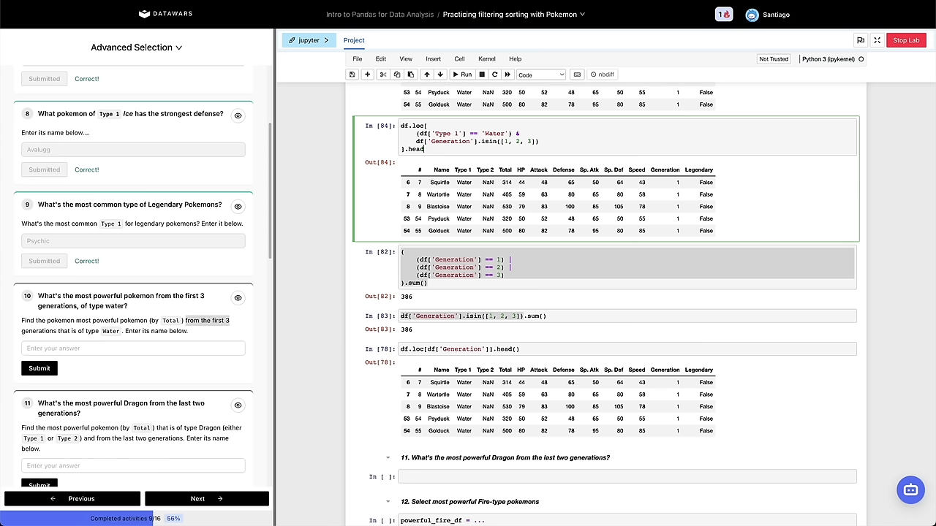
Complete the Water-type, generations 1–3 query with sort_values(by='Total').head() and run the cell.
{"action": "type", "text": "by='Total').head()"}
{"action": "key", "text": "shift+Return"}
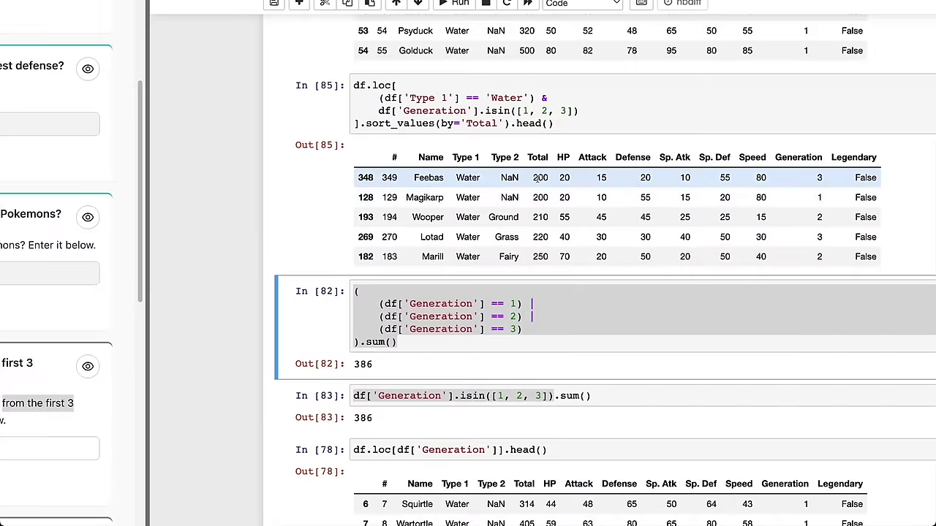
Add ascending=False to the sort_values call in the Water-type query and rerun the cell.
{"action": "left_click", "coordinate": [517, 124]}
{"action": "type", "text": "sort_values(b)."}
{"action": "key", "text": "Left"}
{"action": "key", "text": "Left"}
{"action": "type", "text": "by='"}
{"action": "key", "text": "BackSpace"}
{"action": "key", "text": "BackSpace"}
{"action": "key", "text": "BackSpace"}
{"action": "key", "text": "BackSpace"}
{"action": "key", "text": "BackSpace"}
{"action": "key", "text": "BackSpace"}
{"action": "key", "text": "BackSpace"}
{"action": "key", "text": "BackSpace"}
{"action": "key", "text": "BackSpace"}
{"action": "key", "text": "BackSpace"}
{"action": "key", "text": "BackSpace"}
{"action": "key", "text": "BackSpace"}
{"action": "key", "text": "BackSpace"}
{"action": "key", "text": "BackSpace"}
{"action": "key", "text": "BackSpace"}
{"action": "key", "text": "BackSpace"}
{"action": "key", "text": "BackSpace"}
{"action": "key", "text": "BackSpace"}
{"action": "key", "text": "Delete"}
{"action": "type", "text": ", ascending=False"}
{"action": "key", "text": "shift+Return"}
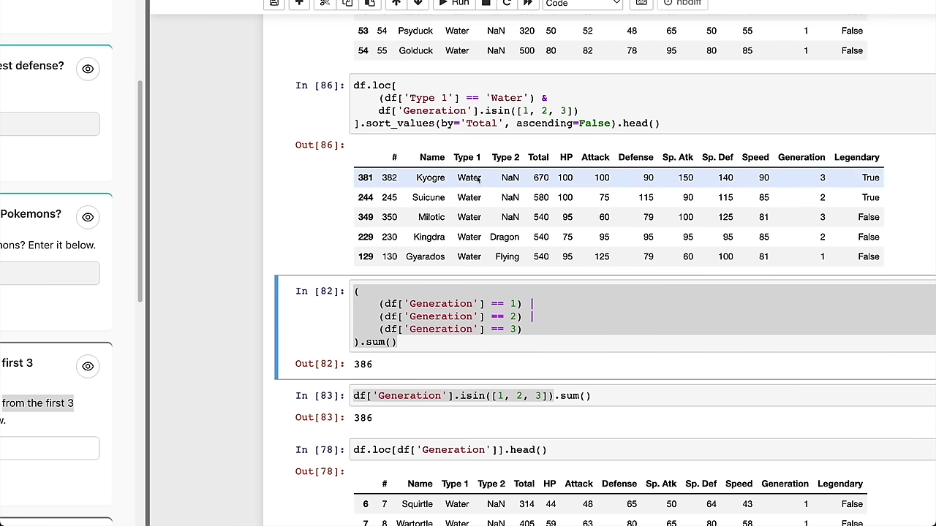
Copy the name Kyogre from the first result row and submit it as the answer to activity 10.
{"action": "double_click", "coordinate": [430, 177]}
{"action": "key", "text": "ctrl+c"}
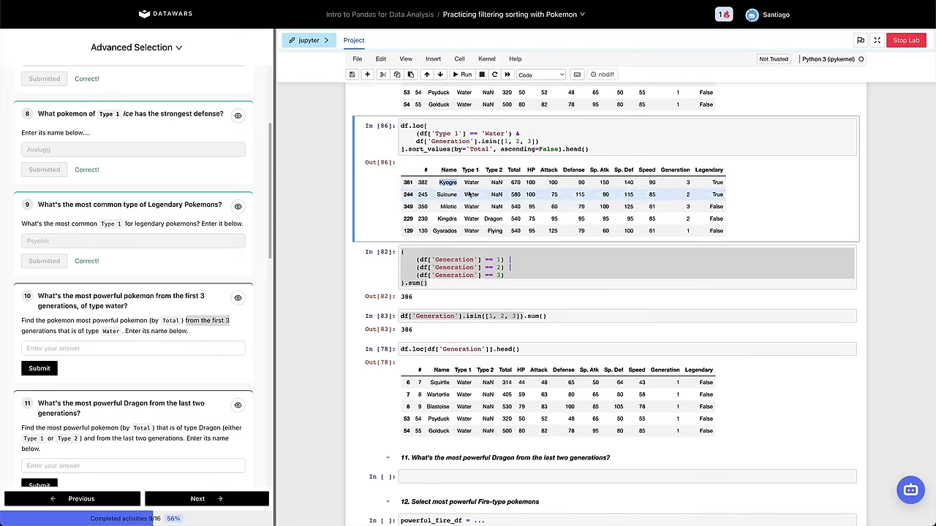
{"action": "double_click", "coordinate": [514, 182]}
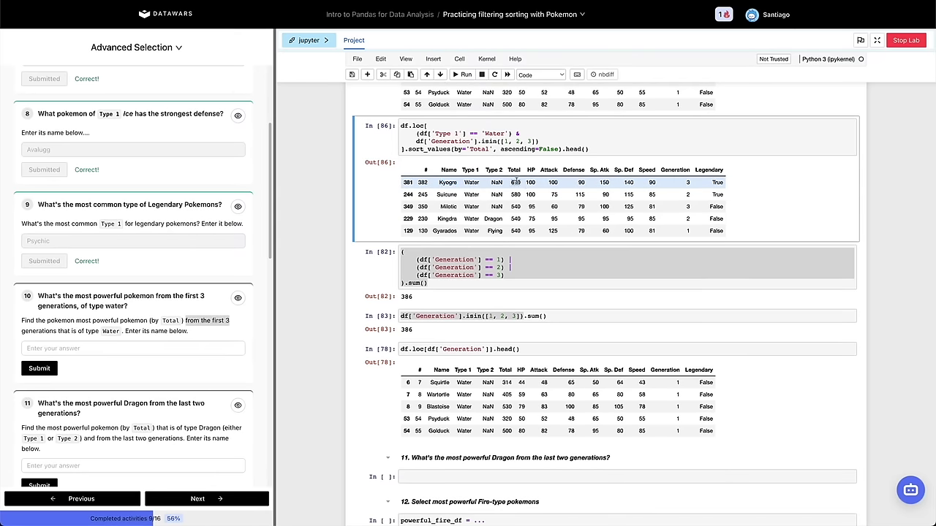
{"action": "left_click", "coordinate": [517, 200]}
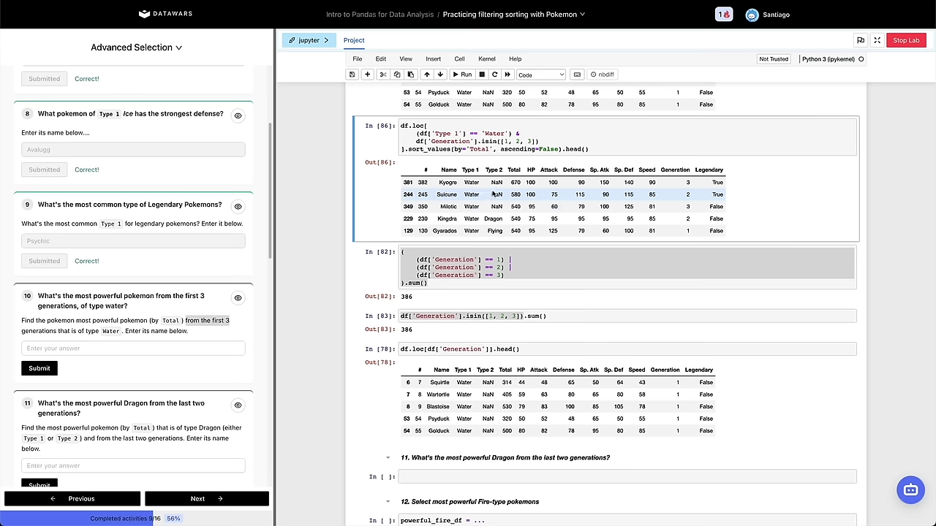
{"action": "left_click", "coordinate": [149, 349]}
{"action": "key", "text": "ctrl+v"}
{"action": "left_click", "coordinate": [39, 368]}
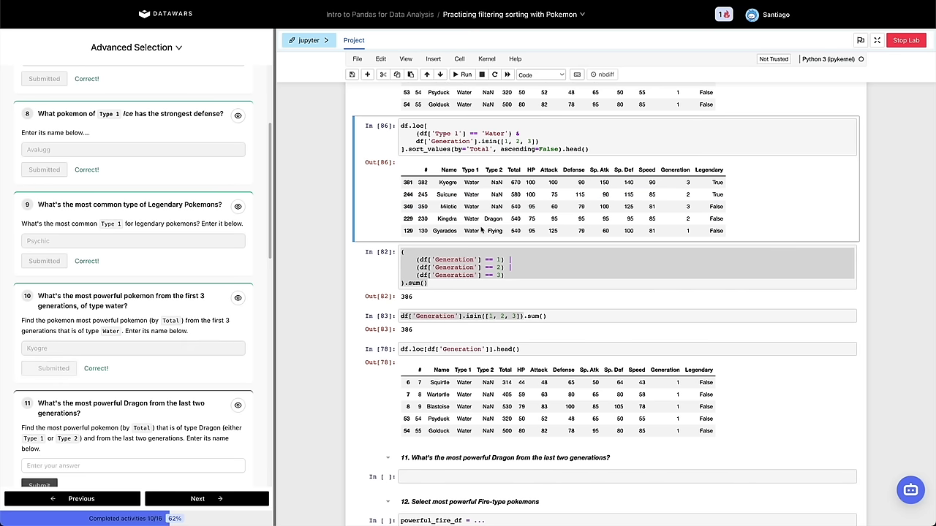
Review the Water-type query's type condition, sorting and isin list against the cell with three chained Generation comparisons.
{"action": "left_click", "coordinate": [401, 283]}
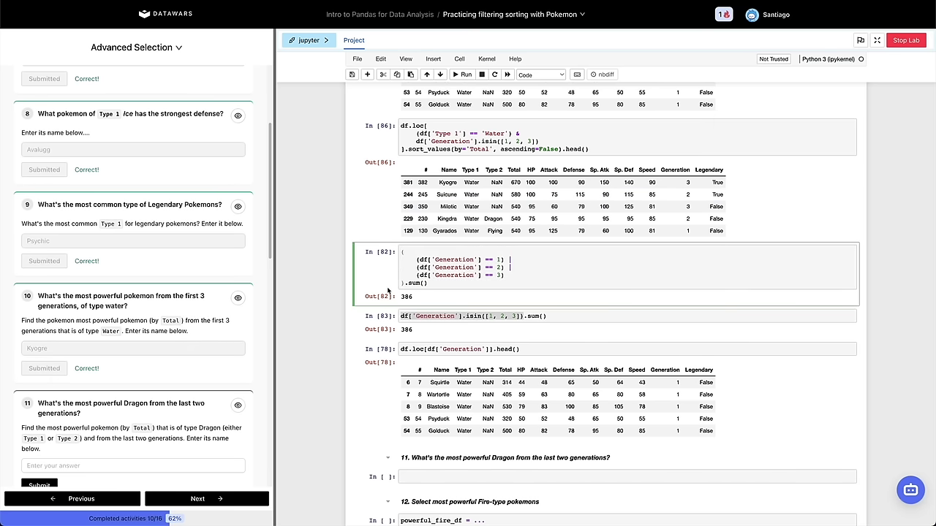
{"action": "left_click", "coordinate": [410, 311]}
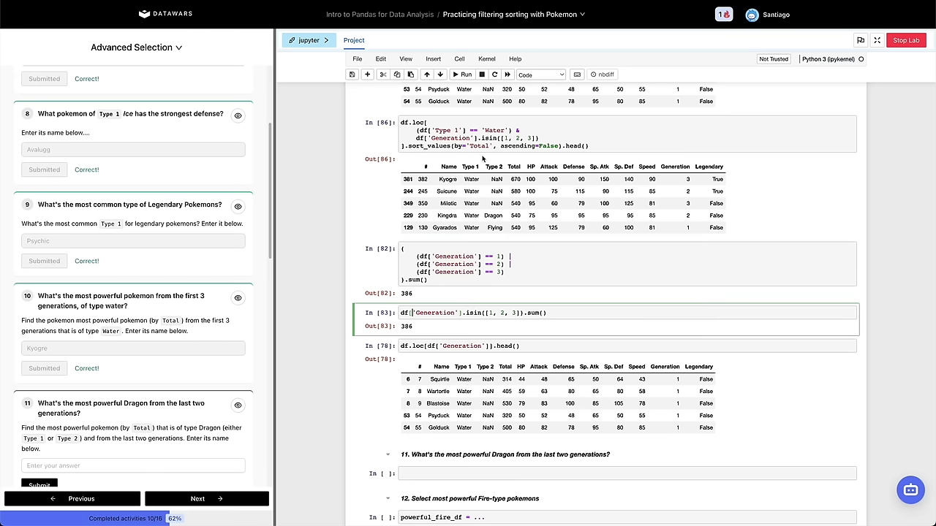
{"action": "left_click_drag", "start_coordinate": [417, 130], "coordinate": [521, 130]}
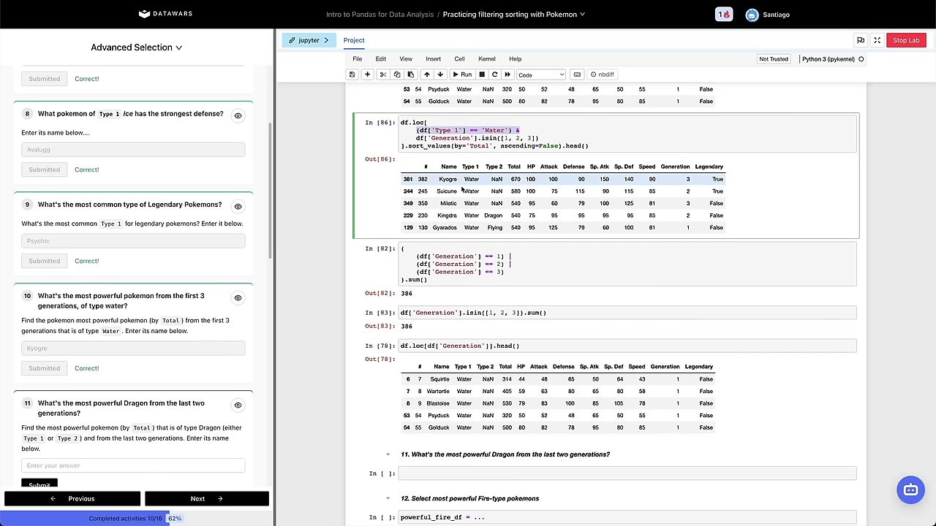
{"action": "left_click", "coordinate": [407, 146]}
{"action": "left_click_drag", "start_coordinate": [406, 147], "coordinate": [685, 147]}
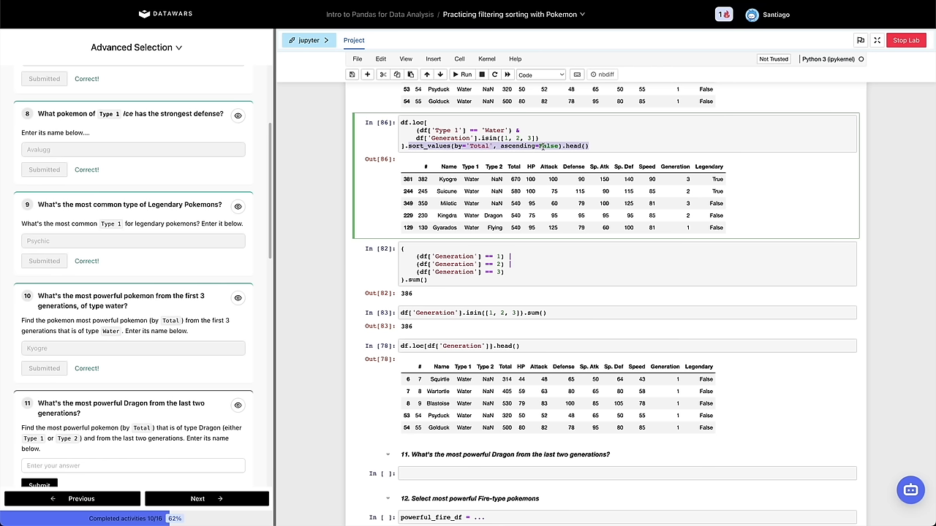
{"action": "left_click", "coordinate": [532, 183]}
{"action": "left_click_drag", "start_coordinate": [417, 137], "coordinate": [538, 137]}
{"action": "double_click", "coordinate": [488, 137]}
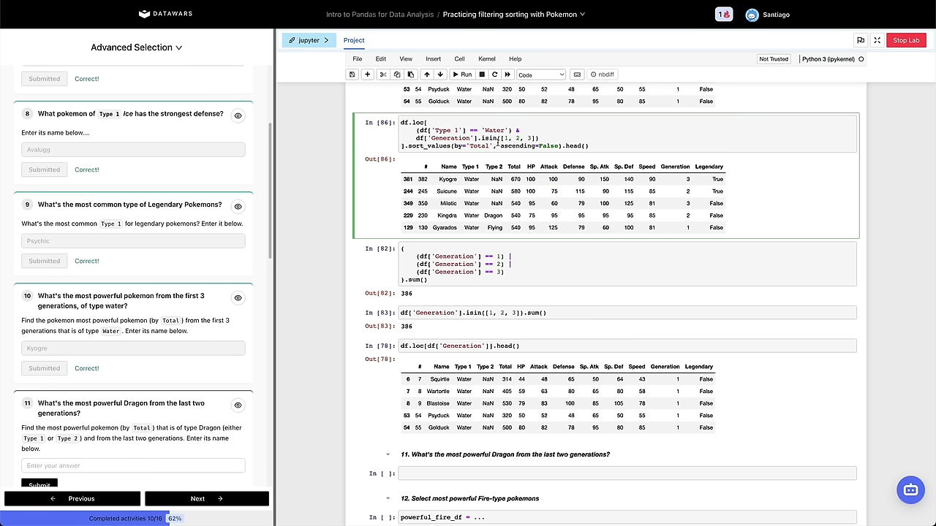
{"action": "left_click_drag", "start_coordinate": [501, 138], "coordinate": [536, 138]}
{"action": "left_click_drag", "start_coordinate": [402, 248], "coordinate": [452, 299]}
{"action": "left_click", "coordinate": [451, 284]}
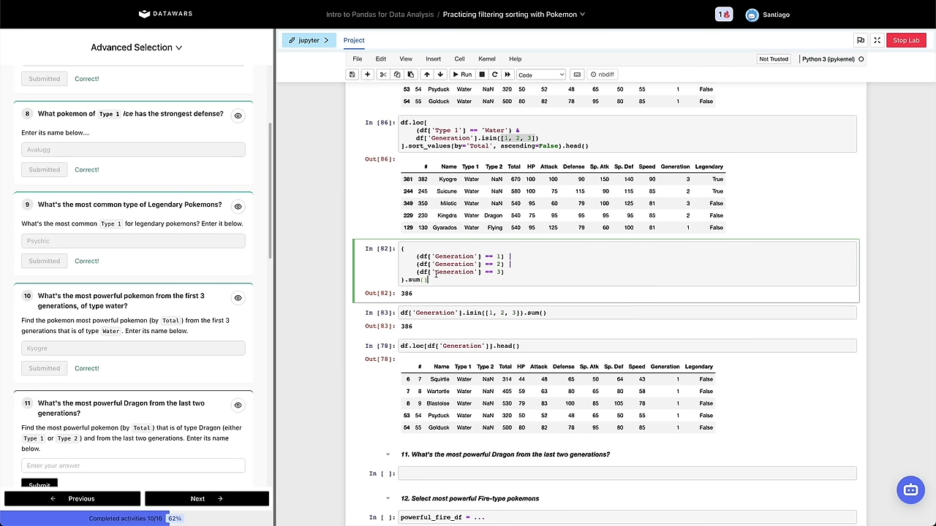
Insert a cell below the Water-type query and run df.loc[df['Type 1'].isin(['Fire', 'Water'])] in it.
{"action": "left_click", "coordinate": [447, 175]}
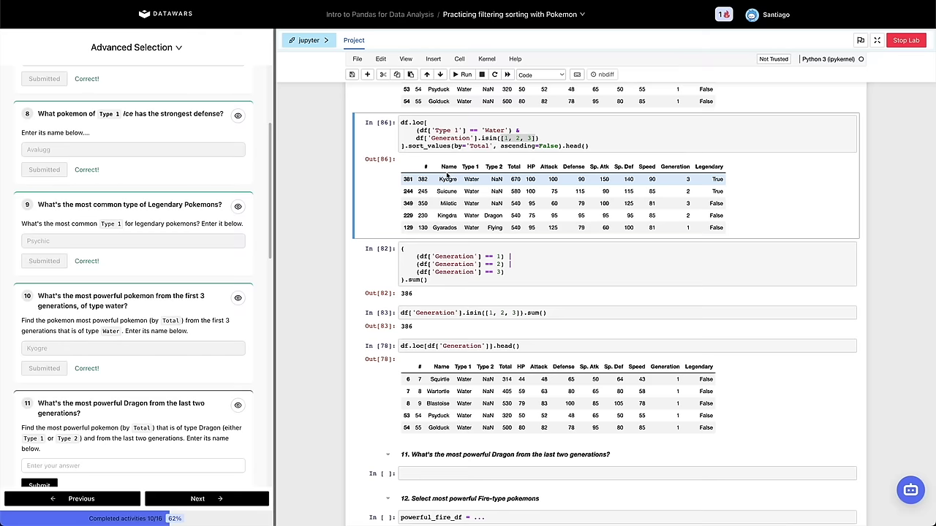
{"action": "key", "text": "b"}
{"action": "key", "text": "Return"}
{"action": "type", "text": "df.loc"}
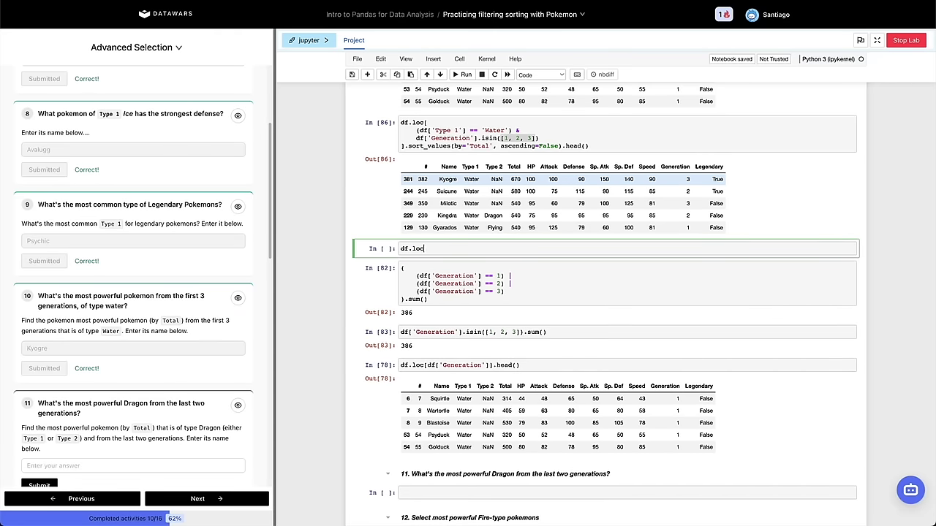
{"action": "type", "text": "[df['Type 1']"}
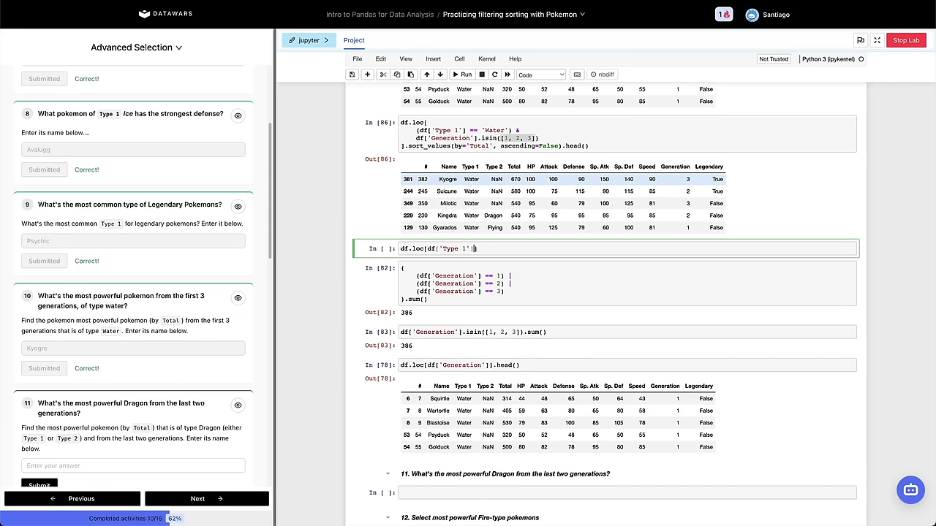
{"action": "type", "text": ".isin("}
{"action": "type", "text": "['Fire', '"}
{"action": "type", "text": "Water"}
{"action": "key", "text": "shift+Return"}
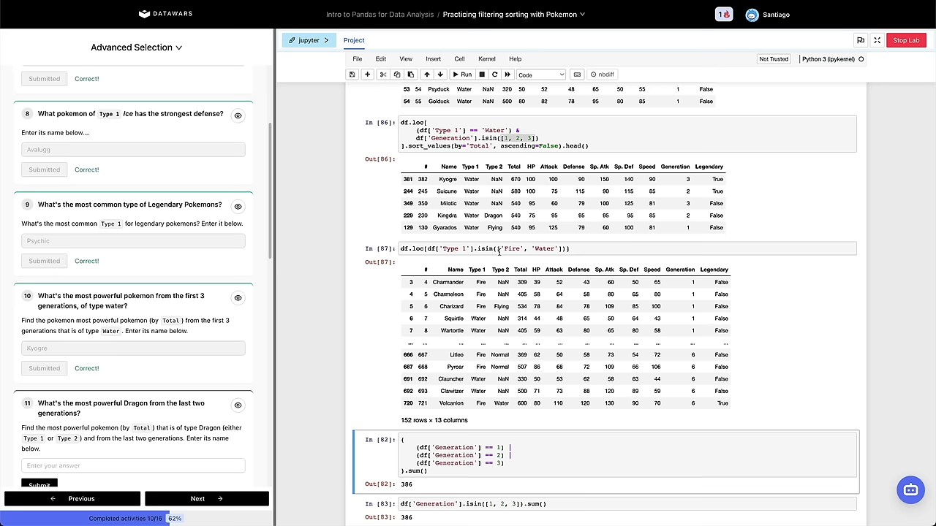
Examine the isin call in the Fire and Water selection and its resulting rows.
{"action": "left_click", "coordinate": [480, 292]}
{"action": "left_click", "coordinate": [446, 250]}
{"action": "key", "text": "Right"}
{"action": "key", "text": "Right"}
{"action": "key", "text": "Right"}
{"action": "key", "text": "Right"}
{"action": "key", "text": "Right"}
{"action": "key", "text": "Right"}
{"action": "key", "text": "Right"}
{"action": "key", "text": "Right"}
{"action": "key", "text": "Right"}
{"action": "key", "text": "Right"}
{"action": "key", "text": "Right"}
{"action": "key", "text": "Right"}
{"action": "key", "text": "Right"}
{"action": "key", "text": "Right"}
{"action": "key", "text": "Right"}
{"action": "key", "text": "Right"}
{"action": "key", "text": "Right"}
{"action": "key", "text": "Right"}
{"action": "key", "text": "Right"}
{"action": "key", "text": "Right"}
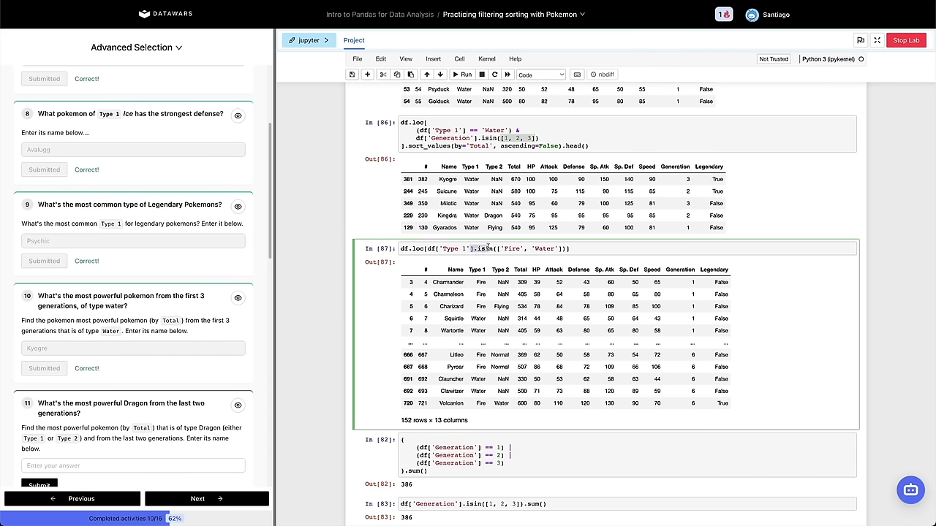
{"action": "key", "text": "Escape"}
Read the requirements of activity 11 on the most powerful Dragon and locate its empty notebook cell.
{"action": "scroll", "coordinate": [495, 321], "scroll_direction": "down", "scroll_amount": 3}
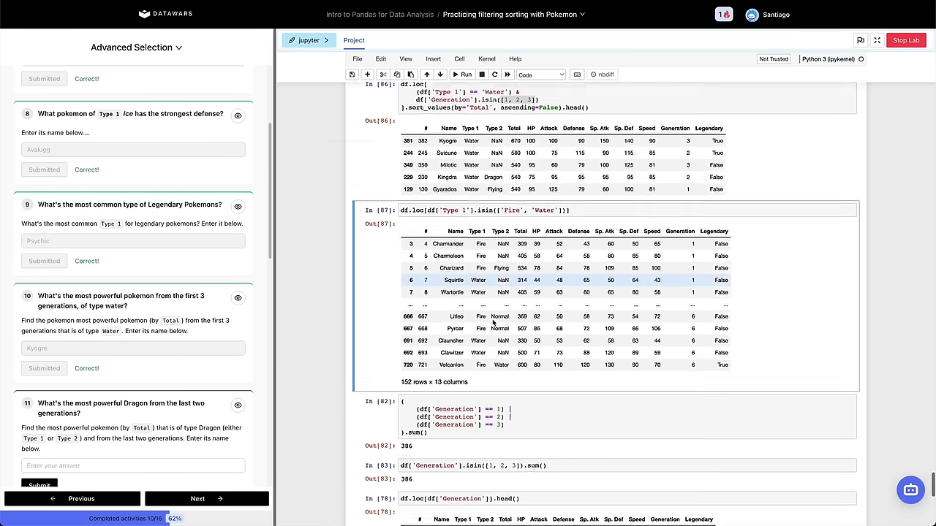
{"action": "scroll", "coordinate": [161, 366], "scroll_direction": "down", "scroll_amount": 3}
{"action": "scroll", "coordinate": [162, 367], "scroll_direction": "down", "scroll_amount": 1}
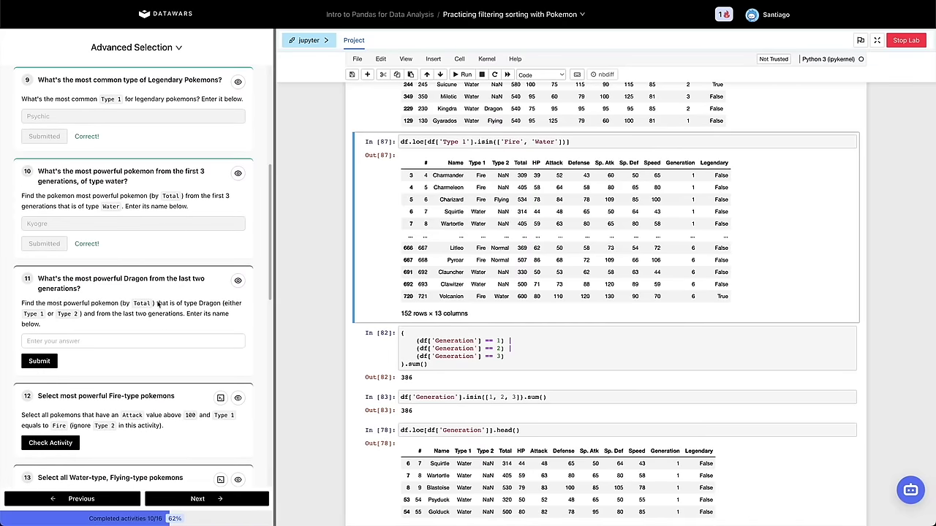
{"action": "scroll", "coordinate": [411, 379], "scroll_direction": "down", "scroll_amount": 7}
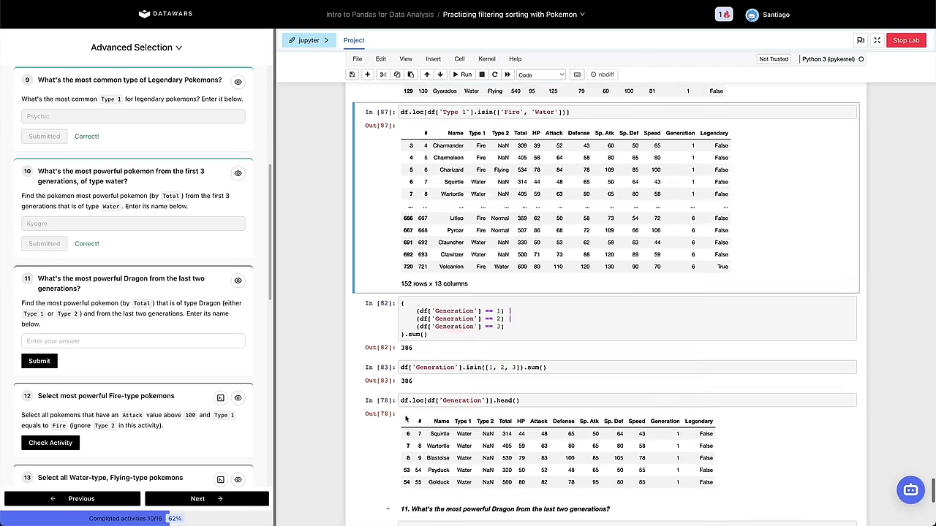
{"action": "left_click", "coordinate": [374, 290]}
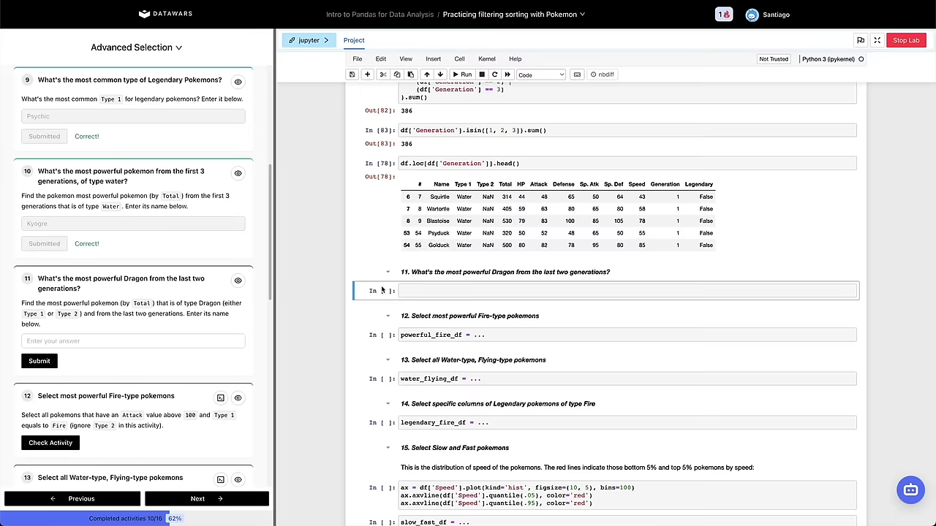
{"action": "scroll", "coordinate": [377, 263], "scroll_direction": "down", "scroll_amount": 1}
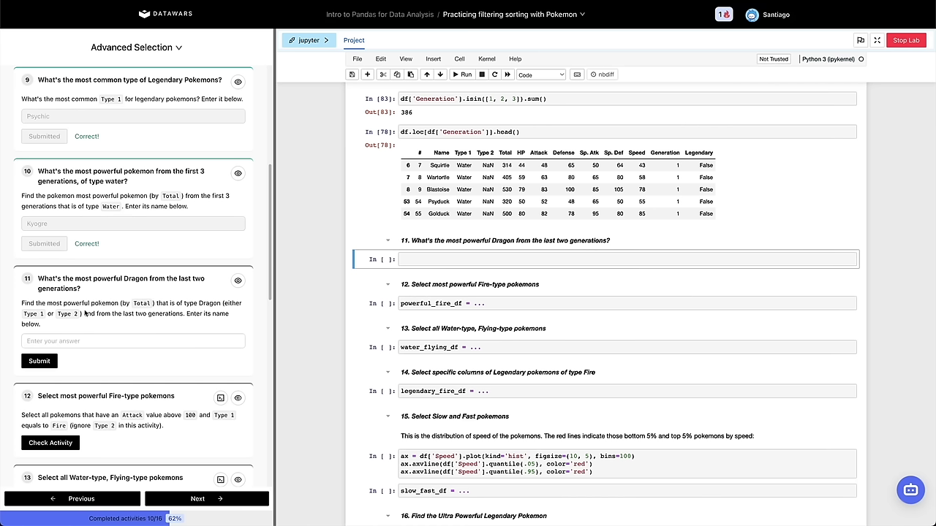
{"action": "left_click_drag", "start_coordinate": [187, 314], "coordinate": [42, 325]}
{"action": "left_click", "coordinate": [194, 324]}
{"action": "scroll", "coordinate": [388, 267], "scroll_direction": "up", "scroll_amount": 10}
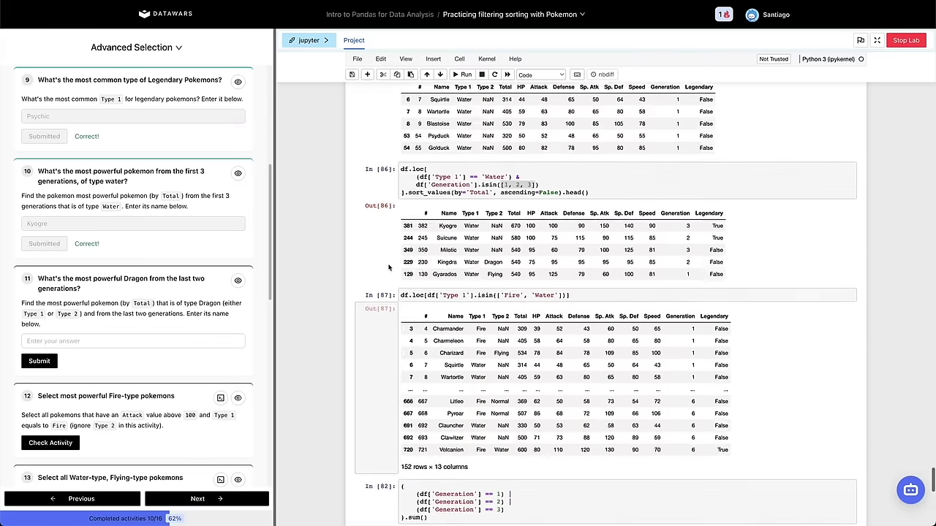
{"action": "scroll", "coordinate": [388, 267], "scroll_direction": "down", "scroll_amount": 10}
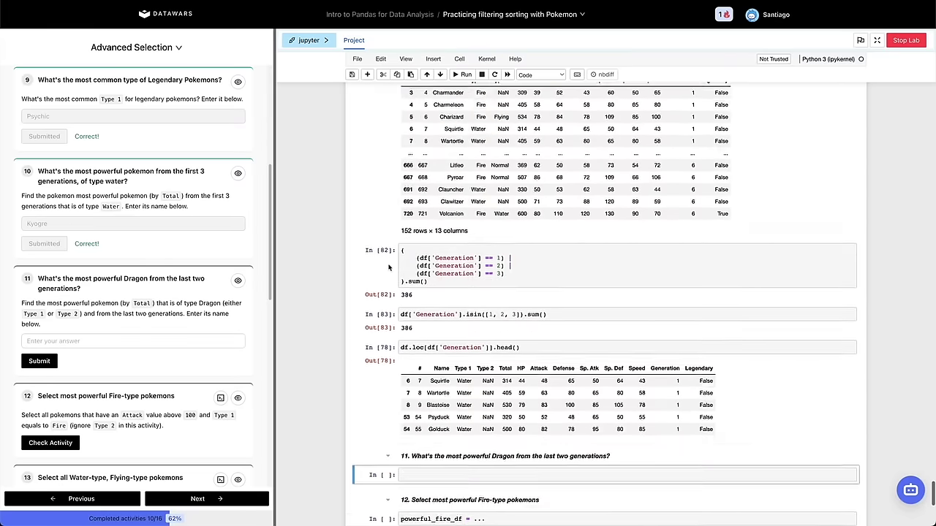
Run df['Generation'].value_counts() in the empty cell of activity 11.
{"action": "key", "text": "Return"}
{"action": "type", "text": "df['Generation']"}
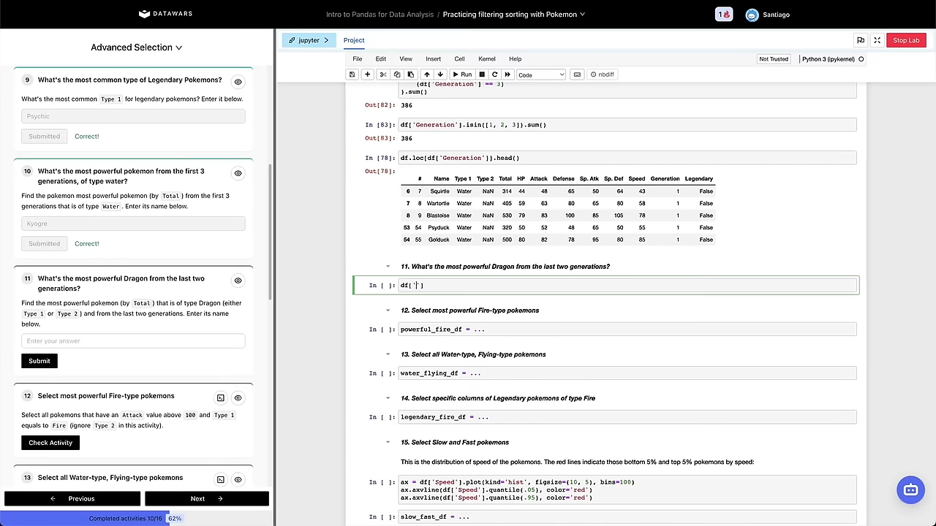
{"action": "type", "text": ".value_counts()"}
{"action": "key", "text": "shift+Return"}
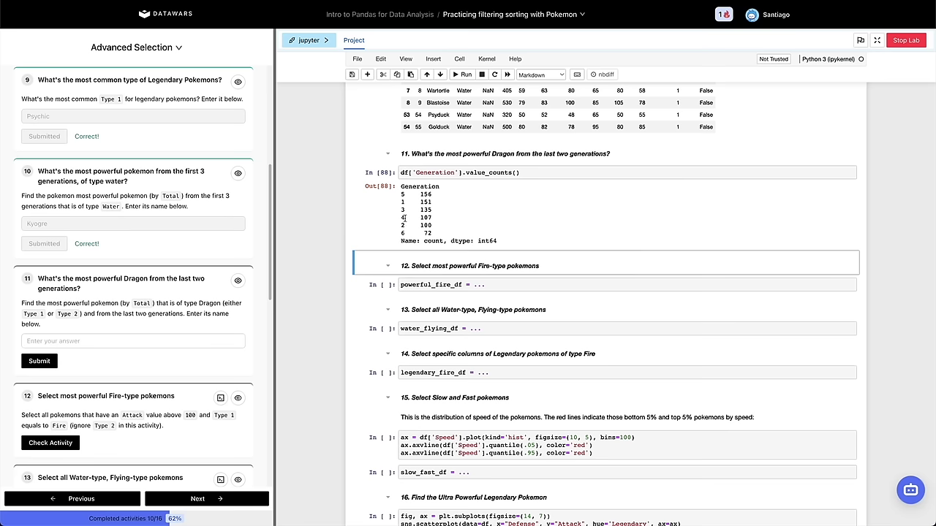
Insert a cell below the generation counts and start a df.loc filter for 'Dragon' in Type 1 or Type 2, ending with &.
{"action": "left_click", "coordinate": [402, 202]}
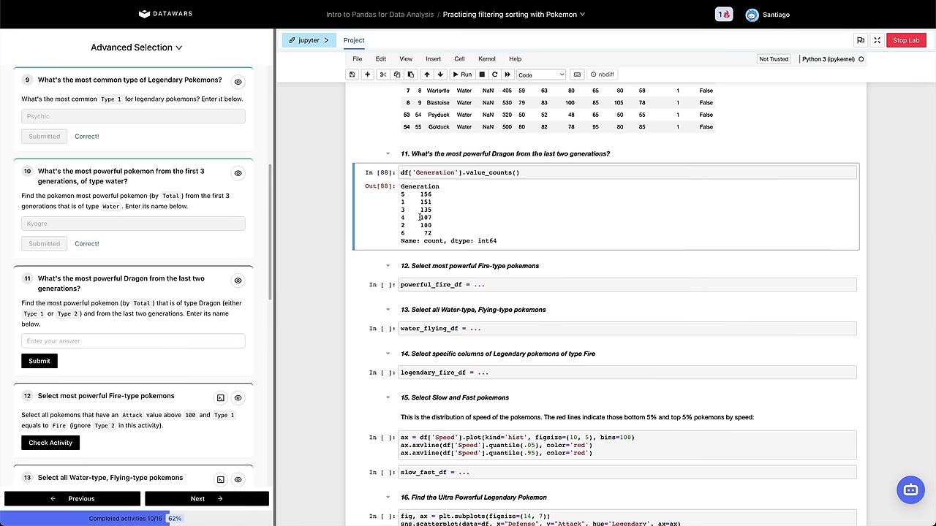
{"action": "key", "text": "b"}
{"action": "key", "text": "Return"}
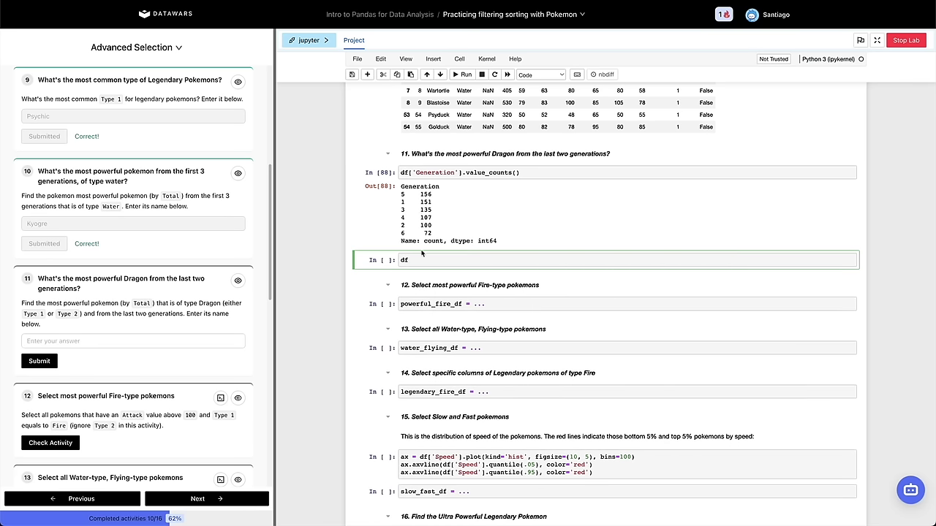
{"action": "type", "text": "df.loc["}
{"action": "key", "text": "Return"}
{"action": "type", "text": "(df['Type"}
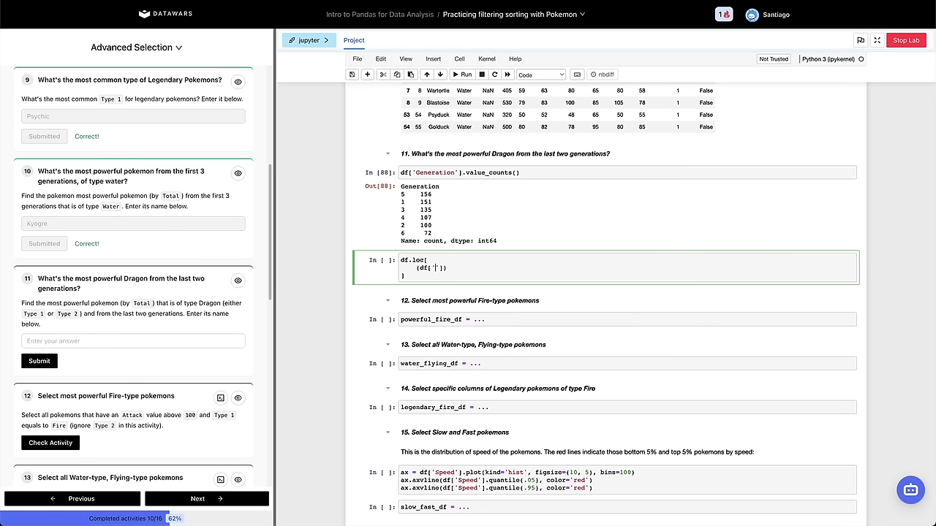
{"action": "type", "text": " 1'] == 'Dragon"}
{"action": "type", "text": "|"}
{"action": "key", "text": "Return"}
{"action": "type", "text": "(df['Type "}
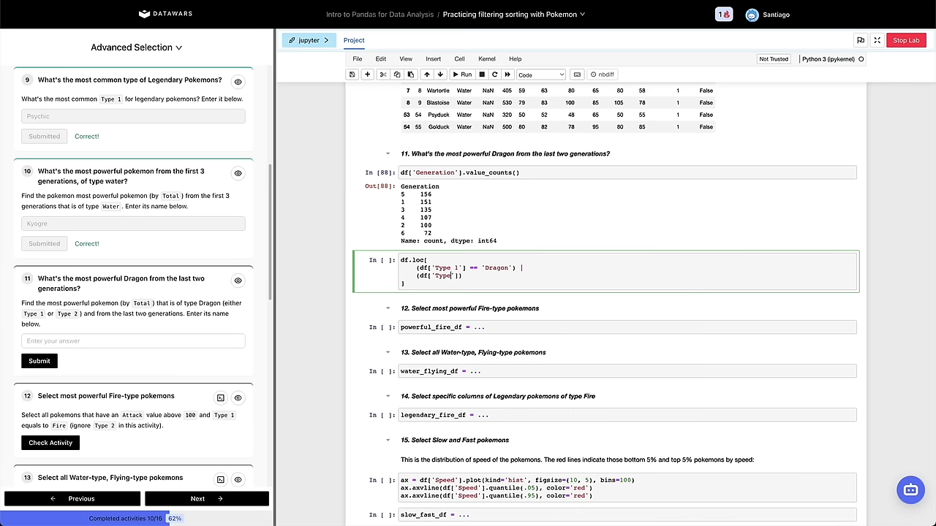
{"action": "type", "text": "2'] == 'Dragon') &"}
{"action": "key", "text": "Return"}
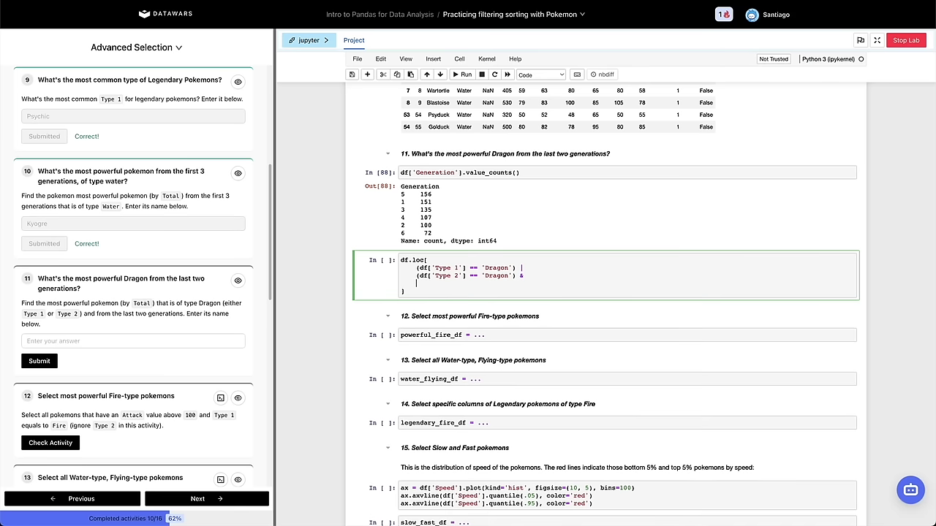
Add the condition (df['Generation'].isin({5, 6})) as the last line of the Dragon filter.
{"action": "type", "text": "(df["}
{"action": "type", "text": "'Gen"}
{"action": "type", "text": "eration'].isin"}
{"action": "type", "text": "("}
{"action": "type", "text": "["}
{"action": "type", "text": "5, 6"}
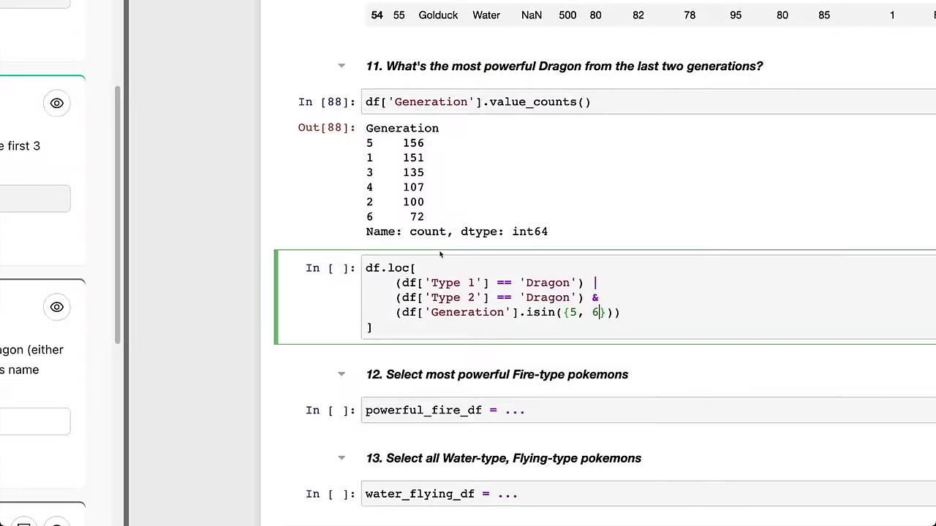
Examine the set {5, 6} passed to isin in the Dragon filter's Generation condition.
{"action": "left_click", "coordinate": [445, 247]}
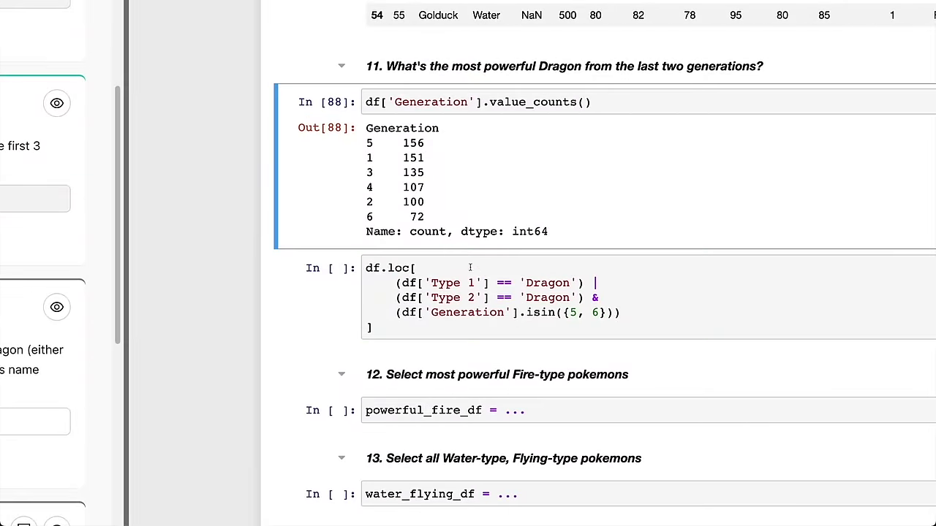
{"action": "left_click", "coordinate": [568, 313]}
{"action": "key", "text": "shift+Right"}
{"action": "key", "text": "shift+Right"}
{"action": "key", "text": "shift+Right"}
{"action": "key", "text": "shift+Right"}
{"action": "key", "text": "Right"}
{"action": "left_click", "coordinate": [564, 313]}
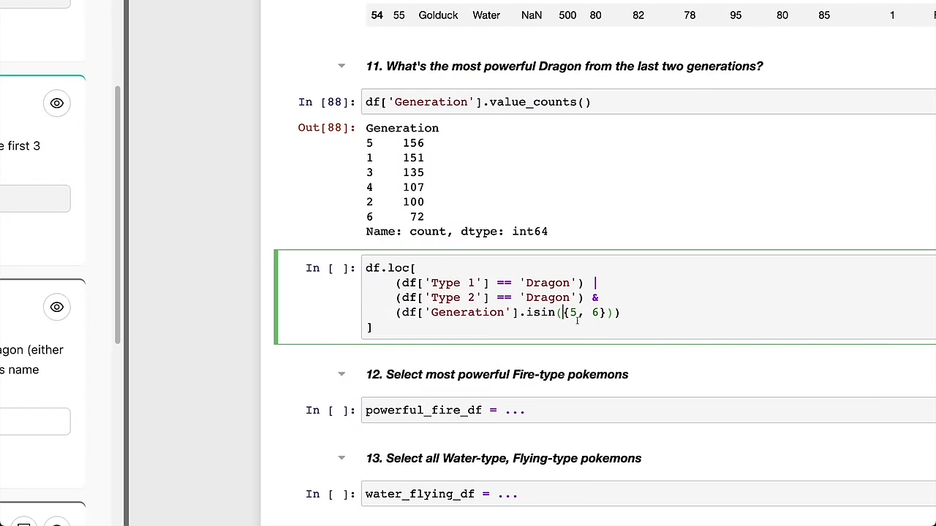
{"action": "left_click_drag", "start_coordinate": [562, 312], "coordinate": [605, 313]}
{"action": "left_click", "coordinate": [563, 313]}
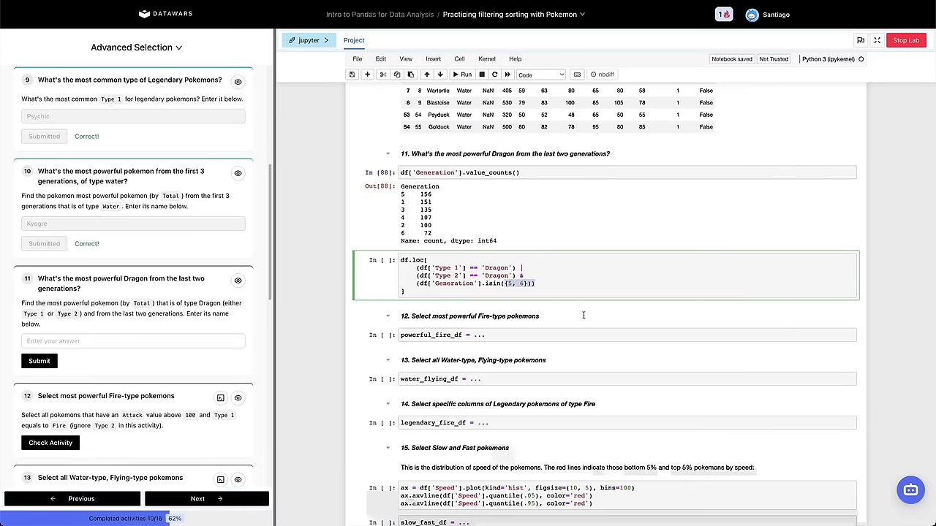
Run the df.loc filter for Type 1 or Type 2 Dragons from generations 5 and 6.
{"action": "left_click", "coordinate": [551, 296]}
{"action": "left_click", "coordinate": [387, 290]}
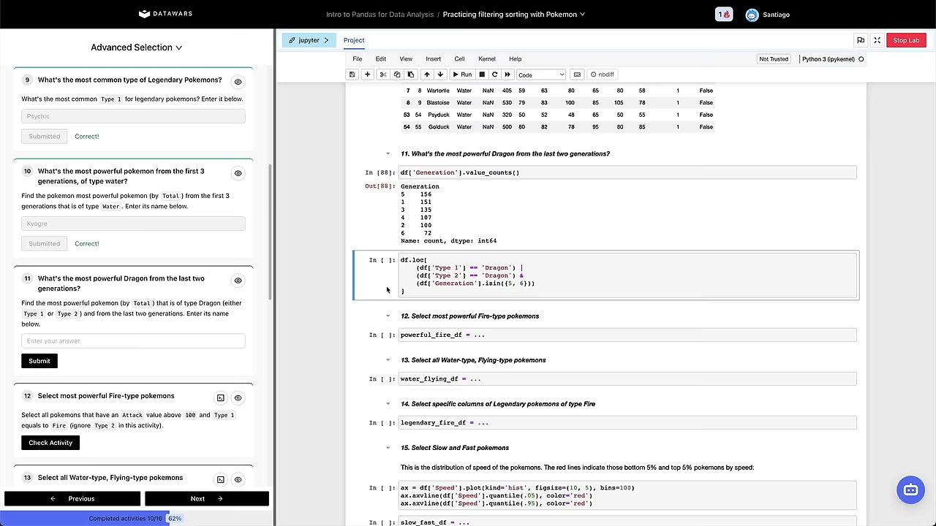
{"action": "scroll", "coordinate": [386, 281], "scroll_direction": "up", "scroll_amount": 2}
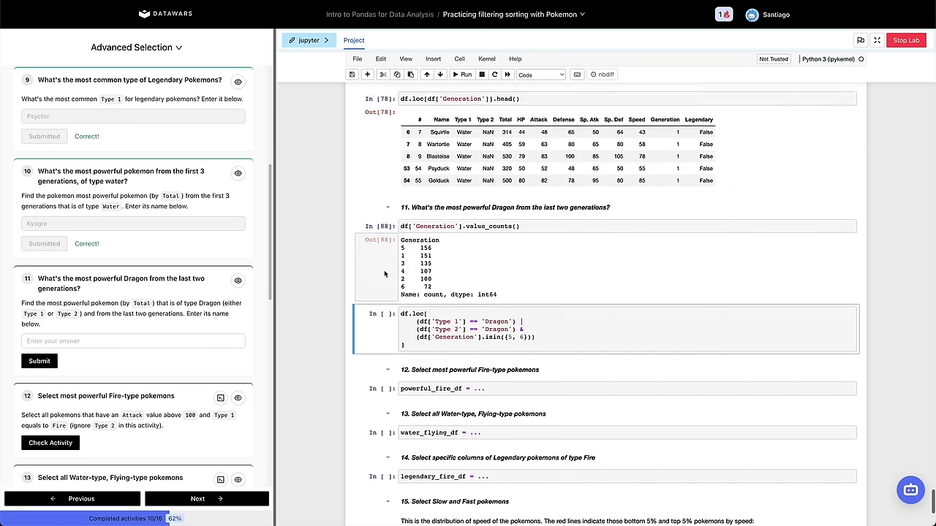
{"action": "scroll", "coordinate": [384, 274], "scroll_direction": "down", "scroll_amount": 2}
{"action": "scroll", "coordinate": [384, 273], "scroll_direction": "down", "scroll_amount": 1}
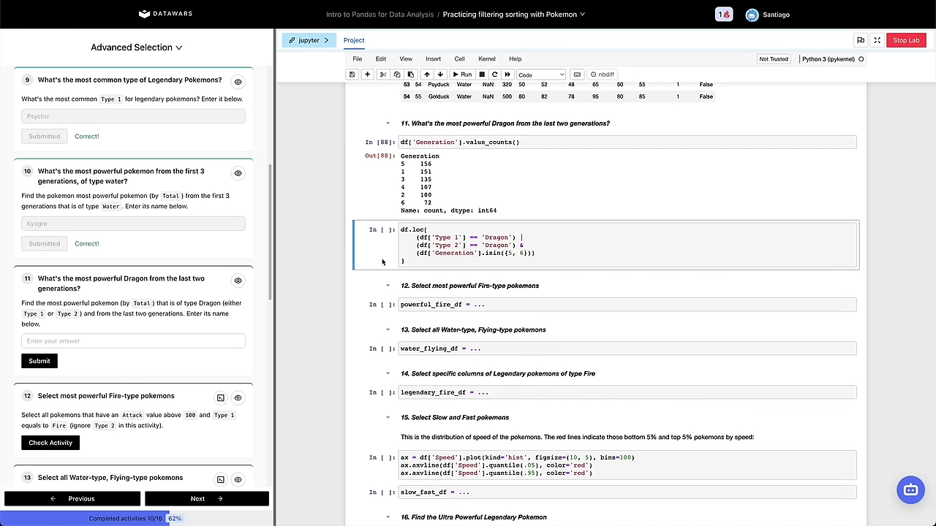
{"action": "left_click", "coordinate": [486, 249]}
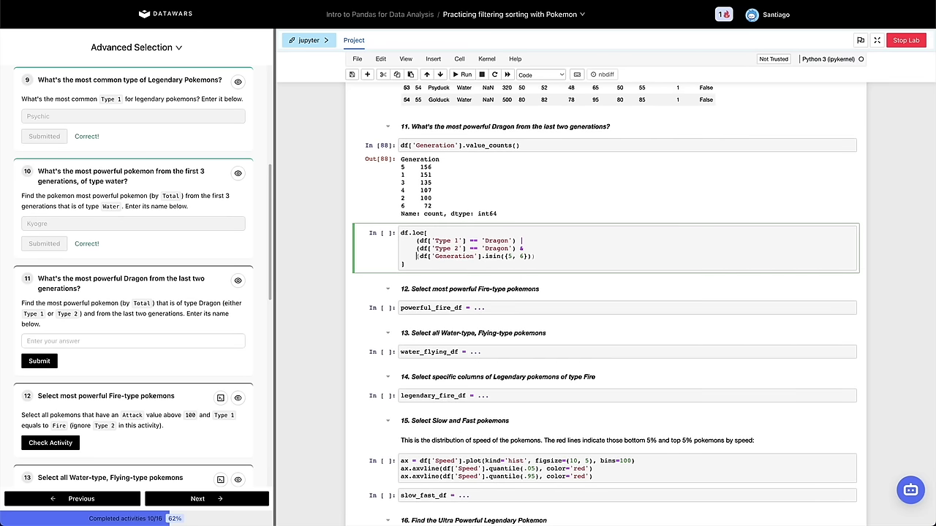
{"action": "scroll", "coordinate": [187, 318], "scroll_direction": "down", "scroll_amount": 1}
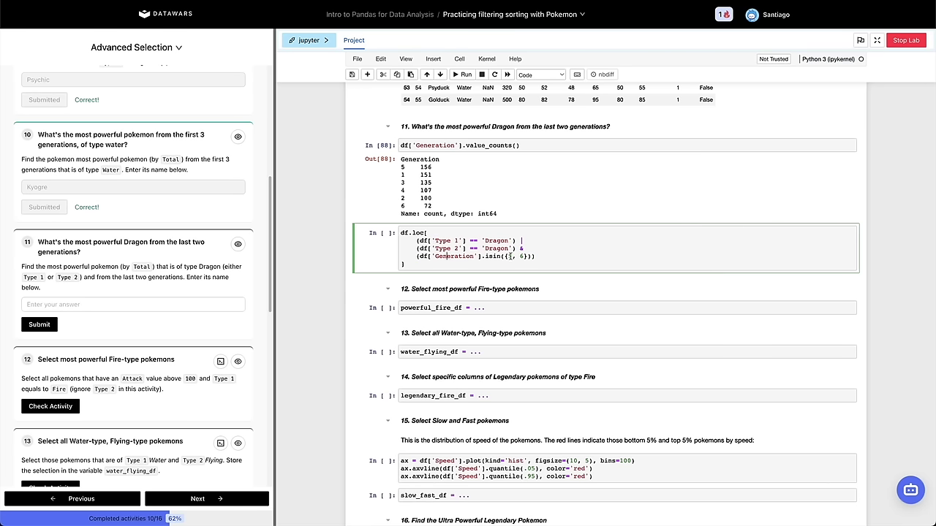
{"action": "left_click", "coordinate": [479, 265]}
{"action": "left_click", "coordinate": [378, 250]}
{"action": "key", "text": "shift+Return"}
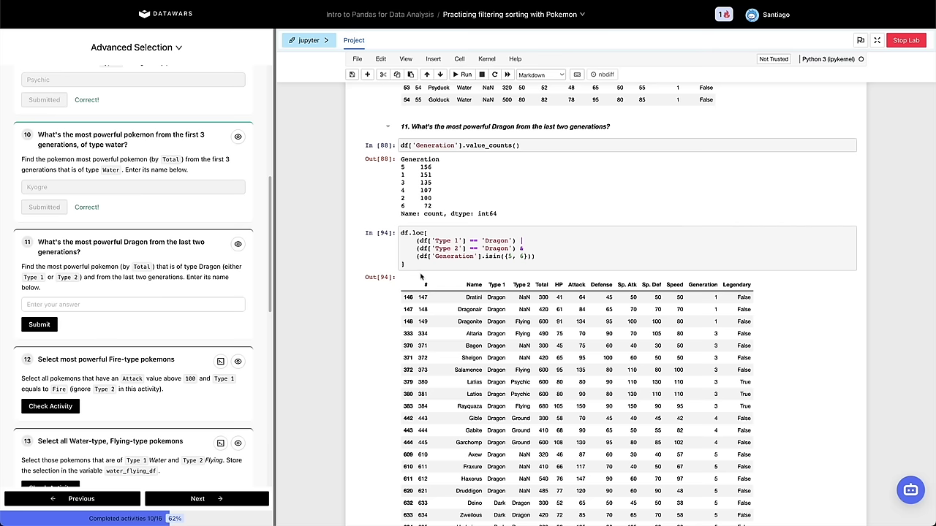
Examine the Type 1, Type 2 and Generation values in the Dragon filter's output.
{"action": "scroll", "coordinate": [438, 292], "scroll_direction": "down", "scroll_amount": 1}
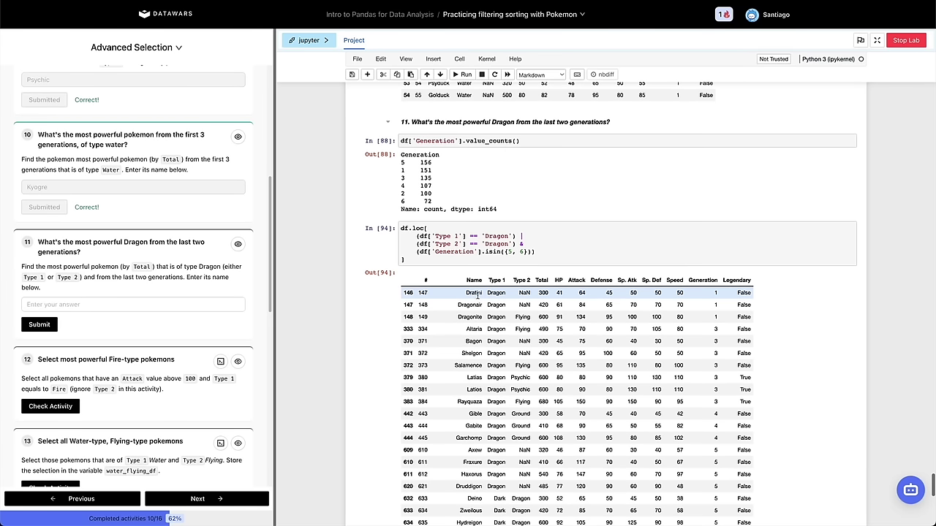
{"action": "left_click", "coordinate": [474, 293]}
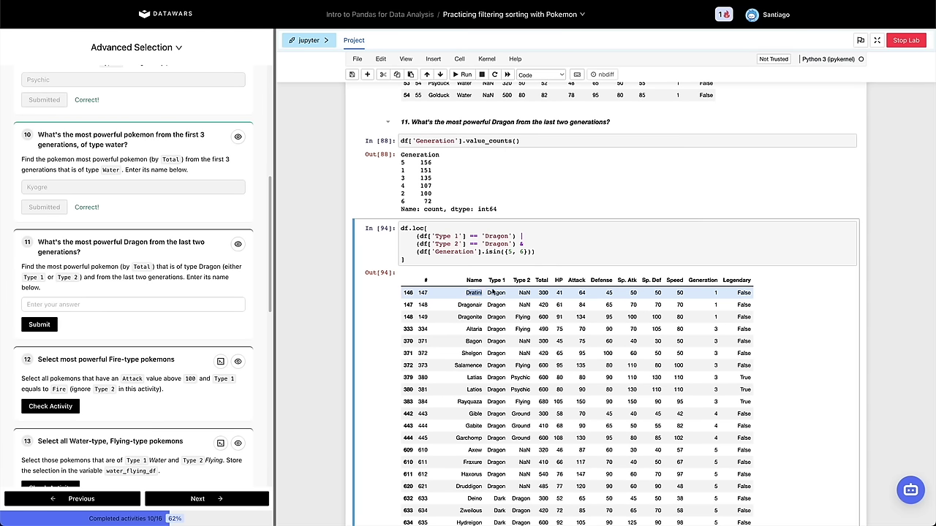
{"action": "double_click", "coordinate": [496, 293]}
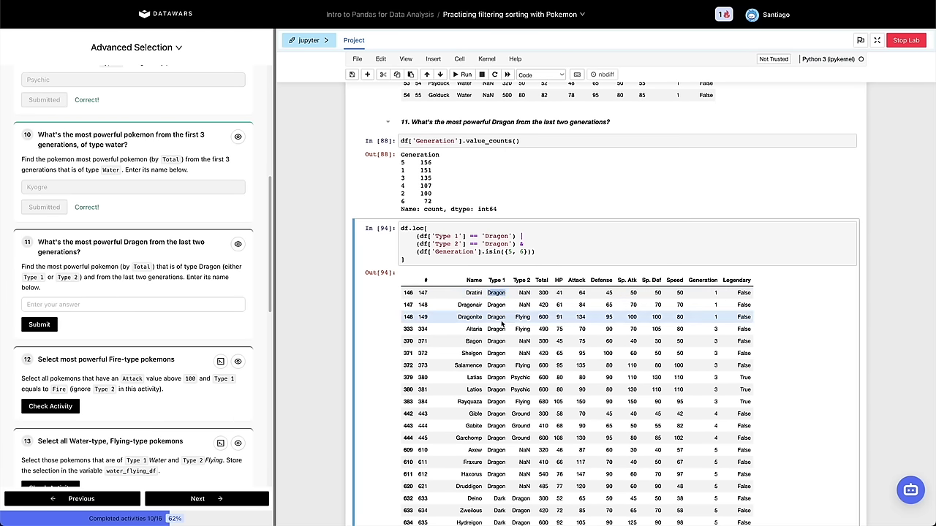
{"action": "scroll", "coordinate": [517, 386], "scroll_direction": "down", "scroll_amount": 2}
{"action": "scroll", "coordinate": [516, 387], "scroll_direction": "down", "scroll_amount": 2}
{"action": "double_click", "coordinate": [520, 386]}
{"action": "scroll", "coordinate": [504, 386], "scroll_direction": "down", "scroll_amount": 1}
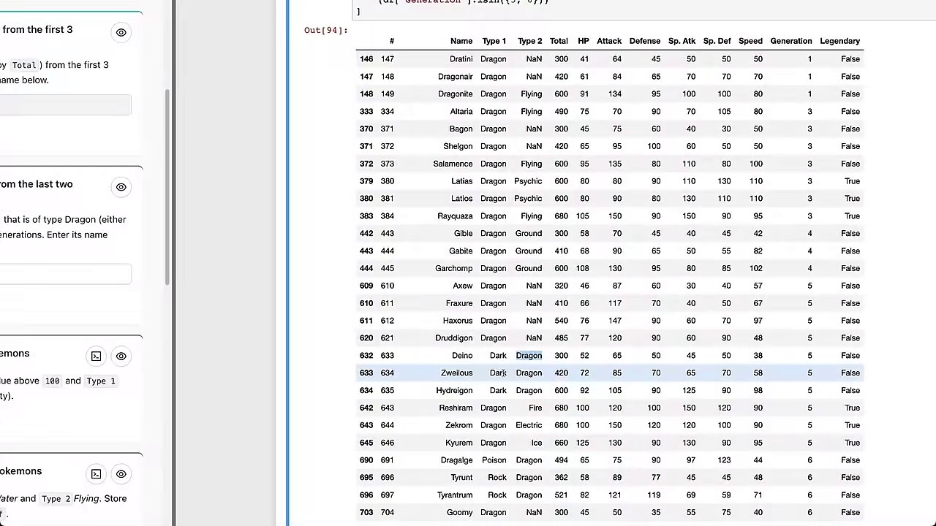
{"action": "double_click", "coordinate": [493, 59]}
{"action": "left_click", "coordinate": [529, 356]}
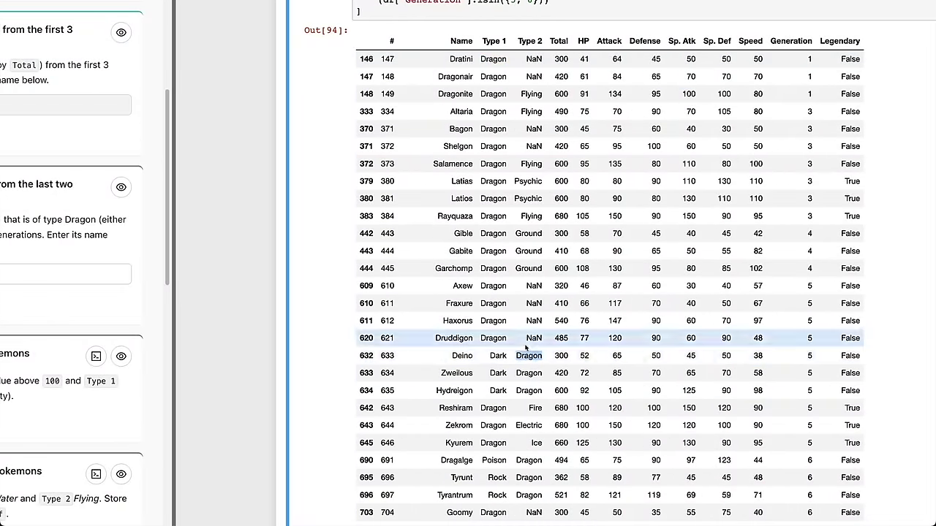
{"action": "double_click", "coordinate": [528, 357]}
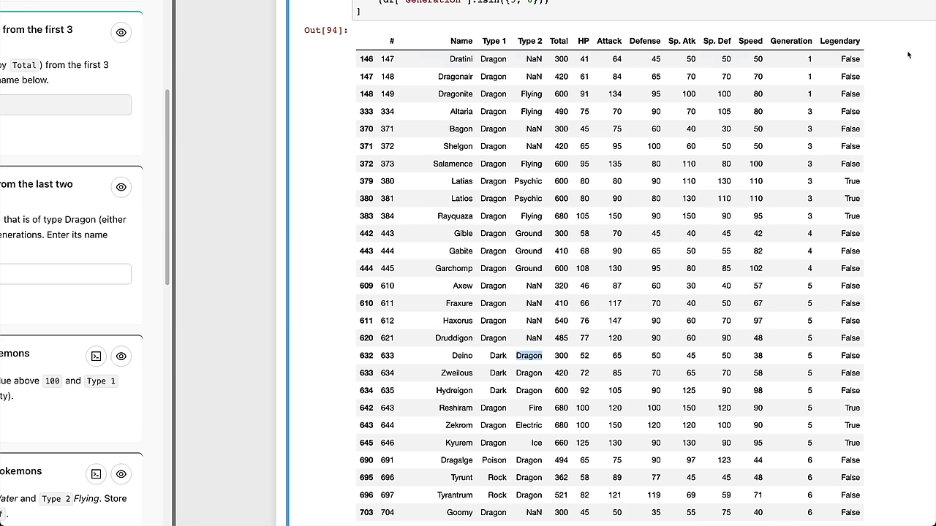
{"action": "double_click", "coordinate": [809, 60]}
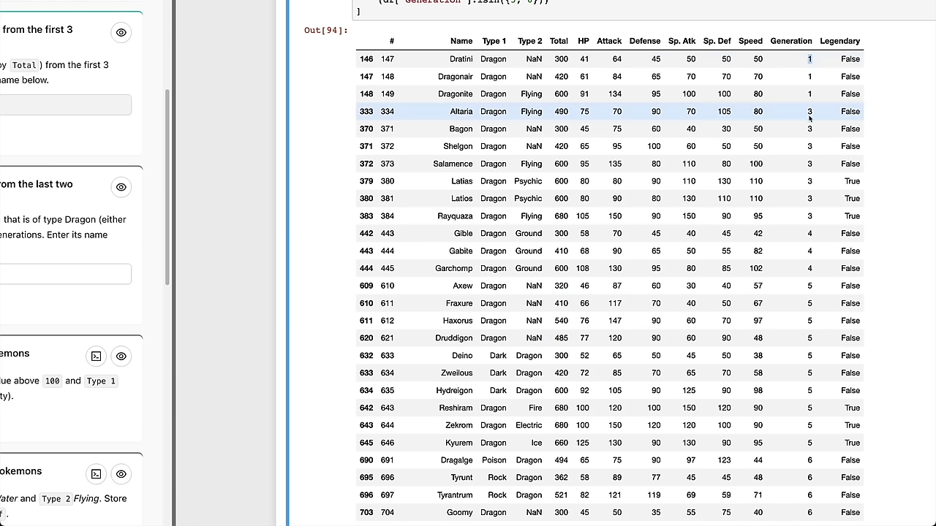
{"action": "scroll", "coordinate": [799, 93], "scroll_direction": "up", "scroll_amount": 2}
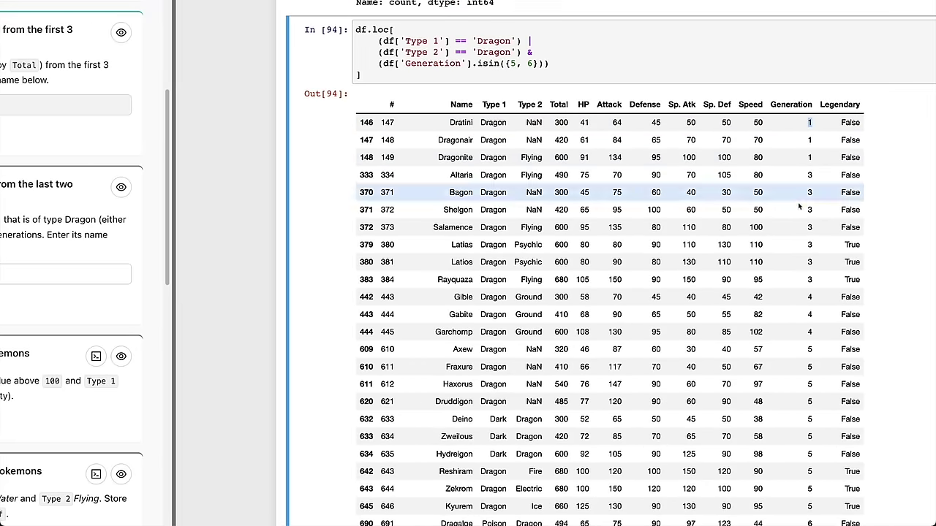
{"action": "scroll", "coordinate": [804, 248], "scroll_direction": "down", "scroll_amount": 1}
{"action": "scroll", "coordinate": [797, 249], "scroll_direction": "up", "scroll_amount": 1}
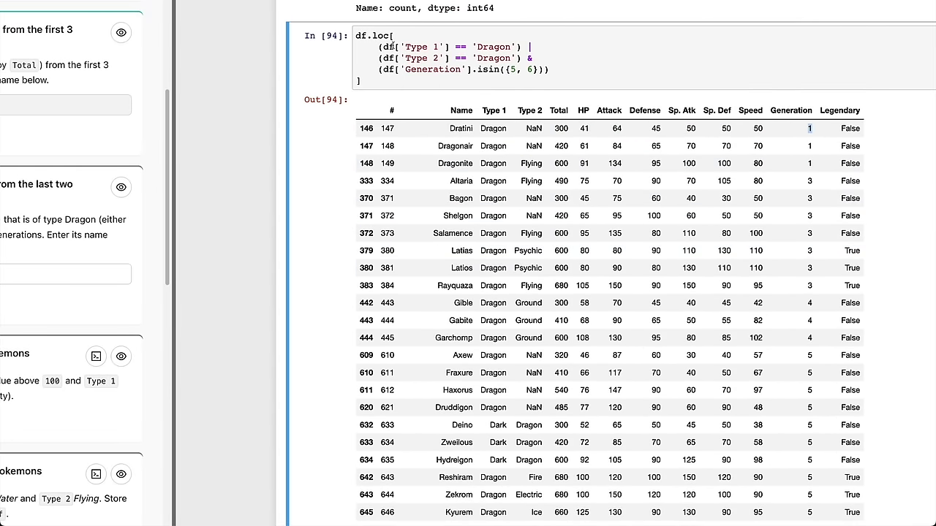
Examine how the | and & operators group the three conditions of the Dragon filter.
{"action": "left_click_drag", "start_coordinate": [378, 46], "coordinate": [531, 46]}
{"action": "left_click_drag", "start_coordinate": [379, 58], "coordinate": [564, 70]}
{"action": "left_click", "coordinate": [565, 69]}
{"action": "double_click", "coordinate": [530, 57]}
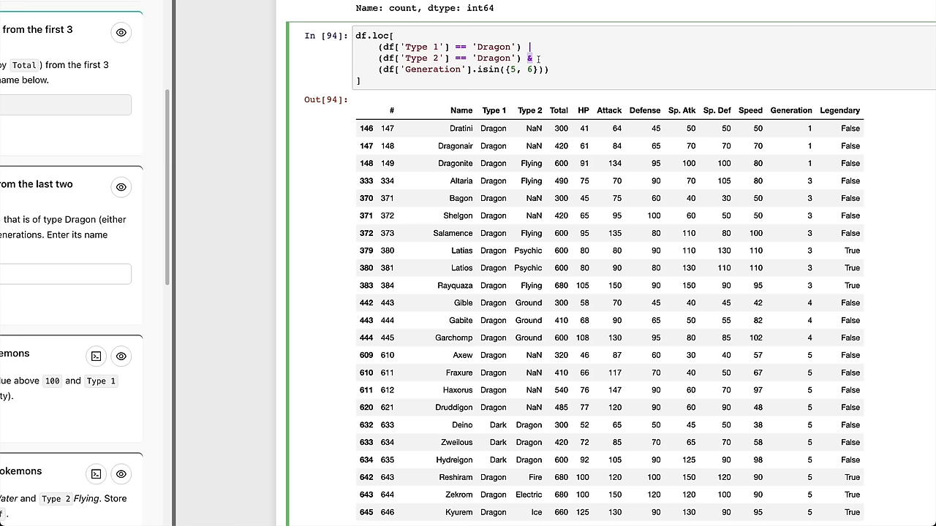
{"action": "left_click_drag", "start_coordinate": [379, 46], "coordinate": [522, 58]}
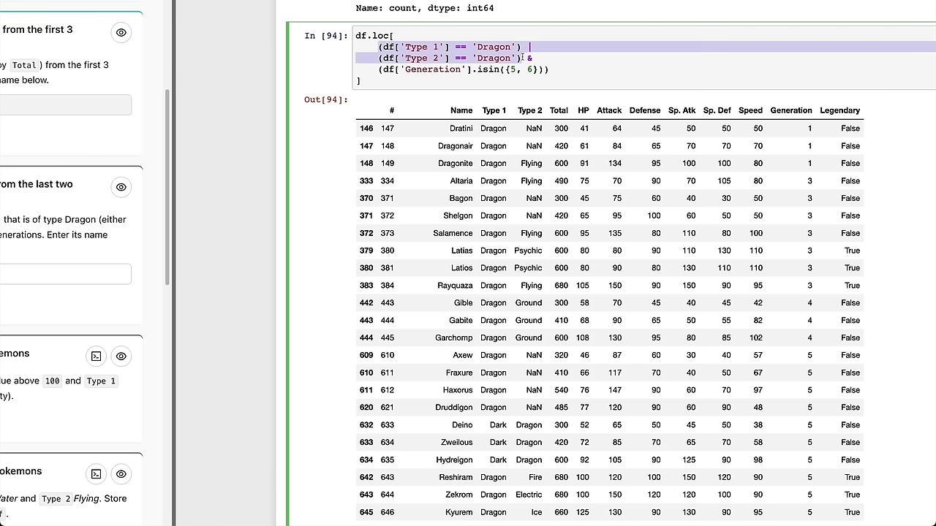
{"action": "left_click", "coordinate": [522, 58]}
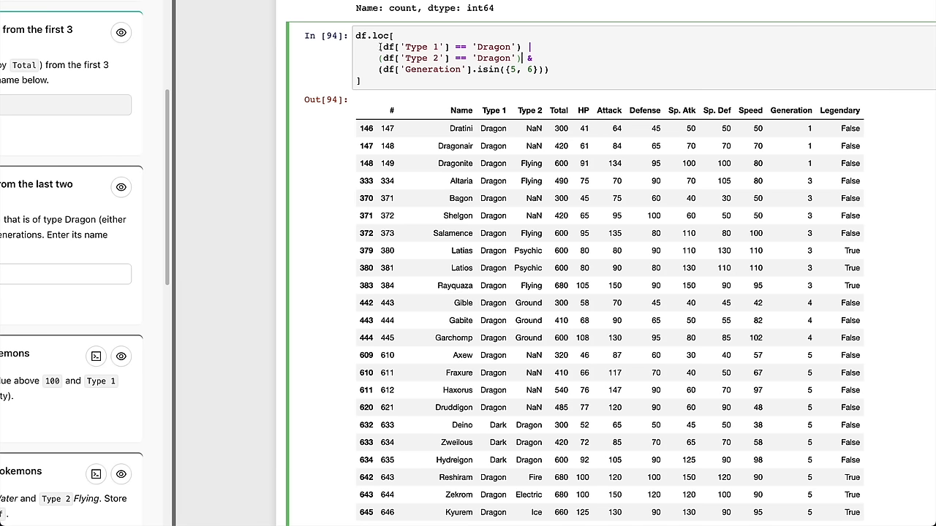
{"action": "left_click_drag", "start_coordinate": [379, 46], "coordinate": [538, 63]}
{"action": "left_click", "coordinate": [581, 69]}
{"action": "left_click_drag", "start_coordinate": [560, 70], "coordinate": [518, 58]}
{"action": "left_click", "coordinate": [378, 58]}
{"action": "left_click", "coordinate": [550, 69]}
{"action": "left_click", "coordinate": [530, 58]}
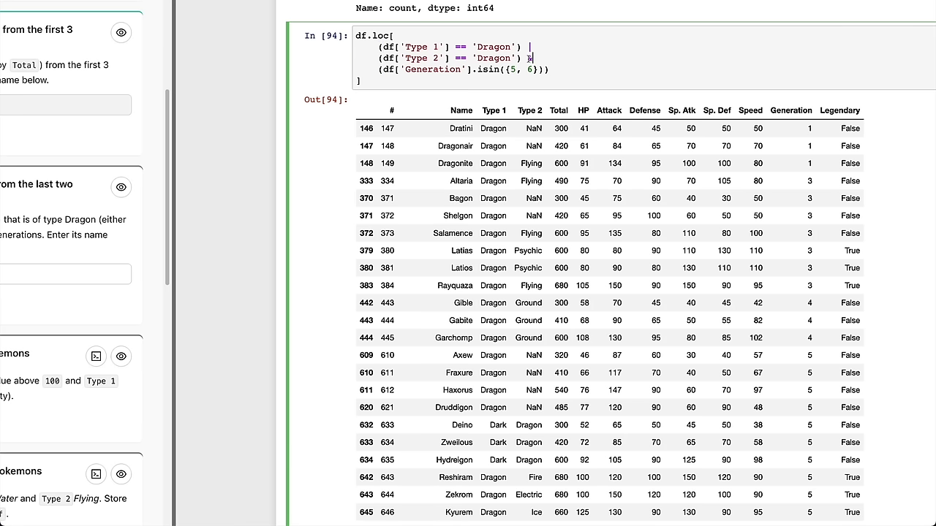
{"action": "left_click_drag", "start_coordinate": [369, 69], "coordinate": [551, 70]}
Put both Dragon type conditions on one line inside outer parentheses, with & on a separate line before the Generation condition.
{"action": "left_click", "coordinate": [550, 70]}
{"action": "key", "text": "Right"}
{"action": "key", "text": "Right"}
{"action": "key", "text": "Right"}
{"action": "key", "text": "Right"}
{"action": "key", "text": "BackSpace"}
{"action": "key", "text": "BackSpace"}
{"action": "key", "text": "Left"}
{"action": "key", "text": "Left"}
{"action": "key", "text": "Return"}
{"action": "key", "text": "Return"}
{"action": "key", "text": "Up"}
{"action": "key", "text": "Up"}
{"action": "key", "text": "Home"}
{"action": "key", "text": "shift+End"}
{"action": "type", "text": "("}
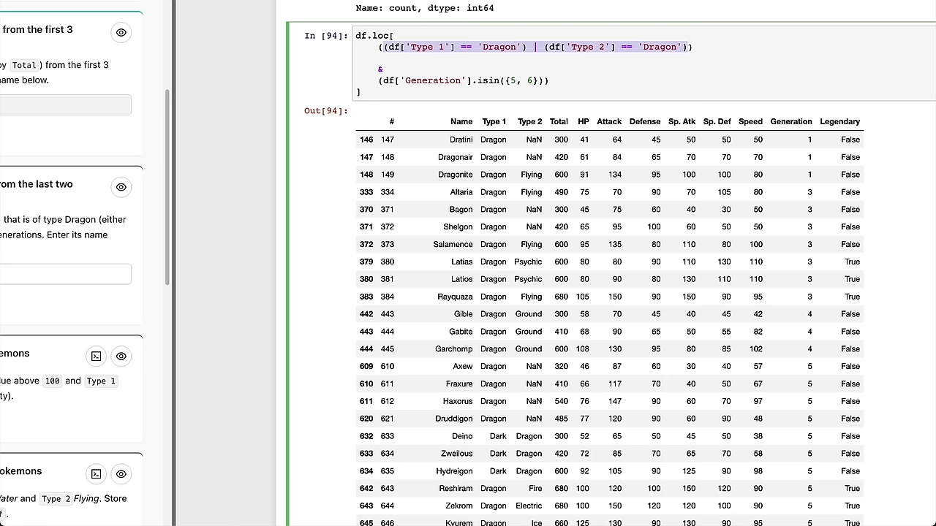
Examine the grouping of the two Dragon type conditions inside the outer parentheses.
{"action": "key", "text": "Left"}
{"action": "key", "text": "shift+End"}
{"action": "key", "text": "Left"}
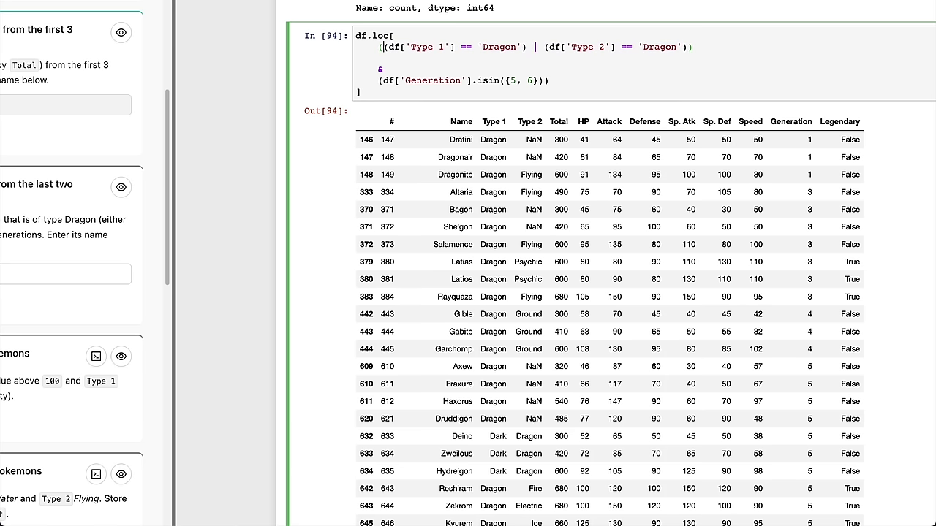
{"action": "key", "text": "shift+End"}
{"action": "key", "text": "shift+Left"}
{"action": "key", "text": "Left"}
{"action": "key", "text": "shift+End"}
{"action": "key", "text": "shift+Left"}
{"action": "key", "text": "Left"}
{"action": "key", "text": "alt+shift+Right"}
{"action": "key", "text": "alt+shift+Right"}
{"action": "key", "text": "alt+shift+Right"}
{"action": "key", "text": "alt+shift+Right"}
{"action": "key", "text": "alt+shift+Right"}
{"action": "key", "text": "Right"}
{"action": "key", "text": "shift+End"}
{"action": "key", "text": "shift+Left"}
Remove the blank line above & and run the regrouped Dragon filter.
{"action": "key", "text": "Down"}
{"action": "key", "text": "BackSpace"}
{"action": "key", "text": "BackSpace"}
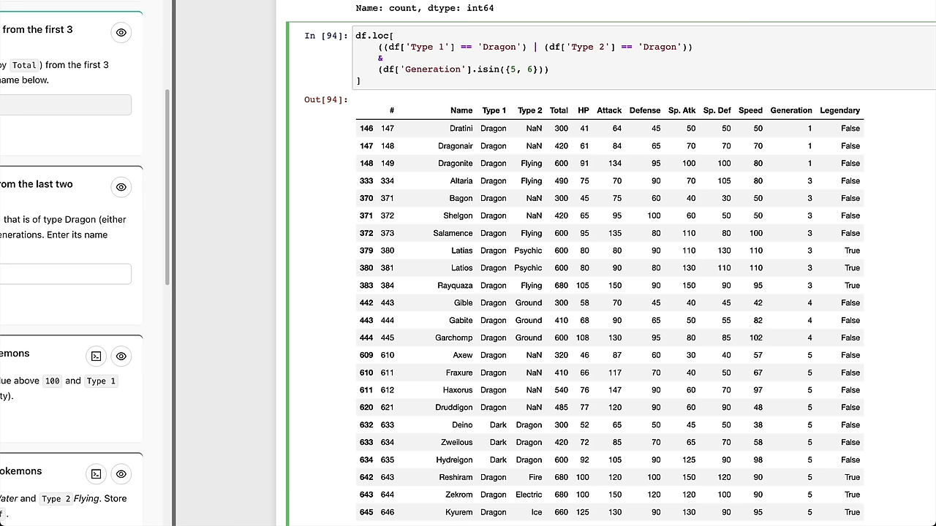
{"action": "key", "text": "Down"}
{"action": "key", "text": "shift+End"}
{"action": "key", "text": "Left"}
{"action": "key", "text": "shift+Return"}
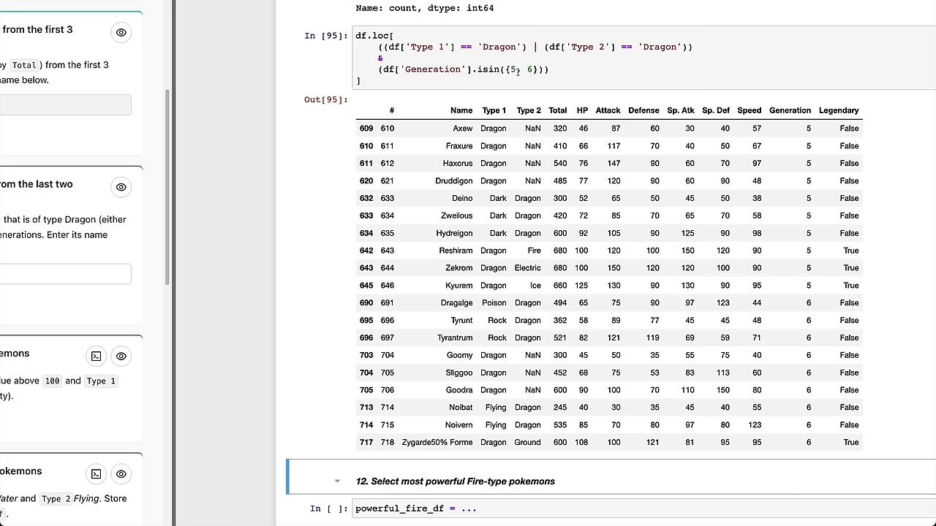
Check the type and generation values in the regrouped filter's output.
{"action": "left_click", "coordinate": [384, 60]}
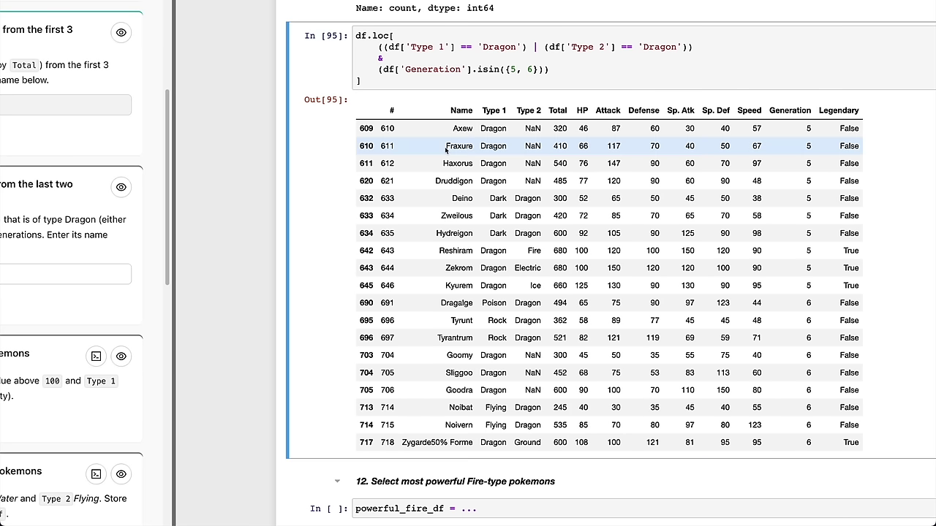
{"action": "double_click", "coordinate": [493, 129]}
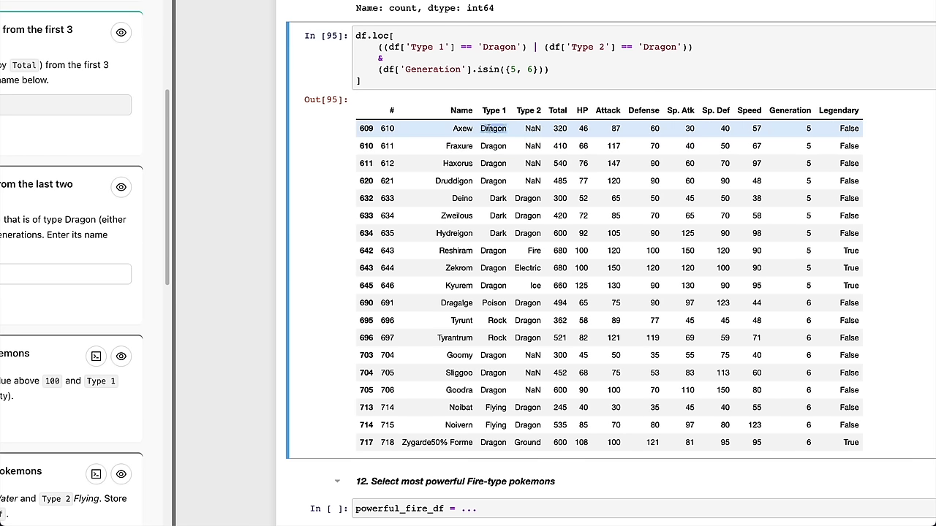
{"action": "double_click", "coordinate": [524, 198]}
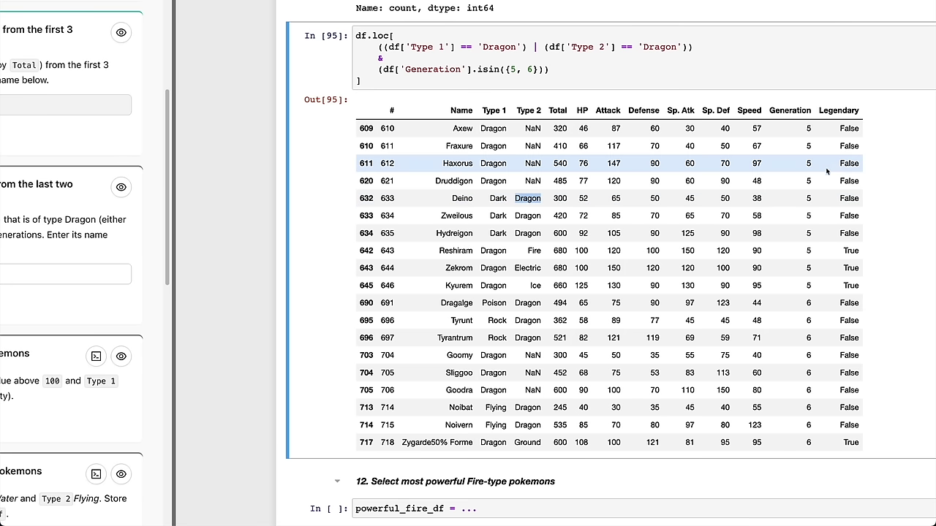
{"action": "left_click", "coordinate": [807, 129]}
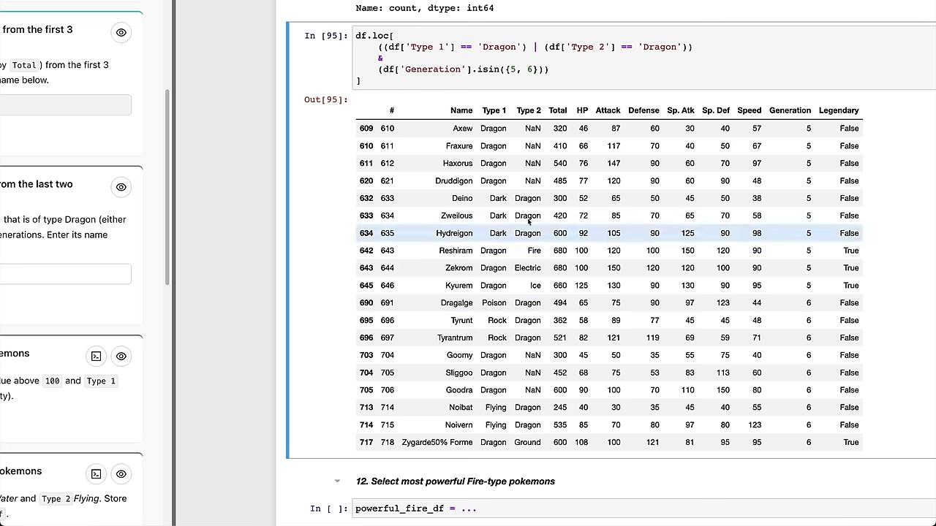
Append .sort_values(by='Total', ascending=False) to the Dragon filter and run the cell.
{"action": "scroll", "coordinate": [421, 197], "scroll_direction": "up", "scroll_amount": 1}
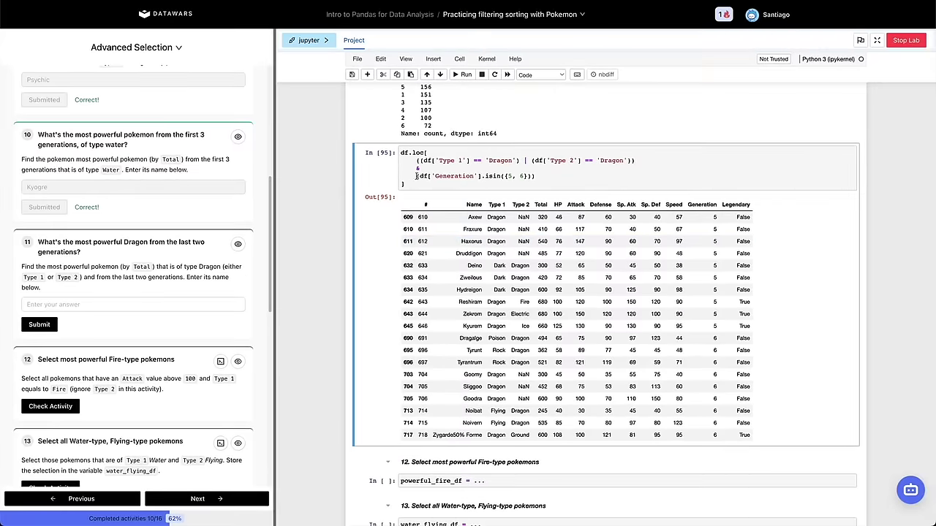
{"action": "left_click", "coordinate": [418, 100]}
{"action": "type", "text": ".sort_values(by='t"}
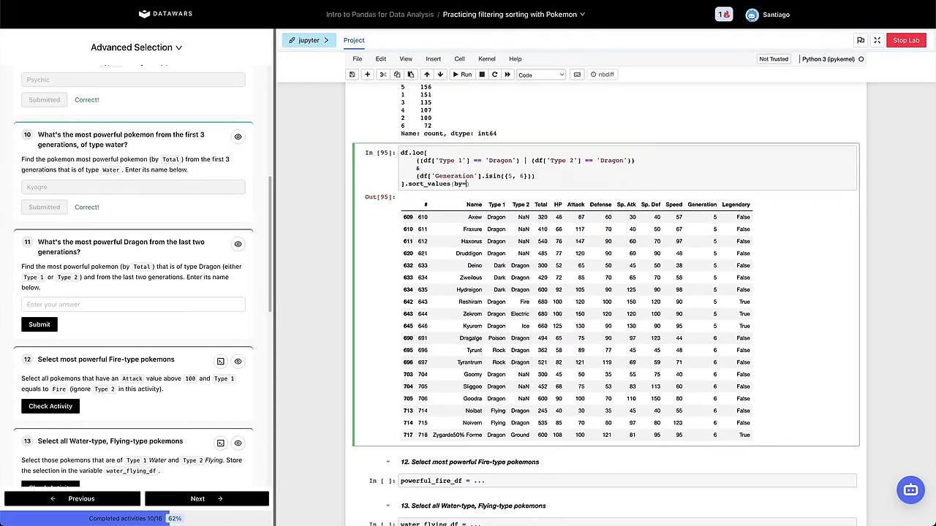
{"action": "key", "text": "BackSpace"}
{"action": "type", "text": "Total', ascending=False"}
{"action": "key", "text": "shift+Return"}
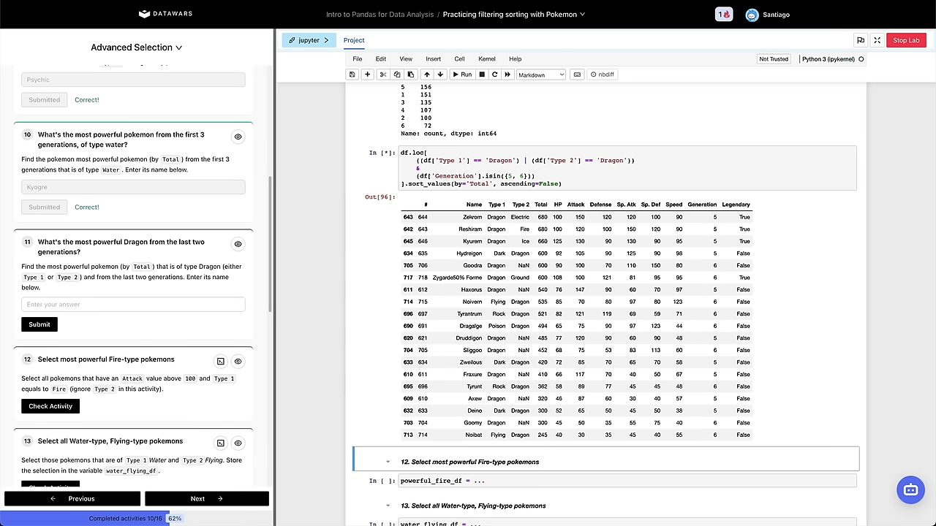
Check the first sorted row's types and generation and copy its name, Zekrom.
{"action": "left_click", "coordinate": [471, 217]}
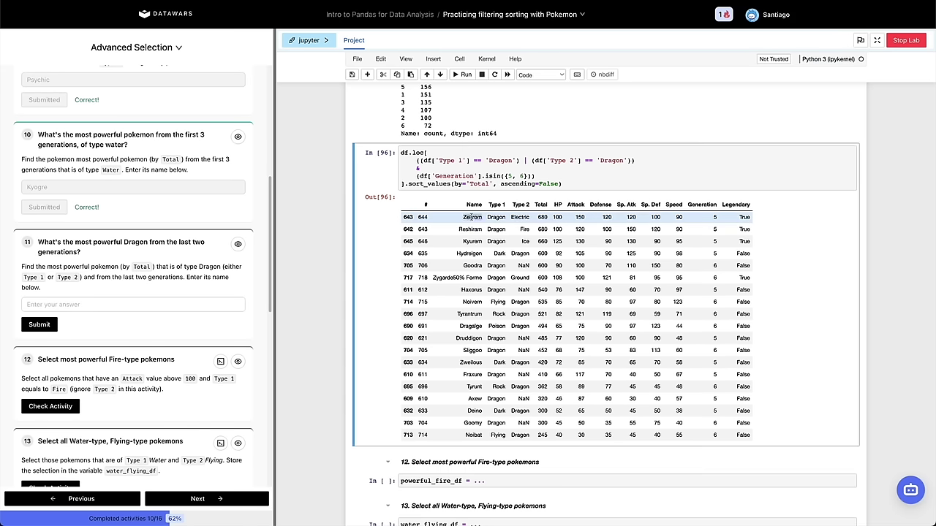
{"action": "double_click", "coordinate": [472, 217]}
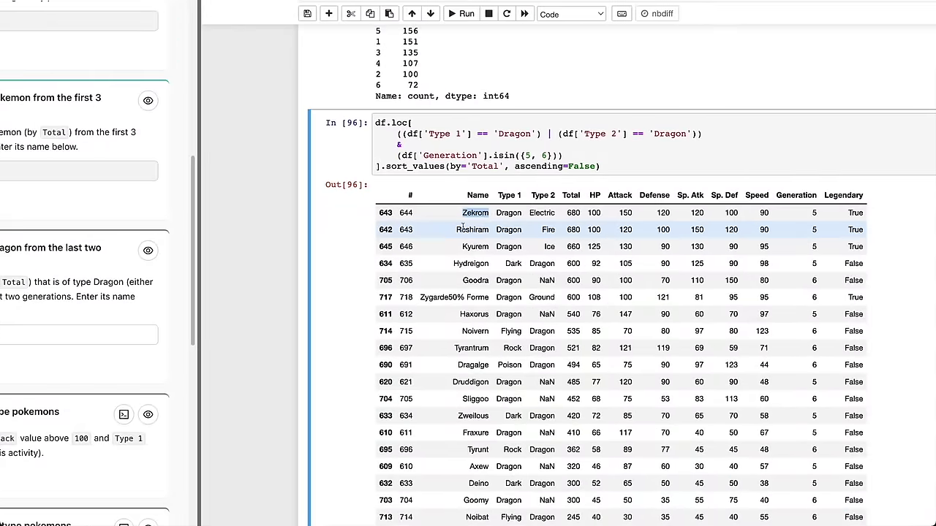
{"action": "double_click", "coordinate": [508, 213]}
{"action": "double_click", "coordinate": [541, 213]}
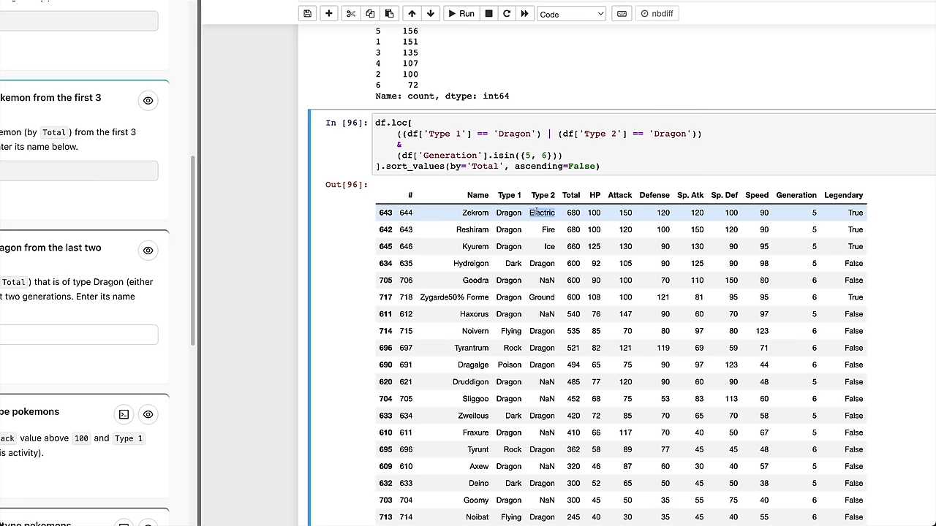
{"action": "left_click", "coordinate": [814, 213]}
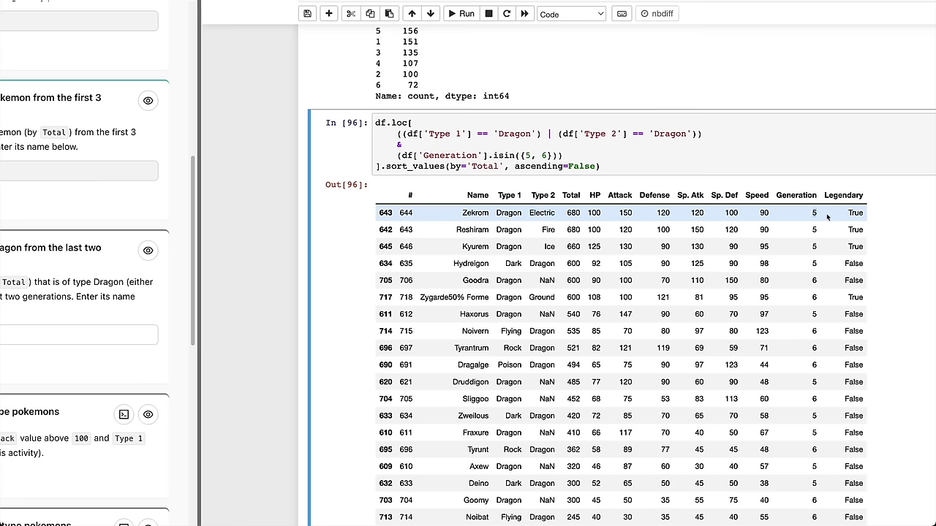
{"action": "double_click", "coordinate": [473, 213]}
{"action": "key", "text": "ctrl+c"}
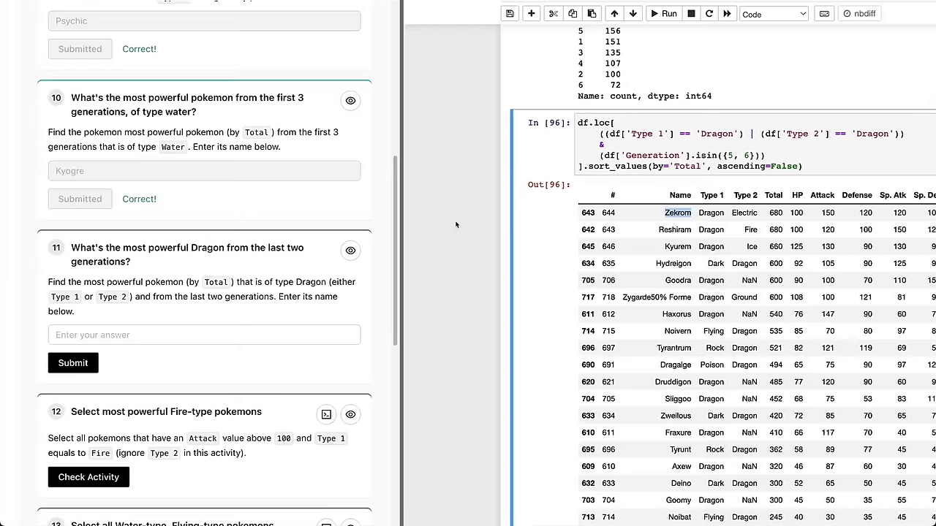
Submit Zekrom as the answer to activity 11 and read the activities that follow.
{"action": "left_click", "coordinate": [106, 336]}
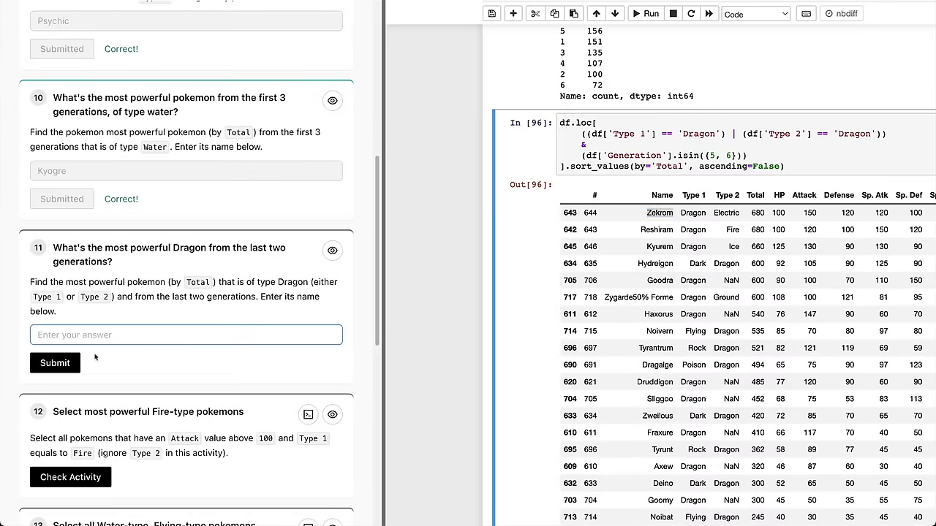
{"action": "key", "text": "ctrl+v"}
{"action": "left_click", "coordinate": [60, 364]}
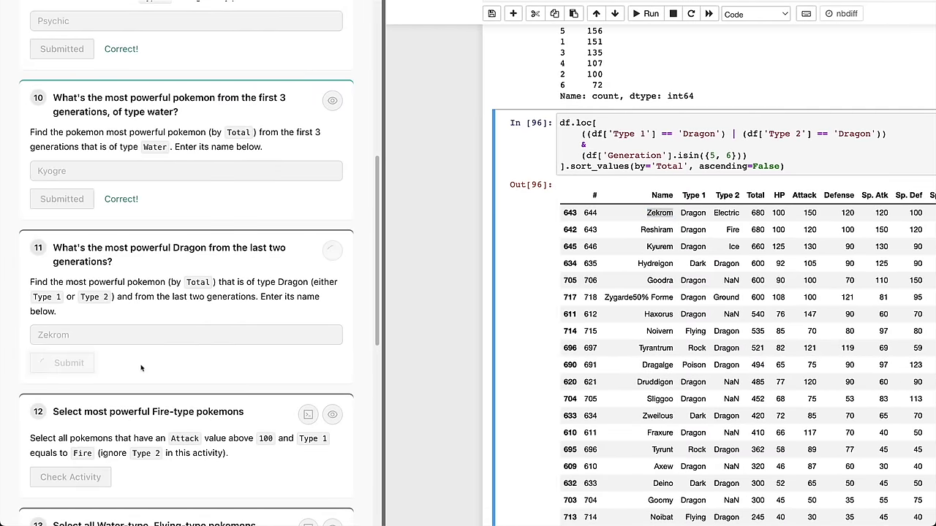
{"action": "scroll", "coordinate": [169, 358], "scroll_direction": "down", "scroll_amount": 3}
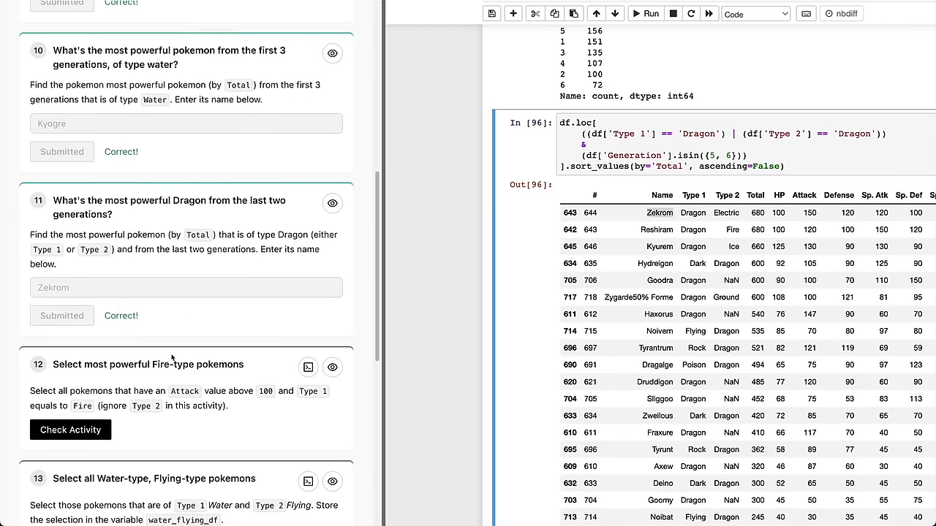
{"action": "scroll", "coordinate": [576, 283], "scroll_direction": "down", "scroll_amount": 7}
{"action": "scroll", "coordinate": [576, 284], "scroll_direction": "up", "scroll_amount": 6}
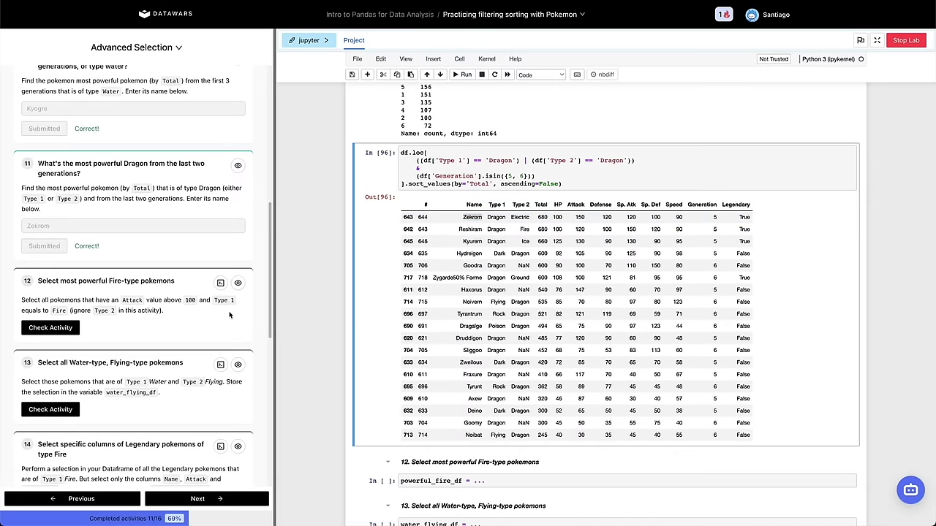
Split the Dragon filter's grouped type conditions onto separate indented lines within their parentheses, with & after the closing one.
{"action": "left_click_drag", "start_coordinate": [417, 161], "coordinate": [696, 161]}
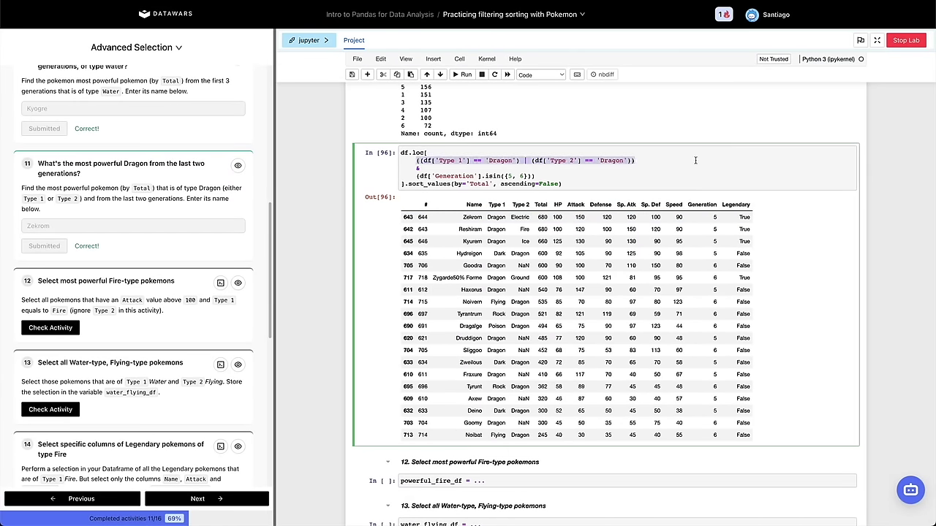
{"action": "left_click", "coordinate": [423, 207]}
{"action": "left_click", "coordinate": [418, 219]}
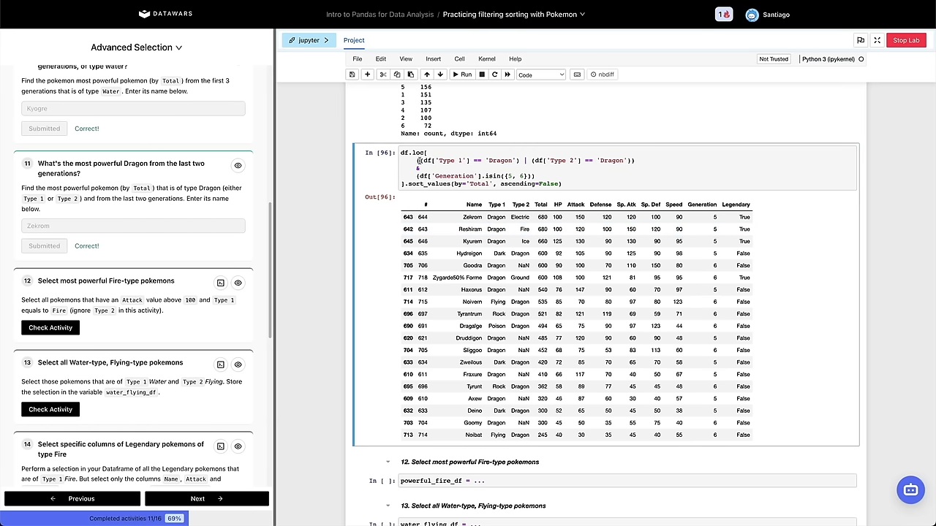
{"action": "left_click", "coordinate": [419, 160]}
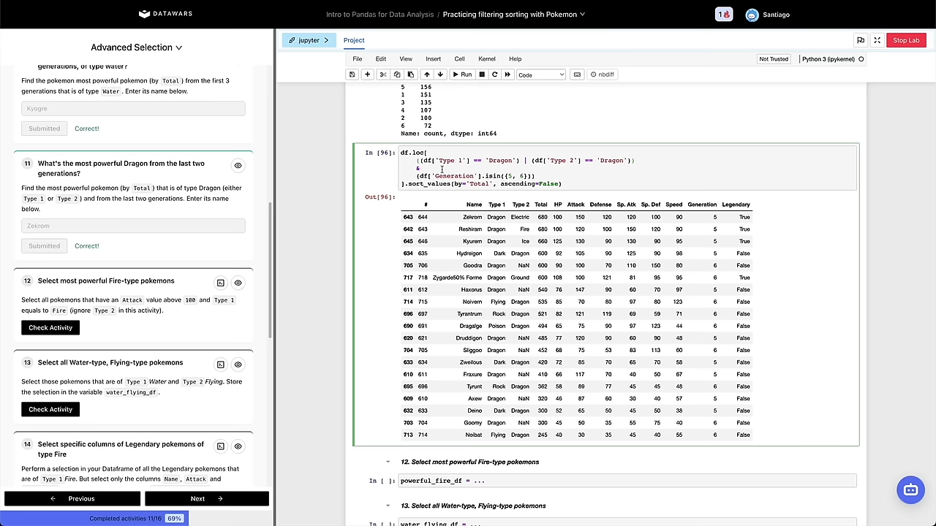
{"action": "key", "text": "Return"}
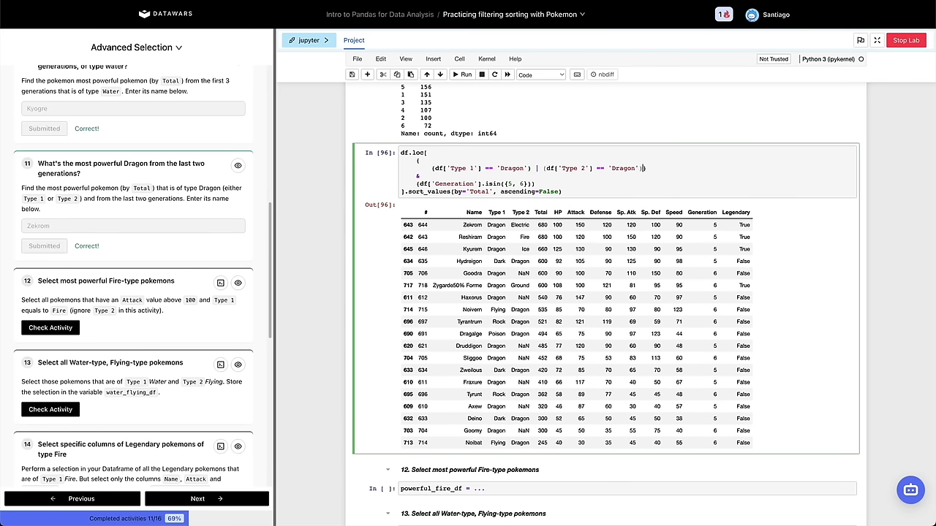
{"action": "key", "text": "Return"}
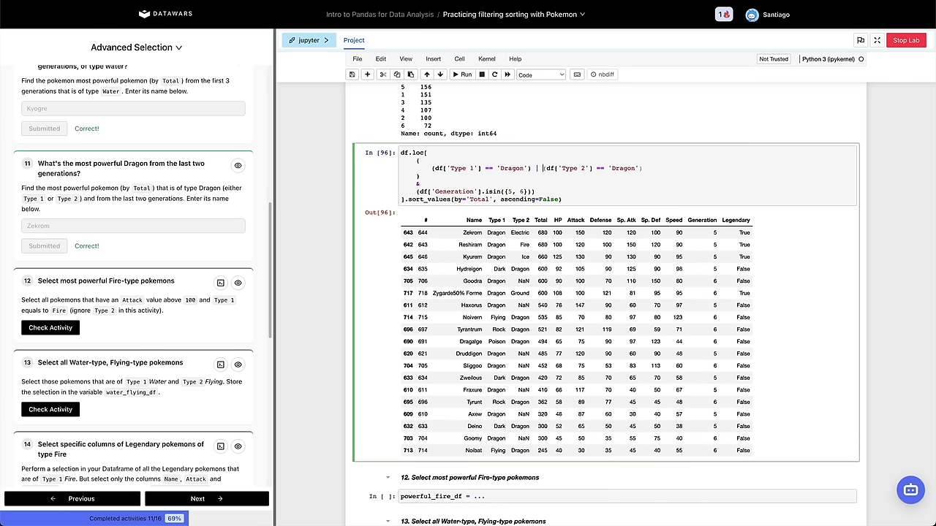
{"action": "key", "text": "Return"}
{"action": "key", "text": "Left"}
{"action": "key", "text": "BackSpace"}
{"action": "key", "text": "BackSpace"}
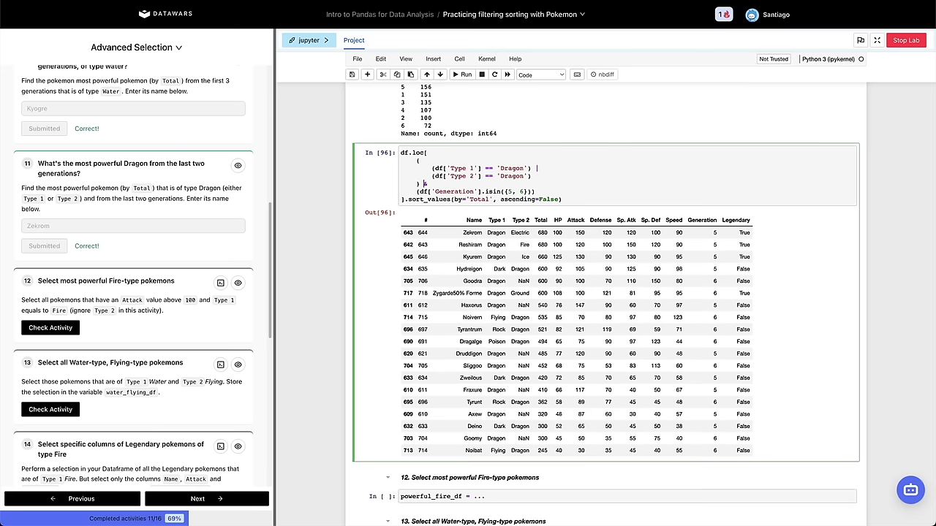
Remove the outer parentheses around df['Generation'].isin({5, 6}) in the Dragon filter and rerun the cell.
{"action": "key", "text": "shift+Down"}
{"action": "key", "text": "shift+Down"}
{"action": "key", "text": "shift+Down"}
{"action": "key", "text": "shift+Down"}
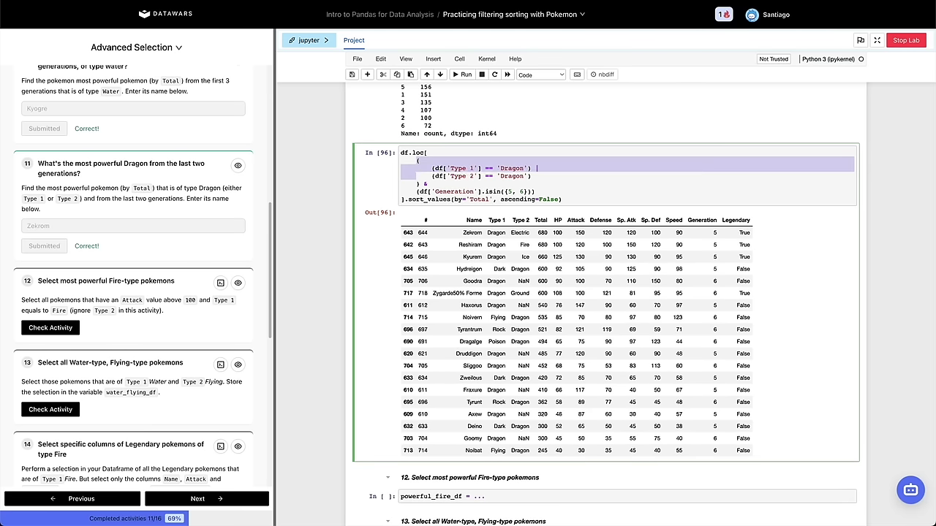
{"action": "key", "text": "Home"}
{"action": "key", "text": "shift+End"}
{"action": "key", "text": "Home"}
{"action": "key", "text": "BackSpace"}
{"action": "key", "text": "End"}
{"action": "key", "text": "BackSpace"}
{"action": "key", "text": "shift+Return"}
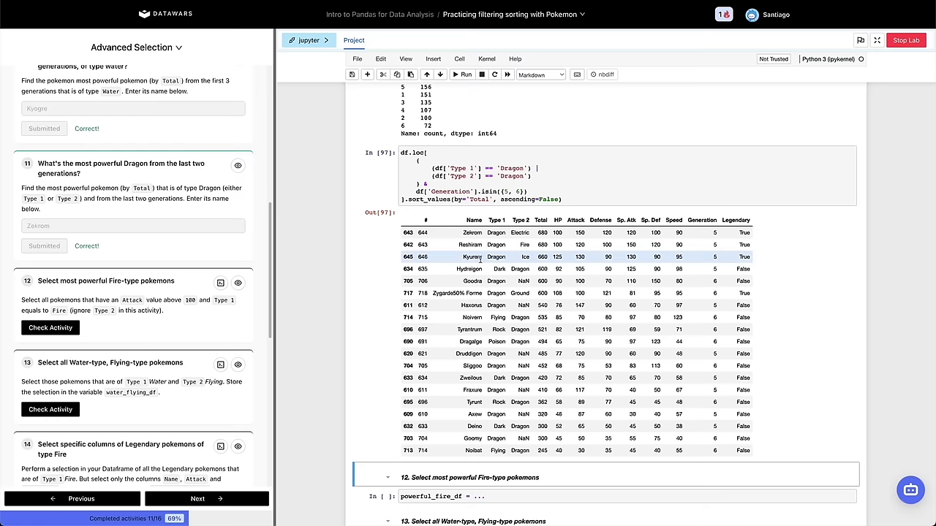
Insert a cell below the powerful_fire_df cell of activity 12 and enter an empty df.query() call.
{"action": "left_click", "coordinate": [461, 246]}
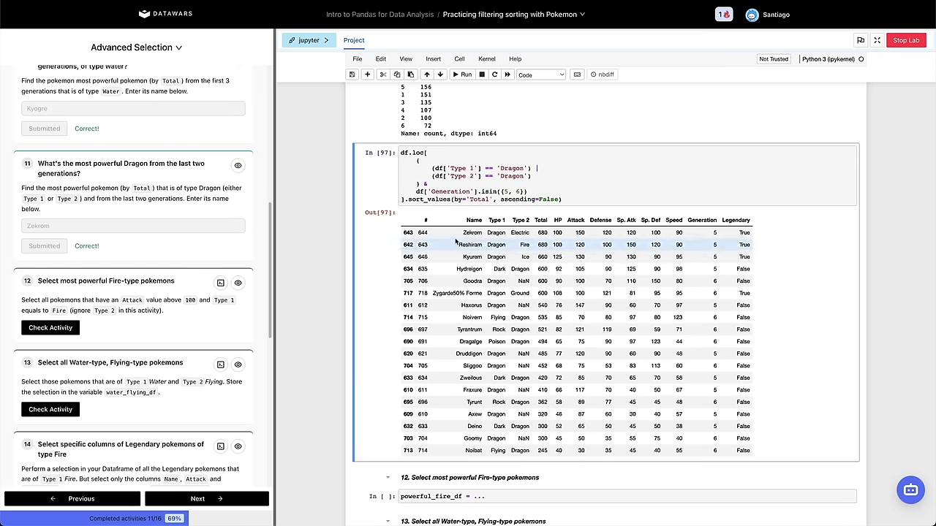
{"action": "scroll", "coordinate": [368, 283], "scroll_direction": "down", "scroll_amount": 1}
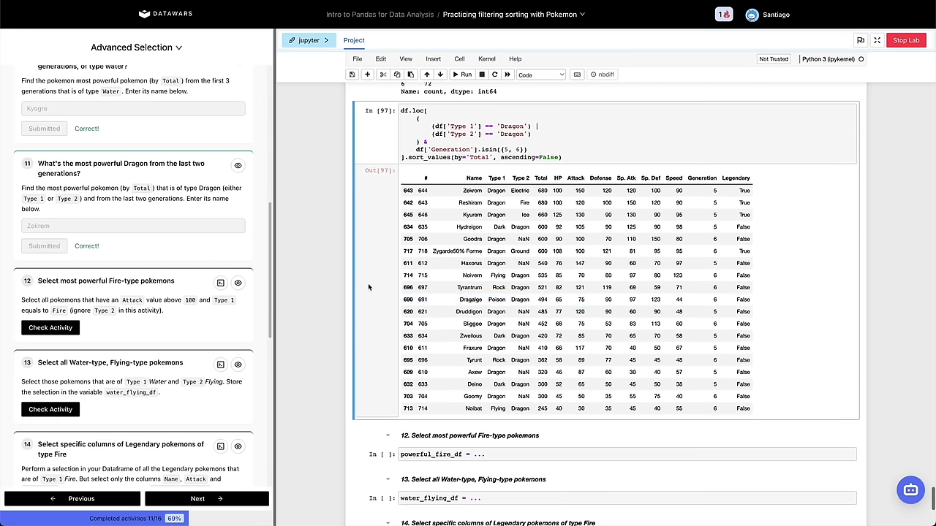
{"action": "scroll", "coordinate": [430, 306], "scroll_direction": "down", "scroll_amount": 4}
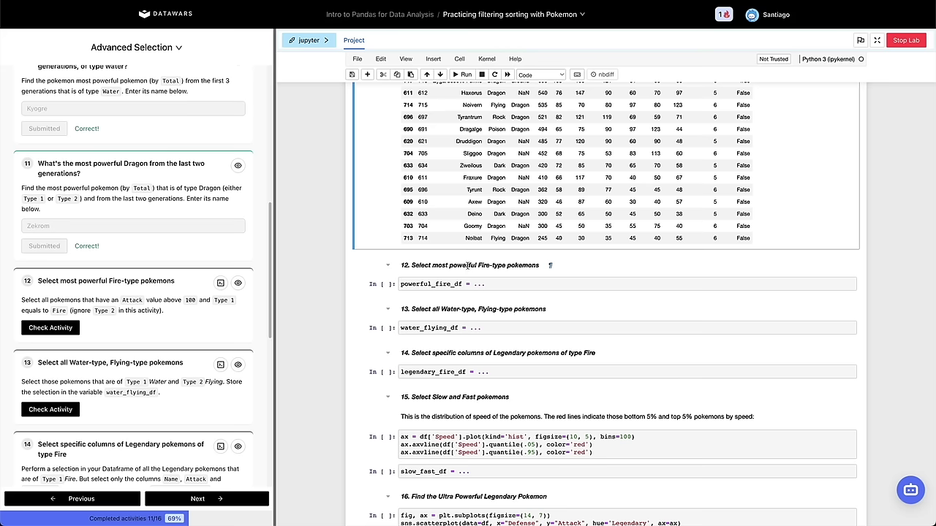
{"action": "scroll", "coordinate": [199, 319], "scroll_direction": "down", "scroll_amount": 1}
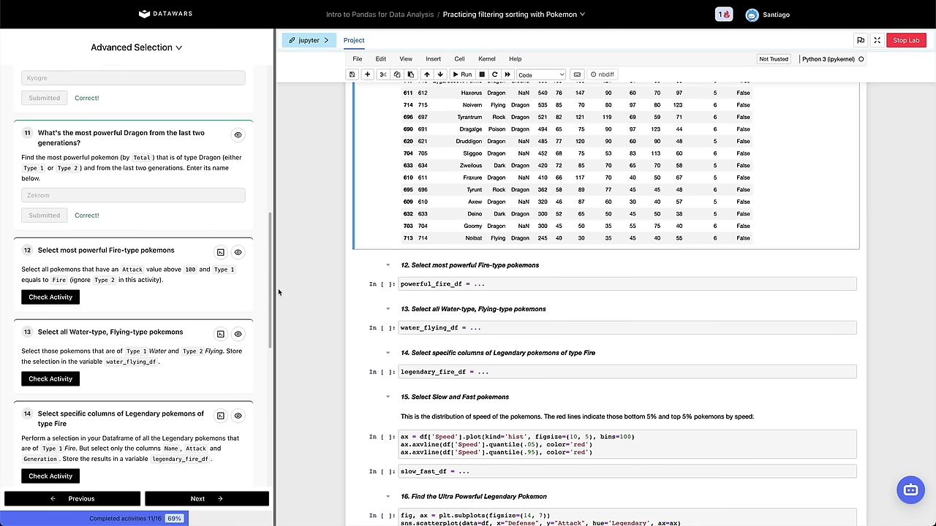
{"action": "left_click", "coordinate": [389, 285]}
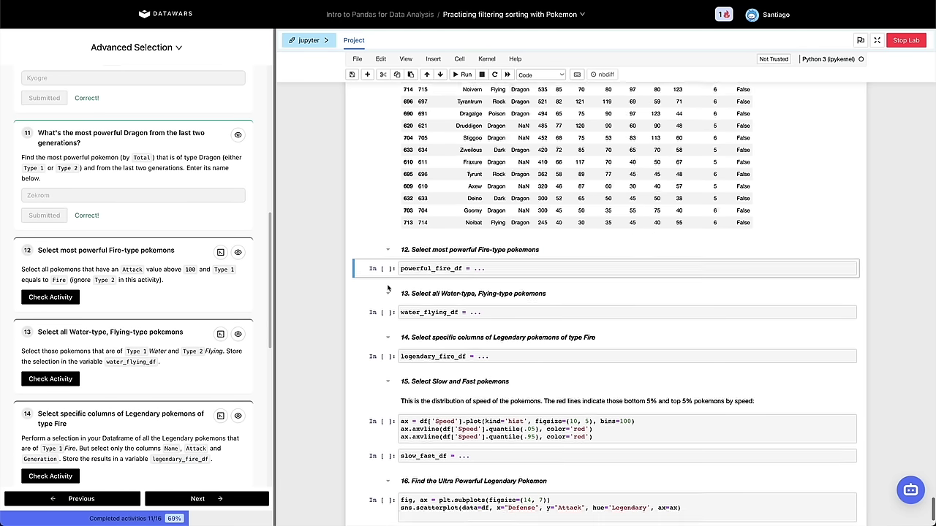
{"action": "key", "text": "b"}
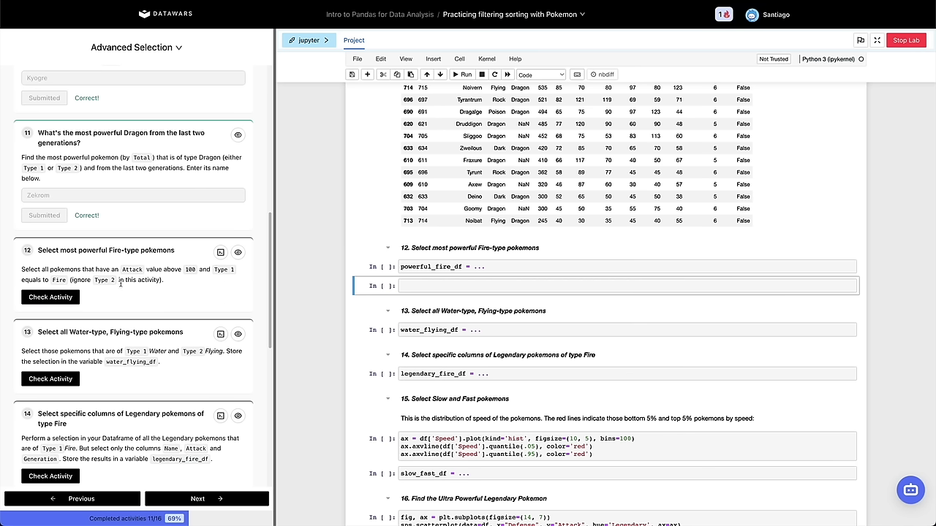
{"action": "type", "text": "df."}
{"action": "type", "text": ".que"}
Add a cell below the Dragon filter's output with df.query("(`Type 1` == 'Dragon' or `Type 2` == 'Dragon')").
{"action": "scroll", "coordinate": [314, 283], "scroll_direction": "up", "scroll_amount": 5}
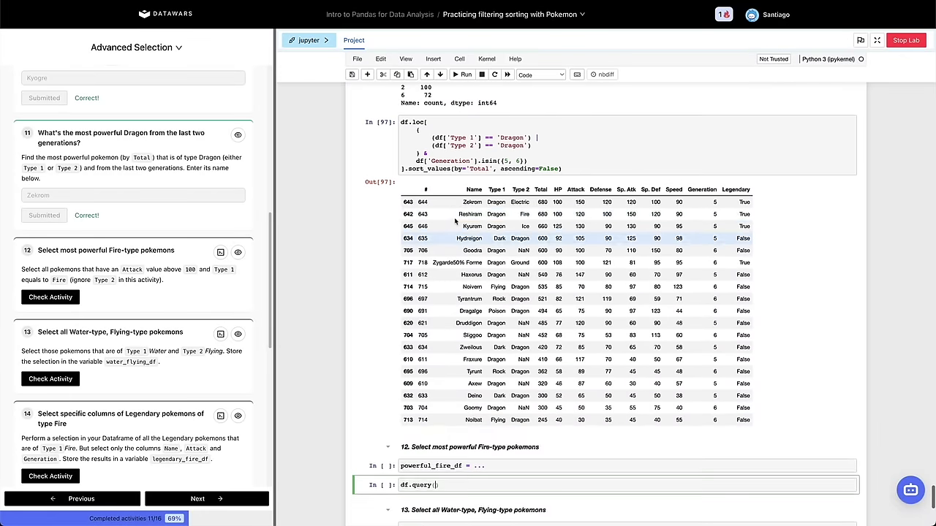
{"action": "left_click", "coordinate": [455, 221]}
{"action": "key", "text": "b"}
{"action": "key", "text": "Return"}
{"action": "type", "text": "df.query("}
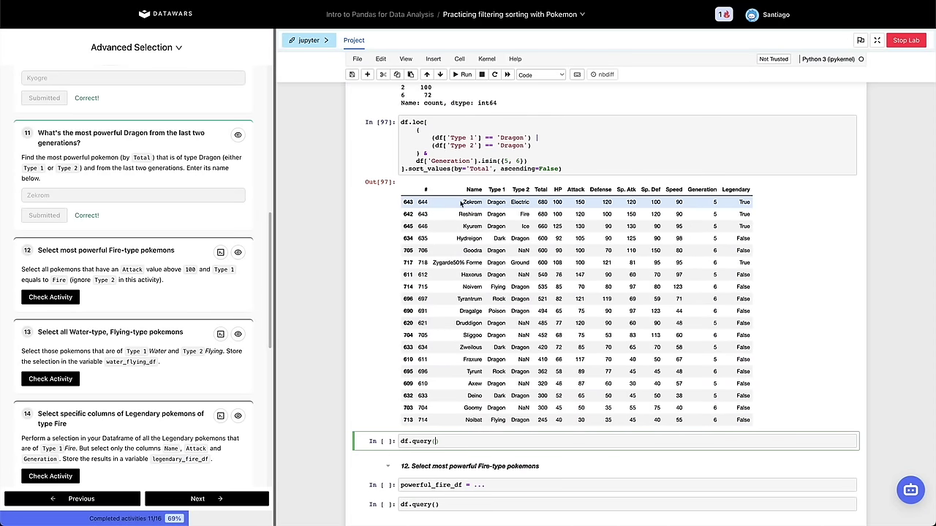
{"action": "scroll", "coordinate": [414, 310], "scroll_direction": "down", "scroll_amount": 2}
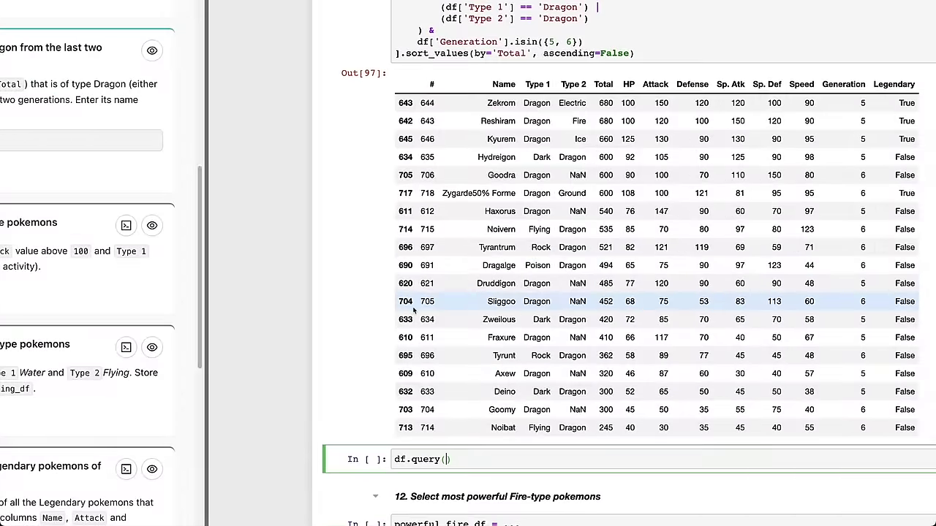
{"action": "scroll", "coordinate": [414, 311], "scroll_direction": "down", "scroll_amount": 2}
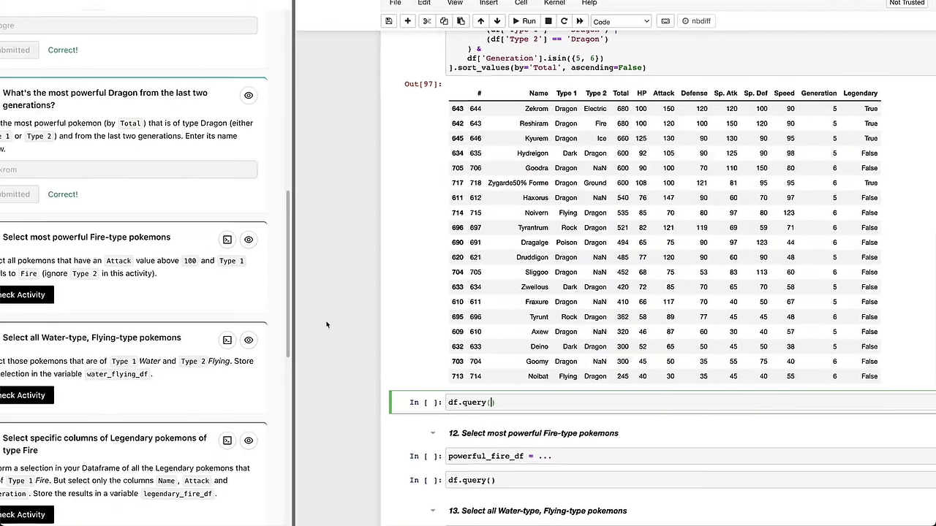
{"action": "type", "text": "\""}
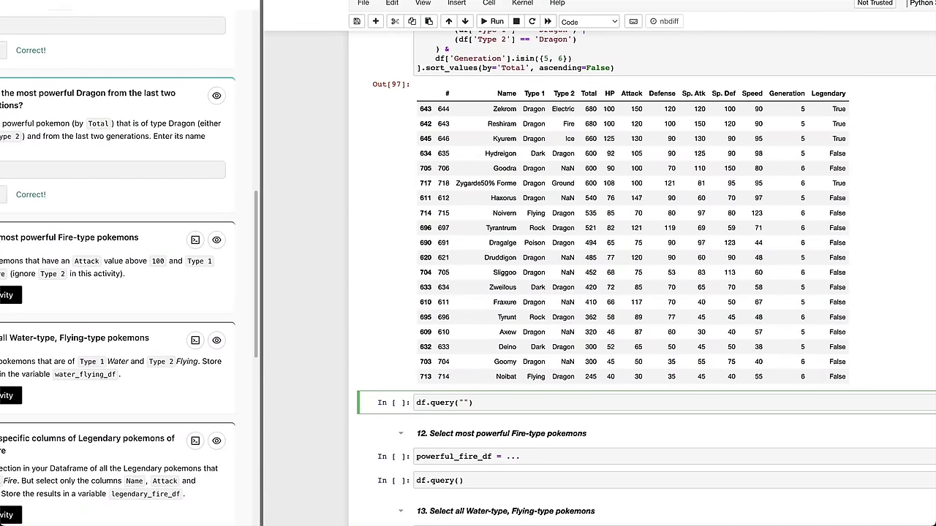
{"action": "scroll", "coordinate": [647, 279], "scroll_direction": "up", "scroll_amount": 1}
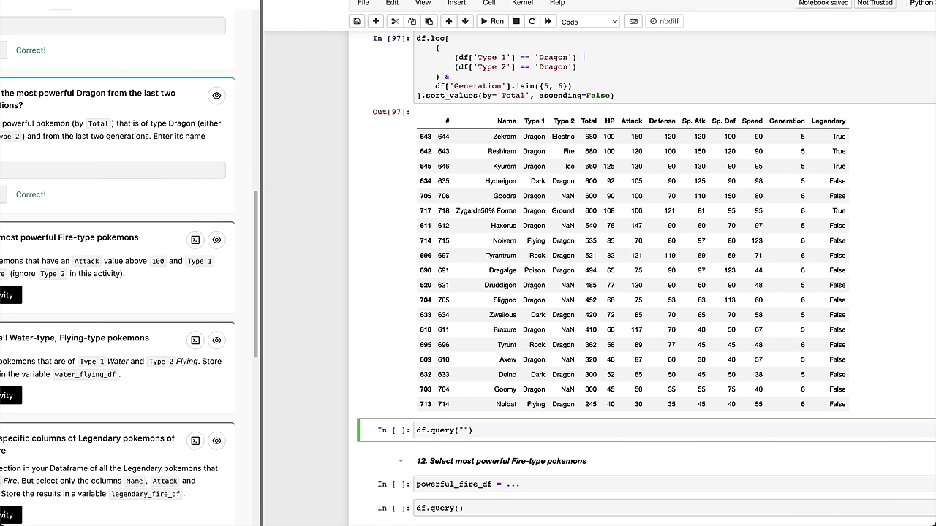
{"action": "type", "text": "(`Type 1` == "}
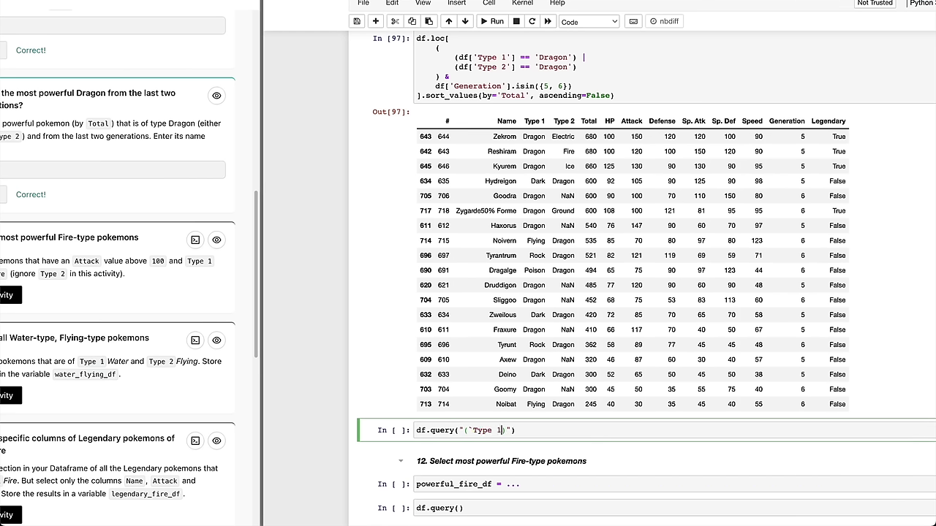
{"action": "type", "text": "'Dragon' or `Type 2` == 'Dragon"}
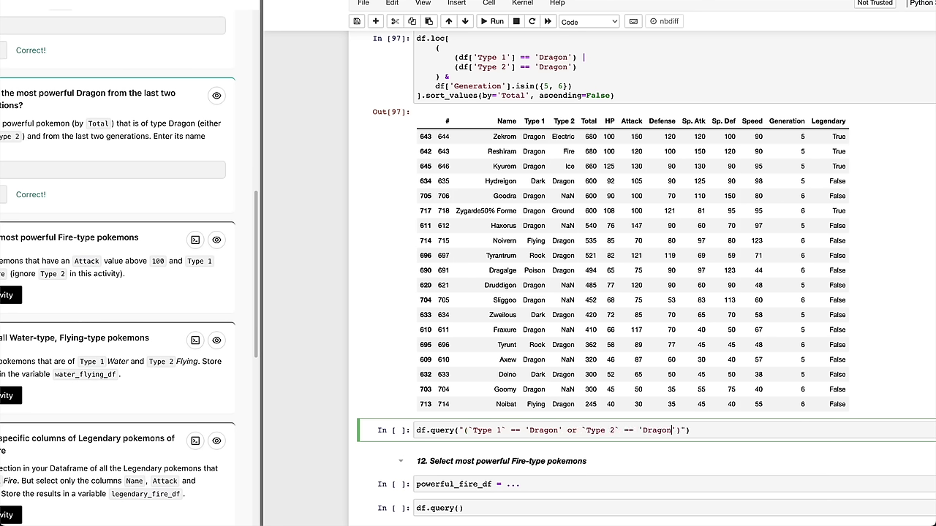
Extend the Dragon query string with and Generation in [5, 6] and run the cell.
{"action": "type", "text": " and "}
{"action": "type", "text": "Generation in"}
{"action": "type", "text": " [4"}
{"action": "type", "text": ", 6"}
{"action": "key", "text": "shift+Return"}
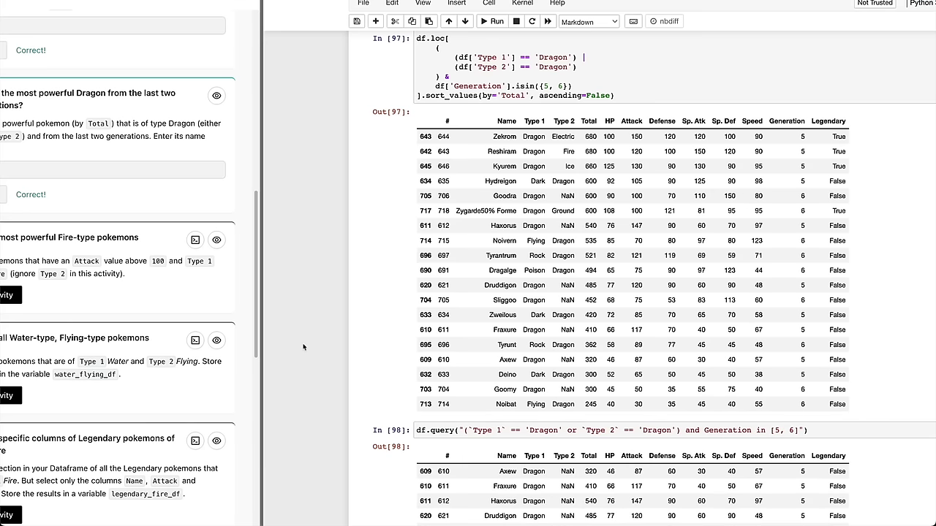
Copy .sort_values(by='Total', ascending=False) from the df.loc filter onto the end of the Dragon query and run it.
{"action": "scroll", "coordinate": [304, 347], "scroll_direction": "down", "scroll_amount": 3}
{"action": "scroll", "coordinate": [553, 331], "scroll_direction": "up", "scroll_amount": 5}
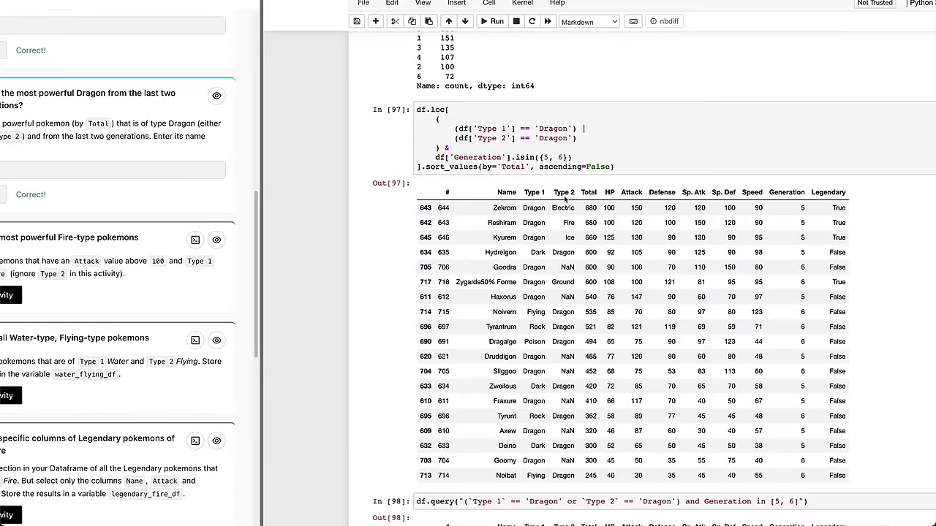
{"action": "left_click", "coordinate": [423, 167]}
{"action": "left_click_drag", "start_coordinate": [423, 167], "coordinate": [614, 167]}
{"action": "key", "text": "ctrl+c"}
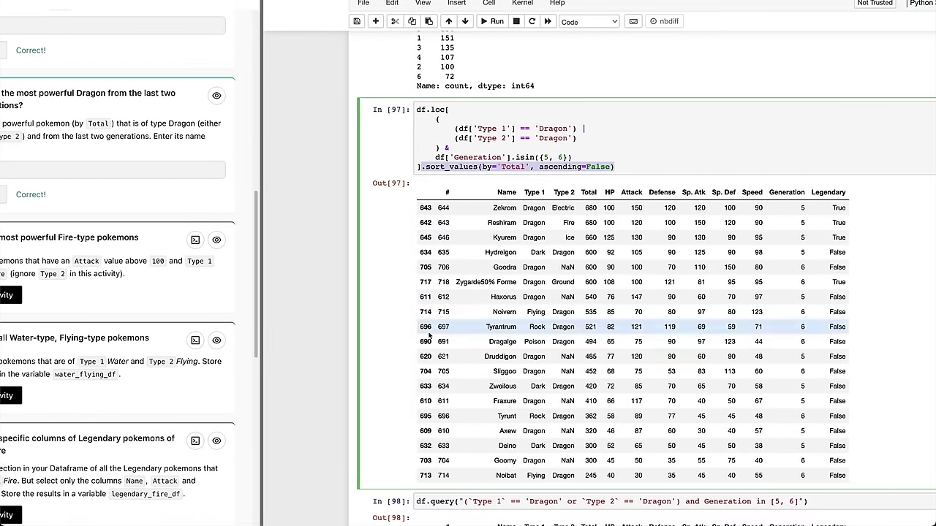
{"action": "scroll", "coordinate": [533, 329], "scroll_direction": "down", "scroll_amount": 3}
{"action": "left_click", "coordinate": [534, 408]}
{"action": "key", "text": "End"}
{"action": "key", "text": "ctrl+v"}
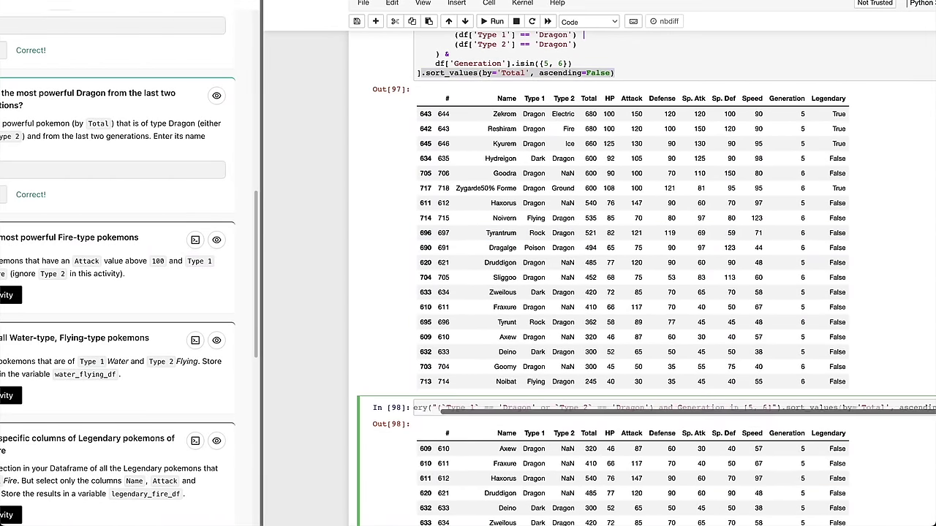
{"action": "key", "text": "shift+Return"}
Put the Dragon query's condition string on its own line, with the closing parenthesis and sort_values call below it.
{"action": "scroll", "coordinate": [523, 427], "scroll_direction": "down", "scroll_amount": 3}
{"action": "left_click", "coordinate": [457, 320]}
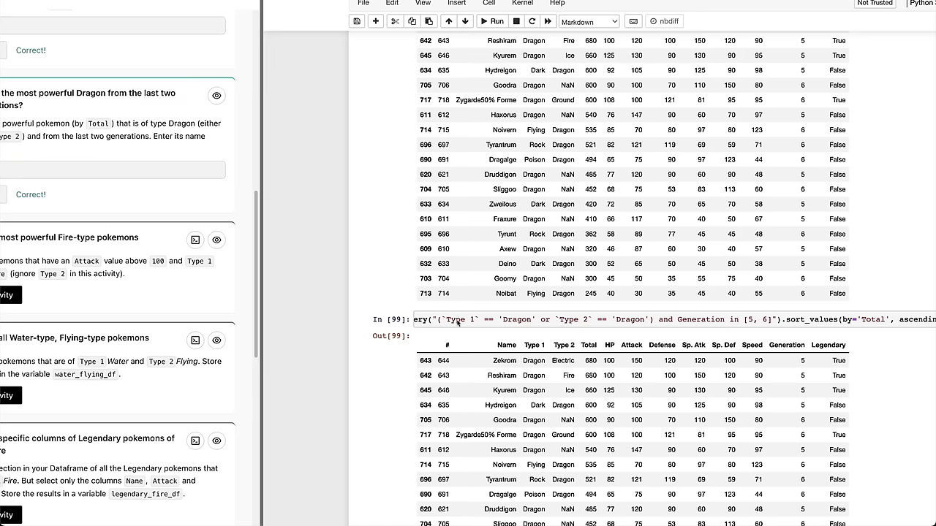
{"action": "key", "text": "Return"}
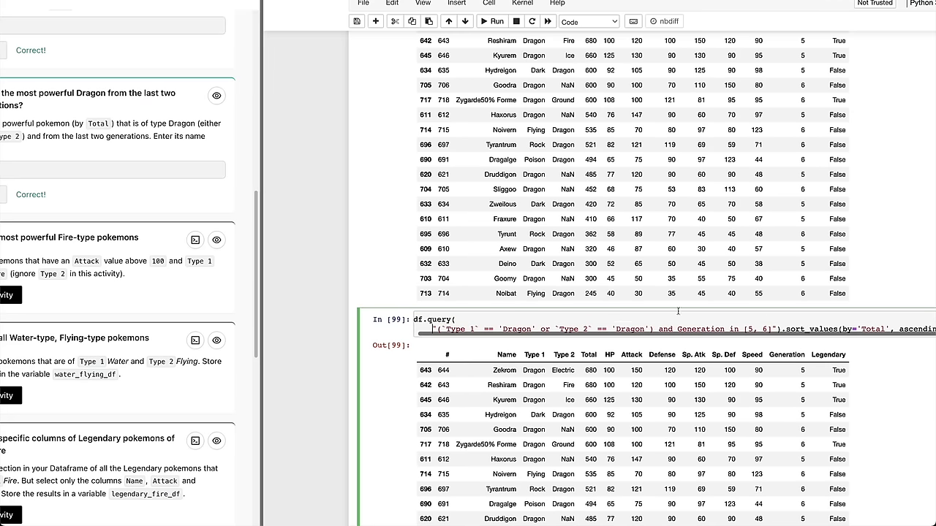
{"action": "left_click", "coordinate": [779, 330]}
{"action": "key", "text": "Return"}
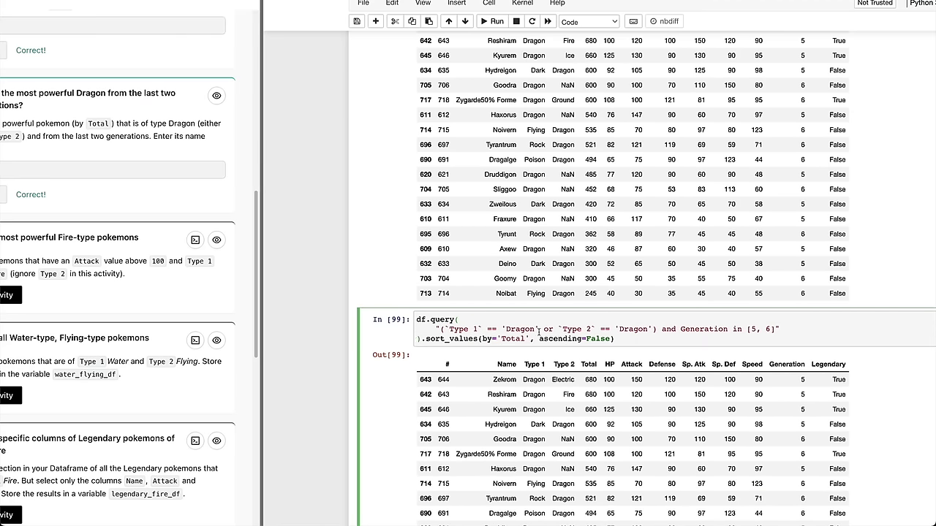
Examine the parenthesised Type 1 or Type 2 Dragon condition in the query string.
{"action": "scroll", "coordinate": [443, 331], "scroll_direction": "down", "scroll_amount": 1}
{"action": "left_click", "coordinate": [446, 317]}
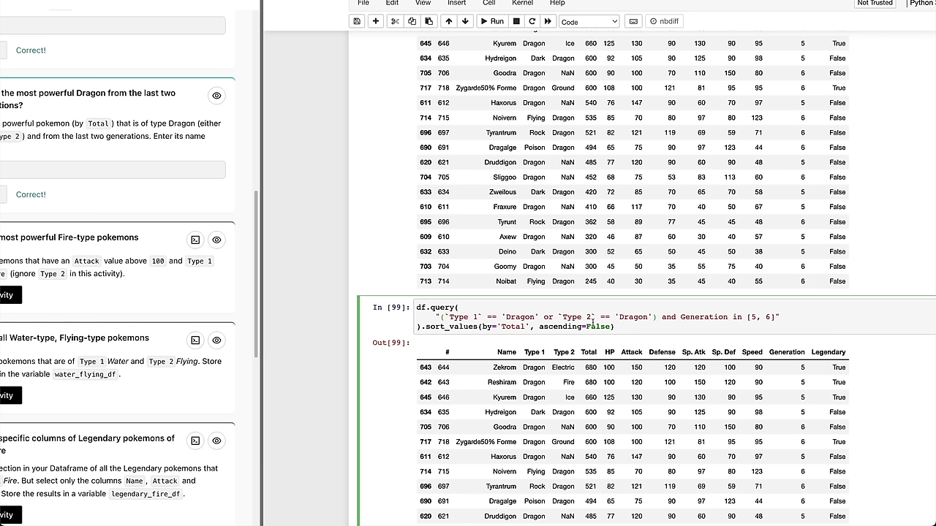
{"action": "left_click_drag", "start_coordinate": [657, 317], "coordinate": [448, 317]}
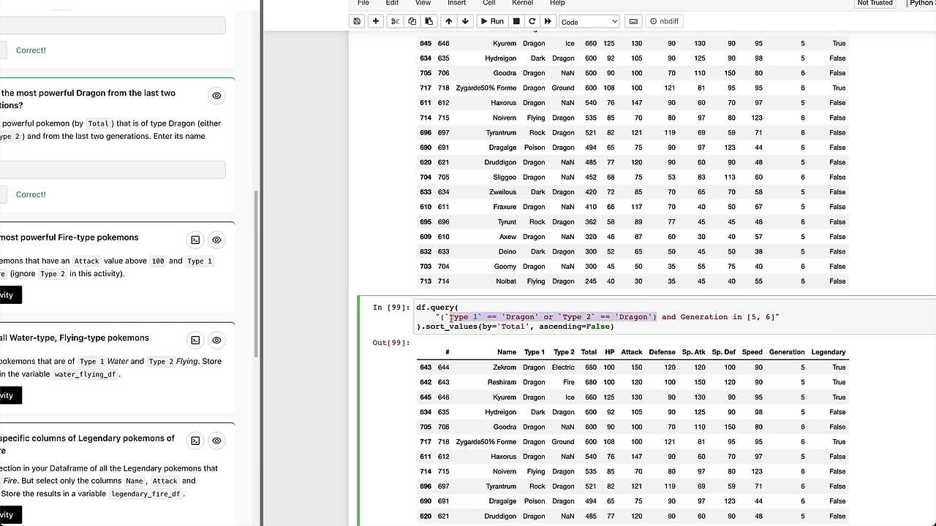
Remove the parentheses around the two Dragon type conditions in the query, run the cell, and inspect the Generation values.
{"action": "left_click_drag", "start_coordinate": [677, 316], "coordinate": [778, 317]}
{"action": "left_click", "coordinate": [732, 317]}
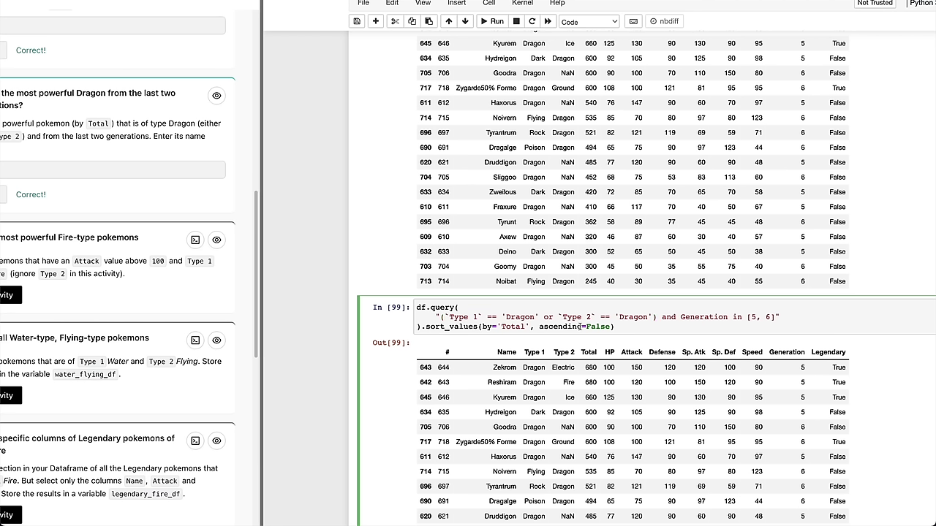
{"action": "left_click", "coordinate": [653, 317]}
{"action": "key", "text": "Delete"}
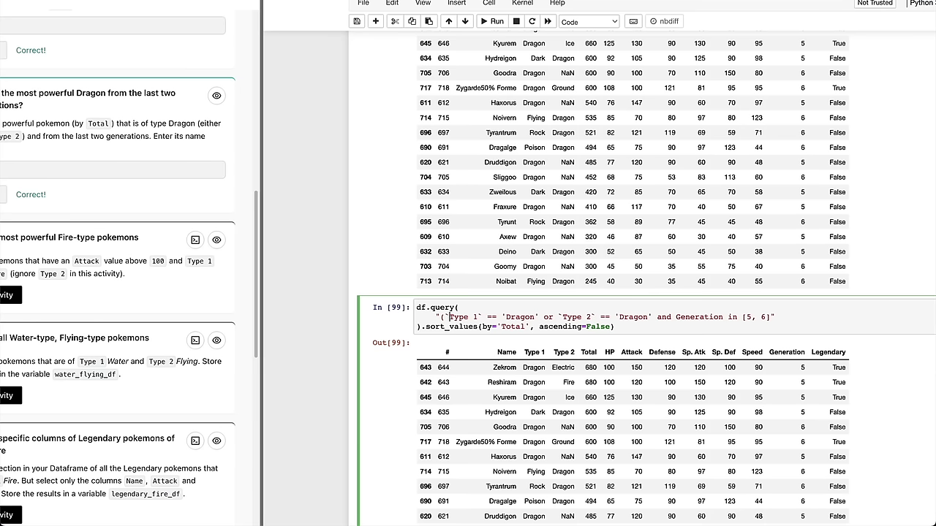
{"action": "key", "text": "shift+Return"}
{"action": "scroll", "coordinate": [643, 282], "scroll_direction": "down", "scroll_amount": 1}
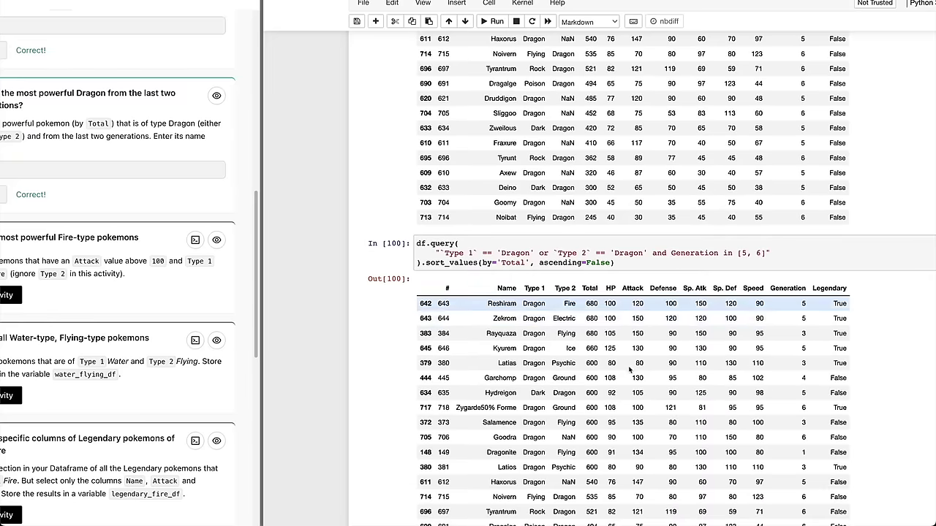
{"action": "scroll", "coordinate": [571, 322], "scroll_direction": "down", "scroll_amount": 1}
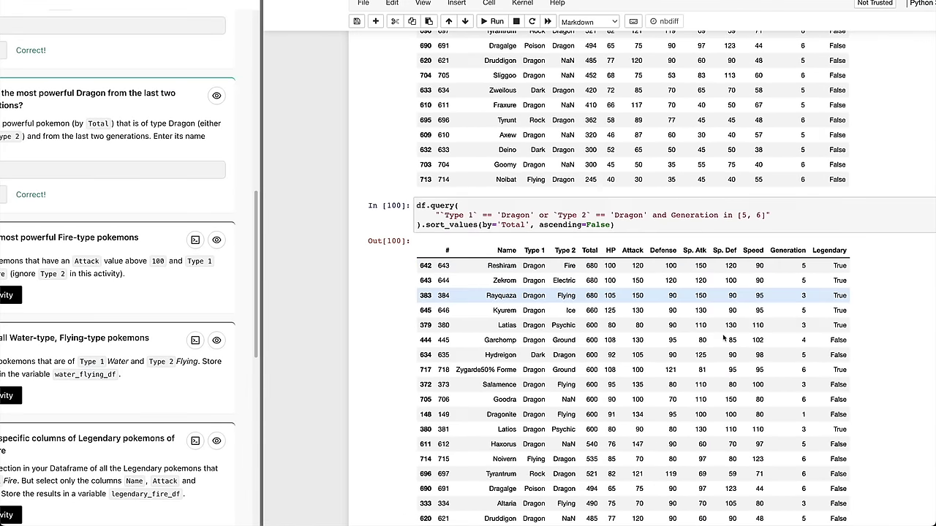
{"action": "scroll", "coordinate": [760, 311], "scroll_direction": "down", "scroll_amount": 1}
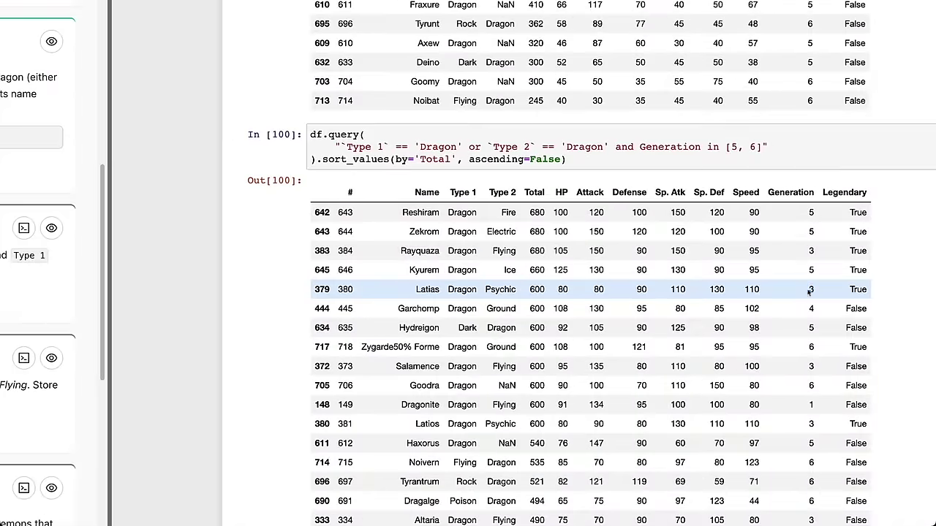
{"action": "left_click", "coordinate": [815, 289]}
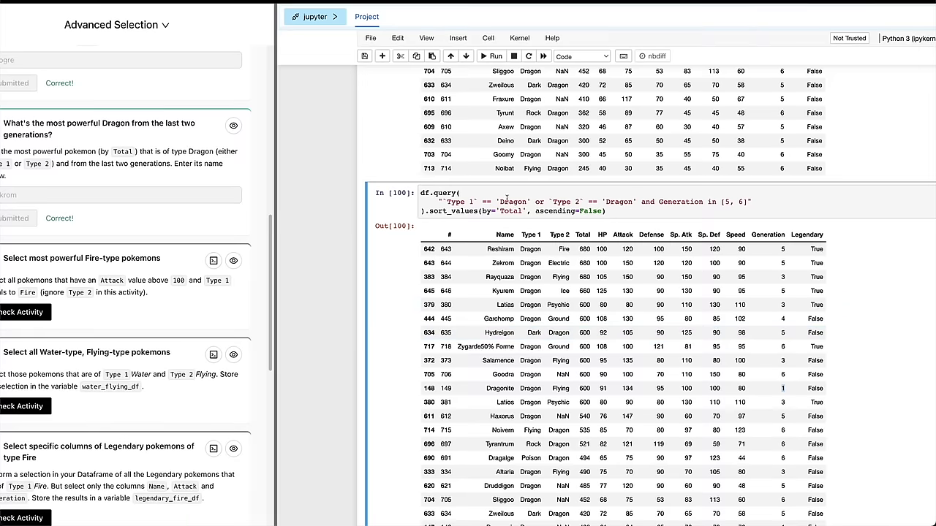
Restore the parentheses around the Type 1 or Type 2 Dragon conditions in the query string and rerun the cell.
{"action": "left_click", "coordinate": [477, 159]}
{"action": "left_click", "coordinate": [634, 201]}
{"action": "type", "text": ")"}
{"action": "left_click", "coordinate": [446, 201]}
{"action": "type", "text": "("}
{"action": "key", "text": "shift+Return"}
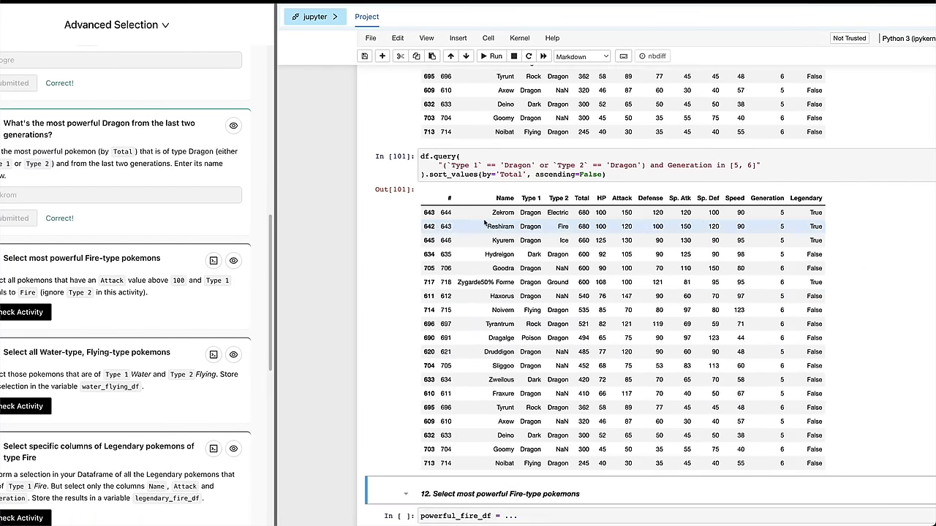
Complete the activity 12 scratch query as df.query("Attack > 100 and `Type 1` == 'Fire'") and run it.
{"action": "scroll", "coordinate": [184, 278], "scroll_direction": "down", "scroll_amount": 1}
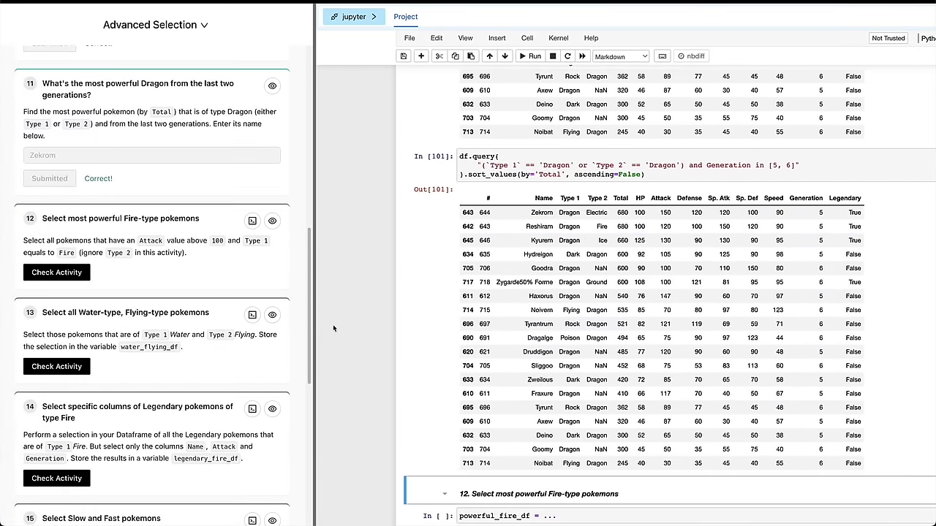
{"action": "scroll", "coordinate": [409, 375], "scroll_direction": "down", "scroll_amount": 2}
{"action": "scroll", "coordinate": [448, 375], "scroll_direction": "down", "scroll_amount": 2}
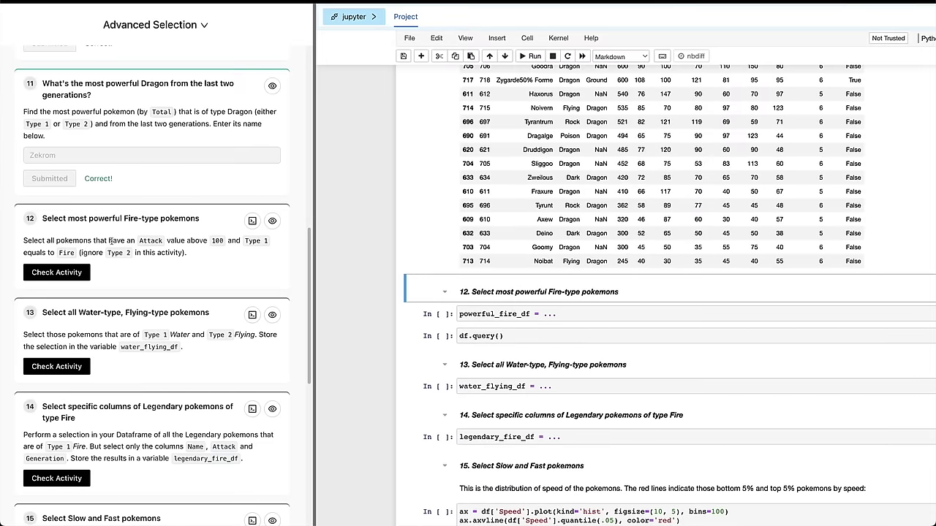
{"action": "double_click", "coordinate": [214, 240]}
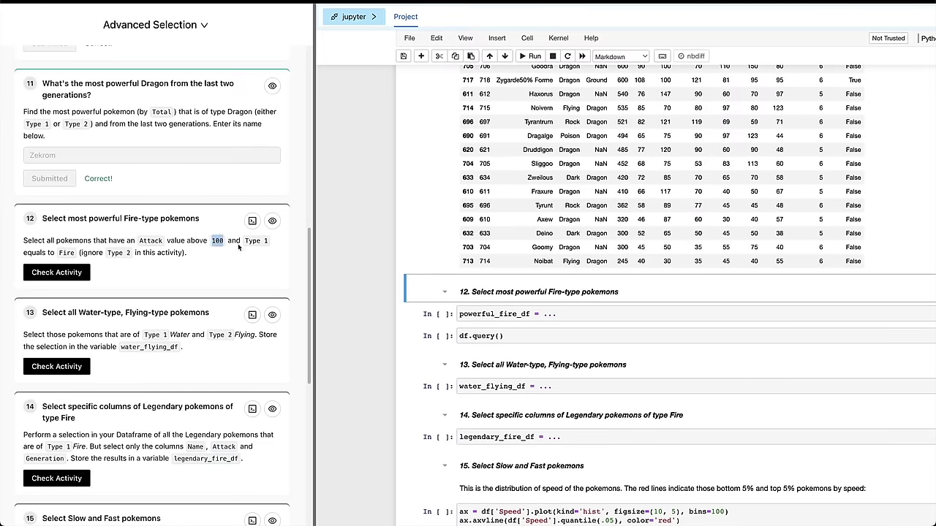
{"action": "left_click", "coordinate": [500, 335]}
{"action": "type", "text": "\""}
{"action": "type", "text": "Attack > 10"}
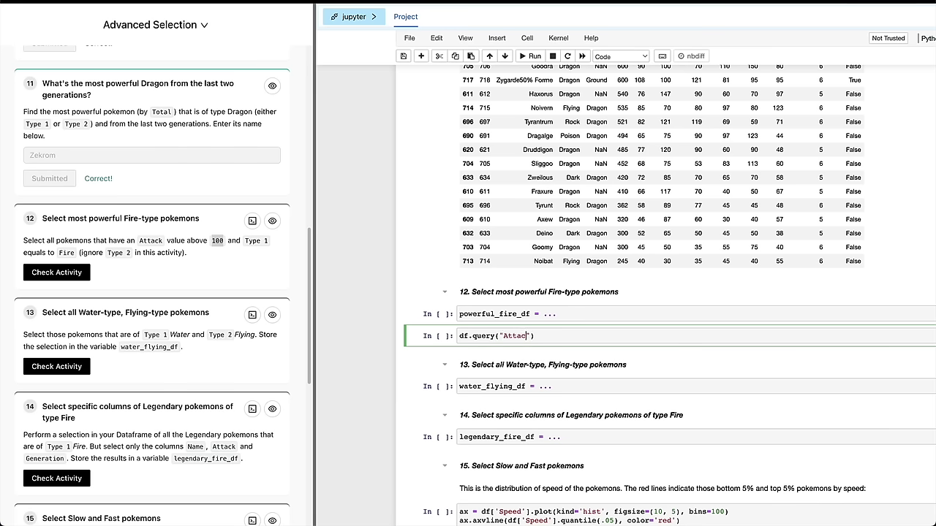
{"action": "type", "text": "0"}
{"action": "type", "text": " and `"}
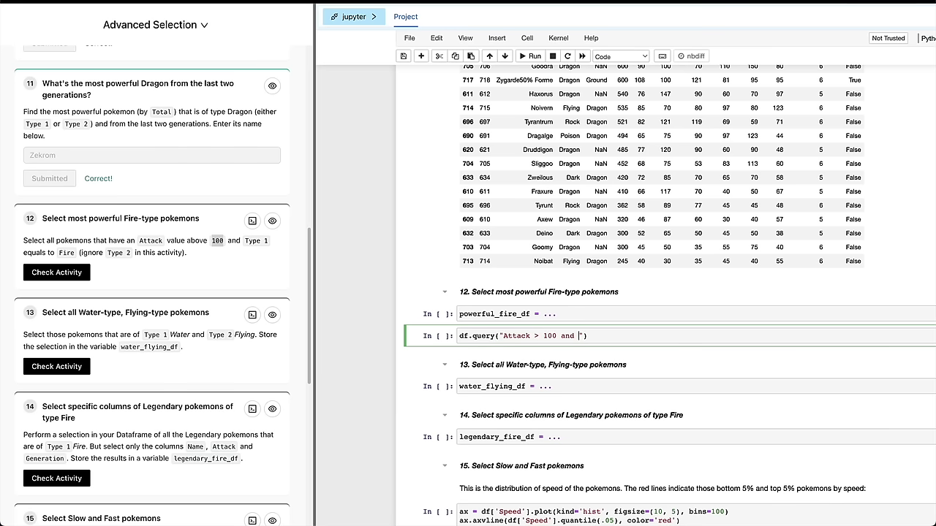
{"action": "type", "text": "Type 1`"}
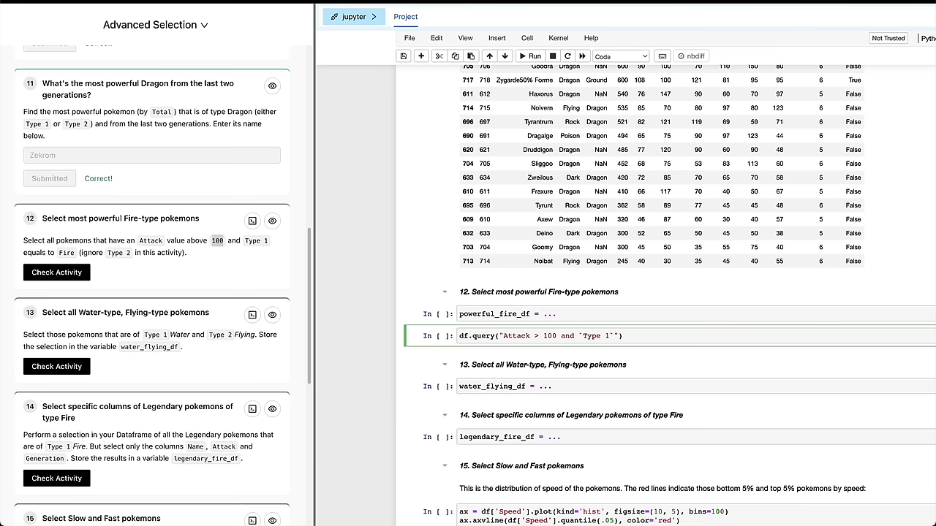
{"action": "type", "text": " == 'Fire"}
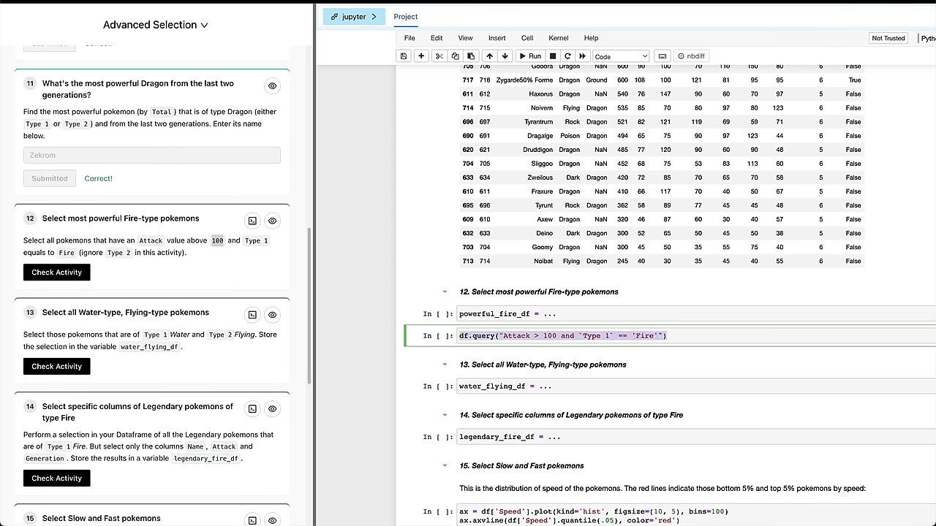
{"action": "key", "text": "shift+Return"}
Assign the Fire query to powerful_fire_df, run it with the variable on a second line, and delete the scratch query cell.
{"action": "left_click", "coordinate": [495, 342]}
{"action": "left_click", "coordinate": [555, 313]}
{"action": "key", "text": "BackSpace"}
{"action": "key", "text": "BackSpace"}
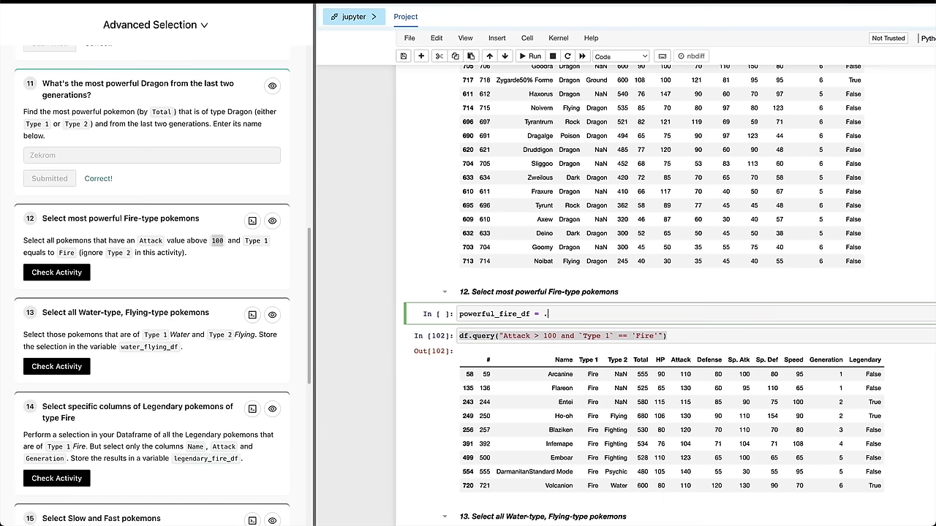
{"action": "key", "text": "BackSpace"}
{"action": "type", "text": "df.query(\"Attack > 100 and `Type 1` == 'Fire'\")"}
{"action": "key", "text": "Return"}
{"action": "type", "text": "powerful_fire_df"}
{"action": "key", "text": "shift+Return"}
{"action": "key", "text": "d"}
{"action": "key", "text": "d"}
Save the notebook and check activity 12.
{"action": "left_click", "coordinate": [530, 287]}
{"action": "key", "text": "ctrl+s"}
{"action": "left_click", "coordinate": [82, 272]}
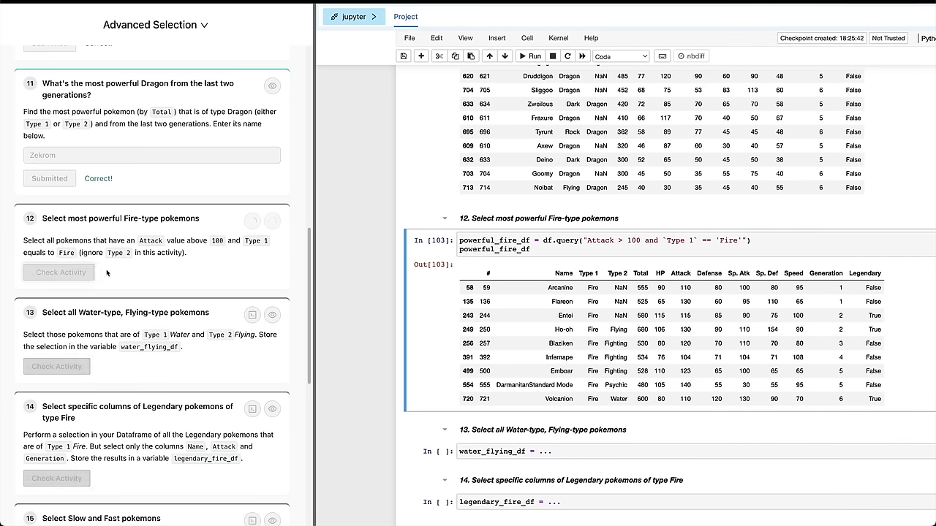
Insert an empty code cell below the activity 13 heading.
{"action": "scroll", "coordinate": [176, 308], "scroll_direction": "down", "scroll_amount": 1}
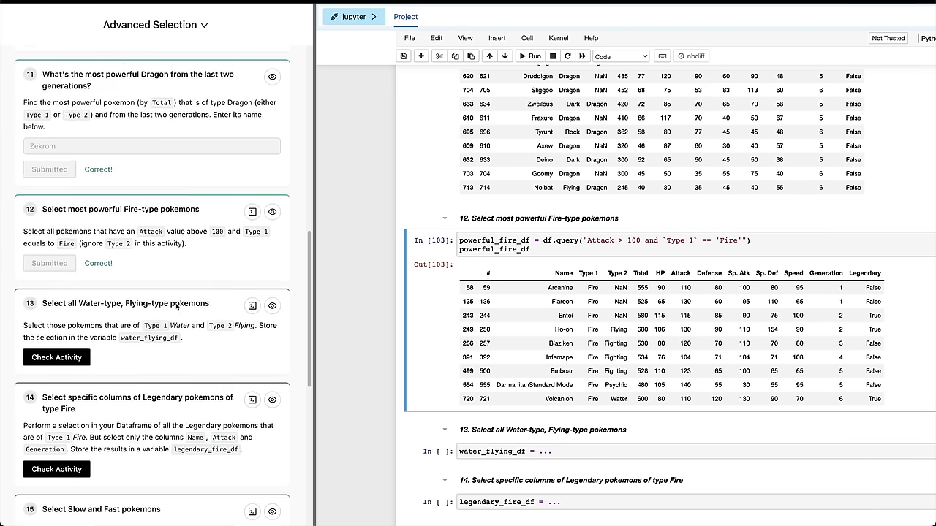
{"action": "scroll", "coordinate": [530, 338], "scroll_direction": "down", "scroll_amount": 3}
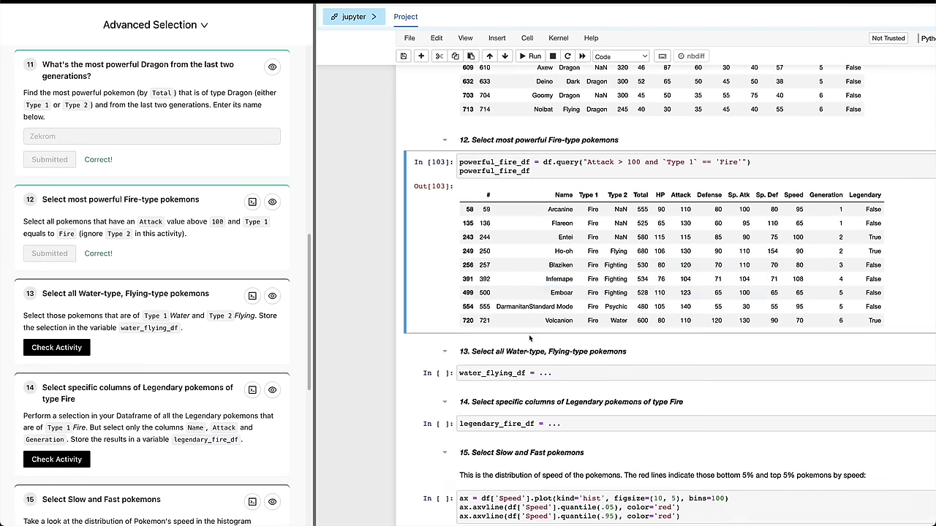
{"action": "left_click", "coordinate": [504, 351]}
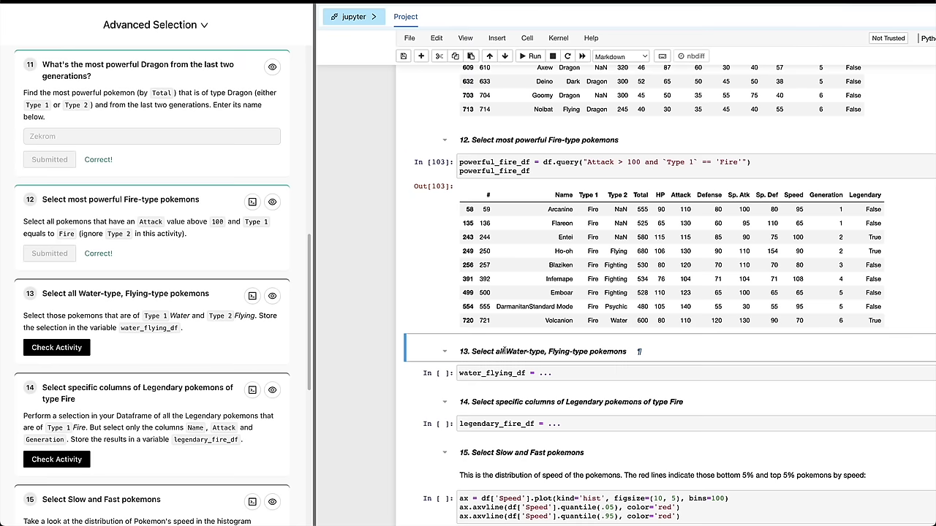
{"action": "scroll", "coordinate": [503, 351], "scroll_direction": "down", "scroll_amount": 2}
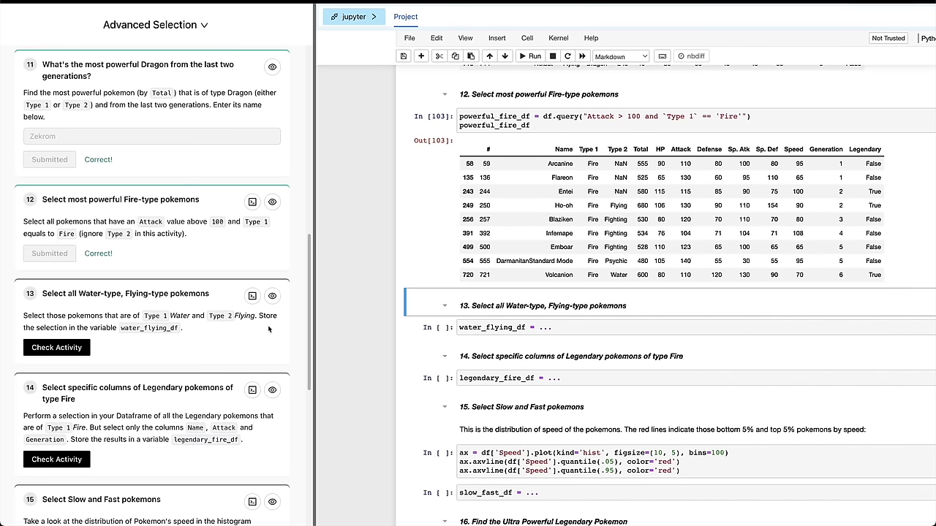
{"action": "key", "text": "b"}
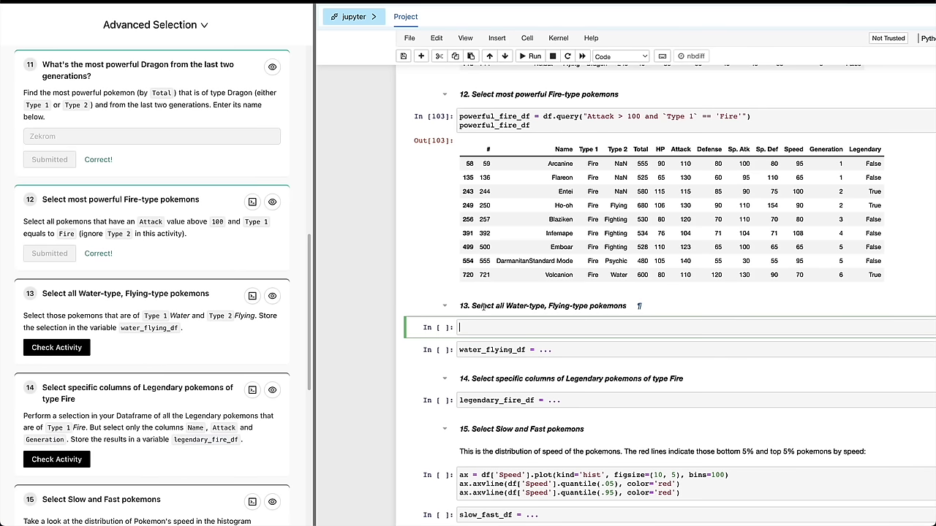
{"action": "left_click", "coordinate": [551, 149]}
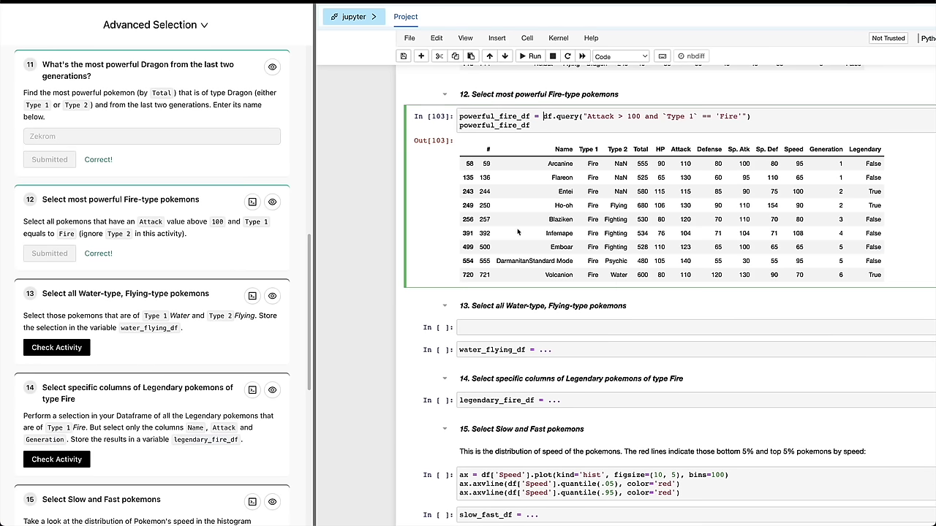
{"action": "left_click", "coordinate": [521, 333]}
Set water_flying_df to df.query("`Type 1` == 'Water' and `Type 2` == 'Flying'").
{"action": "left_click", "coordinate": [541, 351]}
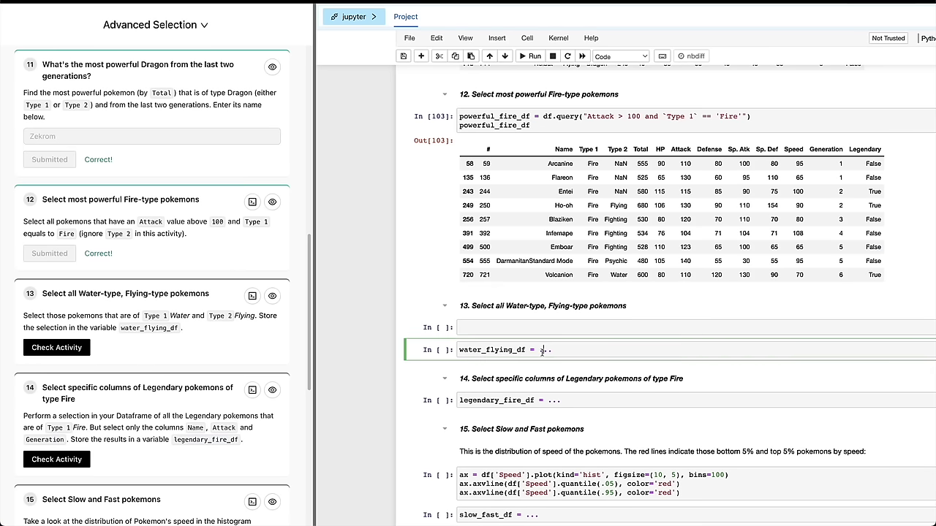
{"action": "type", "text": "df.query(\""}
{"action": "type", "text": "`Type 1` == '"}
{"action": "type", "text": "Water'"}
{"action": "type", "text": " and `Type"}
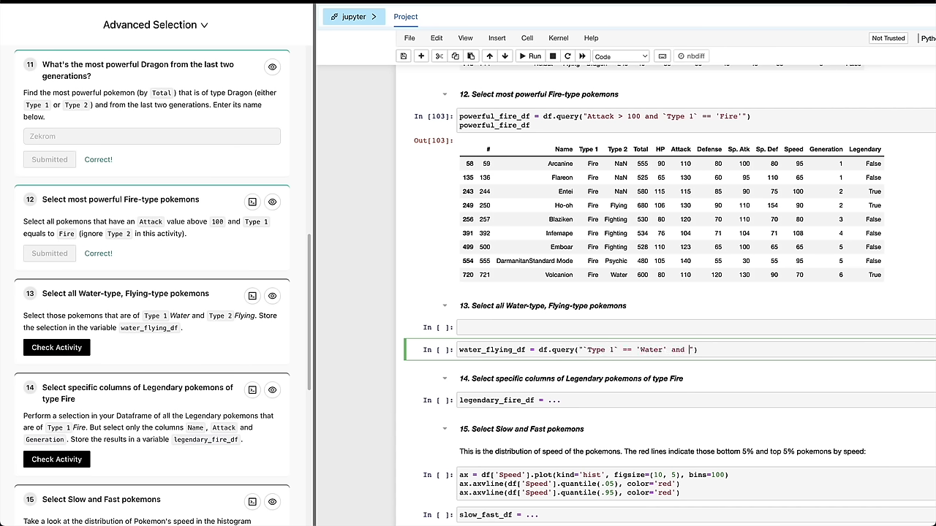
{"action": "type", "text": " 2` == 'Flying"}
Add water_flying_df as the cell's last line, run the cell, and check activity 13.
{"action": "key", "text": "ctrl+shift+Right"}
{"action": "key", "text": "ctrl+c"}
{"action": "key", "text": "End"}
{"action": "key", "text": "Return"}
{"action": "key", "text": "ctrl+v"}
{"action": "key", "text": "shift+Return"}
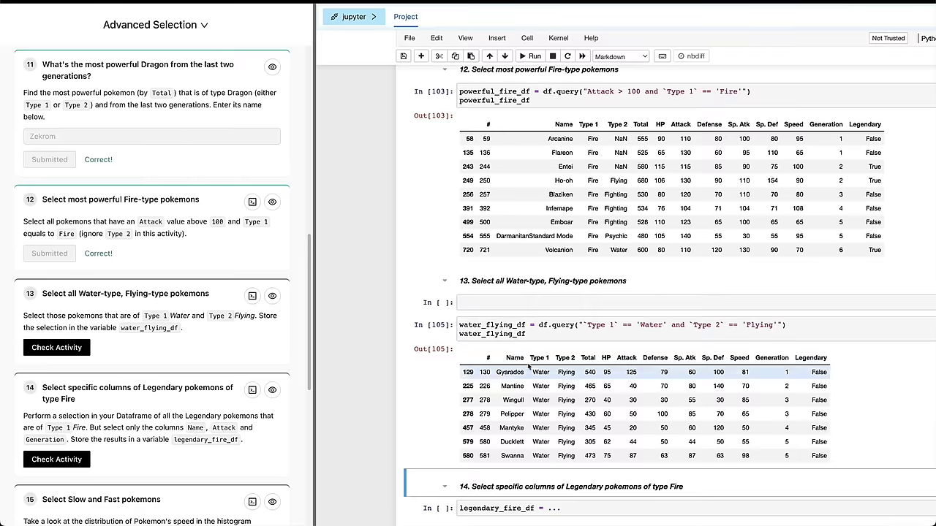
{"action": "left_click", "coordinate": [90, 349]}
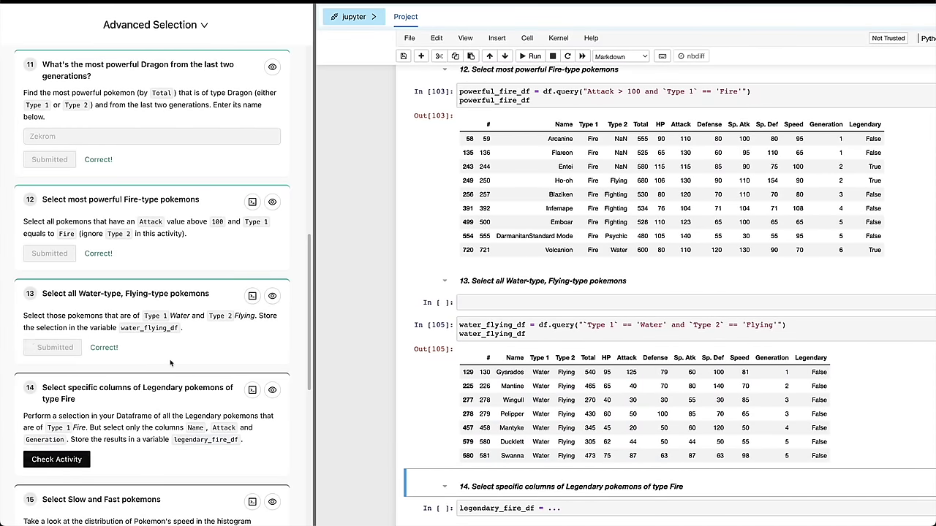
For activity 14, set legendary_fire_df to df.loc[(df['Type 1'] == 'Fire') & df['Legendary']].
{"action": "scroll", "coordinate": [552, 404], "scroll_direction": "down", "scroll_amount": 3}
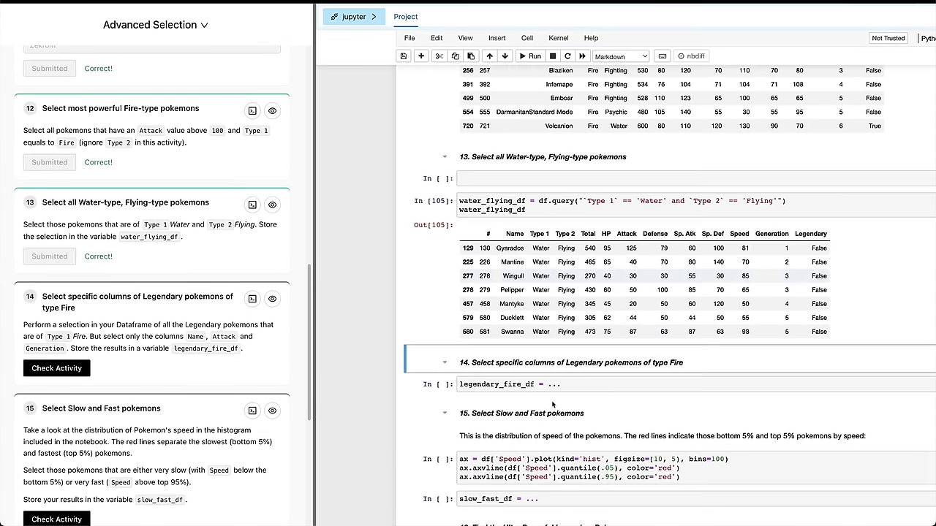
{"action": "scroll", "coordinate": [472, 379], "scroll_direction": "down", "scroll_amount": 3}
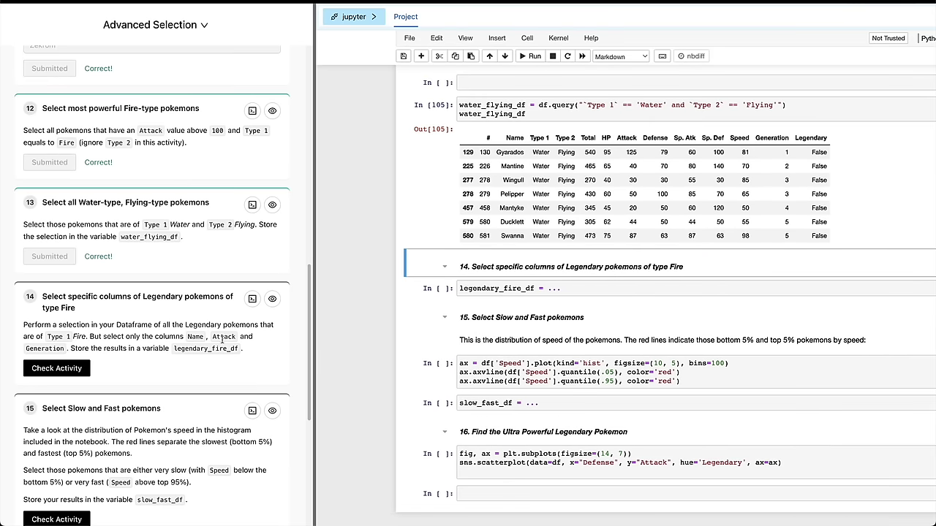
{"action": "left_click", "coordinate": [451, 287]}
{"action": "key", "text": "Return"}
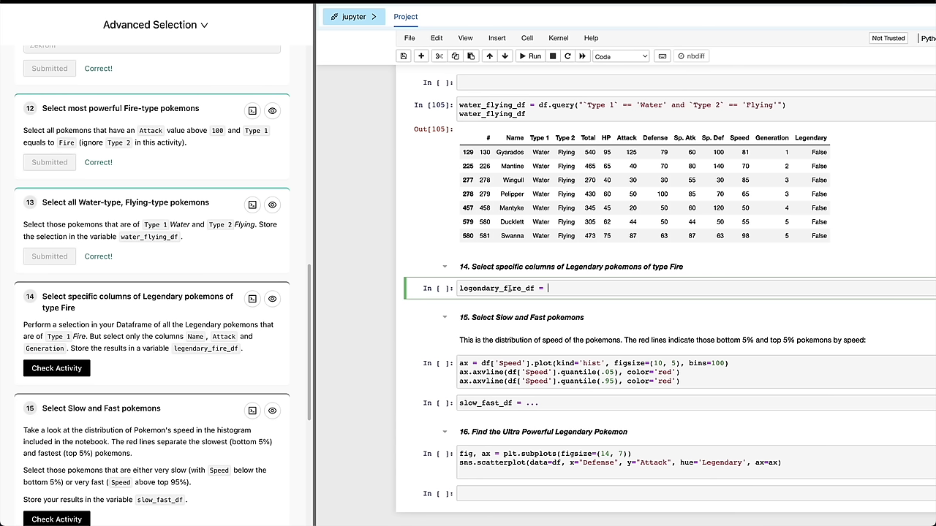
{"action": "type", "text": "df"}
{"action": "key", "text": "BackSpace"}
{"action": "key", "text": "BackSpace"}
{"action": "type", "text": "("}
{"action": "type", "text": "df"}
{"action": "type", "text": "['Type 1"}
{"action": "type", "text": "'] == 'Fire"}
{"action": "type", "text": "') & df['"}
{"action": "type", "text": "Len"}
{"action": "key", "text": "BackSpace"}
{"action": "type", "text": "gendary"}
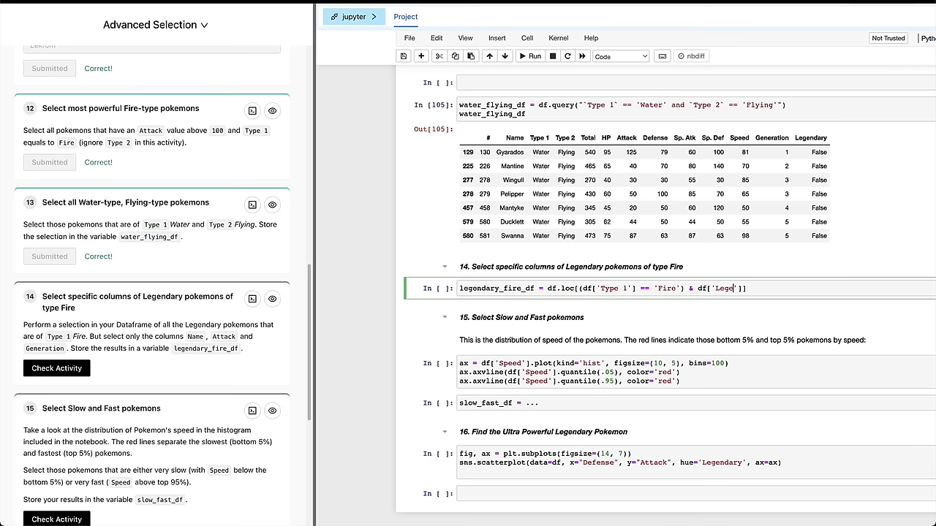
Add legendary_fire_df on a new line below its assignment and run the cell.
{"action": "key", "text": "ctrl+shift+Right"}
{"action": "key", "text": "ctrl+c"}
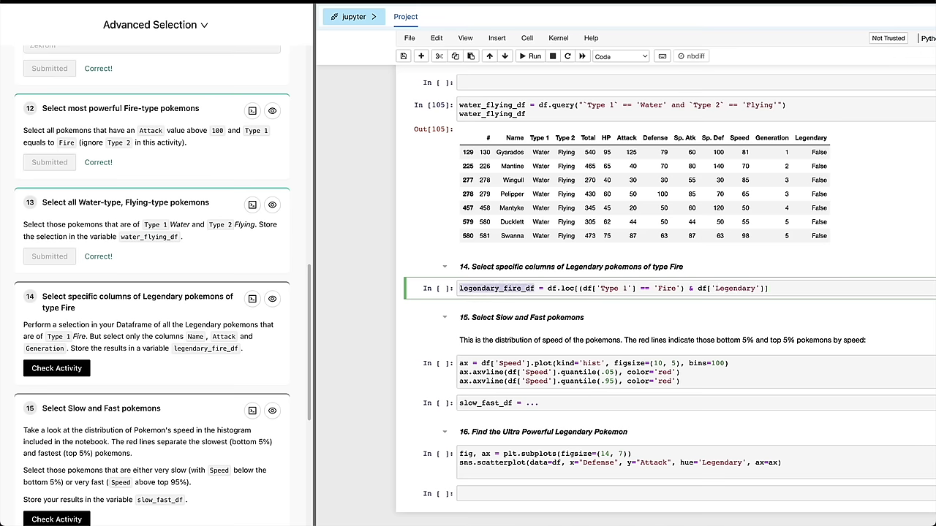
{"action": "key", "text": "End"}
{"action": "key", "text": "Return"}
{"action": "key", "text": "ctrl+v"}
{"action": "key", "text": "shift+Return"}
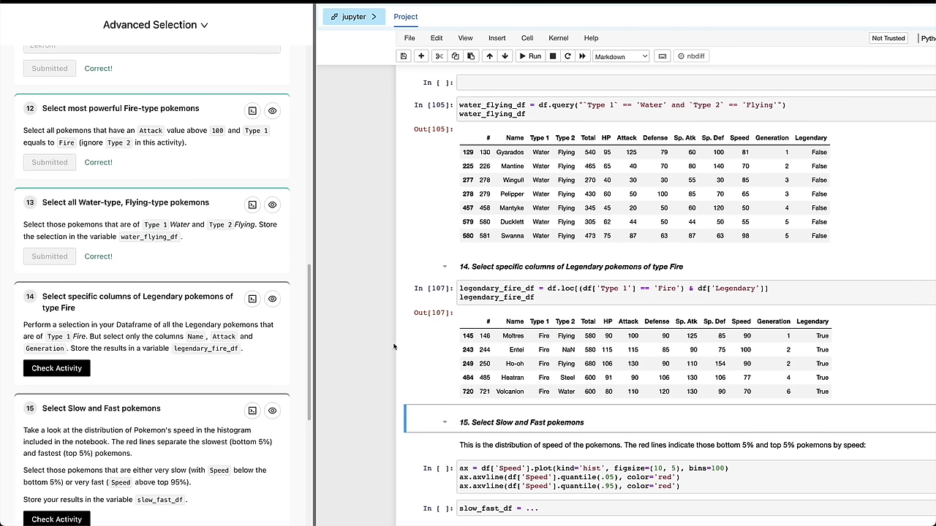
Limit the legendary_fire_df selection to the columns ['Name', 'Attack', 'Generation'] and rerun the cell.
{"action": "left_click", "coordinate": [586, 289]}
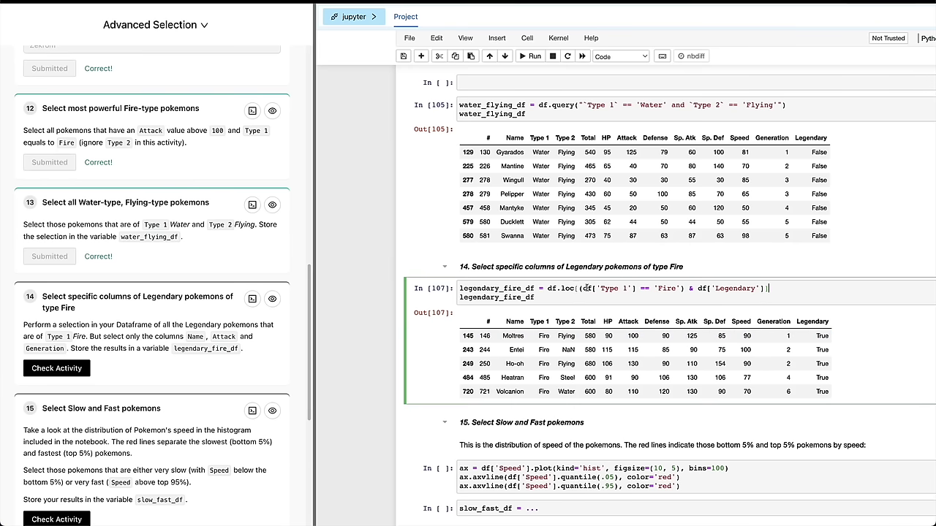
{"action": "key", "text": "End"}
{"action": "key", "text": "BackSpace"}
{"action": "type", "text": ", ['Name', 'Attack', 'Generation"}
{"action": "key", "text": "shift+Return"}
Split the legendary_fire_df df.loc expression so the condition, the column list and the closing bracket each have their own line.
{"action": "left_click", "coordinate": [548, 288]}
{"action": "key", "text": "Return"}
{"action": "left_click", "coordinate": [642, 298]}
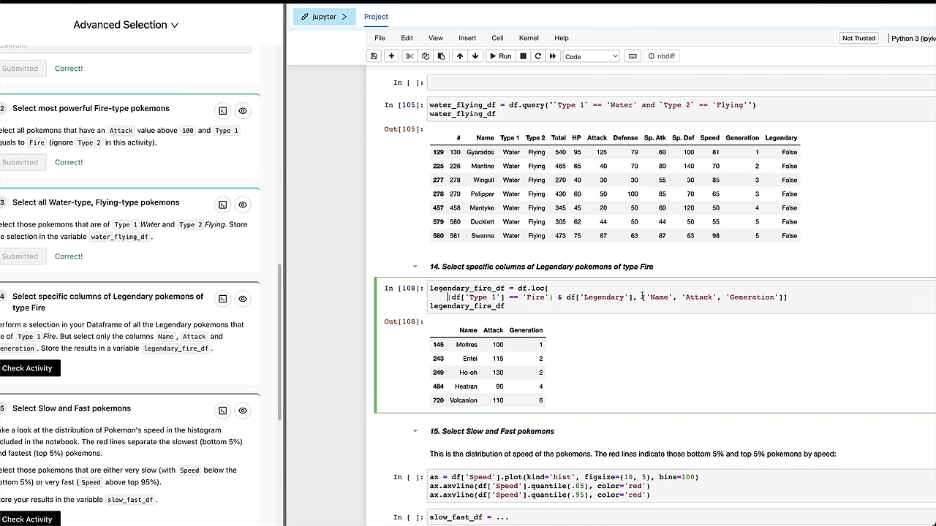
{"action": "key", "text": "Return"}
{"action": "left_click", "coordinate": [593, 306]}
{"action": "key", "text": "Return"}
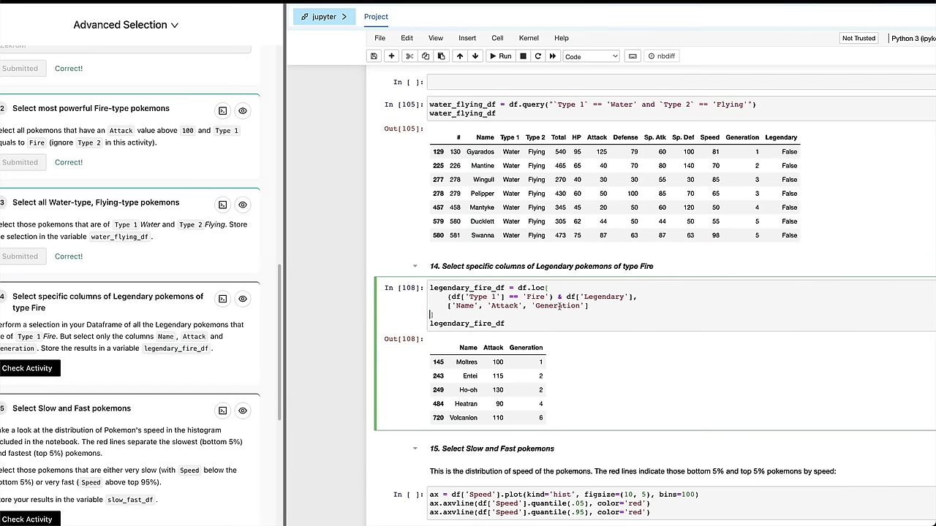
Insert a cell above the legendary_fire_df cell with the template df.loc[ (CONDITIONS FOR INDEx), (COLUMNS) ] spread over four lines.
{"action": "key", "text": "Escape"}
{"action": "key", "text": "a"}
{"action": "key", "text": "Return"}
{"action": "type", "text": ".d"}
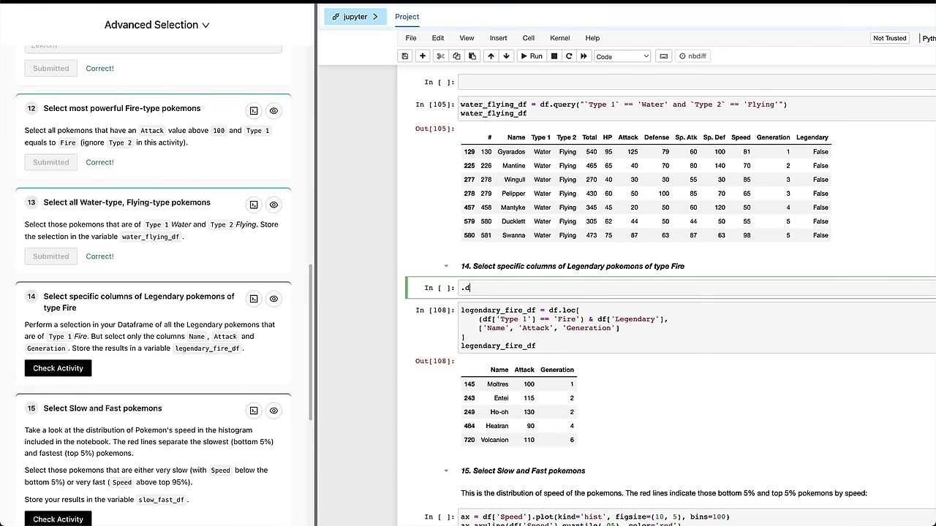
{"action": "type", "text": "loc["}
{"action": "key", "text": "Return"}
{"action": "type", "text": "(CONDITIONS FOR INDE"}
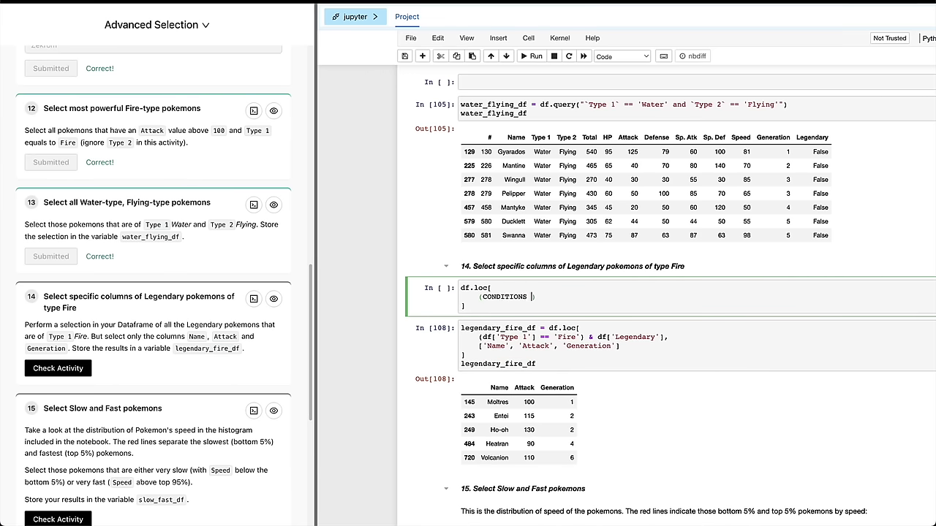
{"action": "type", "text": "x),"}
{"action": "key", "text": "Return"}
{"action": "type", "text": "(COLUMNS"}
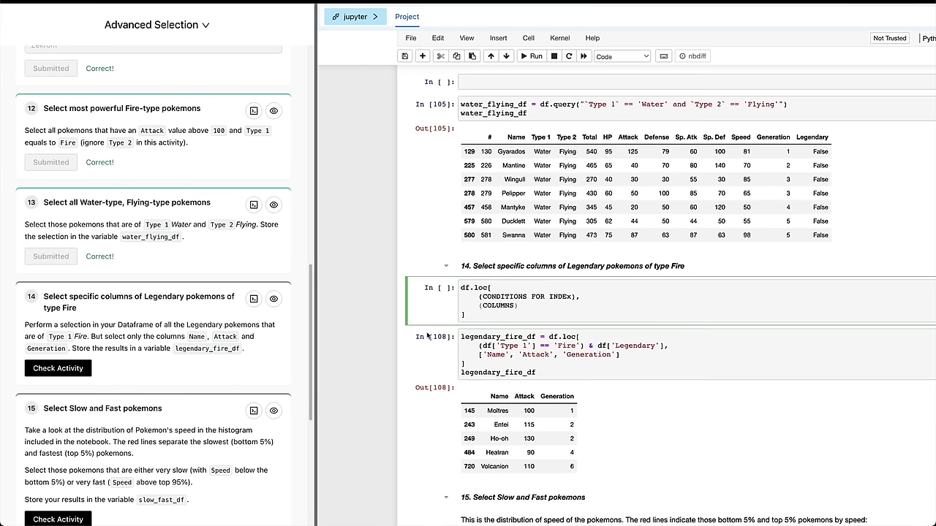
Wrap the whole legendary_fire_df condition in outer parentheses and put each parenthesis and each of its two parts on a separate line.
{"action": "scroll", "coordinate": [480, 333], "scroll_direction": "down", "scroll_amount": 1}
{"action": "left_click", "coordinate": [479, 333]}
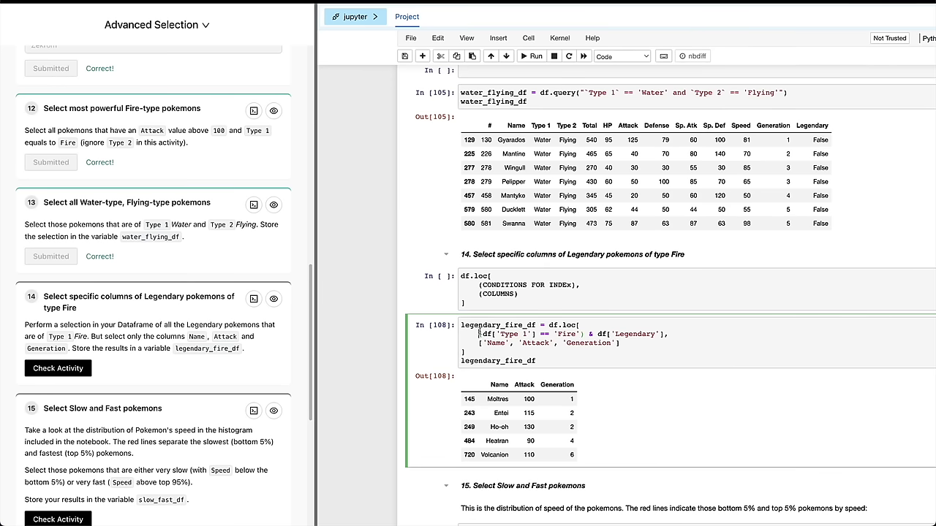
{"action": "left_click_drag", "start_coordinate": [480, 333], "coordinate": [667, 334]}
{"action": "type", "text": "(("}
{"action": "key", "text": "Return"}
{"action": "left_click", "coordinate": [510, 342]}
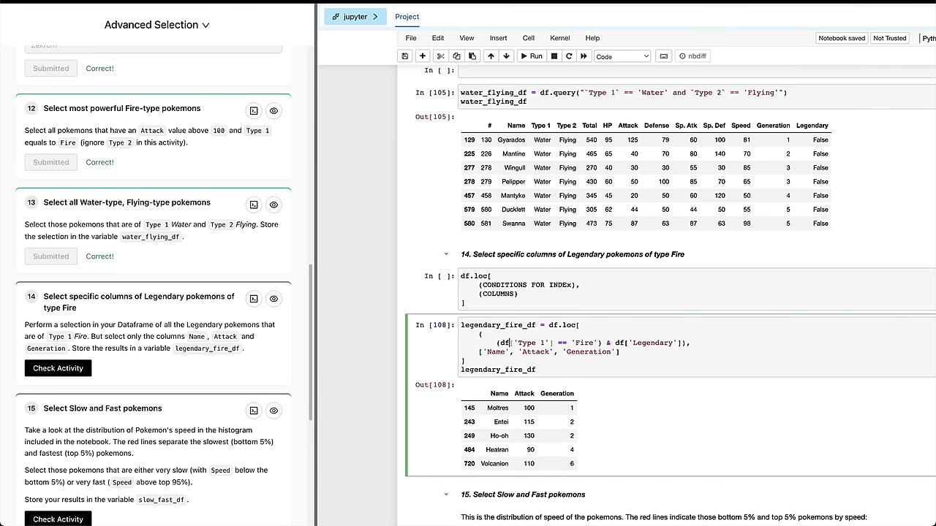
{"action": "left_click", "coordinate": [626, 342]}
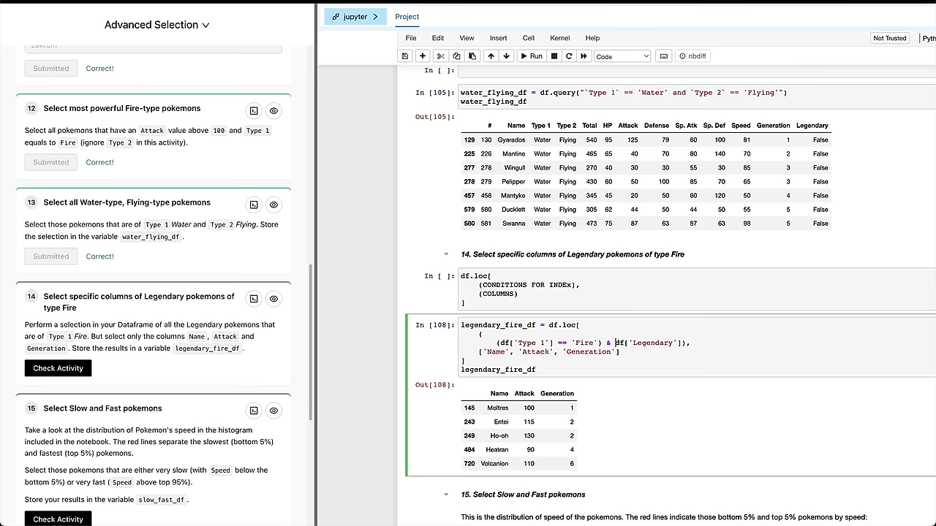
{"action": "key", "text": "Return"}
{"action": "key", "text": "Left"}
{"action": "key", "text": "Return"}
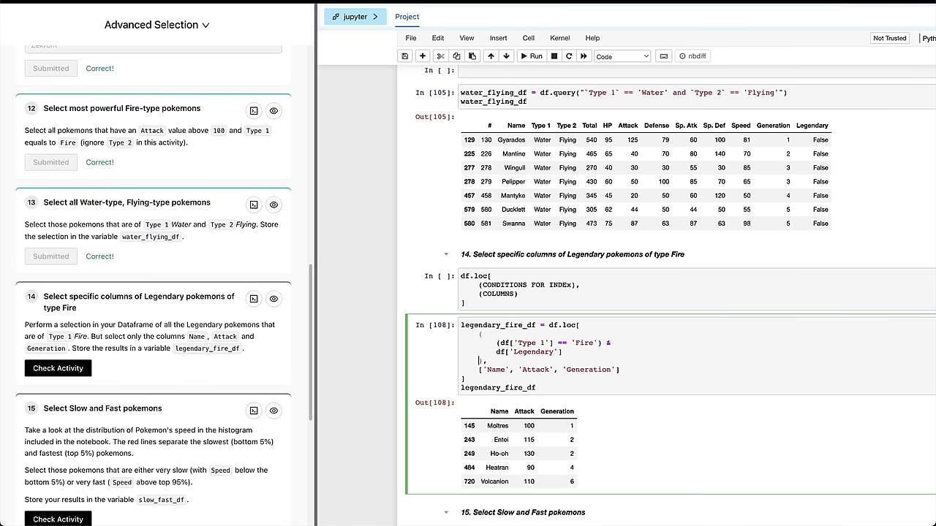
Highlight the parenthesized condition block and the column list in the legendary_fire_df selection for comparison with the template.
{"action": "key", "text": "shift+Down"}
{"action": "key", "text": "shift+Down"}
{"action": "key", "text": "shift+Down"}
{"action": "key", "text": "shift+End"}
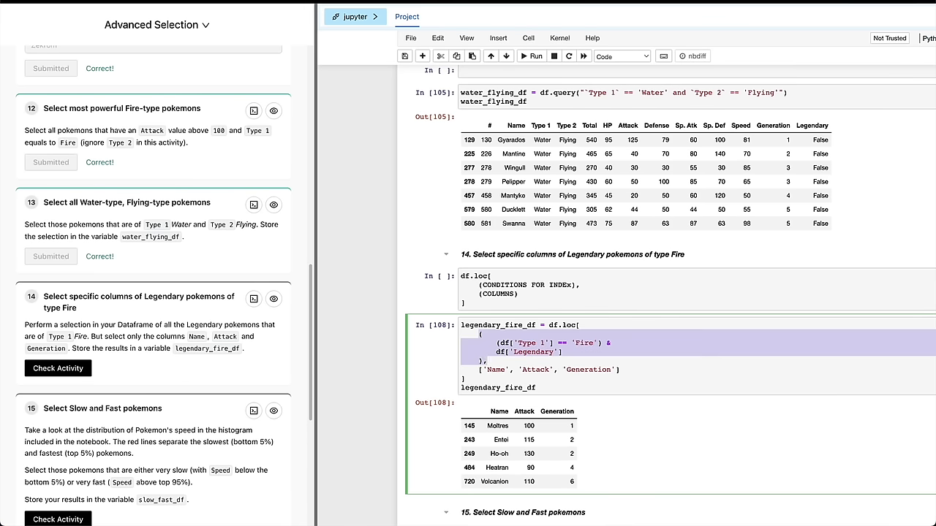
{"action": "key", "text": "Down"}
{"action": "key", "text": "Home"}
{"action": "key", "text": "shift+End"}
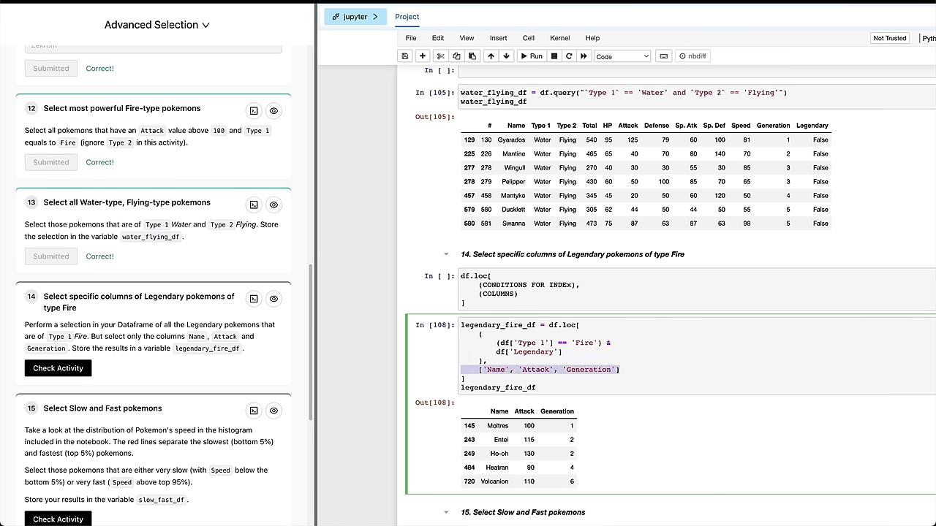
Rerun the reformatted legendary_fire_df cell and submit activity 14 for checking.
{"action": "key", "text": "shift+Return"}
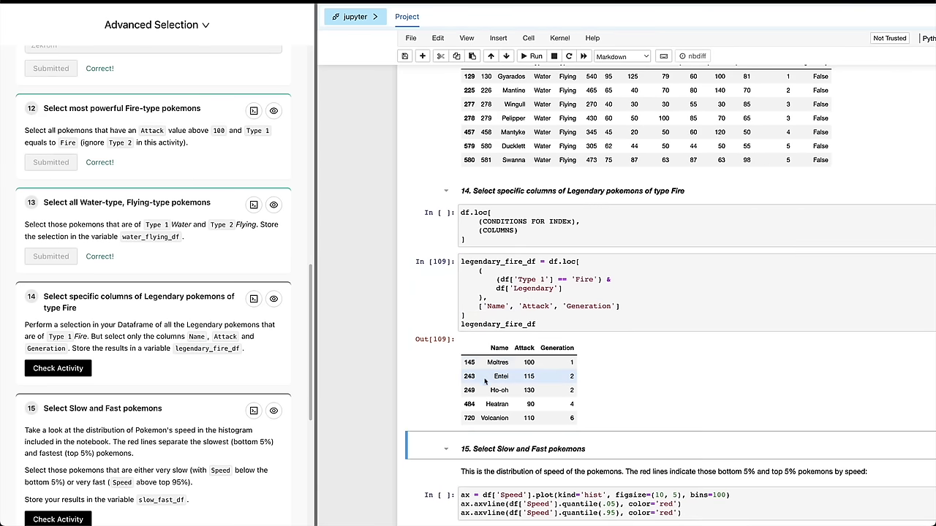
{"action": "left_click", "coordinate": [497, 314]}
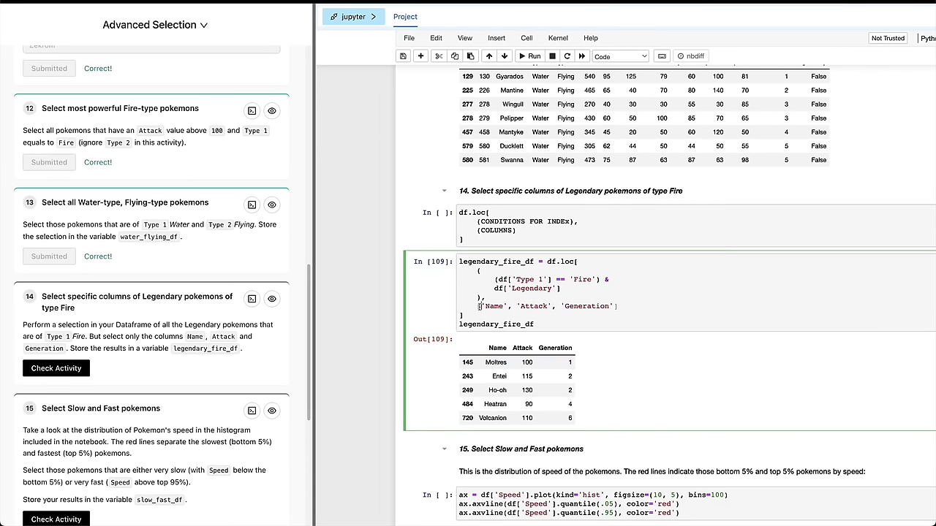
{"action": "left_click", "coordinate": [71, 368]}
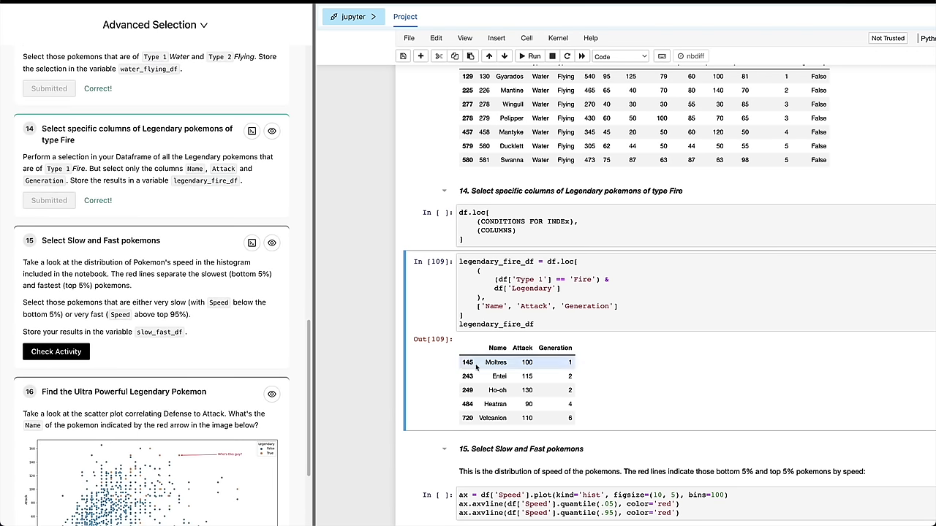
Run the Speed histogram cell of activity 15, Select Slow and Fast pokemons.
{"action": "left_click_drag", "start_coordinate": [42, 241], "coordinate": [160, 241]}
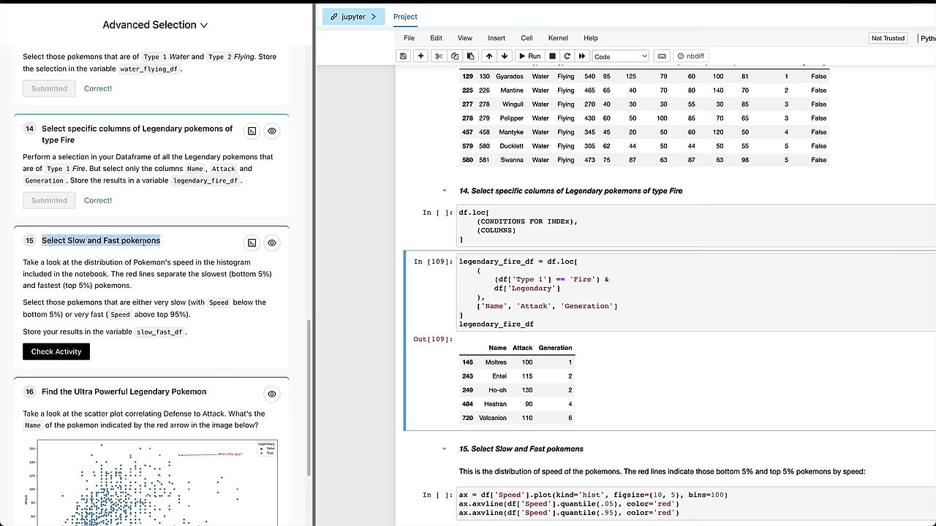
{"action": "scroll", "coordinate": [531, 407], "scroll_direction": "down", "scroll_amount": 1}
{"action": "scroll", "coordinate": [531, 406], "scroll_direction": "down", "scroll_amount": 2}
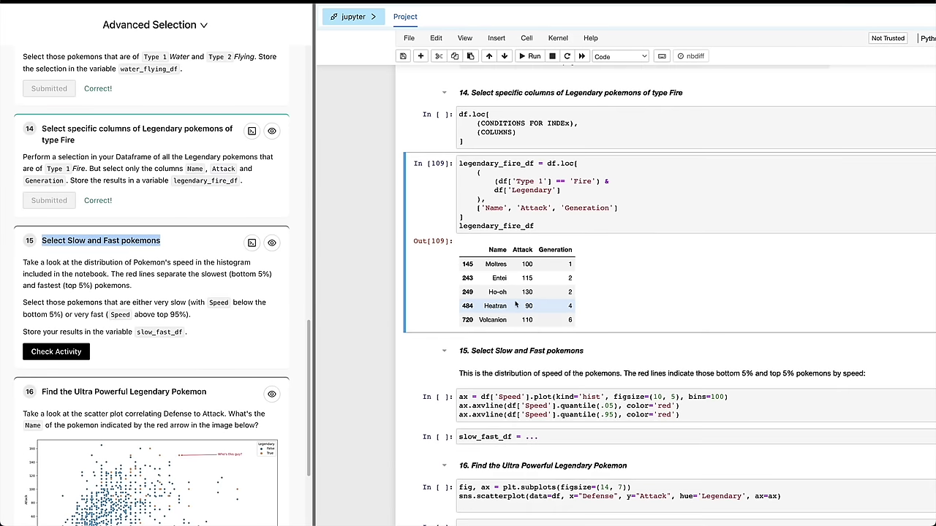
{"action": "left_click", "coordinate": [472, 363]}
{"action": "key", "text": "shift+Return"}
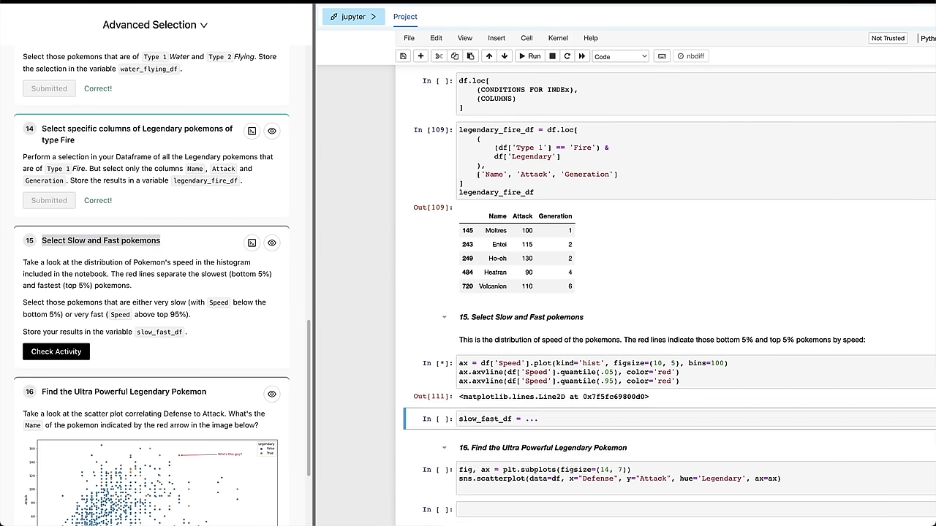
{"action": "scroll", "coordinate": [503, 378], "scroll_direction": "down", "scroll_amount": 3}
{"action": "scroll", "coordinate": [502, 378], "scroll_direction": "down", "scroll_amount": 2}
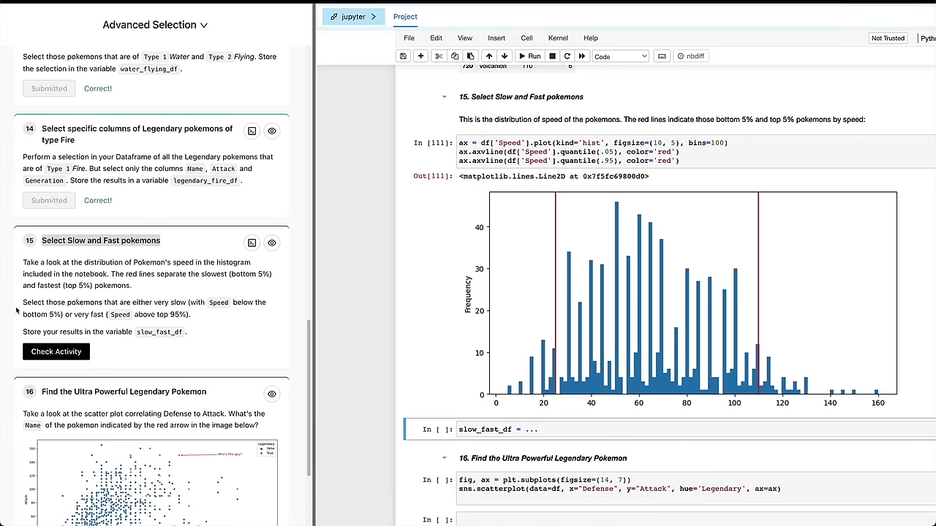
Examine the activity 15 instructions, the histogram code's .05 and .95 quantiles and the matching red lines in the plot.
{"action": "left_click", "coordinate": [62, 274]}
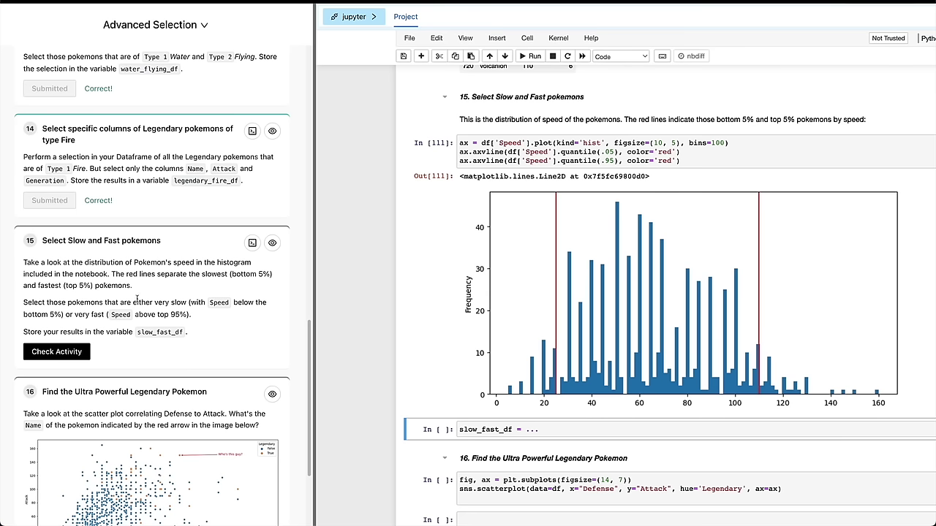
{"action": "left_click_drag", "start_coordinate": [463, 141], "coordinate": [821, 143]}
{"action": "left_click", "coordinate": [804, 162]}
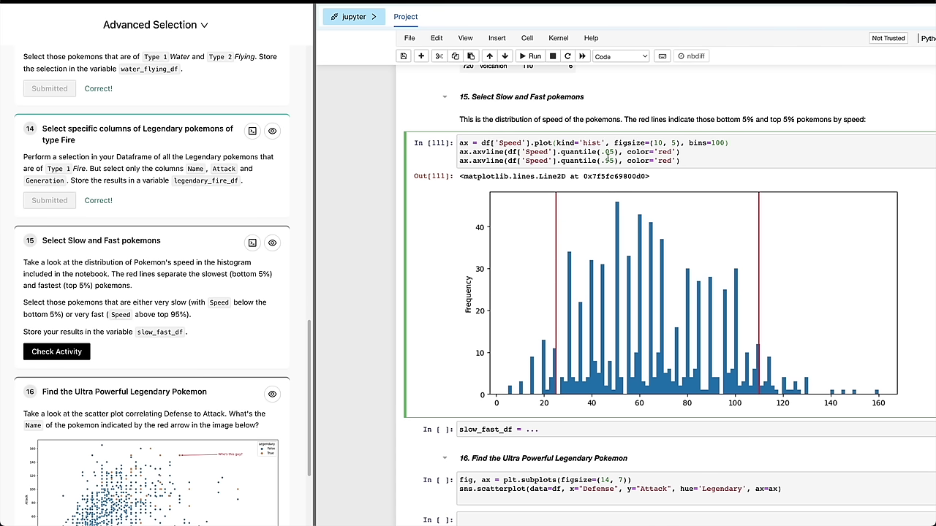
{"action": "left_click_drag", "start_coordinate": [601, 153], "coordinate": [615, 161]}
{"action": "left_click", "coordinate": [543, 253]}
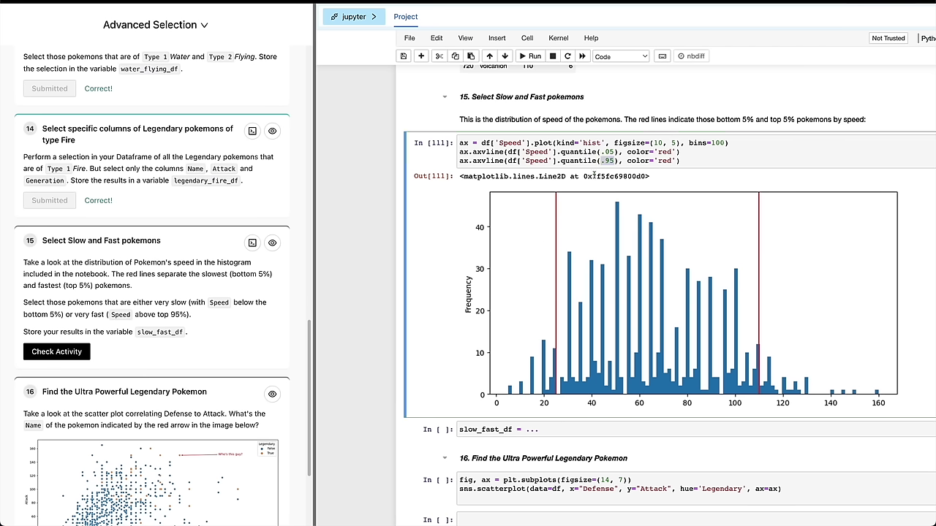
{"action": "left_click", "coordinate": [602, 160]}
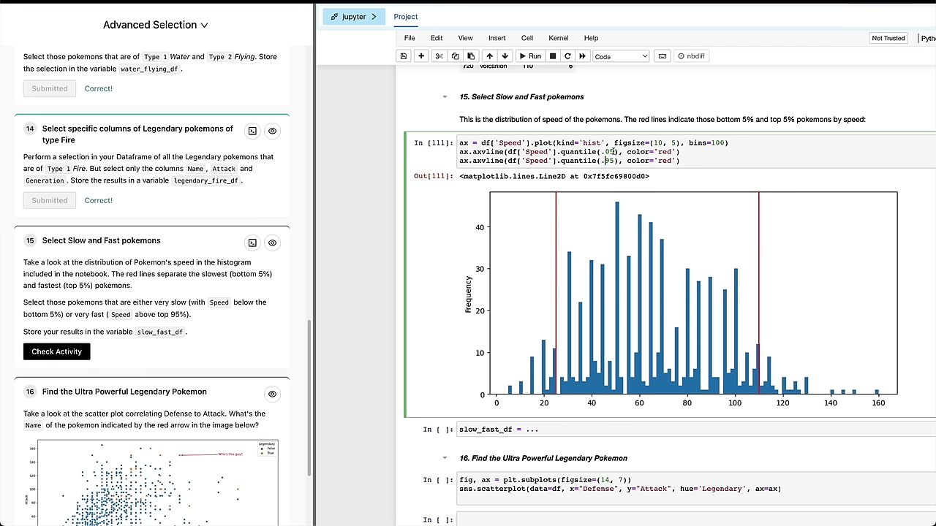
{"action": "double_click", "coordinate": [605, 160]}
{"action": "left_click", "coordinate": [602, 185]}
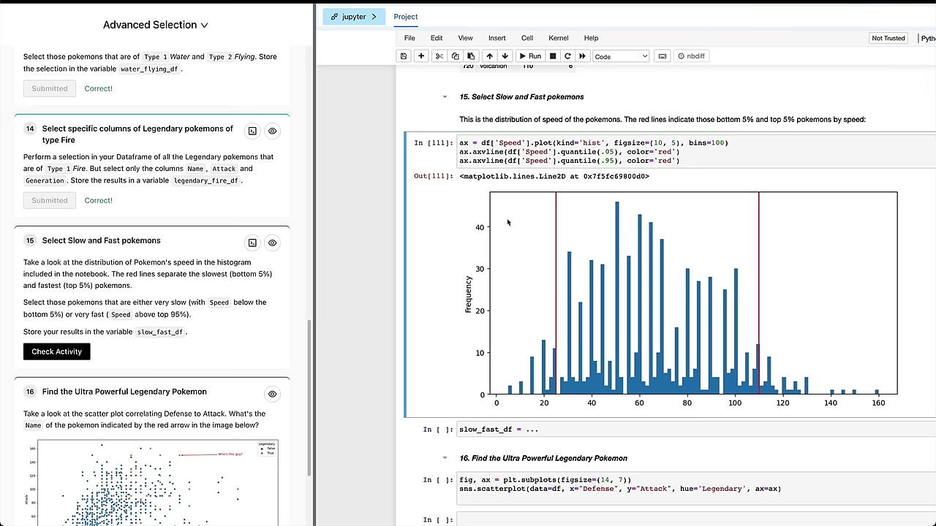
{"action": "scroll", "coordinate": [503, 246], "scroll_direction": "down", "scroll_amount": 1}
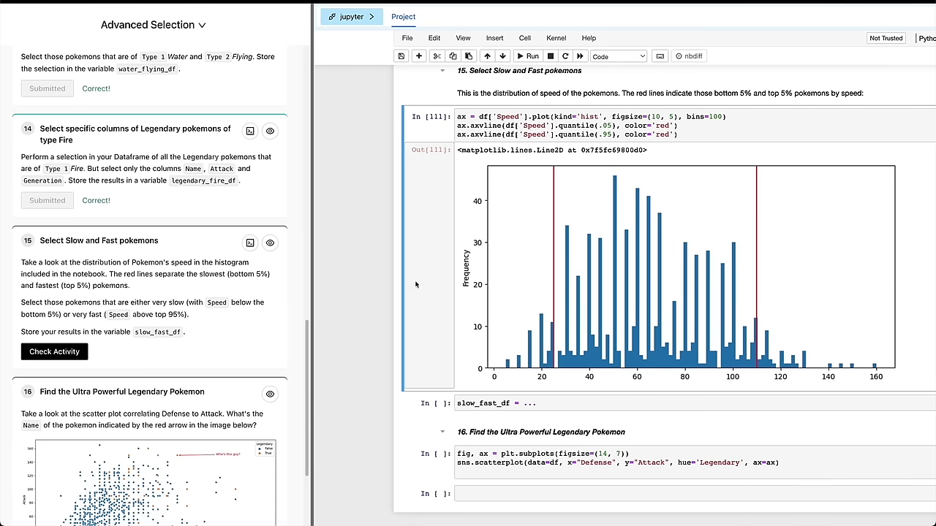
Insert a cell below the Speed histogram and enter df.loc in it.
{"action": "key", "text": "b"}
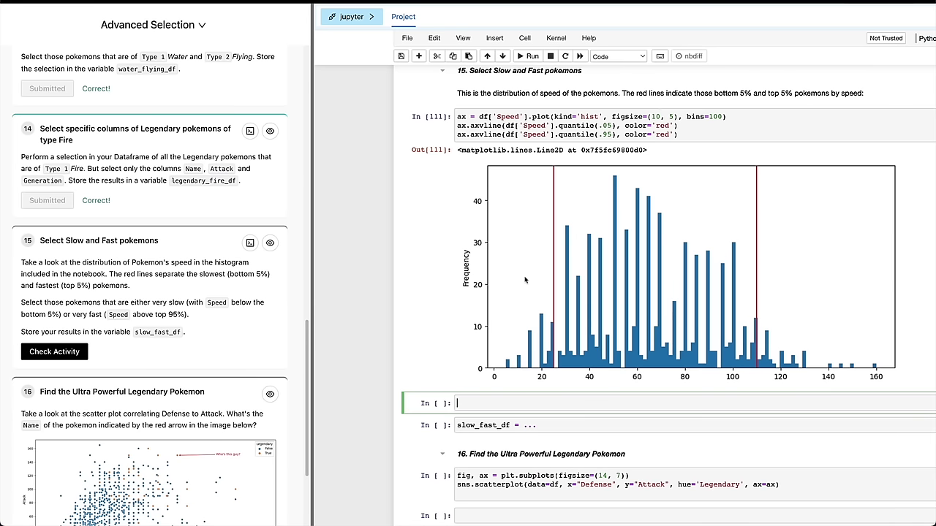
{"action": "type", "text": "df.lo"}
Copy df['Speed'].quantile(.05) from the histogram code into a new cell directly below the histogram and run it.
{"action": "left_click", "coordinate": [615, 128]}
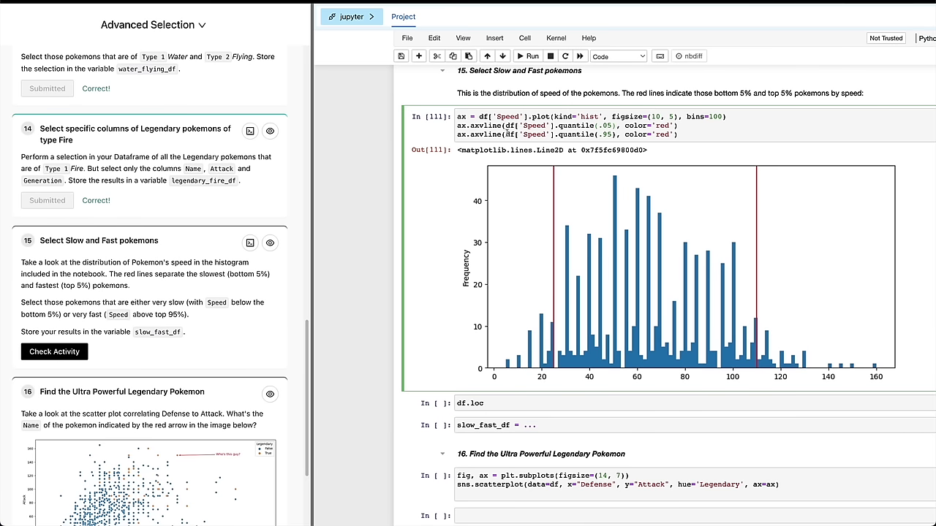
{"action": "left_click_drag", "start_coordinate": [504, 126], "coordinate": [503, 135]}
{"action": "left_click", "coordinate": [503, 125]}
{"action": "left_click", "coordinate": [618, 126], "text": "shift"}
{"action": "key", "text": "ctrl+c"}
{"action": "key", "text": "Escape"}
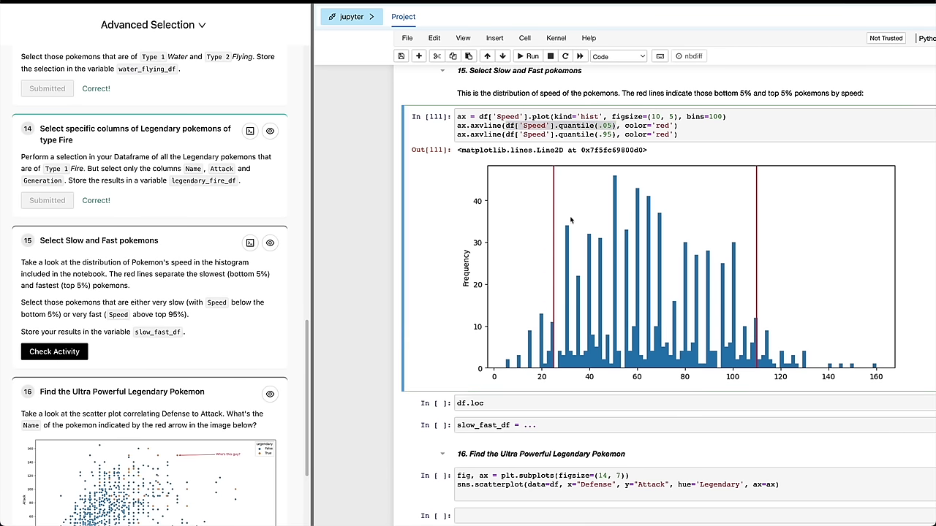
{"action": "key", "text": "b"}
{"action": "key", "text": "Return"}
{"action": "key", "text": "ctrl+v"}
{"action": "key", "text": "ctrl+Return"}
Assign the .05 Speed quantile expression to the variable bottom_5.
{"action": "scroll", "coordinate": [525, 314], "scroll_direction": "down", "scroll_amount": 1}
{"action": "key", "text": "Return"}
{"action": "type", "text": "bottom_4"}
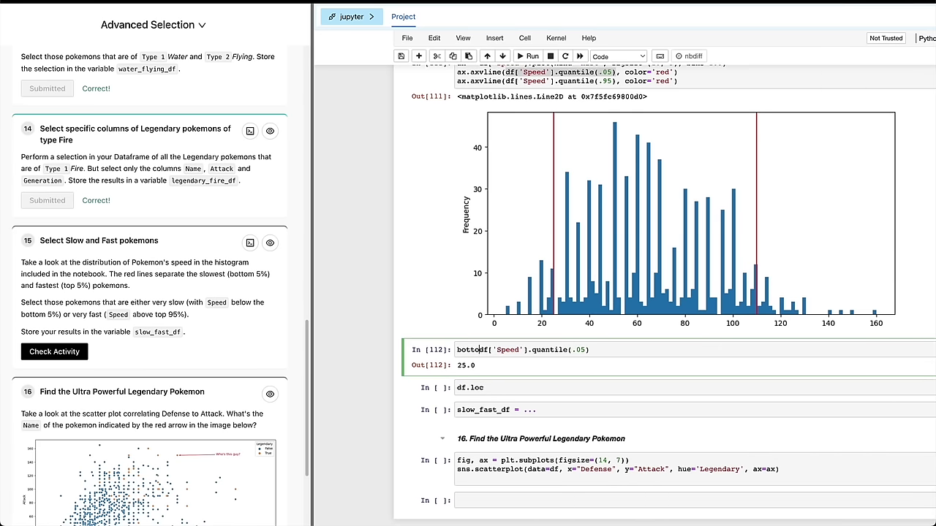
{"action": "type", "text": " ="}
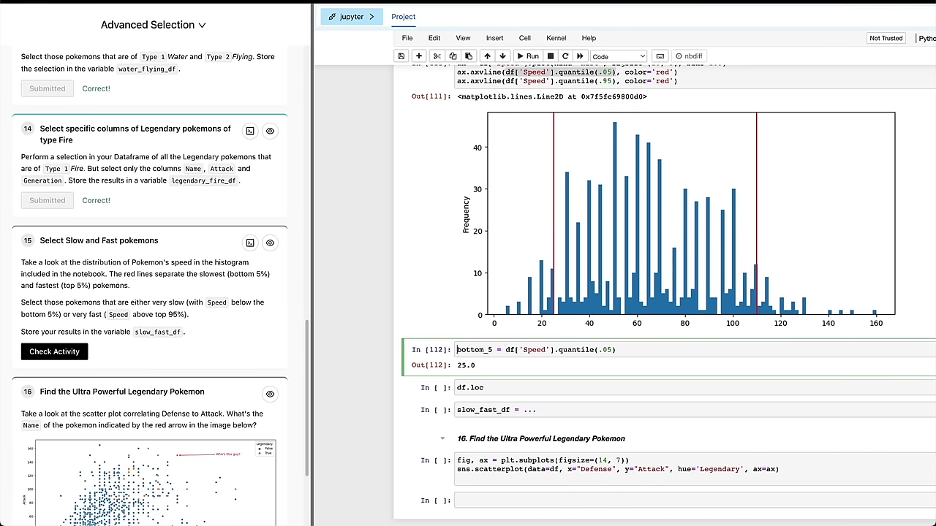
Add the line top_5 = df['Speed'].quantile(.95) below the bottom_5 assignment and run the cell.
{"action": "key", "text": "Return"}
{"action": "type", "text": "top_5 ="}
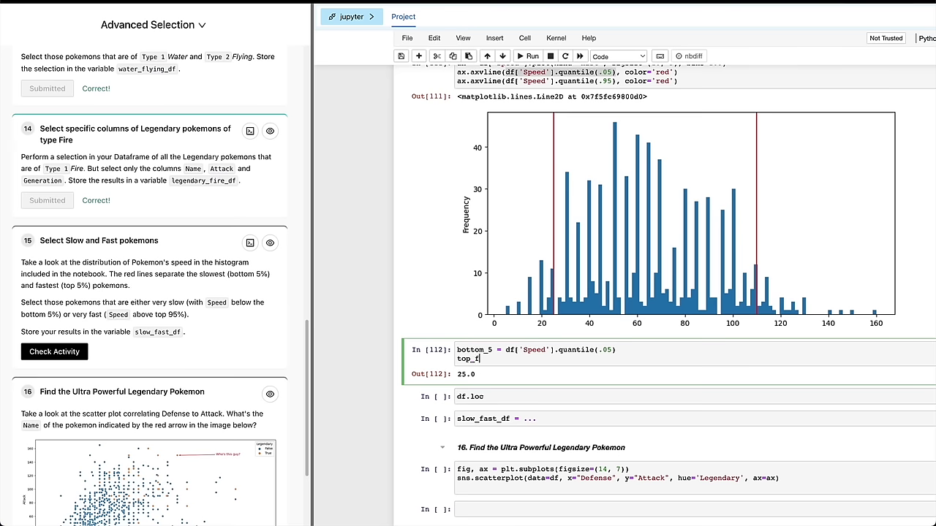
{"action": "key", "text": "ctrl+v"}
{"action": "key", "text": "Left"}
{"action": "key", "text": "Left"}
{"action": "key", "text": "BackSpace"}
{"action": "type", "text": "9"}
{"action": "key", "text": "shift+Return"}
Add the tuple (bottom_5, top_5) as the quantile cell's last line, rerun it and inspect both output values.
{"action": "left_click", "coordinate": [476, 358]}
{"action": "double_click", "coordinate": [479, 350]}
{"action": "left_click", "coordinate": [493, 350]}
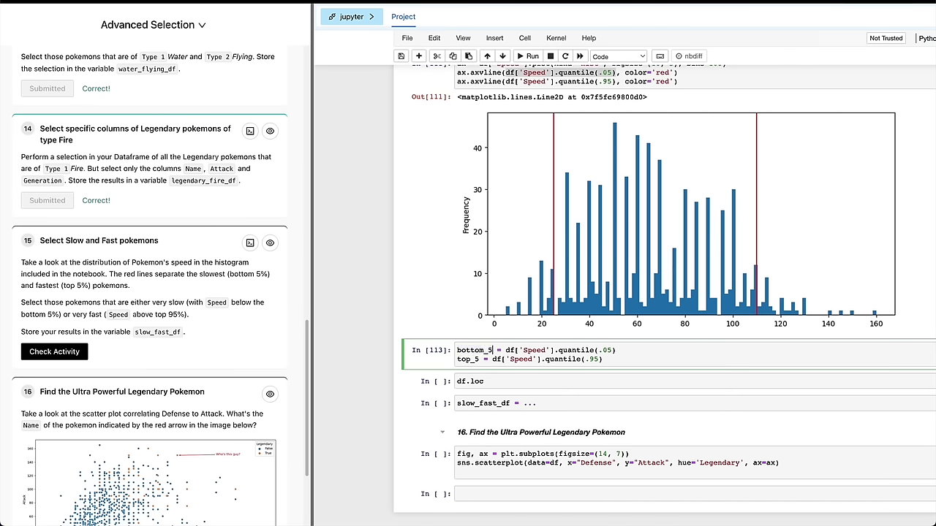
{"action": "key", "text": "Return"}
{"action": "key", "text": "ctrl+v"}
{"action": "type", "text": ", top_5"}
{"action": "key", "text": "shift+Home"}
{"action": "type", "text": "("}
{"action": "key", "text": "shift+Return"}
{"action": "scroll", "coordinate": [497, 351], "scroll_direction": "down", "scroll_amount": 1}
{"action": "left_click", "coordinate": [491, 357]}
{"action": "left_click", "coordinate": [477, 349]}
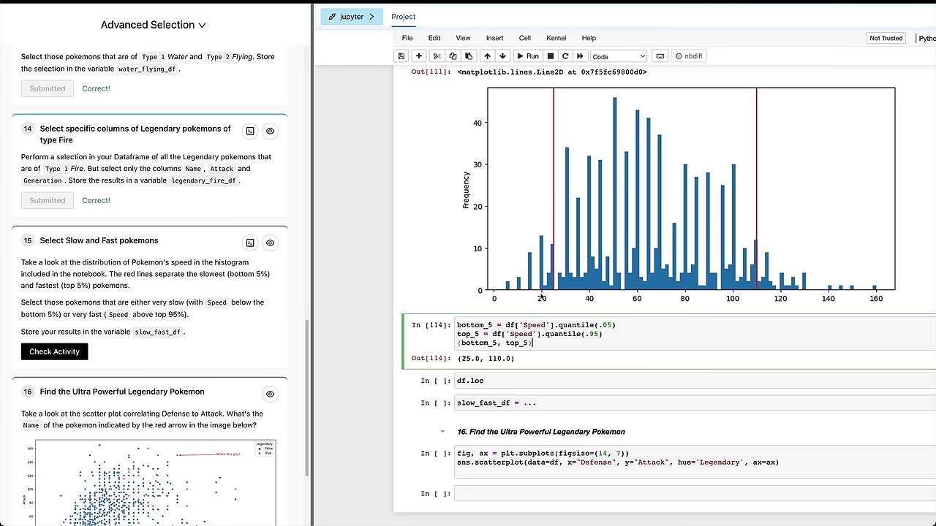
{"action": "double_click", "coordinate": [470, 359]}
{"action": "double_click", "coordinate": [495, 359]}
Extend the df.loc cell to df.loc[df['Speed'] < bottom_5] and highlight its condition.
{"action": "left_click", "coordinate": [494, 380]}
{"action": "left_click", "coordinate": [494, 384]}
{"action": "type", "text": "[df['Speed']"}
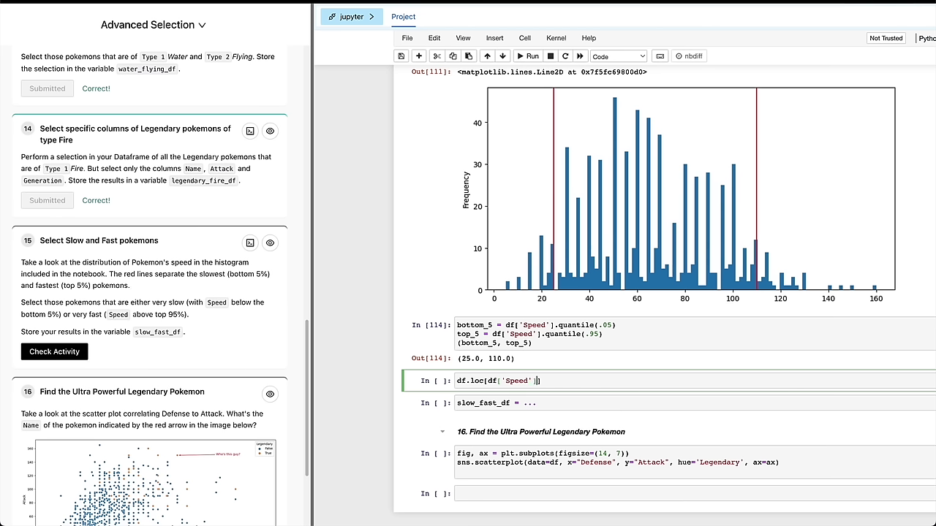
{"action": "type", "text": " < bottom_5"}
{"action": "key", "text": "ctrl+shift+Left"}
{"action": "key", "text": "ctrl+shift+Left"}
{"action": "key", "text": "ctrl+shift+Left"}
{"action": "key", "text": "ctrl+shift+Left"}
{"action": "key", "text": "ctrl+shift+Left"}
{"action": "key", "text": "ctrl+shift+Left"}
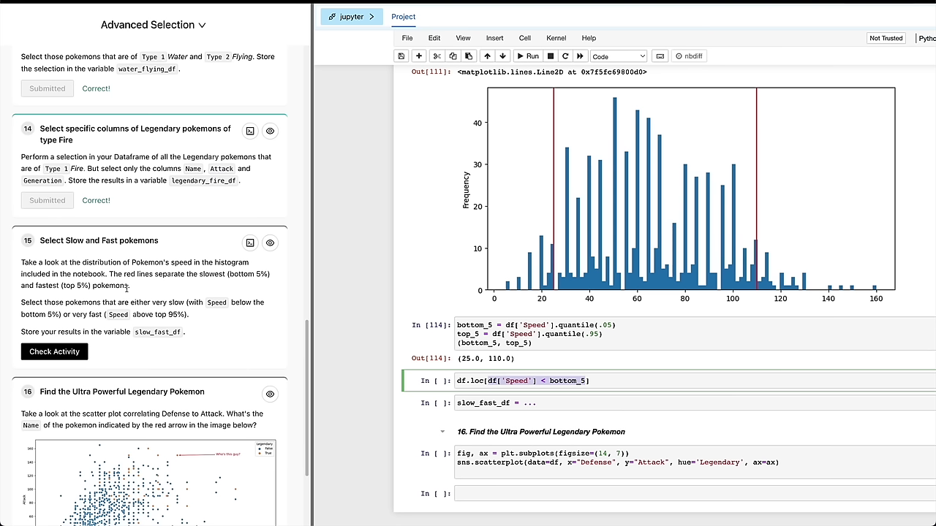
Parenthesize the bottom_5 condition and append | (df['Speed'] > top_5) inside the df.loc brackets, following the activity 15 wording.
{"action": "double_click", "coordinate": [244, 303]}
{"action": "double_click", "coordinate": [144, 314]}
{"action": "left_click", "coordinate": [510, 380]}
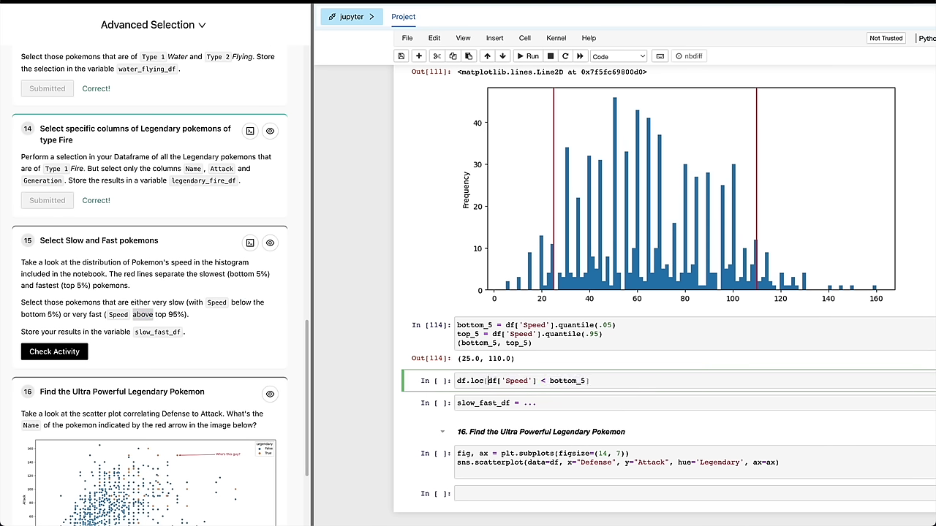
{"action": "left_click_drag", "start_coordinate": [487, 380], "coordinate": [586, 380]}
{"action": "type", "text": "("}
{"action": "key", "text": "Right"}
{"action": "type", "text": "|"}
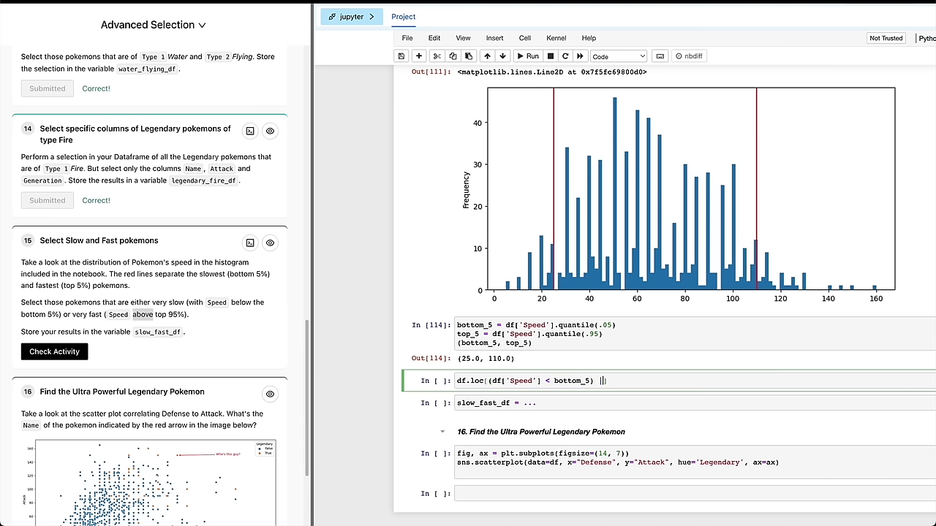
{"action": "type", "text": " (df['Speed'] > top_5"}
Move the df.loc speed selection from its scratch cell into the slow_fast_df assignment, replacing the ellipsis, and run the cell.
{"action": "key", "text": "ctrl+a"}
{"action": "key", "text": "ctrl+x"}
{"action": "key", "text": "Escape"}
{"action": "key", "text": "Down"}
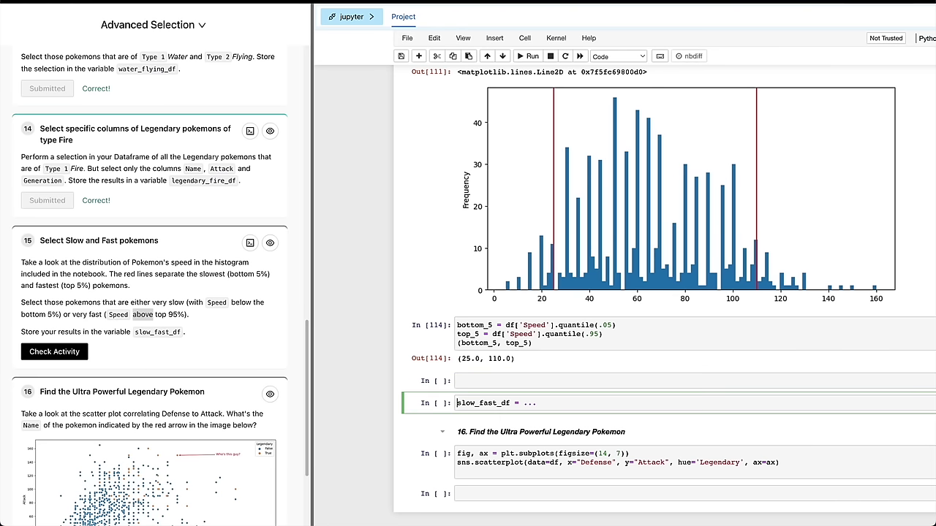
{"action": "key", "text": "BackSpace"}
{"action": "key", "text": "BackSpace"}
{"action": "key", "text": "BackSpace"}
{"action": "key", "text": "ctrl+v"}
{"action": "key", "text": "shift+Return"}
Add slow_fast_df as the assignment cell's last line, rerun it and submit activity 15 for checking.
{"action": "key", "text": "Up"}
{"action": "key", "text": "Return"}
{"action": "type", "text": "s"}
{"action": "key", "text": "Tab"}
{"action": "key", "text": "Down"}
{"action": "key", "text": "Return"}
{"action": "key", "text": "shift+Return"}
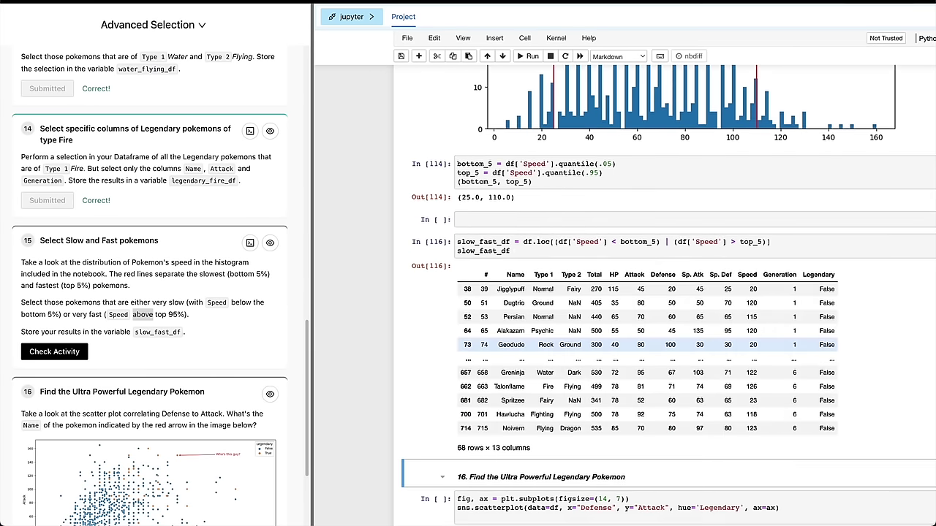
{"action": "left_click", "coordinate": [54, 352]}
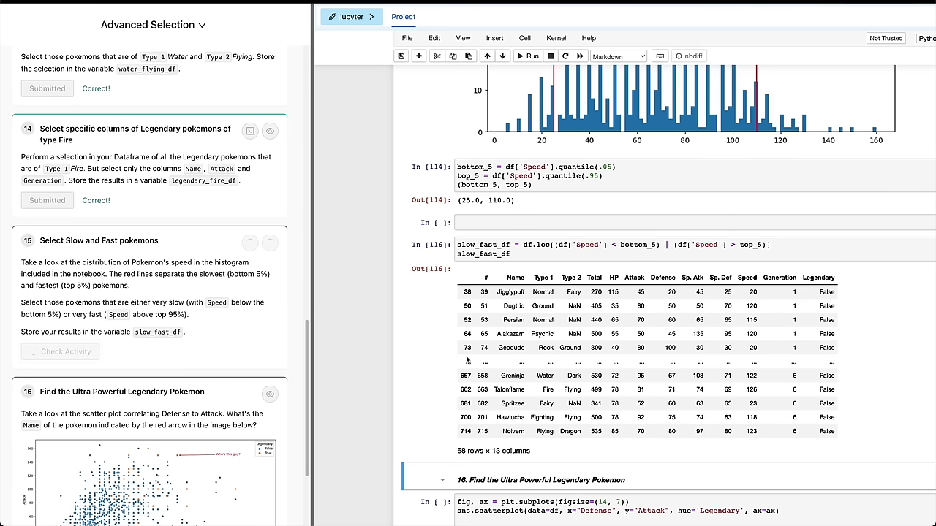
{"action": "left_click", "coordinate": [536, 352]}
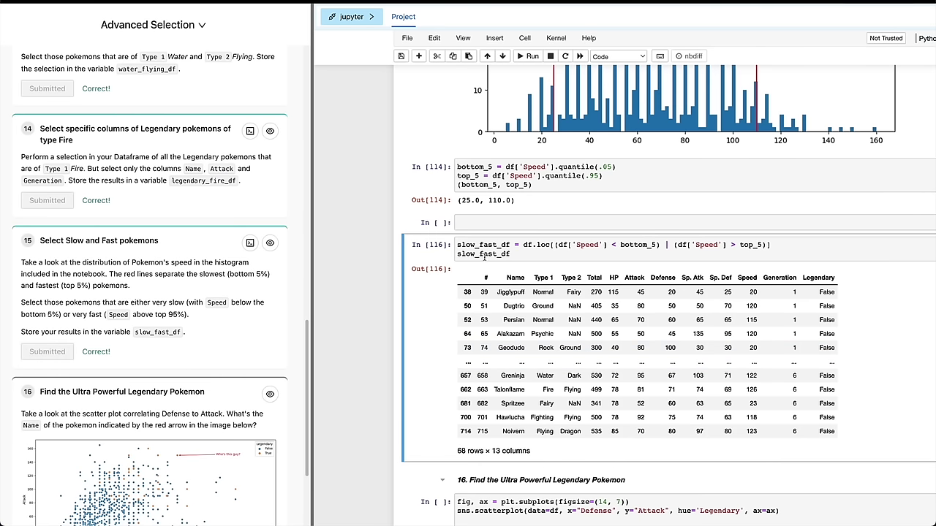
{"action": "left_click", "coordinate": [473, 233]}
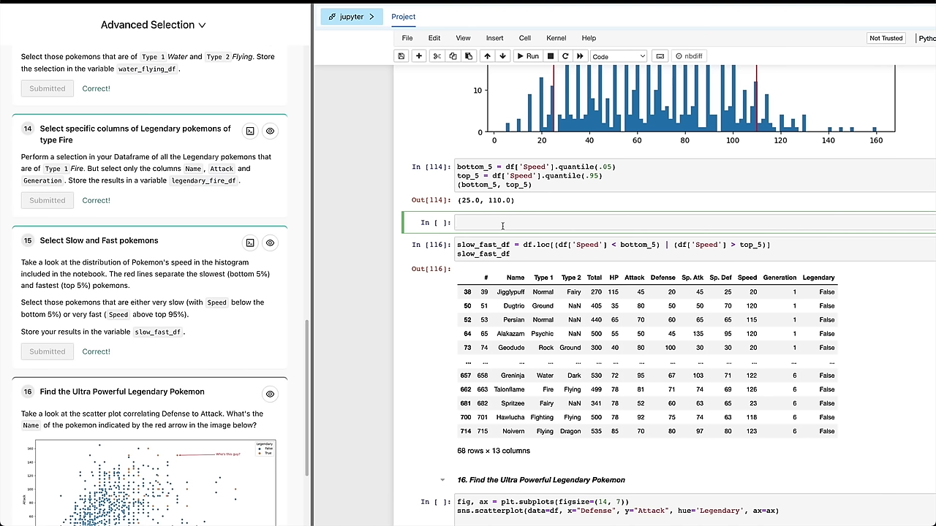
{"action": "type", "text": "df.query(\"Speed < @"}
{"action": "double_click", "coordinate": [475, 167]}
{"action": "left_click", "coordinate": [535, 221]}
{"action": "key", "text": "ctrl+v"}
{"action": "left_click_drag", "start_coordinate": [579, 222], "coordinate": [501, 223]}
{"action": "type", "text": "("}
{"action": "key", "text": "ctrl+z"}
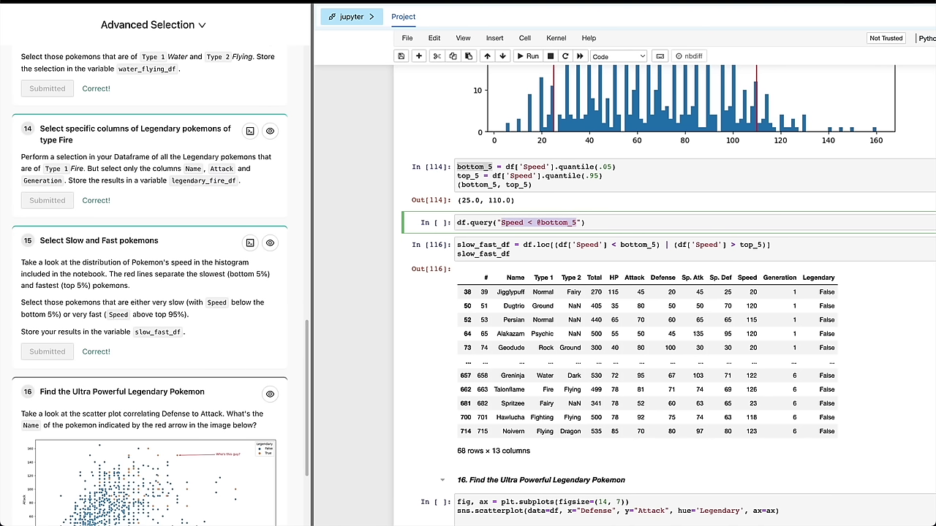
{"action": "left_click", "coordinate": [578, 223]}
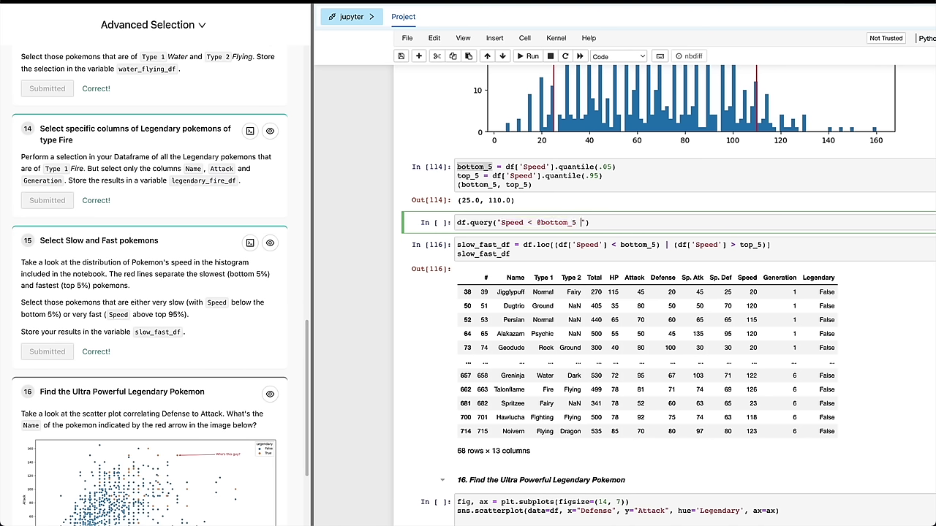
{"action": "type", "text": "or Speed"}
{"action": "type", "text": " > to"}
{"action": "type", "text": "_"}
{"action": "type", "text": "_5"}
{"action": "key", "text": "shift+Return"}
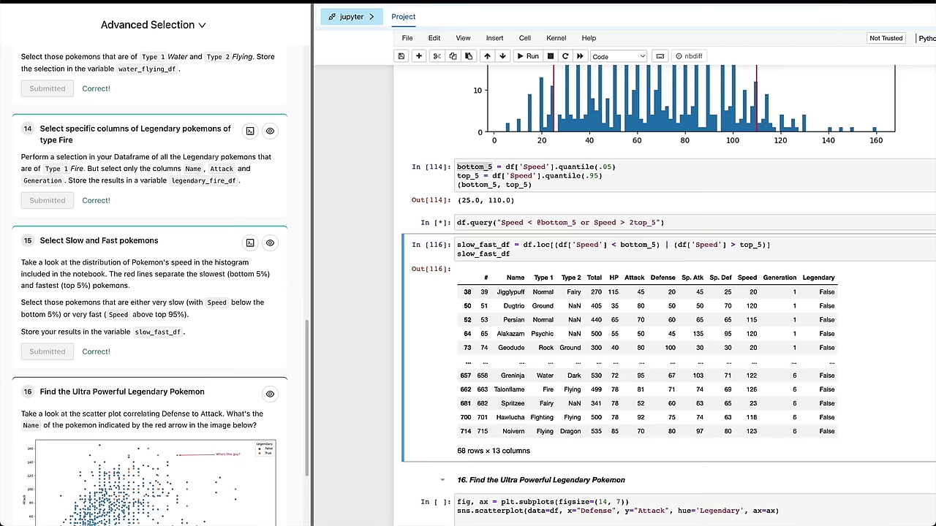
{"action": "type", "text": "@"}
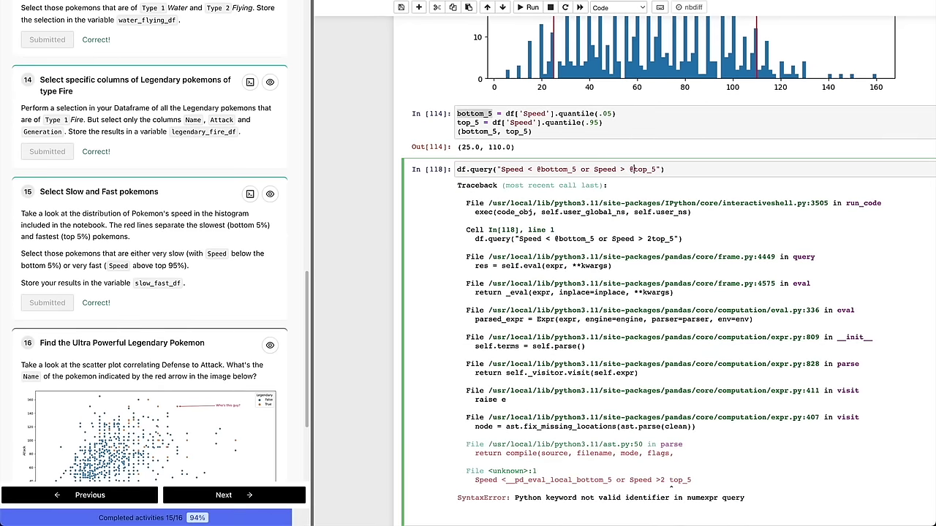
{"action": "key", "text": "shift+Return"}
{"action": "scroll", "coordinate": [514, 205], "scroll_direction": "down", "scroll_amount": 2}
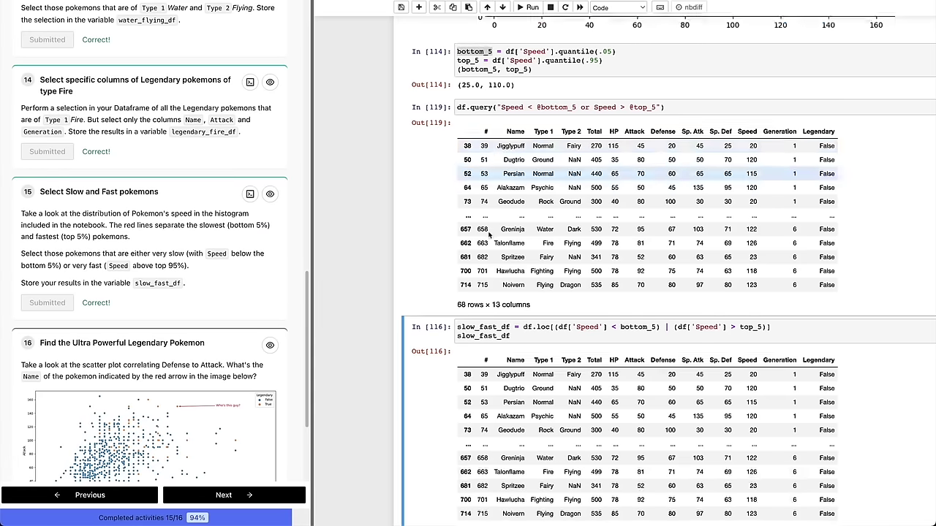
{"action": "scroll", "coordinate": [466, 303], "scroll_direction": "down", "scroll_amount": 2}
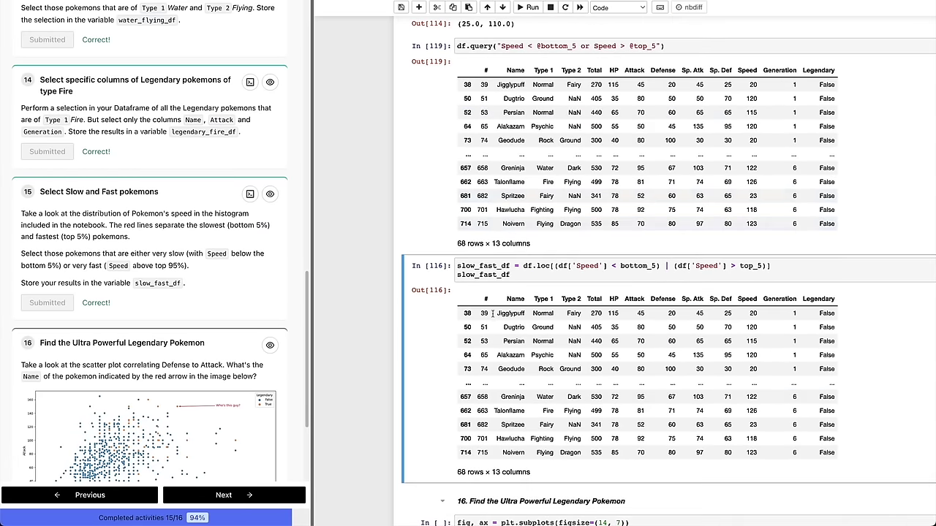
{"action": "scroll", "coordinate": [497, 224], "scroll_direction": "up", "scroll_amount": 1}
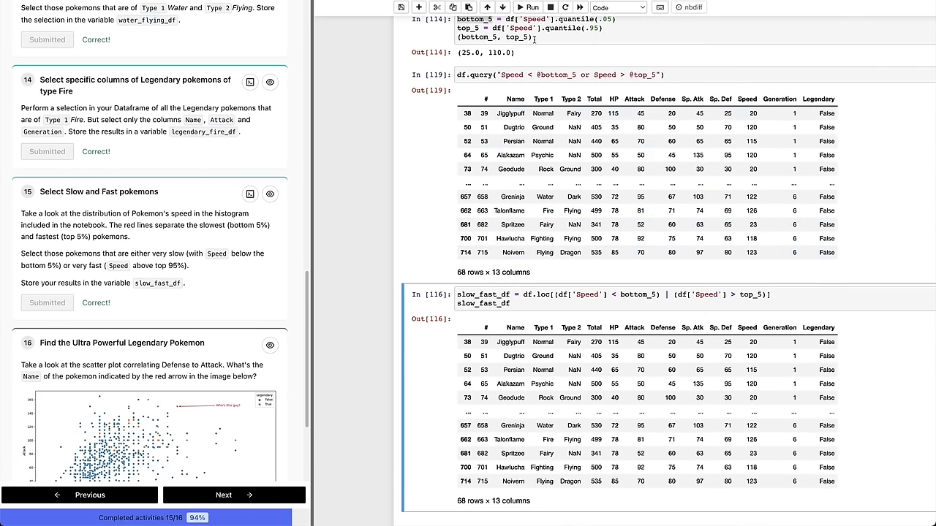
{"action": "left_click_drag", "start_coordinate": [537, 76], "coordinate": [577, 76]}
{"action": "left_click", "coordinate": [545, 76]}
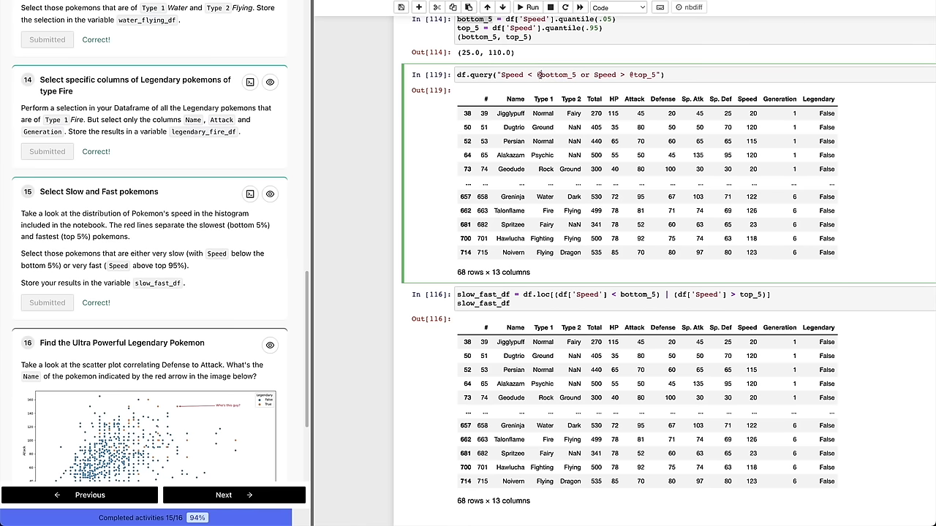
{"action": "left_click_drag", "start_coordinate": [536, 76], "coordinate": [576, 76]}
{"action": "left_click", "coordinate": [576, 76]}
{"action": "double_click", "coordinate": [514, 75]}
{"action": "left_click", "coordinate": [545, 74]}
{"action": "left_click_drag", "start_coordinate": [536, 75], "coordinate": [578, 76]}
{"action": "key", "text": "Escape"}
{"action": "key", "text": "Up"}
{"action": "left_click", "coordinate": [540, 86]}
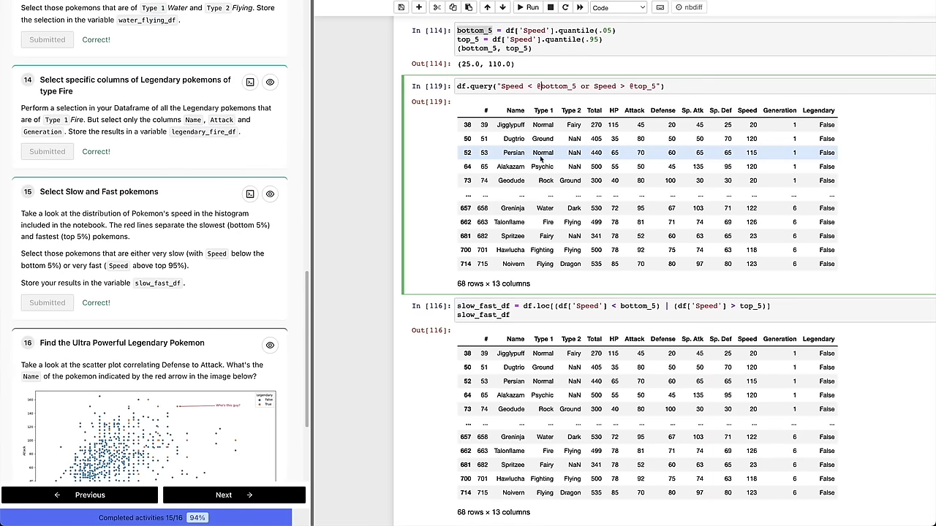
Go to activity 16 and run its Defense versus Attack scatter plot cell.
{"action": "scroll", "coordinate": [531, 241], "scroll_direction": "down", "scroll_amount": 1}
{"action": "scroll", "coordinate": [531, 253], "scroll_direction": "down", "scroll_amount": 1}
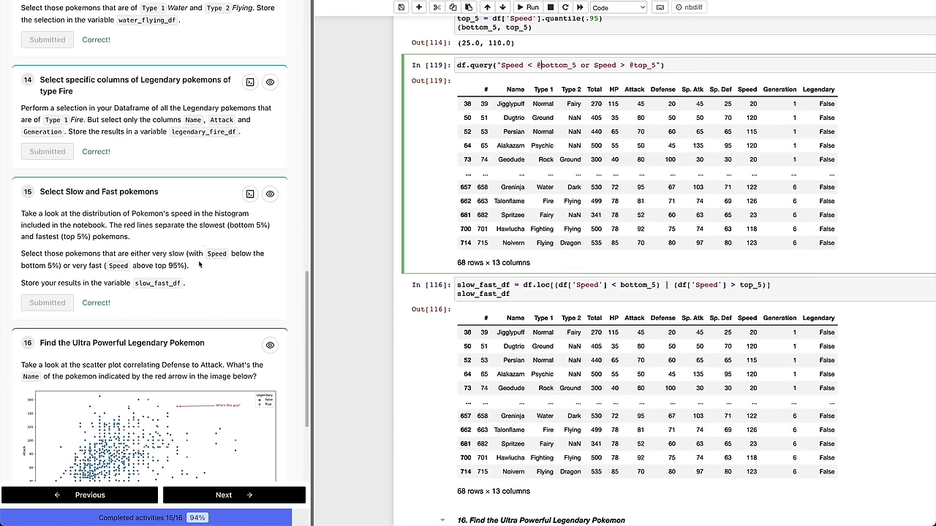
{"action": "scroll", "coordinate": [199, 266], "scroll_direction": "down", "scroll_amount": 4}
{"action": "scroll", "coordinate": [458, 321], "scroll_direction": "down", "scroll_amount": 4}
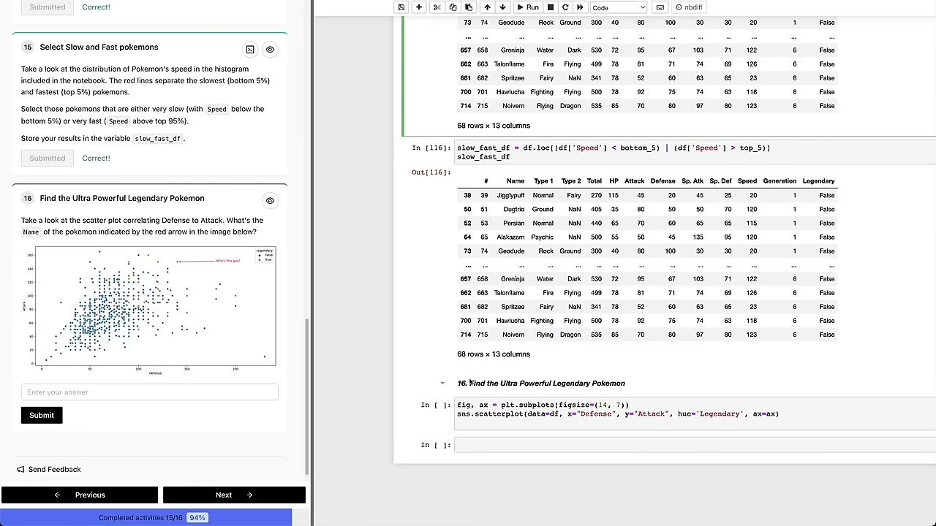
{"action": "left_click", "coordinate": [446, 414]}
{"action": "key", "text": "shift+Return"}
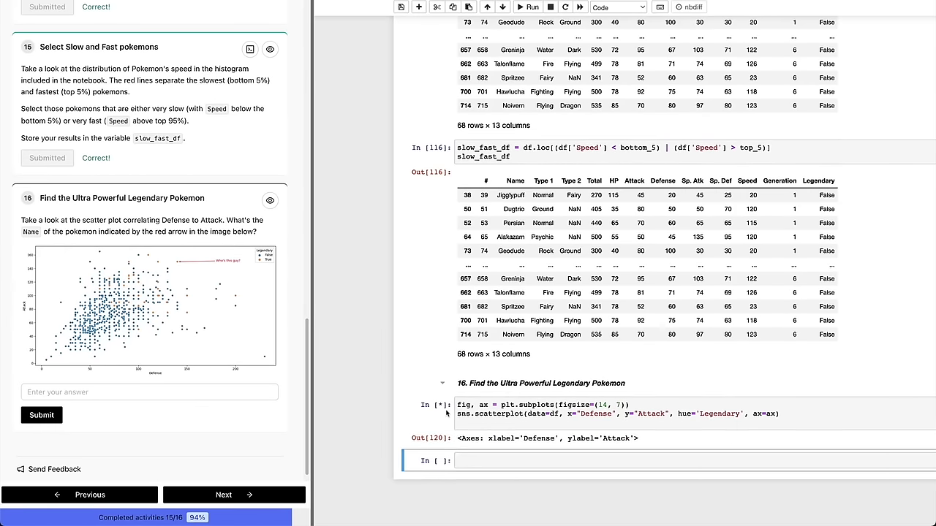
Enlarge the activity 16 scatter plot image to examine the point marked by the red arrow, and close it.
{"action": "mouse_move", "coordinate": [183, 313]}
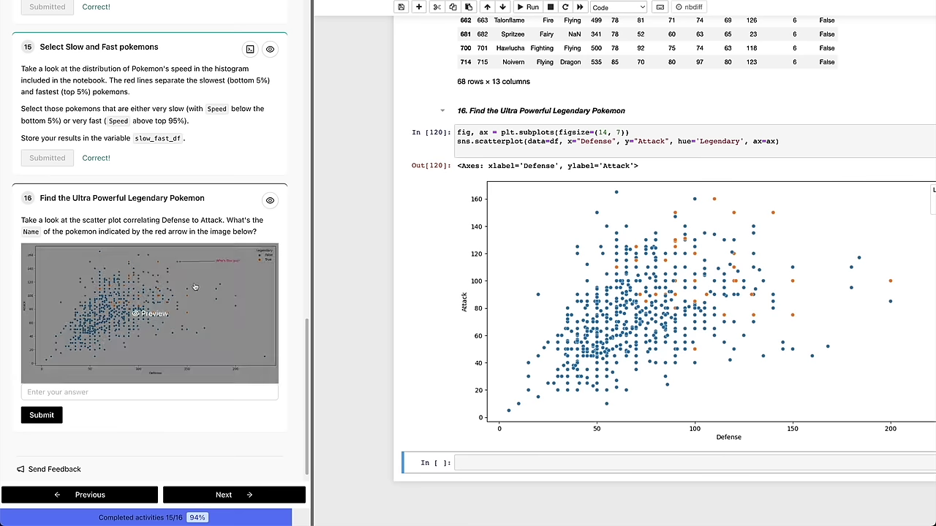
{"action": "left_click", "coordinate": [148, 307]}
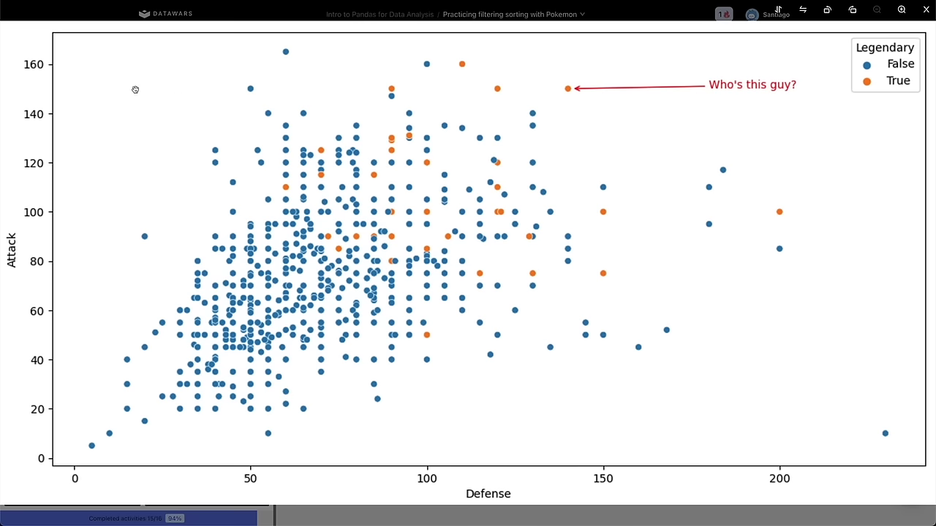
{"action": "key", "text": "Escape"}
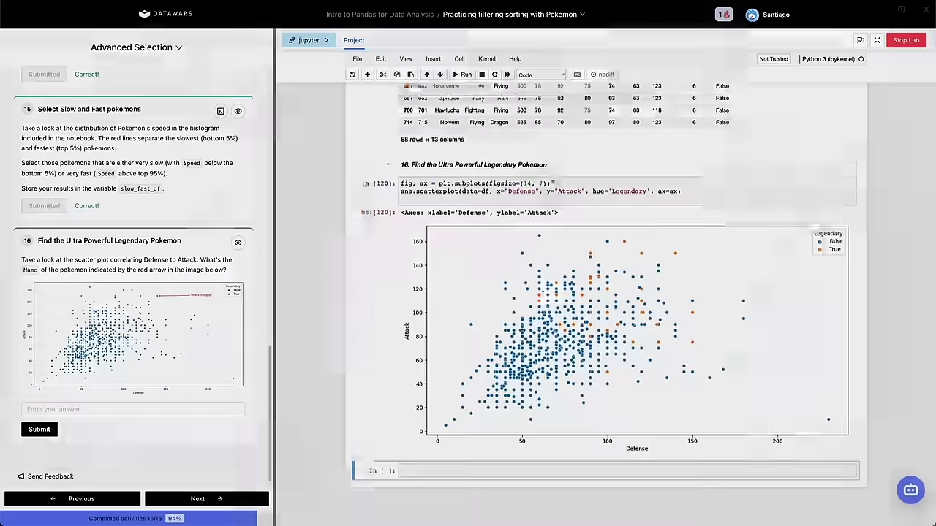
Insert a cell below the scatter plot and enter df.loc[df['Legendary']].sort_values(by=['Defense', 'Attack']).
{"action": "key", "text": "a"}
{"action": "key", "text": "Return"}
{"action": "type", "text": "df"}
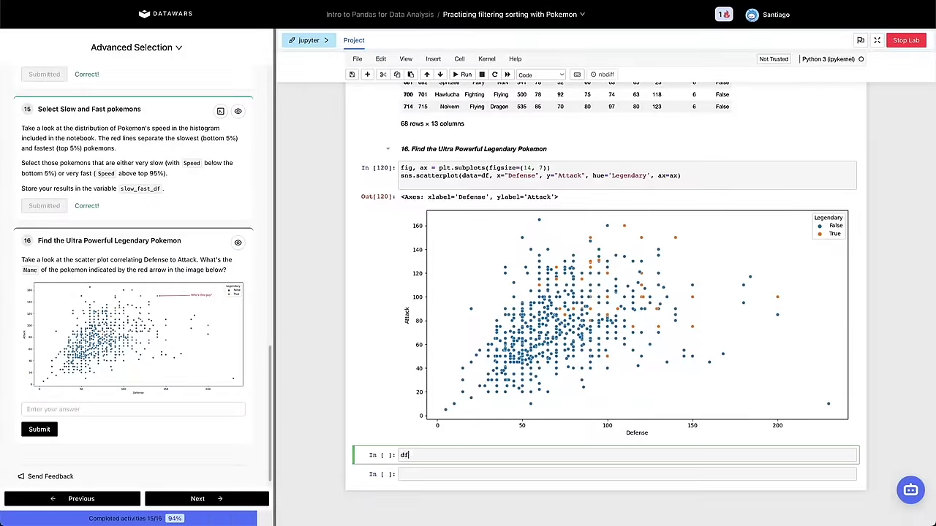
{"action": "type", "text": ".loc[df['Legendary']]"}
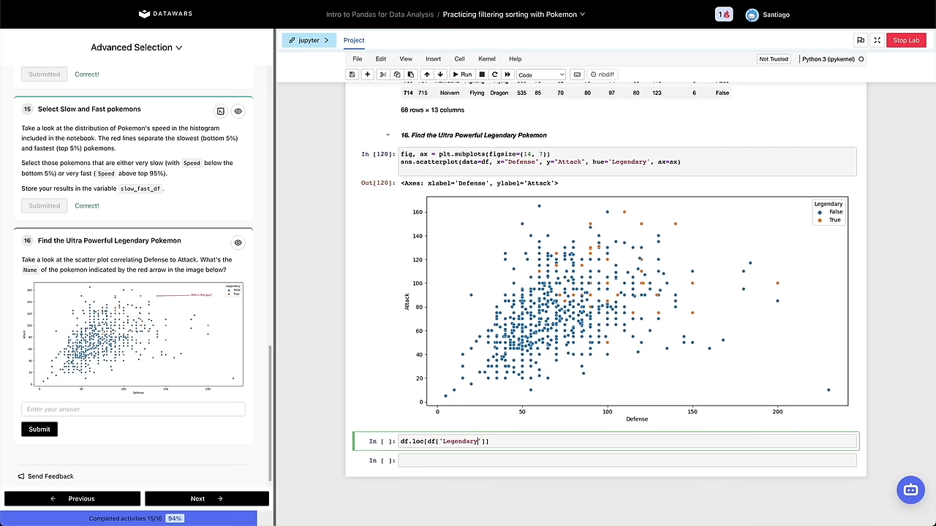
{"action": "type", "text": ".sort_values(by=['Defense', 'Attack']"}
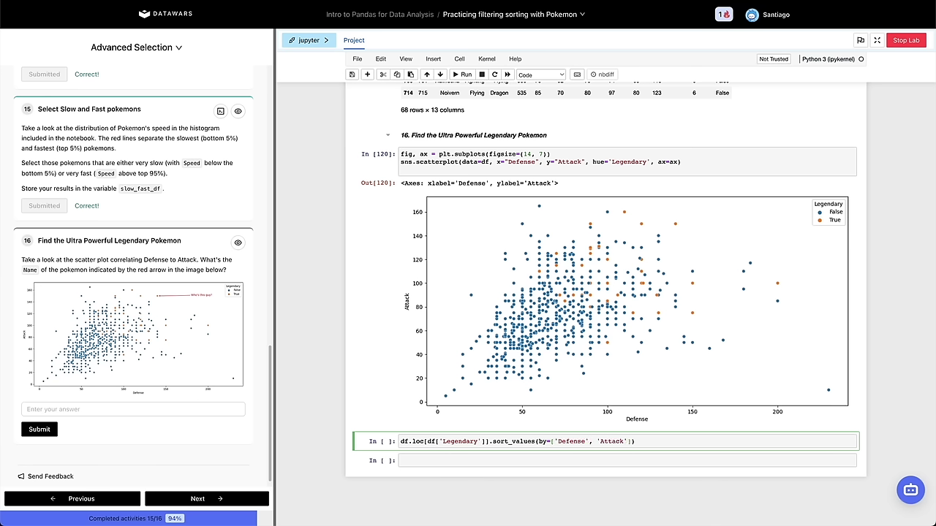
Reorder the sort_values columns to 'Attack', 'Defense' and add a comma after the list for another argument.
{"action": "type", "text": ","}
{"action": "double_click", "coordinate": [610, 441]}
{"action": "key", "text": "ctrl+x"}
{"action": "double_click", "coordinate": [570, 441]}
{"action": "key", "text": "ctrl+v"}
{"action": "type", "text": "Defense"}
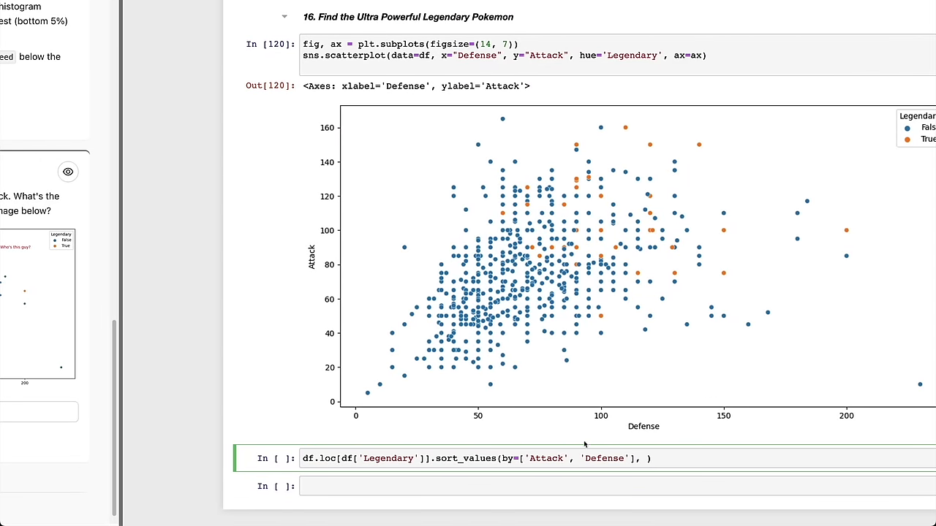
Add ascending=False to the sort_values call and run the cell.
{"action": "key", "text": "Right"}
{"action": "key", "text": "Right"}
{"action": "type", "text": "ascending"}
{"action": "key", "text": "alt+BackSpace"}
{"action": "type", "text": "ascending=False"}
{"action": "key", "text": "shift+Return"}
{"action": "scroll", "coordinate": [530, 458], "scroll_direction": "down", "scroll_amount": 2}
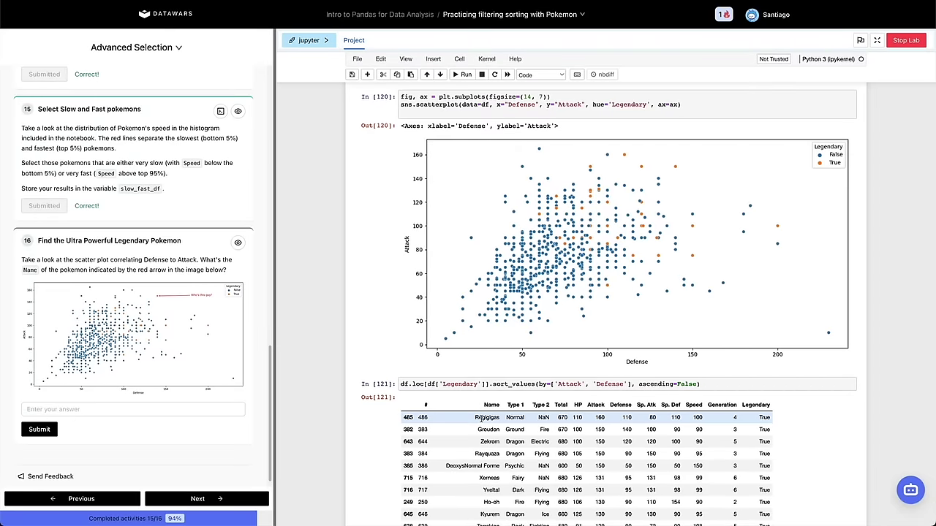
Compare the Attack and Defense values of the first sorted rows with the arrowed point in the activity 16 image.
{"action": "double_click", "coordinate": [484, 418]}
{"action": "double_click", "coordinate": [599, 417]}
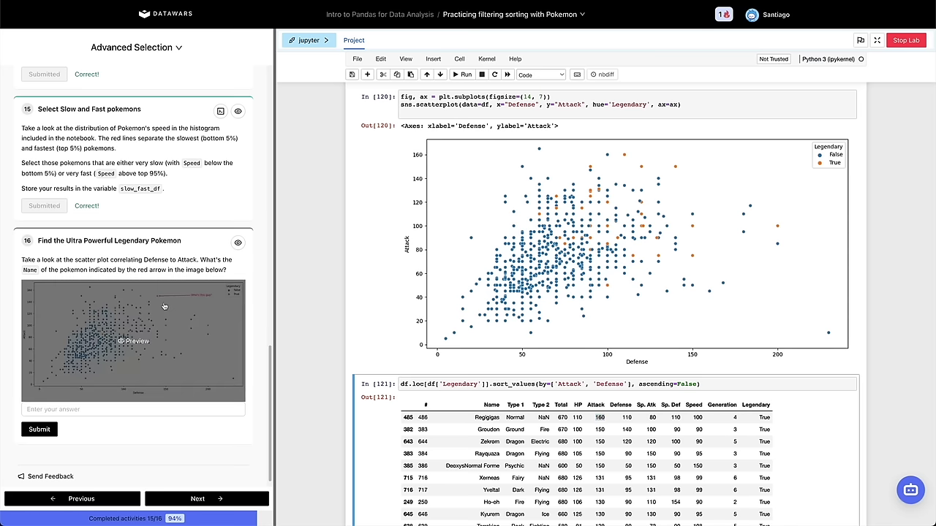
{"action": "left_click", "coordinate": [165, 306]}
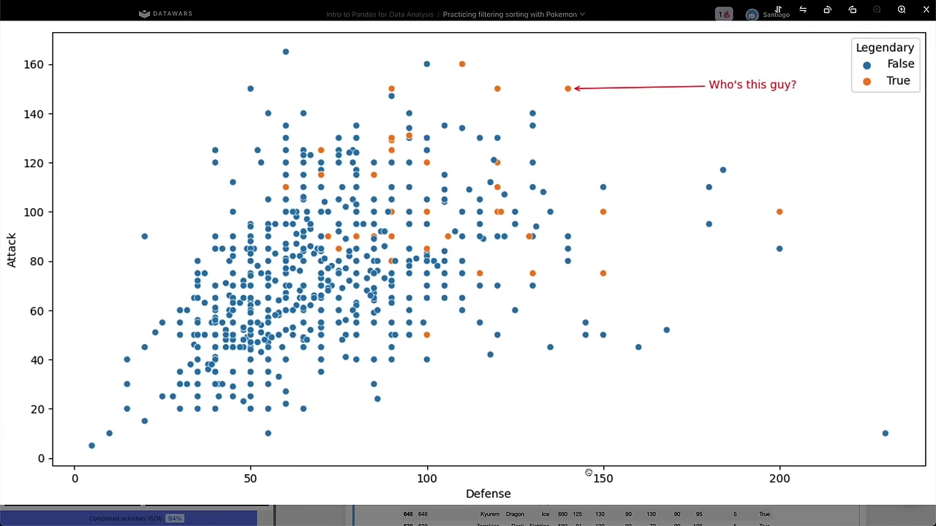
{"action": "left_click", "coordinate": [560, 108]}
{"action": "scroll", "coordinate": [602, 366], "scroll_direction": "down", "scroll_amount": 2}
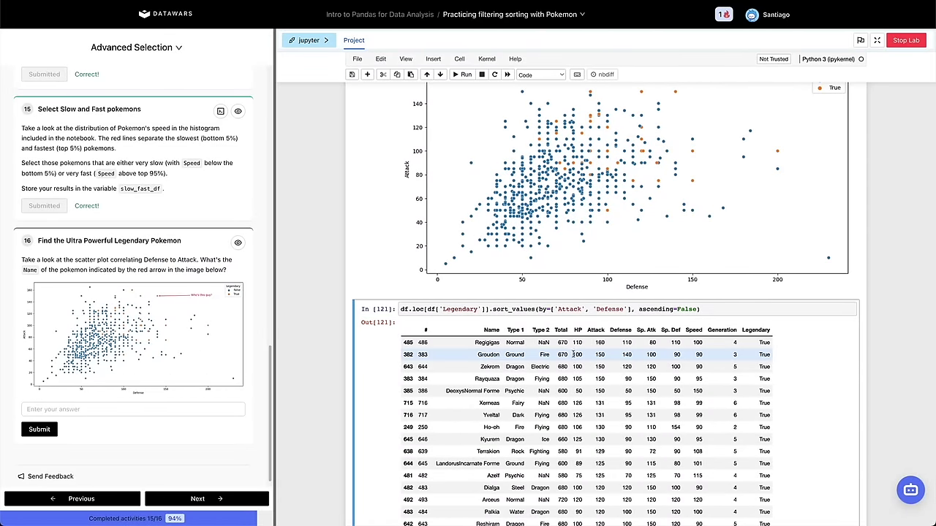
{"action": "double_click", "coordinate": [599, 354]}
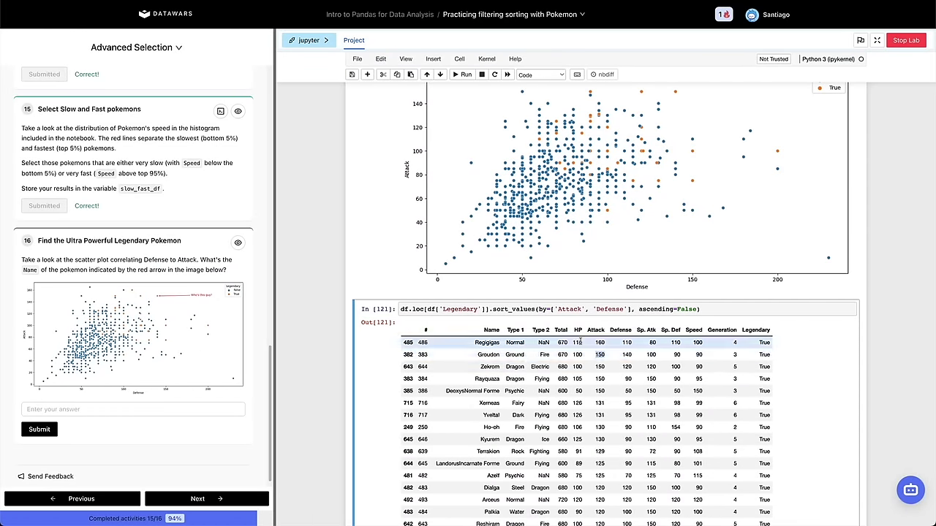
{"action": "scroll", "coordinate": [577, 342], "scroll_direction": "up", "scroll_amount": 2}
{"action": "left_click", "coordinate": [124, 373]}
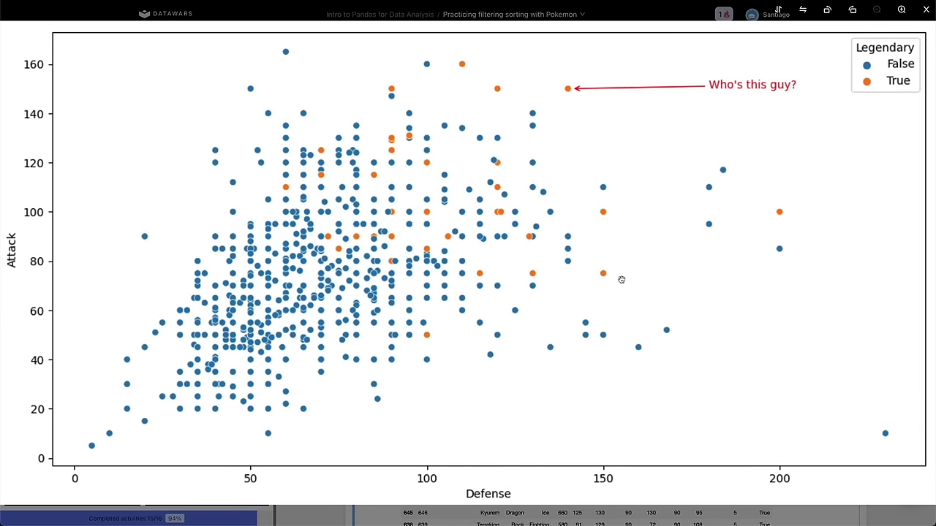
{"action": "key", "text": "Escape"}
{"action": "double_click", "coordinate": [627, 423]}
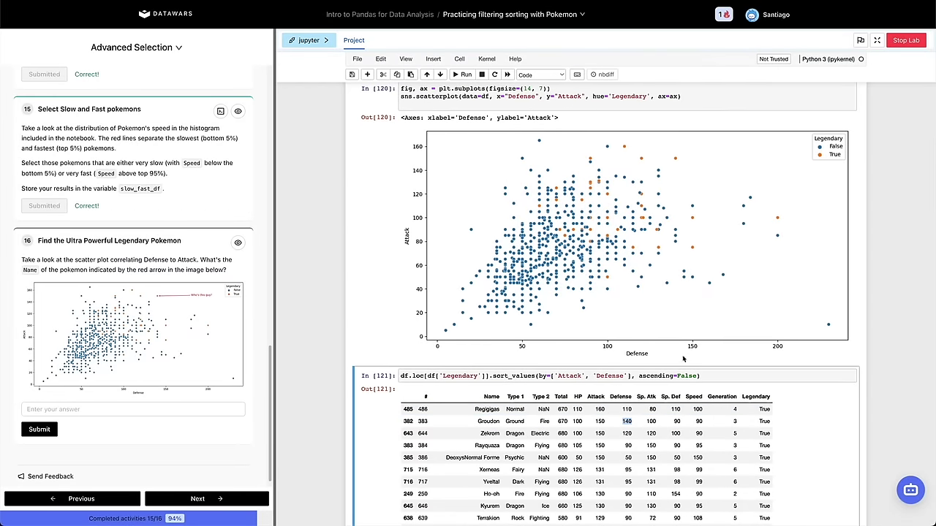
Copy the name Groudon from the sorted output and submit it as the activity 16 answer.
{"action": "double_click", "coordinate": [488, 421]}
{"action": "mouse_move", "coordinate": [146, 316]}
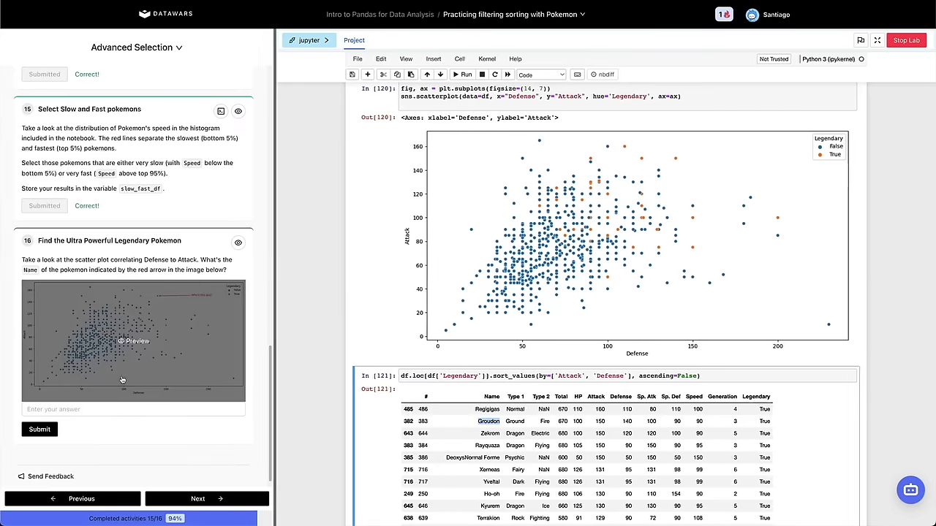
{"action": "left_click", "coordinate": [87, 410]}
{"action": "key", "text": "ctrl+v"}
{"action": "key", "text": "Return"}
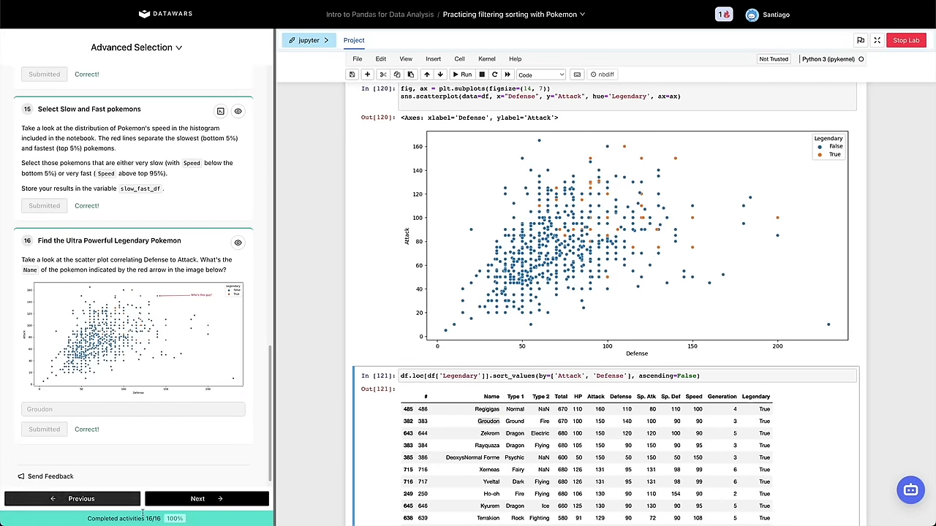
{"action": "left_click", "coordinate": [614, 397]}
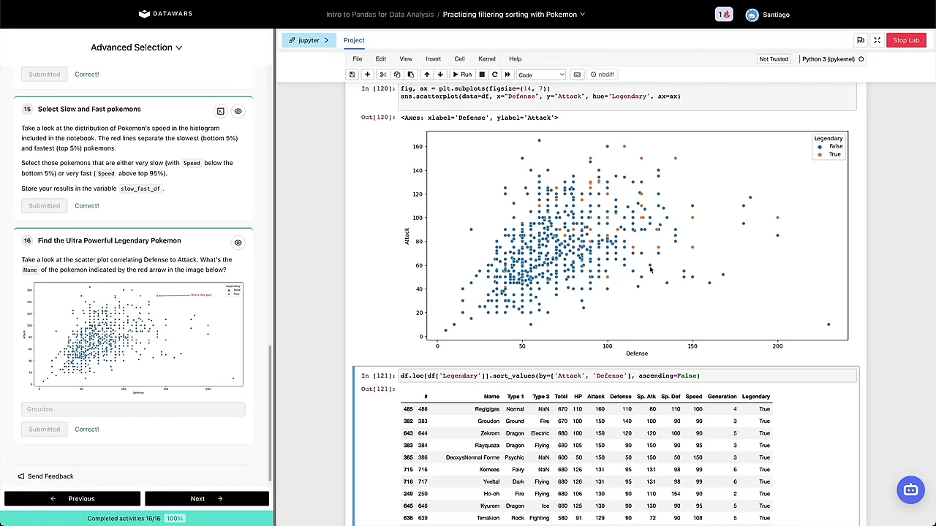
{"action": "scroll", "coordinate": [638, 270], "scroll_direction": "down", "scroll_amount": 1}
{"action": "scroll", "coordinate": [632, 269], "scroll_direction": "down", "scroll_amount": 1}
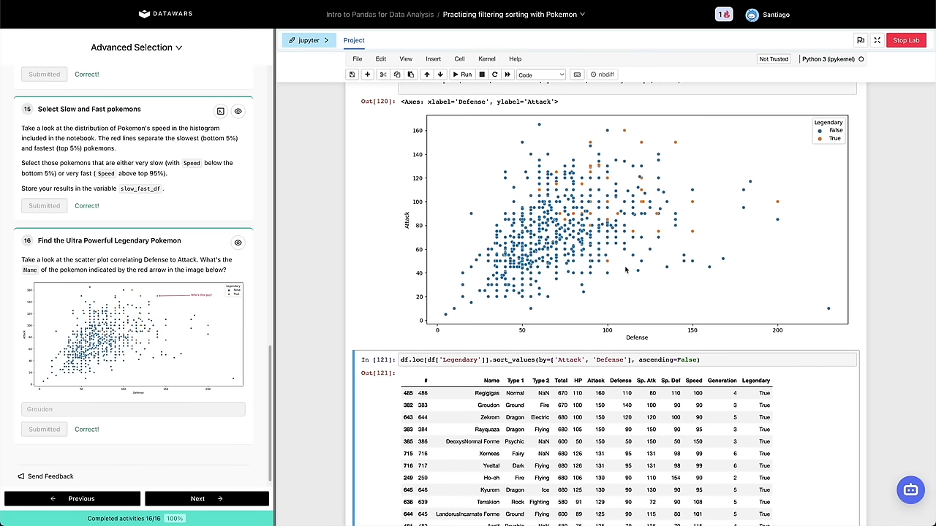
{"action": "scroll", "coordinate": [547, 406], "scroll_direction": "down", "scroll_amount": 1}
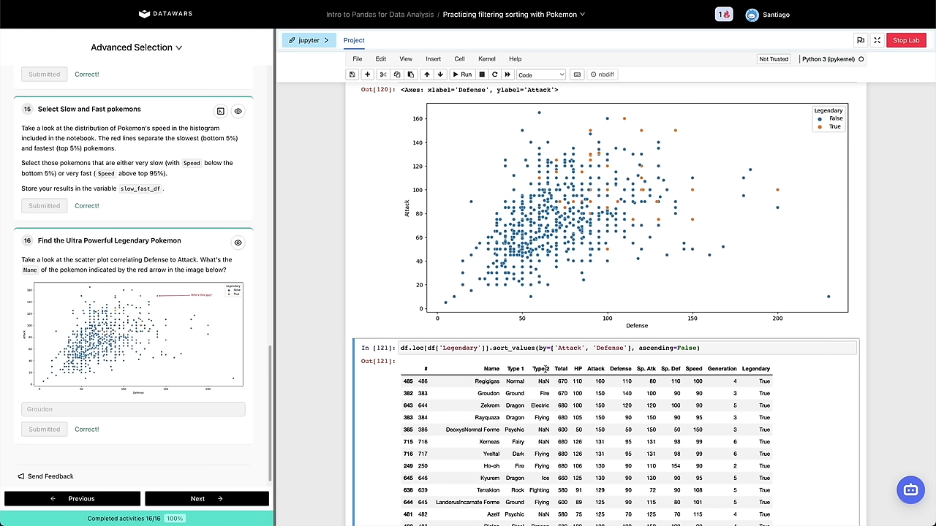
{"action": "left_click", "coordinate": [495, 326]}
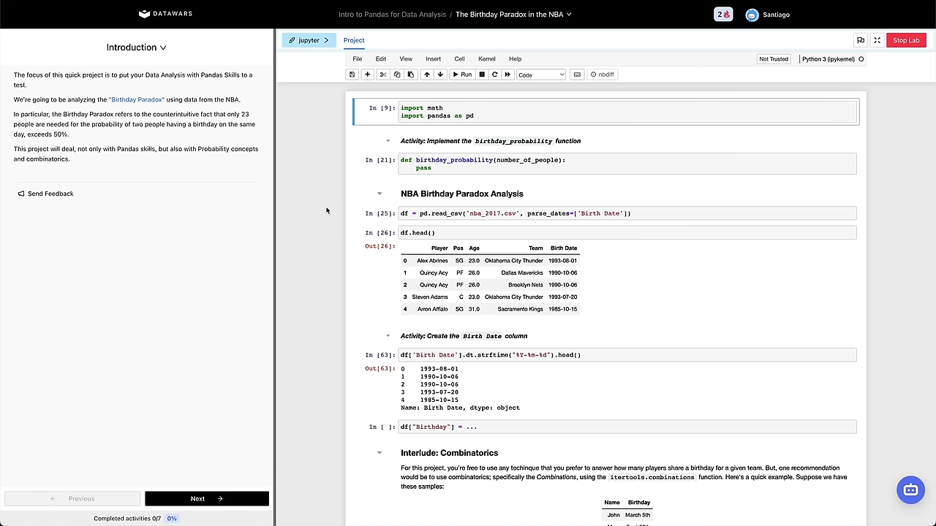
Switch to the Wikipedia article on the birthday problem and read its introductory definition of the birthday paradox.
{"action": "key", "text": "ctrl+Tab"}
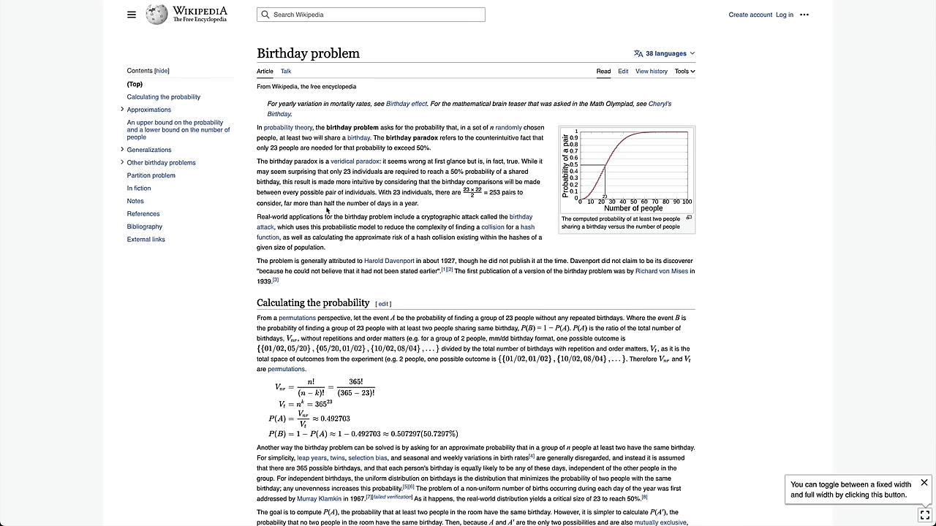
{"action": "left_click_drag", "start_coordinate": [258, 147], "coordinate": [278, 147]}
{"action": "left_click_drag", "start_coordinate": [291, 147], "coordinate": [271, 148]}
{"action": "left_click_drag", "start_coordinate": [271, 148], "coordinate": [435, 148]}
{"action": "left_click", "coordinate": [434, 148]}
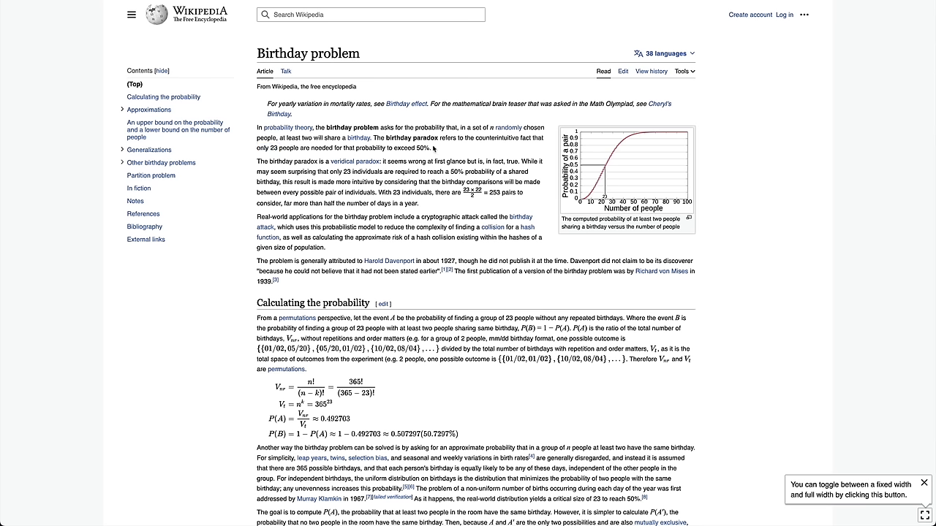
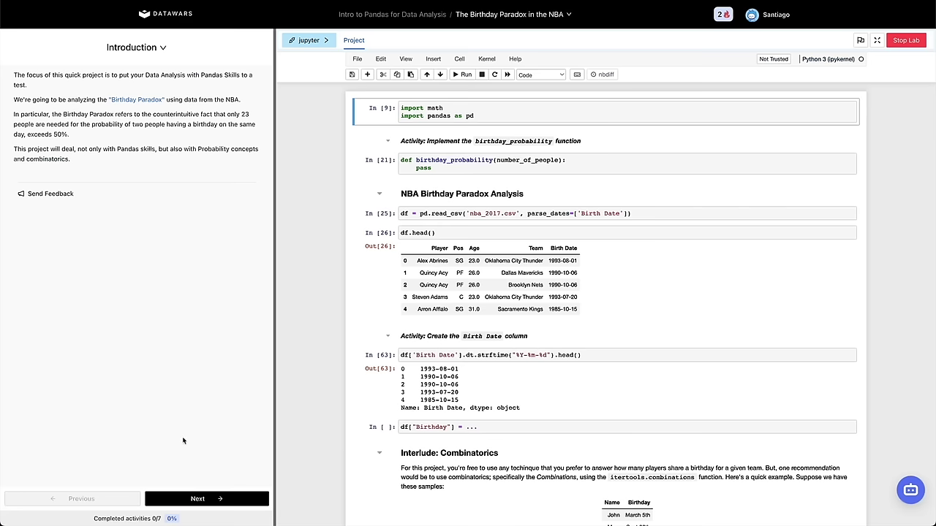
Advance to the Birthday Problem Probability page and run the notebook cells from the imports through the nba_2017.csv load.
{"action": "left_click", "coordinate": [197, 499]}
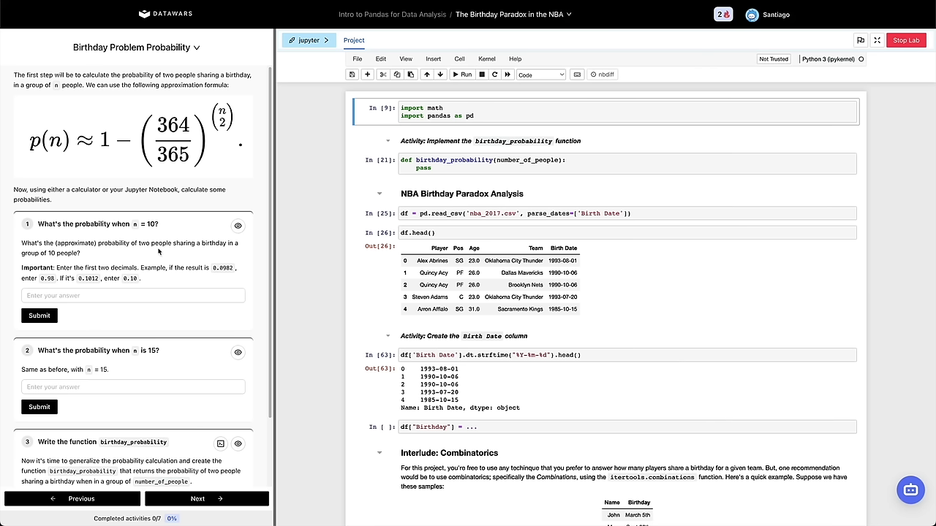
{"action": "left_click", "coordinate": [667, 261]}
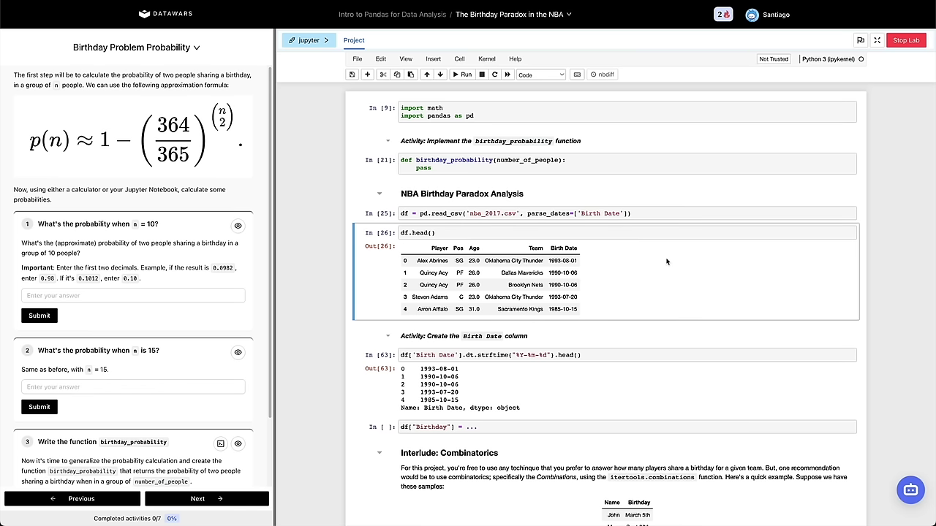
{"action": "left_click", "coordinate": [395, 120]}
{"action": "key", "text": "shift+Return"}
{"action": "key", "text": "shift+Return"}
{"action": "key", "text": "shift+Return"}
{"action": "key", "text": "shift+Return"}
{"action": "key", "text": "shift+Return"}
Run the df.head() cell and count players per team in a new cell below it with df['Team'].value_counts().
{"action": "key", "text": "alt+Return"}
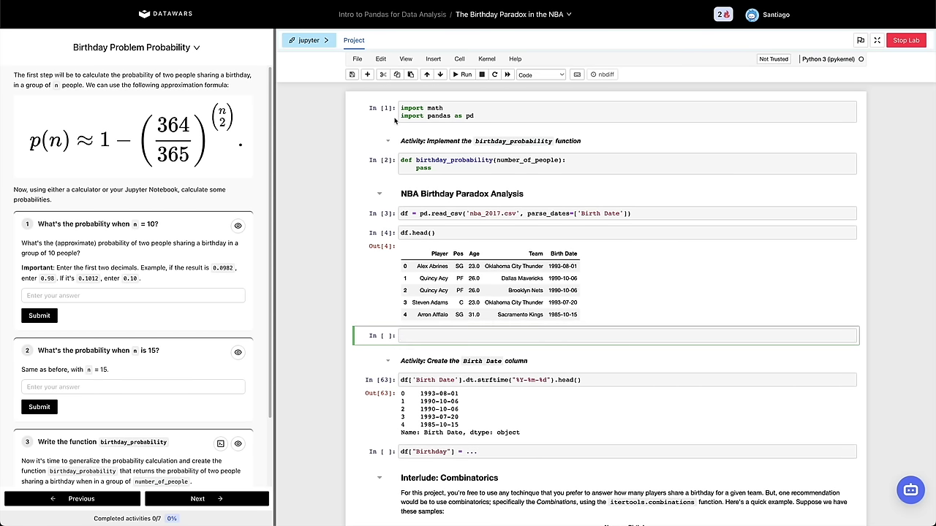
{"action": "type", "text": "df['Team'].value_counts()"}
{"action": "key", "text": "shift+Return"}
{"action": "scroll", "coordinate": [446, 312], "scroll_direction": "down", "scroll_amount": 1}
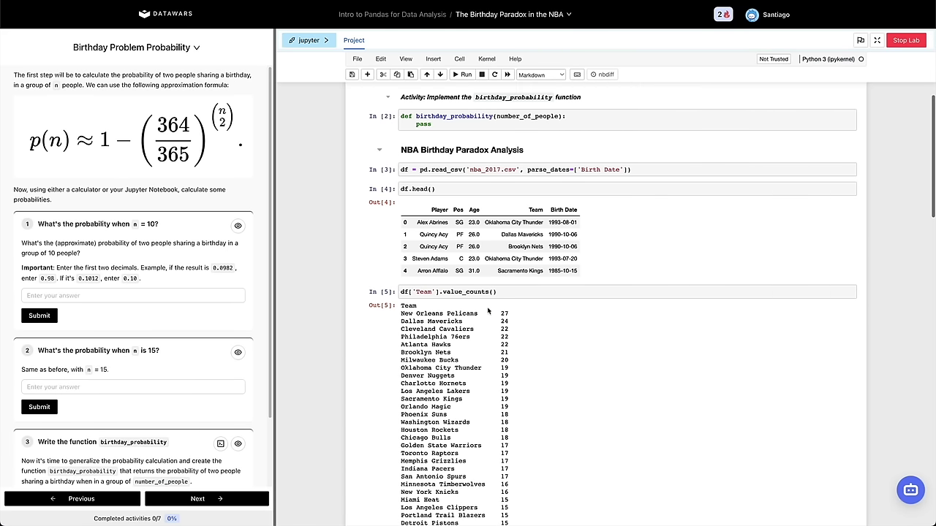
Examine the player counts of the Dallas Mavericks, Cleveland Cavaliers and Philadelphia 76ers in the value_counts output.
{"action": "left_click_drag", "start_coordinate": [509, 313], "coordinate": [412, 319]}
{"action": "scroll", "coordinate": [461, 313], "scroll_direction": "down", "scroll_amount": 1}
{"action": "left_click", "coordinate": [400, 318]}
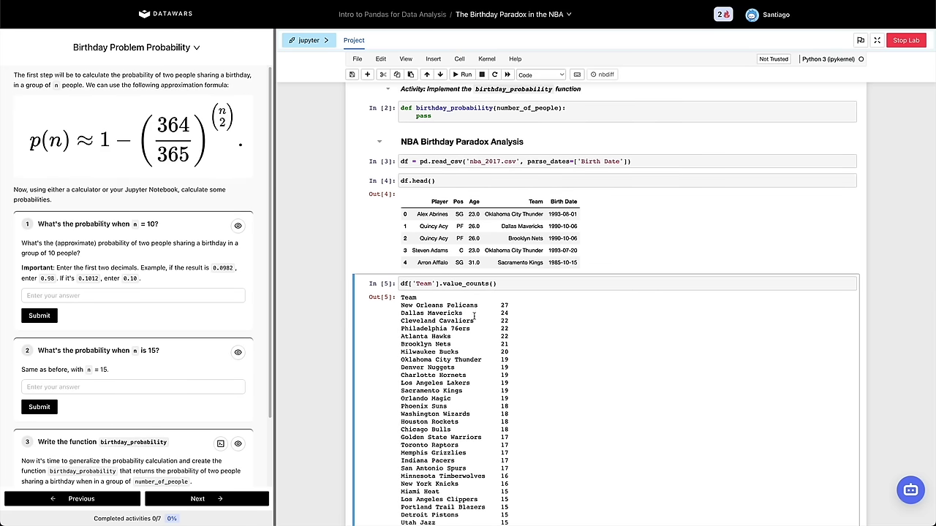
{"action": "left_click_drag", "start_coordinate": [504, 315], "coordinate": [401, 313]}
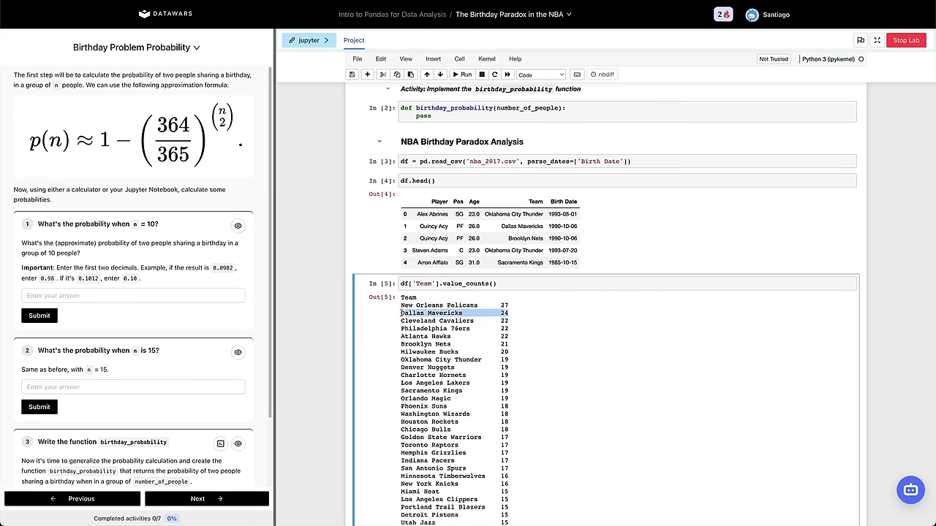
{"action": "left_click", "coordinate": [403, 312]}
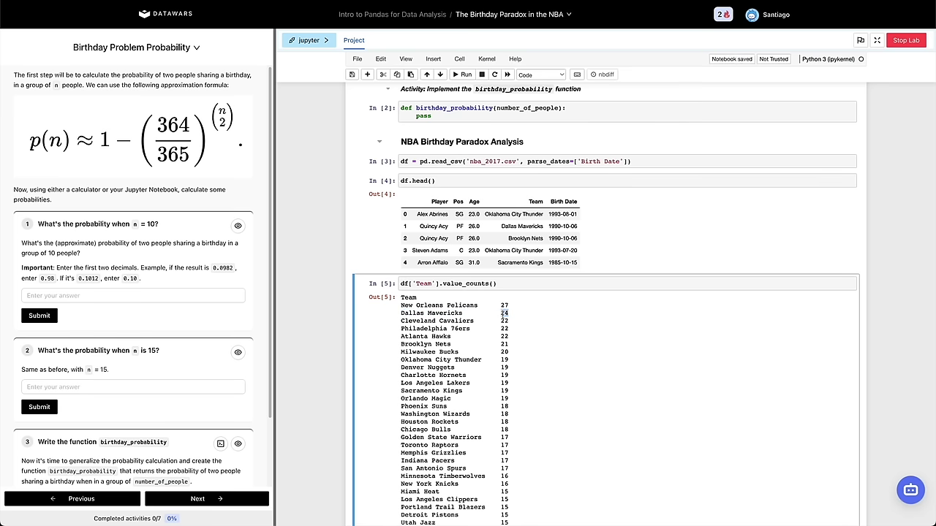
{"action": "left_click_drag", "start_coordinate": [403, 313], "coordinate": [497, 321]}
{"action": "left_click", "coordinate": [497, 320]}
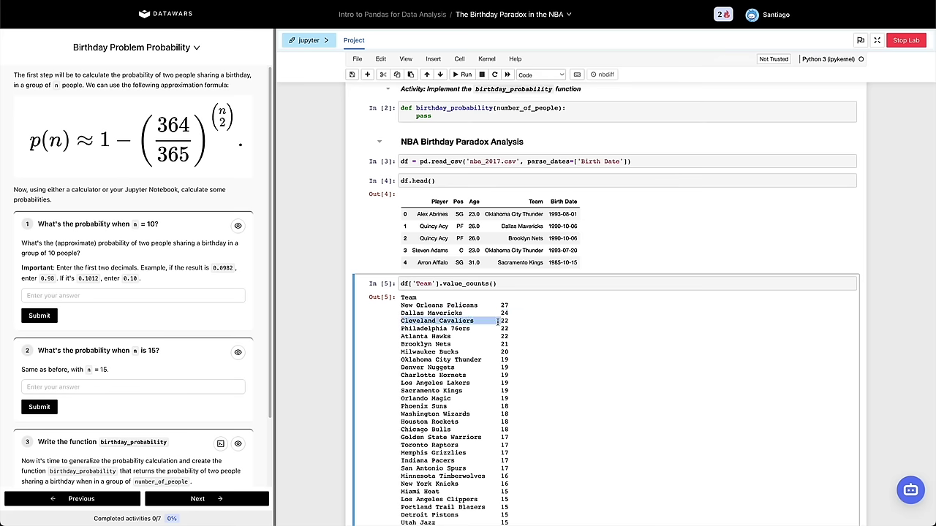
{"action": "left_click_drag", "start_coordinate": [442, 329], "coordinate": [502, 328]}
{"action": "left_click", "coordinate": [512, 332]}
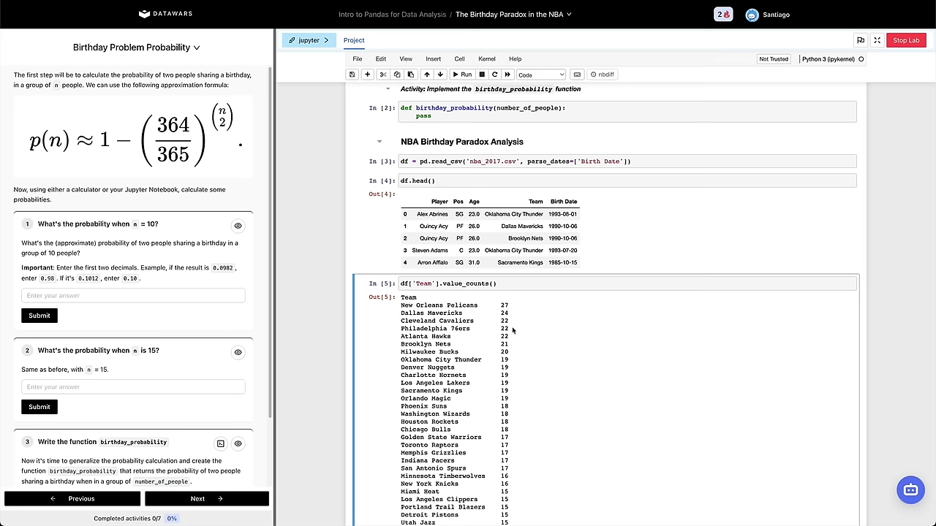
Enlarge the birthday probability approximation formula, study it and close the enlarged view.
{"action": "scroll", "coordinate": [501, 326], "scroll_direction": "up", "scroll_amount": 1}
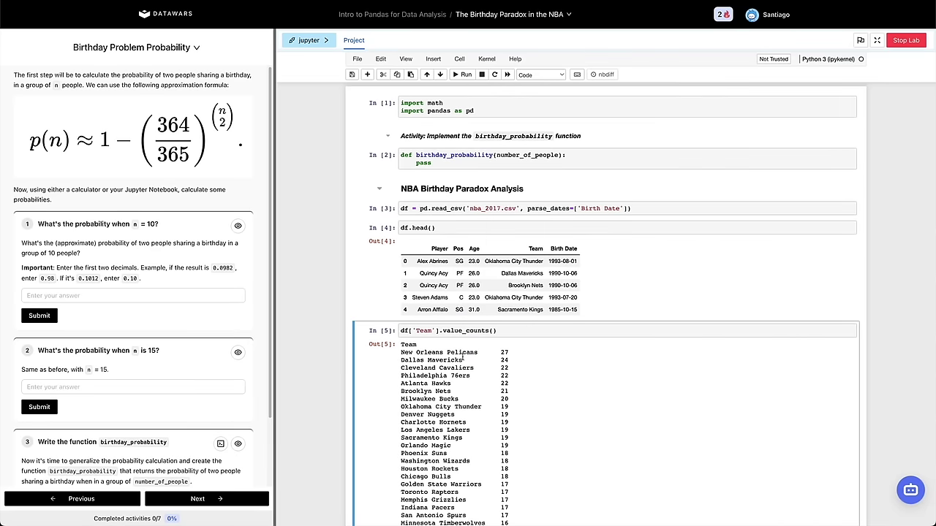
{"action": "scroll", "coordinate": [461, 356], "scroll_direction": "up", "scroll_amount": 1}
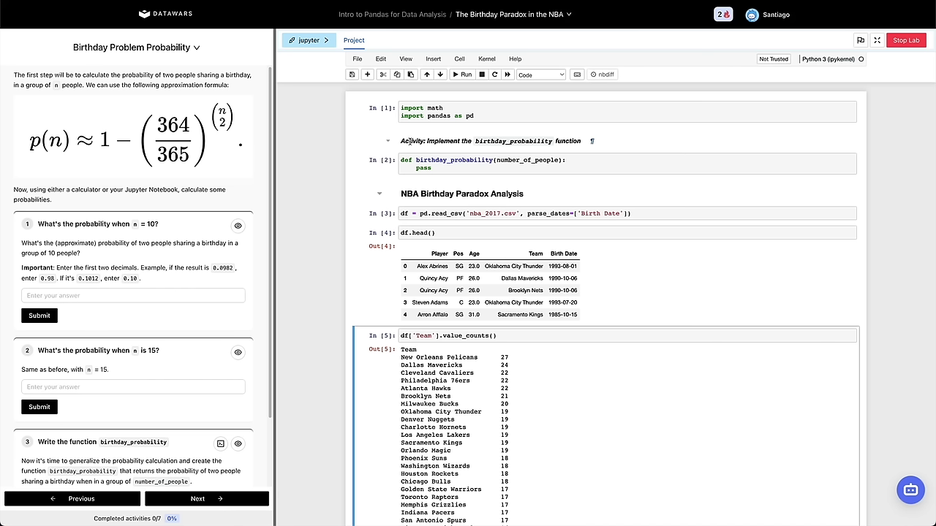
{"action": "scroll", "coordinate": [410, 142], "scroll_direction": "down", "scroll_amount": 1}
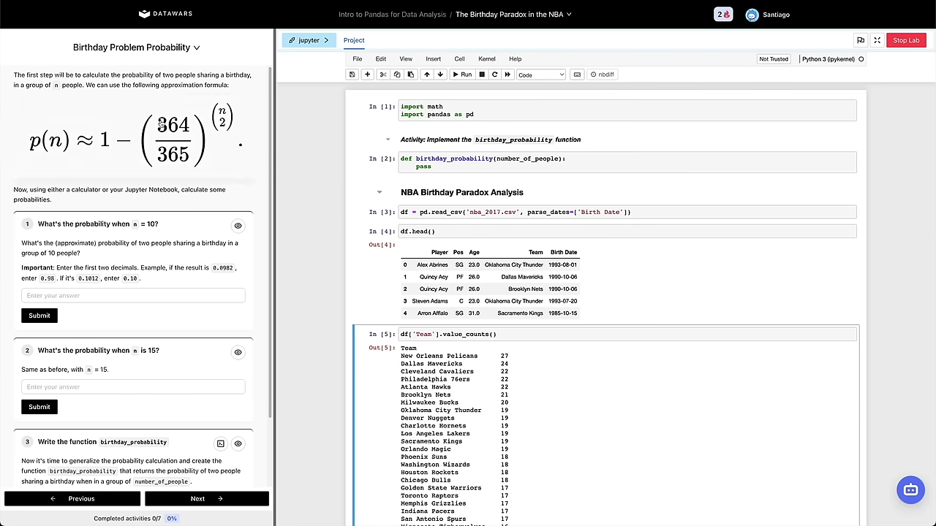
{"action": "left_click", "coordinate": [110, 170]}
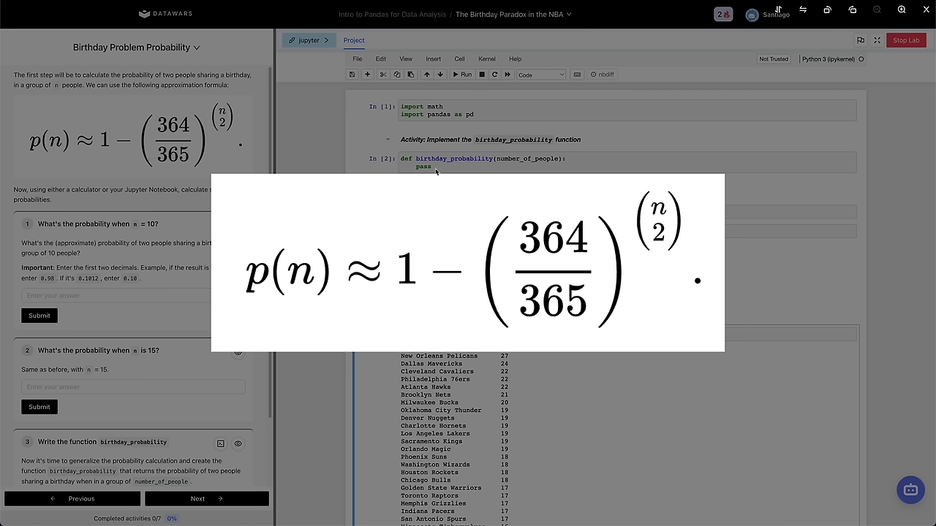
{"action": "left_click", "coordinate": [349, 112]}
Insert a cell above the imports and list the letters A, B, C, D and E on separate lines.
{"action": "left_click", "coordinate": [389, 109]}
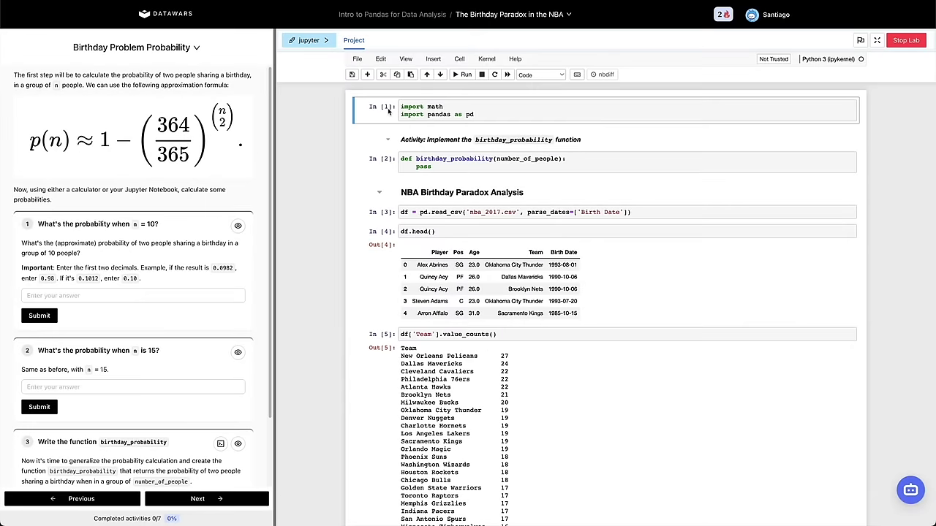
{"action": "key", "text": "a"}
{"action": "key", "text": "Return"}
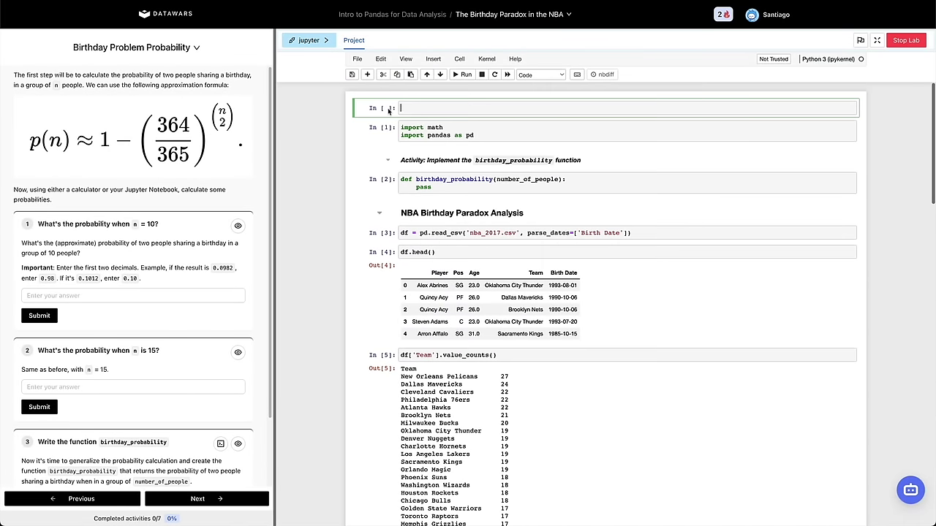
{"action": "type", "text": "A B C D E"}
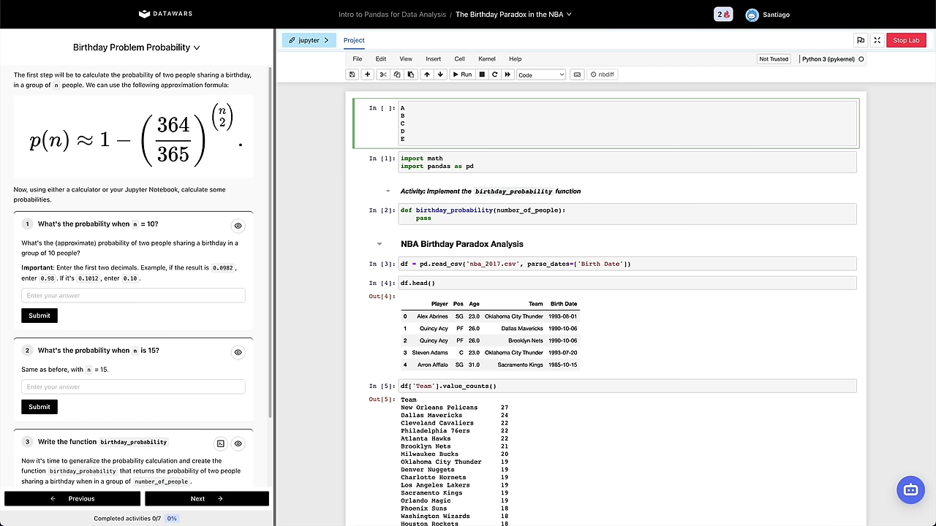
Below the letters, leave a blank line and list the pairs AB, AC, AD and AE on separate lines.
{"action": "key", "text": "Down"}
{"action": "key", "text": "Down"}
{"action": "key", "text": "Down"}
{"action": "key", "text": "Down"}
{"action": "key", "text": "Return"}
{"action": "key", "text": "Return"}
{"action": "type", "text": "AB"}
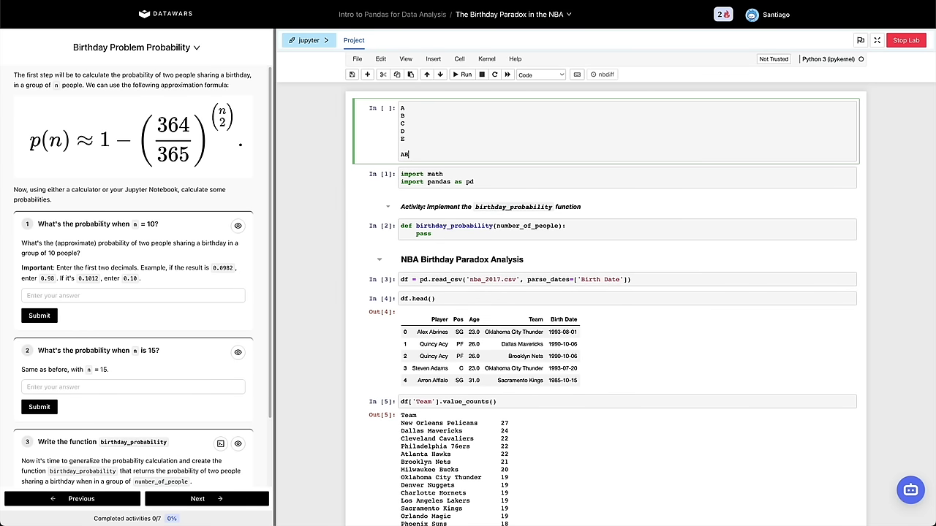
{"action": "key", "text": "Return"}
{"action": "type", "text": "AC"}
{"action": "key", "text": "Return"}
{"action": "type", "text": "AD"}
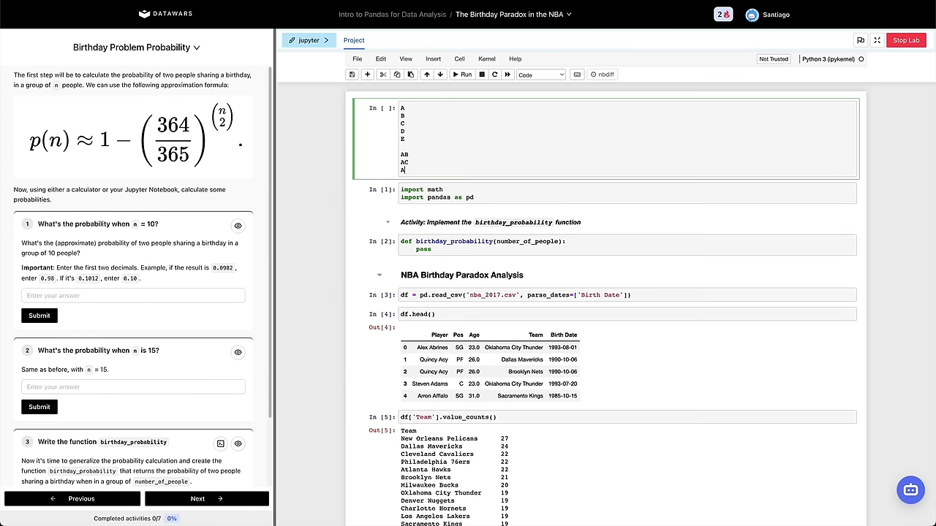
{"action": "key", "text": "Return"}
{"action": "type", "text": "AE"}
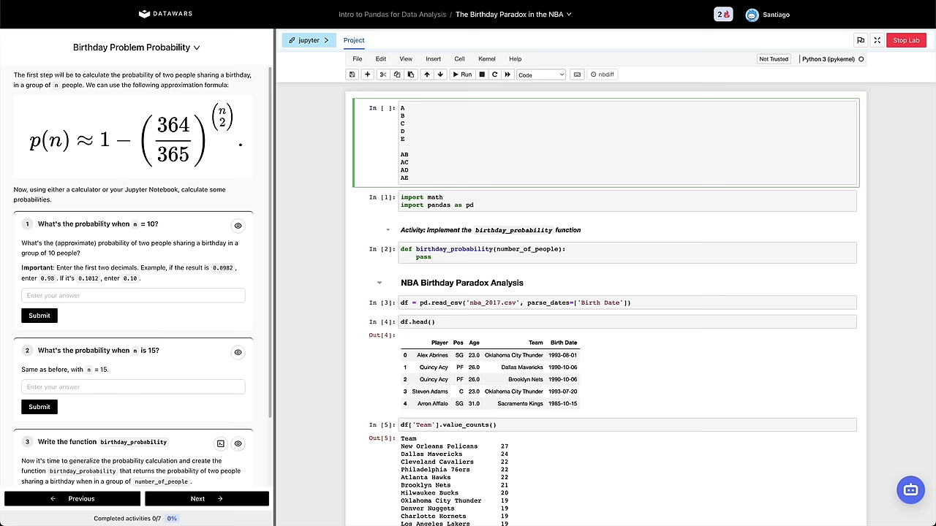
Continue the pair list with BC, BD, BE, CD, CE and DE on separate lines.
{"action": "key", "text": "Return"}
{"action": "type", "text": "BC"}
{"action": "key", "text": "Return"}
{"action": "type", "text": "B"}
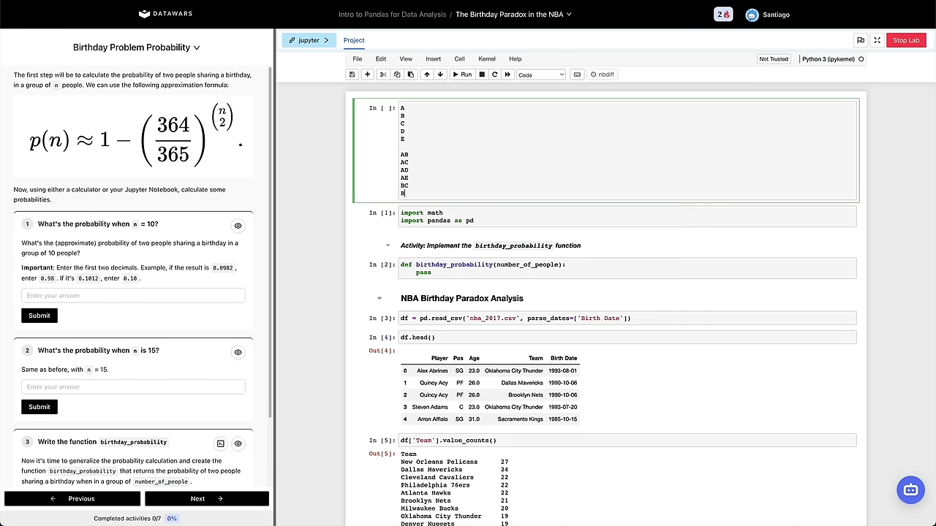
{"action": "type", "text": "D"}
{"action": "key", "text": "Return"}
{"action": "type", "text": "BE"}
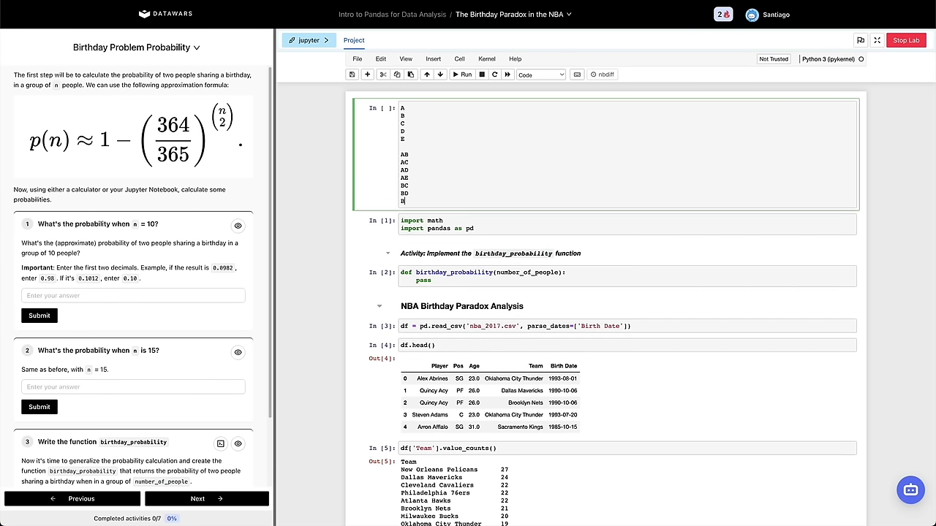
{"action": "key", "text": "Return"}
{"action": "type", "text": "CD"}
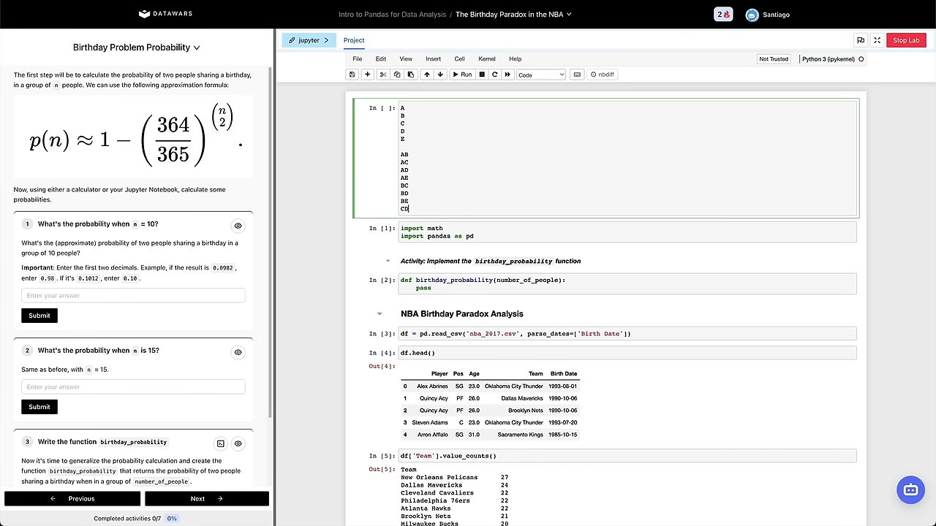
{"action": "key", "text": "Return"}
{"action": "type", "text": "CE"}
{"action": "key", "text": "Return"}
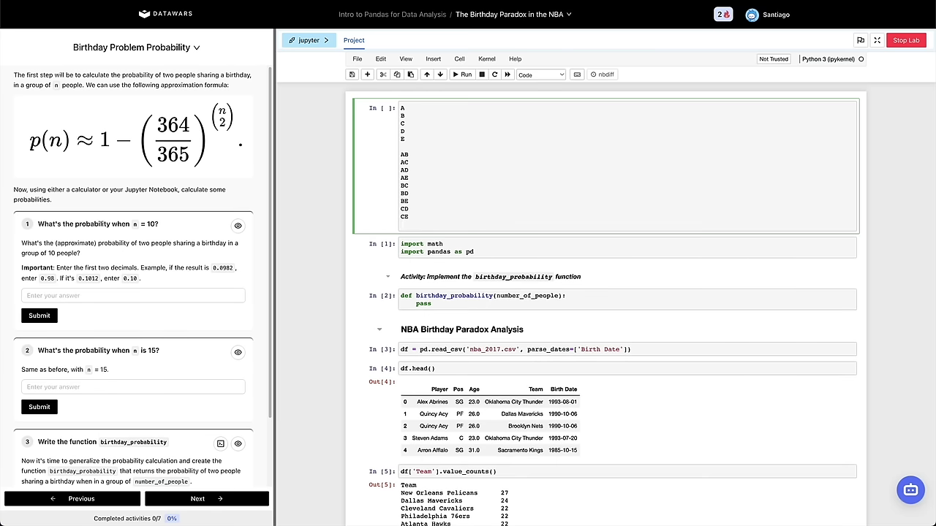
{"action": "type", "text": "DE"}
Review the five-letter pair list by highlighting the lines from AB down to DE.
{"action": "key", "text": "Home"}
{"action": "key", "text": "shift+Up"}
{"action": "key", "text": "shift+Up"}
{"action": "key", "text": "shift+Up"}
{"action": "key", "text": "shift+Up"}
{"action": "key", "text": "shift+Up"}
{"action": "key", "text": "shift+Up"}
{"action": "key", "text": "shift+Up"}
{"action": "key", "text": "shift+Up"}
{"action": "key", "text": "shift+Up"}
{"action": "left_click", "coordinate": [396, 152]}
{"action": "left_click_drag", "start_coordinate": [396, 152], "coordinate": [434, 218]}
{"action": "left_click", "coordinate": [433, 217]}
Add the letter F on a new line below E in the single-letter list.
{"action": "left_click", "coordinate": [424, 143]}
{"action": "key", "text": "Return"}
{"action": "type", "text": "F"}
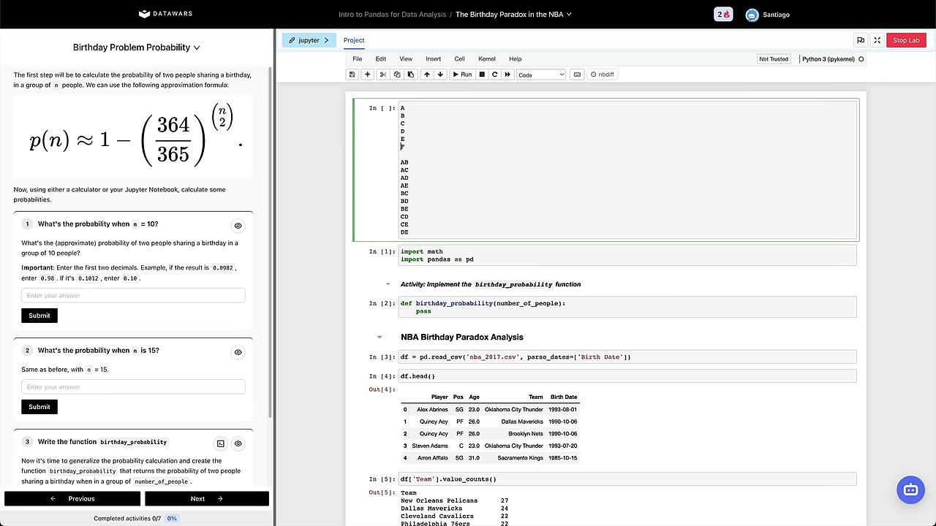
Extend the pair list with AF, CF, DF and EF, each placed after the pairs sharing its first letter.
{"action": "left_click", "coordinate": [415, 194]}
{"action": "key", "text": "Return"}
{"action": "type", "text": "AF"}
{"action": "key", "text": "Return"}
{"action": "type", "text": "B"}
{"action": "key", "text": "Return"}
{"action": "key", "text": "Up"}
{"action": "type", "text": "CF"}
{"action": "key", "text": "Down"}
{"action": "key", "text": "Return"}
{"action": "type", "text": "DF"}
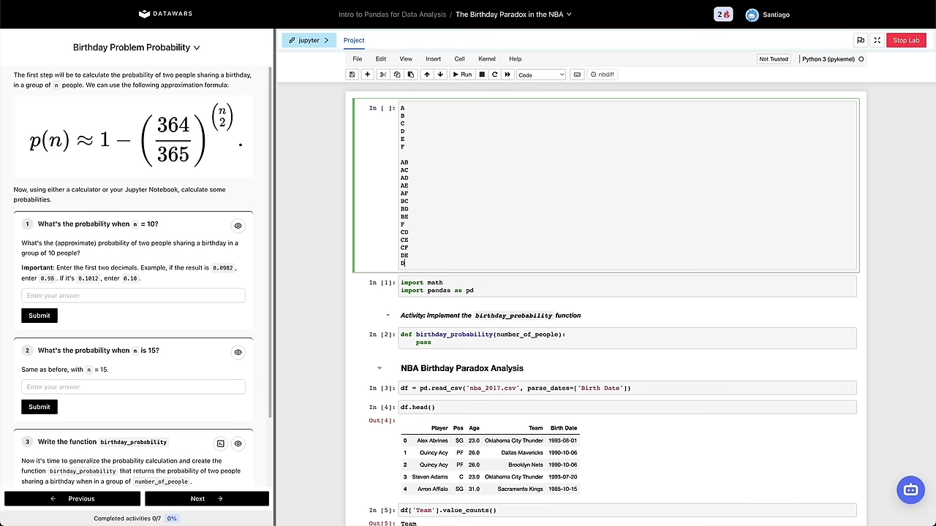
{"action": "key", "text": "Return"}
{"action": "type", "text": "EF"}
Remove the stray line holding only F between BE and CD in the pair list.
{"action": "left_click", "coordinate": [413, 230]}
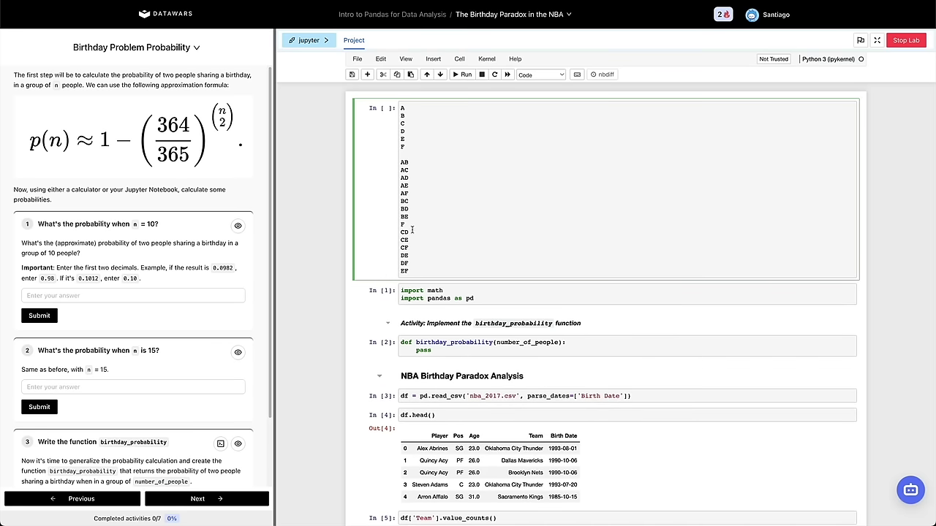
{"action": "key", "text": "Left"}
{"action": "key", "text": "Delete"}
{"action": "key", "text": "BackSpace"}
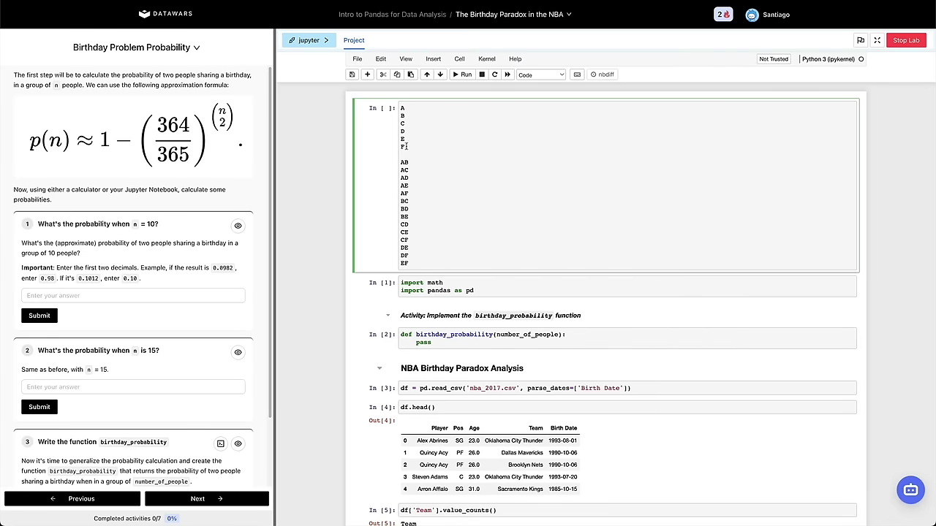
Compare the extended pair list with the single letters above it by highlighting each group.
{"action": "left_click_drag", "start_coordinate": [400, 162], "coordinate": [438, 282]}
{"action": "left_click", "coordinate": [435, 270]}
{"action": "left_click_drag", "start_coordinate": [400, 108], "coordinate": [400, 139]}
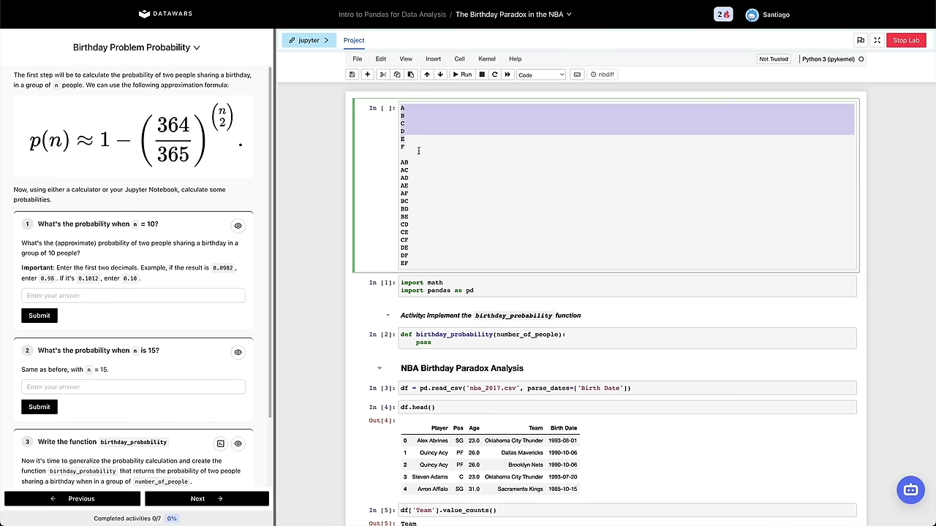
Add the letter G on the blank line below F and highlight the letters above it.
{"action": "left_click", "coordinate": [414, 155]}
{"action": "type", "text": "G"}
{"action": "key", "text": "shift+Up"}
{"action": "key", "text": "shift+Up"}
{"action": "key", "text": "shift+Up"}
{"action": "key", "text": "shift+Up"}
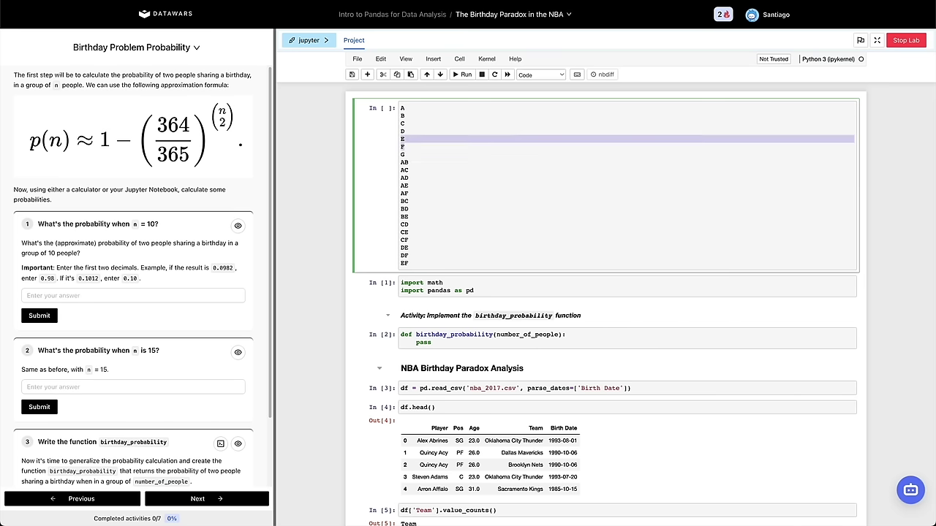
{"action": "key", "text": "shift+Up"}
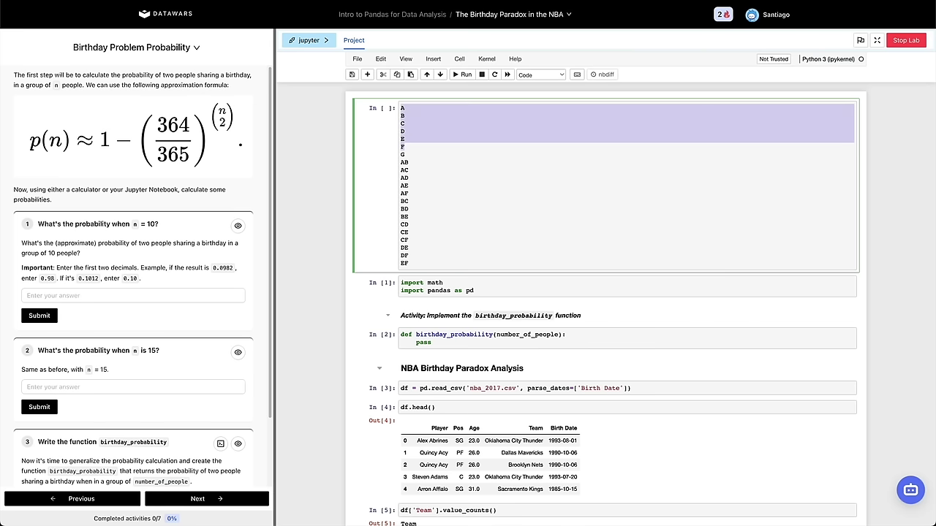
Separate the single letters from the pair list with a blank line below G.
{"action": "key", "text": "Left"}
{"action": "left_click", "coordinate": [419, 153], "text": "shift"}
{"action": "left_click", "coordinate": [419, 154]}
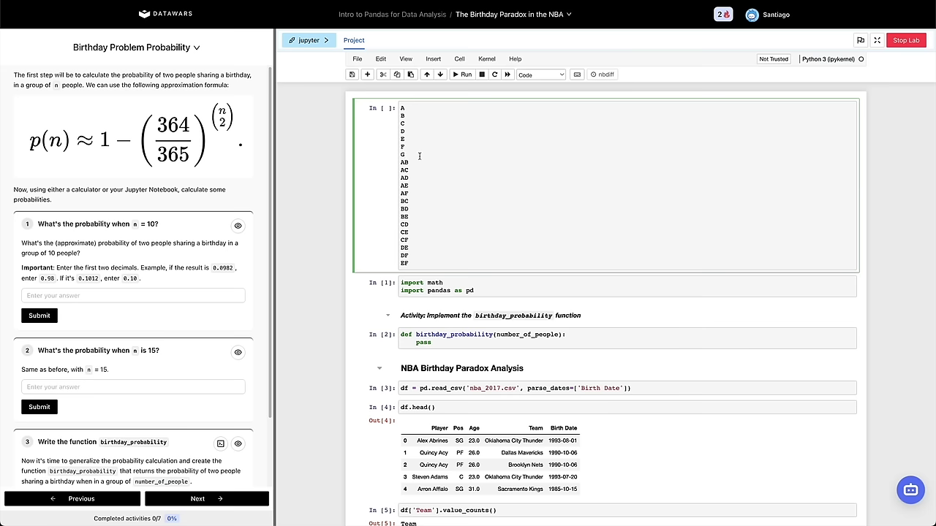
{"action": "key", "text": "Return"}
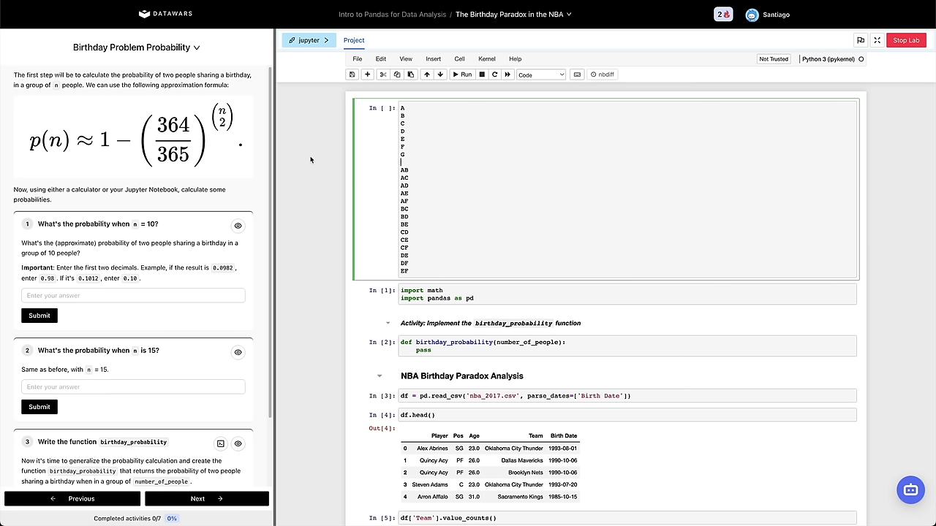
Delete the single letters F and G and the pairs DF and EF from the lists.
{"action": "left_click", "coordinate": [391, 151]}
{"action": "left_click", "coordinate": [414, 155]}
{"action": "key", "text": "BackSpace"}
{"action": "key", "text": "BackSpace"}
{"action": "key", "text": "BackSpace"}
{"action": "key", "text": "BackSpace"}
{"action": "key", "text": "BackSpace"}
{"action": "key", "text": "BackSpace"}
{"action": "key", "text": "BackSpace"}
{"action": "key", "text": "BackSpace"}
{"action": "key", "text": "BackSpace"}
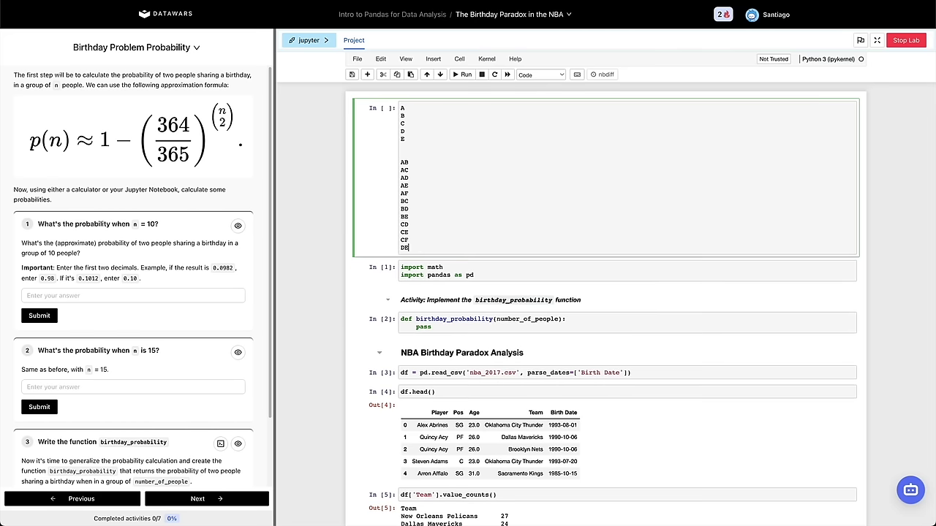
Remove the pairs CF and AF and the extra blank line below E, and leave cell editing.
{"action": "left_click", "coordinate": [421, 239]}
{"action": "key", "text": "BackSpace"}
{"action": "key", "text": "BackSpace"}
{"action": "key", "text": "BackSpace"}
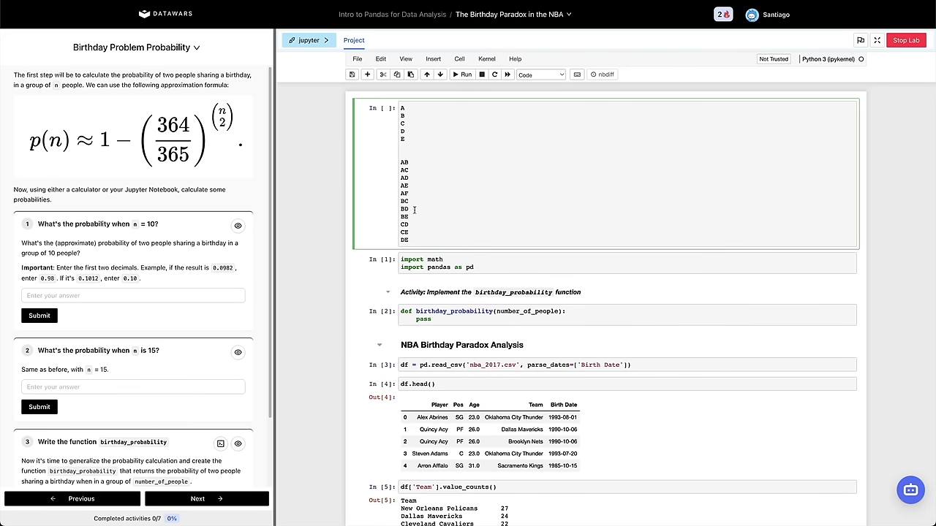
{"action": "left_click", "coordinate": [418, 192]}
{"action": "key", "text": "BackSpace"}
{"action": "key", "text": "BackSpace"}
{"action": "key", "text": "BackSpace"}
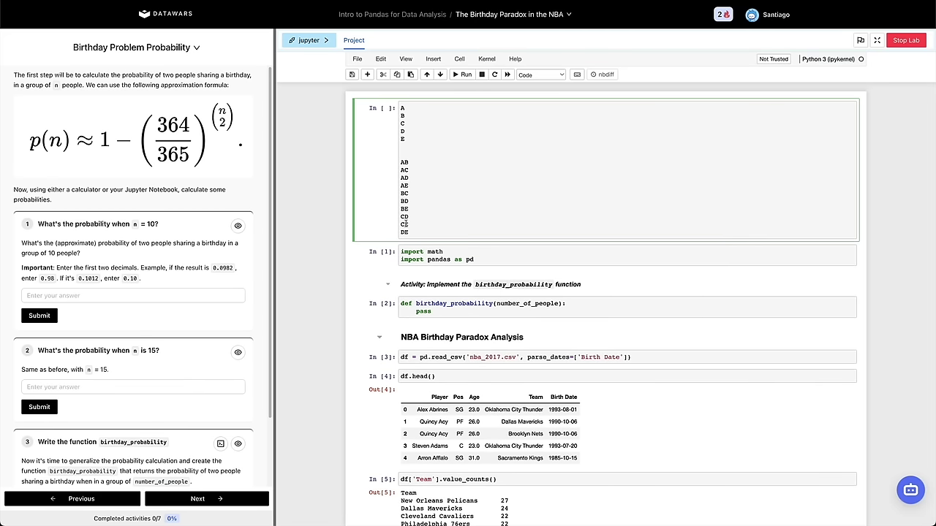
{"action": "left_click", "coordinate": [408, 148]}
{"action": "key", "text": "BackSpace"}
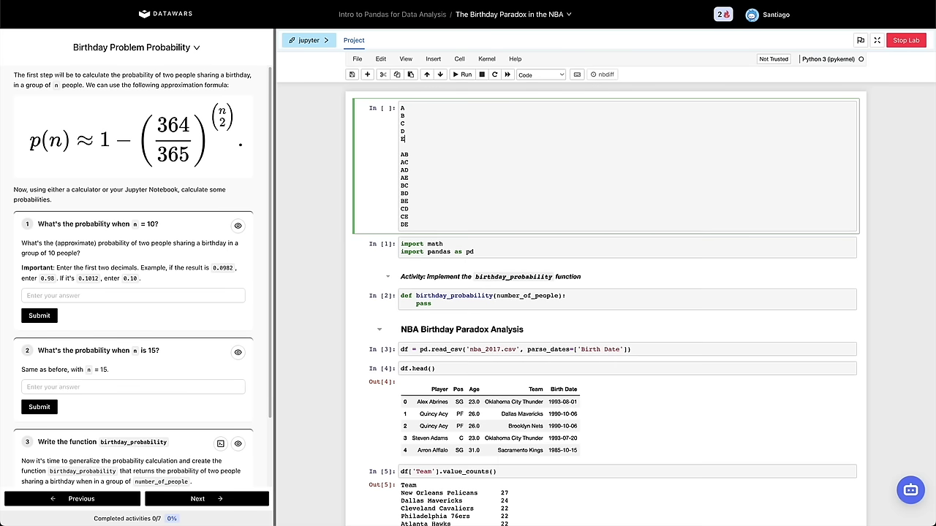
{"action": "key", "text": "Escape"}
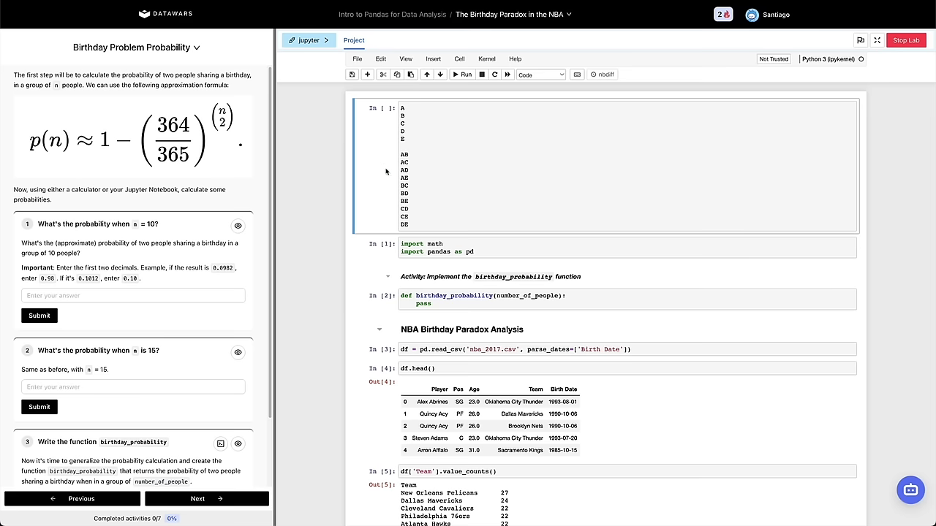
Add a cell below the lists, start defining nCr(n, k) with math.factorial(n) / as its body, and save the notebook.
{"action": "type", "text": "b"}
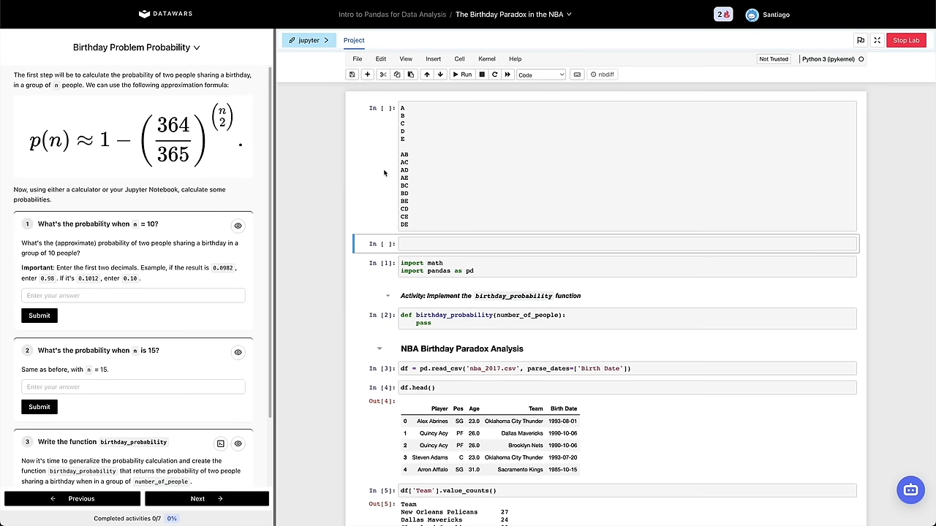
{"action": "type", "text": "def "}
{"action": "type", "text": "nCR"}
{"action": "type", "text": "("}
{"action": "type", "text": "n, k):"}
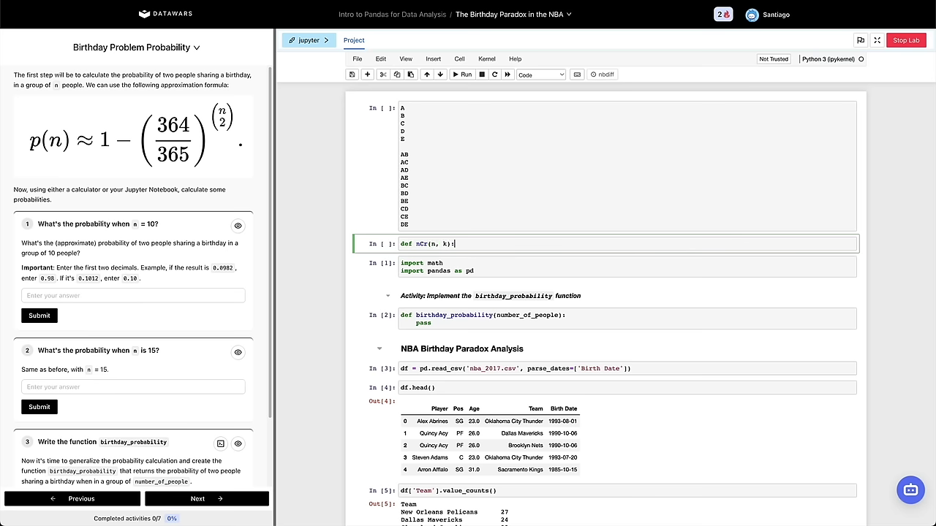
{"action": "key", "text": "Return"}
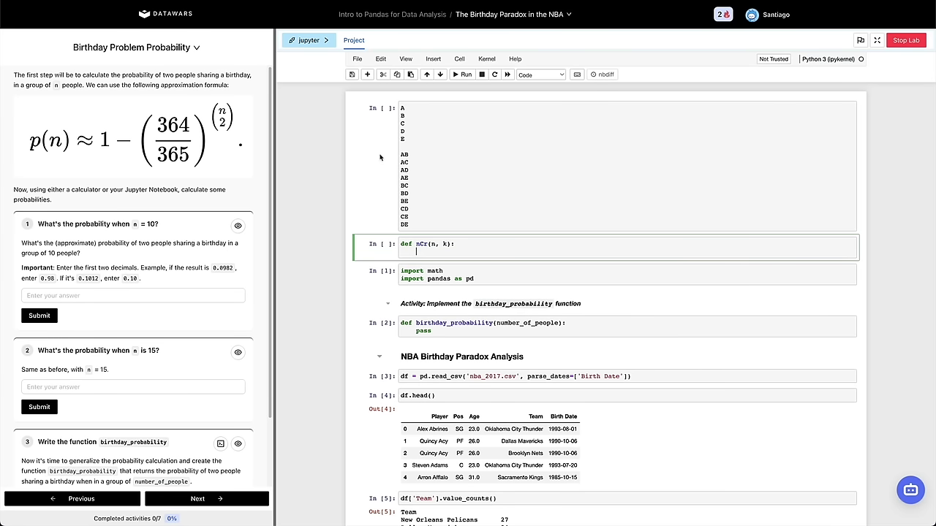
{"action": "type", "text": "math"}
{"action": "type", "text": ".factorial(n)"}
{"action": "key", "text": "ctrl+s"}
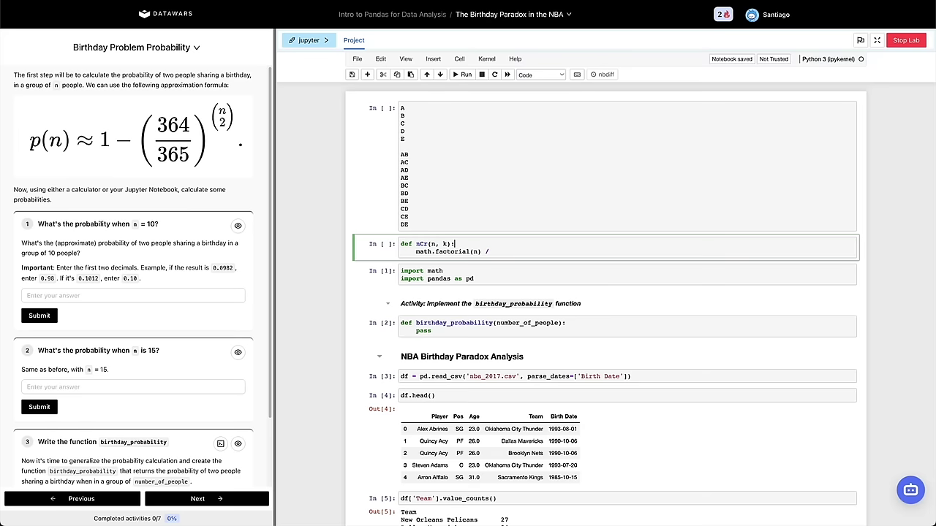
Add the line f = math.factorial inside nCr and use f instead of math.factorial in the line below.
{"action": "left_click", "coordinate": [455, 244]}
{"action": "key", "text": "Return"}
{"action": "type", "text": "f = math.factorial"}
{"action": "key", "text": "shift+Left"}
{"action": "key", "text": "shift+Left"}
{"action": "key", "text": "shift+Left"}
{"action": "key", "text": "shift+Left"}
{"action": "key", "text": "shift+Left"}
{"action": "key", "text": "shift+Left"}
{"action": "key", "text": "shift+Left"}
{"action": "key", "text": "shift+Left"}
{"action": "key", "text": "shift+Left"}
{"action": "key", "text": "shift+Left"}
{"action": "key", "text": "shift+Left"}
{"action": "key", "text": "shift+Left"}
{"action": "key", "text": "shift+Left"}
{"action": "key", "text": "shift+Left"}
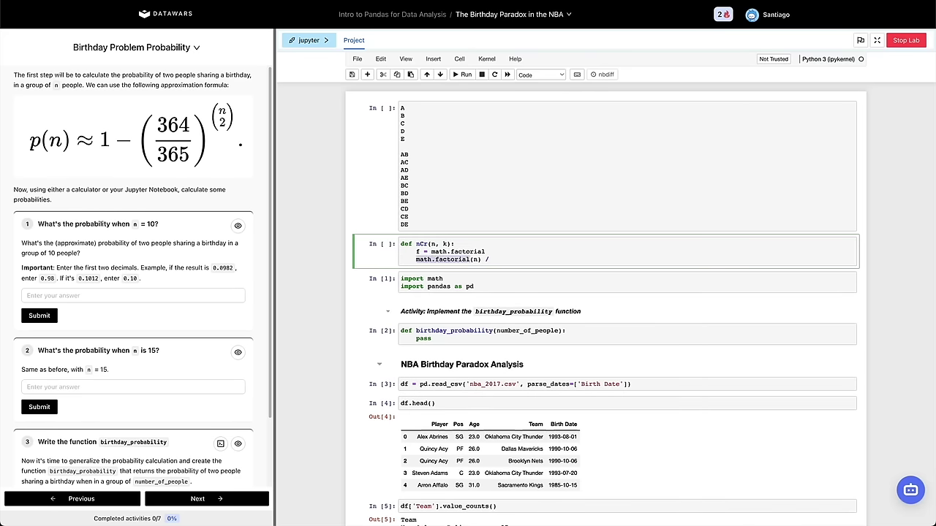
{"action": "type", "text": "f"}
Complete the nCr function with return f(n) / (f(k) * f(n - k)) and run the cell.
{"action": "left_click", "coordinate": [443, 260]}
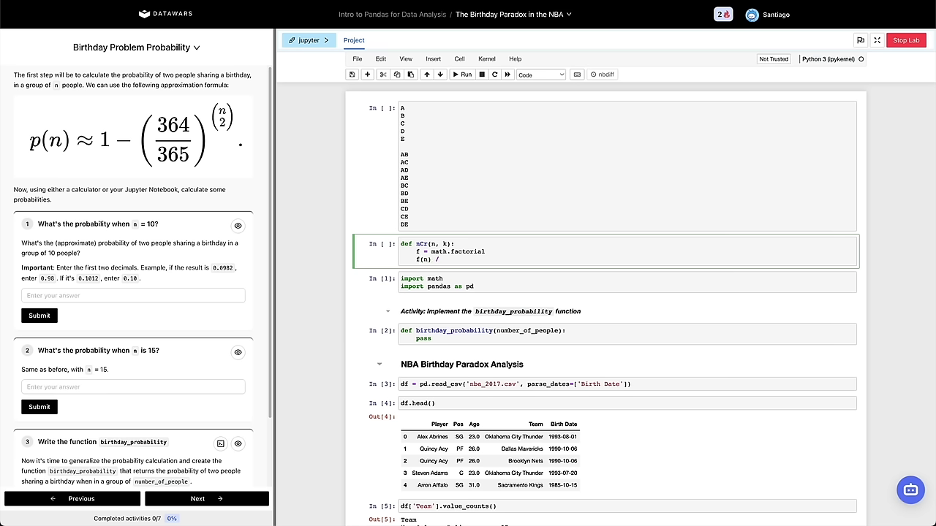
{"action": "type", "text": "(f(k) * f(n - k"}
{"action": "left_click", "coordinate": [400, 259]}
{"action": "type", "text": "return"}
{"action": "key", "text": "shift+Return"}
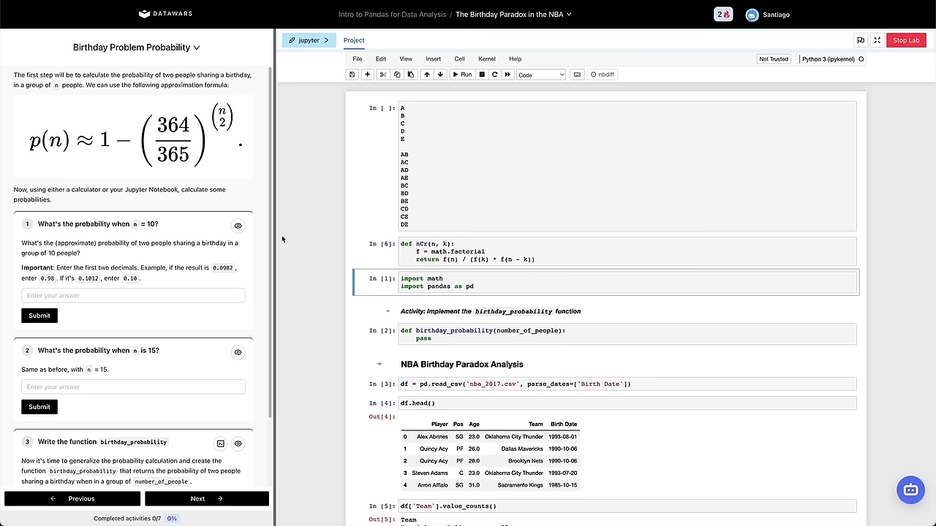
Add a cell below the nCr definition and run nCr(5, 2) in it.
{"action": "left_click", "coordinate": [414, 139]}
{"action": "left_click", "coordinate": [382, 261]}
{"action": "key", "text": "b"}
{"action": "key", "text": "Return"}
{"action": "type", "text": "nCr("}
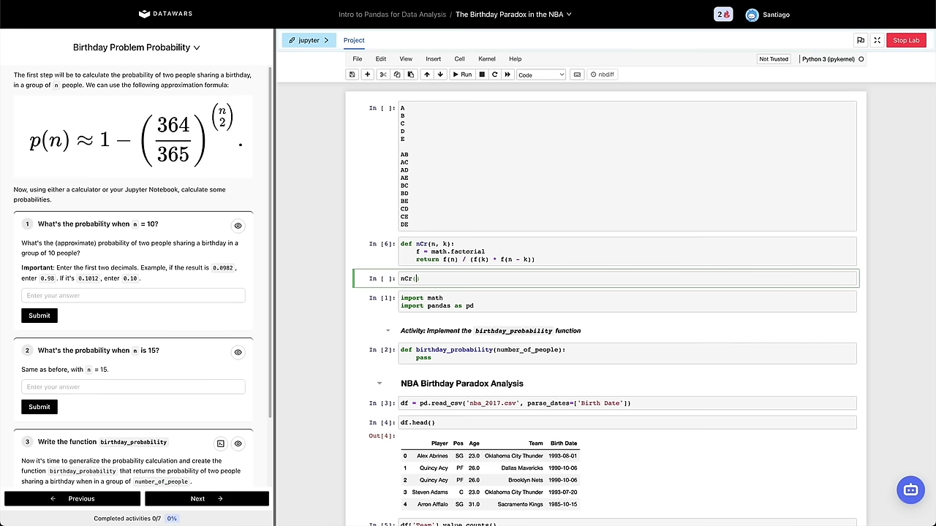
{"action": "type", "text": "5, 2"}
{"action": "key", "text": "shift+Return"}
Add the letter F below E, keeping the blank line, and highlight the letters above it.
{"action": "left_click", "coordinate": [427, 146]}
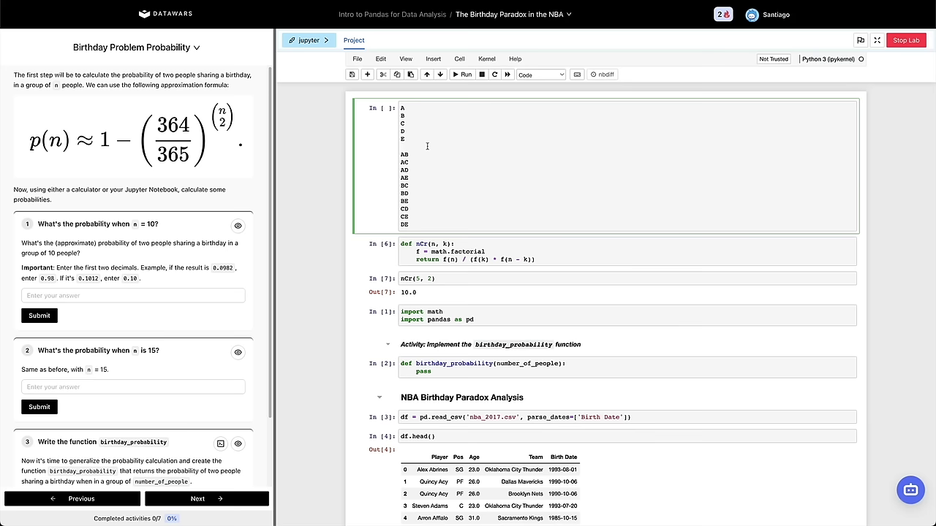
{"action": "type", "text": "F"}
{"action": "key", "text": "Return"}
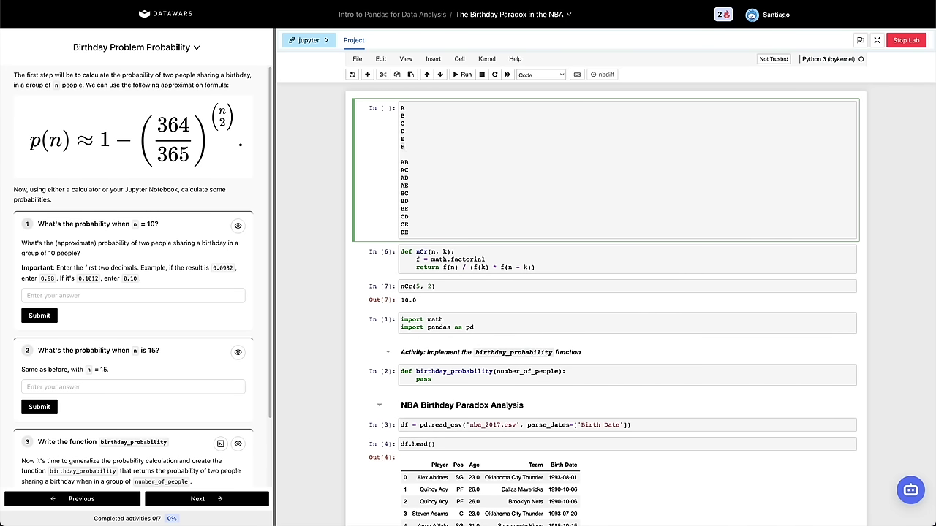
{"action": "key", "text": "super+shift+Up"}
Duplicate the nCr(5, 2) cell, change the copy to nCr(6, 2) and run it.
{"action": "left_click", "coordinate": [438, 295]}
{"action": "key", "text": "c"}
{"action": "key", "text": "v"}
{"action": "left_click", "coordinate": [415, 320]}
{"action": "key", "text": "BackSpace"}
{"action": "type", "text": "6, 2)"}
{"action": "key", "text": "ctrl+Return"}
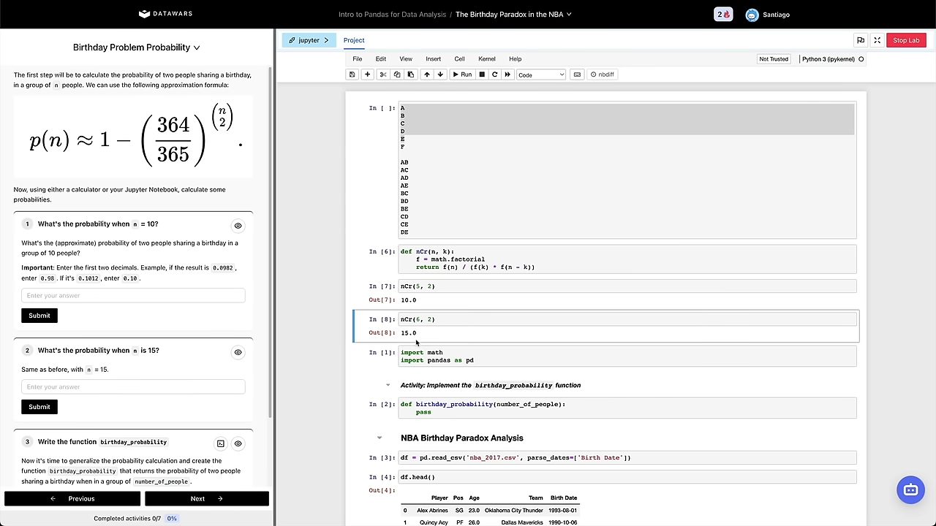
Add the letter G below F and highlight the letters A to F above it.
{"action": "left_click", "coordinate": [421, 153]}
{"action": "type", "text": "G"}
{"action": "key", "text": "Return"}
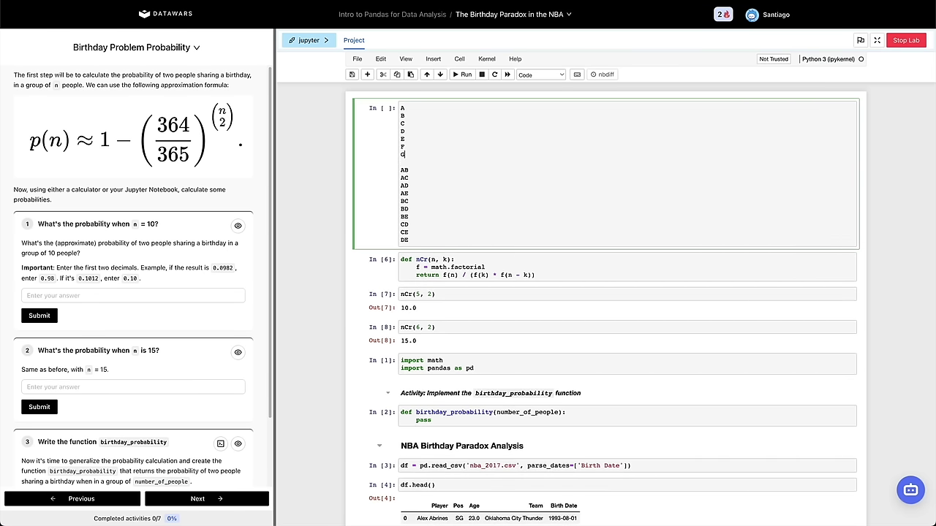
{"action": "key", "text": "shift+Up"}
{"action": "key", "text": "shift+Up"}
{"action": "key", "text": "shift+Up"}
{"action": "key", "text": "shift+Up"}
{"action": "key", "text": "shift+Up"}
{"action": "key", "text": "shift+Up"}
Duplicate the nCr(6, 2) cell, change the copy to nCr(7, 2) and run it.
{"action": "left_click", "coordinate": [415, 327]}
{"action": "key", "text": "Escape"}
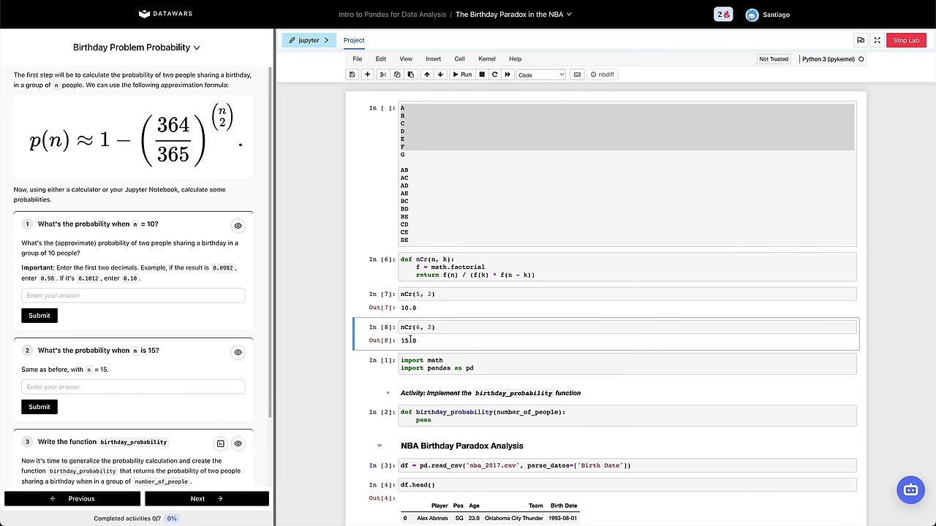
{"action": "key", "text": "c"}
{"action": "key", "text": "v"}
{"action": "left_click", "coordinate": [420, 360]}
{"action": "key", "text": "BackSpace"}
{"action": "type", "text": "8"}
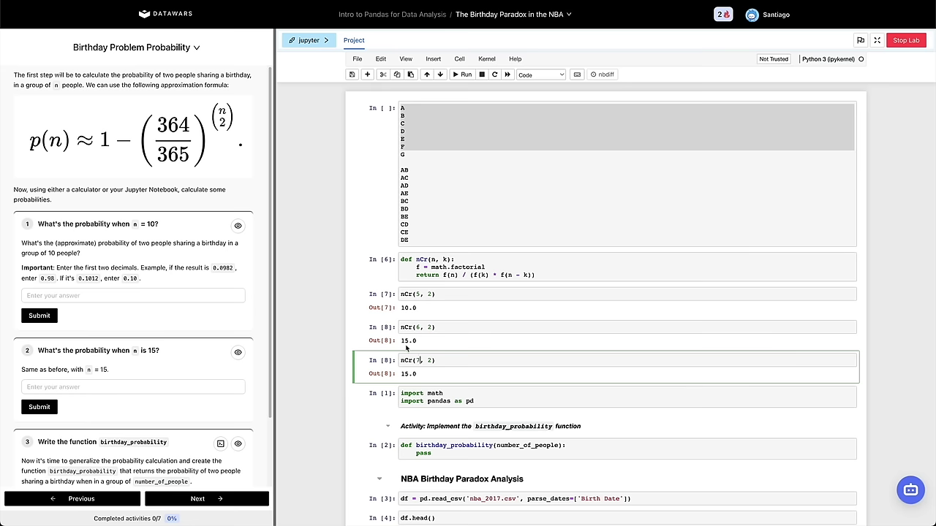
{"action": "key", "text": "shift+Return"}
{"action": "left_click", "coordinate": [411, 373]}
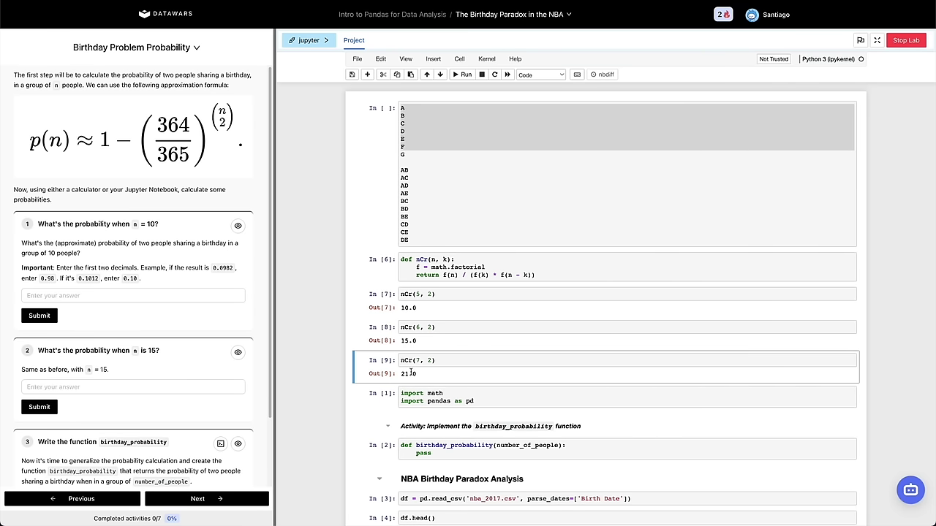
{"action": "left_click", "coordinate": [392, 243]}
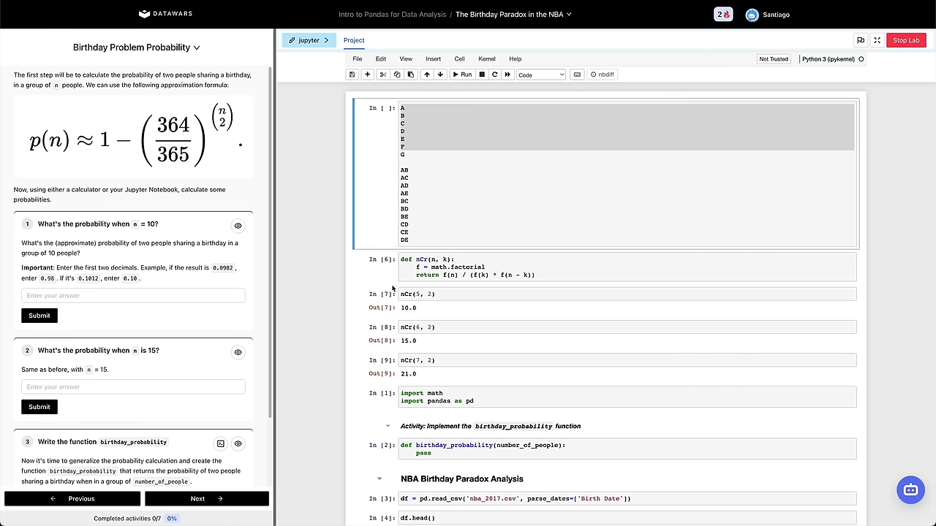
Switch to Wikipedia's Birthday problem article and look up the n = 10 row in the probability table.
{"action": "mouse_move", "coordinate": [125, 161]}
{"action": "scroll", "coordinate": [389, 359], "scroll_direction": "down", "scroll_amount": 1}
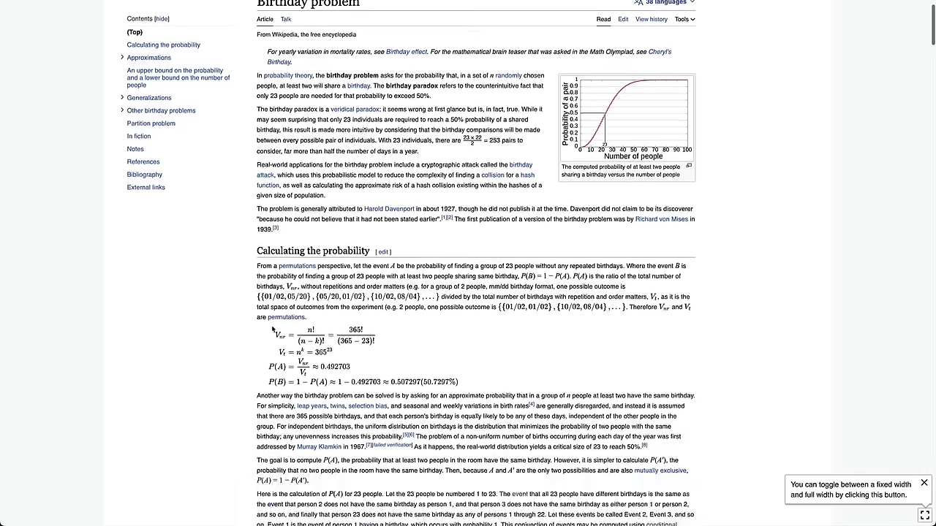
{"action": "scroll", "coordinate": [273, 330], "scroll_direction": "down", "scroll_amount": 15}
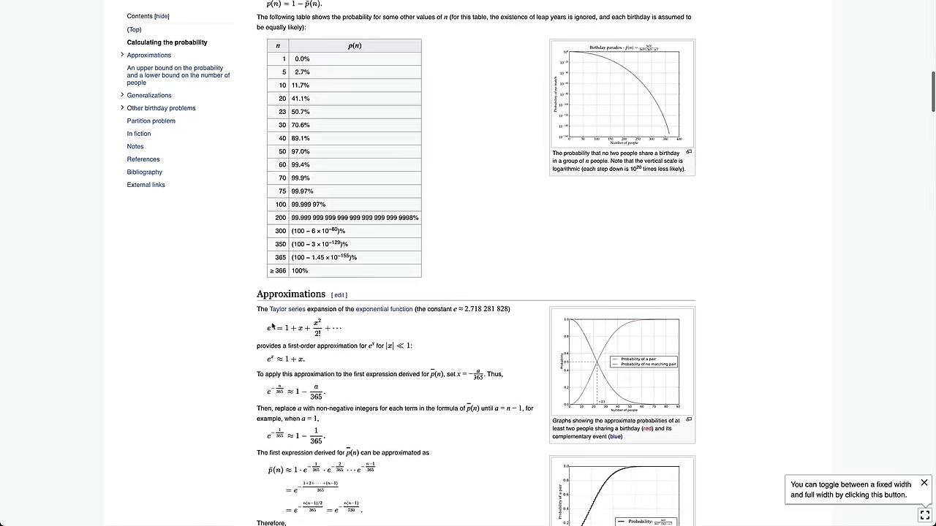
{"action": "scroll", "coordinate": [289, 119], "scroll_direction": "up", "scroll_amount": 1}
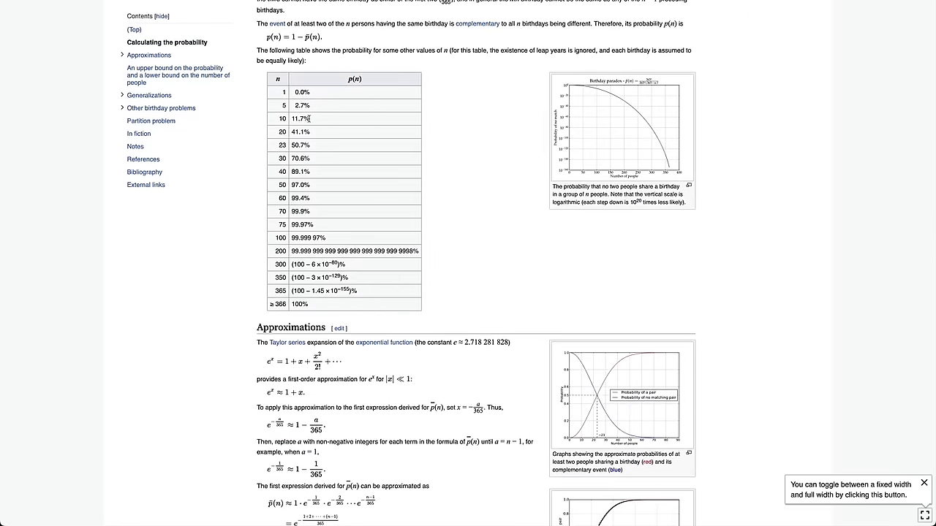
{"action": "left_click_drag", "start_coordinate": [274, 119], "coordinate": [319, 120]}
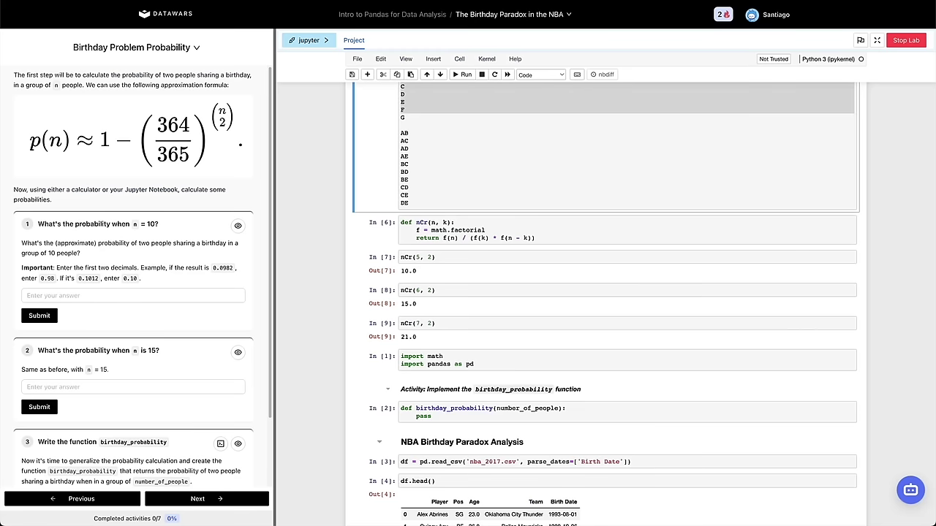
Back in the DataWars notebook, insert two cells above the birthday_probability function and start the expression 1 - (364 / 365) ** nCr() in the first.
{"action": "scroll", "coordinate": [358, 356], "scroll_direction": "down", "scroll_amount": 2}
{"action": "left_click", "coordinate": [383, 272]}
{"action": "left_click", "coordinate": [395, 327]}
{"action": "key", "text": "a"}
{"action": "key", "text": "a"}
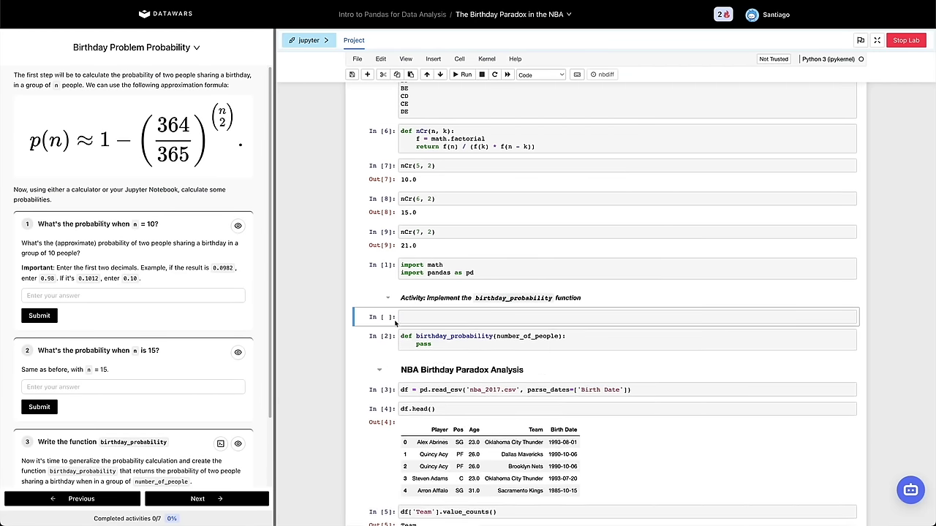
{"action": "key", "text": "Return"}
{"action": "type", "text": "1 - ("}
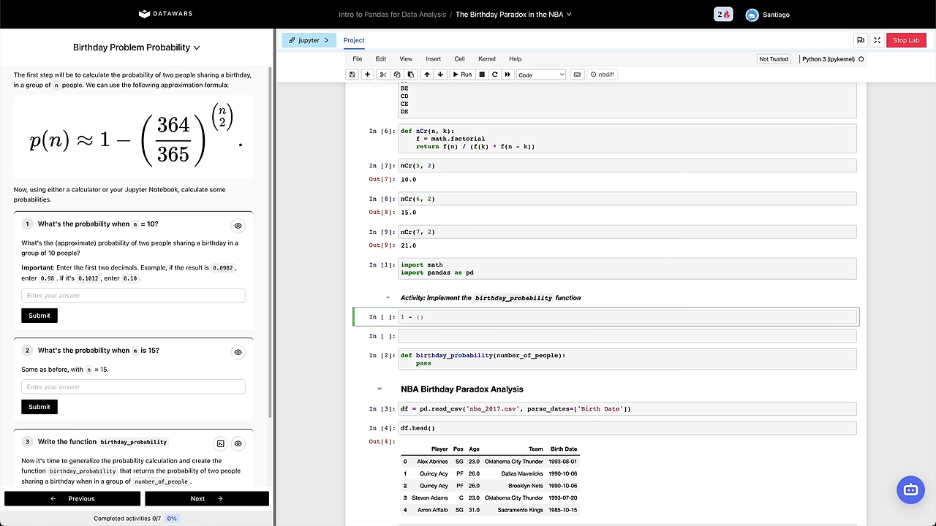
{"action": "type", "text": "364 / 365) ** nCr("}
Enlarge the probability formula image to check its exponent, and close the enlarged view.
{"action": "left_click", "coordinate": [151, 225]}
{"action": "left_click", "coordinate": [223, 126]}
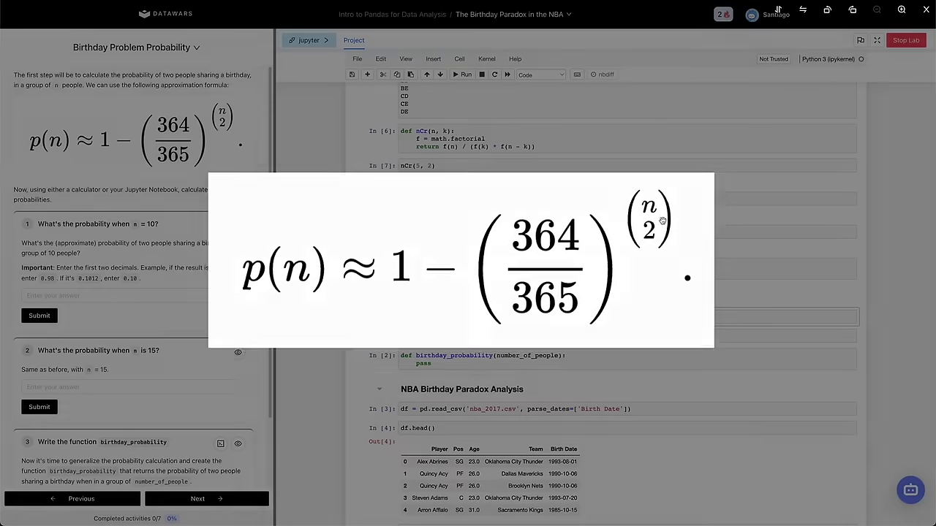
{"action": "left_click", "coordinate": [662, 221]}
Complete the expression as 1 - ((364 / 365) ** nCr(10, 2)) and run the cell.
{"action": "left_click", "coordinate": [490, 317]}
{"action": "type", "text": "10, 2"}
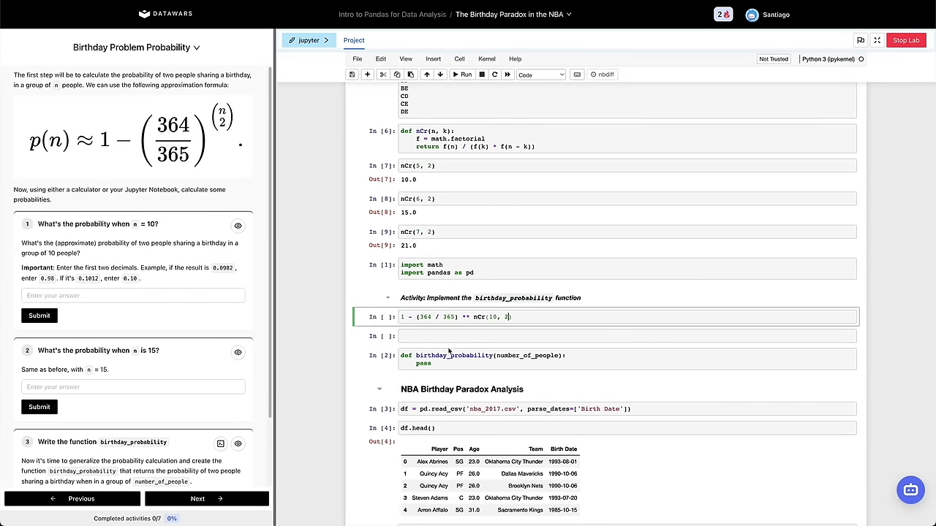
{"action": "key", "text": "shift+End"}
{"action": "type", "text": "("}
{"action": "key", "text": "shift+Return"}
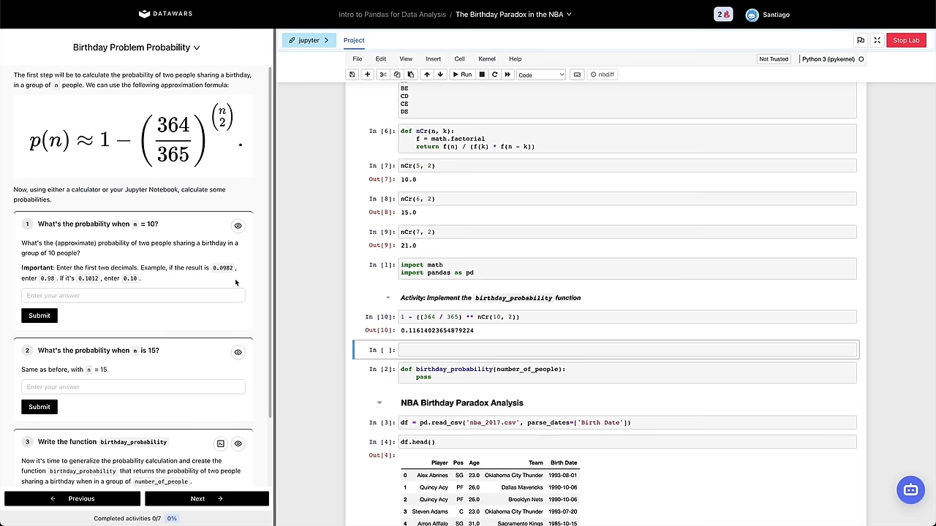
Submit 0.11 as the answer to the question on the probability for n = 10.
{"action": "left_click", "coordinate": [88, 293]}
{"action": "type", "text": "0.11"}
{"action": "key", "text": "Return"}
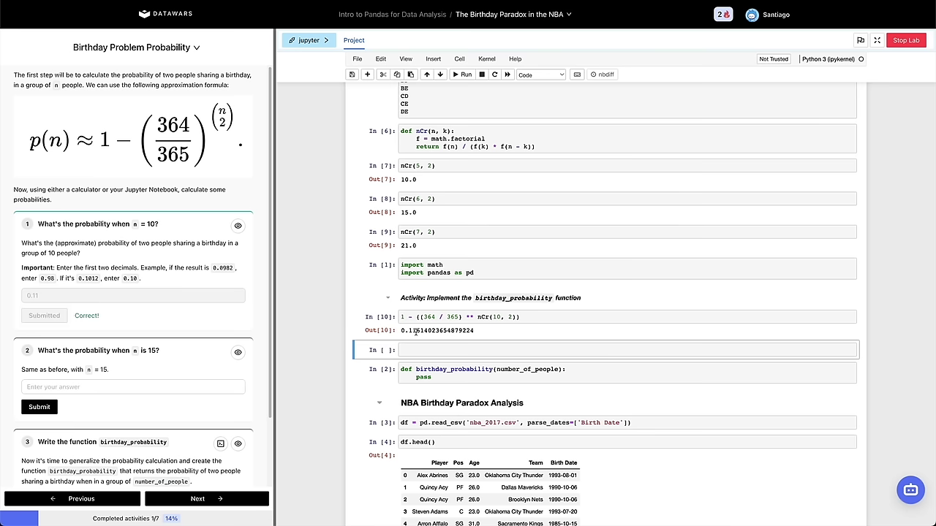
Read the n = 15 question and the birthday_probability activity, and examine the function's name and its number_of_people parameter.
{"action": "left_click", "coordinate": [90, 387]}
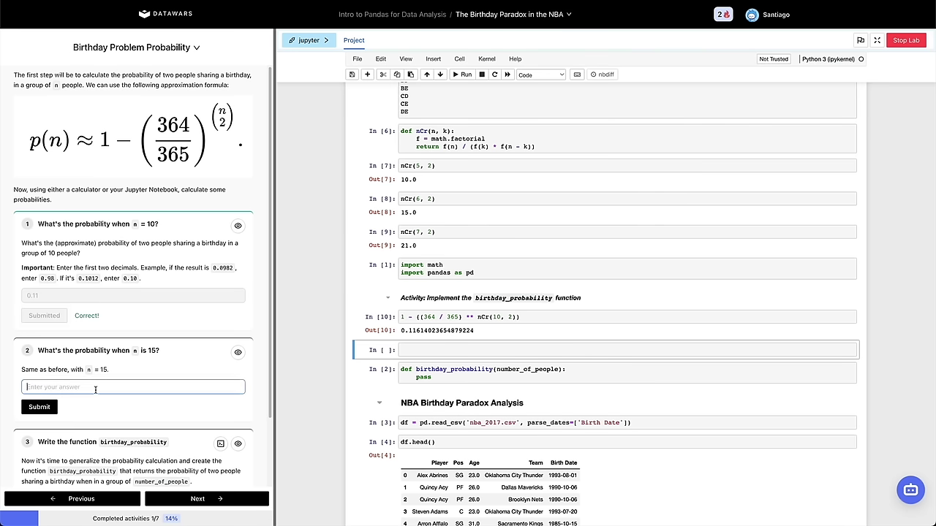
{"action": "scroll", "coordinate": [147, 365], "scroll_direction": "down", "scroll_amount": 1}
{"action": "scroll", "coordinate": [110, 358], "scroll_direction": "down", "scroll_amount": 1}
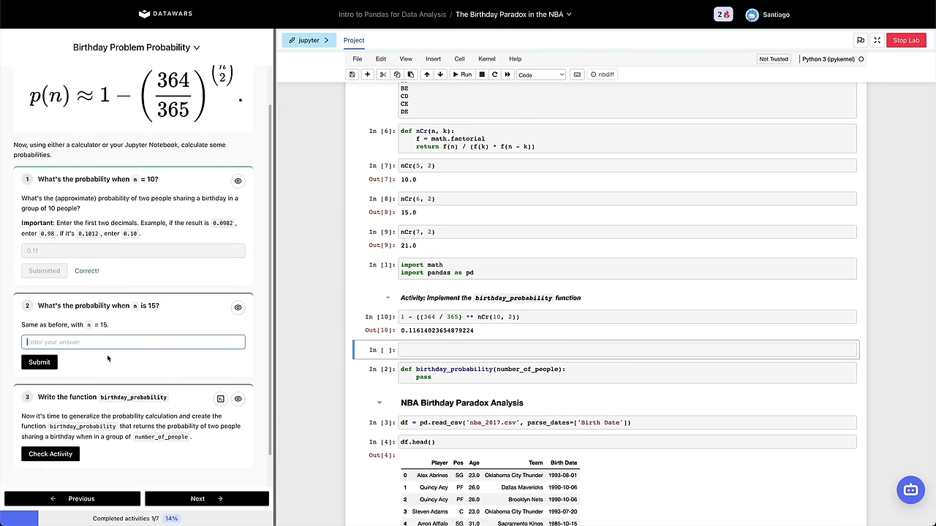
{"action": "scroll", "coordinate": [108, 359], "scroll_direction": "down", "scroll_amount": 2}
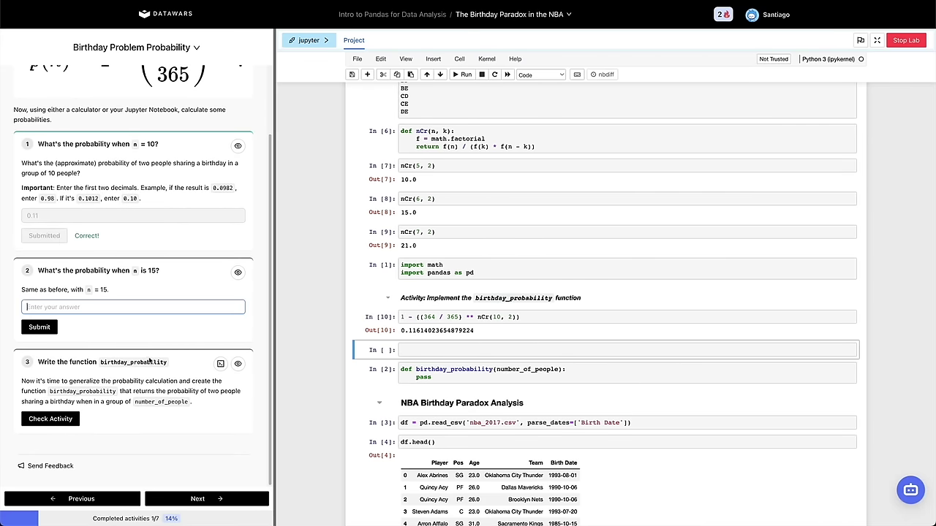
{"action": "left_click", "coordinate": [429, 371]}
{"action": "double_click", "coordinate": [429, 371]}
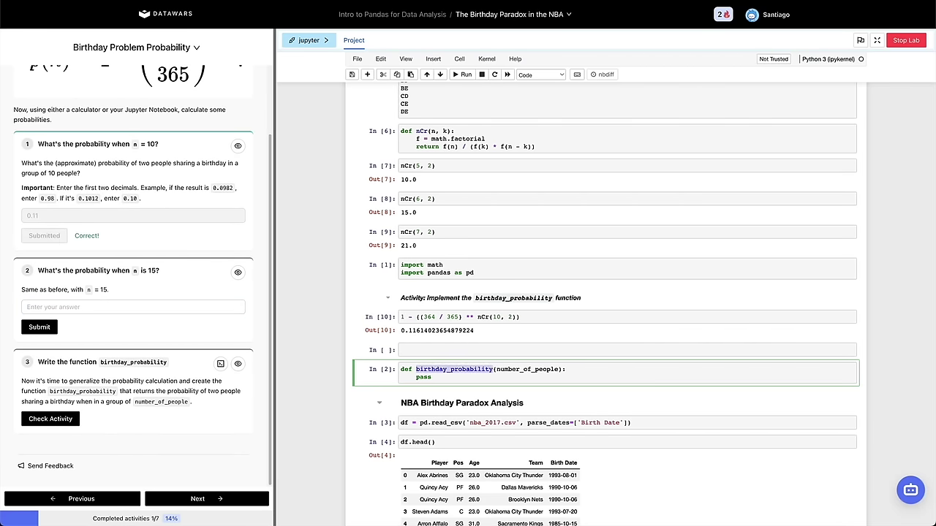
{"action": "double_click", "coordinate": [527, 369]}
Replace pass in birthday_probability with return 1 - ((364 / 365) ** nCr(10, 2)), reusing the expression from the cell above.
{"action": "left_click", "coordinate": [426, 318]}
{"action": "key", "text": "ctrl+a"}
{"action": "left_click", "coordinate": [432, 378]}
{"action": "key", "text": "BackSpace"}
{"action": "key", "text": "BackSpace"}
{"action": "key", "text": "BackSpace"}
{"action": "key", "text": "BackSpace"}
{"action": "type", "text": "return"}
{"action": "key", "text": "ctrl+v"}
Add a blank line under the function header, replace 10 with number_of_people in the nCr call, and run the cell.
{"action": "left_click", "coordinate": [561, 370]}
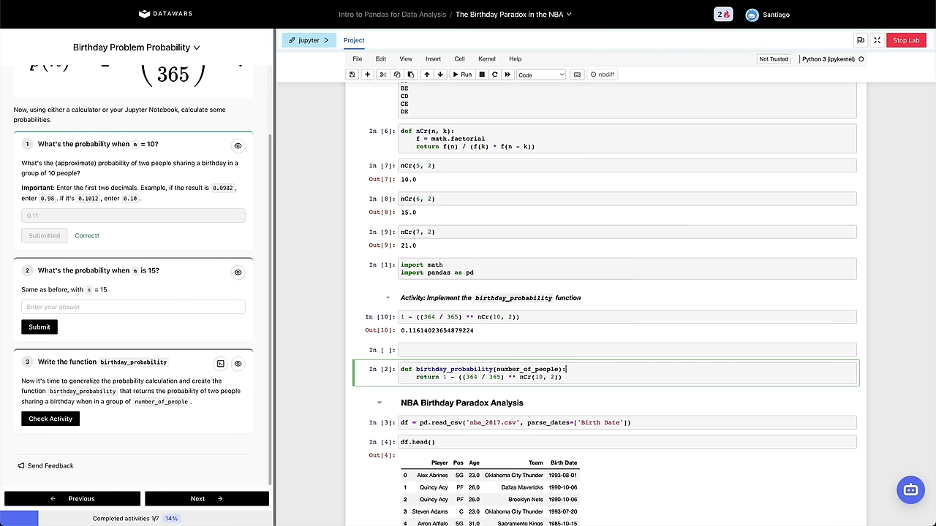
{"action": "key", "text": "Return"}
{"action": "double_click", "coordinate": [544, 370]}
{"action": "key", "text": "ctrl+c"}
{"action": "double_click", "coordinate": [539, 385]}
{"action": "key", "text": "ctrl+v"}
{"action": "key", "text": "shift+Return"}
Insert a cell below the function and run birthday_probability(15) in it.
{"action": "key", "text": "a"}
{"action": "left_click", "coordinate": [421, 399]}
{"action": "type", "text": "bir"}
{"action": "key", "text": "Tab"}
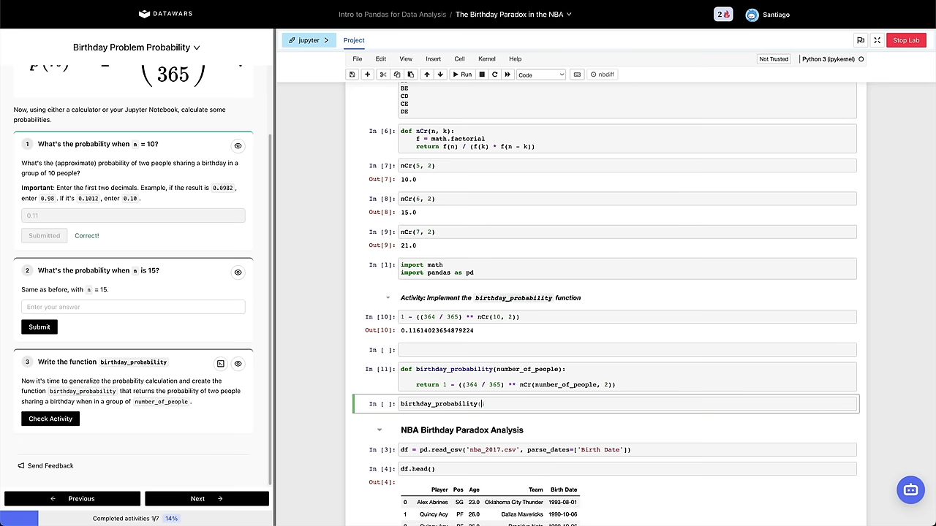
{"action": "type", "text": "(15)"}
{"action": "key", "text": "shift+Return"}
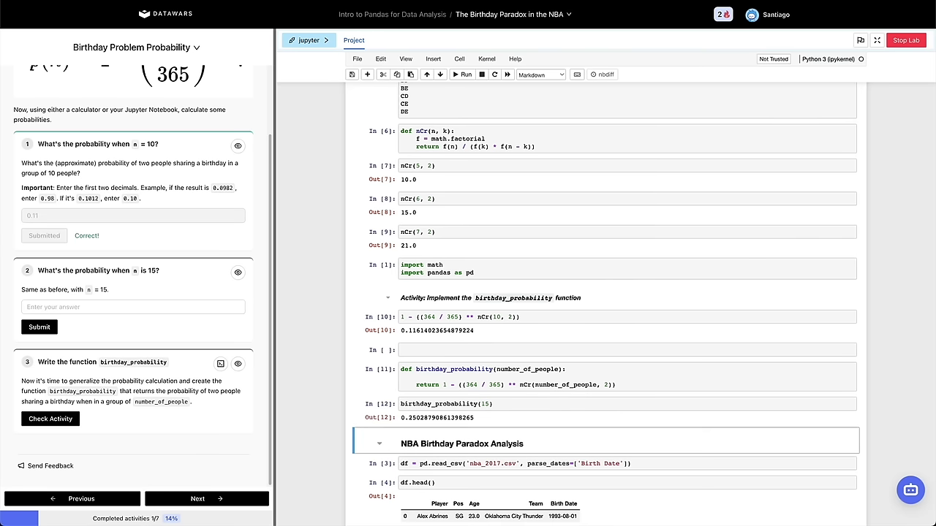
Submit .25 as the answer to the question on the probability for n = 15.
{"action": "left_click_drag", "start_coordinate": [418, 418], "coordinate": [390, 422]}
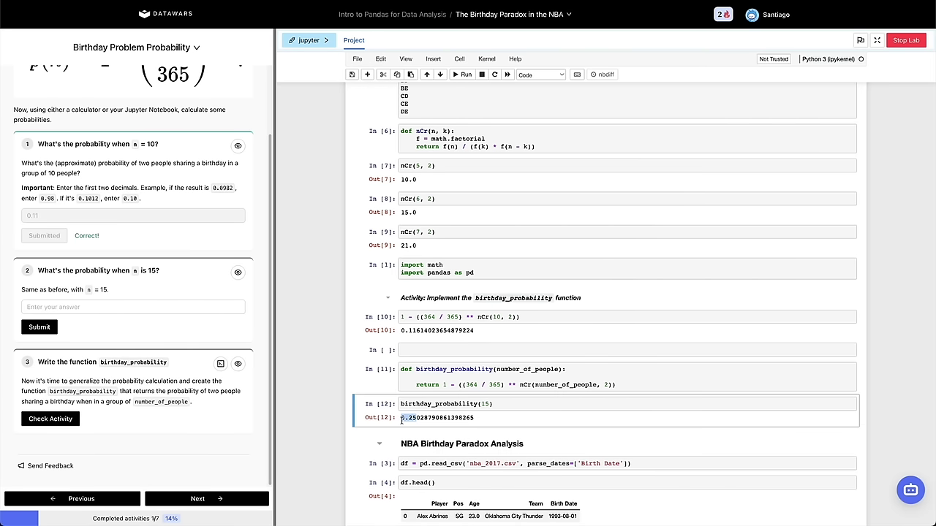
{"action": "left_click", "coordinate": [128, 307]}
{"action": "type", "text": ".25"}
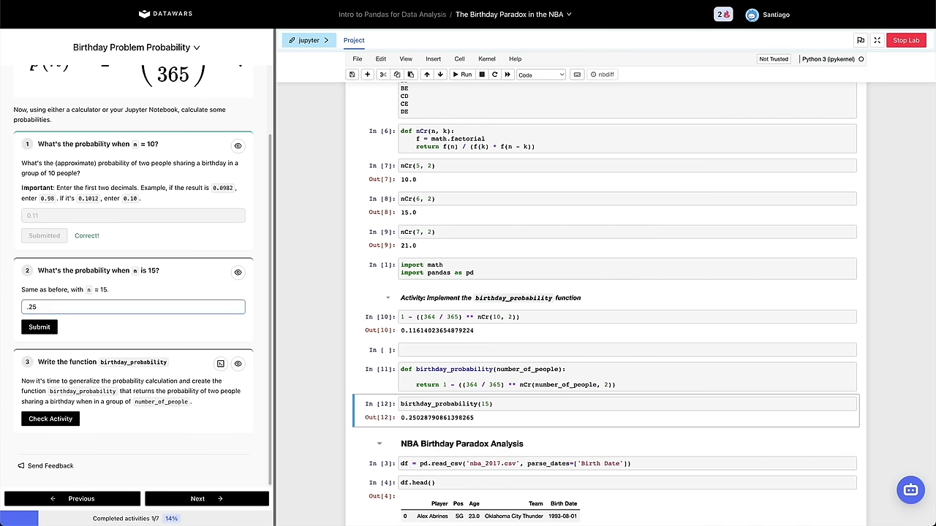
{"action": "type", "text": ".25"}
{"action": "left_click", "coordinate": [40, 328]}
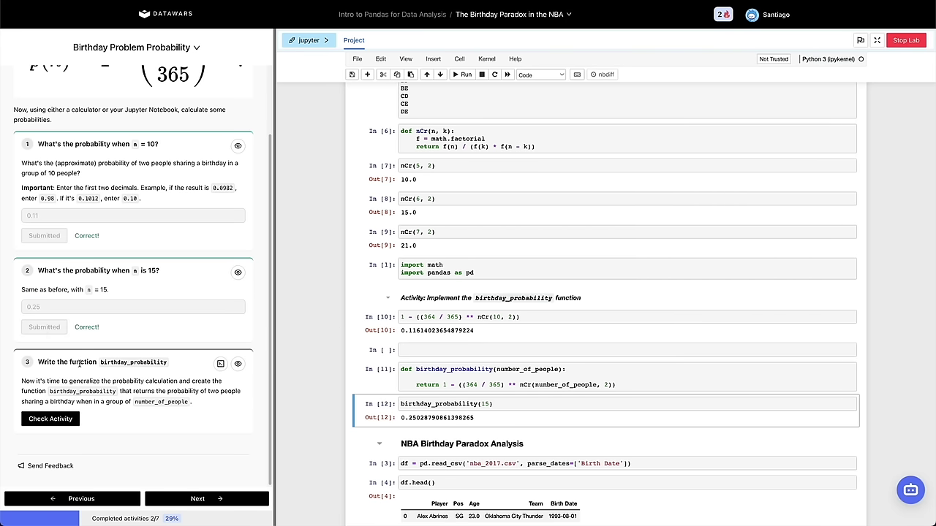
Check the activity on writing the birthday_probability function.
{"action": "left_click", "coordinate": [415, 406]}
{"action": "key", "text": "Escape"}
{"action": "left_click", "coordinate": [54, 420]}
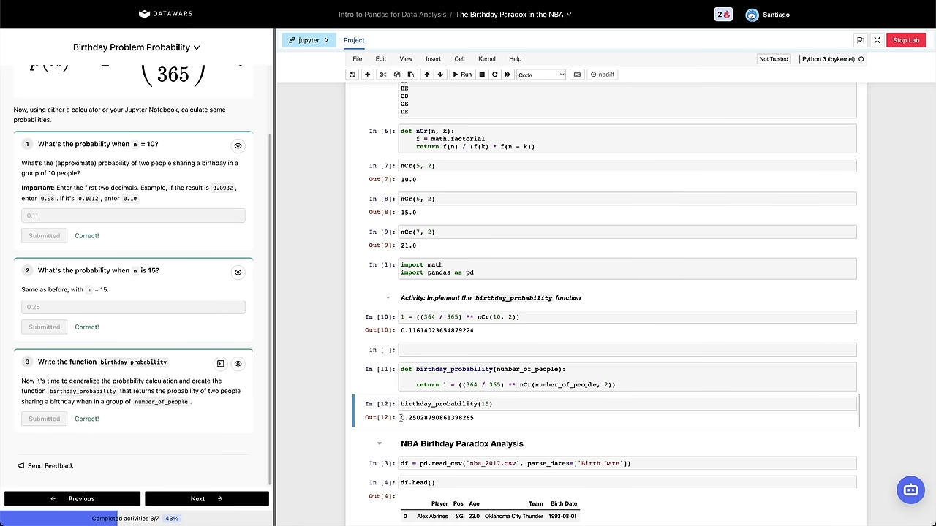
Review the probability formula, the NBA data preview and the number of players per team in the notebook.
{"action": "scroll", "coordinate": [401, 418], "scroll_direction": "down", "scroll_amount": 1}
{"action": "scroll", "coordinate": [209, 309], "scroll_direction": "up", "scroll_amount": 2}
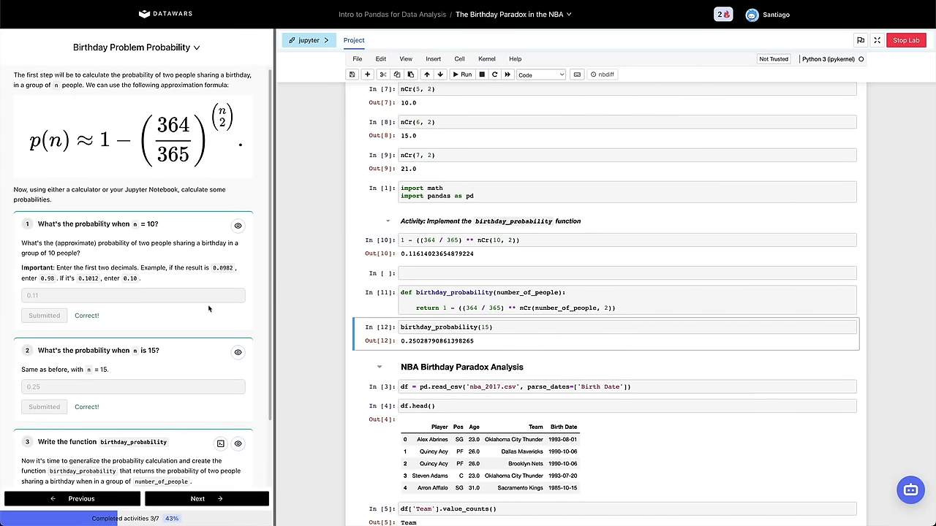
{"action": "scroll", "coordinate": [203, 311], "scroll_direction": "down", "scroll_amount": 2}
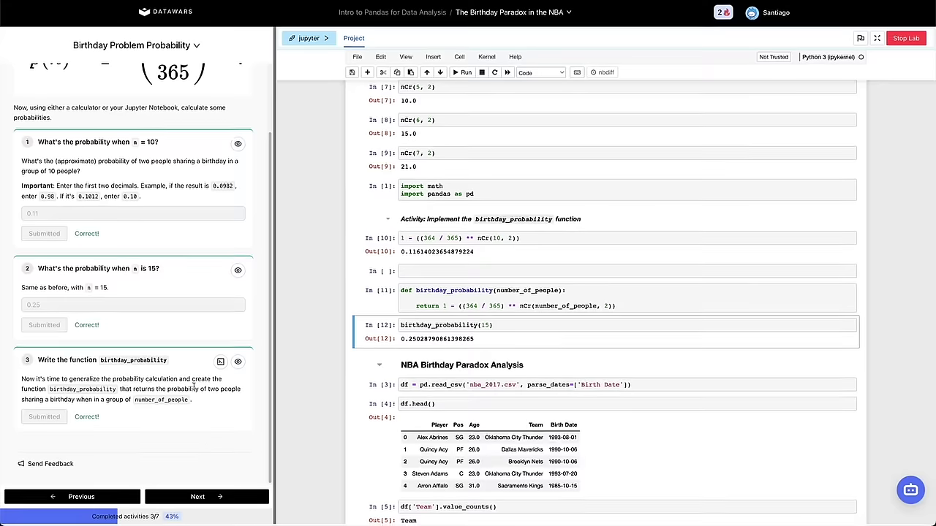
{"action": "scroll", "coordinate": [408, 348], "scroll_direction": "down", "scroll_amount": 1}
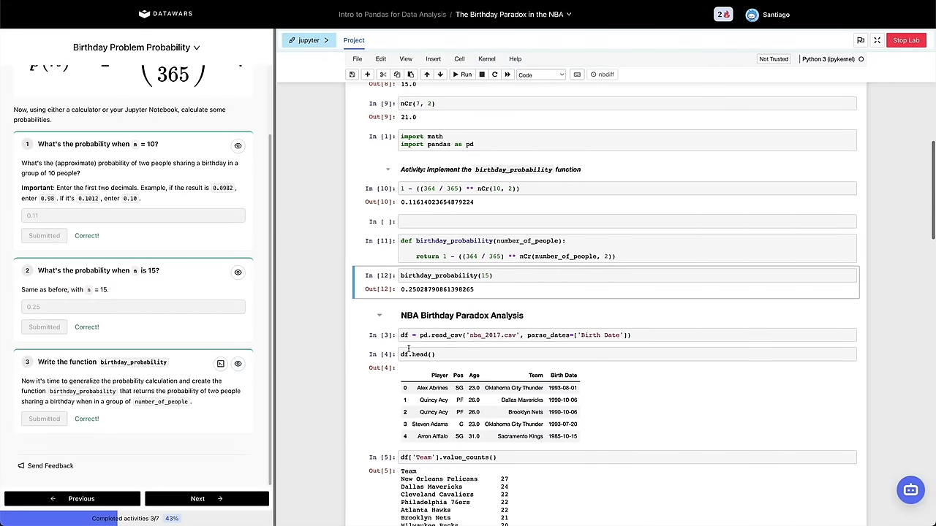
{"action": "scroll", "coordinate": [442, 308], "scroll_direction": "down", "scroll_amount": 1}
{"action": "scroll", "coordinate": [442, 308], "scroll_direction": "down", "scroll_amount": 3}
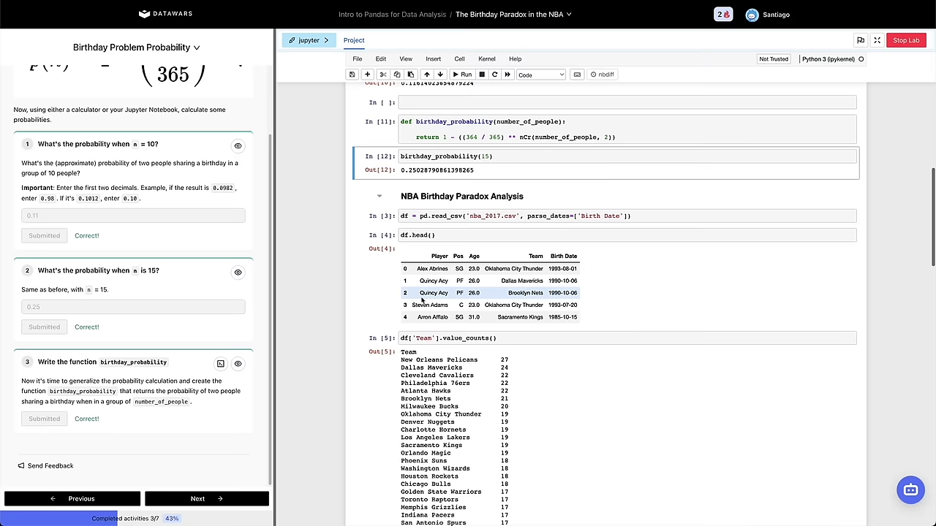
{"action": "scroll", "coordinate": [379, 339], "scroll_direction": "down", "scroll_amount": 8}
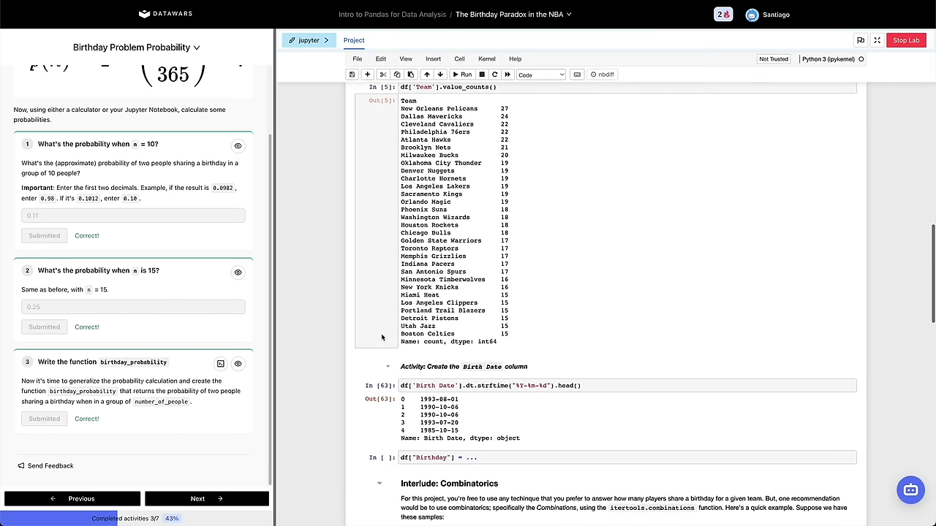
{"action": "scroll", "coordinate": [466, 300], "scroll_direction": "up", "scroll_amount": 1}
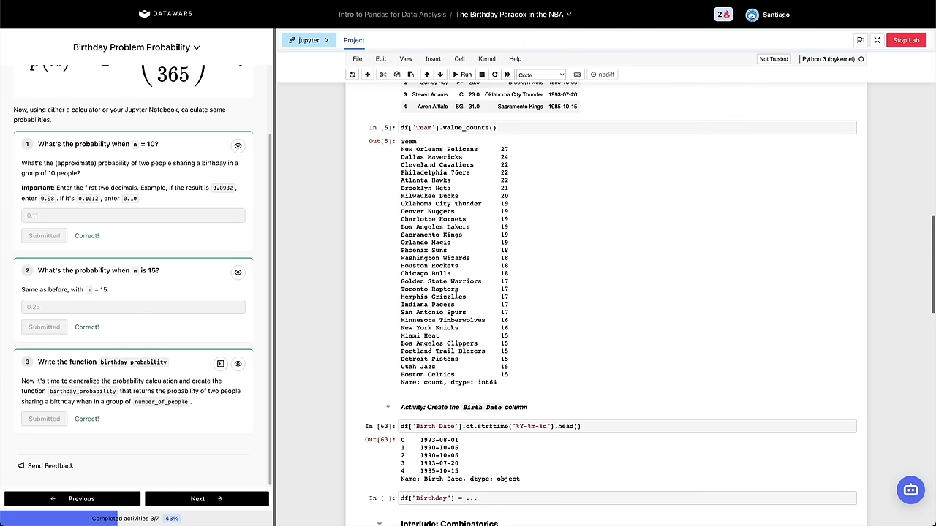
{"action": "left_click_drag", "start_coordinate": [400, 149], "coordinate": [478, 150]}
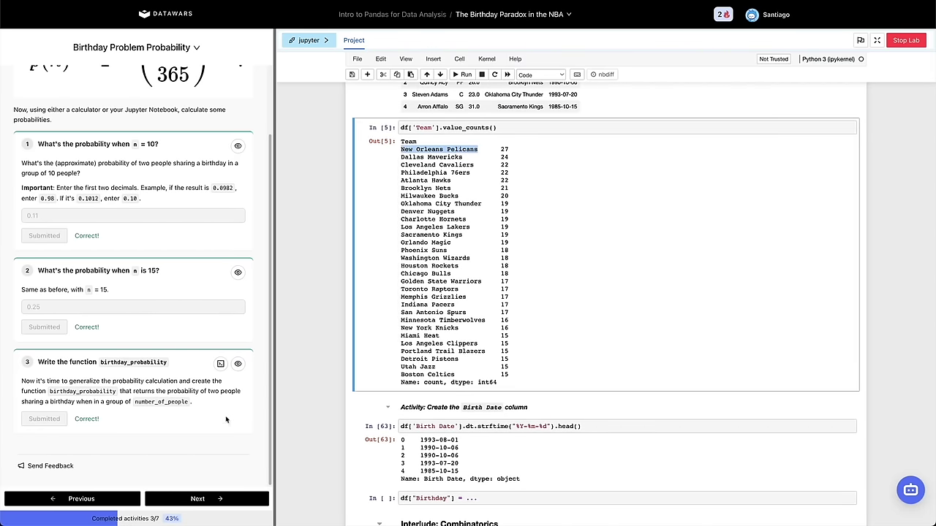
Go to the Data Preparation & Combinatorics page and delete the notebook's example strftime("%Y-%m-%d") cell.
{"action": "left_click", "coordinate": [201, 499]}
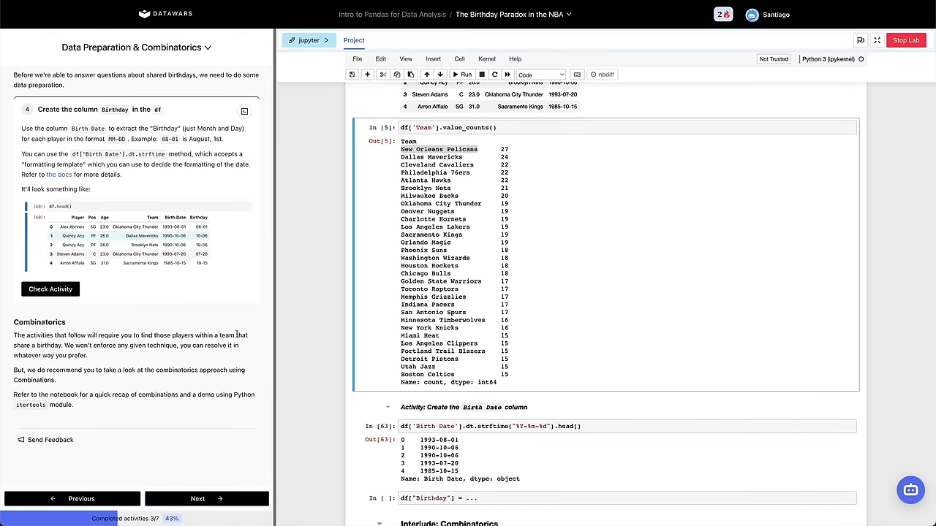
{"action": "scroll", "coordinate": [512, 292], "scroll_direction": "down", "scroll_amount": 3}
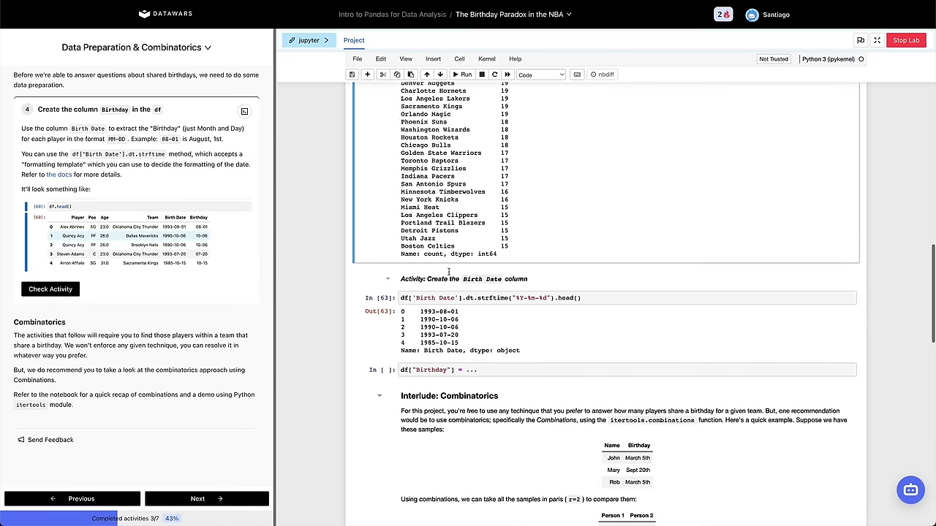
{"action": "left_click", "coordinate": [458, 272]}
{"action": "key", "text": "d"}
{"action": "key", "text": "d"}
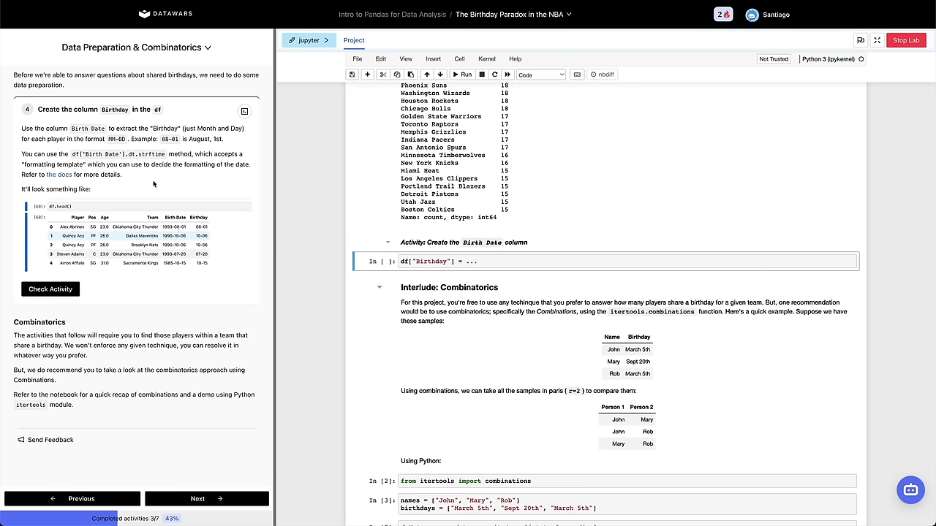
Insert a cell above the Birth Date column activity heading and run df.head() in it.
{"action": "key", "text": "Up"}
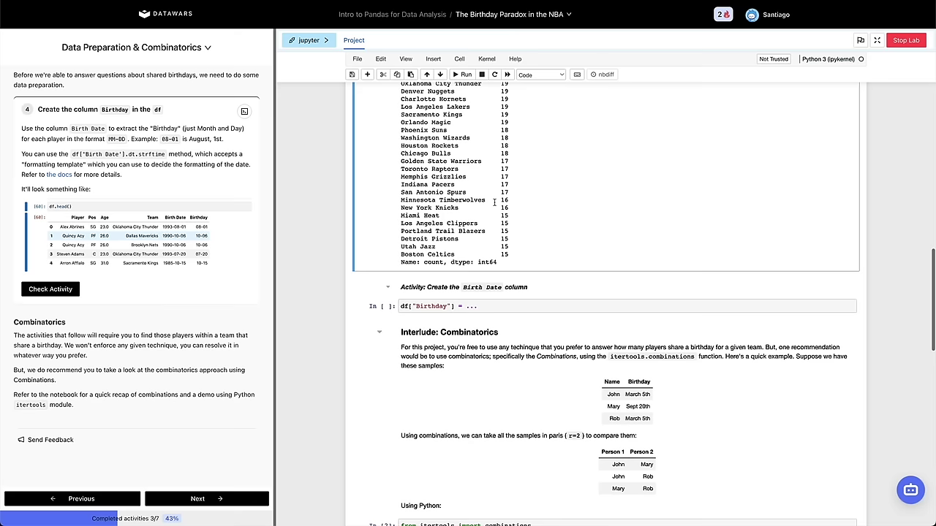
{"action": "key", "text": "a"}
{"action": "key", "text": "Return"}
{"action": "type", "text": "df.head()"}
{"action": "key", "text": "shift+Return"}
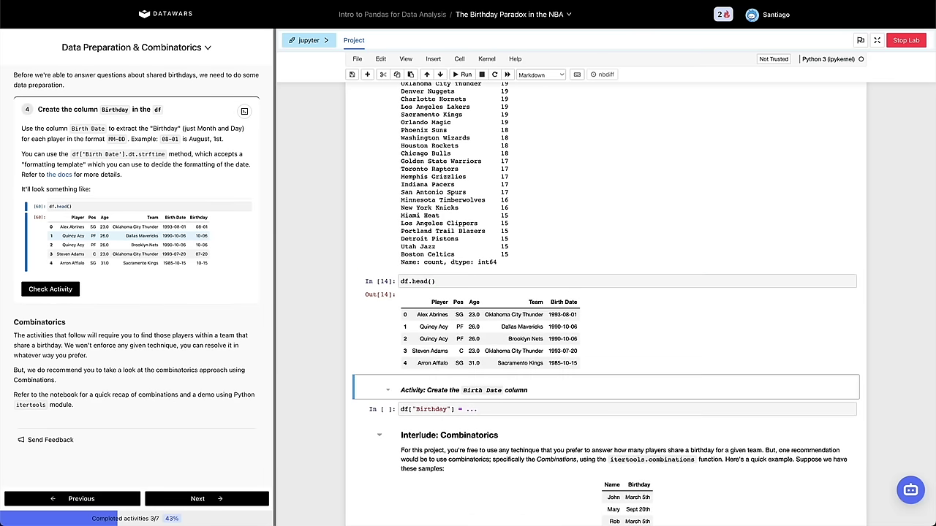
Examine the Birthday column instructions, the Birth Date values in the preview and the suggested strftime method.
{"action": "scroll", "coordinate": [497, 220], "scroll_direction": "down", "scroll_amount": 2}
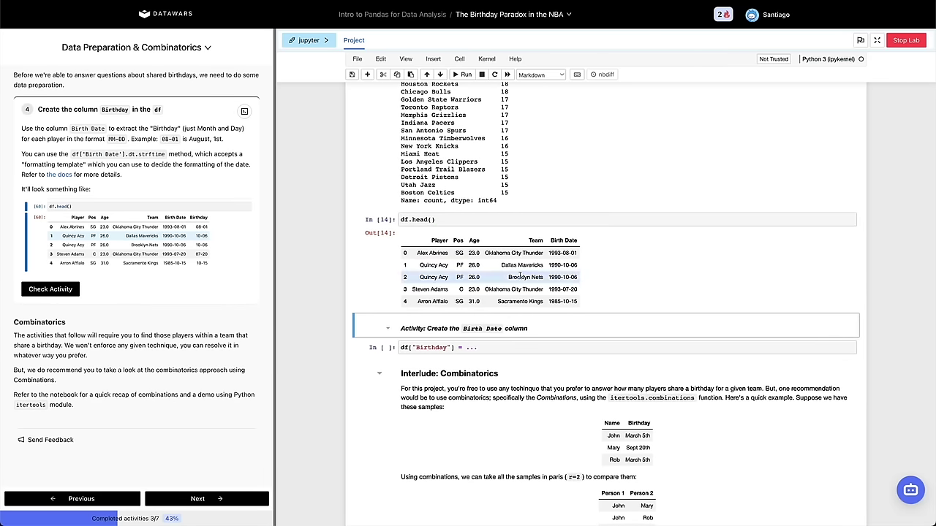
{"action": "left_click_drag", "start_coordinate": [115, 109], "coordinate": [129, 109]}
{"action": "left_click", "coordinate": [563, 242]}
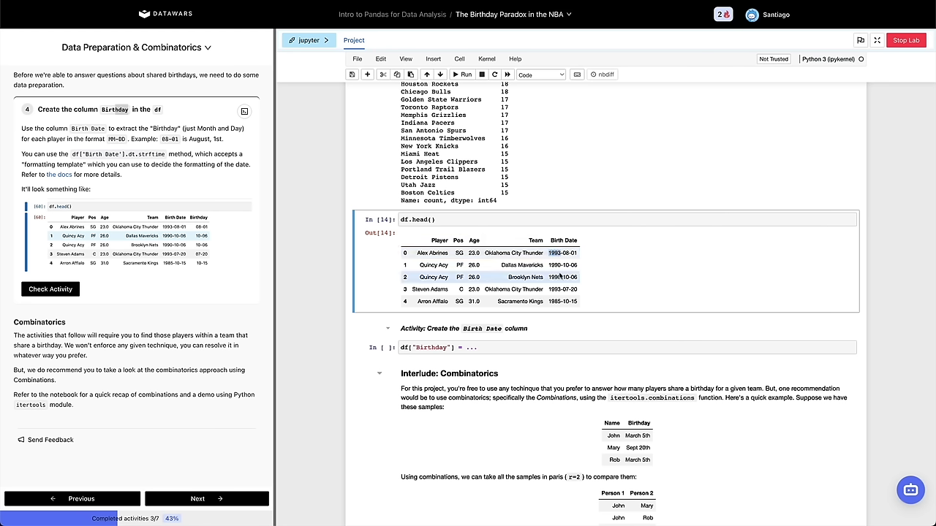
{"action": "left_click", "coordinate": [563, 277]}
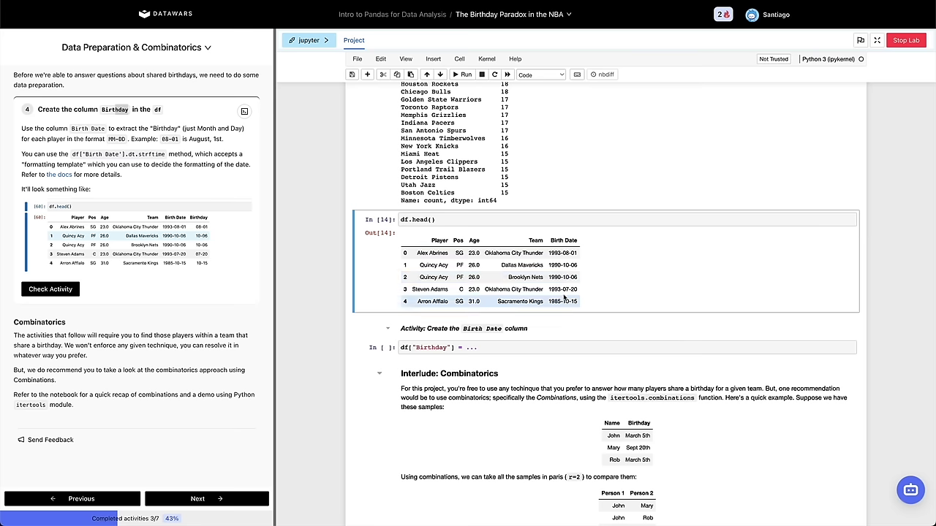
{"action": "scroll", "coordinate": [522, 306], "scroll_direction": "down", "scroll_amount": 1}
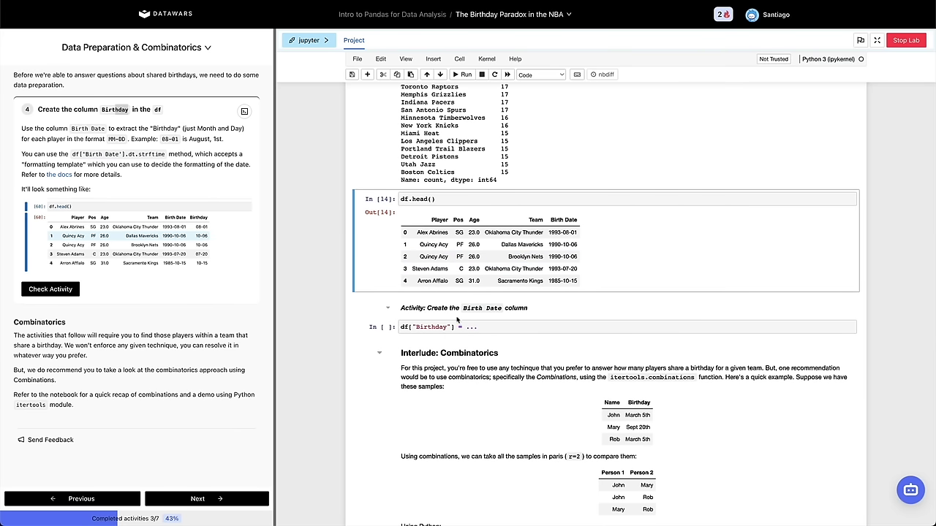
{"action": "double_click", "coordinate": [140, 154]}
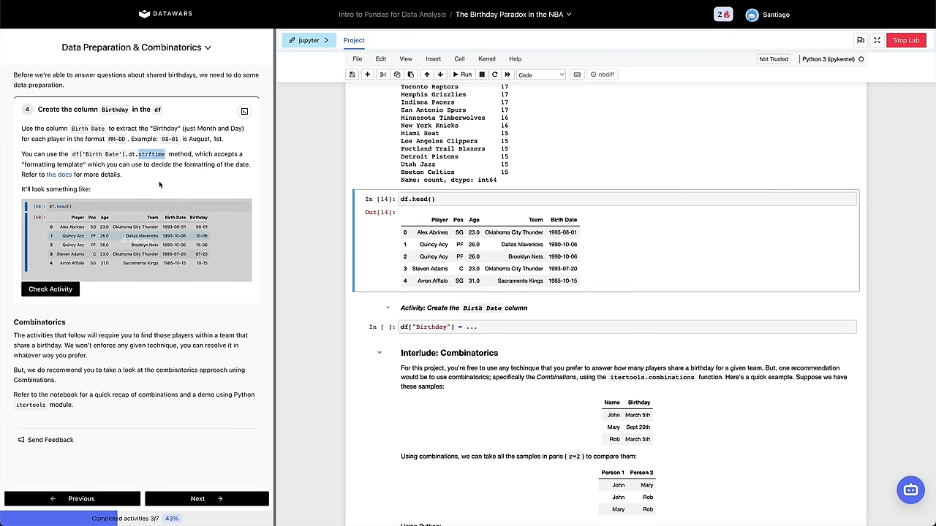
{"action": "left_click", "coordinate": [150, 153]}
{"action": "double_click", "coordinate": [148, 153]}
{"action": "left_click", "coordinate": [140, 154]}
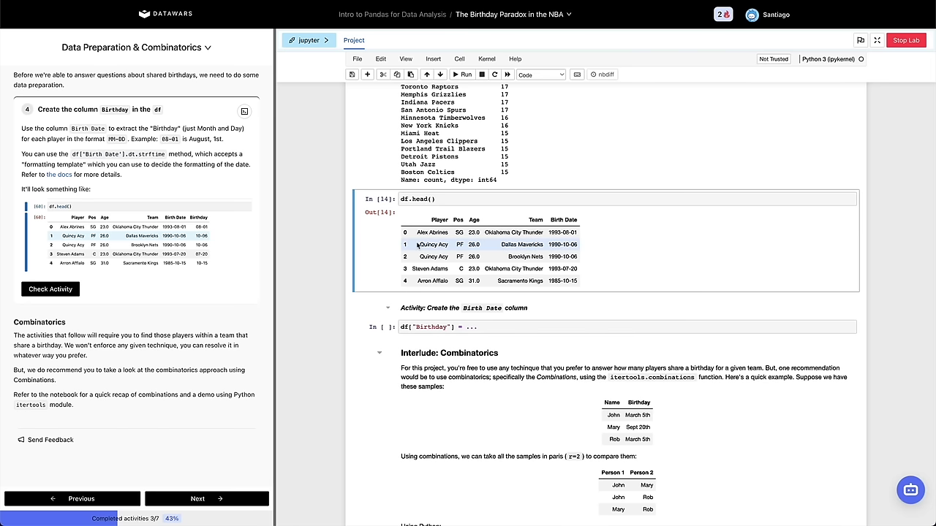
Copy df['Birth Date'].dt.strftime from the instructions into a new cell under the Birth Date column activity heading and run it.
{"action": "double_click", "coordinate": [152, 154]}
{"action": "left_click_drag", "start_coordinate": [122, 154], "coordinate": [72, 155]}
{"action": "key", "text": "ctrl+c"}
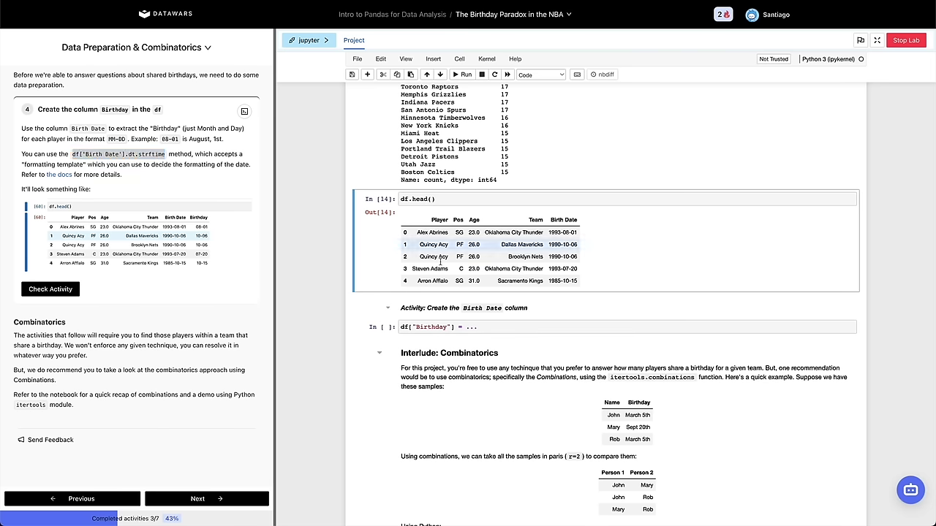
{"action": "left_click", "coordinate": [468, 308]}
{"action": "key", "text": "b"}
{"action": "key", "text": "Return"}
{"action": "key", "text": "ctrl+v"}
{"action": "key", "text": "shift+Return"}
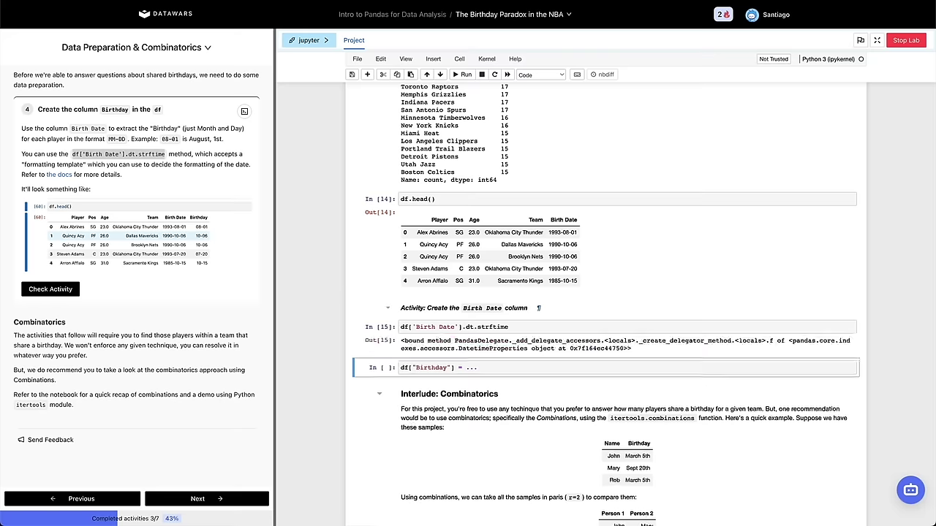
Complete the strftime call on the Birth Date column with the format "%Y %d" and run the cell.
{"action": "left_click_drag", "start_coordinate": [463, 327], "coordinate": [380, 330]}
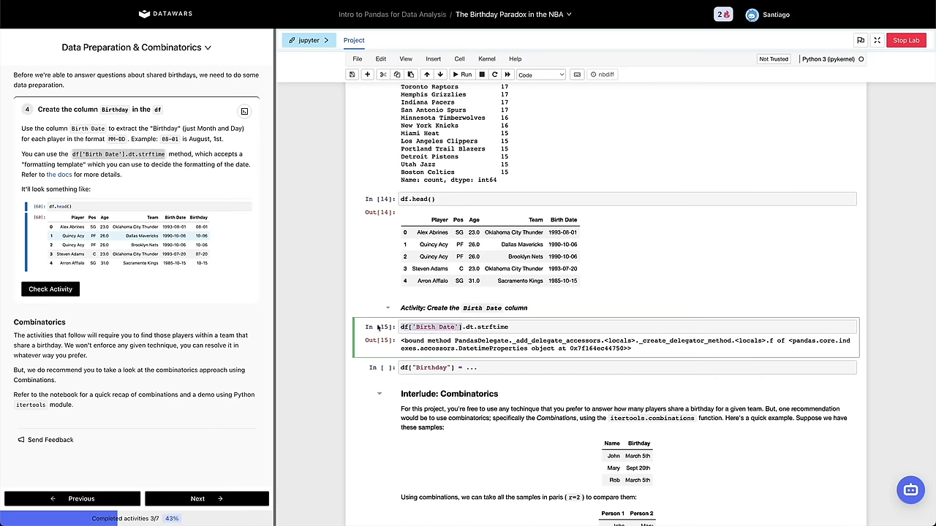
{"action": "left_click", "coordinate": [464, 327]}
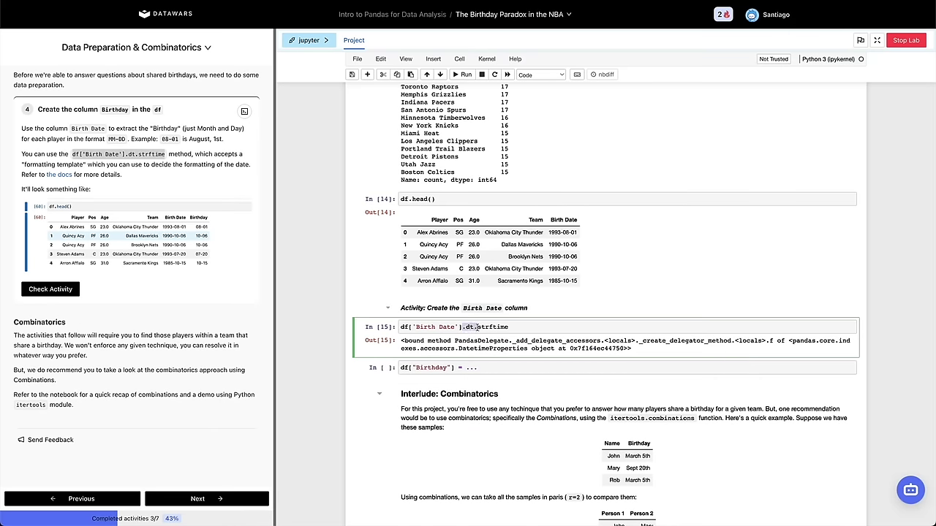
{"action": "left_click", "coordinate": [493, 347]}
{"action": "left_click", "coordinate": [478, 330]}
{"action": "type", "text": "(\"%Y %d"}
{"action": "key", "text": "shift+Return"}
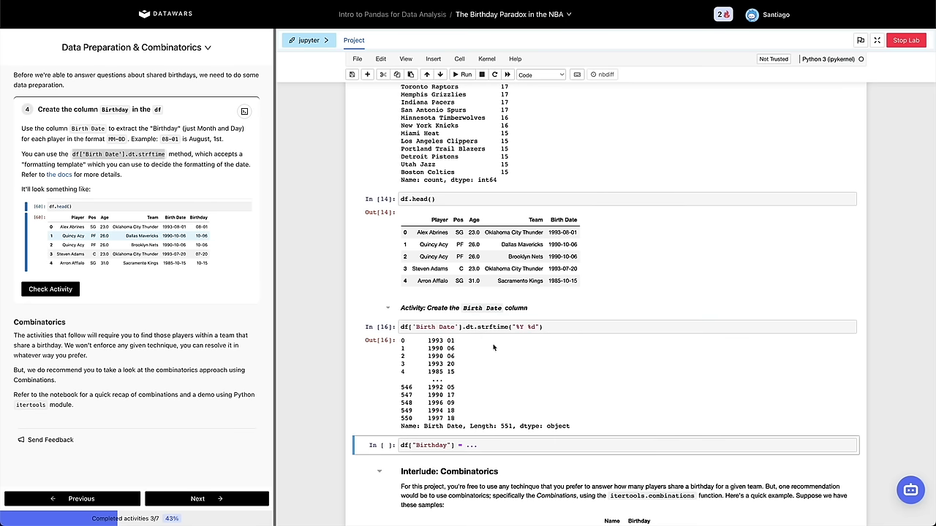
Change the Birth Date strftime format to "%Y@%d hello world" and run the cell.
{"action": "left_click", "coordinate": [442, 340]}
{"action": "left_click", "coordinate": [527, 327]}
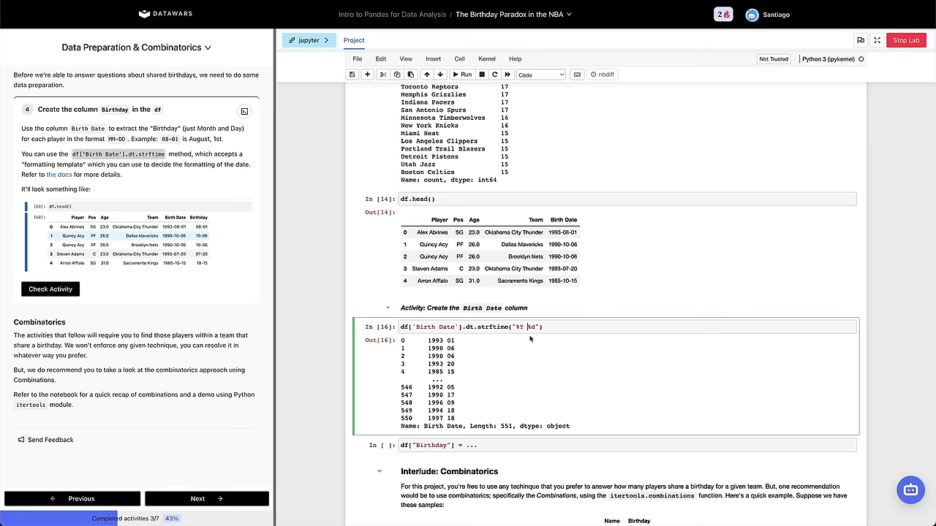
{"action": "key", "text": "BackSpace"}
{"action": "type", "text": "-"}
{"action": "type", "text": "he"}
{"action": "type", "text": "llo world"}
{"action": "key", "text": "shift+Return"}
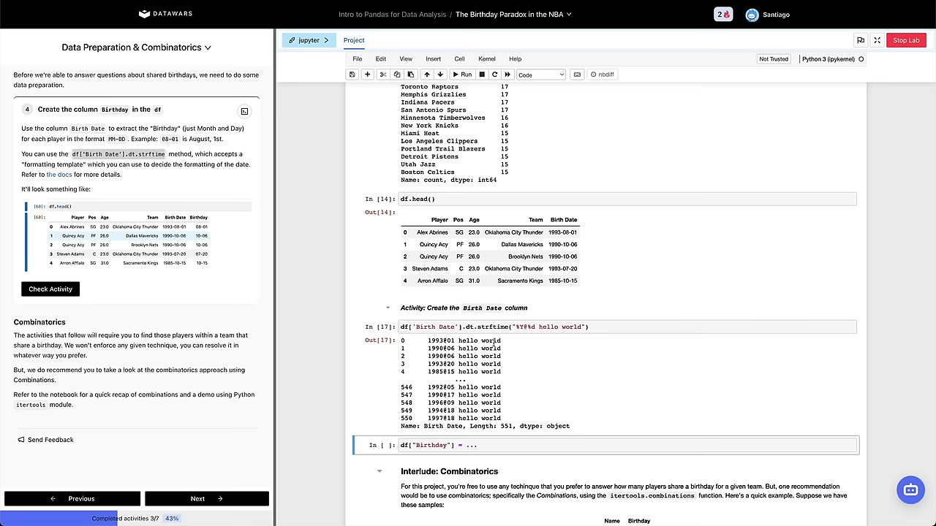
Compare the strftime format string and Birth Date values with the expected Birthday column in the enlarged instruction preview.
{"action": "mouse_move", "coordinate": [511, 327]}
{"action": "left_mouse_down"}
{"action": "mouse_move", "coordinate": [592, 327]}
{"action": "mouse_move", "coordinate": [529, 327]}
{"action": "left_mouse_up"}
{"action": "left_click", "coordinate": [567, 327]}
{"action": "left_click", "coordinate": [527, 328]}
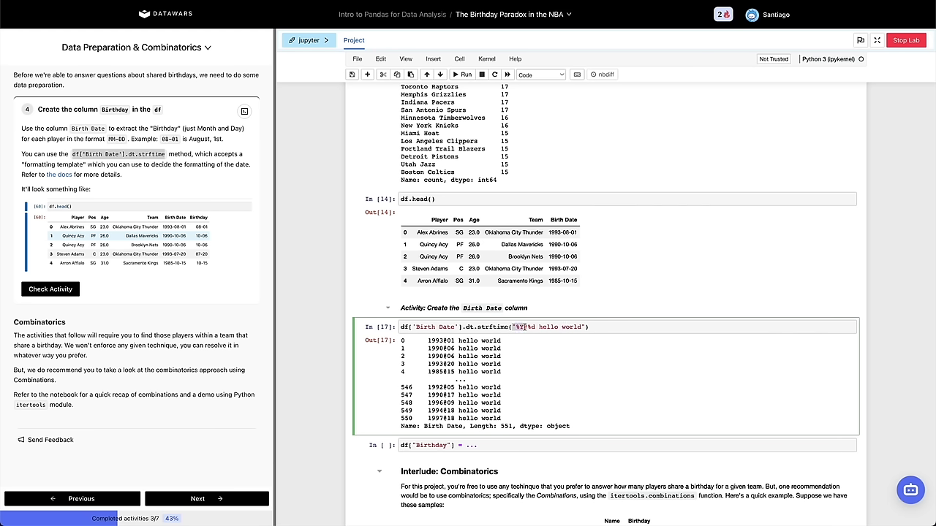
{"action": "left_click", "coordinate": [515, 357]}
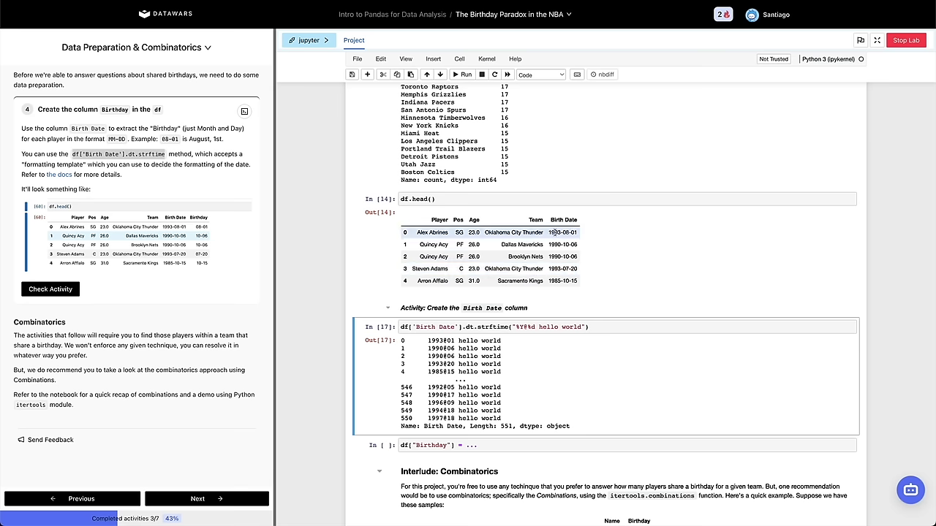
{"action": "left_click", "coordinate": [183, 241]}
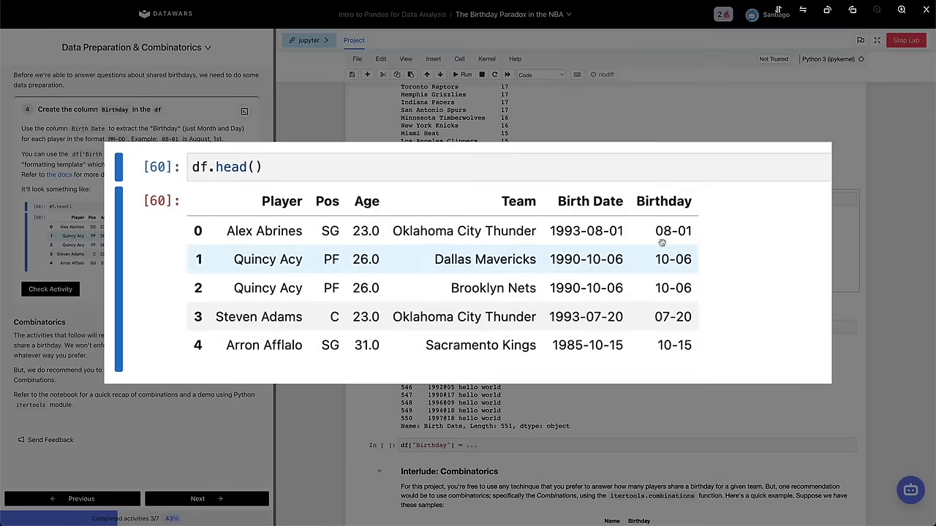
{"action": "left_click", "coordinate": [690, 299]}
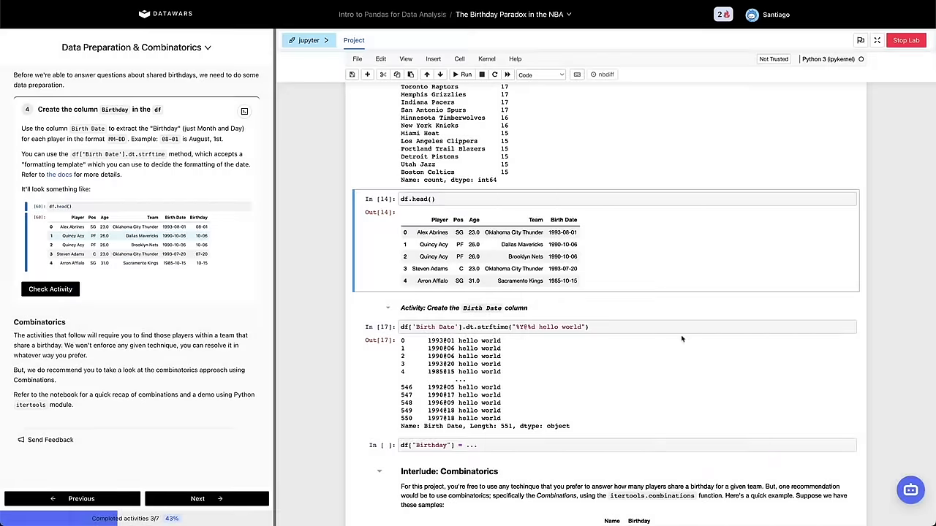
Ask the Trooper AI assistant "how can we format the column `Birth Date` in the format `Month-Day`?" in its enlarged chat.
{"action": "left_click", "coordinate": [919, 494]}
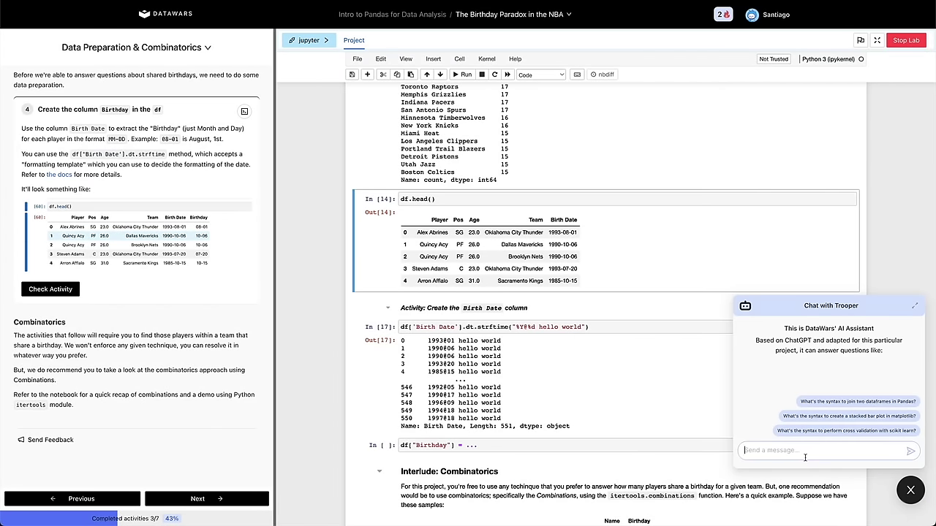
{"action": "left_click", "coordinate": [805, 450]}
{"action": "type", "text": "how can we format the column `Birth"}
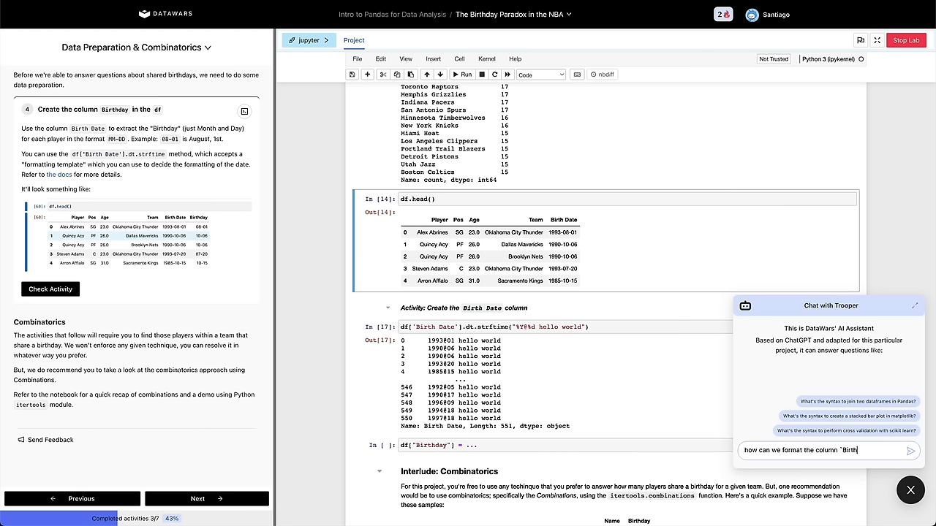
{"action": "type", "text": " Date` in the format `Month - Day"}
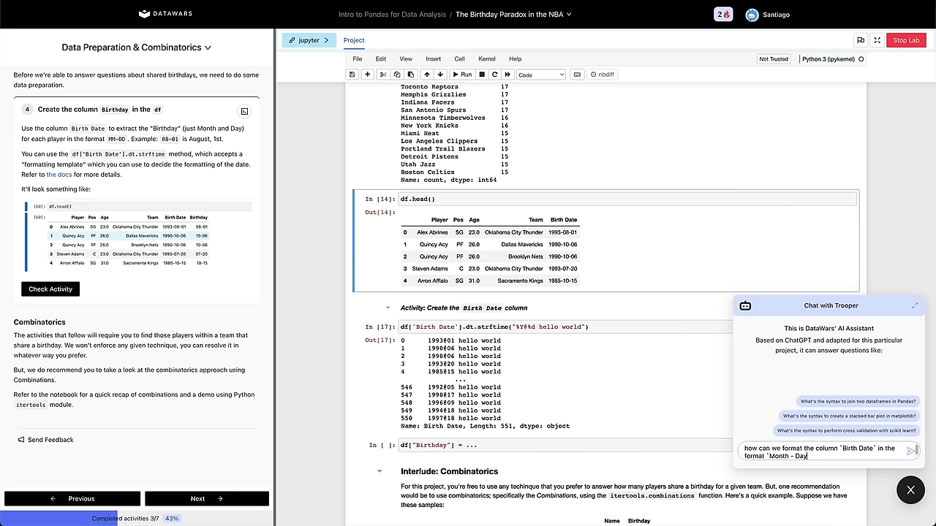
{"action": "key", "text": "BackSpace"}
{"action": "key", "text": "Left"}
{"action": "key", "text": "BackSpace"}
{"action": "left_click", "coordinate": [914, 305]}
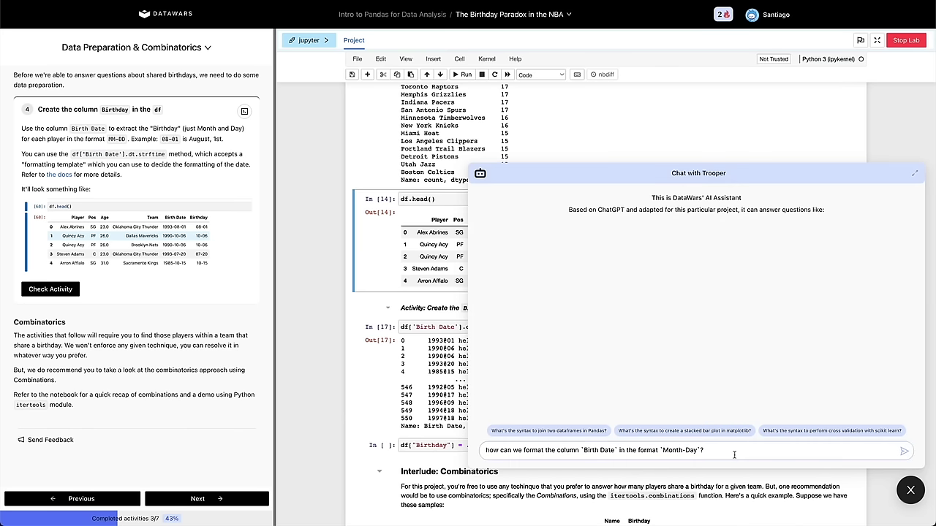
{"action": "key", "text": "Return"}
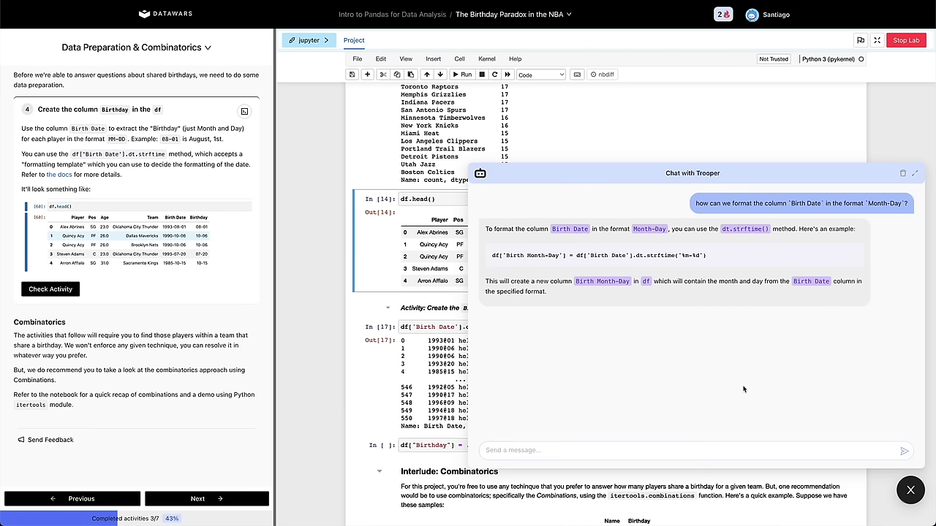
Copy df['Birth Date'].dt.strftime('%m-%d') from the assistant's answer into a new cell above the hello world cell and run it.
{"action": "left_click_drag", "start_coordinate": [679, 256], "coordinate": [703, 256]}
{"action": "left_click", "coordinate": [693, 266]}
{"action": "left_click", "coordinate": [561, 444]}
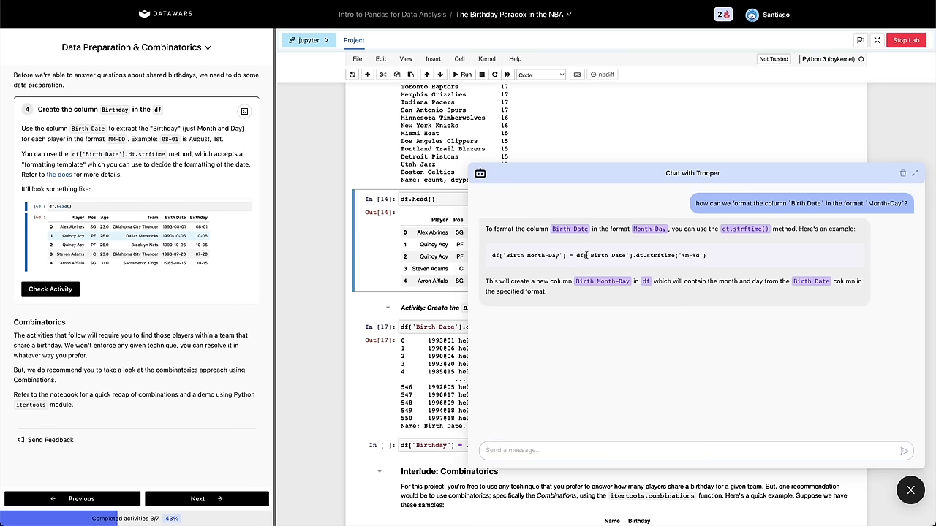
{"action": "left_click_drag", "start_coordinate": [576, 255], "coordinate": [706, 256]}
{"action": "key", "text": "ctrl+c"}
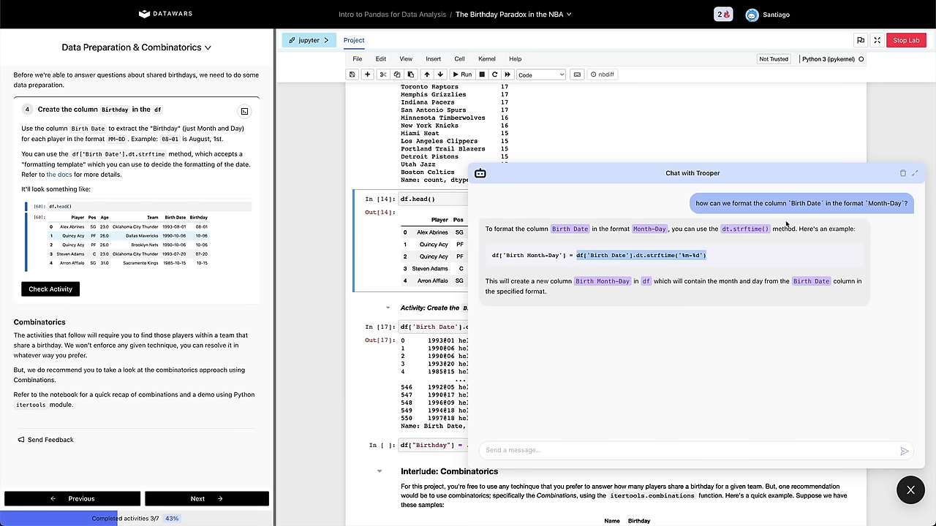
{"action": "left_click", "coordinate": [915, 172]}
{"action": "left_click", "coordinate": [417, 361]}
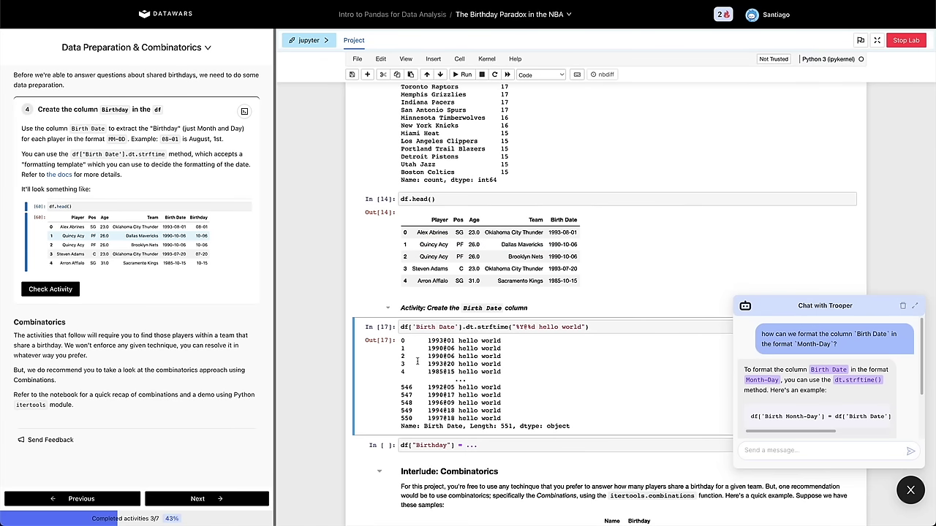
{"action": "key", "text": "a"}
{"action": "key", "text": "Return"}
{"action": "key", "text": "ctrl+v"}
{"action": "key", "text": "shift+Return"}
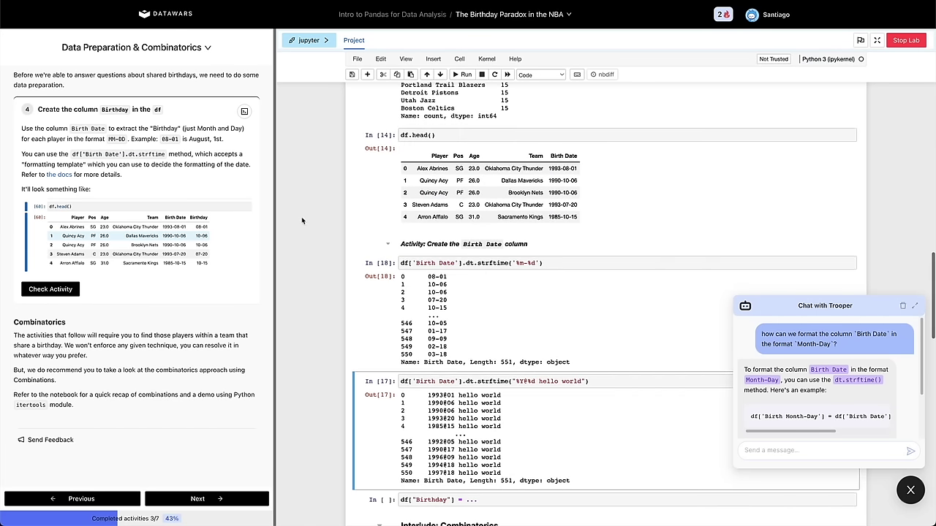
Search the web for "strftime pandas" and open the Python string format documentation from the pandas.Series.dt.strftime page.
{"action": "left_click", "coordinate": [139, 236]}
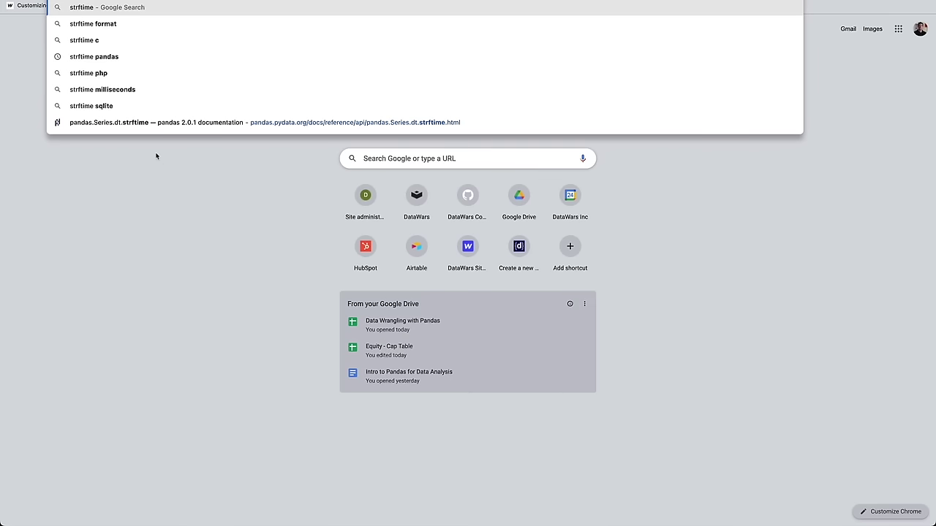
{"action": "type", "text": "pandas"}
{"action": "key", "text": "Return"}
{"action": "left_click", "coordinate": [179, 115]}
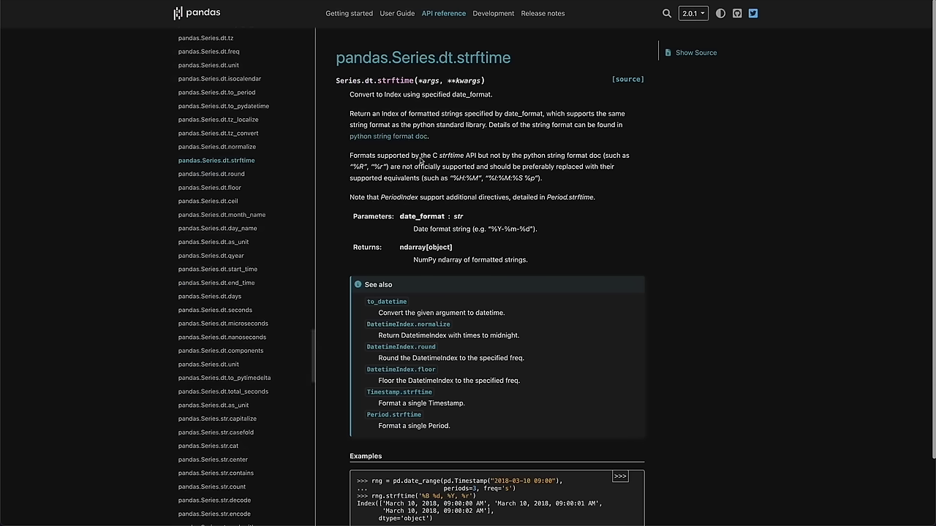
{"action": "left_click", "coordinate": [404, 138]}
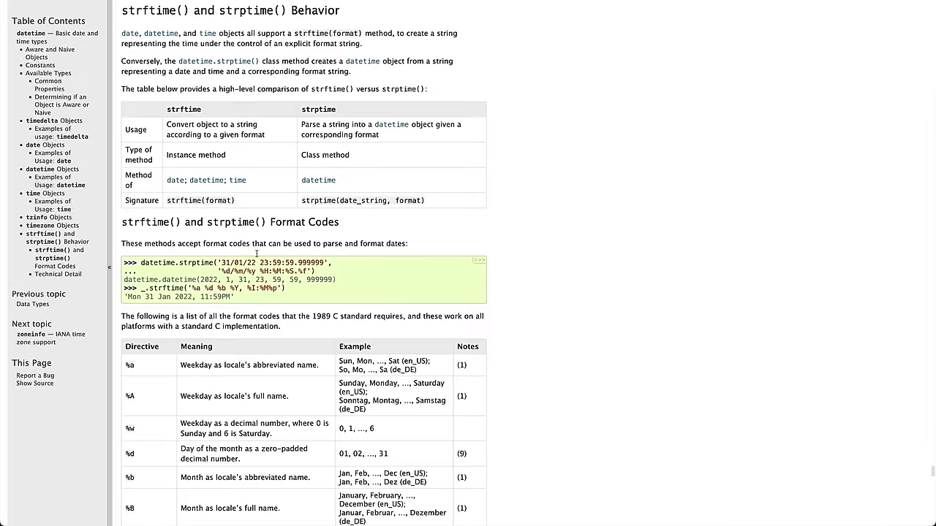
Examine the strftime format codes table for the day, month, year, weekday and AM/PM directives, and close the documentation.
{"action": "scroll", "coordinate": [248, 234], "scroll_direction": "down", "scroll_amount": 5}
{"action": "scroll", "coordinate": [193, 245], "scroll_direction": "up", "scroll_amount": 1}
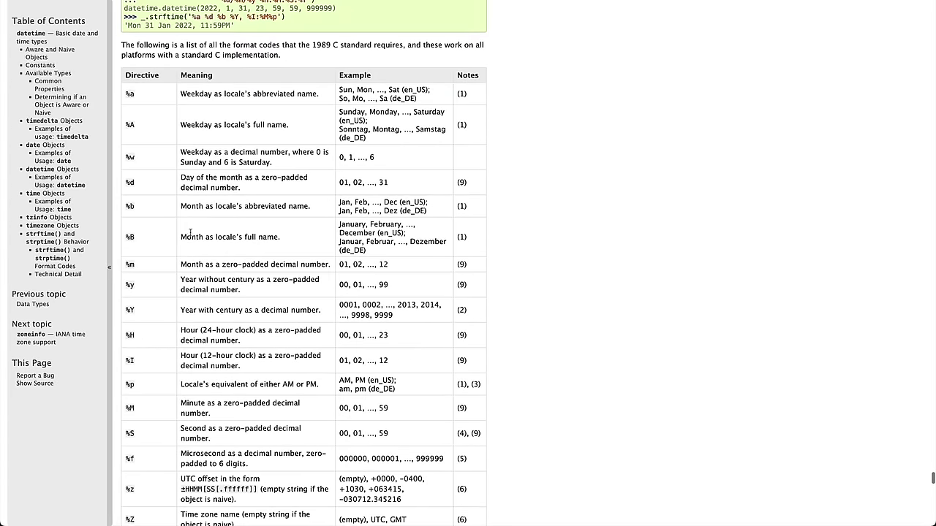
{"action": "scroll", "coordinate": [157, 305], "scroll_direction": "down", "scroll_amount": 2}
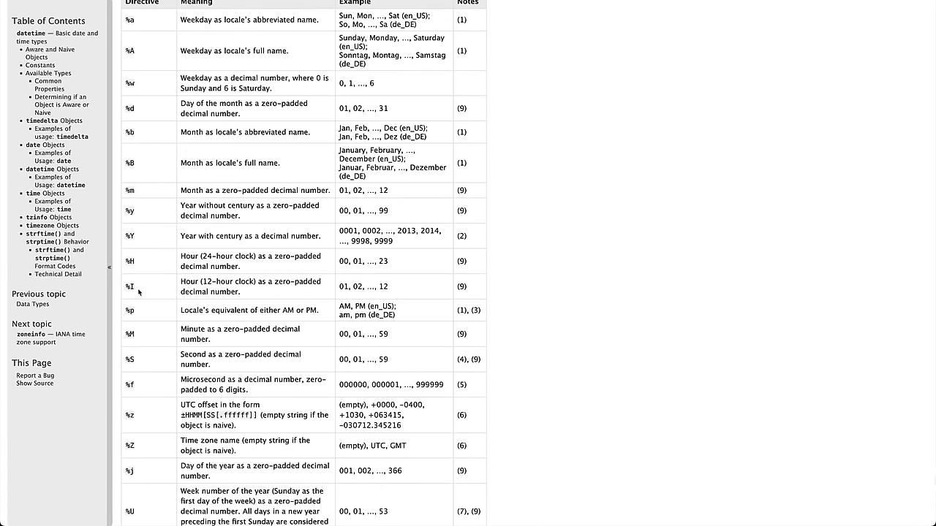
{"action": "scroll", "coordinate": [141, 292], "scroll_direction": "down", "scroll_amount": 3}
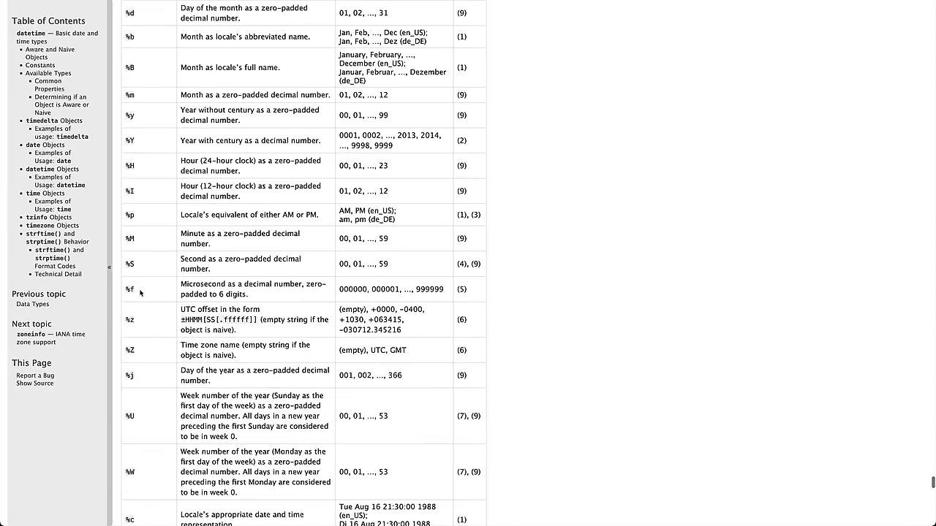
{"action": "scroll", "coordinate": [157, 290], "scroll_direction": "down", "scroll_amount": 5}
{"action": "scroll", "coordinate": [157, 291], "scroll_direction": "up", "scroll_amount": 10}
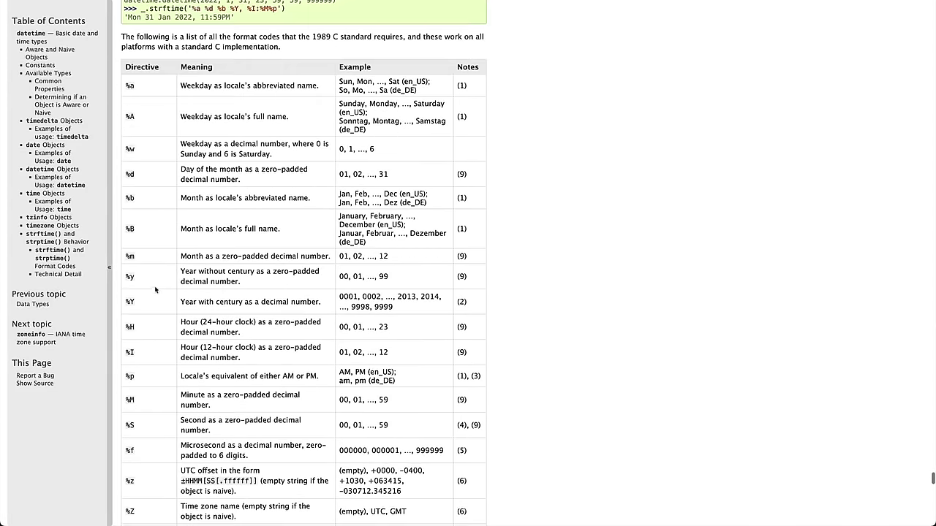
{"action": "left_click_drag", "start_coordinate": [180, 169], "coordinate": [297, 169]}
{"action": "left_click", "coordinate": [250, 171]}
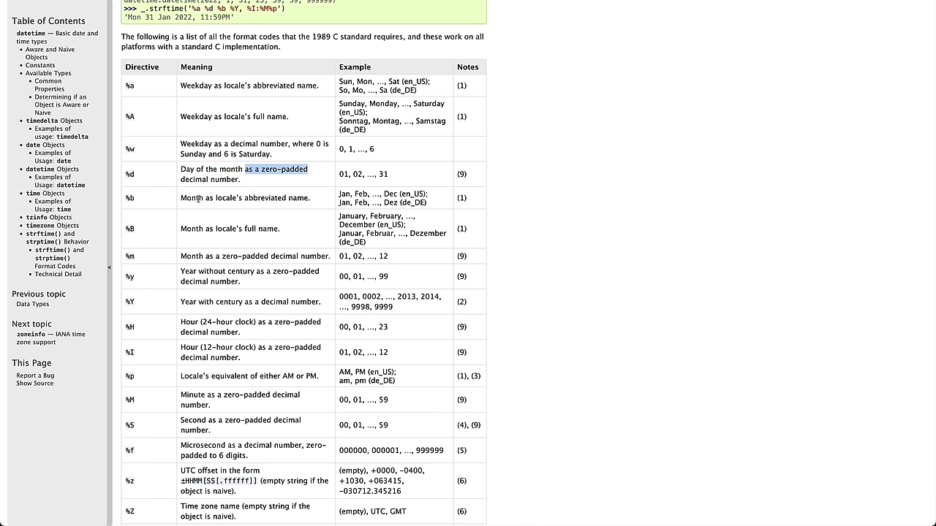
{"action": "left_click_drag", "start_coordinate": [125, 256], "coordinate": [138, 261]}
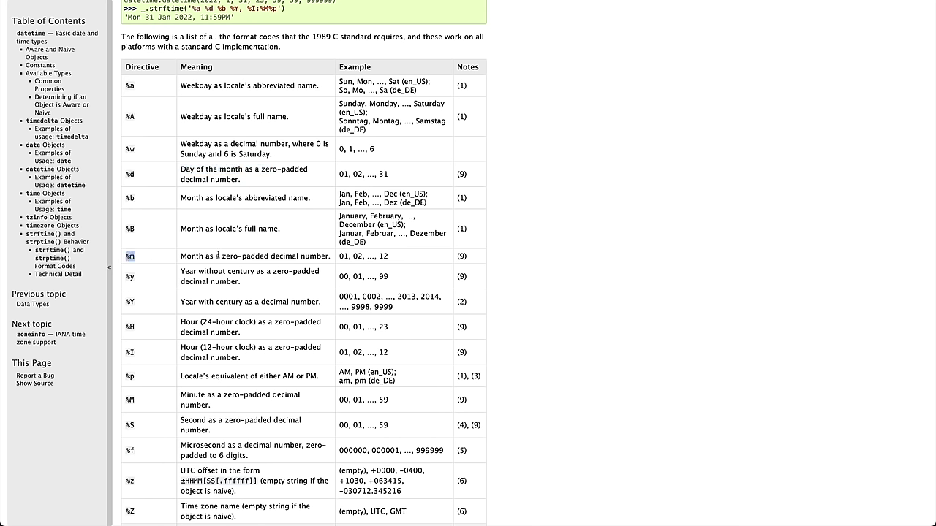
{"action": "left_click_drag", "start_coordinate": [204, 256], "coordinate": [292, 257]}
{"action": "left_click", "coordinate": [205, 255]}
{"action": "left_click_drag", "start_coordinate": [182, 270], "coordinate": [231, 282]}
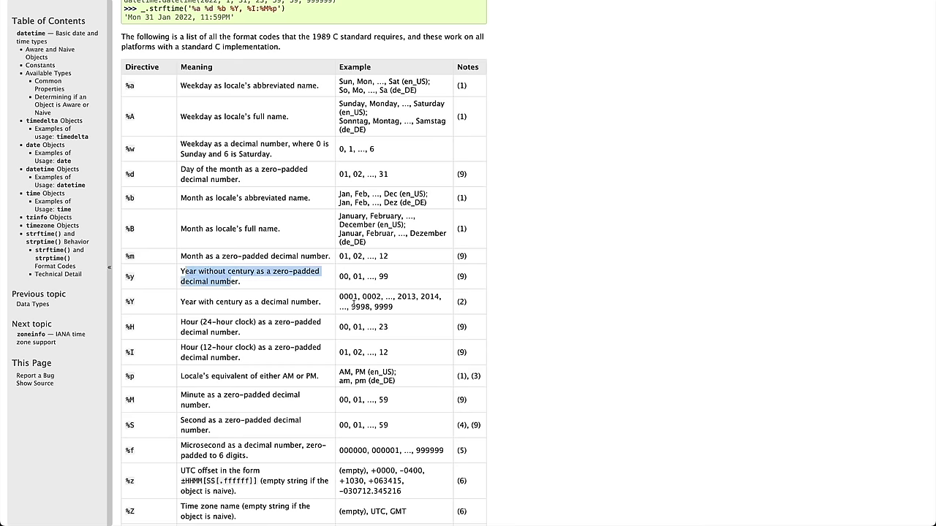
{"action": "triple_click", "coordinate": [354, 297]}
{"action": "left_click", "coordinate": [355, 297]}
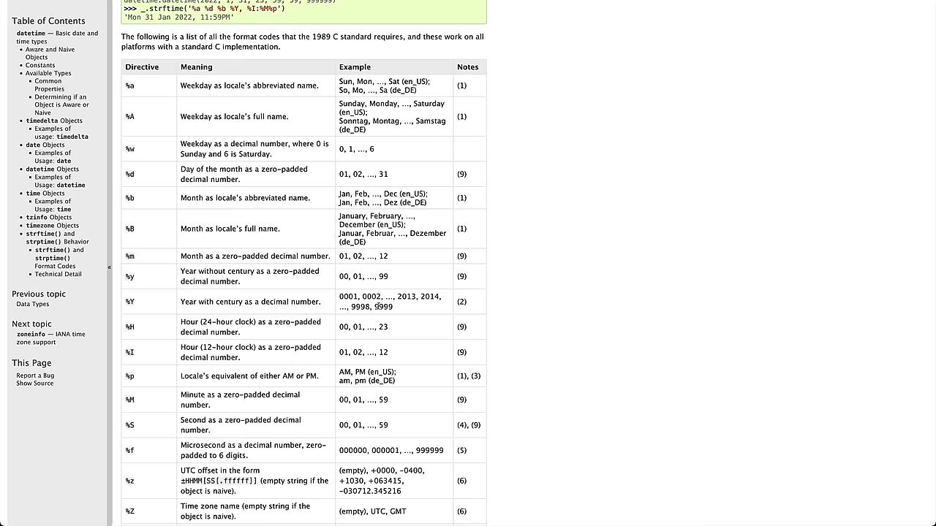
{"action": "scroll", "coordinate": [375, 306], "scroll_direction": "down", "scroll_amount": 1}
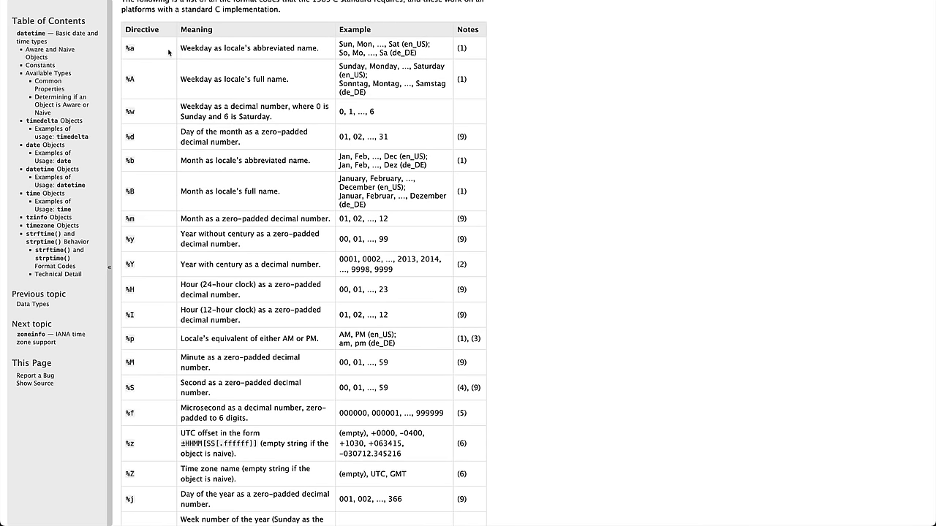
{"action": "left_click_drag", "start_coordinate": [343, 46], "coordinate": [404, 47]}
{"action": "scroll", "coordinate": [405, 294], "scroll_direction": "down", "scroll_amount": 2}
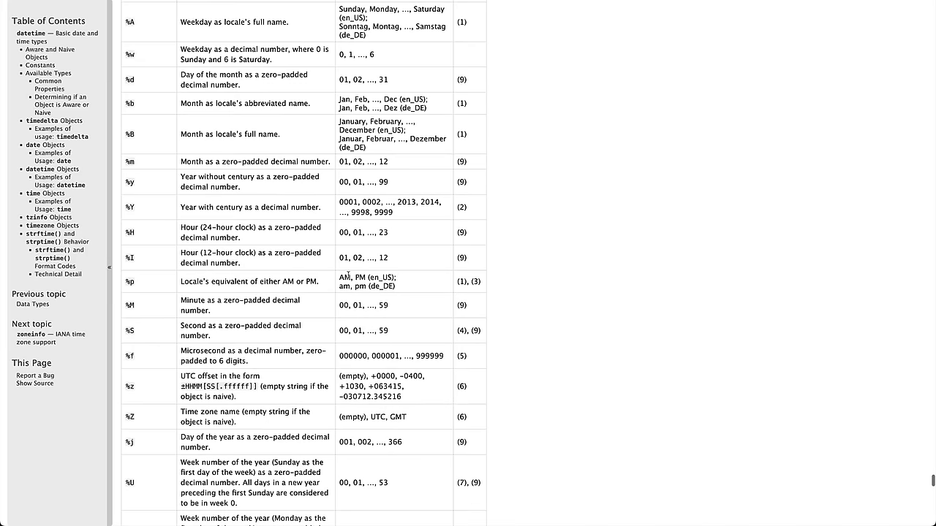
{"action": "left_click_drag", "start_coordinate": [340, 277], "coordinate": [400, 291]}
{"action": "left_click", "coordinate": [401, 291]}
{"action": "key", "text": "super+w"}
Review the '%m-%d' format in the assistant's answer in the enlarged chat and close the chat.
{"action": "left_click", "coordinate": [909, 491]}
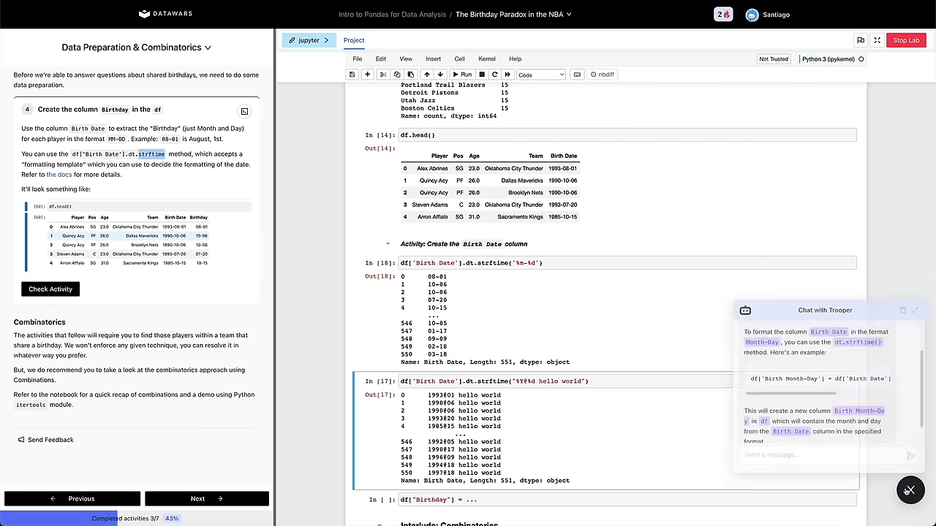
{"action": "left_click", "coordinate": [914, 310]}
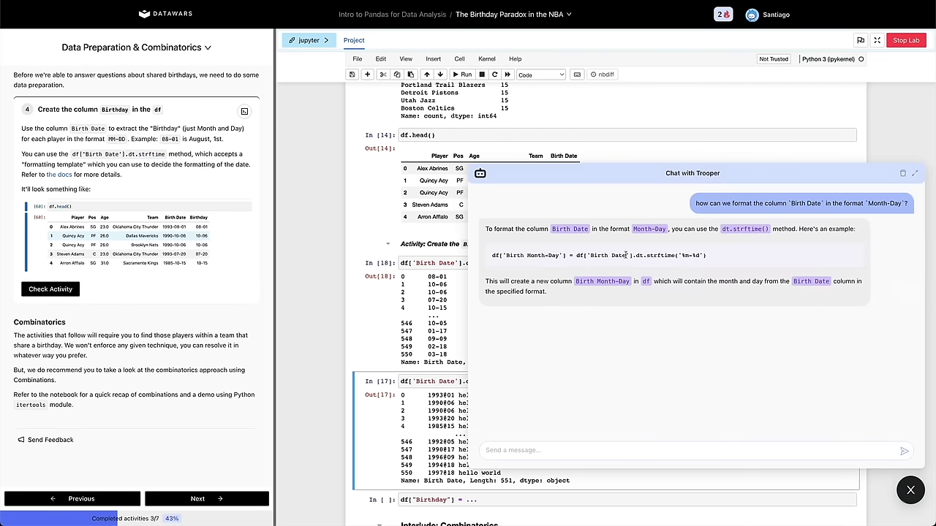
{"action": "left_click_drag", "start_coordinate": [676, 257], "coordinate": [716, 261]}
{"action": "left_click", "coordinate": [915, 174]}
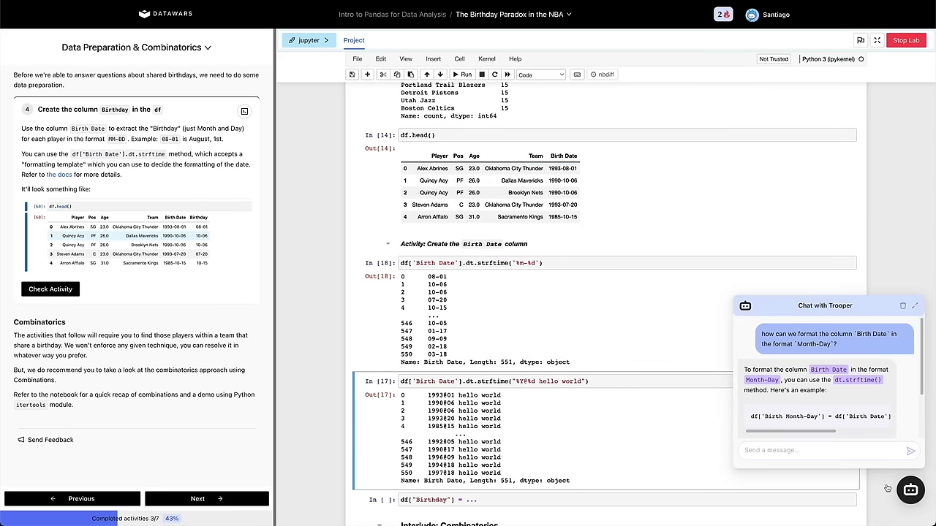
{"action": "left_click", "coordinate": [911, 489]}
Delete the cell containing the "%Y@%d hello world" strftime call.
{"action": "scroll", "coordinate": [461, 351], "scroll_direction": "down", "scroll_amount": 1}
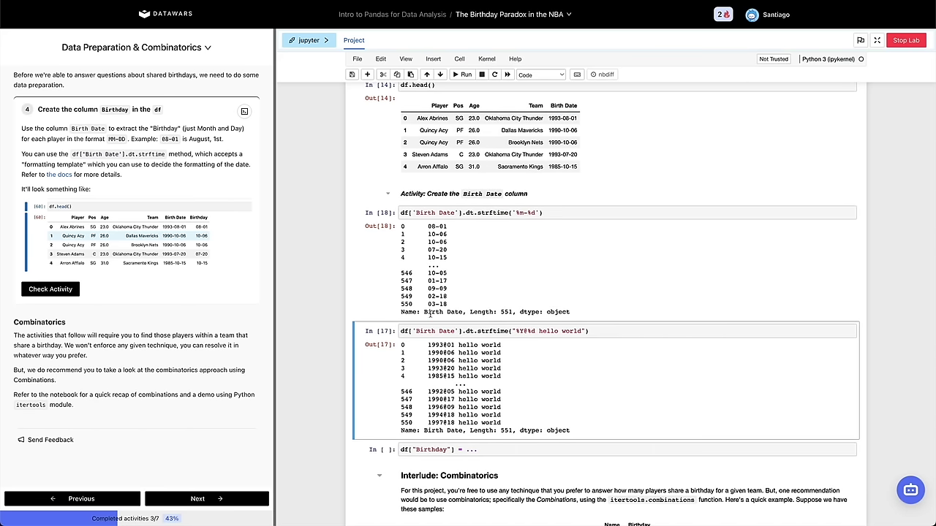
{"action": "key", "text": "d"}
{"action": "key", "text": "d"}
Complete the assignment as df["Birthday"] = df['Birth Date'].dt.strftime('%m-%d'), run it and submit the Birthday column activity for checking.
{"action": "left_click", "coordinate": [448, 212]}
{"action": "left_click", "coordinate": [495, 330]}
{"action": "key", "text": "ctrl+v"}
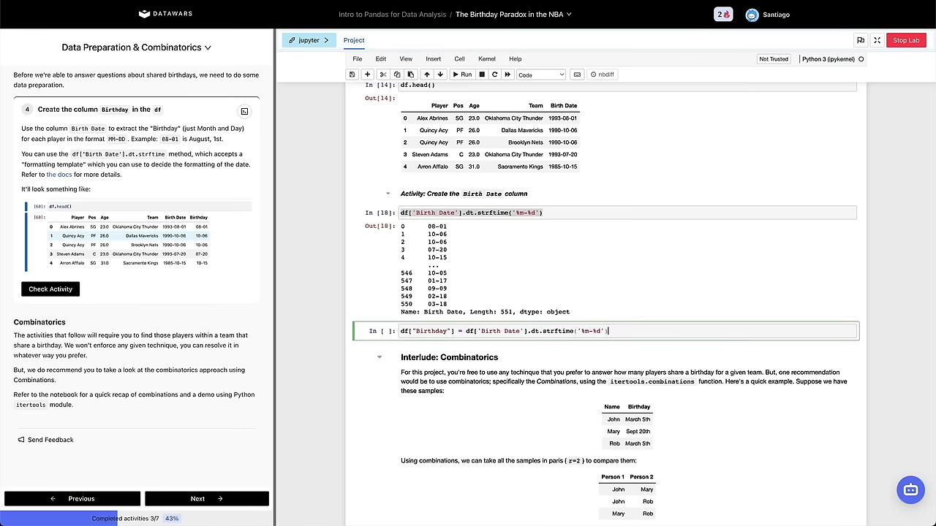
{"action": "key", "text": "shift+Return"}
{"action": "left_click", "coordinate": [51, 289]}
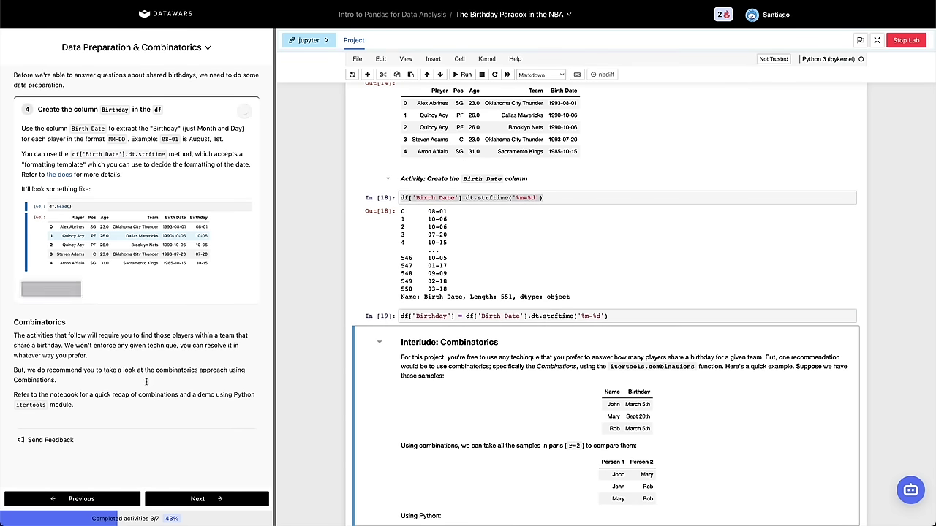
{"action": "left_click", "coordinate": [385, 317]}
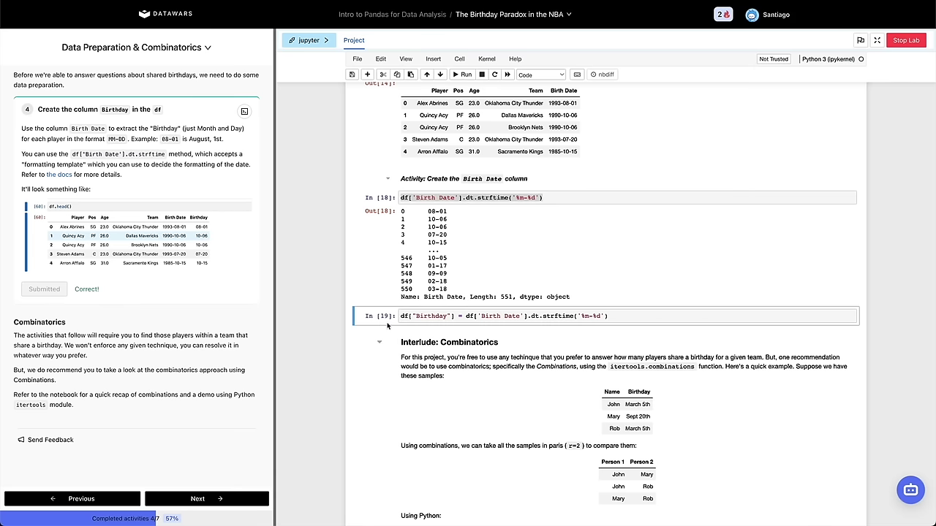
Examine the notebook's Combinatorics interlude, from the explanation of pairing samples with r=2 to the Python itertools and pandas examples.
{"action": "scroll", "coordinate": [388, 326], "scroll_direction": "up", "scroll_amount": 1}
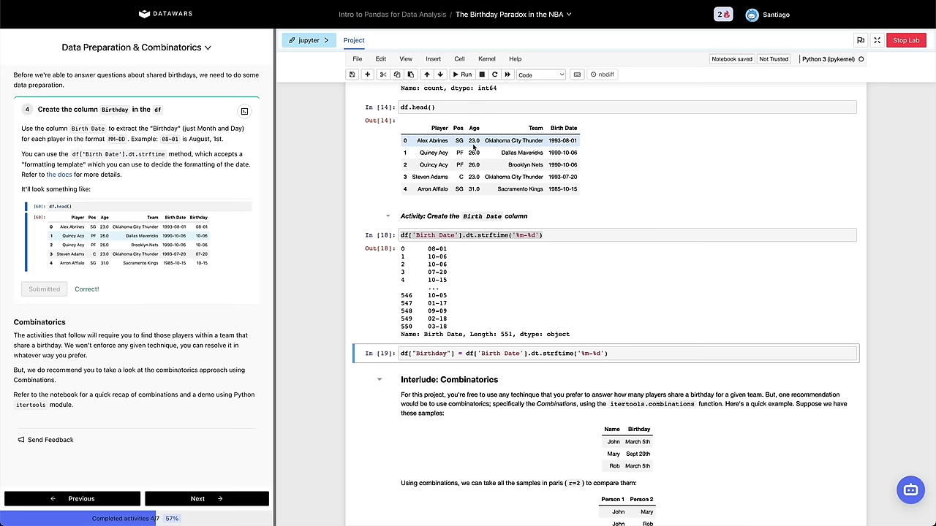
{"action": "left_click", "coordinate": [466, 235]}
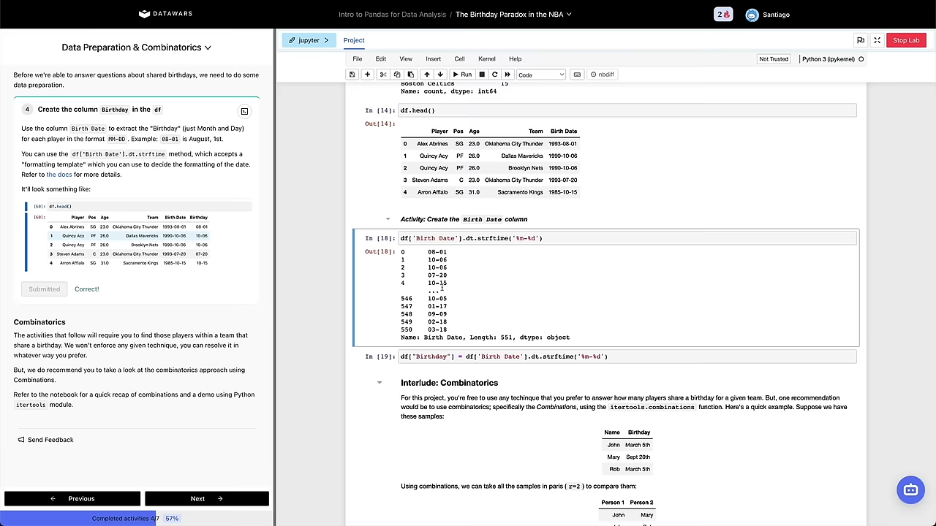
{"action": "scroll", "coordinate": [440, 287], "scroll_direction": "down", "scroll_amount": 5}
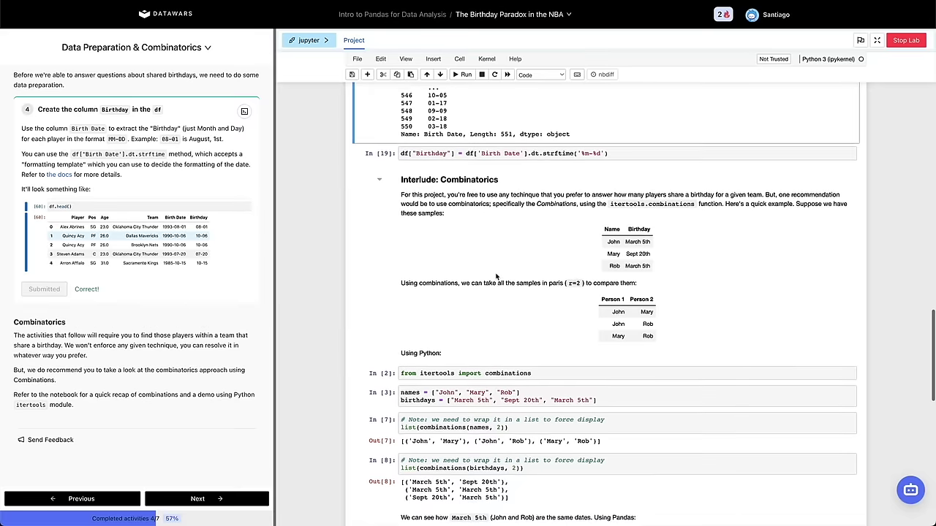
{"action": "scroll", "coordinate": [482, 279], "scroll_direction": "down", "scroll_amount": 2}
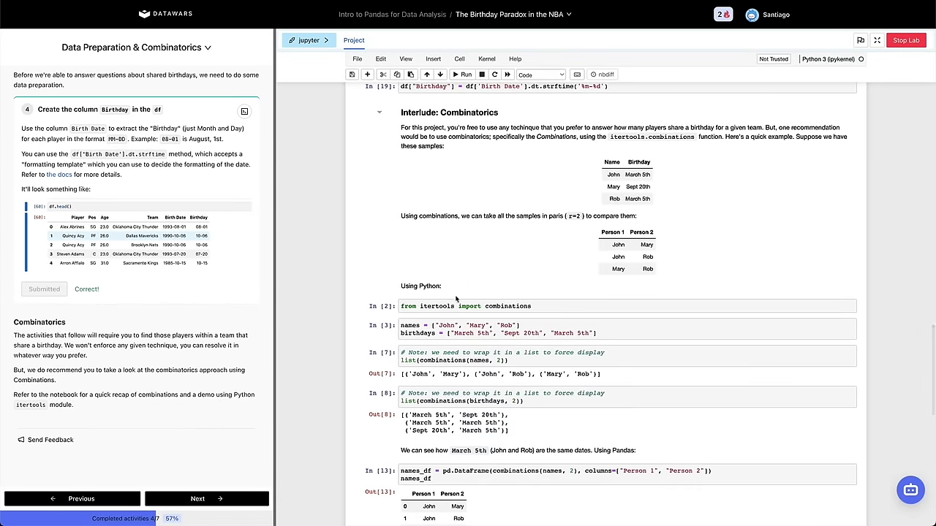
{"action": "scroll", "coordinate": [456, 298], "scroll_direction": "down", "scroll_amount": 1}
{"action": "scroll", "coordinate": [470, 287], "scroll_direction": "down", "scroll_amount": 1}
{"action": "scroll", "coordinate": [470, 287], "scroll_direction": "down", "scroll_amount": 1}
{"action": "left_click", "coordinate": [399, 234]}
{"action": "scroll", "coordinate": [388, 263], "scroll_direction": "down", "scroll_amount": 1}
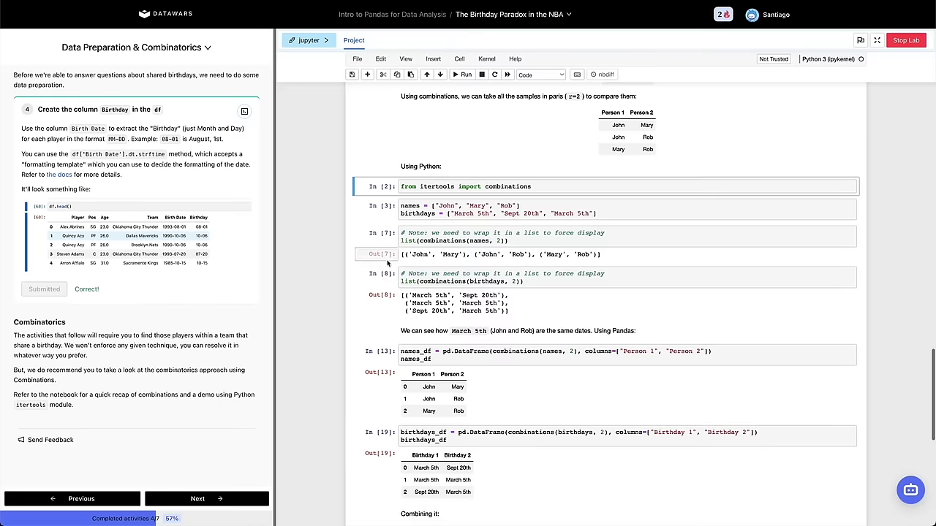
{"action": "double_click", "coordinate": [500, 187]}
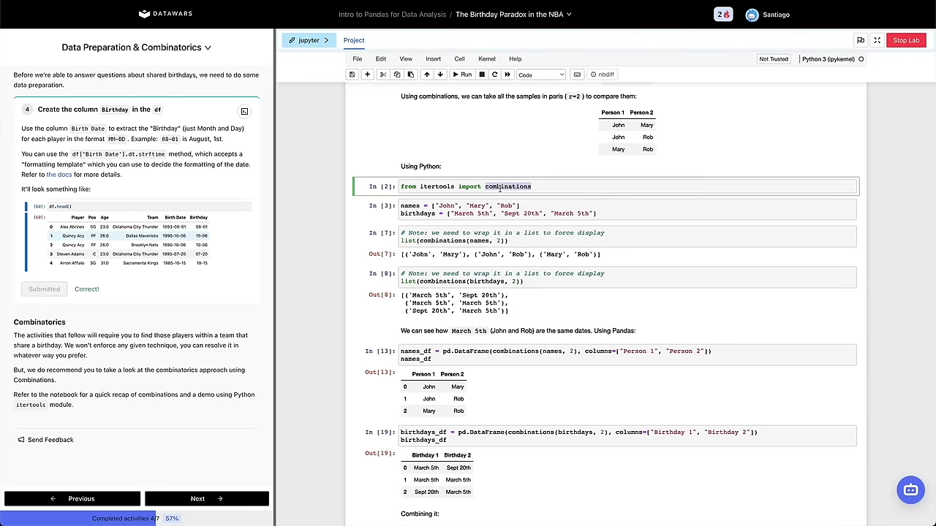
{"action": "left_click", "coordinate": [504, 188]}
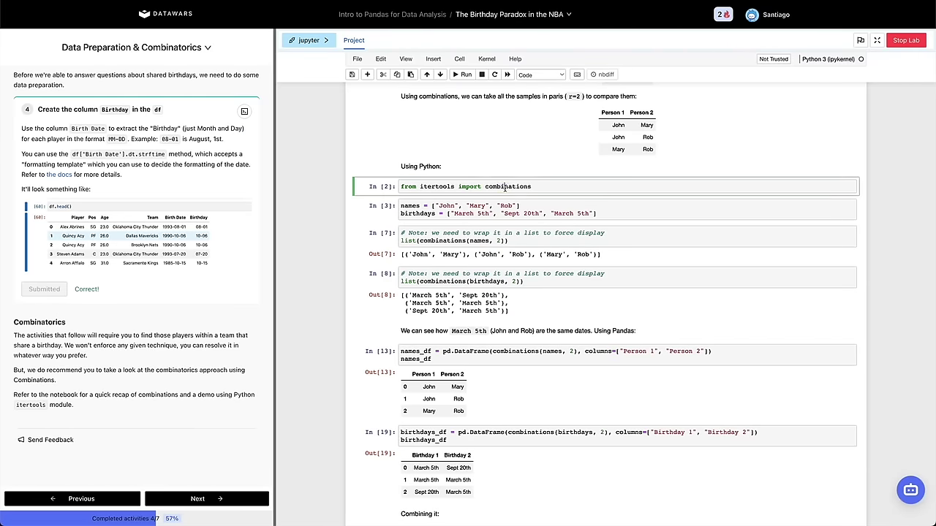
Run the interlude's cell that imports combinations from itertools.
{"action": "left_click", "coordinate": [389, 187]}
{"action": "scroll", "coordinate": [391, 186], "scroll_direction": "up", "scroll_amount": 10}
{"action": "scroll", "coordinate": [415, 150], "scroll_direction": "up", "scroll_amount": 3}
{"action": "scroll", "coordinate": [385, 258], "scroll_direction": "down", "scroll_amount": 10}
{"action": "scroll", "coordinate": [385, 258], "scroll_direction": "down", "scroll_amount": 7}
{"action": "scroll", "coordinate": [385, 257], "scroll_direction": "up", "scroll_amount": 2}
{"action": "key", "text": "shift+Return"}
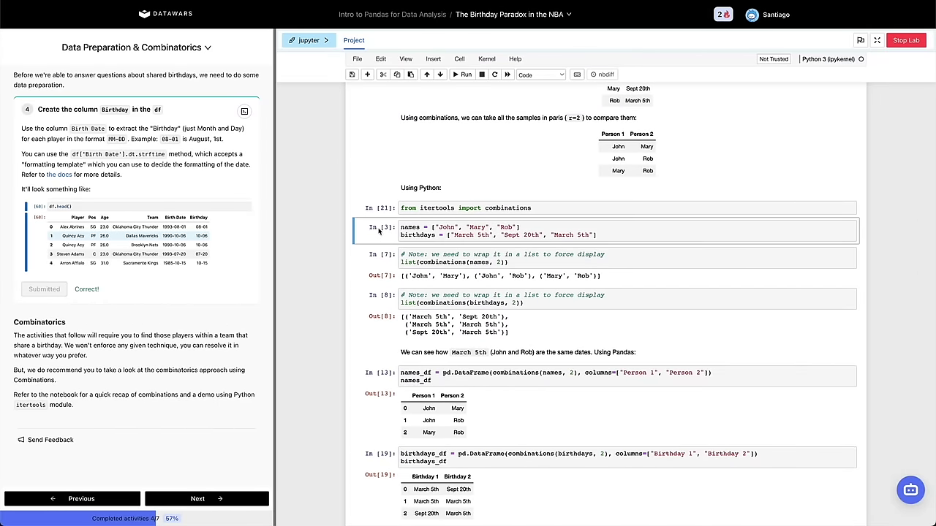
Run the cell defining the names and birthdays lists, and the cell with list(combinations(names, 2)).
{"action": "scroll", "coordinate": [379, 230], "scroll_direction": "up", "scroll_amount": 8}
{"action": "scroll", "coordinate": [431, 280], "scroll_direction": "down", "scroll_amount": 3}
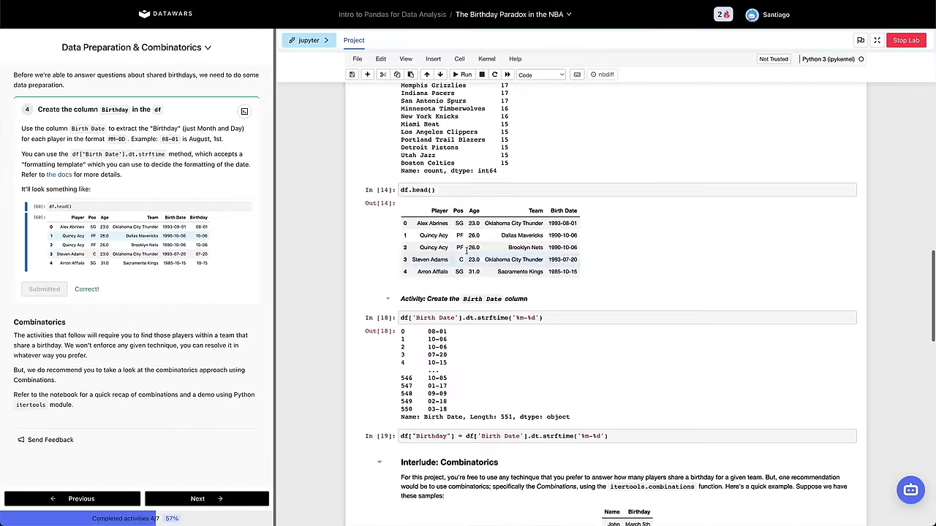
{"action": "scroll", "coordinate": [431, 280], "scroll_direction": "down", "scroll_amount": 7}
{"action": "scroll", "coordinate": [428, 174], "scroll_direction": "up", "scroll_amount": 2}
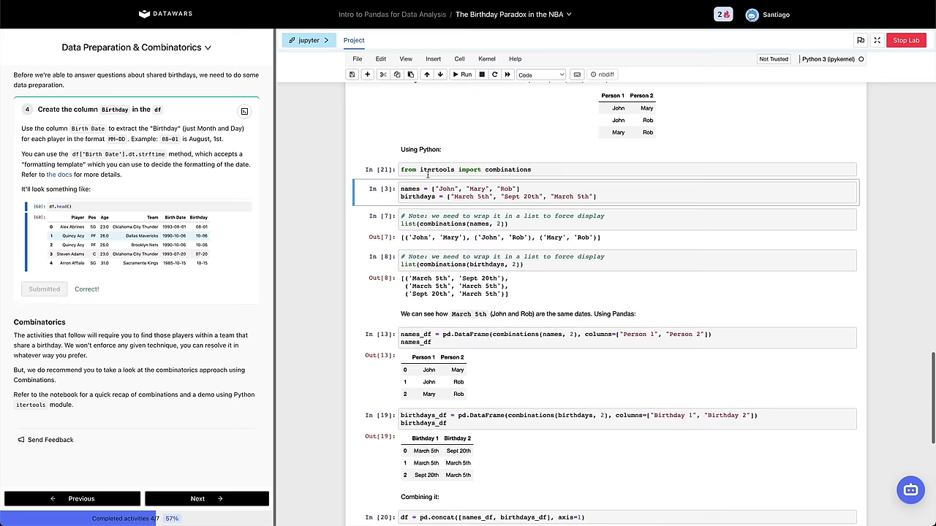
{"action": "key", "text": "shift+Return"}
{"action": "key", "text": "shift+Return"}
{"action": "double_click", "coordinate": [502, 169]}
{"action": "left_click", "coordinate": [441, 245]}
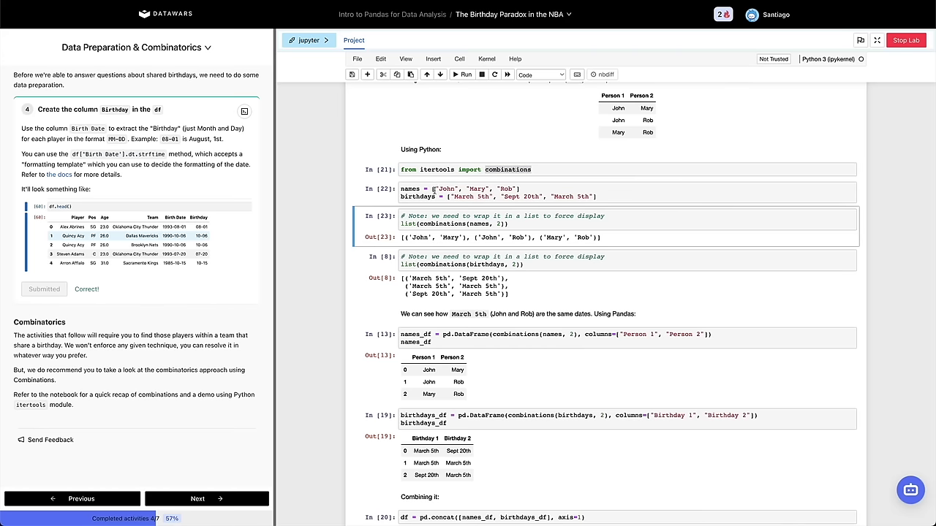
Copy the cell listing the letters A to G and their pairs from the notebook's start to just above the itertools import cell.
{"action": "left_click", "coordinate": [387, 189]}
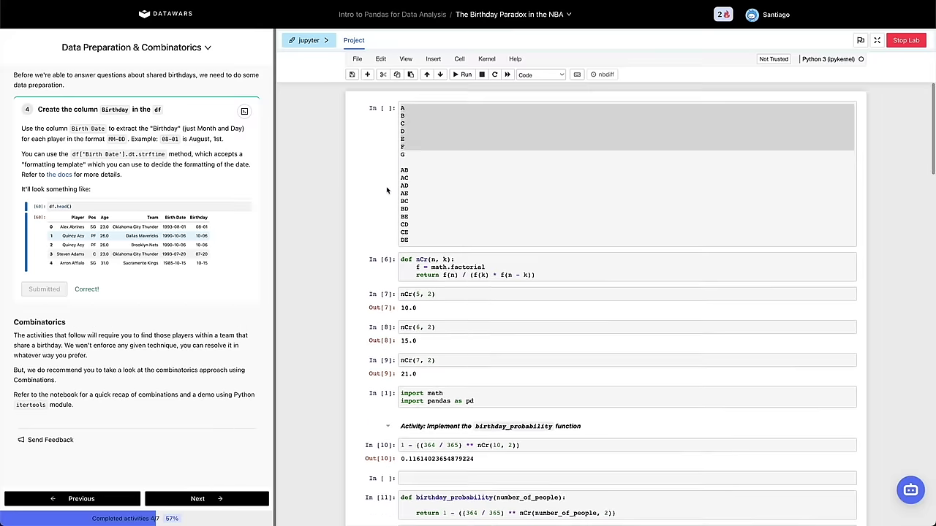
{"action": "scroll", "coordinate": [389, 184], "scroll_direction": "up", "scroll_amount": 10}
{"action": "scroll", "coordinate": [387, 180], "scroll_direction": "down", "scroll_amount": 4}
{"action": "scroll", "coordinate": [387, 180], "scroll_direction": "up", "scroll_amount": 3}
{"action": "scroll", "coordinate": [387, 180], "scroll_direction": "down", "scroll_amount": 5}
{"action": "scroll", "coordinate": [387, 180], "scroll_direction": "up", "scroll_amount": 2}
{"action": "scroll", "coordinate": [396, 212], "scroll_direction": "down", "scroll_amount": 1}
{"action": "left_click", "coordinate": [395, 212]}
{"action": "key", "text": "v"}
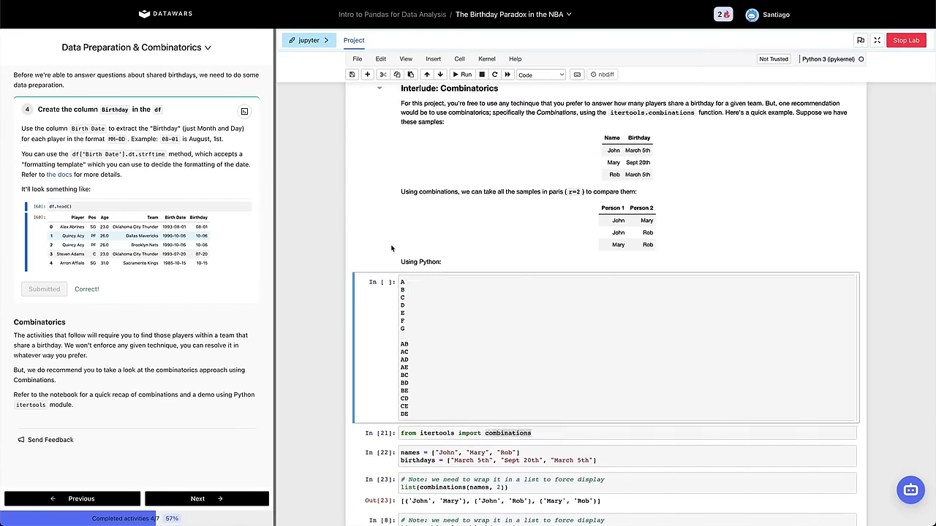
Remove the letters F and G from the copied cell, keeping A to E above the list of pairs.
{"action": "scroll", "coordinate": [409, 213], "scroll_direction": "down", "scroll_amount": 2}
{"action": "left_click", "coordinate": [414, 215]}
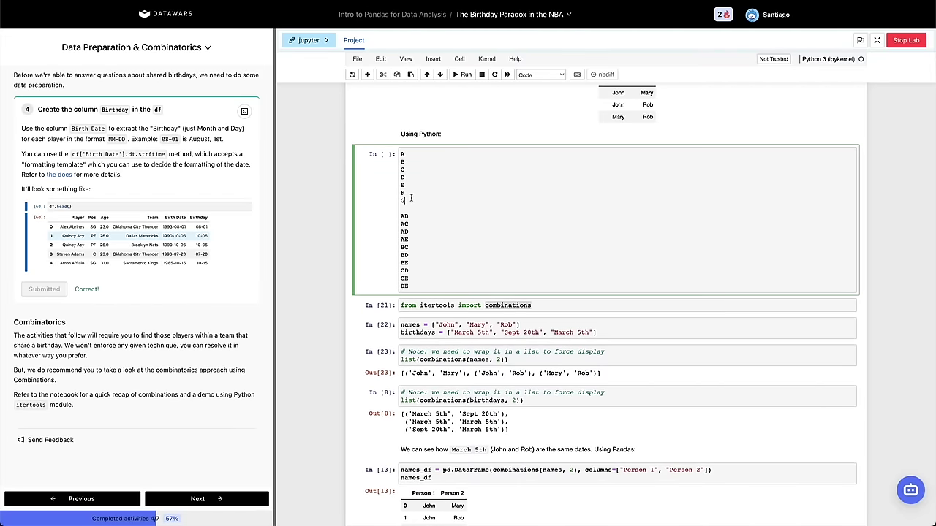
{"action": "key", "text": "BackSpace"}
{"action": "key", "text": "BackSpace"}
{"action": "left_click", "coordinate": [421, 278]}
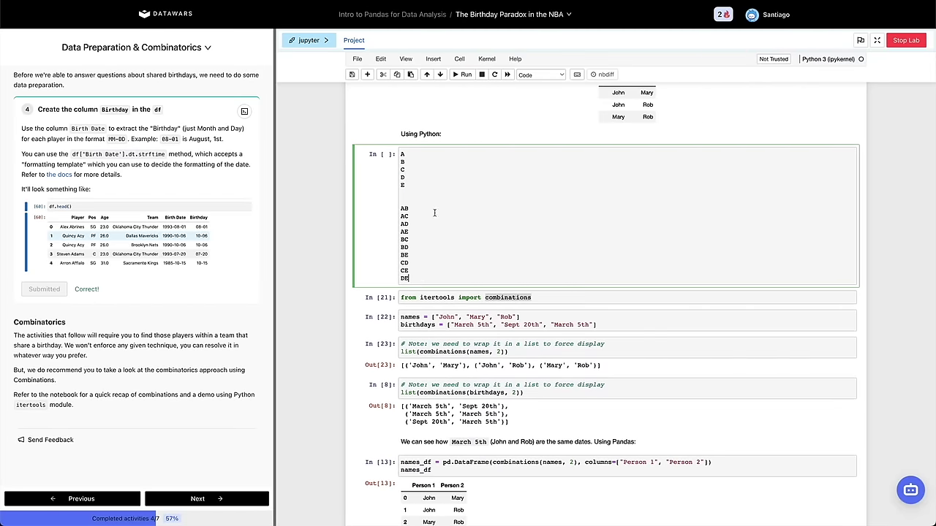
{"action": "left_click", "coordinate": [401, 161]}
Add two more sample first names to the names list and rerun the cells from the import through list(combinations(names, 2)).
{"action": "scroll", "coordinate": [419, 293], "scroll_direction": "down", "scroll_amount": 1}
{"action": "left_click", "coordinate": [442, 266]}
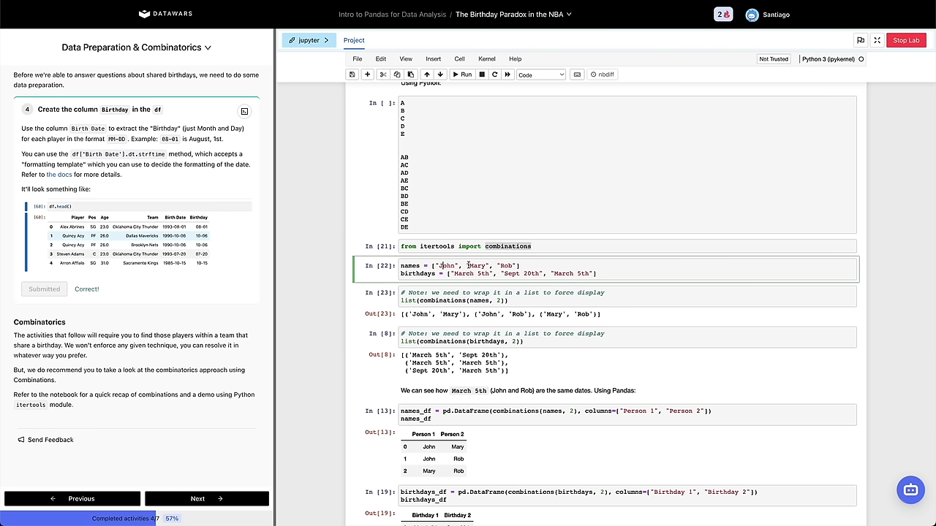
{"action": "left_click", "coordinate": [516, 266]}
{"action": "type", "text": ", \"Susan\", \"Vic"}
{"action": "type", "text": "let"}
{"action": "key", "text": "shift+Return"}
{"action": "key", "text": "Up"}
{"action": "key", "text": "Up"}
{"action": "key", "text": "shift+Return"}
{"action": "key", "text": "shift+Return"}
{"action": "key", "text": "shift+Return"}
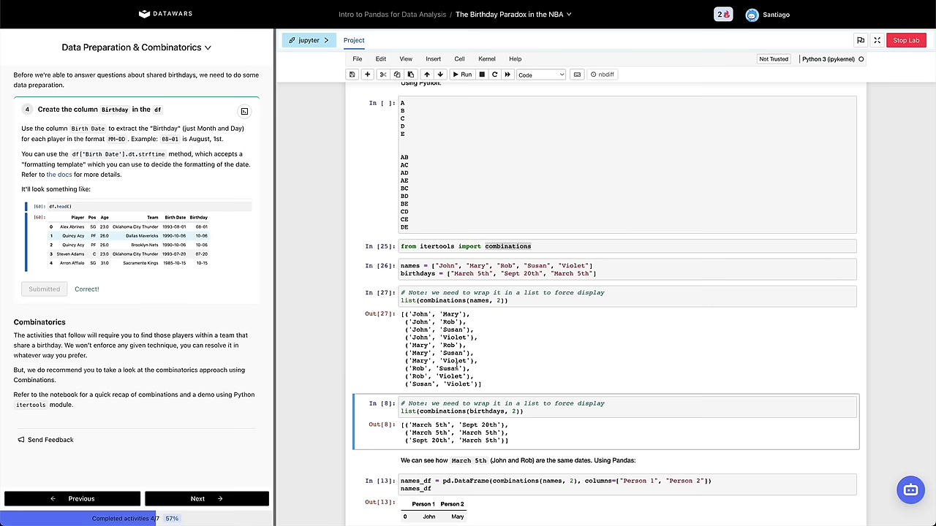
{"action": "left_click", "coordinate": [508, 267]}
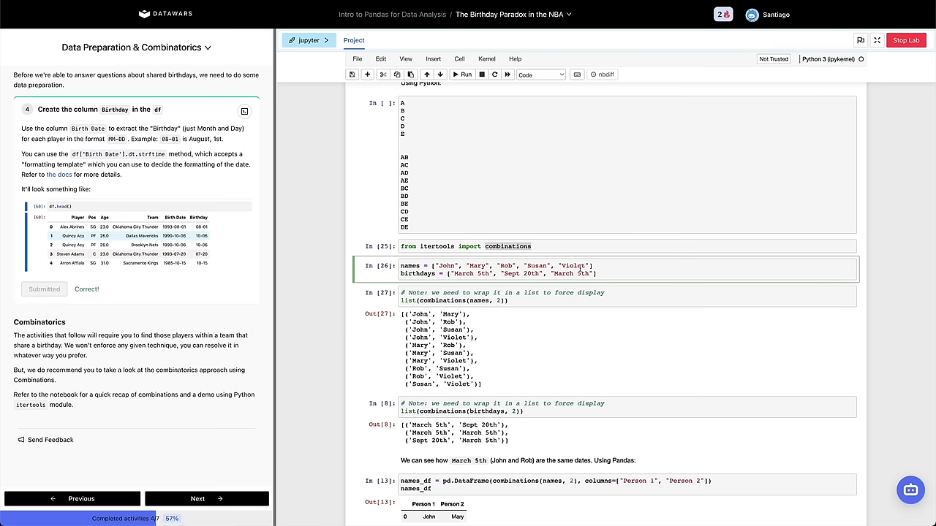
Add "July 20th" and "Sept 20th" to the end of the birthdays list in the example cell.
{"action": "left_click", "coordinate": [512, 352]}
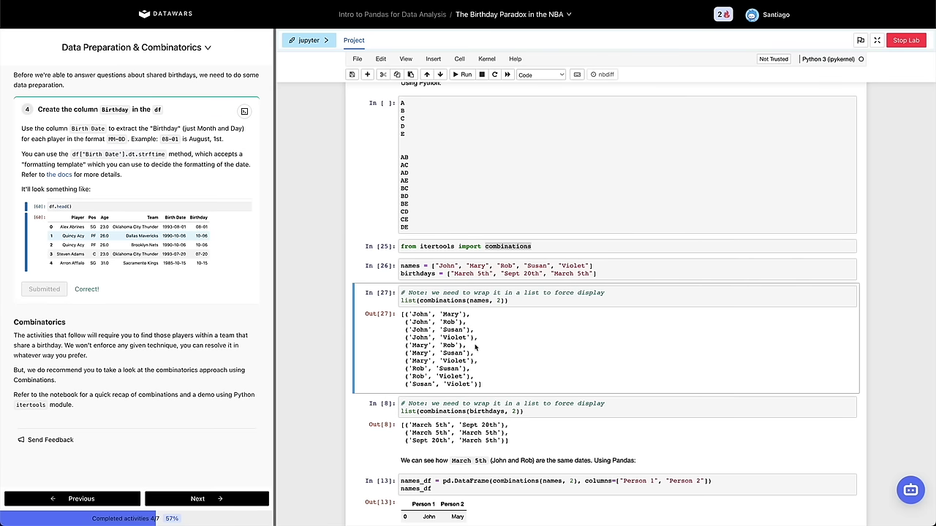
{"action": "scroll", "coordinate": [476, 348], "scroll_direction": "down", "scroll_amount": 1}
{"action": "left_click", "coordinate": [438, 376]}
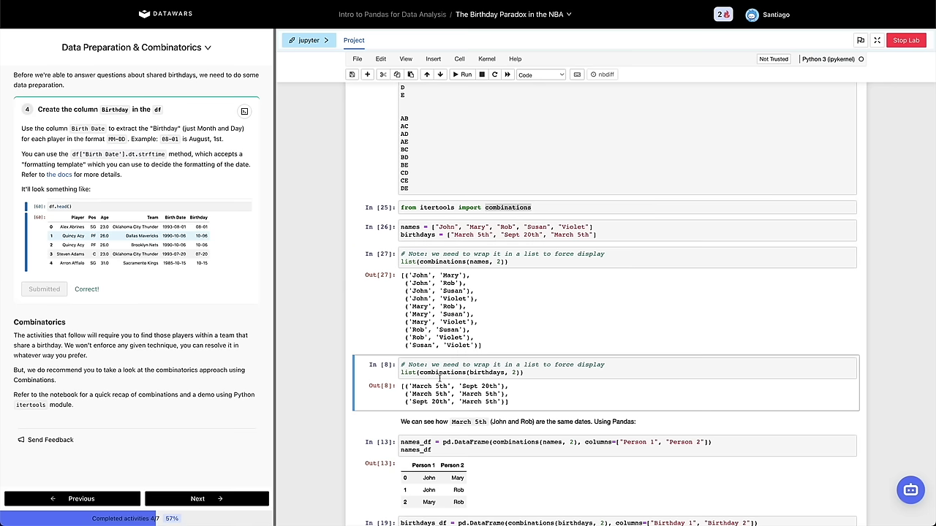
{"action": "left_click", "coordinate": [569, 250]}
{"action": "left_click", "coordinate": [567, 235]}
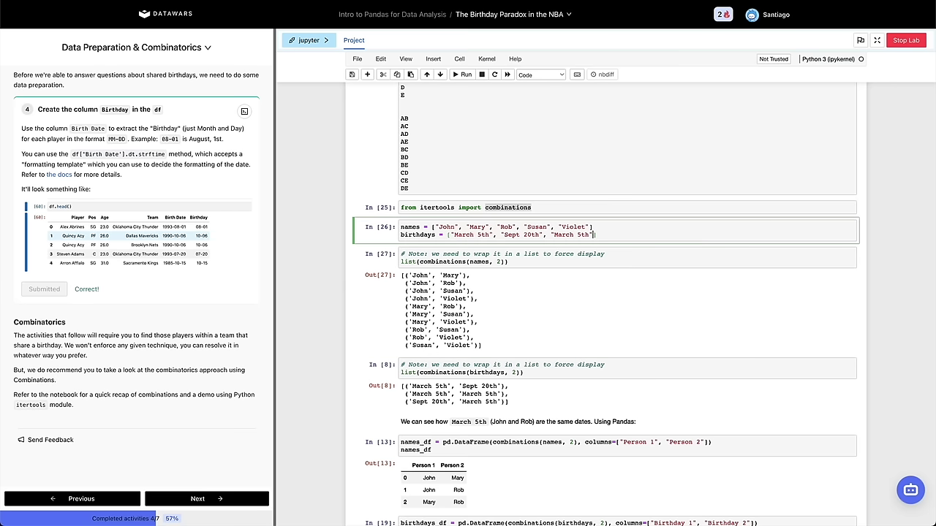
{"action": "key", "text": "BackSpace"}
{"action": "type", "text": ", \""}
{"action": "type", "text": "Ju;"}
{"action": "key", "text": "BackSpace"}
{"action": "type", "text": "ly 20th\", \"Sept 20th"}
Run the names and birthdays cell and both list(combinations(...)) cells, and review the generated birthday pairs.
{"action": "key", "text": "shift+Return"}
{"action": "key", "text": "shift+Return"}
{"action": "key", "text": "shift+Return"}
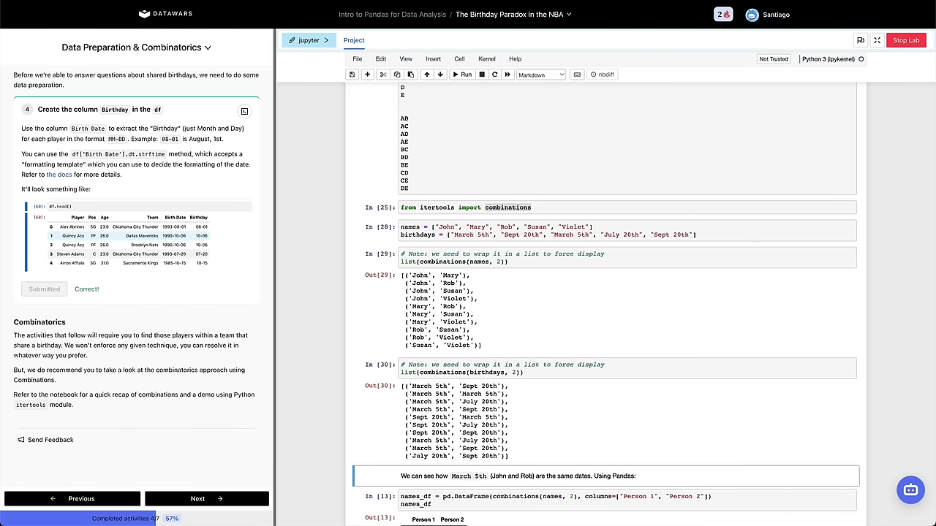
{"action": "scroll", "coordinate": [501, 215], "scroll_direction": "down", "scroll_amount": 2}
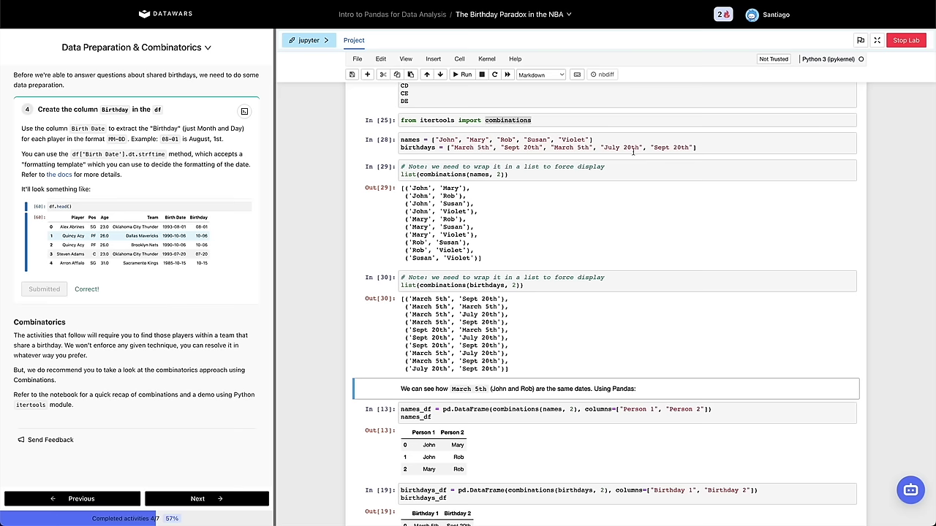
{"action": "scroll", "coordinate": [433, 272], "scroll_direction": "down", "scroll_amount": 2}
{"action": "left_click", "coordinate": [452, 293]}
{"action": "left_click", "coordinate": [442, 307]}
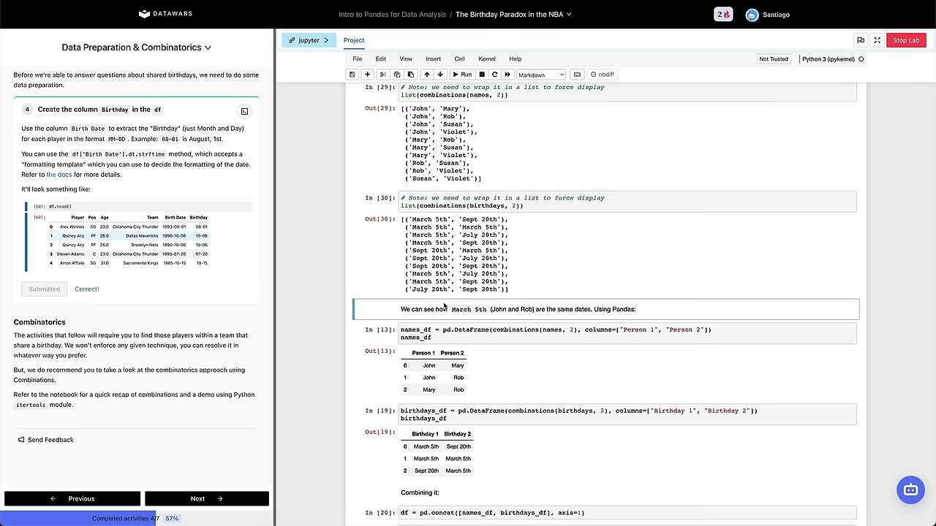
{"action": "scroll", "coordinate": [443, 305], "scroll_direction": "up", "scroll_amount": 1}
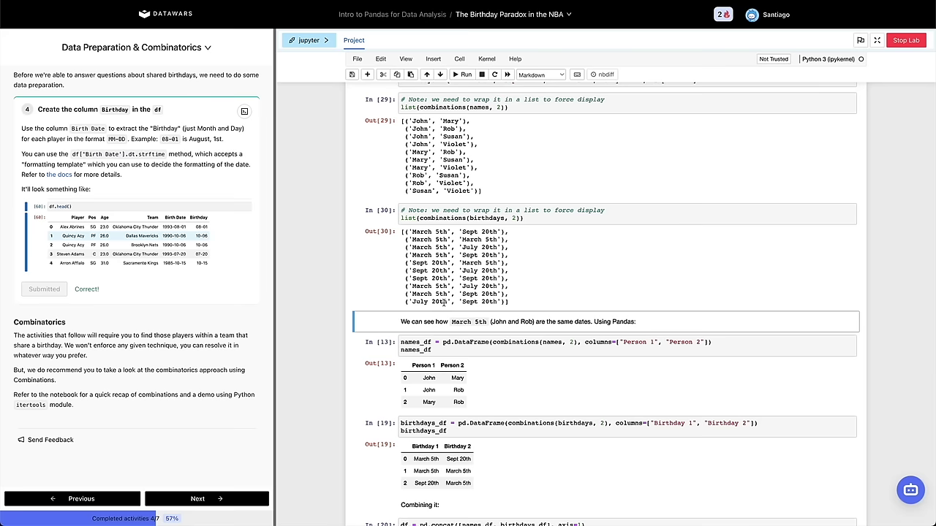
Run the names_df and birthdays_df cells to rebuild both pair DataFrames from the extended lists.
{"action": "scroll", "coordinate": [442, 304], "scroll_direction": "down", "scroll_amount": 2}
{"action": "left_click", "coordinate": [503, 307]}
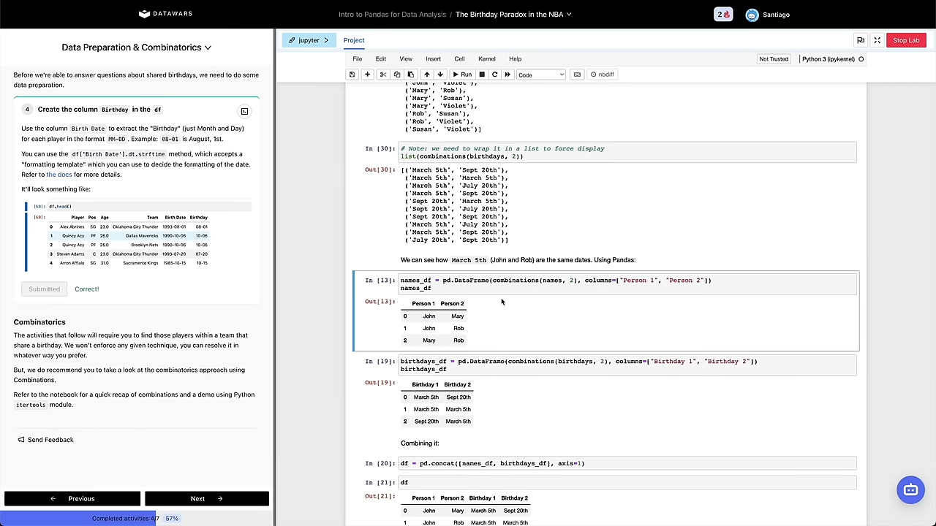
{"action": "key", "text": "shift+Return"}
{"action": "scroll", "coordinate": [469, 303], "scroll_direction": "down", "scroll_amount": 4}
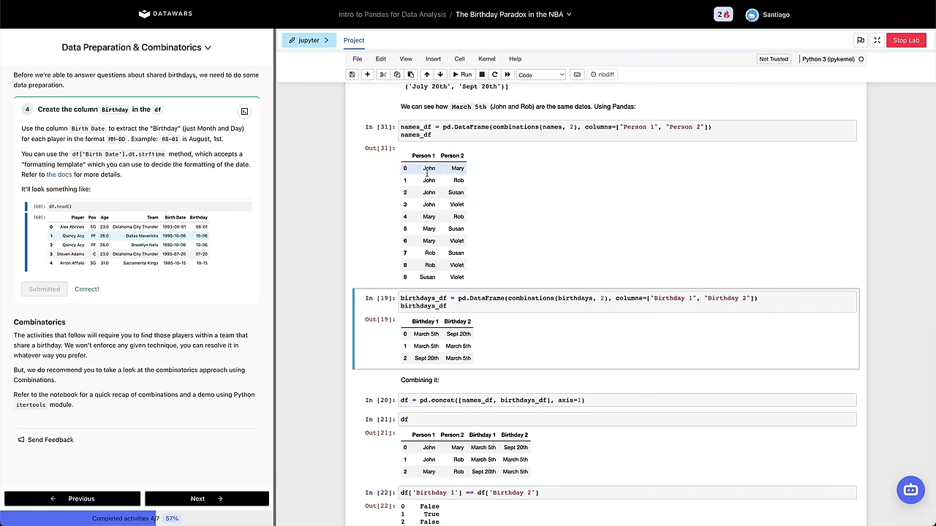
{"action": "key", "text": "shift+Return"}
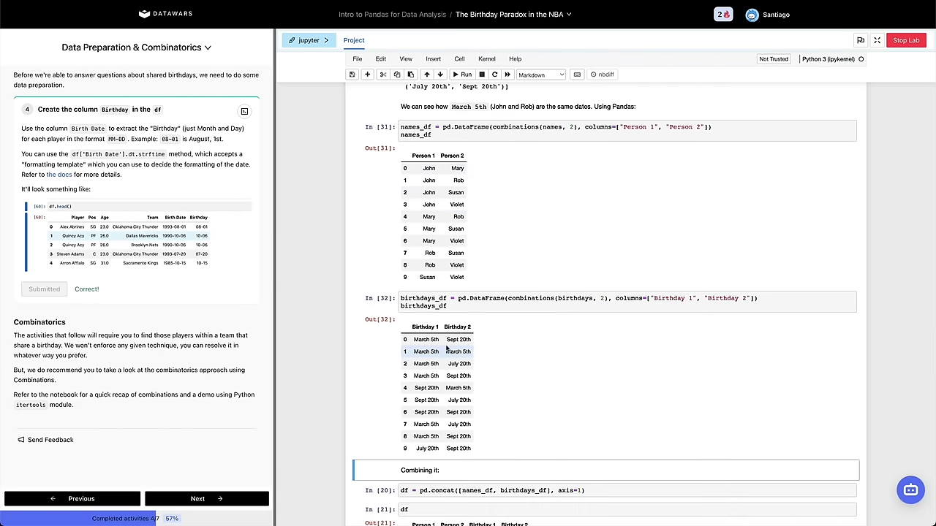
Run the pd.concat cell joining names_df and birthdays_df with axis=1, and display the combined df.
{"action": "scroll", "coordinate": [446, 346], "scroll_direction": "down", "scroll_amount": 2}
{"action": "scroll", "coordinate": [446, 347], "scroll_direction": "down", "scroll_amount": 2}
{"action": "key", "text": "shift+Return"}
{"action": "key", "text": "shift+Return"}
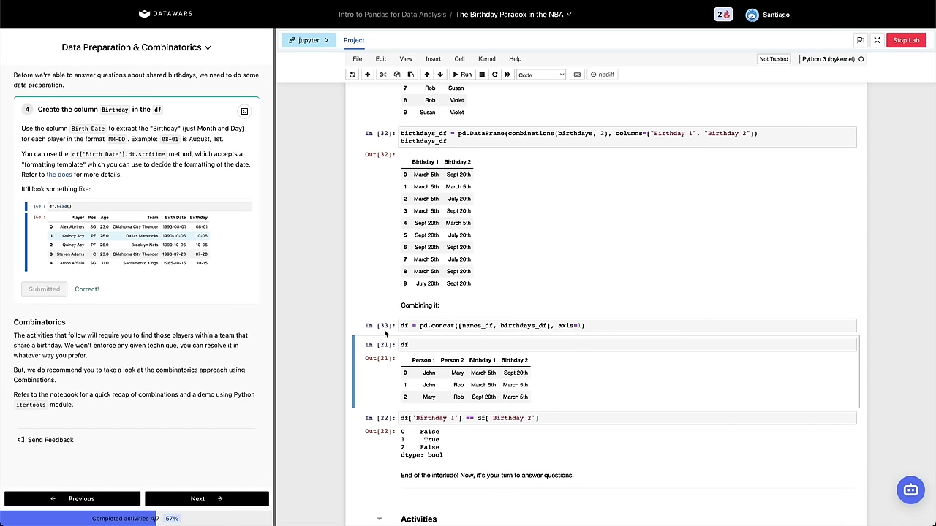
{"action": "scroll", "coordinate": [389, 331], "scroll_direction": "up", "scroll_amount": 20}
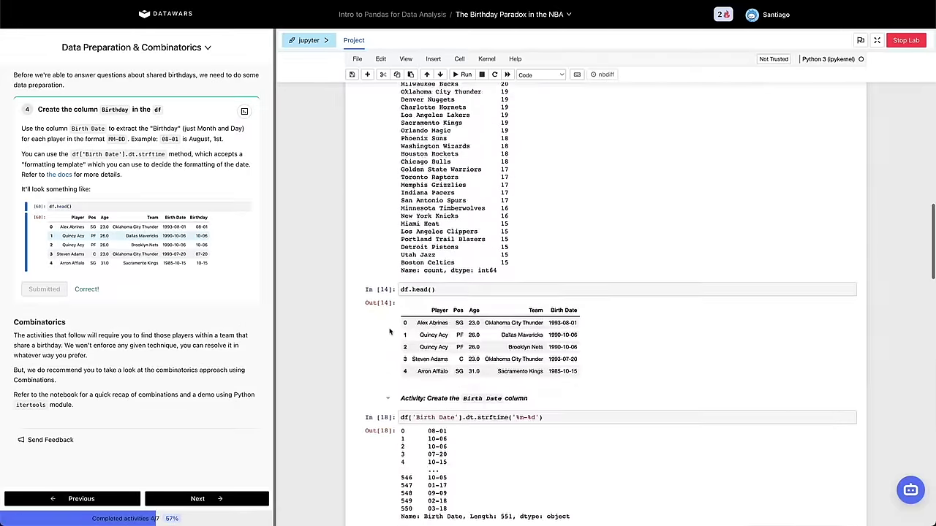
{"action": "scroll", "coordinate": [417, 256], "scroll_direction": "down", "scroll_amount": 20}
{"action": "scroll", "coordinate": [419, 255], "scroll_direction": "down", "scroll_amount": 5}
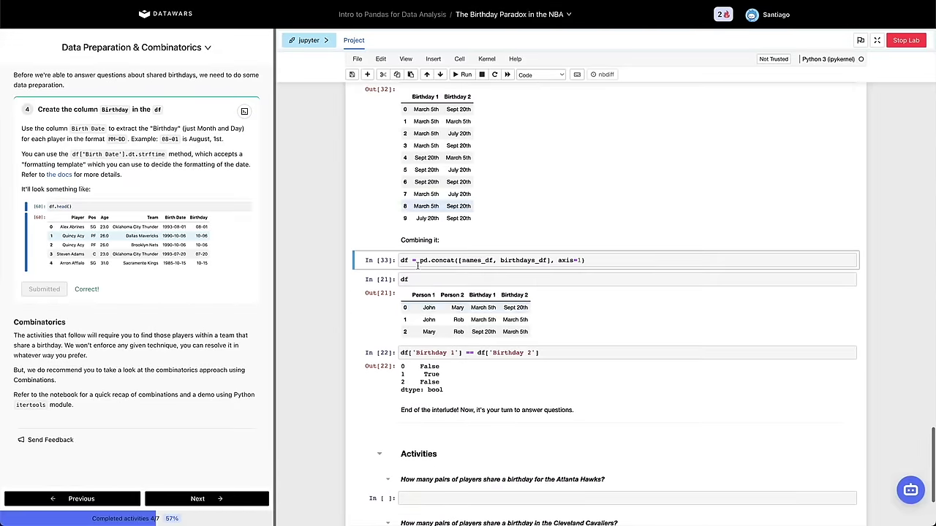
{"action": "left_click", "coordinate": [393, 285]}
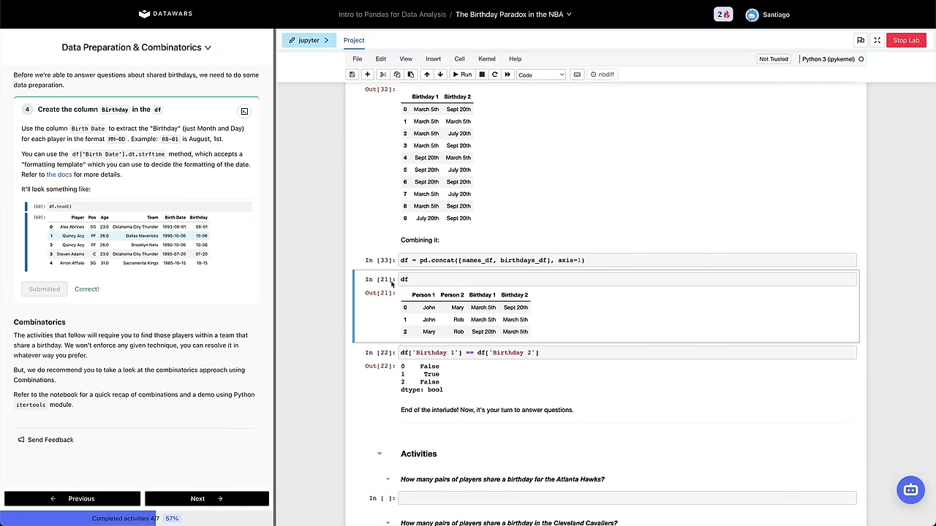
{"action": "key", "text": "shift+Return"}
{"action": "scroll", "coordinate": [439, 263], "scroll_direction": "down", "scroll_amount": 2}
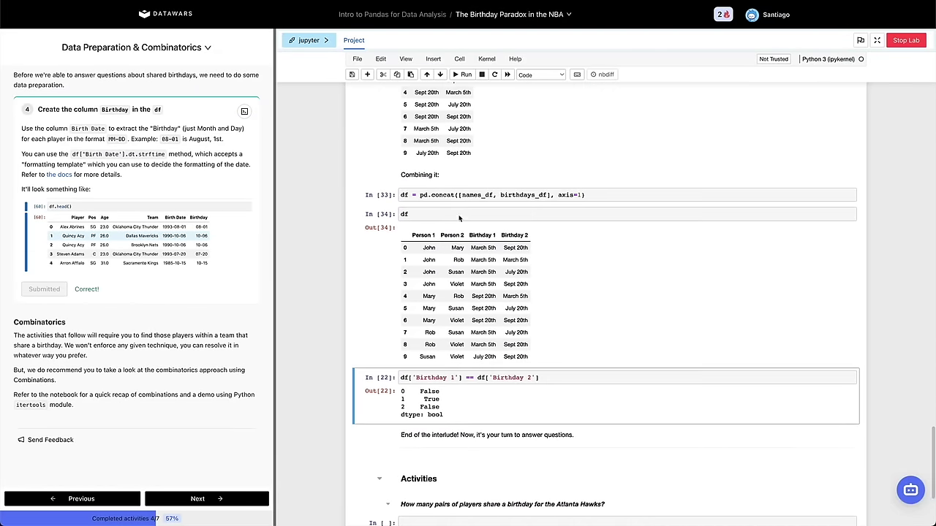
Check the first pair's two birthdays in the combined table and run the df['Birthday 1'] == df['Birthday 2'] comparison.
{"action": "double_click", "coordinate": [430, 247]}
{"action": "left_click_drag", "start_coordinate": [470, 248], "coordinate": [519, 250]}
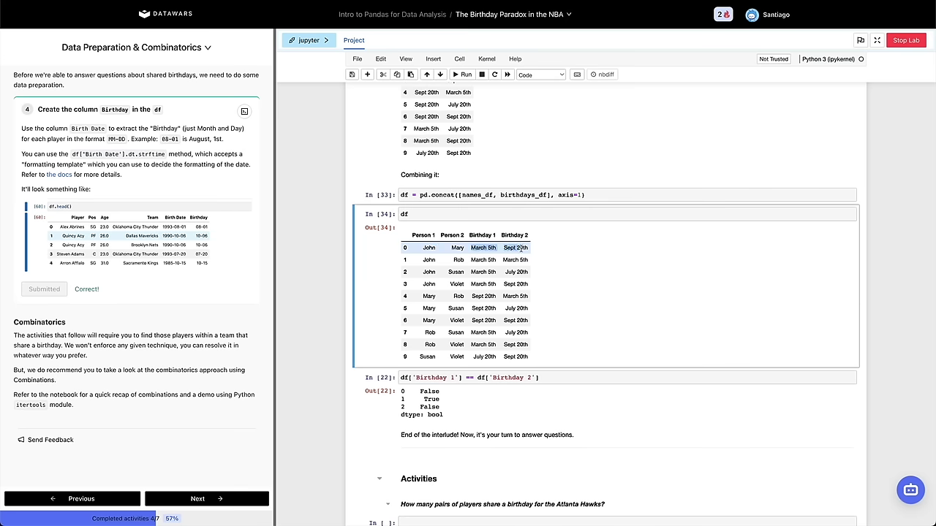
{"action": "left_click", "coordinate": [458, 398]}
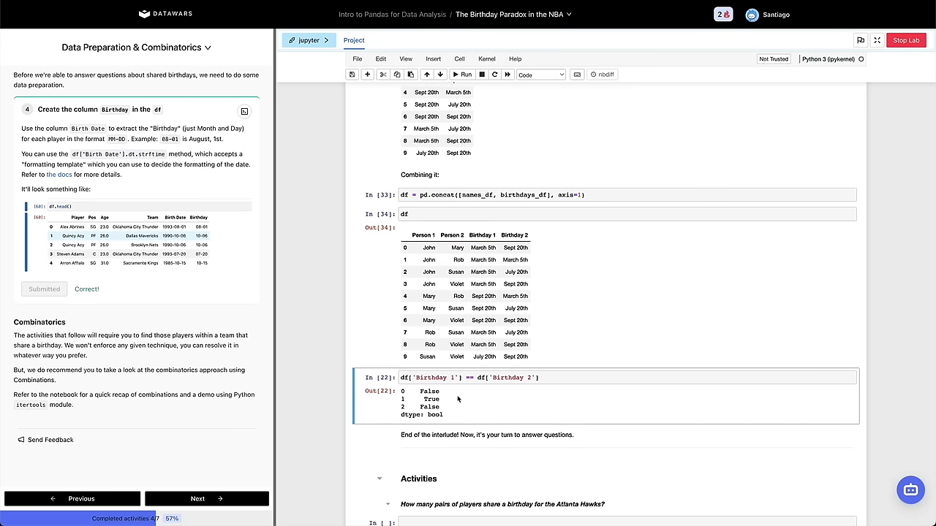
{"action": "key", "text": "shift+Return"}
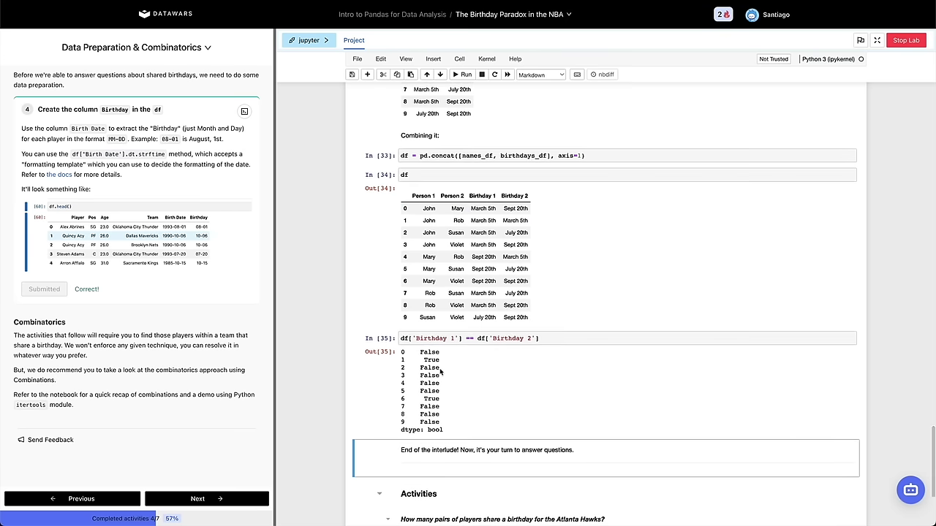
Match the True entries of the comparison output with the birthday pairs in rows 1 and 6 of the combined table.
{"action": "double_click", "coordinate": [430, 361]}
{"action": "double_click", "coordinate": [431, 399]}
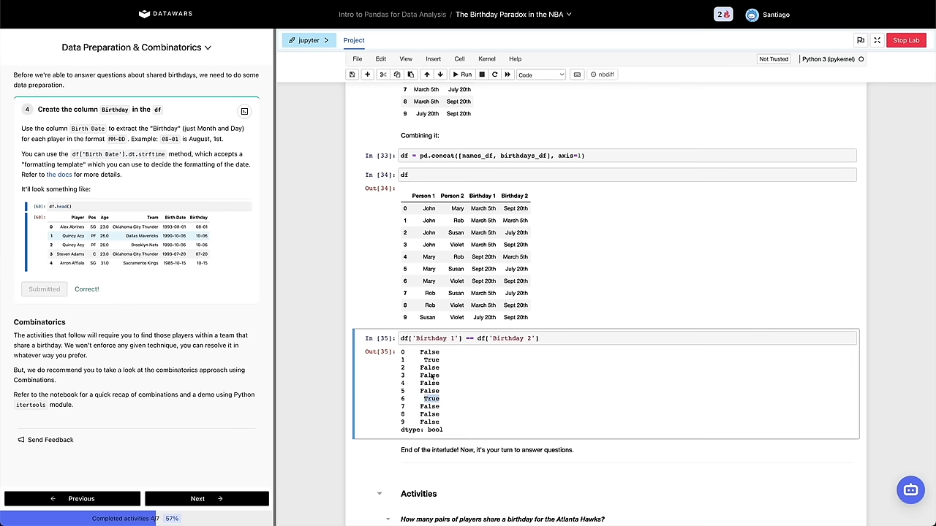
{"action": "left_click", "coordinate": [429, 227]}
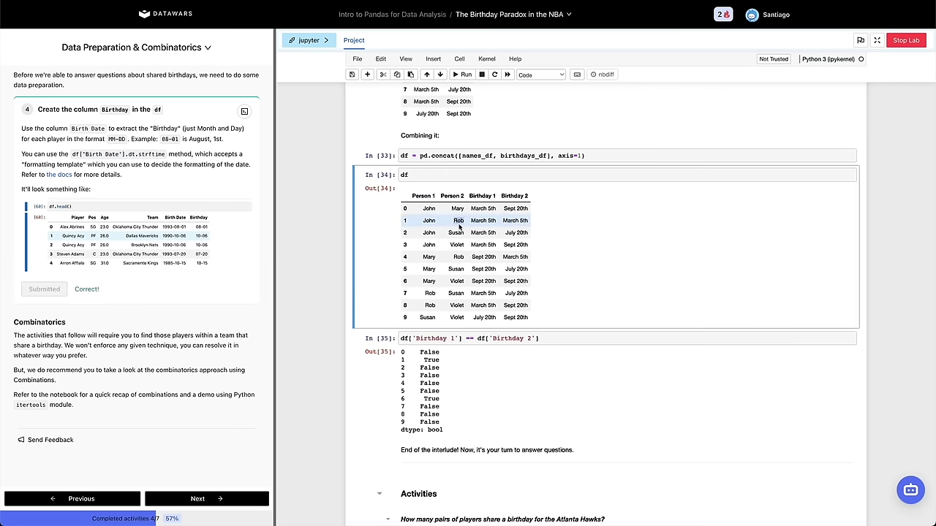
{"action": "left_click_drag", "start_coordinate": [472, 221], "coordinate": [532, 225]}
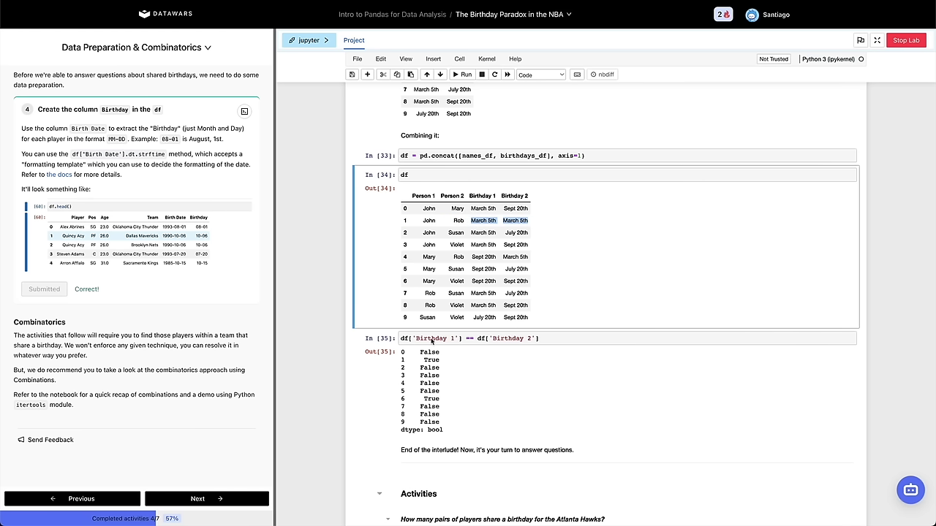
{"action": "left_click_drag", "start_coordinate": [421, 281], "coordinate": [531, 286]}
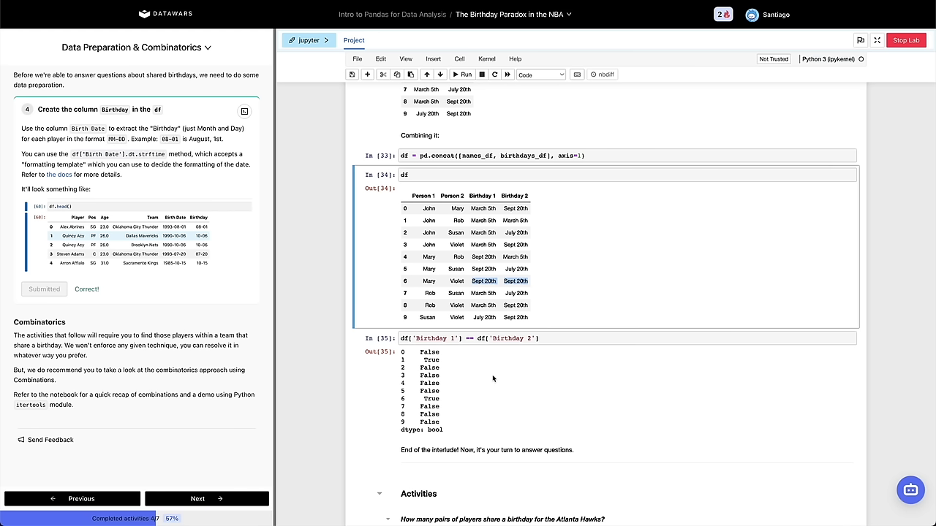
{"action": "left_click", "coordinate": [576, 252]}
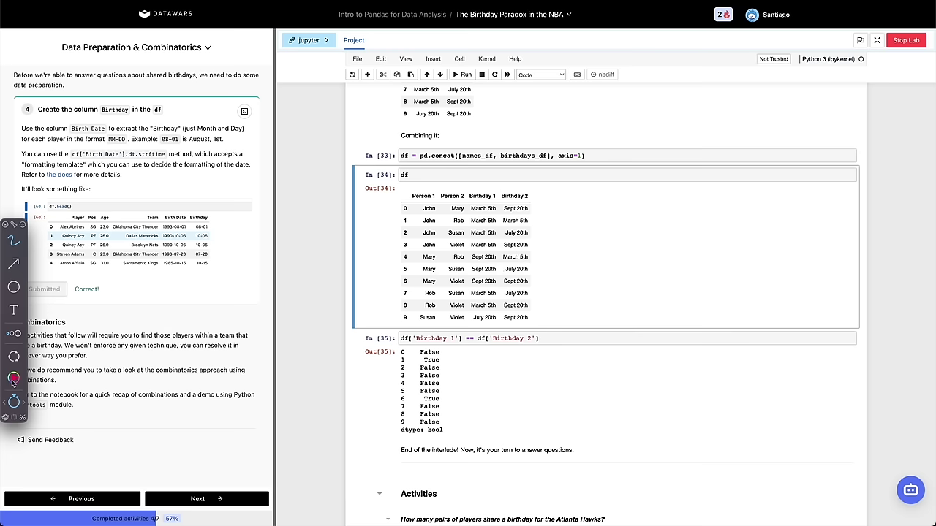
Set the annotation pen to red and sketch a small lined table beside df with a curve leading to a larger lined table.
{"action": "left_click", "coordinate": [13, 378]}
{"action": "left_click_drag", "start_coordinate": [123, 393], "coordinate": [125, 384]}
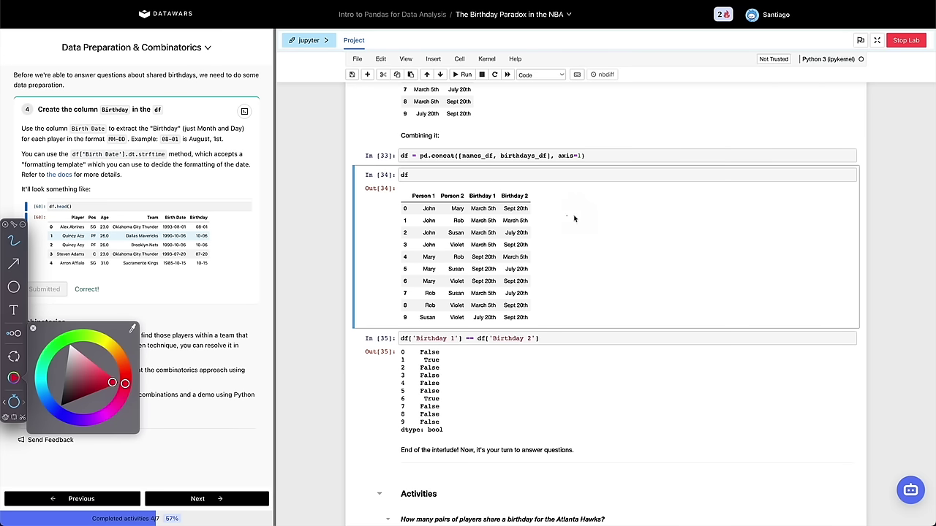
{"action": "mouse_move", "coordinate": [568, 216]}
{"action": "left_mouse_down"}
{"action": "mouse_move", "coordinate": [568, 245]}
{"action": "mouse_move", "coordinate": [608, 256]}
{"action": "mouse_move", "coordinate": [607, 216]}
{"action": "mouse_move", "coordinate": [569, 221]}
{"action": "mouse_move", "coordinate": [593, 221]}
{"action": "mouse_move", "coordinate": [589, 244]}
{"action": "mouse_move", "coordinate": [677, 289]}
{"action": "left_mouse_up"}
{"action": "left_click", "coordinate": [646, 279]}
{"action": "left_click_drag", "start_coordinate": [639, 233], "coordinate": [675, 237]}
{"action": "mouse_move", "coordinate": [691, 196]}
{"action": "left_mouse_down"}
{"action": "mouse_move", "coordinate": [724, 381]}
{"action": "mouse_move", "coordinate": [835, 352]}
{"action": "mouse_move", "coordinate": [817, 199]}
{"action": "mouse_move", "coordinate": [693, 209]}
{"action": "mouse_move", "coordinate": [795, 204]}
{"action": "left_mouse_up"}
{"action": "left_click_drag", "start_coordinate": [718, 245], "coordinate": [787, 245]}
{"action": "left_click_drag", "start_coordinate": [708, 268], "coordinate": [777, 269]}
{"action": "left_click_drag", "start_coordinate": [726, 285], "coordinate": [758, 285]}
{"action": "left_click_drag", "start_coordinate": [726, 304], "coordinate": [825, 315]}
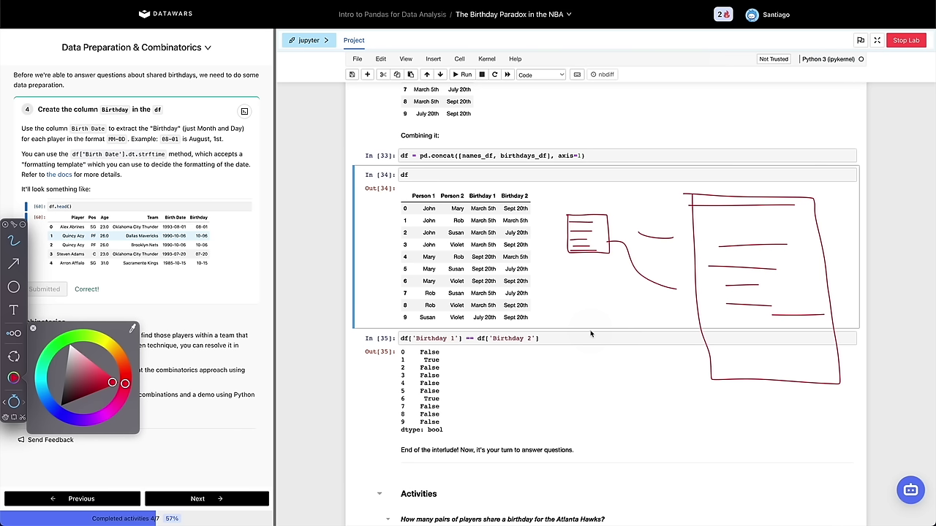
Scribble a mark below the small sketched table and draw two boxes around row groups in the large one.
{"action": "mouse_move", "coordinate": [556, 269]}
{"action": "left_mouse_down"}
{"action": "mouse_move", "coordinate": [563, 259]}
{"action": "mouse_move", "coordinate": [566, 282]}
{"action": "left_mouse_up"}
{"action": "mouse_move", "coordinate": [692, 225]}
{"action": "left_mouse_down"}
{"action": "mouse_move", "coordinate": [705, 285]}
{"action": "mouse_move", "coordinate": [843, 240]}
{"action": "mouse_move", "coordinate": [696, 242]}
{"action": "left_mouse_up"}
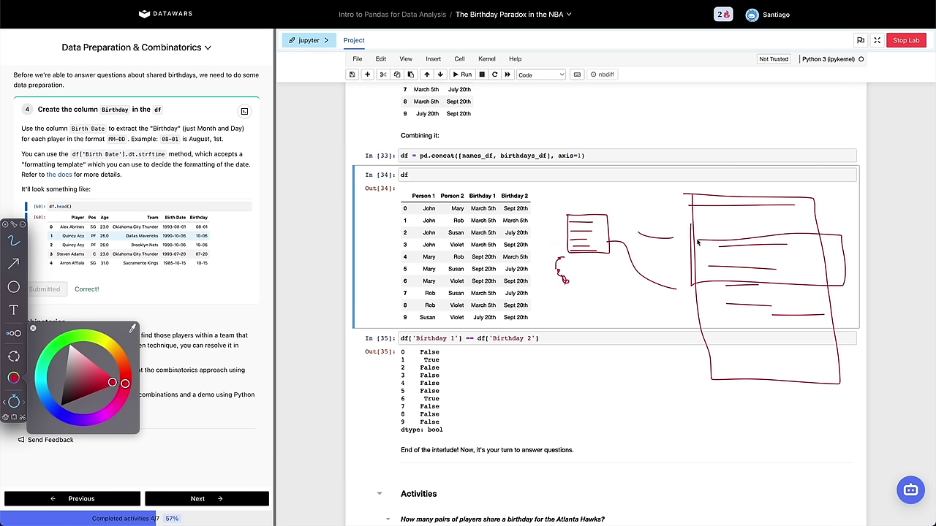
{"action": "mouse_move", "coordinate": [691, 309]}
{"action": "left_mouse_down"}
{"action": "mouse_move", "coordinate": [834, 369]}
{"action": "mouse_move", "coordinate": [847, 319]}
{"action": "mouse_move", "coordinate": [698, 315]}
{"action": "left_mouse_up"}
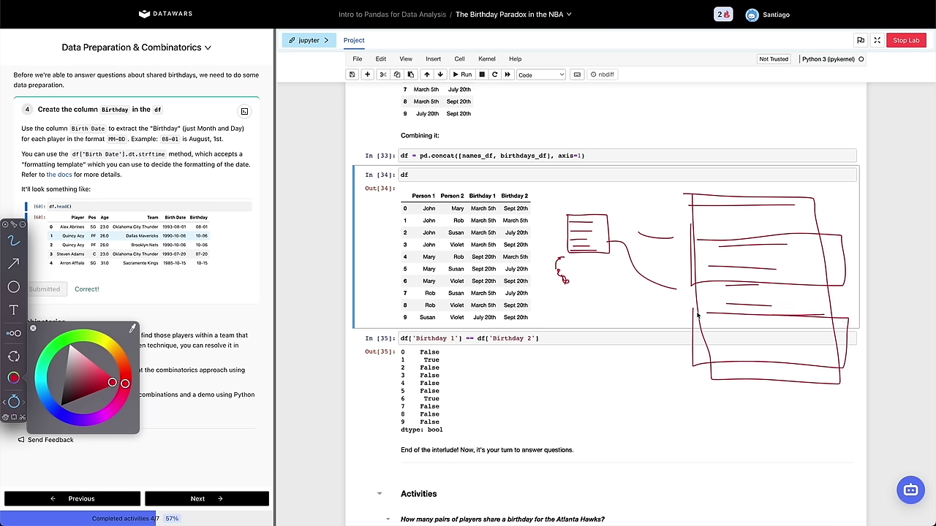
Draw red boxes around rows 1 and 6 of the combined table, and clear all annotations from the screen.
{"action": "mouse_move", "coordinate": [422, 253]}
{"action": "left_mouse_down"}
{"action": "mouse_move", "coordinate": [533, 274]}
{"action": "mouse_move", "coordinate": [511, 249]}
{"action": "mouse_move", "coordinate": [509, 278]}
{"action": "left_mouse_up"}
{"action": "mouse_move", "coordinate": [413, 213]}
{"action": "left_mouse_down"}
{"action": "mouse_move", "coordinate": [418, 227]}
{"action": "mouse_move", "coordinate": [500, 231]}
{"action": "mouse_move", "coordinate": [421, 229]}
{"action": "mouse_move", "coordinate": [534, 231]}
{"action": "mouse_move", "coordinate": [512, 216]}
{"action": "mouse_move", "coordinate": [435, 212]}
{"action": "left_mouse_up"}
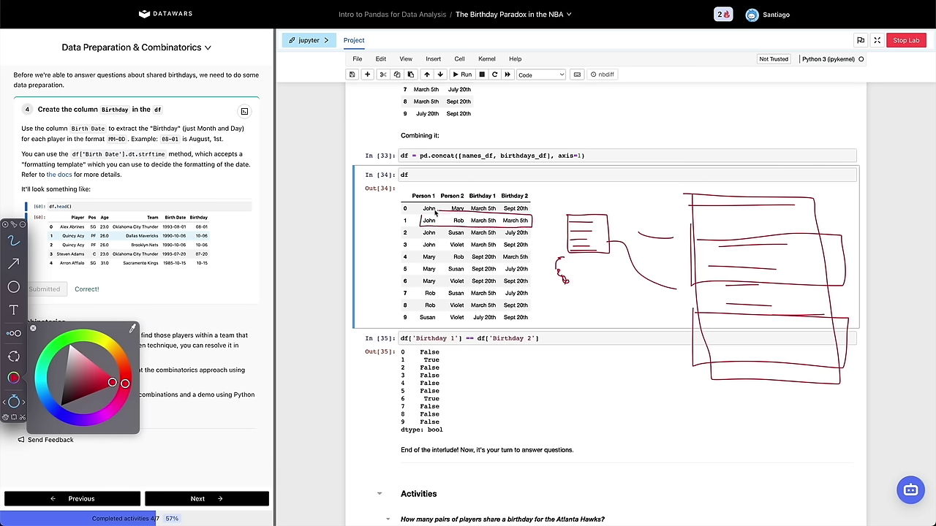
{"action": "mouse_move", "coordinate": [419, 277]}
{"action": "left_mouse_down"}
{"action": "mouse_move", "coordinate": [421, 288]}
{"action": "mouse_move", "coordinate": [532, 292]}
{"action": "mouse_move", "coordinate": [533, 274]}
{"action": "mouse_move", "coordinate": [418, 275]}
{"action": "left_mouse_up"}
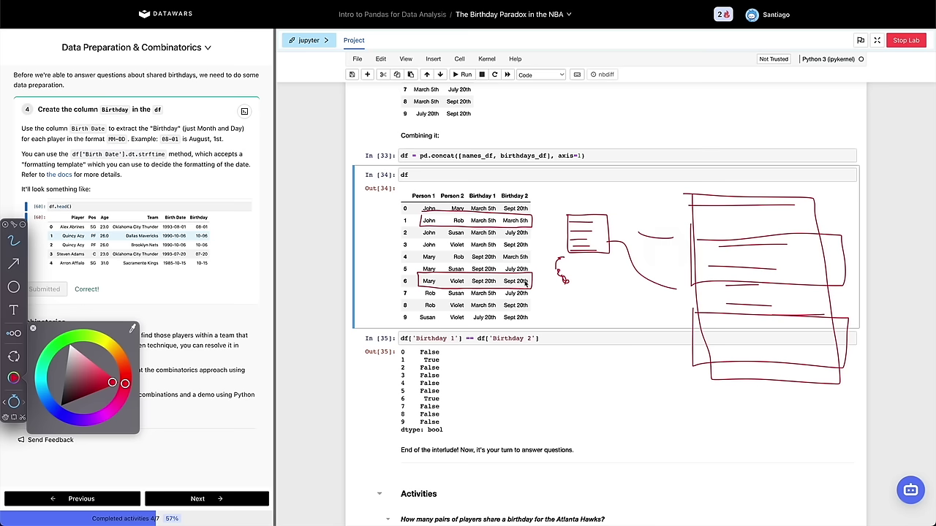
{"action": "key", "text": "Escape"}
{"action": "key", "text": "Escape"}
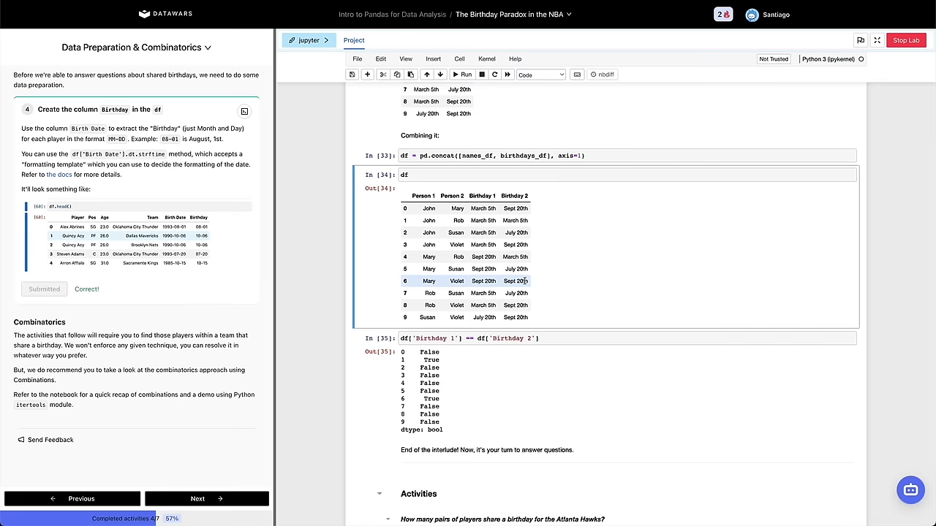
Advance the lab instructions to the "Which teams share birthdays?" page.
{"action": "scroll", "coordinate": [449, 212], "scroll_direction": "down", "scroll_amount": 1}
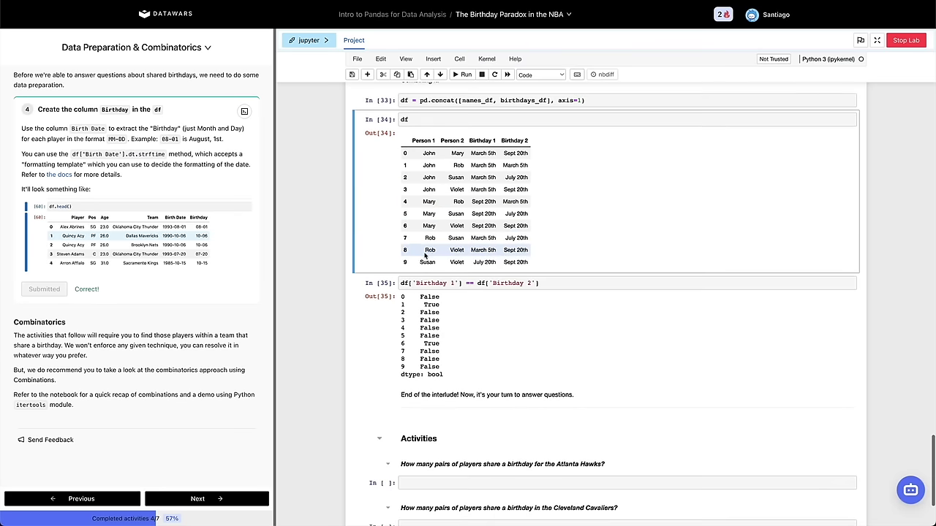
{"action": "scroll", "coordinate": [409, 249], "scroll_direction": "up", "scroll_amount": 1}
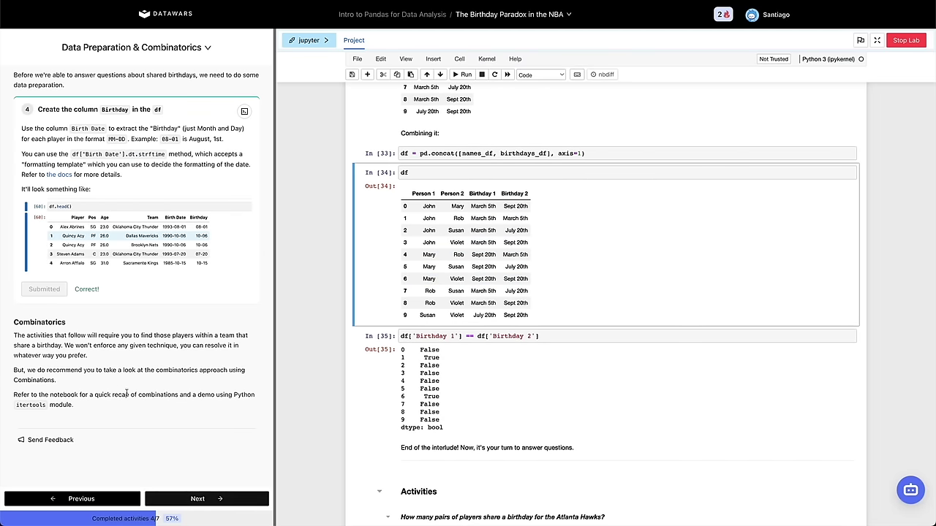
{"action": "left_click", "coordinate": [197, 499]}
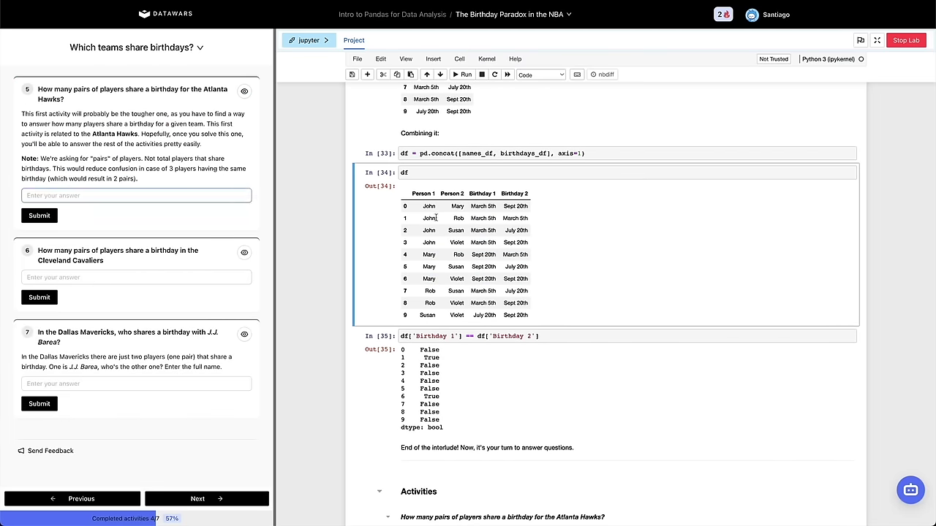
Rerun the cell that loads nba_2017.csv into df with parsed Birth Date and the df.head() cell below it.
{"action": "scroll", "coordinate": [420, 252], "scroll_direction": "up", "scroll_amount": 9}
{"action": "scroll", "coordinate": [420, 251], "scroll_direction": "down", "scroll_amount": 7}
{"action": "scroll", "coordinate": [420, 251], "scroll_direction": "down", "scroll_amount": 2}
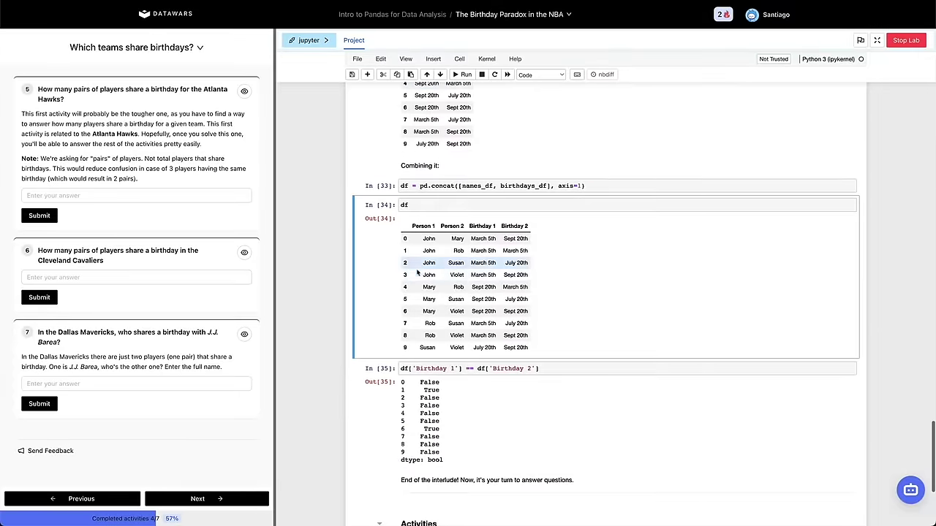
{"action": "left_click", "coordinate": [378, 183]}
{"action": "scroll", "coordinate": [376, 186], "scroll_direction": "up", "scroll_amount": 15}
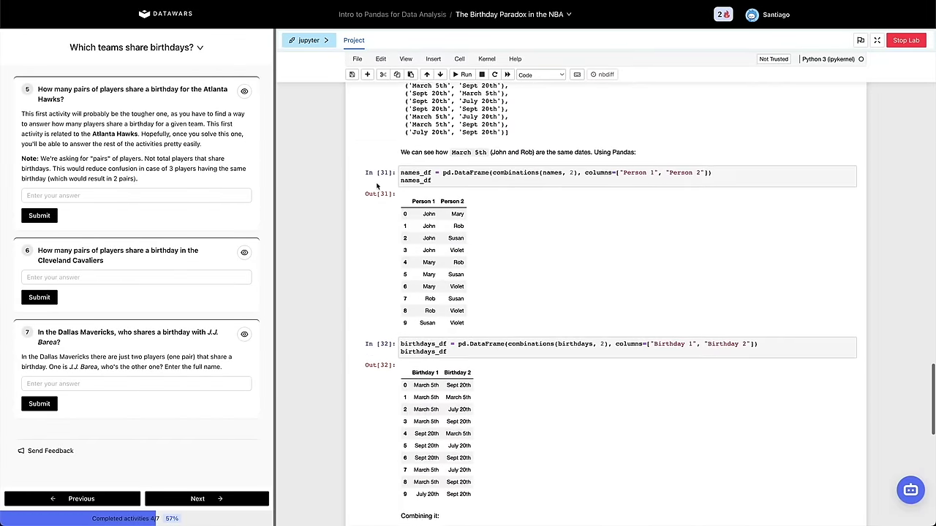
{"action": "scroll", "coordinate": [375, 190], "scroll_direction": "down", "scroll_amount": 3}
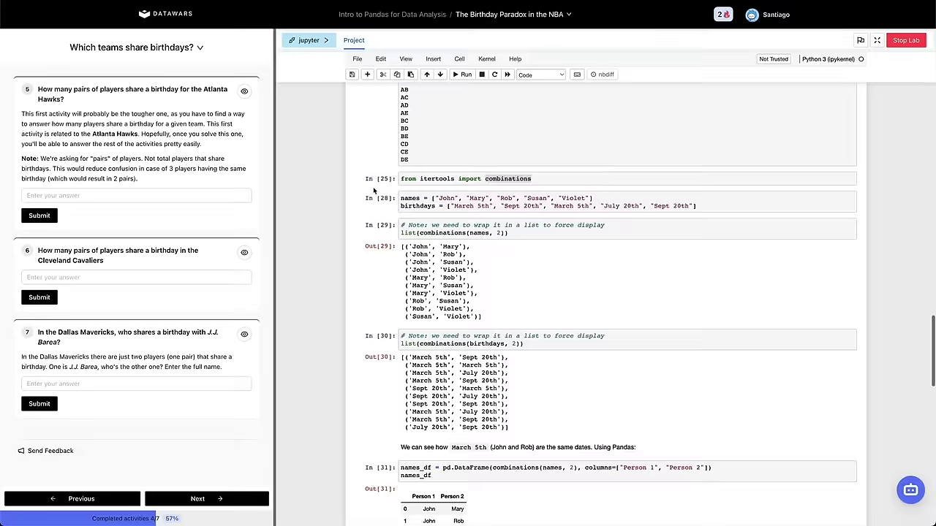
{"action": "scroll", "coordinate": [384, 242], "scroll_direction": "up", "scroll_amount": 12}
{"action": "scroll", "coordinate": [388, 273], "scroll_direction": "down", "scroll_amount": 2}
{"action": "scroll", "coordinate": [388, 273], "scroll_direction": "up", "scroll_amount": 10}
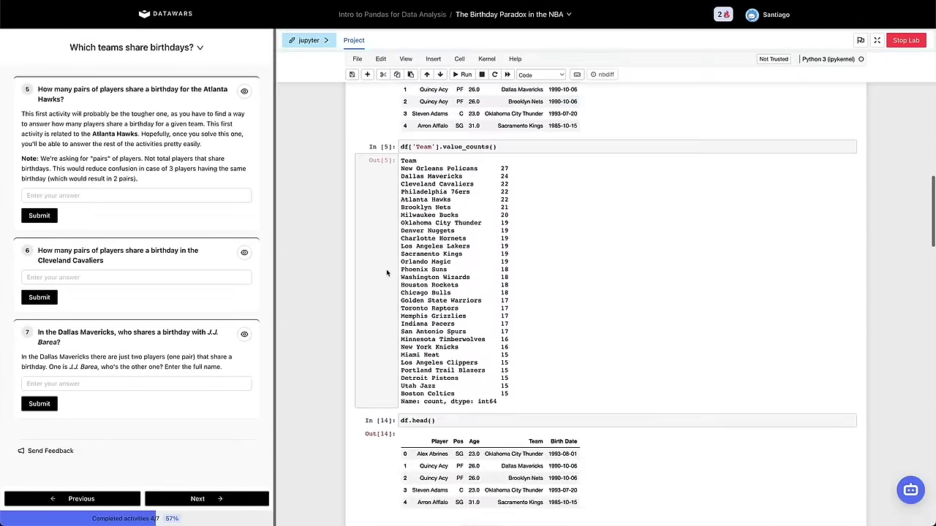
{"action": "left_click", "coordinate": [387, 204]}
{"action": "key", "text": "shift+Return"}
{"action": "key", "text": "shift+Return"}
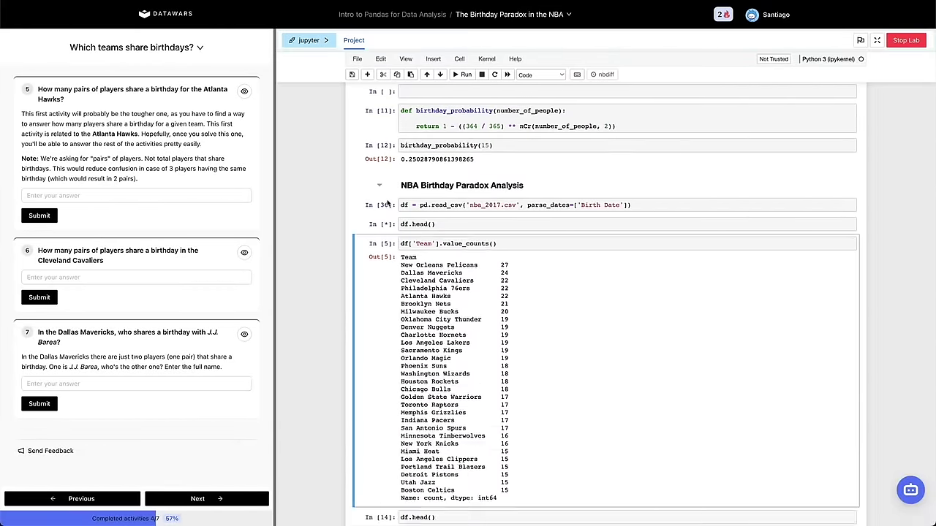
Rerun the Birth Date strftime('%m-%d') cell and the cell that assigns its result to the Birthday column.
{"action": "scroll", "coordinate": [379, 334], "scroll_direction": "down", "scroll_amount": 5}
{"action": "scroll", "coordinate": [380, 322], "scroll_direction": "down", "scroll_amount": 5}
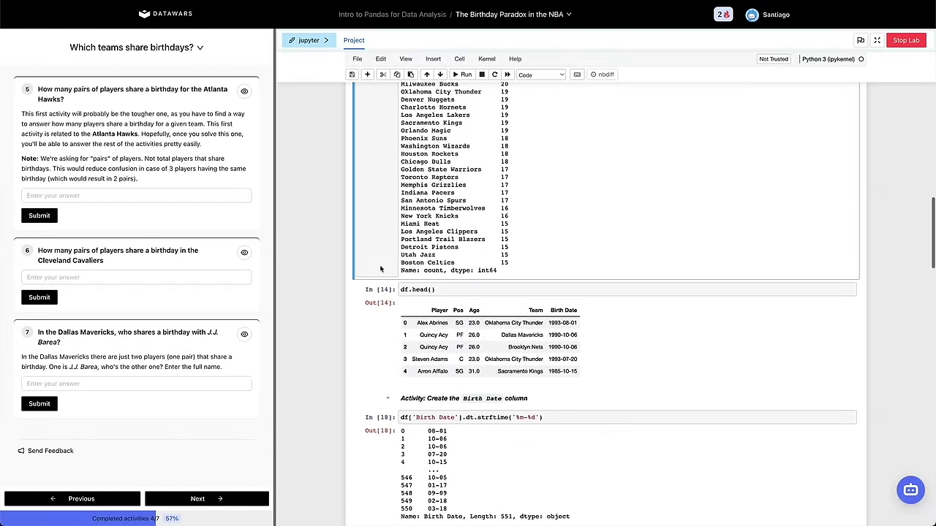
{"action": "left_click", "coordinate": [415, 306]}
{"action": "key", "text": "shift+Return"}
{"action": "key", "text": "shift+Return"}
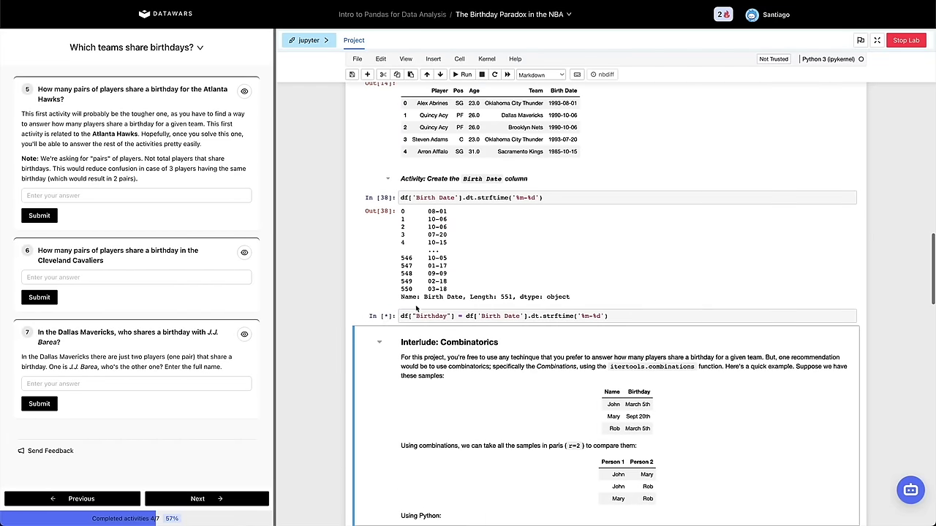
Select the heading of the Atlanta Hawks question in the notebook's Activities section.
{"action": "scroll", "coordinate": [417, 347], "scroll_direction": "down", "scroll_amount": 10}
{"action": "left_click", "coordinate": [418, 349]}
{"action": "left_click", "coordinate": [135, 283]}
{"action": "left_click", "coordinate": [138, 236]}
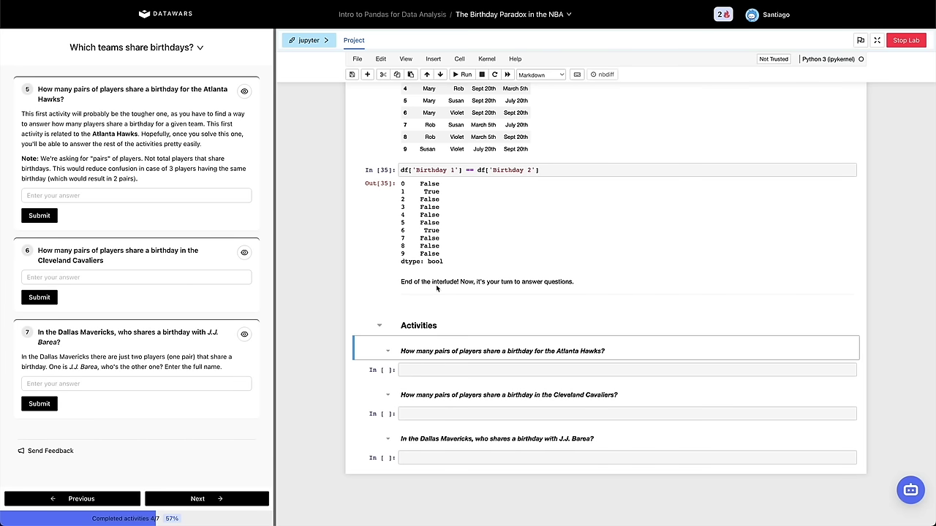
{"action": "key", "text": "a"}
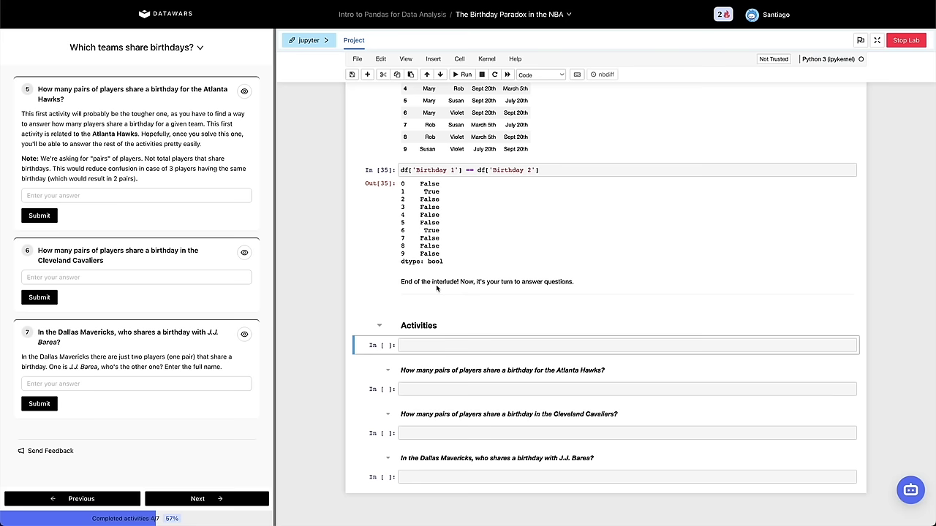
{"action": "key", "text": "d"}
{"action": "key", "text": "d"}
Add four empty code cells under the Atlanta Hawks question, select its first code cell and save the notebook.
{"action": "key", "text": "b"}
{"action": "key", "text": "b"}
{"action": "key", "text": "b"}
{"action": "key", "text": "b"}
{"action": "left_click", "coordinate": [388, 373]}
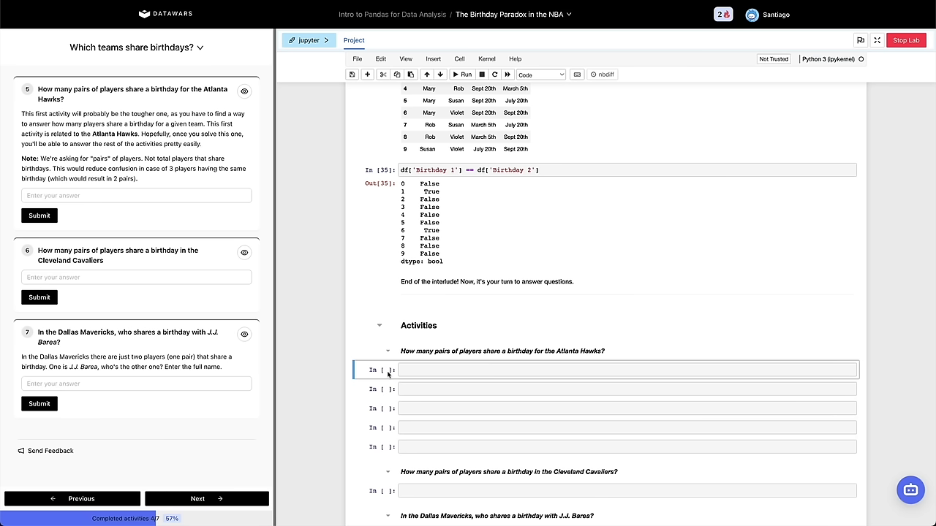
{"action": "key", "text": "ctrl+s"}
In the first cell under the Atlanta Hawks question, write team_df = df.loc[df['Team'] == 'Atlanta Hawks'].
{"action": "scroll", "coordinate": [389, 373], "scroll_direction": "up", "scroll_amount": 5}
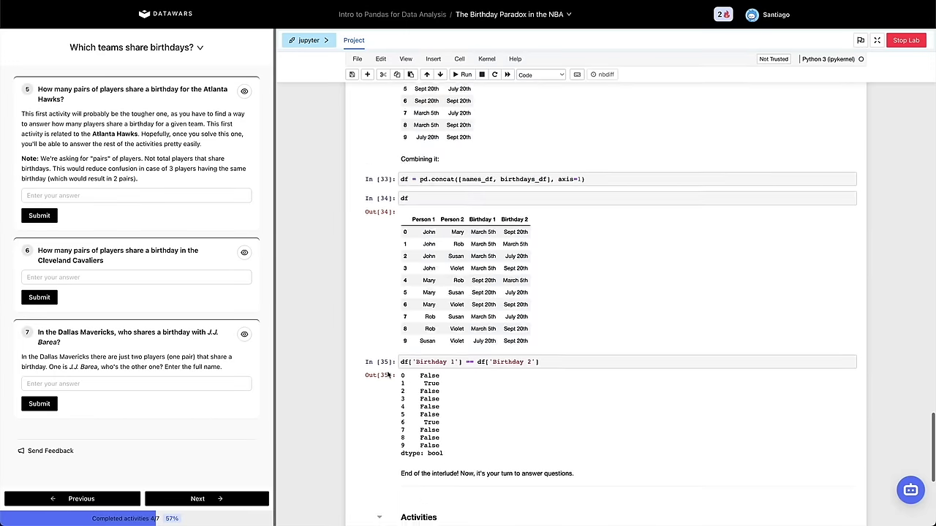
{"action": "scroll", "coordinate": [420, 371], "scroll_direction": "down", "scroll_amount": 4}
{"action": "left_click", "coordinate": [400, 419]}
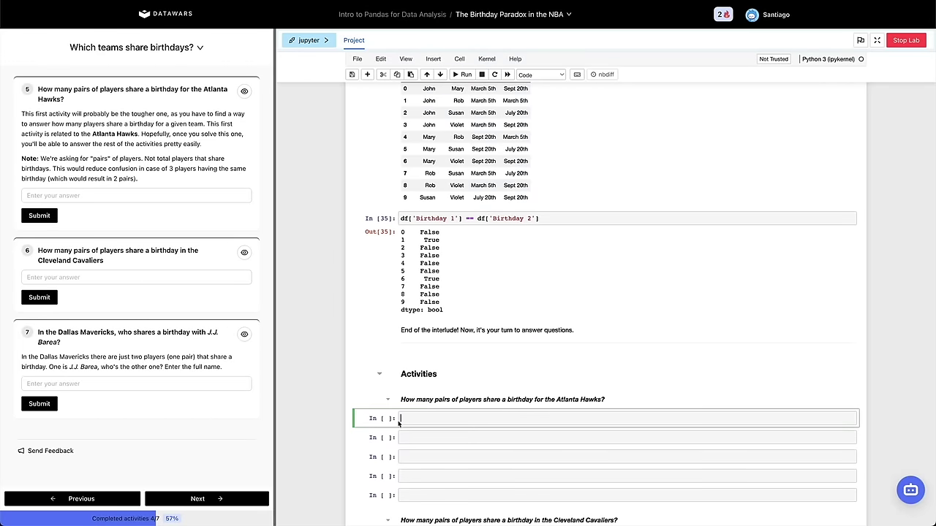
{"action": "type", "text": "df["}
{"action": "key", "text": "BackSpace"}
{"action": "key", "text": "BackSpace"}
{"action": "key", "text": "BackSpace"}
{"action": "type", "text": "team_df = df.loc[df['Team'] == '"}
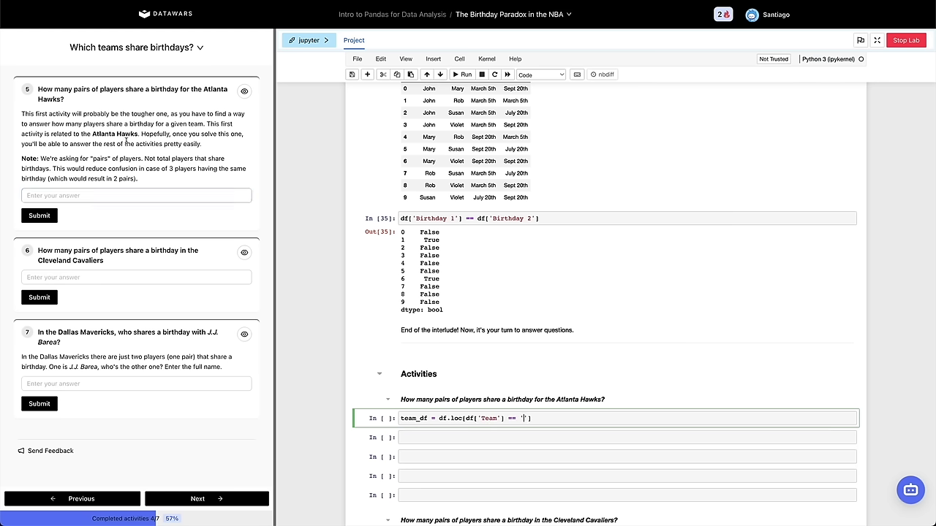
{"action": "left_click_drag", "start_coordinate": [204, 89], "coordinate": [64, 100]}
{"action": "key", "text": "ctrl+c"}
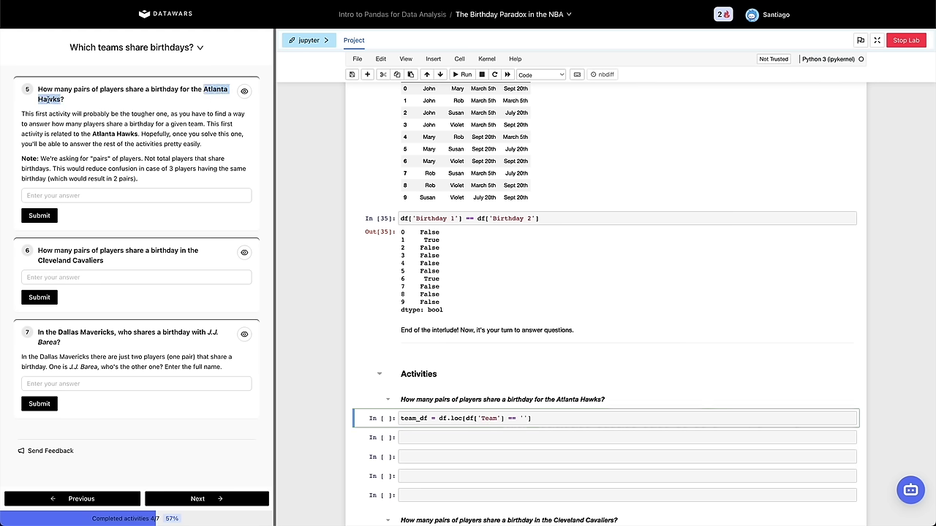
{"action": "left_click", "coordinate": [522, 417]}
{"action": "key", "text": "ctrl+v"}
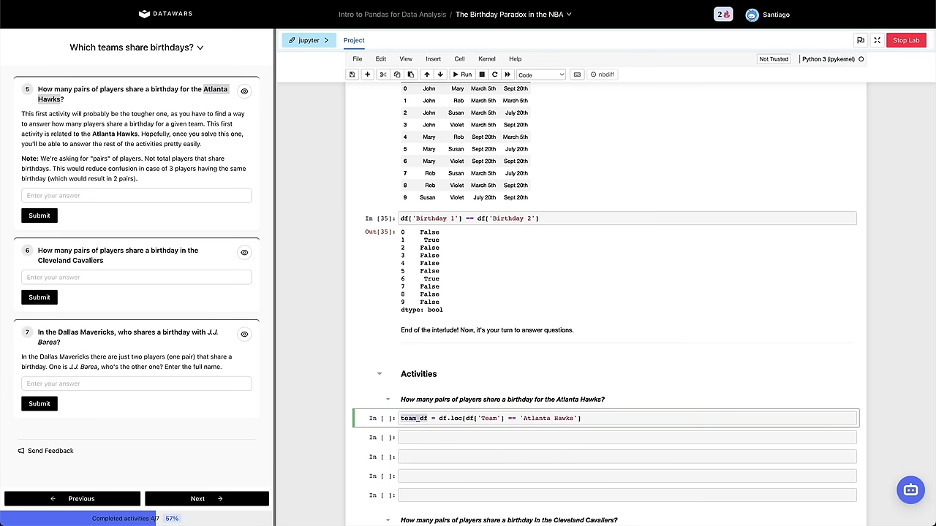
Add team_df.head() to the filter cell and run it, and run team_df.shape in the cell below.
{"action": "key", "text": "End"}
{"action": "key", "text": "Return"}
{"action": "type", "text": "team_df.head()"}
{"action": "key", "text": "shift+Return"}
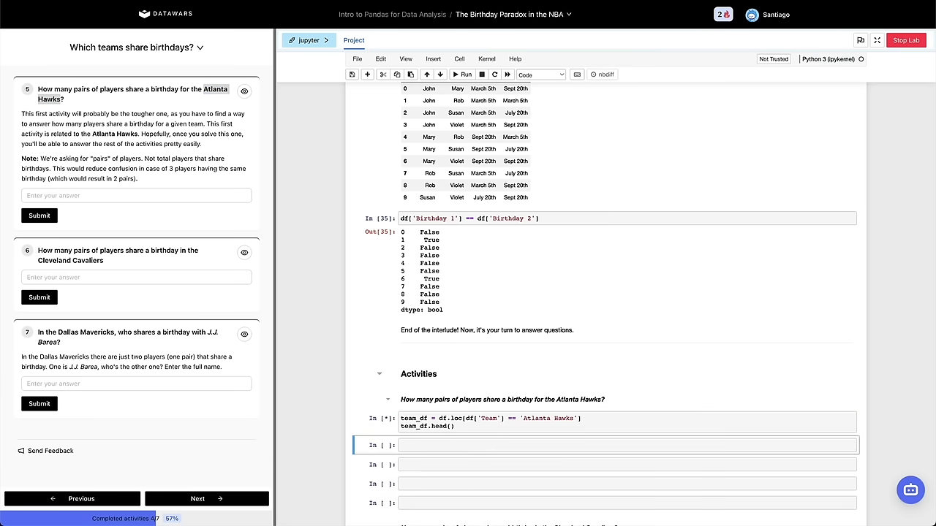
{"action": "left_click", "coordinate": [460, 448]}
{"action": "type", "text": "team_df.shape"}
{"action": "key", "text": "shift+Return"}
{"action": "scroll", "coordinate": [461, 446], "scroll_direction": "down", "scroll_amount": 2}
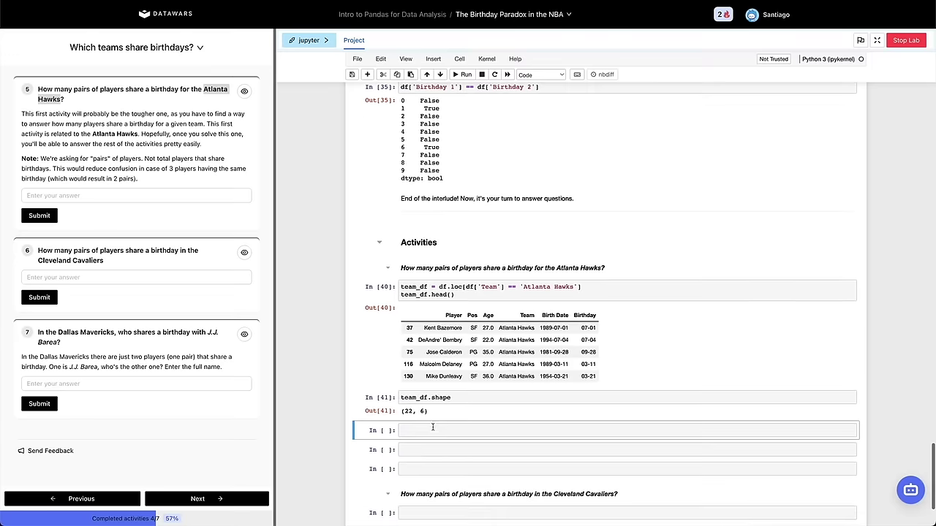
{"action": "left_click", "coordinate": [409, 411]}
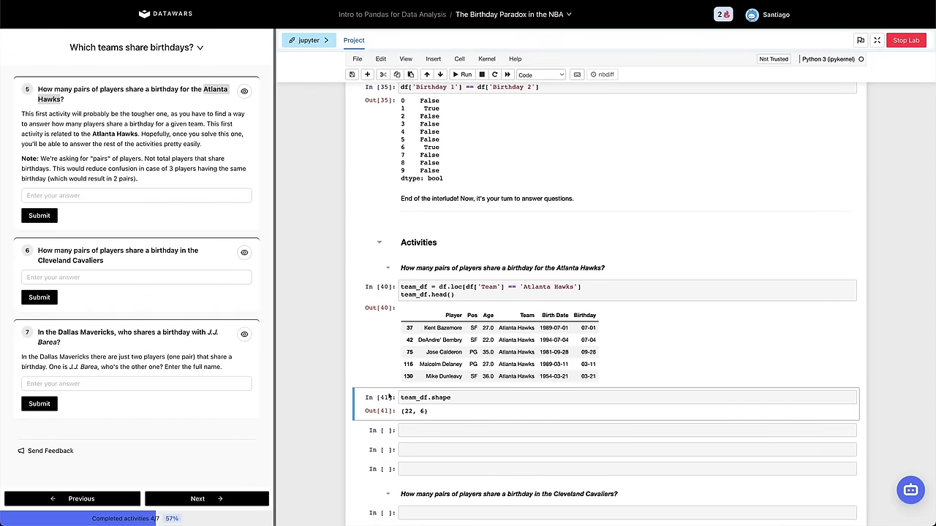
Copy the interlude's names_df combinations cell and paste it below the team_df.shape cell.
{"action": "scroll", "coordinate": [394, 391], "scroll_direction": "up", "scroll_amount": 15}
{"action": "scroll", "coordinate": [418, 379], "scroll_direction": "up", "scroll_amount": 5}
{"action": "left_click", "coordinate": [503, 393]}
{"action": "scroll", "coordinate": [491, 387], "scroll_direction": "down", "scroll_amount": 15}
{"action": "scroll", "coordinate": [466, 403], "scroll_direction": "down", "scroll_amount": 5}
{"action": "left_click", "coordinate": [453, 395]}
{"action": "key", "text": "v"}
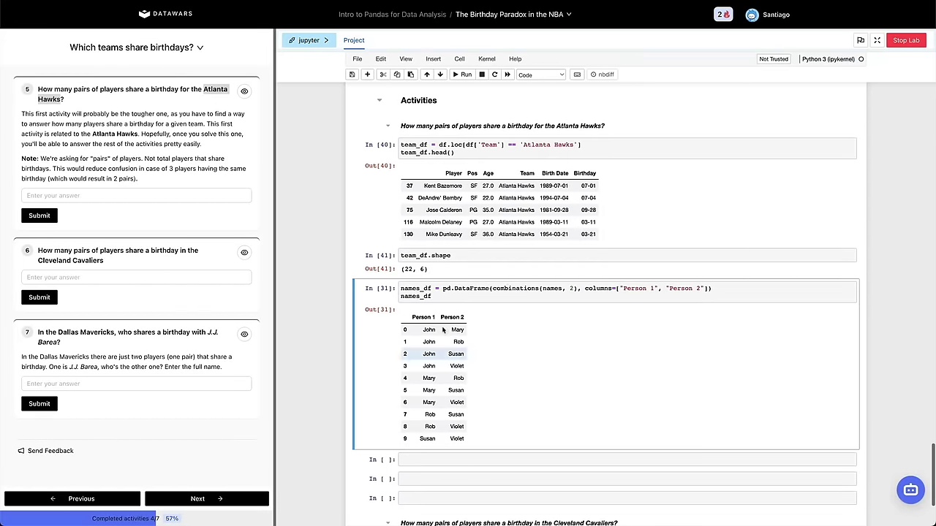
Replace names with team_df['Player'] as the combinations argument in the pasted names_df cell.
{"action": "double_click", "coordinate": [519, 290]}
{"action": "double_click", "coordinate": [551, 289]}
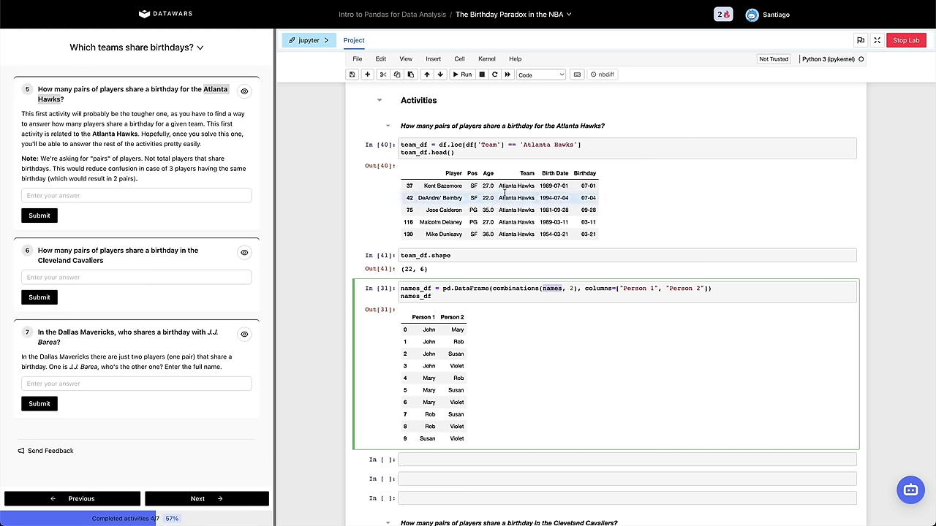
{"action": "type", "text": "team"}
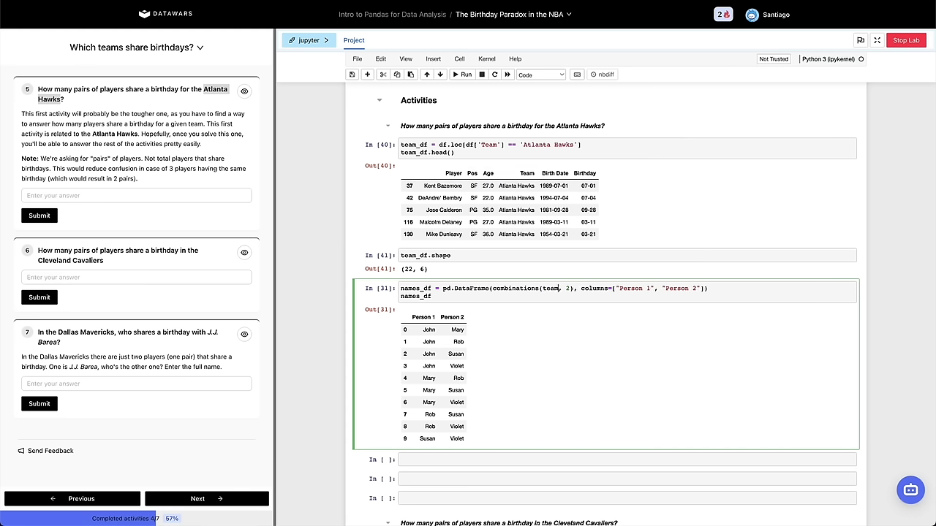
{"action": "type", "text": "_df"}
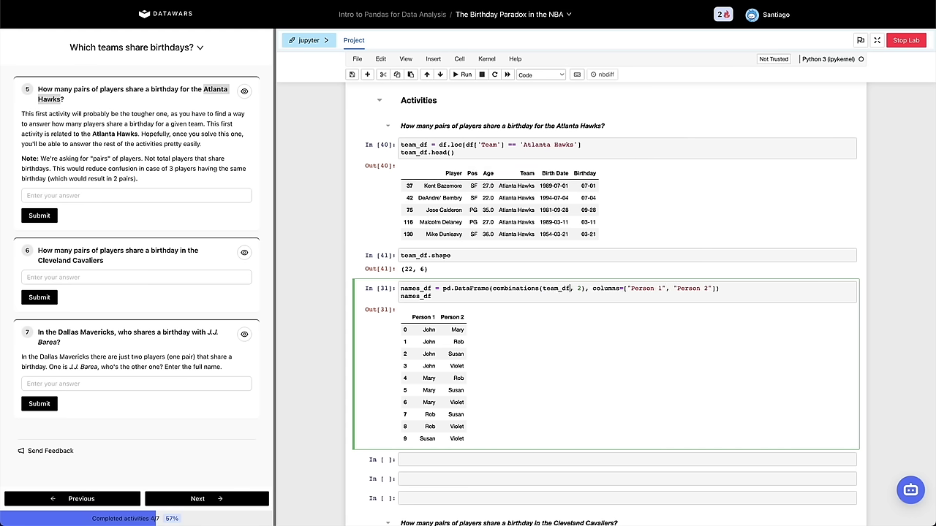
{"action": "type", "text": "['"}
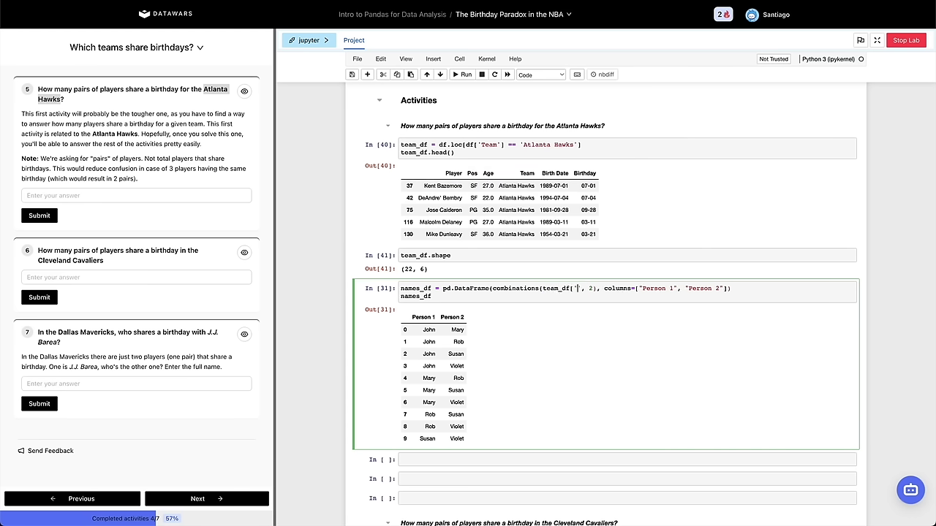
{"action": "type", "text": "'"}
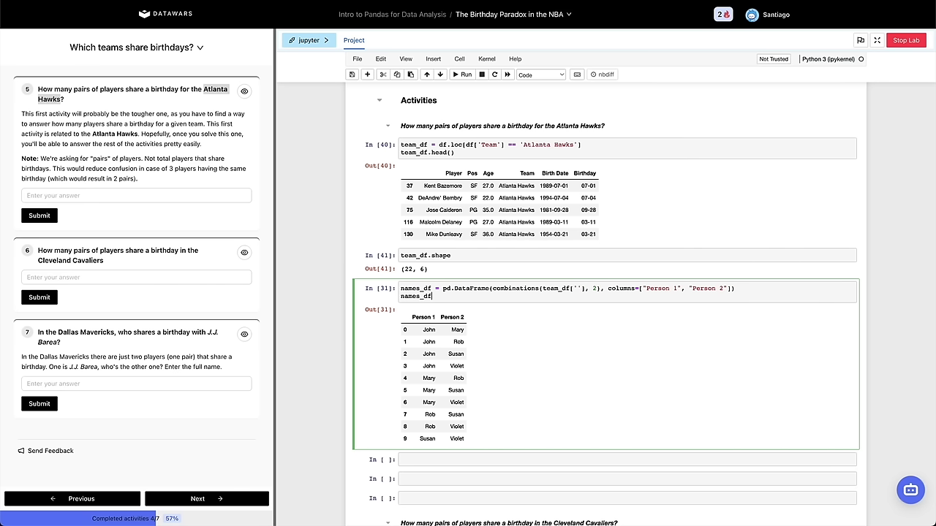
{"action": "left_click", "coordinate": [577, 290]}
{"action": "type", "text": "Player"}
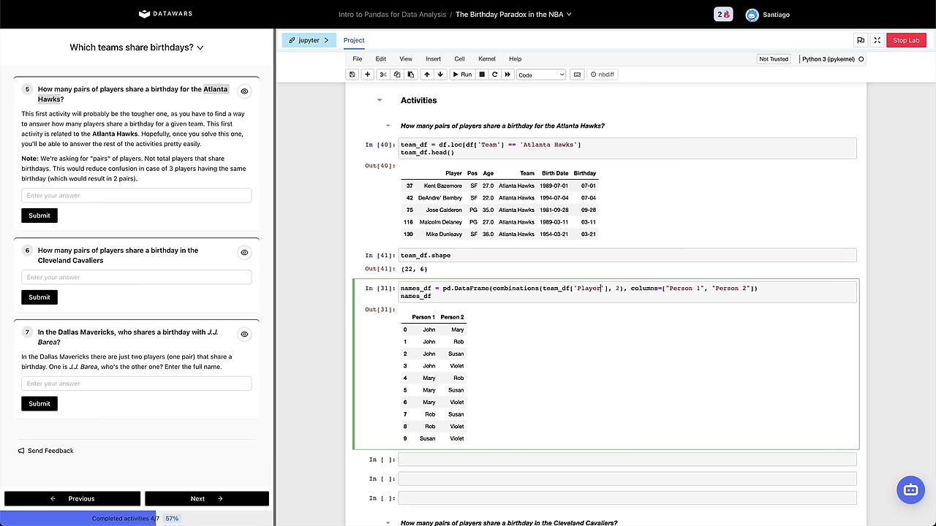
Rename the names_df columns to "Player 1" and "Player 2" and run the cell.
{"action": "double_click", "coordinate": [679, 288]}
{"action": "type", "text": "Player"}
{"action": "double_click", "coordinate": [716, 288]}
{"action": "type", "text": "Player"}
{"action": "key", "text": "shift+Return"}
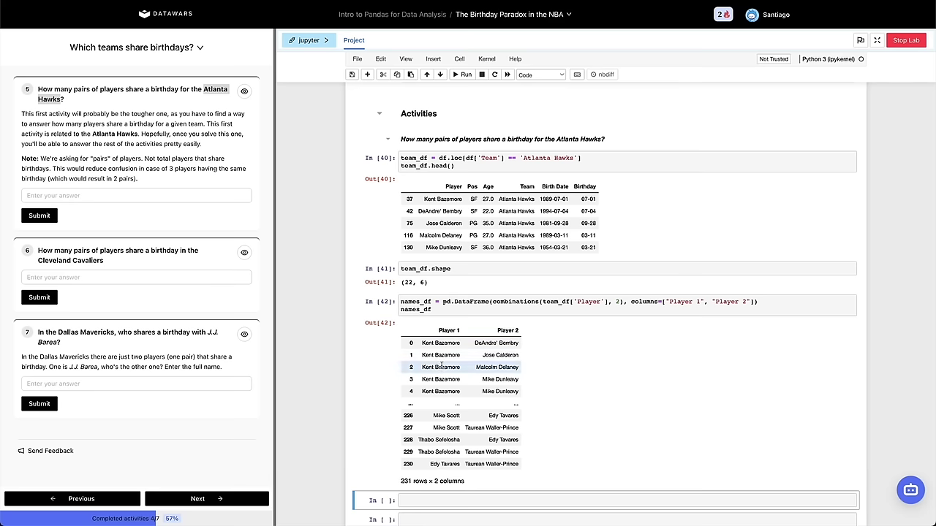
Duplicate the team_df names_df combinations cell directly below itself.
{"action": "scroll", "coordinate": [432, 474], "scroll_direction": "down", "scroll_amount": 1}
{"action": "left_click", "coordinate": [422, 468]}
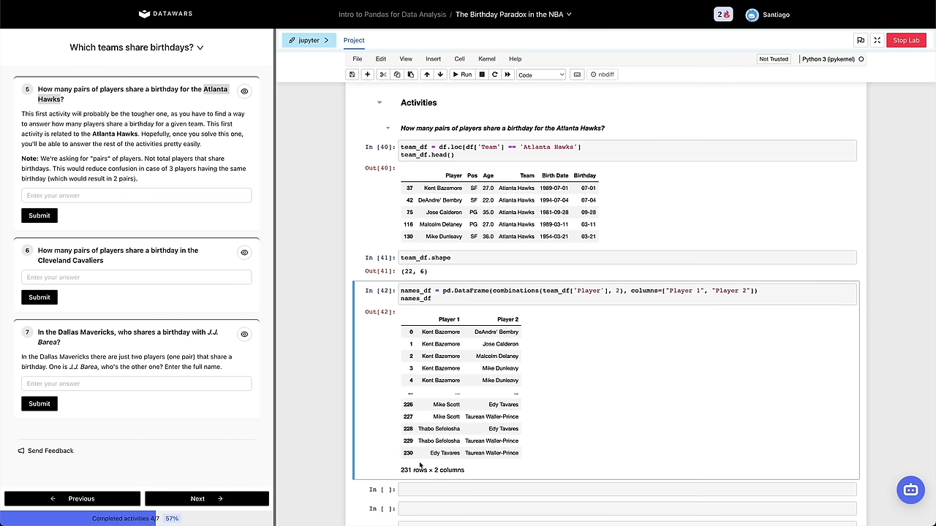
{"action": "scroll", "coordinate": [421, 467], "scroll_direction": "down", "scroll_amount": 1}
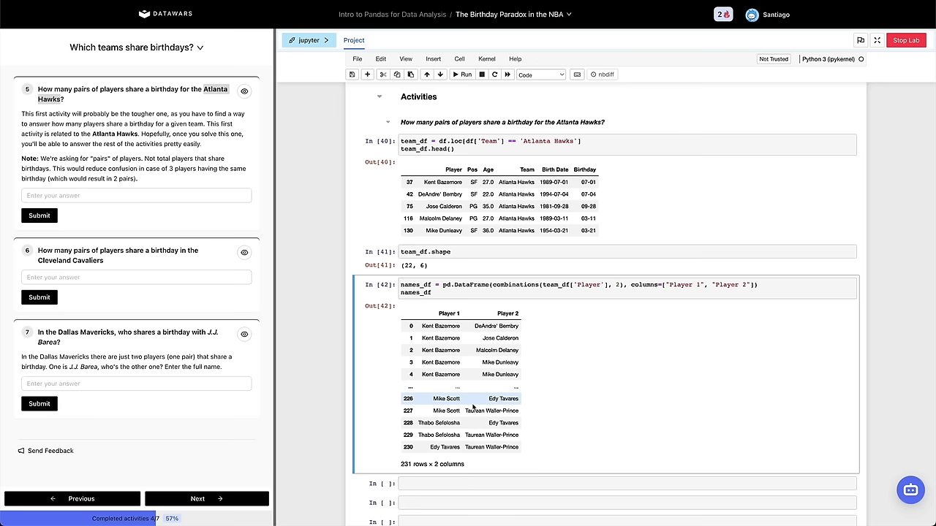
{"action": "scroll", "coordinate": [472, 406], "scroll_direction": "down", "scroll_amount": 1}
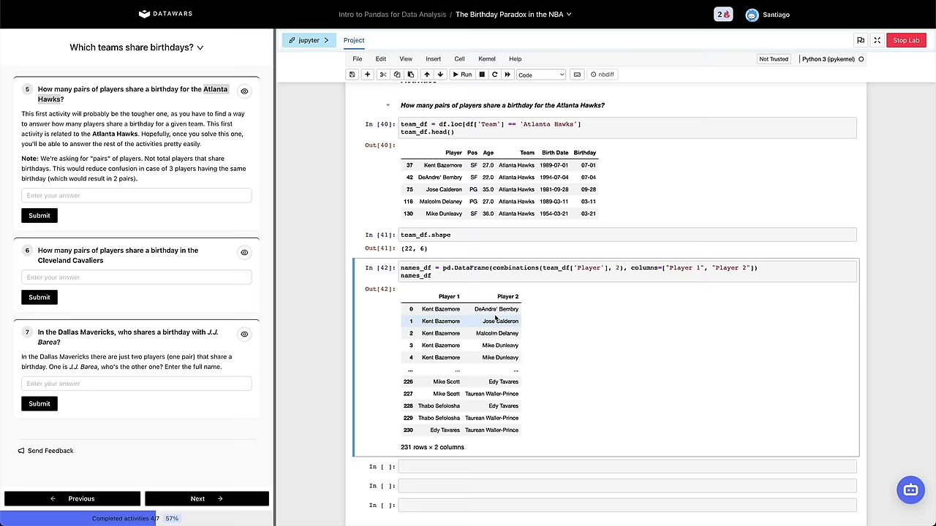
{"action": "key", "text": "c"}
{"action": "key", "text": "v"}
{"action": "scroll", "coordinate": [504, 275], "scroll_direction": "up", "scroll_amount": 2}
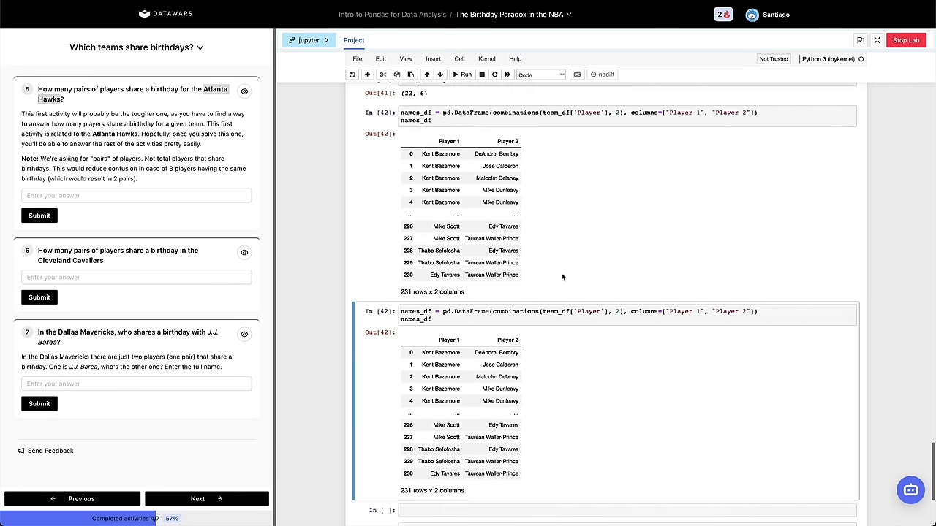
{"action": "scroll", "coordinate": [562, 277], "scroll_direction": "down", "scroll_amount": 2}
Change team_df['Player'] to df['Player'] in the duplicated cell and run it to pair all players in the league.
{"action": "left_click", "coordinate": [561, 274]}
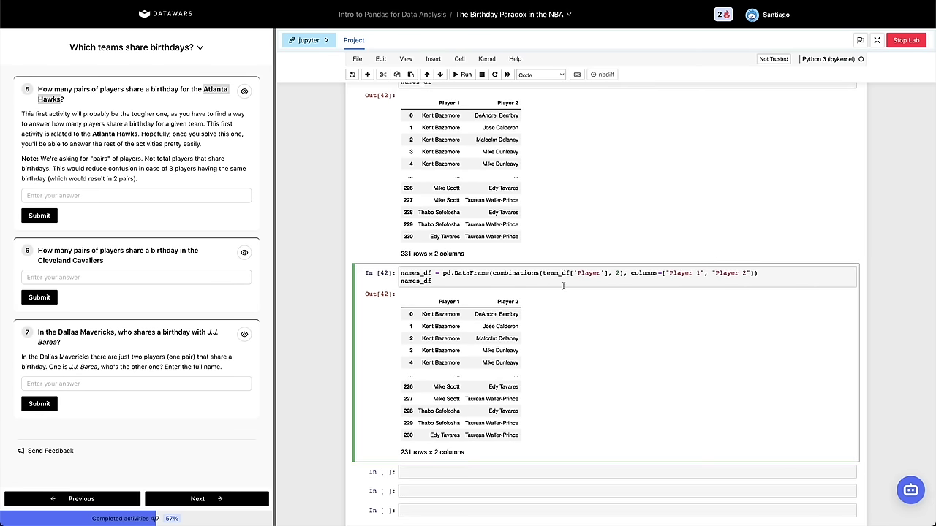
{"action": "key", "text": "BackSpace"}
{"action": "key", "text": "BackSpace"}
{"action": "key", "text": "BackSpace"}
{"action": "key", "text": "BackSpace"}
{"action": "key", "text": "BackSpace"}
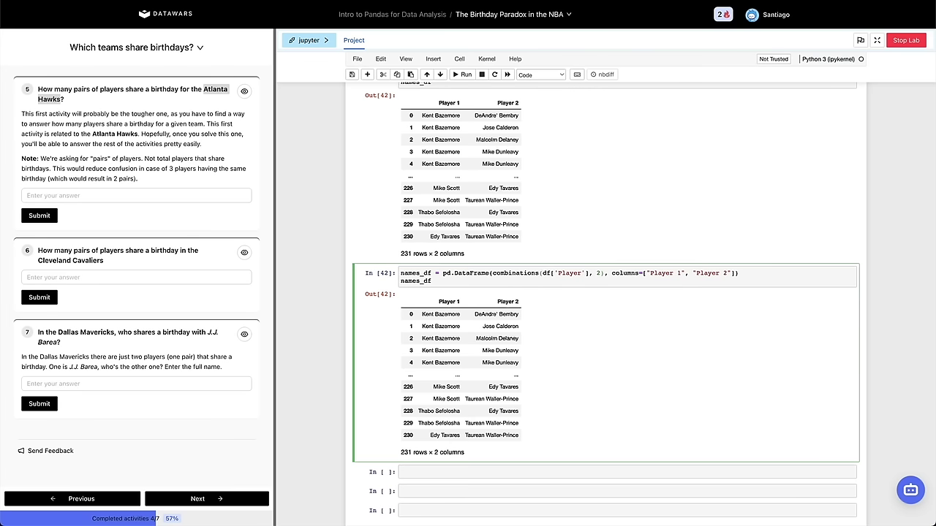
{"action": "key", "text": "shift+Return"}
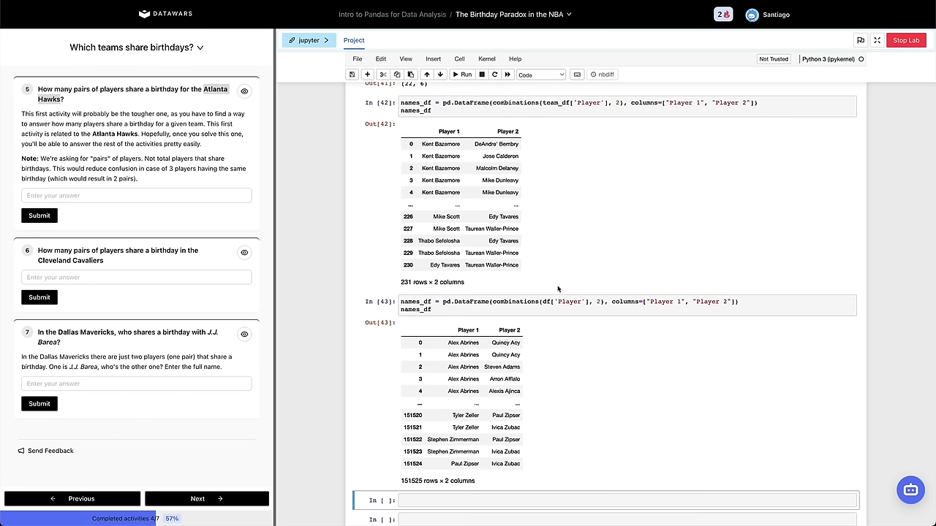
Highlight the row count of the all-player combinations output and save the notebook.
{"action": "left_click", "coordinate": [415, 480]}
{"action": "left_click_drag", "start_coordinate": [401, 481], "coordinate": [418, 480]}
{"action": "left_click", "coordinate": [427, 462]}
{"action": "scroll", "coordinate": [465, 370], "scroll_direction": "up", "scroll_amount": 1}
{"action": "scroll", "coordinate": [465, 371], "scroll_direction": "up", "scroll_amount": 1}
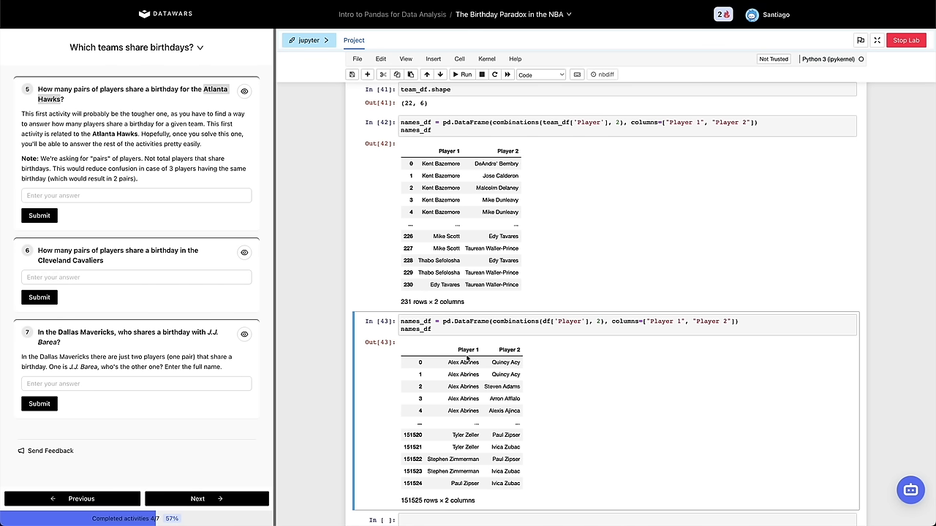
{"action": "key", "text": "ctrl+s"}
{"action": "scroll", "coordinate": [449, 219], "scroll_direction": "up", "scroll_amount": 3}
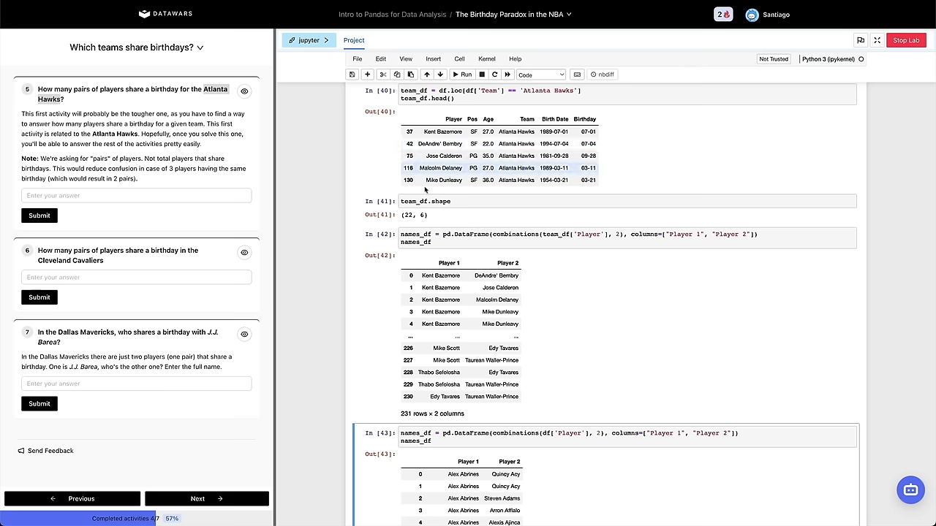
Examine the team_df.shape output and compare the row counts of the Atlanta Hawks and all-player combinations.
{"action": "left_click", "coordinate": [410, 215]}
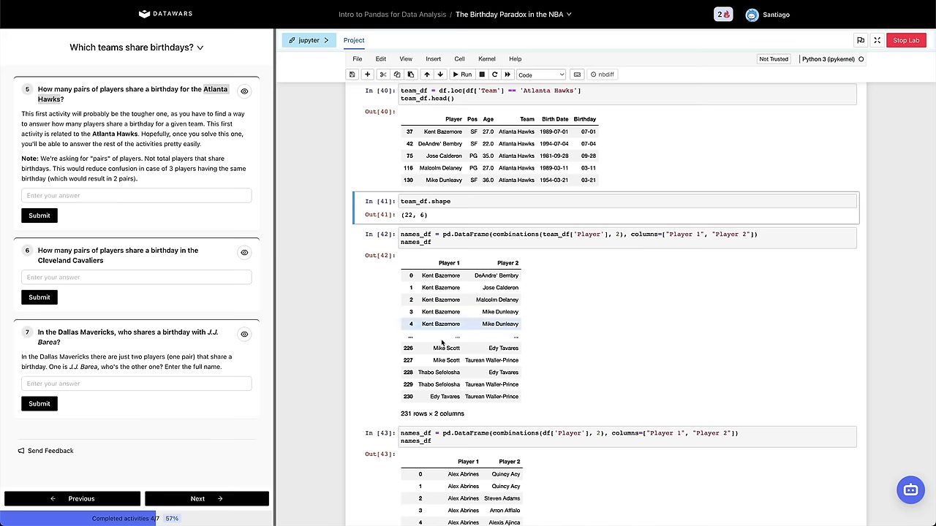
{"action": "left_click", "coordinate": [404, 413]}
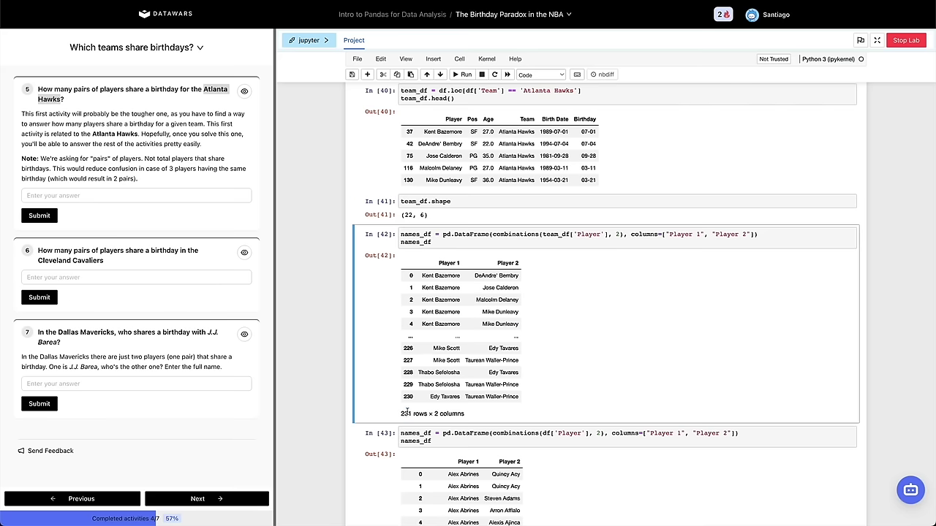
{"action": "scroll", "coordinate": [410, 424], "scroll_direction": "down", "scroll_amount": 5}
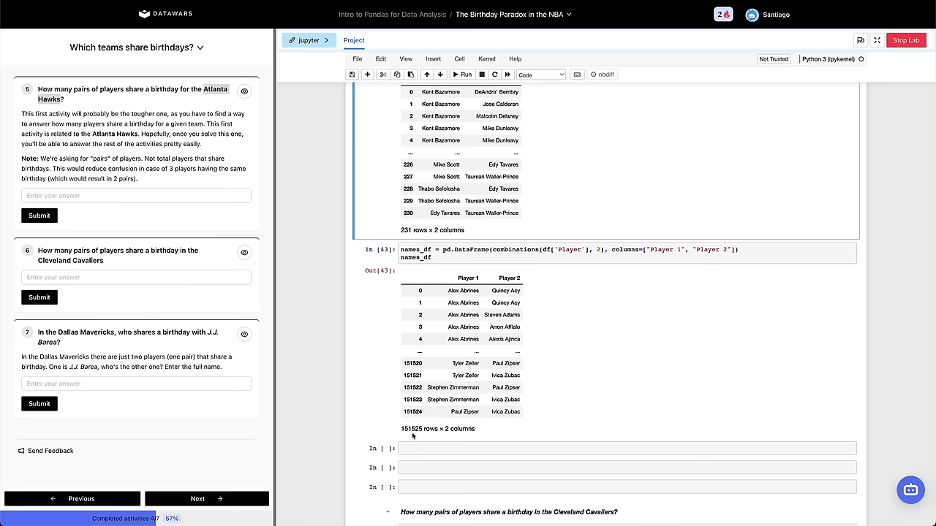
{"action": "left_click", "coordinate": [408, 430]}
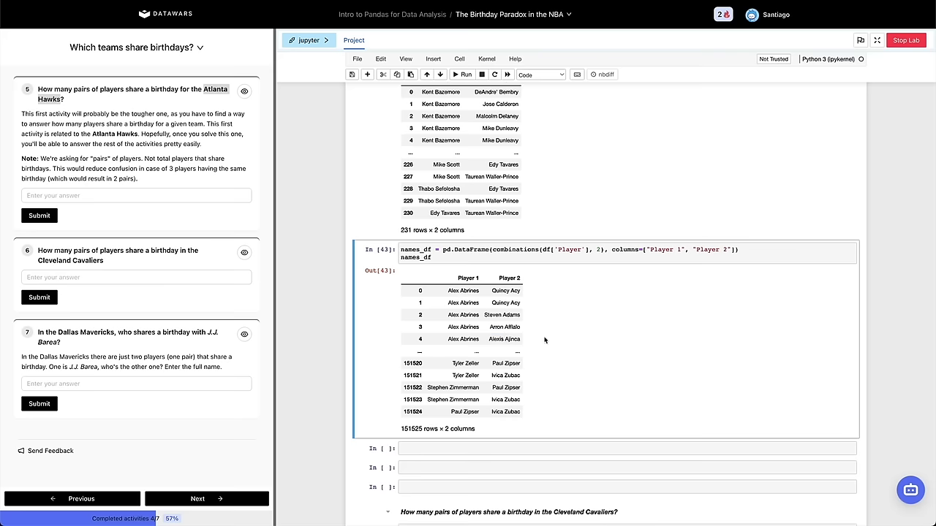
{"action": "double_click", "coordinate": [544, 250]}
{"action": "scroll", "coordinate": [542, 259], "scroll_direction": "up", "scroll_amount": 1}
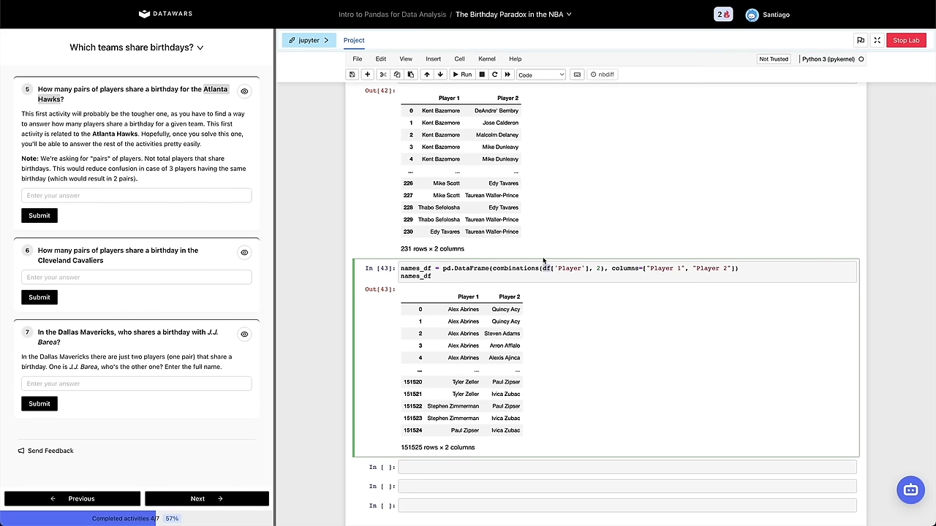
{"action": "scroll", "coordinate": [543, 260], "scroll_direction": "up", "scroll_amount": 5}
{"action": "left_click", "coordinate": [478, 292]}
{"action": "left_click", "coordinate": [411, 221]}
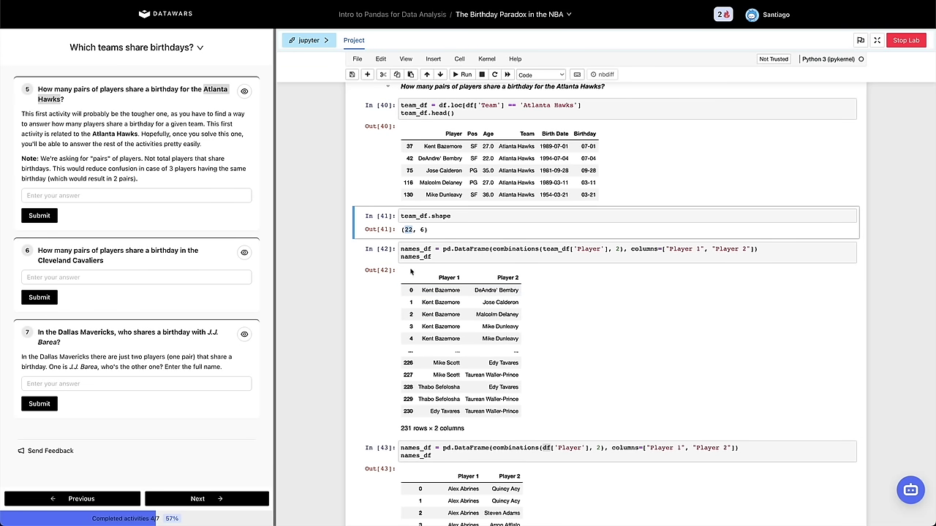
Insert a cell below the Atlanta Hawks combinations, run df.shape in it, and highlight the league's player count.
{"action": "left_click", "coordinate": [423, 387]}
{"action": "scroll", "coordinate": [422, 385], "scroll_direction": "down", "scroll_amount": 2}
{"action": "key", "text": "b"}
{"action": "key", "text": "Return"}
{"action": "type", "text": "df.shape"}
{"action": "key", "text": "shift+Return"}
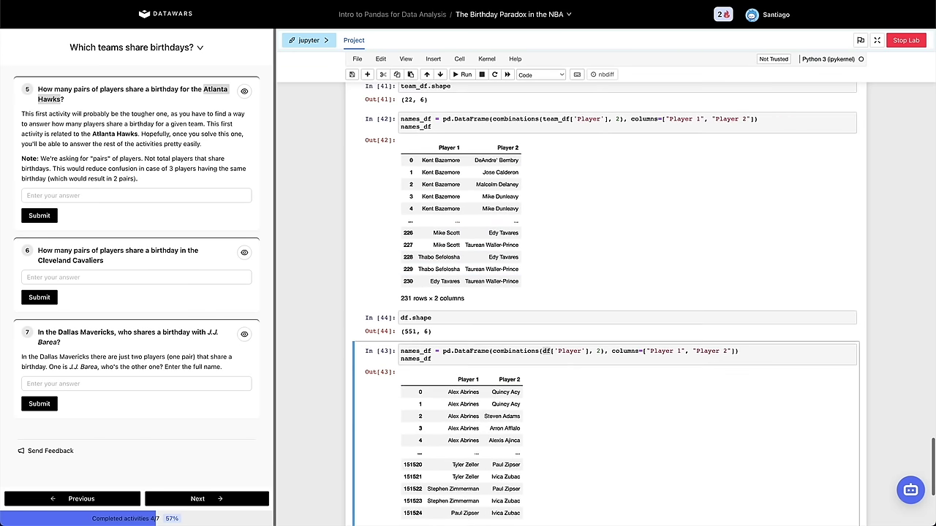
{"action": "left_click", "coordinate": [413, 338]}
{"action": "double_click", "coordinate": [410, 332]}
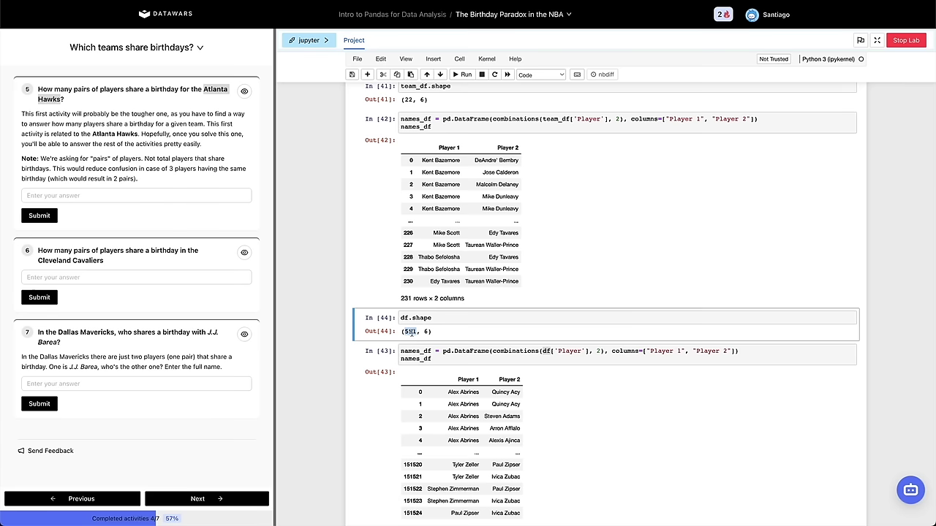
Run nCr(551, 2) in a new cell below df.shape and highlight the result for comparison with the all-player row count.
{"action": "scroll", "coordinate": [411, 322], "scroll_direction": "down", "scroll_amount": 1}
{"action": "left_click", "coordinate": [413, 311]}
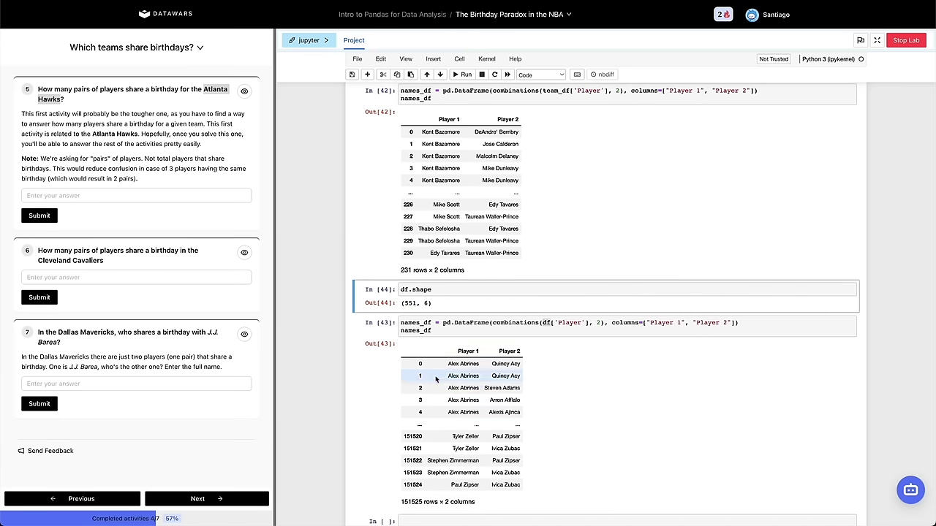
{"action": "type", "text": "bnCr("}
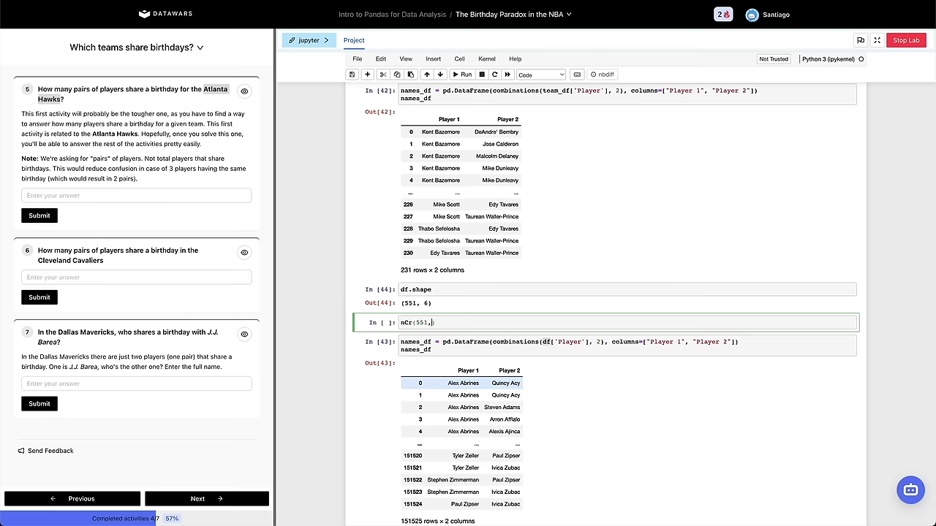
{"action": "type", "text": "551, 2"}
{"action": "key", "text": "shift+Return"}
{"action": "scroll", "coordinate": [418, 433], "scroll_direction": "down", "scroll_amount": 3}
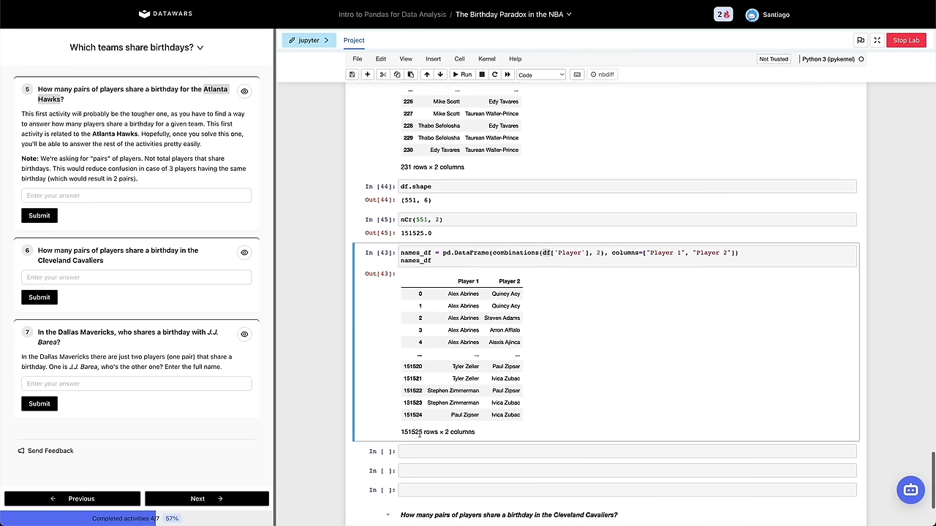
{"action": "left_click_drag", "start_coordinate": [409, 234], "coordinate": [424, 234]}
{"action": "left_click", "coordinate": [423, 232]}
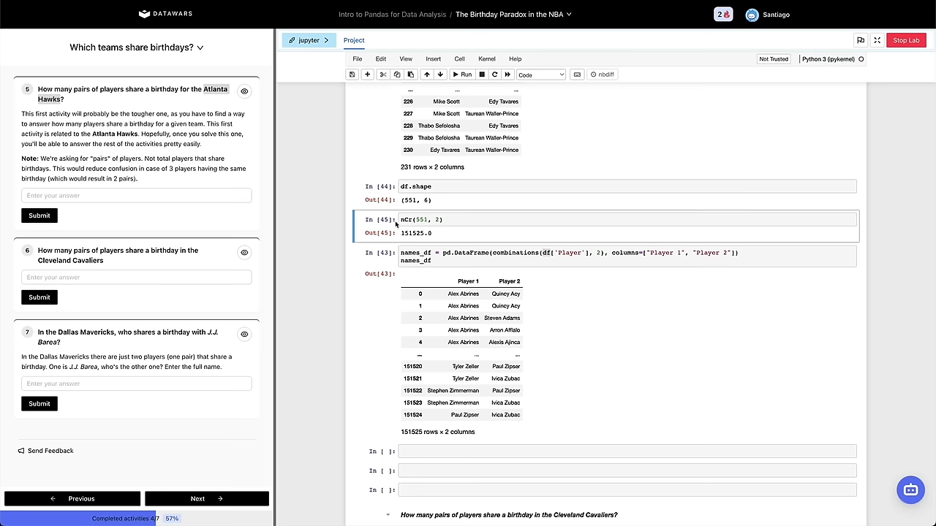
Duplicate the nCr(551, 2) cell, change the first one to nCr(22, 2), and run it.
{"action": "key", "text": "c"}
{"action": "key", "text": "v"}
{"action": "double_click", "coordinate": [422, 220]}
{"action": "type", "text": "2"}
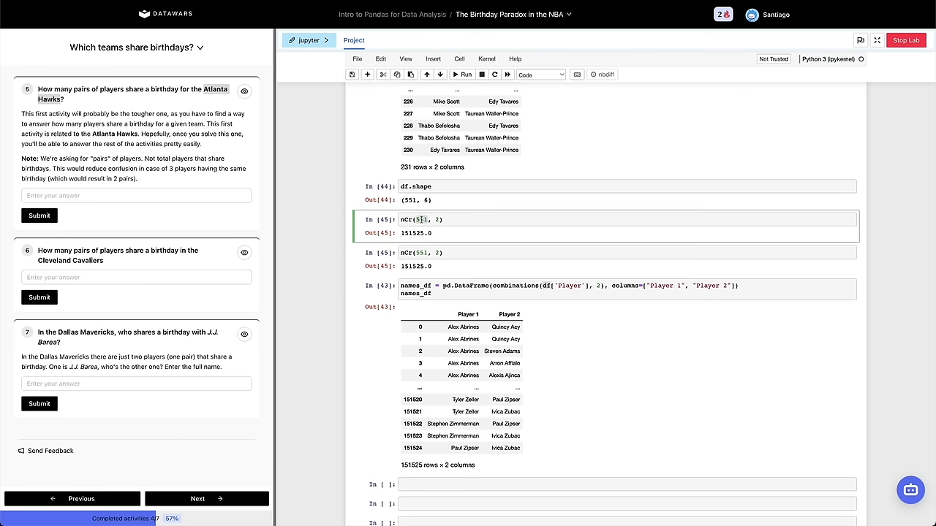
{"action": "key", "text": "shift+Return"}
{"action": "left_click", "coordinate": [423, 220]}
{"action": "type", "text": "22"}
{"action": "key", "text": "shift+Return"}
Highlight the row count of the Atlanta Hawks combinations to compare it with the nCr(22, 2) result.
{"action": "scroll", "coordinate": [421, 226], "scroll_direction": "up", "scroll_amount": 2}
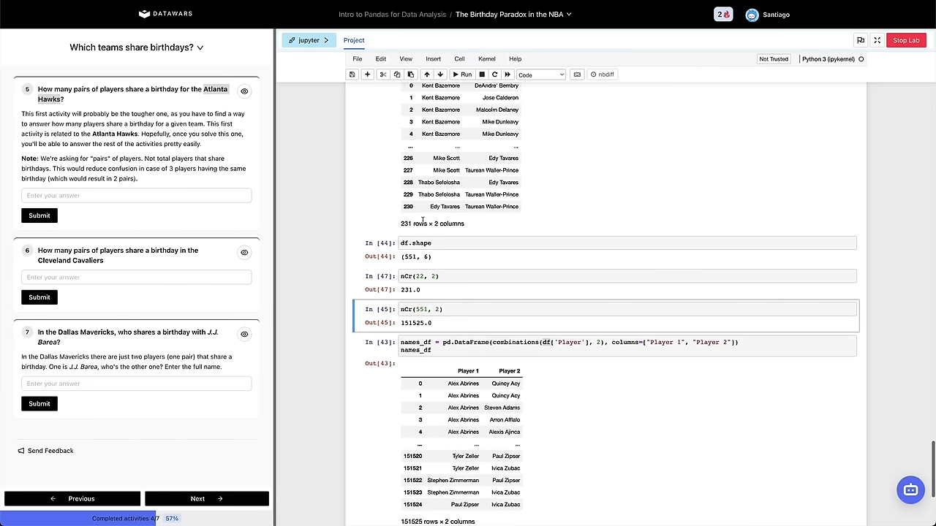
{"action": "left_click", "coordinate": [402, 227]}
{"action": "double_click", "coordinate": [404, 224]}
{"action": "left_click", "coordinate": [418, 227]}
Delete both nCr cells, the all-player names_df combinations cell, and the df.shape cell.
{"action": "left_click", "coordinate": [419, 295]}
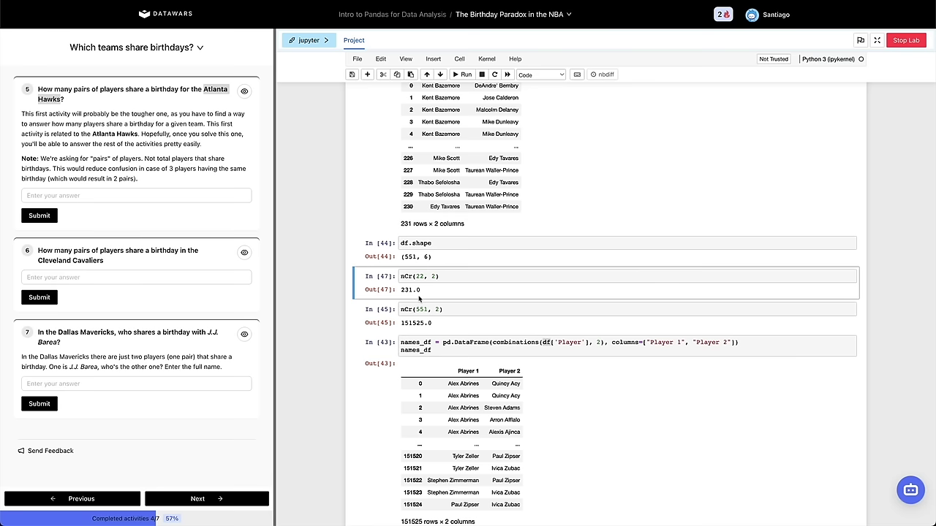
{"action": "key", "text": "d"}
{"action": "key", "text": "d"}
{"action": "key", "text": "d"}
{"action": "key", "text": "d"}
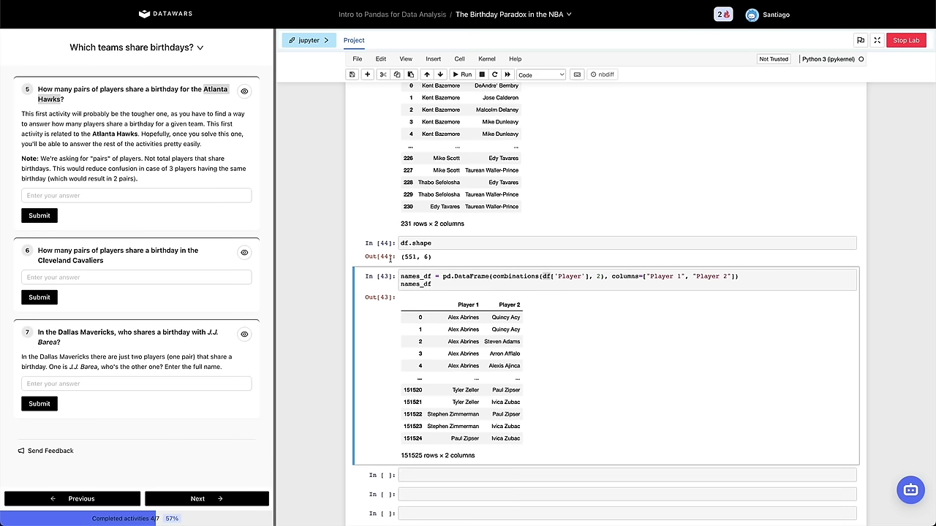
{"action": "key", "text": "d"}
{"action": "key", "text": "d"}
{"action": "key", "text": "Up"}
{"action": "key", "text": "d"}
{"action": "key", "text": "d"}
Rerun the Atlanta Hawks names_df combinations cell and duplicate it directly below itself.
{"action": "left_click", "coordinate": [415, 193]}
{"action": "key", "text": "shift+Return"}
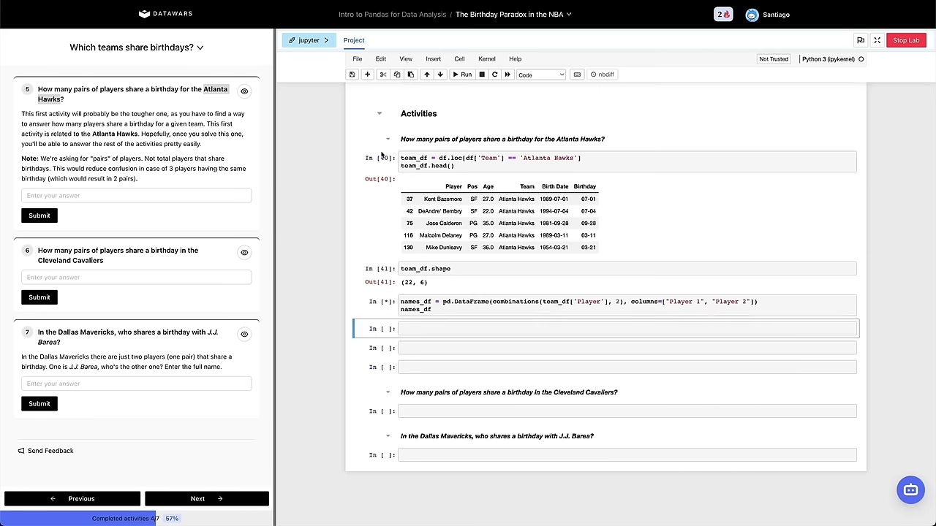
{"action": "left_click", "coordinate": [375, 348]}
{"action": "scroll", "coordinate": [375, 348], "scroll_direction": "down", "scroll_amount": 2}
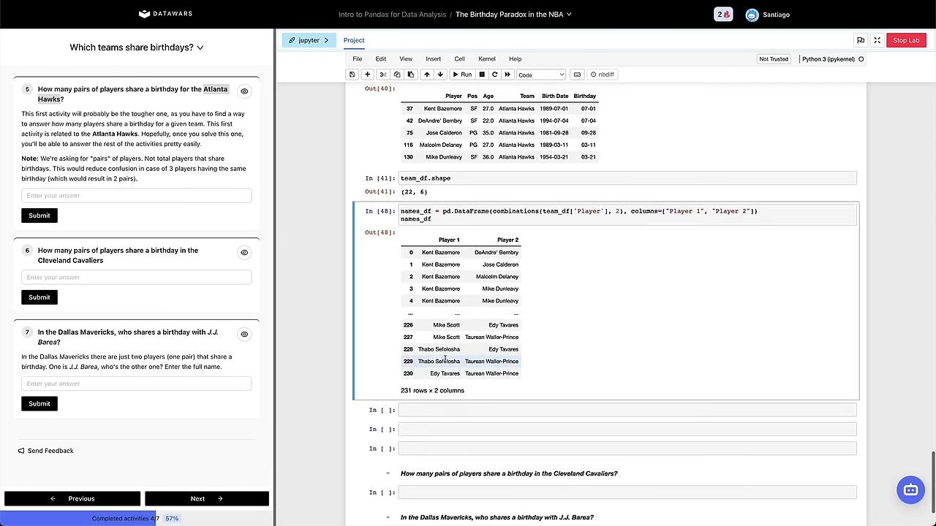
{"action": "key", "text": "c"}
{"action": "key", "text": "v"}
{"action": "scroll", "coordinate": [507, 316], "scroll_direction": "down", "scroll_amount": 1}
Rename names_df to birthday_df in both lines of the duplicated cell.
{"action": "left_click", "coordinate": [426, 324]}
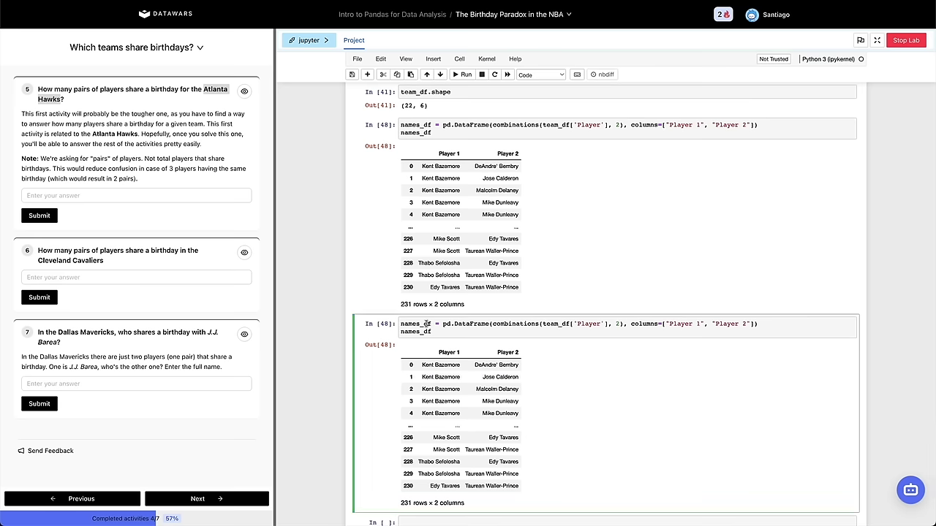
{"action": "key", "text": "BackSpace"}
{"action": "key", "text": "BackSpace"}
{"action": "key", "text": "BackSpace"}
{"action": "key", "text": "BackSpace"}
{"action": "key", "text": "BackSpace"}
{"action": "type", "text": "birthday"}
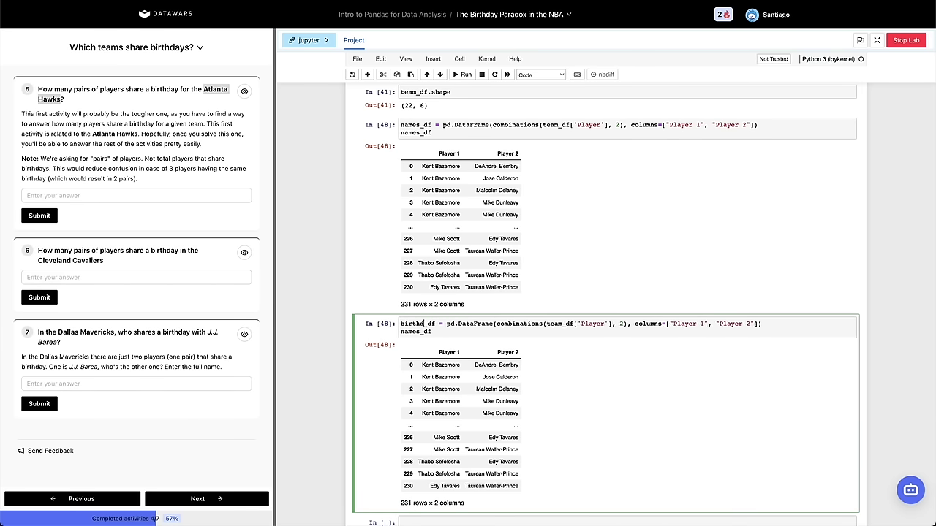
{"action": "double_click", "coordinate": [418, 324]}
{"action": "key", "text": "shift+alt+Right"}
{"action": "key", "text": "super+c"}
{"action": "key", "text": "Down"}
{"action": "key", "text": "shift+alt+Left"}
{"action": "key", "text": "super+v"}
Change the birthday_df source column to 'Birthday' and the column names to "Birthday 1" and "Birthday 2", and run the cell.
{"action": "double_click", "coordinate": [599, 324]}
{"action": "type", "text": "Birthday"}
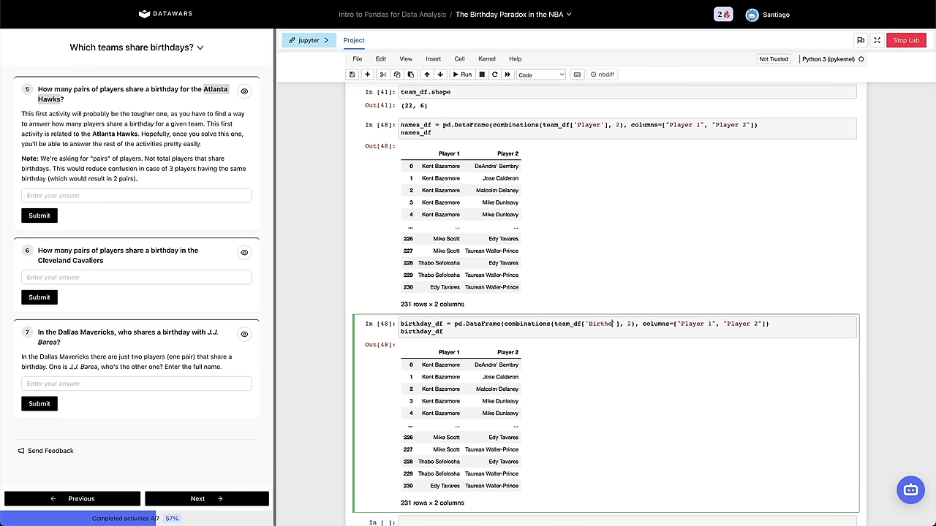
{"action": "key", "text": "shift+alt+Right"}
{"action": "type", "text": "Birthday"}
{"action": "key", "text": "shift+alt+Right"}
{"action": "type", "text": "Birthday"}
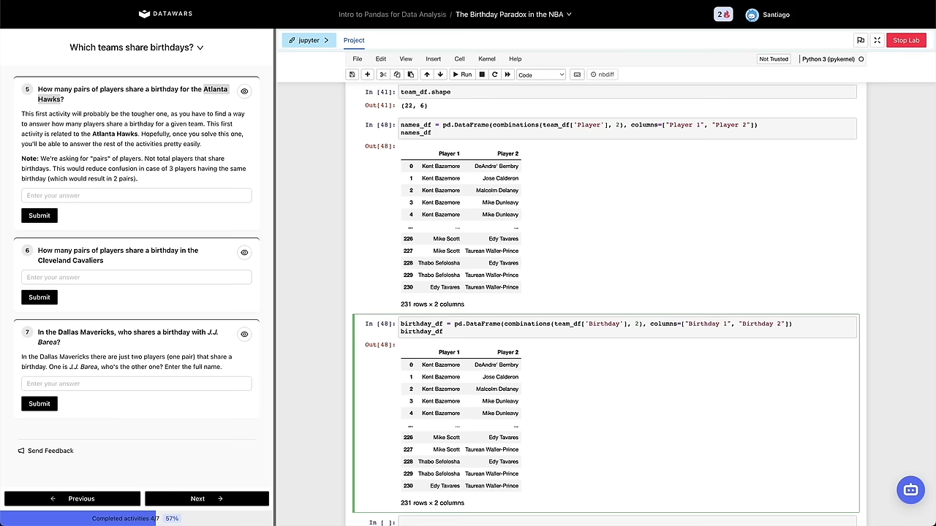
{"action": "key", "text": "shift+Return"}
Copy the example cell df = pd.concat([names_df, birthdays_df], axis=1) and paste it below the birthday_df output.
{"action": "scroll", "coordinate": [497, 358], "scroll_direction": "up", "scroll_amount": 1}
{"action": "scroll", "coordinate": [454, 336], "scroll_direction": "up", "scroll_amount": 5}
{"action": "scroll", "coordinate": [456, 340], "scroll_direction": "down", "scroll_amount": 5}
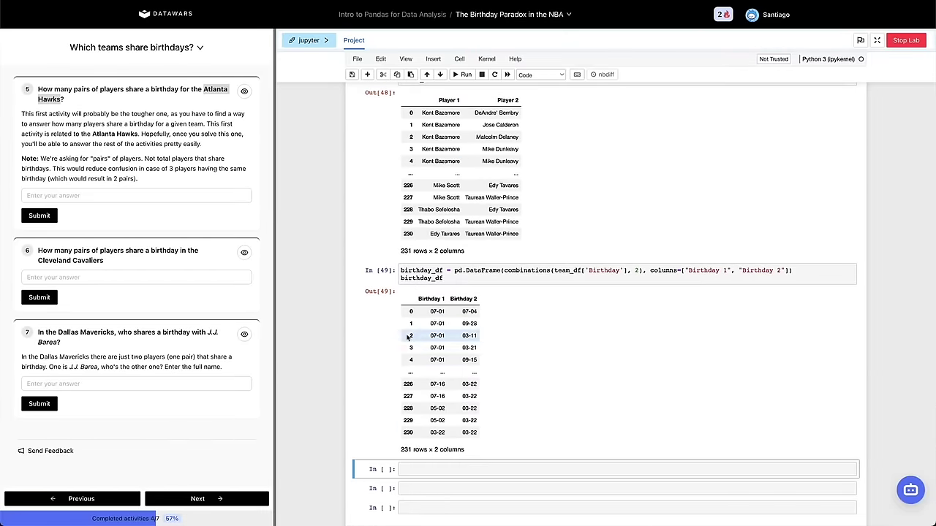
{"action": "scroll", "coordinate": [407, 337], "scroll_direction": "up", "scroll_amount": 15}
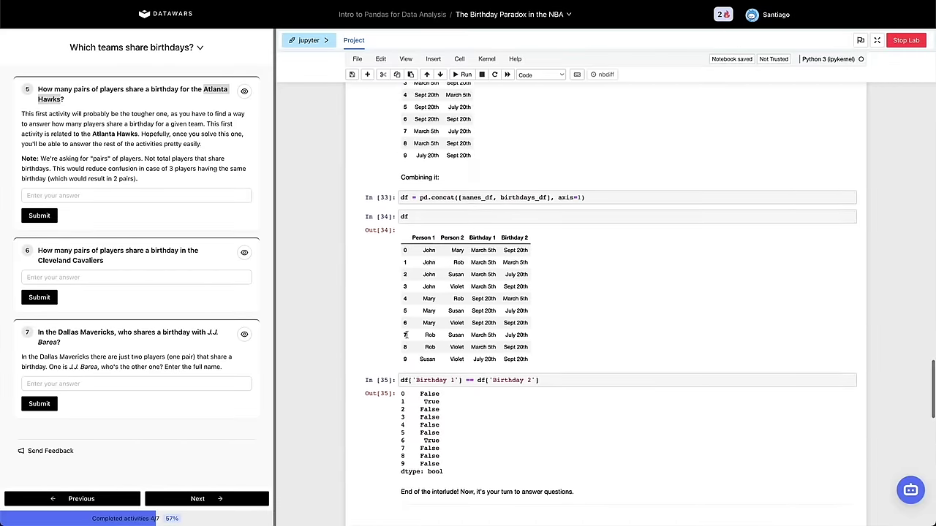
{"action": "scroll", "coordinate": [390, 251], "scroll_direction": "down", "scroll_amount": 12}
{"action": "scroll", "coordinate": [389, 251], "scroll_direction": "down", "scroll_amount": 5}
{"action": "left_click", "coordinate": [421, 372]}
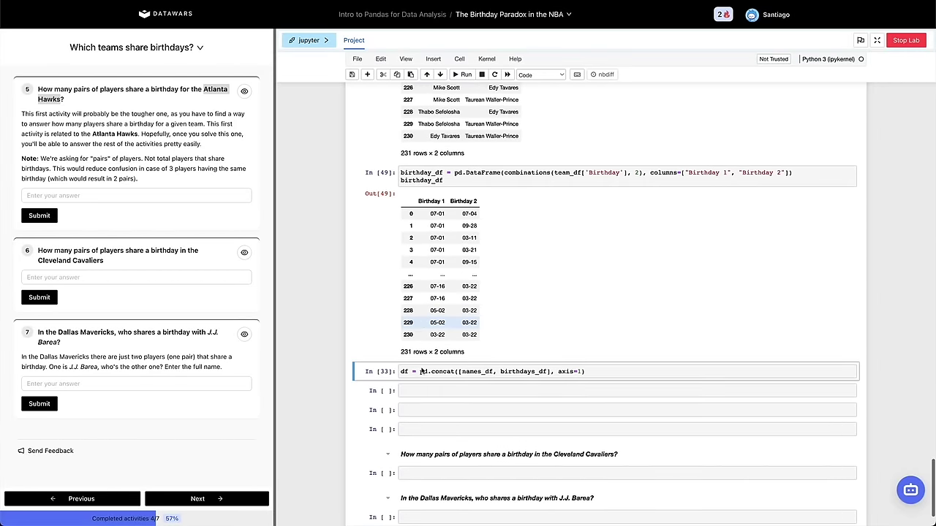
Rename the assigned variable to check_df in the pasted pd.concat cell and run it.
{"action": "left_click", "coordinate": [405, 371]}
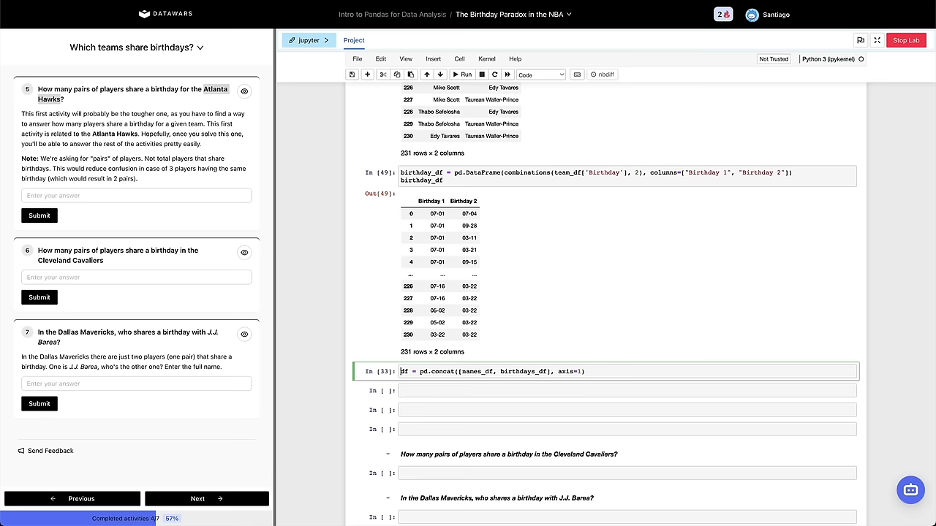
{"action": "type", "text": "check_"}
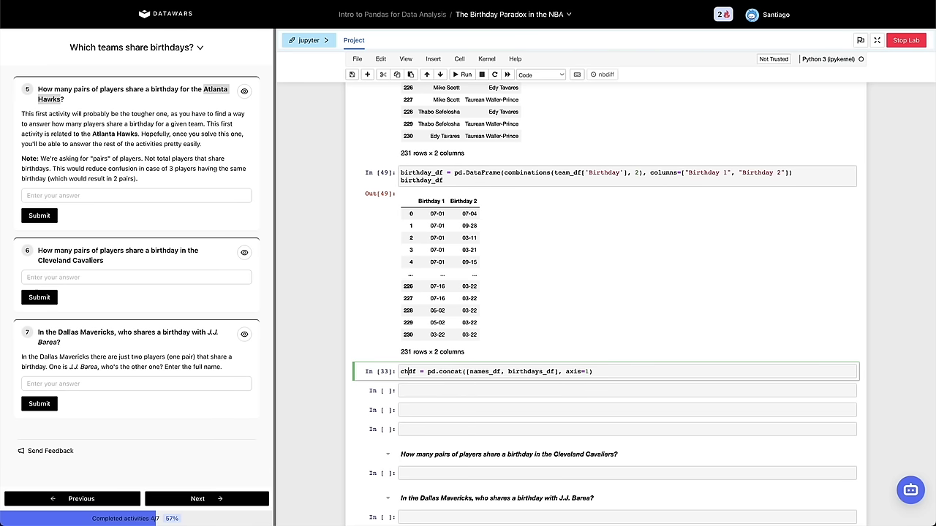
{"action": "left_click_drag", "start_coordinate": [400, 371], "coordinate": [520, 371]}
{"action": "left_click", "coordinate": [432, 371]}
{"action": "left_click", "coordinate": [520, 372]}
{"action": "key", "text": "shift+Return"}
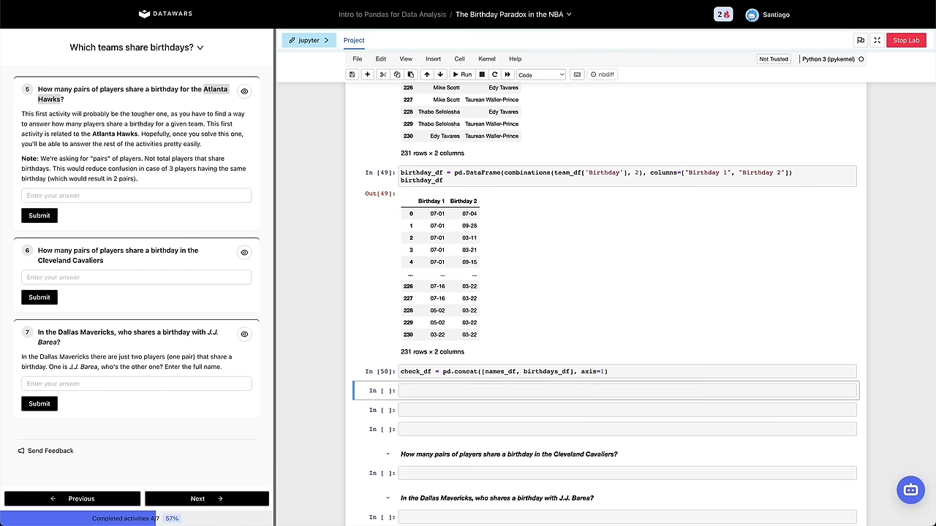
Run check_df.head() in the next cell and review the combined player and birthday columns.
{"action": "type", "text": "check_df.head()"}
{"action": "key", "text": "shift+Return"}
{"action": "scroll", "coordinate": [465, 345], "scroll_direction": "down", "scroll_amount": 3}
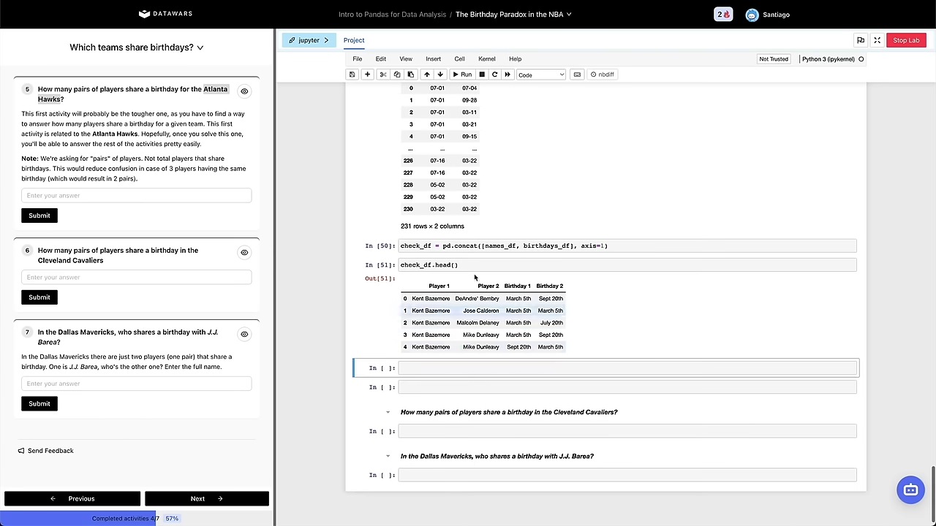
{"action": "left_click", "coordinate": [523, 299]}
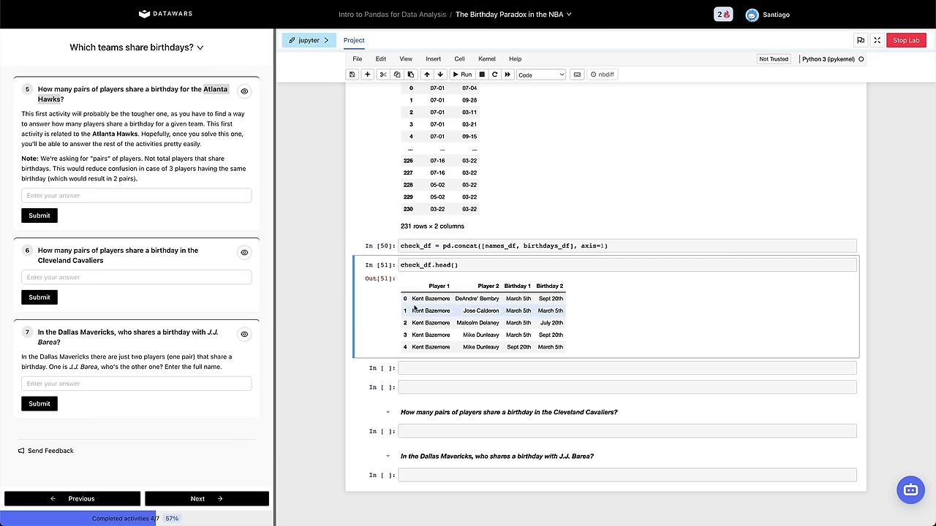
{"action": "left_click", "coordinate": [167, 169]}
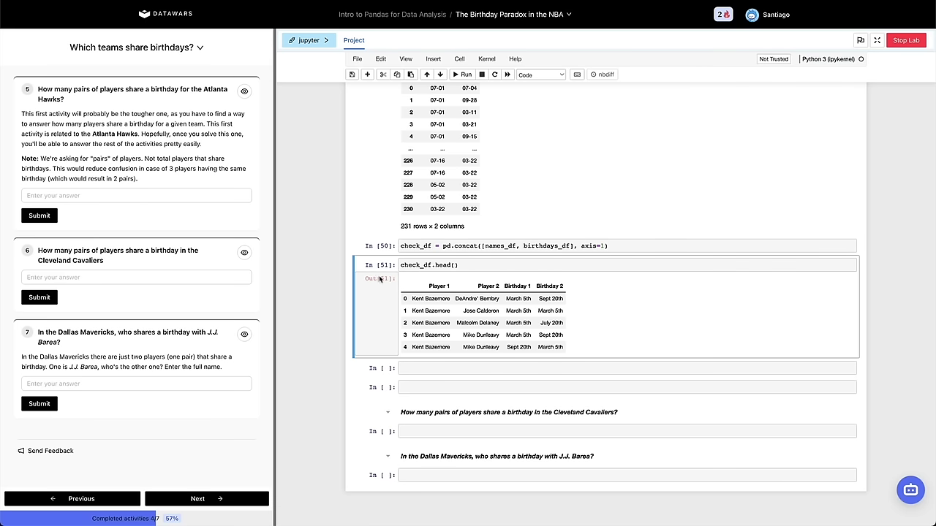
Insert a new cell below check_df.head() and enter check_df['Birthday 1'] in it.
{"action": "double_click", "coordinate": [415, 264]}
{"action": "key", "text": "Escape"}
{"action": "key", "text": "b"}
{"action": "key", "text": "Return"}
{"action": "key", "text": "ctrl+v"}
{"action": "type", "text": "['Bir"}
{"action": "key", "text": "Tab"}
{"action": "key", "text": "Return"}
Complete the expression as (check_df['Birthday 1'] == check_df['Birthday 2']).sum() and run the cell.
{"action": "key", "text": "shift+Home"}
{"action": "key", "text": "ctrl+c"}
{"action": "key", "text": "End"}
{"action": "type", "text": "=="}
{"action": "key", "text": "ctrl+v"}
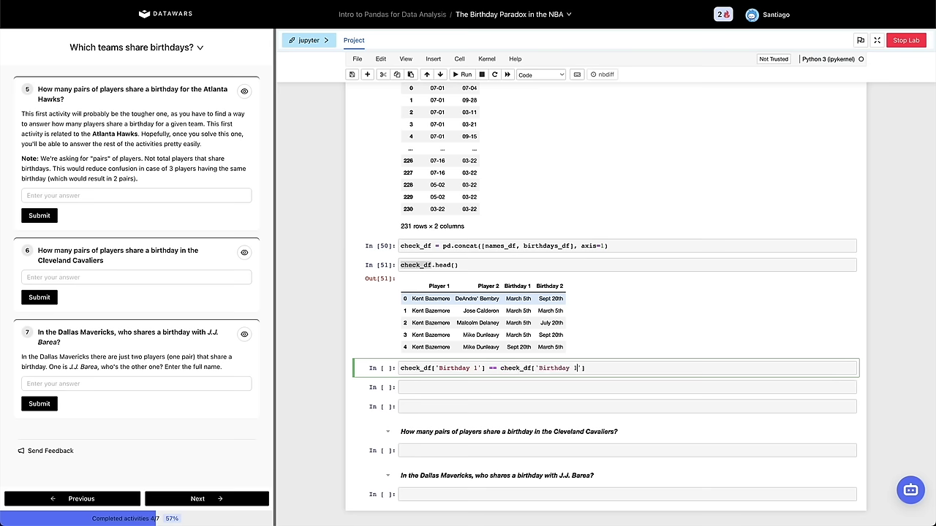
{"action": "key", "text": "shift+End"}
{"action": "type", "text": "(.sum()"}
{"action": "key", "text": "shift+Return"}
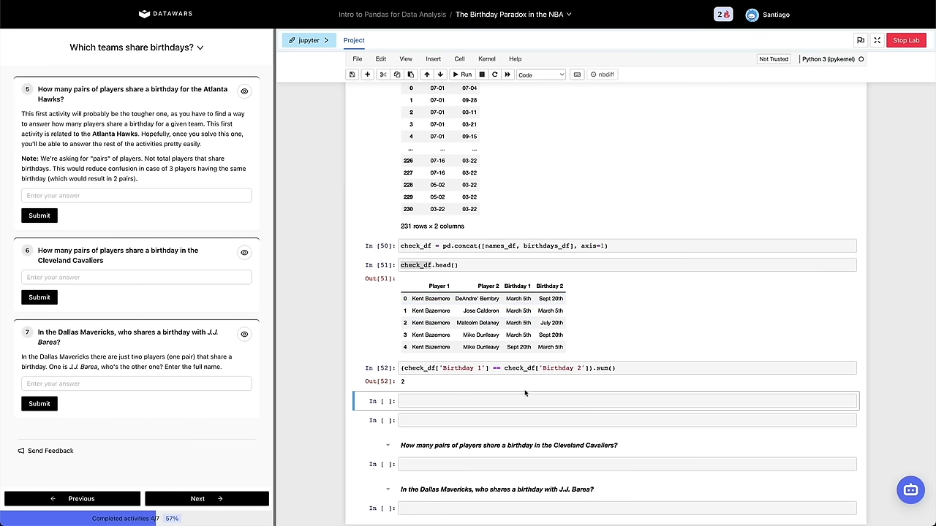
Duplicate the cell that counts matching birthdays directly below itself and remove .sum() from the copy.
{"action": "left_click", "coordinate": [501, 379]}
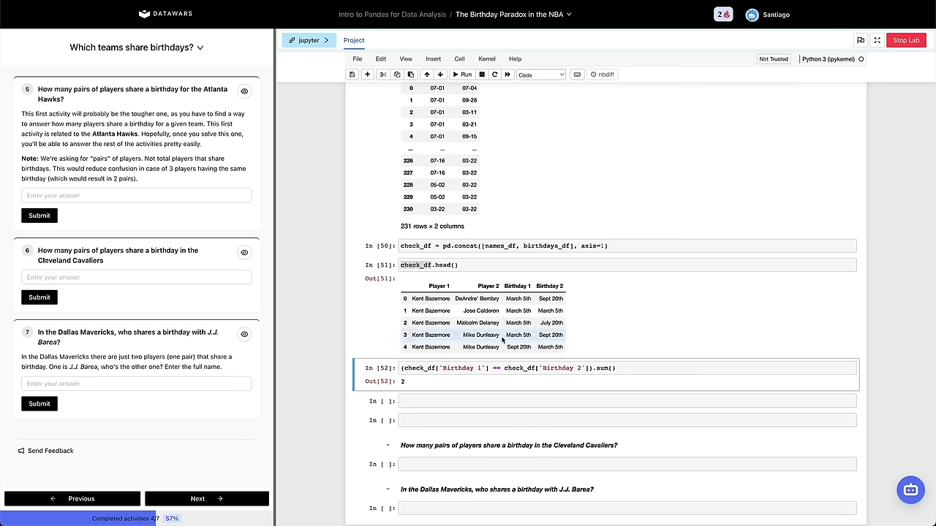
{"action": "key", "text": "c"}
{"action": "key", "text": "v"}
{"action": "left_click", "coordinate": [479, 403]}
{"action": "key", "text": "End"}
{"action": "key", "text": "BackSpace"}
{"action": "key", "text": "BackSpace"}
{"action": "key", "text": "BackSpace"}
{"action": "key", "text": "BackSpace"}
{"action": "key", "text": "BackSpace"}
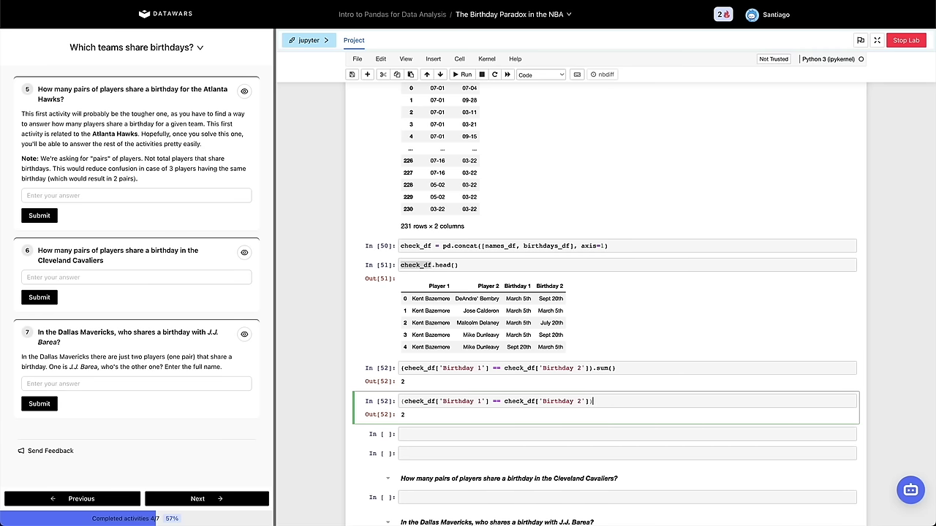
Wrap the copied birthday comparison in df.loc[ ] and run the cell.
{"action": "type", "text": "df.loc["}
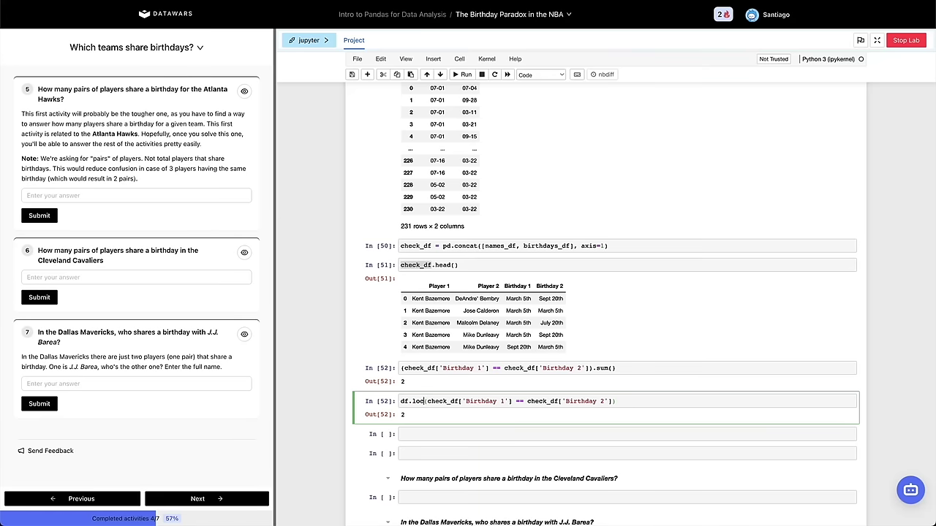
{"action": "type", "text": "]"}
{"action": "key", "text": "shift+Return"}
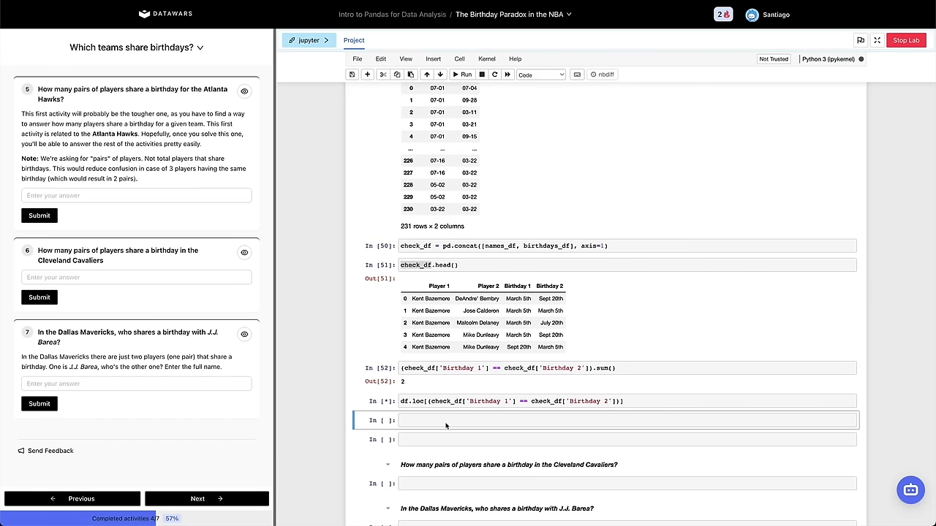
Replace df with check_df in front of .loc and rerun the cell.
{"action": "double_click", "coordinate": [514, 369]}
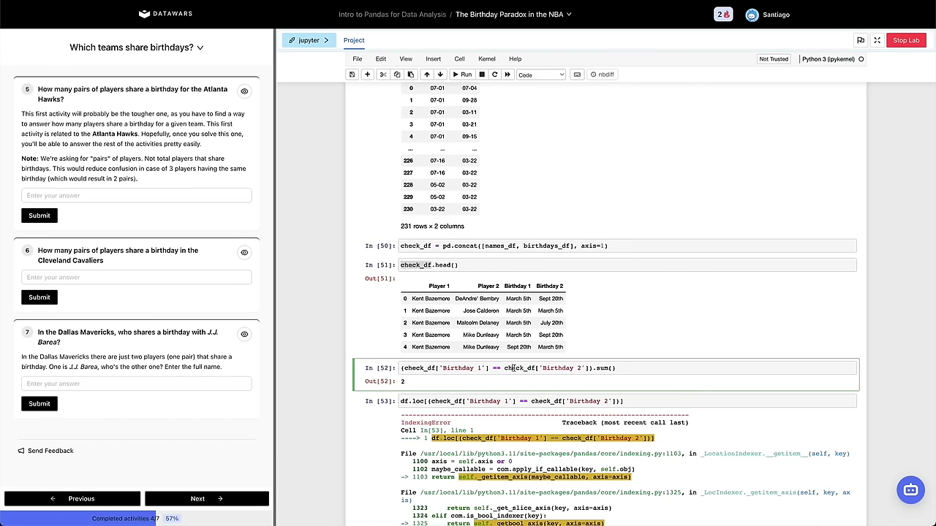
{"action": "left_click", "coordinate": [403, 402]}
{"action": "key", "text": "ctrl+v"}
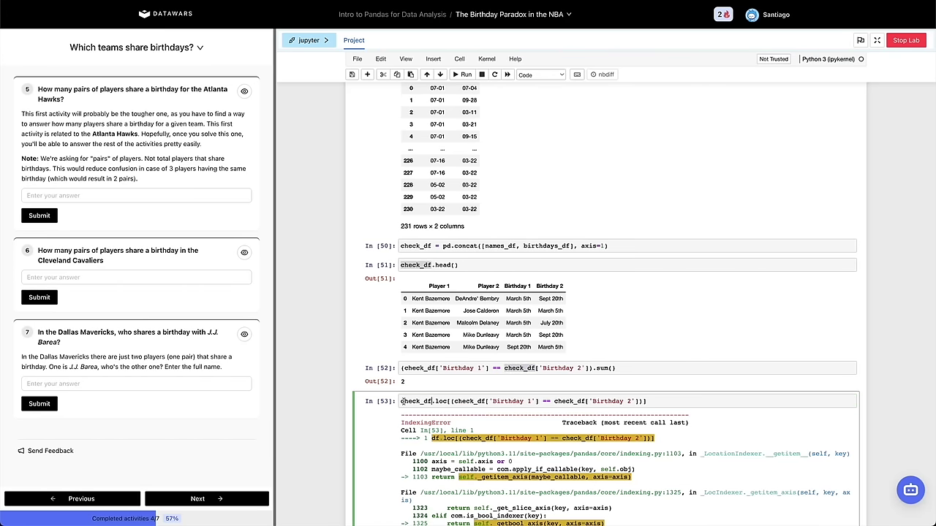
{"action": "key", "text": "shift+Return"}
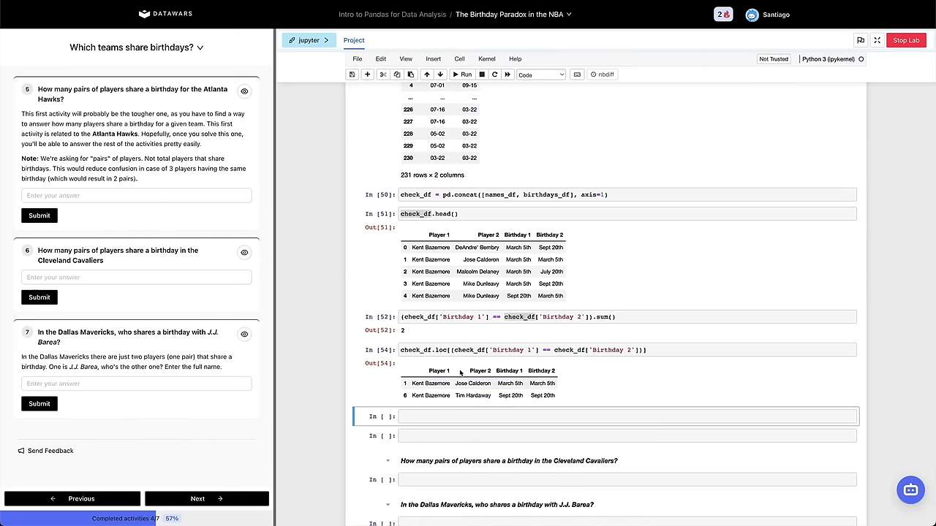
Check the team_df filter and the pair cells against the team name asked for in question 5.
{"action": "scroll", "coordinate": [486, 279], "scroll_direction": "up", "scroll_amount": 3}
{"action": "scroll", "coordinate": [486, 280], "scroll_direction": "up", "scroll_amount": 2}
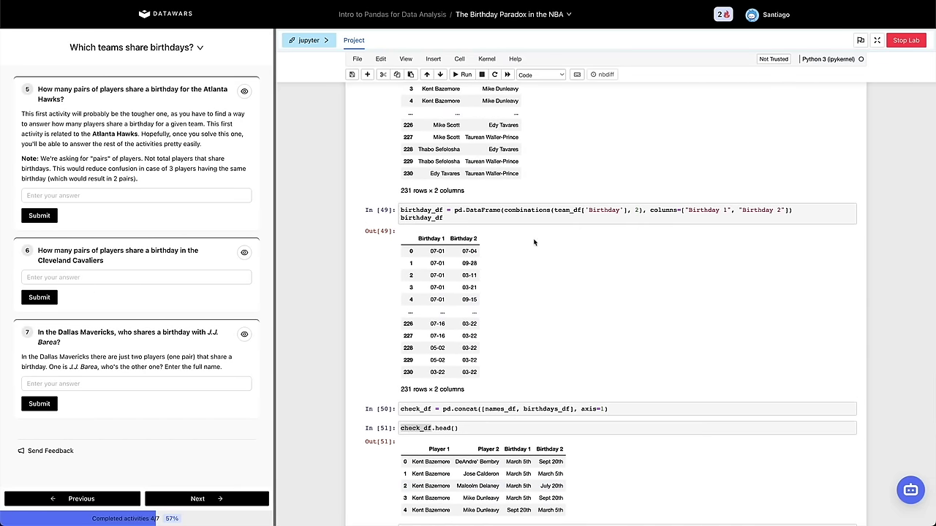
{"action": "scroll", "coordinate": [534, 243], "scroll_direction": "up", "scroll_amount": 4}
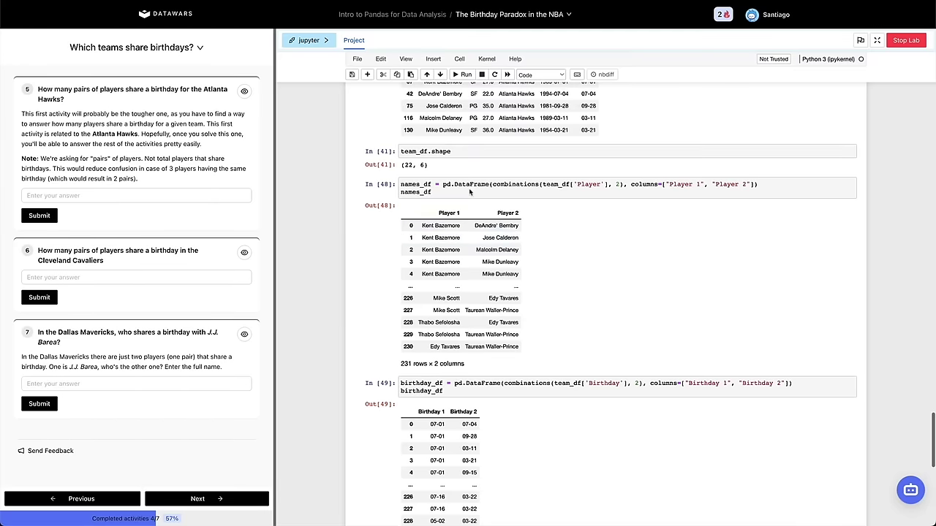
{"action": "scroll", "coordinate": [470, 192], "scroll_direction": "up", "scroll_amount": 1}
{"action": "left_click", "coordinate": [435, 182]}
{"action": "scroll", "coordinate": [431, 190], "scroll_direction": "up", "scroll_amount": 2}
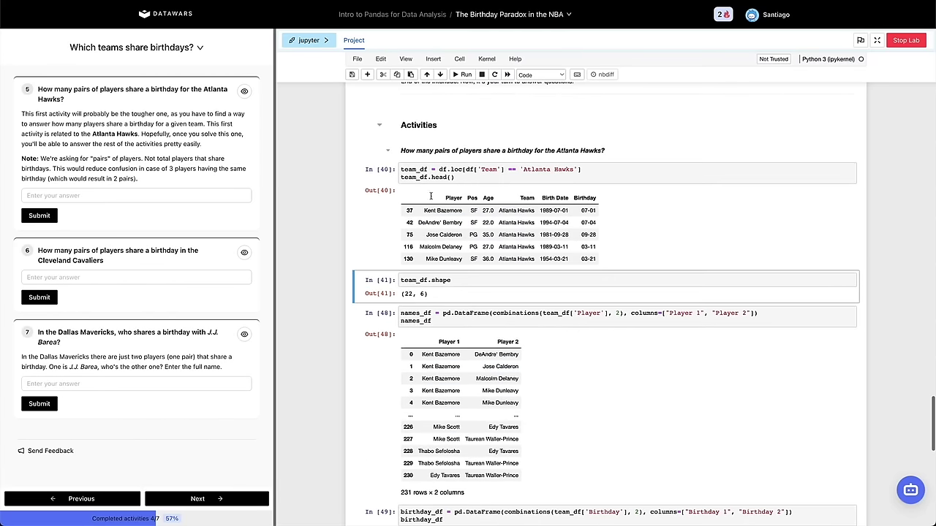
{"action": "left_click_drag", "start_coordinate": [204, 89], "coordinate": [64, 100]}
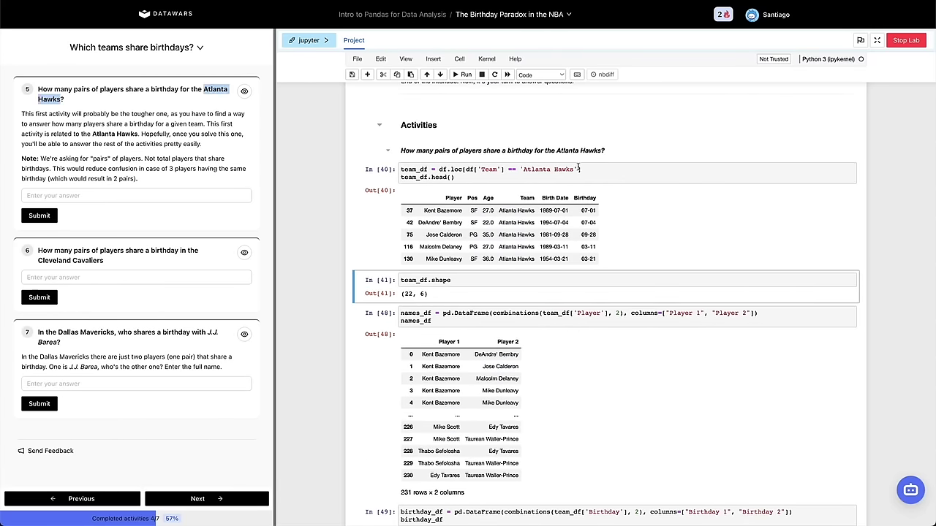
{"action": "double_click", "coordinate": [539, 170]}
{"action": "left_click_drag", "start_coordinate": [568, 170], "coordinate": [573, 182]}
{"action": "left_click", "coordinate": [574, 170]}
Rerun the Atlanta Hawks cells in order, from the team_df filter through the check_df.loc selection.
{"action": "key", "text": "shift+Return"}
{"action": "key", "text": "shift+Return"}
{"action": "key", "text": "shift+Return"}
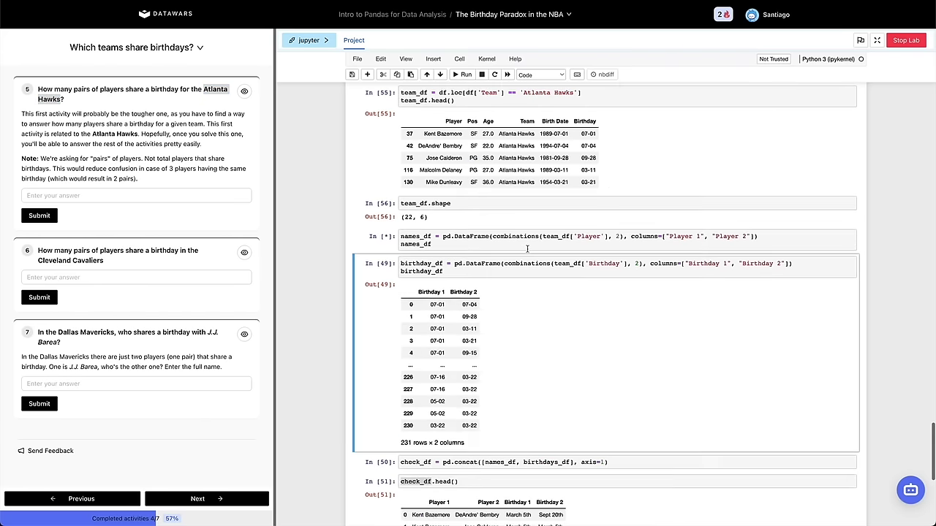
{"action": "scroll", "coordinate": [527, 250], "scroll_direction": "down", "scroll_amount": 2}
{"action": "scroll", "coordinate": [527, 251], "scroll_direction": "down", "scroll_amount": 3}
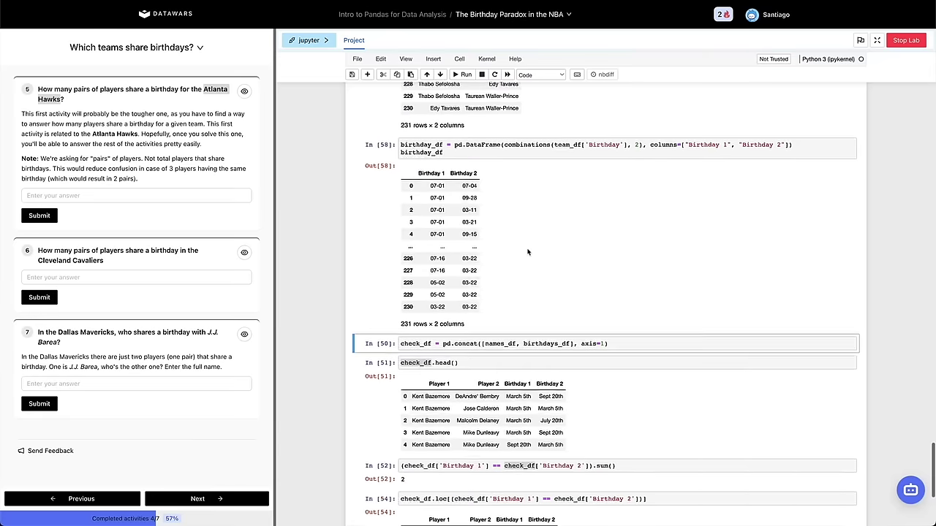
{"action": "key", "text": "shift+Return"}
{"action": "left_click", "coordinate": [436, 324]}
{"action": "key", "text": "shift+Return"}
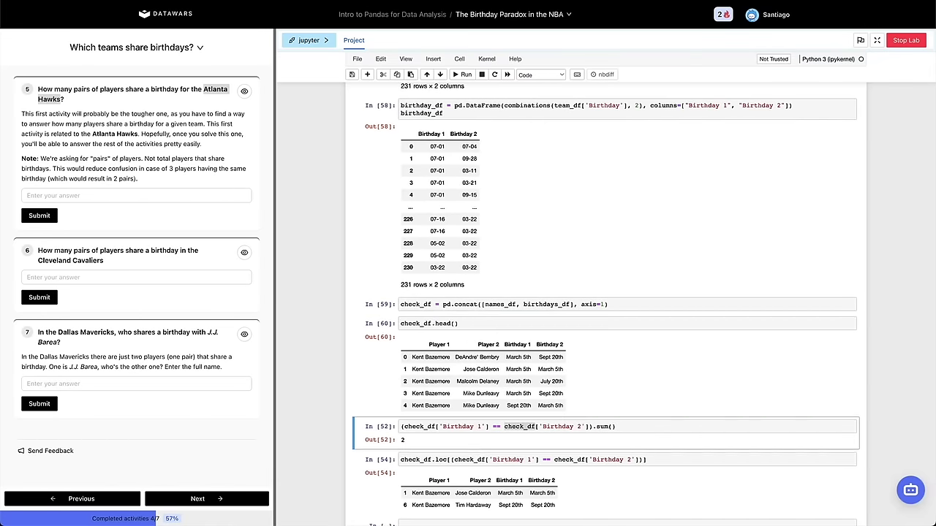
{"action": "key", "text": "shift+Return"}
{"action": "key", "text": "shift+Return"}
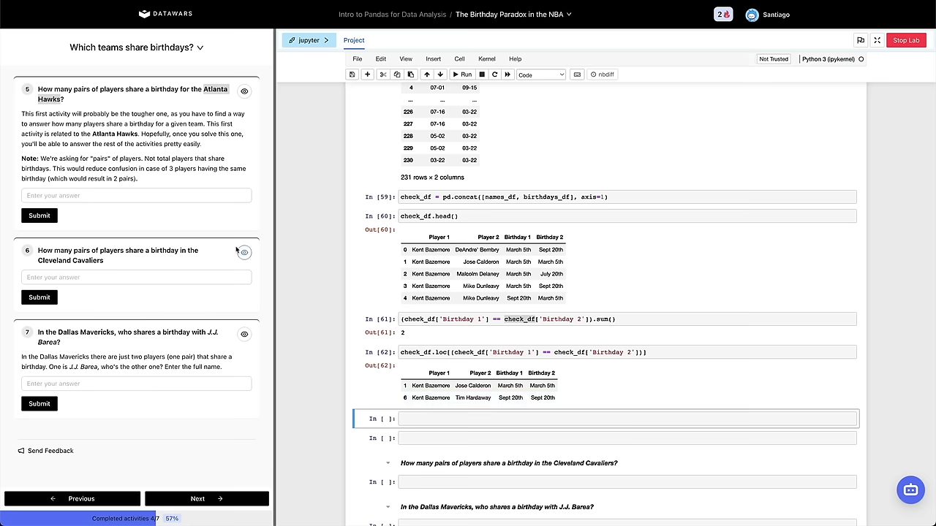
Submit 2 as the answer to question 5 about Atlanta Hawks birthday pairs.
{"action": "left_click", "coordinate": [95, 195]}
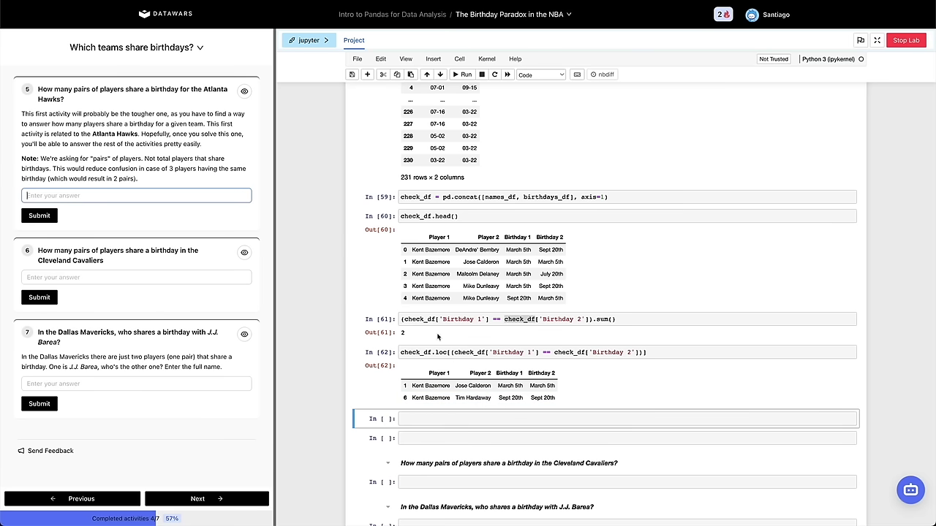
{"action": "left_click", "coordinate": [397, 320]}
{"action": "left_click", "coordinate": [101, 192]}
{"action": "type", "text": "2"}
{"action": "left_click", "coordinate": [40, 216]}
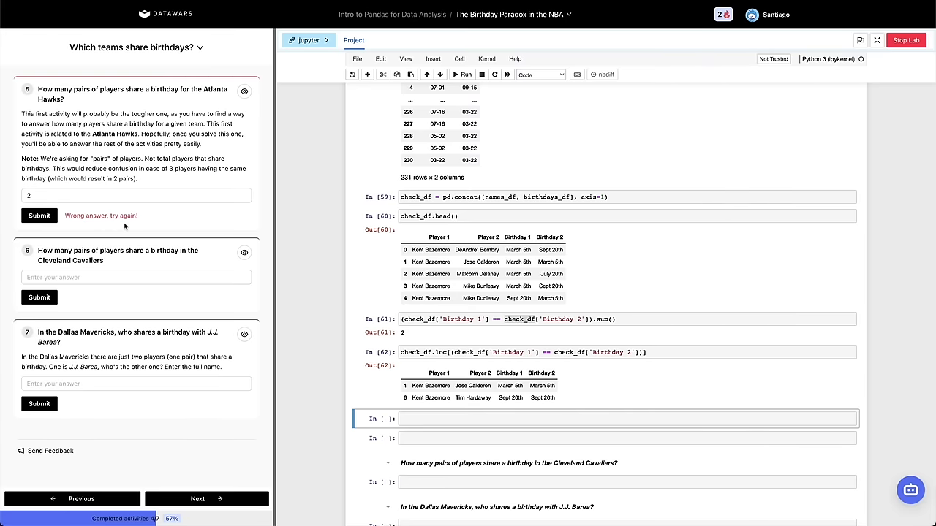
Review the Atlanta Hawks cells from the team_df filter down to the matching-pair selection for a mistake.
{"action": "left_click", "coordinate": [544, 320]}
{"action": "scroll", "coordinate": [511, 358], "scroll_direction": "up", "scroll_amount": 3}
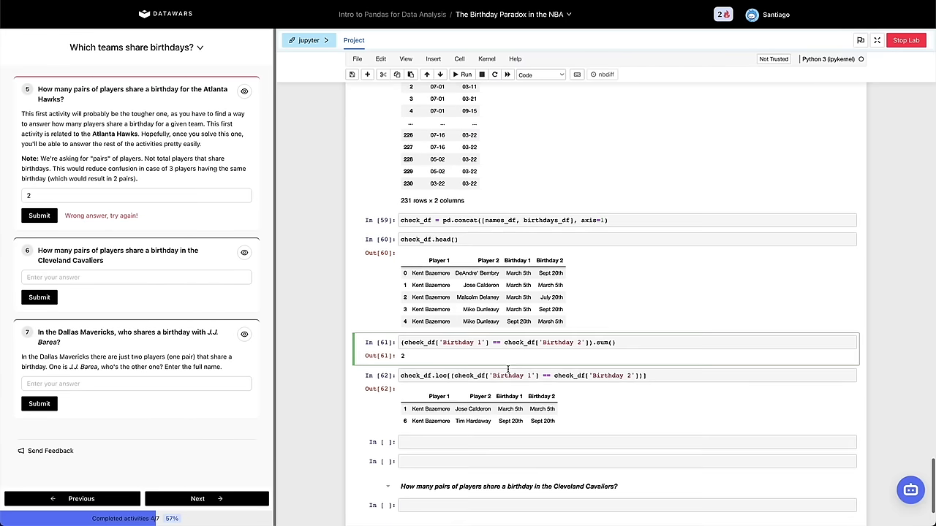
{"action": "scroll", "coordinate": [505, 366], "scroll_direction": "up", "scroll_amount": 8}
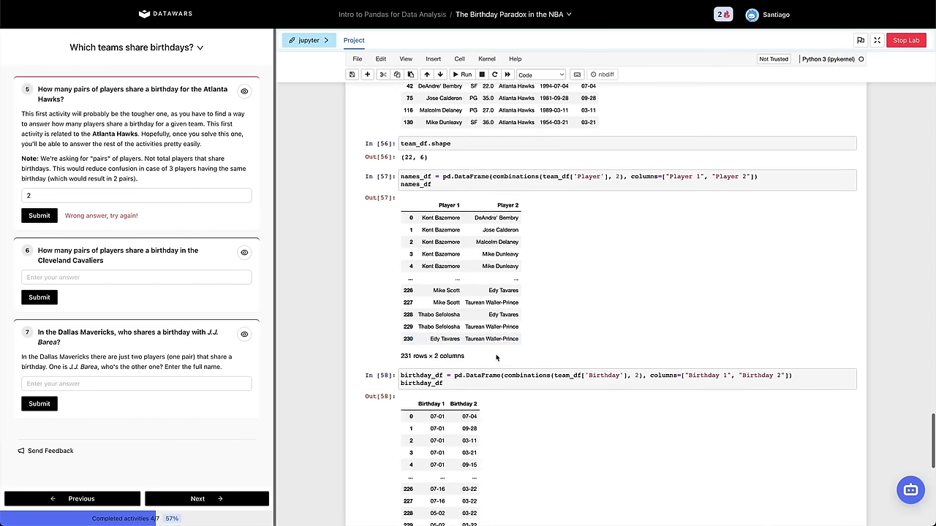
{"action": "scroll", "coordinate": [485, 349], "scroll_direction": "up", "scroll_amount": 2}
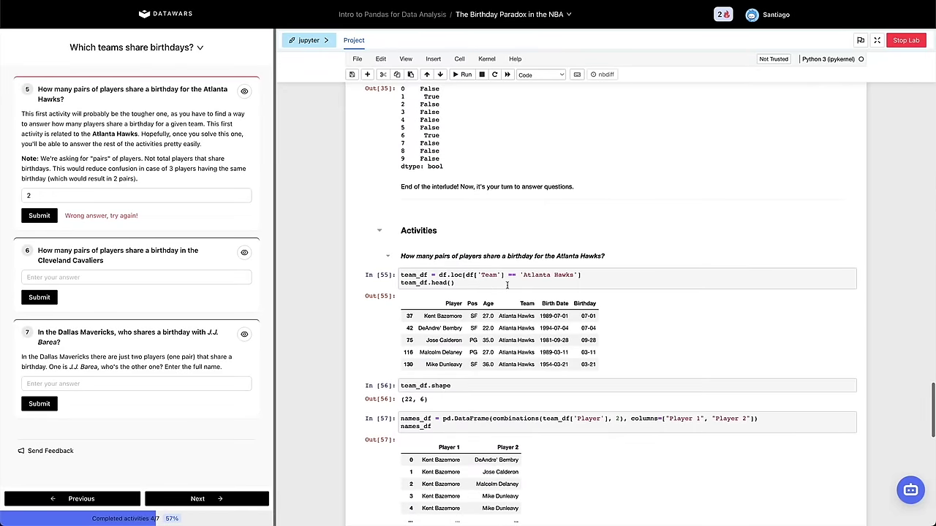
{"action": "scroll", "coordinate": [672, 374], "scroll_direction": "down", "scroll_amount": 3}
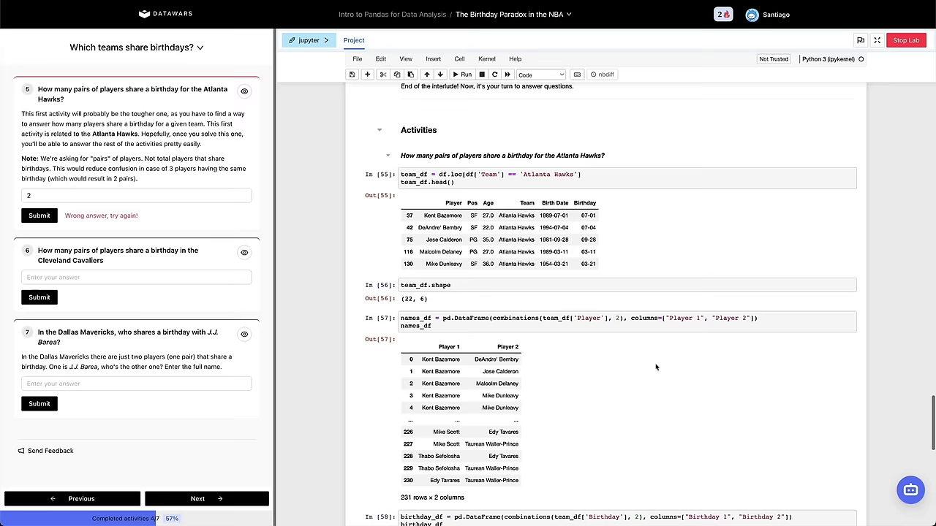
{"action": "scroll", "coordinate": [539, 359], "scroll_direction": "down", "scroll_amount": 5}
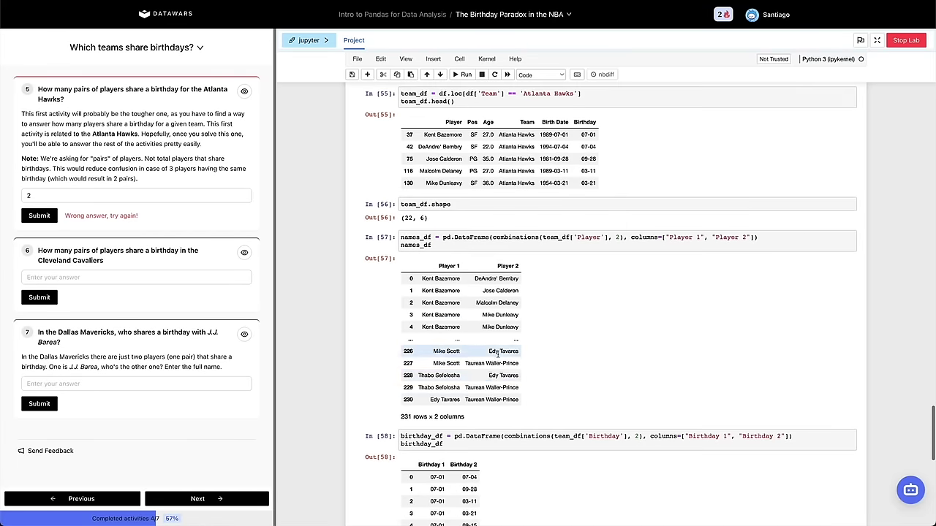
{"action": "scroll", "coordinate": [523, 337], "scroll_direction": "down", "scroll_amount": 1}
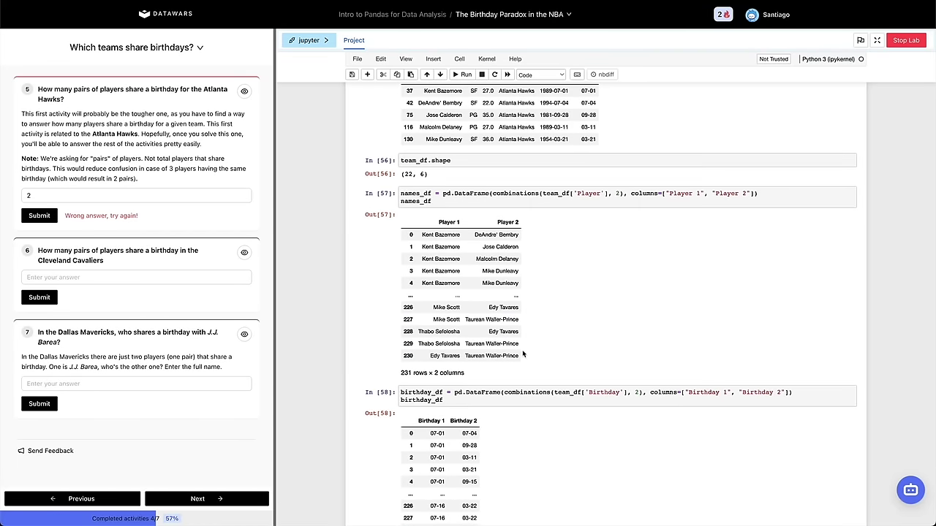
{"action": "scroll", "coordinate": [523, 355], "scroll_direction": "down", "scroll_amount": 6}
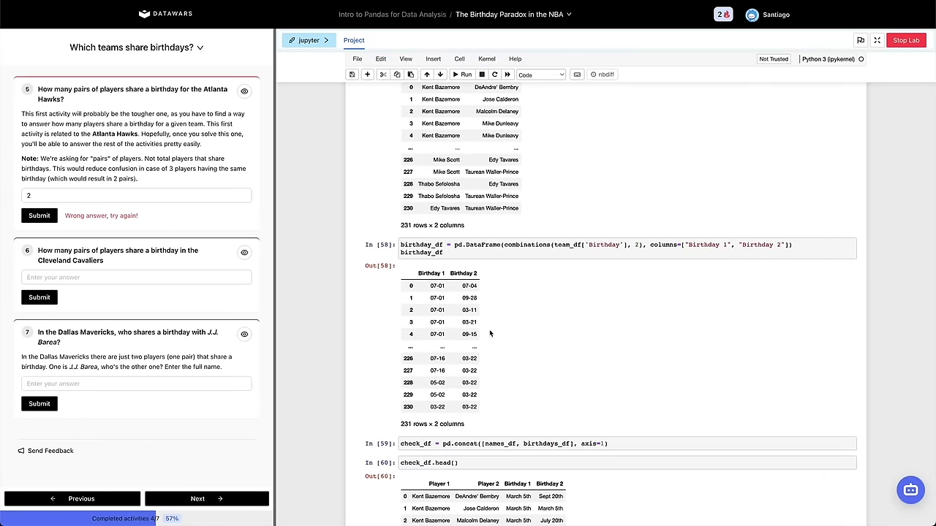
{"action": "scroll", "coordinate": [489, 335], "scroll_direction": "down", "scroll_amount": 10}
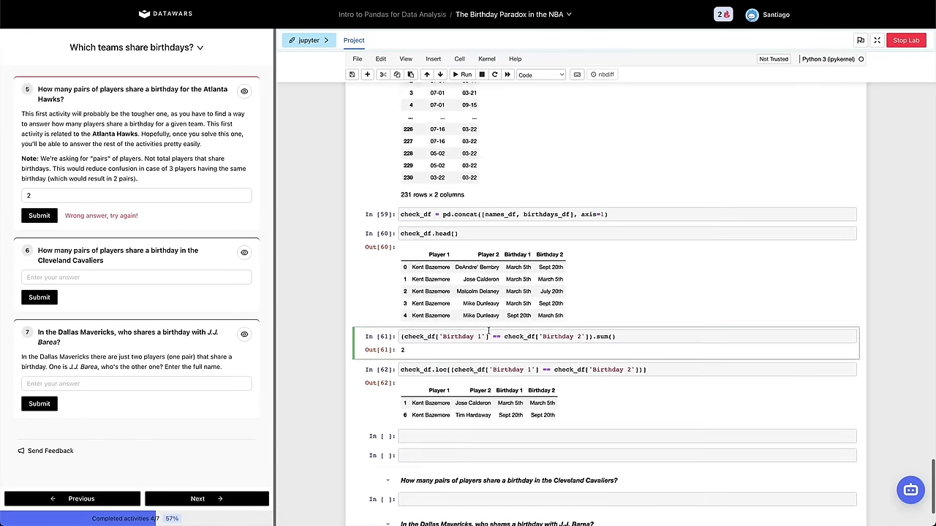
{"action": "scroll", "coordinate": [489, 334], "scroll_direction": "up", "scroll_amount": 9}
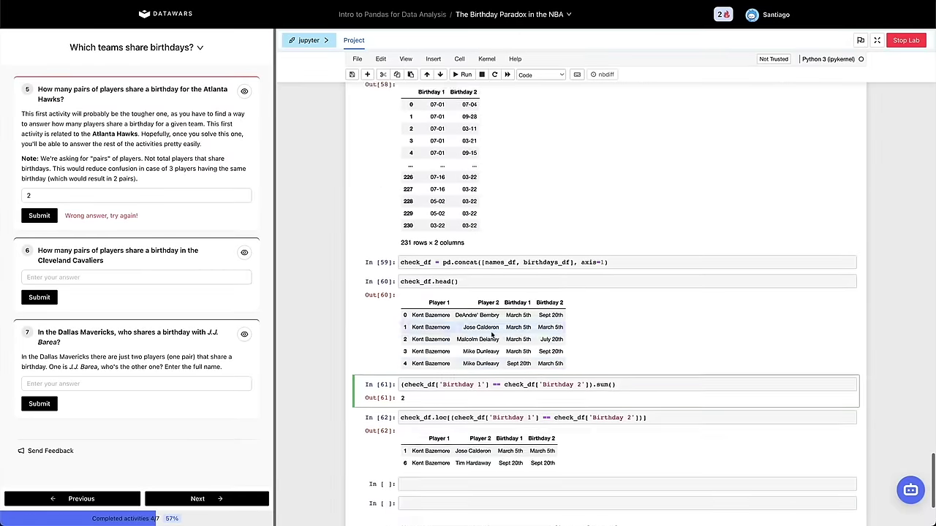
{"action": "scroll", "coordinate": [541, 312], "scroll_direction": "down", "scroll_amount": 2}
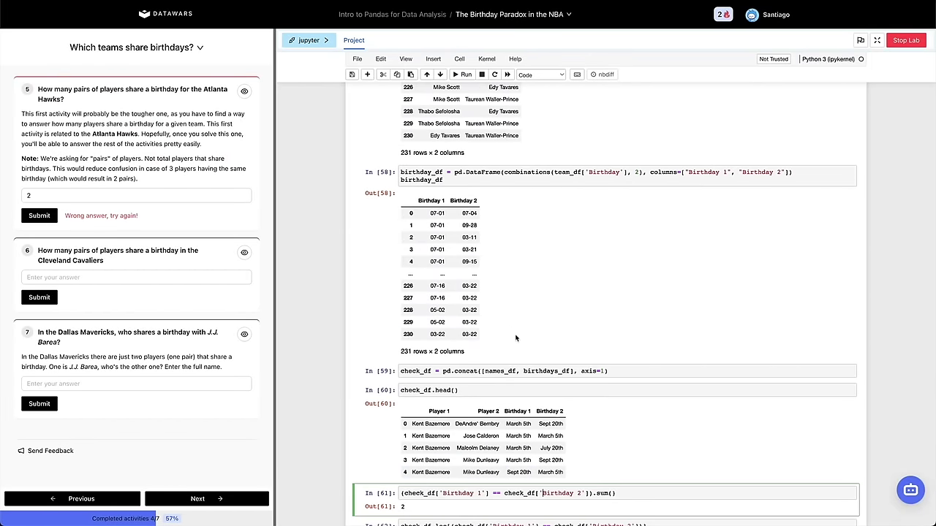
Compare the birthday values in check_df.head() with birthday_df and with the interlude's birthdays_df.
{"action": "left_click", "coordinate": [592, 172]}
{"action": "left_click", "coordinate": [550, 372]}
{"action": "scroll", "coordinate": [510, 424], "scroll_direction": "down", "scroll_amount": 2}
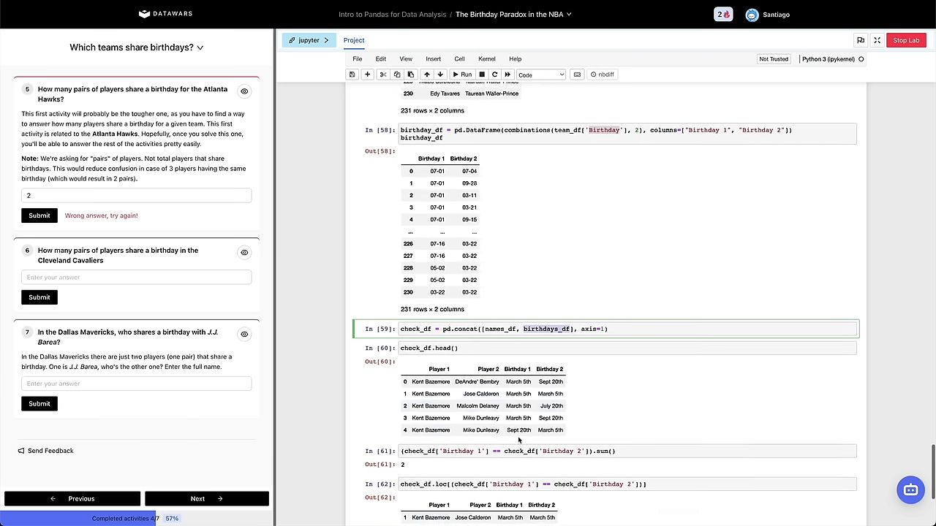
{"action": "left_click_drag", "start_coordinate": [510, 373], "coordinate": [525, 372]}
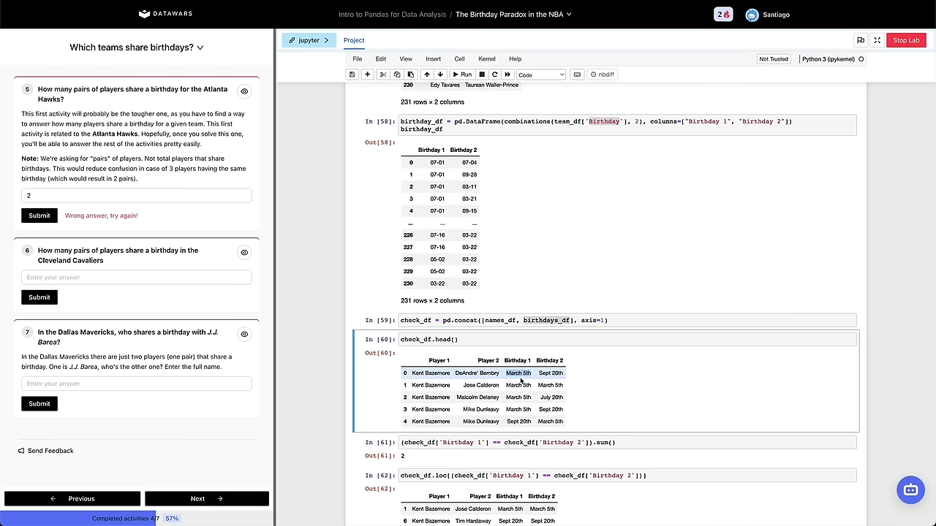
{"action": "scroll", "coordinate": [521, 379], "scroll_direction": "down", "scroll_amount": 2}
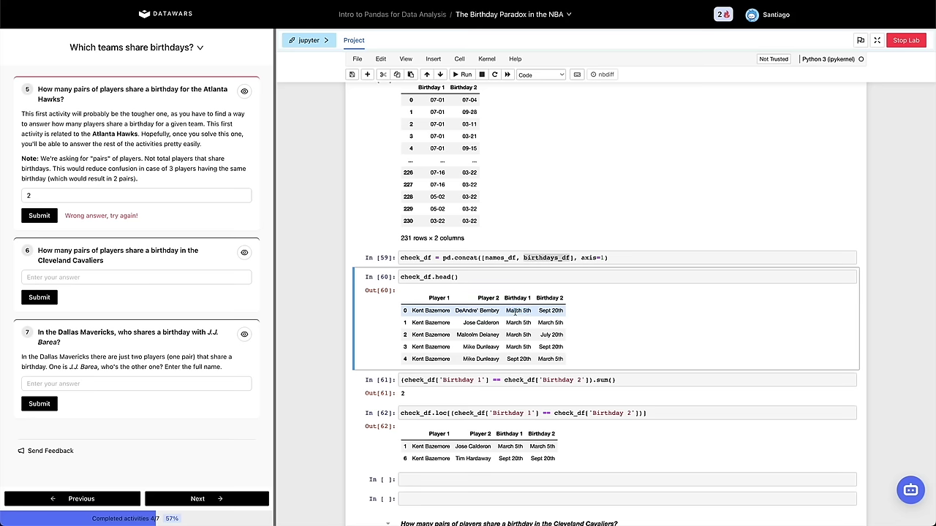
{"action": "scroll", "coordinate": [512, 307], "scroll_direction": "up", "scroll_amount": 20}
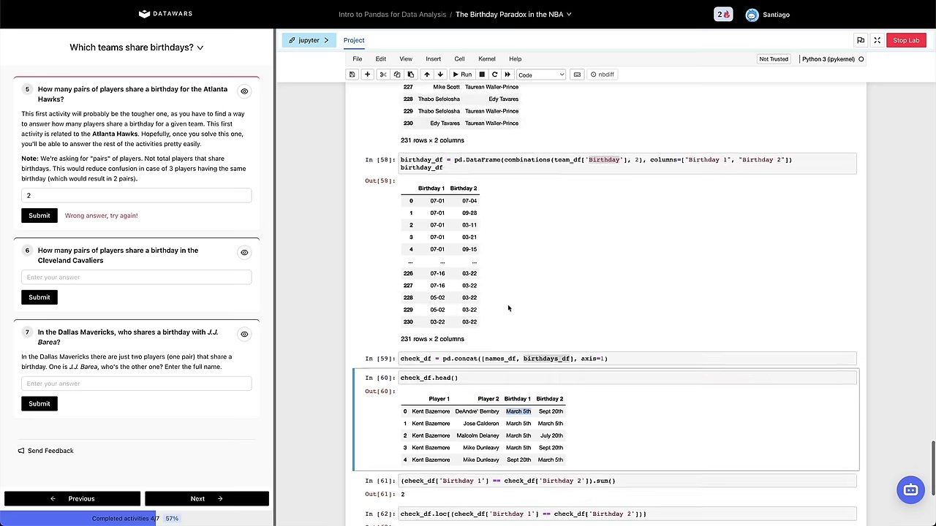
{"action": "scroll", "coordinate": [442, 300], "scroll_direction": "up", "scroll_amount": 3}
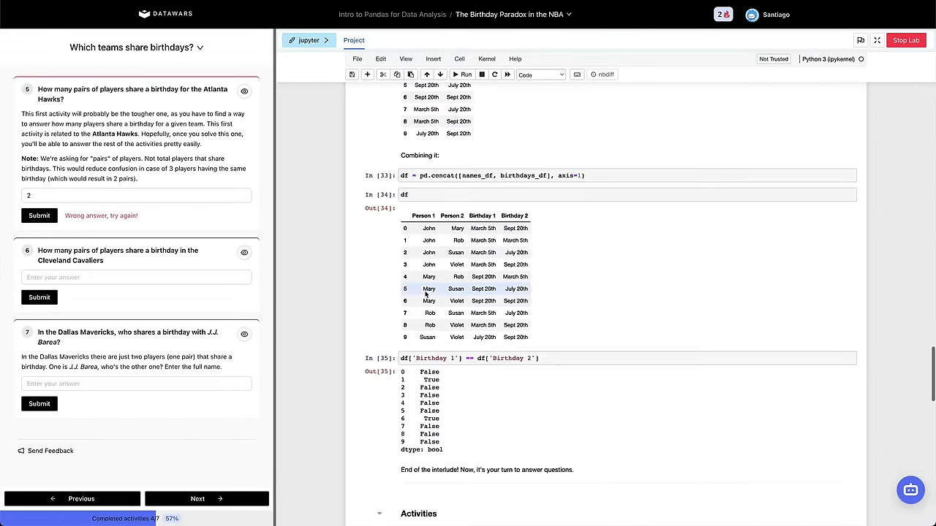
{"action": "left_click_drag", "start_coordinate": [416, 253], "coordinate": [439, 253]}
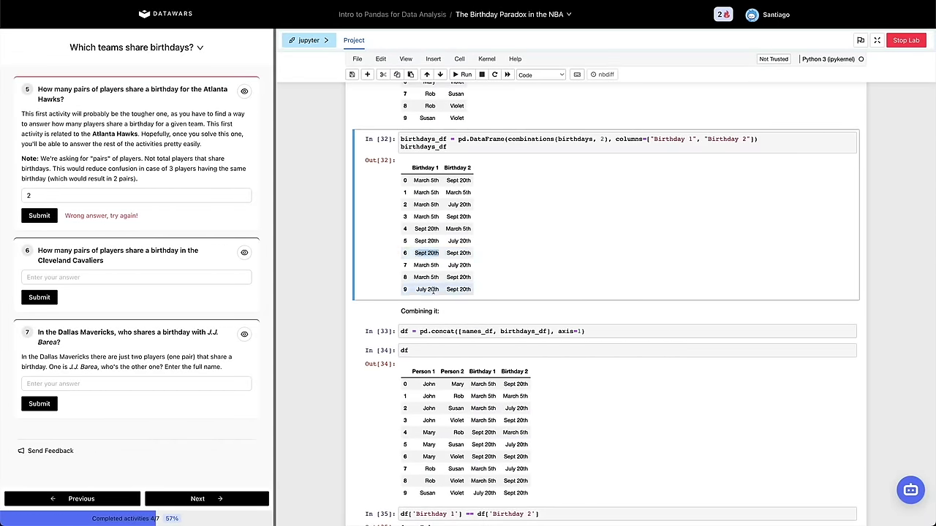
{"action": "scroll", "coordinate": [433, 289], "scroll_direction": "down", "scroll_amount": 20}
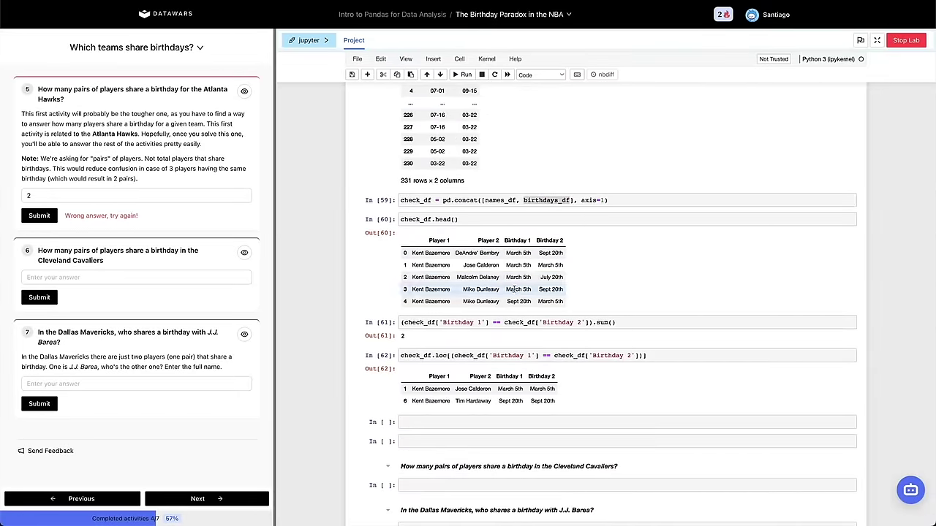
Insert a cell above the birthday pairs cell, run del birthday_df in it, rerun the birthday pairs cell, and delete the variable again.
{"action": "scroll", "coordinate": [514, 288], "scroll_direction": "up", "scroll_amount": 1}
{"action": "left_click", "coordinate": [538, 218]}
{"action": "scroll", "coordinate": [534, 223], "scroll_direction": "up", "scroll_amount": 1}
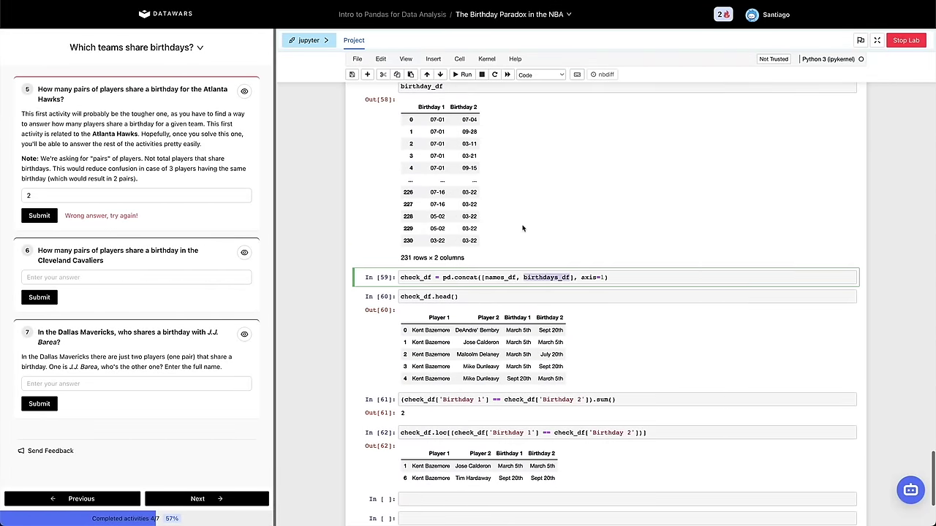
{"action": "scroll", "coordinate": [522, 228], "scroll_direction": "up", "scroll_amount": 2}
{"action": "left_click", "coordinate": [429, 172]}
{"action": "key", "text": "Escape"}
{"action": "type", "text": "adel bi"}
{"action": "key", "text": "Tab"}
{"action": "key", "text": "Return"}
{"action": "key", "text": "shift+Return"}
{"action": "key", "text": "shift+Return"}
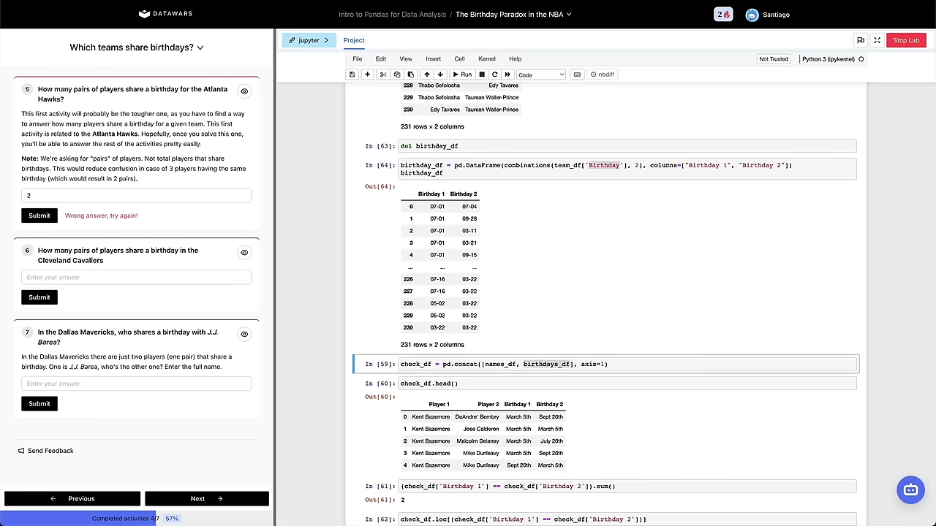
{"action": "left_click", "coordinate": [428, 151]}
{"action": "key", "text": "shift+Return"}
Rename birthday_df to birthdays_df on both lines of the Atlanta Hawks birthday pairs cell and rerun it.
{"action": "double_click", "coordinate": [532, 366]}
{"action": "left_click", "coordinate": [418, 173]}
{"action": "type", "text": "s"}
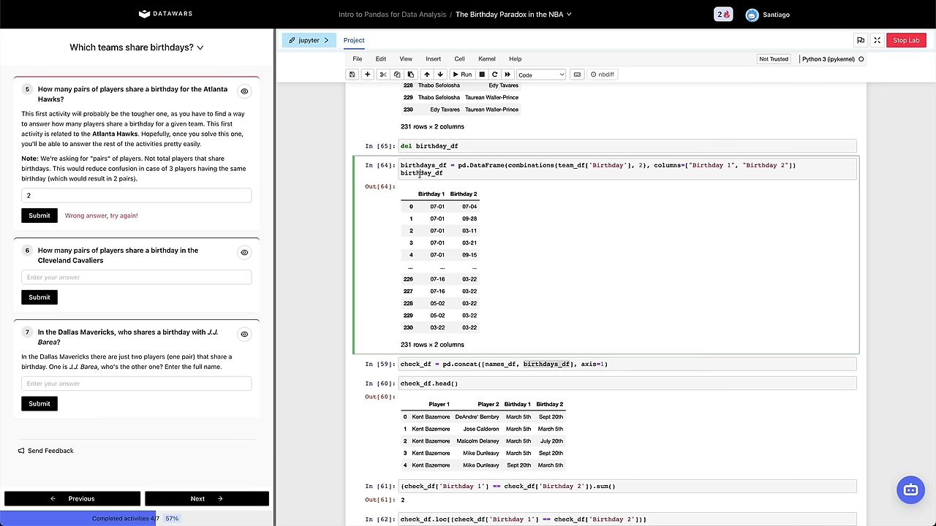
{"action": "left_click", "coordinate": [458, 194]}
{"action": "key", "text": "shift+Return"}
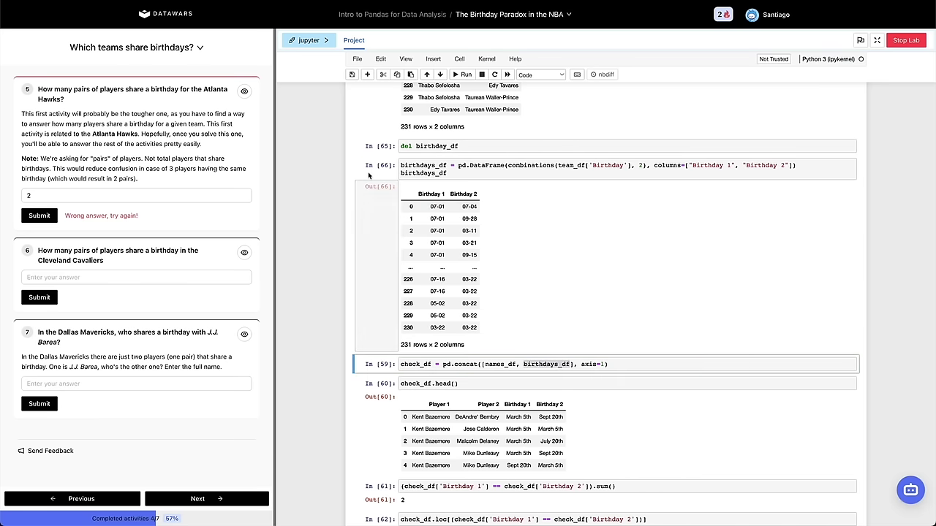
Delete the del birthday_df cell from the notebook.
{"action": "key", "text": "Up"}
{"action": "key", "text": "Up"}
{"action": "key", "text": "d"}
{"action": "key", "text": "d"}
{"action": "key", "text": "Down"}
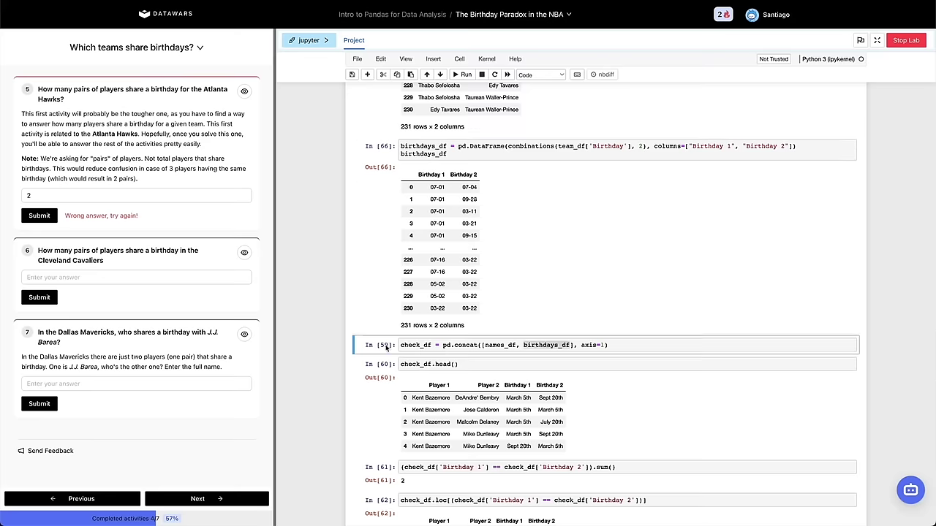
Rerun the Atlanta Hawks check_df cells from the pd.concat line through the check_df.loc selection of matching pairs.
{"action": "key", "text": "shift+Return"}
{"action": "key", "text": "shift+Return"}
{"action": "key", "text": "shift+Return"}
{"action": "key", "text": "shift+Return"}
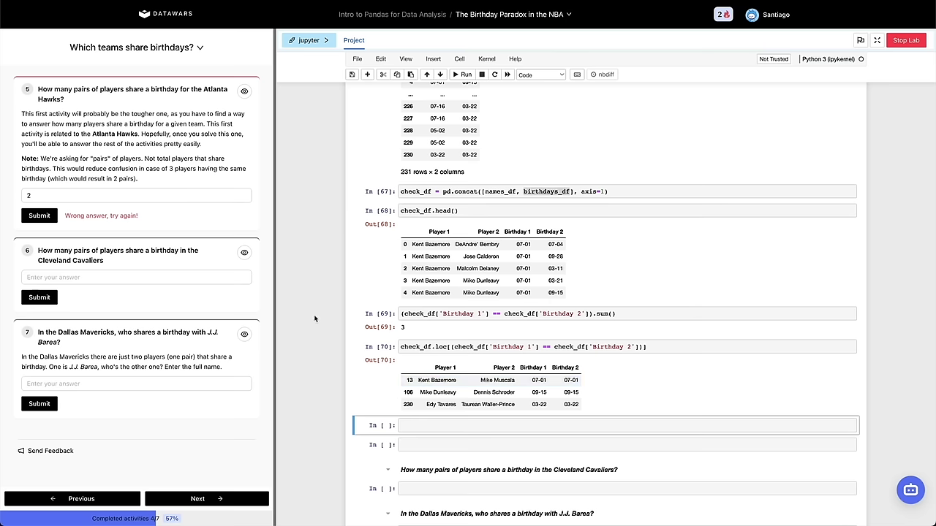
Submit 3 as the answer to question 5 about Atlanta Hawks birthday pairs.
{"action": "left_click", "coordinate": [72, 195]}
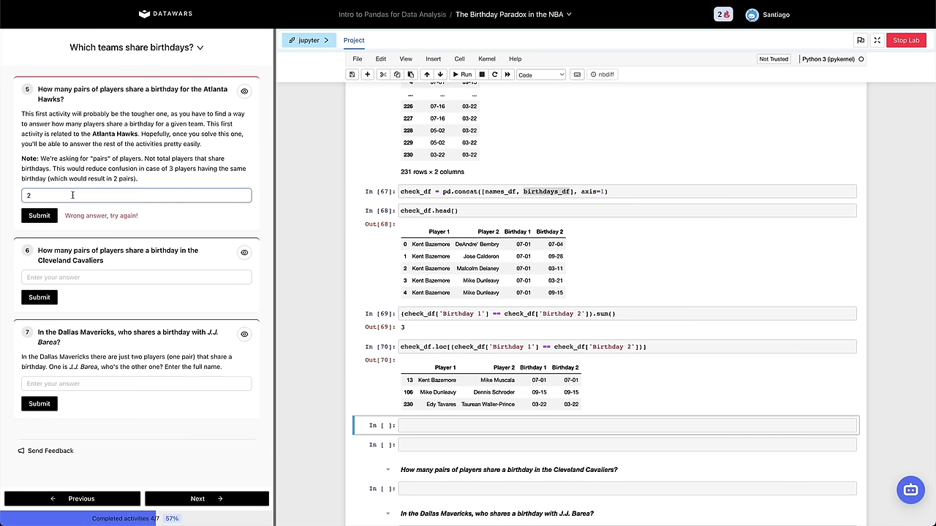
{"action": "type", "text": "3"}
{"action": "left_click", "coordinate": [38, 215]}
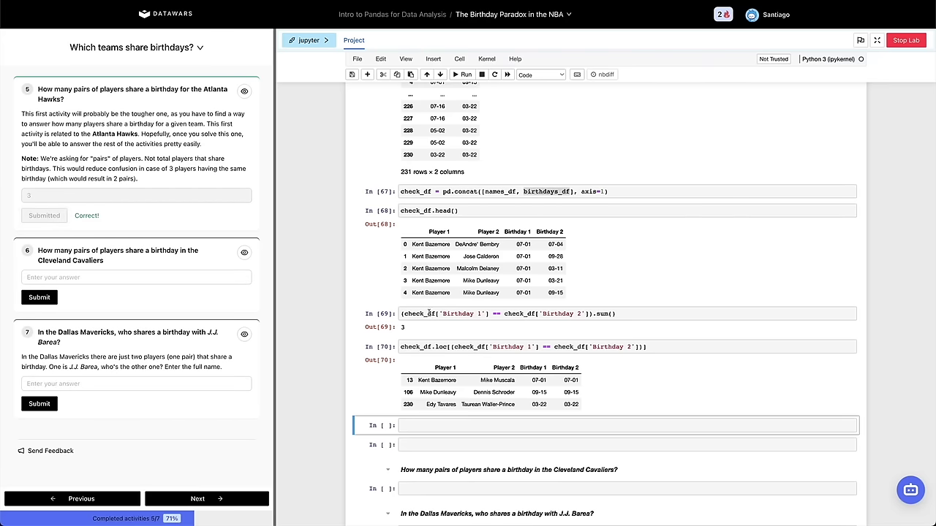
Review the interlude's birthdays_df cell against the birthdays_df naming used in the Atlanta Hawks cells.
{"action": "left_click", "coordinate": [475, 287]}
{"action": "scroll", "coordinate": [476, 286], "scroll_direction": "up", "scroll_amount": 1}
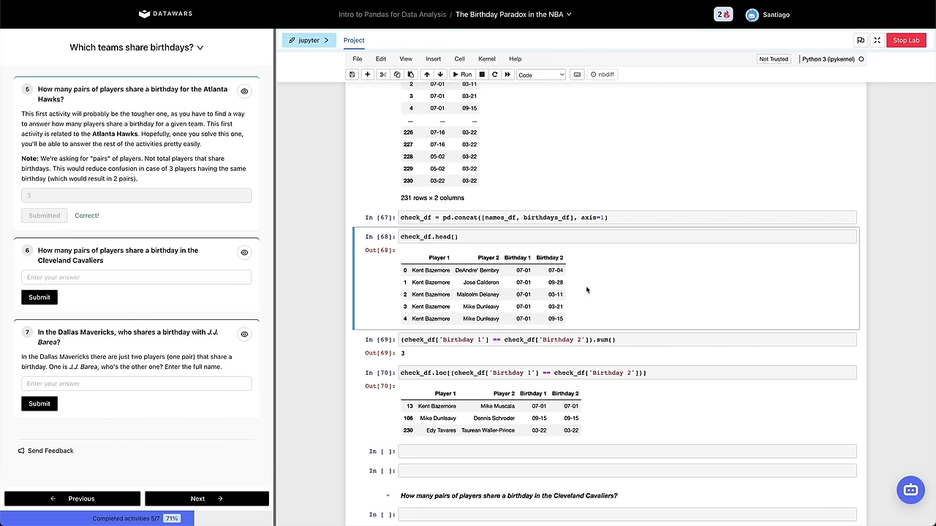
{"action": "scroll", "coordinate": [587, 290], "scroll_direction": "up", "scroll_amount": 15}
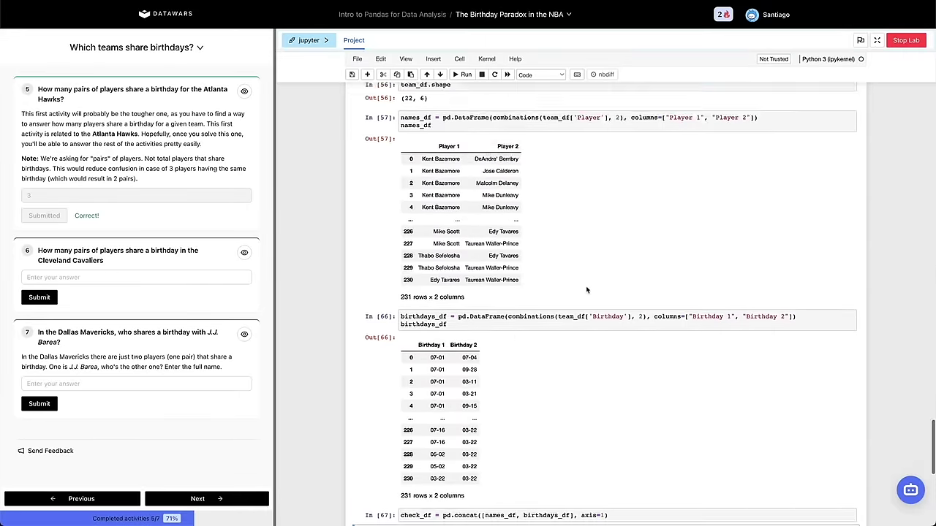
{"action": "scroll", "coordinate": [529, 227], "scroll_direction": "up", "scroll_amount": 8}
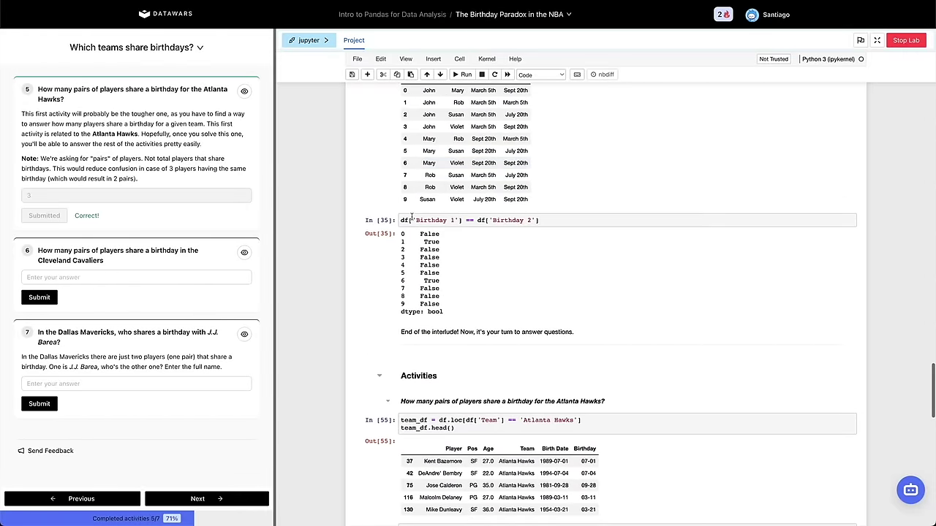
{"action": "scroll", "coordinate": [422, 197], "scroll_direction": "up", "scroll_amount": 5}
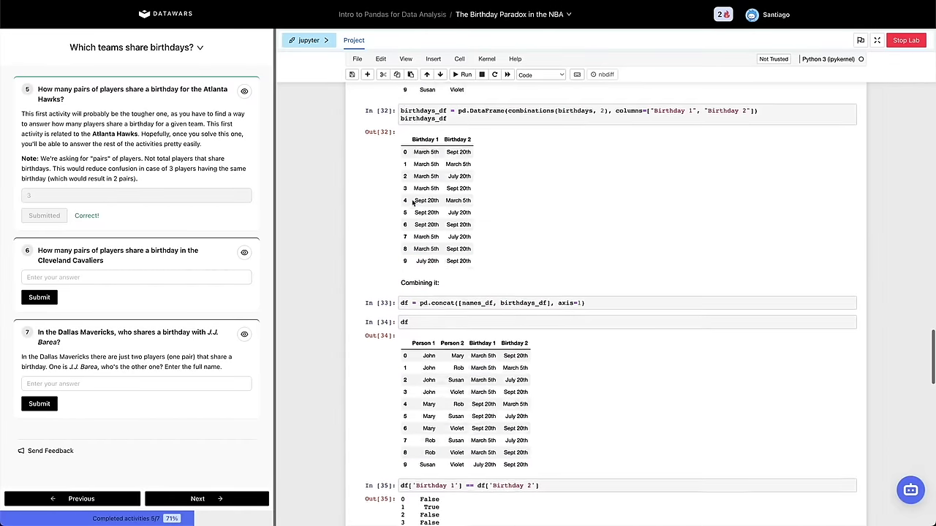
{"action": "left_click", "coordinate": [422, 210]}
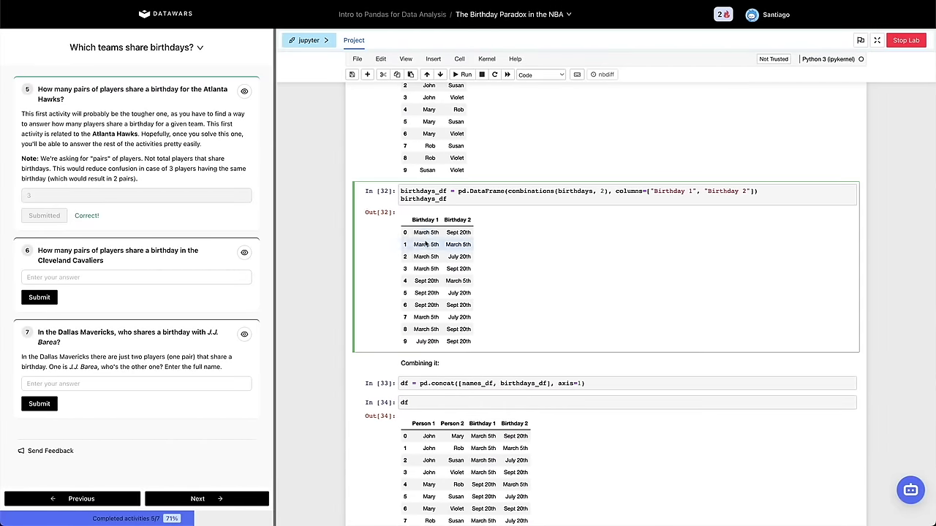
{"action": "scroll", "coordinate": [427, 223], "scroll_direction": "down", "scroll_amount": 14}
{"action": "scroll", "coordinate": [424, 242], "scroll_direction": "down", "scroll_amount": 10}
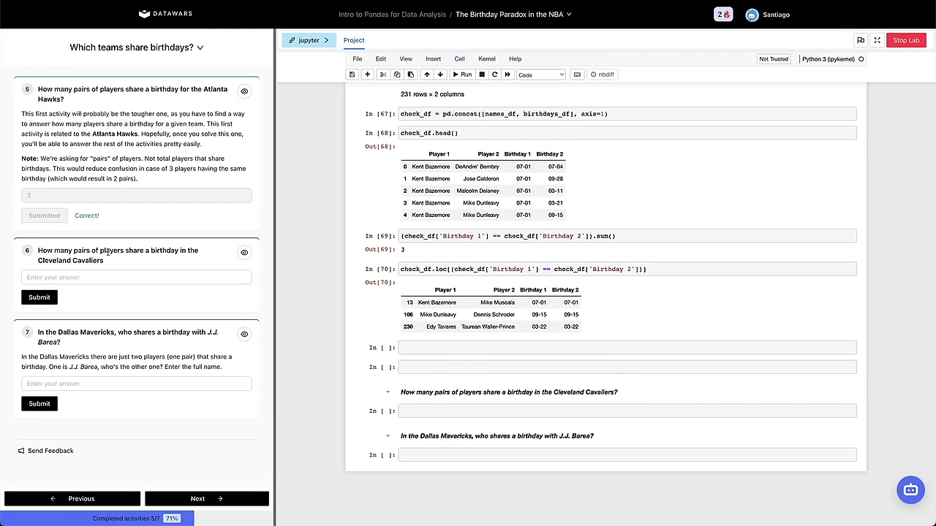
Change the team_df filter to 'Cleveland Cavaliers', copied from question 6, and rerun the filter and team_df.shape cells.
{"action": "left_click_drag", "start_coordinate": [39, 260], "coordinate": [104, 261]}
{"action": "key", "text": "ctrl+c"}
{"action": "scroll", "coordinate": [424, 245], "scroll_direction": "up", "scroll_amount": 5}
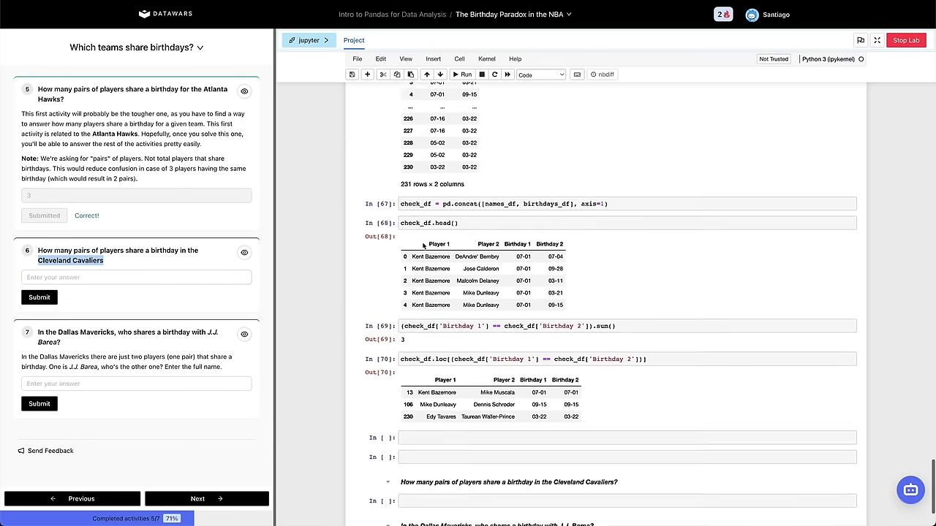
{"action": "scroll", "coordinate": [423, 246], "scroll_direction": "up", "scroll_amount": 3}
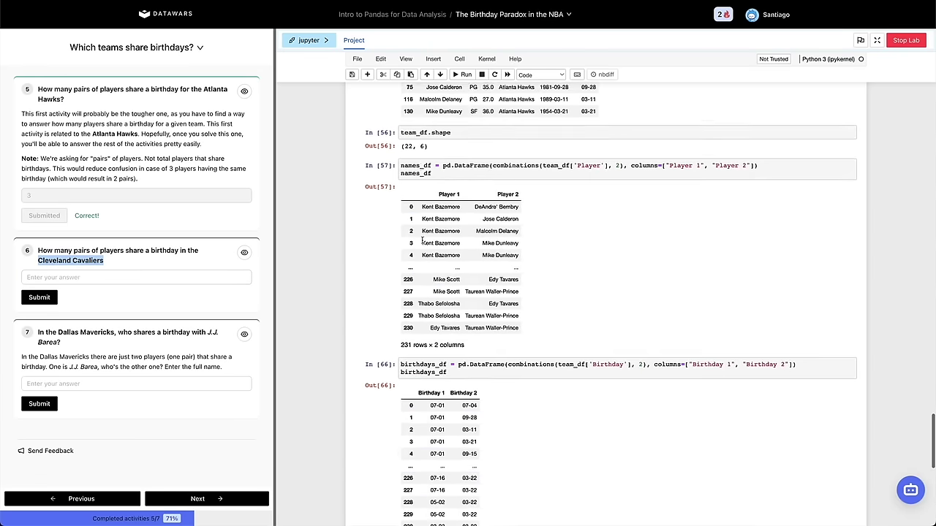
{"action": "left_click", "coordinate": [443, 255]}
{"action": "scroll", "coordinate": [443, 222], "scroll_direction": "up", "scroll_amount": 1}
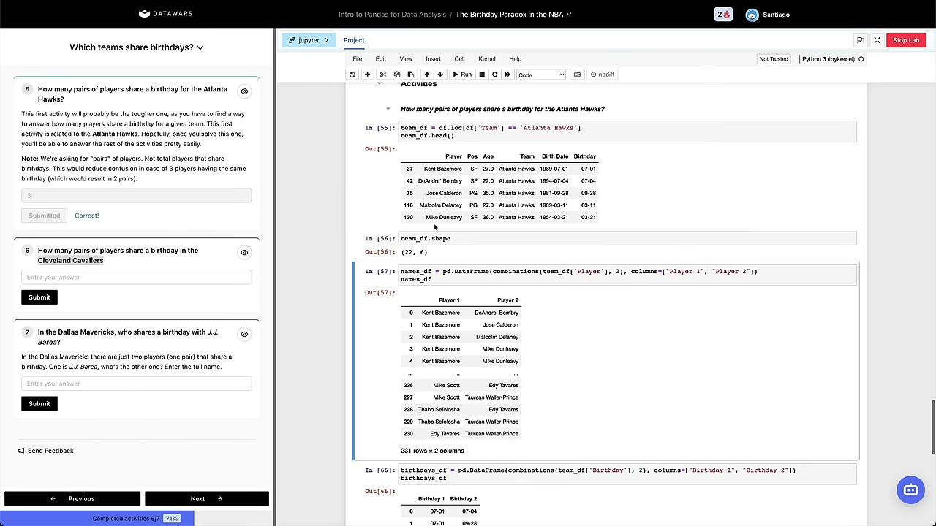
{"action": "left_click_drag", "start_coordinate": [523, 127], "coordinate": [576, 127]}
{"action": "key", "text": "ctrl+v"}
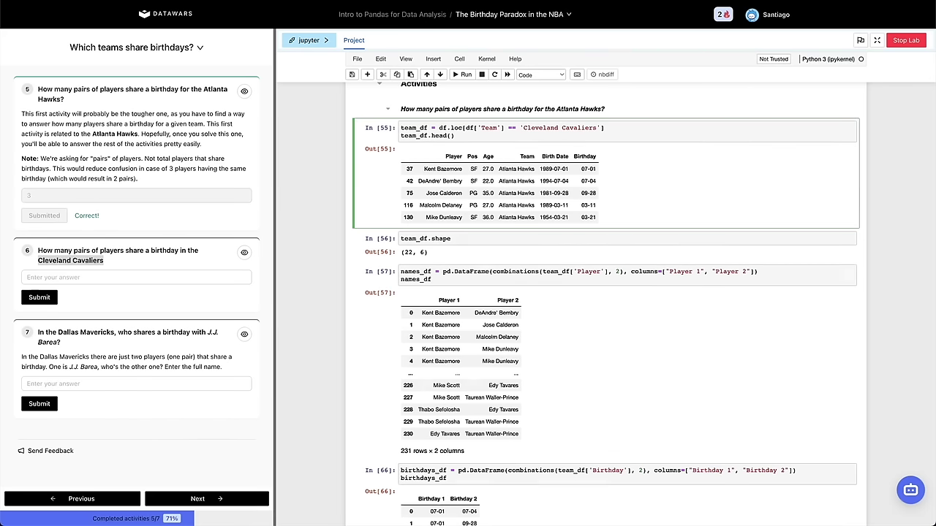
{"action": "key", "text": "shift+Return"}
{"action": "key", "text": "shift+Return"}
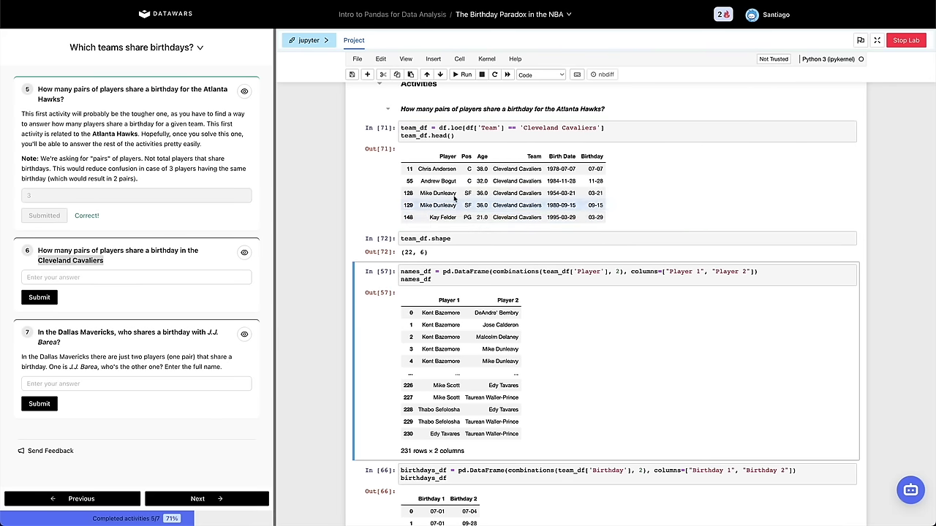
Add .head() to the names_df and birthdays_df display lines and run both pair cells for the Cleveland Cavaliers.
{"action": "left_click", "coordinate": [437, 284]}
{"action": "type", "text": ".he"}
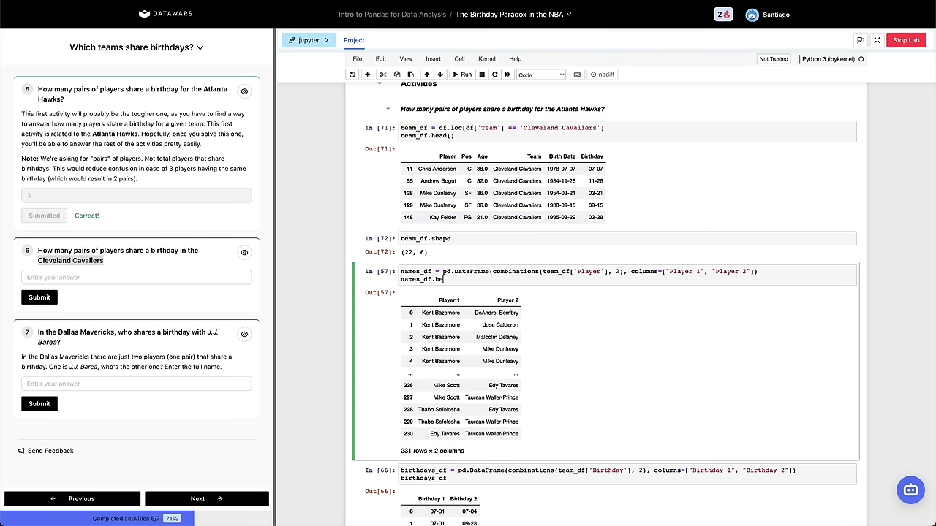
{"action": "key", "text": "shift+Return"}
{"action": "key", "text": "Return"}
{"action": "type", "text": ".head()"}
{"action": "key", "text": "shift+Return"}
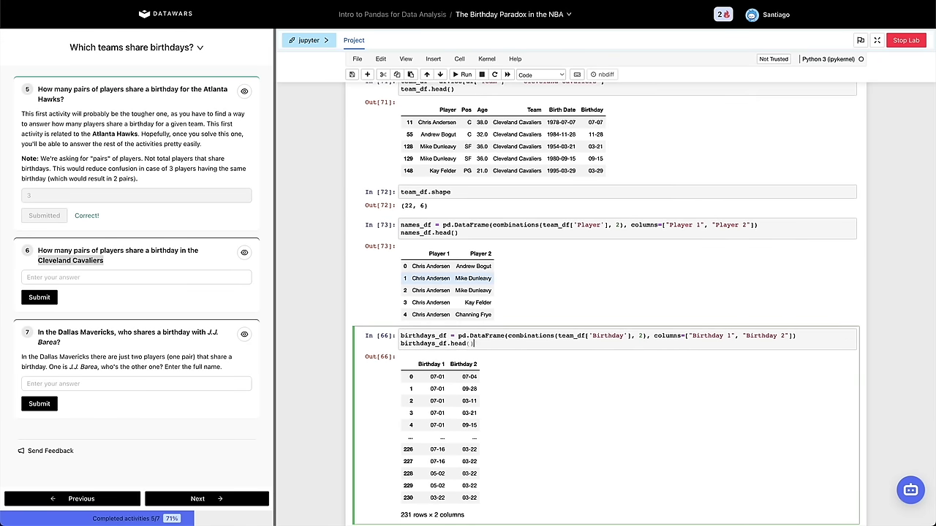
Rerun the check_df cells for the Cleveland Cavaliers, from the concatenation through the matching-pair selection.
{"action": "scroll", "coordinate": [549, 366], "scroll_direction": "down", "scroll_amount": 2}
{"action": "left_click", "coordinate": [549, 371]}
{"action": "key", "text": "shift+Return"}
{"action": "key", "text": "shift+Return"}
{"action": "key", "text": "shift+Return"}
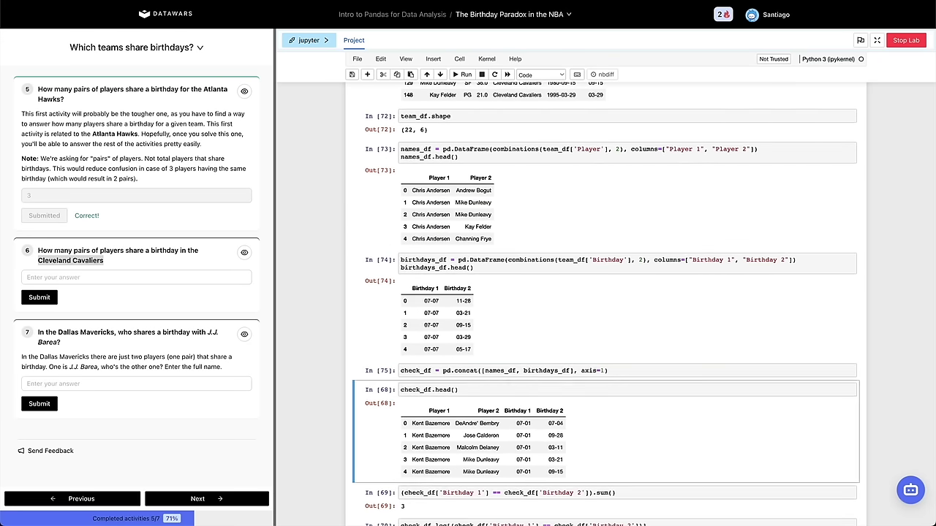
{"action": "key", "text": "shift+Return"}
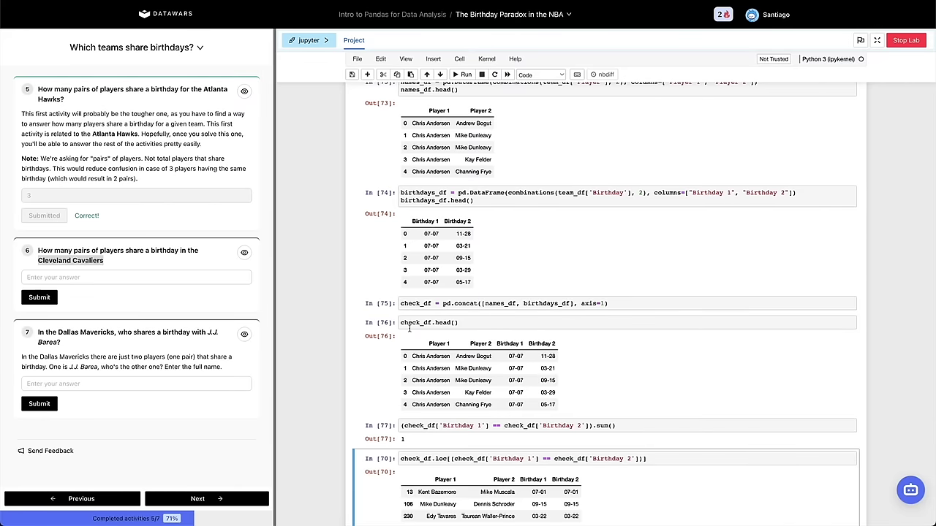
{"action": "scroll", "coordinate": [409, 418], "scroll_direction": "down", "scroll_amount": 2}
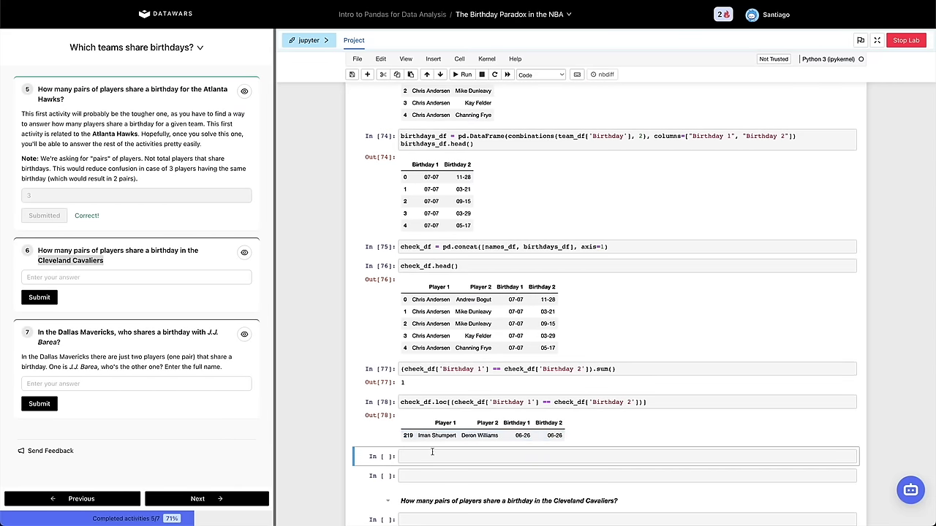
{"action": "left_click", "coordinate": [427, 436]}
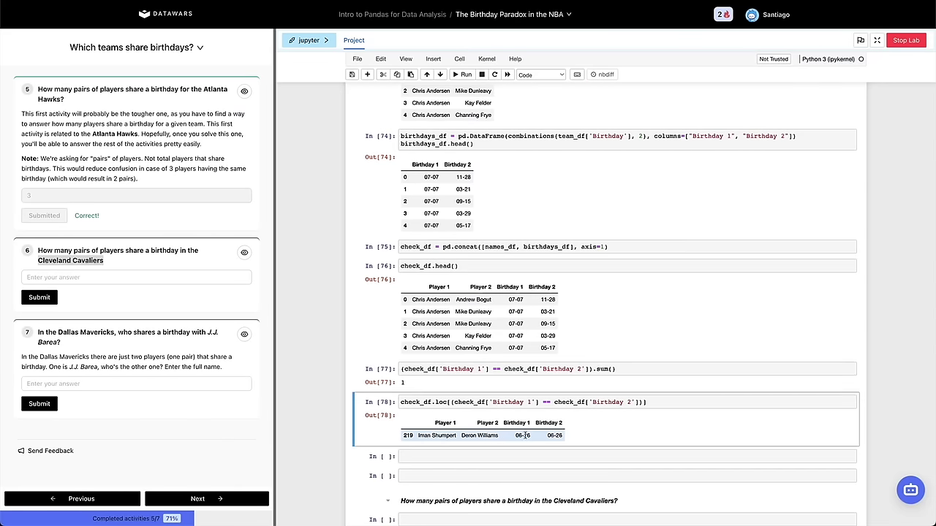
Submit 1 as the answer to question 6 about Cleveland Cavaliers birthday pairs.
{"action": "left_click", "coordinate": [121, 277]}
{"action": "type", "text": "1"}
{"action": "key", "text": "Return"}
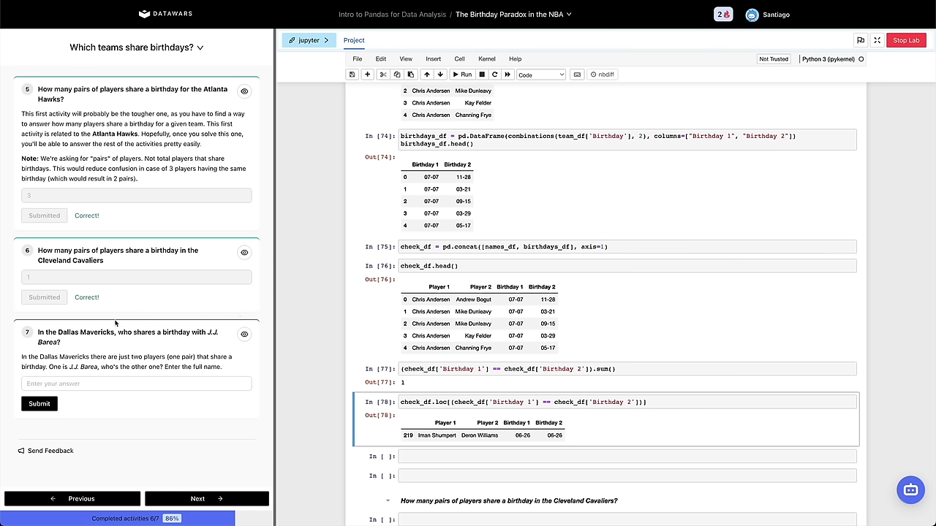
Change the team_df filter to 'Dallas Mavericks', copied from question 7, and rerun the cells through the names_df pairs.
{"action": "left_click_drag", "start_coordinate": [59, 332], "coordinate": [102, 331]}
{"action": "key", "text": "ctrl+c"}
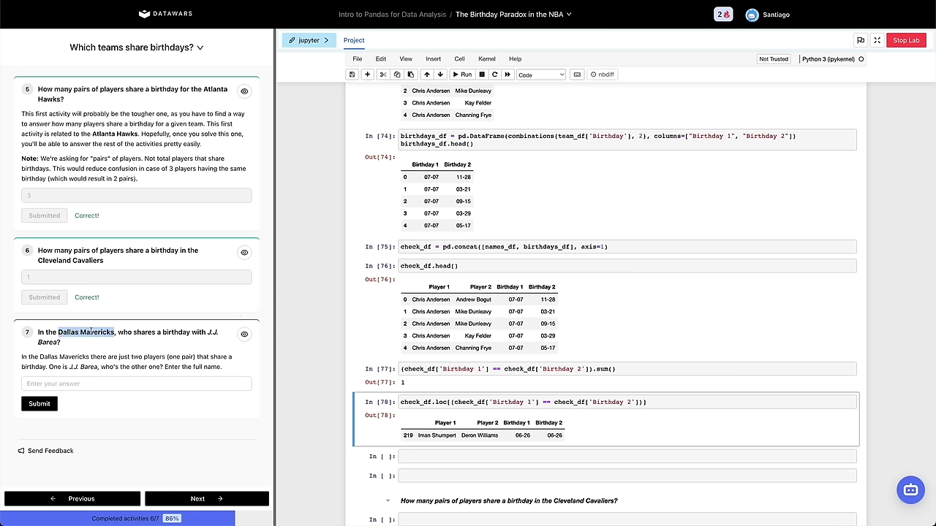
{"action": "left_click", "coordinate": [68, 342]}
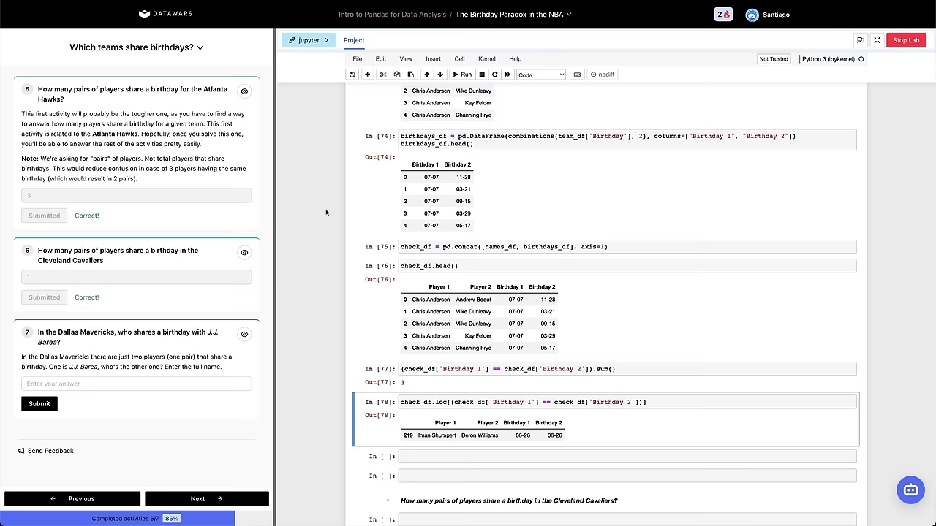
{"action": "scroll", "coordinate": [427, 174], "scroll_direction": "up", "scroll_amount": 5}
{"action": "left_click", "coordinate": [534, 169]}
{"action": "left_click_drag", "start_coordinate": [523, 165], "coordinate": [598, 165]}
{"action": "key", "text": "ctrl+v"}
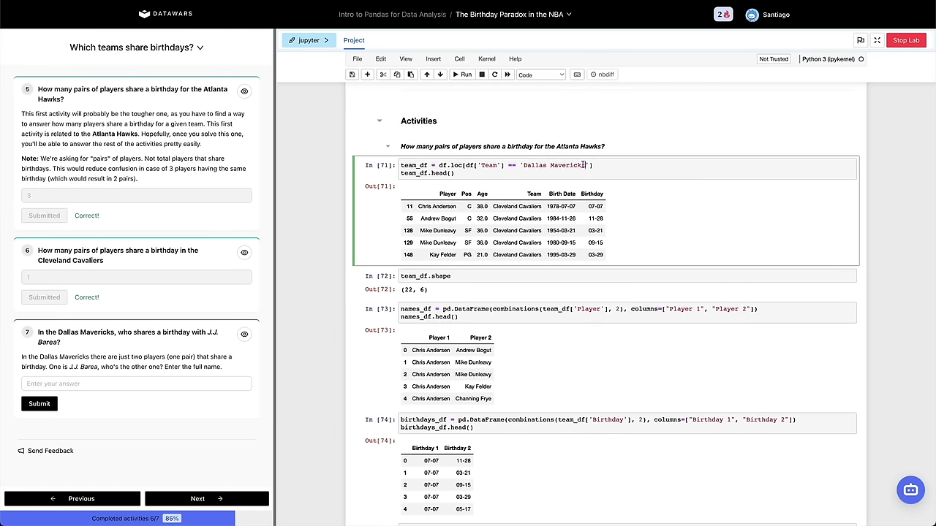
{"action": "key", "text": "shift+Return"}
{"action": "key", "text": "shift+Return"}
{"action": "key", "text": "shift+Return"}
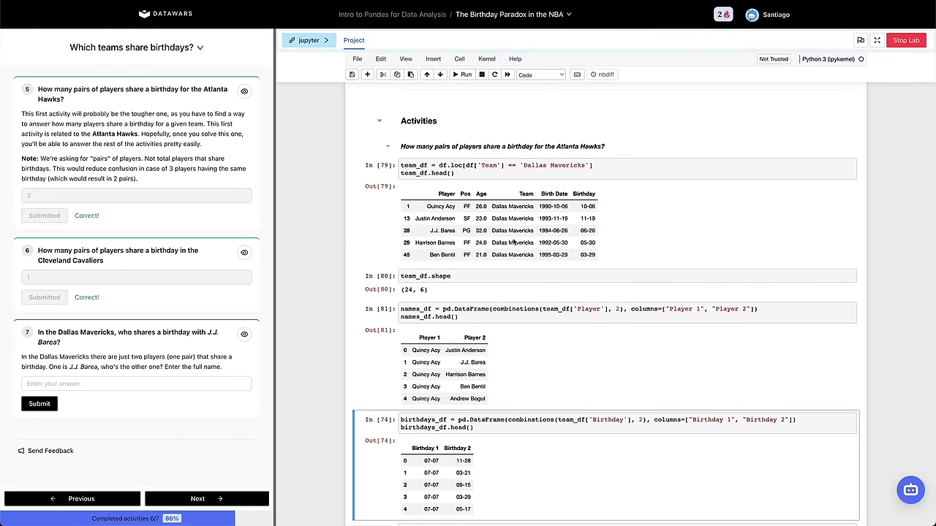
Insert a cell below team_df.shape and calculate the number of player pairs with nCr(24, 2).
{"action": "left_click", "coordinate": [408, 296]}
{"action": "key", "text": "b"}
{"action": "key", "text": "Return"}
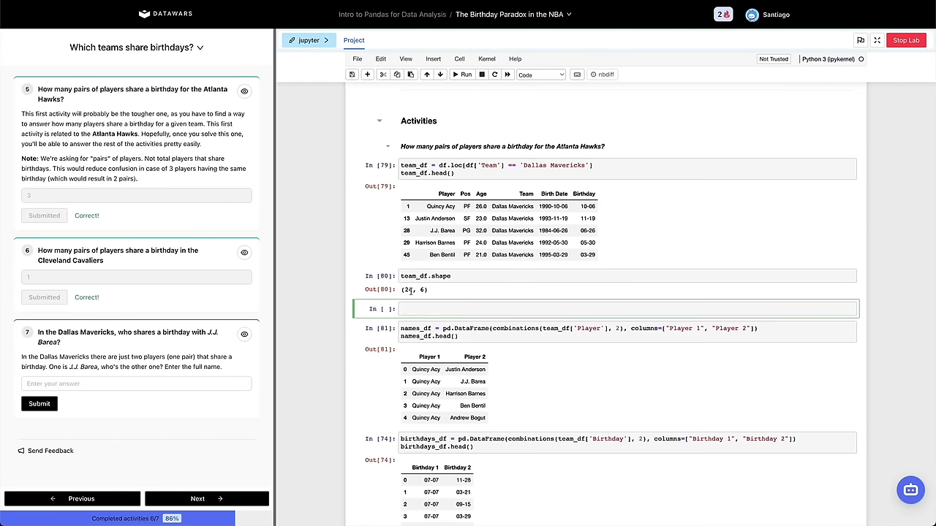
{"action": "type", "text": "nCr(24"}
{"action": "key", "text": "shift+Return"}
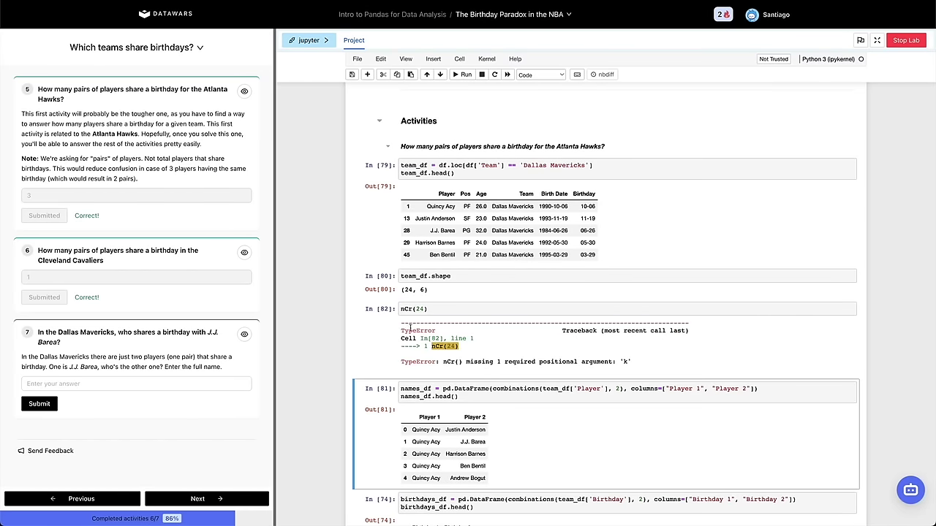
{"action": "left_click", "coordinate": [427, 308]}
{"action": "type", "text": ", 2"}
{"action": "key", "text": "shift+Return"}
{"action": "scroll", "coordinate": [406, 280], "scroll_direction": "down", "scroll_amount": 1}
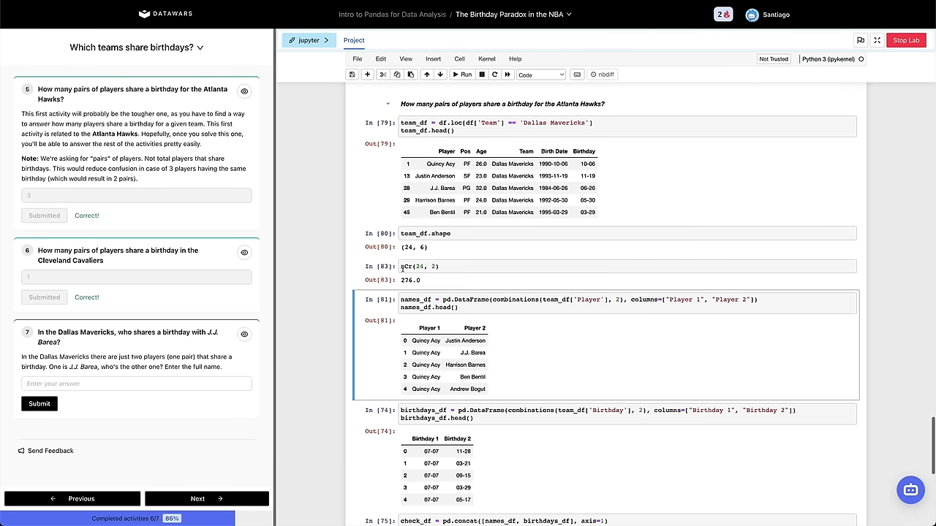
Replace the nCr call below team_df.shape with birthday_probability(24) and run the cell.
{"action": "double_click", "coordinate": [406, 280]}
{"action": "left_click", "coordinate": [416, 278]}
{"action": "left_click", "coordinate": [421, 267]}
{"action": "double_click", "coordinate": [403, 266]}
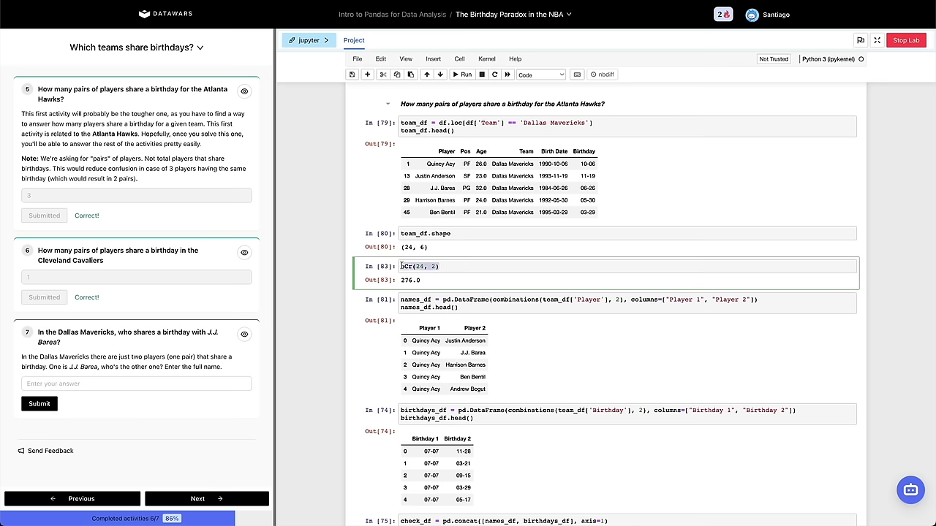
{"action": "type", "text": "bir"}
{"action": "key", "text": "Tab"}
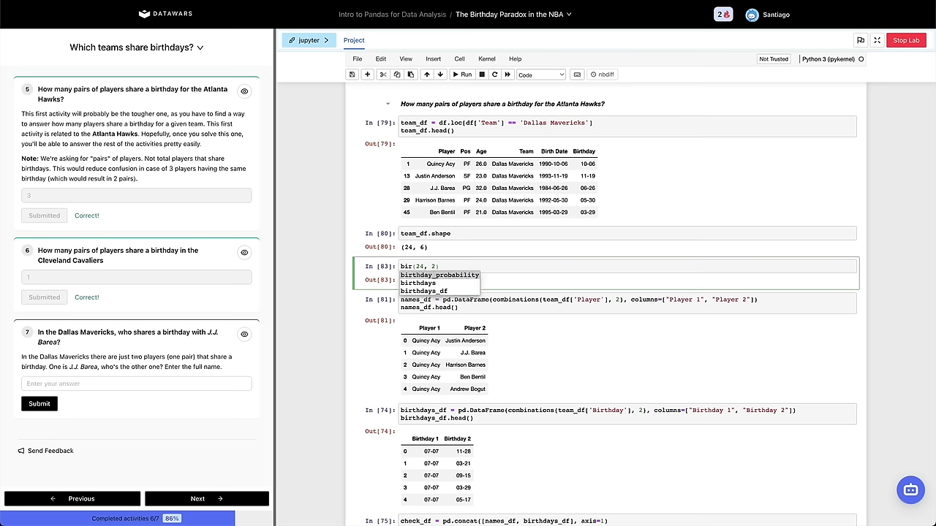
{"action": "key", "text": "Return"}
{"action": "key", "text": "Delete"}
{"action": "key", "text": "Delete"}
{"action": "key", "text": "Delete"}
{"action": "key", "text": "shift+Return"}
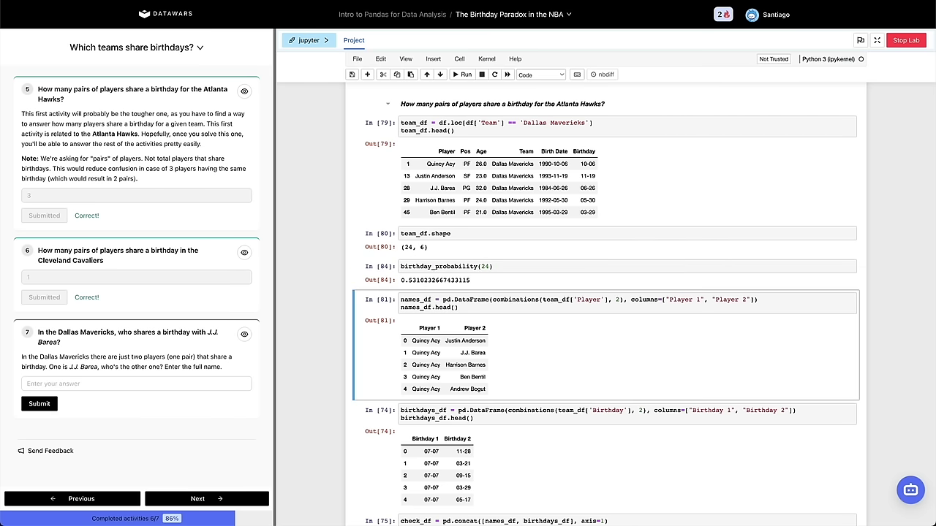
{"action": "left_click", "coordinate": [410, 281]}
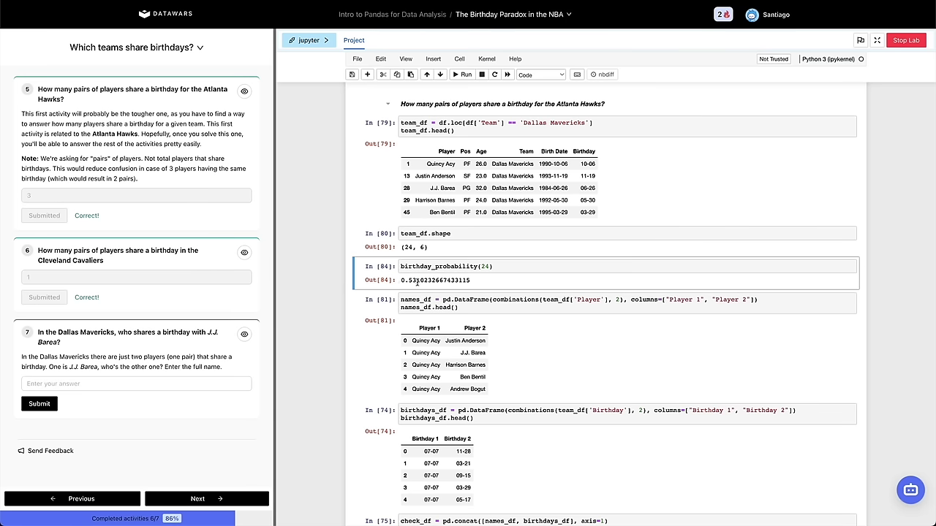
Rerun the Dallas Mavericks cells from names_df through the check_df selection of pairs with equal birthdays.
{"action": "left_click", "coordinate": [422, 338]}
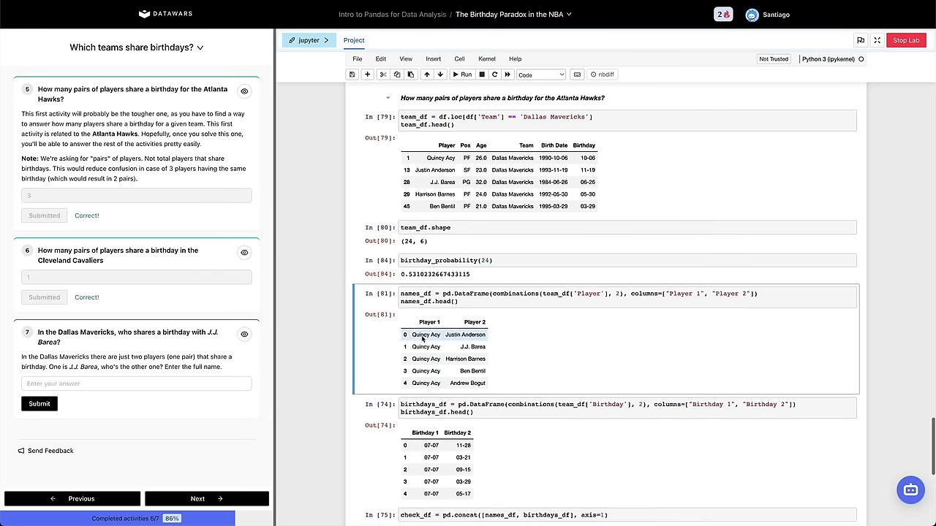
{"action": "key", "text": "shift+Return"}
{"action": "key", "text": "shift+Return"}
{"action": "key", "text": "shift+Return"}
{"action": "key", "text": "shift+Return"}
{"action": "key", "text": "shift+Return"}
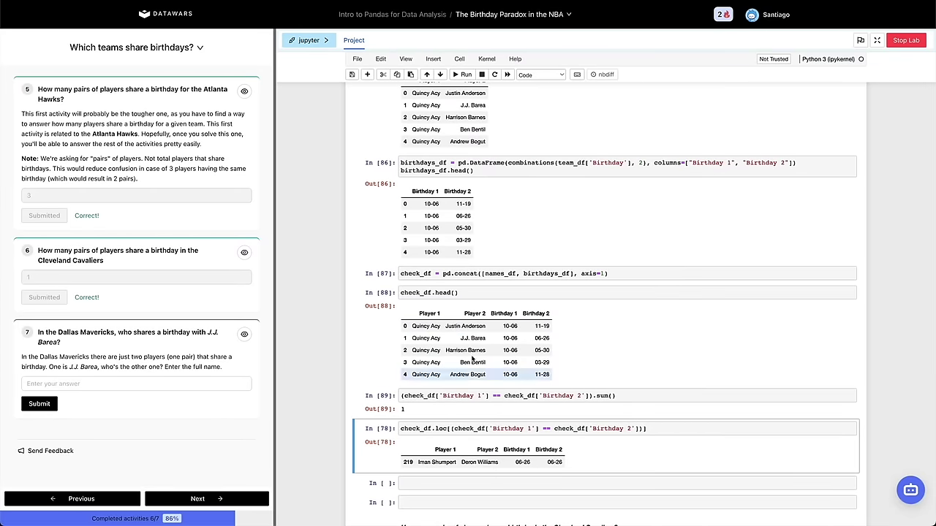
{"action": "scroll", "coordinate": [472, 365], "scroll_direction": "down", "scroll_amount": 1}
{"action": "key", "text": "shift+Return"}
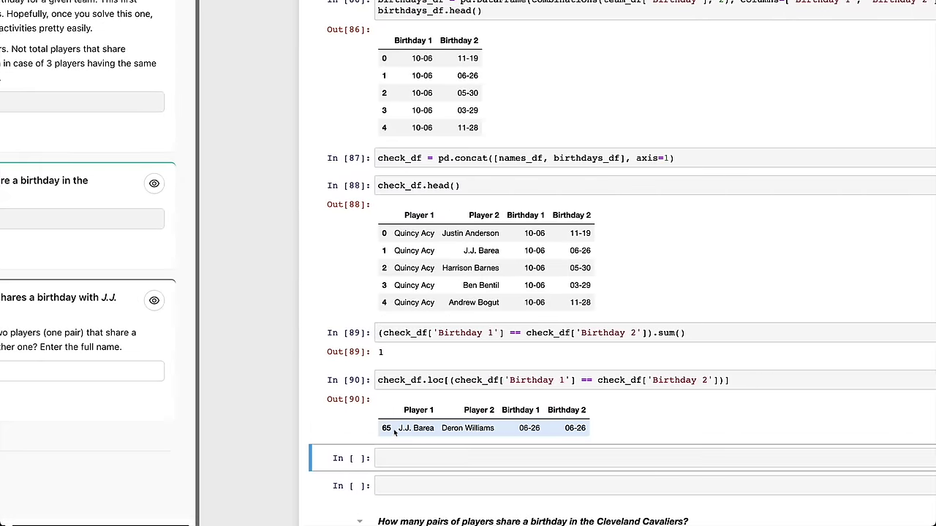
Submit Deron Williams, copied from the matching-pair output, as the answer to question 7.
{"action": "triple_click", "coordinate": [444, 429]}
{"action": "key", "text": "ctrl+c"}
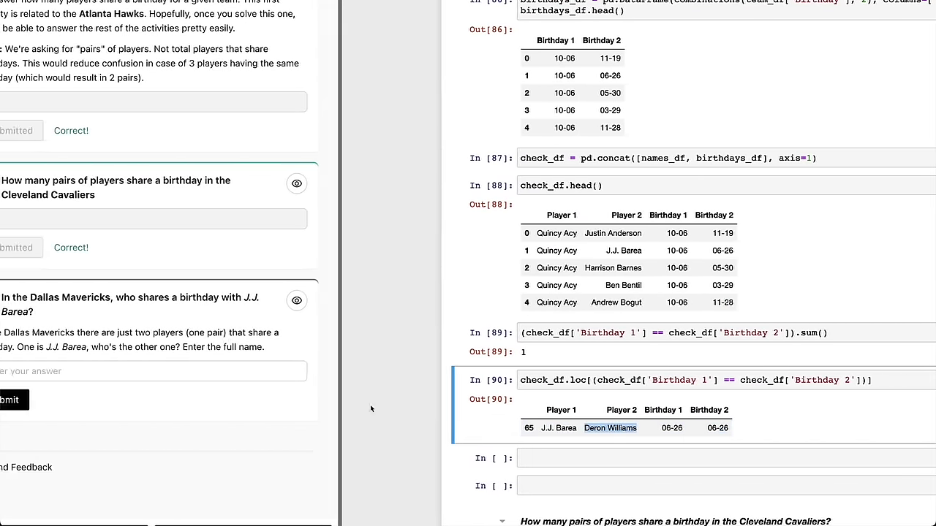
{"action": "left_click", "coordinate": [66, 371]}
{"action": "key", "text": "ctrl+v"}
{"action": "left_click", "coordinate": [9, 400]}
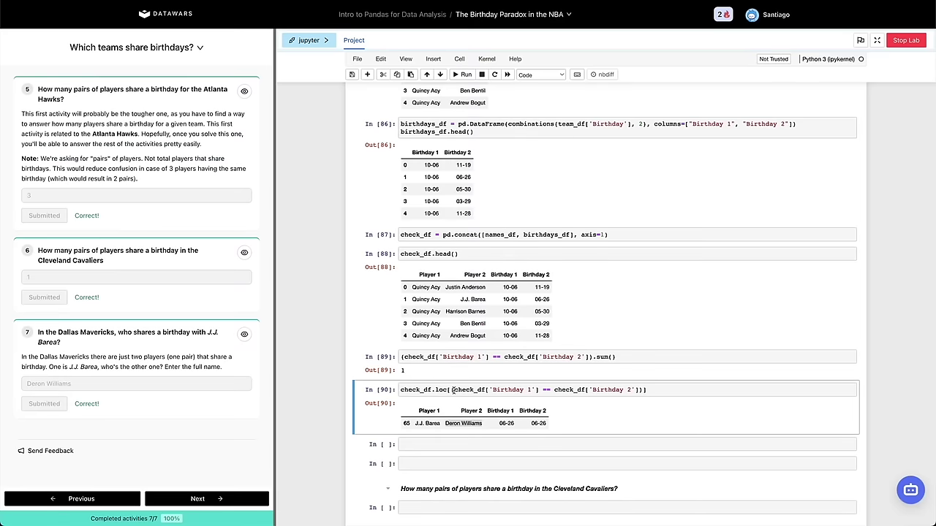
Return to the Data Preparation & Combinatorics instructions and save the notebook.
{"action": "scroll", "coordinate": [648, 504], "scroll_direction": "down", "scroll_amount": 2}
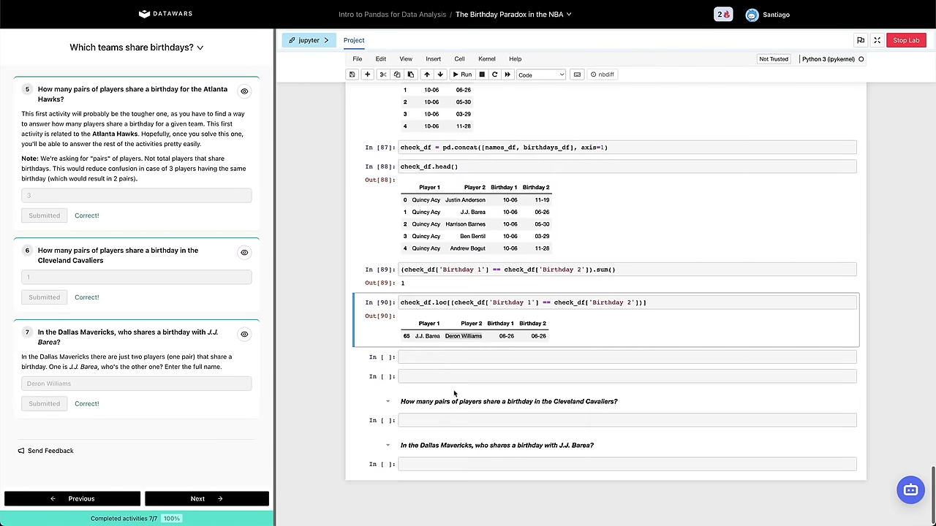
{"action": "scroll", "coordinate": [453, 393], "scroll_direction": "down", "scroll_amount": 1}
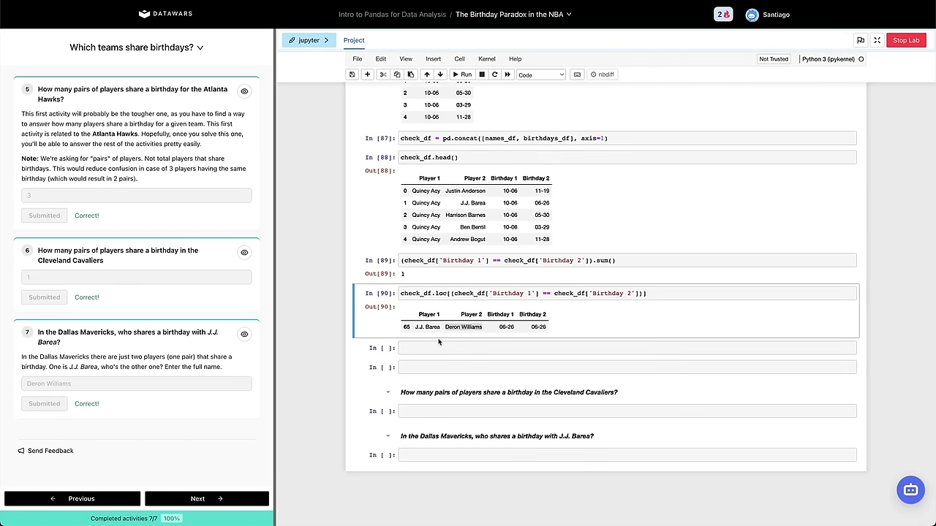
{"action": "scroll", "coordinate": [431, 336], "scroll_direction": "up", "scroll_amount": 1}
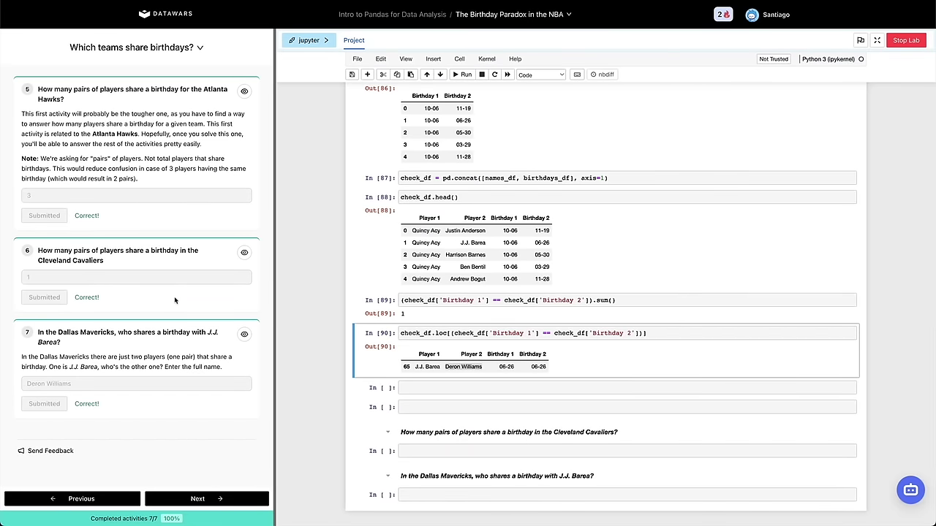
{"action": "left_click", "coordinate": [90, 501]}
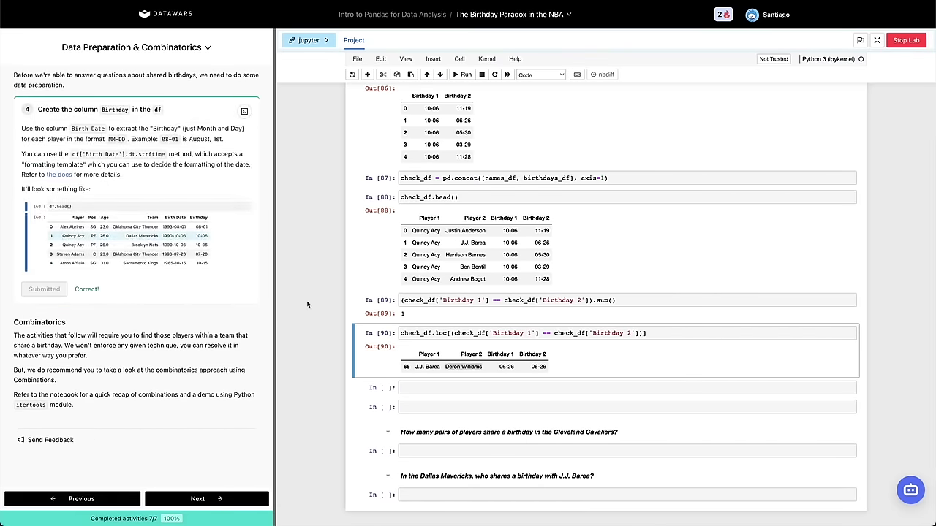
{"action": "scroll", "coordinate": [371, 266], "scroll_direction": "up", "scroll_amount": 10}
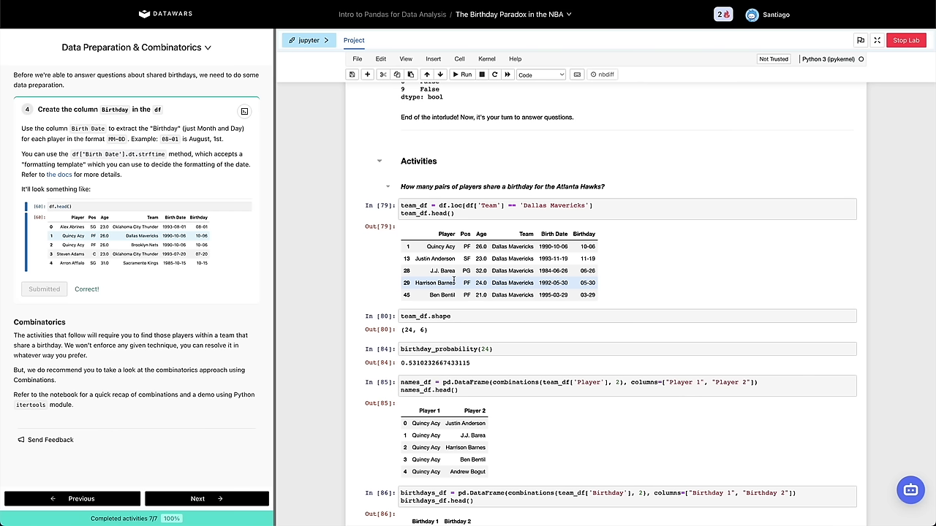
{"action": "key", "text": "ctrl+s"}
Review the finished notebook from the team activities back to the nCr examples and down to the combinatorics interlude.
{"action": "scroll", "coordinate": [447, 280], "scroll_direction": "up", "scroll_amount": 15}
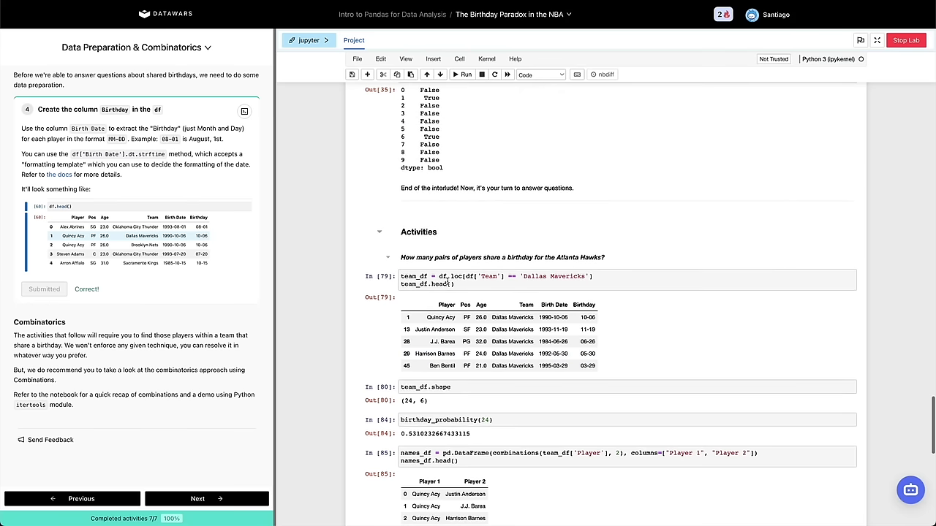
{"action": "scroll", "coordinate": [451, 285], "scroll_direction": "up", "scroll_amount": 15}
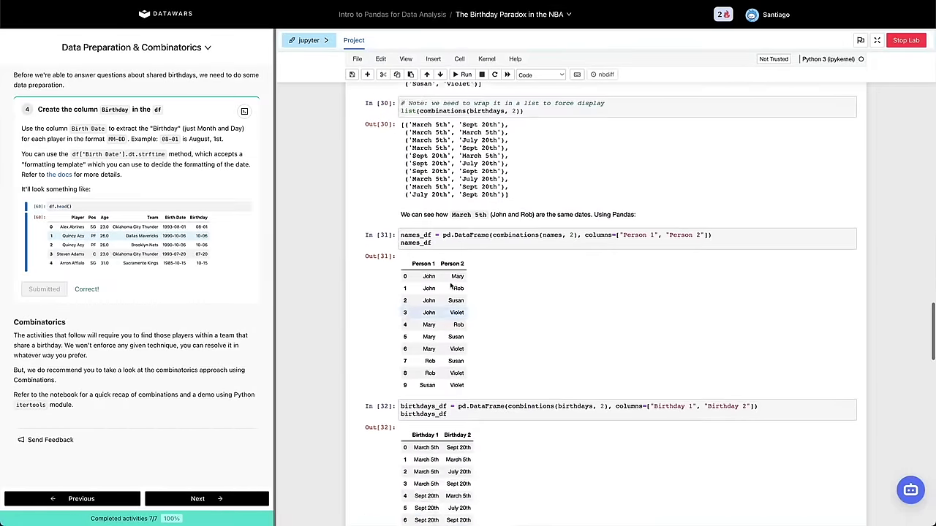
{"action": "scroll", "coordinate": [451, 283], "scroll_direction": "up", "scroll_amount": 1}
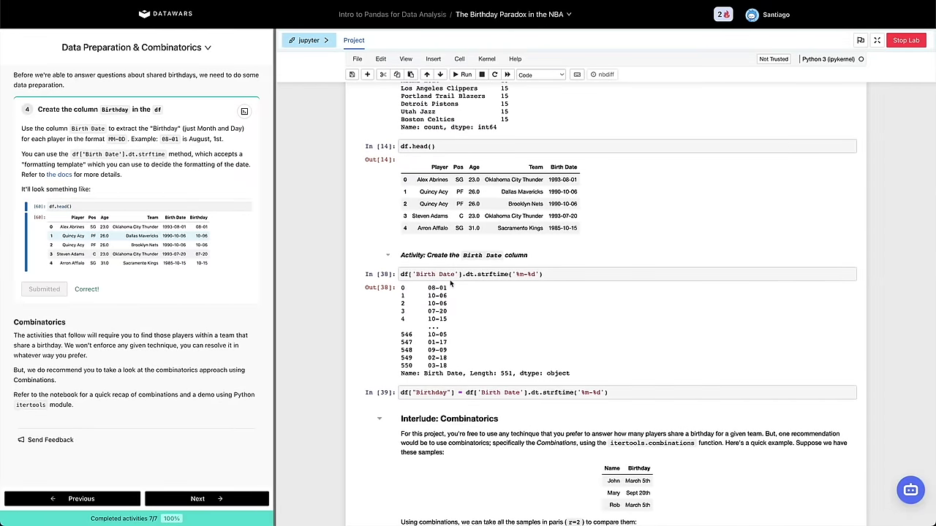
{"action": "scroll", "coordinate": [451, 282], "scroll_direction": "up", "scroll_amount": 5}
{"action": "scroll", "coordinate": [452, 282], "scroll_direction": "up", "scroll_amount": 10}
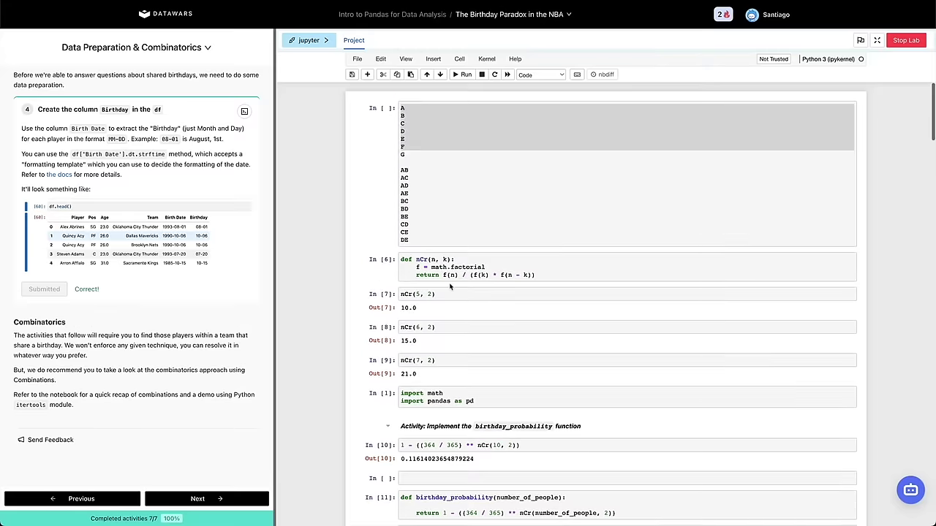
{"action": "left_click", "coordinate": [396, 221]}
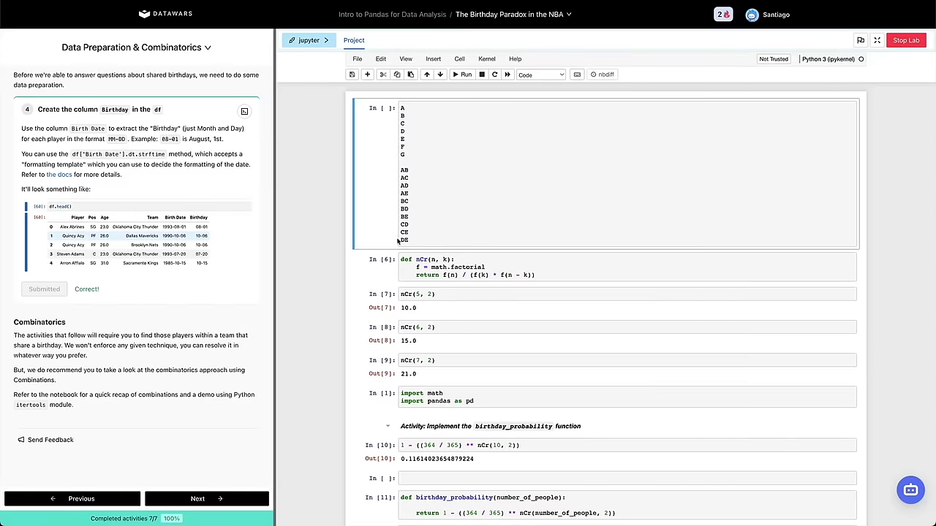
{"action": "scroll", "coordinate": [396, 244], "scroll_direction": "down", "scroll_amount": 20}
{"action": "scroll", "coordinate": [396, 244], "scroll_direction": "down", "scroll_amount": 9}
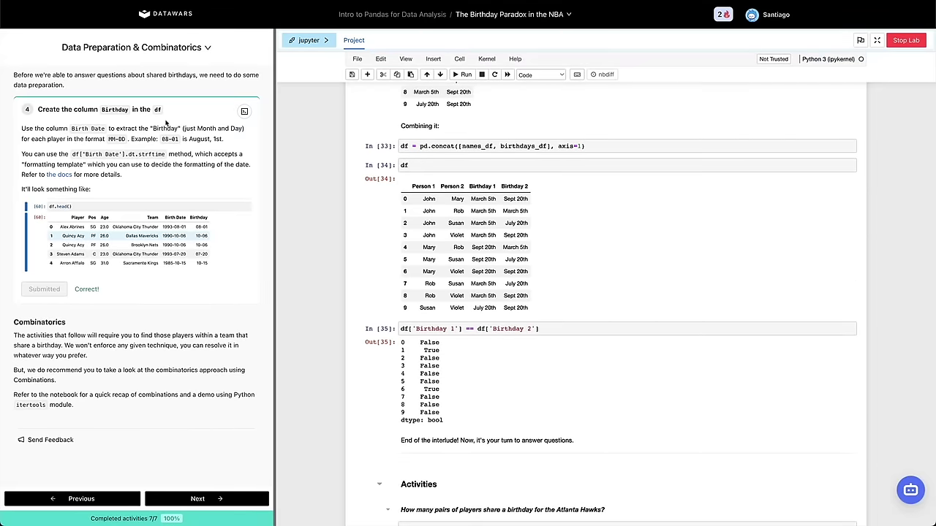
Check the lab's Next up page, return to the shared-birthday questions, and look over the opening notebook cells again.
{"action": "left_click", "coordinate": [198, 504]}
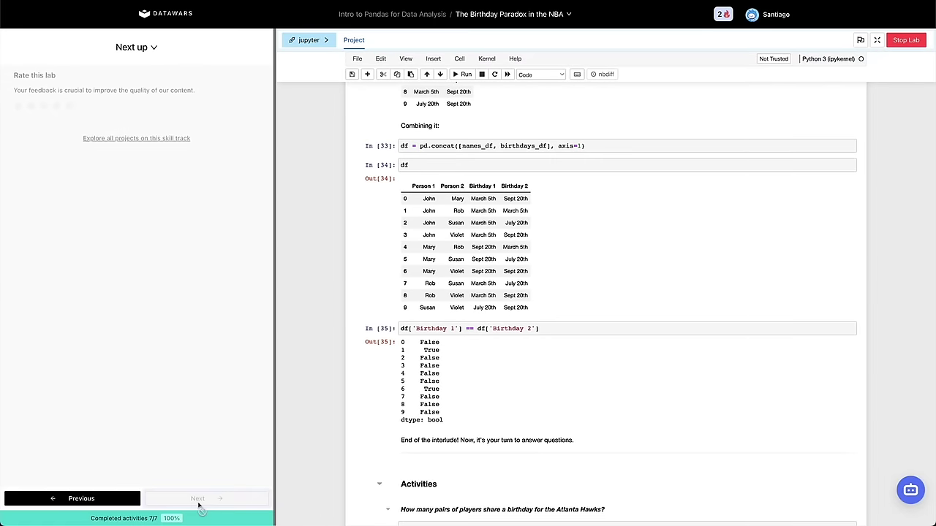
{"action": "left_click", "coordinate": [106, 498]}
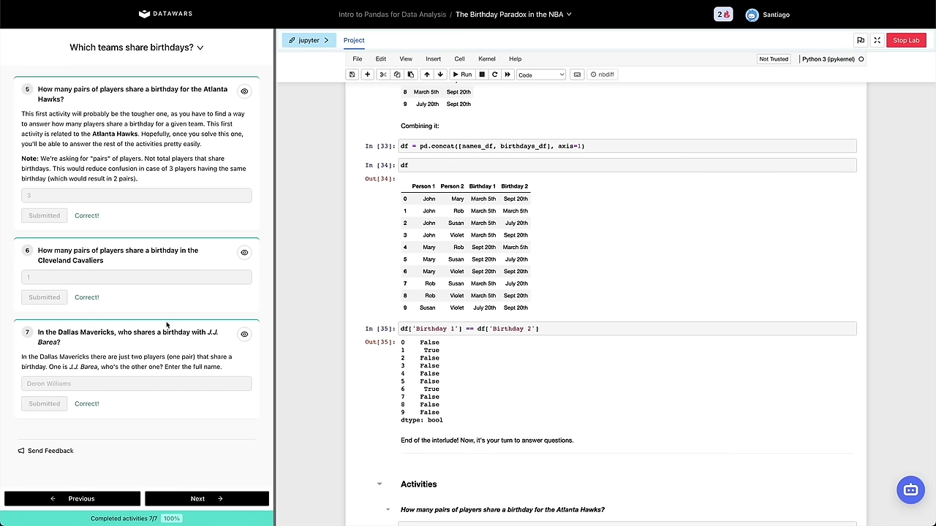
{"action": "left_click", "coordinate": [503, 359]}
{"action": "scroll", "coordinate": [471, 355], "scroll_direction": "up", "scroll_amount": 15}
{"action": "scroll", "coordinate": [446, 299], "scroll_direction": "up", "scroll_amount": 5}
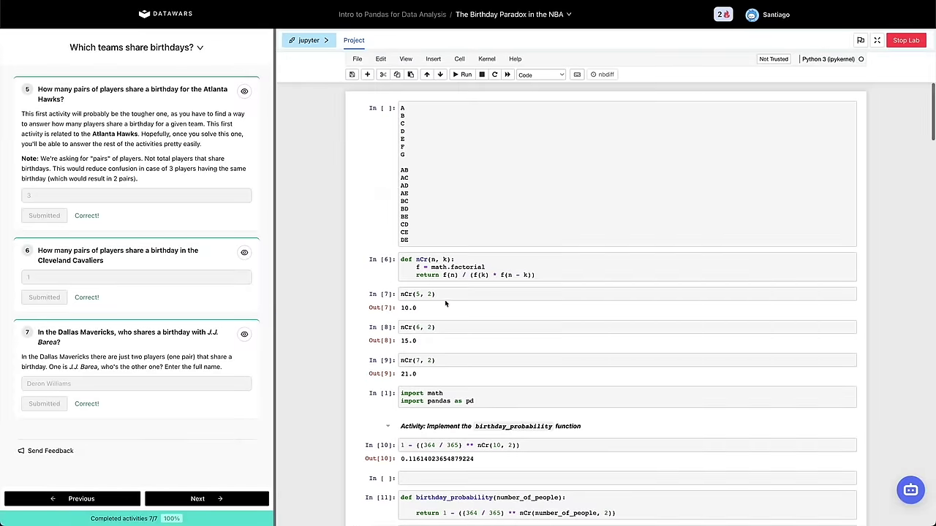
{"action": "left_click", "coordinate": [389, 194]}
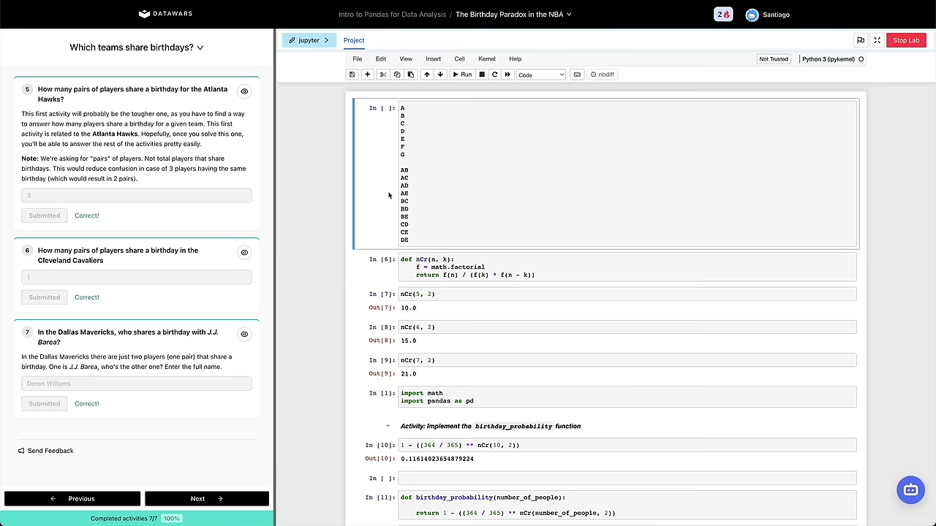
{"action": "scroll", "coordinate": [389, 212], "scroll_direction": "down", "scroll_amount": 5}
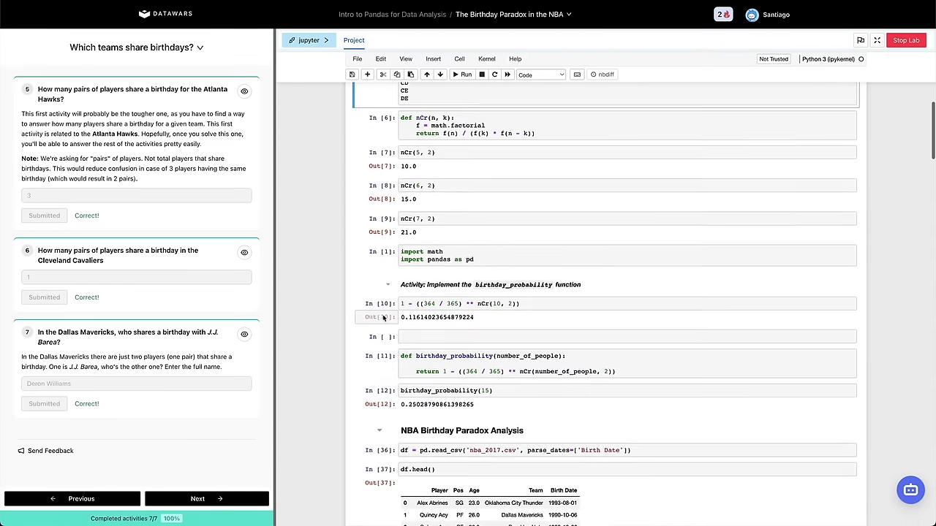
{"action": "scroll", "coordinate": [383, 318], "scroll_direction": "down", "scroll_amount": 4}
{"action": "left_click", "coordinate": [648, 360]}
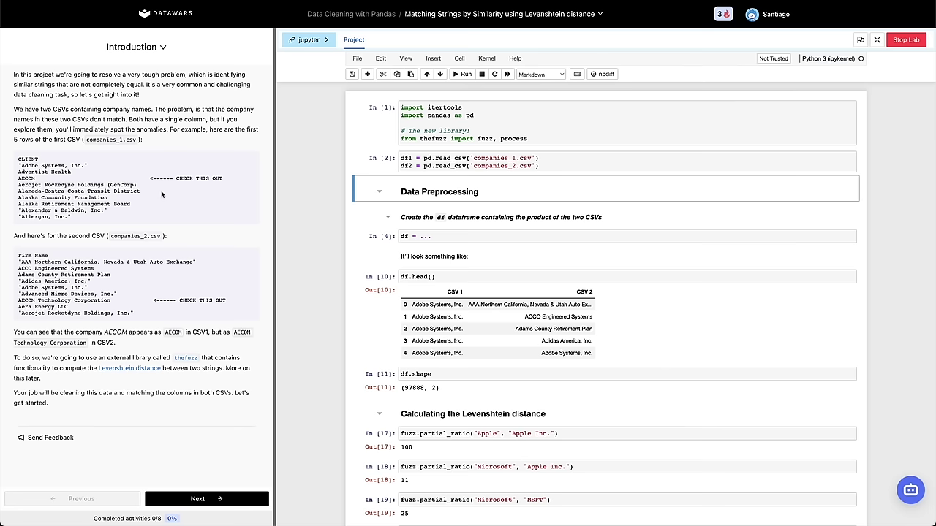
In the Levenshtein distance project, insert a cell below the read_csv cell and run df1.head().
{"action": "left_click", "coordinate": [392, 163]}
{"action": "key", "text": "b"}
{"action": "key", "text": "Return"}
{"action": "type", "text": "df"}
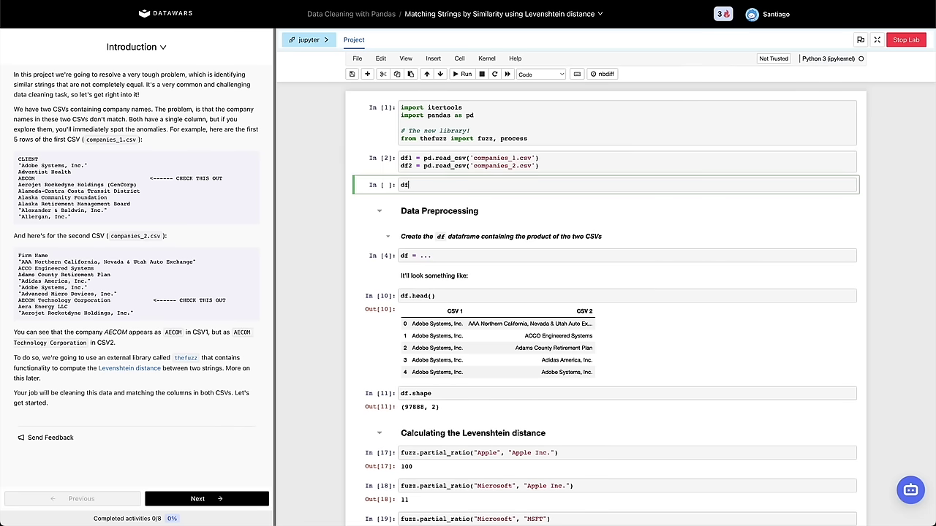
{"action": "type", "text": "1.head("}
{"action": "key", "text": "shift+Return"}
Add a cell below the df1 preview and run df2.head().
{"action": "key", "text": "a"}
{"action": "key", "text": "Return"}
{"action": "type", "text": "df.2"}
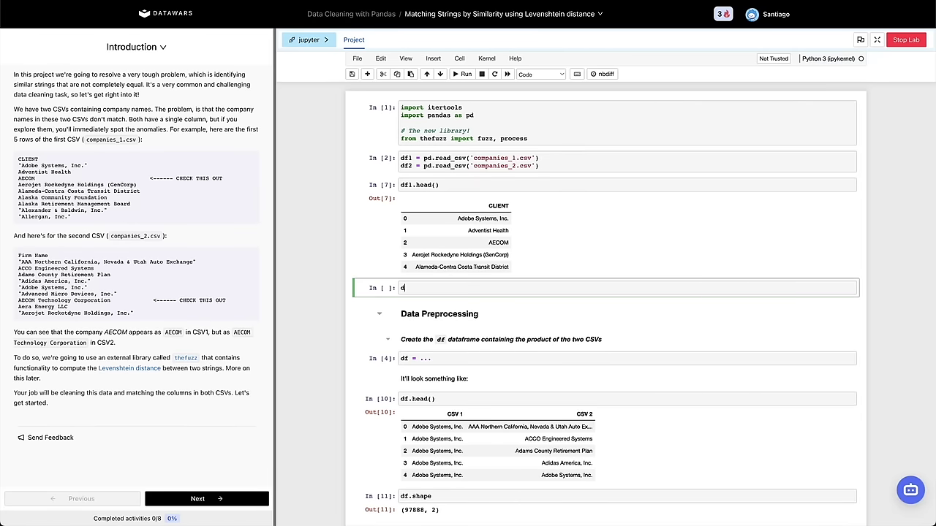
{"action": "key", "text": "BackSpace"}
{"action": "key", "text": "BackSpace"}
{"action": "type", "text": "2.head()"}
{"action": "key", "text": "shift+Return"}
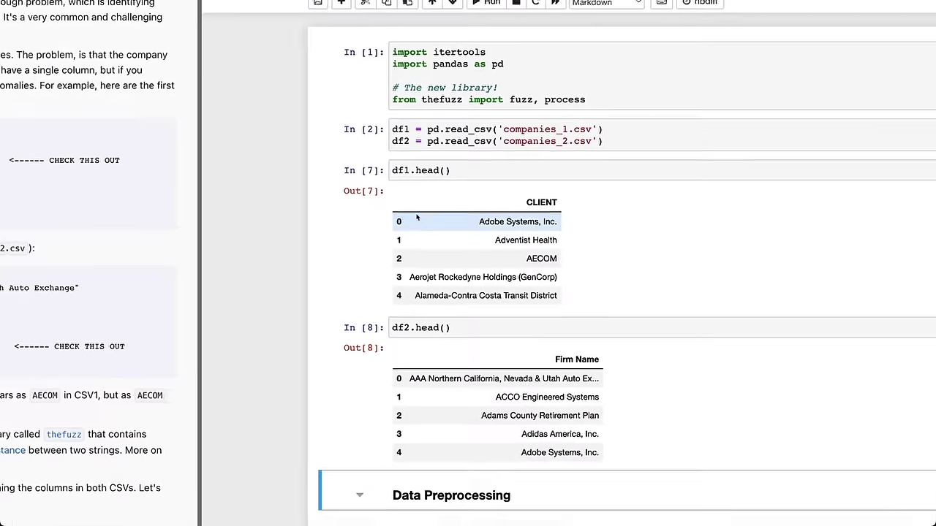
Compare AECOM in the companies_1.csv sample with AECOM Technology Corporation in the companies_2.csv sample.
{"action": "scroll", "coordinate": [430, 231], "scroll_direction": "down", "scroll_amount": 1}
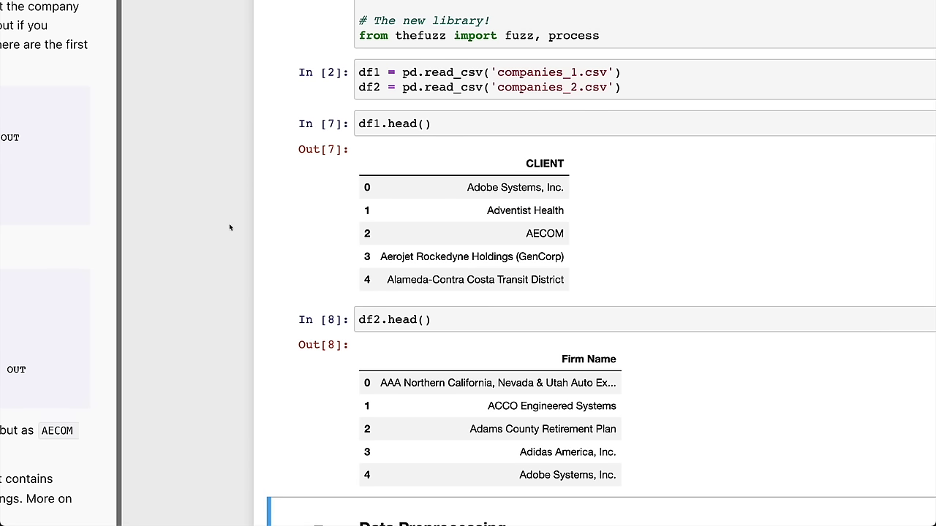
{"action": "scroll", "coordinate": [229, 229], "scroll_direction": "left", "scroll_amount": 10}
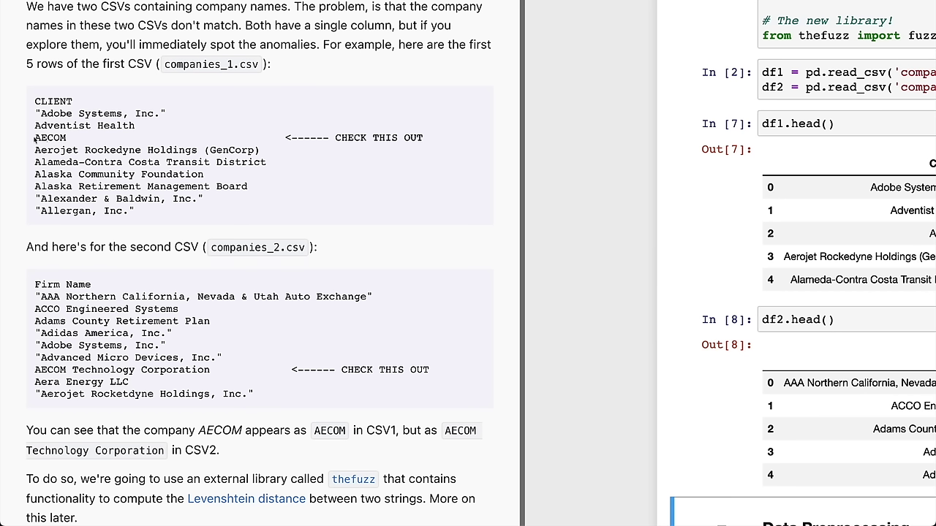
{"action": "left_click_drag", "start_coordinate": [35, 139], "coordinate": [73, 139]}
{"action": "left_click_drag", "start_coordinate": [35, 369], "coordinate": [72, 371]}
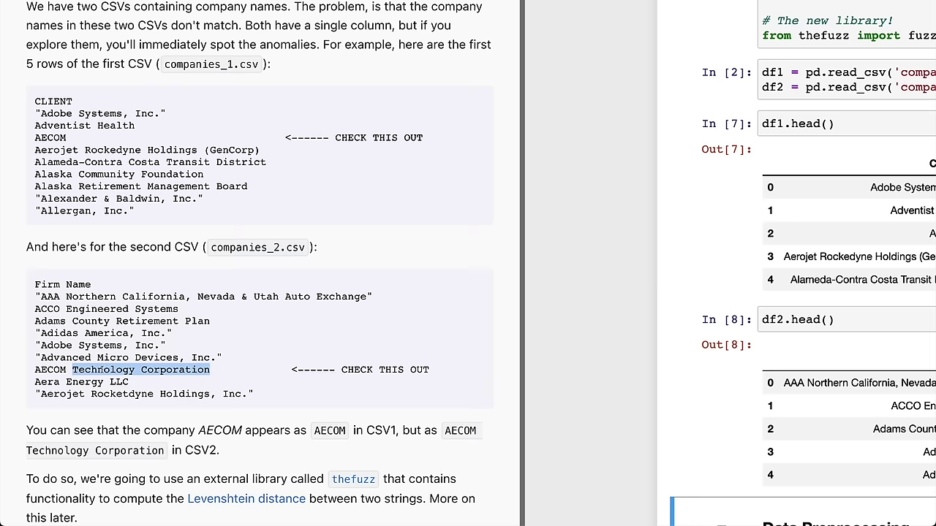
{"action": "double_click", "coordinate": [46, 139]}
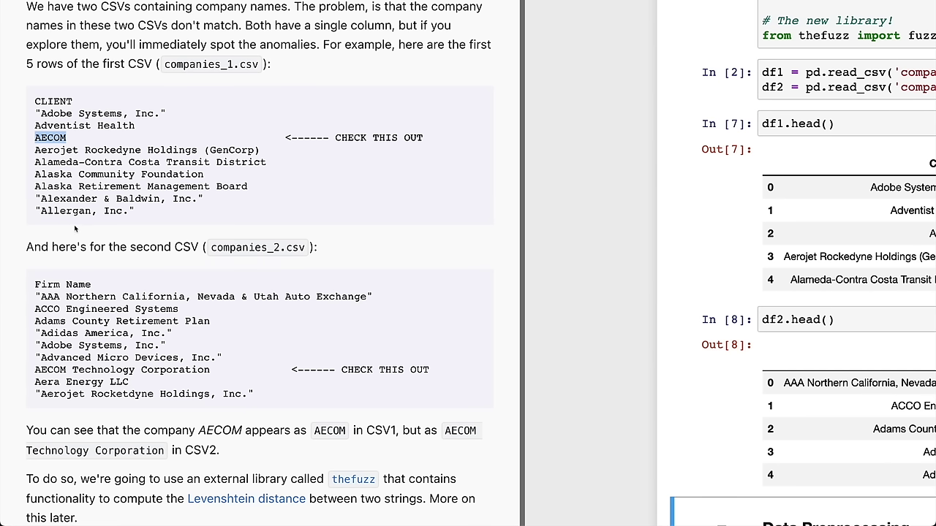
{"action": "left_click", "coordinate": [94, 237]}
{"action": "double_click", "coordinate": [44, 138]}
{"action": "left_click_drag", "start_coordinate": [34, 372], "coordinate": [211, 370]}
{"action": "left_click", "coordinate": [196, 370]}
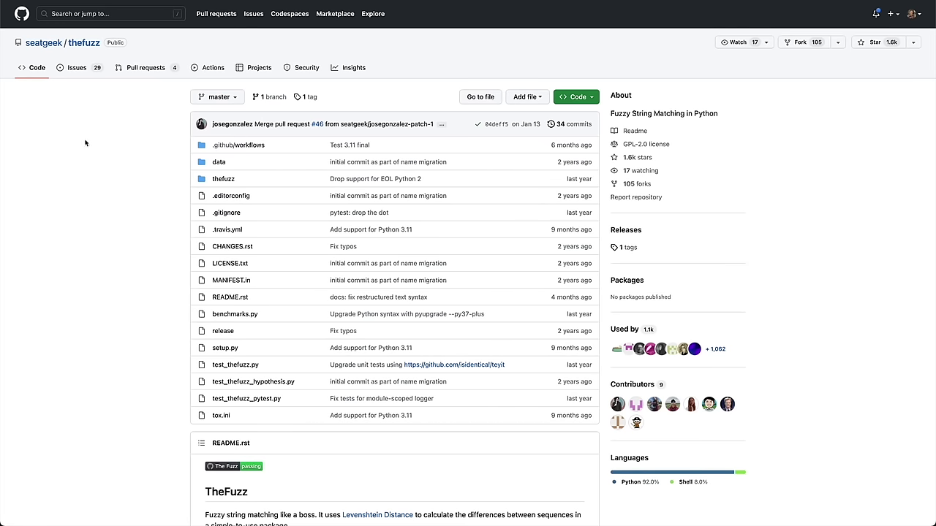
Read the Usage section of thefuzz README, examining the Simple Ratio example for fuzz.ratio and its score.
{"action": "scroll", "coordinate": [89, 148], "scroll_direction": "down", "scroll_amount": 10}
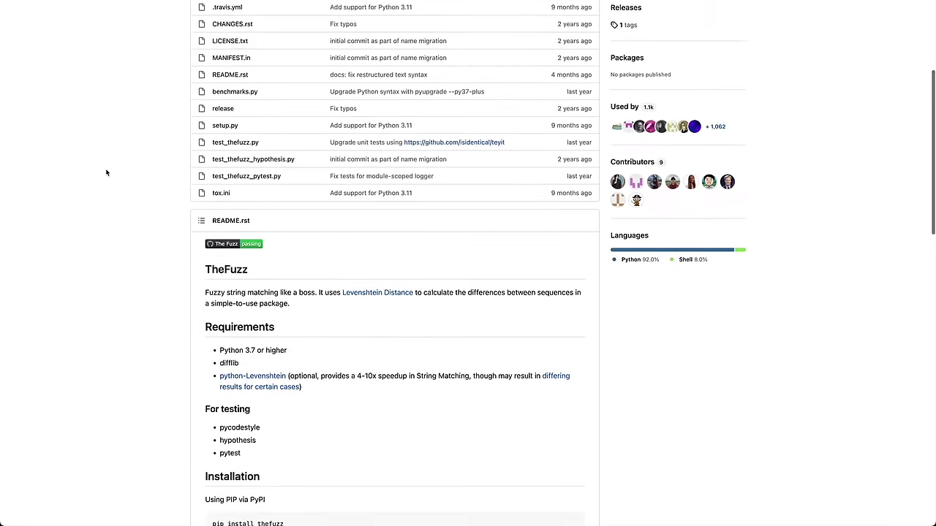
{"action": "scroll", "coordinate": [106, 172], "scroll_direction": "down", "scroll_amount": 5}
{"action": "scroll", "coordinate": [275, 212], "scroll_direction": "down", "scroll_amount": 3}
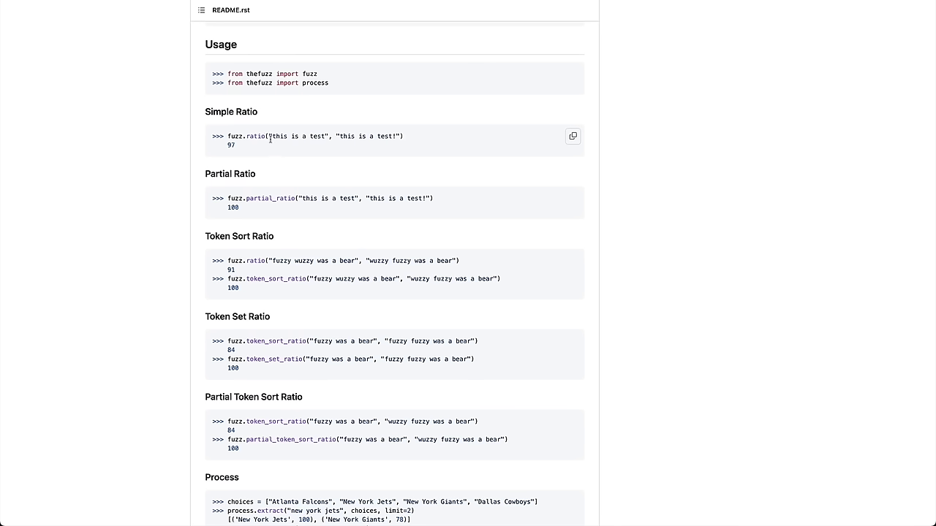
{"action": "left_click_drag", "start_coordinate": [269, 136], "coordinate": [398, 136]}
{"action": "left_click", "coordinate": [371, 136]}
{"action": "left_click_drag", "start_coordinate": [256, 148], "coordinate": [212, 136]}
{"action": "left_click", "coordinate": [218, 139]}
{"action": "scroll", "coordinate": [275, 165], "scroll_direction": "down", "scroll_amount": 1}
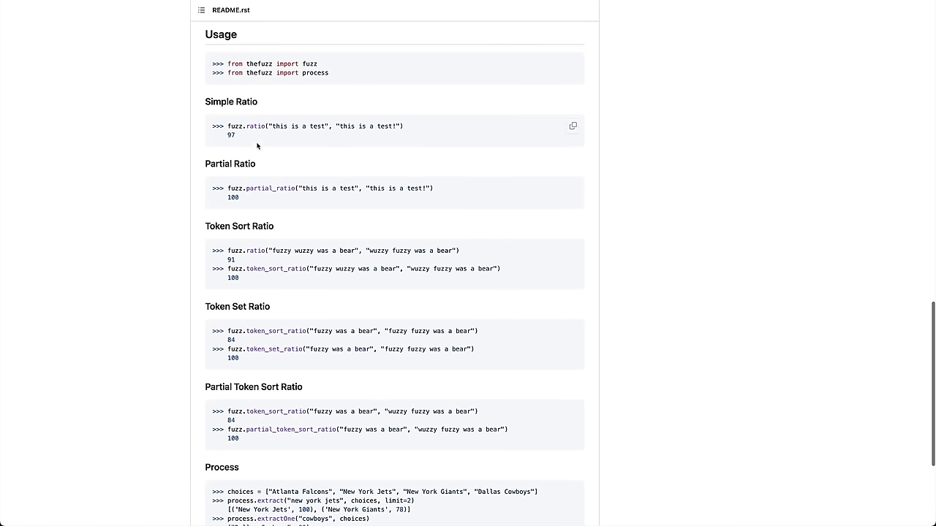
{"action": "scroll", "coordinate": [255, 143], "scroll_direction": "down", "scroll_amount": 1}
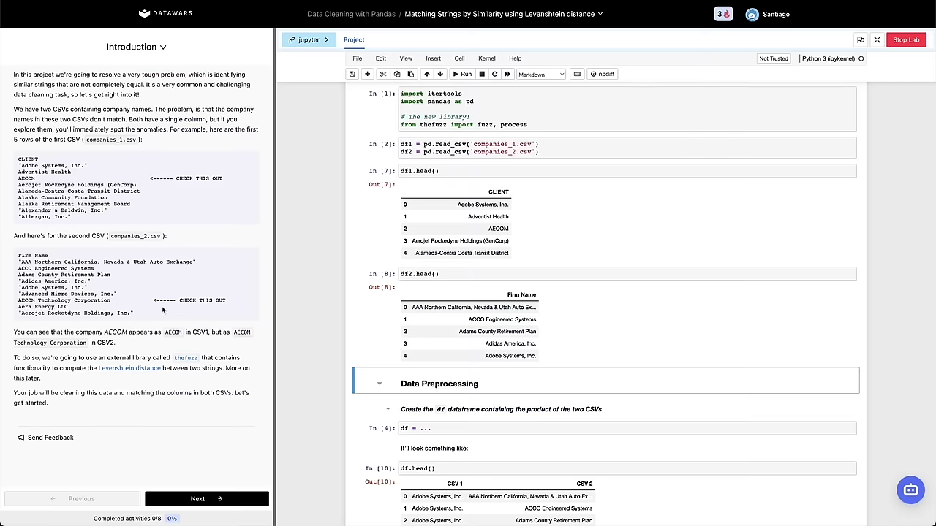
Open the project's Data Preprocessing page and look over the itertools.product explanation and the first activity.
{"action": "left_click", "coordinate": [197, 499]}
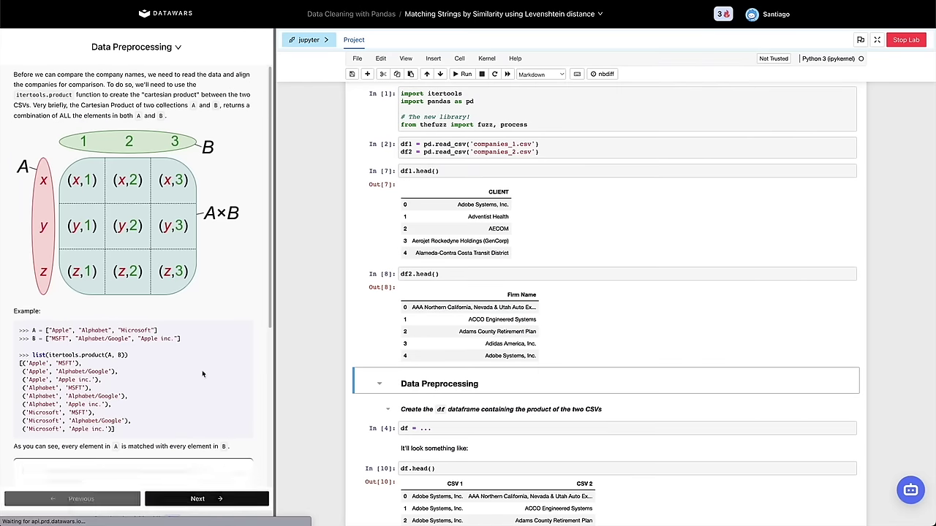
{"action": "scroll", "coordinate": [148, 360], "scroll_direction": "down", "scroll_amount": 5}
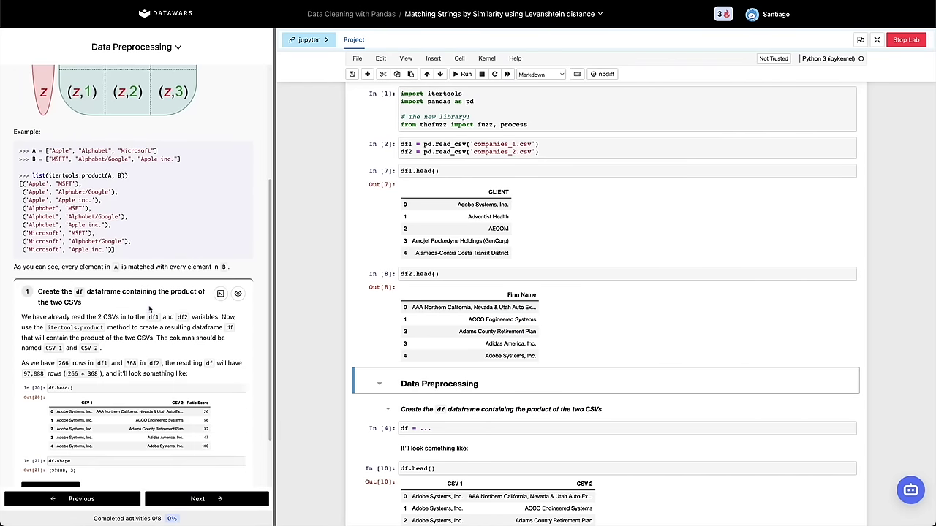
{"action": "scroll", "coordinate": [149, 310], "scroll_direction": "up", "scroll_amount": 5}
{"action": "scroll", "coordinate": [331, 246], "scroll_direction": "up", "scroll_amount": 1}
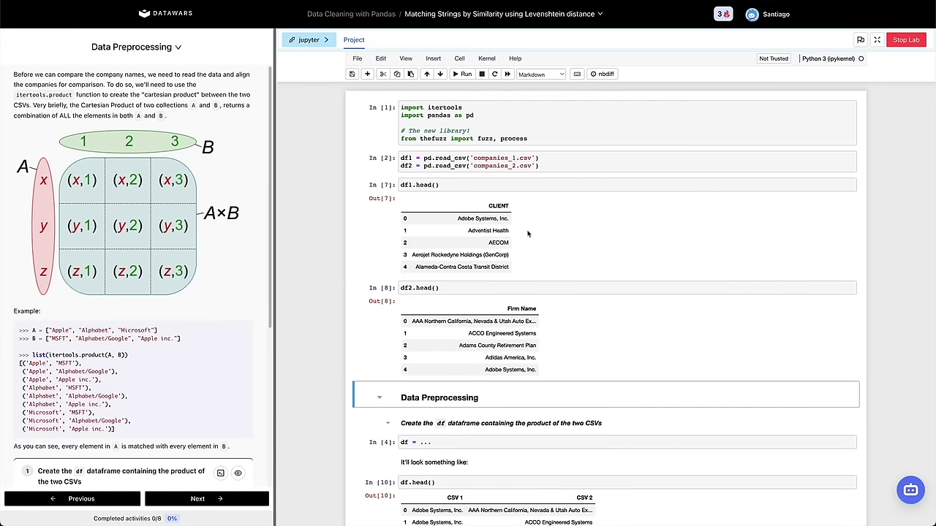
Insert a cell above df1.head() containing the lists ["A", "B", "C"] and ["A Inc", "B & Bros", "C"] on separate lines.
{"action": "left_click", "coordinate": [525, 231]}
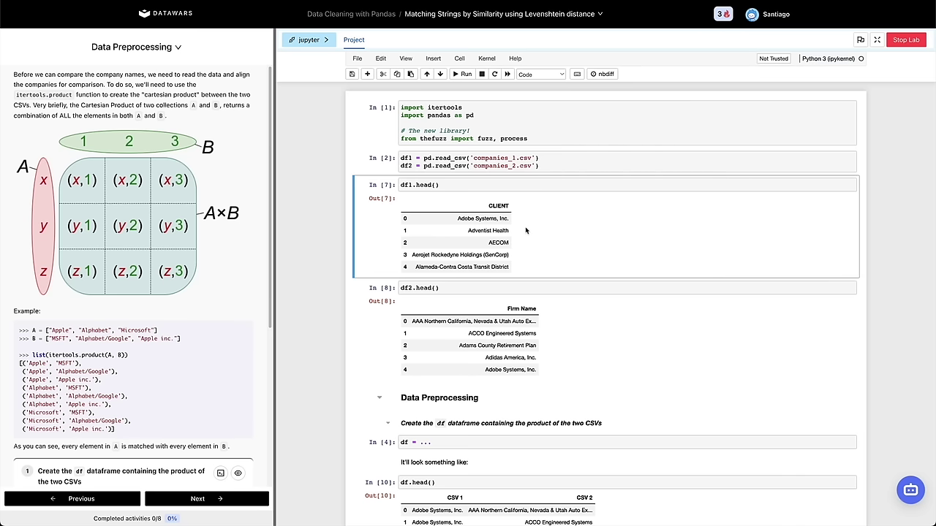
{"action": "key", "text": "a"}
{"action": "key", "text": "Return"}
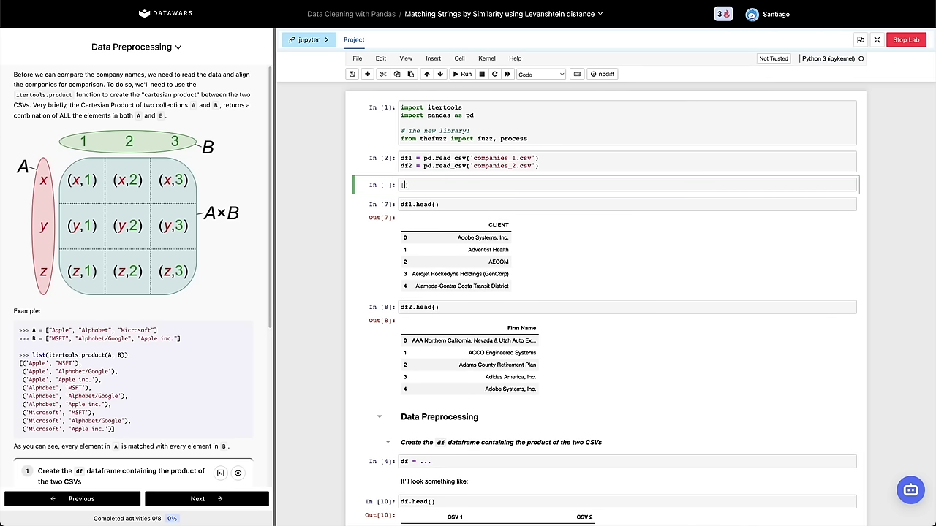
{"action": "type", "text": "[\"A\", \"B\", \"C\"]"}
{"action": "key", "text": "Return"}
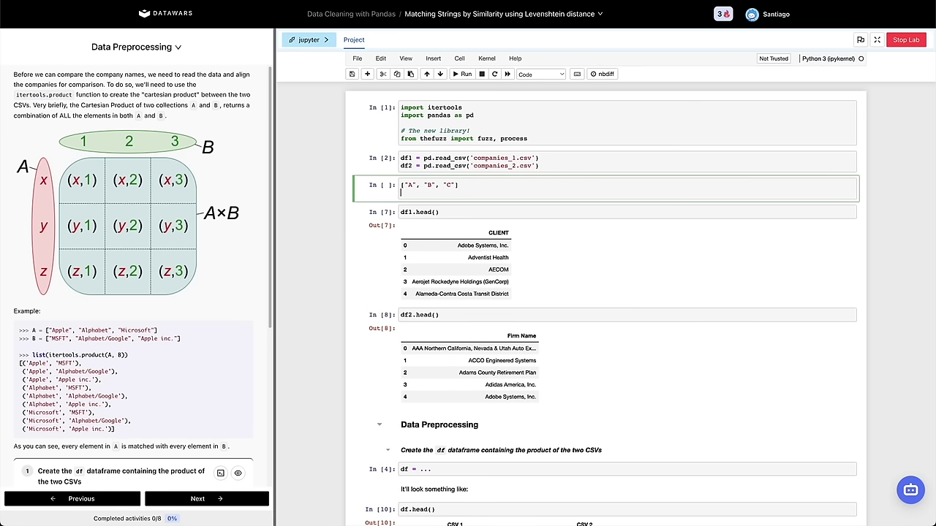
{"action": "type", "text": "[\"A Inc\", \"B & Bros\", \"C\"]"}
{"action": "key", "text": "Return"}
{"action": "key", "text": "Return"}
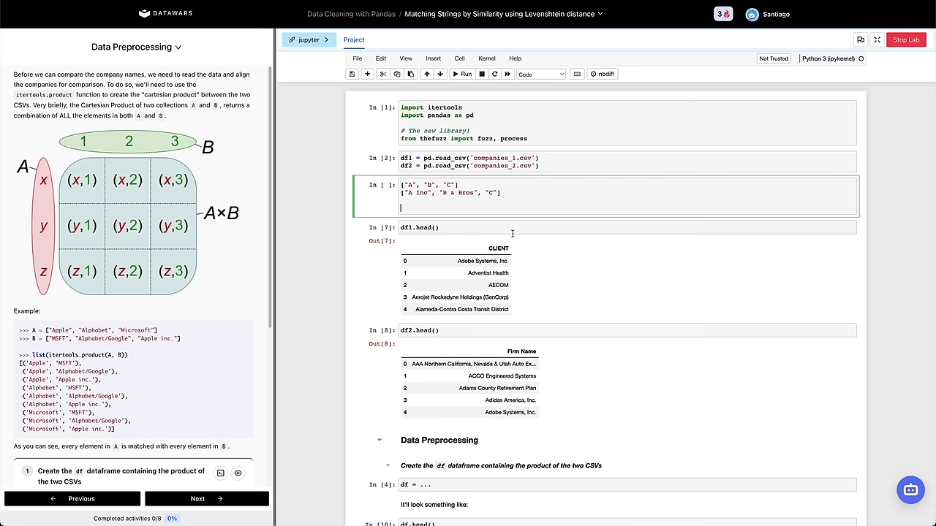
Insert a cell below the sample lists and run df1.shape.
{"action": "left_click", "coordinate": [394, 190]}
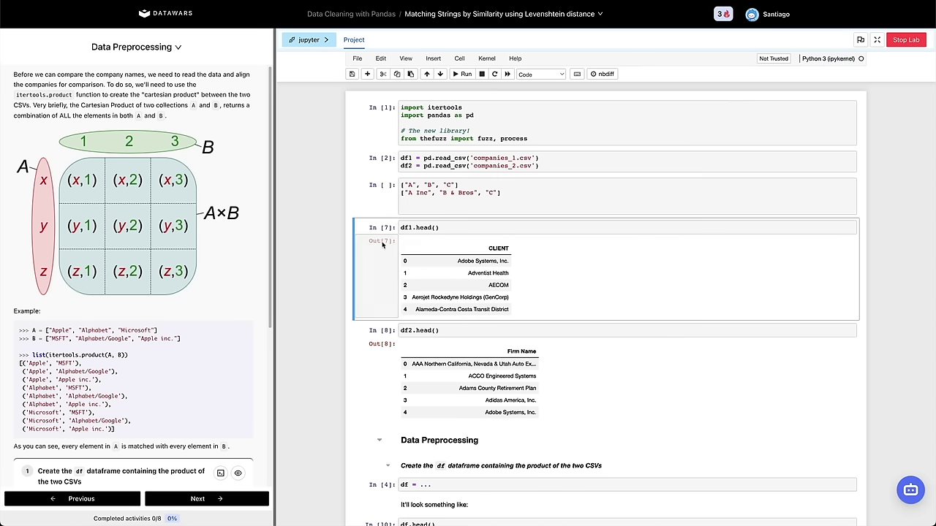
{"action": "type", "text": "bdf1.shape"}
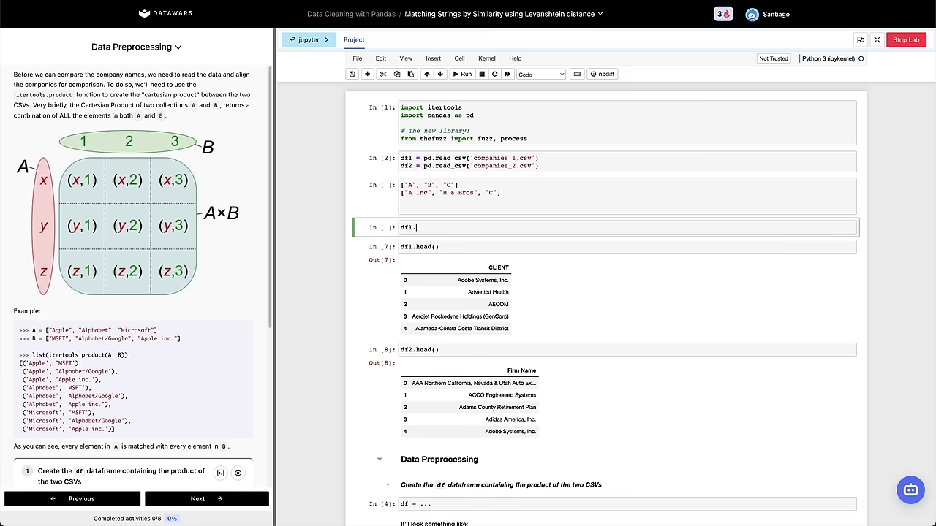
{"action": "key", "text": "shift+Return"}
Duplicate the df1.shape cell below itself, change it to df2.shape and run it.
{"action": "key", "text": "Up"}
{"action": "key", "text": "c"}
{"action": "key", "text": "v"}
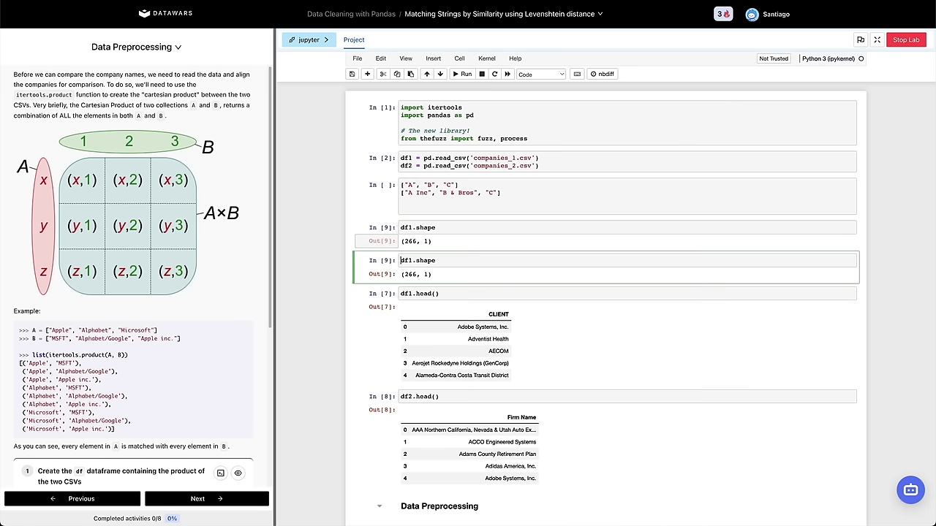
{"action": "key", "text": "Right"}
{"action": "key", "text": "Right"}
{"action": "key", "text": "Right"}
{"action": "key", "text": "BackSpace"}
{"action": "type", "text": "2"}
{"action": "key", "text": "shift+Return"}
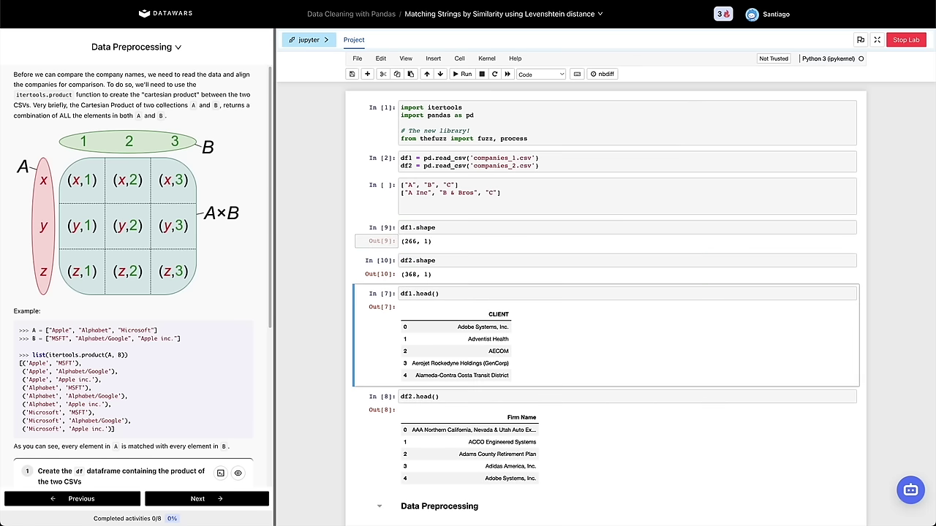
{"action": "left_click", "coordinate": [411, 273]}
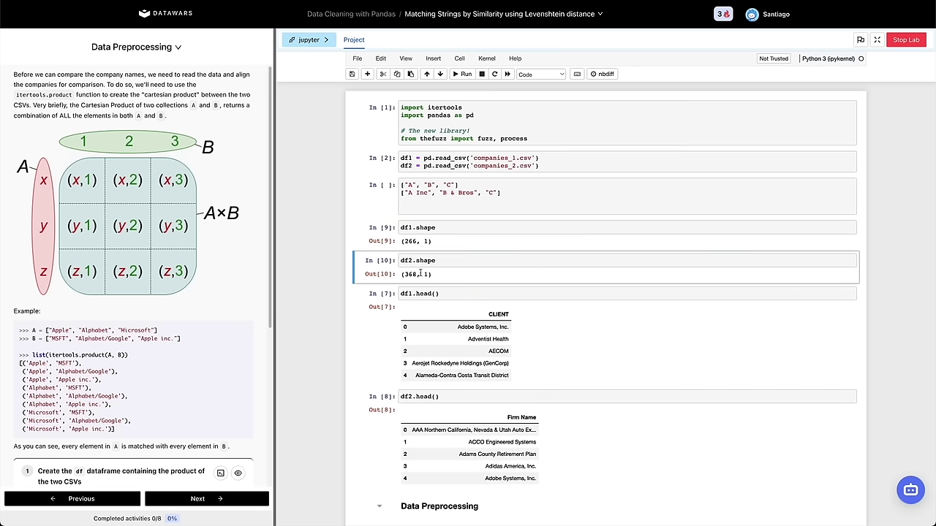
Below the sample lists, write nested loops: for c1 in companies1, containing for c2 in companies2.
{"action": "left_click", "coordinate": [409, 209]}
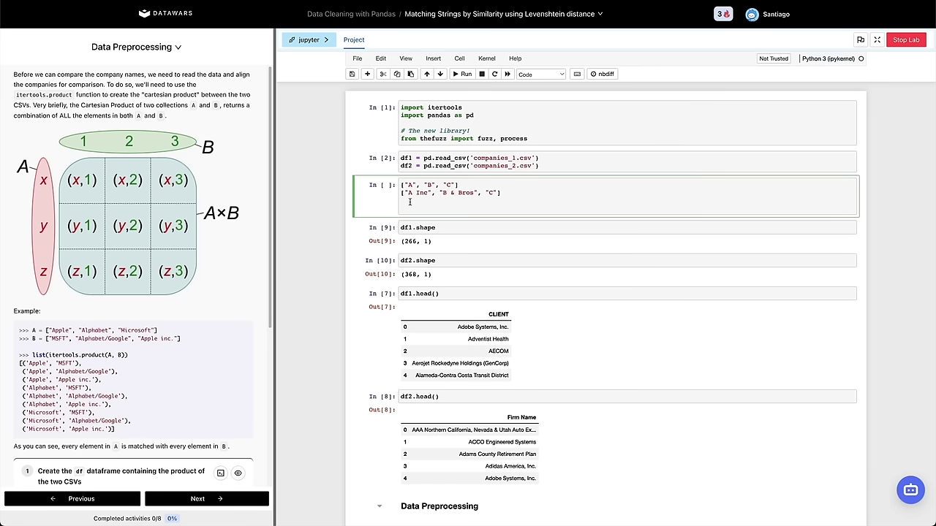
{"action": "key", "text": "Return"}
{"action": "type", "text": "for c1 in companies1:"}
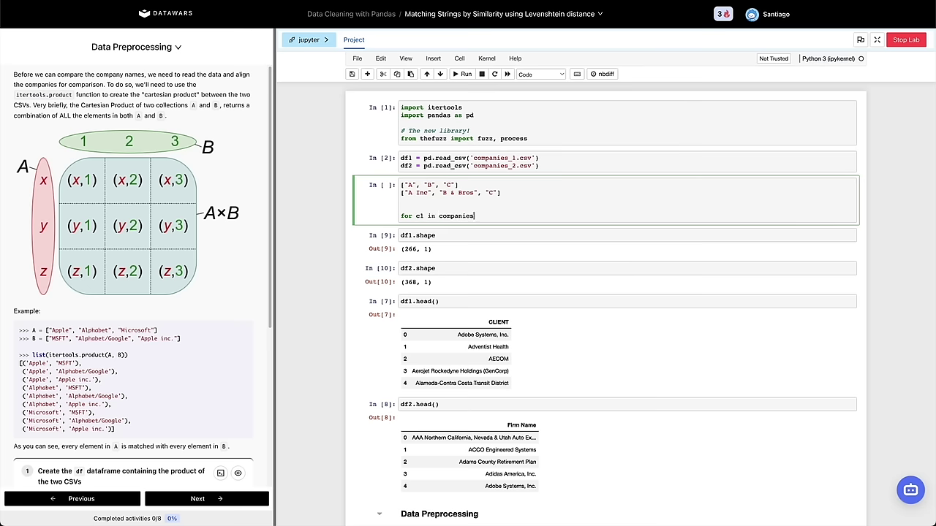
{"action": "key", "text": "Return"}
{"action": "type", "text": "for c2"}
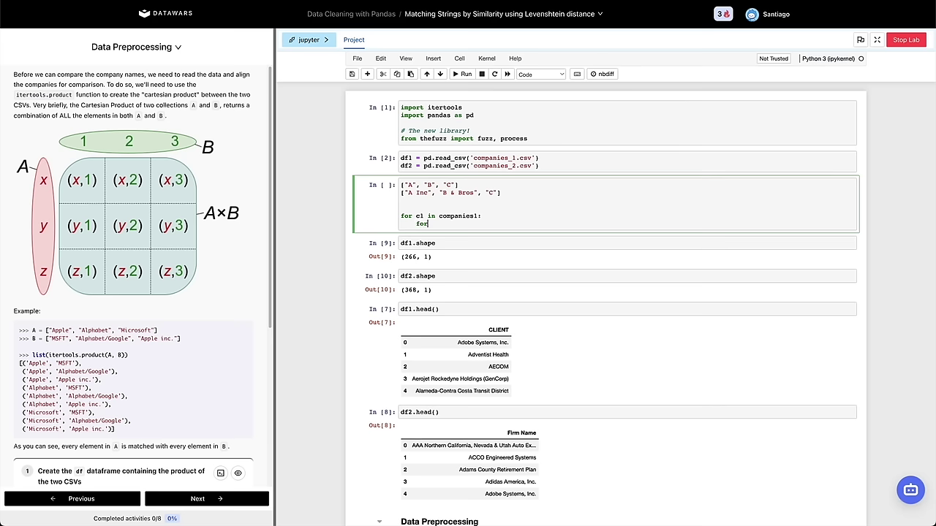
{"action": "type", "text": "panies2:"}
{"action": "key", "text": "Return"}
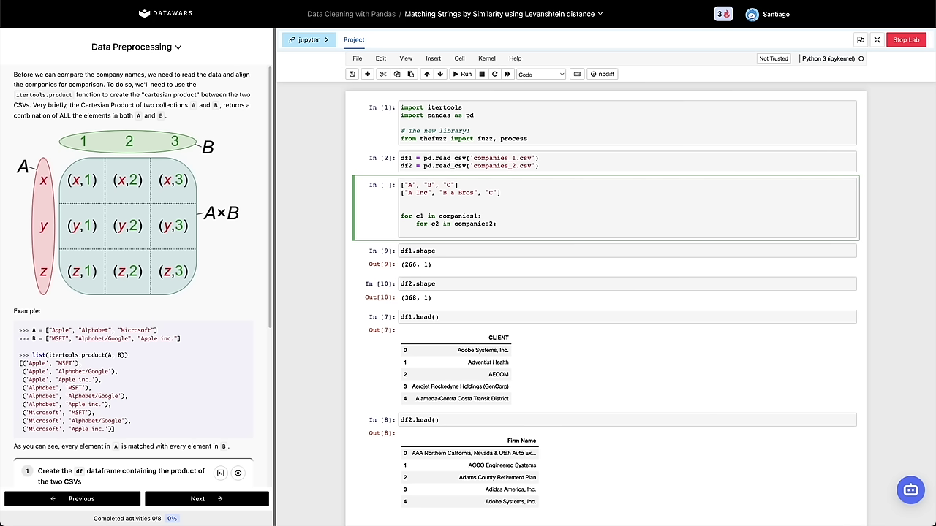
In the inner loop, add sim = fuzz.ratio(c1, c2) and the condition if sim > 90, checking thefuzz README for the function name.
{"action": "type", "text": "simi"}
{"action": "key", "text": "BackSpace"}
{"action": "key", "text": "BackSpace"}
{"action": "key", "text": "BackSpace"}
{"action": "key", "text": "BackSpace"}
{"action": "type", "text": "sim ="}
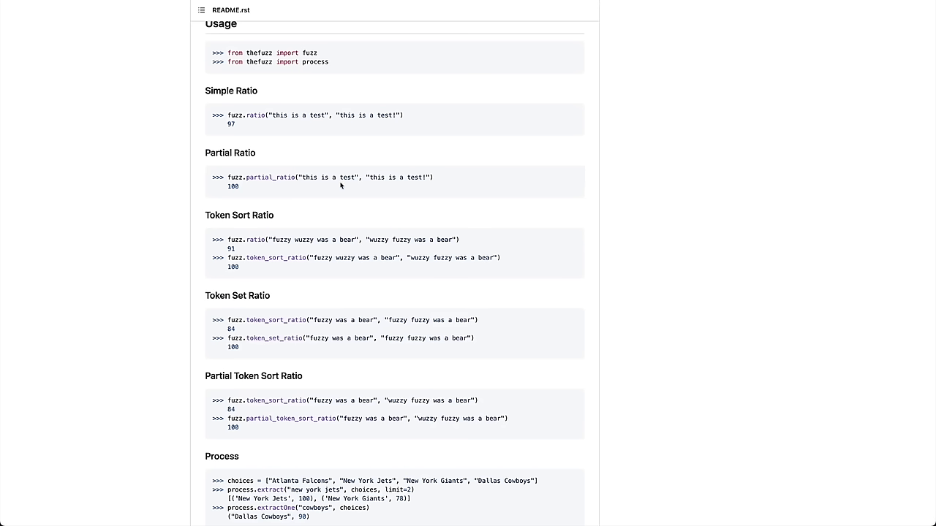
{"action": "left_click_drag", "start_coordinate": [228, 241], "coordinate": [265, 241]}
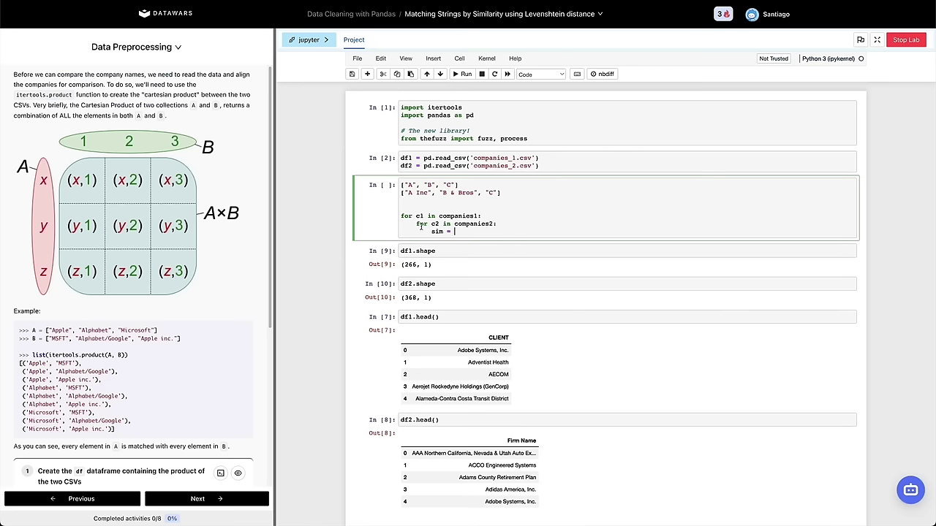
{"action": "type", "text": "fuzz.ratio"}
{"action": "type", "text": "(c1, c2)"}
{"action": "key", "text": "Return"}
{"action": "type", "text": "if sim > 90:"}
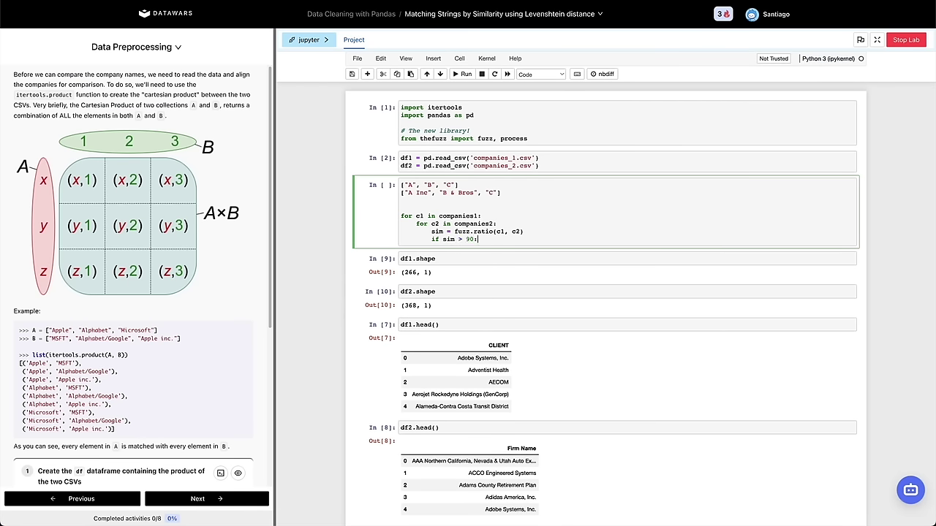
{"action": "key", "text": "Return"}
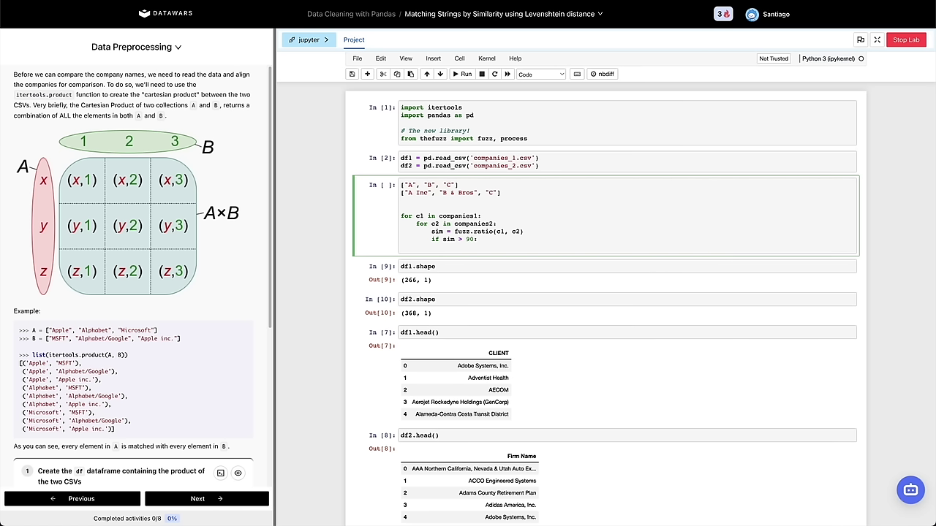
Add sim_companies = [] above the loops and sim_comp.append(c1, c2) inside the if block.
{"action": "left_click", "coordinate": [423, 209]}
{"action": "key", "text": "Down"}
{"action": "type", "text": "comp"}
{"action": "key", "text": "BackSpace"}
{"action": "key", "text": "BackSpace"}
{"action": "key", "text": "BackSpace"}
{"action": "key", "text": "BackSpace"}
{"action": "type", "text": "sim_companies = []"}
{"action": "left_click", "coordinate": [457, 249]}
{"action": "type", "text": "sim_comp.a"}
{"action": "type", "text": "ppend("}
{"action": "type", "text": "c1, c2"}
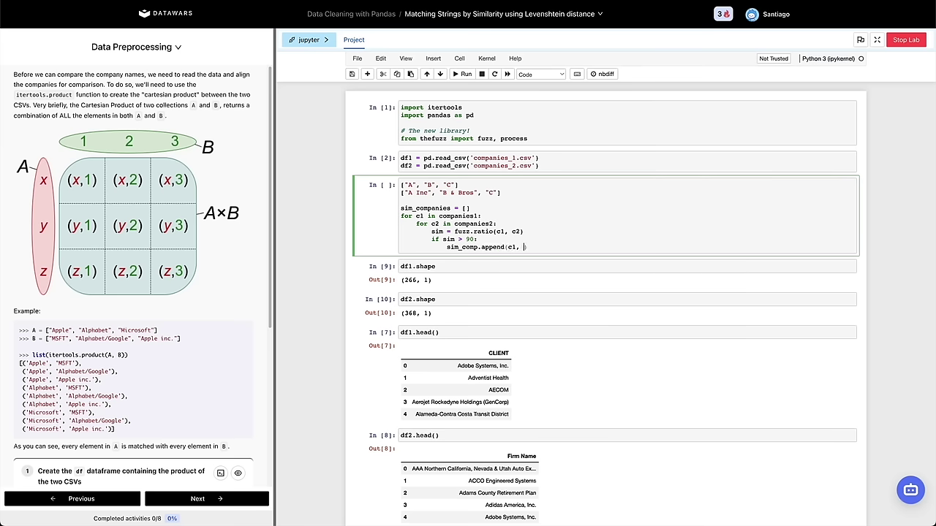
Review the nested comparison loops, tracing how each item of the first sample list pairs with the second list.
{"action": "key", "text": "ctrl+a"}
{"action": "key", "text": "Left"}
{"action": "key", "text": "ctrl+a"}
{"action": "key", "text": "Left"}
{"action": "key", "text": "ctrl+s"}
{"action": "left_click_drag", "start_coordinate": [401, 184], "coordinate": [567, 249]}
{"action": "left_click", "coordinate": [568, 248]}
{"action": "left_click", "coordinate": [395, 246]}
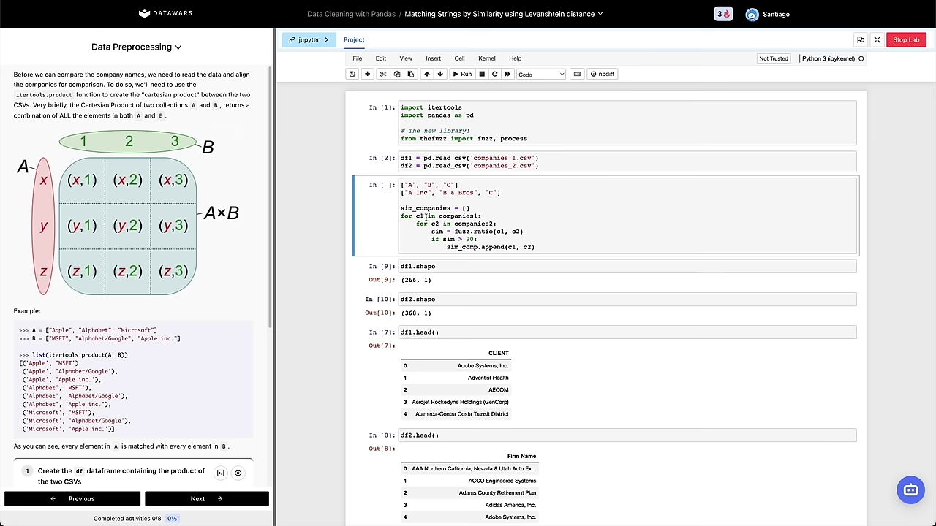
{"action": "left_click_drag", "start_coordinate": [401, 217], "coordinate": [537, 226]}
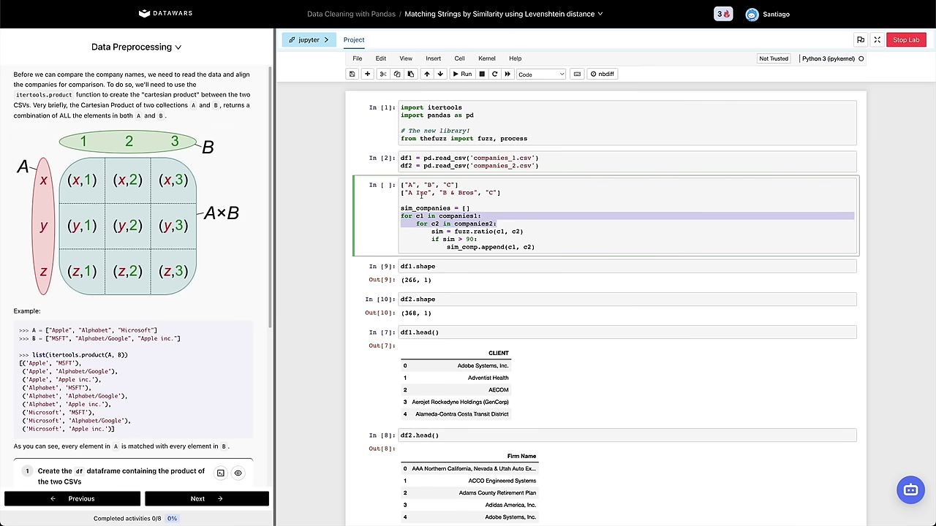
{"action": "left_click", "coordinate": [408, 184]}
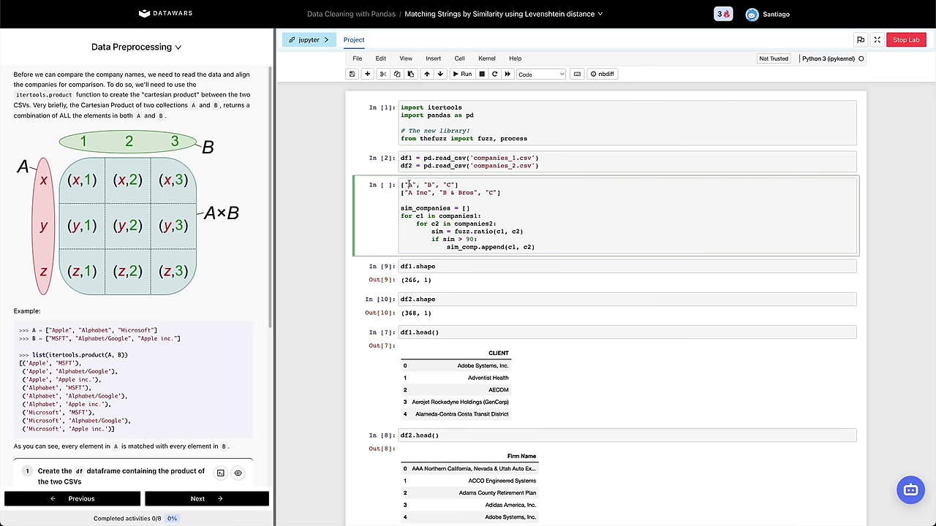
{"action": "key", "text": "Down"}
{"action": "key", "text": "Right"}
{"action": "key", "text": "Right"}
{"action": "key", "text": "Right"}
{"action": "key", "text": "Right"}
{"action": "key", "text": "Right"}
{"action": "key", "text": "Right"}
{"action": "key", "text": "Right"}
{"action": "key", "text": "Right"}
{"action": "key", "text": "Right"}
{"action": "key", "text": "Right"}
{"action": "key", "text": "Right"}
{"action": "key", "text": "Right"}
{"action": "key", "text": "Right"}
{"action": "key", "text": "Right"}
{"action": "key", "text": "Right"}
{"action": "key", "text": "Right"}
{"action": "key", "text": "Right"}
{"action": "key", "text": "Right"}
{"action": "key", "text": "Right"}
{"action": "key", "text": "Right"}
{"action": "key", "text": "Down"}
{"action": "key", "text": "Left"}
{"action": "key", "text": "Left"}
{"action": "key", "text": "Left"}
{"action": "key", "text": "Left"}
{"action": "key", "text": "Left"}
{"action": "key", "text": "Left"}
{"action": "key", "text": "Left"}
{"action": "key", "text": "Left"}
{"action": "key", "text": "Left"}
{"action": "key", "text": "End"}
{"action": "scroll", "coordinate": [384, 231], "scroll_direction": "down", "scroll_amount": 1}
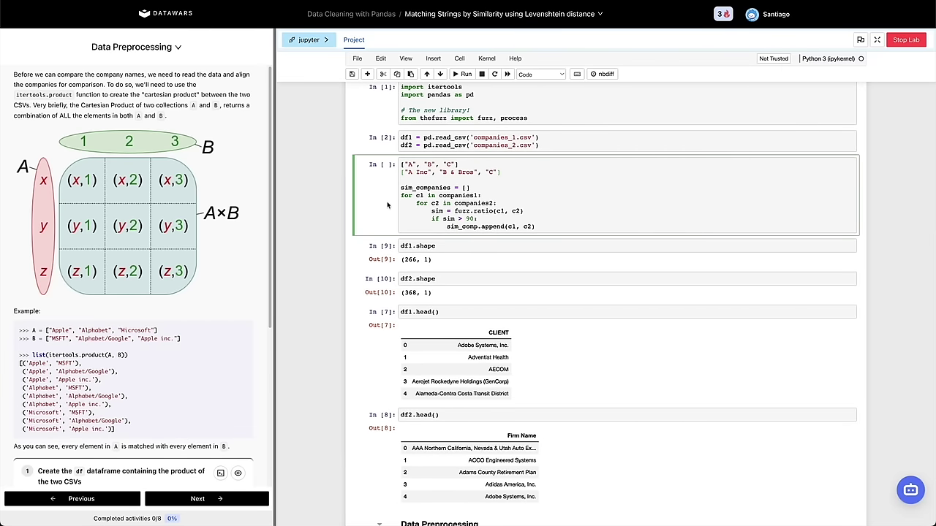
{"action": "scroll", "coordinate": [388, 206], "scroll_direction": "up", "scroll_amount": 1}
Locate itertools.product in the instructions' example and the matching itertools import in the notebook's first cell.
{"action": "left_click", "coordinate": [63, 358]}
{"action": "left_click_drag", "start_coordinate": [49, 356], "coordinate": [105, 356]}
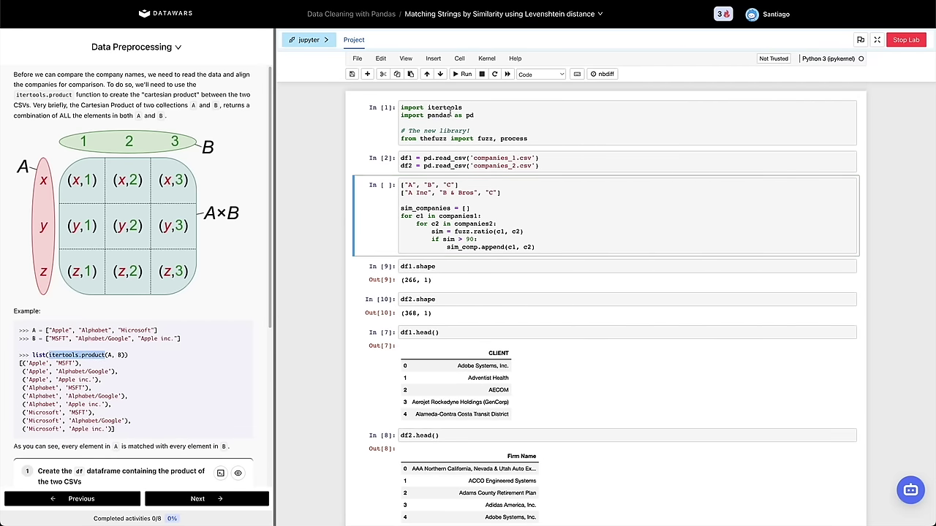
{"action": "left_click_drag", "start_coordinate": [401, 107], "coordinate": [401, 123]}
Split the cell after the two sample lists so the comparison loop code sits in its own cell.
{"action": "left_click", "coordinate": [400, 191]}
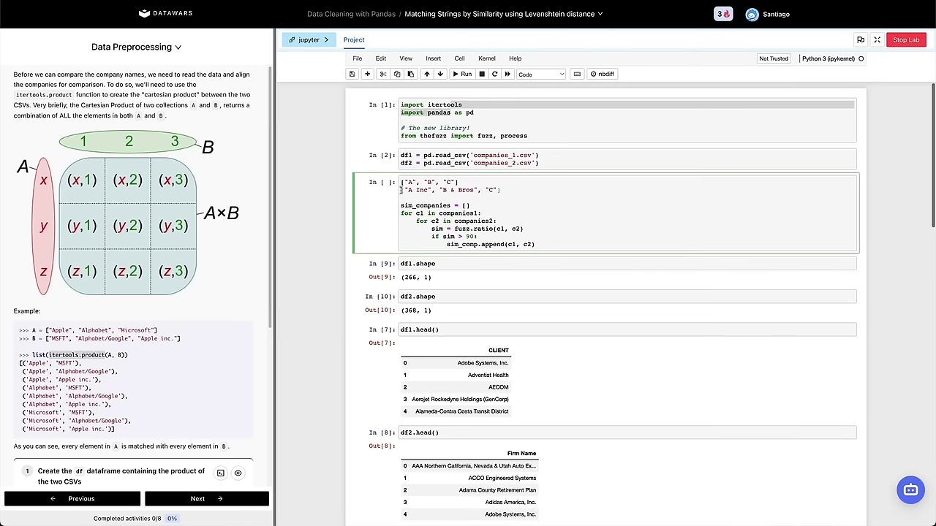
{"action": "key", "text": "Down"}
{"action": "key", "text": "ctrl+shift+End"}
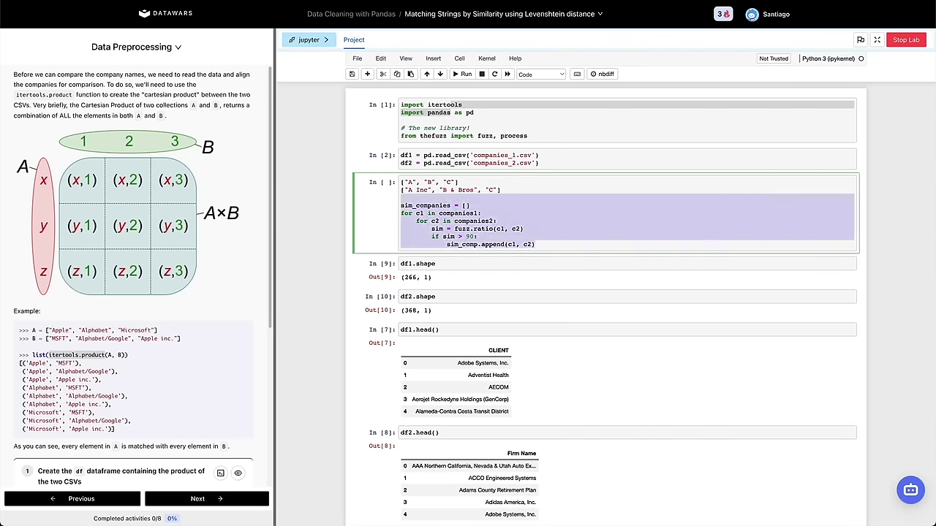
{"action": "key", "text": "ctrl+shift+minus"}
Assign the first sample list to cs1 and the second to cs2.
{"action": "key", "text": "Escape"}
{"action": "key", "text": "Up"}
{"action": "key", "text": "Return"}
{"action": "type", "text": "cs1 ="}
{"action": "key", "text": "Down"}
{"action": "key", "text": "Home"}
{"action": "type", "text": "cs2 ="}
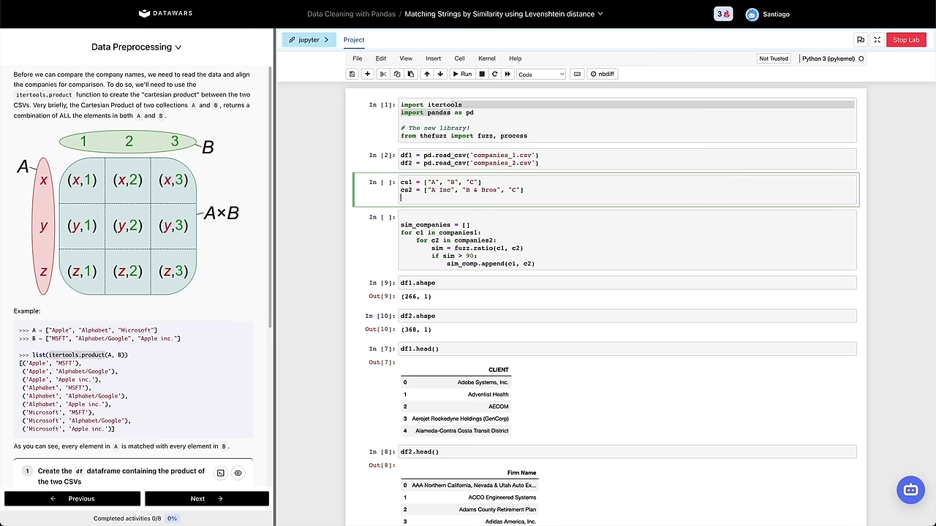
Run the sample lists cell, and in a new cell below it run list(itertools.product(cs1, cs2)).
{"action": "key", "text": "alt+Return"}
{"action": "type", "text": "ito"}
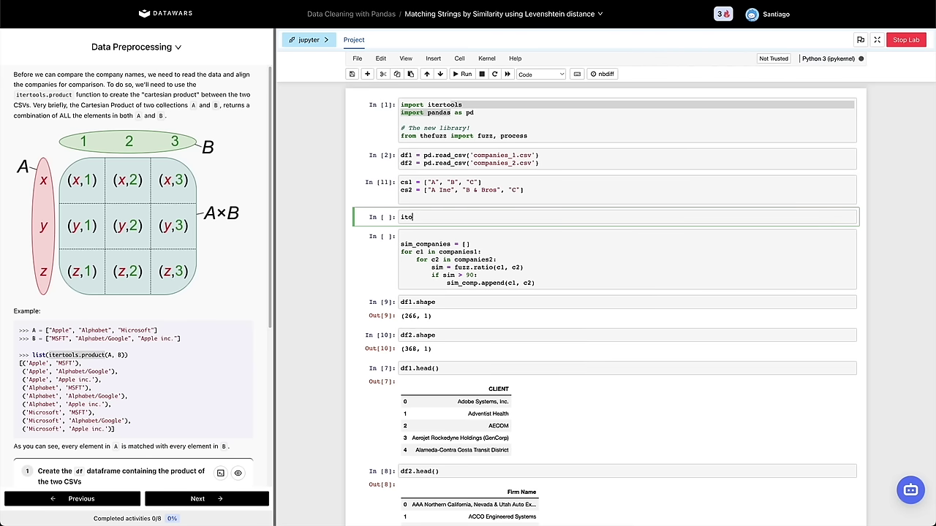
{"action": "key", "text": "Tab"}
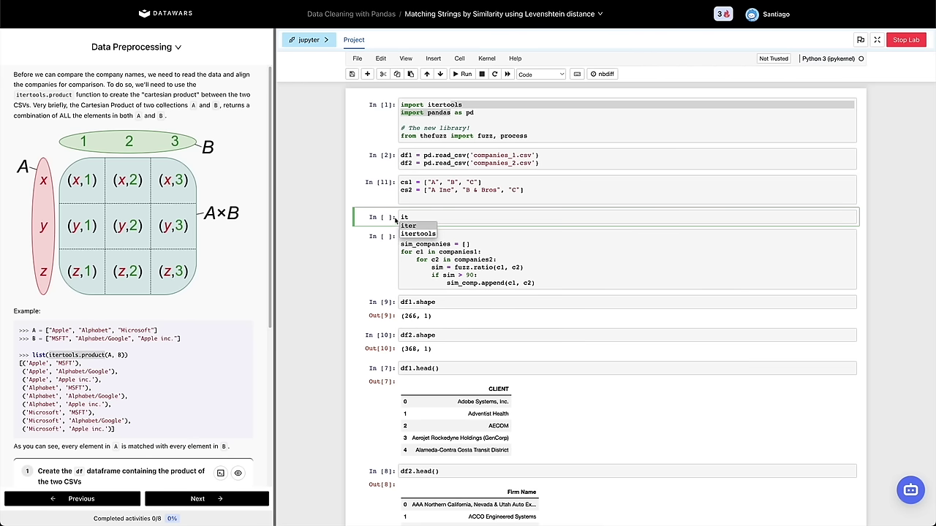
{"action": "key", "text": "Down"}
{"action": "key", "text": "Return"}
{"action": "type", "text": ".prod"}
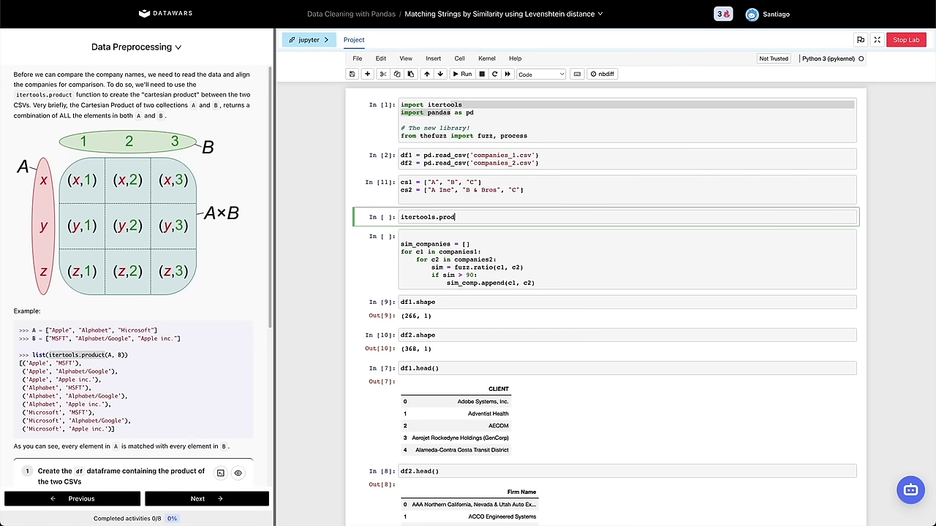
{"action": "type", "text": "uct(cs1, cs2"}
{"action": "key", "text": "ctrl+a"}
{"action": "type", "text": "list("}
{"action": "type", "text": "itertools.product(cs1, cs2)"}
{"action": "key", "text": "shift+Return"}
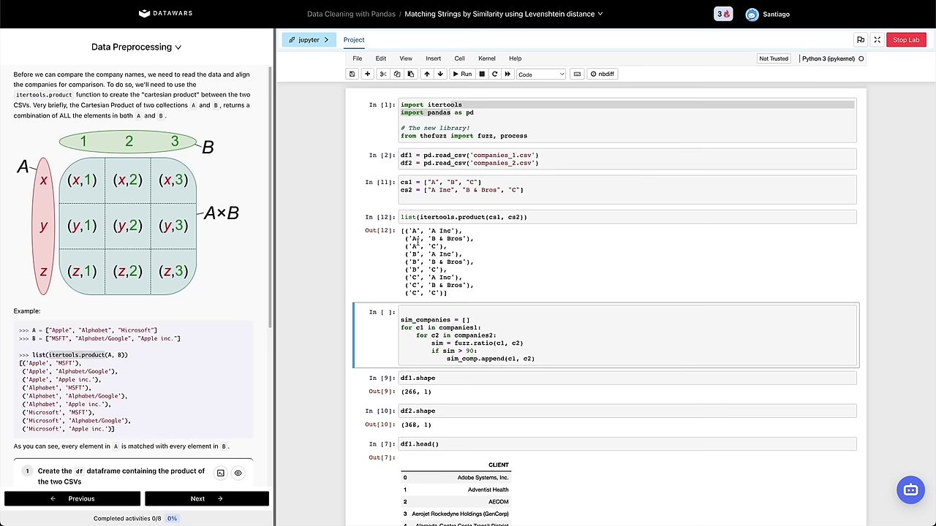
Insert a cell below the product output and start a loop over c1, c2 in list(itertools.product(cs1, cs2)).
{"action": "left_click", "coordinate": [425, 237]}
{"action": "key", "text": "b"}
{"action": "key", "text": "Return"}
{"action": "type", "text": "df1"}
{"action": "key", "text": "BackSpace"}
{"action": "key", "text": "BackSpace"}
{"action": "key", "text": "BackSpace"}
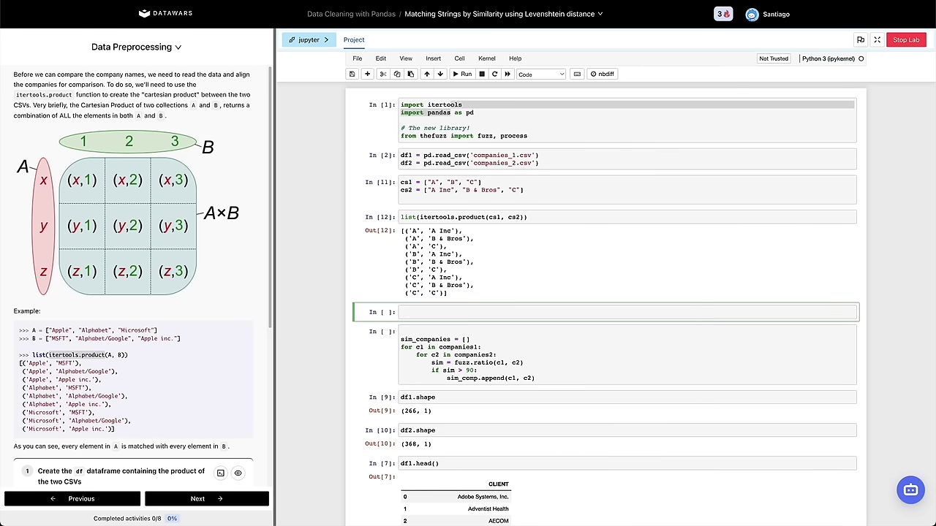
{"action": "type", "text": "for c1, c2 in"}
{"action": "triple_click", "coordinate": [423, 216]}
{"action": "key", "text": "ctrl+c"}
{"action": "left_click", "coordinate": [469, 315]}
{"action": "key", "text": "ctrl+v"}
{"action": "type", "text": ":"}
{"action": "key", "text": "Return"}
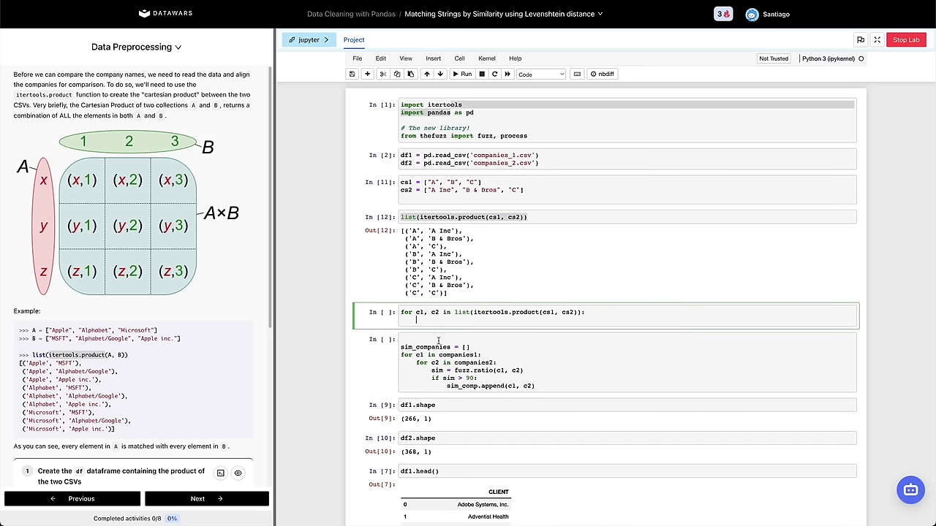
Copy the line sim = fuzz.ratio(c1, c2) from the nested loops into the body of the product loop.
{"action": "left_click", "coordinate": [436, 370]}
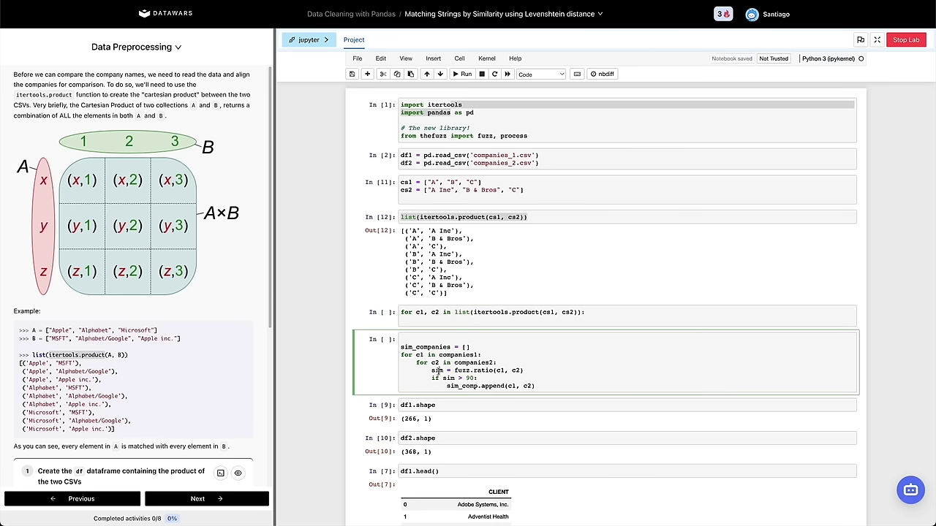
{"action": "key", "text": "shift+End"}
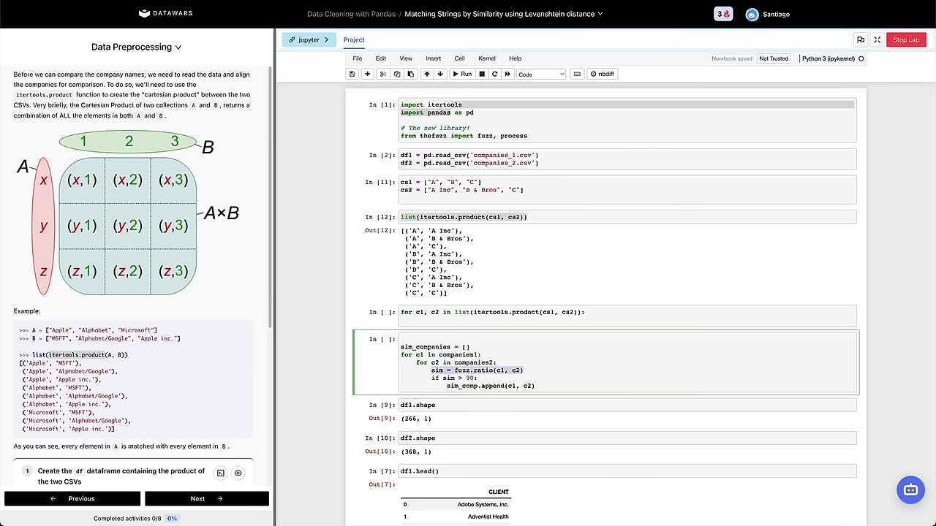
{"action": "left_click", "coordinate": [432, 319]}
{"action": "key", "text": "ctrl+v"}
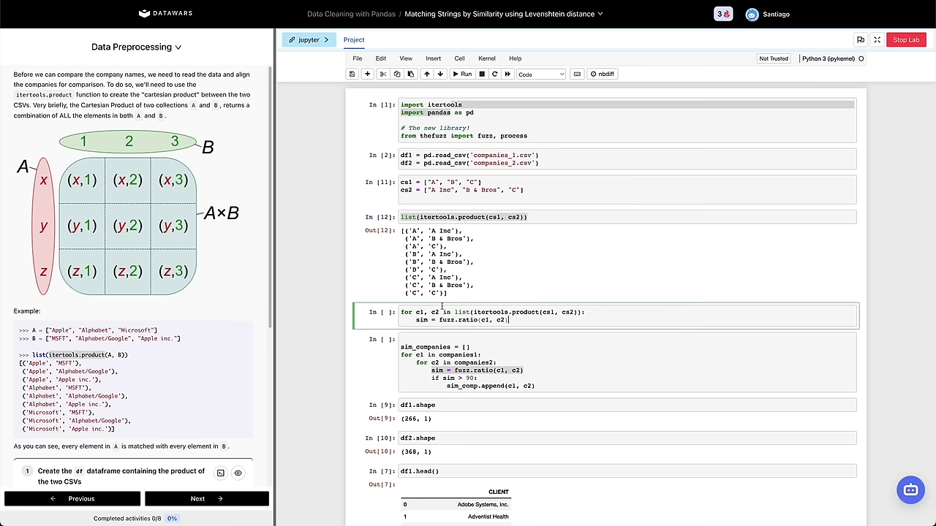
Compare the itertools.product pairs and the single loop with the nested comparison loops below.
{"action": "left_click", "coordinate": [426, 286]}
{"action": "left_click", "coordinate": [419, 217]}
{"action": "left_click", "coordinate": [434, 362]}
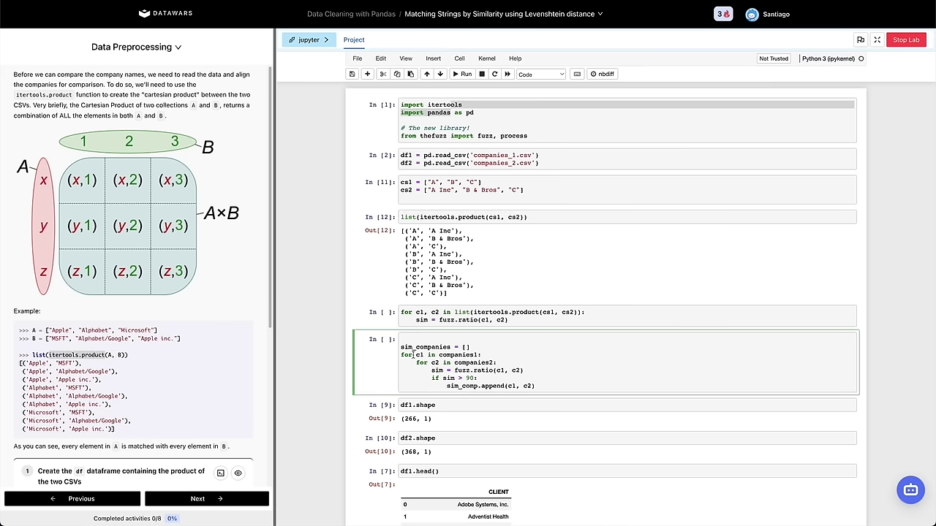
{"action": "left_click", "coordinate": [445, 262]}
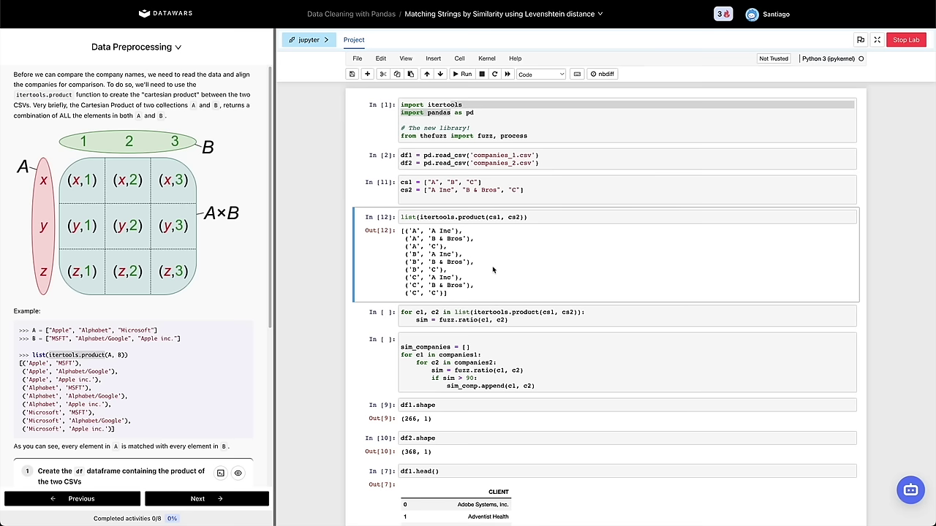
{"action": "left_click", "coordinate": [391, 354]}
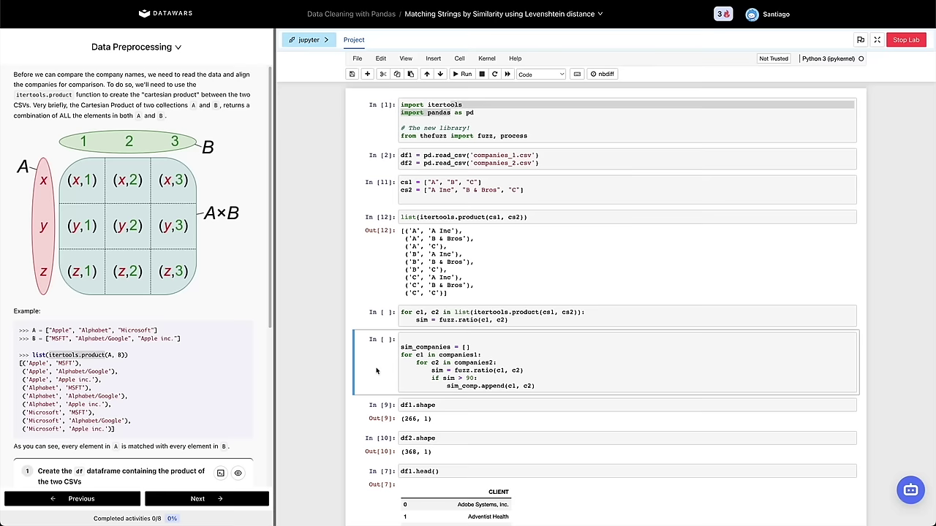
Delete the demo cells from the cs1 and cs2 sample lists down to the nested comparison loops.
{"action": "scroll", "coordinate": [383, 361], "scroll_direction": "down", "scroll_amount": 2}
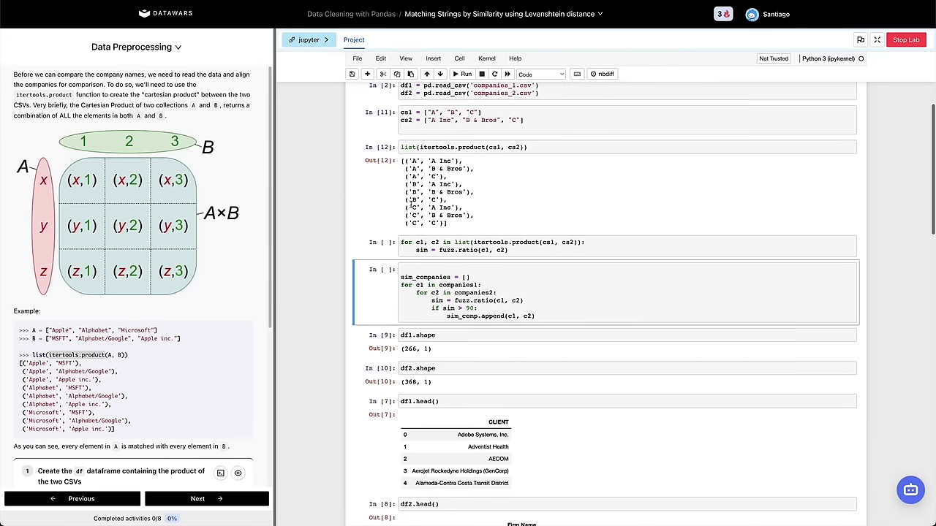
{"action": "scroll", "coordinate": [411, 202], "scroll_direction": "up", "scroll_amount": 1}
{"action": "left_click", "coordinate": [411, 202], "text": "shift"}
{"action": "left_click", "coordinate": [390, 174], "text": "shift"}
{"action": "key", "text": "d"}
{"action": "key", "text": "d"}
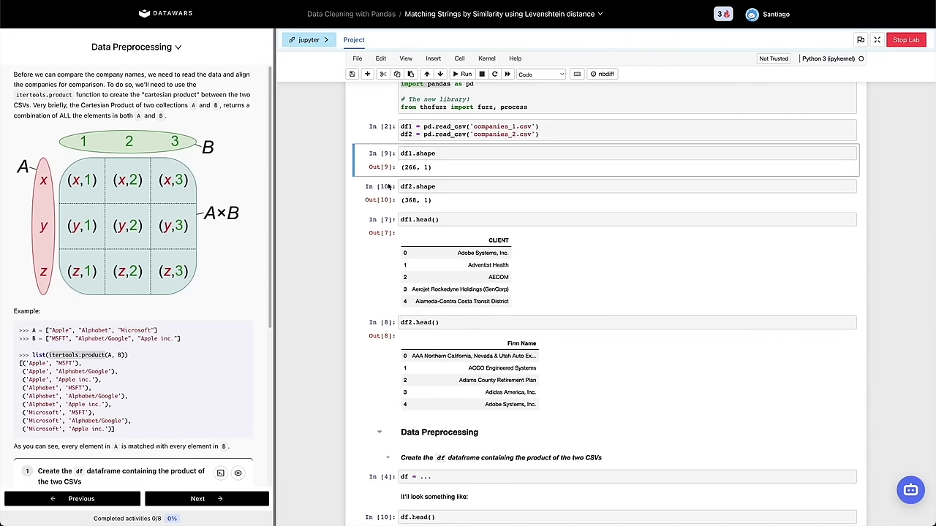
Read activity 1's instructions for the df dataframe and examine its example output enlarged.
{"action": "scroll", "coordinate": [168, 267], "scroll_direction": "down", "scroll_amount": 3}
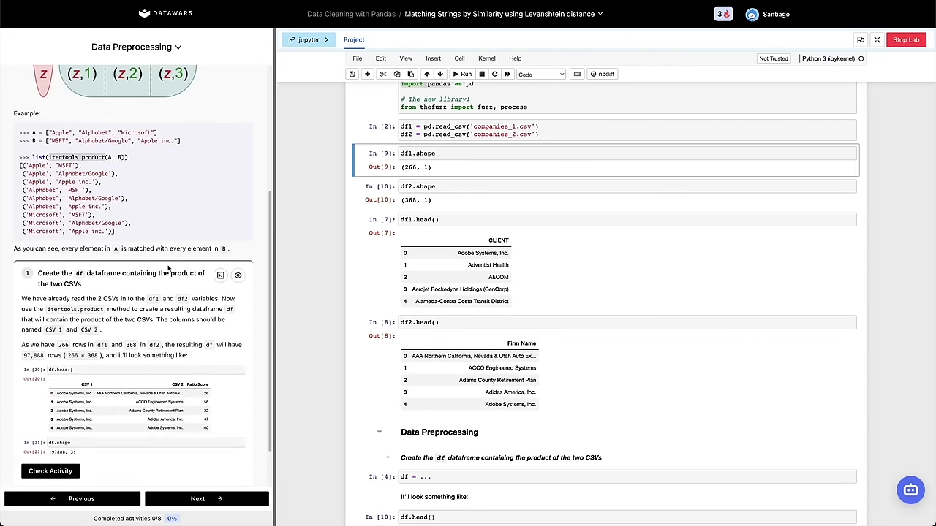
{"action": "scroll", "coordinate": [168, 267], "scroll_direction": "down", "scroll_amount": 1}
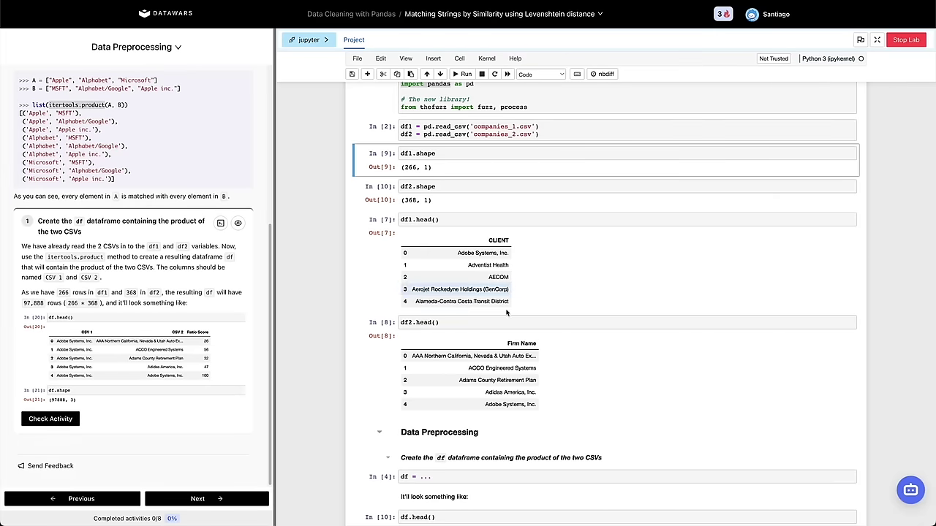
{"action": "scroll", "coordinate": [473, 355], "scroll_direction": "down", "scroll_amount": 1}
{"action": "left_click", "coordinate": [139, 359]}
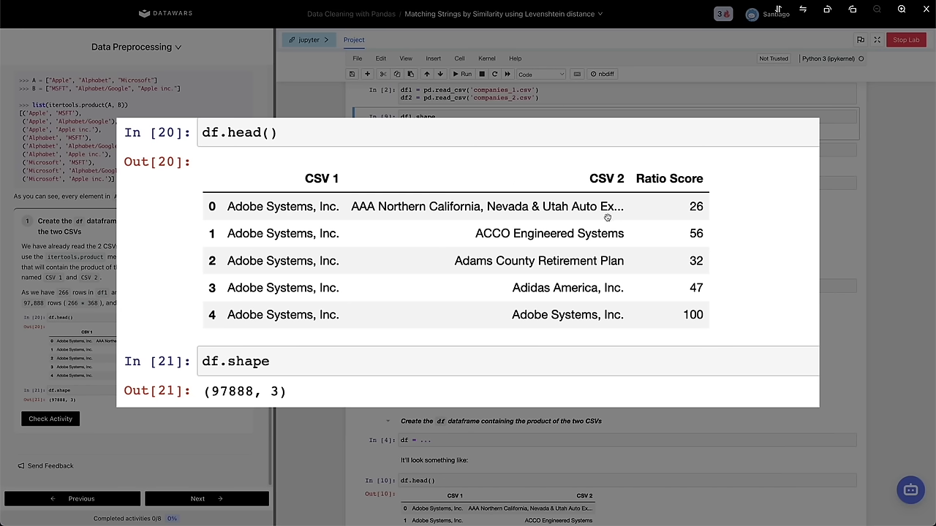
{"action": "left_click", "coordinate": [439, 331]}
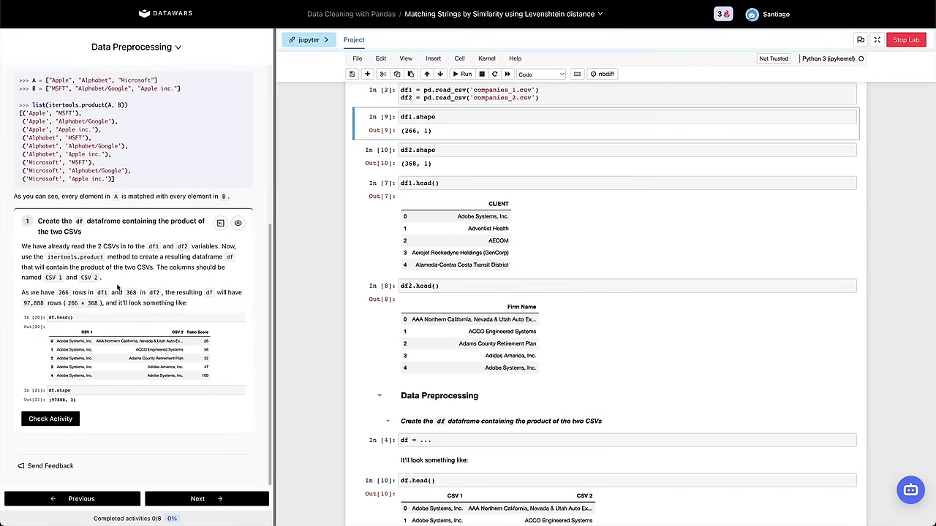
Add a cell below the df = ... placeholder in Data Preprocessing and begin a column reference with df[''].
{"action": "scroll", "coordinate": [407, 376], "scroll_direction": "down", "scroll_amount": 3}
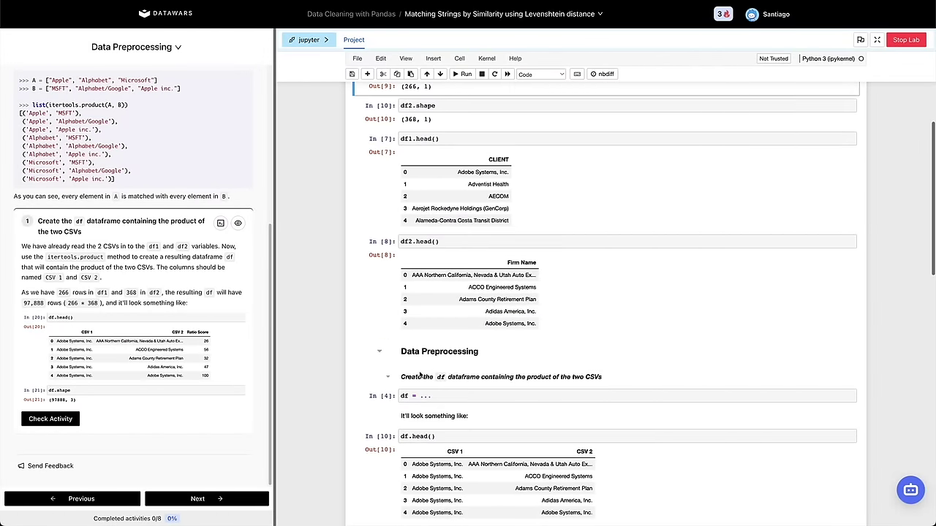
{"action": "left_click", "coordinate": [389, 342]}
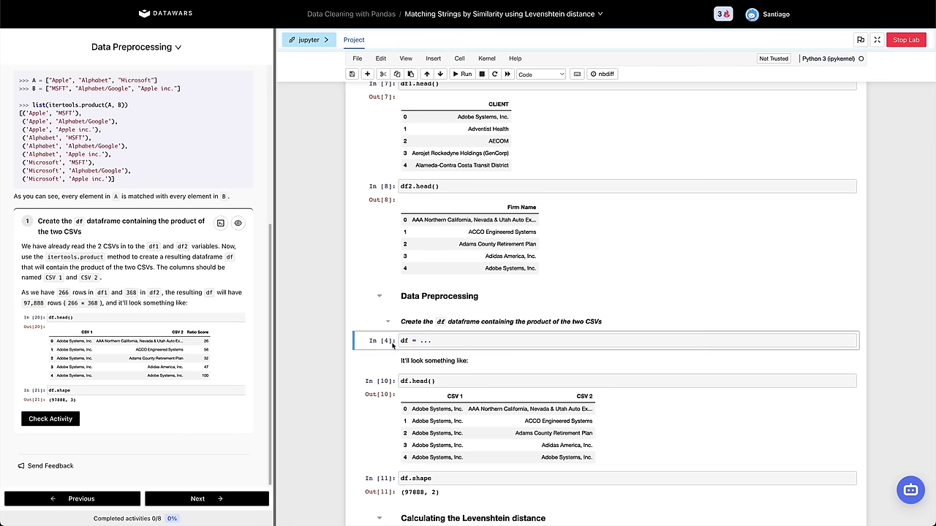
{"action": "key", "text": "b"}
{"action": "key", "text": "Return"}
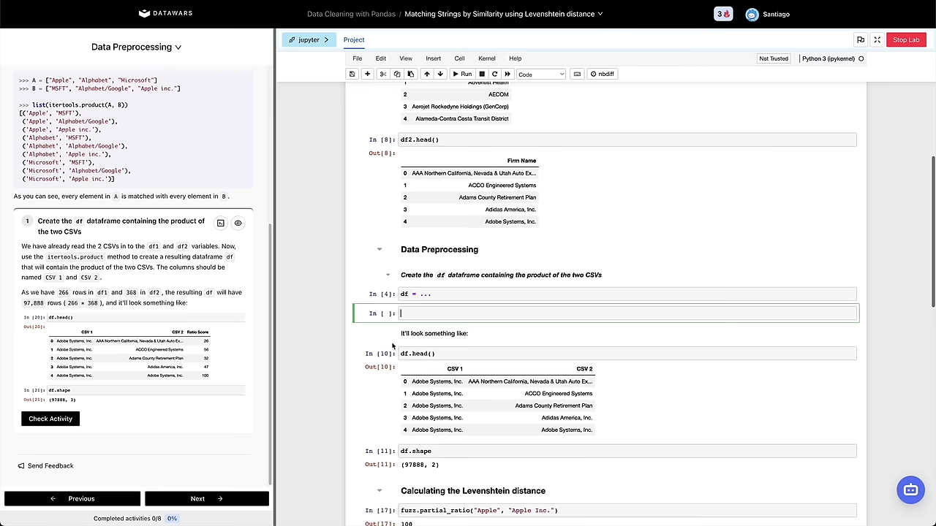
{"action": "type", "text": "df['"}
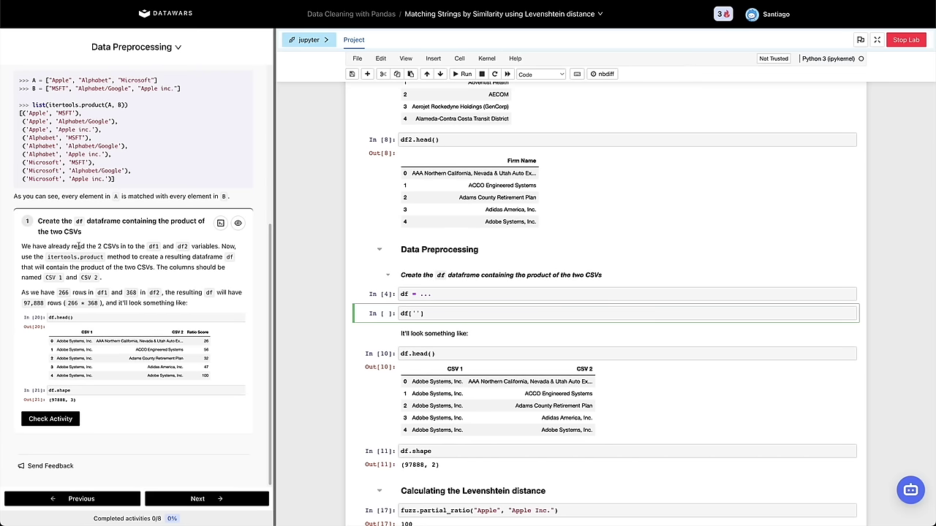
Check the CSV 1 and CSV 2 columns in activity 1's enlarged example output.
{"action": "left_click", "coordinate": [131, 351]}
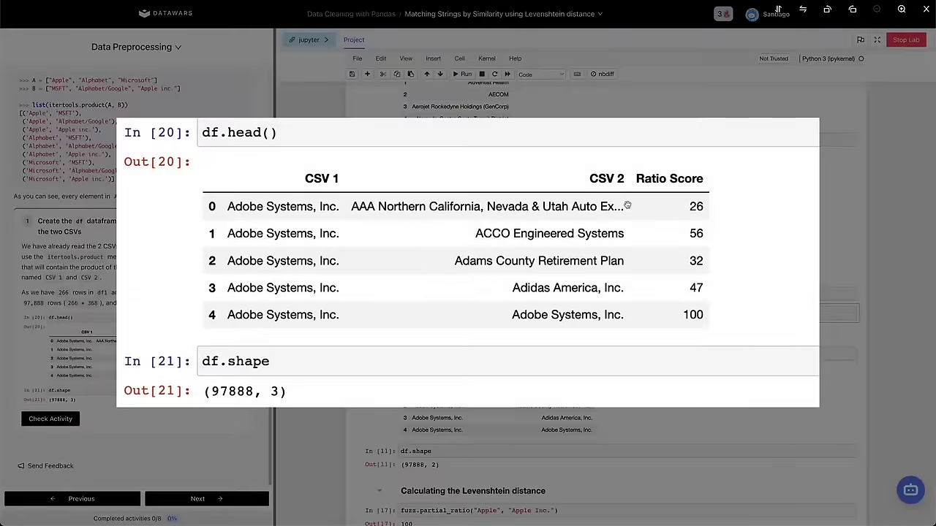
{"action": "left_click", "coordinate": [625, 206]}
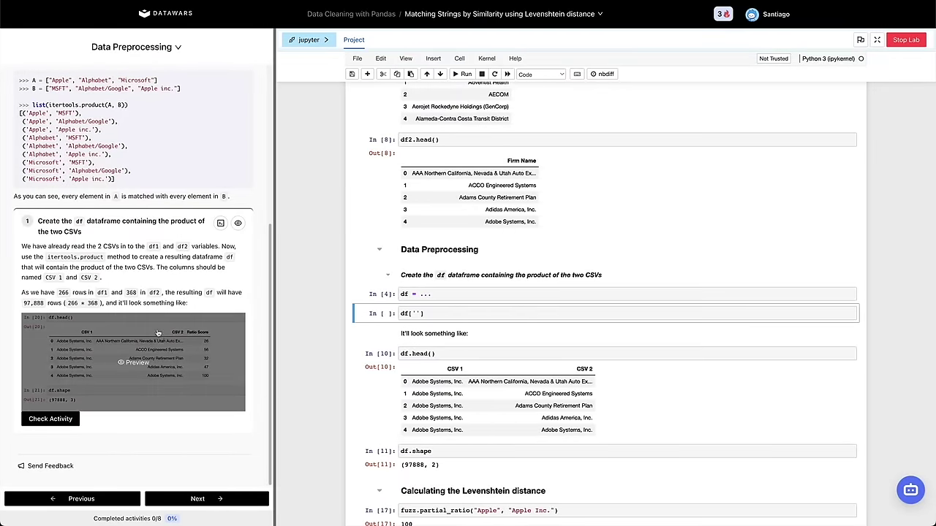
{"action": "mouse_move", "coordinate": [46, 346]}
Complete the column reference in the new cell as df1['CLIENT'].values and select the whole expression.
{"action": "left_click", "coordinate": [418, 315]}
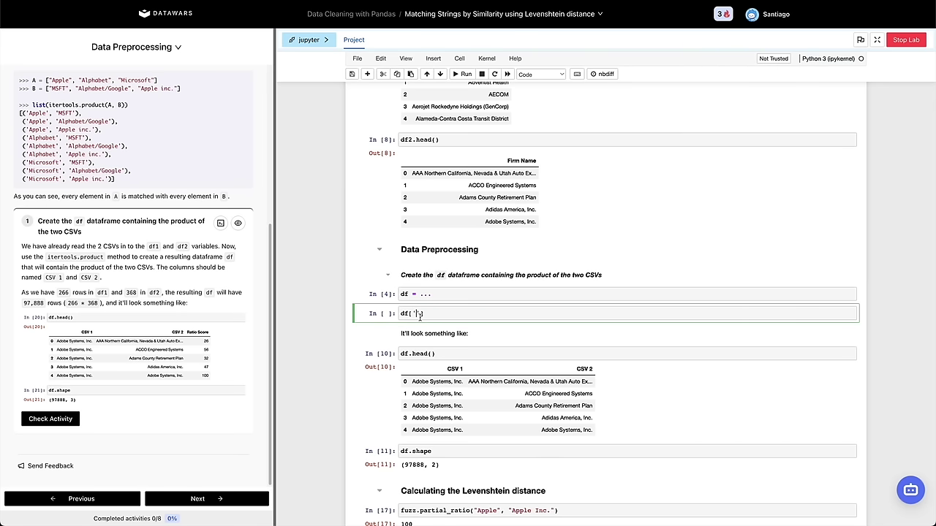
{"action": "key", "text": "Left"}
{"action": "key", "text": "Left"}
{"action": "type", "text": "1"}
{"action": "key", "text": "Right"}
{"action": "key", "text": "Right"}
{"action": "type", "text": "CLi"}
{"action": "key", "text": "BackSpace"}
{"action": "type", "text": "IENT'].values"}
{"action": "key", "text": "ctrl+a"}
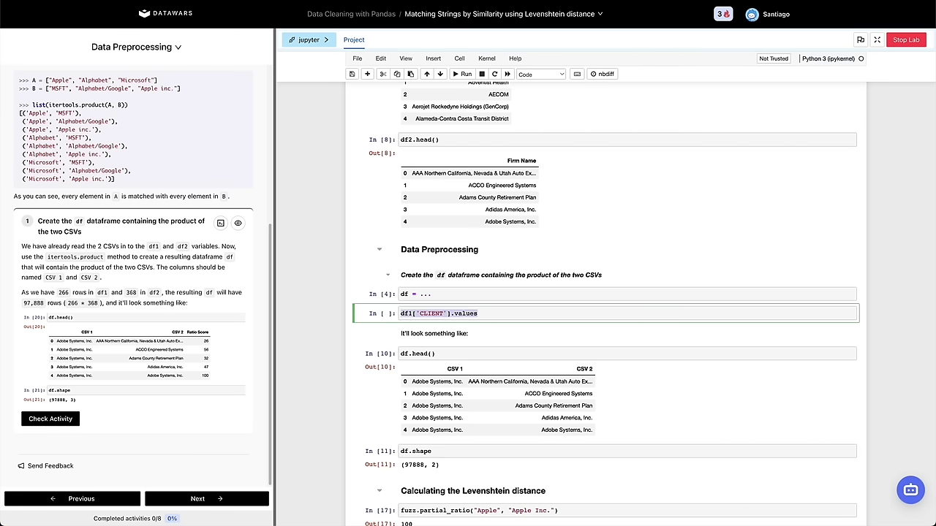
Copy itertools.product from the instructions' example into a new cell above the CLIENT expression, with arguments (A, B).
{"action": "scroll", "coordinate": [195, 167], "scroll_direction": "up", "scroll_amount": 3}
{"action": "left_click_drag", "start_coordinate": [48, 191], "coordinate": [103, 191]}
{"action": "key", "text": "ctrl+c"}
{"action": "left_click", "coordinate": [389, 319]}
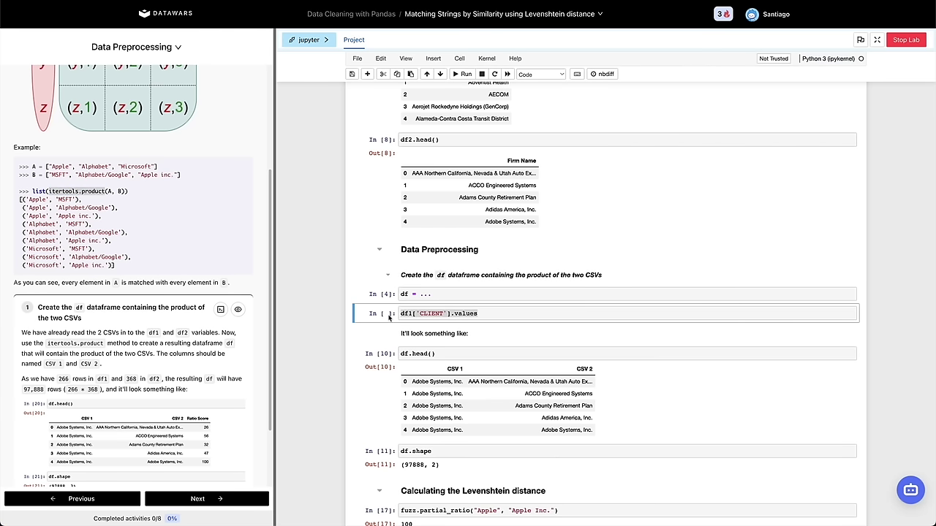
{"action": "key", "text": "a"}
{"action": "key", "text": "Return"}
{"action": "key", "text": "ctrl+v"}
{"action": "type", "text": "(A, B"}
Replace argument A of itertools.product with df1['CLIENT'].values.
{"action": "left_click_drag", "start_coordinate": [404, 334], "coordinate": [477, 333]}
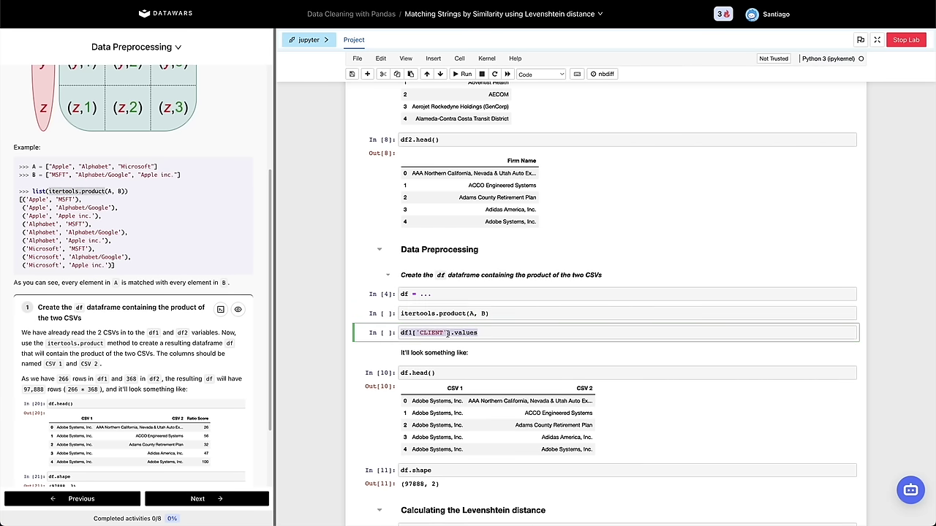
{"action": "left_click", "coordinate": [472, 314]}
{"action": "key", "text": "ctrl+v"}
{"action": "left_click", "coordinate": [435, 333]}
{"action": "left_click_drag", "start_coordinate": [400, 332], "coordinate": [451, 333]}
{"action": "left_click", "coordinate": [530, 327]}
{"action": "left_click", "coordinate": [553, 313]}
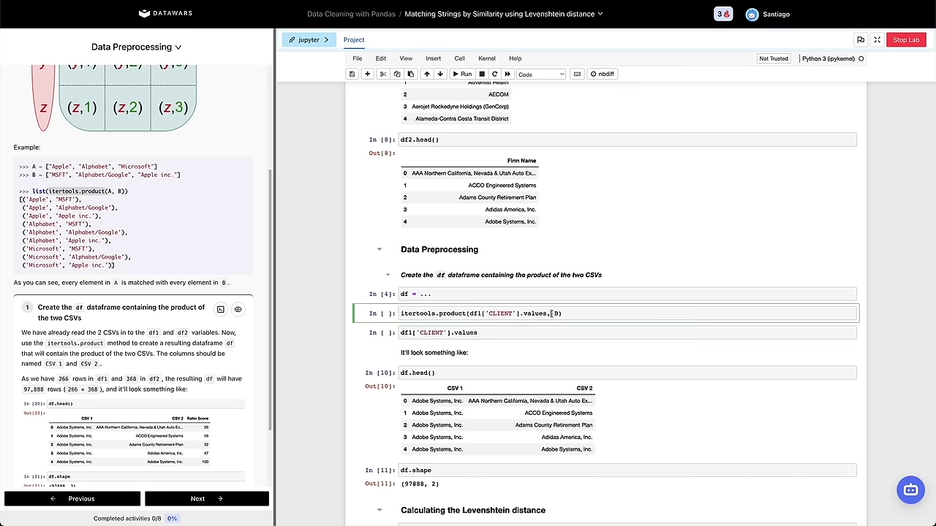
Replace argument B of itertools.product with df2['Firm Name'].values, taking the column name from the df2 preview.
{"action": "key", "text": "BackSpace"}
{"action": "type", "text": "df2['"}
{"action": "triple_click", "coordinate": [515, 160]}
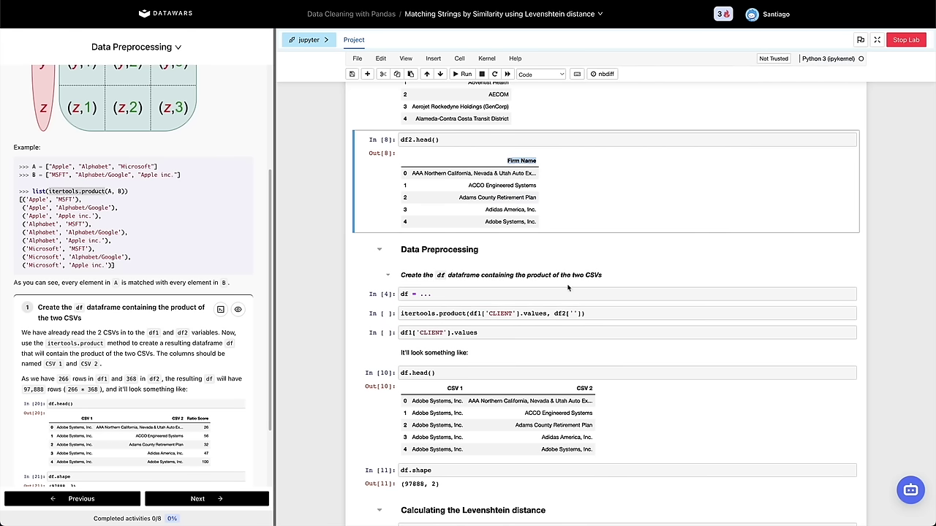
{"action": "left_click", "coordinate": [575, 313]}
{"action": "key", "text": "ctrl+v"}
{"action": "type", "text": "'].va"}
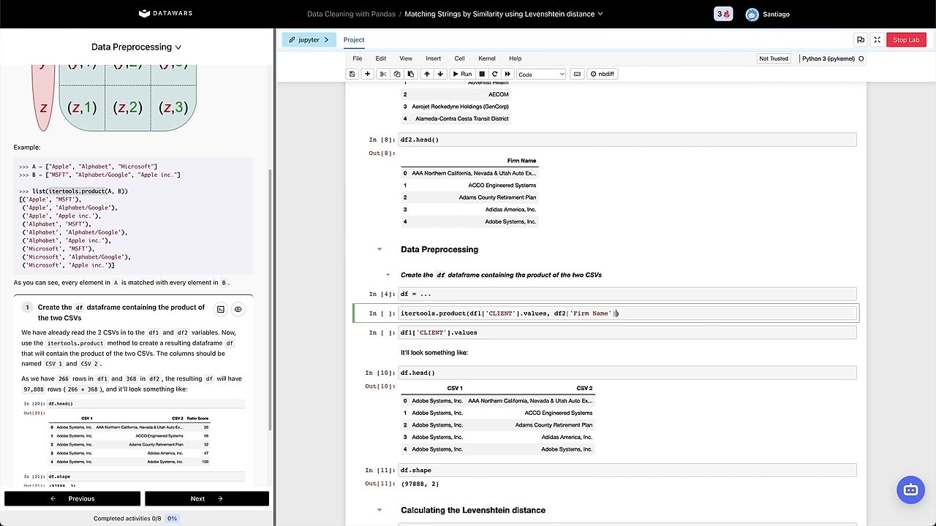
{"action": "type", "text": "lues"}
Move the itertools.product expression into the df cell, wrapped in pd.DataFrame( ) on its own indented line.
{"action": "key", "text": "Home"}
{"action": "key", "text": "shift+End"}
{"action": "key", "text": "ctrl+x"}
{"action": "key", "text": "Up"}
{"action": "type", "text": "pd.D"}
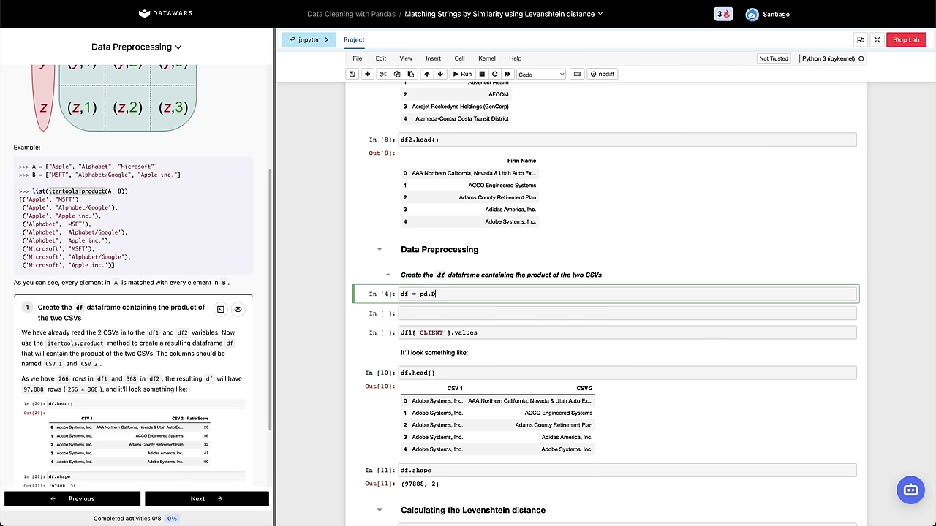
{"action": "type", "text": "ataFrame("}
{"action": "key", "text": "Return"}
{"action": "key", "text": "ctrl+v"}
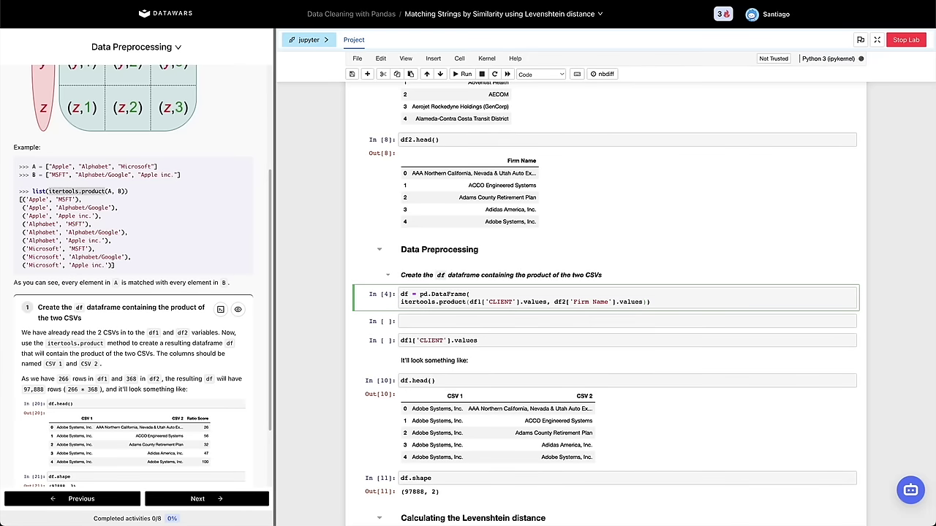
{"action": "key", "text": "Home"}
{"action": "key", "text": "Tab"}
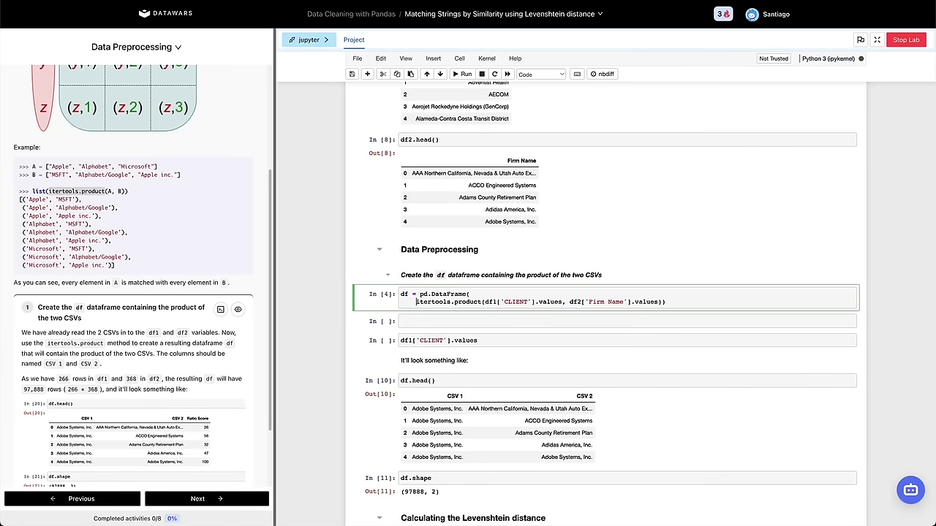
Add the argument columns=['CSV 1', 'CSV 2'] on its own line, close the pd.DataFrame call and run the df cell.
{"action": "type", "text": ","}
{"action": "key", "text": "Return"}
{"action": "type", "text": "colu"}
{"action": "key", "text": "BackSpace"}
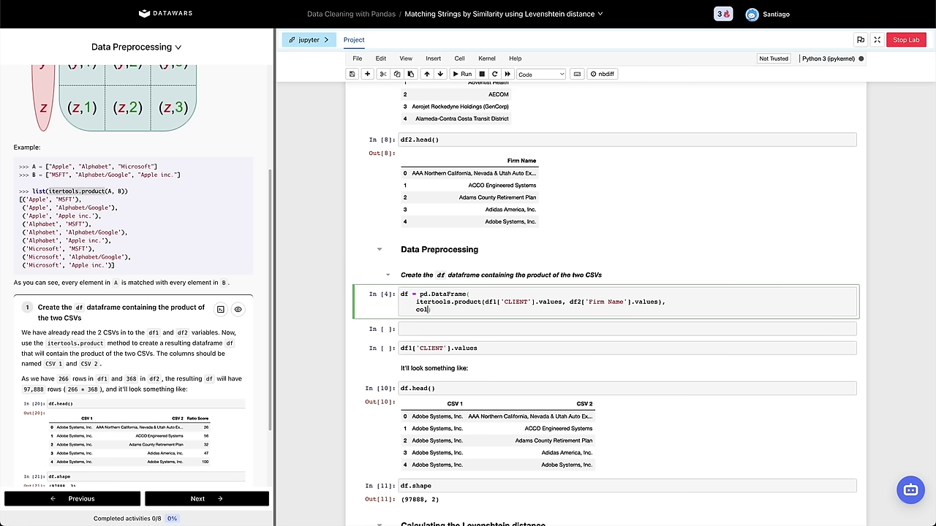
{"action": "type", "text": "umns=['CSV 1', 'CSV 2'"}
{"action": "key", "text": "End"}
{"action": "key", "text": "Up"}
{"action": "type", "text": "))"}
{"action": "key", "text": "ctrl+Return"}
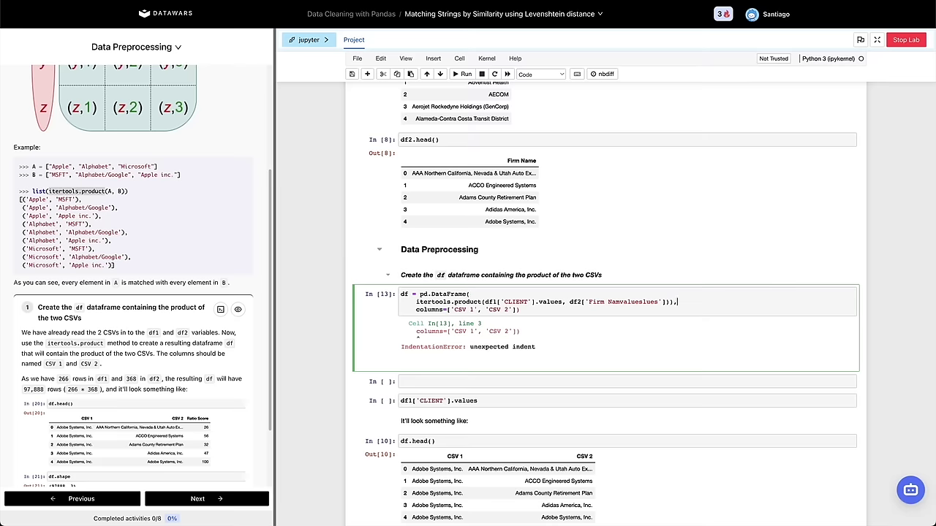
Remove the surplus closing parenthesis in the df cell, restore the df2 column name to 'Firm Name' and rerun the cell.
{"action": "key", "text": "BackSpace"}
{"action": "key", "text": "Down"}
{"action": "key", "text": "ctrl+Return"}
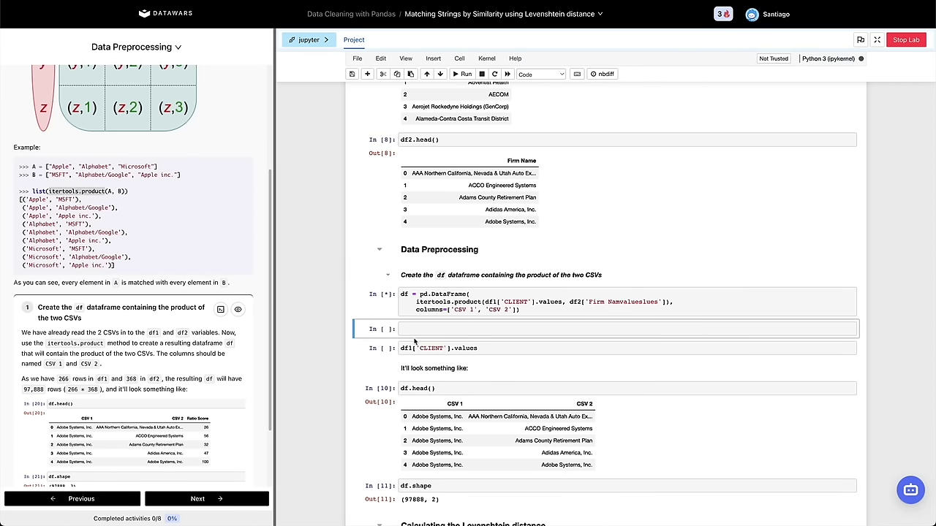
{"action": "scroll", "coordinate": [431, 274], "scroll_direction": "down", "scroll_amount": 6}
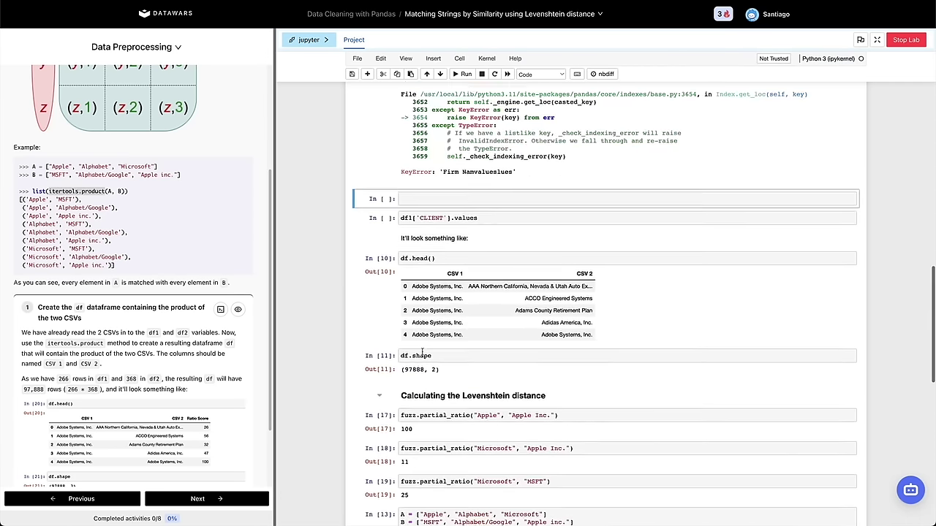
{"action": "scroll", "coordinate": [430, 273], "scroll_direction": "up", "scroll_amount": 6}
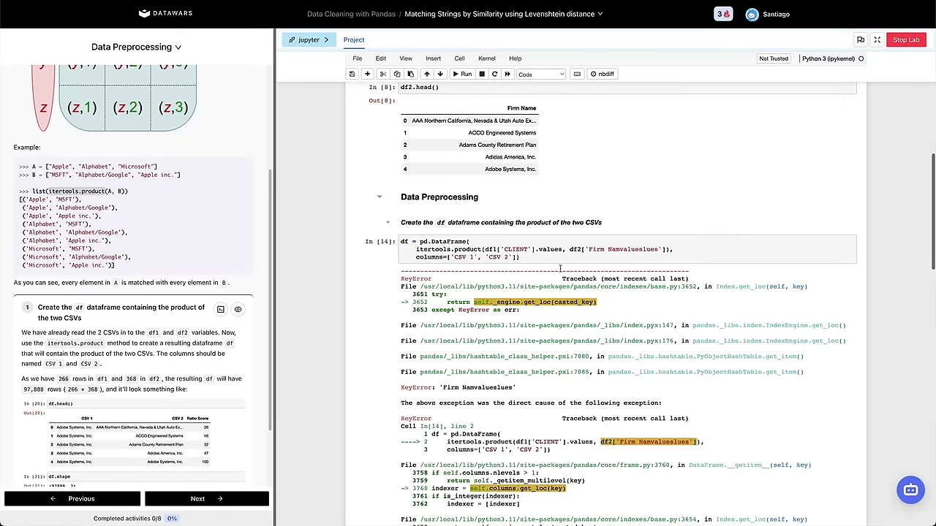
{"action": "double_click", "coordinate": [627, 249]}
{"action": "type", "text": "Name"}
{"action": "key", "text": "shift+Return"}
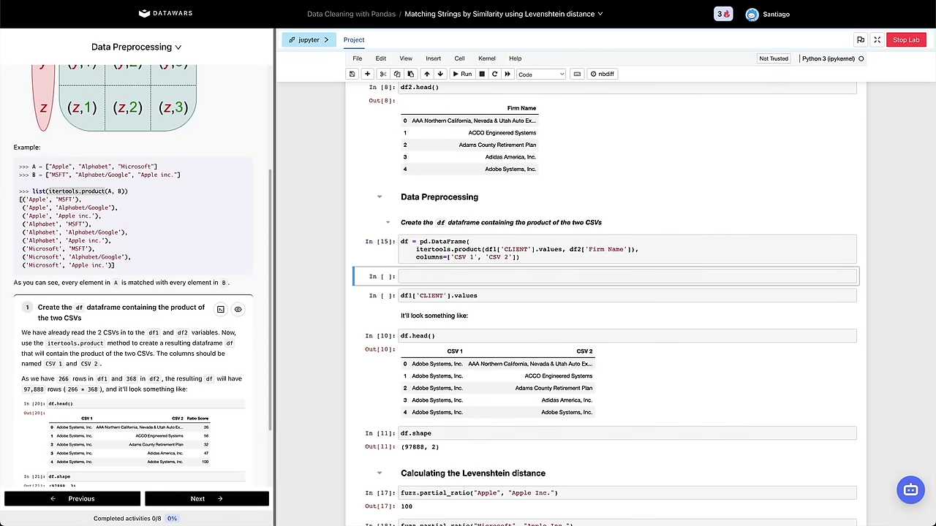
Preview the new dataframe by running df.head() in the empty cell beneath its definition.
{"action": "key", "text": "Return"}
{"action": "type", "text": "df.head"}
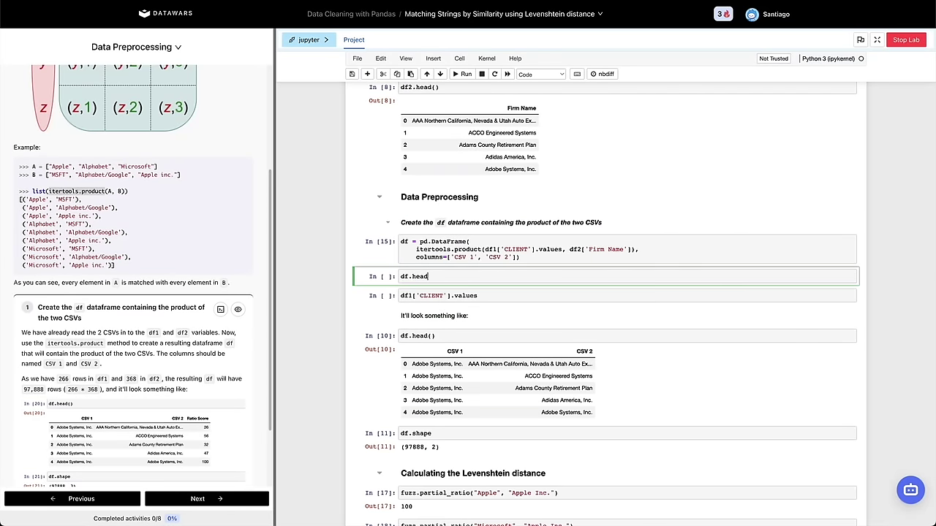
{"action": "type", "text": "("}
{"action": "key", "text": "shift+Return"}
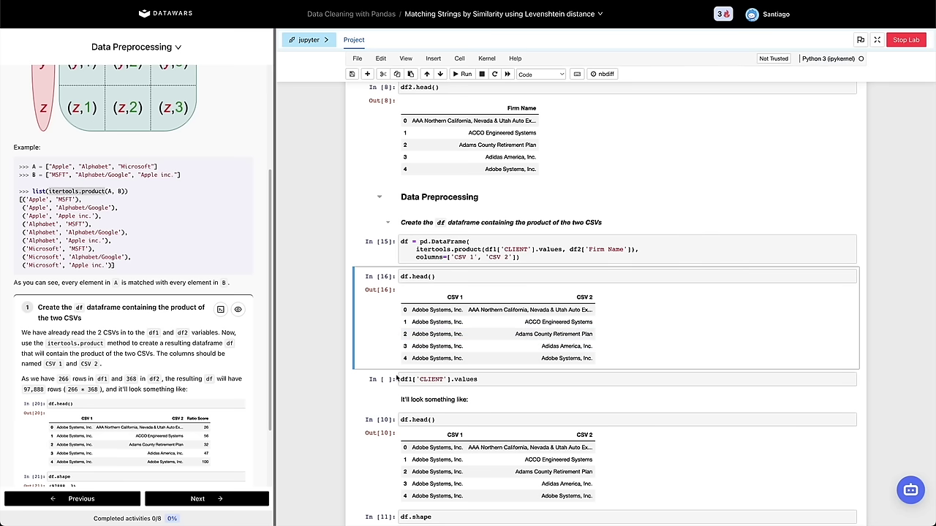
Delete the leftover df1['CLIENT'].values cell and run df.shape in a new cell below the df.head() output.
{"action": "key", "text": "d"}
{"action": "key", "text": "d"}
{"action": "key", "text": "a"}
{"action": "key", "text": "Return"}
{"action": "type", "text": "d"}
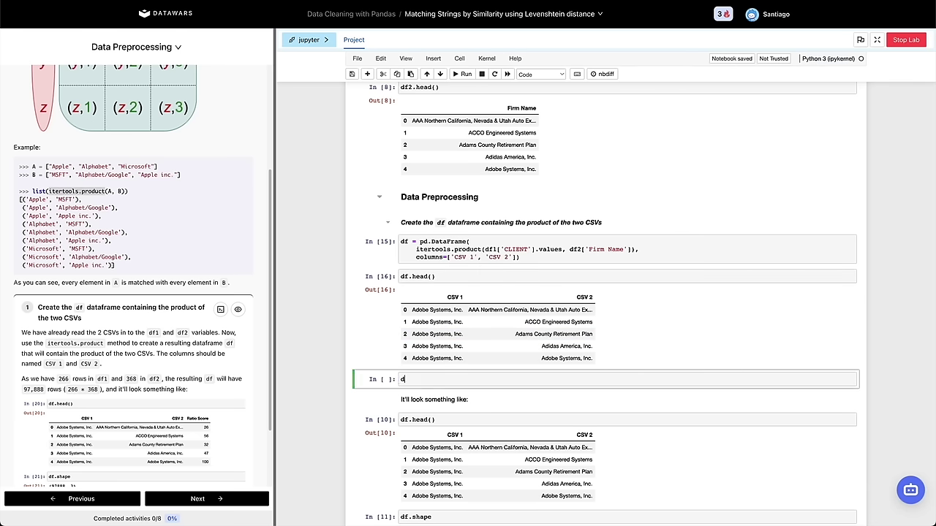
{"action": "type", "text": "f.shape"}
{"action": "key", "text": "shift+Return"}
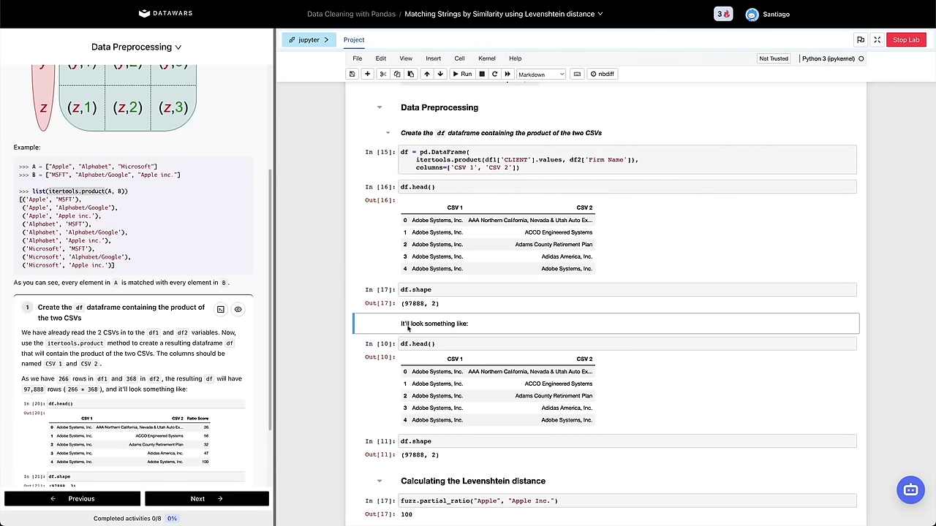
Delete the "It'll look something like" note together with the sample df.head() and df.shape cells below it.
{"action": "left_click", "coordinate": [391, 460]}
{"action": "left_click", "coordinate": [388, 321], "text": "shift"}
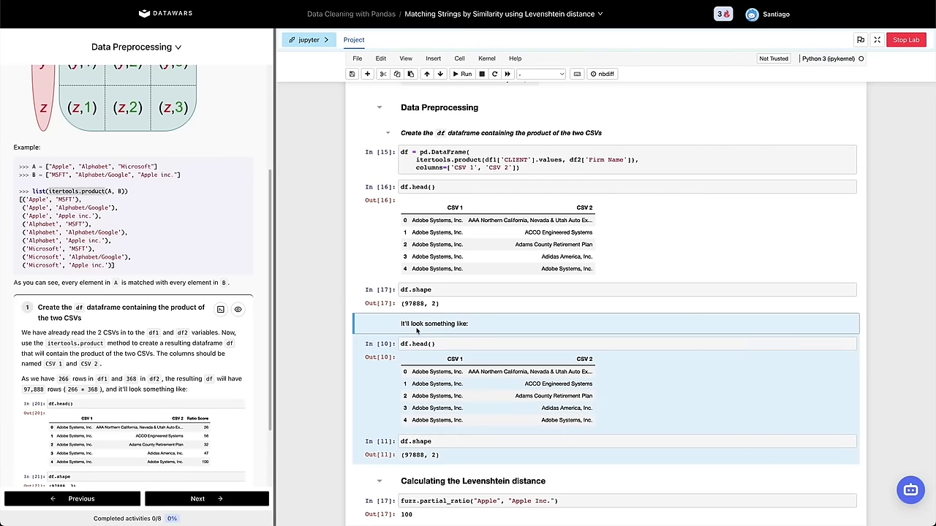
{"action": "key", "text": "d"}
{"action": "key", "text": "d"}
Enlarge the expected output image of activity 1 for comparison and submit the activity for checking.
{"action": "scroll", "coordinate": [151, 446], "scroll_direction": "down", "scroll_amount": 2}
{"action": "left_click", "coordinate": [219, 392]}
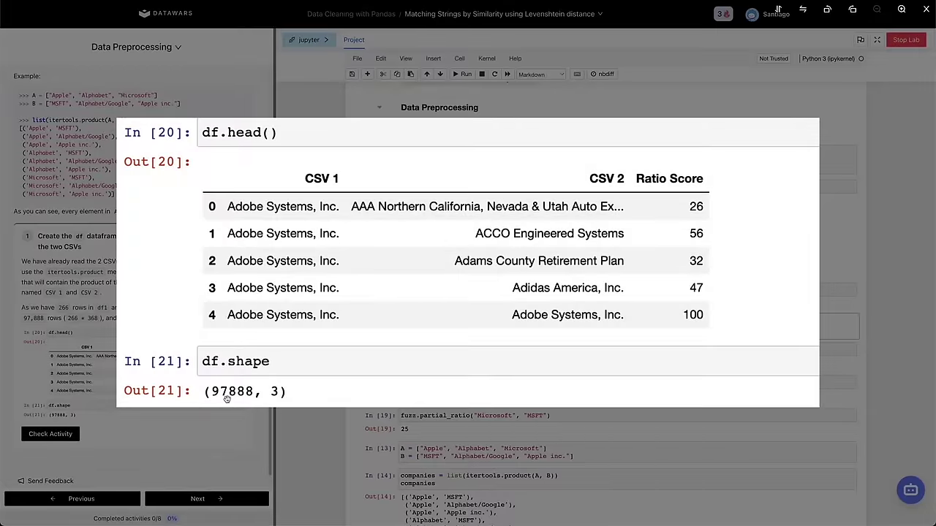
{"action": "left_click", "coordinate": [231, 399]}
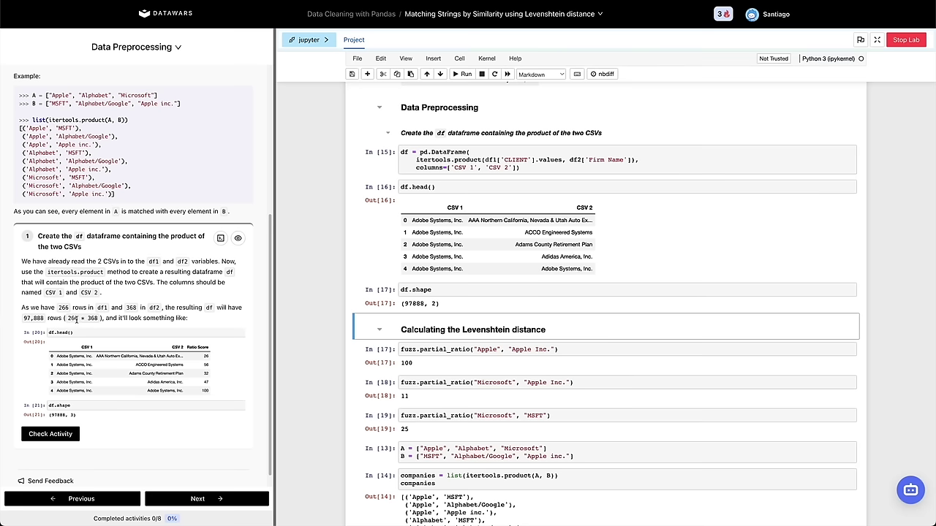
{"action": "left_click", "coordinate": [415, 307]}
{"action": "left_click", "coordinate": [73, 436]}
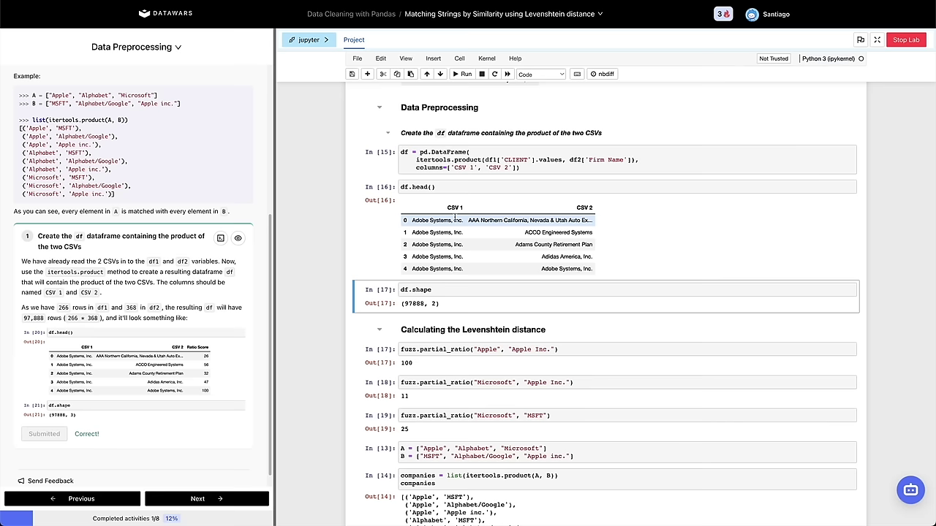
Examine the company pairs in the df.head() output and the Levenshtein distance examples below them.
{"action": "scroll", "coordinate": [451, 291], "scroll_direction": "down", "scroll_amount": 1}
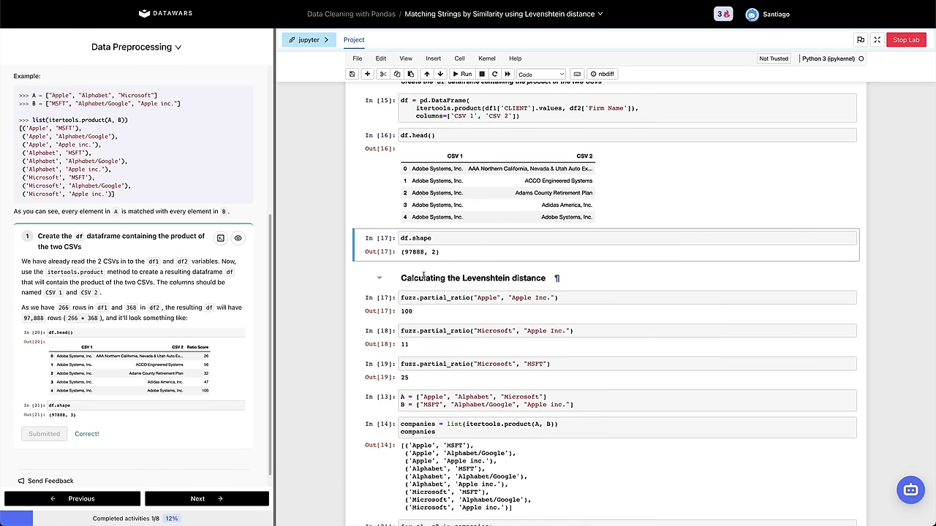
{"action": "scroll", "coordinate": [415, 278], "scroll_direction": "down", "scroll_amount": 2}
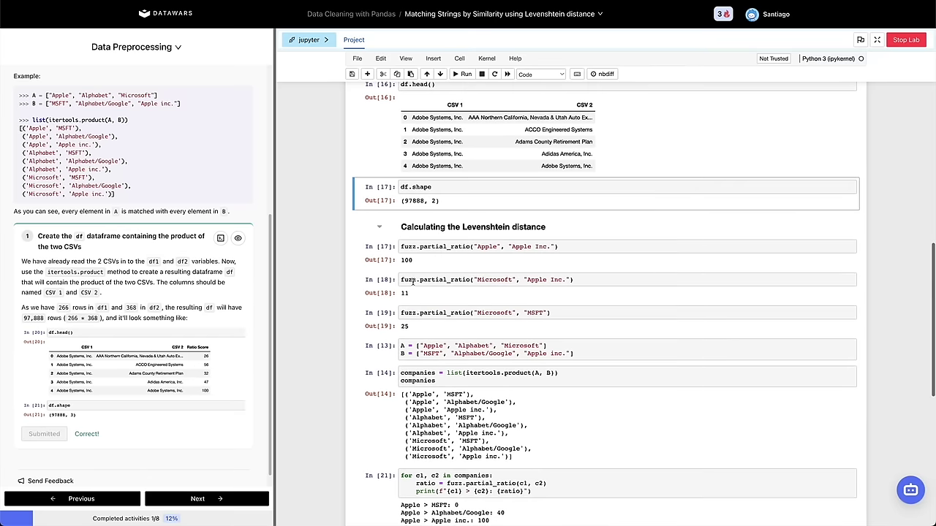
{"action": "scroll", "coordinate": [418, 267], "scroll_direction": "down", "scroll_amount": 1}
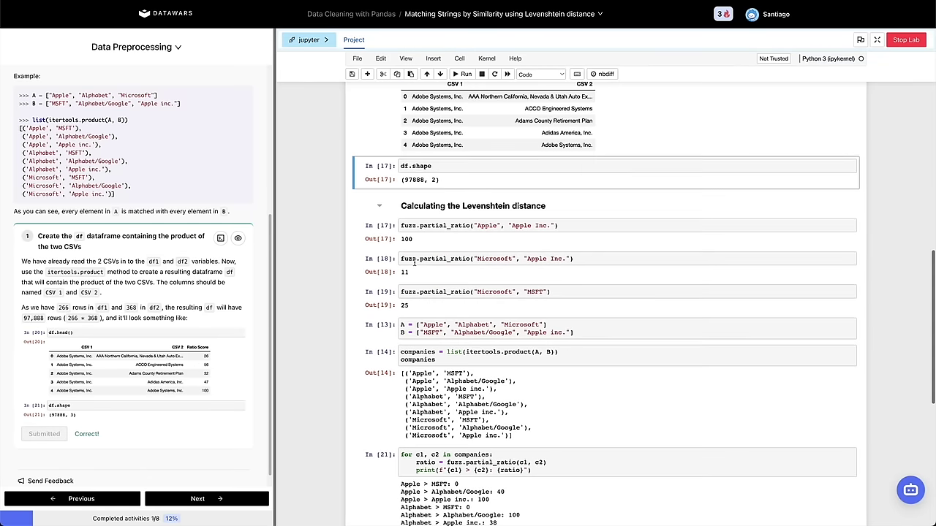
{"action": "scroll", "coordinate": [475, 207], "scroll_direction": "down", "scroll_amount": 1}
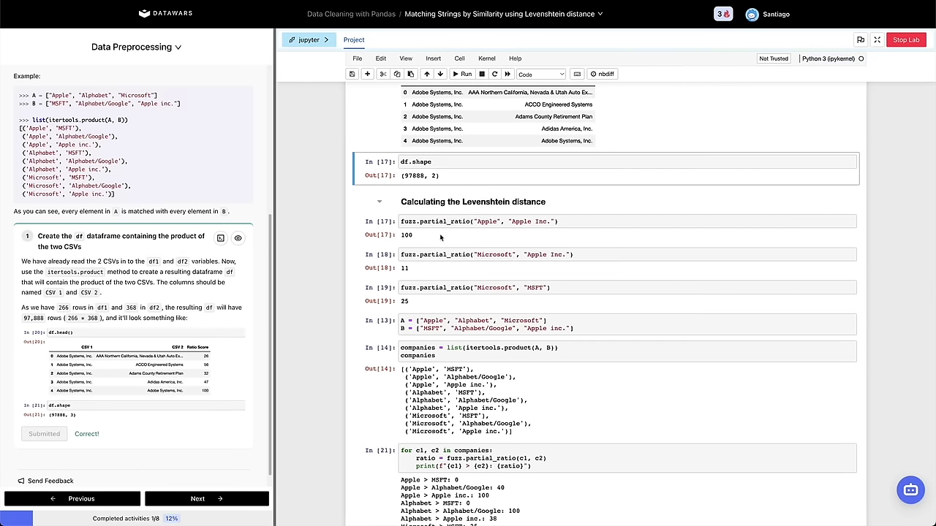
{"action": "scroll", "coordinate": [442, 237], "scroll_direction": "up", "scroll_amount": 3}
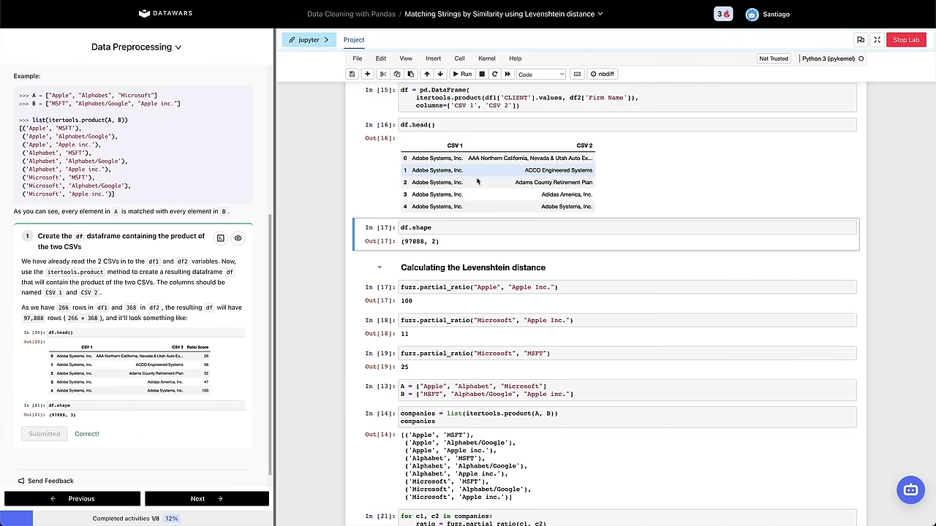
{"action": "left_click_drag", "start_coordinate": [468, 194], "coordinate": [588, 193]}
{"action": "left_click_drag", "start_coordinate": [411, 207], "coordinate": [594, 209]}
{"action": "left_click", "coordinate": [589, 194]}
{"action": "left_click", "coordinate": [519, 211]}
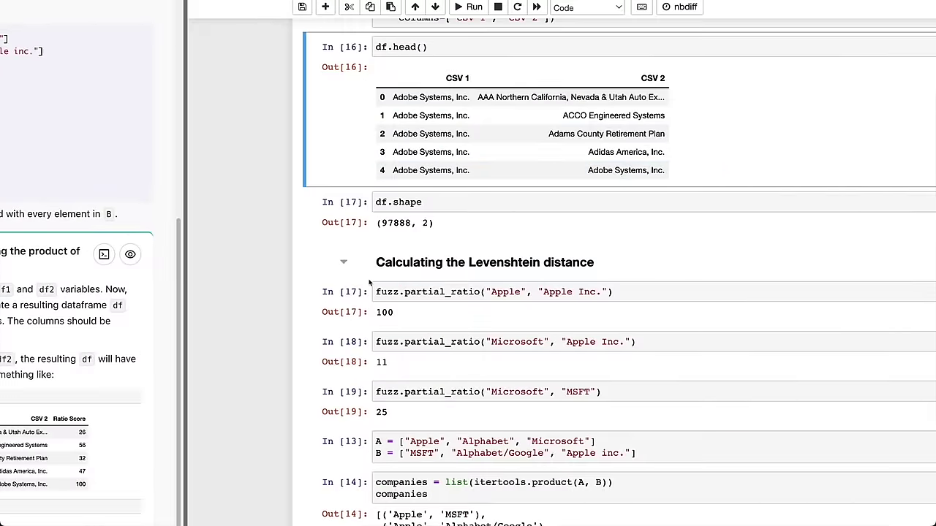
Run the fuzz.partial_ratio("Apple", "Apple Inc.") example under Calculating the Levenshtein distance.
{"action": "left_click", "coordinate": [361, 301]}
{"action": "key", "text": "shift+Return"}
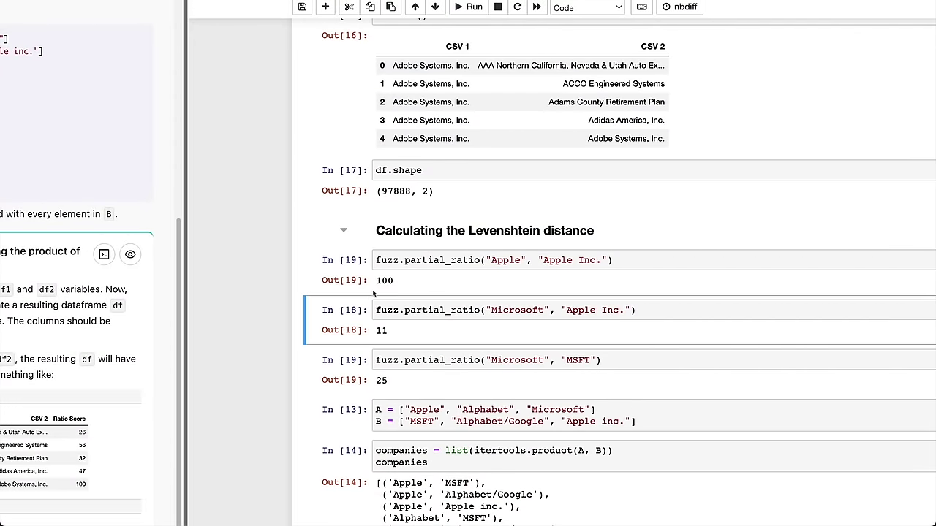
{"action": "left_click", "coordinate": [403, 261]}
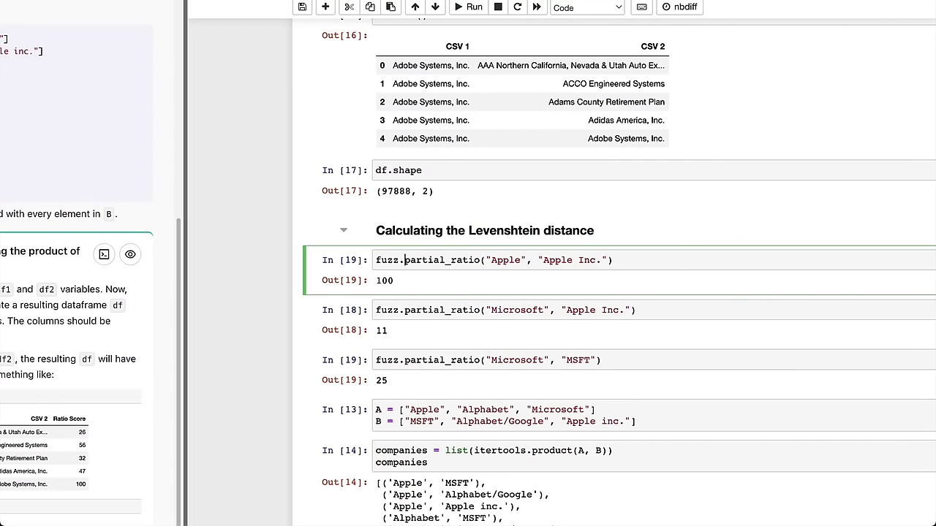
Examine the remaining partial_ratio examples, the companies loop and the unfinished Ratio Score assignment further down the notebook.
{"action": "scroll", "coordinate": [410, 248], "scroll_direction": "up", "scroll_amount": 1}
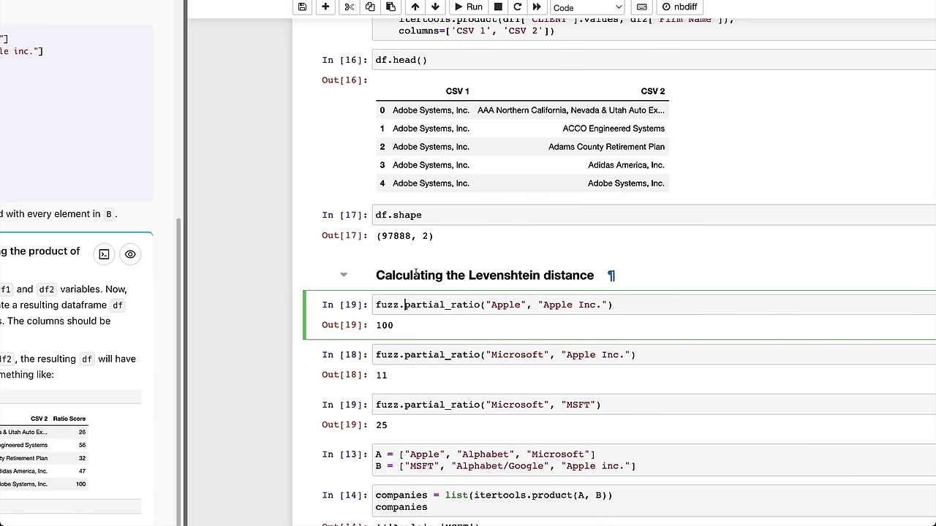
{"action": "scroll", "coordinate": [416, 272], "scroll_direction": "down", "scroll_amount": 4}
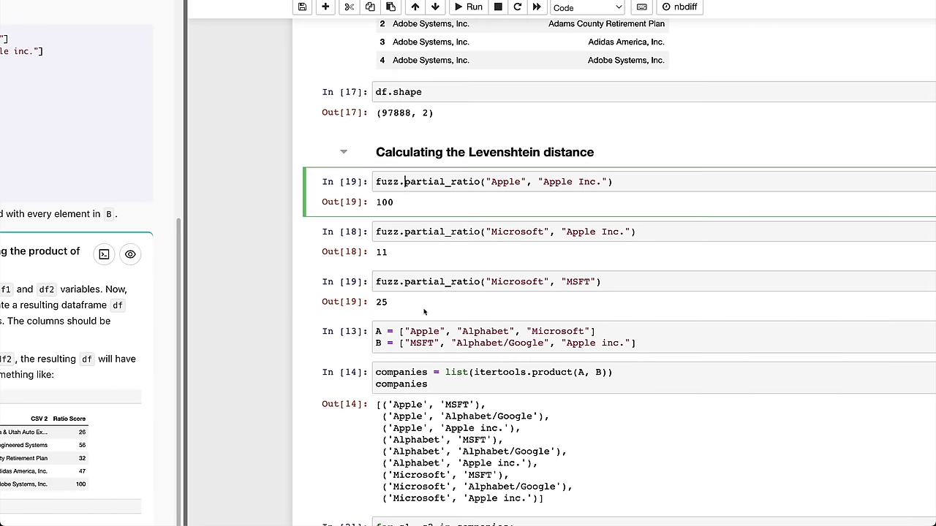
{"action": "scroll", "coordinate": [413, 261], "scroll_direction": "down", "scroll_amount": 3}
{"action": "left_click", "coordinate": [357, 235]}
{"action": "scroll", "coordinate": [358, 234], "scroll_direction": "down", "scroll_amount": 4}
{"action": "scroll", "coordinate": [357, 235], "scroll_direction": "down", "scroll_amount": 10}
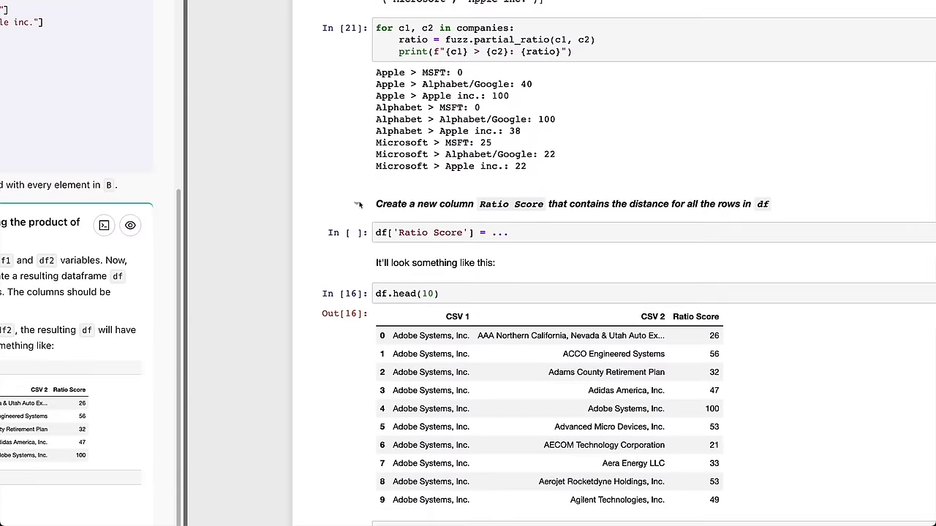
{"action": "left_click", "coordinate": [357, 170]}
{"action": "scroll", "coordinate": [356, 169], "scroll_direction": "down", "scroll_amount": 1}
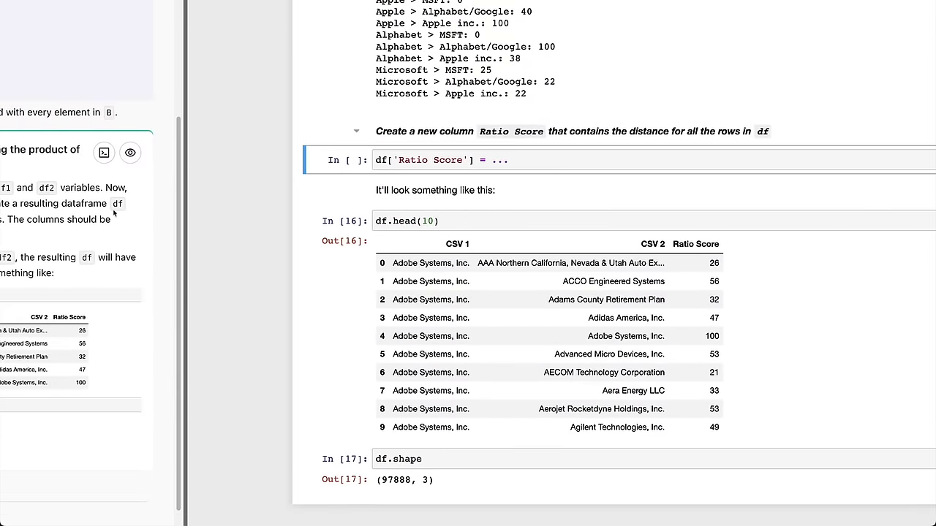
Advance the instructions to the Calculating the Levenshtein distance page and enlarge the expected output of activity 2.
{"action": "left_click", "coordinate": [207, 499]}
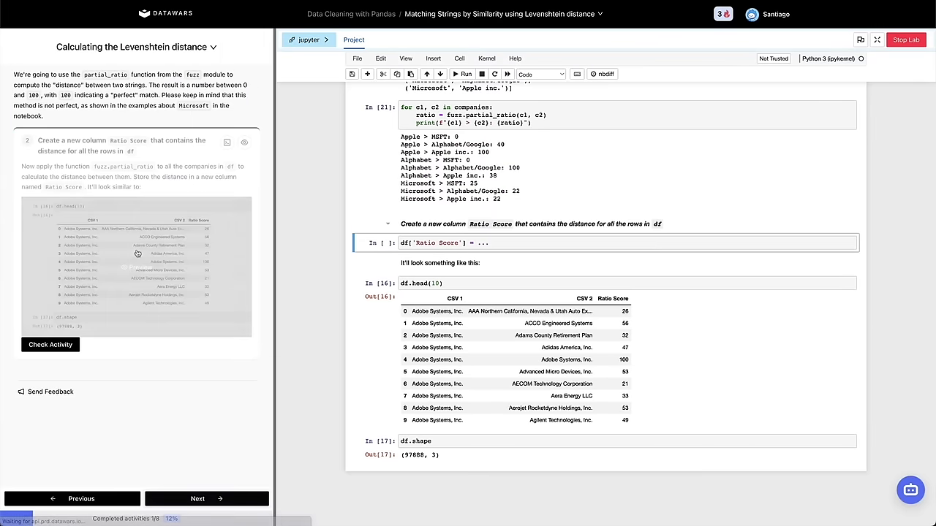
{"action": "left_click", "coordinate": [103, 254]}
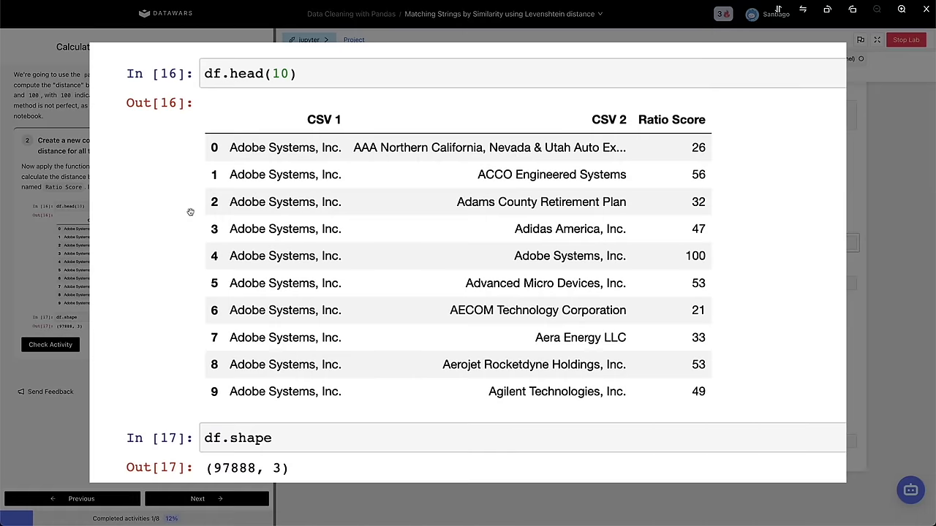
{"action": "left_click", "coordinate": [219, 275]}
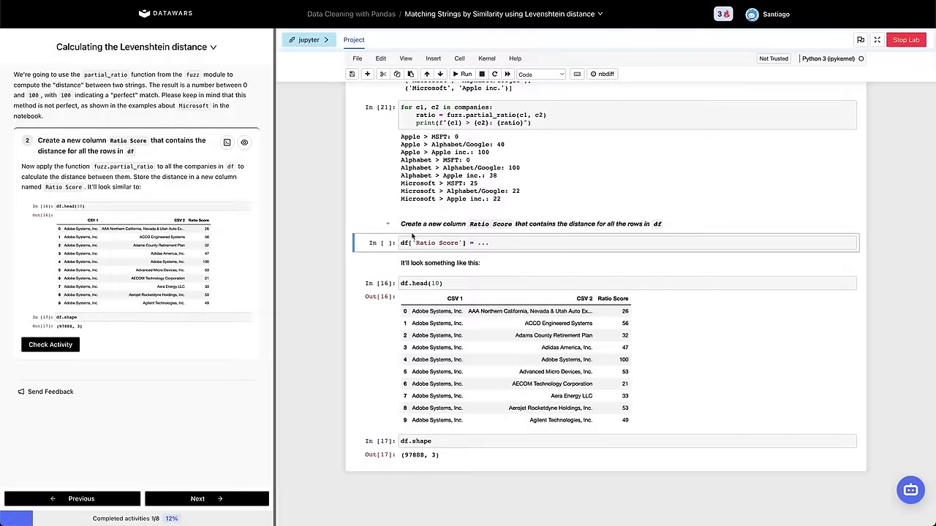
Insert a code cell above the unfinished Ratio Score assignment and enter df.values in it.
{"action": "scroll", "coordinate": [376, 248], "scroll_direction": "up", "scroll_amount": 15}
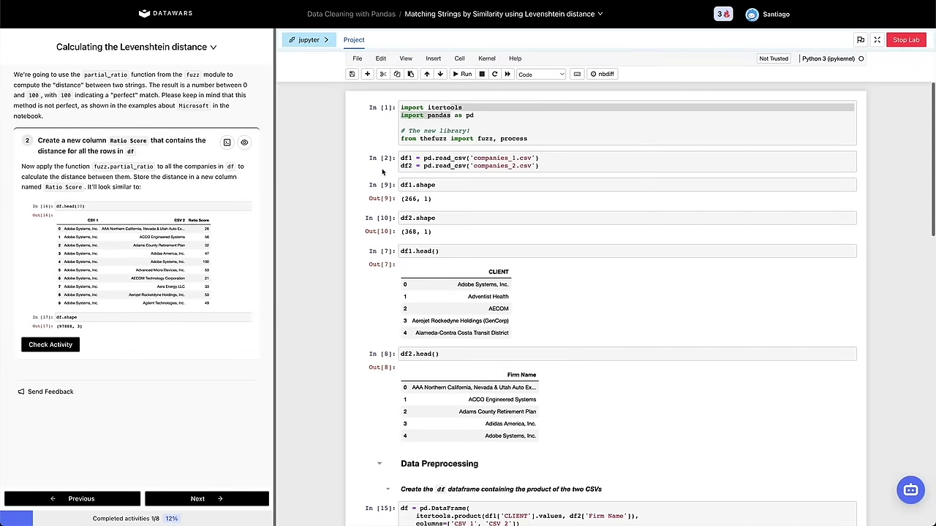
{"action": "scroll", "coordinate": [383, 264], "scroll_direction": "down", "scroll_amount": 15}
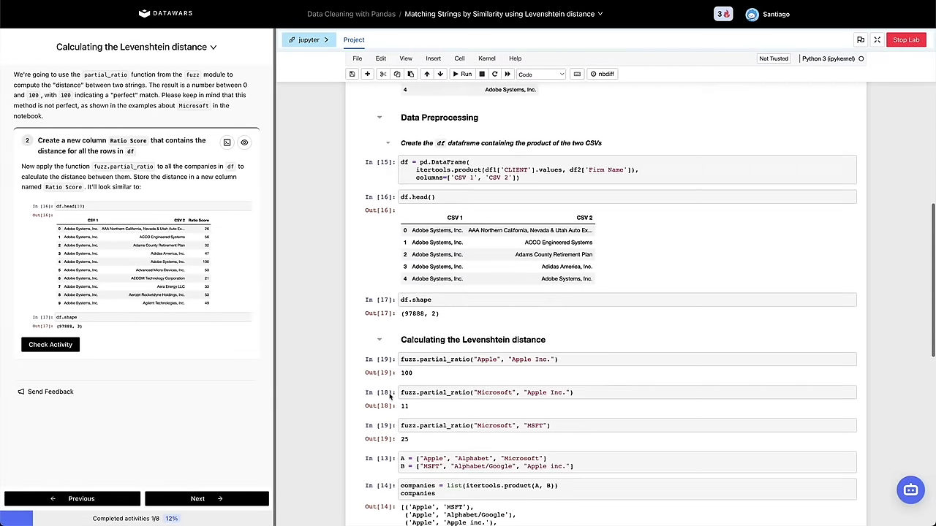
{"action": "scroll", "coordinate": [388, 397], "scroll_direction": "up", "scroll_amount": 5}
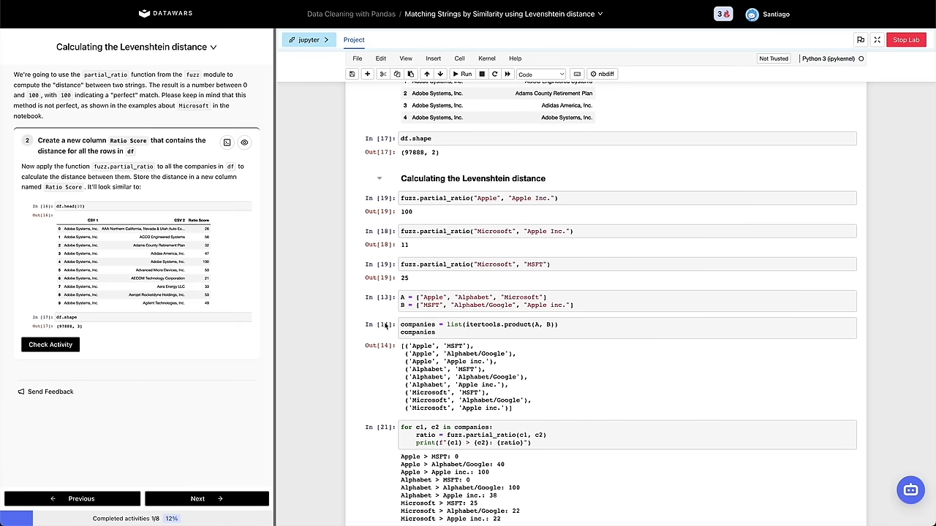
{"action": "scroll", "coordinate": [383, 347], "scroll_direction": "down", "scroll_amount": 2}
{"action": "scroll", "coordinate": [384, 351], "scroll_direction": "down", "scroll_amount": 3}
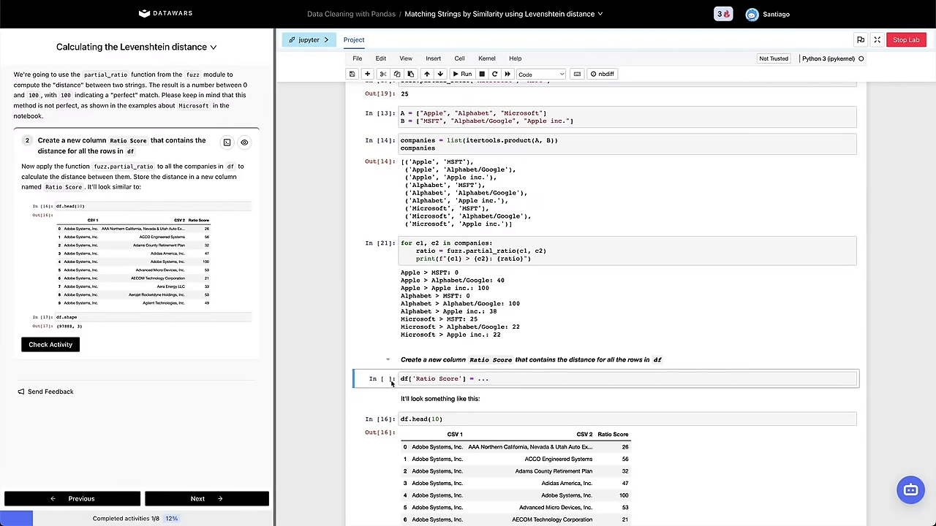
{"action": "key", "text": "a"}
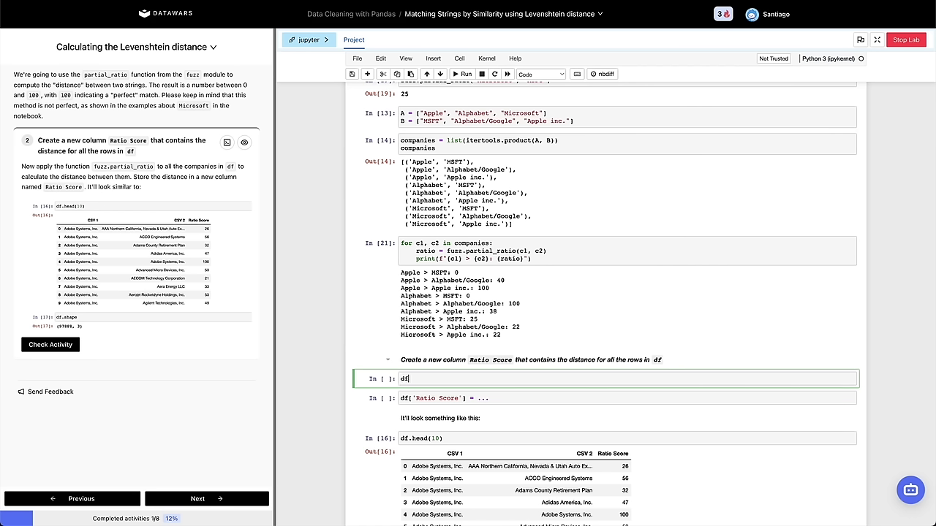
{"action": "type", "text": "df[['CSV"}
{"action": "key", "text": "shift+End"}
{"action": "type", "text": "val"}
{"action": "key", "text": "BackSpace"}
{"action": "key", "text": "BackSpace"}
{"action": "key", "text": "BackSpace"}
{"action": "key", "text": "BackSpace"}
{"action": "key", "text": "BackSpace"}
{"action": "key", "text": "BackSpace"}
{"action": "type", "text": ".valuesp"}
{"action": "key", "text": "BackSpace"}
Complete and run the new cell as score = [fuzz.partial_ratio(c1, c2) for c1, c2 in df.values], adding an empty cell below.
{"action": "type", "text": "score = [fuzz.par"}
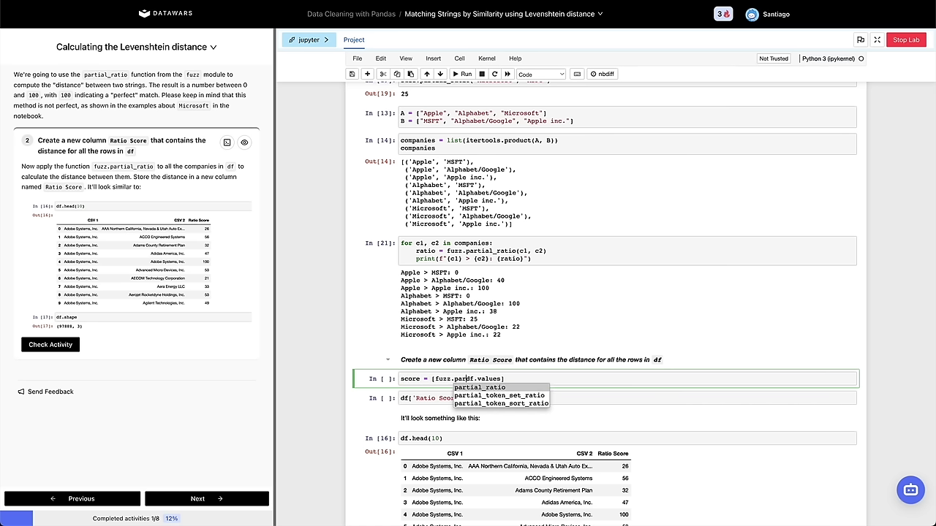
{"action": "key", "text": "Return"}
{"action": "type", "text": "(c1, "}
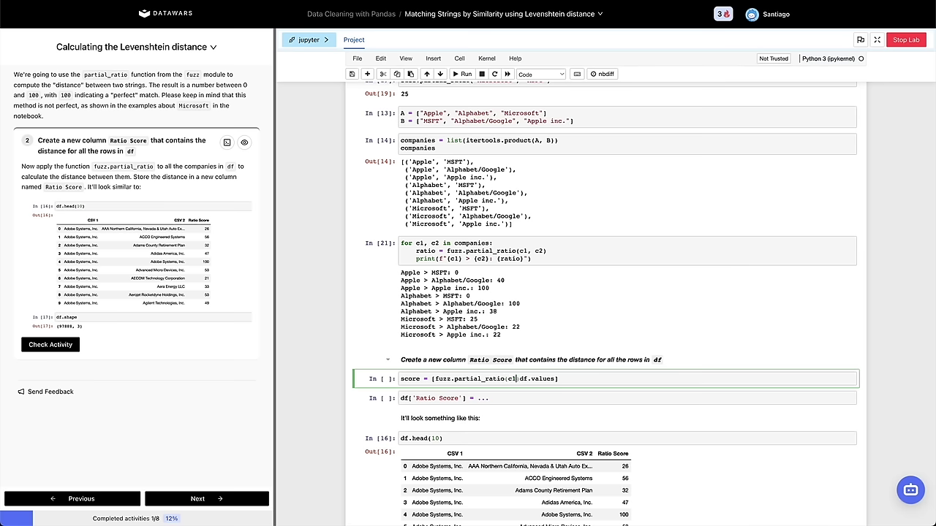
{"action": "type", "text": "c2) for c1, c2 in"}
{"action": "key", "text": "alt+Return"}
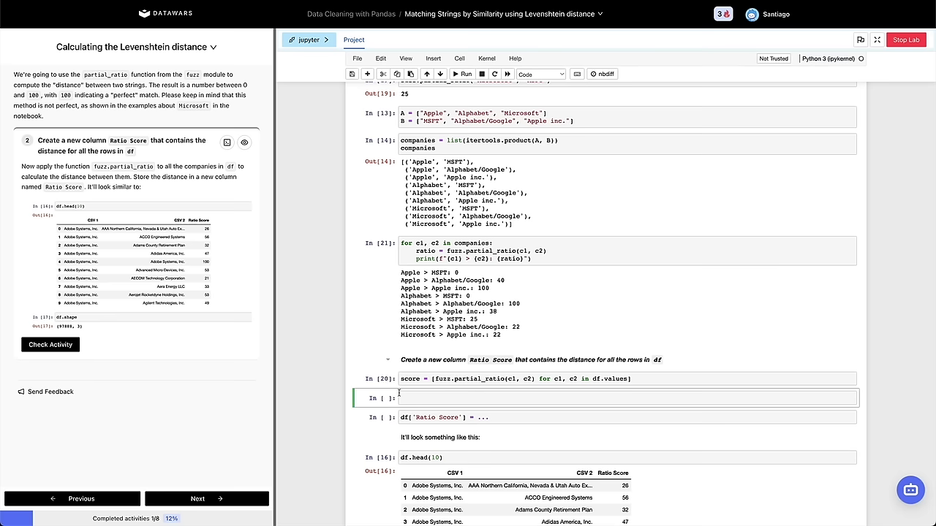
Preview the list with score[:10] and assign score to df['Ratio Score'].
{"action": "type", "text": "score[:10"}
{"action": "key", "text": "shift+Return"}
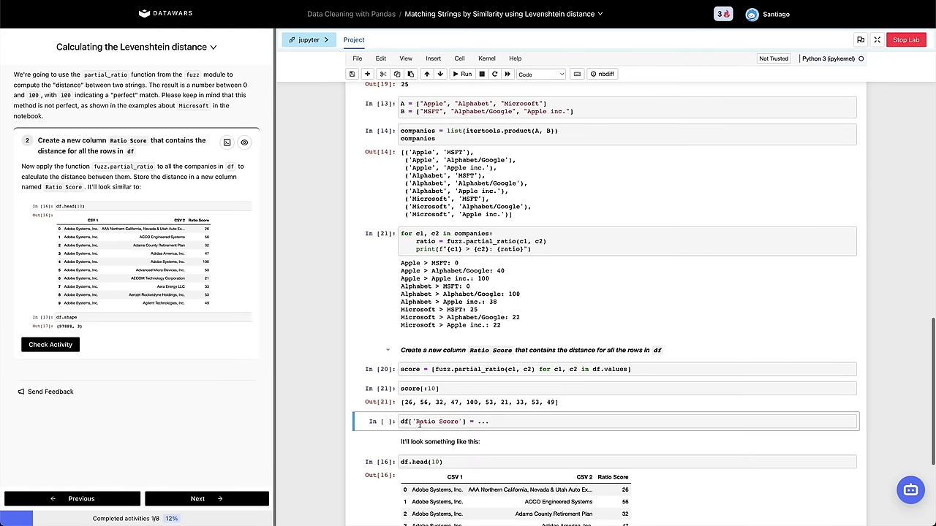
{"action": "left_click", "coordinate": [492, 421]}
{"action": "type", "text": "score"}
{"action": "key", "text": "shift+Return"}
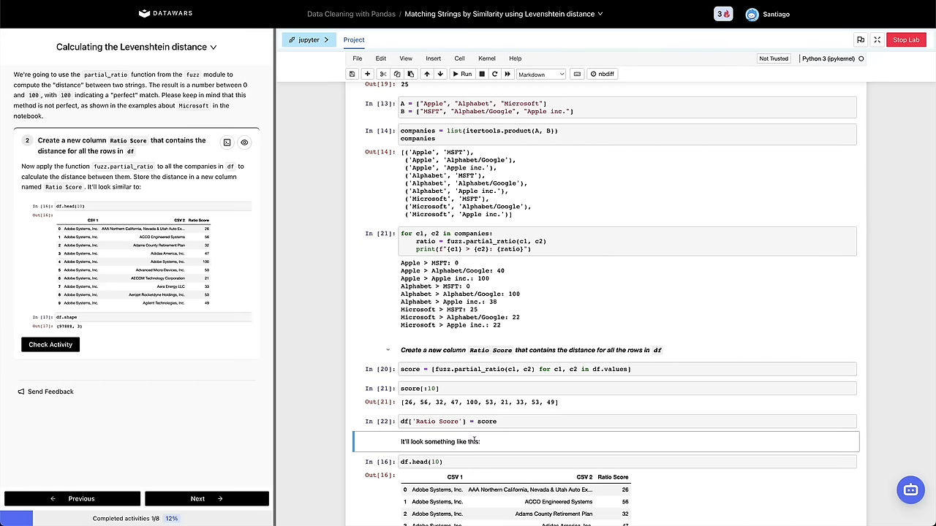
Rerun df.head(10) and examine the Ratio Score of the Adobe Systems, Inc. and Advanced Micro Devices, Inc. pairings.
{"action": "scroll", "coordinate": [472, 443], "scroll_direction": "down", "scroll_amount": 3}
{"action": "key", "text": "shift+Return"}
{"action": "key", "text": "shift+Return"}
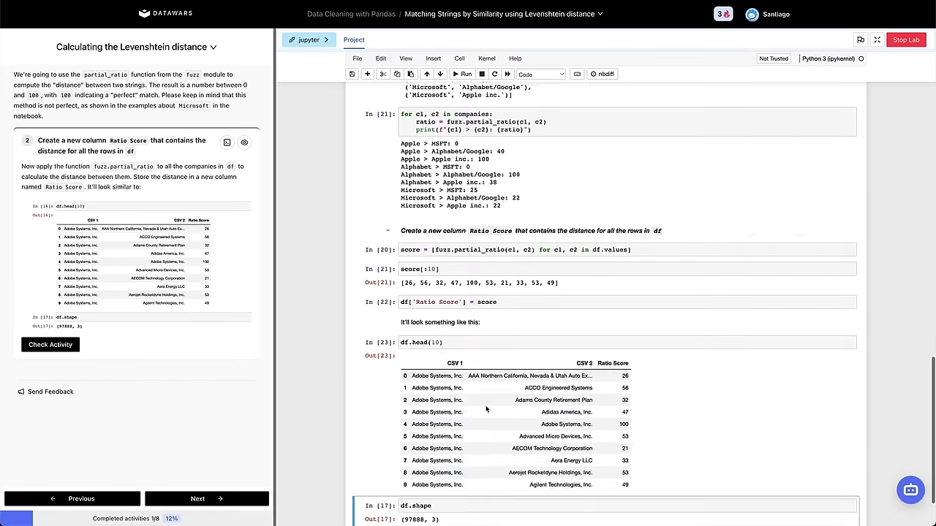
{"action": "scroll", "coordinate": [486, 409], "scroll_direction": "down", "scroll_amount": 1}
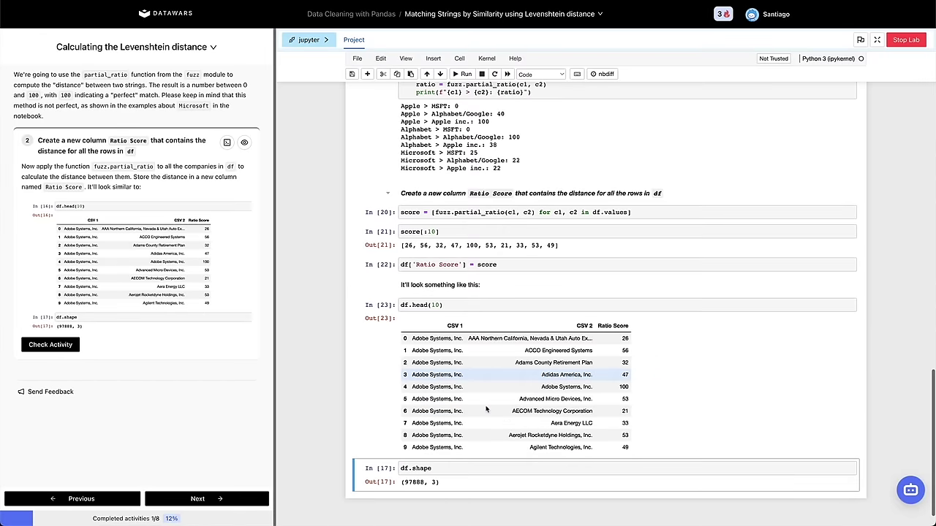
{"action": "left_click", "coordinate": [414, 388]}
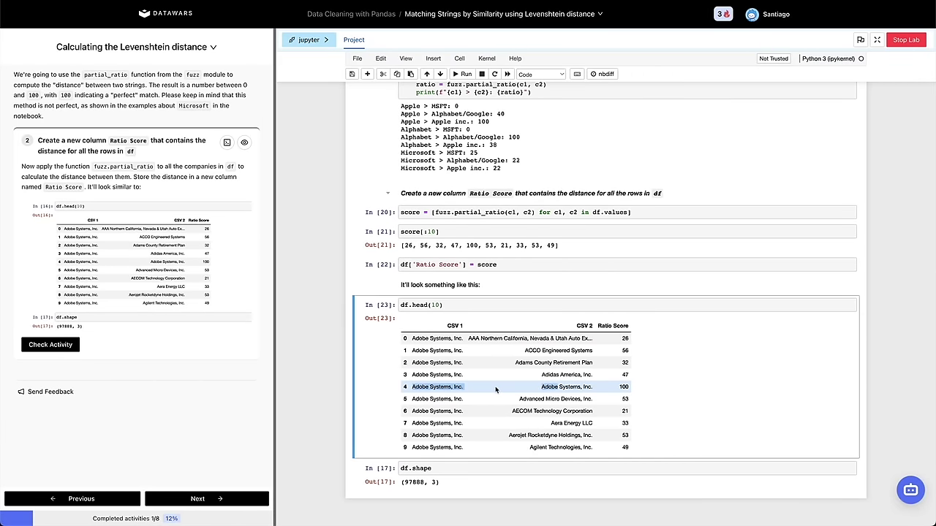
{"action": "left_click_drag", "start_coordinate": [626, 388], "coordinate": [490, 390]}
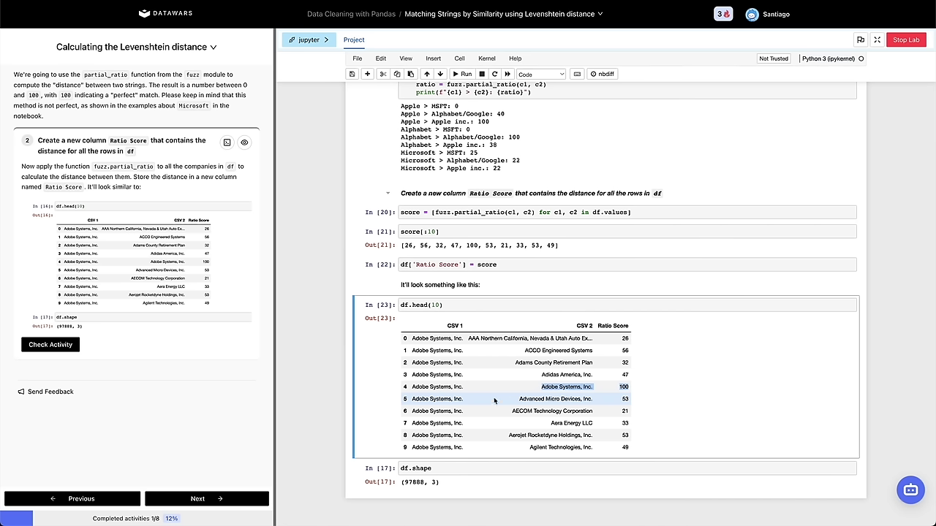
{"action": "left_click", "coordinate": [421, 399]}
{"action": "left_click_drag", "start_coordinate": [521, 398], "coordinate": [580, 399]}
{"action": "left_click", "coordinate": [593, 403]}
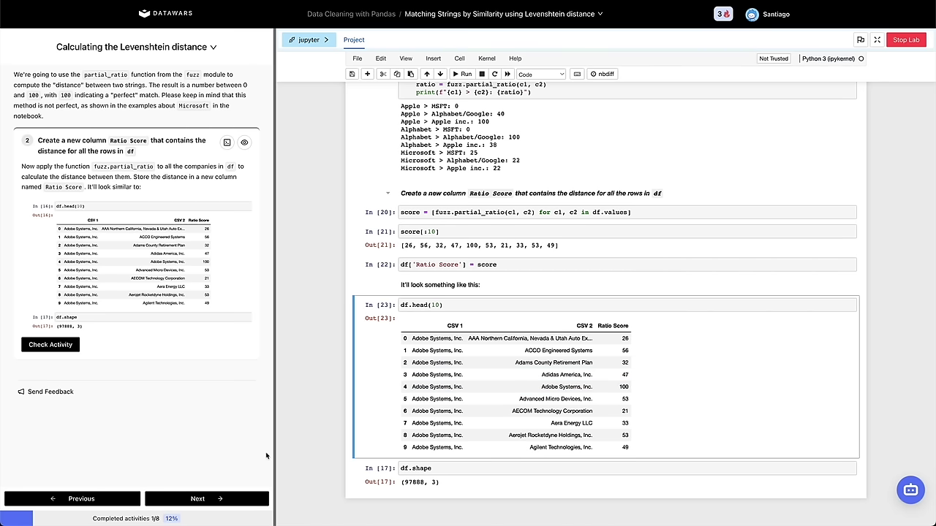
Advance the instructions to the Activities page and add a divider and several empty code cells below df.shape.
{"action": "left_click", "coordinate": [196, 493]}
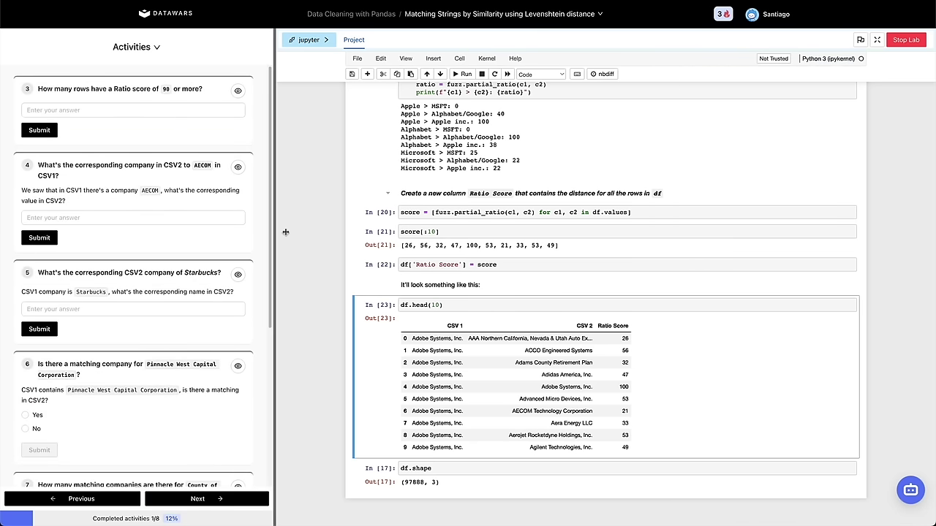
{"action": "left_click", "coordinate": [380, 473]}
{"action": "key", "text": "b"}
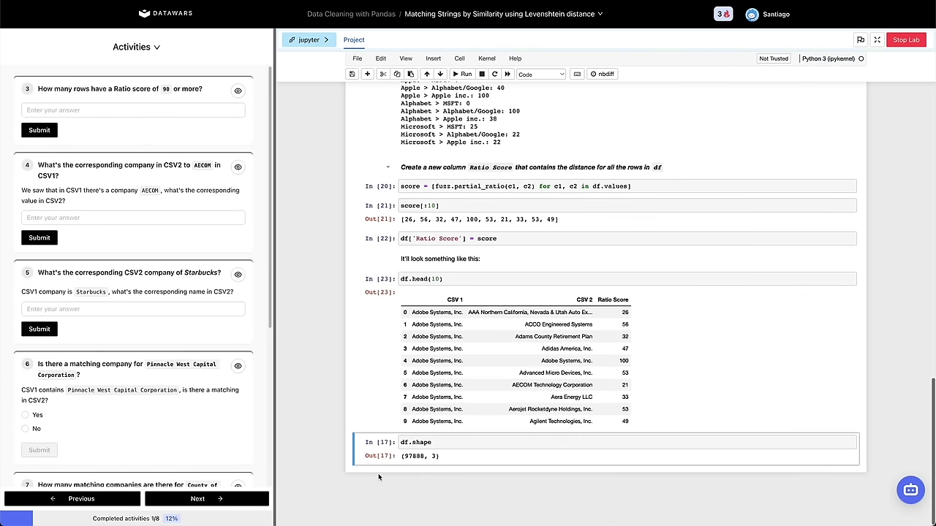
{"action": "key", "text": "Return"}
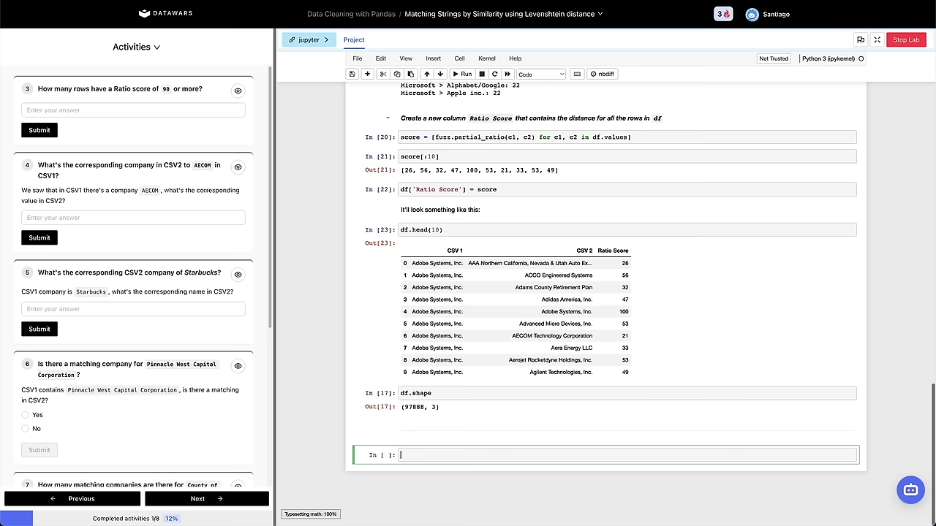
{"action": "type", "text": "b"}
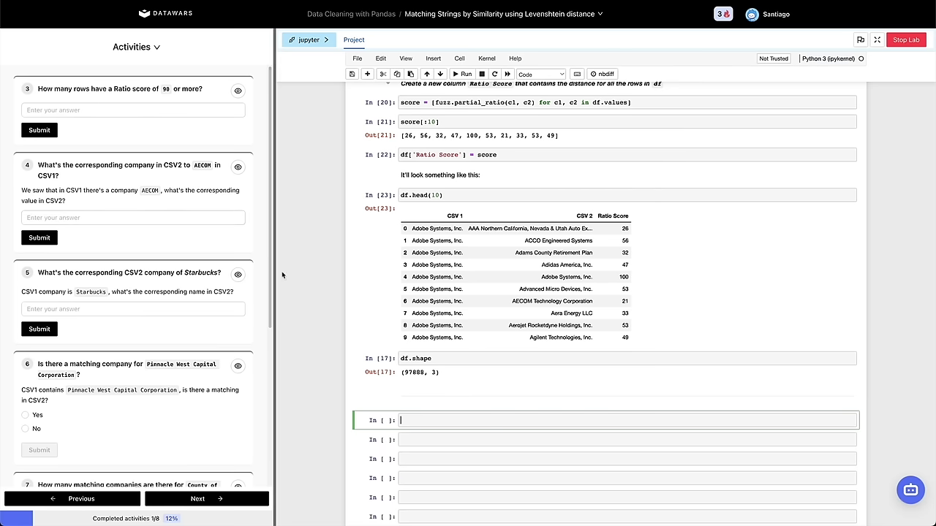
Show the first rows scoring 90 or more with df.loc[df['Ratio Score'] >= 90].head().
{"action": "type", "text": ".loc[df['Ration Score'] >= 90].head()"}
{"action": "key", "text": "shift+Return"}
{"action": "scroll", "coordinate": [461, 300], "scroll_direction": "down", "scroll_amount": 3}
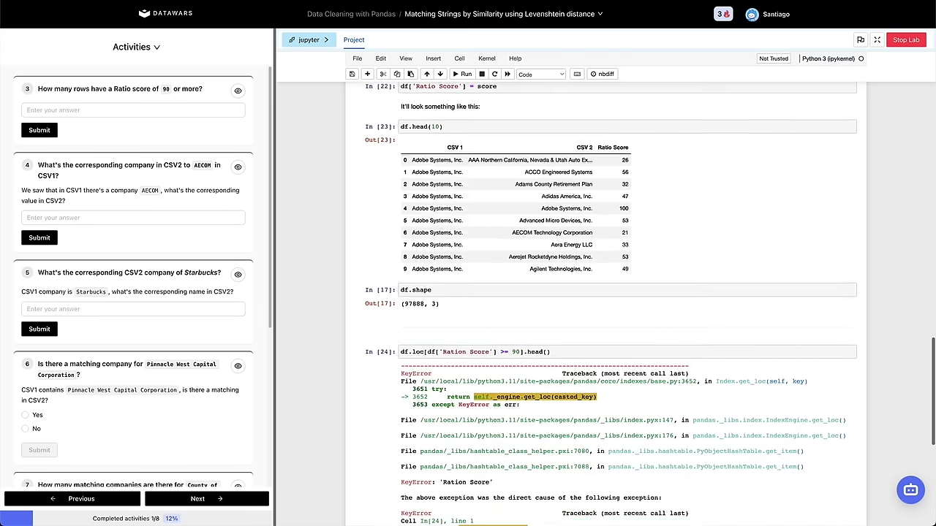
{"action": "left_click", "coordinate": [465, 305]}
{"action": "key", "text": "BackSpace"}
{"action": "key", "text": "shift+Return"}
Duplicate the filter cell below itself and run the copy as df.loc[df['Ratio Score'] >= 90].shape.
{"action": "left_click", "coordinate": [567, 332]}
{"action": "type", "text": "cv"}
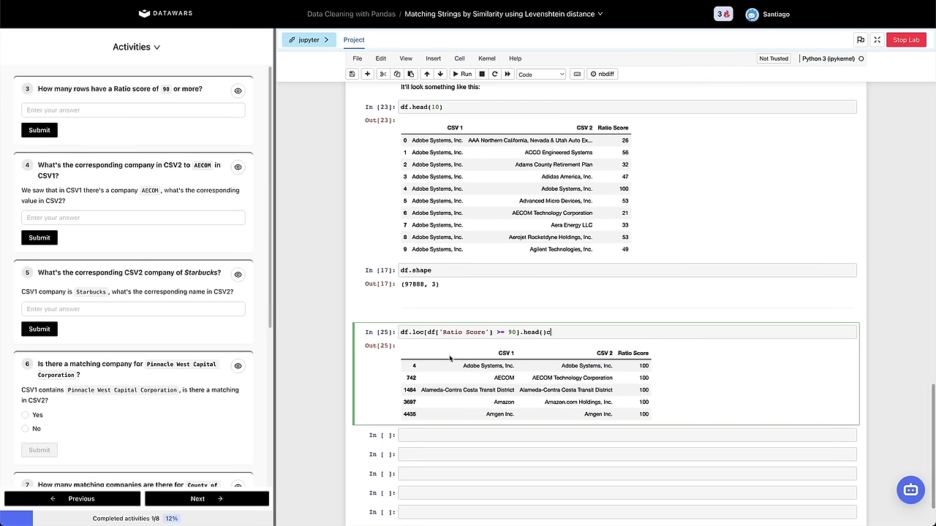
{"action": "key", "text": "Escape"}
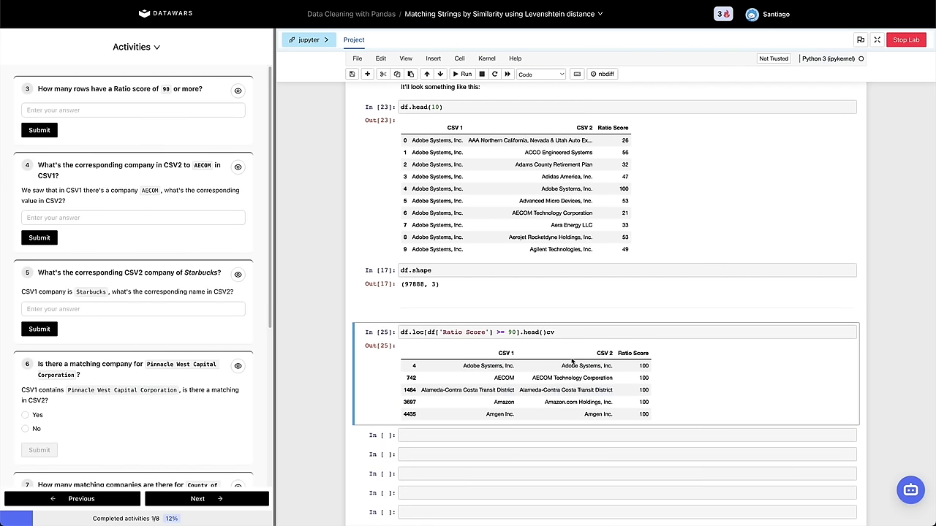
{"action": "key", "text": "c"}
{"action": "key", "text": "v"}
{"action": "double_click", "coordinate": [533, 432]}
{"action": "key", "text": "shift+End"}
{"action": "type", "text": "shape"}
{"action": "key", "text": "shift+Return"}
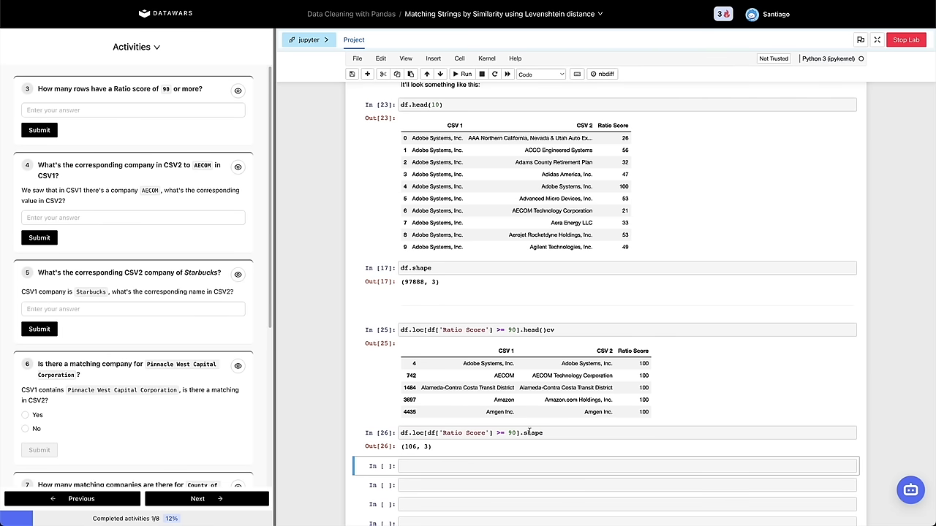
Submit 106 as the answer to activity 3 about rows with a Ratio Score of 90 or more.
{"action": "left_click", "coordinate": [91, 107]}
{"action": "type", "text": "106"}
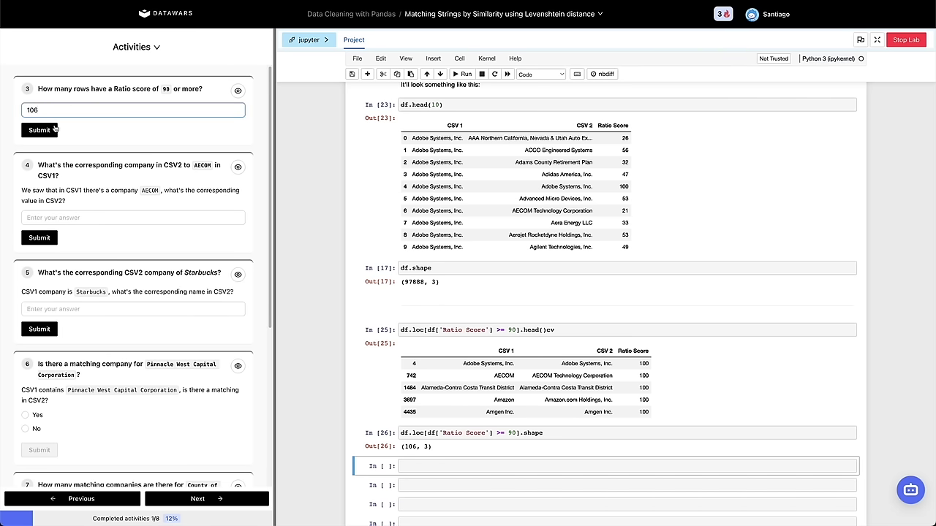
{"action": "left_click", "coordinate": [55, 129]}
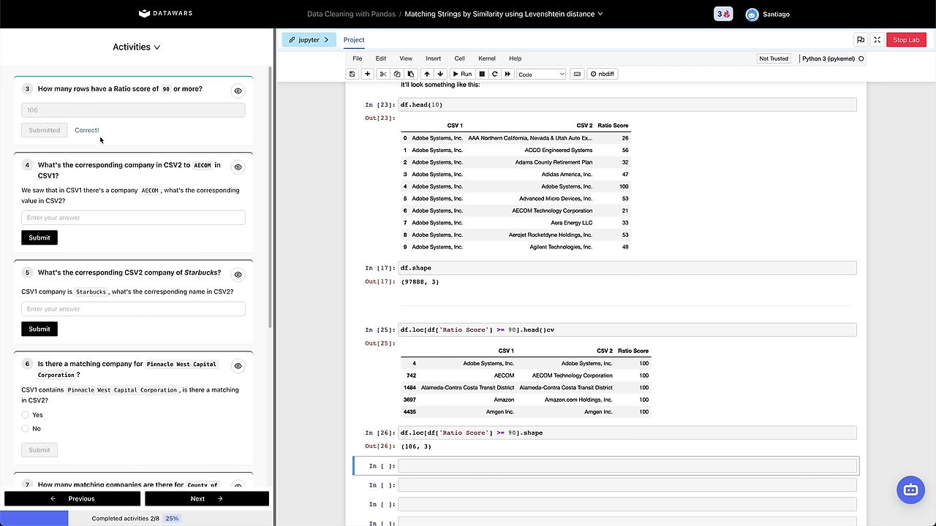
Examine activity 4 about AECOM, check the AECOM example on the Introduction page, and return to the Activities page.
{"action": "double_click", "coordinate": [173, 165]}
{"action": "left_click", "coordinate": [198, 168]}
{"action": "left_click_drag", "start_coordinate": [195, 165], "coordinate": [211, 165]}
{"action": "scroll", "coordinate": [431, 208], "scroll_direction": "up", "scroll_amount": 10}
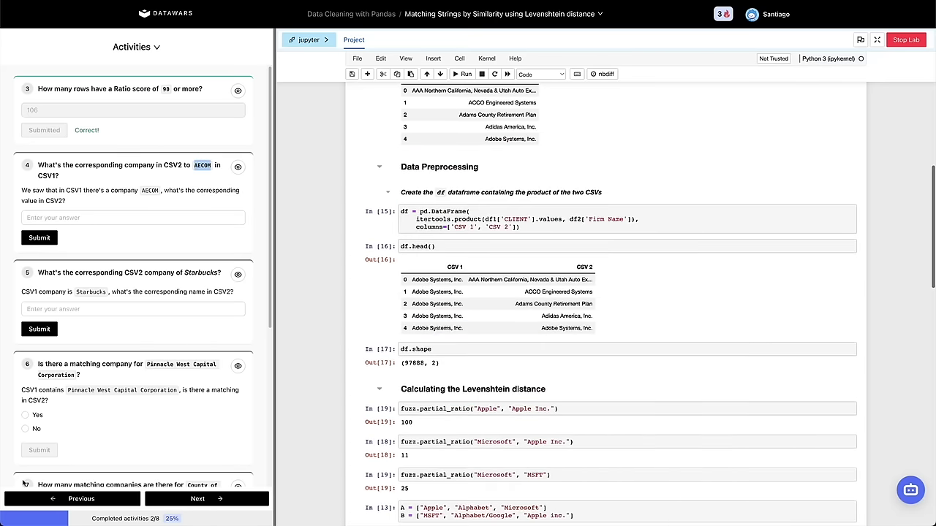
{"action": "left_click", "coordinate": [71, 500]}
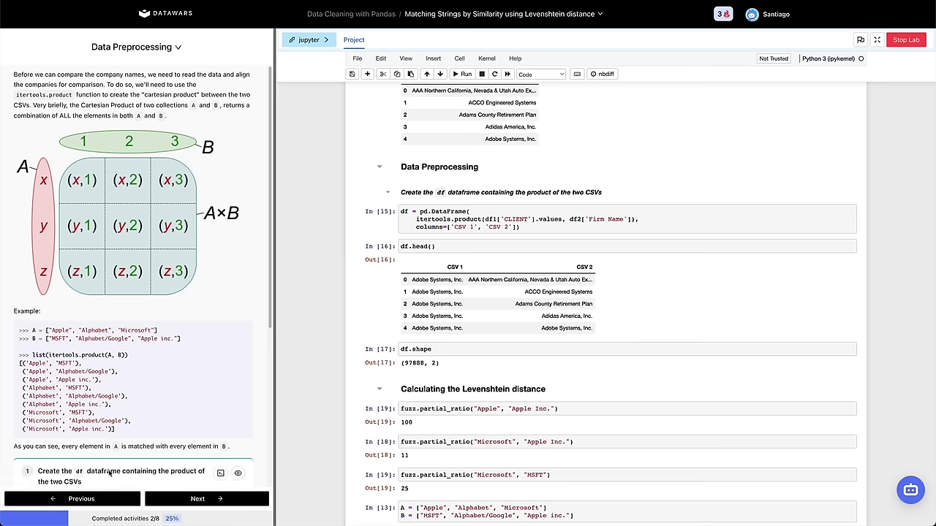
{"action": "left_click", "coordinate": [79, 500]}
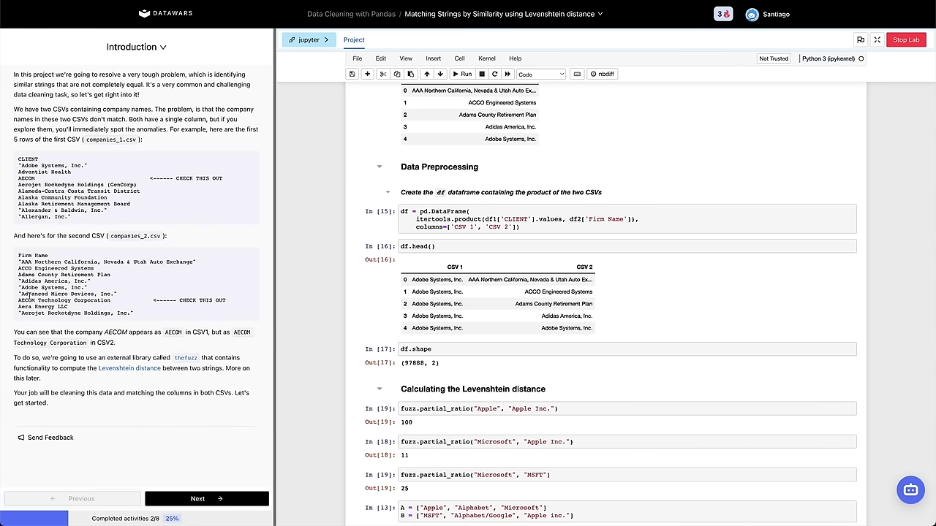
{"action": "left_click", "coordinate": [192, 499]}
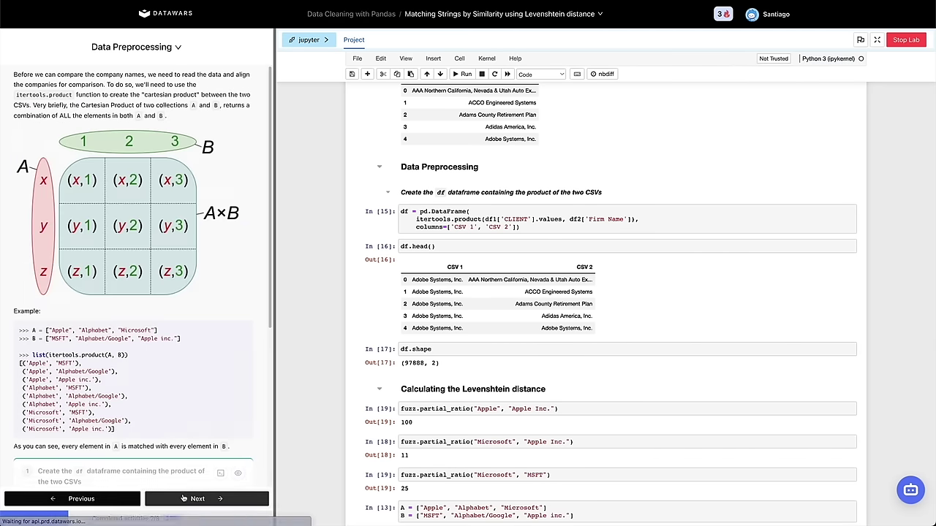
{"action": "left_click", "coordinate": [183, 498]}
{"action": "left_click", "coordinate": [183, 499]}
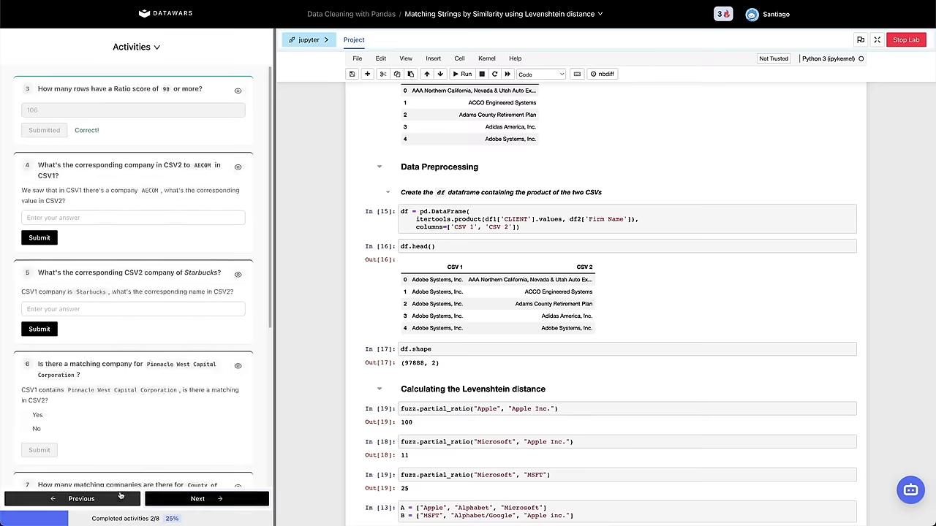
{"action": "scroll", "coordinate": [242, 285], "scroll_direction": "down", "scroll_amount": 2}
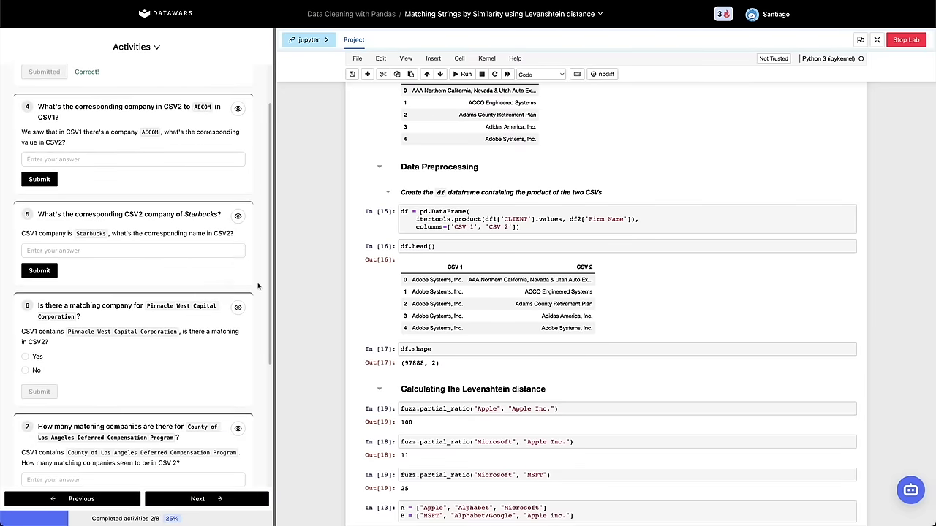
{"action": "scroll", "coordinate": [393, 321], "scroll_direction": "down", "scroll_amount": 1}
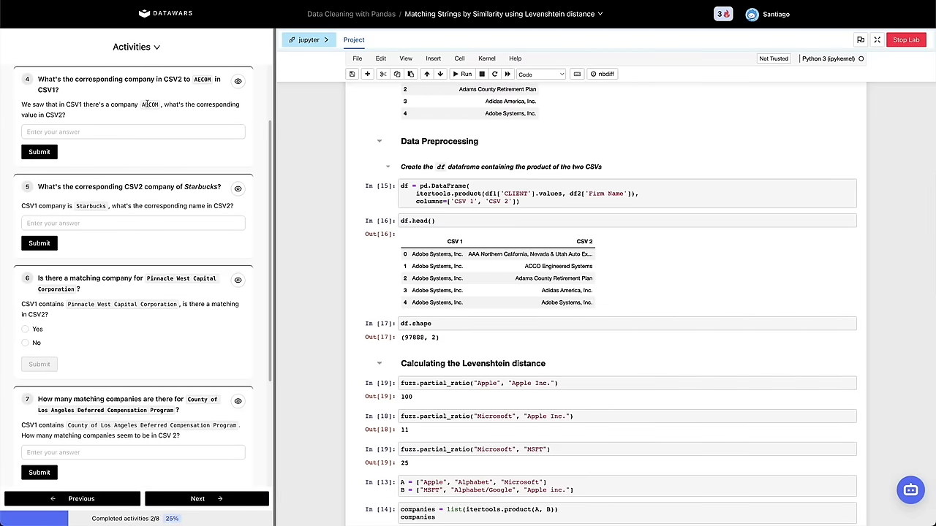
In an empty cell, run df.query("`CSV 1` == 'AECOM' and `Ratio Score` > 80") to find the company matching AECOM.
{"action": "scroll", "coordinate": [322, 303], "scroll_direction": "down", "scroll_amount": 15}
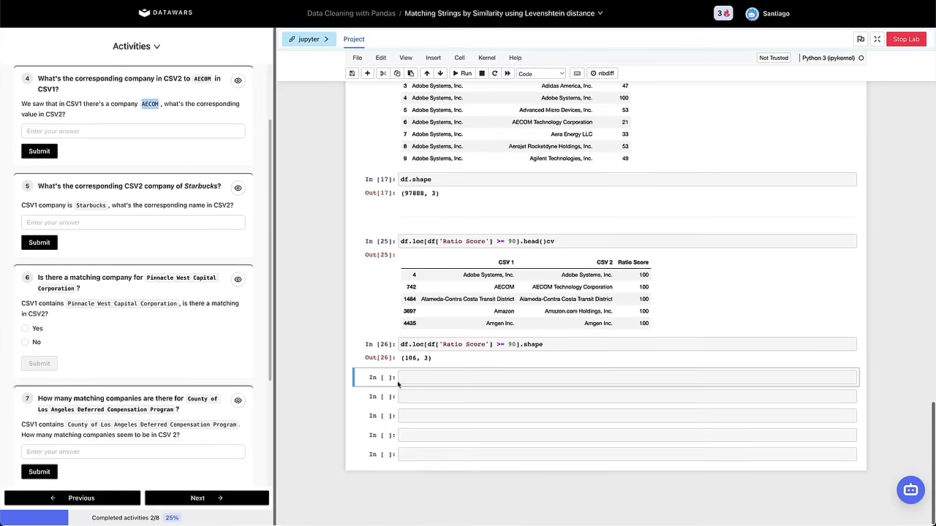
{"action": "left_click", "coordinate": [388, 395]}
{"action": "type", "text": "df."}
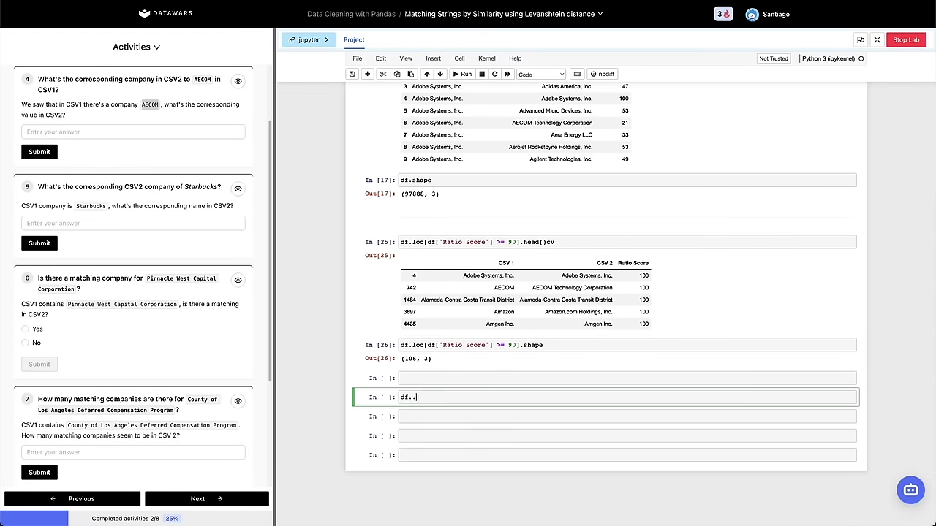
{"action": "type", "text": "loc["}
{"action": "left_click_drag", "start_coordinate": [412, 397], "coordinate": [432, 397]}
{"action": "type", "text": "query(\"`CSV 1` == 'AECOM' and `Ratio Score"}
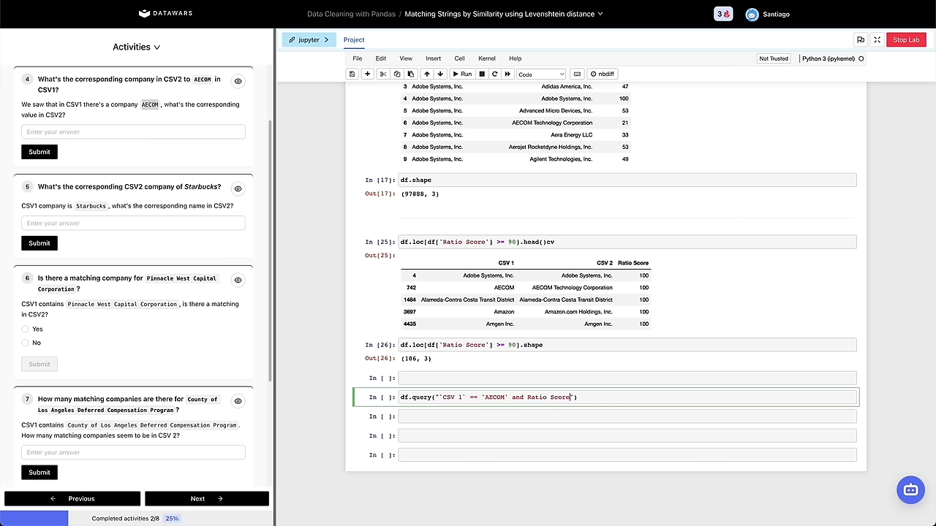
{"action": "type", "text": "`"}
{"action": "key", "text": "End"}
{"action": "key", "text": "Left"}
{"action": "key", "text": "Left"}
{"action": "type", "text": "`"}
{"action": "key", "text": "End"}
{"action": "type", "text": "> 80"}
{"action": "key", "text": "shift+Return"}
{"action": "left_click_drag", "start_coordinate": [468, 392], "coordinate": [492, 409]}
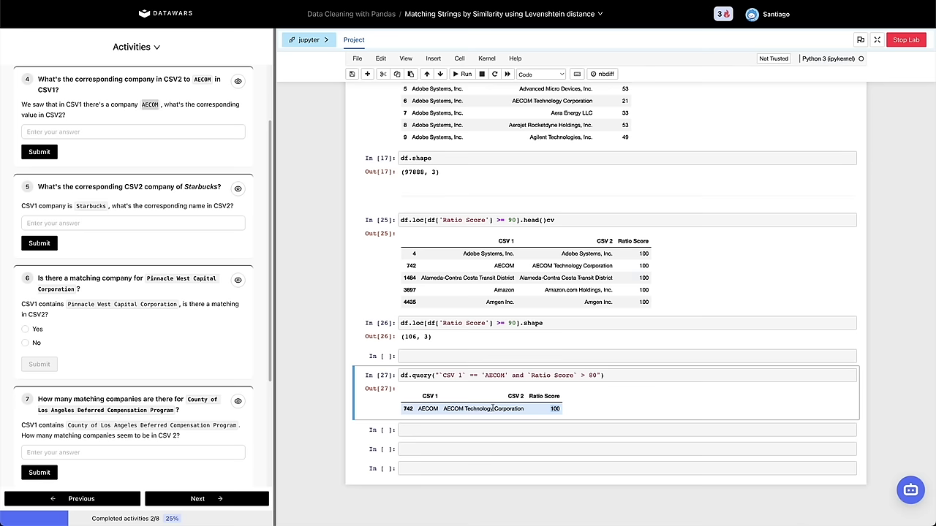
In the empty cell above the AECOM query, compare the two names with fuzz.ratio("AECOM", "AECOM Technology Corporation").
{"action": "scroll", "coordinate": [476, 252], "scroll_direction": "up", "scroll_amount": 1}
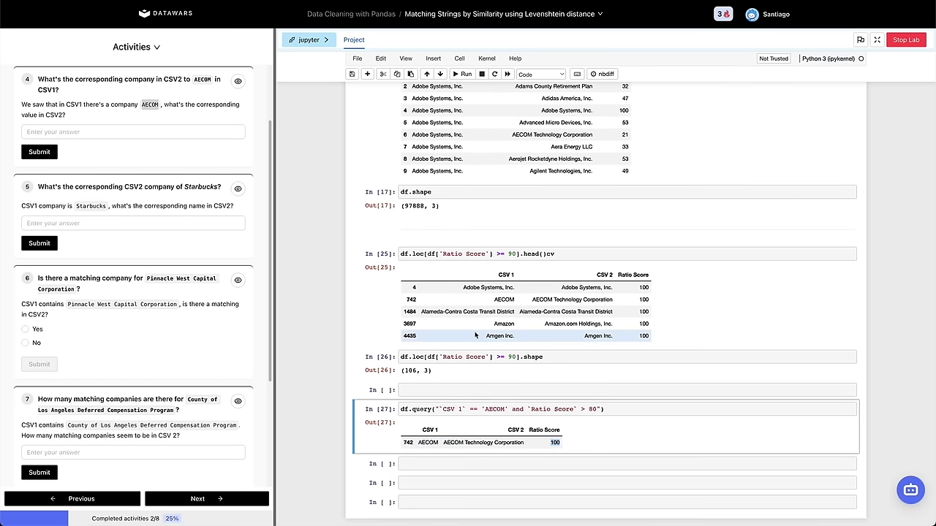
{"action": "double_click", "coordinate": [427, 442]}
{"action": "left_click", "coordinate": [416, 392]}
{"action": "type", "text": "fuzz.ratio(\"AECOM"}
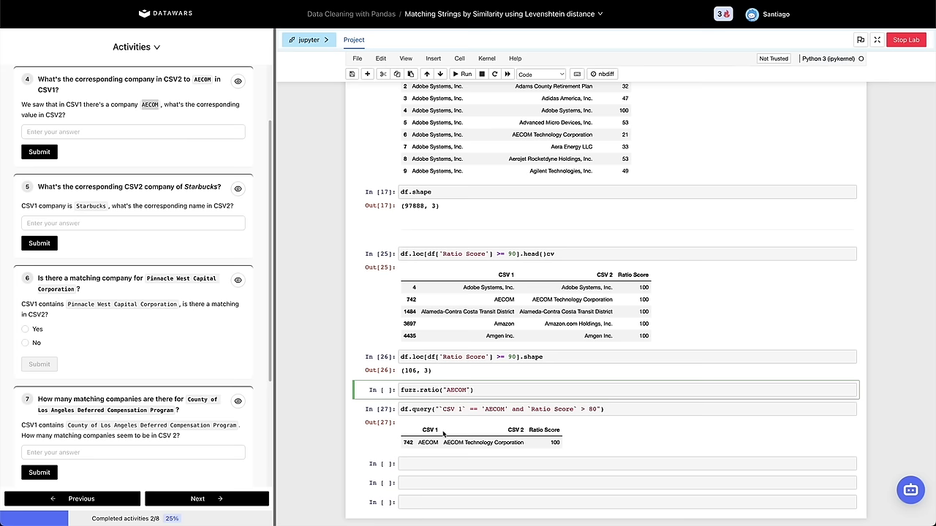
{"action": "left_click_drag", "start_coordinate": [443, 442], "coordinate": [523, 442]}
{"action": "left_click", "coordinate": [475, 390]}
{"action": "key", "text": "Left"}
{"action": "type", "text": ", \""}
{"action": "key", "text": "ctrl+v"}
{"action": "key", "text": "shift+Return"}
Examine the fuzz.ratio call, comparing the shared word AECOM with the extra words Technology Corporation.
{"action": "left_click", "coordinate": [458, 411]}
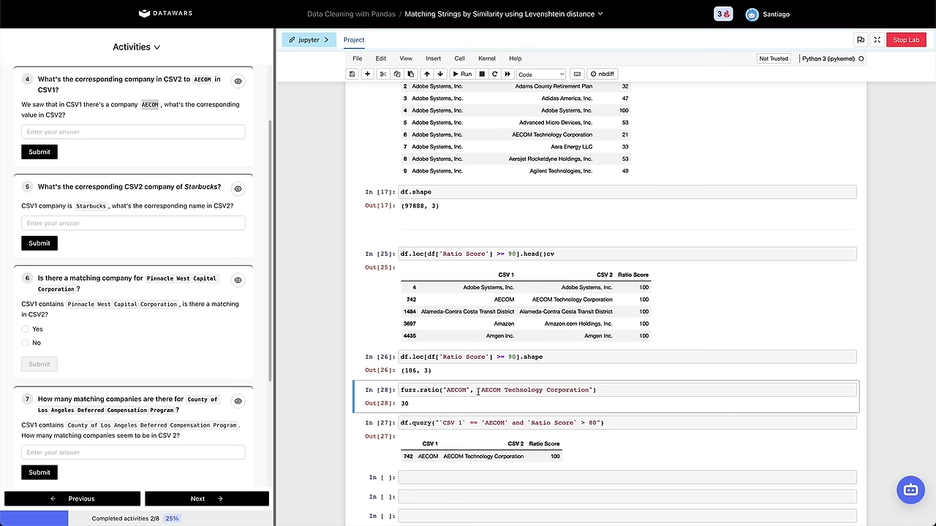
{"action": "left_click_drag", "start_coordinate": [478, 392], "coordinate": [592, 389]}
{"action": "mouse_move", "coordinate": [471, 391]}
{"action": "left_mouse_down"}
{"action": "mouse_move", "coordinate": [425, 392]}
{"action": "mouse_move", "coordinate": [471, 391]}
{"action": "left_mouse_up"}
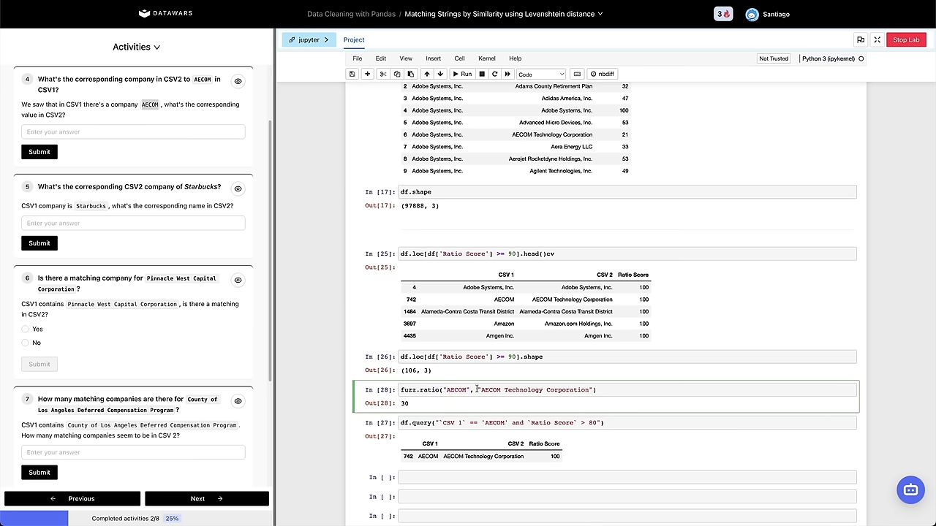
{"action": "left_click_drag", "start_coordinate": [443, 391], "coordinate": [589, 390]}
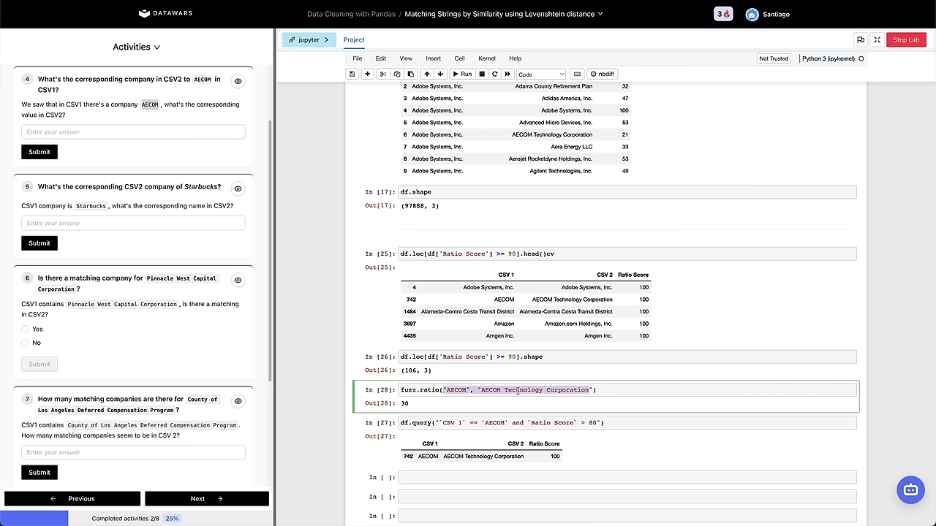
{"action": "left_click", "coordinate": [495, 393]}
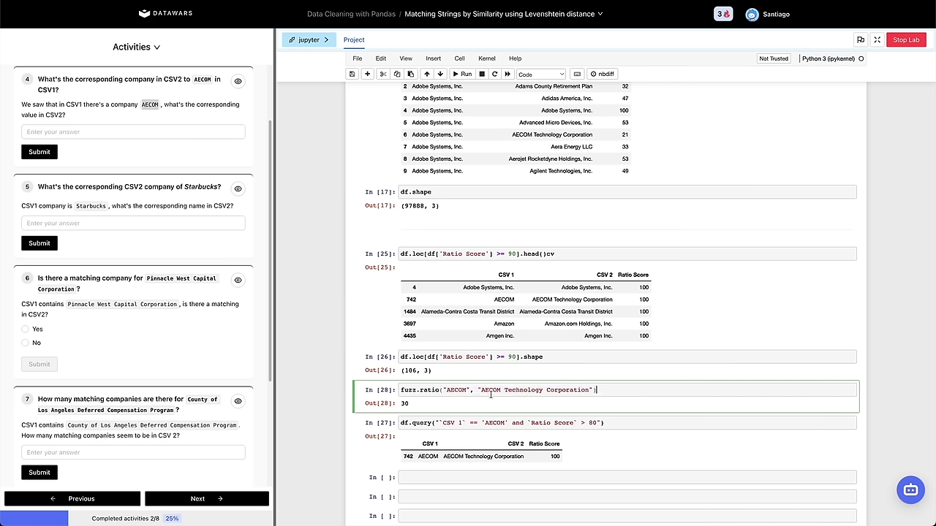
{"action": "left_click_drag", "start_coordinate": [501, 389], "coordinate": [590, 390]}
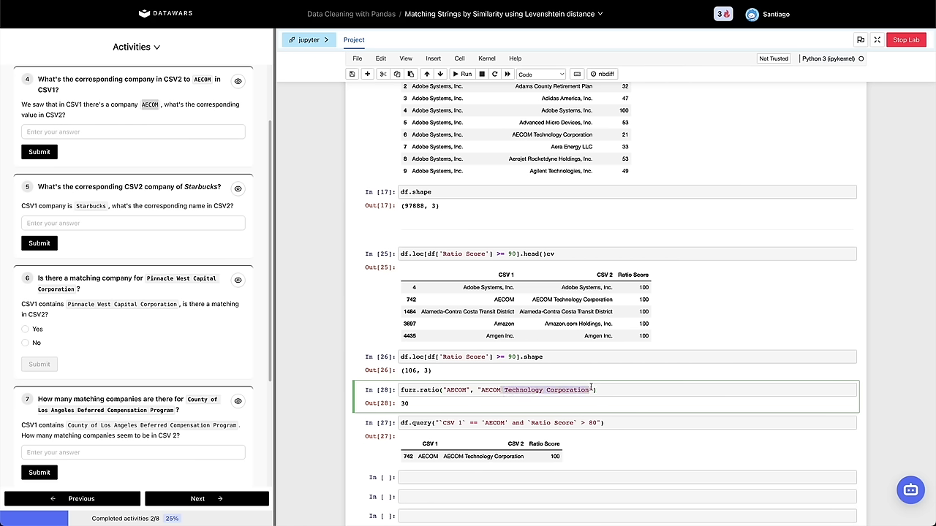
{"action": "left_click_drag", "start_coordinate": [481, 390], "coordinate": [589, 389]}
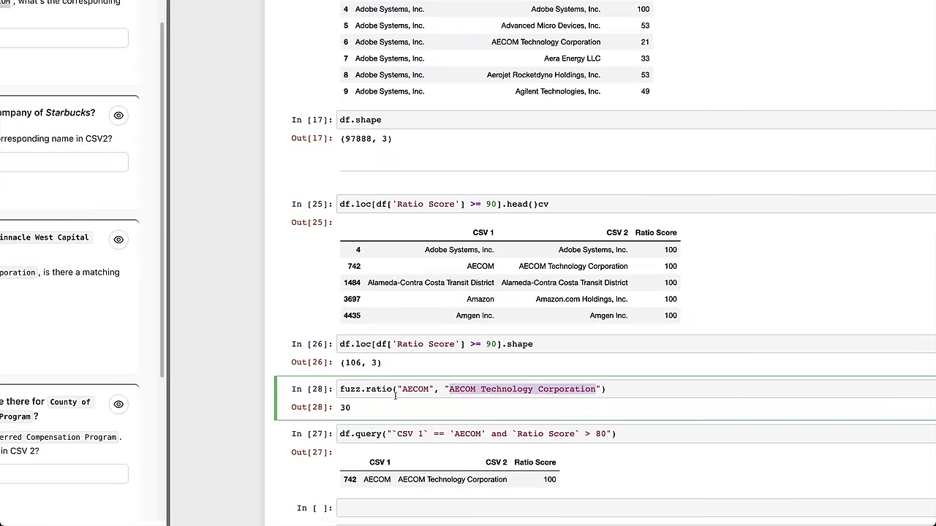
Replace ratio with partial_ratio in the AECOM comparison and rerun the cell.
{"action": "key", "text": "End"}
{"action": "left_click", "coordinate": [394, 390]}
{"action": "key", "text": "BackSpace"}
{"action": "key", "text": "BackSpace"}
{"action": "key", "text": "BackSpace"}
{"action": "key", "text": "BackSpace"}
{"action": "key", "text": "BackSpace"}
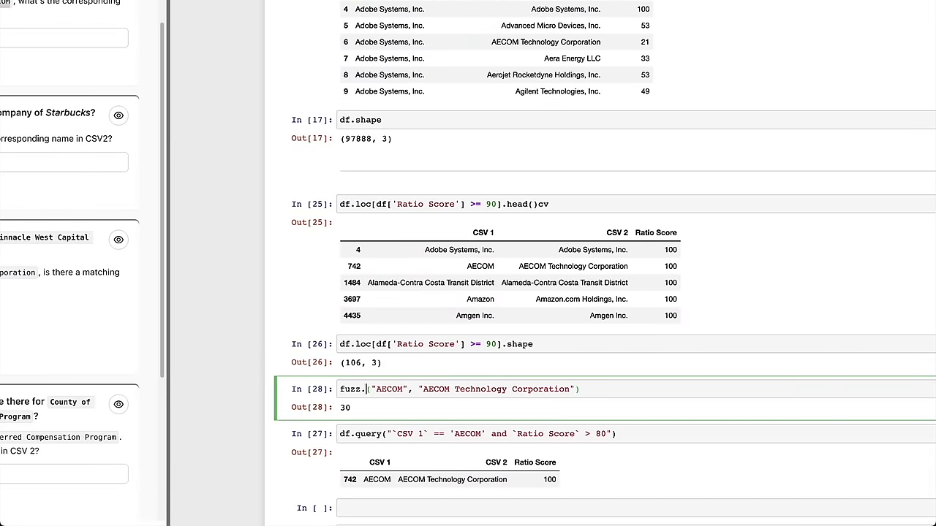
{"action": "type", "text": "par"}
{"action": "key", "text": "Tab"}
{"action": "key", "text": "Return"}
{"action": "key", "text": "shift+Return"}
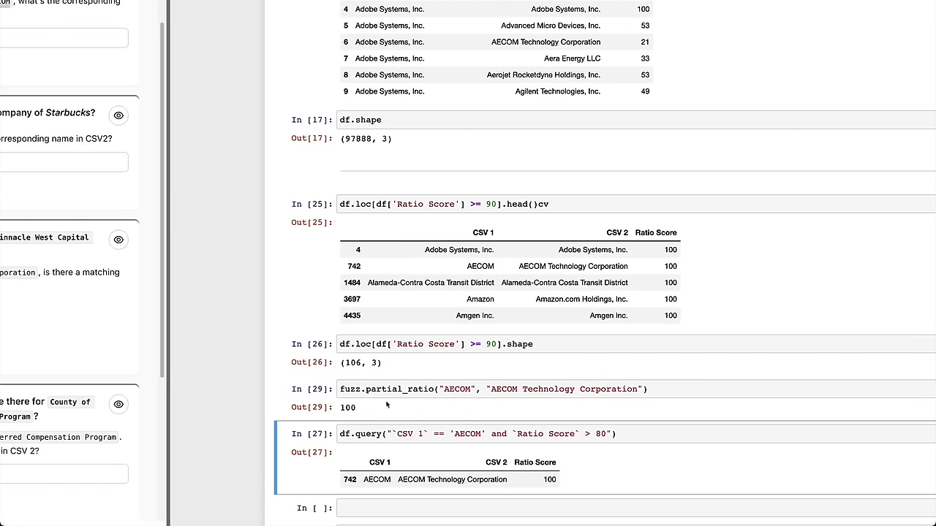
Review the words compared in the AECOM partial_ratio call and delete that comparison cell.
{"action": "left_click", "coordinate": [340, 410]}
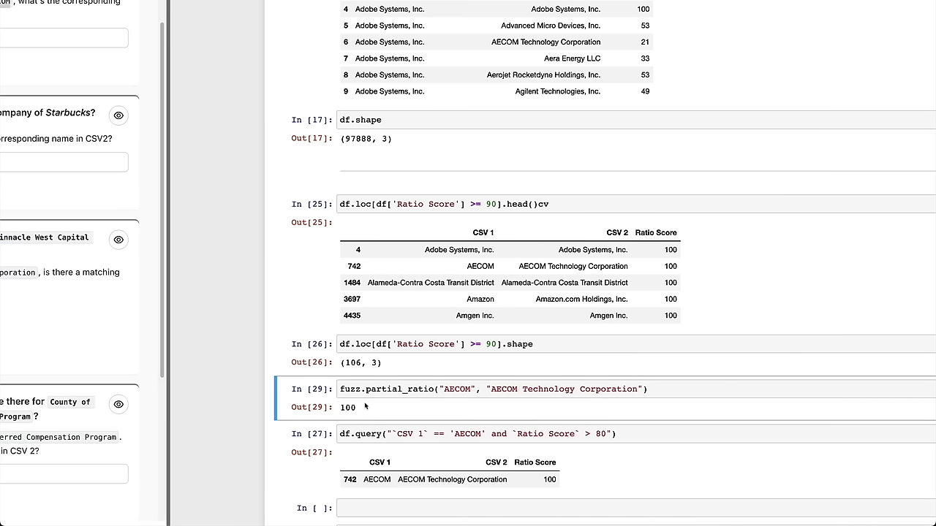
{"action": "left_click", "coordinate": [457, 389]}
{"action": "double_click", "coordinate": [456, 389]}
{"action": "double_click", "coordinate": [505, 389]}
{"action": "double_click", "coordinate": [541, 389]}
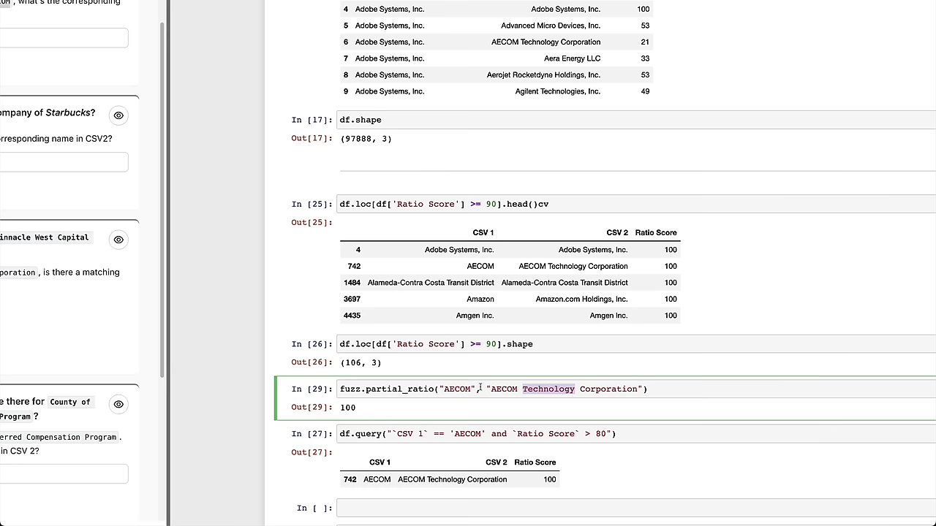
{"action": "left_click", "coordinate": [465, 389]}
{"action": "left_click", "coordinate": [497, 408]}
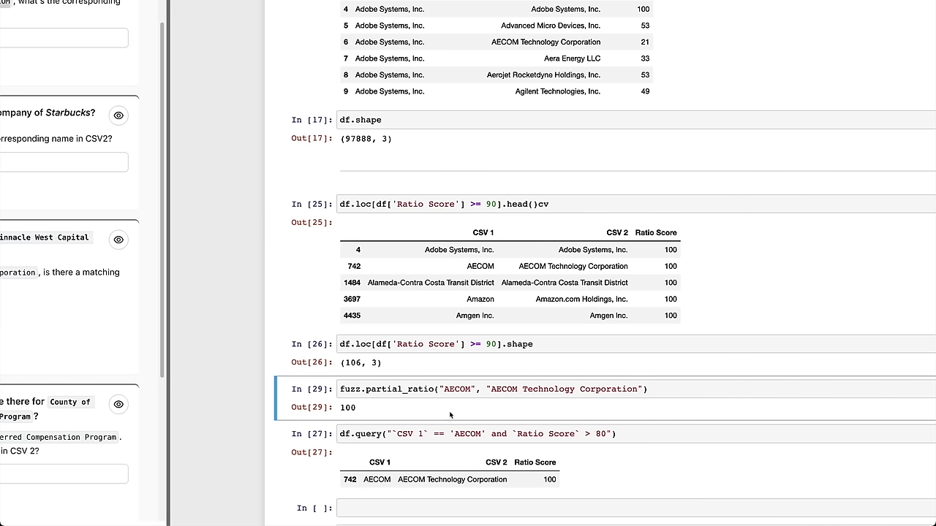
{"action": "key", "text": "d"}
{"action": "key", "text": "d"}
Submit AECOM Technology Corporation, copied from the query result, as the answer to activity 4.
{"action": "left_click_drag", "start_coordinate": [399, 435], "coordinate": [504, 435]}
{"action": "key", "text": "ctrl+c"}
{"action": "scroll", "coordinate": [191, 353], "scroll_direction": "up", "scroll_amount": 3}
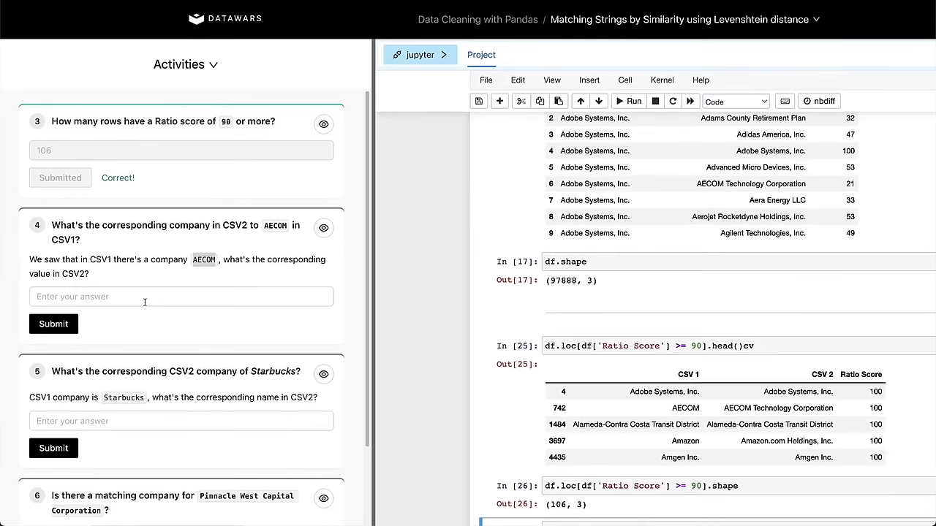
{"action": "left_click", "coordinate": [146, 319]}
{"action": "key", "text": "ctrl+v"}
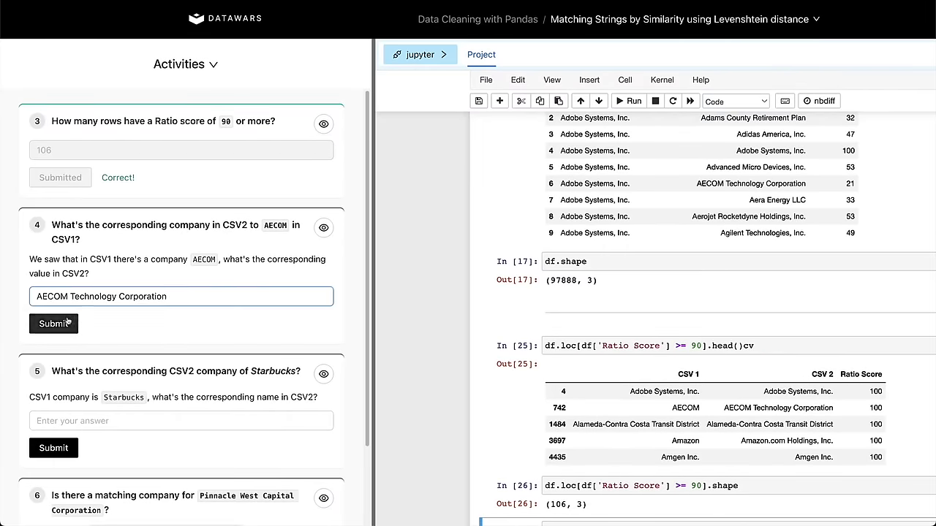
{"action": "left_click", "coordinate": [53, 345]}
{"action": "scroll", "coordinate": [490, 426], "scroll_direction": "down", "scroll_amount": 1}
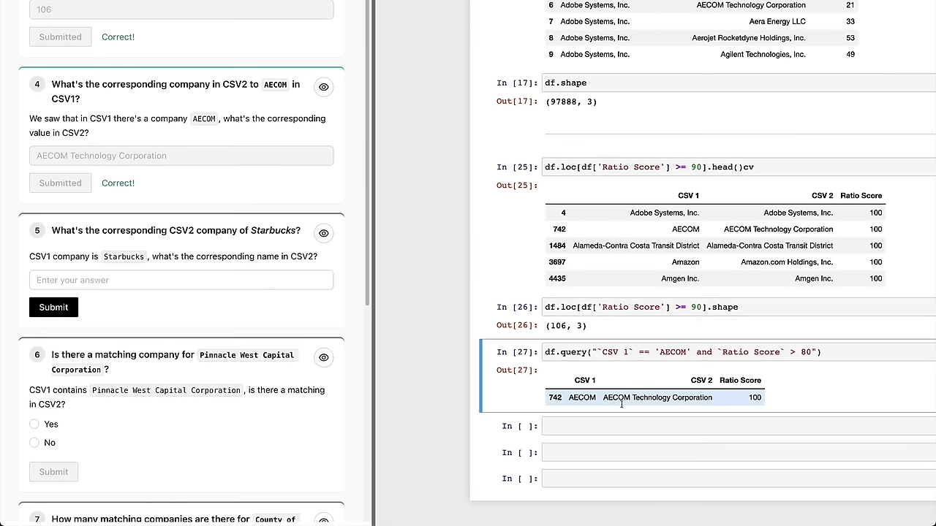
Duplicate the AECOM query cell, replace the company in the copy with 'Starbucks' from activity 5, and run it.
{"action": "left_click", "coordinate": [805, 352]}
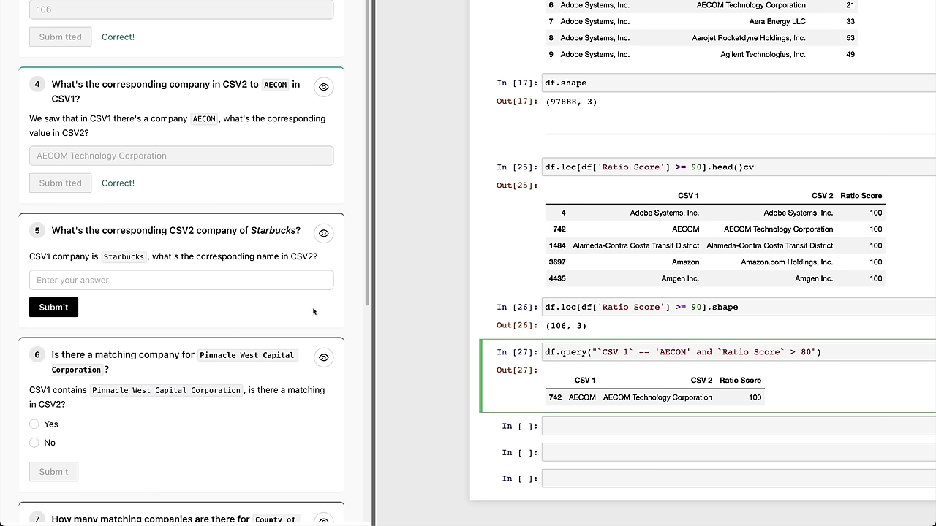
{"action": "left_click_drag", "start_coordinate": [30, 256], "coordinate": [98, 257]}
{"action": "left_click", "coordinate": [97, 257]}
{"action": "double_click", "coordinate": [124, 257]}
{"action": "key", "text": "ctrl+c"}
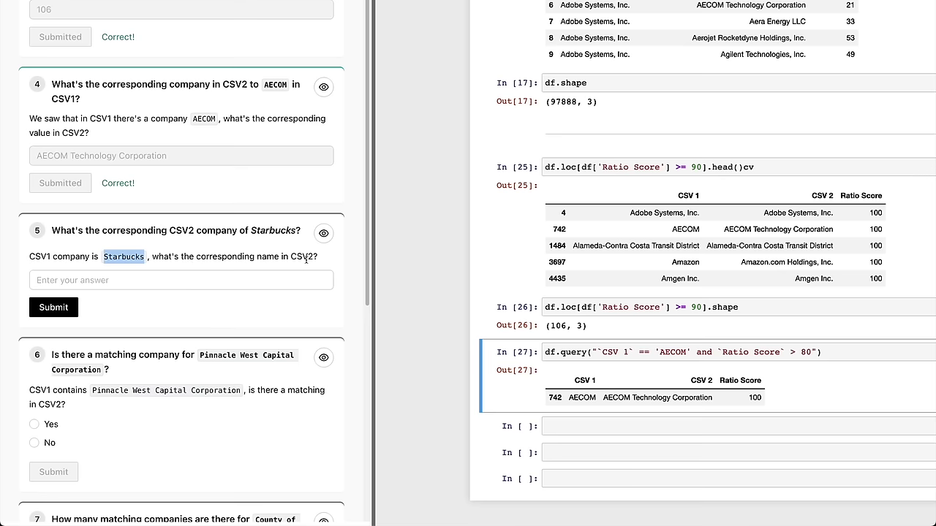
{"action": "left_click", "coordinate": [532, 402]}
{"action": "key", "text": "c"}
{"action": "key", "text": "v"}
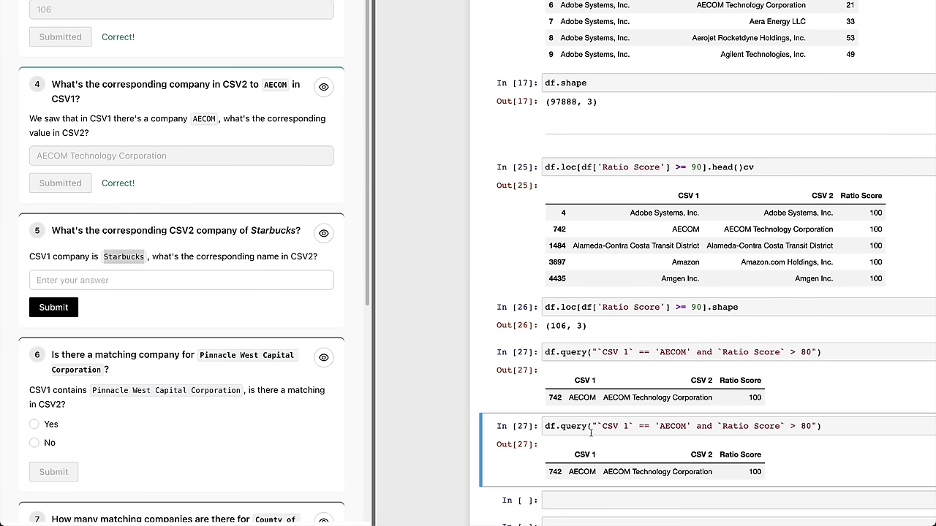
{"action": "double_click", "coordinate": [671, 427]}
{"action": "key", "text": "ctrl+v"}
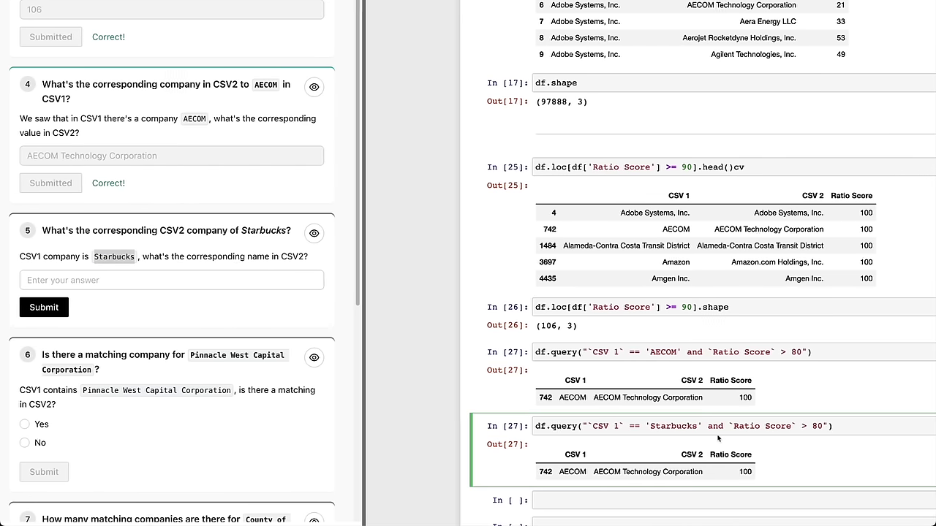
{"action": "key", "text": "Escape"}
{"action": "key", "text": "shift+Return"}
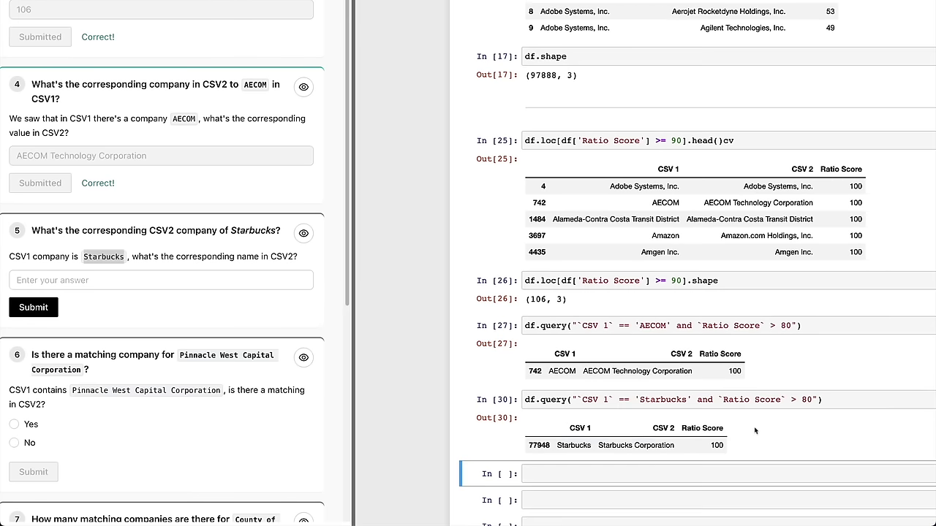
Submit Starbucks Corporation, copied from the query result, as the answer to activity 5.
{"action": "triple_click", "coordinate": [618, 446]}
{"action": "key", "text": "ctrl+c"}
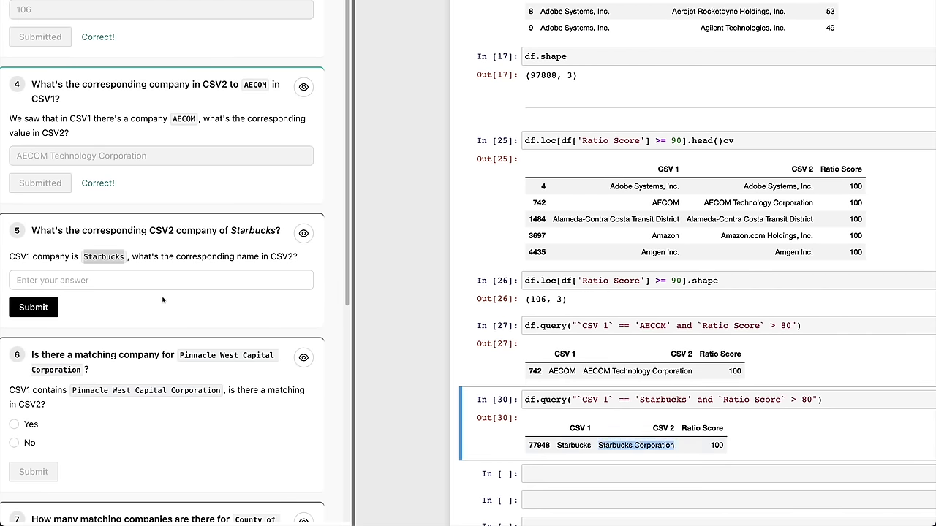
{"action": "left_click", "coordinate": [150, 280]}
{"action": "key", "text": "ctrl+v"}
{"action": "left_click", "coordinate": [39, 318]}
{"action": "scroll", "coordinate": [128, 323], "scroll_direction": "down", "scroll_amount": 2}
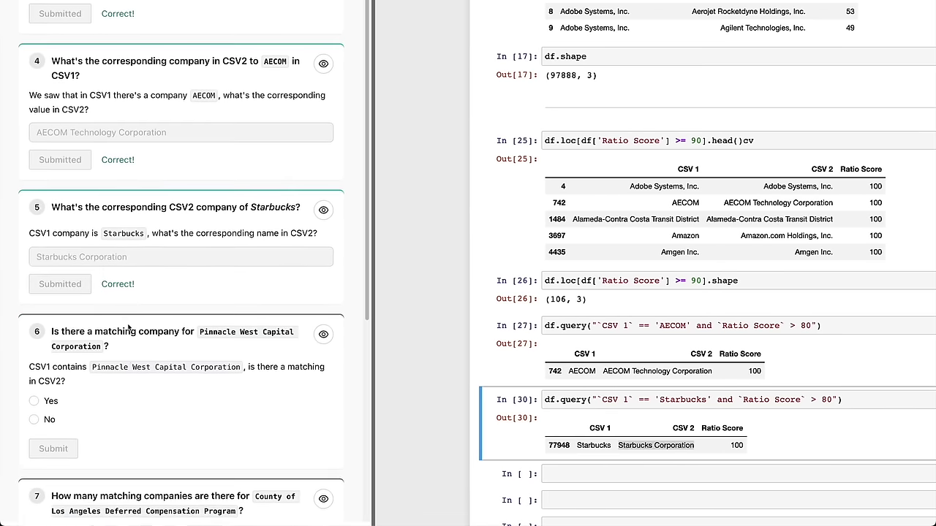
Duplicate the Starbucks query cell, replace the company with 'Pinnacle West Capital Corporation' from activity 6, and run it to review its matches.
{"action": "left_click", "coordinate": [680, 433]}
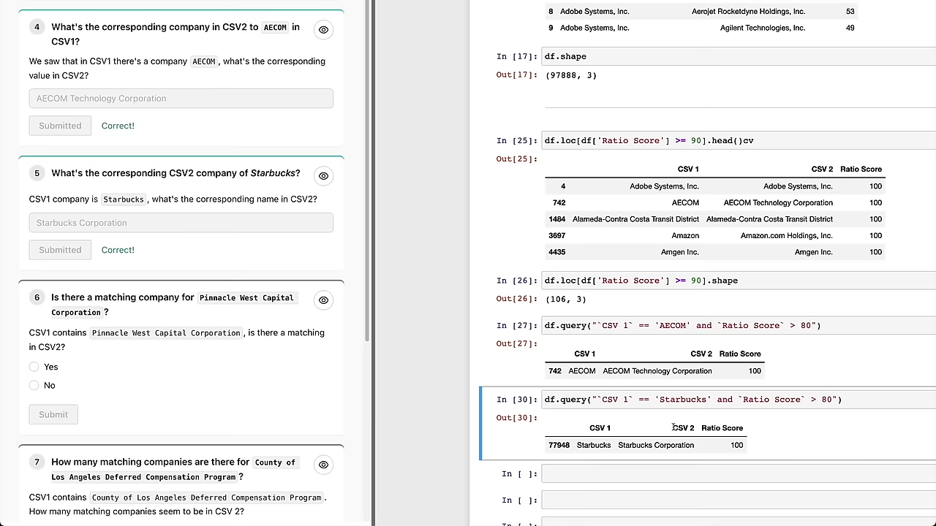
{"action": "scroll", "coordinate": [497, 422], "scroll_direction": "down", "scroll_amount": 1}
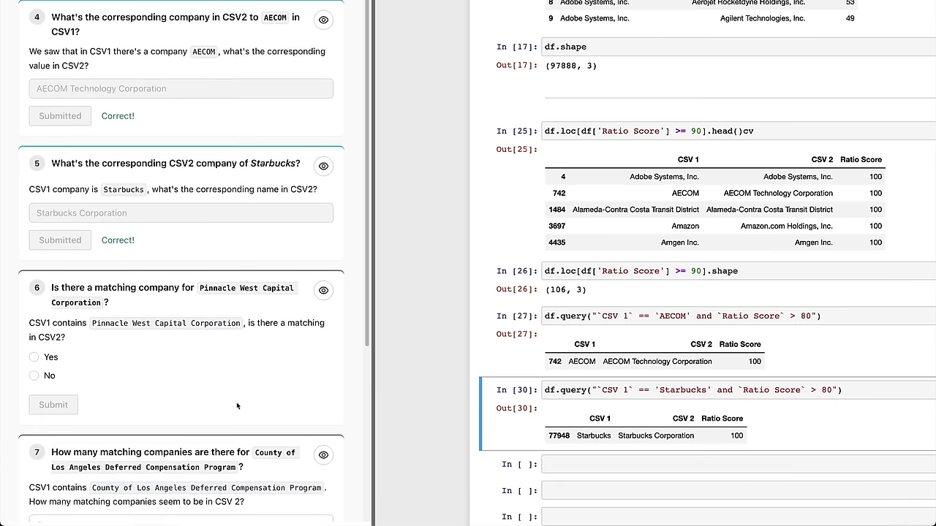
{"action": "scroll", "coordinate": [161, 415], "scroll_direction": "down", "scroll_amount": 5}
{"action": "scroll", "coordinate": [161, 414], "scroll_direction": "up", "scroll_amount": 2}
{"action": "scroll", "coordinate": [161, 414], "scroll_direction": "up", "scroll_amount": 1}
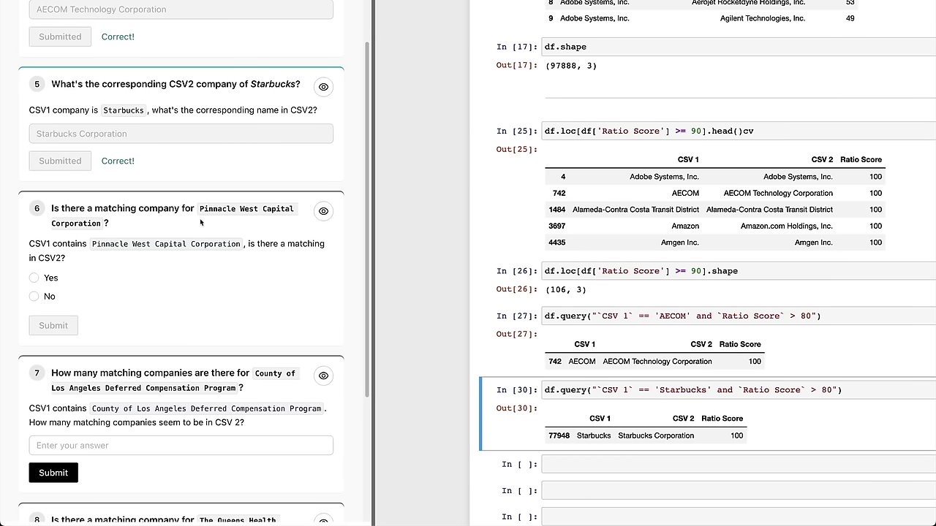
{"action": "left_click_drag", "start_coordinate": [200, 209], "coordinate": [94, 223]}
{"action": "key", "text": "ctrl+c"}
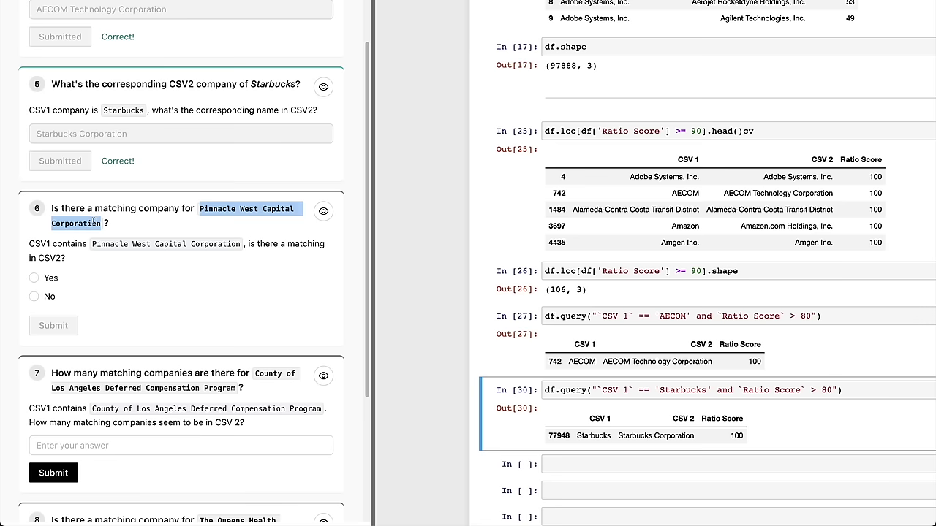
{"action": "left_click", "coordinate": [616, 431]}
{"action": "key", "text": "v"}
{"action": "scroll", "coordinate": [615, 432], "scroll_direction": "down", "scroll_amount": 2}
{"action": "double_click", "coordinate": [678, 396]}
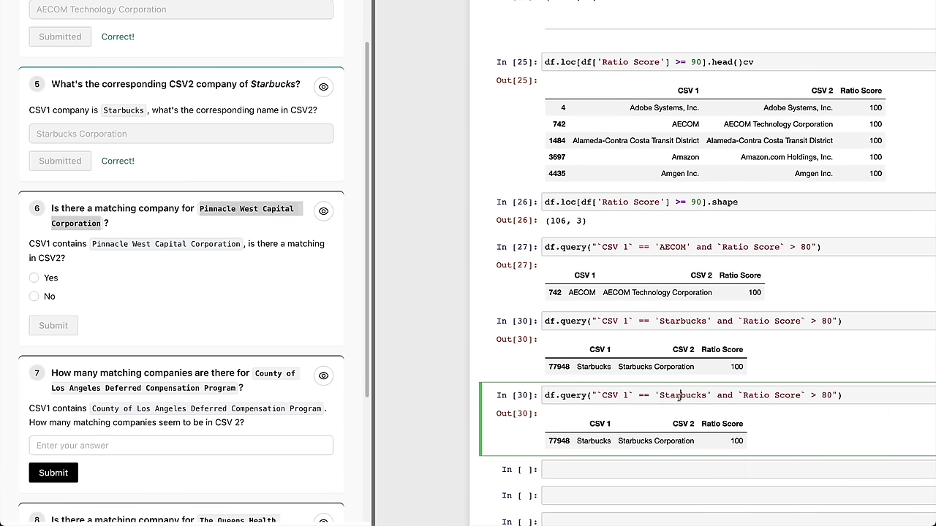
{"action": "key", "text": "ctrl+v"}
{"action": "key", "text": "shift+Return"}
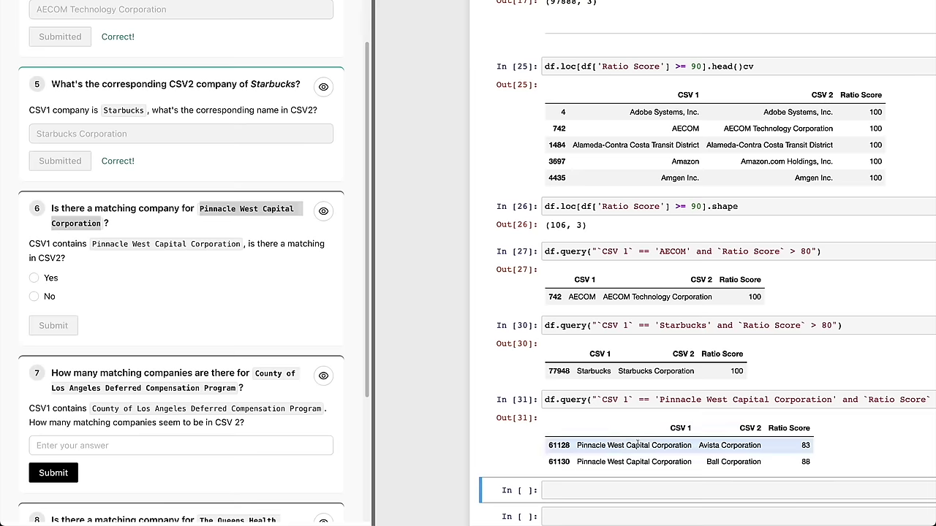
{"action": "scroll", "coordinate": [643, 448], "scroll_direction": "down", "scroll_amount": 1}
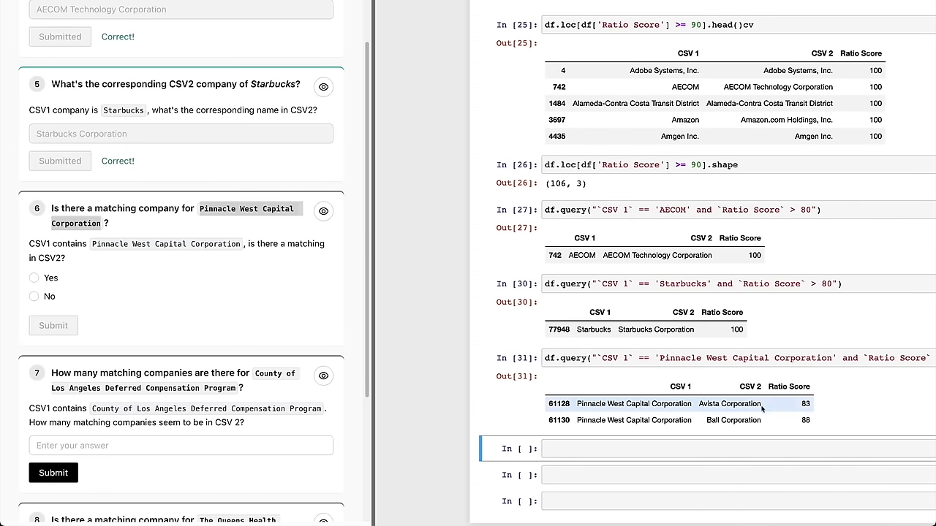
{"action": "scroll", "coordinate": [636, 404], "scroll_direction": "right", "scroll_amount": 3}
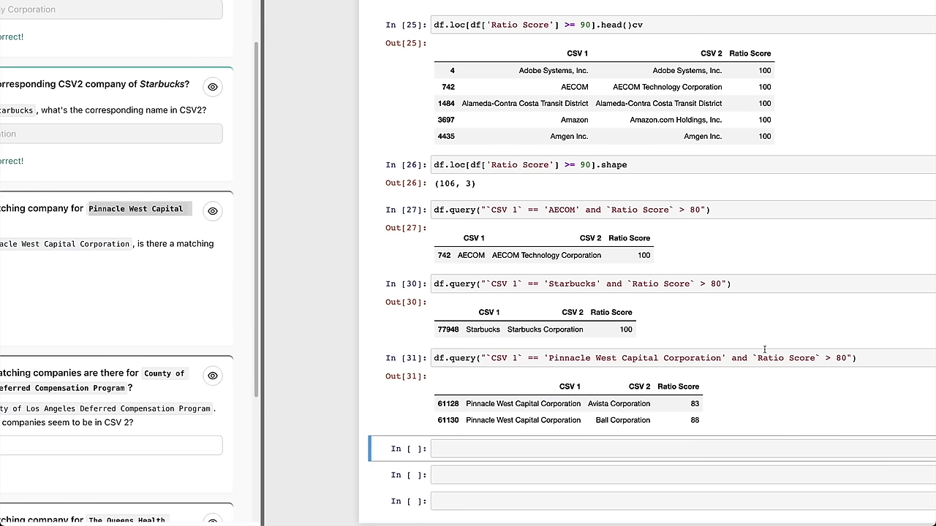
Check the Pinnacle West Capital Corporation matches against the 80 score threshold and submit No as the answer to activity 6.
{"action": "left_click", "coordinate": [837, 358]}
{"action": "left_click", "coordinate": [774, 386]}
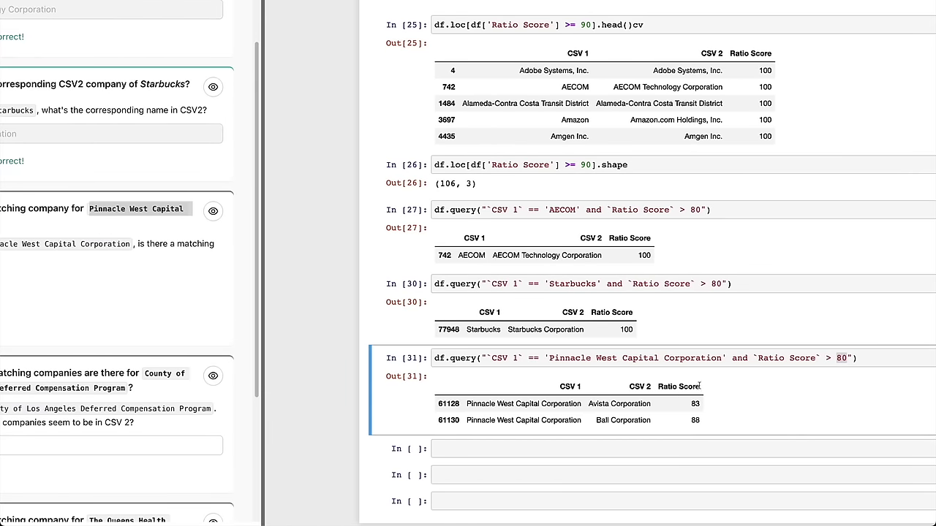
{"action": "left_click", "coordinate": [827, 358]}
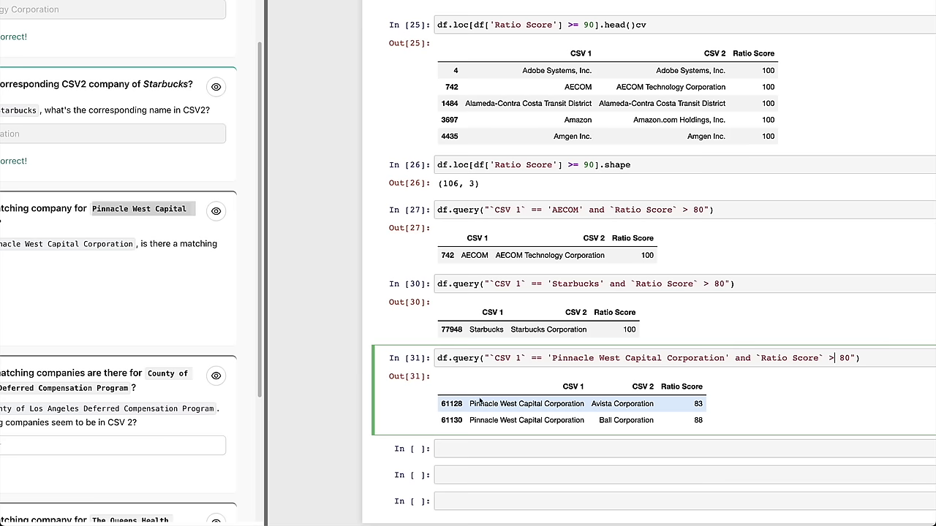
{"action": "left_click_drag", "start_coordinate": [470, 404], "coordinate": [569, 405]}
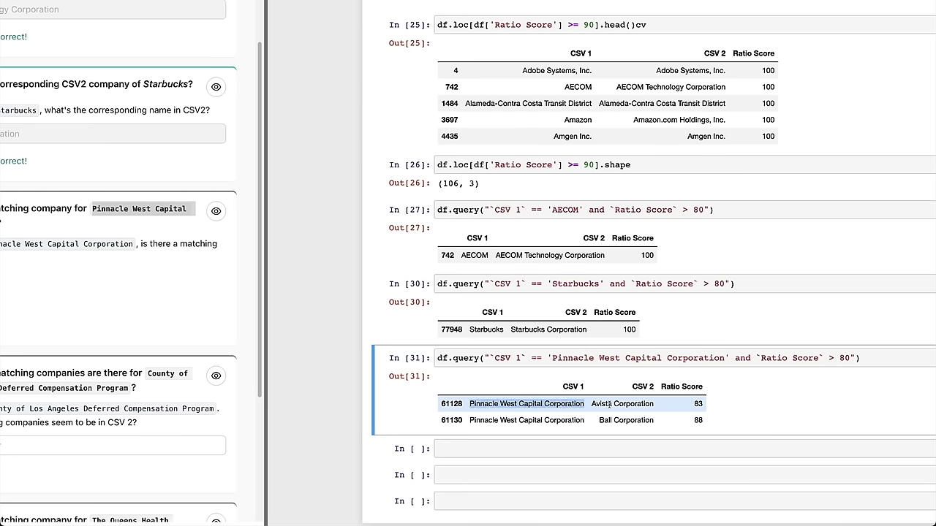
{"action": "left_click", "coordinate": [704, 406]}
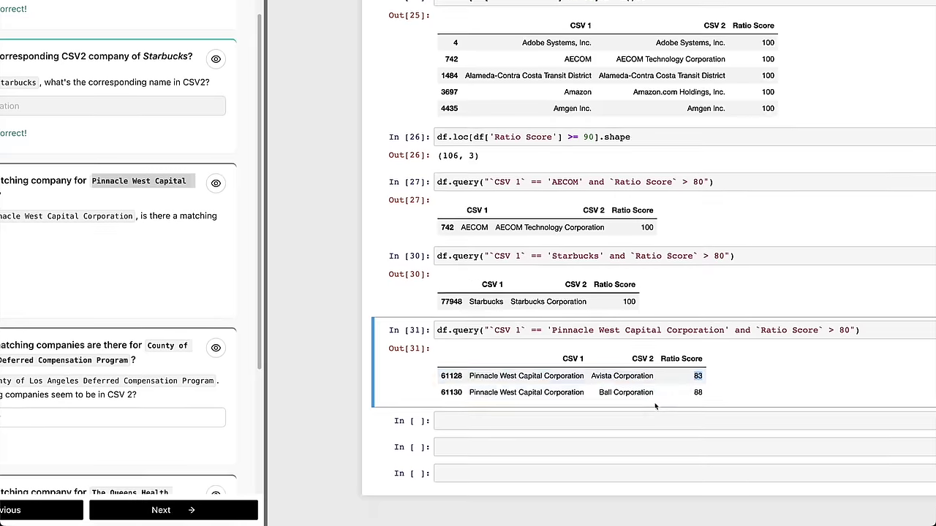
{"action": "double_click", "coordinate": [616, 404]}
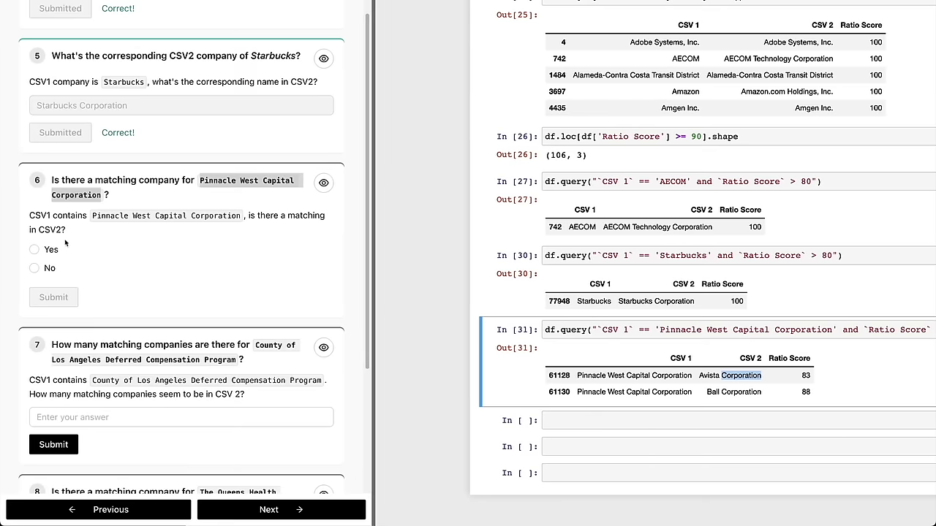
{"action": "left_click", "coordinate": [48, 268]}
{"action": "left_click", "coordinate": [54, 299]}
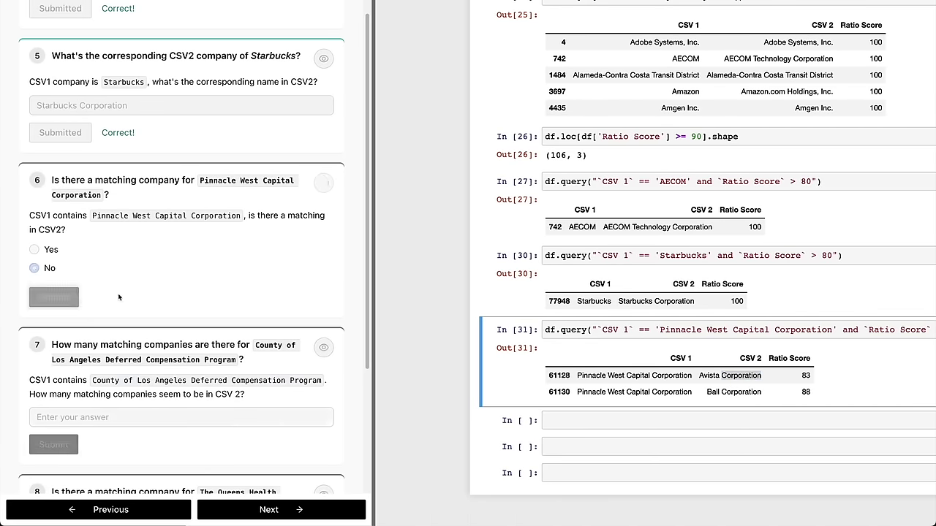
Copy the company name from activity 7's question and duplicate the Pinnacle West Capital Corporation query cell directly below it.
{"action": "scroll", "coordinate": [185, 294], "scroll_direction": "down", "scroll_amount": 1}
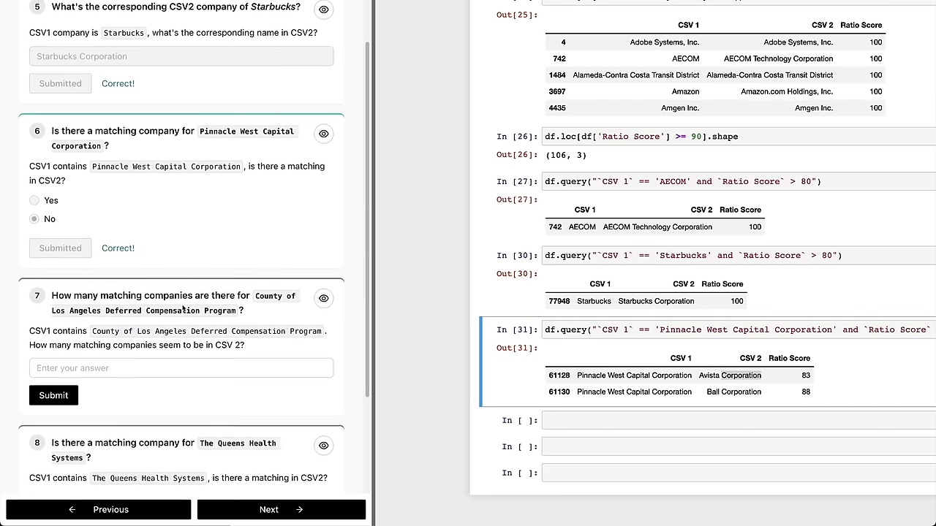
{"action": "scroll", "coordinate": [197, 313], "scroll_direction": "down", "scroll_amount": 2}
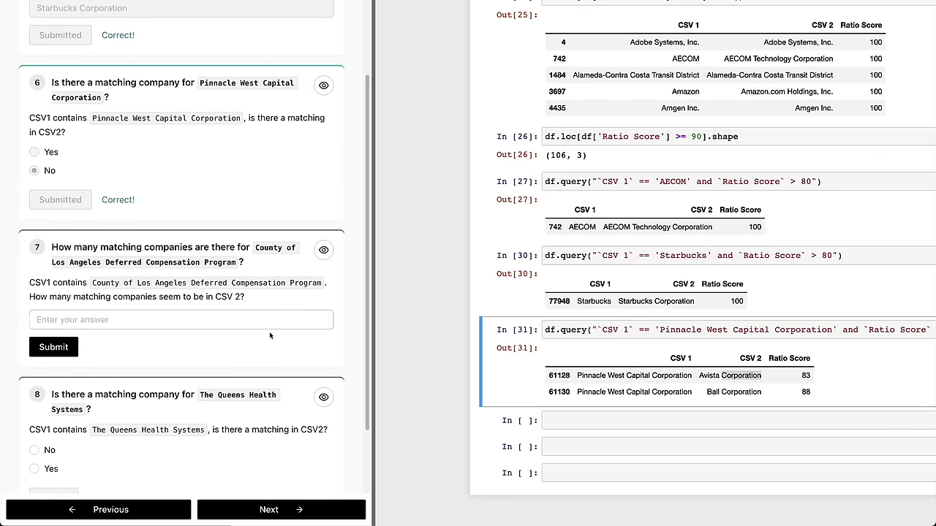
{"action": "scroll", "coordinate": [132, 293], "scroll_direction": "down", "scroll_amount": 1}
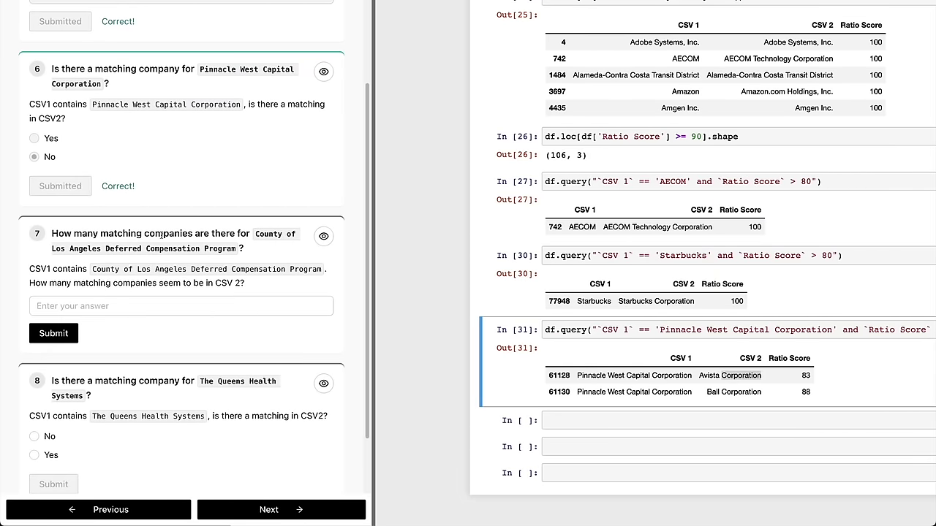
{"action": "left_click_drag", "start_coordinate": [258, 236], "coordinate": [212, 248]}
{"action": "key", "text": "super+c"}
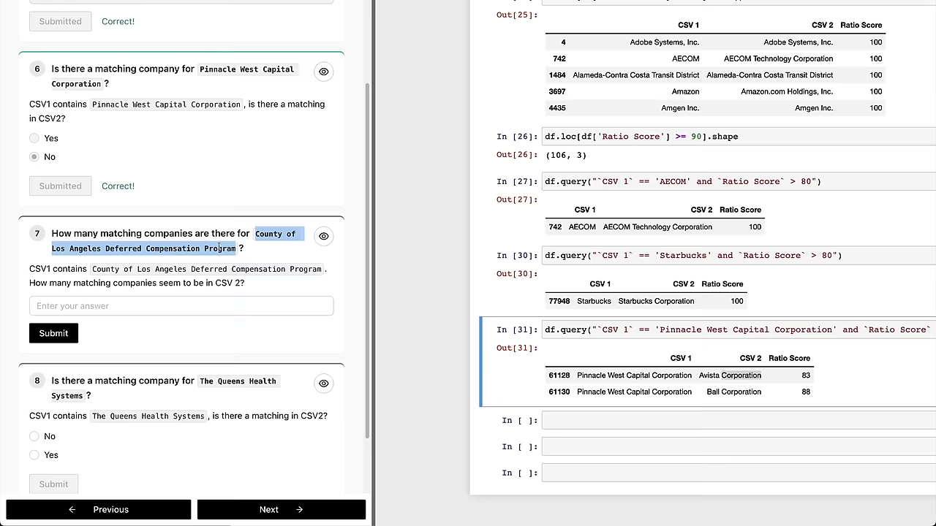
{"action": "left_click", "coordinate": [586, 361]}
{"action": "key", "text": "c"}
{"action": "key", "text": "v"}
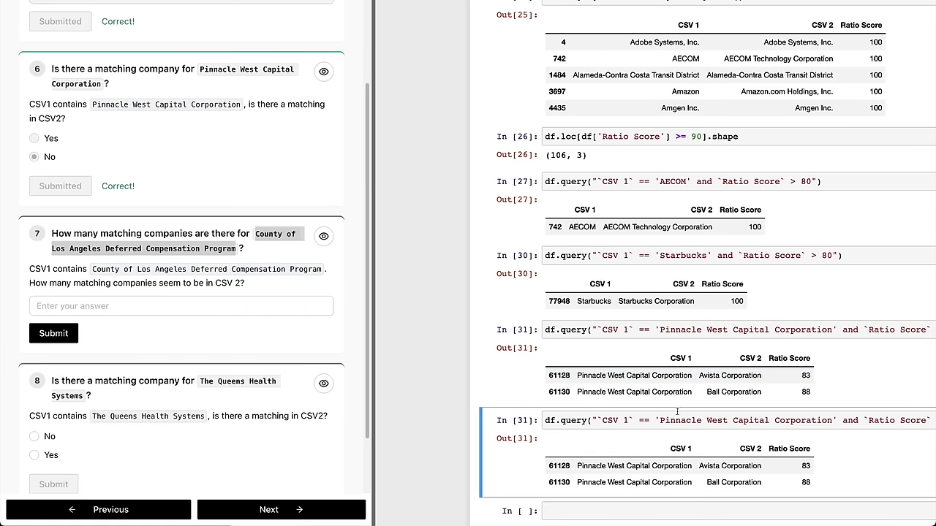
Replace the company name in the duplicated query with County of Los Angeles Deferred Compensation Program and run the cell.
{"action": "double_click", "coordinate": [678, 420]}
{"action": "left_click_drag", "start_coordinate": [677, 424], "coordinate": [799, 422]}
{"action": "key", "text": "super+v"}
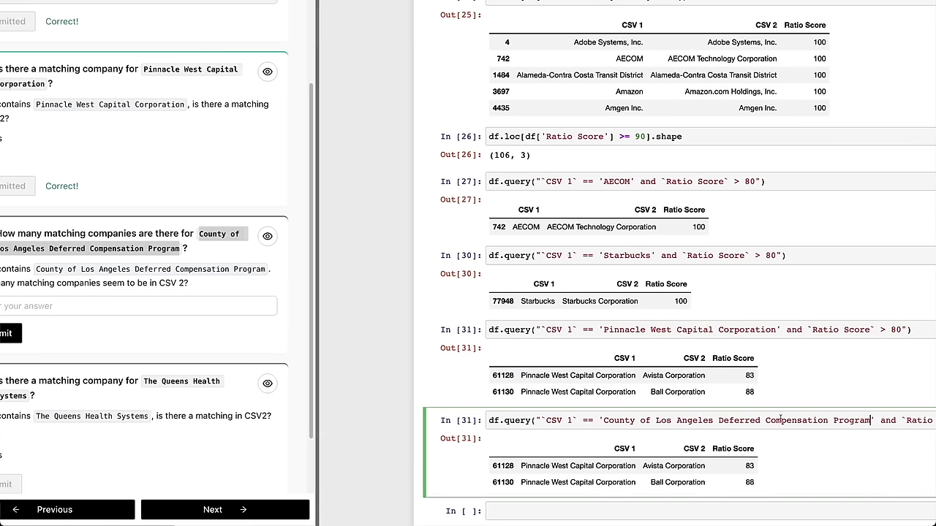
{"action": "key", "text": "shift+Return"}
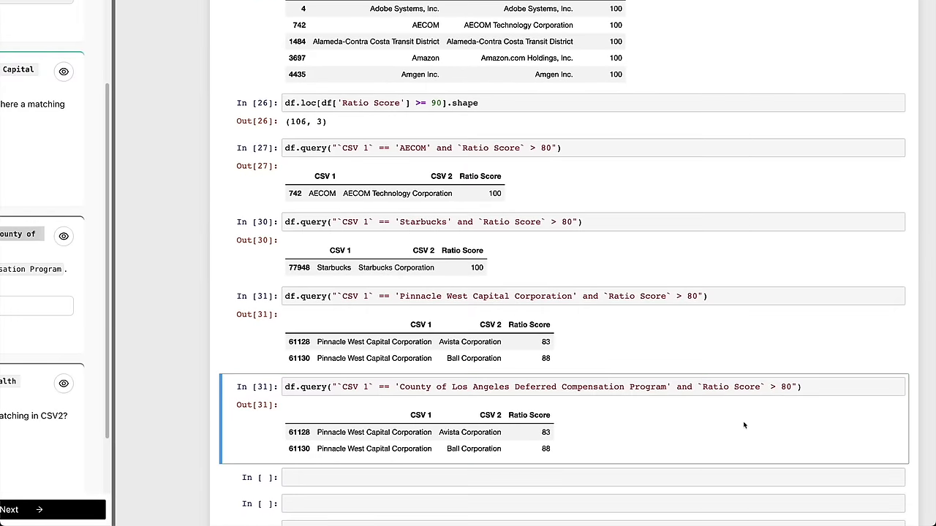
Compare the ratio scores of the County of Los Angeles matches with what activity 7 asks.
{"action": "key", "text": "a"}
{"action": "key", "text": "a"}
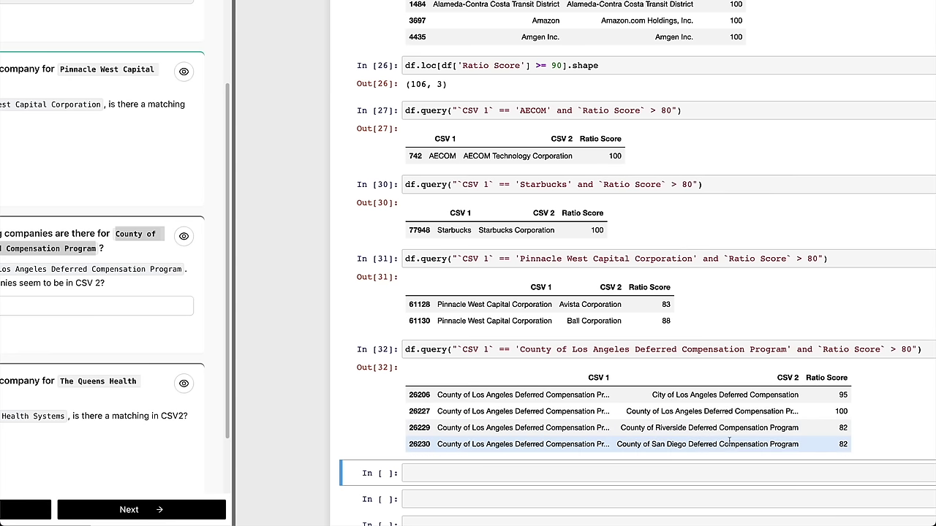
{"action": "left_click", "coordinate": [842, 428]}
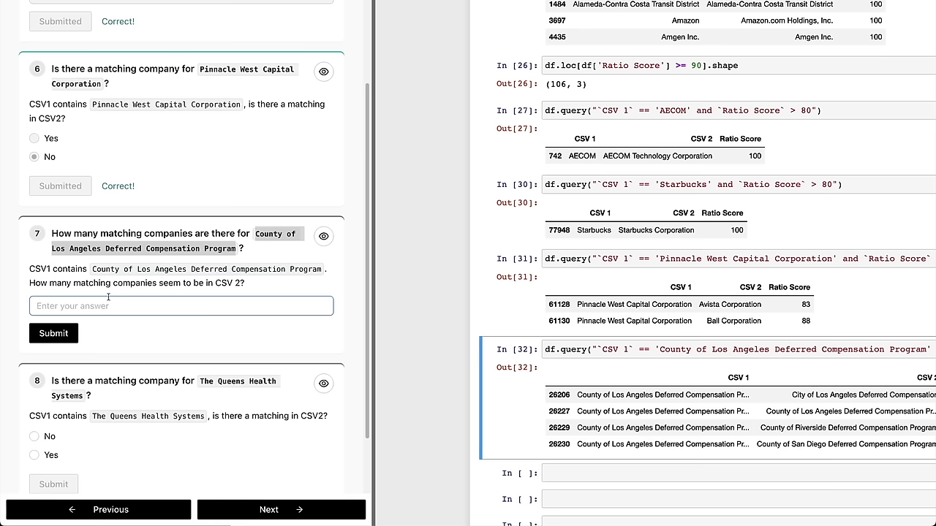
{"action": "left_click", "coordinate": [88, 306]}
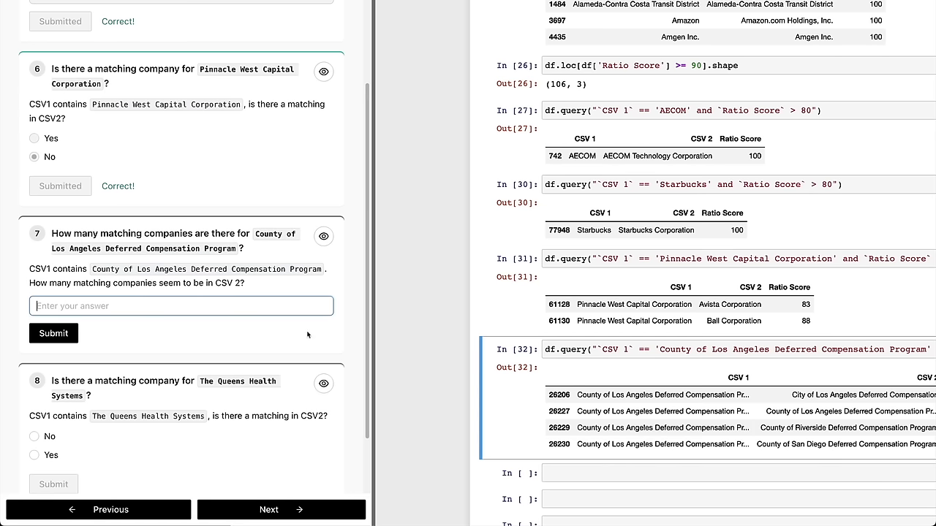
{"action": "left_click", "coordinate": [106, 269]}
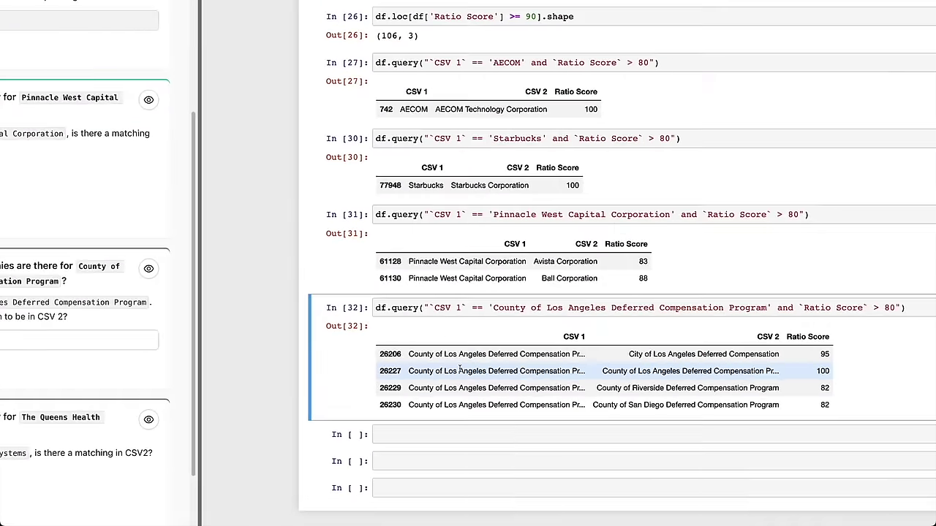
Insert a cell above the County of Los Angeles query and begin it with pd.options.
{"action": "type", "text": "a"}
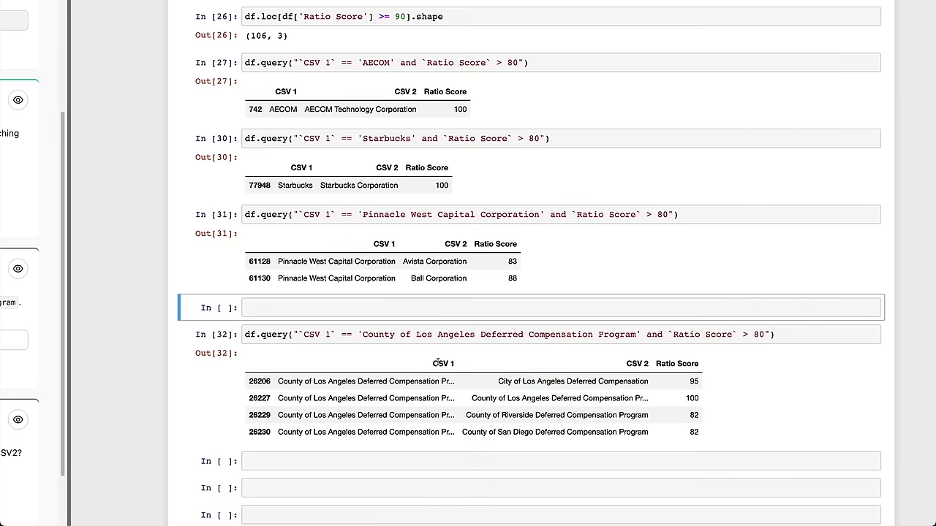
{"action": "type", "text": "pd.otp"}
{"action": "key", "text": "BackSpace"}
{"action": "key", "text": "BackSpace"}
{"action": "type", "text": "pt"}
{"action": "key", "text": "Tab"}
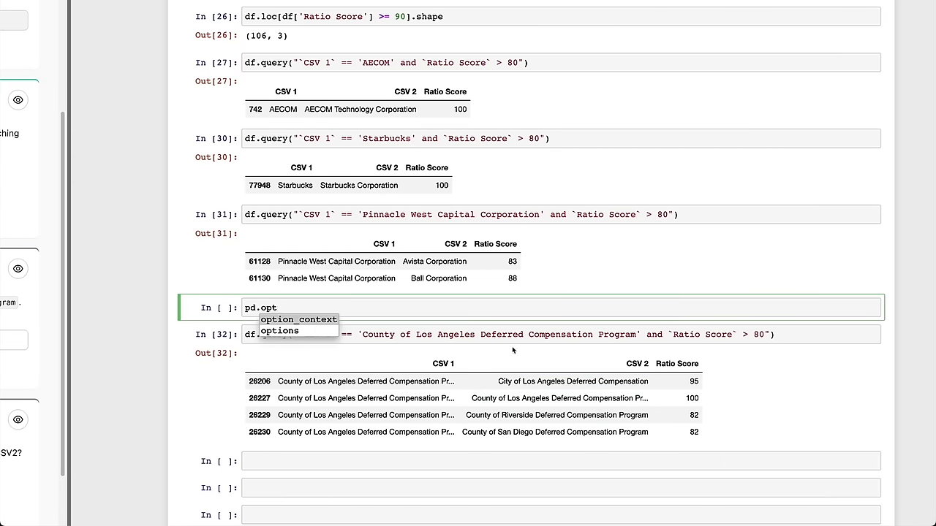
{"action": "key", "text": "Down"}
{"action": "key", "text": "Return"}
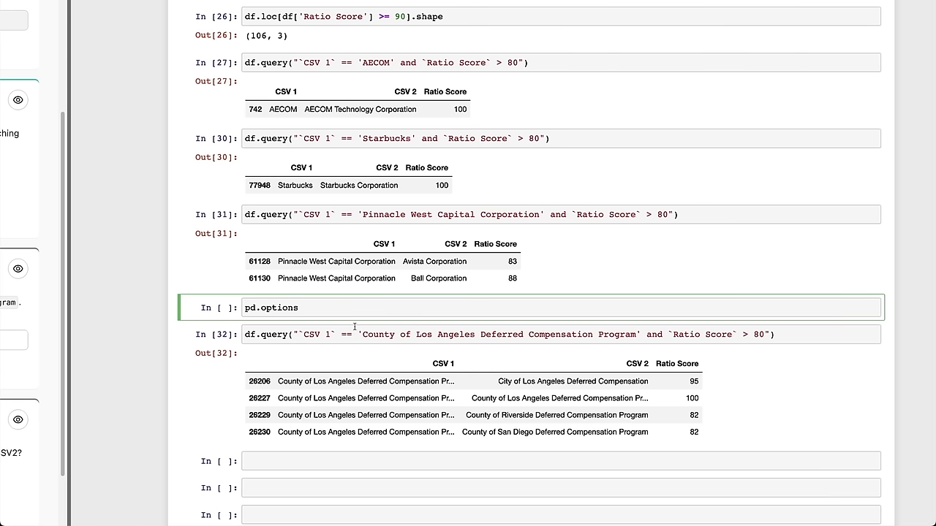
Extend the pandas options expression to pd.options.display.max_colwidth using the code completion suggestions.
{"action": "type", "text": ".display.max"}
{"action": "key", "text": "Tab"}
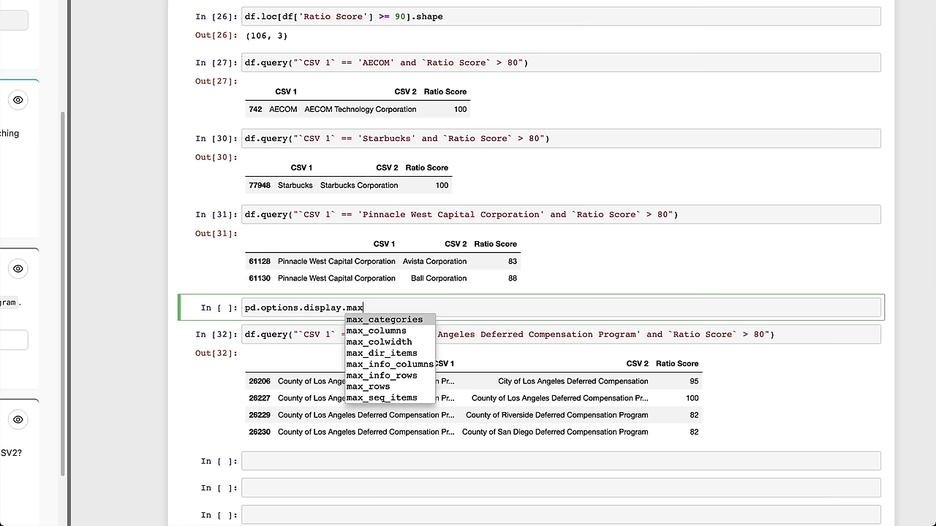
{"action": "key", "text": "Down"}
{"action": "key", "text": "Down"}
{"action": "key", "text": "Down"}
{"action": "key", "text": "Down"}
{"action": "key", "text": "Down"}
{"action": "key", "text": "Down"}
{"action": "key", "text": "Up"}
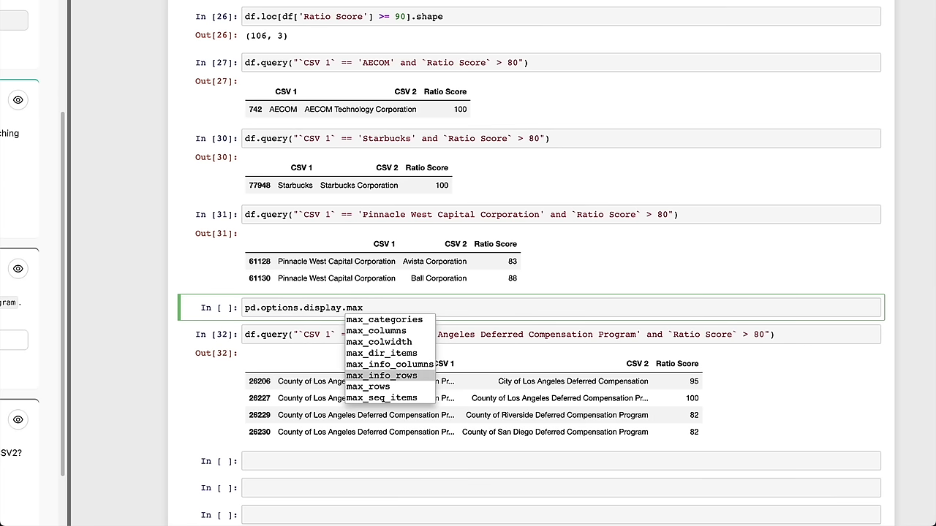
{"action": "key", "text": "Up"}
{"action": "key", "text": "Up"}
{"action": "key", "text": "Down"}
{"action": "key", "text": "Up"}
{"action": "key", "text": "Up"}
{"action": "key", "text": "Return"}
Set the maximum column width option to None, run the cell, and rerun the County of Los Angeles query.
{"action": "type", "text": "= None"}
{"action": "key", "text": "shift+Return"}
{"action": "key", "text": "shift+Return"}
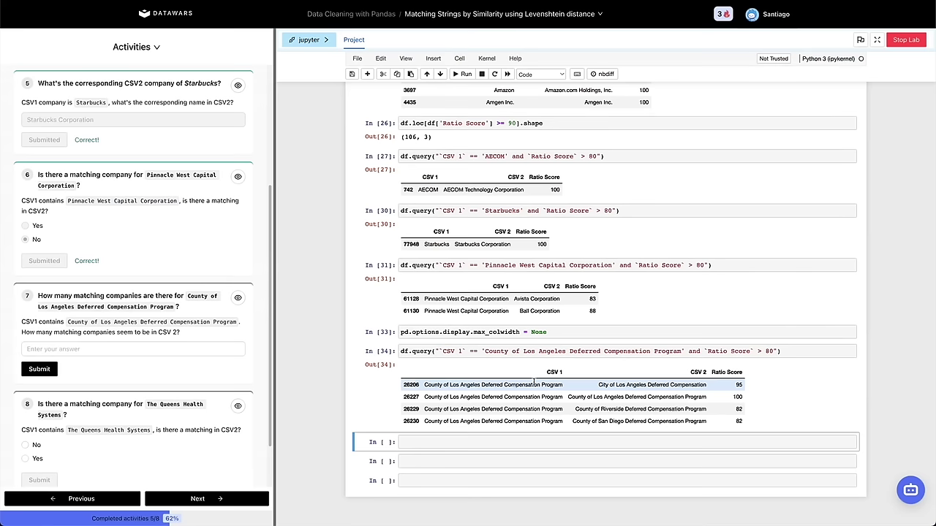
View the Trooper AI assistant chat briefly and close it again.
{"action": "left_click", "coordinate": [471, 336]}
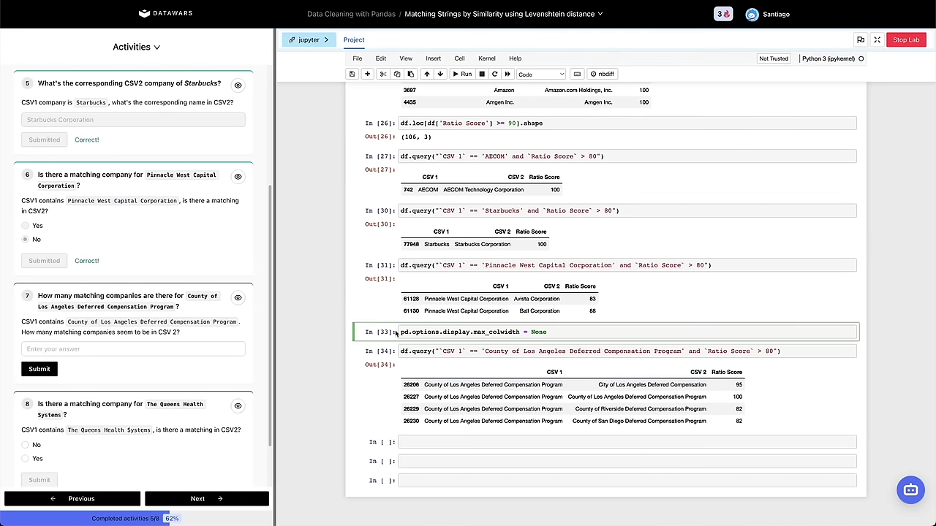
{"action": "left_click", "coordinate": [911, 490]}
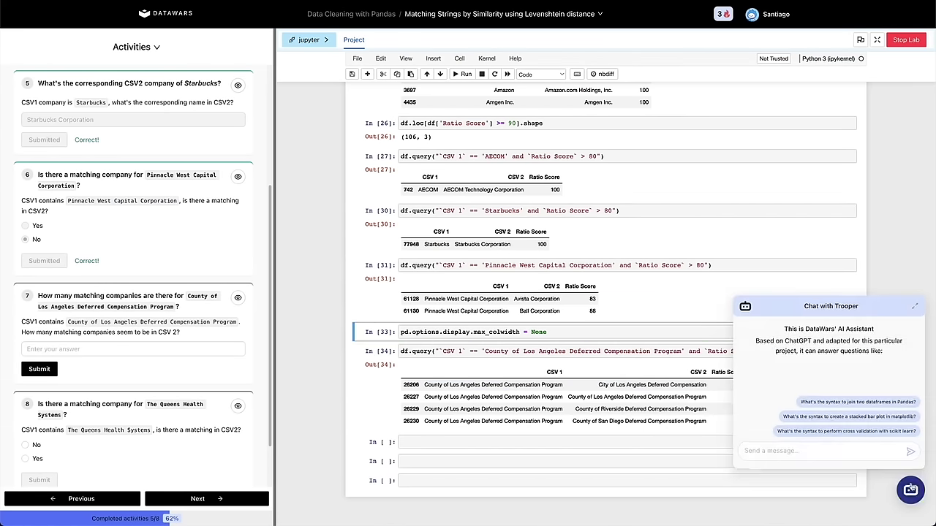
{"action": "left_click", "coordinate": [911, 489]}
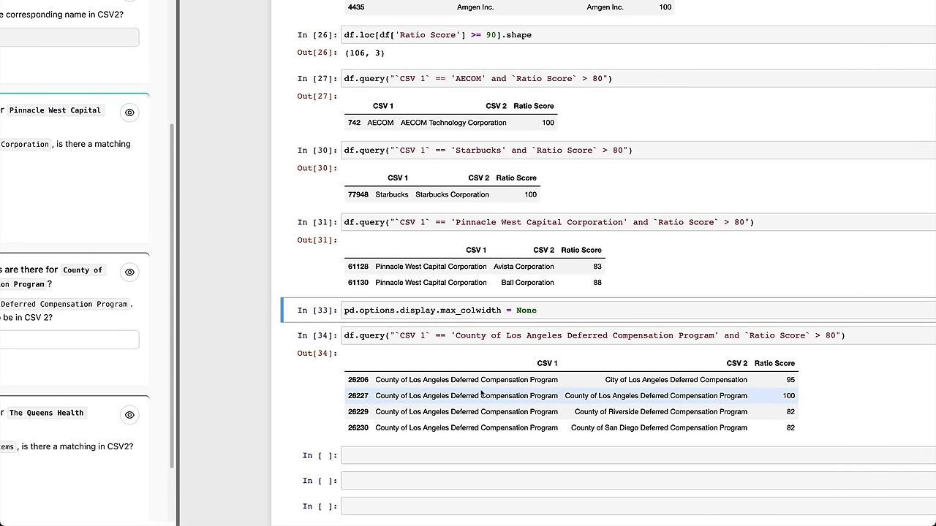
Compare the full company names in the County of Los Angeles results and submit 2 as the answer to activity 7.
{"action": "left_click_drag", "start_coordinate": [386, 395], "coordinate": [494, 396]}
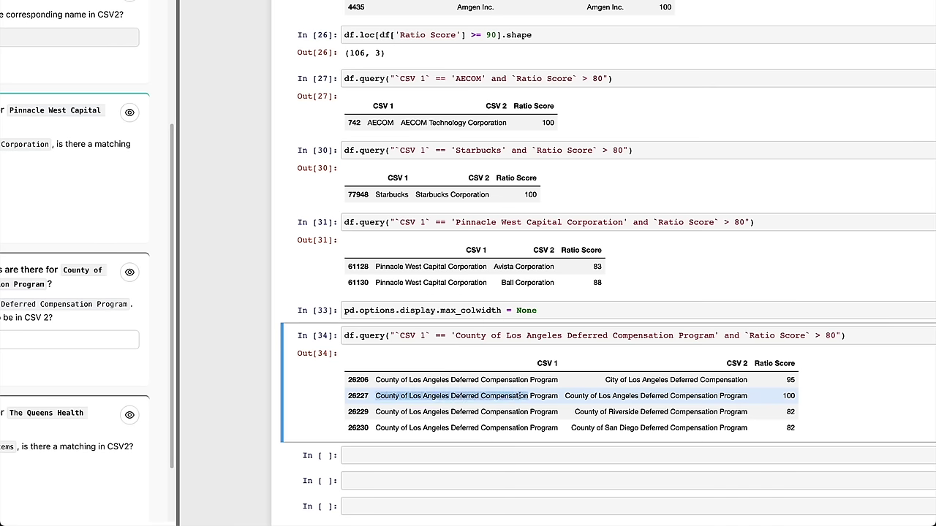
{"action": "left_click", "coordinate": [568, 395]}
{"action": "mouse_move", "coordinate": [576, 395]}
{"action": "left_mouse_down"}
{"action": "mouse_move", "coordinate": [731, 394]}
{"action": "mouse_move", "coordinate": [578, 382]}
{"action": "left_mouse_up"}
{"action": "left_click", "coordinate": [727, 394]}
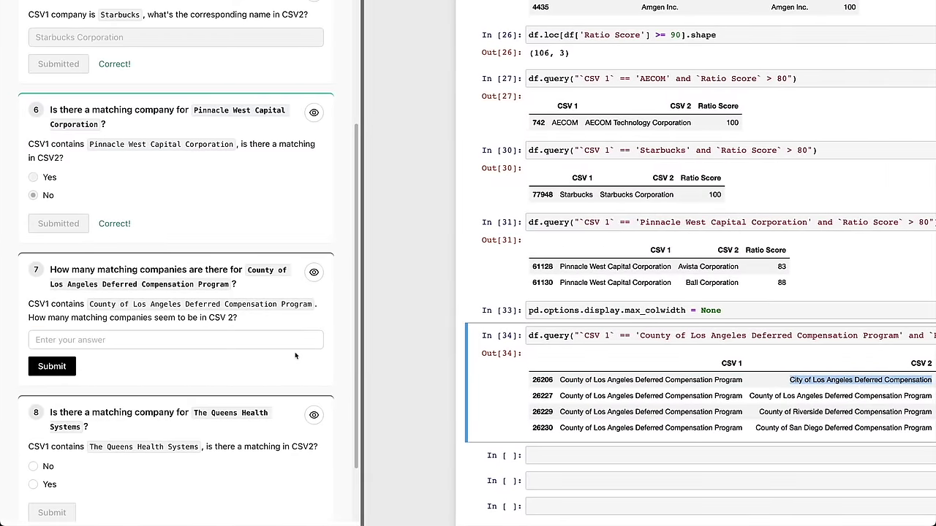
{"action": "scroll", "coordinate": [138, 337], "scroll_direction": "down", "scroll_amount": 1}
{"action": "left_click", "coordinate": [170, 333]}
{"action": "type", "text": "2"}
{"action": "left_click", "coordinate": [58, 364]}
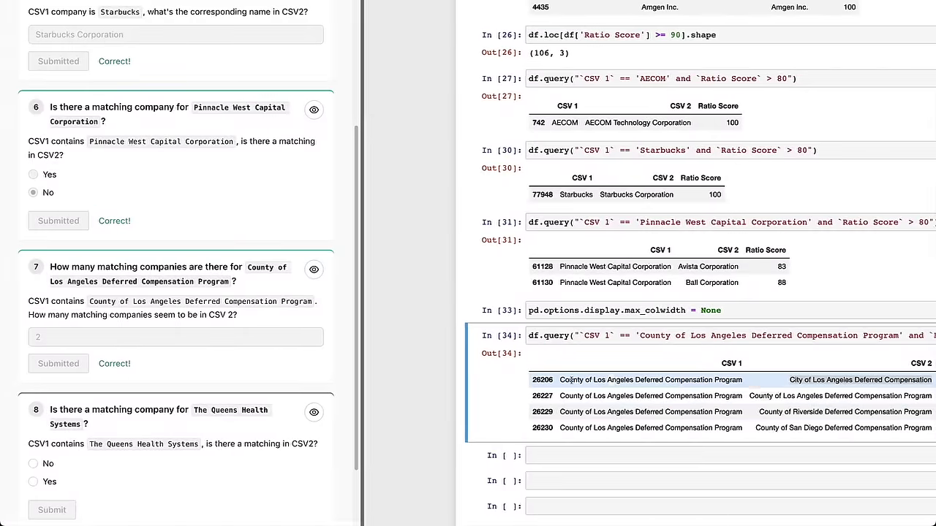
Copy The Queens Health Systems from activity 8's question and duplicate the County of Los Angeles query cell below it.
{"action": "scroll", "coordinate": [260, 382], "scroll_direction": "down", "scroll_amount": 2}
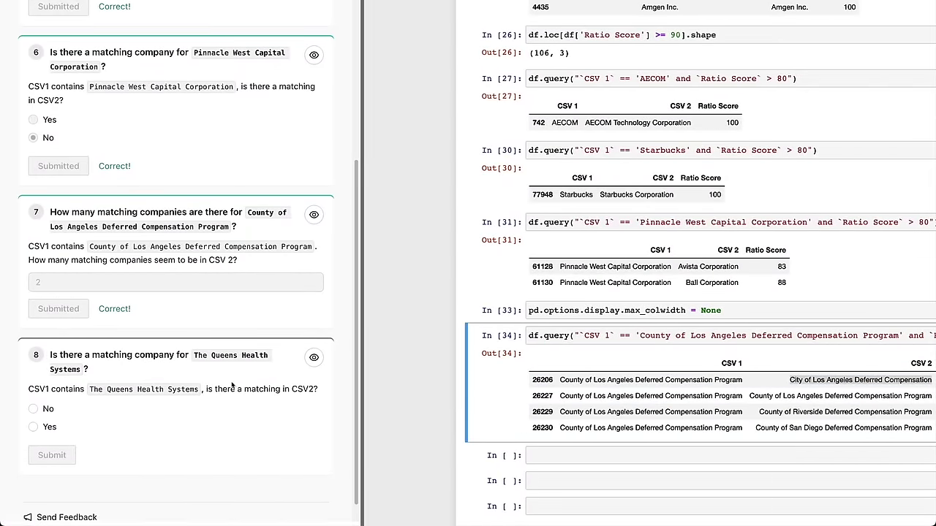
{"action": "scroll", "coordinate": [233, 385], "scroll_direction": "down", "scroll_amount": 1}
{"action": "scroll", "coordinate": [497, 388], "scroll_direction": "down", "scroll_amount": 1}
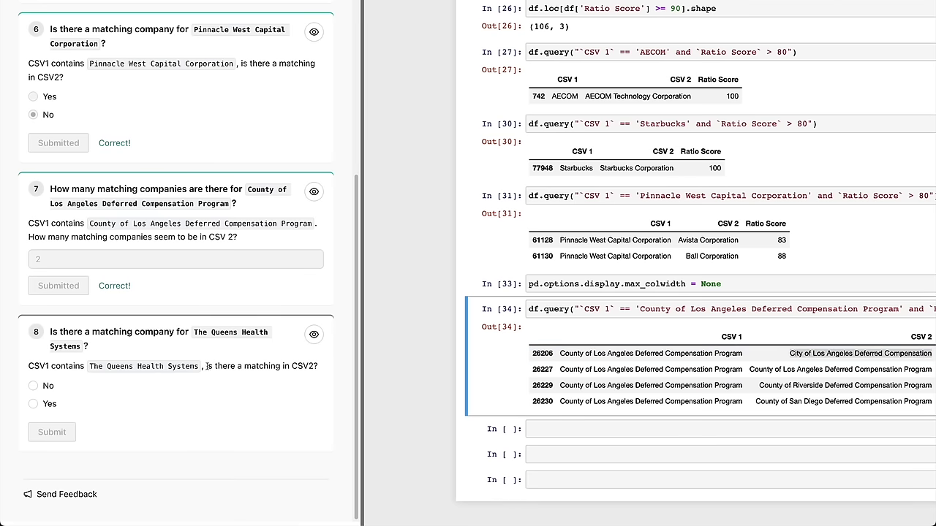
{"action": "left_click_drag", "start_coordinate": [110, 353], "coordinate": [50, 332]}
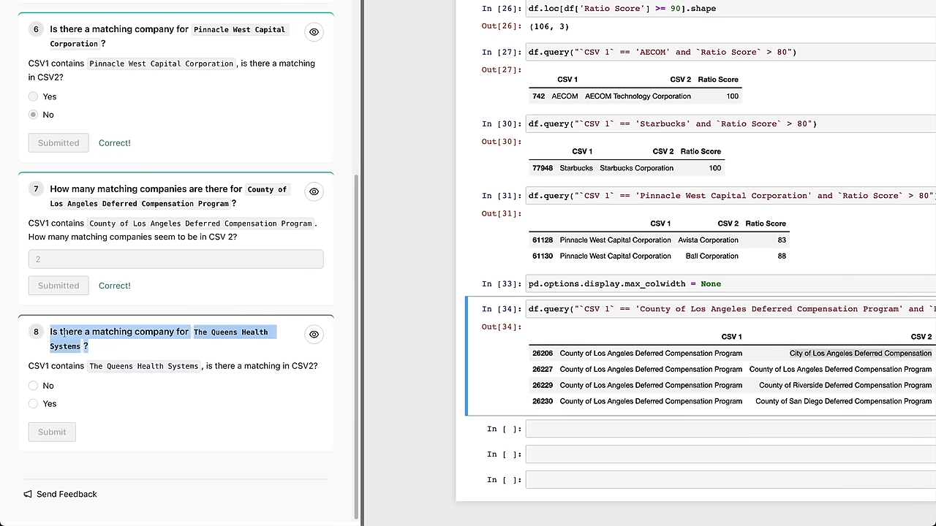
{"action": "left_click", "coordinate": [132, 332]}
{"action": "mouse_move", "coordinate": [193, 332]}
{"action": "left_mouse_down"}
{"action": "mouse_move", "coordinate": [208, 335]}
{"action": "mouse_move", "coordinate": [64, 344]}
{"action": "left_mouse_up"}
{"action": "key", "text": "ctrl+c"}
{"action": "triple_click", "coordinate": [860, 353]}
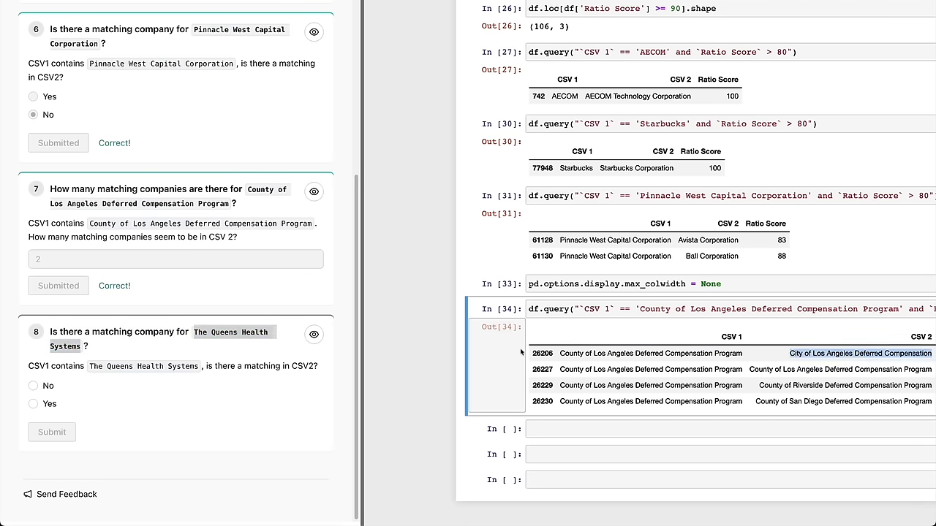
{"action": "key", "text": "c"}
{"action": "key", "text": "v"}
Replace the company name in the duplicated query with The Queens Health Systems and run the cell.
{"action": "left_click", "coordinate": [648, 418]}
{"action": "left_click_drag", "start_coordinate": [640, 420], "coordinate": [898, 420]}
{"action": "key", "text": "ctrl+v"}
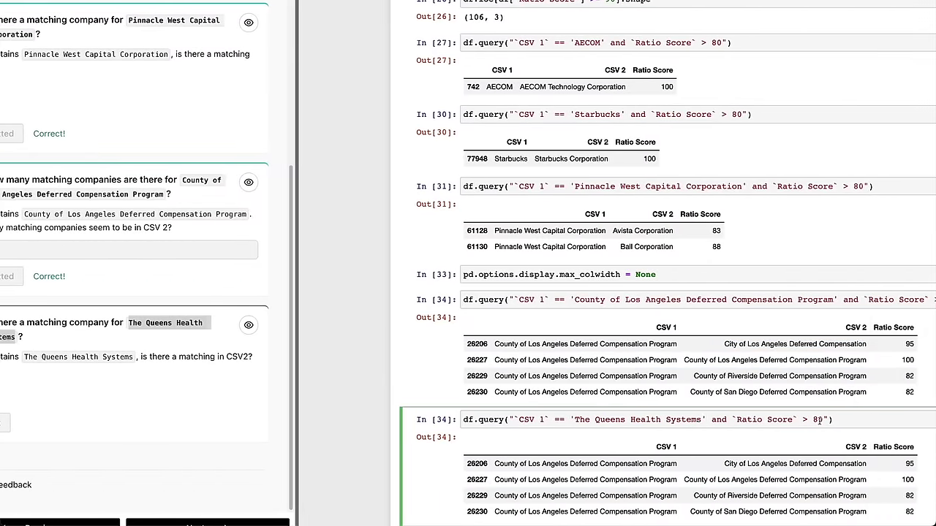
{"action": "key", "text": "shift+Return"}
{"action": "scroll", "coordinate": [588, 414], "scroll_direction": "down", "scroll_amount": 2}
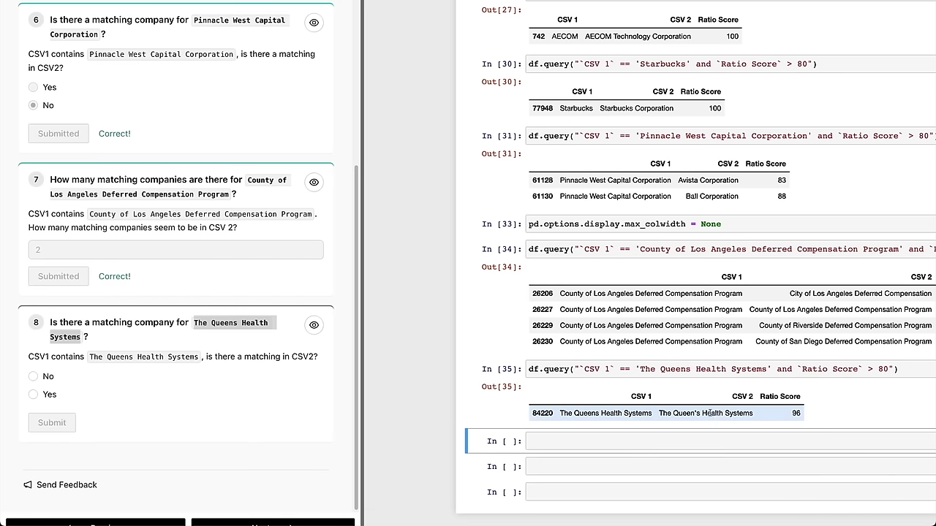
Compare the Queens Health Systems names in the query result and submit Yes as the answer to activity 8.
{"action": "left_click_drag", "start_coordinate": [701, 413], "coordinate": [691, 413]}
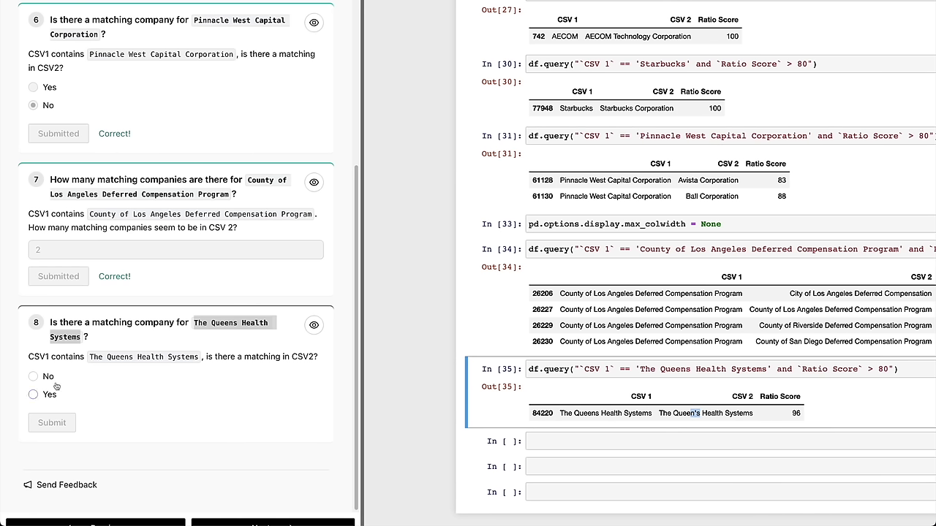
{"action": "left_click", "coordinate": [33, 395]}
{"action": "left_click", "coordinate": [32, 395]}
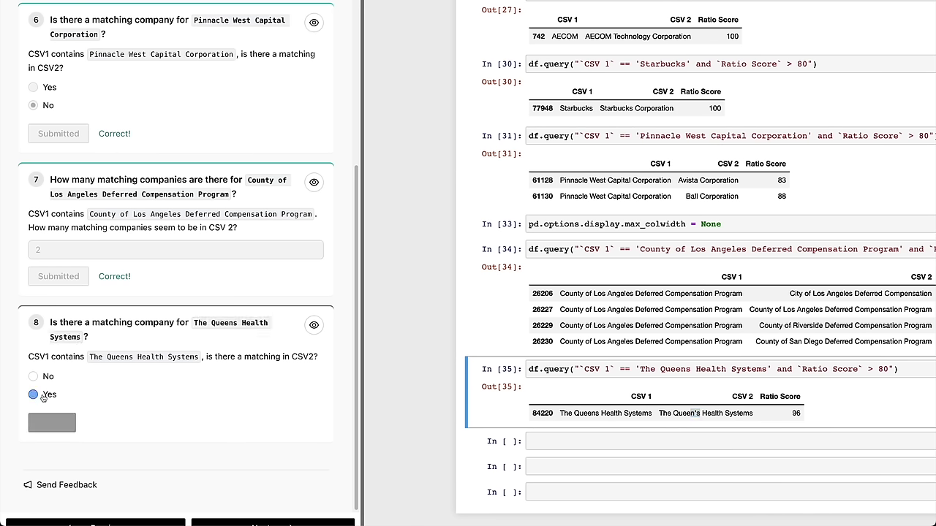
{"action": "left_click", "coordinate": [52, 423]}
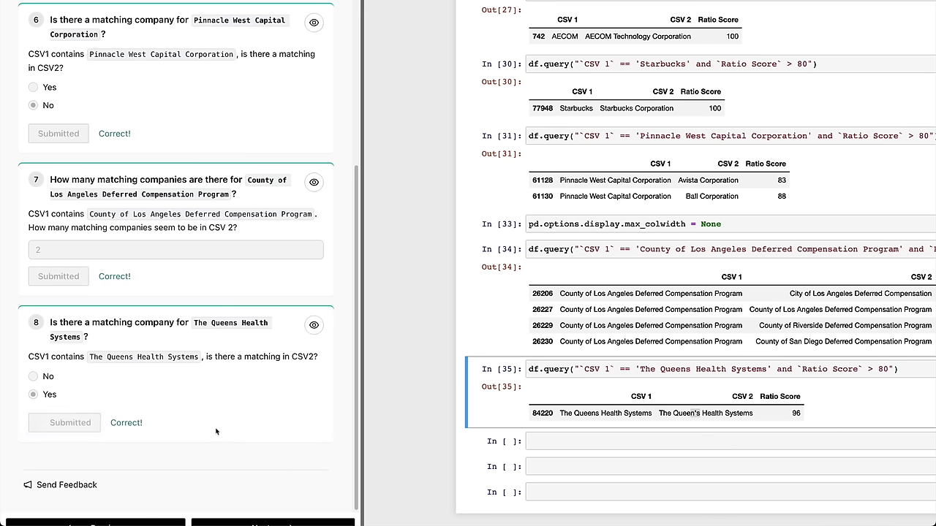
{"action": "triple_click", "coordinate": [600, 408]}
{"action": "left_click", "coordinate": [595, 407]}
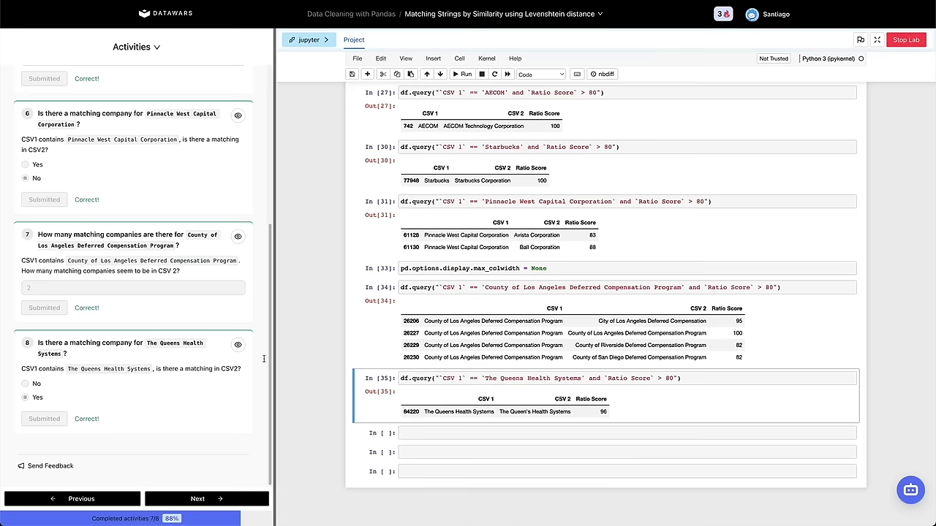
Check activity 2 on the Calculating the Levenshtein distance page and return to the Activities page.
{"action": "left_click", "coordinate": [249, 523]}
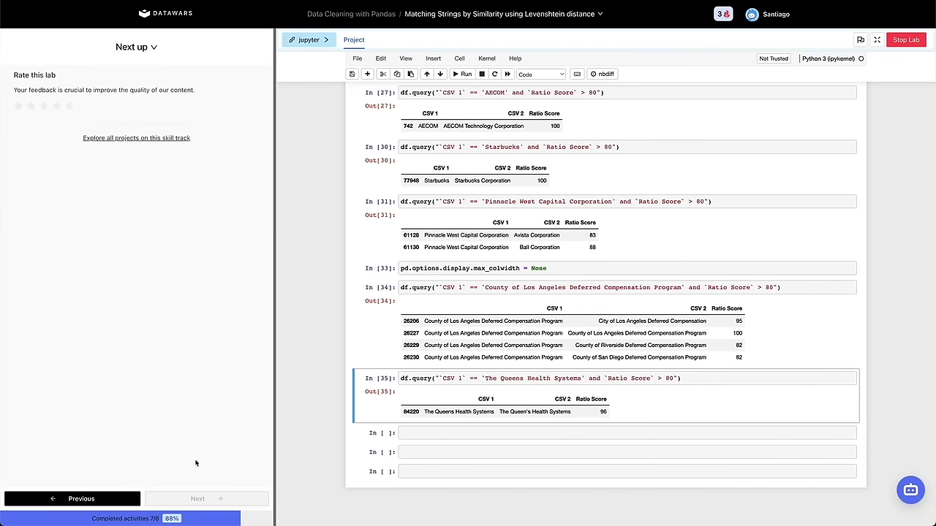
{"action": "left_click", "coordinate": [98, 503]}
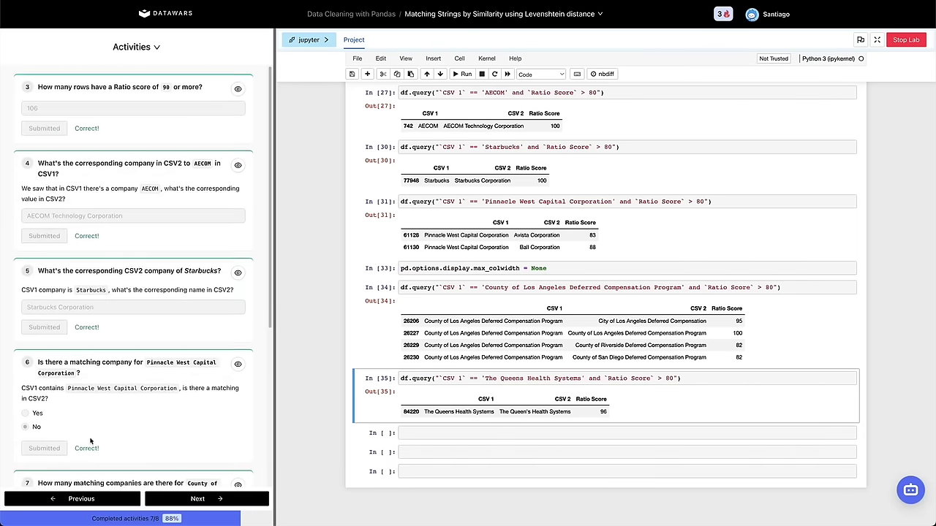
{"action": "scroll", "coordinate": [101, 454], "scroll_direction": "down", "scroll_amount": 4}
{"action": "scroll", "coordinate": [102, 398], "scroll_direction": "up", "scroll_amount": 1}
{"action": "scroll", "coordinate": [101, 398], "scroll_direction": "up", "scroll_amount": 3}
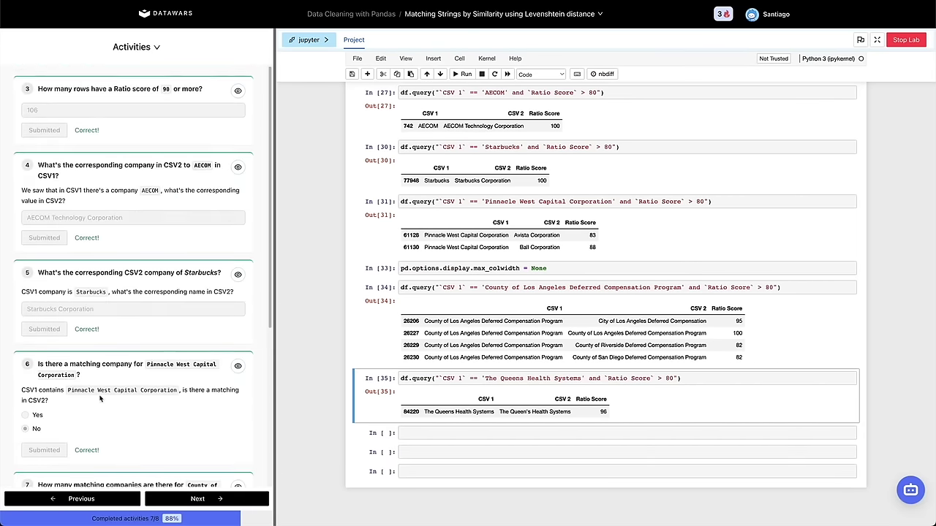
{"action": "left_click", "coordinate": [98, 498]}
{"action": "left_click", "coordinate": [60, 347]}
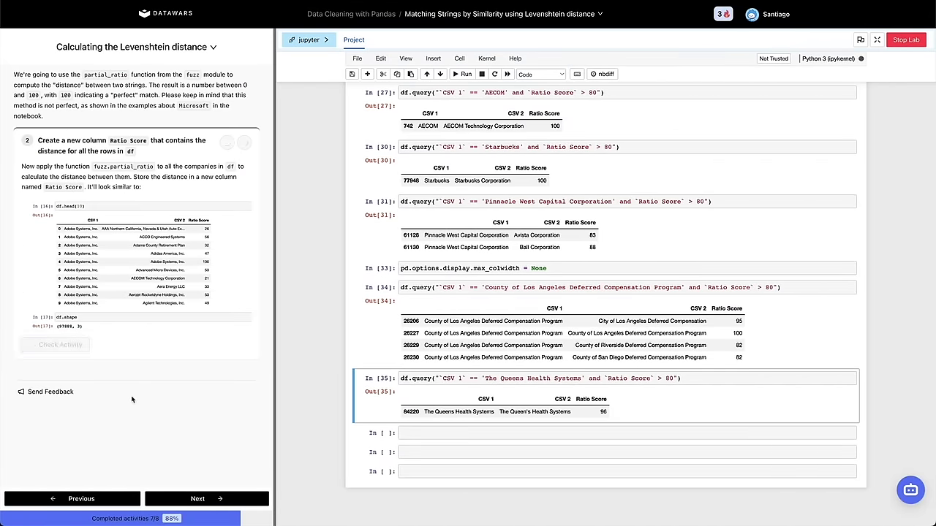
{"action": "left_click", "coordinate": [198, 499]}
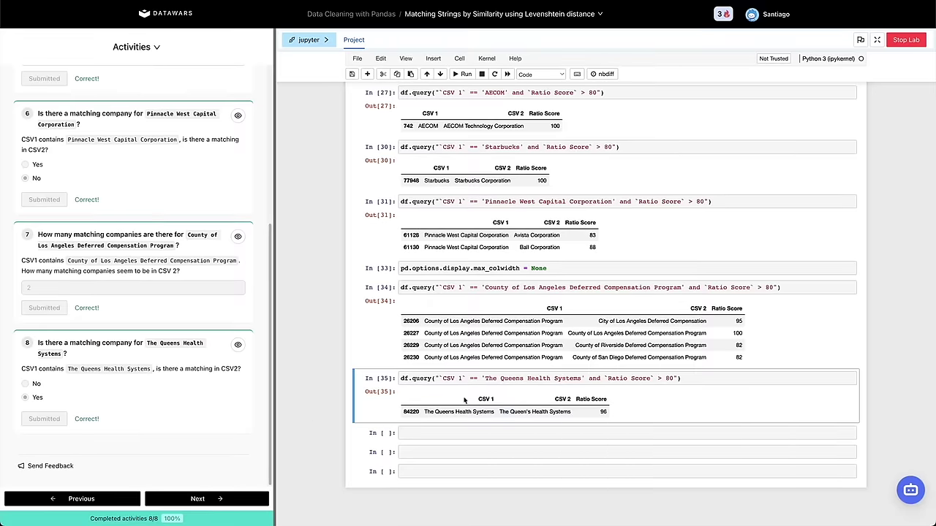
Insert a cell below the Queens Health Systems query and run df.loc[df['Ratio Score'] > 90] in the second empty cell.
{"action": "key", "text": "b"}
{"action": "scroll", "coordinate": [290, 359], "scroll_direction": "down", "scroll_amount": 1}
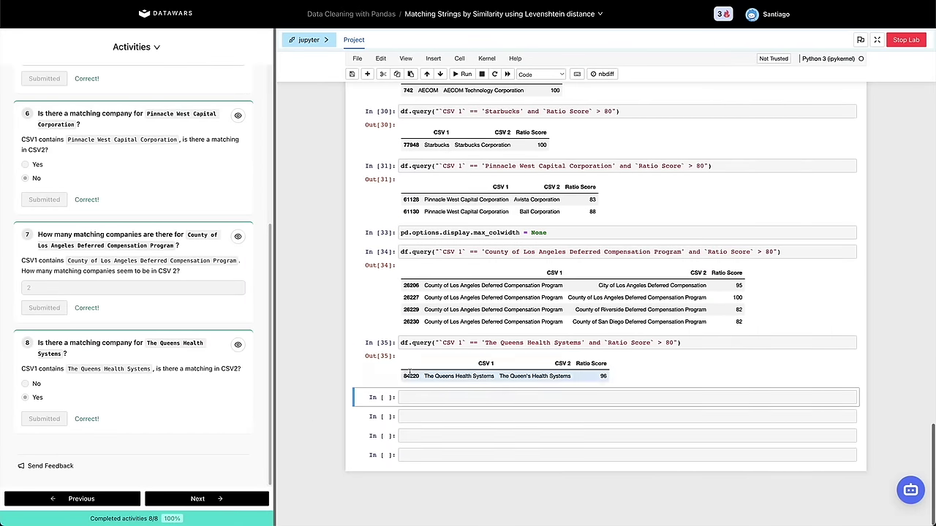
{"action": "scroll", "coordinate": [161, 297], "scroll_direction": "up", "scroll_amount": 3}
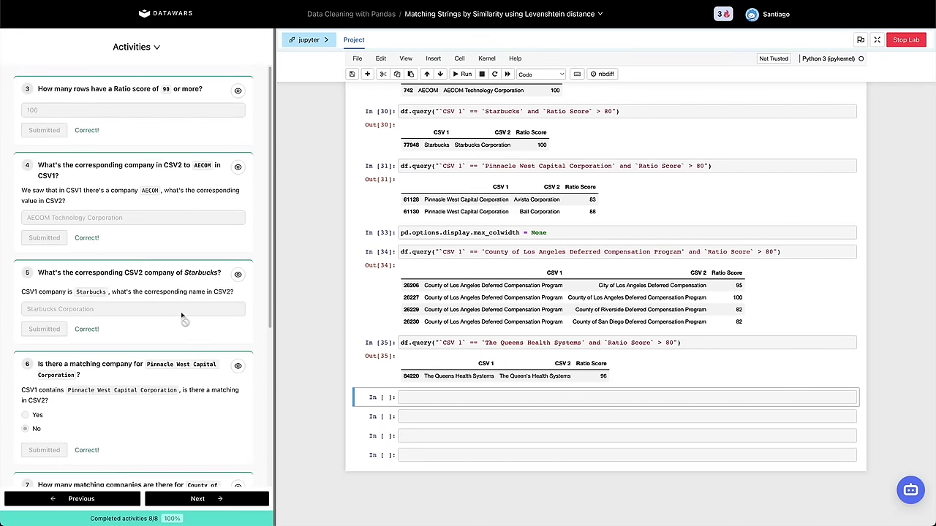
{"action": "scroll", "coordinate": [479, 175], "scroll_direction": "up", "scroll_amount": 20}
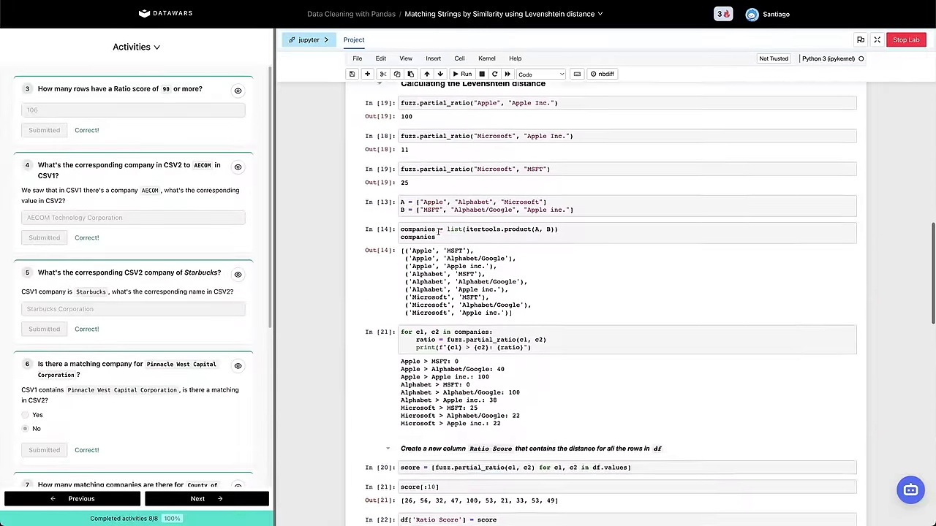
{"action": "scroll", "coordinate": [438, 232], "scroll_direction": "down", "scroll_amount": 12}
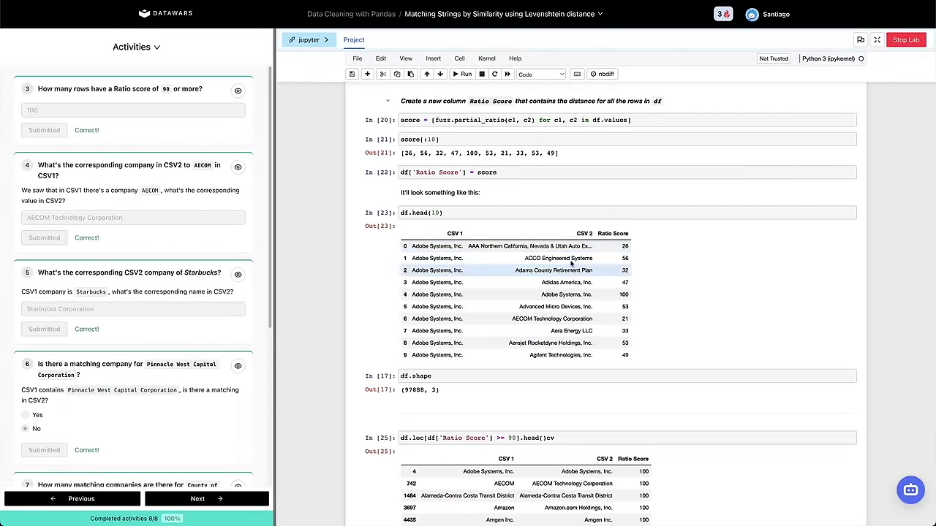
{"action": "scroll", "coordinate": [555, 293], "scroll_direction": "down", "scroll_amount": 10}
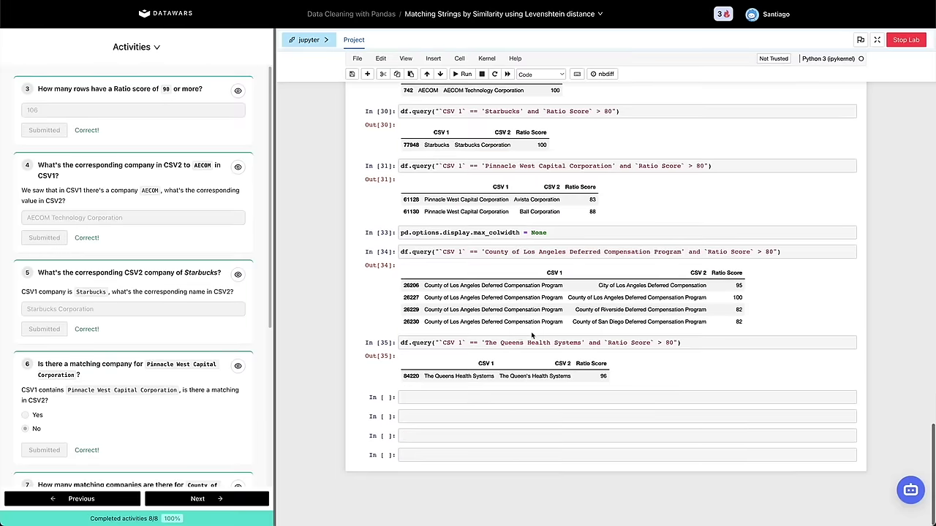
{"action": "left_click", "coordinate": [483, 365]}
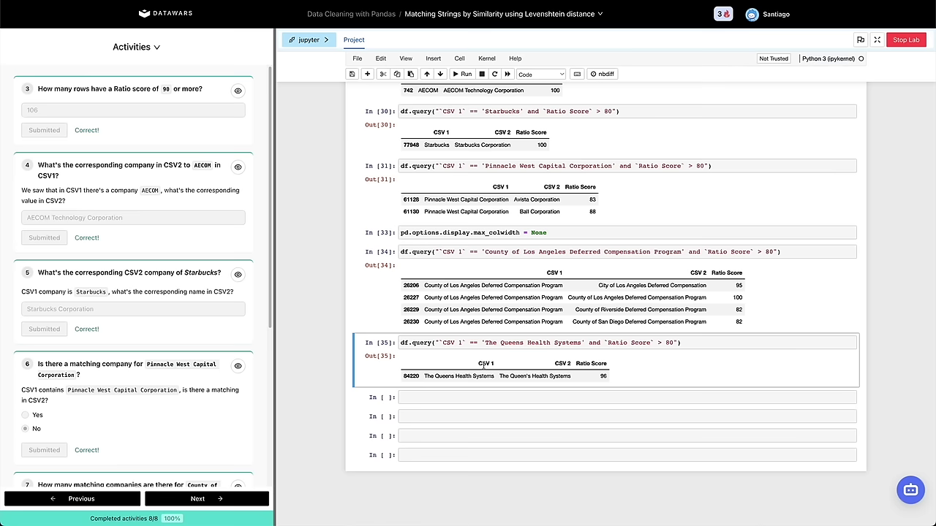
{"action": "key", "text": "Down"}
{"action": "key", "text": "Down"}
{"action": "key", "text": "Return"}
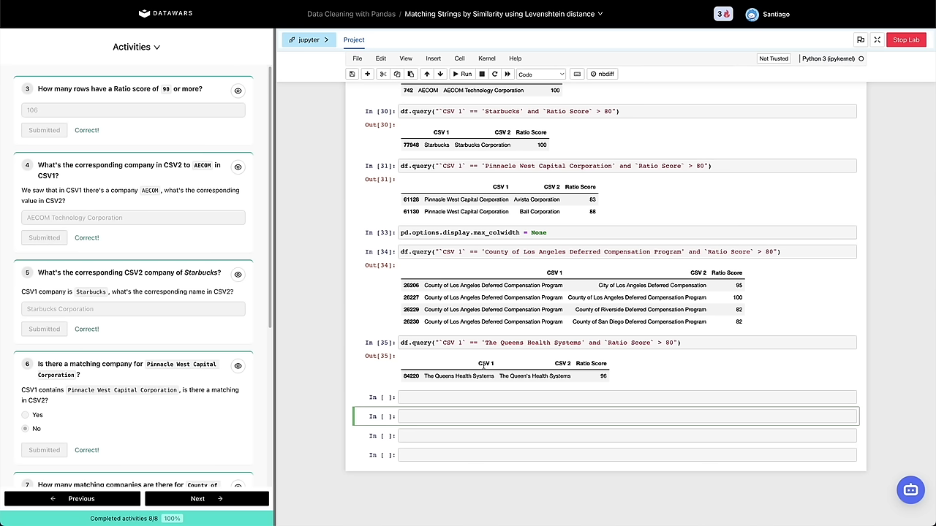
{"action": "type", "text": "df.loc[df['Ratio Score'] > 90"}
{"action": "key", "text": "shift+Return"}
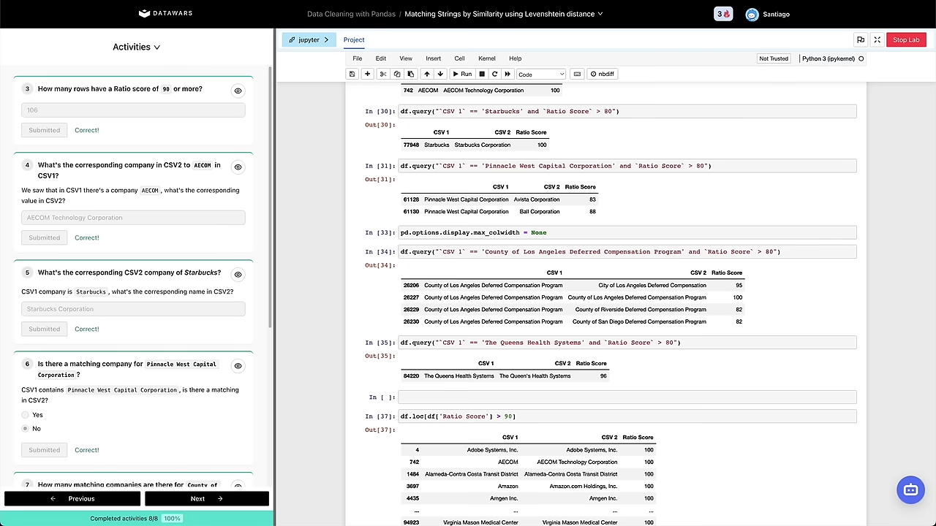
Copy the df.loc[df['Ratio Score'] > 90] expression into a new cell below its results.
{"action": "left_click", "coordinate": [480, 359]}
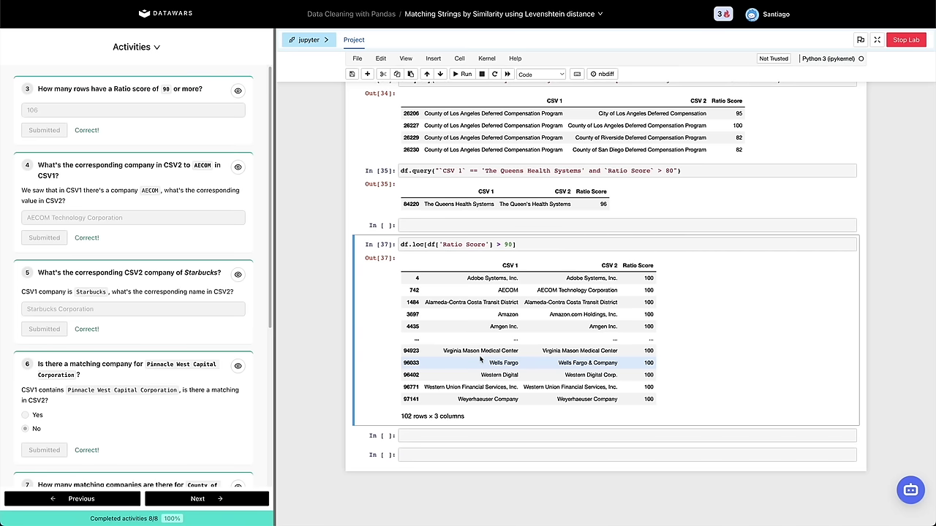
{"action": "key", "text": "Return"}
{"action": "key", "text": "Home"}
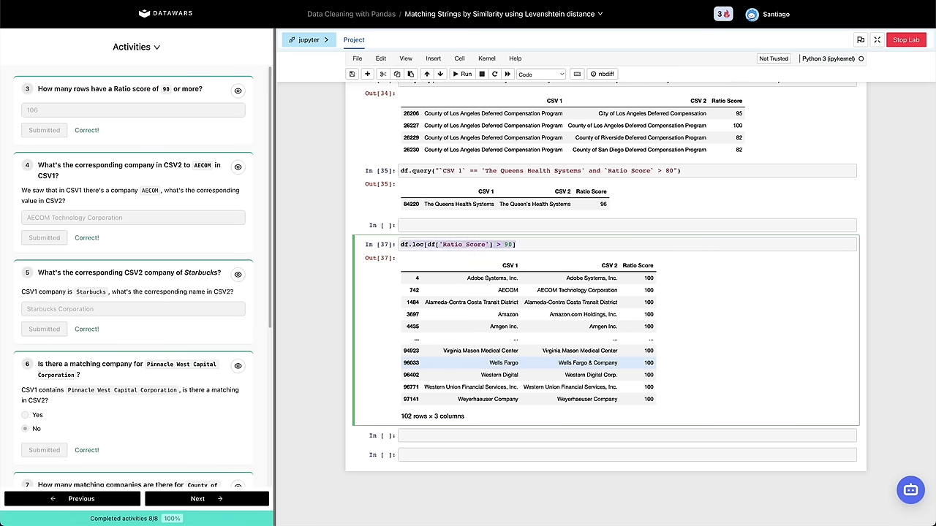
{"action": "key", "text": "shift+End"}
{"action": "key", "text": "ctrl+c"}
{"action": "key", "text": "Escape"}
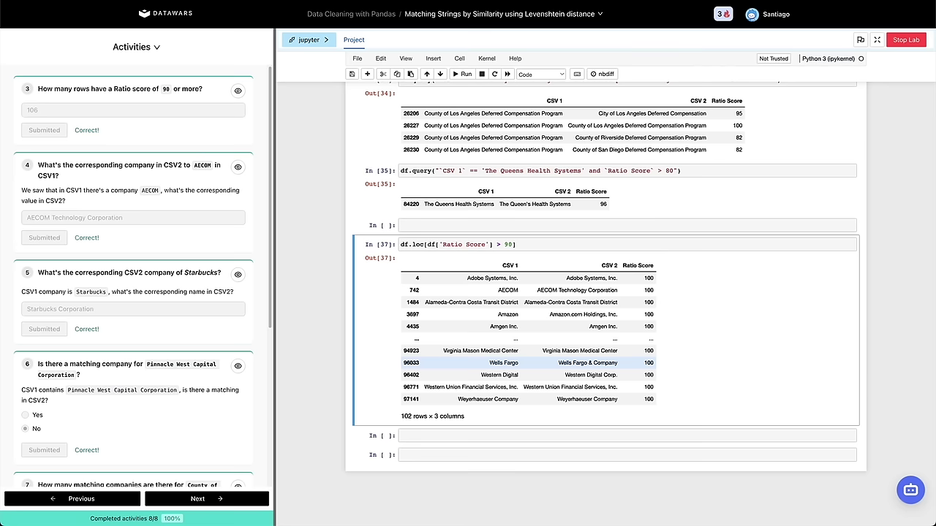
{"action": "key", "text": "b"}
{"action": "key", "text": "Return"}
{"action": "key", "text": "ctrl+v"}
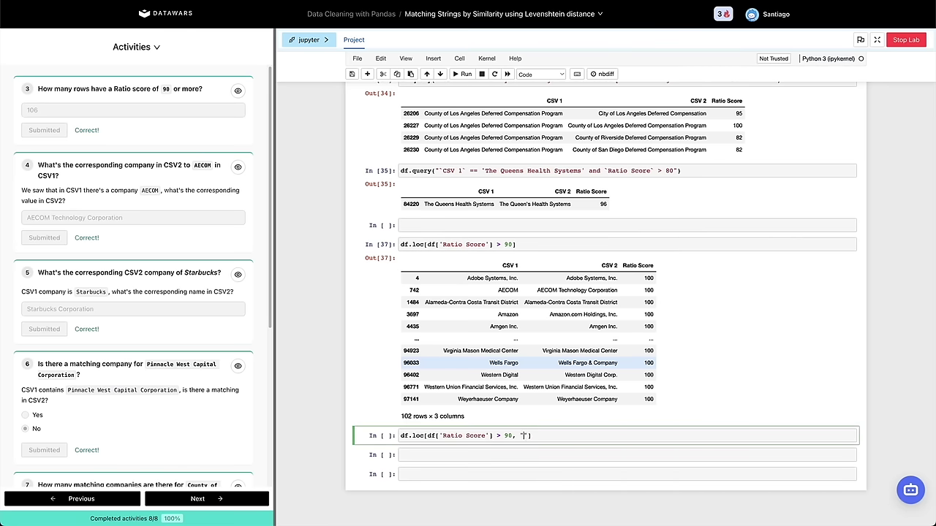
Restrict the copied filter to the "Ratio Score" column, append .plot(kind='hist') and run the cell.
{"action": "type", "text": ", \"Ri"}
{"action": "type", "text": "tio Score\"].plot('k"}
{"action": "key", "text": "BackSpace"}
{"action": "key", "text": "BackSpace"}
{"action": "type", "text": "kind='hist"}
{"action": "key", "text": "shift+Return"}
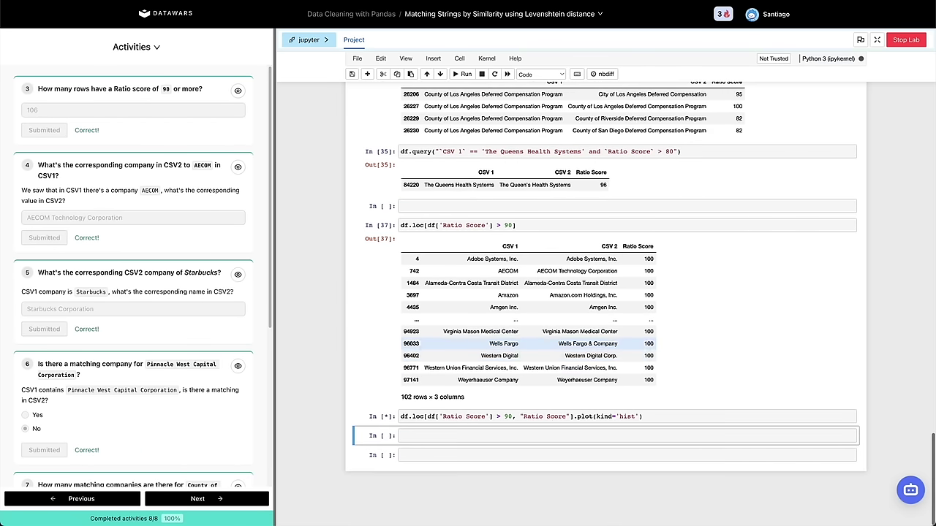
{"action": "scroll", "coordinate": [561, 427], "scroll_direction": "down", "scroll_amount": 3}
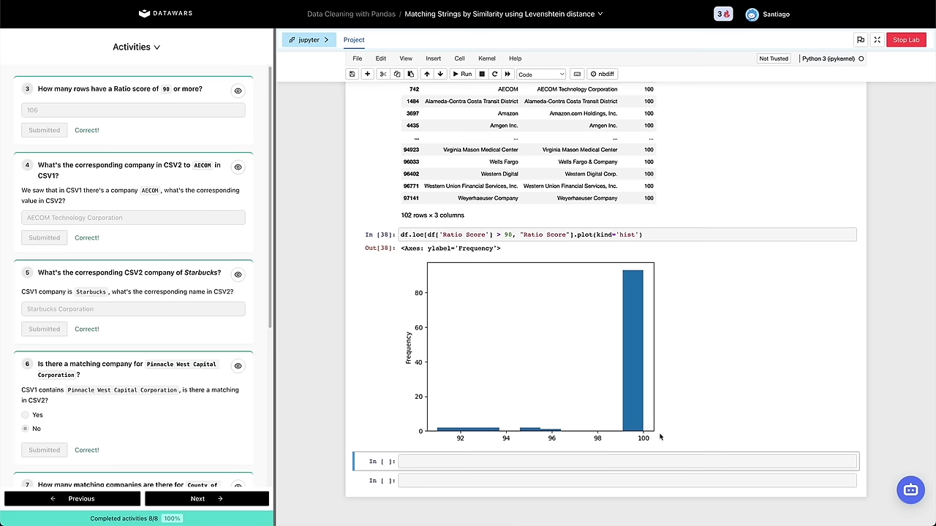
Duplicate the histogram cell, change the upper copy's plot kind to 'box' and run it.
{"action": "left_click", "coordinate": [516, 388]}
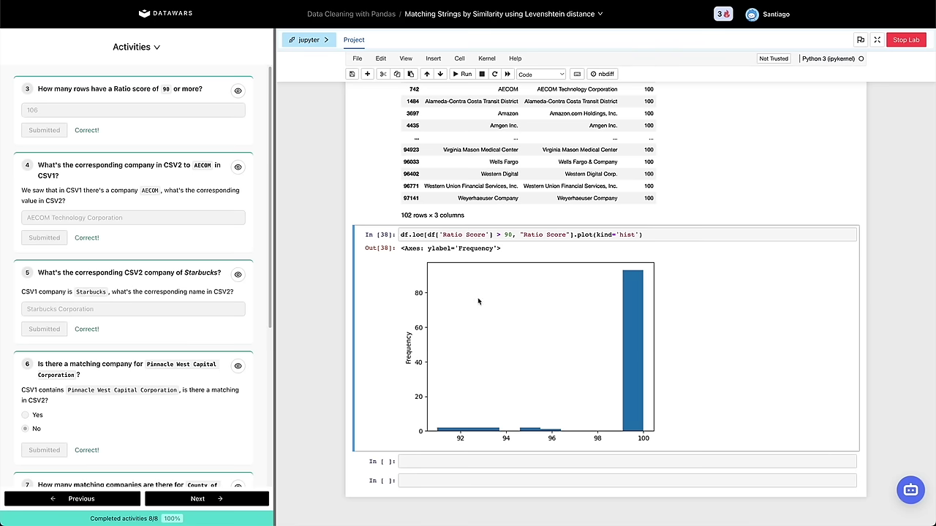
{"action": "key", "text": "c"}
{"action": "key", "text": "v"}
{"action": "scroll", "coordinate": [482, 259], "scroll_direction": "up", "scroll_amount": 3}
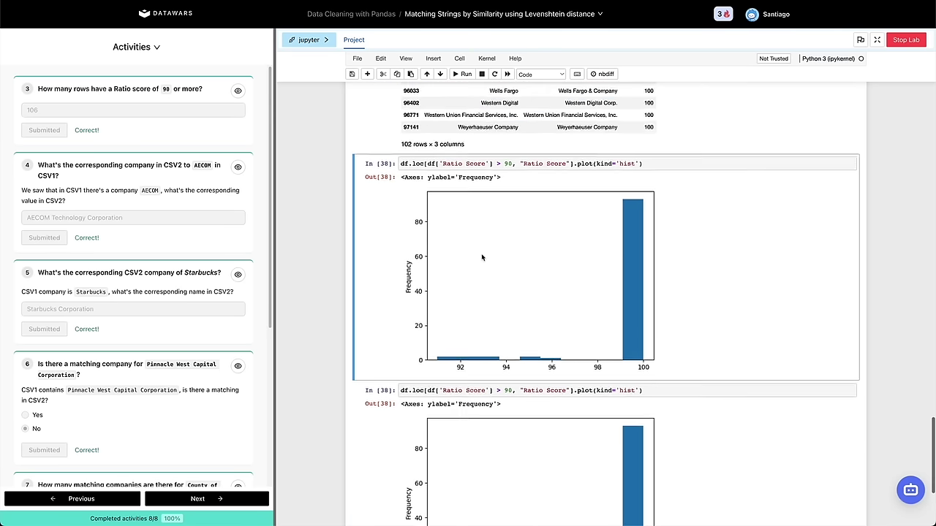
{"action": "left_click", "coordinate": [629, 212]}
{"action": "double_click", "coordinate": [629, 212]}
{"action": "type", "text": "c"}
{"action": "key", "text": "BackSpace"}
{"action": "type", "text": "'box'"}
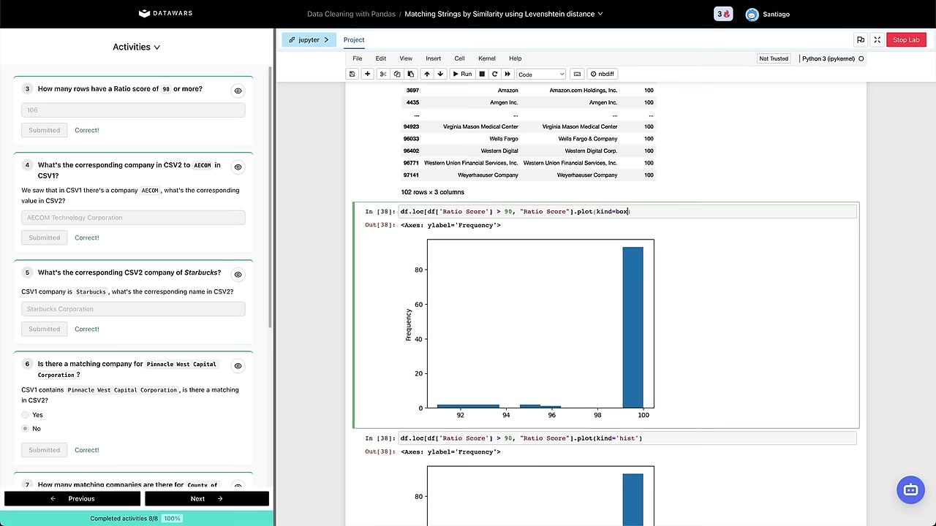
{"action": "key", "text": "shift+Return"}
{"action": "scroll", "coordinate": [619, 246], "scroll_direction": "down", "scroll_amount": 1}
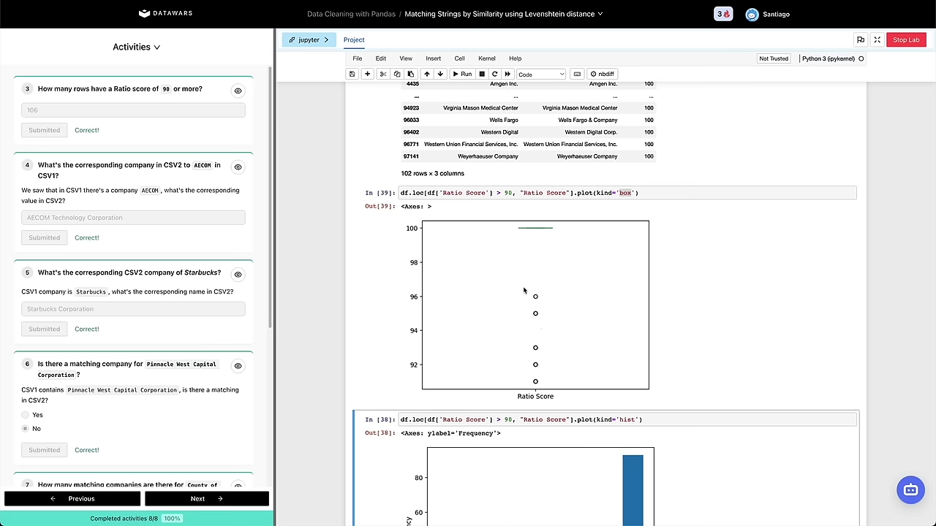
{"action": "scroll", "coordinate": [525, 289], "scroll_direction": "down", "scroll_amount": 1}
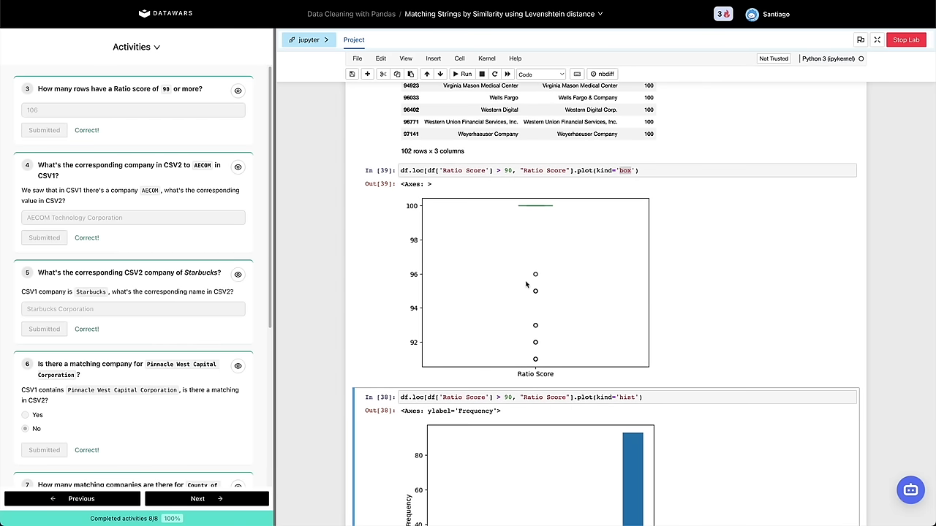
{"action": "scroll", "coordinate": [530, 300], "scroll_direction": "down", "scroll_amount": 1}
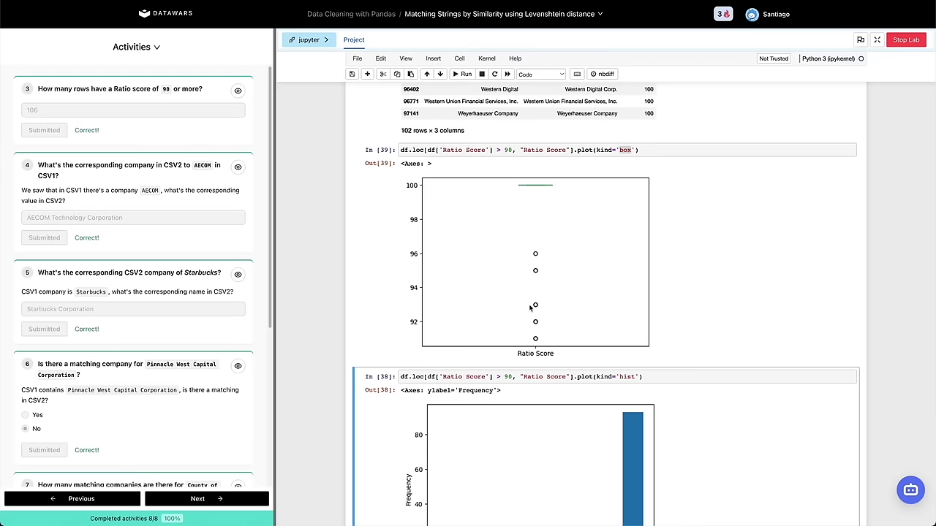
Insert a cell below the histogram and write df.query("`Ratio Score` > 90") in it.
{"action": "scroll", "coordinate": [530, 308], "scroll_direction": "down", "scroll_amount": 5}
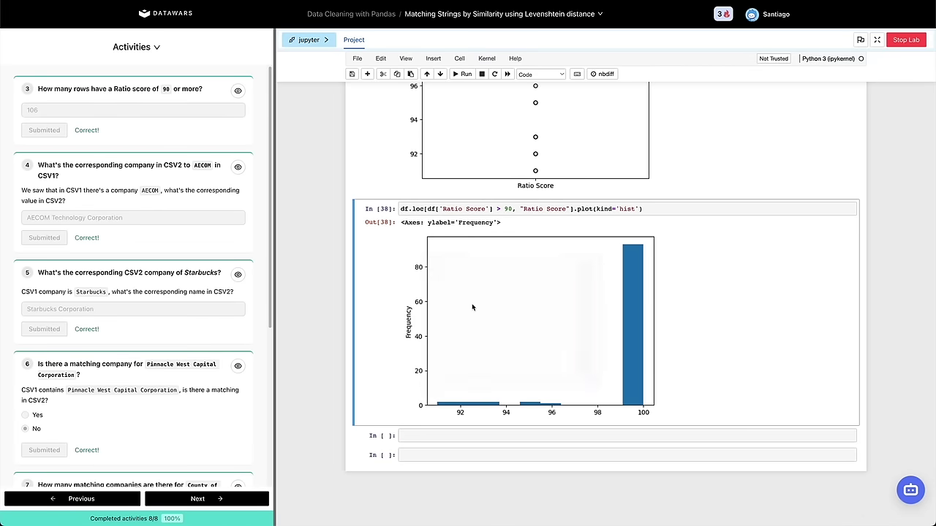
{"action": "key", "text": "b"}
{"action": "key", "text": "Return"}
{"action": "type", "text": "df"}
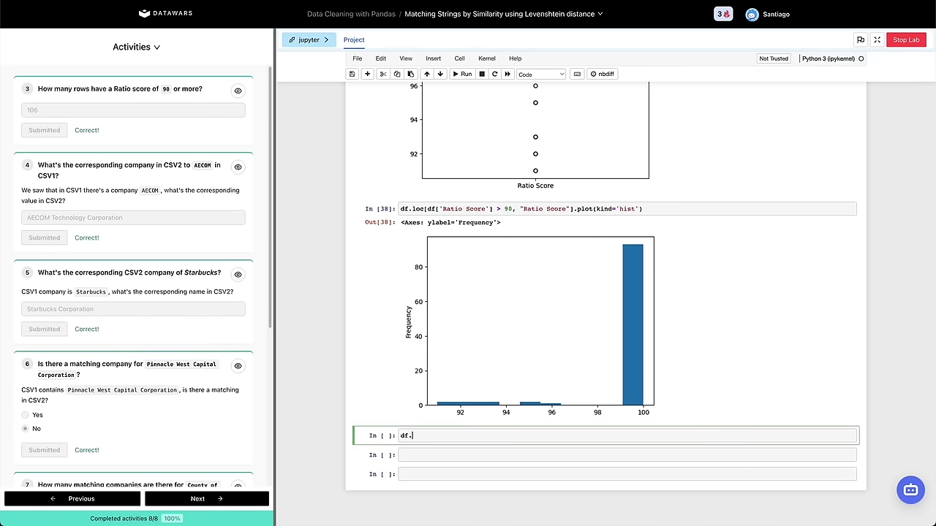
{"action": "type", "text": ".query(\"`Ratio Score` > 90"}
Extend the query by copying its condition after "and", change the copy to `Ratio Score` < 97 and run the cell.
{"action": "key", "text": "shift+Left"}
{"action": "key", "text": "shift+Left"}
{"action": "key", "text": "shift+Left"}
{"action": "key", "text": "shift+Left"}
{"action": "key", "text": "shift+Left"}
{"action": "key", "text": "shift+Left"}
{"action": "key", "text": "shift+Left"}
{"action": "key", "text": "shift+Left"}
{"action": "key", "text": "shift+Left"}
{"action": "key", "text": "shift+Left"}
{"action": "key", "text": "shift+Left"}
{"action": "key", "text": "shift+Left"}
{"action": "key", "text": "shift+Left"}
{"action": "key", "text": "shift+Left"}
{"action": "key", "text": "shift+Left"}
{"action": "key", "text": "shift+Left"}
{"action": "key", "text": "shift+Left"}
{"action": "key", "text": "shift+Left"}
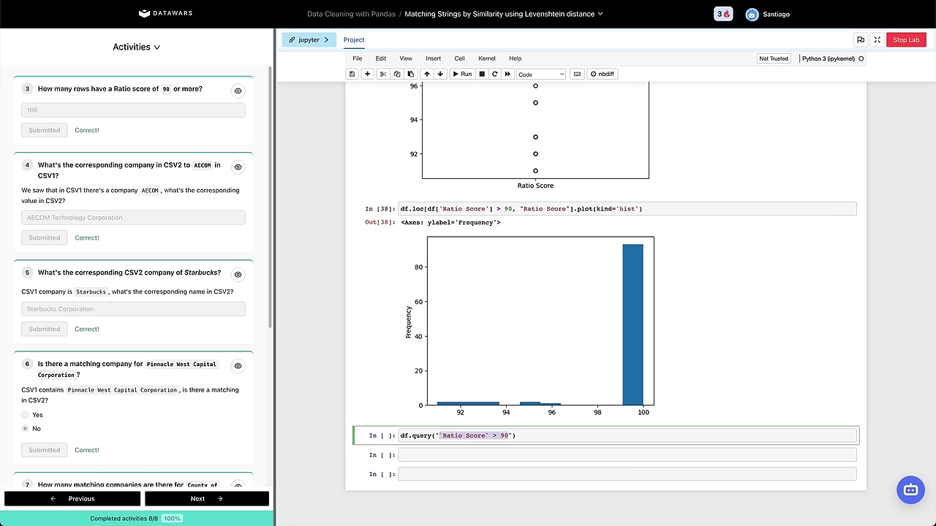
{"action": "key", "text": "ctrl+c"}
{"action": "key", "text": "Right"}
{"action": "type", "text": "and"}
{"action": "key", "text": "ctrl+v"}
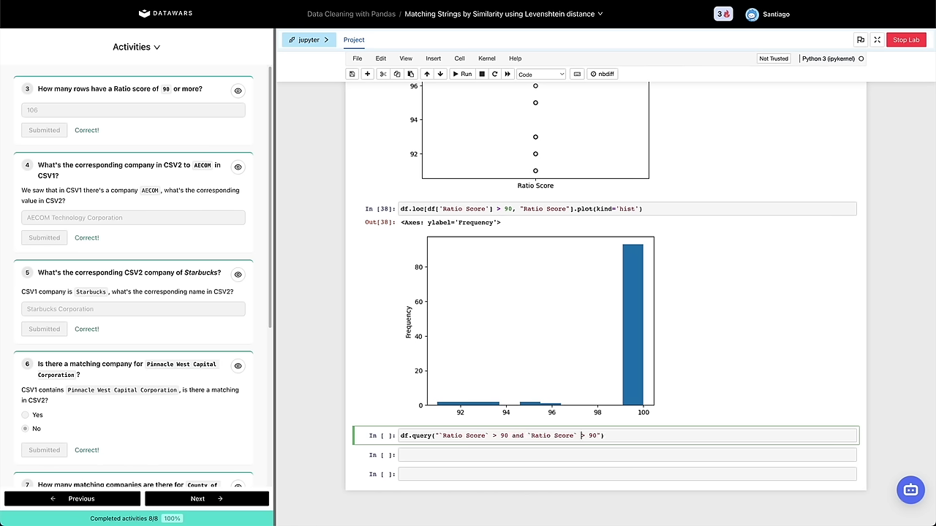
{"action": "key", "text": "BackSpace"}
{"action": "type", "text": "<"}
{"action": "key", "text": "shift+Return"}
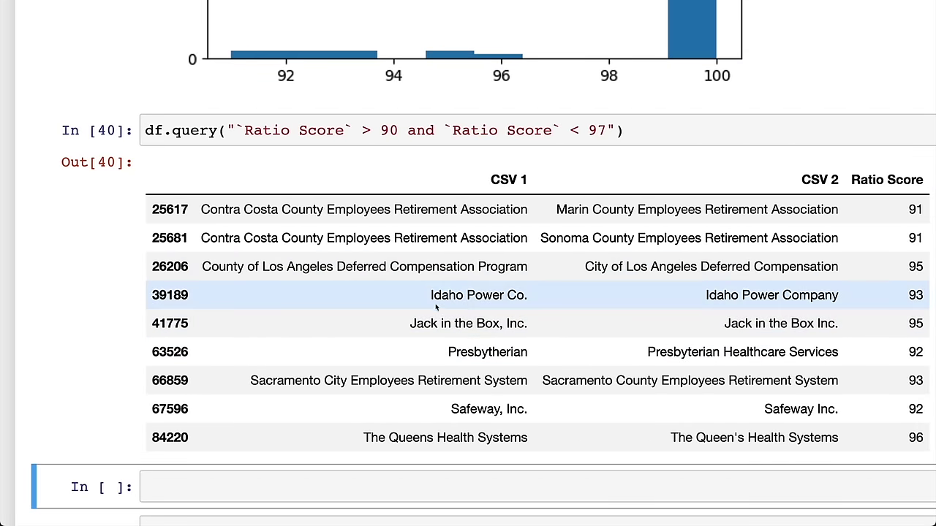
Compare the CSV 1 and CSV 2 names of the Idaho Power and Jack in the Box matches.
{"action": "left_click_drag", "start_coordinate": [391, 296], "coordinate": [474, 293]}
{"action": "left_click", "coordinate": [475, 292]}
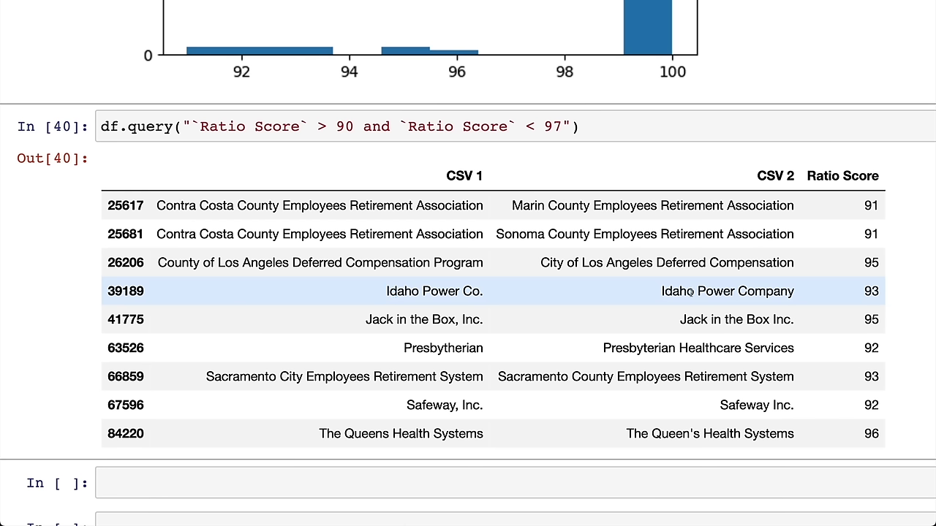
{"action": "left_click_drag", "start_coordinate": [693, 292], "coordinate": [795, 292]}
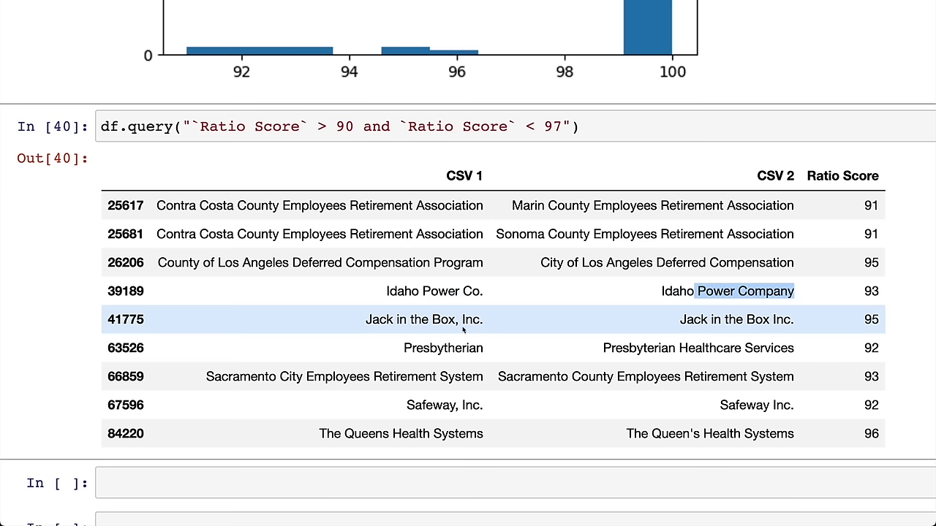
{"action": "left_click_drag", "start_coordinate": [368, 320], "coordinate": [831, 320]}
{"action": "left_click", "coordinate": [854, 319]}
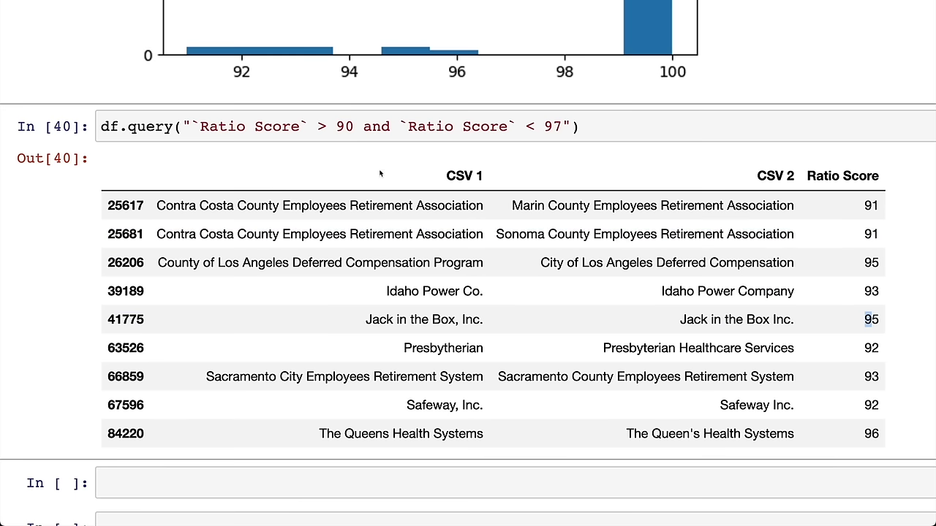
Append .sort_values(by='Ratio Score') to the query for scores between 90 and 97 and run the cell.
{"action": "left_click", "coordinate": [580, 128]}
{"action": "type", "text": ".sro"}
{"action": "key", "text": "BackSpace"}
{"action": "type", "text": "ort_val"}
{"action": "type", "text": "ues(by='Ratio"}
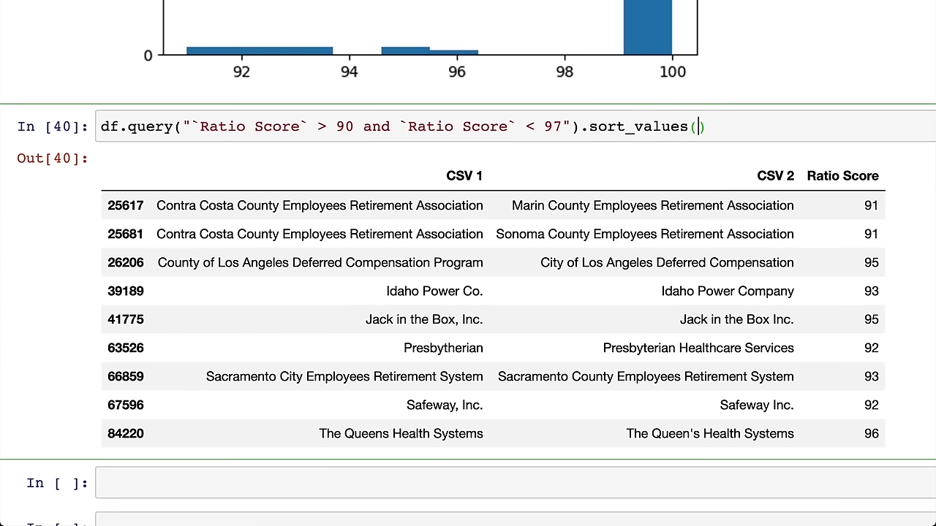
{"action": "type", "text": " Score"}
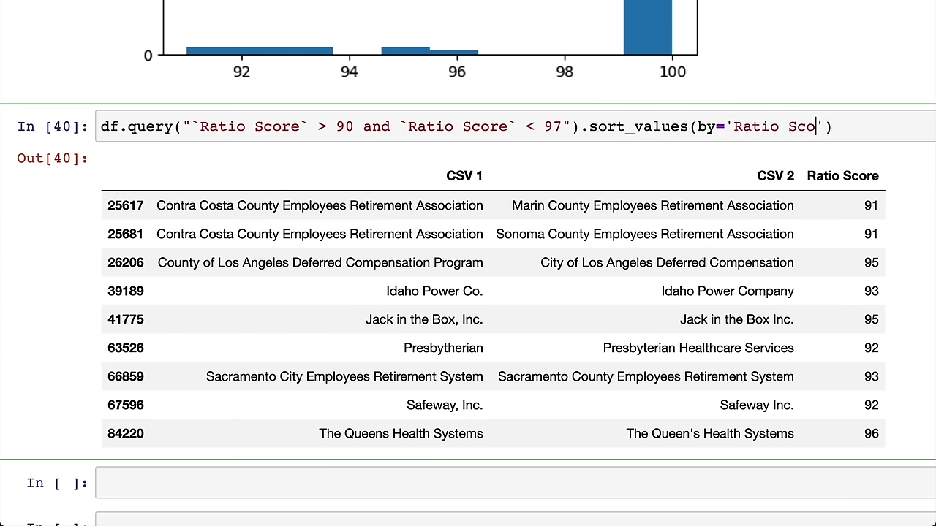
{"action": "key", "text": "shift+Return"}
{"action": "scroll", "coordinate": [578, 129], "scroll_direction": "up", "scroll_amount": 1}
{"action": "scroll", "coordinate": [474, 125], "scroll_direction": "down", "scroll_amount": 5}
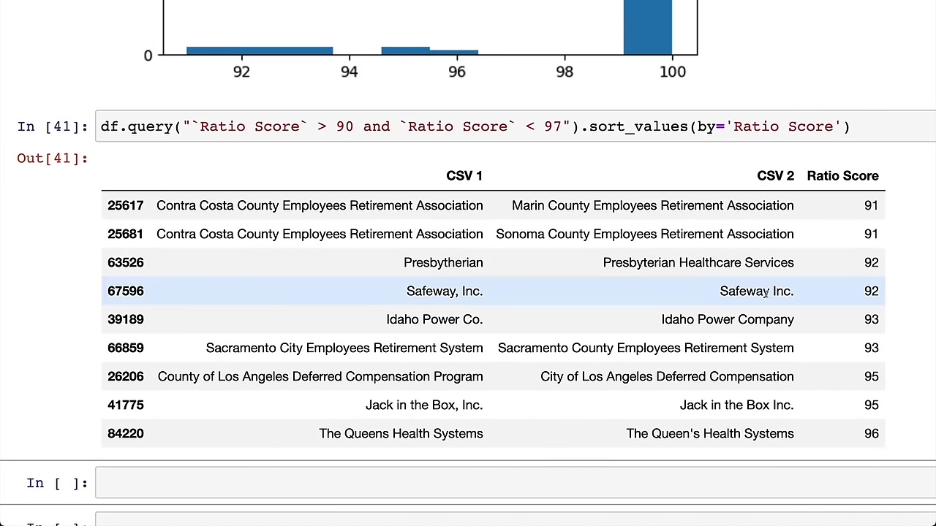
Compare the name pairs in the Queens Health Systems, Jack in the Box, Los Angeles and Sacramento rows of the sorted result.
{"action": "left_click_drag", "start_coordinate": [327, 434], "coordinate": [776, 435]}
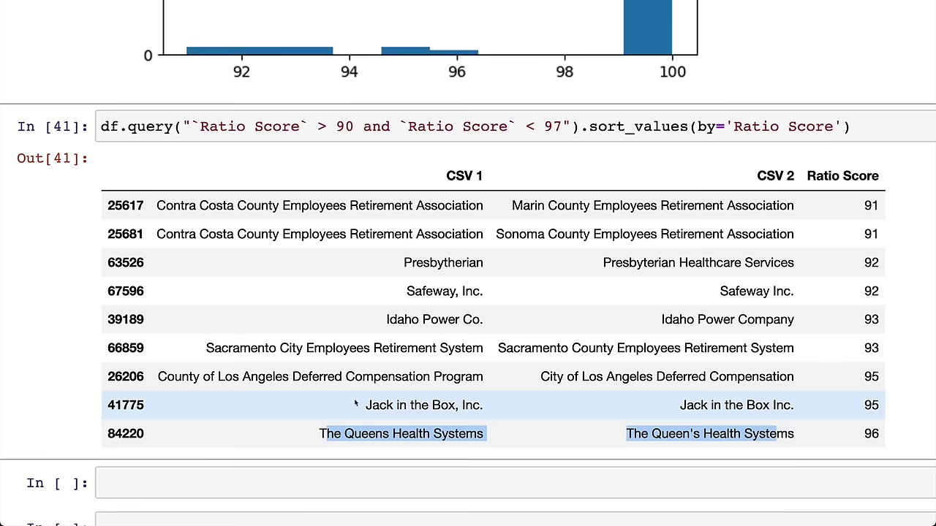
{"action": "left_click_drag", "start_coordinate": [357, 405], "coordinate": [493, 413]}
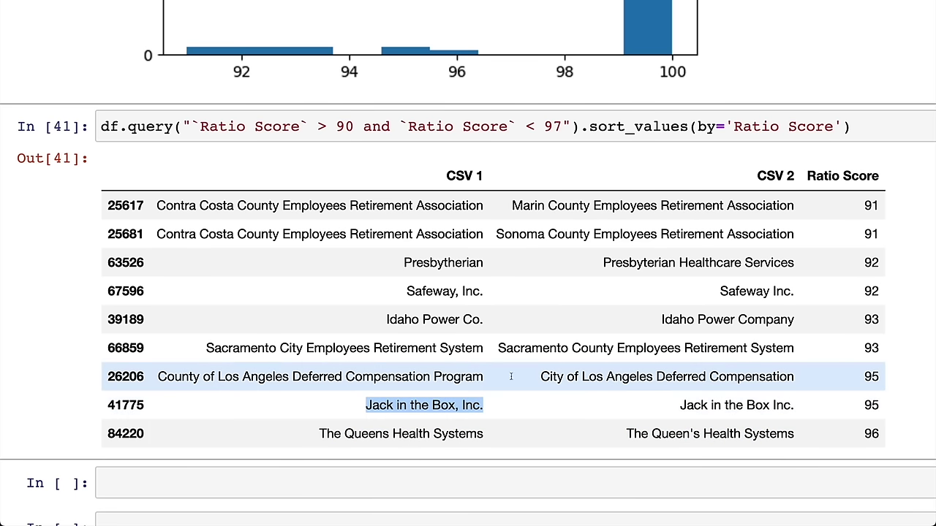
{"action": "left_click_drag", "start_coordinate": [179, 376], "coordinate": [747, 382]}
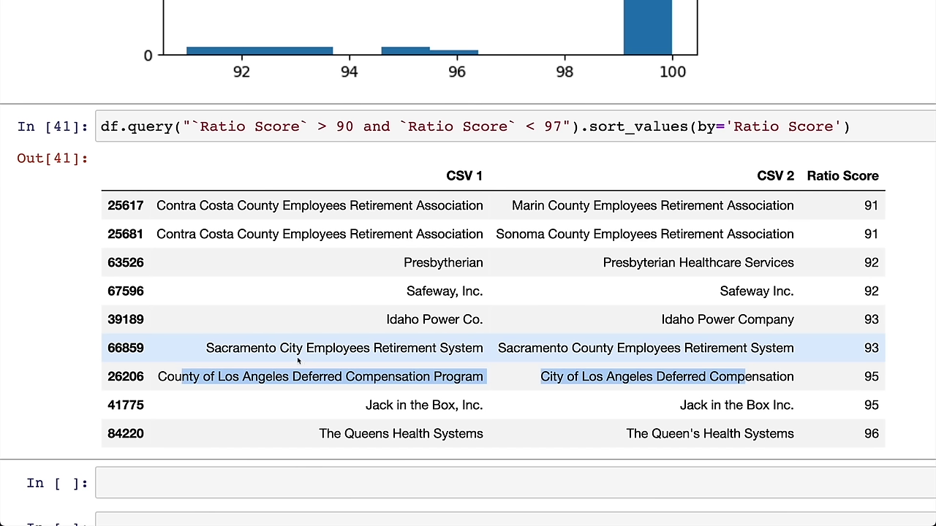
{"action": "left_click", "coordinate": [255, 349]}
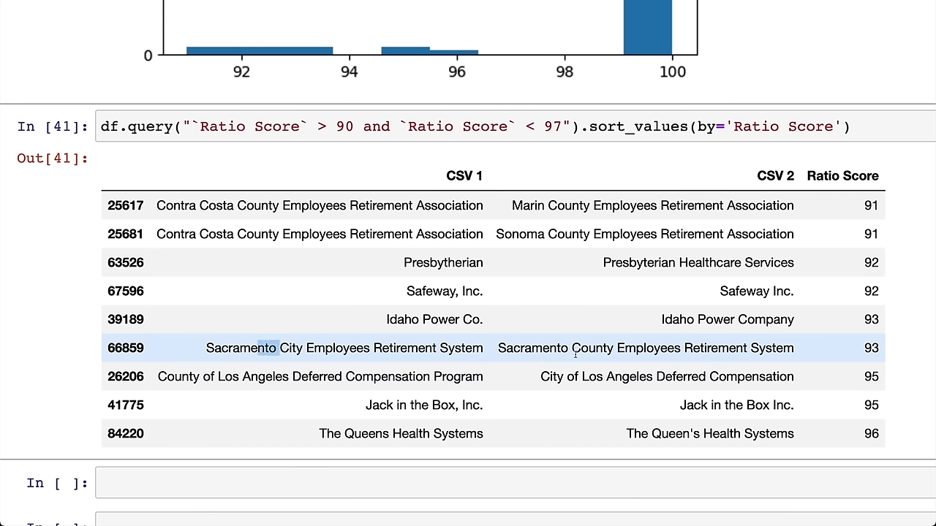
{"action": "left_click_drag", "start_coordinate": [541, 353], "coordinate": [602, 351]}
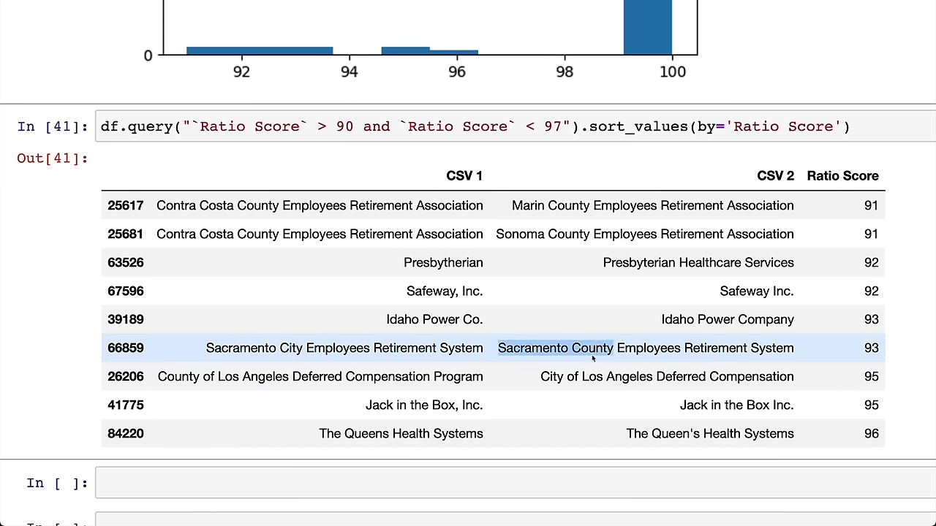
{"action": "double_click", "coordinate": [296, 349]}
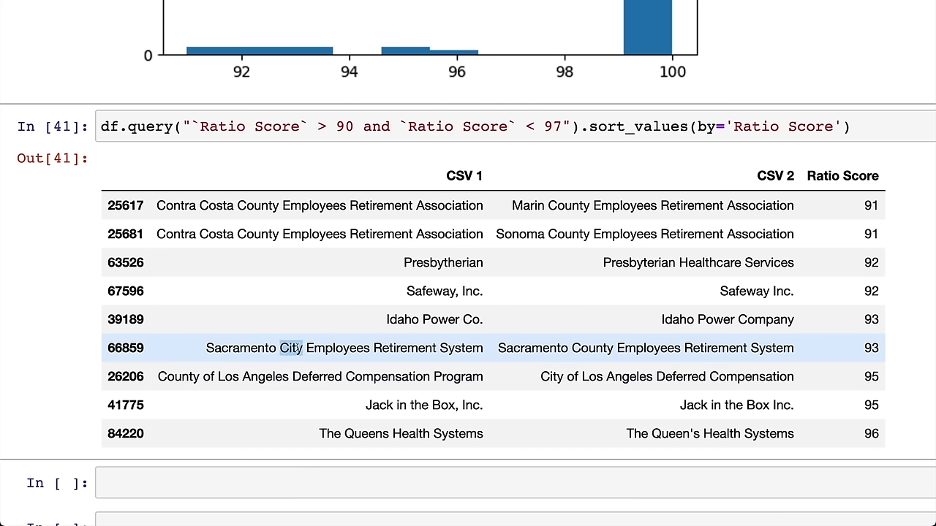
{"action": "double_click", "coordinate": [593, 349]}
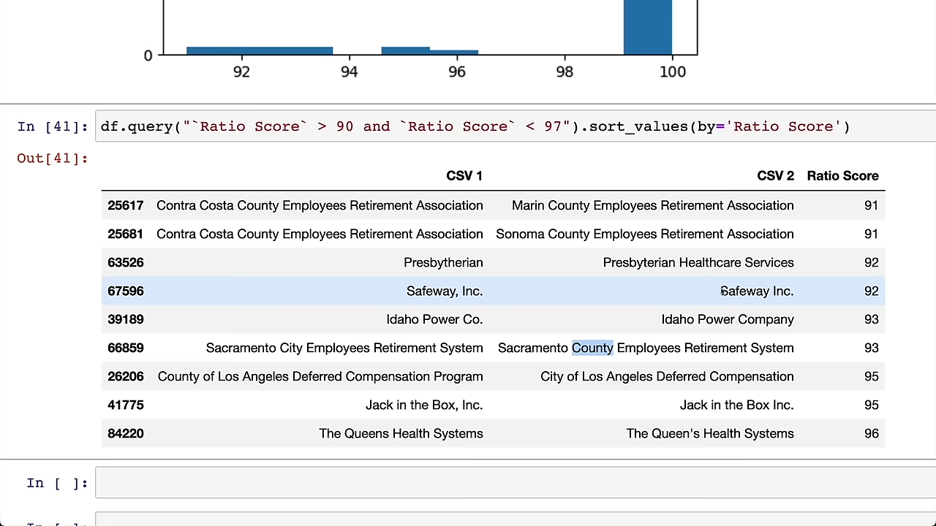
Examine the spelling and wording differences between "Presbytherian" and "Presbyterian Healthcare Services" in row 63526.
{"action": "left_click_drag", "start_coordinate": [399, 269], "coordinate": [799, 269]}
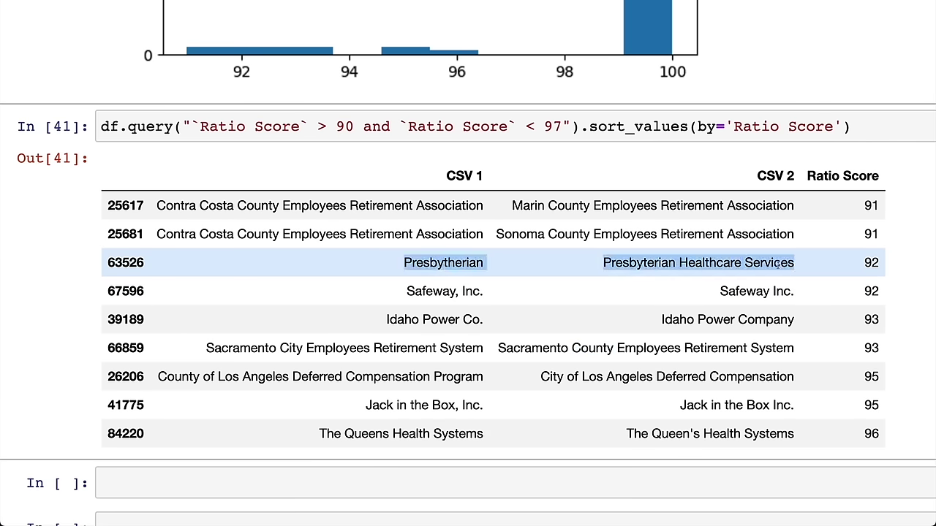
{"action": "left_click", "coordinate": [623, 265]}
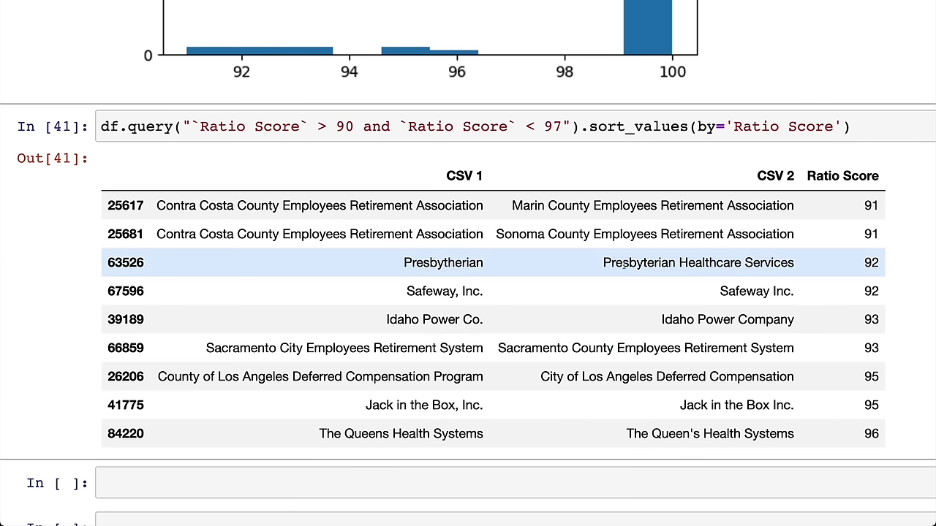
{"action": "left_click_drag", "start_coordinate": [411, 263], "coordinate": [736, 264]}
{"action": "left_click", "coordinate": [753, 265]}
{"action": "double_click", "coordinate": [450, 263]}
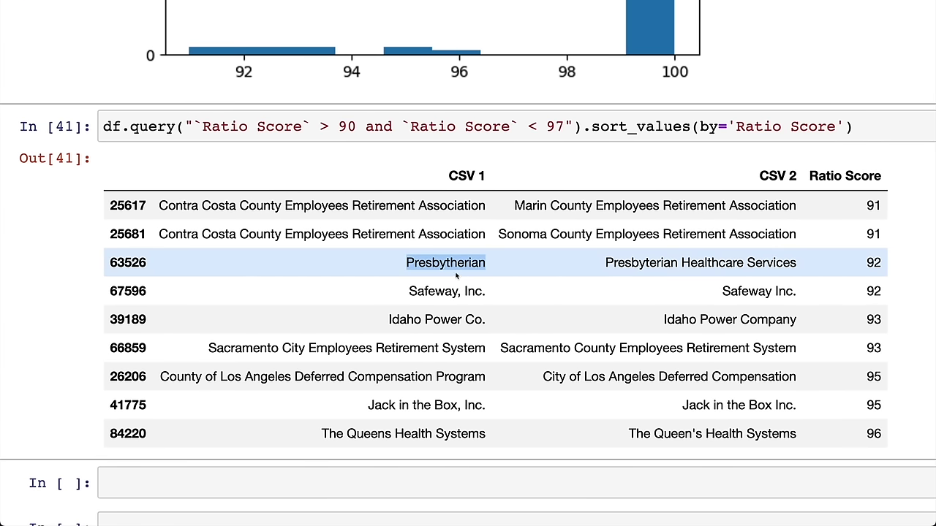
{"action": "double_click", "coordinate": [444, 264]}
{"action": "mouse_move", "coordinate": [646, 267]}
{"action": "left_mouse_down"}
{"action": "mouse_move", "coordinate": [796, 266]}
{"action": "mouse_move", "coordinate": [674, 264]}
{"action": "left_mouse_up"}
{"action": "double_click", "coordinate": [762, 266]}
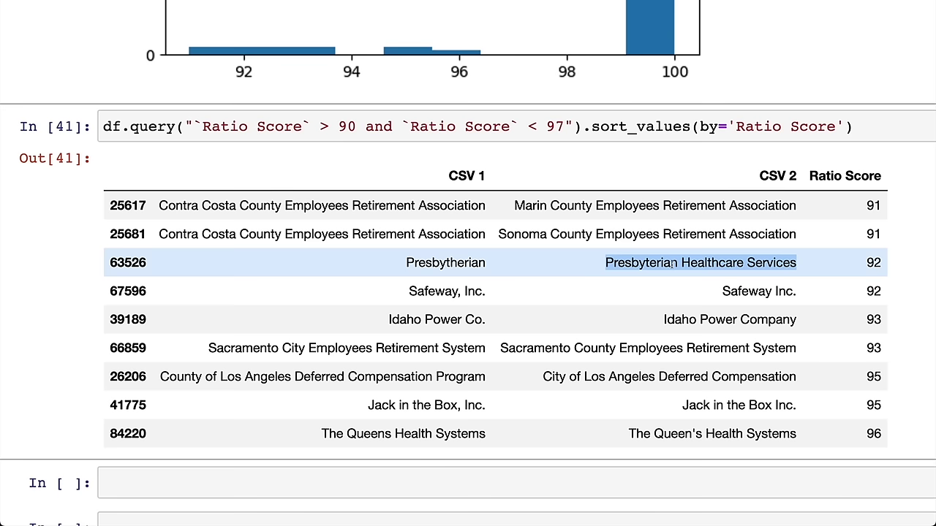
Compare the Contra Costa County association with its Sonoma County and Marin County matches in rows 25681 and 25617.
{"action": "left_click_drag", "start_coordinate": [178, 234], "coordinate": [254, 234]}
{"action": "left_click_drag", "start_coordinate": [536, 230], "coordinate": [563, 234]}
{"action": "left_click", "coordinate": [194, 229]}
{"action": "left_click_drag", "start_coordinate": [194, 228], "coordinate": [282, 234]}
{"action": "left_click", "coordinate": [282, 234]}
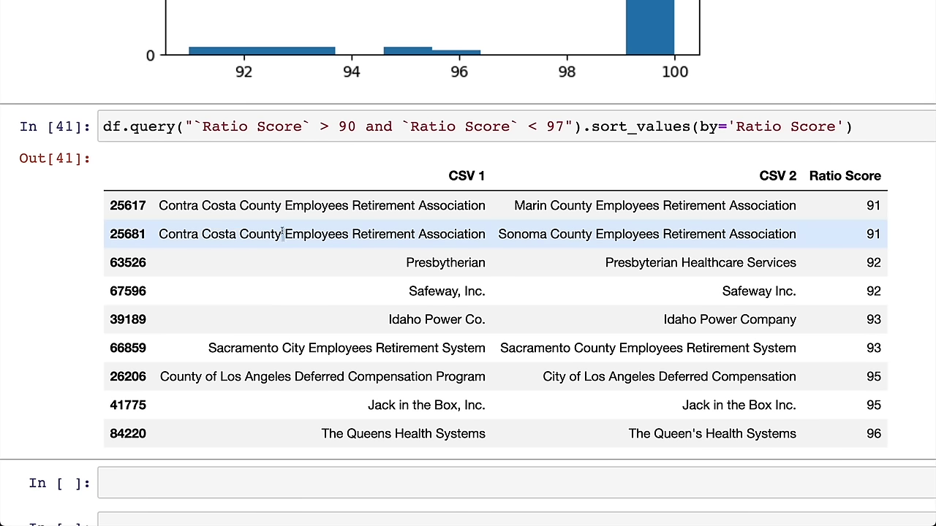
{"action": "left_click_drag", "start_coordinate": [196, 234], "coordinate": [741, 235]}
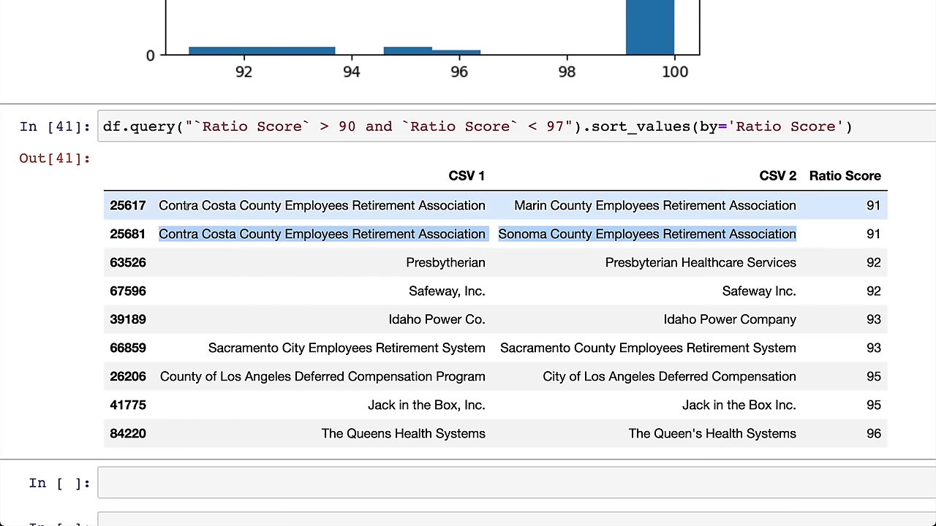
{"action": "left_click_drag", "start_coordinate": [187, 205], "coordinate": [235, 205]}
{"action": "left_click_drag", "start_coordinate": [515, 206], "coordinate": [592, 206]}
{"action": "left_click_drag", "start_coordinate": [192, 207], "coordinate": [761, 234]}
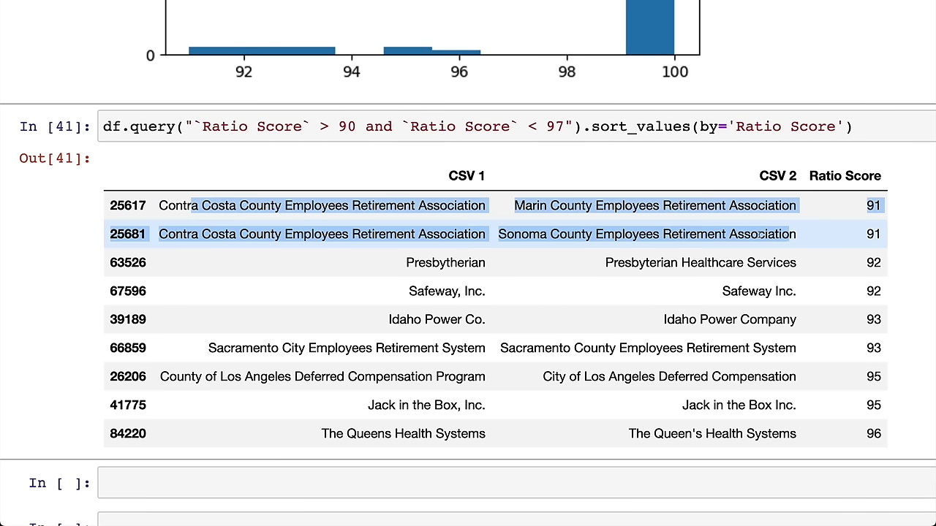
{"action": "left_click", "coordinate": [749, 232]}
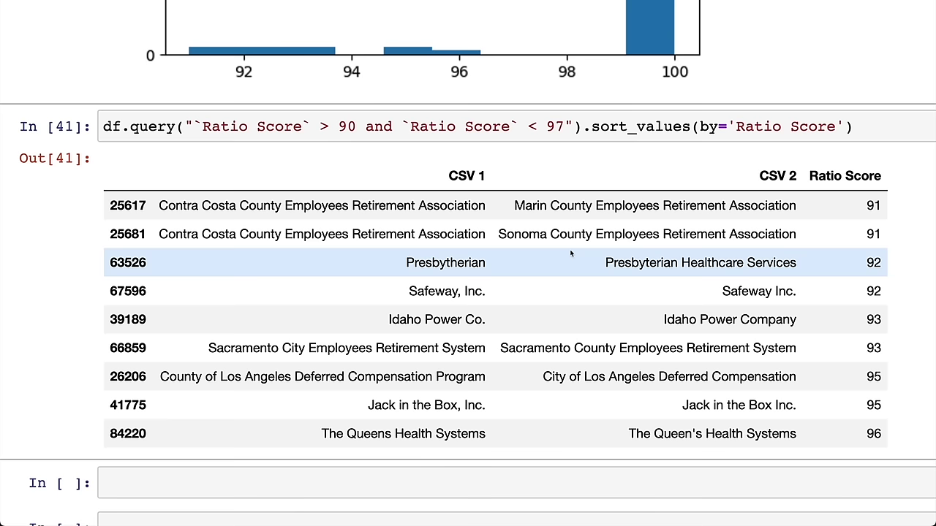
Recheck the matches from the Presbyterian row down to the Queens Health Systems row for questionable pairs.
{"action": "left_click_drag", "start_coordinate": [404, 263], "coordinate": [823, 263]}
{"action": "left_click_drag", "start_coordinate": [223, 348], "coordinate": [661, 377]}
{"action": "left_click", "coordinate": [661, 377]}
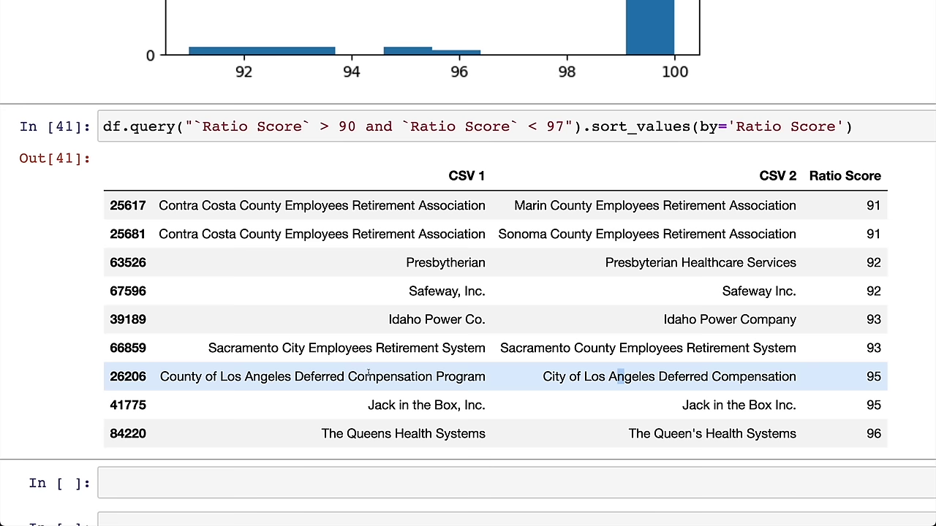
{"action": "left_click_drag", "start_coordinate": [834, 445], "coordinate": [380, 404]}
{"action": "left_click", "coordinate": [380, 404]}
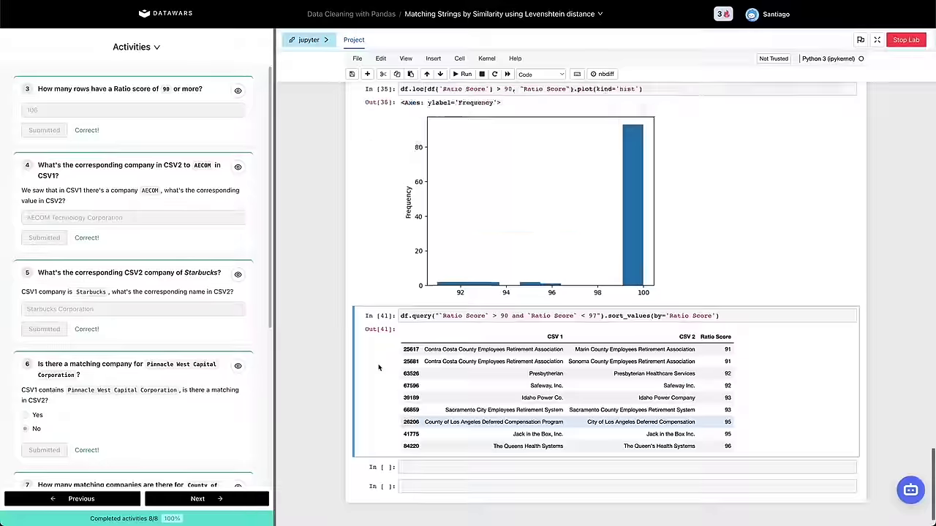
Review the start of the notebook, with the two CSV loads, their shapes and the df1 and df2 previews.
{"action": "scroll", "coordinate": [382, 372], "scroll_direction": "up", "scroll_amount": 15}
{"action": "scroll", "coordinate": [433, 317], "scroll_direction": "up", "scroll_amount": 2}
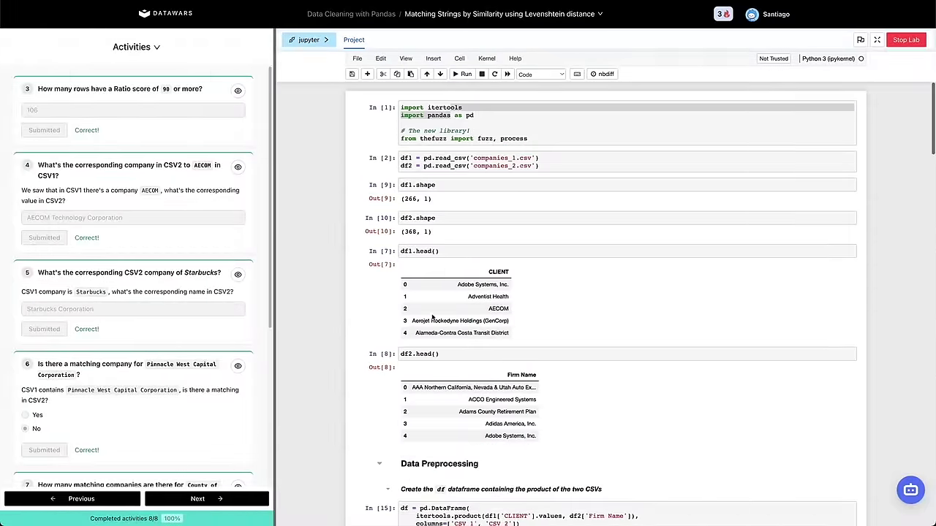
{"action": "scroll", "coordinate": [438, 263], "scroll_direction": "down", "scroll_amount": 3}
{"action": "scroll", "coordinate": [354, 435], "scroll_direction": "up", "scroll_amount": 3}
{"action": "scroll", "coordinate": [393, 303], "scroll_direction": "down", "scroll_amount": 1}
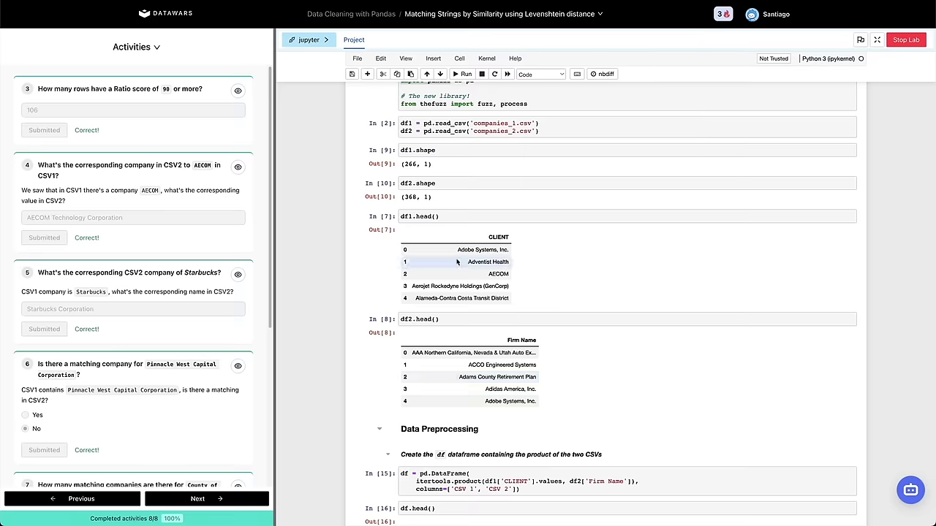
{"action": "scroll", "coordinate": [457, 261], "scroll_direction": "down", "scroll_amount": 20}
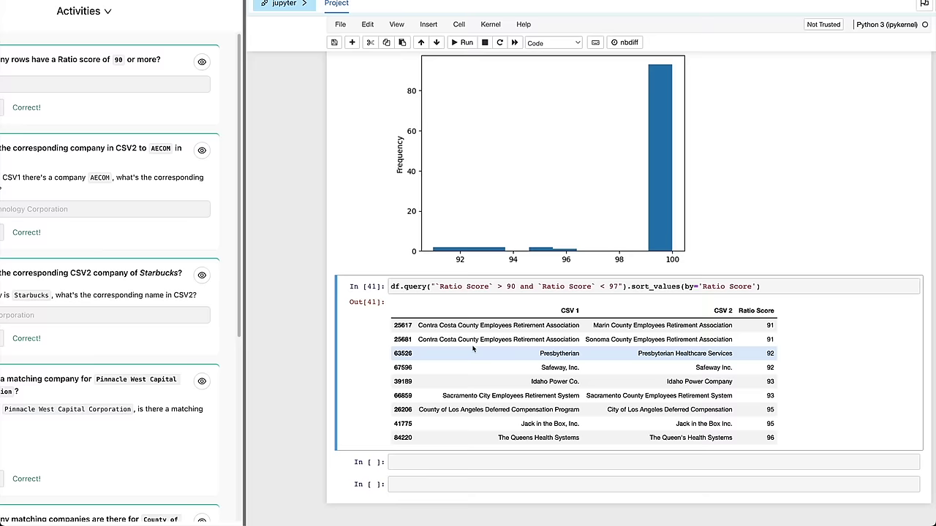
Review the Ratio Score column in the above-90 filter and the County of Los Angeles query results.
{"action": "scroll", "coordinate": [473, 349], "scroll_direction": "up", "scroll_amount": 10}
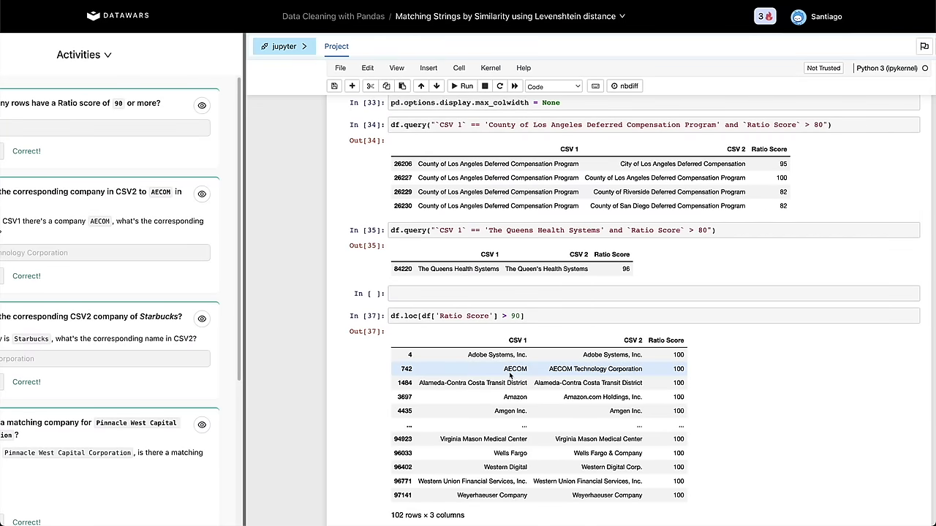
{"action": "double_click", "coordinate": [656, 341]}
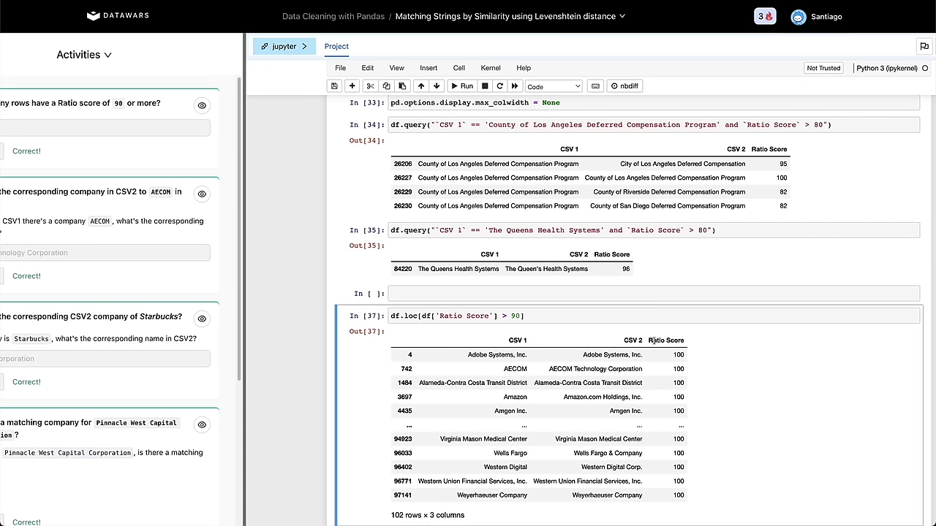
{"action": "left_click", "coordinate": [666, 341]}
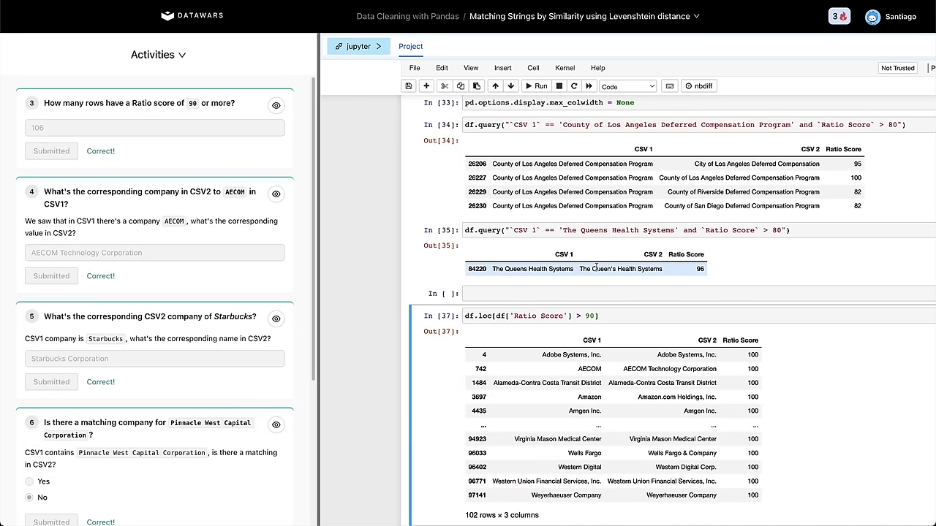
{"action": "scroll", "coordinate": [598, 263], "scroll_direction": "up", "scroll_amount": 1}
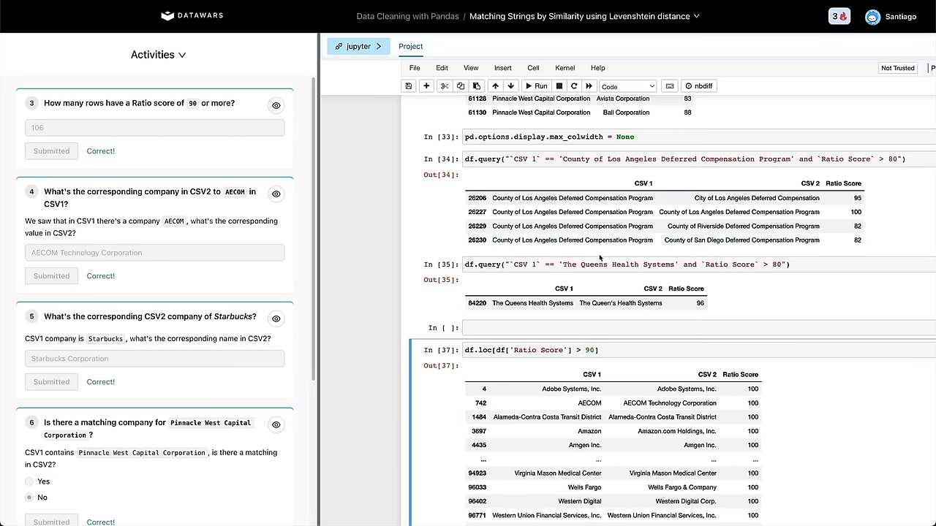
{"action": "left_click", "coordinate": [891, 159]}
{"action": "left_click", "coordinate": [747, 213]}
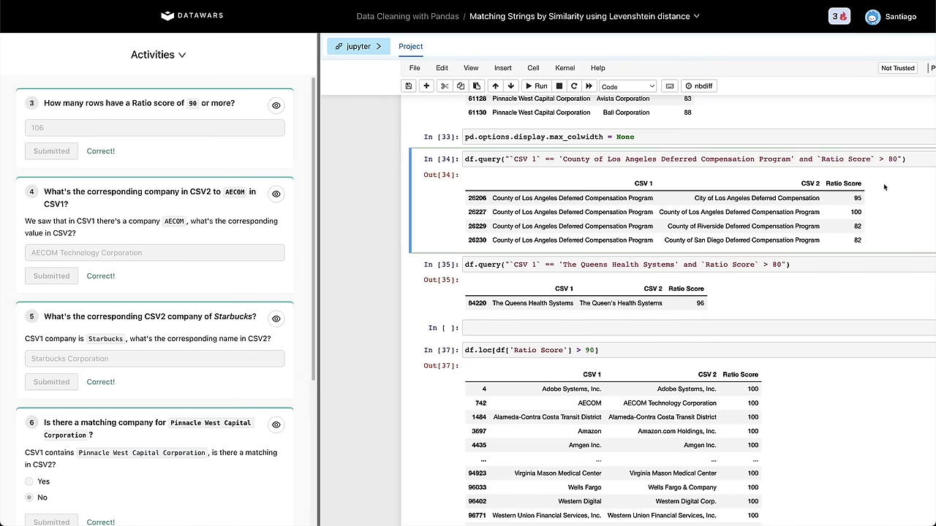
Review the score histogram together with the sorted query of imperfect matches at the notebook's end.
{"action": "scroll", "coordinate": [682, 260], "scroll_direction": "down", "scroll_amount": 10}
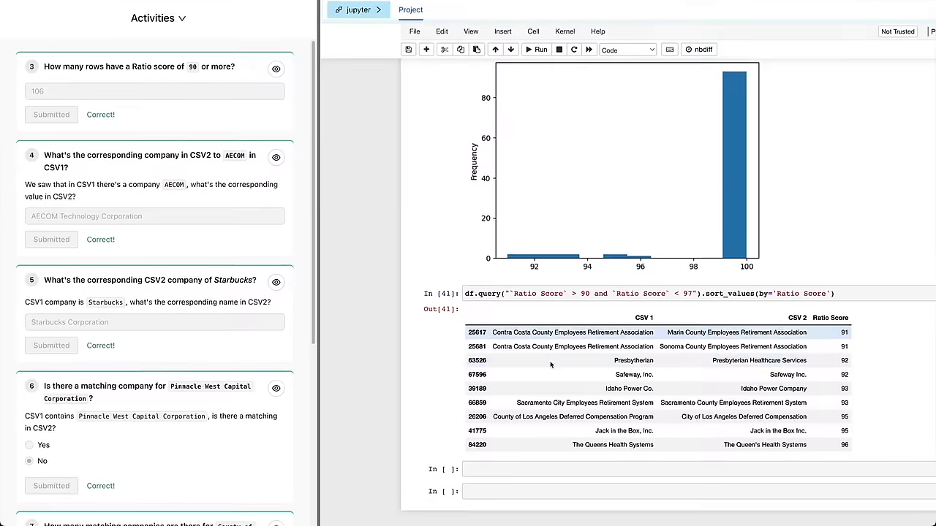
{"action": "scroll", "coordinate": [550, 365], "scroll_direction": "down", "scroll_amount": 1}
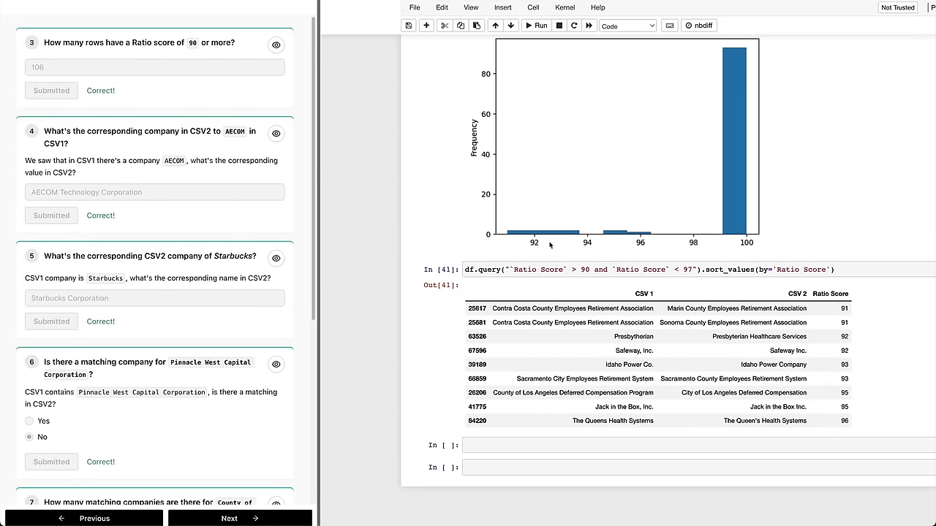
{"action": "scroll", "coordinate": [550, 245], "scroll_direction": "up", "scroll_amount": 2}
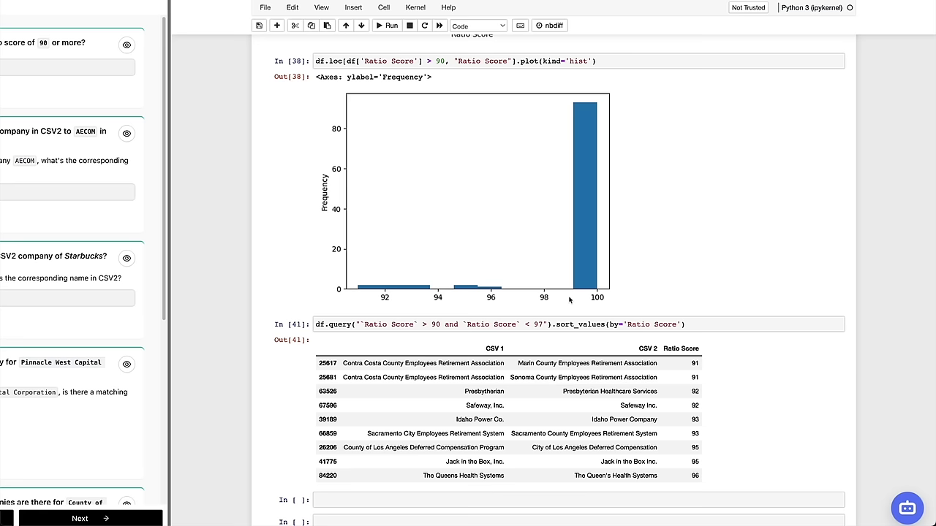
{"action": "left_click", "coordinate": [484, 363]}
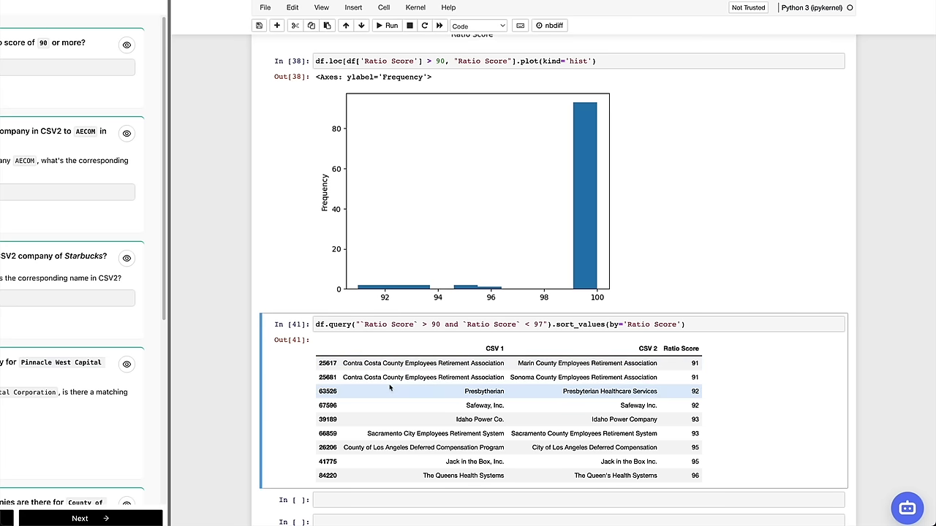
Insert a scratch cell above the sorted ratio-score query and note T and 0.00091 in it.
{"action": "key", "text": "a"}
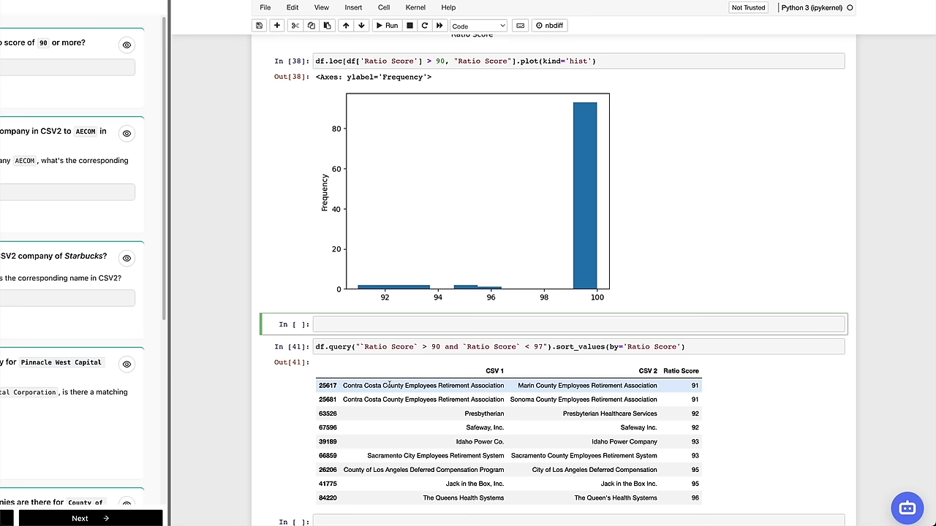
{"action": "key", "text": "Return"}
{"action": "key", "text": "BackSpace"}
{"action": "type", "text": "T"}
{"action": "key", "text": "Return"}
{"action": "key", "text": "Return"}
{"action": "type", "text": "0.00091"}
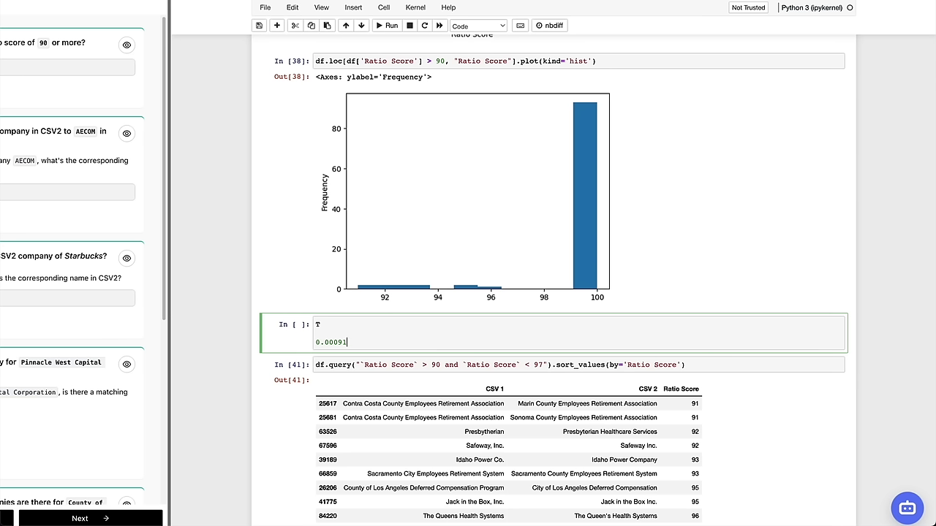
Delete the scratch cell above the sorted ratio-score query.
{"action": "key", "text": "shift+Home"}
{"action": "left_click", "coordinate": [316, 325]}
{"action": "key", "text": "Right"}
{"action": "key", "text": "Right"}
{"action": "key", "text": "Left"}
{"action": "left_click", "coordinate": [303, 342]}
{"action": "key", "text": "d"}
{"action": "key", "text": "d"}
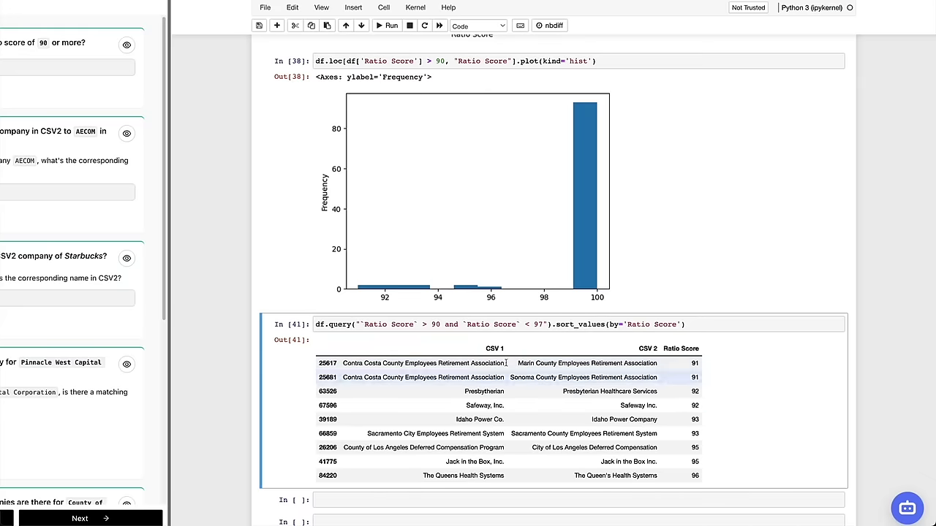
Return to the notebook's start and review the df1 and df2 previews.
{"action": "scroll", "coordinate": [472, 373], "scroll_direction": "up", "scroll_amount": 5}
{"action": "scroll", "coordinate": [471, 374], "scroll_direction": "up", "scroll_amount": 15}
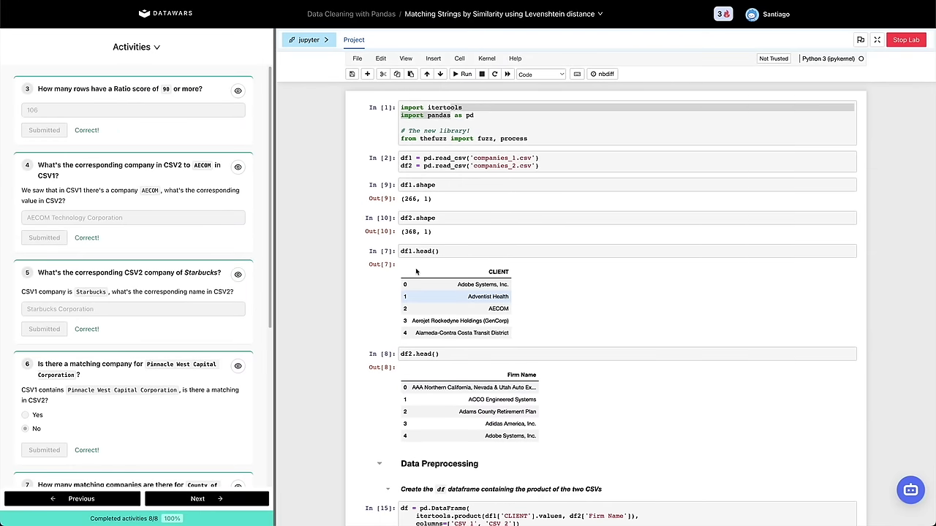
{"action": "left_click", "coordinate": [515, 278]}
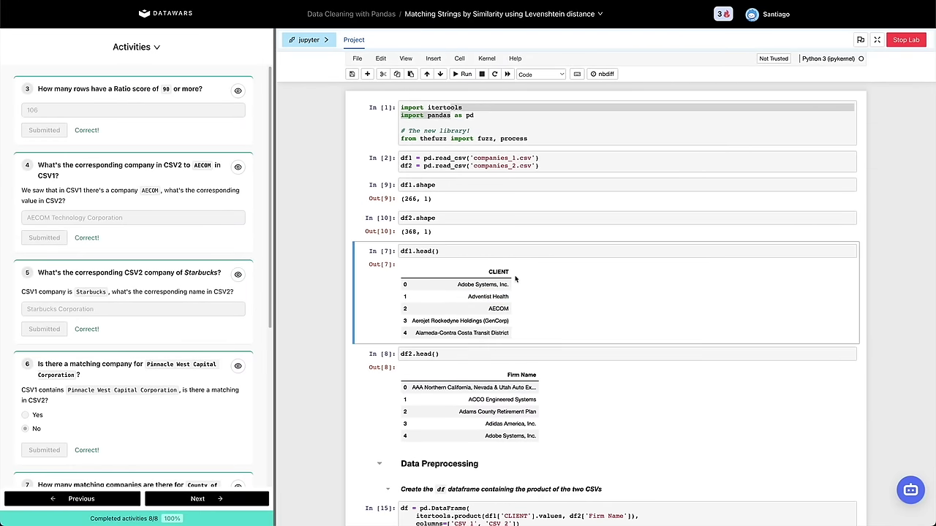
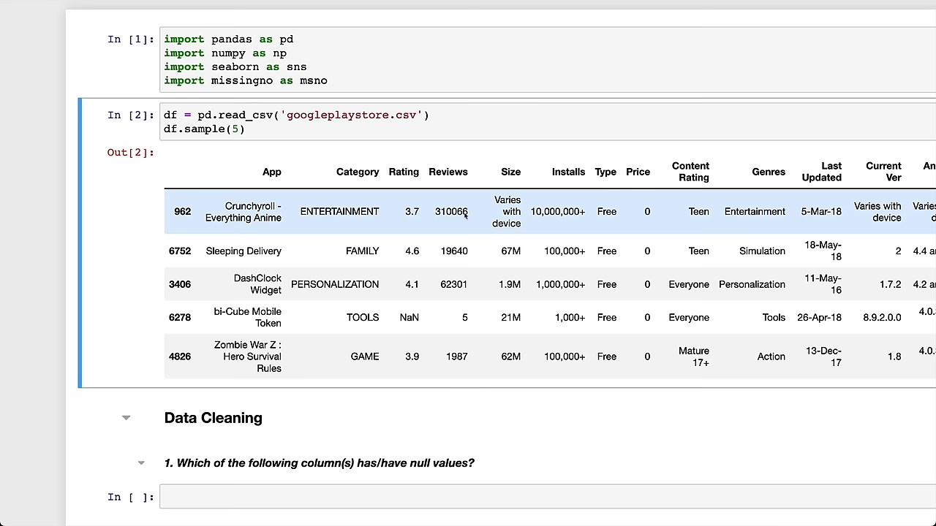
Add a cell below the Google Play Store sample and run df.info() in it.
{"action": "scroll", "coordinate": [458, 209], "scroll_direction": "right", "scroll_amount": 3}
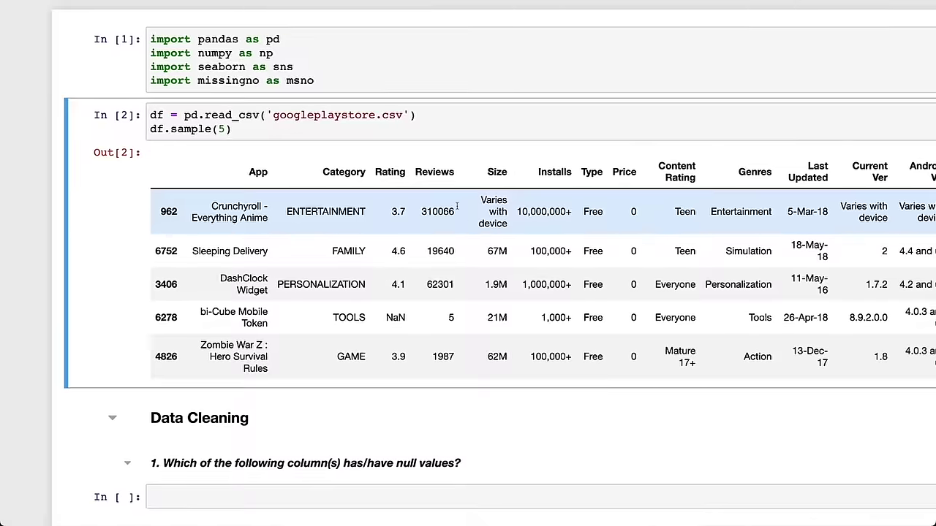
{"action": "scroll", "coordinate": [458, 210], "scroll_direction": "right", "scroll_amount": 2}
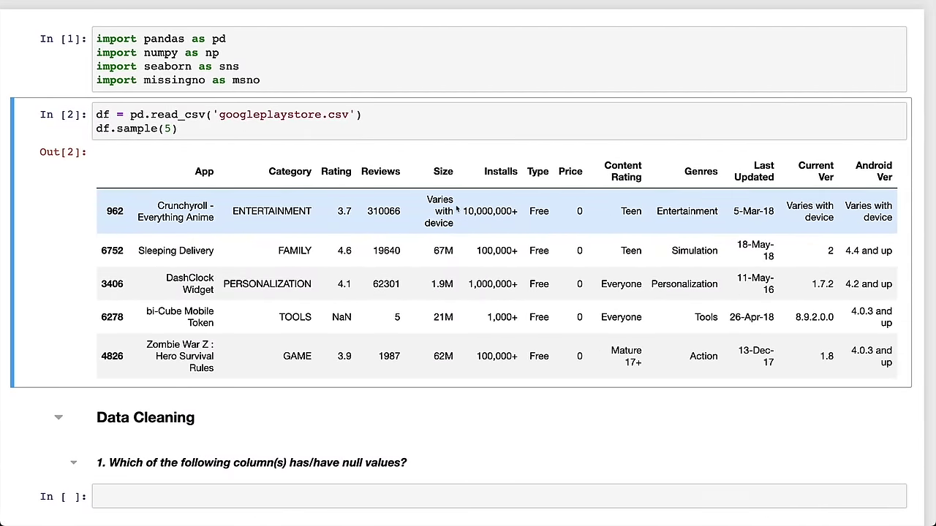
{"action": "key", "text": "b"}
{"action": "key", "text": "Return"}
{"action": "type", "text": "df.fis"}
{"action": "key", "text": "BackSpace"}
{"action": "key", "text": "BackSpace"}
{"action": "key", "text": "BackSpace"}
{"action": "type", "text": "info()"}
{"action": "key", "text": "shift+Return"}
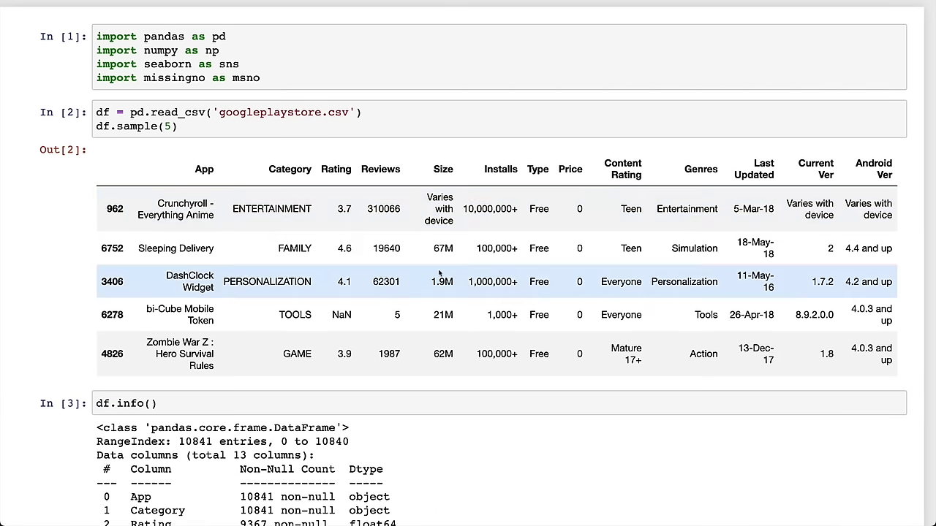
Examine the df.info() output, comparing the RangeIndex line with the Rating column's non-null count and dtype.
{"action": "scroll", "coordinate": [439, 273], "scroll_direction": "down", "scroll_amount": 1}
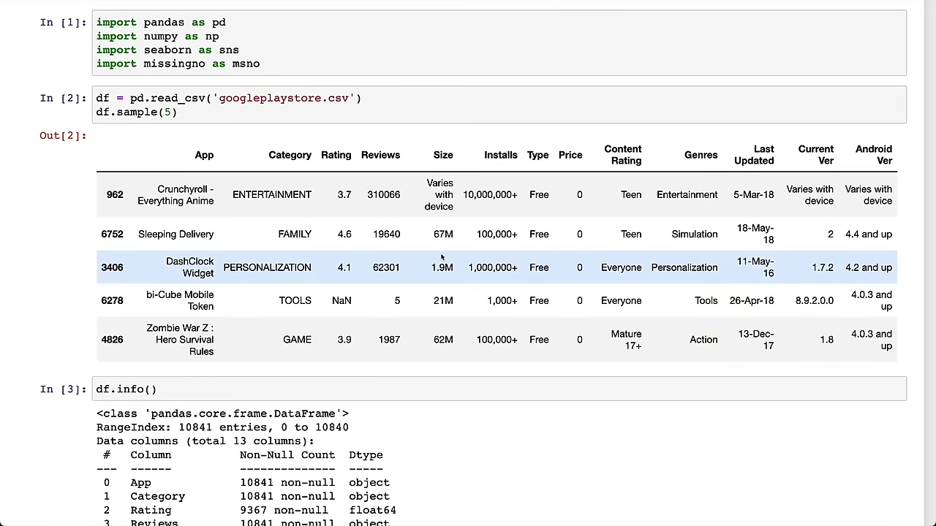
{"action": "scroll", "coordinate": [441, 256], "scroll_direction": "down", "scroll_amount": 5}
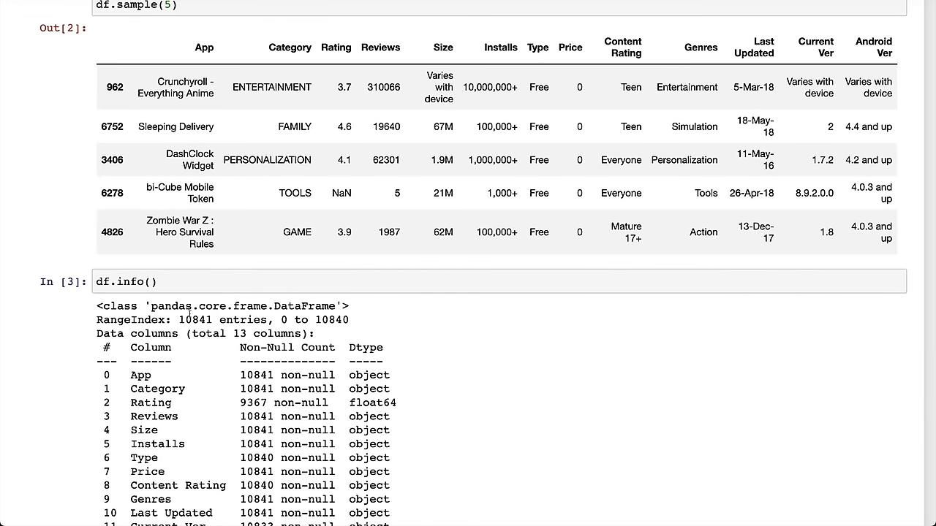
{"action": "left_click_drag", "start_coordinate": [191, 319], "coordinate": [103, 320]}
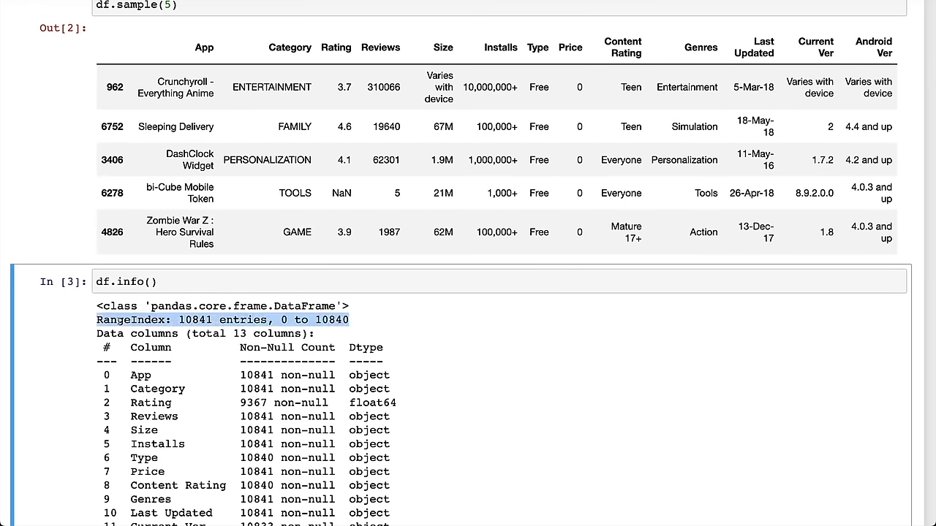
{"action": "scroll", "coordinate": [179, 363], "scroll_direction": "down", "scroll_amount": 1}
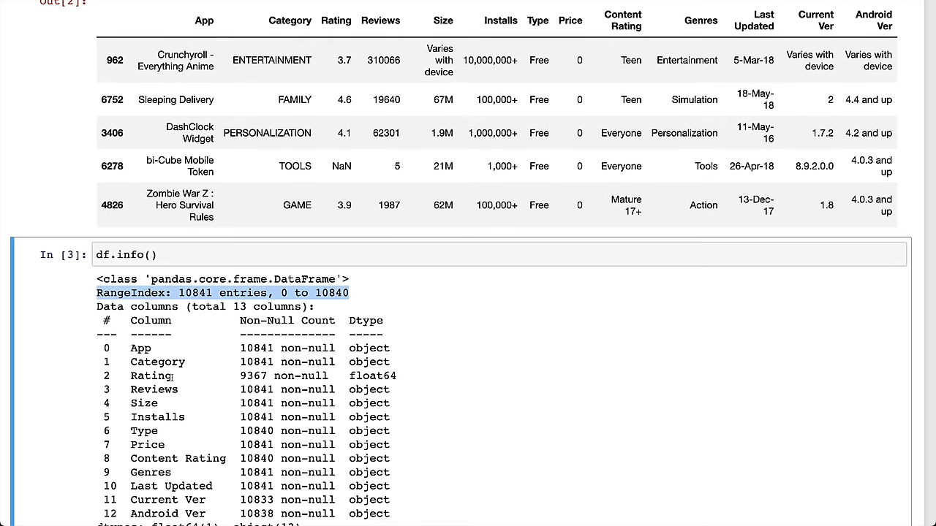
{"action": "double_click", "coordinate": [257, 377]}
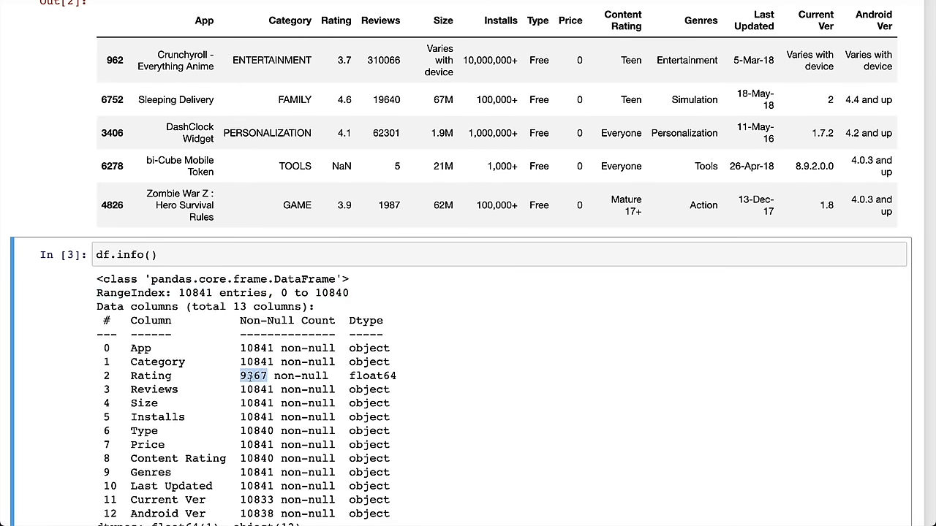
{"action": "left_click_drag", "start_coordinate": [156, 376], "coordinate": [355, 375]}
{"action": "left_click", "coordinate": [357, 376]}
Compare the Reviews values in the sample table with that column's dtype in the df.info() output.
{"action": "scroll", "coordinate": [406, 251], "scroll_direction": "up", "scroll_amount": 1}
{"action": "left_click", "coordinate": [383, 67]}
{"action": "double_click", "coordinate": [380, 27]}
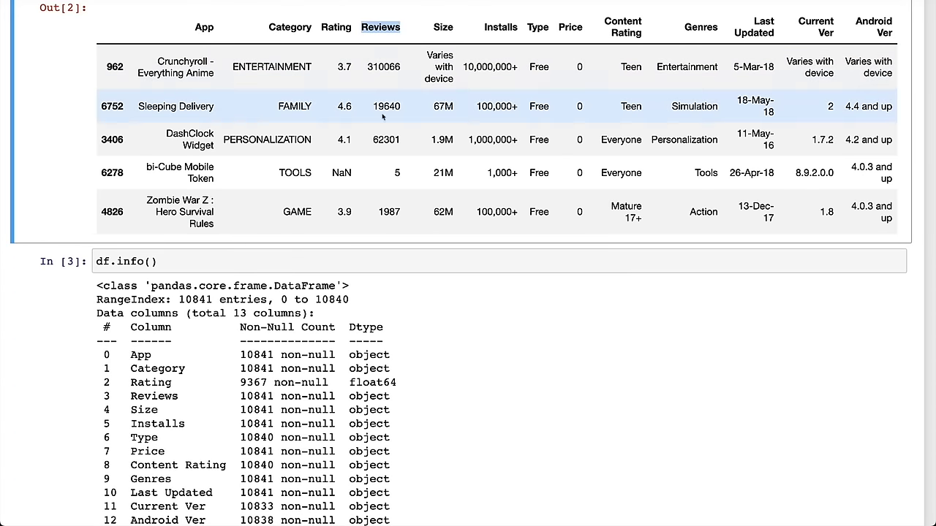
{"action": "scroll", "coordinate": [388, 175], "scroll_direction": "down", "scroll_amount": 1}
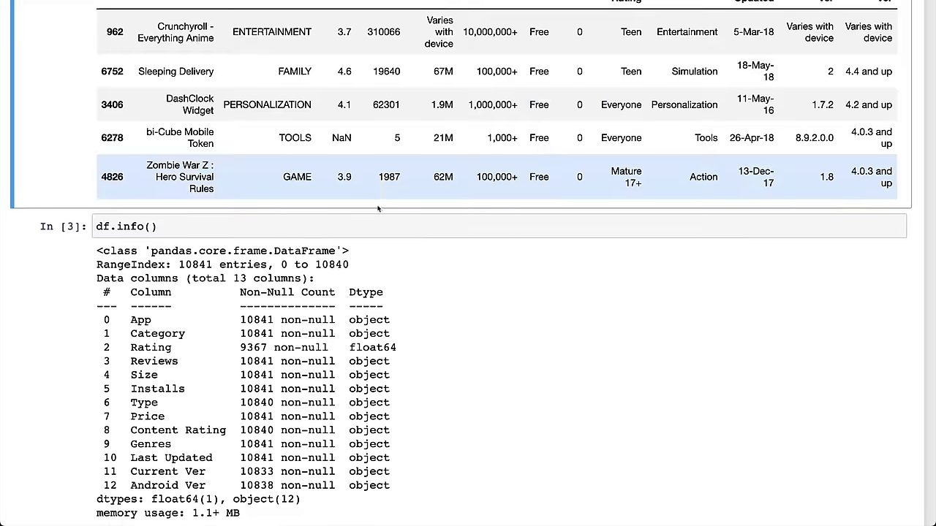
{"action": "scroll", "coordinate": [351, 197], "scroll_direction": "up", "scroll_amount": 2}
{"action": "scroll", "coordinate": [324, 217], "scroll_direction": "down", "scroll_amount": 2}
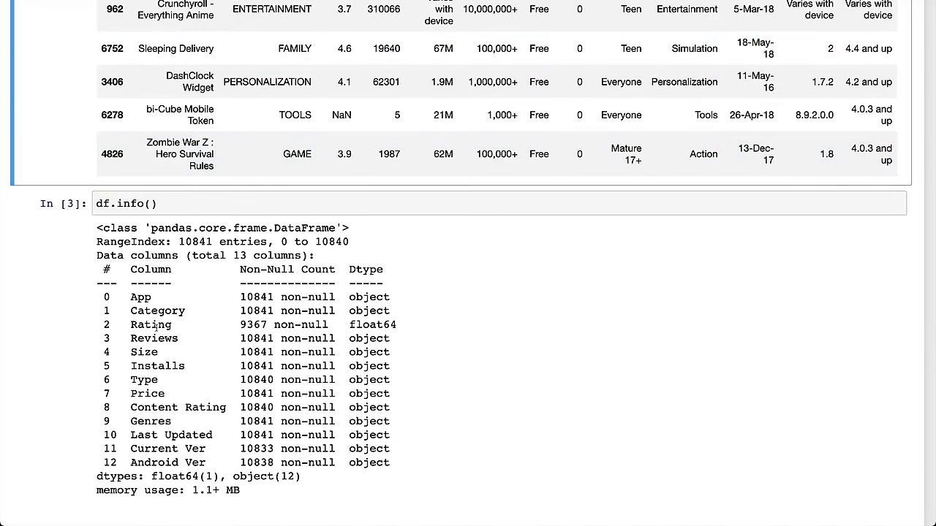
Relate the Rating entry in df.info() to the NaN rating in the sample, and check the Reviews entry.
{"action": "left_click_drag", "start_coordinate": [130, 326], "coordinate": [424, 329]}
{"action": "scroll", "coordinate": [368, 331], "scroll_direction": "up", "scroll_amount": 5}
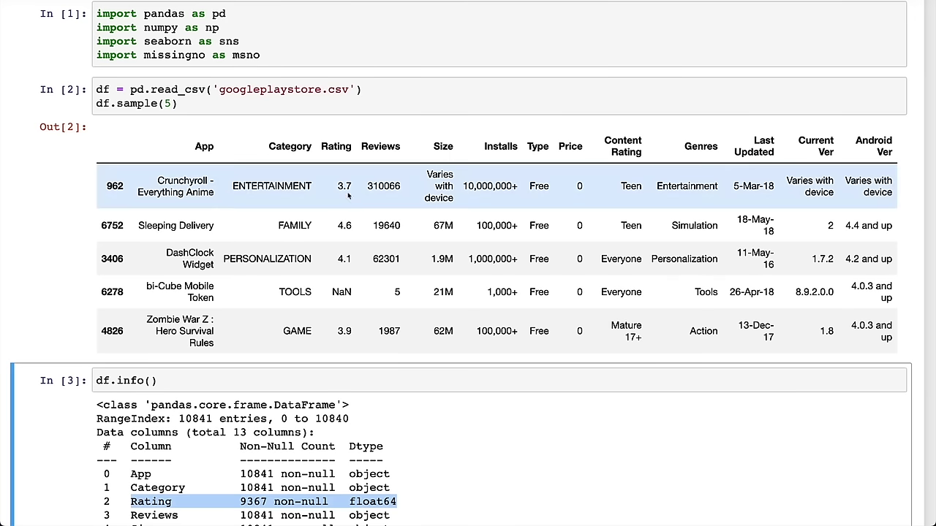
{"action": "left_click", "coordinate": [341, 290]}
{"action": "double_click", "coordinate": [341, 290]}
{"action": "scroll", "coordinate": [336, 438], "scroll_direction": "down", "scroll_amount": 3}
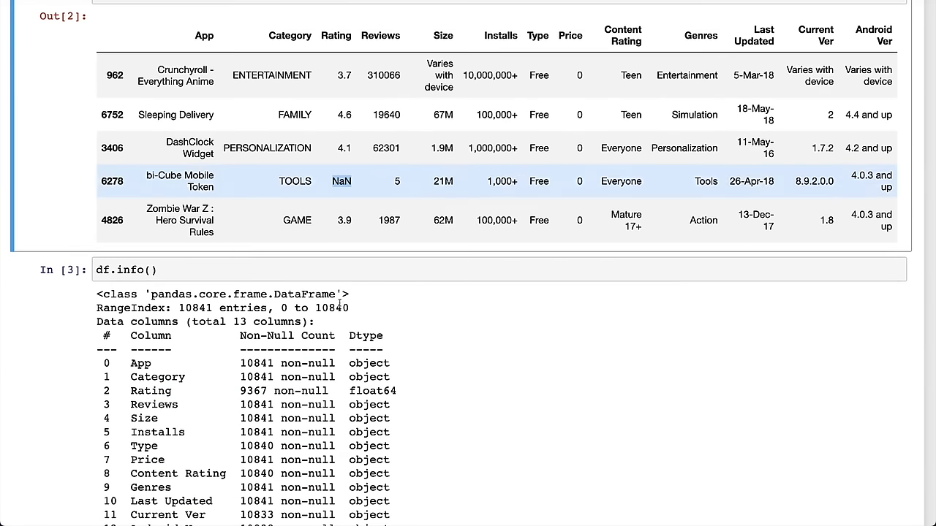
{"action": "scroll", "coordinate": [188, 461], "scroll_direction": "down", "scroll_amount": 1}
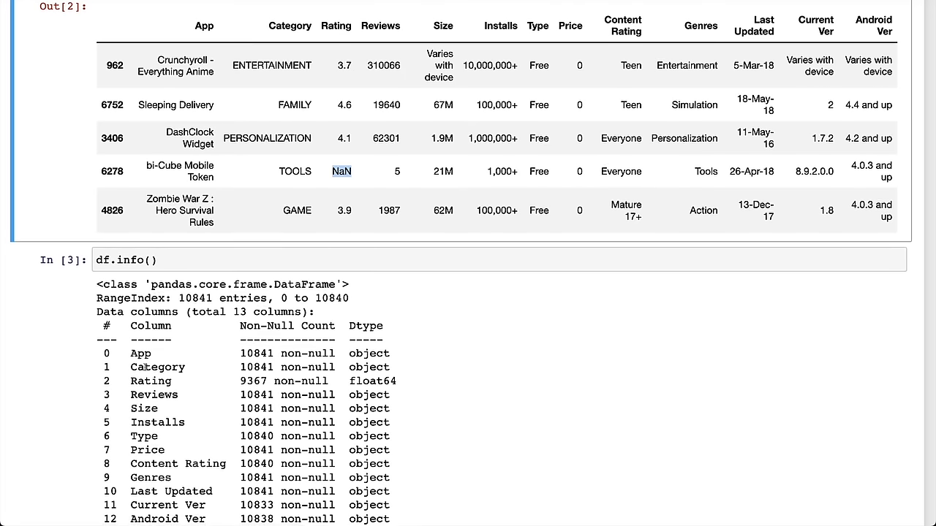
{"action": "left_click_drag", "start_coordinate": [130, 395], "coordinate": [381, 395]}
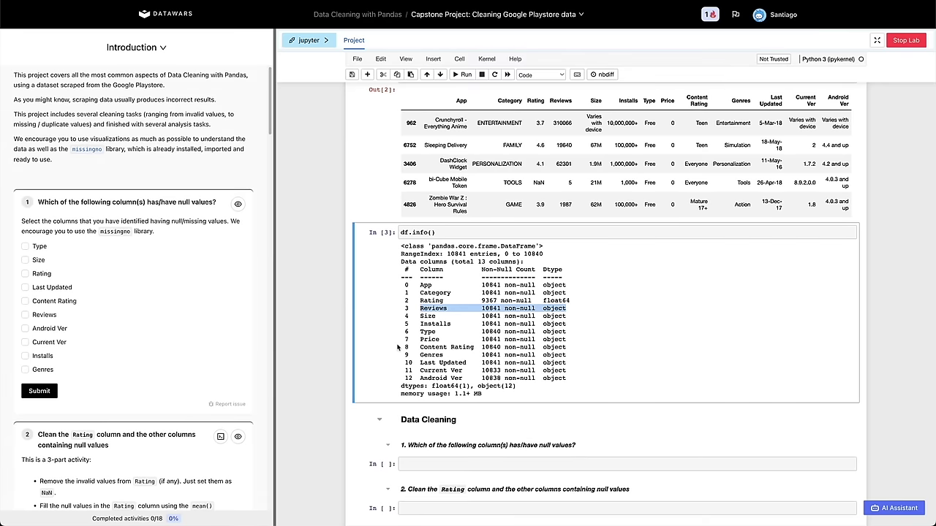
Recheck the non-null counts in df.info(), especially Rating, for the activity on columns with null values.
{"action": "left_click", "coordinate": [145, 418]}
{"action": "scroll", "coordinate": [178, 365], "scroll_direction": "up", "scroll_amount": 2}
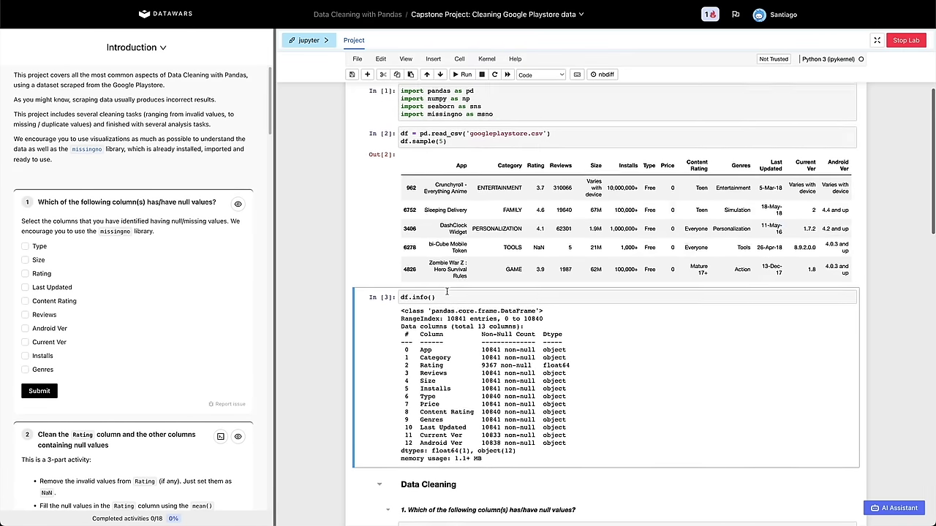
{"action": "scroll", "coordinate": [447, 292], "scroll_direction": "down", "scroll_amount": 2}
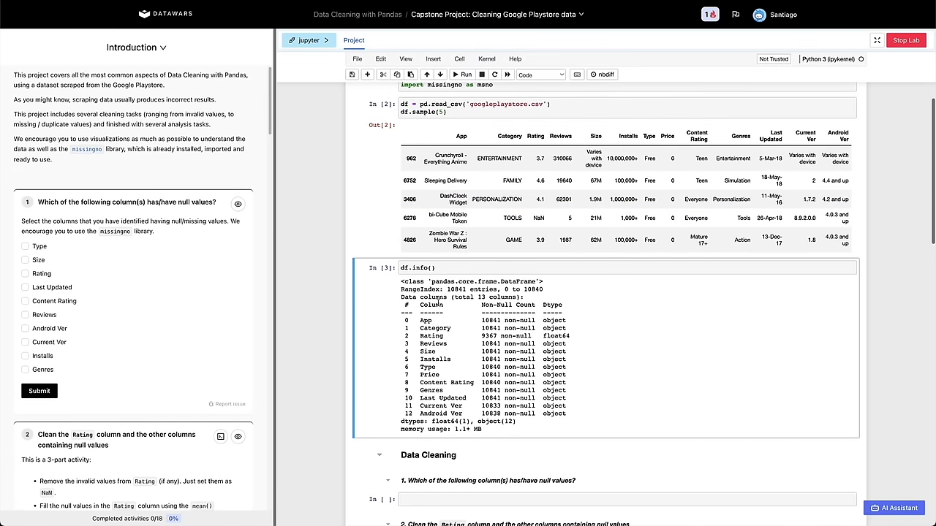
{"action": "scroll", "coordinate": [440, 304], "scroll_direction": "down", "scroll_amount": 1}
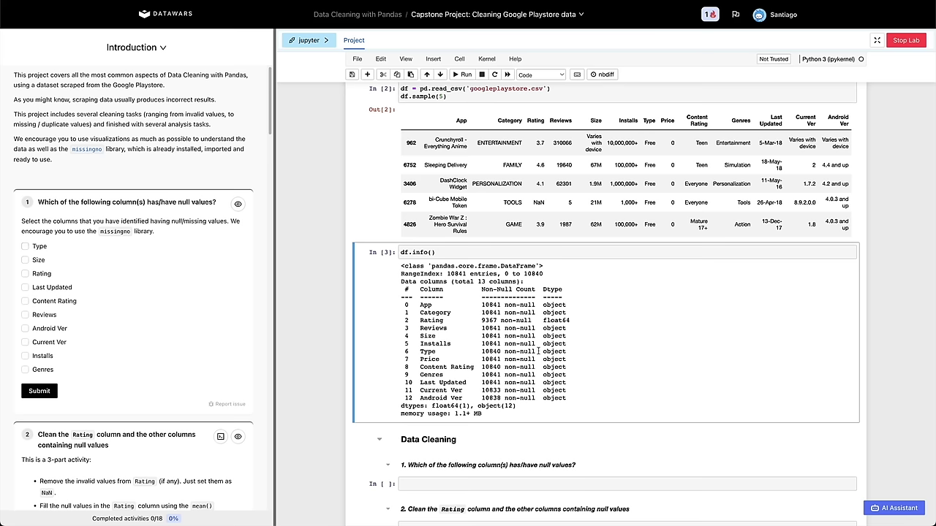
{"action": "scroll", "coordinate": [536, 329], "scroll_direction": "down", "scroll_amount": 1}
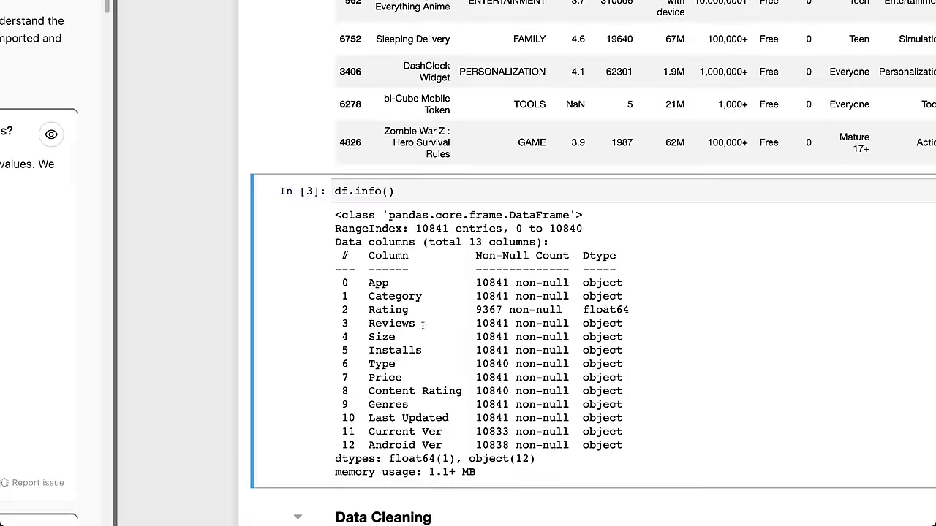
{"action": "left_click_drag", "start_coordinate": [420, 305], "coordinate": [531, 305]}
{"action": "left_click", "coordinate": [531, 305]}
Insert an empty cell below the df.info() output and look over the missingno README on GitHub.
{"action": "key", "text": "b"}
{"action": "key", "text": "Return"}
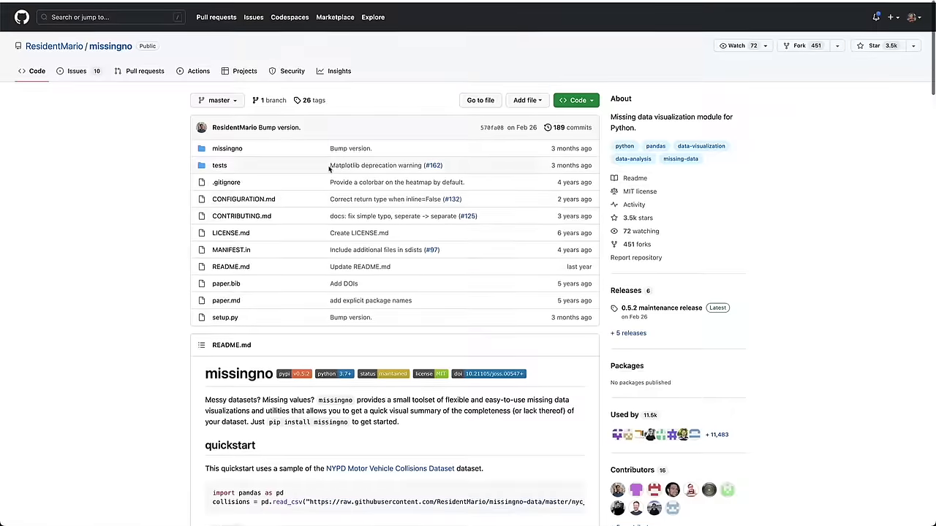
{"action": "scroll", "coordinate": [197, 285], "scroll_direction": "down", "scroll_amount": 1}
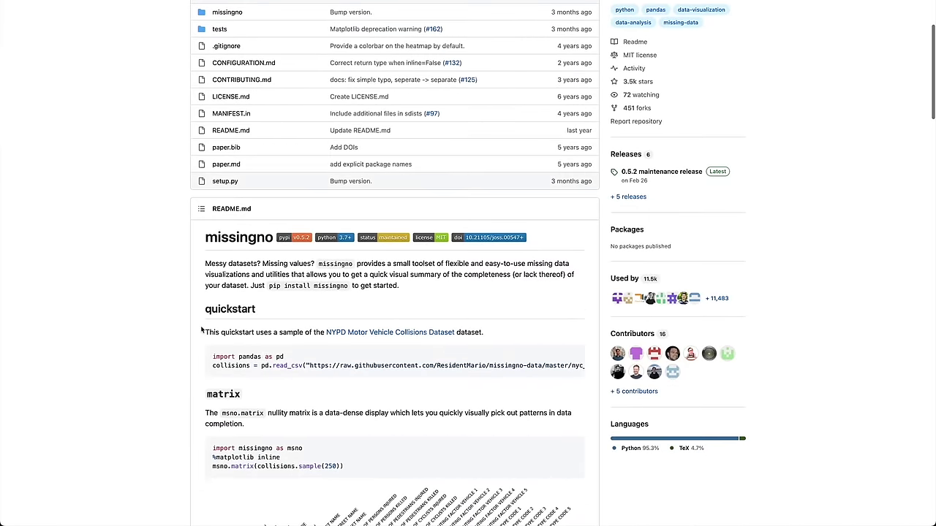
{"action": "scroll", "coordinate": [365, 326], "scroll_direction": "down", "scroll_amount": 1}
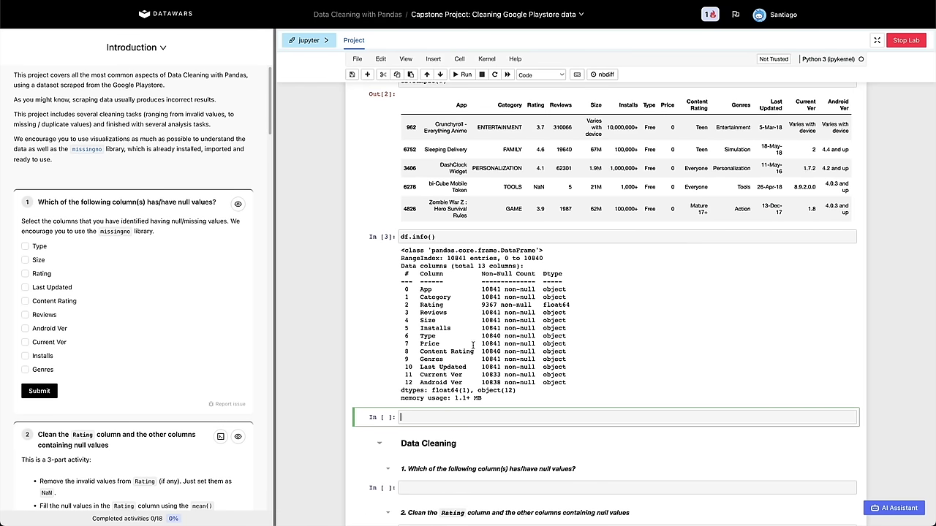
Check the Rating row's non-null count and dtype in the df.info() output.
{"action": "scroll", "coordinate": [504, 293], "scroll_direction": "up", "scroll_amount": 1}
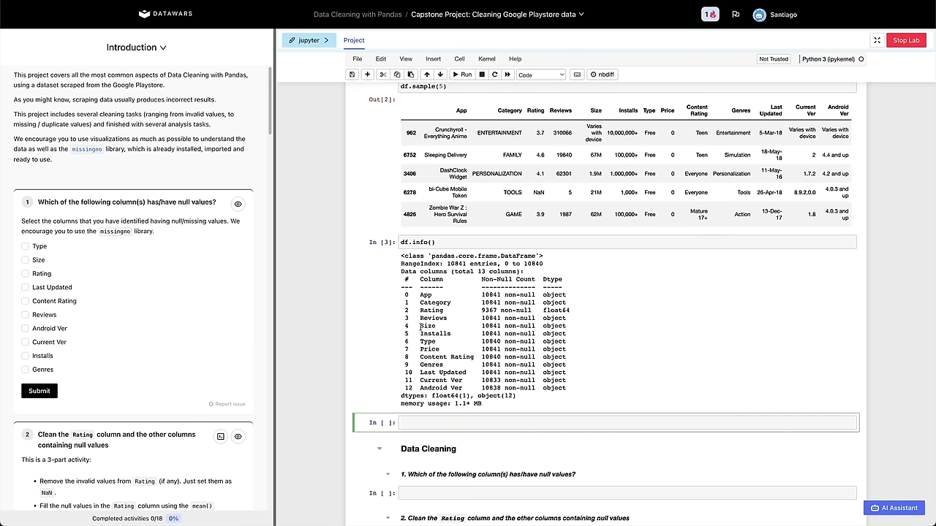
{"action": "left_click_drag", "start_coordinate": [421, 313], "coordinate": [558, 312]}
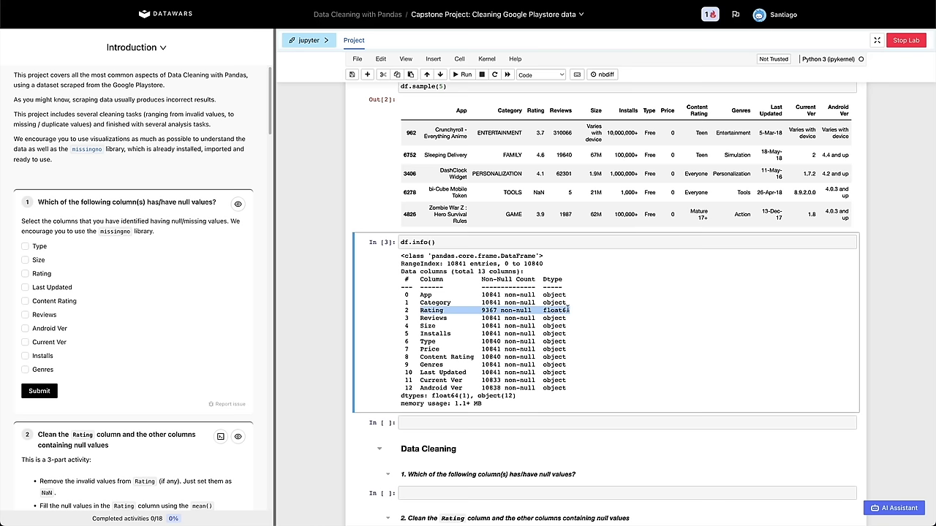
{"action": "left_click", "coordinate": [433, 424]}
{"action": "type", "text": "d"}
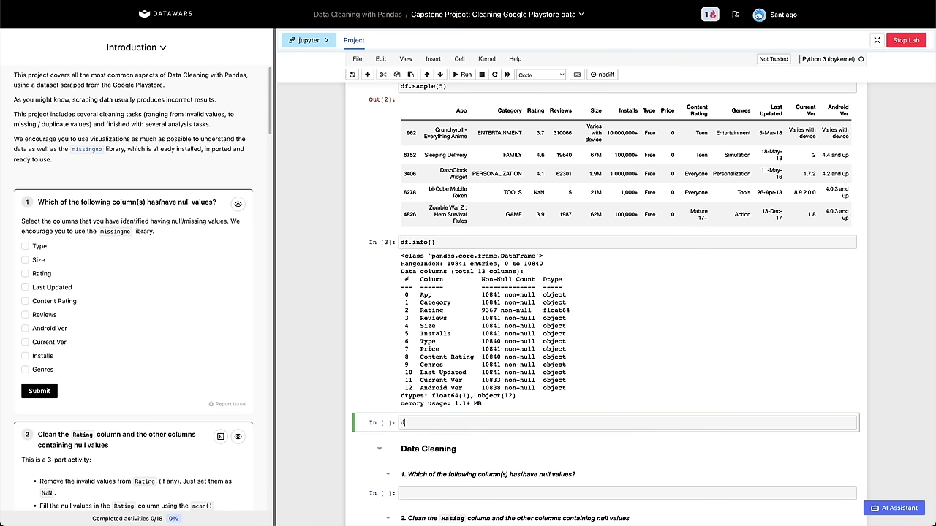
Enter msno in the code cell for activity 1 and check the missingno import alias in the notebook's first cell.
{"action": "scroll", "coordinate": [433, 440], "scroll_direction": "down", "scroll_amount": 2}
{"action": "left_click", "coordinate": [428, 430]}
{"action": "type", "text": "ms"}
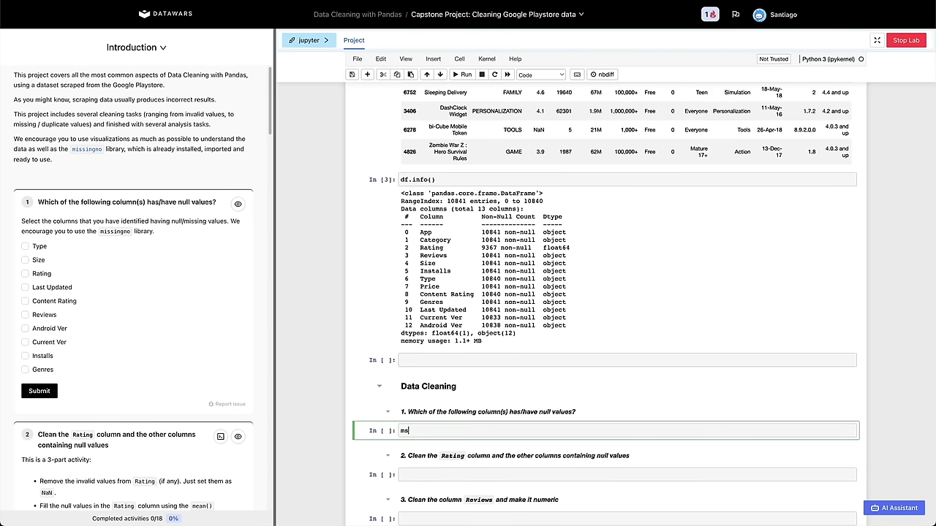
{"action": "type", "text": "no"}
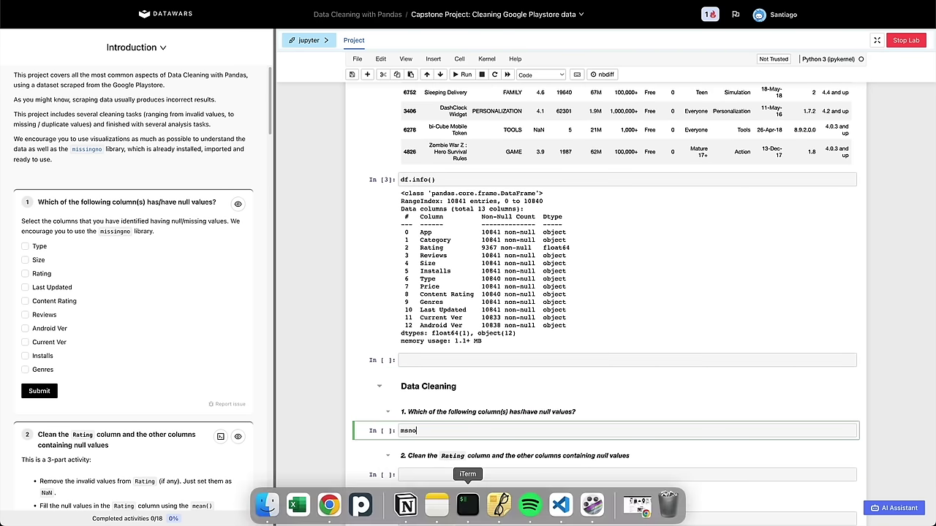
{"action": "scroll", "coordinate": [443, 247], "scroll_direction": "up", "scroll_amount": 4}
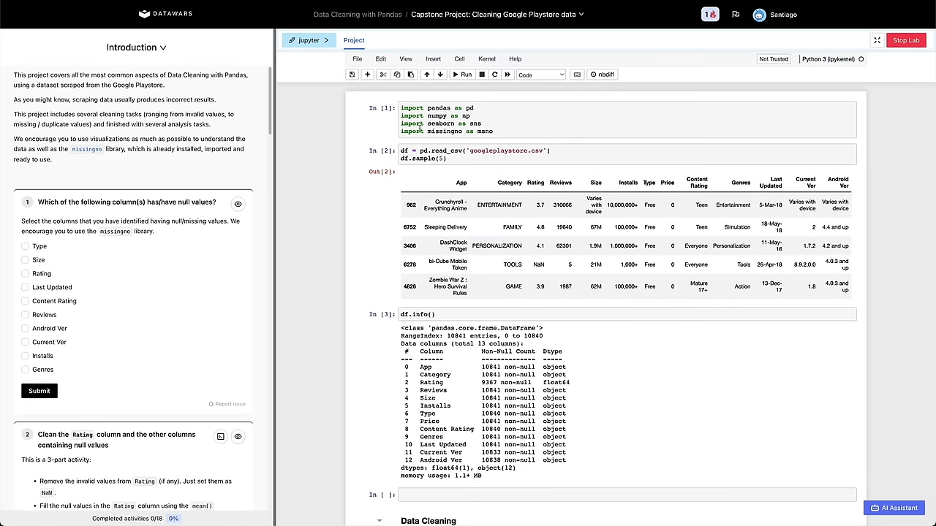
{"action": "left_click_drag", "start_coordinate": [401, 132], "coordinate": [493, 131]}
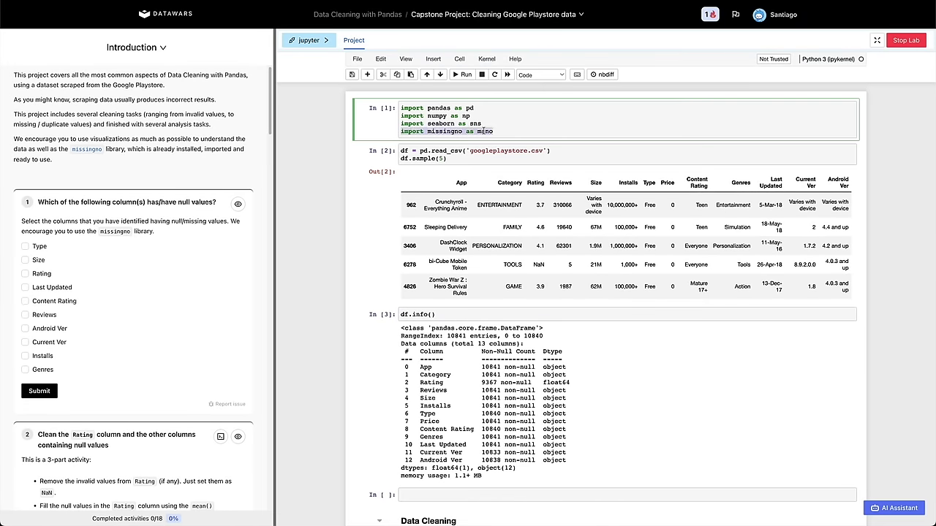
{"action": "left_click_drag", "start_coordinate": [401, 132], "coordinate": [461, 132]}
{"action": "left_click", "coordinate": [461, 131]}
Complete and run msno.bar(df) in the activity 1 cell, and insert an empty cell below the resulting chart.
{"action": "scroll", "coordinate": [424, 423], "scroll_direction": "down", "scroll_amount": 4}
{"action": "left_click", "coordinate": [425, 433]}
{"action": "type", "text": "."}
{"action": "key", "text": "BackSpace"}
{"action": "type", "text": ".bar("}
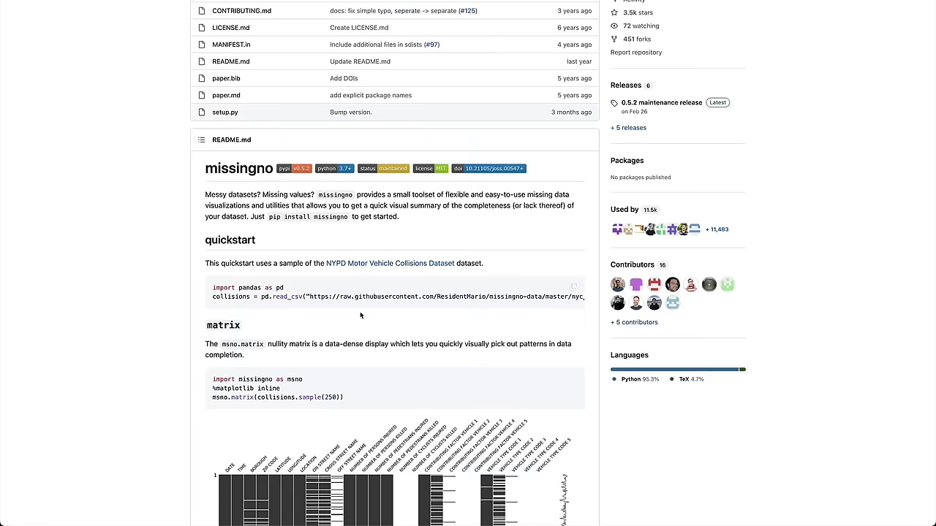
{"action": "scroll", "coordinate": [338, 409], "scroll_direction": "down", "scroll_amount": 3}
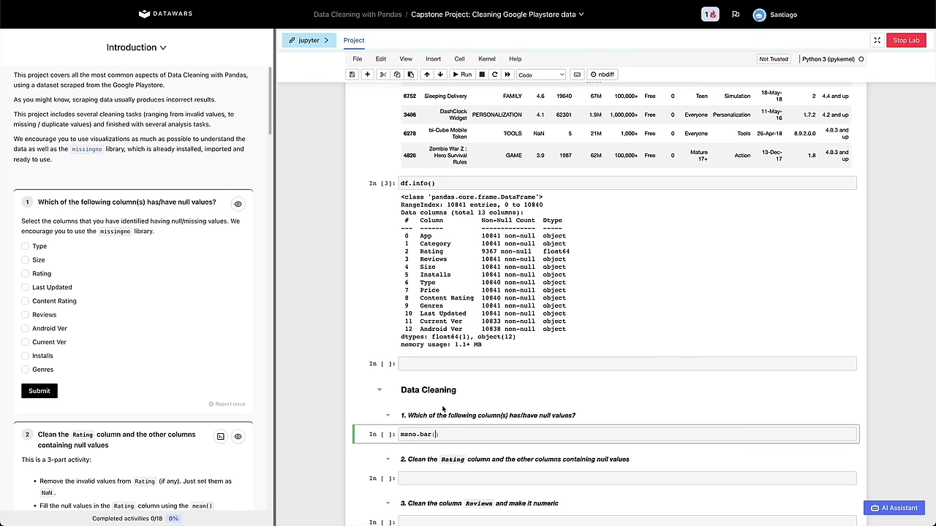
{"action": "type", "text": "df"}
{"action": "key", "text": "shift+Return"}
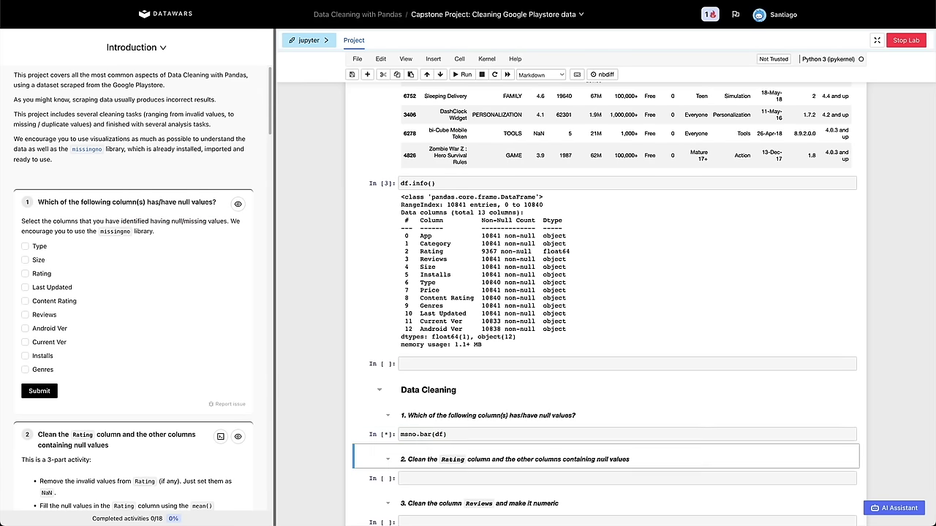
{"action": "scroll", "coordinate": [467, 366], "scroll_direction": "down", "scroll_amount": 3}
{"action": "scroll", "coordinate": [486, 329], "scroll_direction": "down", "scroll_amount": 2}
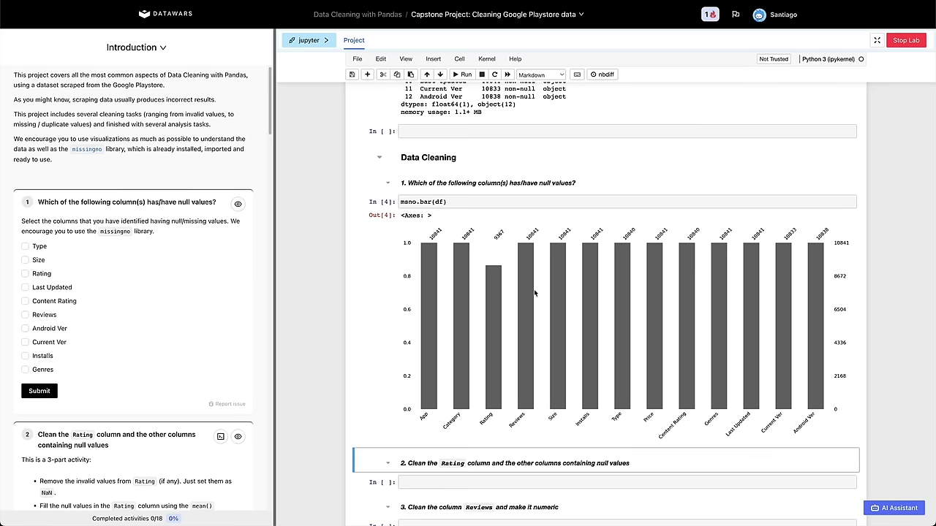
{"action": "scroll", "coordinate": [534, 290], "scroll_direction": "down", "scroll_amount": 1}
{"action": "key", "text": "a"}
Compare the df.info() non-null counts of Content Rating, Type, Current Ver and Android Ver with the total number of entries.
{"action": "scroll", "coordinate": [536, 288], "scroll_direction": "up", "scroll_amount": 5}
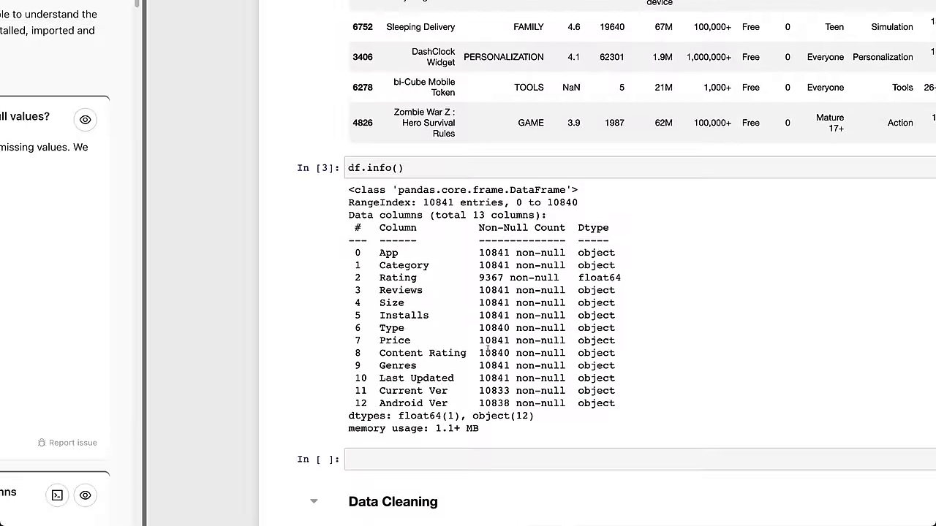
{"action": "left_click", "coordinate": [491, 352]}
{"action": "left_click_drag", "start_coordinate": [500, 353], "coordinate": [510, 353]}
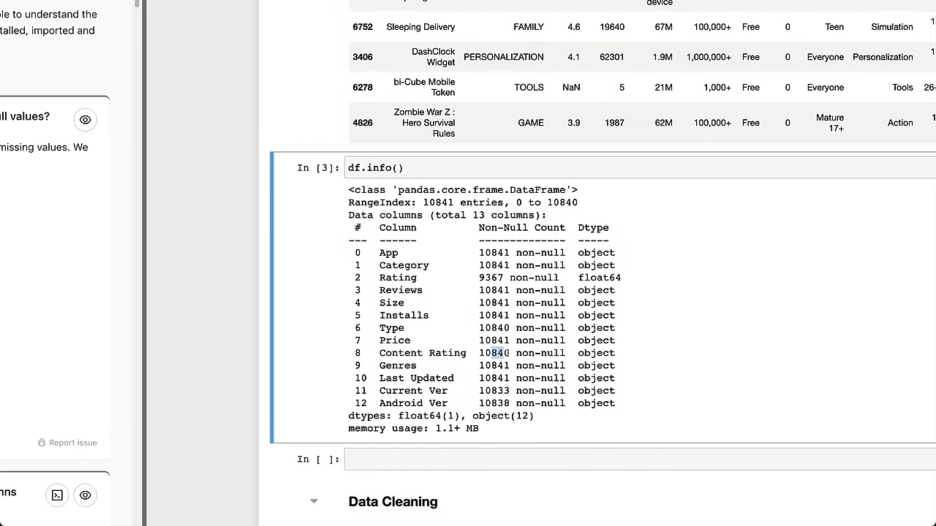
{"action": "double_click", "coordinate": [491, 353]}
{"action": "double_click", "coordinate": [495, 328]}
{"action": "left_click_drag", "start_coordinate": [485, 391], "coordinate": [509, 391]}
{"action": "left_click", "coordinate": [489, 401]}
{"action": "left_click_drag", "start_coordinate": [436, 202], "coordinate": [455, 203]}
Count the null values per column by running df.isna().sum() in the empty cell below the bar chart.
{"action": "scroll", "coordinate": [453, 323], "scroll_direction": "down", "scroll_amount": 10}
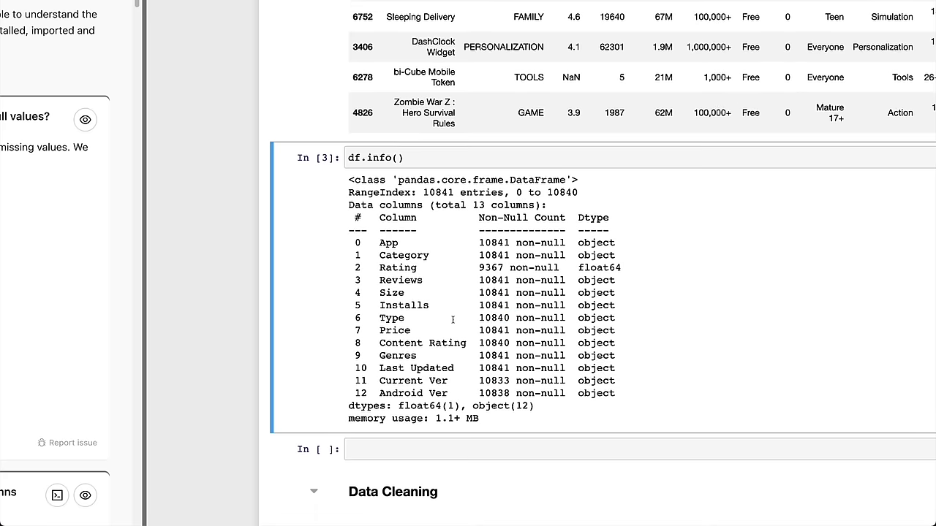
{"action": "left_click", "coordinate": [384, 446]}
{"action": "type", "text": "df.isna"}
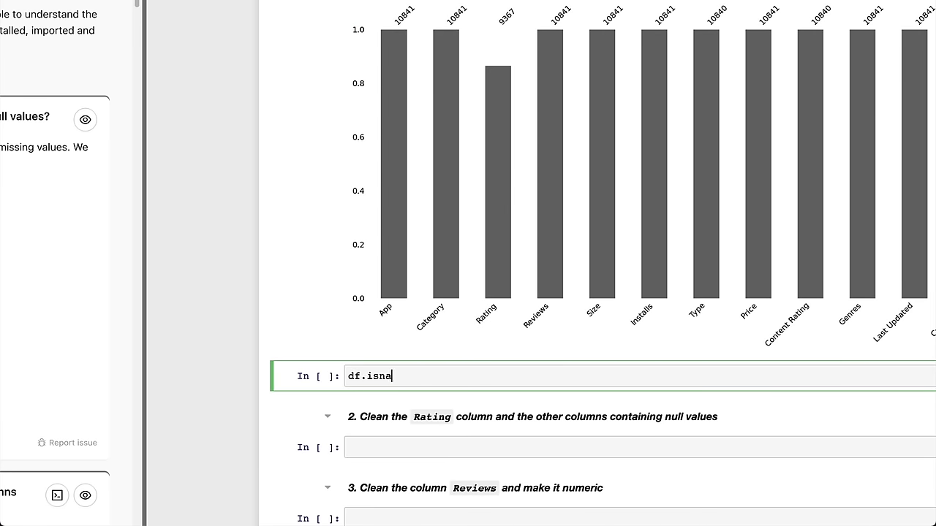
{"action": "type", "text": "().sum("}
{"action": "key", "text": "shift+Return"}
{"action": "scroll", "coordinate": [445, 223], "scroll_direction": "up", "scroll_amount": 1}
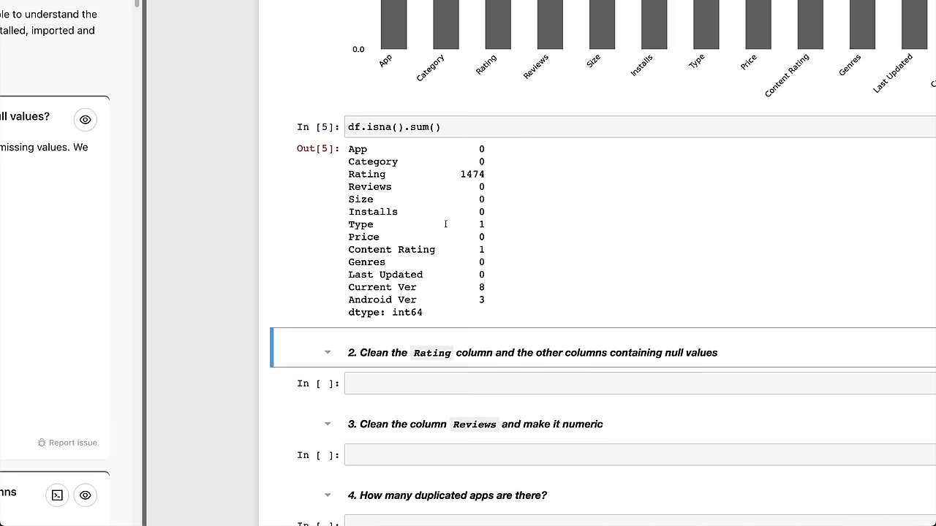
Append .sort_values(ascending=False) to the null-count expression and rerun the cell.
{"action": "left_click", "coordinate": [466, 132]}
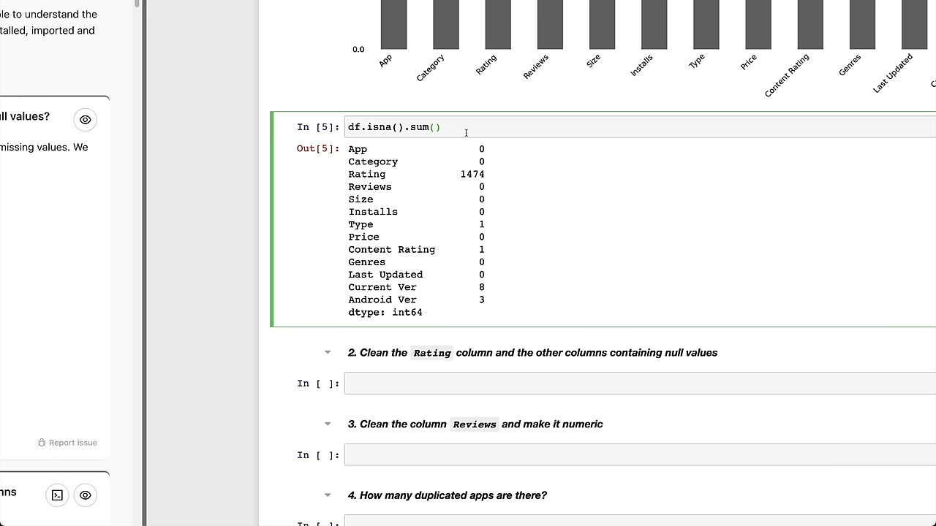
{"action": "type", "text": ".sort_val"}
{"action": "type", "text": "ues("}
{"action": "type", "text": "asceni"}
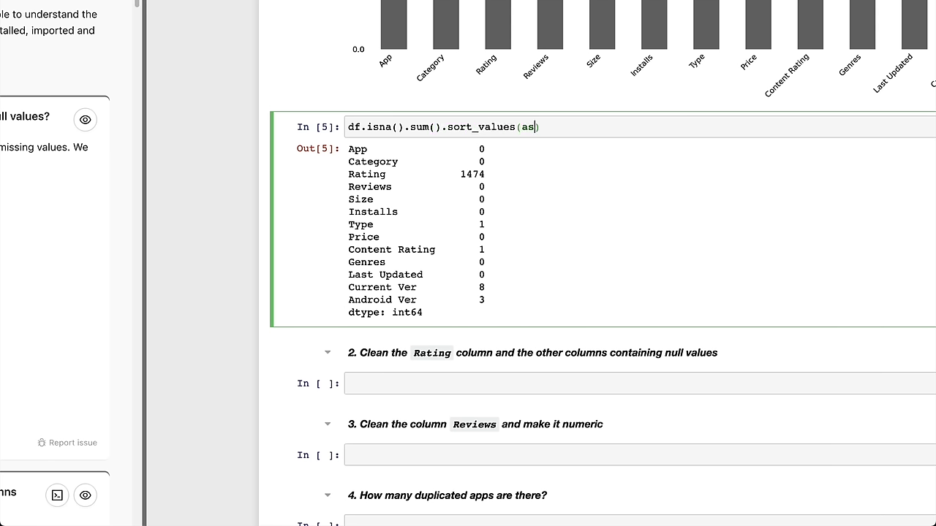
{"action": "type", "text": "ding=False"}
{"action": "key", "text": "shift+Return"}
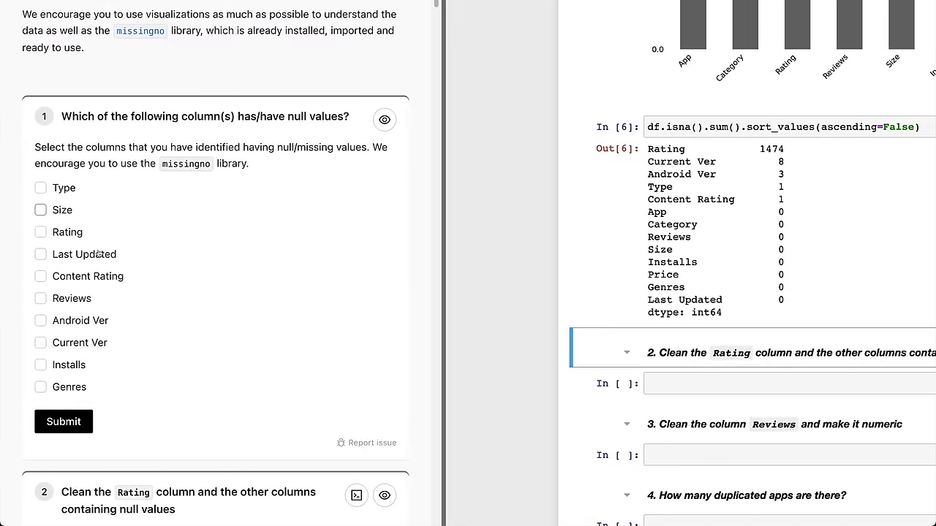
Answer activity 1 with Rating, Current Ver, Android Ver, Type and Content Rating, and submit it.
{"action": "left_click", "coordinate": [73, 234]}
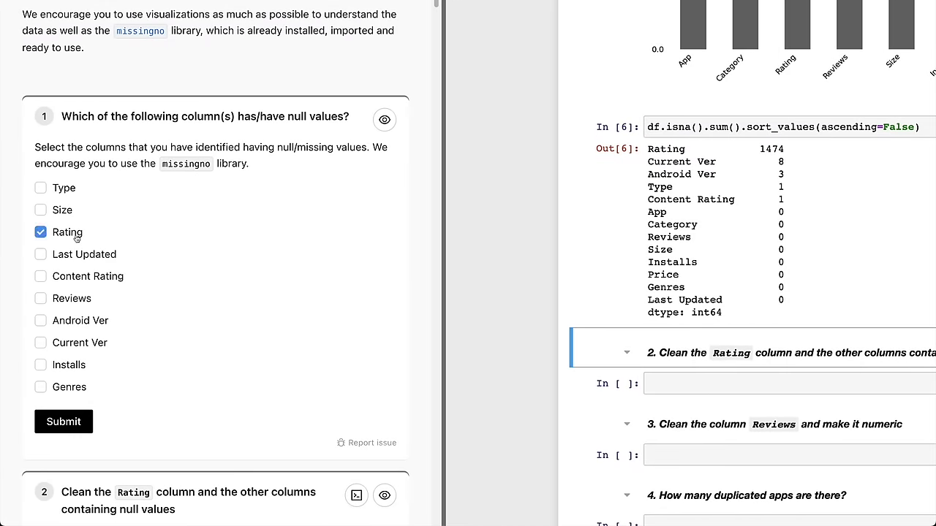
{"action": "left_click", "coordinate": [68, 343]}
{"action": "left_click", "coordinate": [71, 322]}
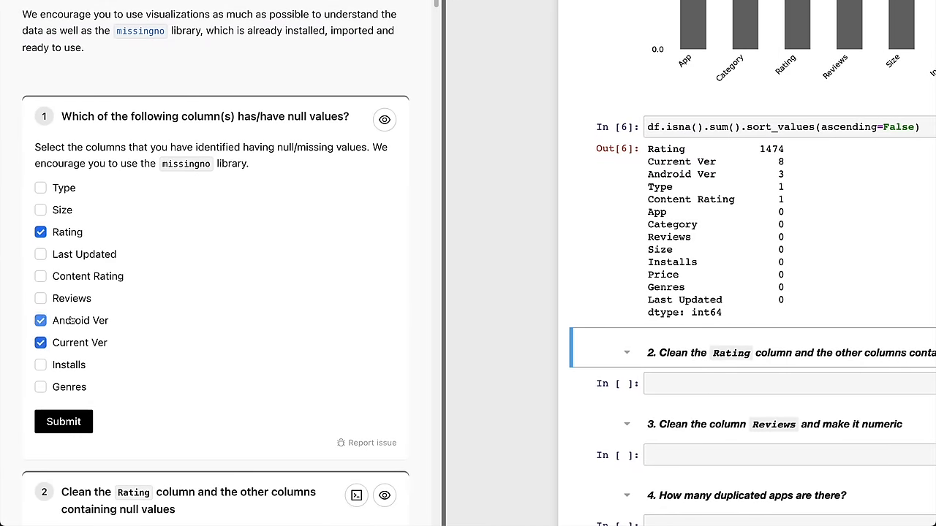
{"action": "left_click", "coordinate": [68, 190]}
{"action": "left_click", "coordinate": [92, 280]}
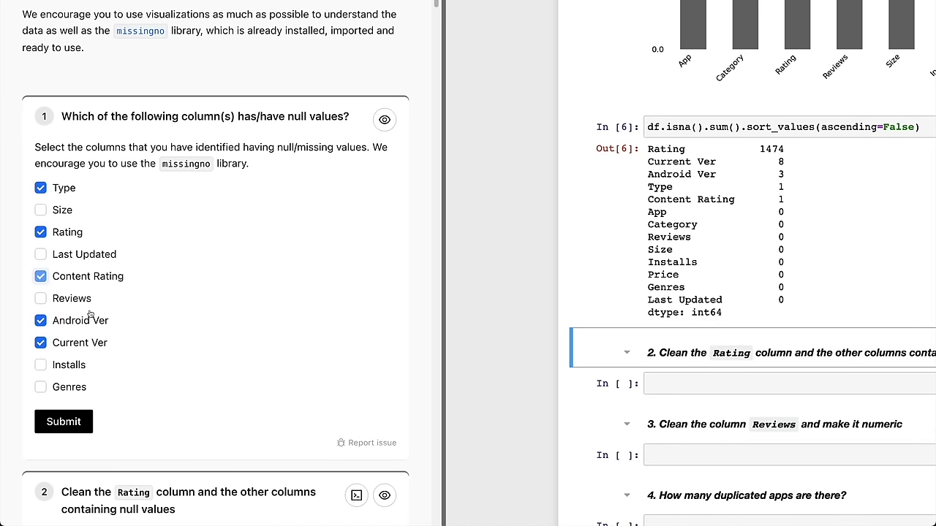
{"action": "left_click", "coordinate": [64, 422]}
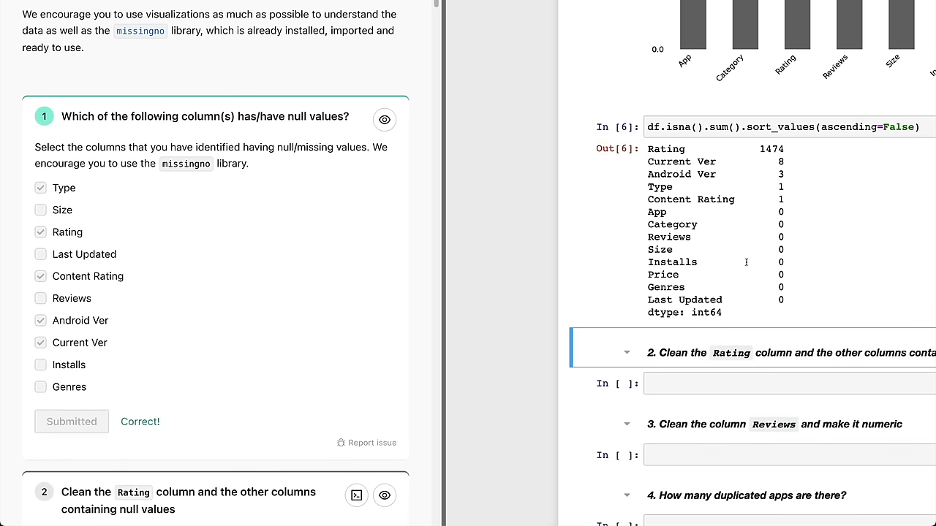
Read the activity 2 instructions on cleaning Rating and insert an empty cell under the matching notebook heading.
{"action": "scroll", "coordinate": [745, 262], "scroll_direction": "down", "scroll_amount": 2}
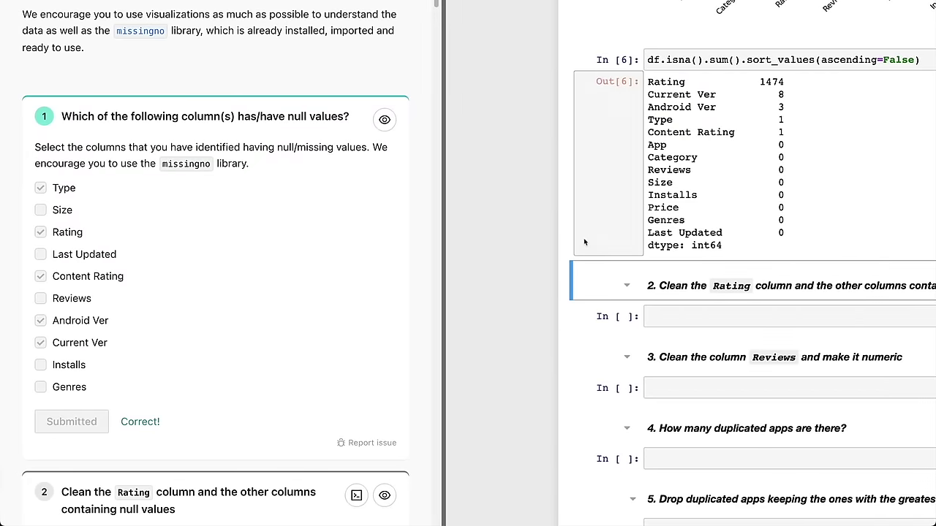
{"action": "scroll", "coordinate": [707, 237], "scroll_direction": "down", "scroll_amount": 1}
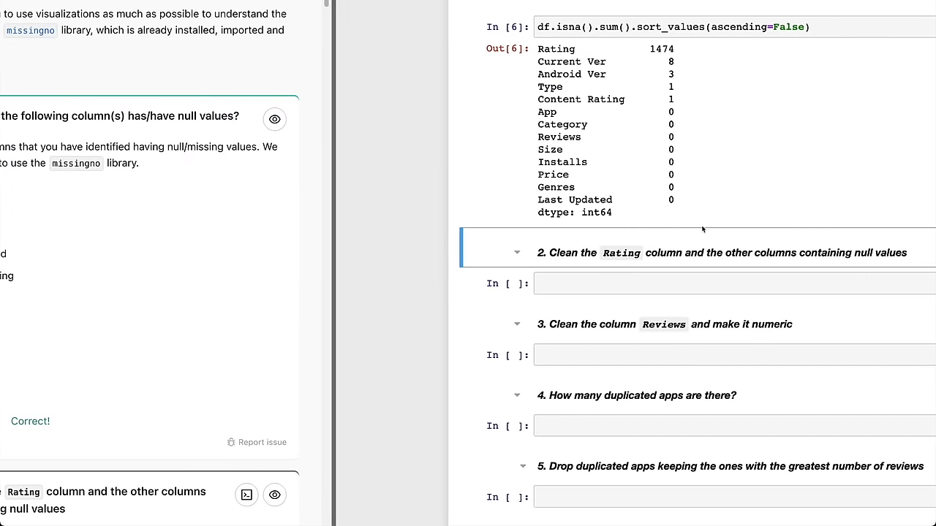
{"action": "scroll", "coordinate": [143, 286], "scroll_direction": "down", "scroll_amount": 5}
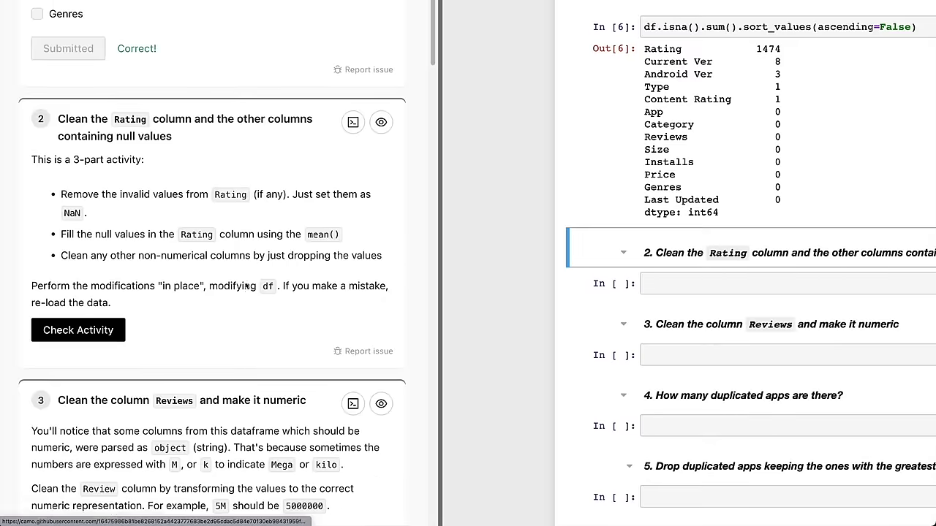
{"action": "scroll", "coordinate": [246, 285], "scroll_direction": "down", "scroll_amount": 2}
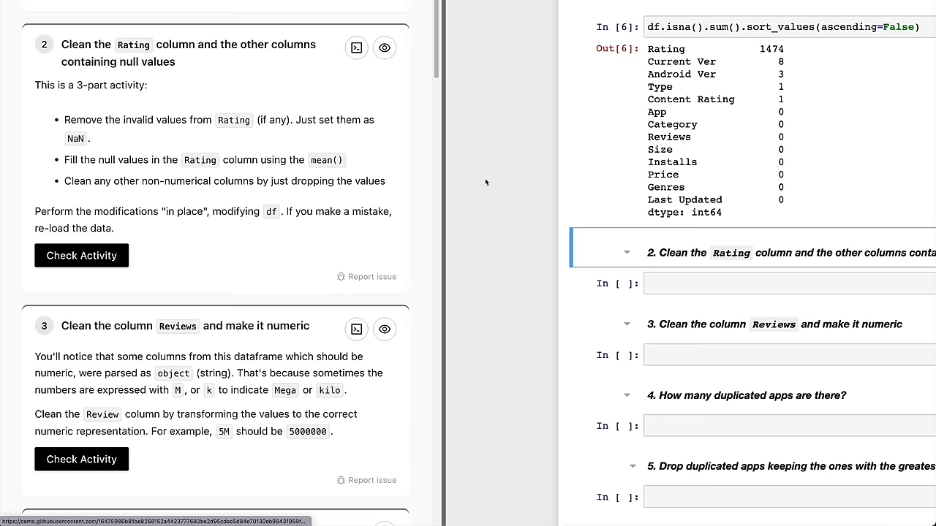
{"action": "scroll", "coordinate": [697, 263], "scroll_direction": "right", "scroll_amount": 5}
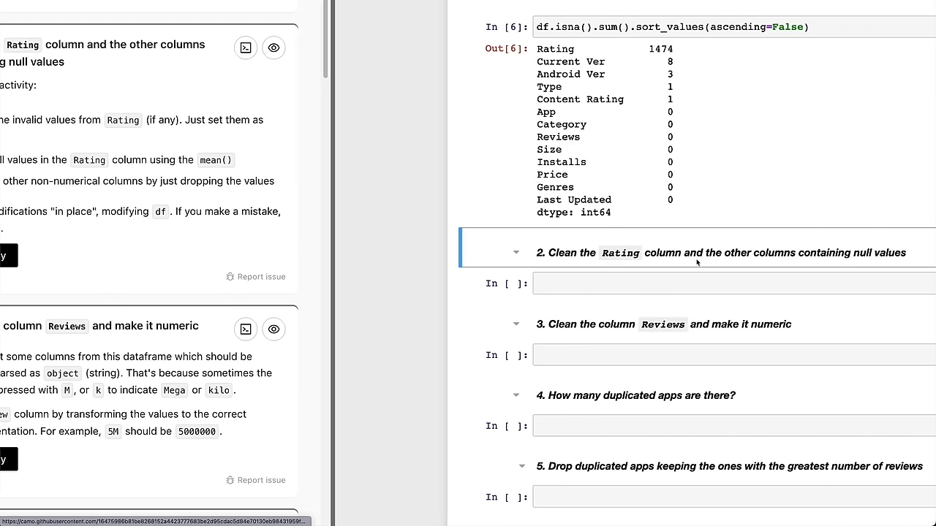
{"action": "key", "text": "b"}
{"action": "key", "text": "Return"}
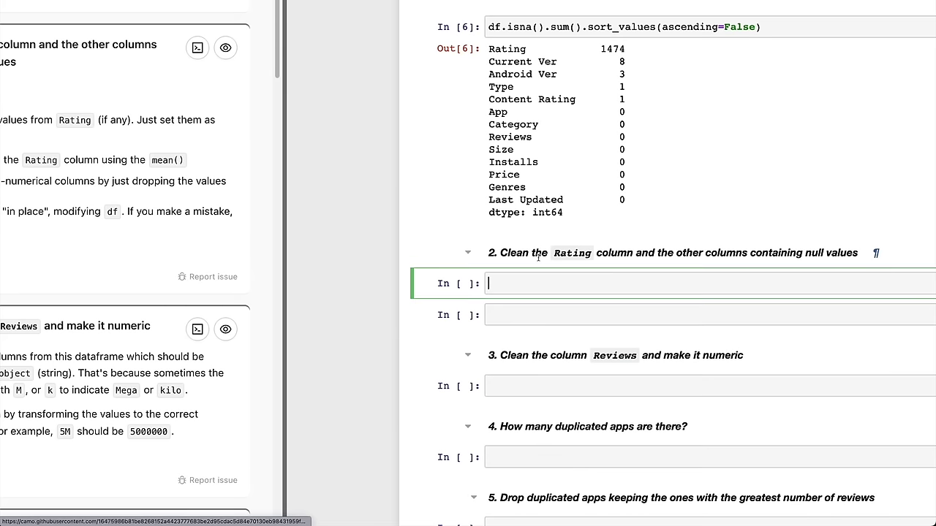
Plot a histogram of the Rating column by running df['Rating'].plot(kind='hist') in the new cell.
{"action": "type", "text": "df"}
{"action": "type", "text": "."}
{"action": "type", "text": "['Rating'].p"}
{"action": "type", "text": "lot(ko"}
{"action": "key", "text": "BackSpace"}
{"action": "type", "text": "ind='hist"}
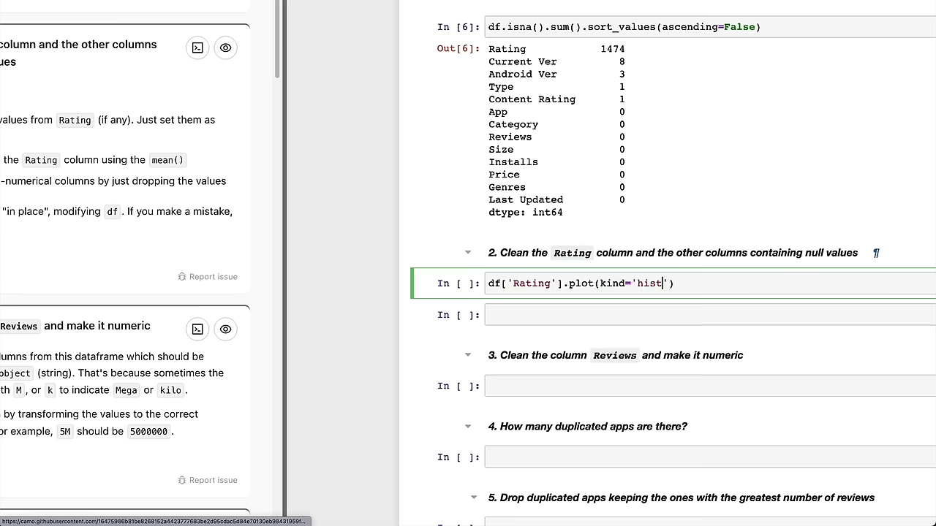
{"action": "key", "text": "shift+Return"}
Examine the Rating histogram's distribution and axis range for invalid values, together with the code that plots it.
{"action": "scroll", "coordinate": [529, 266], "scroll_direction": "down", "scroll_amount": 5}
{"action": "scroll", "coordinate": [529, 265], "scroll_direction": "right", "scroll_amount": 2}
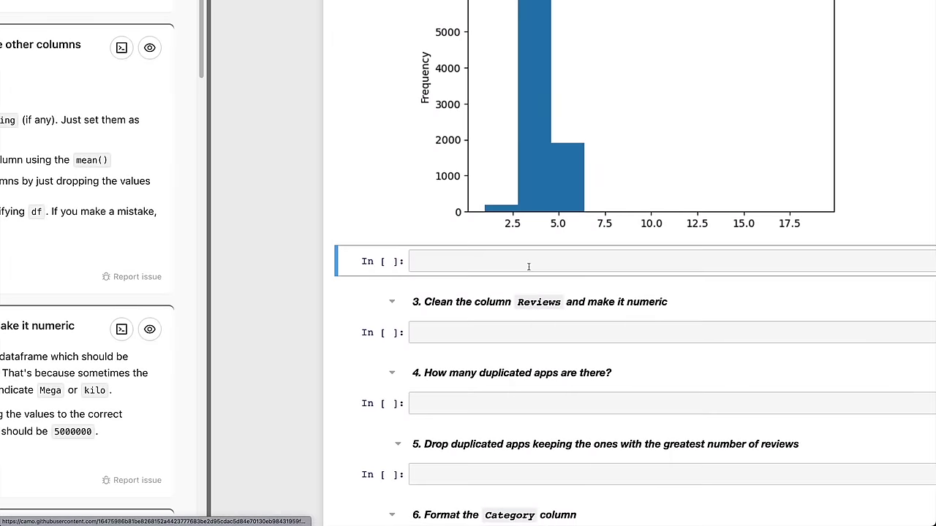
{"action": "scroll", "coordinate": [529, 266], "scroll_direction": "up", "scroll_amount": 5}
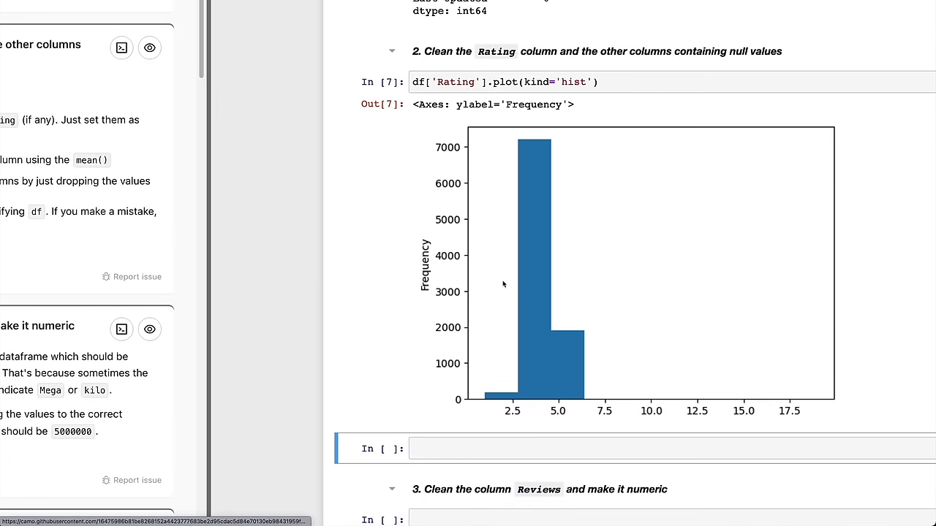
{"action": "scroll", "coordinate": [455, 276], "scroll_direction": "right", "scroll_amount": 1}
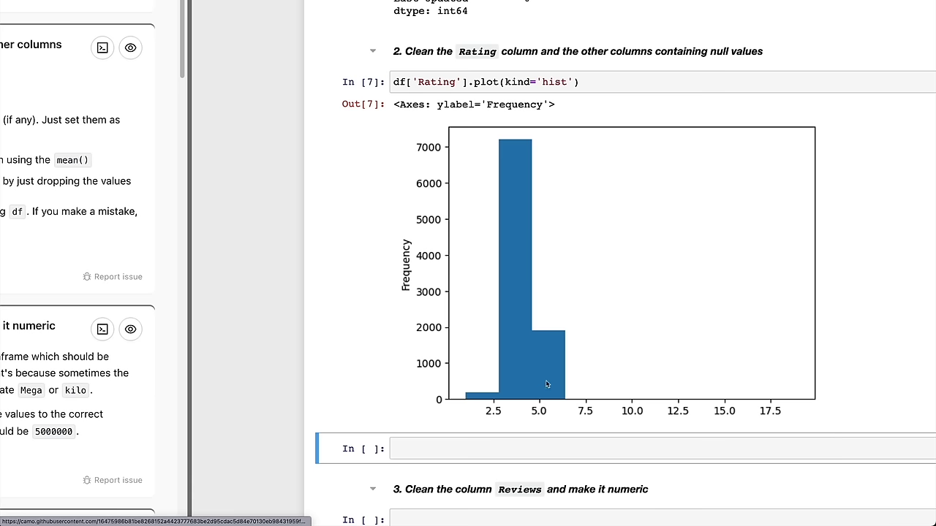
{"action": "double_click", "coordinate": [443, 83]}
{"action": "left_click", "coordinate": [453, 167]}
{"action": "left_click", "coordinate": [436, 84]}
{"action": "left_click", "coordinate": [435, 108]}
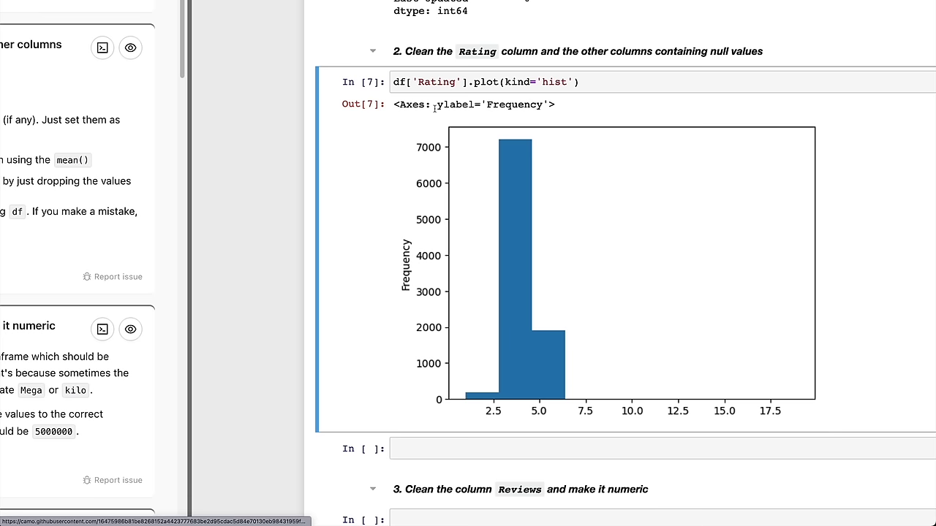
{"action": "scroll", "coordinate": [435, 108], "scroll_direction": "up", "scroll_amount": 1}
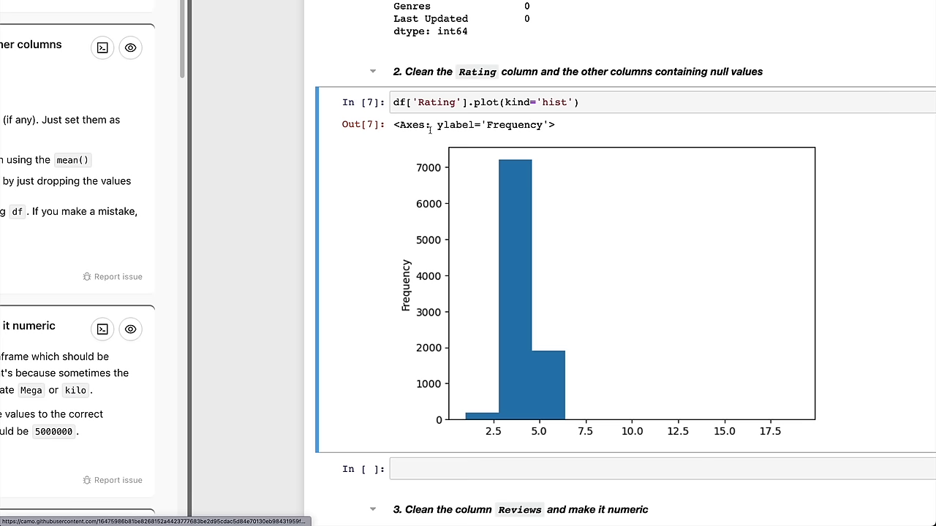
Examine the df.info() output and sample rows for the data types of the Rating and Reviews columns.
{"action": "scroll", "coordinate": [429, 123], "scroll_direction": "up", "scroll_amount": 1}
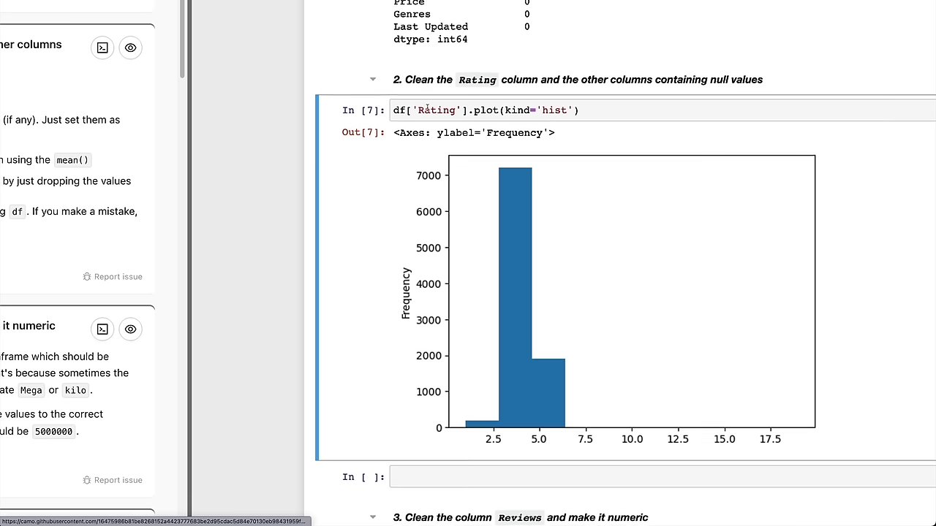
{"action": "left_click_drag", "start_coordinate": [468, 109], "coordinate": [353, 110]}
{"action": "left_click", "coordinate": [472, 108]}
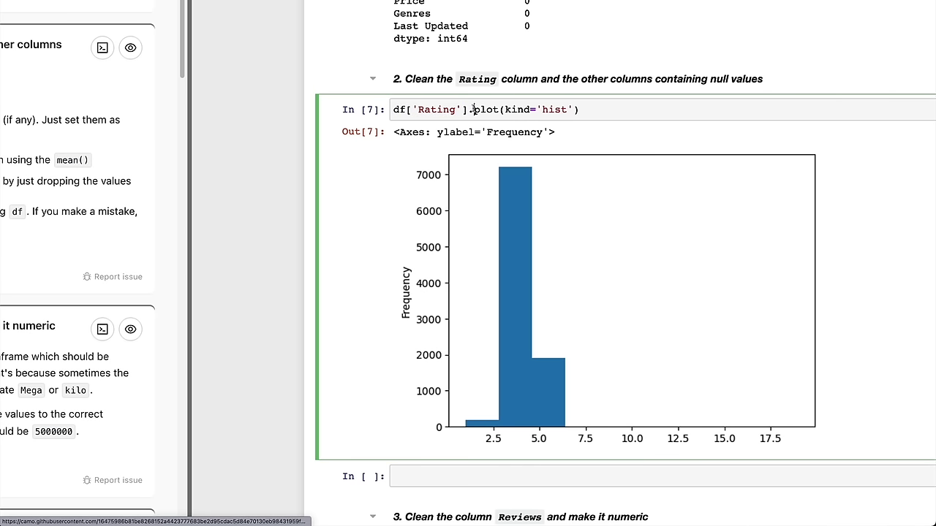
{"action": "left_click_drag", "start_coordinate": [469, 109], "coordinate": [393, 110]}
{"action": "left_click", "coordinate": [469, 109]}
{"action": "scroll", "coordinate": [470, 117], "scroll_direction": "up", "scroll_amount": 2}
{"action": "scroll", "coordinate": [625, 263], "scroll_direction": "up", "scroll_amount": 15}
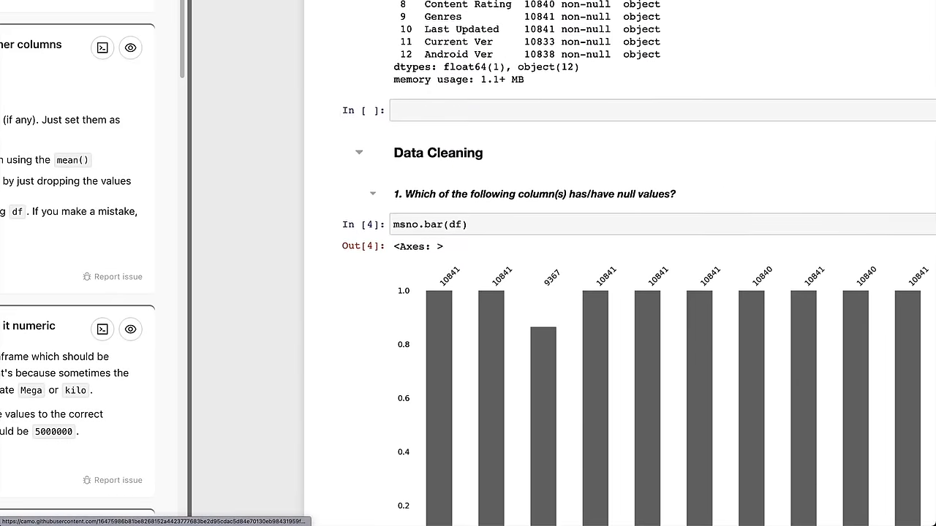
{"action": "left_click_drag", "start_coordinate": [435, 148], "coordinate": [662, 146]}
{"action": "scroll", "coordinate": [646, 147], "scroll_direction": "up", "scroll_amount": 8}
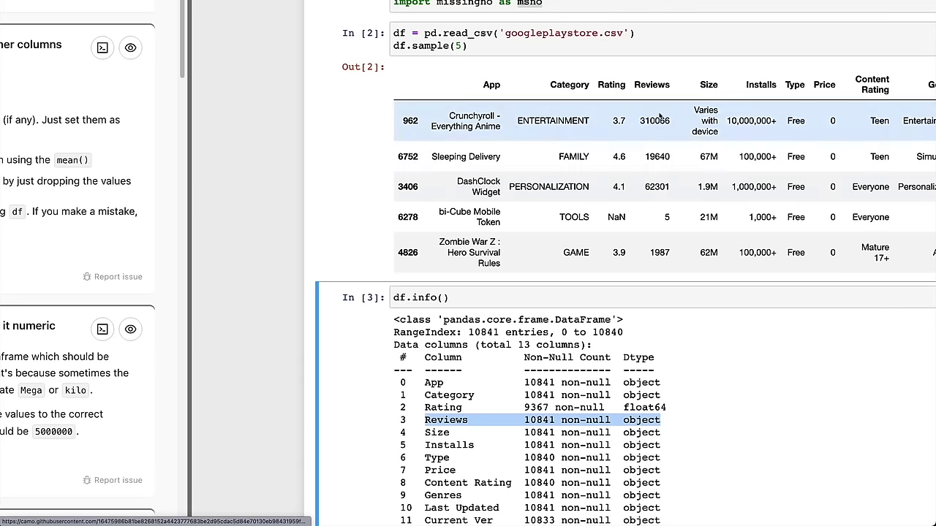
{"action": "scroll", "coordinate": [658, 237], "scroll_direction": "down", "scroll_amount": 2}
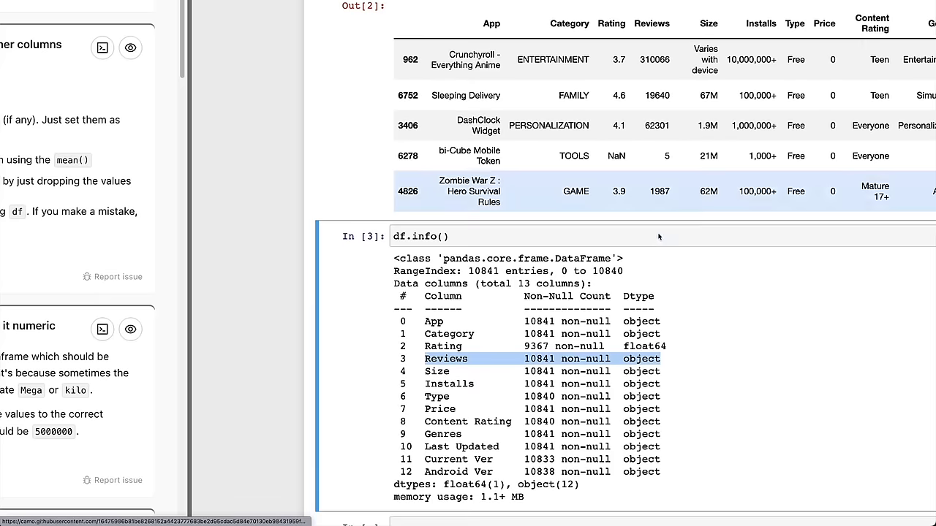
{"action": "left_click_drag", "start_coordinate": [428, 358], "coordinate": [651, 356]}
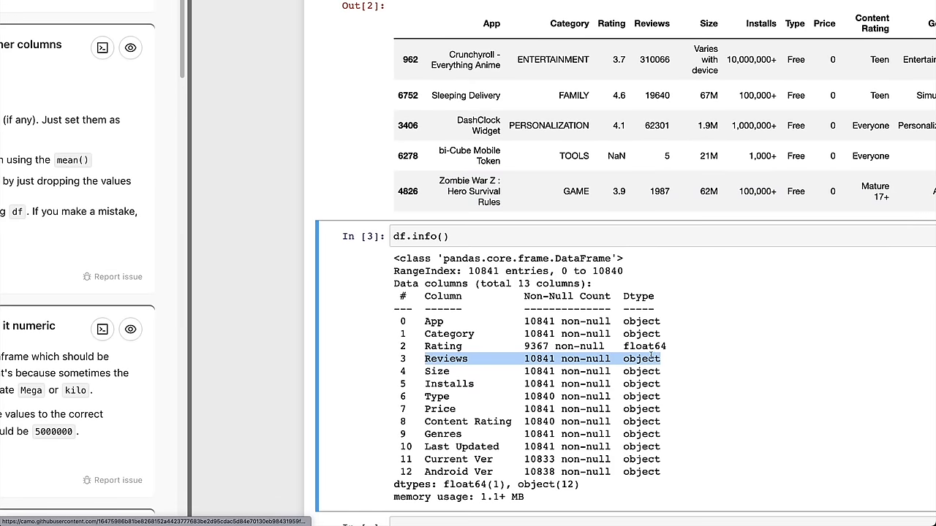
{"action": "left_click_drag", "start_coordinate": [436, 358], "coordinate": [641, 359]}
{"action": "scroll", "coordinate": [610, 326], "scroll_direction": "down", "scroll_amount": 3}
{"action": "scroll", "coordinate": [610, 326], "scroll_direction": "down", "scroll_amount": 10}
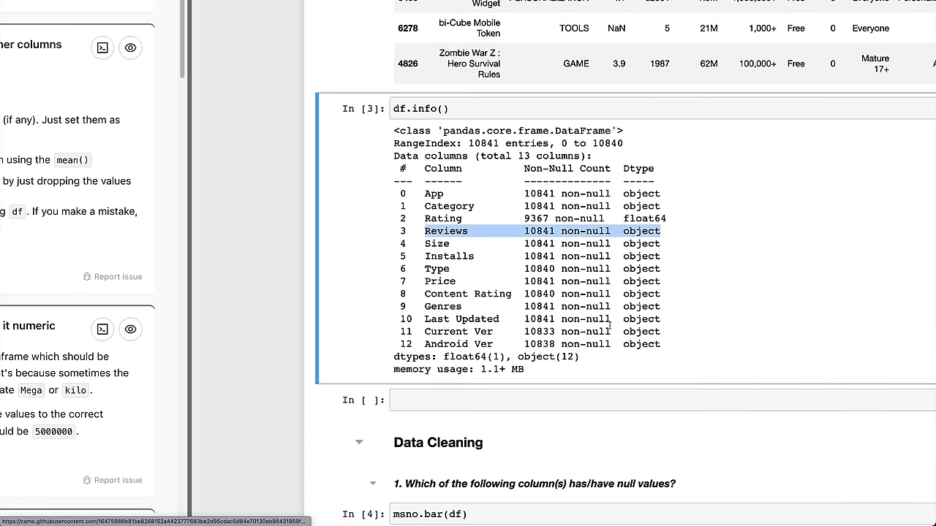
{"action": "scroll", "coordinate": [609, 326], "scroll_direction": "down", "scroll_amount": 2}
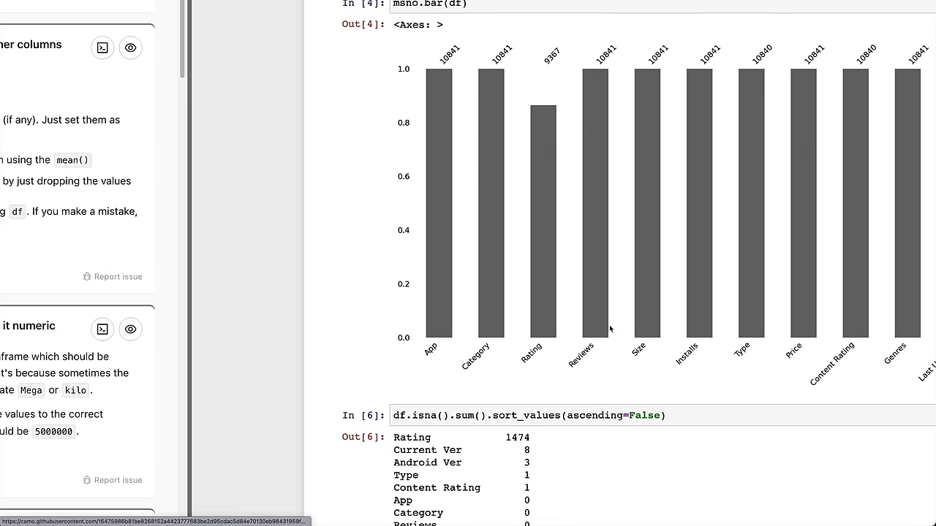
{"action": "scroll", "coordinate": [571, 316], "scroll_direction": "down", "scroll_amount": 4}
{"action": "scroll", "coordinate": [571, 316], "scroll_direction": "down", "scroll_amount": 2}
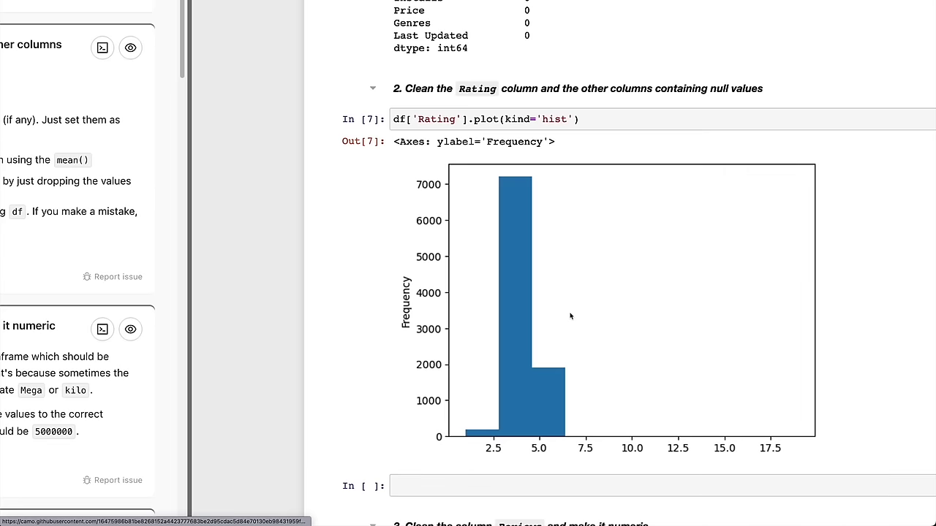
Change the Rating histogram to a horizontal box plot by running df['Rating'].plot(kind='box', vert=False).
{"action": "left_click", "coordinate": [572, 307]}
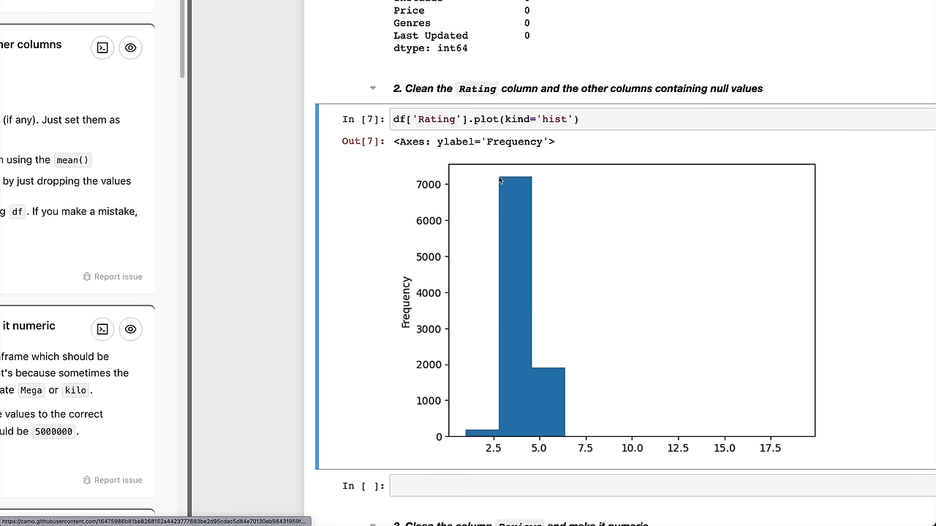
{"action": "double_click", "coordinate": [556, 119]}
{"action": "type", "text": "box"}
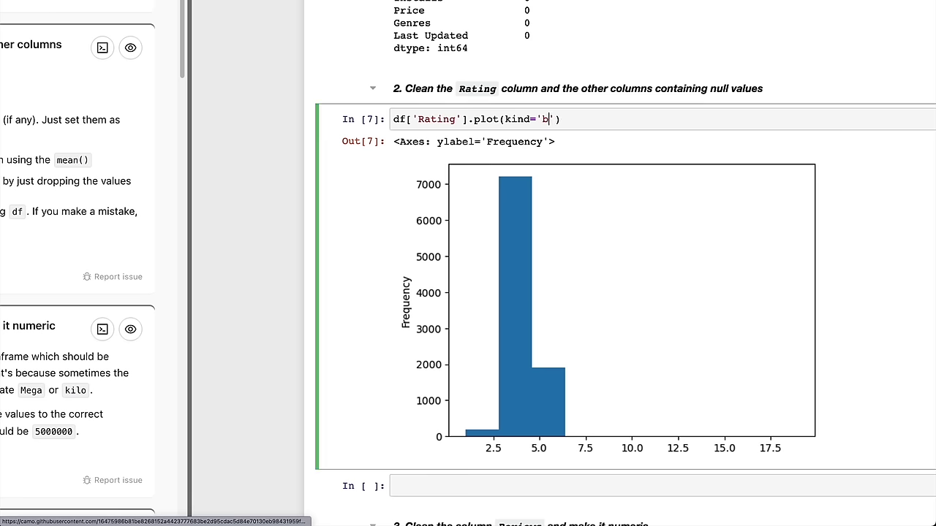
{"action": "key", "text": "Right"}
{"action": "key", "text": "ctrl+Return"}
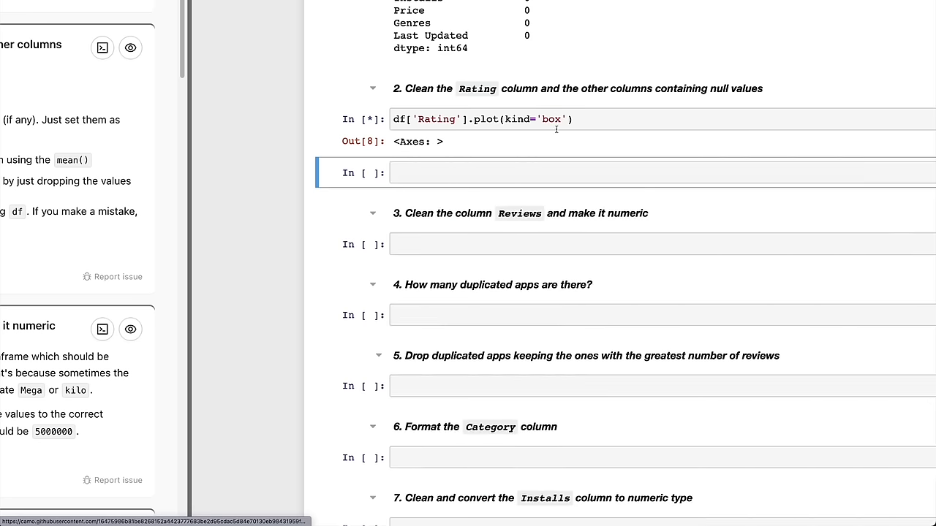
{"action": "type", "text": ", vert=Fal"}
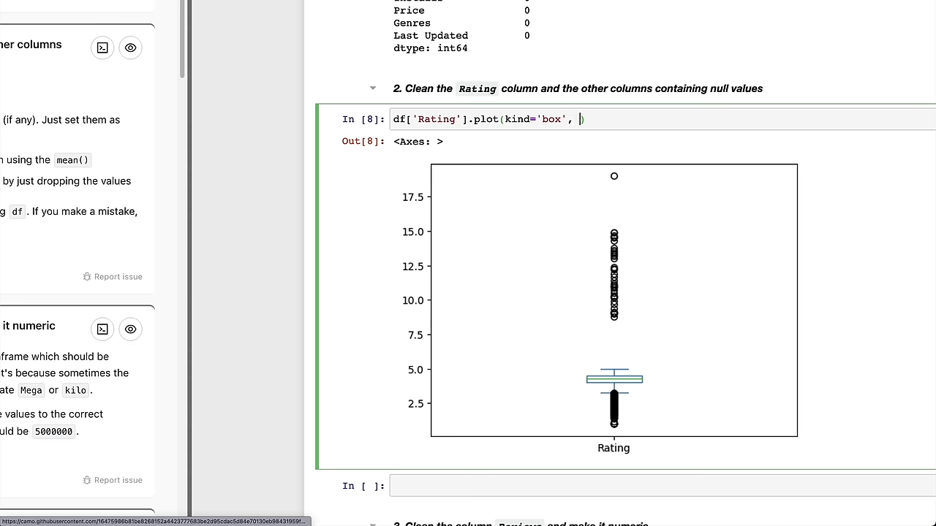
{"action": "type", "text": "se"}
{"action": "key", "text": "shift+Return"}
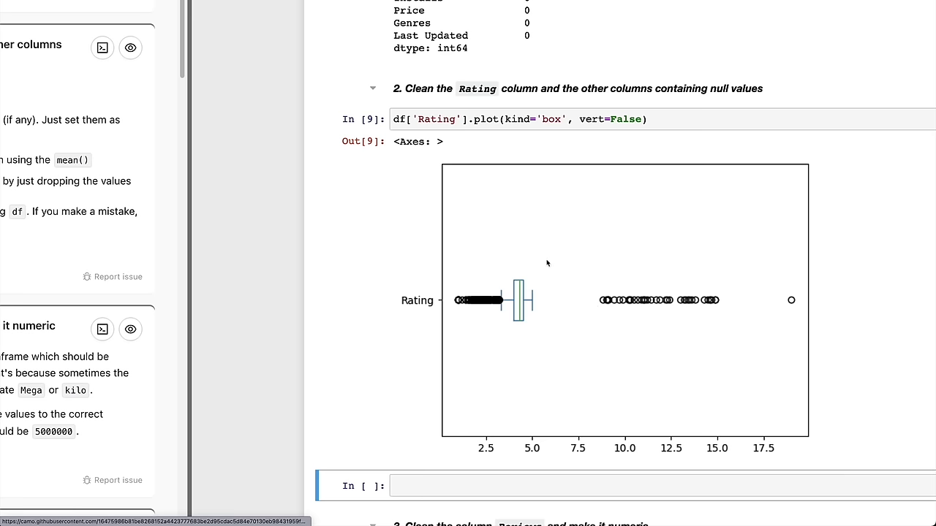
Run df['Rating'].describe() in a new cell under the box plot and check the maximum rating.
{"action": "key", "text": "a"}
{"action": "key", "text": "Return"}
{"action": "type", "text": "df["}
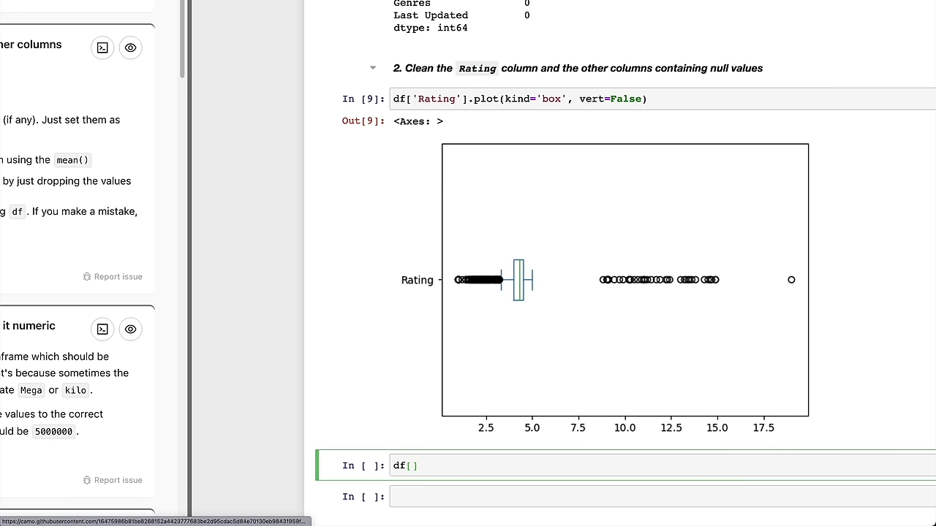
{"action": "type", "text": "'Ratinge"}
{"action": "key", "text": "BackSpace"}
{"action": "type", "text": "'].describ"}
{"action": "key", "text": "BackSpace"}
{"action": "type", "text": "be()"}
{"action": "key", "text": "shift+Return"}
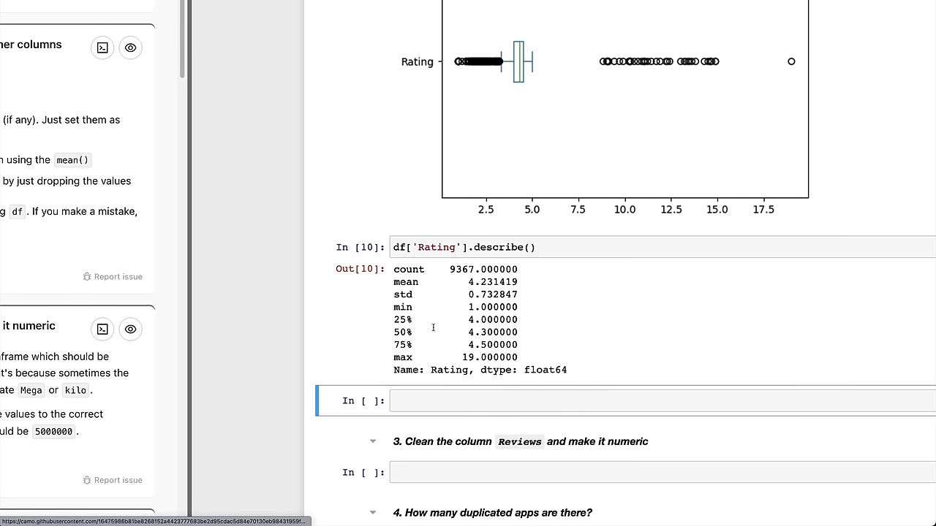
{"action": "left_click_drag", "start_coordinate": [413, 359], "coordinate": [484, 357]}
{"action": "left_click", "coordinate": [408, 359]}
{"action": "left_click", "coordinate": [484, 358]}
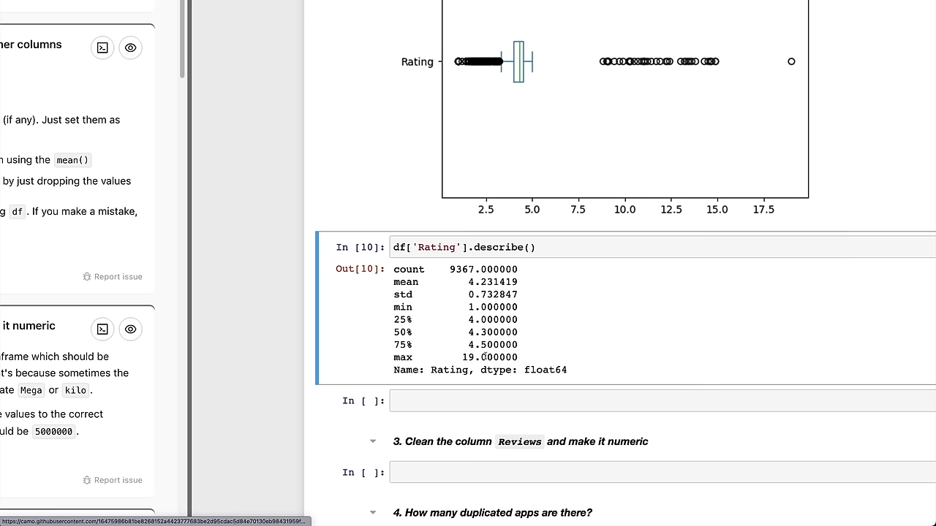
List the rows with invalid ratings by running df.loc[df['Rating'] > 5] in a new cell, and look through them.
{"action": "key", "text": "Down"}
{"action": "key", "text": "a"}
{"action": "key", "text": "Return"}
{"action": "type", "text": "df.loc[df['"}
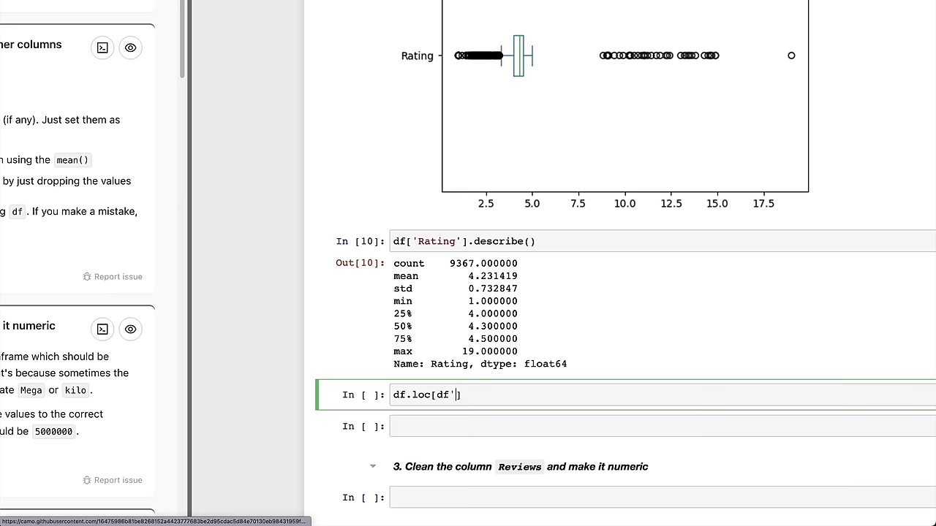
{"action": "type", "text": "Rating'] > 5"}
{"action": "key", "text": "shift+Return"}
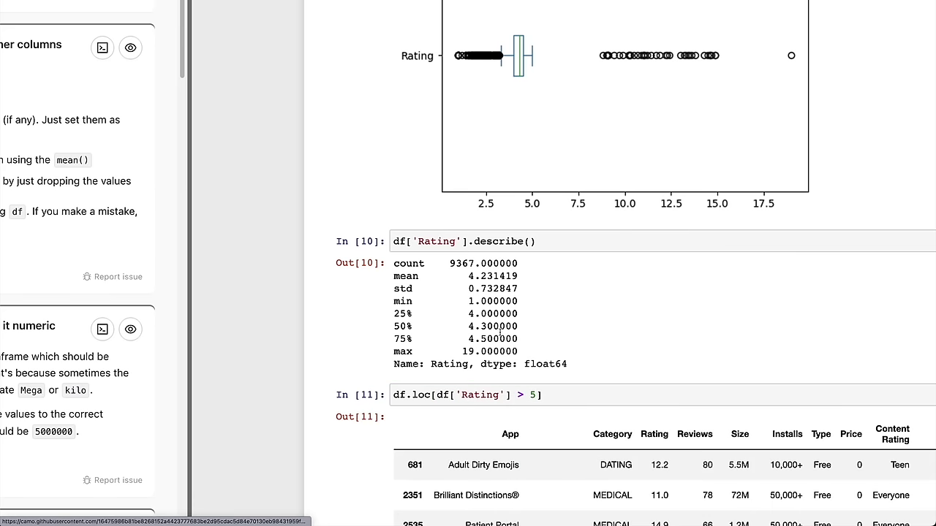
{"action": "scroll", "coordinate": [515, 336], "scroll_direction": "down", "scroll_amount": 3}
{"action": "scroll", "coordinate": [515, 336], "scroll_direction": "down", "scroll_amount": 3}
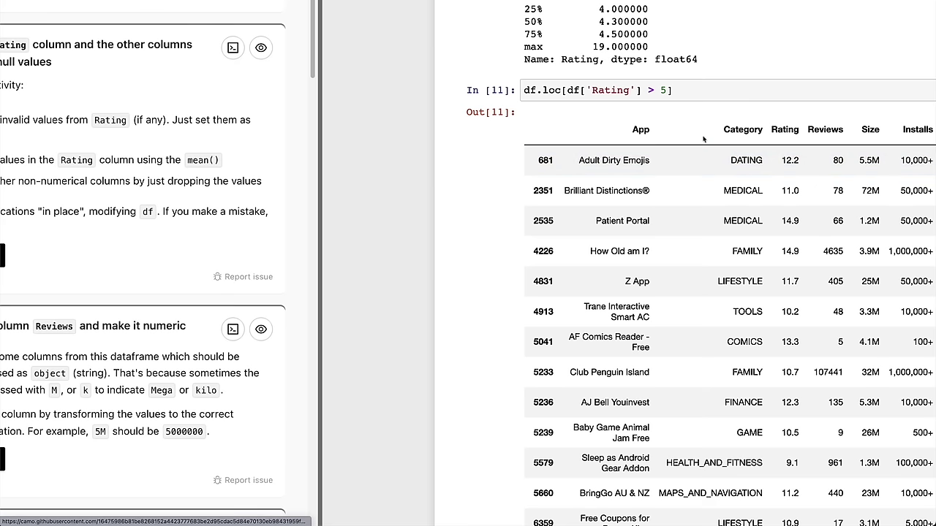
Limit the invalid-rating listing to its first rows by adding .head() and rerunning the cell.
{"action": "left_click", "coordinate": [801, 115]}
{"action": "key", "text": "Return"}
{"action": "type", "text": ".head()"}
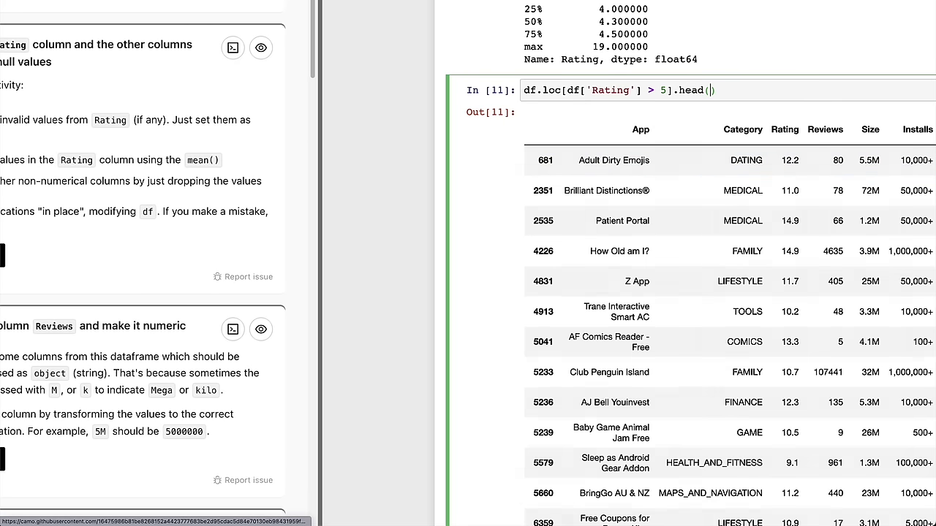
{"action": "key", "text": "shift+Return"}
Set the invalid ratings to NaN by running df.loc[df['Rating'] > 5, 'Rating'] = np.nan in a copy of the filter cell.
{"action": "left_click", "coordinate": [572, 136]}
{"action": "key", "text": "c"}
{"action": "key", "text": "v"}
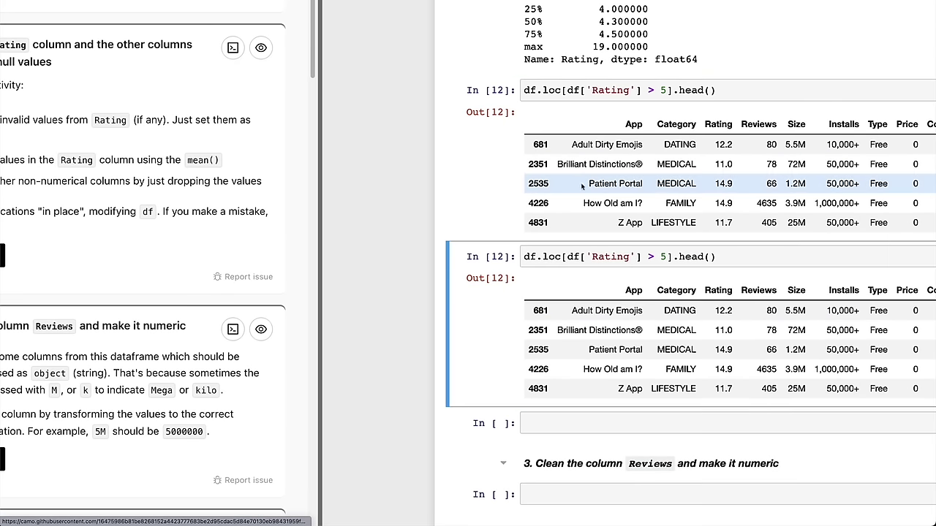
{"action": "left_click", "coordinate": [667, 257]}
{"action": "type", "text": ", 'Rating"}
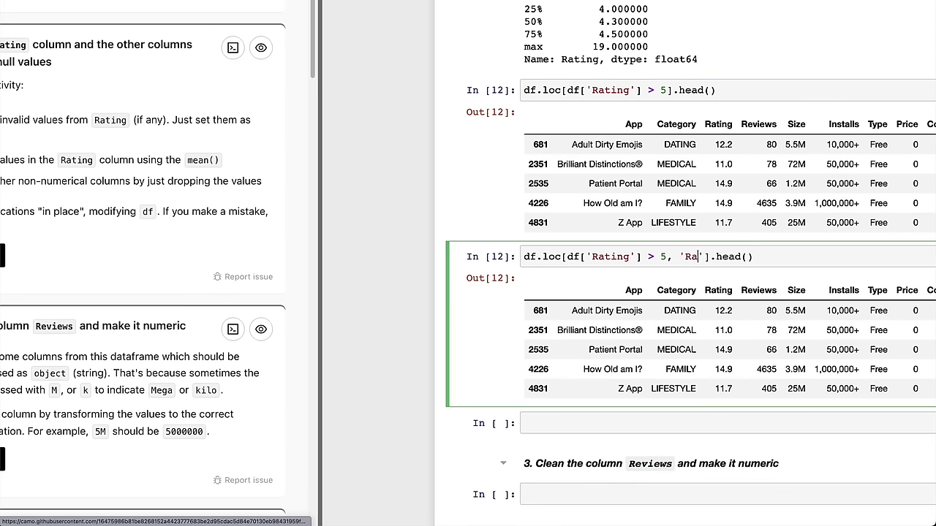
{"action": "key", "text": "BackSpace"}
{"action": "key", "text": "BackSpace"}
{"action": "key", "text": "BackSpace"}
{"action": "key", "text": "BackSpace"}
{"action": "key", "text": "BackSpace"}
{"action": "key", "text": "BackSpace"}
{"action": "key", "text": "BackSpace"}
{"action": "type", "text": "= np.nan"}
{"action": "key", "text": "shift+Return"}
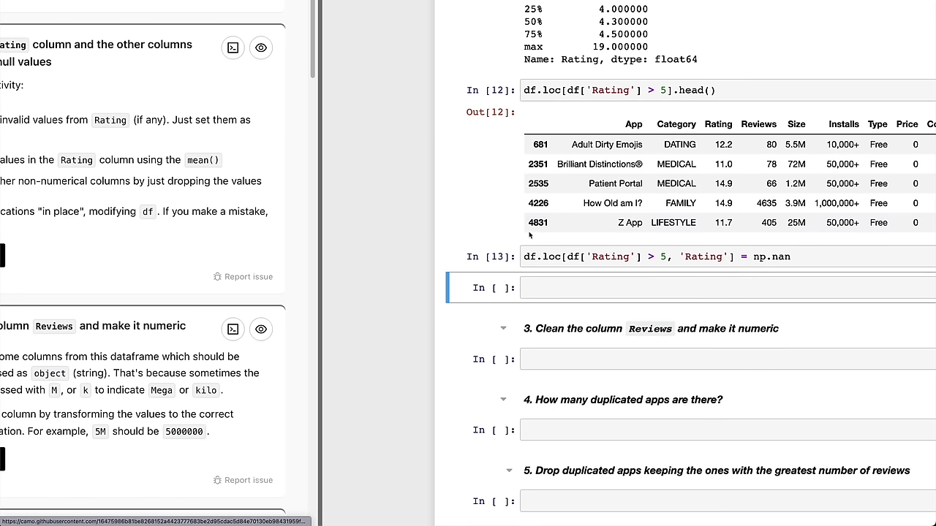
Reread activity 2's instructions on null values and compute the mean rating with df['Rating'].mean() in the empty cell.
{"action": "scroll", "coordinate": [215, 238], "scroll_direction": "left", "scroll_amount": 3}
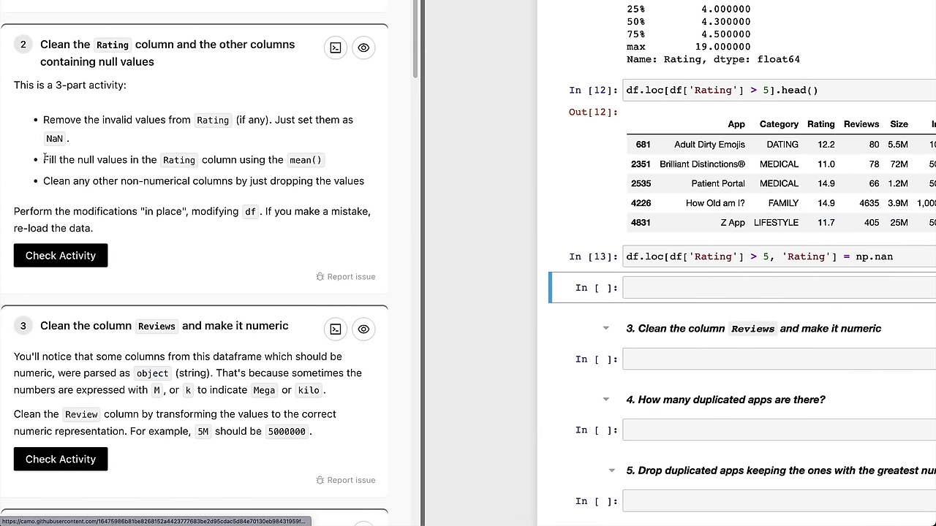
{"action": "left_click_drag", "start_coordinate": [58, 159], "coordinate": [236, 159]}
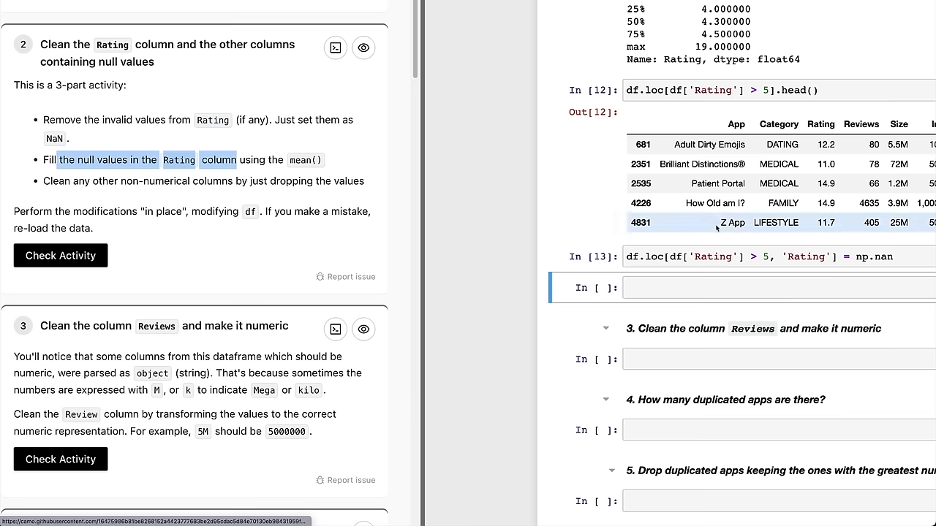
{"action": "left_click", "coordinate": [906, 259]}
{"action": "left_click", "coordinate": [613, 256]}
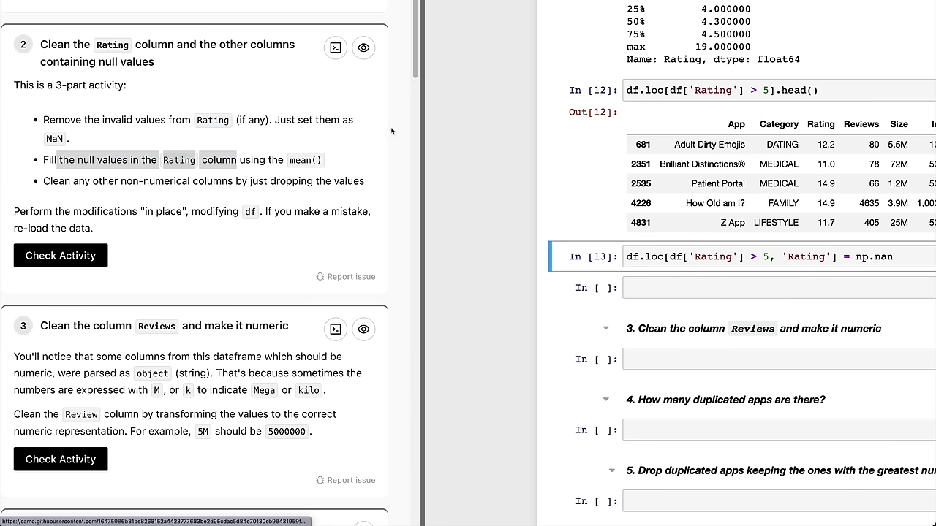
{"action": "left_click", "coordinate": [302, 178]}
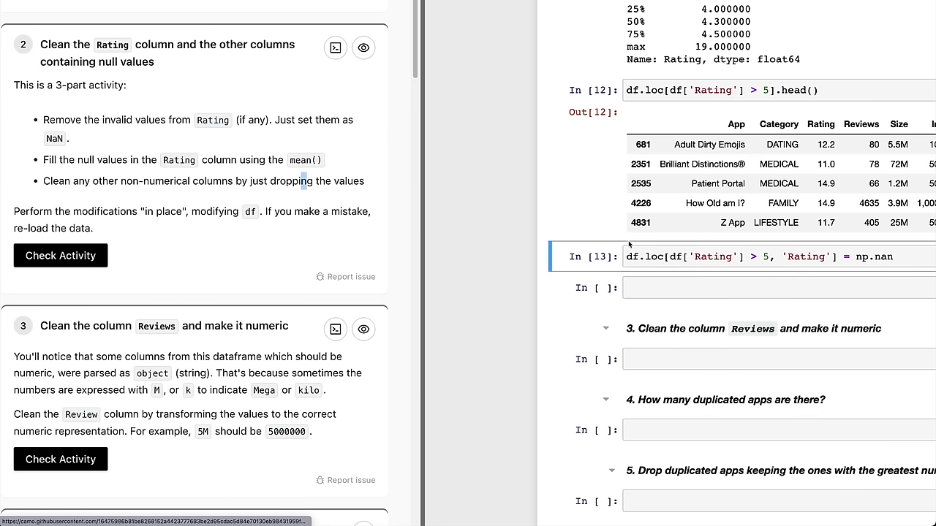
{"action": "left_click", "coordinate": [838, 256]}
{"action": "key", "text": "shift+Home"}
{"action": "left_click", "coordinate": [730, 295]}
{"action": "type", "text": "df['Rating"}
{"action": "key", "text": "Up"}
{"action": "left_click", "coordinate": [711, 288]}
{"action": "key", "text": "super+a"}
{"action": "key", "text": "Right"}
{"action": "type", "text": ".mean()"}
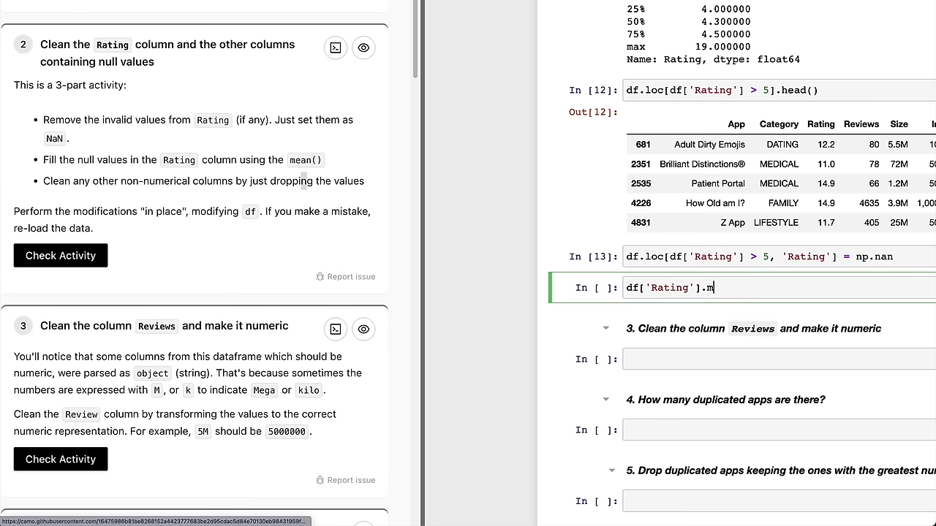
{"action": "key", "text": "shift+Return"}
Duplicate the mean cell, copy its df['Rating'].mean() expression and clear the code of the duplicate.
{"action": "left_click", "coordinate": [684, 307]}
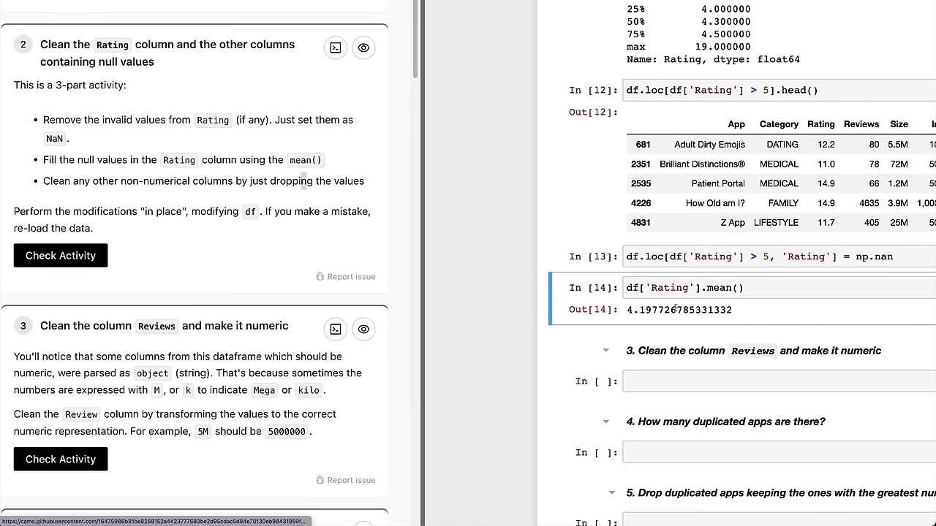
{"action": "key", "text": "c"}
{"action": "key", "text": "v"}
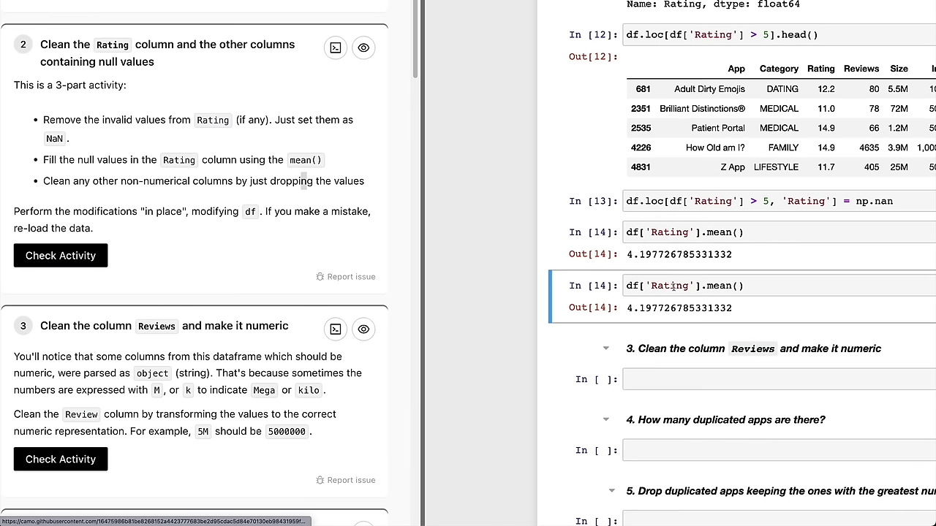
{"action": "left_click", "coordinate": [698, 288]}
{"action": "type", "text": ".fi"}
{"action": "key", "text": "BackSpace"}
{"action": "key", "text": "BackSpace"}
{"action": "key", "text": "BackSpace"}
{"action": "key", "text": "ctrl+a"}
{"action": "key", "text": "ctrl+c"}
{"action": "key", "text": "BackSpace"}
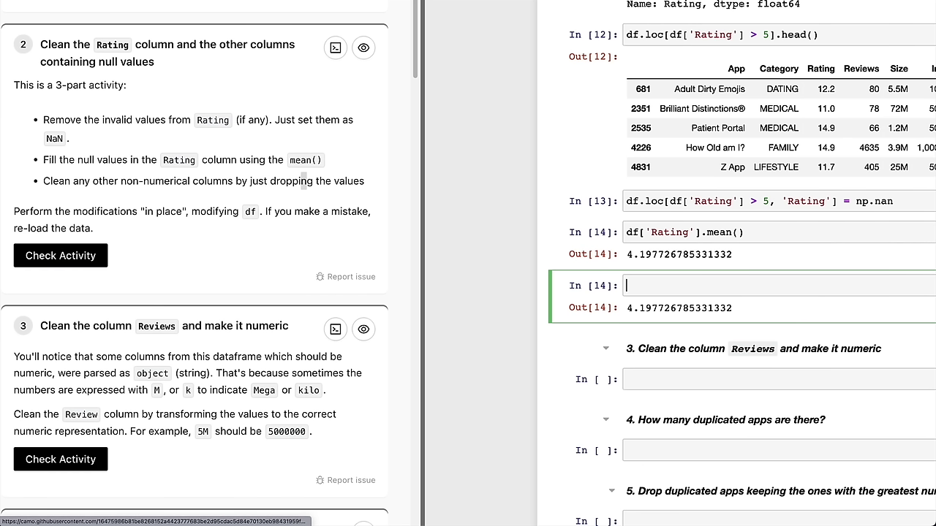
Fill the null ratings with the column mean by running df['Rating'].fillna(df['Rating'].mean(), inplace=True) in the cleared cell.
{"action": "type", "text": "df['Rating'].fillna("}
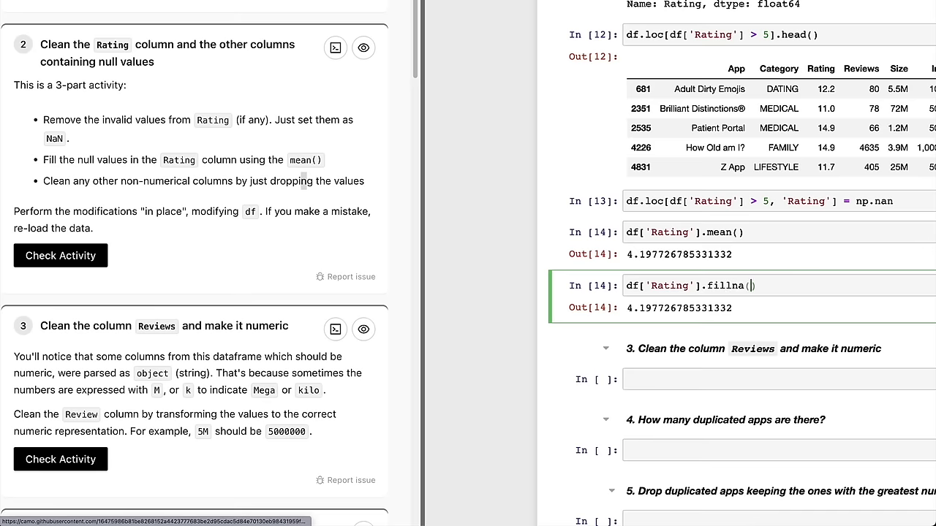
{"action": "key", "text": "ctrl+v"}
{"action": "type", "text": ", inplace"}
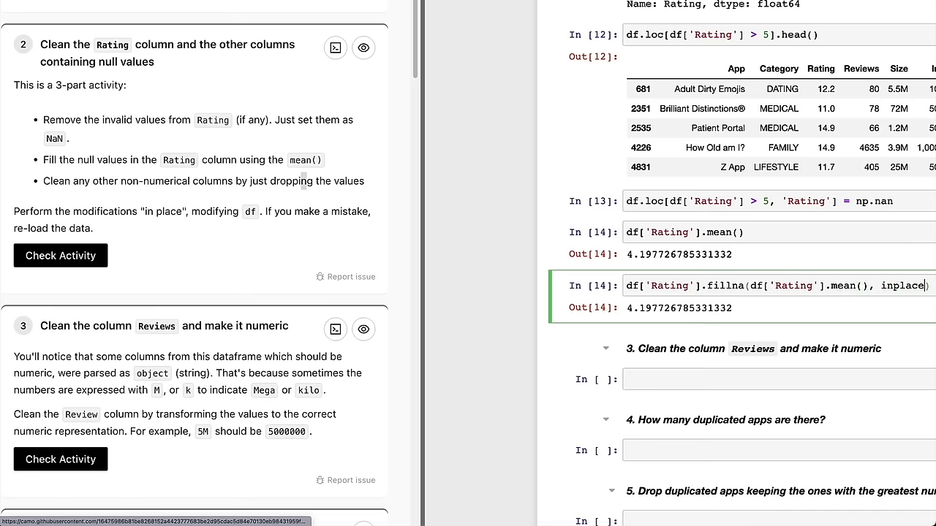
{"action": "scroll", "coordinate": [468, 263], "scroll_direction": "right", "scroll_amount": 5}
{"action": "type", "text": "=True"}
{"action": "key", "text": "shift+Return"}
{"action": "left_click", "coordinate": [436, 261]}
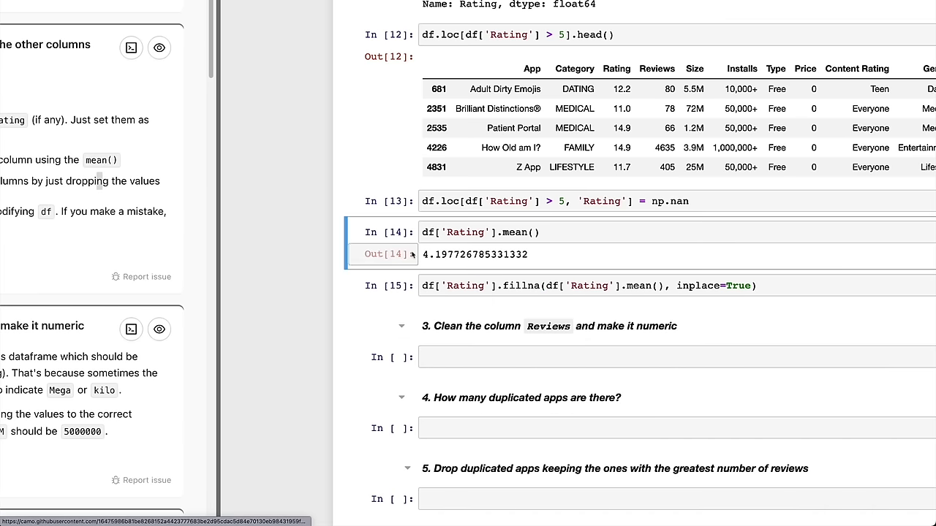
Copy the df['Rating'].mean() cell below the fillna cell and run it to recompute the mean rating.
{"action": "key", "text": "c"}
{"action": "left_click", "coordinate": [406, 291]}
{"action": "key", "text": "v"}
{"action": "key", "text": "shift+Return"}
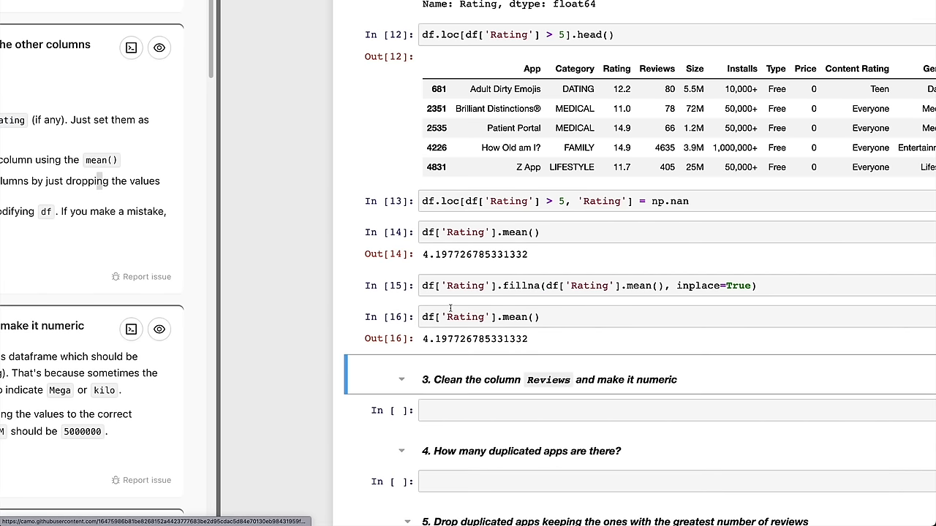
Reread activity 2's last requirement about cleaning the other non-numerical columns by dropping values.
{"action": "scroll", "coordinate": [392, 331], "scroll_direction": "left", "scroll_amount": 1}
{"action": "scroll", "coordinate": [200, 279], "scroll_direction": "left", "scroll_amount": 5}
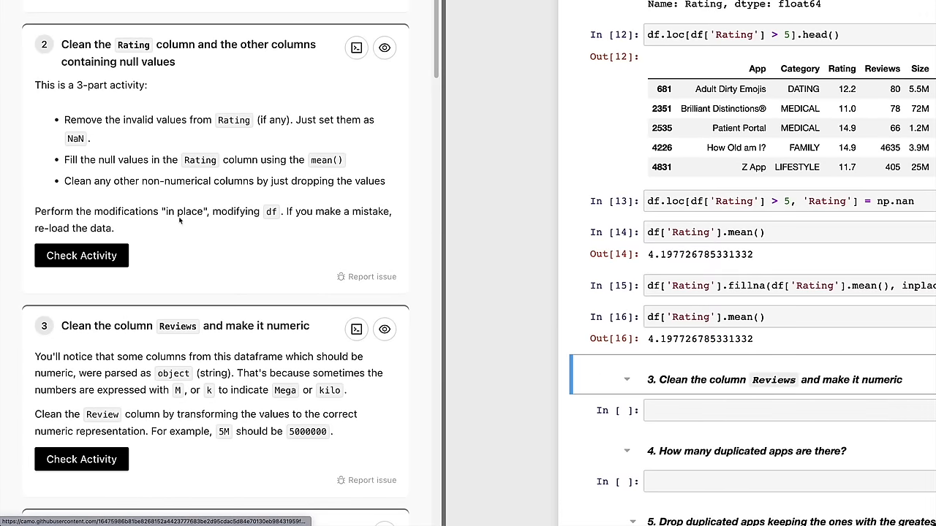
{"action": "double_click", "coordinate": [74, 181]}
{"action": "left_click_drag", "start_coordinate": [114, 181], "coordinate": [339, 185]}
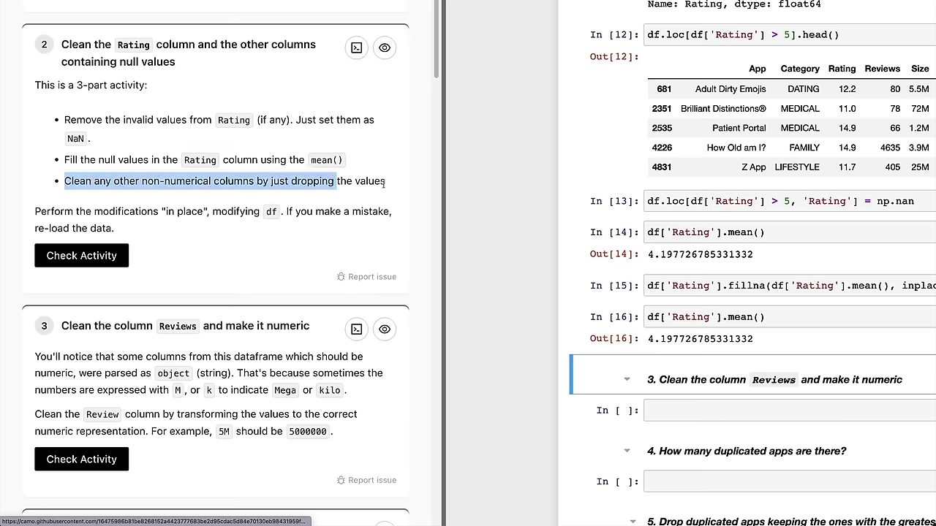
{"action": "left_click", "coordinate": [662, 331]}
{"action": "scroll", "coordinate": [628, 332], "scroll_direction": "right", "scroll_amount": 2}
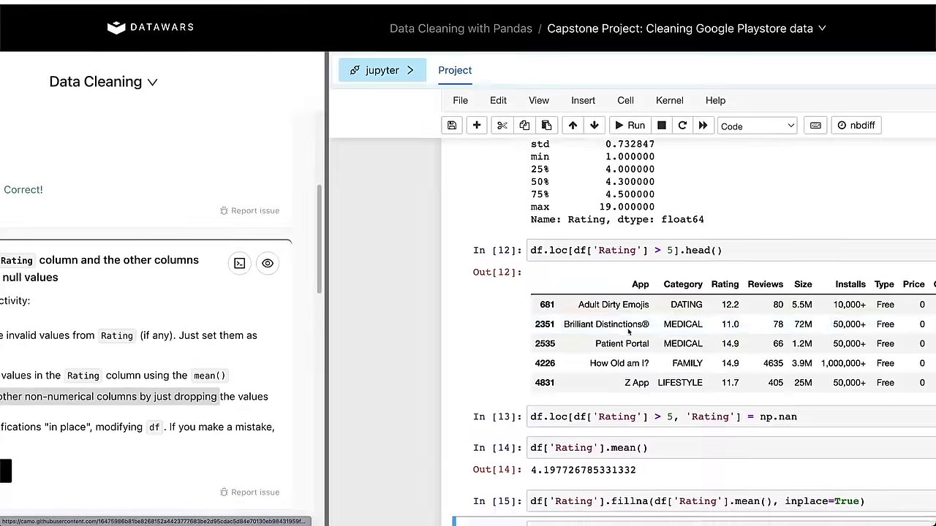
Examine the column info and the sorted df.isna().sum() output to identify the other columns with null values.
{"action": "scroll", "coordinate": [628, 333], "scroll_direction": "up", "scroll_amount": 2}
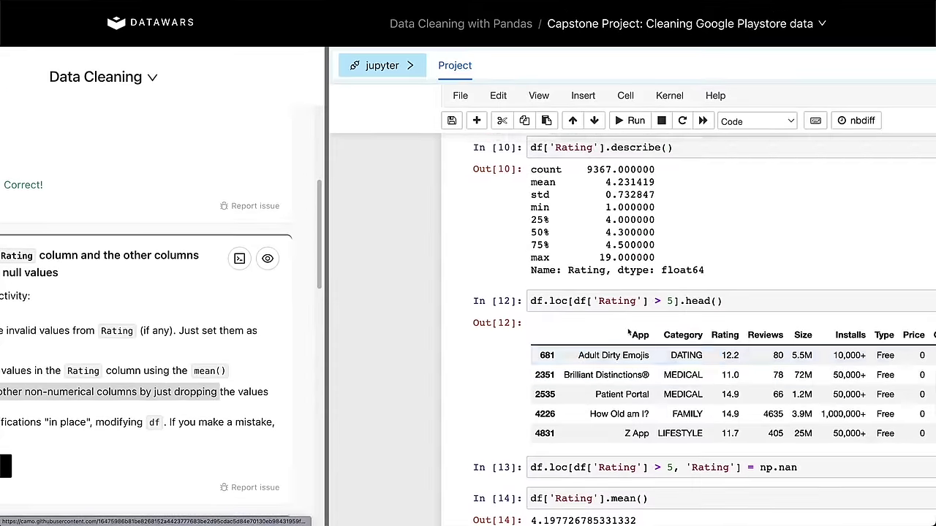
{"action": "scroll", "coordinate": [629, 333], "scroll_direction": "up", "scroll_amount": 6}
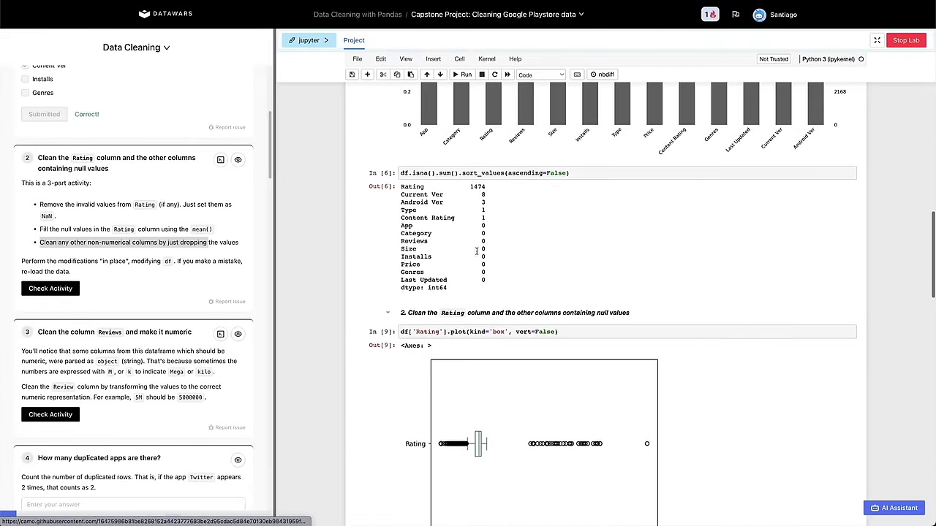
{"action": "scroll", "coordinate": [435, 185], "scroll_direction": "up", "scroll_amount": 8}
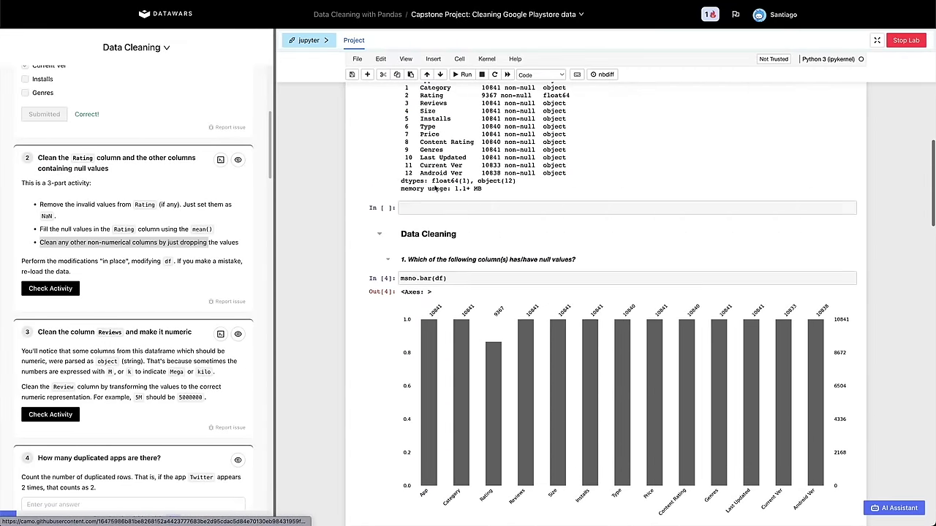
{"action": "left_click_drag", "start_coordinate": [452, 109], "coordinate": [466, 109]}
{"action": "left_click", "coordinate": [444, 178]}
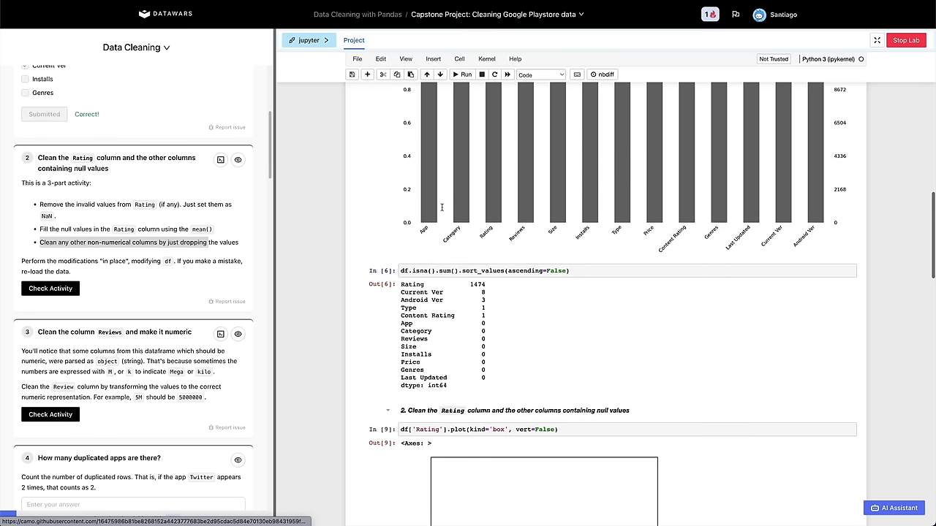
{"action": "scroll", "coordinate": [442, 210], "scroll_direction": "down", "scroll_amount": 5}
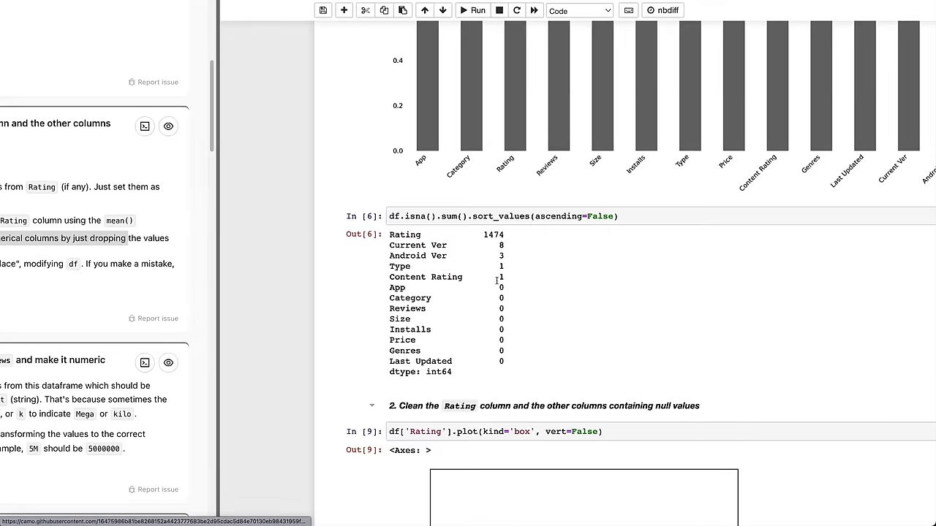
{"action": "left_click", "coordinate": [501, 268]}
{"action": "double_click", "coordinate": [500, 278]}
{"action": "left_click_drag", "start_coordinate": [408, 276], "coordinate": [391, 245]}
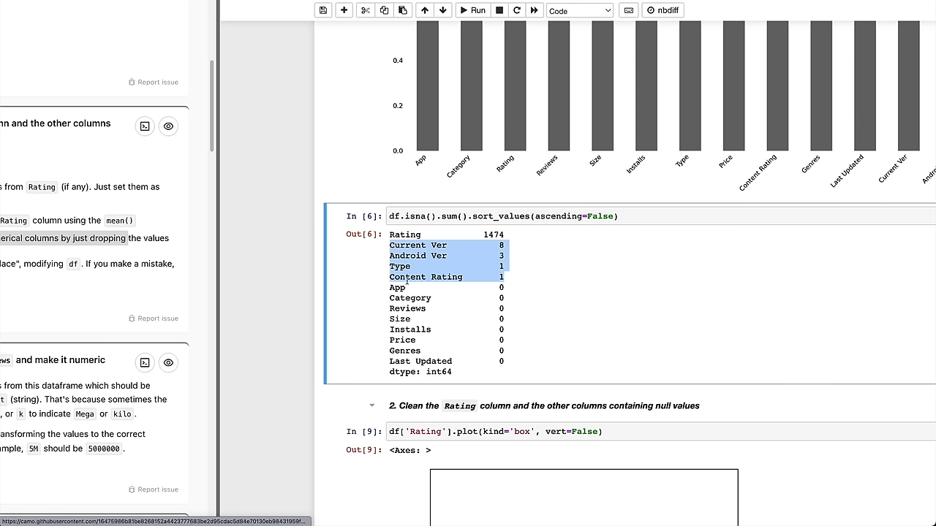
{"action": "left_click", "coordinate": [432, 275]}
{"action": "scroll", "coordinate": [453, 286], "scroll_direction": "down", "scroll_amount": 3}
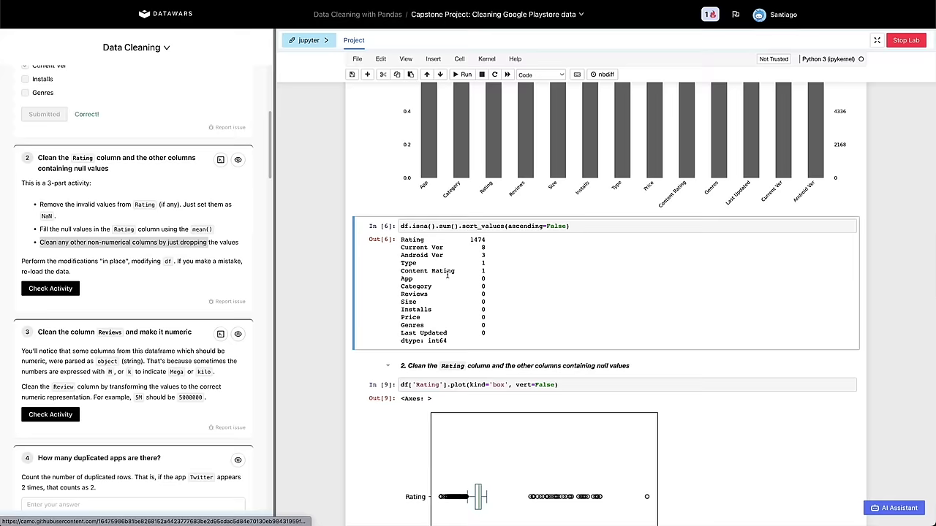
Run df.dropna(inplace=True) in a new cell above section 3 and check activity 2.
{"action": "scroll", "coordinate": [448, 277], "scroll_direction": "down", "scroll_amount": 10}
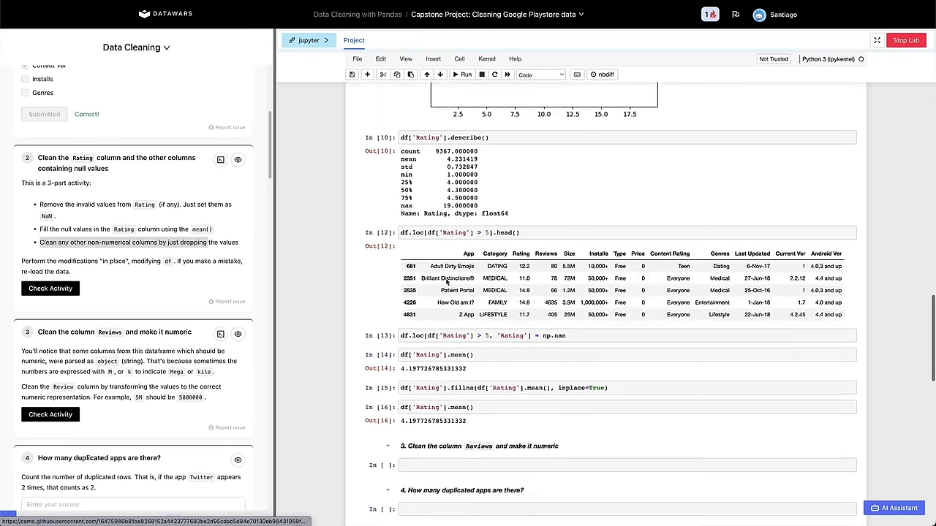
{"action": "left_click", "coordinate": [432, 319]}
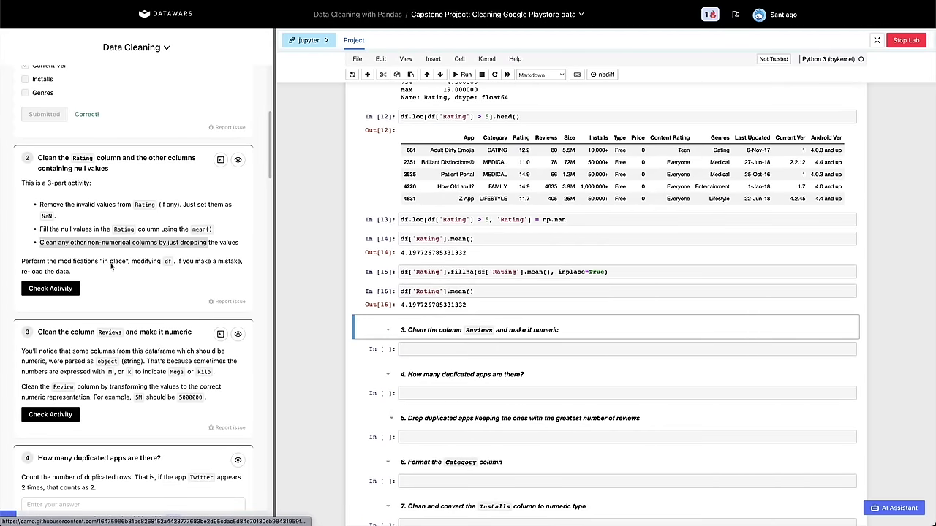
{"action": "key", "text": "a"}
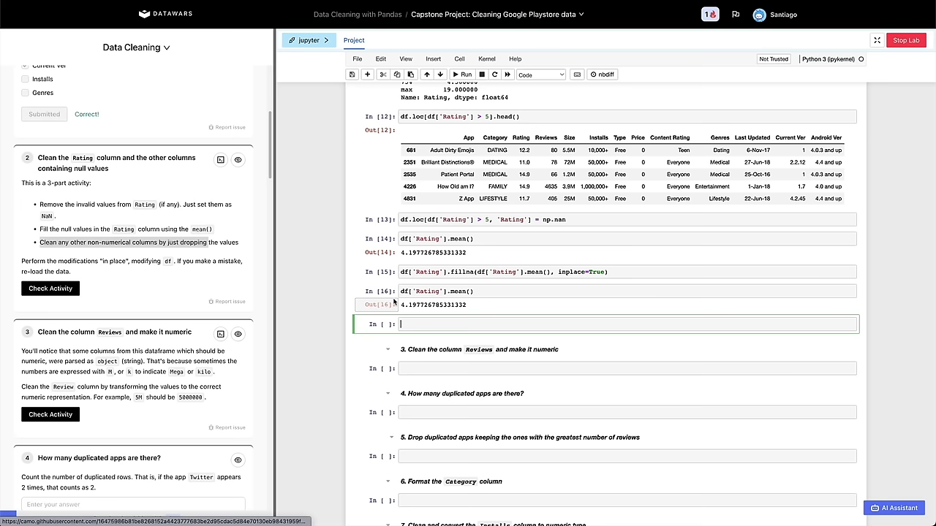
{"action": "type", "text": "df.dropna(inplace=True"}
{"action": "key", "text": "shift+Return"}
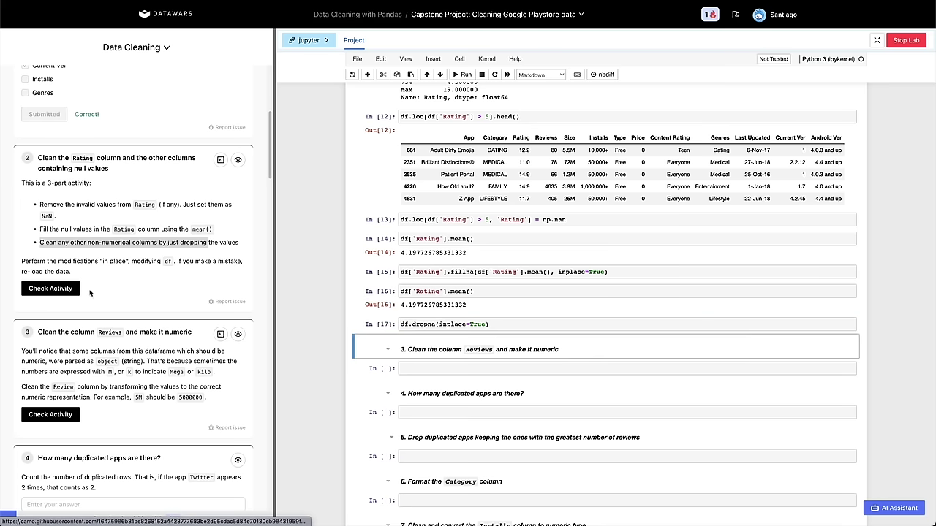
{"action": "left_click", "coordinate": [62, 287]}
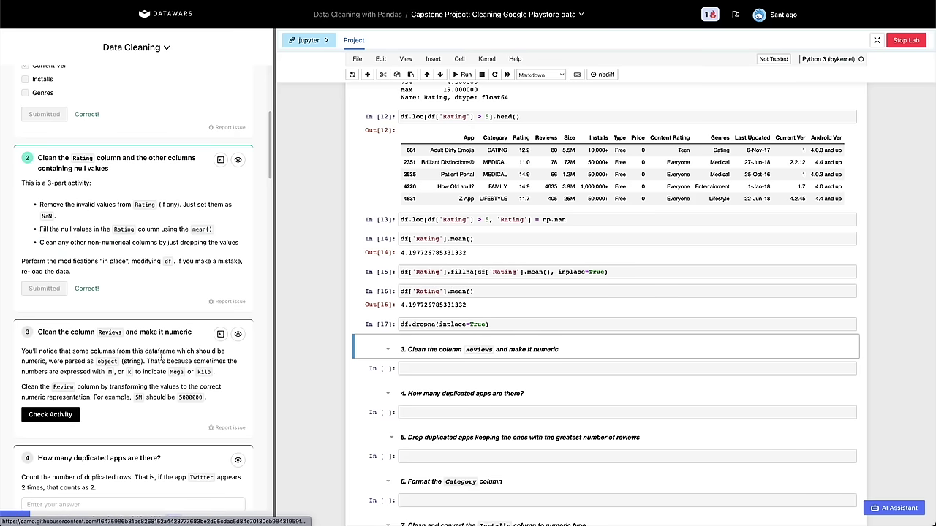
Copy the df.info() cell from the start of the notebook and paste it below section 3's heading.
{"action": "scroll", "coordinate": [161, 358], "scroll_direction": "down", "scroll_amount": 3}
{"action": "left_click", "coordinate": [402, 368]}
{"action": "scroll", "coordinate": [402, 363], "scroll_direction": "down", "scroll_amount": 1}
{"action": "scroll", "coordinate": [414, 257], "scroll_direction": "up", "scroll_amount": 5}
{"action": "scroll", "coordinate": [414, 257], "scroll_direction": "up", "scroll_amount": 15}
{"action": "left_click", "coordinate": [476, 368]}
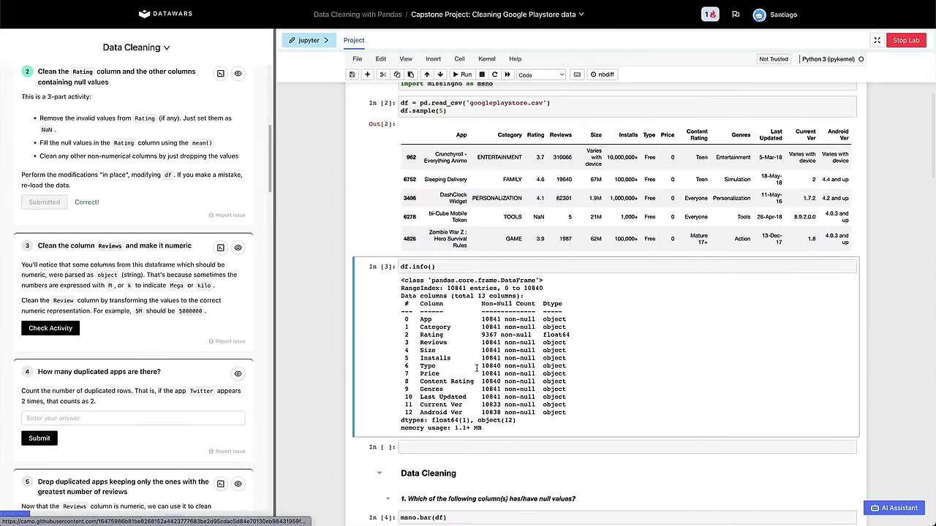
{"action": "scroll", "coordinate": [476, 368], "scroll_direction": "down", "scroll_amount": 20}
{"action": "left_click", "coordinate": [429, 366]}
{"action": "key", "text": "v"}
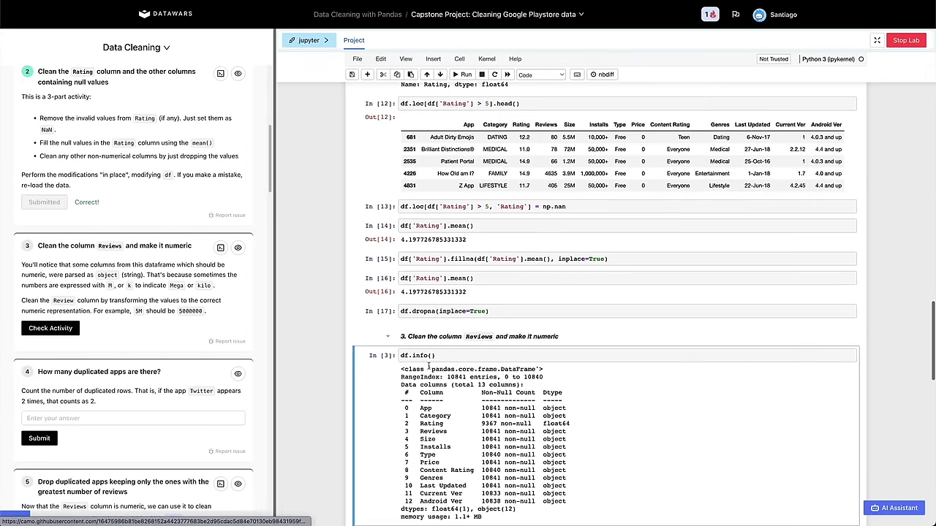
Examine the Reviews row in the pasted df.info() output, particularly its data type.
{"action": "scroll", "coordinate": [429, 370], "scroll_direction": "down", "scroll_amount": 3}
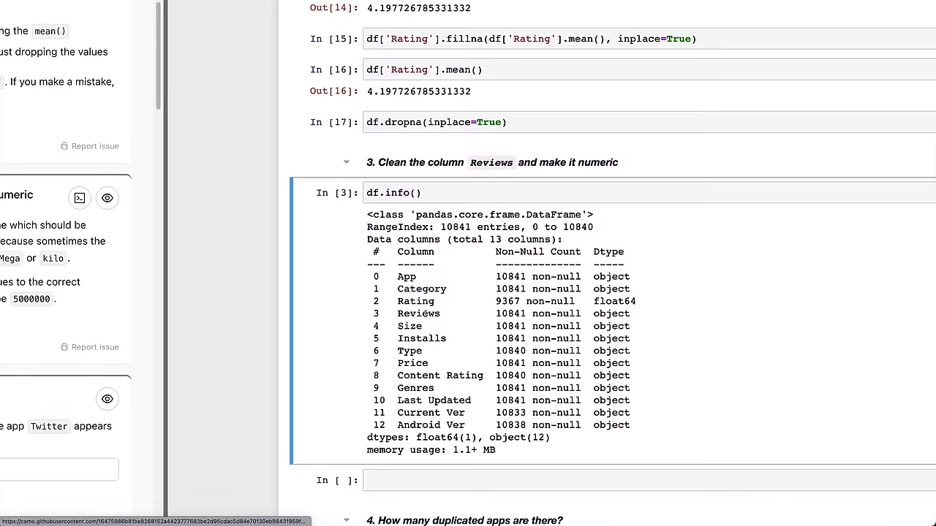
{"action": "left_click_drag", "start_coordinate": [426, 313], "coordinate": [404, 313]}
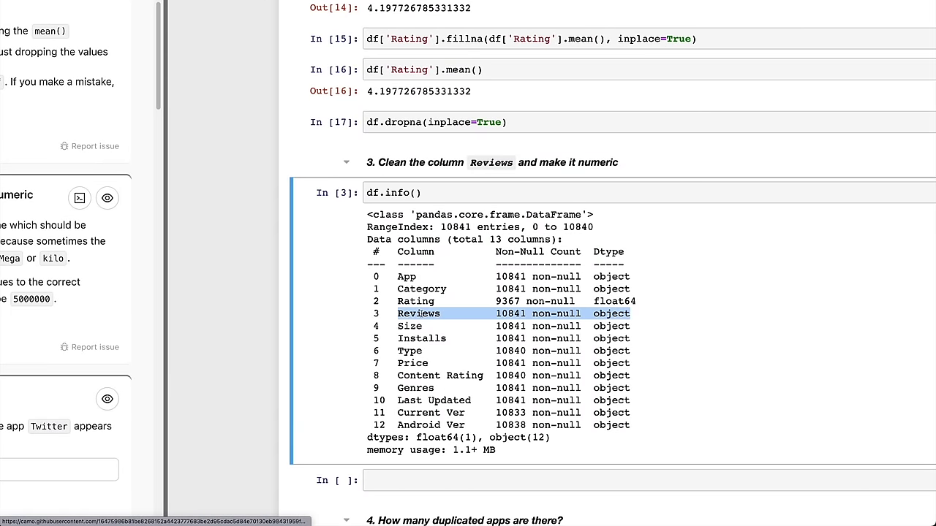
{"action": "scroll", "coordinate": [420, 314], "scroll_direction": "left", "scroll_amount": 2}
{"action": "left_click_drag", "start_coordinate": [433, 313], "coordinate": [612, 311]}
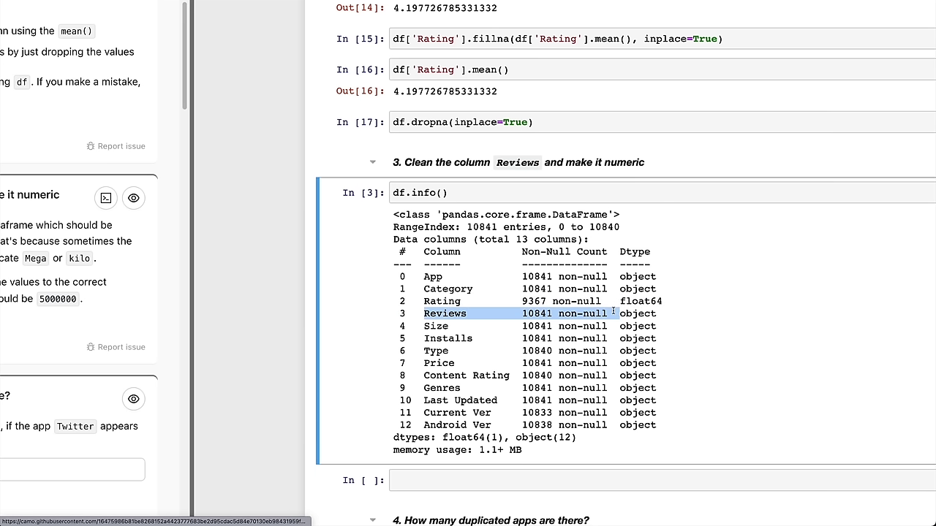
{"action": "left_click_drag", "start_coordinate": [613, 312], "coordinate": [619, 313]}
{"action": "double_click", "coordinate": [634, 313]}
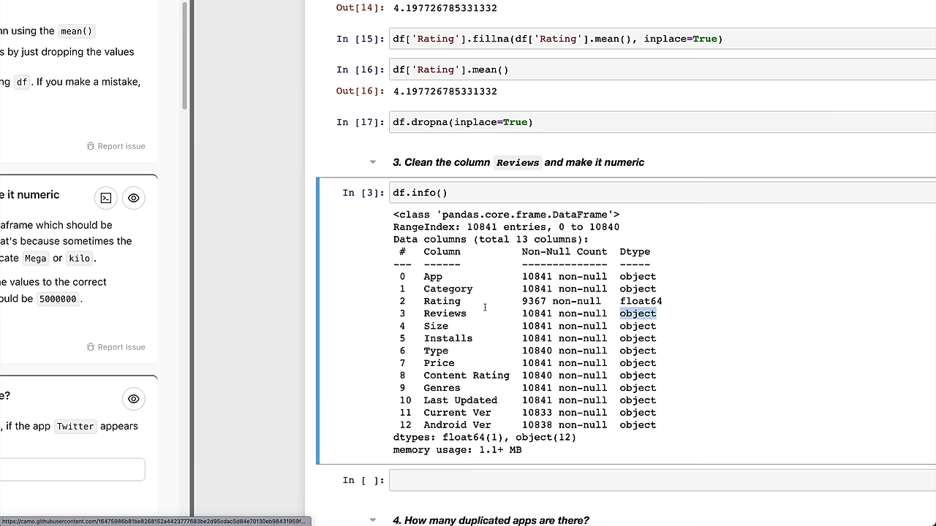
{"action": "left_click", "coordinate": [448, 314]}
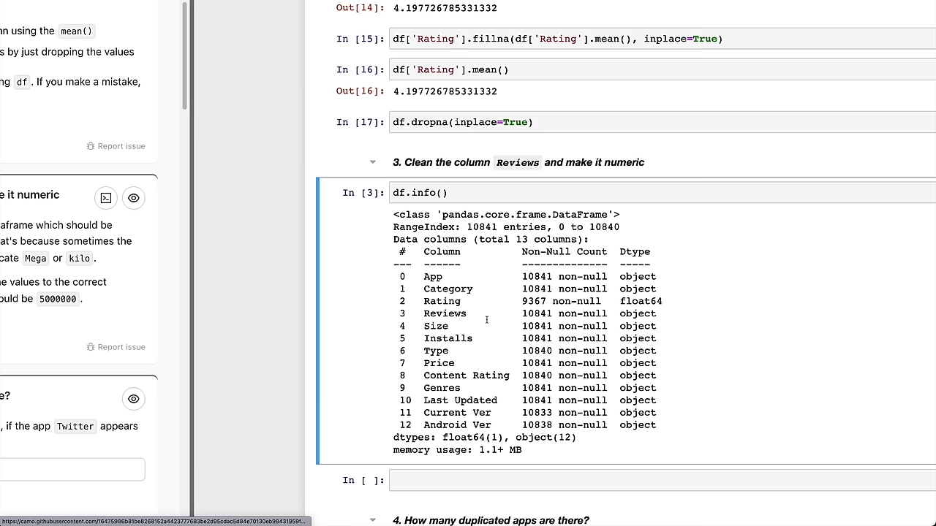
Preview the Reviews column by running df['Reviews'].head() in a new cell below the df.info() output.
{"action": "key", "text": "b"}
{"action": "key", "text": "Return"}
{"action": "type", "text": "df['Rating"}
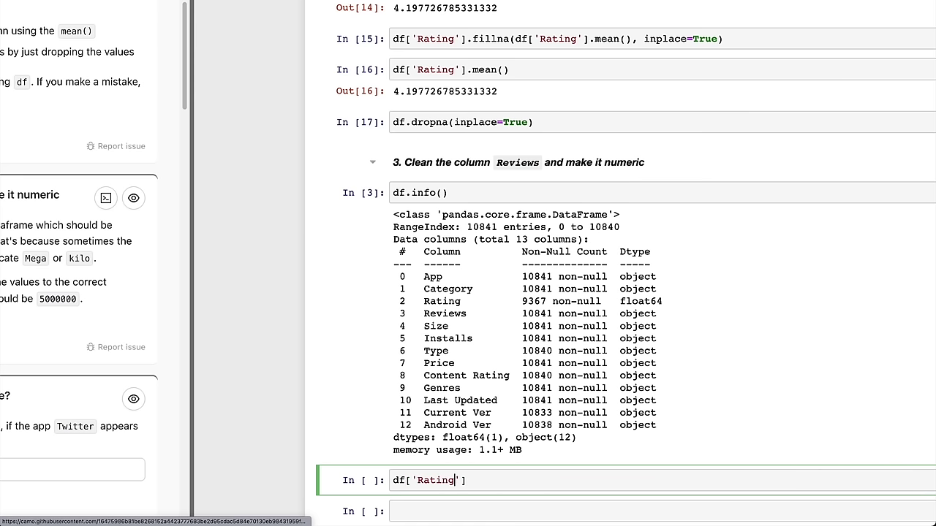
{"action": "key", "text": "BackSpace"}
{"action": "key", "text": "BackSpace"}
{"action": "key", "text": "BackSpace"}
{"action": "key", "text": "BackSpace"}
{"action": "key", "text": "BackSpace"}
{"action": "key", "text": "BackSpace"}
{"action": "type", "text": "Reviews'].head()"}
{"action": "key", "text": "shift+Return"}
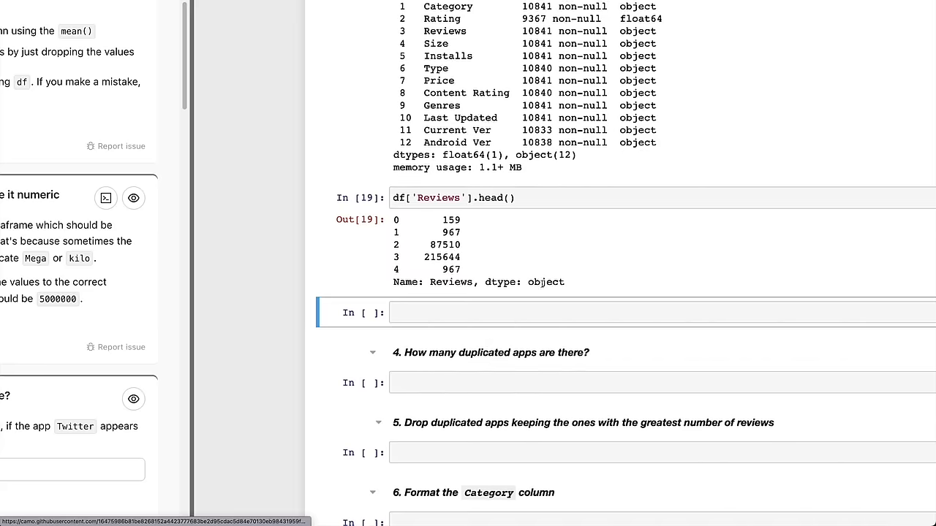
Try to convert the Reviews column by running pd.to_numeric(df['Reviews']) in the empty cell below its preview.
{"action": "left_click_drag", "start_coordinate": [565, 286], "coordinate": [393, 217]}
{"action": "left_click", "coordinate": [472, 216]}
{"action": "left_click_drag", "start_coordinate": [474, 199], "coordinate": [397, 252]}
{"action": "type", "text": "."}
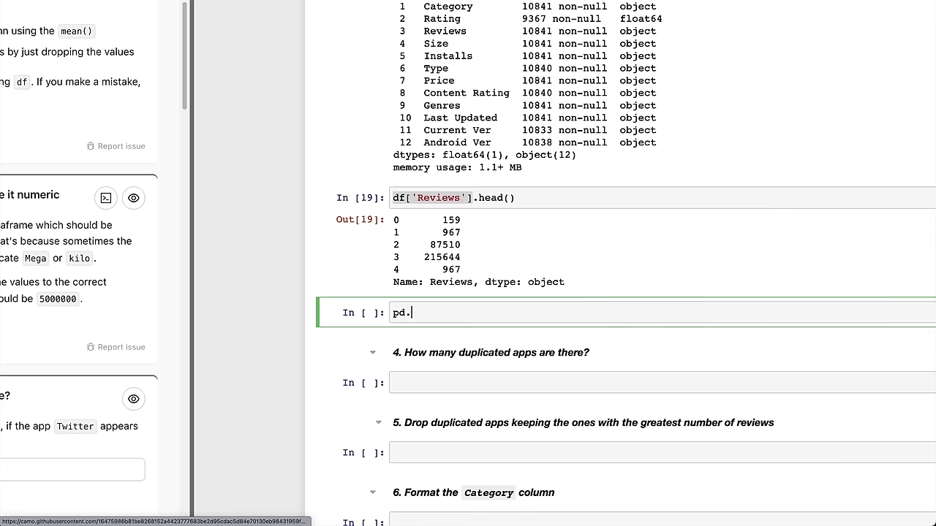
{"action": "type", "text": "to_numeric(df['Reviews']"}
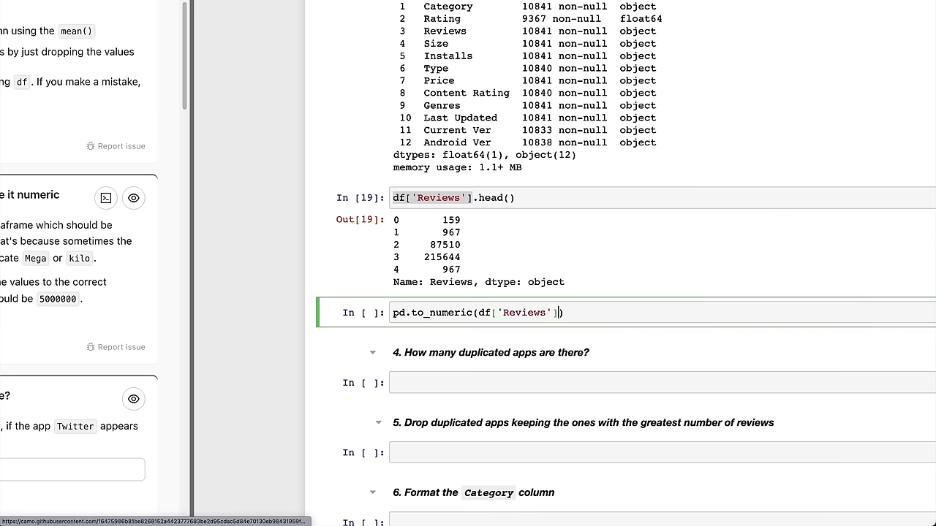
{"action": "left_click", "coordinate": [473, 290]}
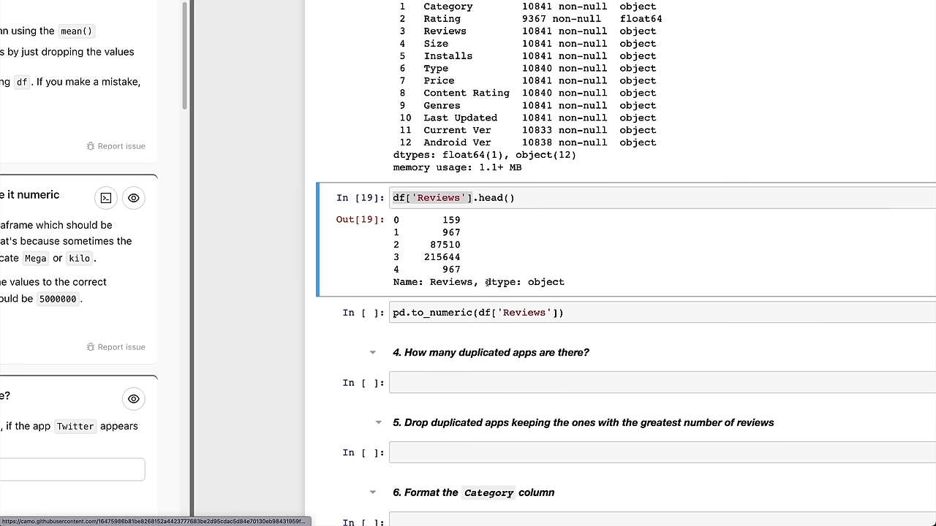
{"action": "left_click", "coordinate": [512, 313]}
{"action": "key", "text": "shift+Return"}
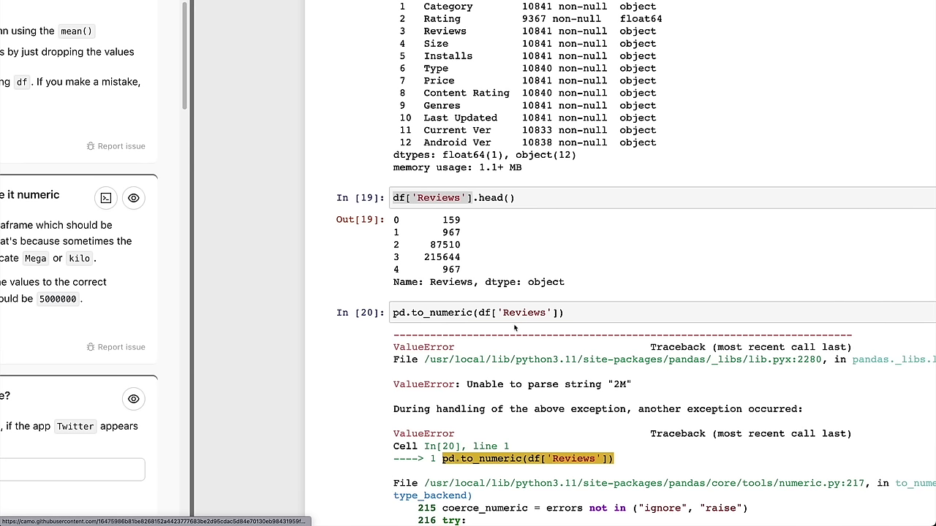
{"action": "left_click", "coordinate": [488, 334]}
{"action": "key", "text": "Return"}
{"action": "key", "text": "ctrl+a"}
{"action": "key", "text": "Left"}
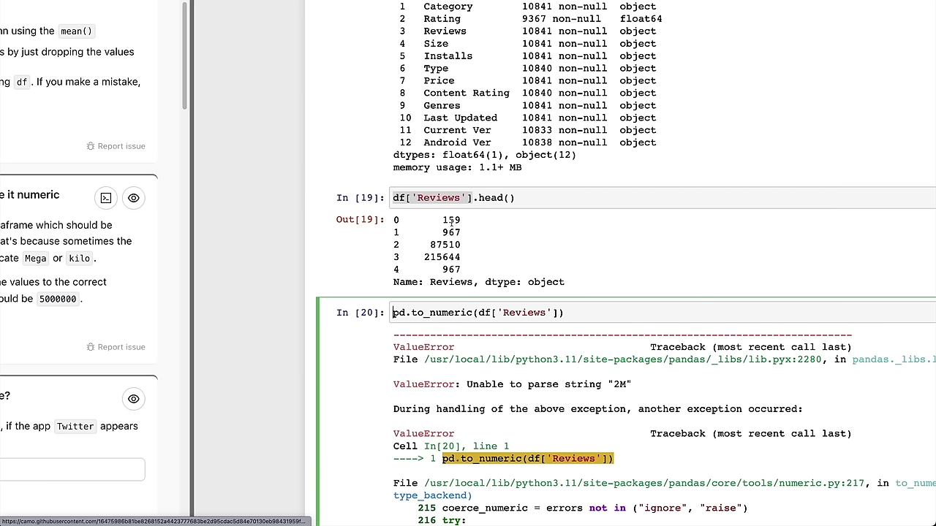
{"action": "key", "text": "ctrl+a"}
{"action": "key", "text": "Left"}
{"action": "key", "text": "End"}
{"action": "key", "text": "Left"}
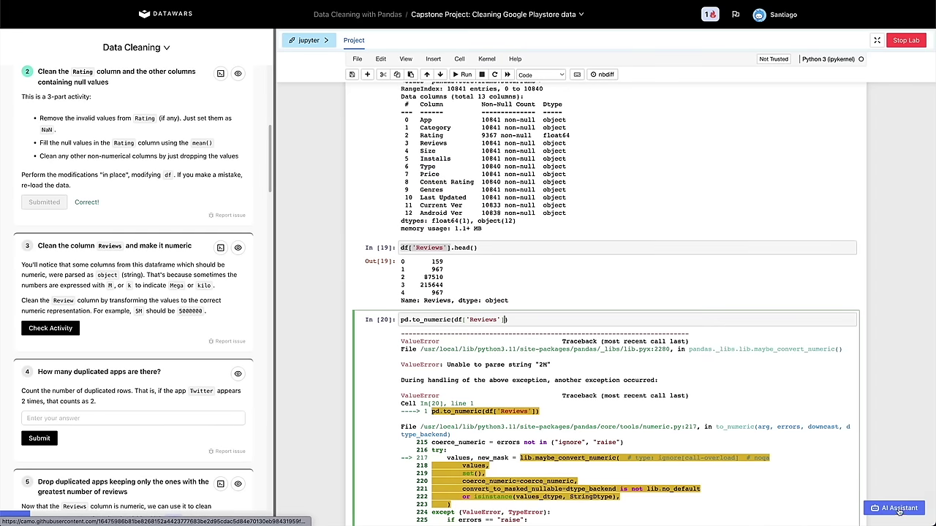
Review the errors option in the AI Assistant's earlier answer on pd.to_numeric syntax, then close the chat.
{"action": "left_click", "coordinate": [894, 508]}
{"action": "scroll", "coordinate": [865, 466], "scroll_direction": "up", "scroll_amount": 3}
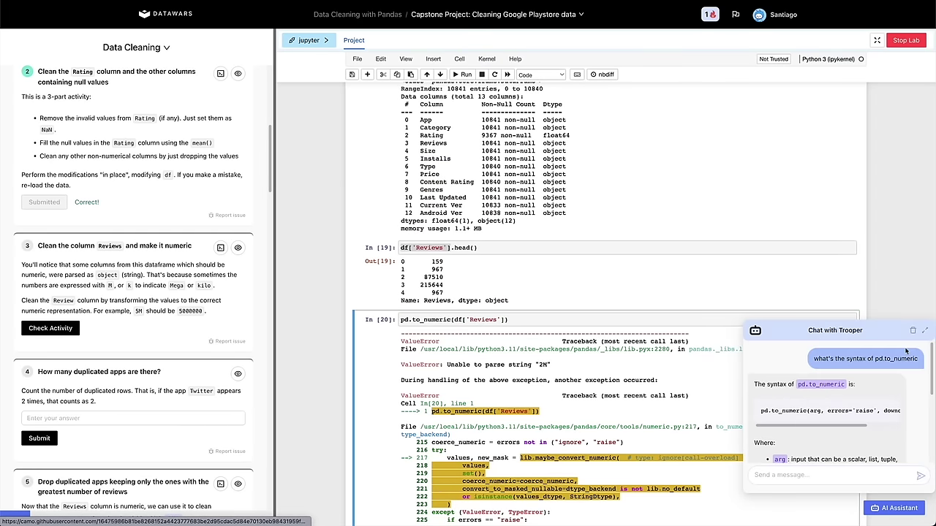
{"action": "left_click", "coordinate": [924, 331]}
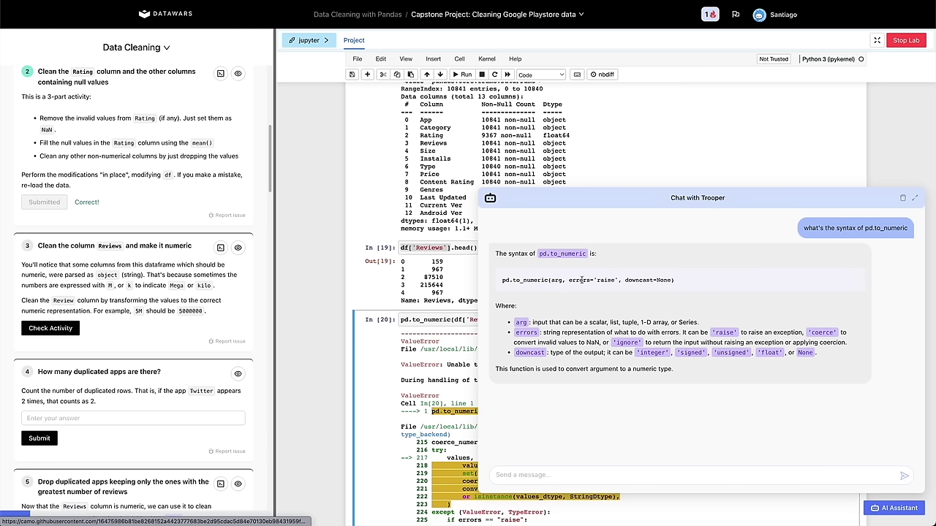
{"action": "left_click_drag", "start_coordinate": [569, 283], "coordinate": [621, 281]}
{"action": "left_click", "coordinate": [816, 333]}
{"action": "left_click", "coordinate": [914, 199]}
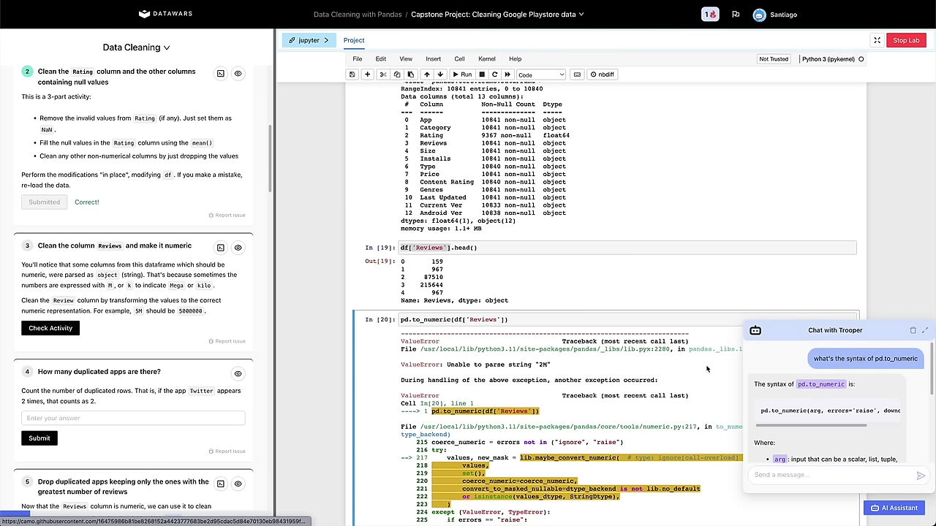
{"action": "left_click", "coordinate": [893, 507]}
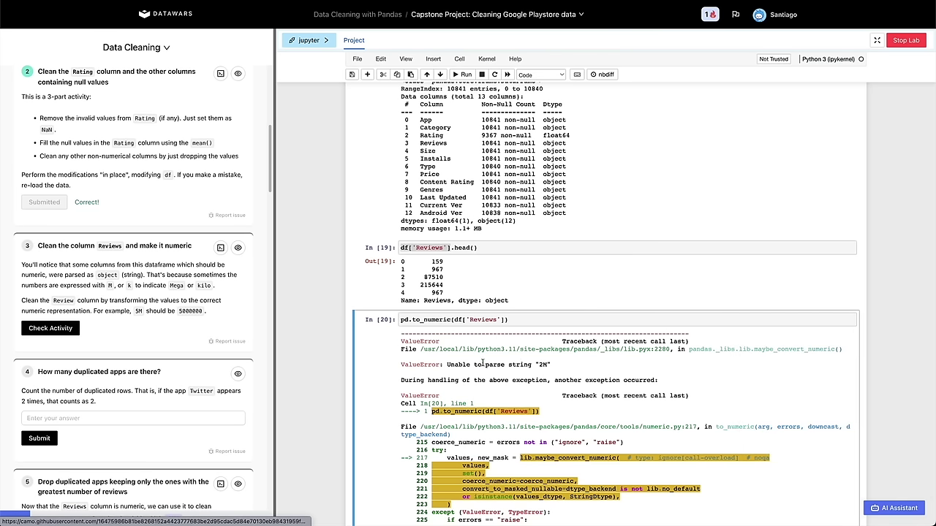
Change the pd.to_numeric cell to df['Reviews Numeric'] = pd.to_numeric(df['Reviews'], errors='coerce') and run it.
{"action": "left_click", "coordinate": [515, 320]}
{"action": "type", "text": ", errors='coer"}
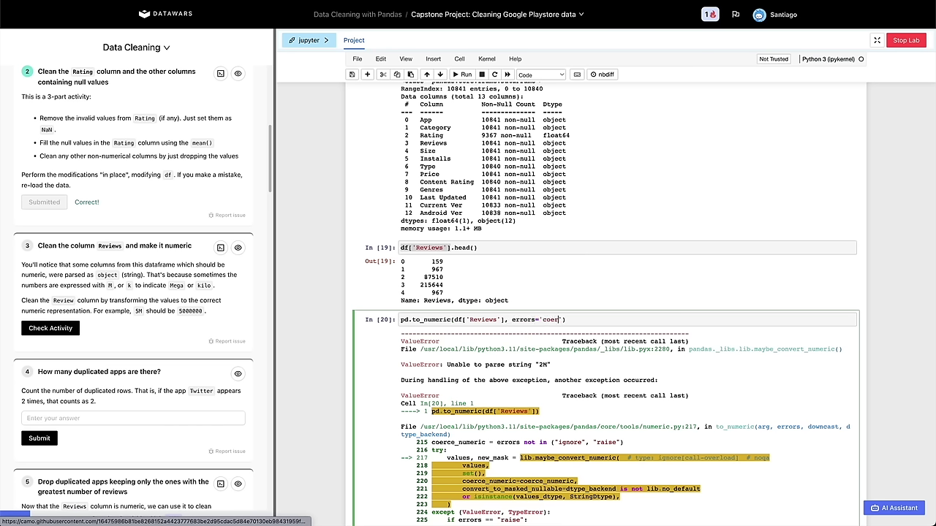
{"action": "type", "text": "ce"}
{"action": "type", "text": "df['Rev"}
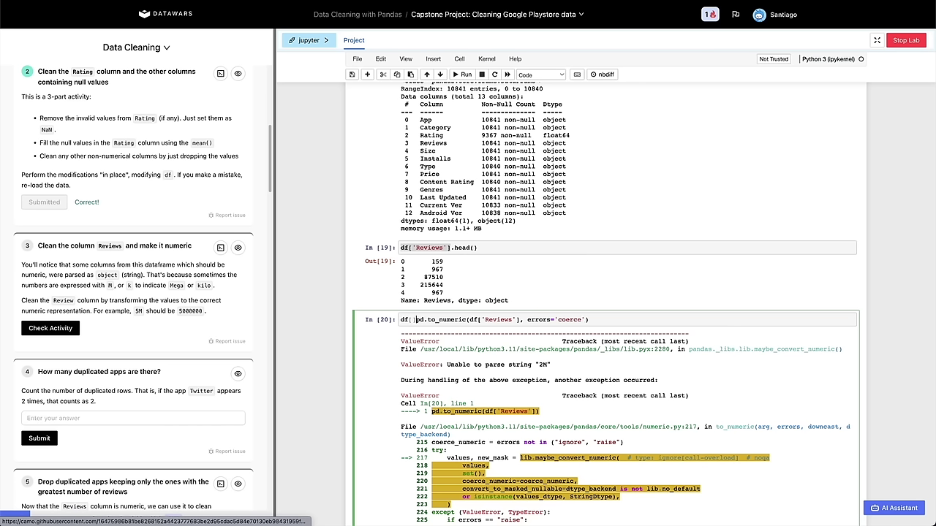
{"action": "type", "text": "iews Numeric"}
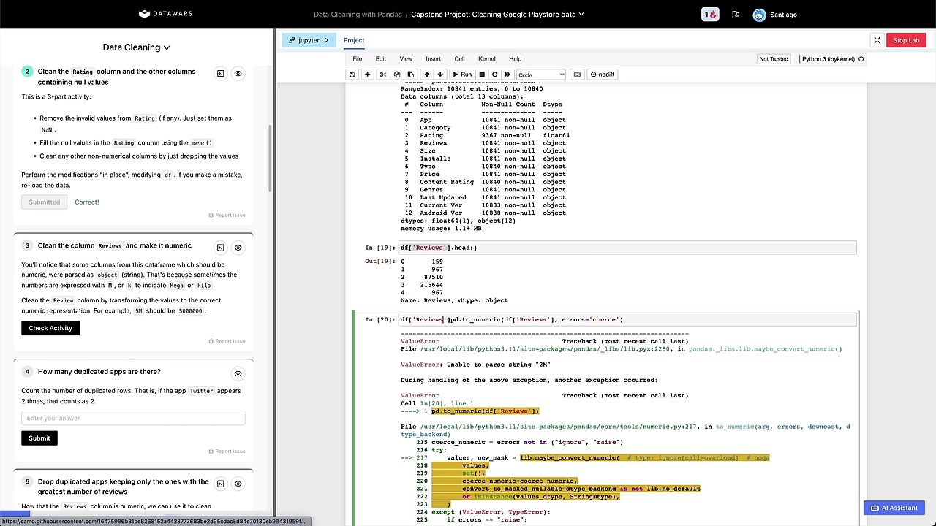
{"action": "key", "text": "BackSpace"}
{"action": "type", "text": "'] ="}
{"action": "key", "text": "shift+Return"}
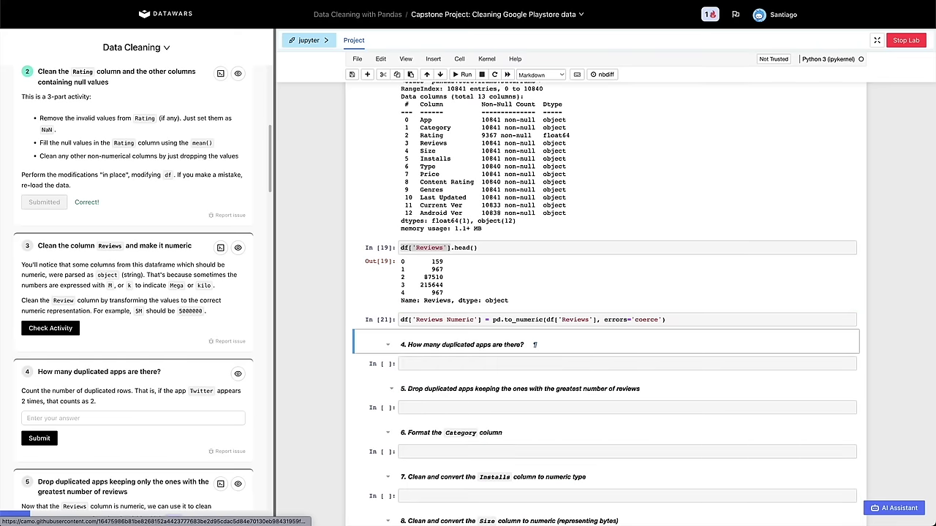
List the rows that could not be converted by running df.loc[df['Reviews Numeric'].isna()] in the empty cell below the conversion.
{"action": "left_click", "coordinate": [480, 276]}
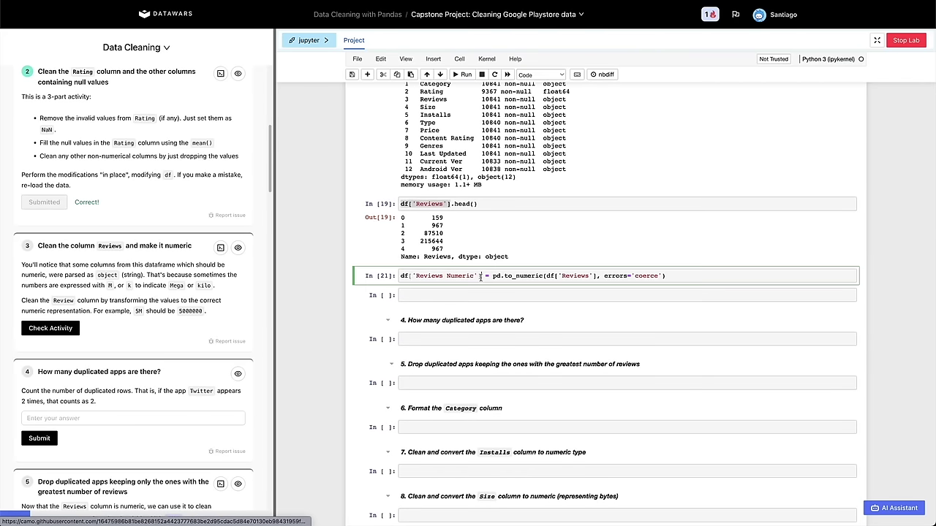
{"action": "key", "text": "shift+Home"}
{"action": "key", "text": "ctrl+c"}
{"action": "left_click", "coordinate": [449, 295]}
{"action": "type", "text": "df.i"}
{"action": "type", "text": "oc["}
{"action": "key", "text": "ctrl+v"}
{"action": "type", "text": "."}
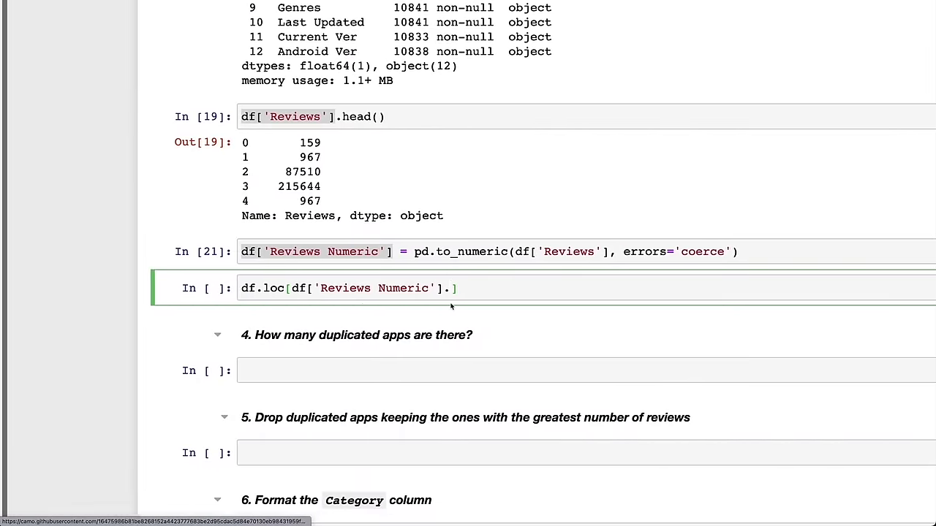
{"action": "type", "text": "isn"}
{"action": "key", "text": "BackSpace"}
{"action": "type", "text": "sna("}
{"action": "key", "text": "shift+Return"}
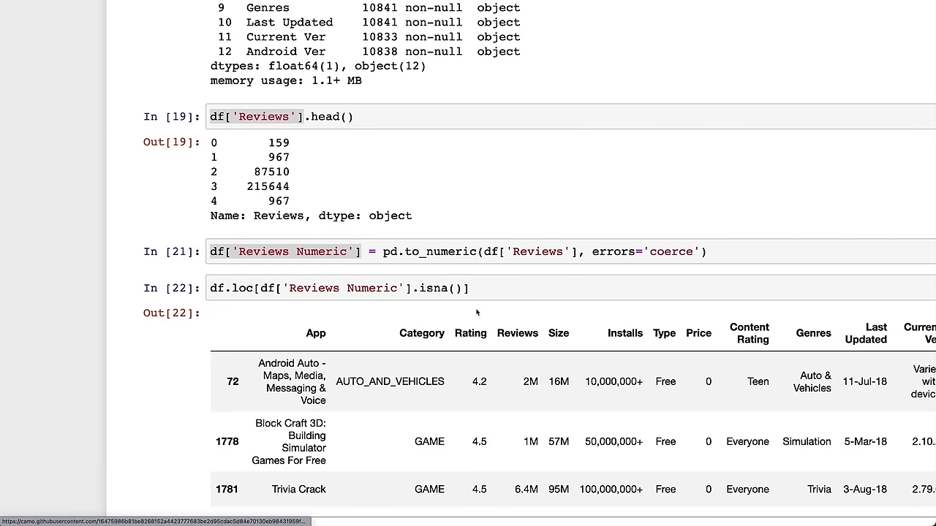
Review how the errors='coerce' conversion and the isna() filter on Reviews Numeric work together in the last two cells.
{"action": "scroll", "coordinate": [476, 312], "scroll_direction": "right", "scroll_amount": 1}
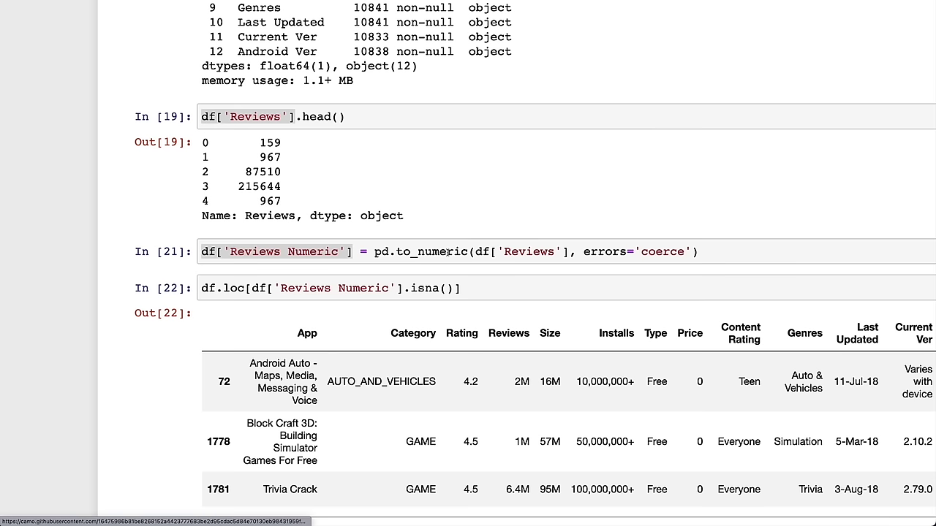
{"action": "left_click", "coordinate": [412, 253]}
{"action": "left_click", "coordinate": [374, 252]}
{"action": "key", "text": "shift+End"}
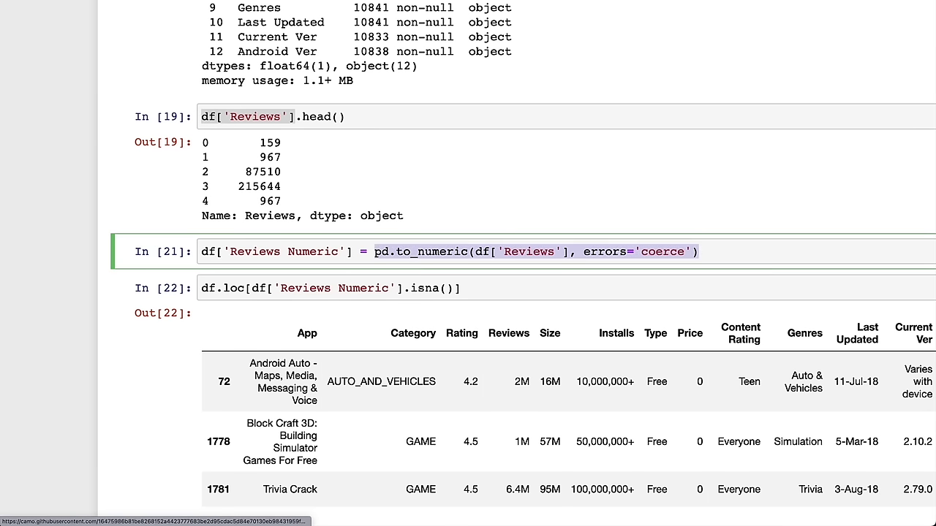
{"action": "left_click", "coordinate": [419, 288]}
{"action": "left_click", "coordinate": [410, 288]}
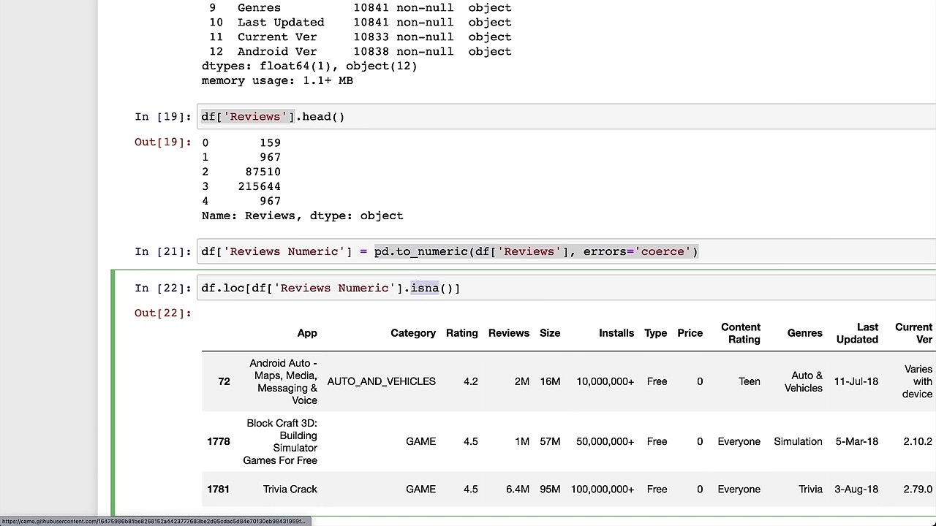
{"action": "double_click", "coordinate": [423, 288]}
{"action": "left_click_drag", "start_coordinate": [406, 288], "coordinate": [245, 288]}
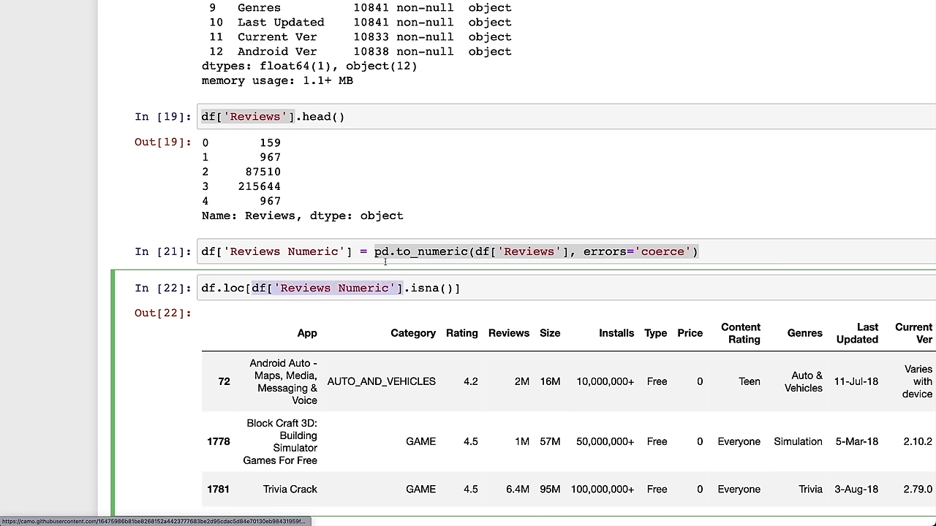
{"action": "left_click", "coordinate": [369, 288]}
{"action": "left_click", "coordinate": [402, 288]}
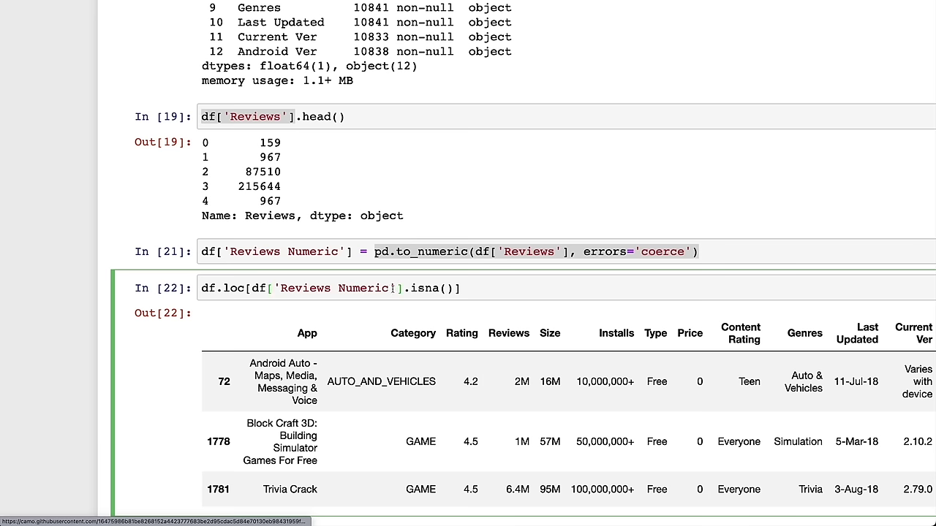
{"action": "left_click", "coordinate": [412, 251]}
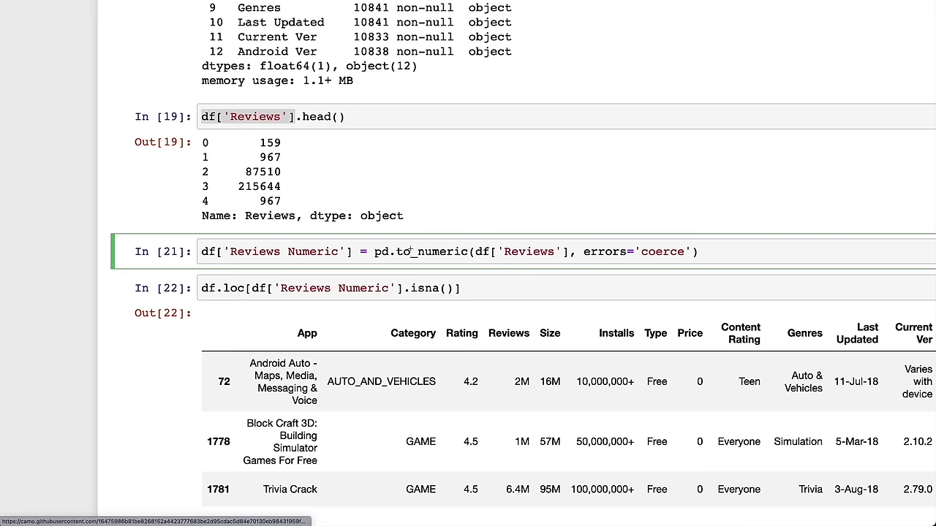
{"action": "key", "text": "Left"}
{"action": "key", "text": "Left"}
{"action": "key", "text": "shift+End"}
{"action": "key", "text": "Left"}
{"action": "left_click", "coordinate": [454, 304]}
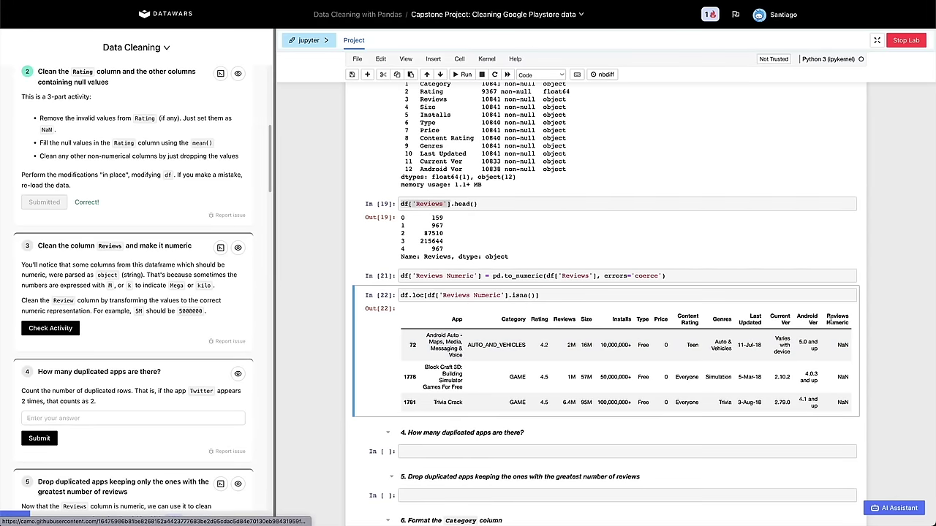
Compare the Reviews Numeric values with the original Reviews values in the filtered rows.
{"action": "triple_click", "coordinate": [831, 317]}
{"action": "left_click", "coordinate": [844, 347]}
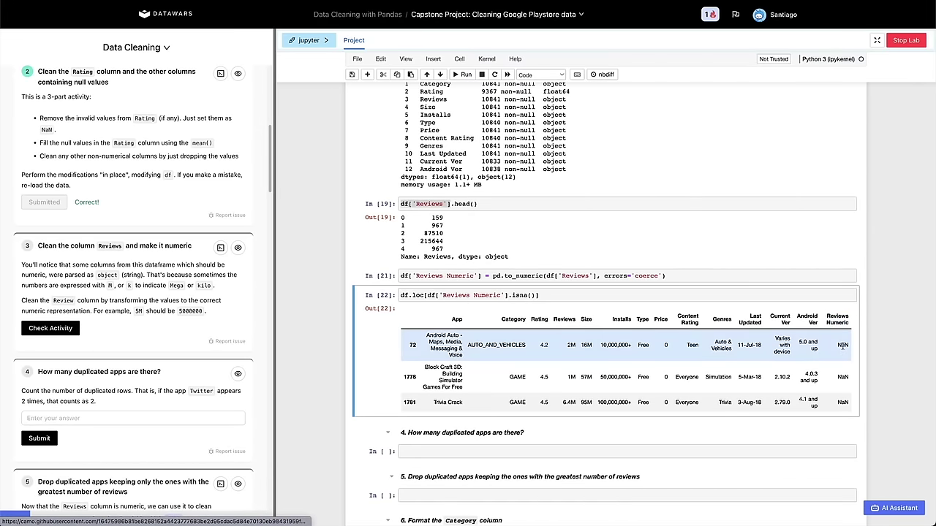
{"action": "double_click", "coordinate": [843, 402]}
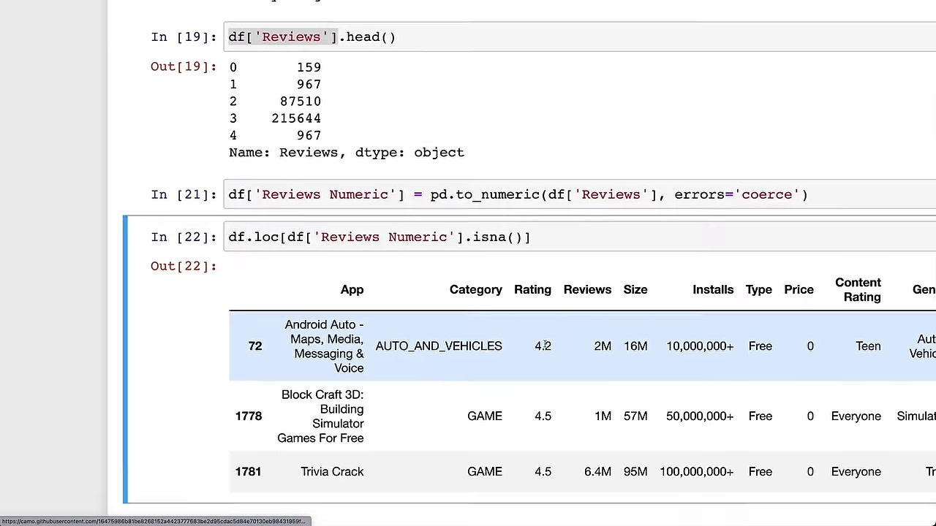
{"action": "left_click_drag", "start_coordinate": [567, 344], "coordinate": [587, 350]}
{"action": "left_click", "coordinate": [606, 346]}
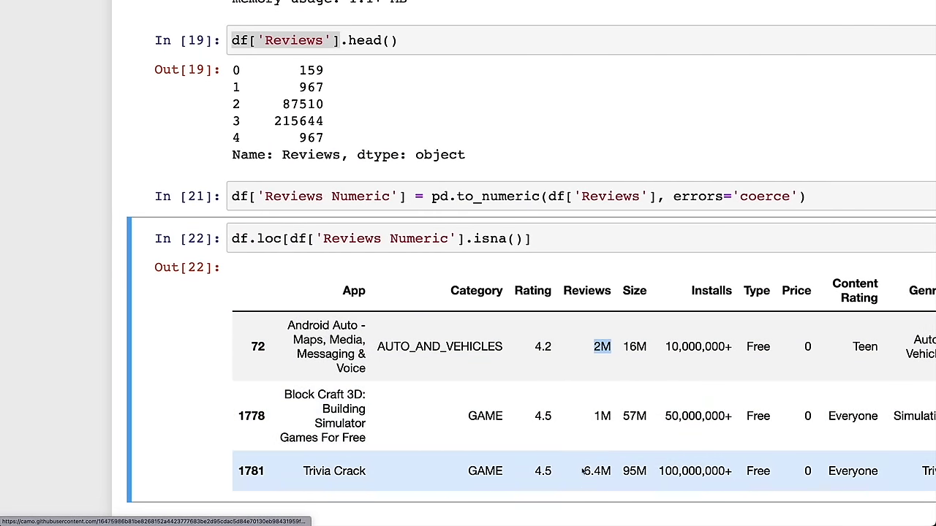
{"action": "left_click", "coordinate": [548, 338]}
{"action": "scroll", "coordinate": [552, 336], "scroll_direction": "down", "scroll_amount": 1}
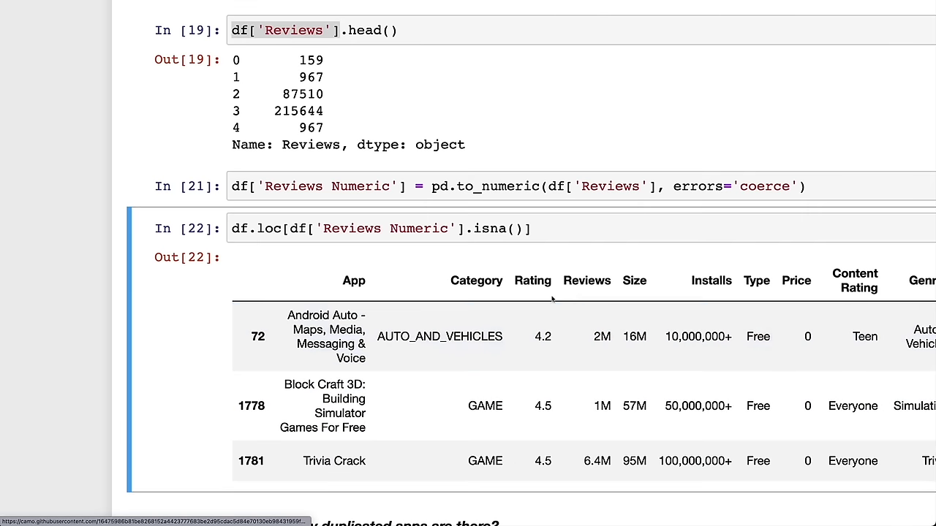
{"action": "scroll", "coordinate": [548, 307], "scroll_direction": "down", "scroll_amount": 1}
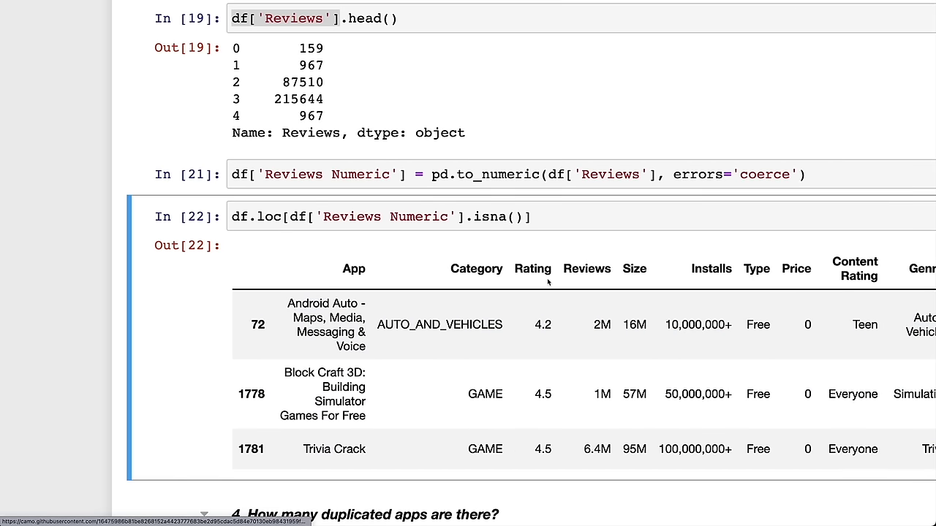
Add a cell below the isna() output and begin a df.loc filter on df['Reviews'].
{"action": "key", "text": "b"}
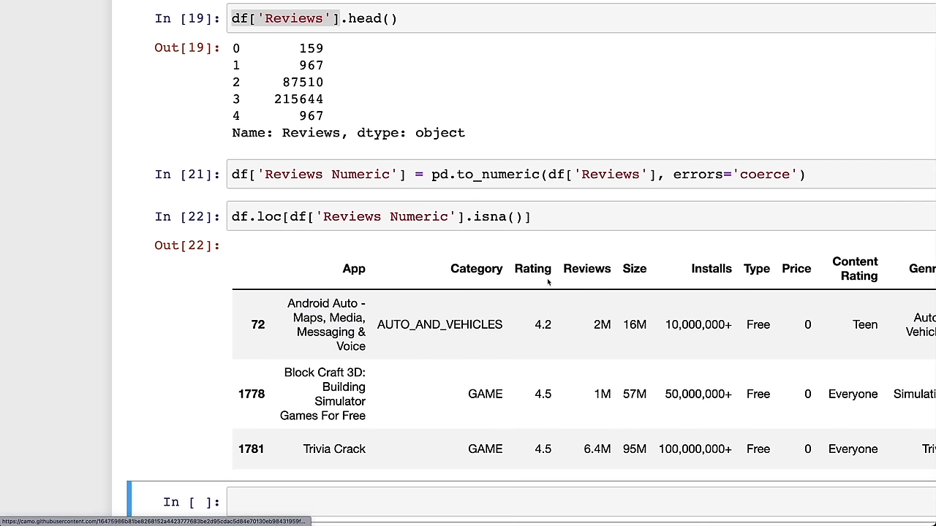
{"action": "scroll", "coordinate": [497, 310], "scroll_direction": "down", "scroll_amount": 4}
{"action": "key", "text": "Return"}
{"action": "type", "text": "d"}
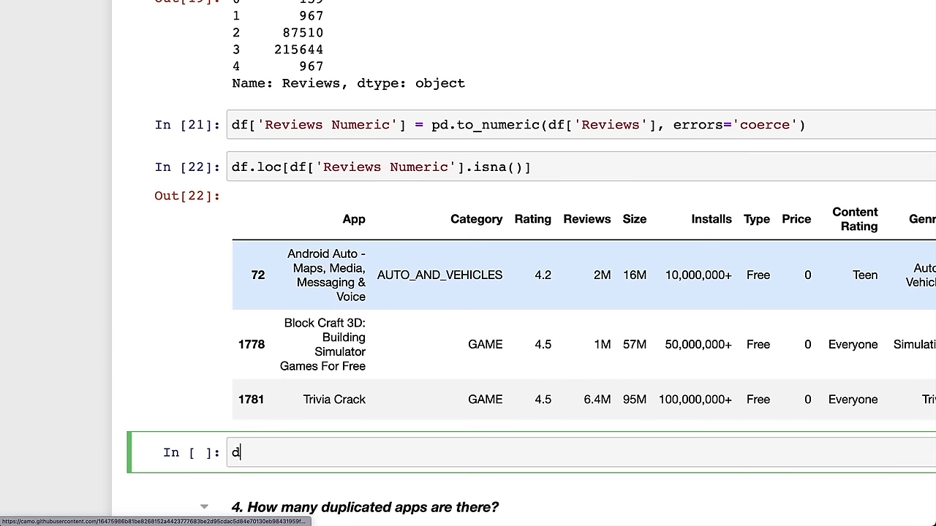
{"action": "type", "text": "f.loc[df['"}
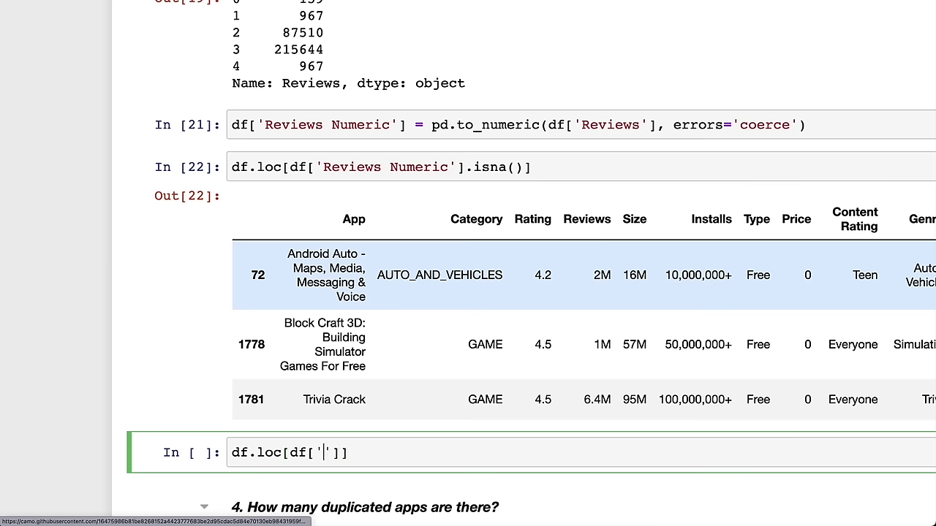
{"action": "type", "text": "Revi"}
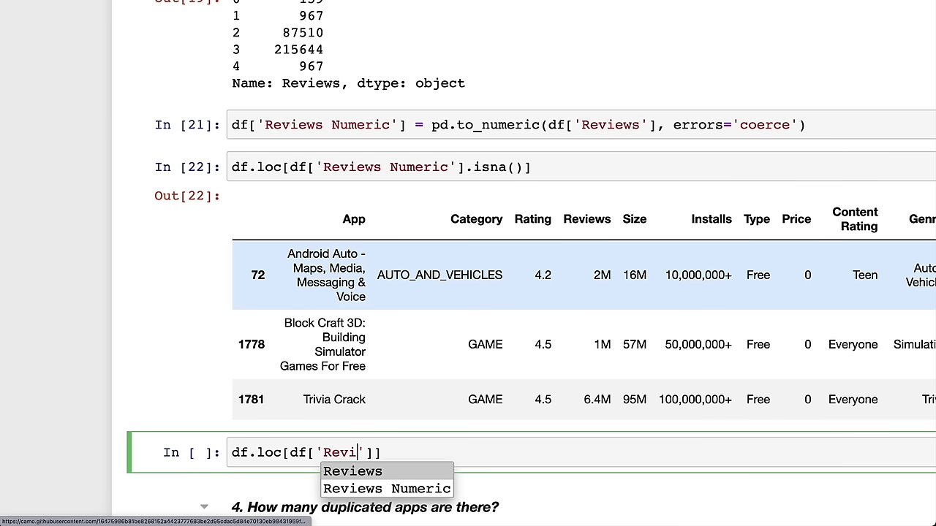
{"action": "key", "text": "Return"}
{"action": "type", "text": "]."}
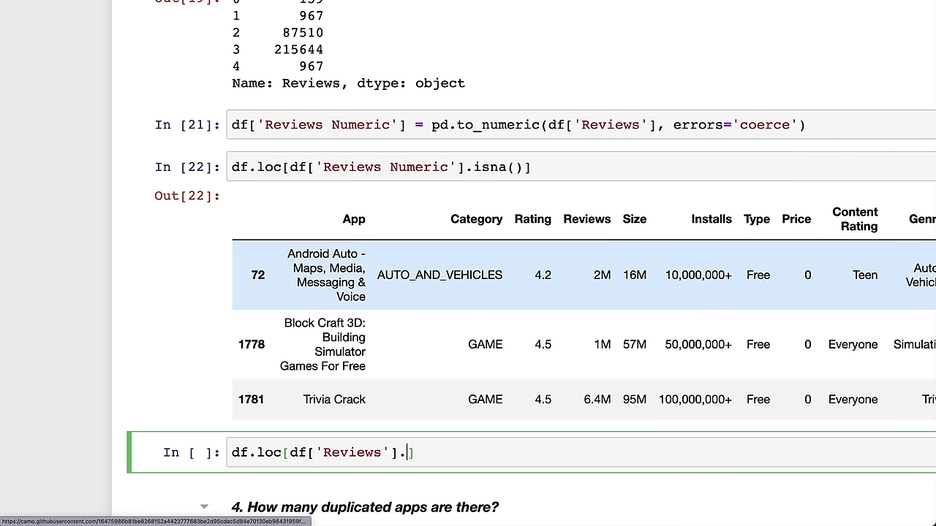
Insert a cell above the unfinished filter and write df.loc[[72, 1778, 1781]] = [2_000_000, 1_000_000] in it.
{"action": "left_click", "coordinate": [408, 316]}
{"action": "key", "text": "b"}
{"action": "key", "text": "Return"}
{"action": "type", "text": "d"}
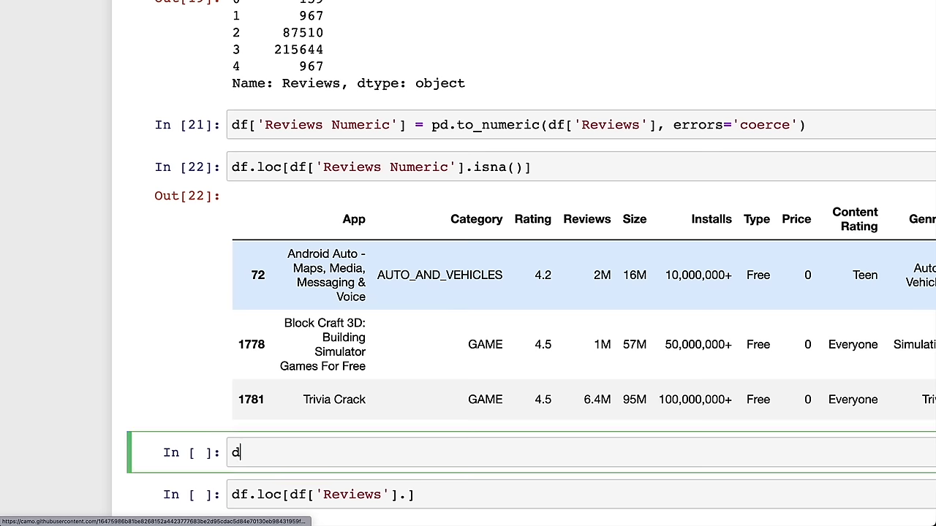
{"action": "type", "text": "f.loc['"}
{"action": "key", "text": "Escape"}
{"action": "left_click", "coordinate": [265, 331]}
{"action": "left_click", "coordinate": [289, 457]}
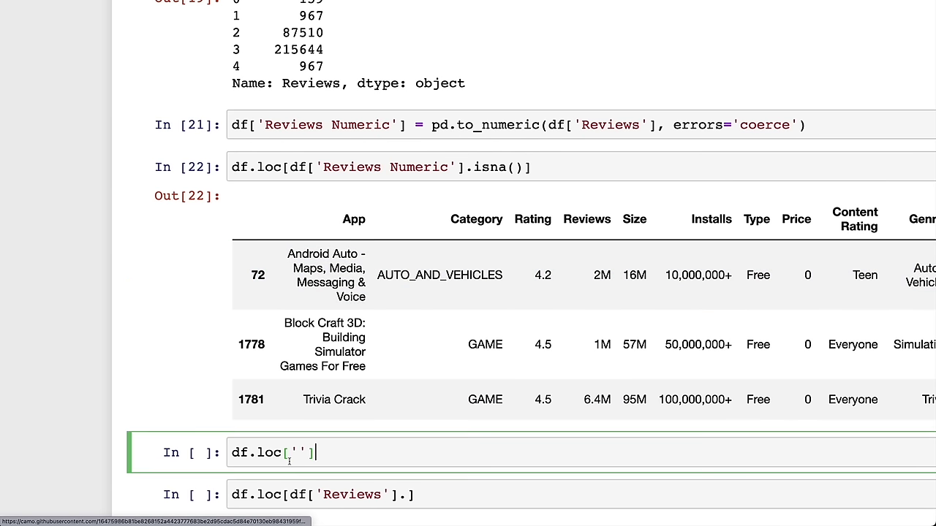
{"action": "key", "text": "BackSpace"}
{"action": "key", "text": "BackSpace"}
{"action": "type", "text": "[72,"}
{"action": "type", "text": " 1777"}
{"action": "key", "text": "BackSpace"}
{"action": "type", "text": "8, 1781"}
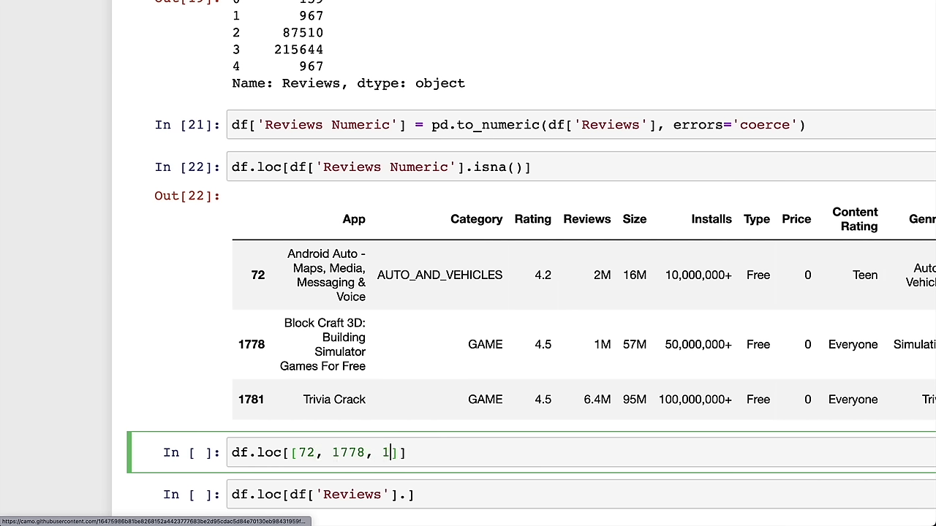
{"action": "type", "text": "]] = [2"}
{"action": "type", "text": "_000_000"}
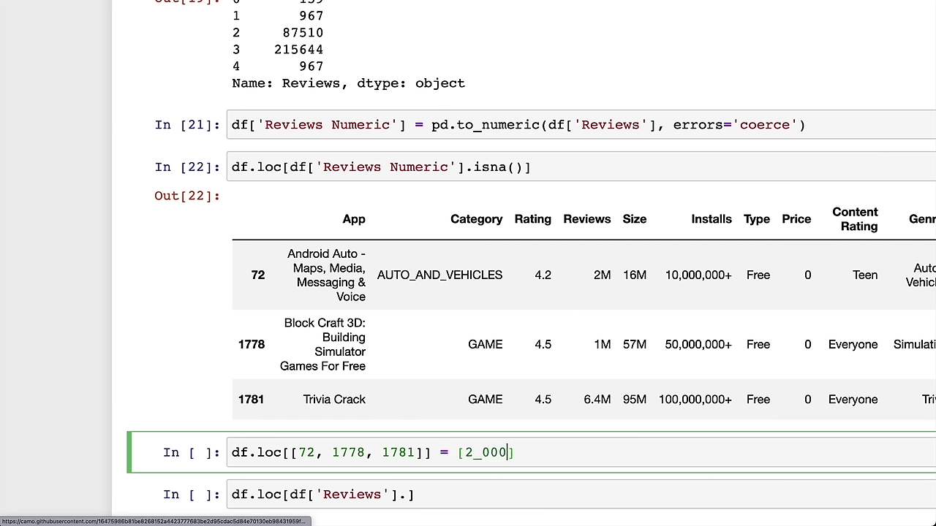
{"action": "type", "text": ", 1_000_000"}
Add "Reviews" as the column selector after the row list [72, 1778, 1781] in the manual assignment.
{"action": "key", "text": "Home"}
{"action": "key", "text": "End"}
{"action": "key", "text": "Left"}
{"action": "key", "text": "alt+Left"}
{"action": "key", "text": "alt+Left"}
{"action": "key", "text": "alt+Left"}
{"action": "key", "text": "alt+Left"}
{"action": "key", "text": "alt+Left"}
{"action": "key", "text": "alt+Left"}
{"action": "key", "text": "Right"}
{"action": "type", "text": ", \"Reviews"}
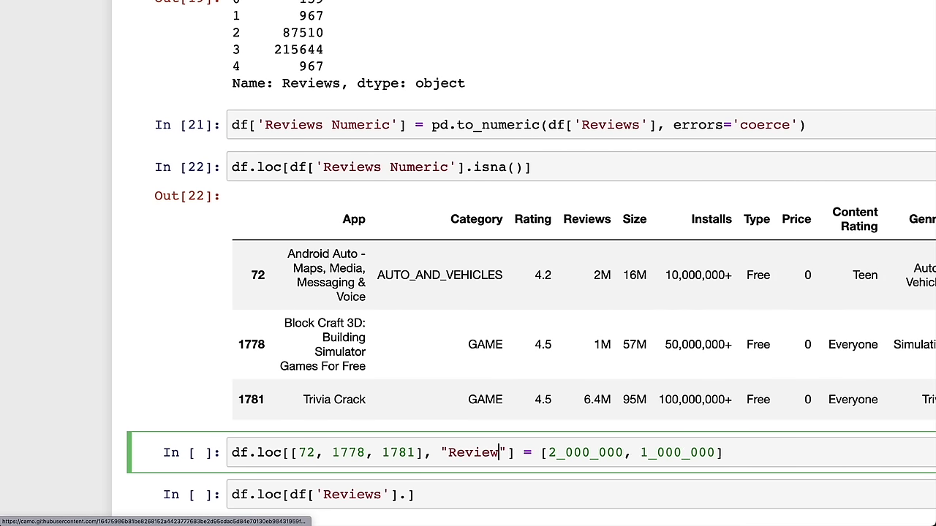
Comment out the manual df.loc assignment line with #.
{"action": "key", "text": "End"}
{"action": "key", "text": "Home"}
{"action": "type", "text": "@"}
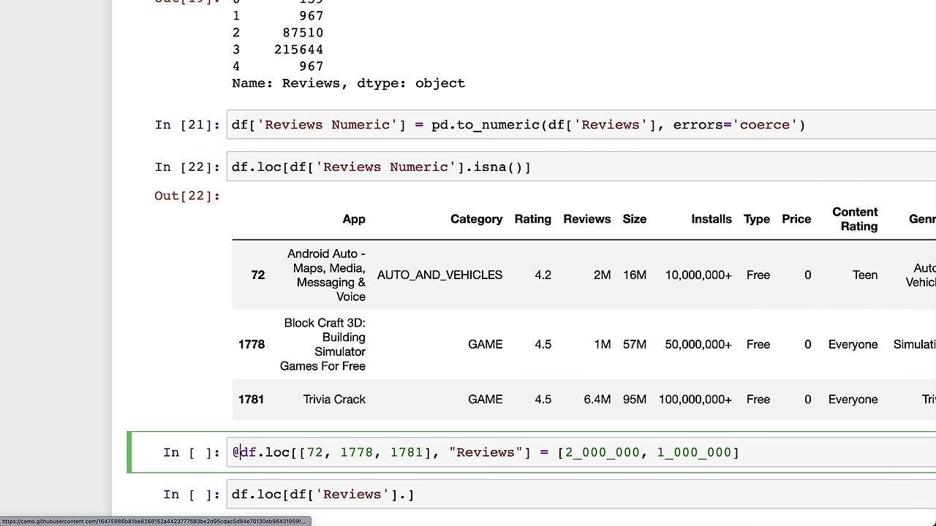
{"action": "scroll", "coordinate": [442, 418], "scroll_direction": "down", "scroll_amount": 2}
{"action": "key", "text": "BackSpace"}
{"action": "type", "text": "#"}
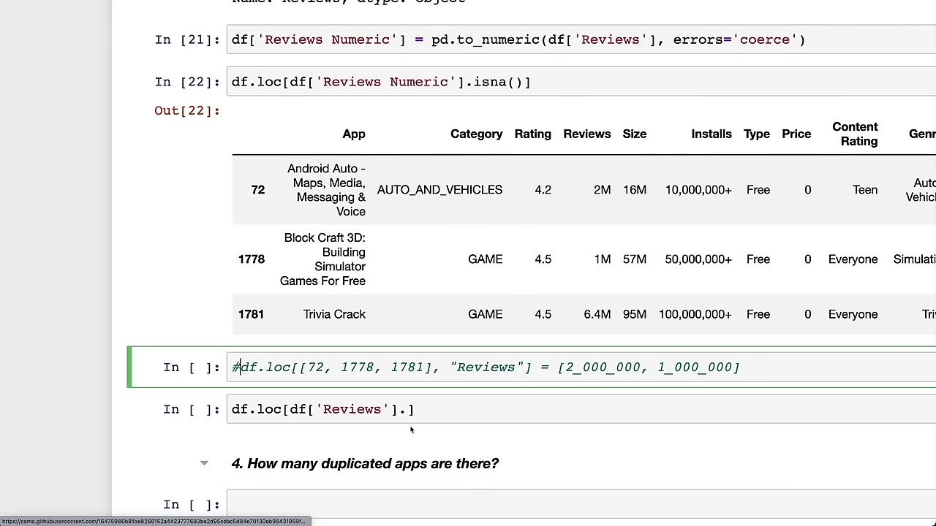
Complete the unfinished filter as df.loc[df['Reviews'].str.contains('M')] and run it.
{"action": "scroll", "coordinate": [407, 394], "scroll_direction": "down", "scroll_amount": 1}
{"action": "scroll", "coordinate": [420, 379], "scroll_direction": "up", "scroll_amount": 1}
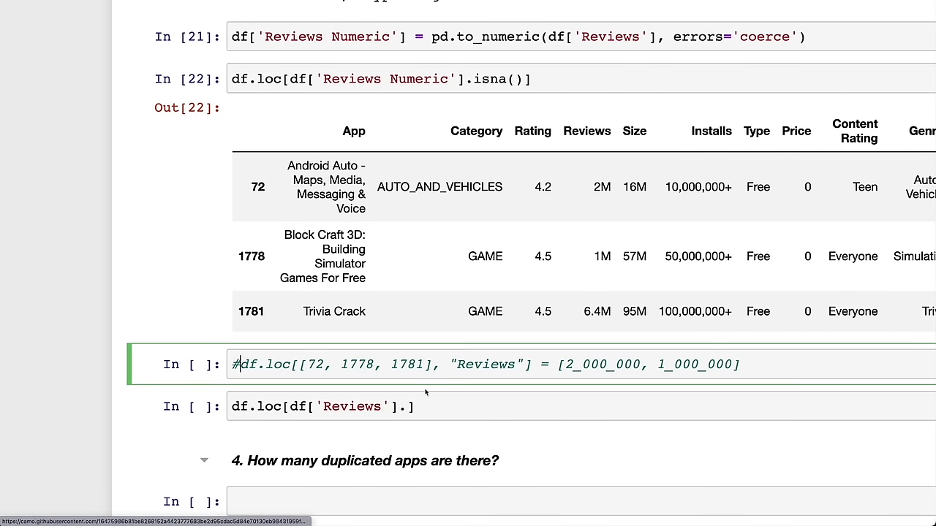
{"action": "left_click", "coordinate": [438, 394]}
{"action": "left_click", "coordinate": [426, 406]}
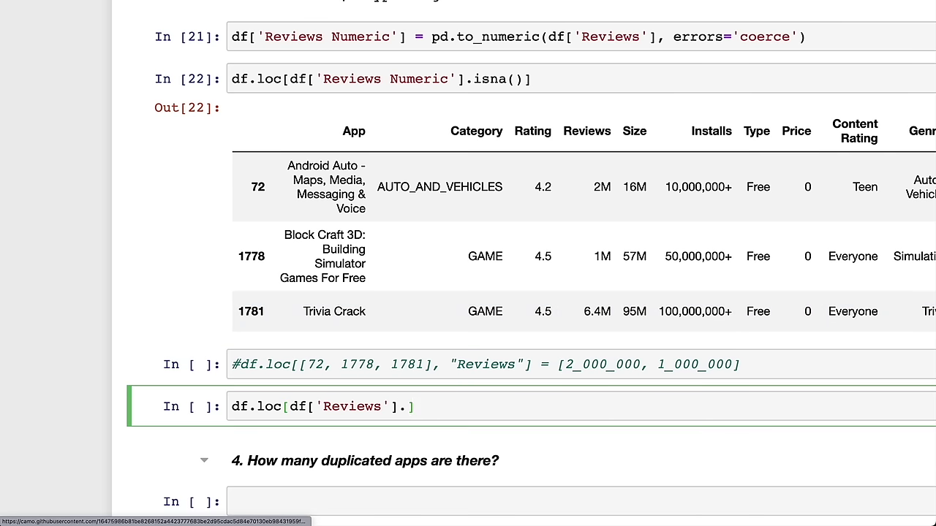
{"action": "type", "text": "str."}
{"action": "type", "text": "contains("}
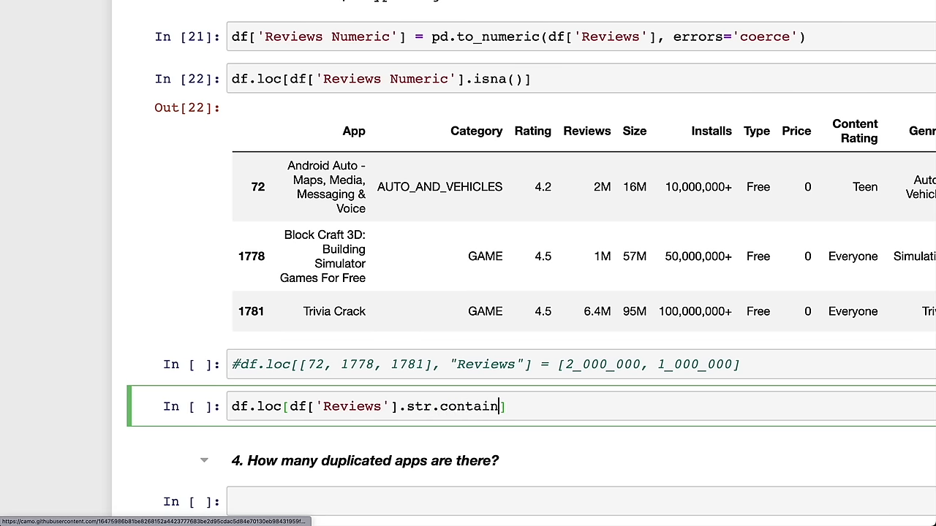
{"action": "type", "text": "'M"}
{"action": "key", "text": "Return"}
{"action": "key", "text": "BackSpace"}
{"action": "key", "text": "shift+Return"}
{"action": "scroll", "coordinate": [286, 411], "scroll_direction": "down", "scroll_amount": 5}
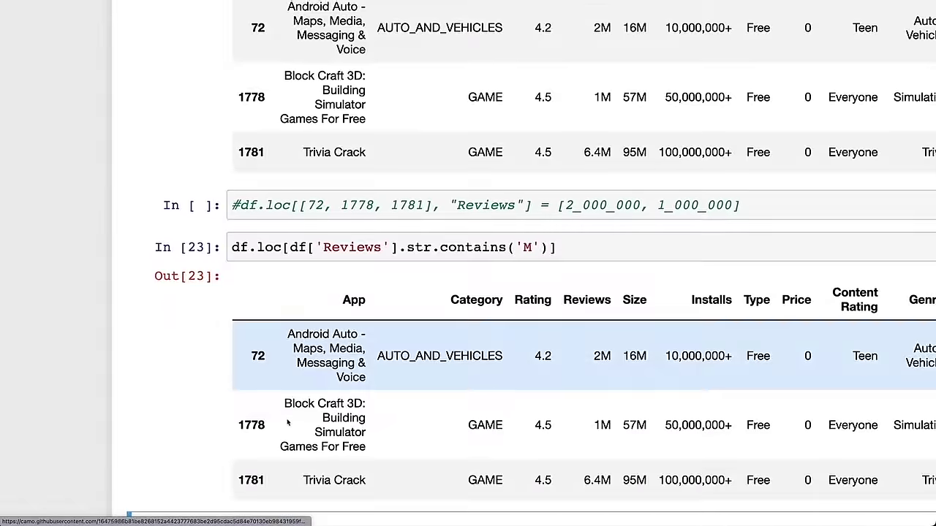
Duplicate the M-suffix filter cell, add 'Reviews' as its column selector, and run df.loc[df['Reviews'].str.contains('M'), 'Reviews'].
{"action": "scroll", "coordinate": [533, 311], "scroll_direction": "right", "scroll_amount": 1}
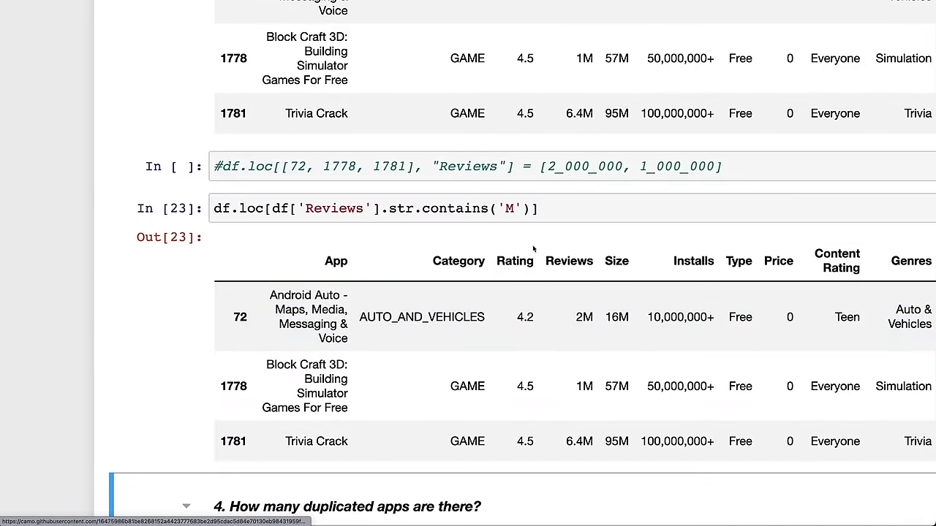
{"action": "key", "text": "Up"}
{"action": "key", "text": "c"}
{"action": "key", "text": "v"}
{"action": "key", "text": "ctrl+minus"}
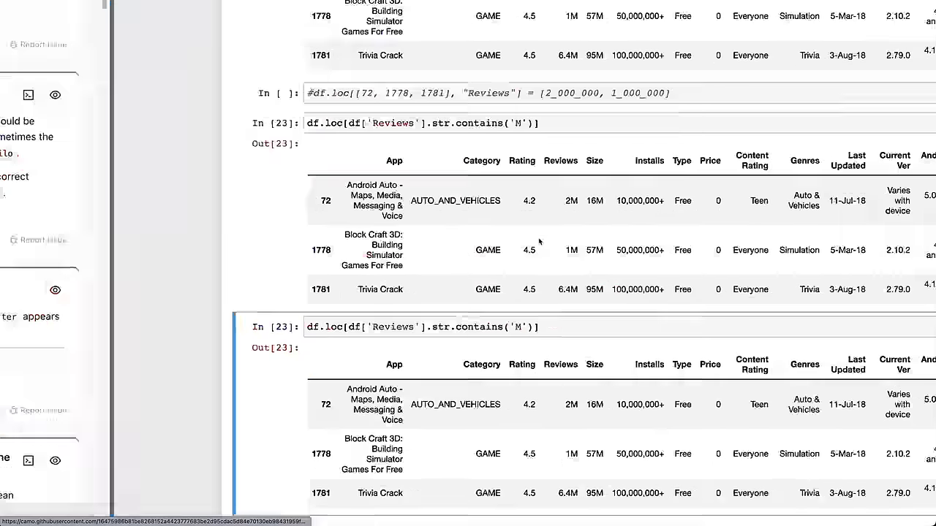
{"action": "left_click", "coordinate": [533, 347]}
{"action": "type", "text": ", 'Reviews"}
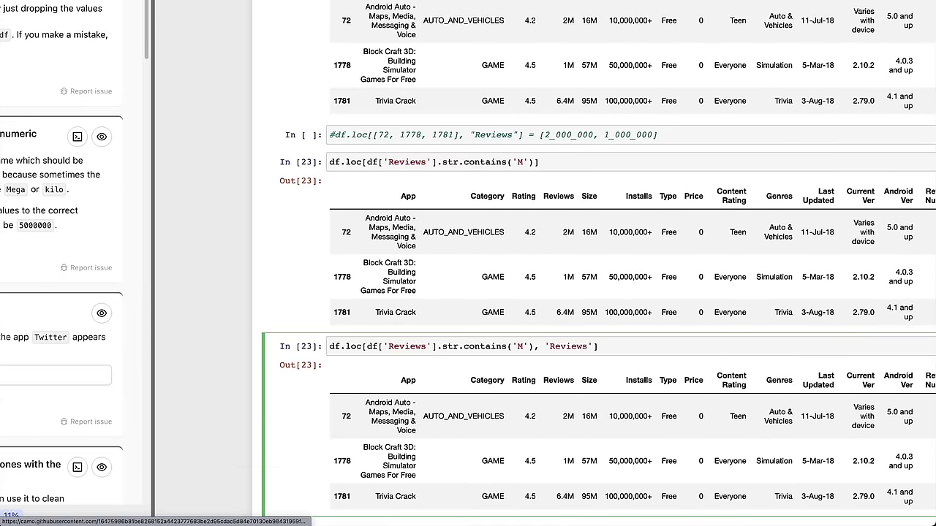
{"action": "key", "text": "shift+Return"}
Duplicate the Reviews selection cell, append .str.replace('M', '') to strip the suffix, and run it.
{"action": "left_click", "coordinate": [484, 315]}
{"action": "key", "text": "c"}
{"action": "key", "text": "v"}
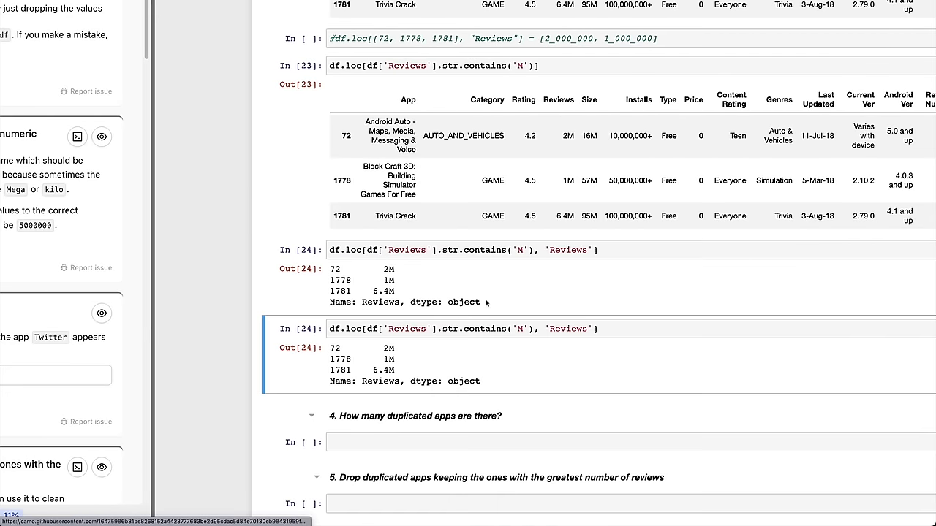
{"action": "left_click", "coordinate": [607, 330]}
{"action": "type", "text": ".str.rep"}
{"action": "type", "text": "lace('"}
{"action": "type", "text": "M', '"}
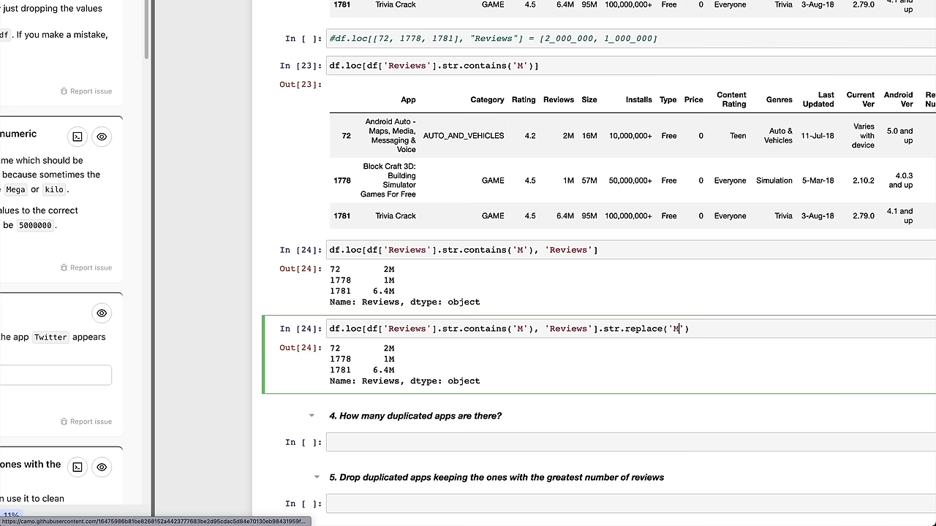
{"action": "key", "text": "ctrl+Return"}
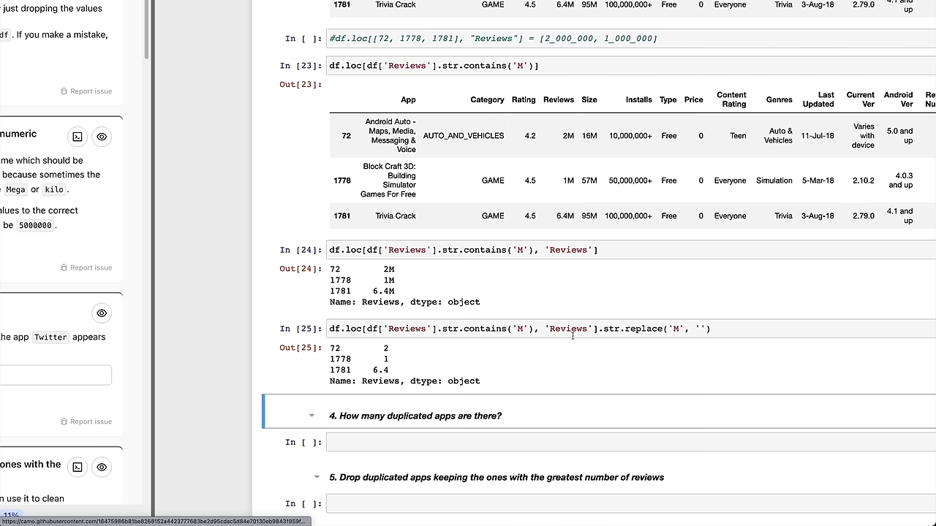
Duplicate the suffix-stripping cell, wrap its whole expression in pd.to_numeric( ), and run it.
{"action": "key", "text": "c"}
{"action": "key", "text": "v"}
{"action": "scroll", "coordinate": [486, 353], "scroll_direction": "down", "scroll_amount": 2}
{"action": "scroll", "coordinate": [486, 353], "scroll_direction": "up", "scroll_amount": 1}
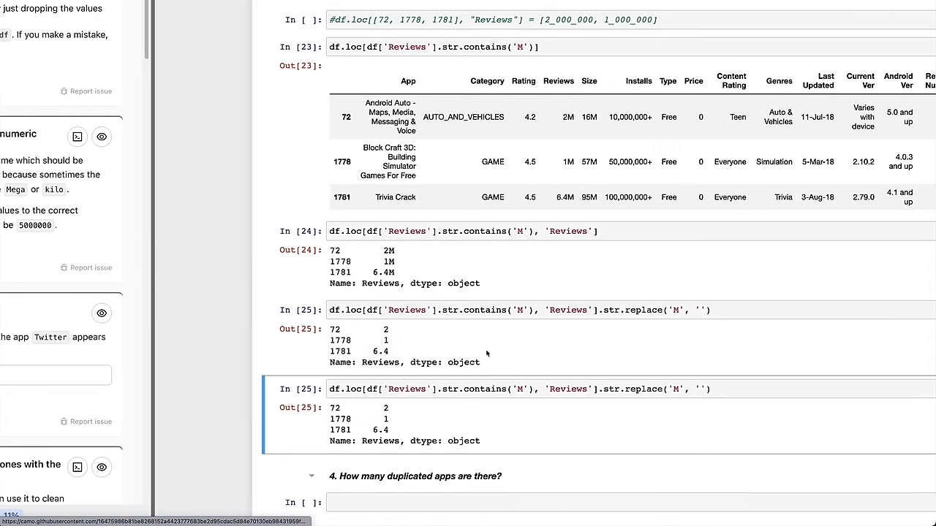
{"action": "scroll", "coordinate": [486, 354], "scroll_direction": "down", "scroll_amount": 1}
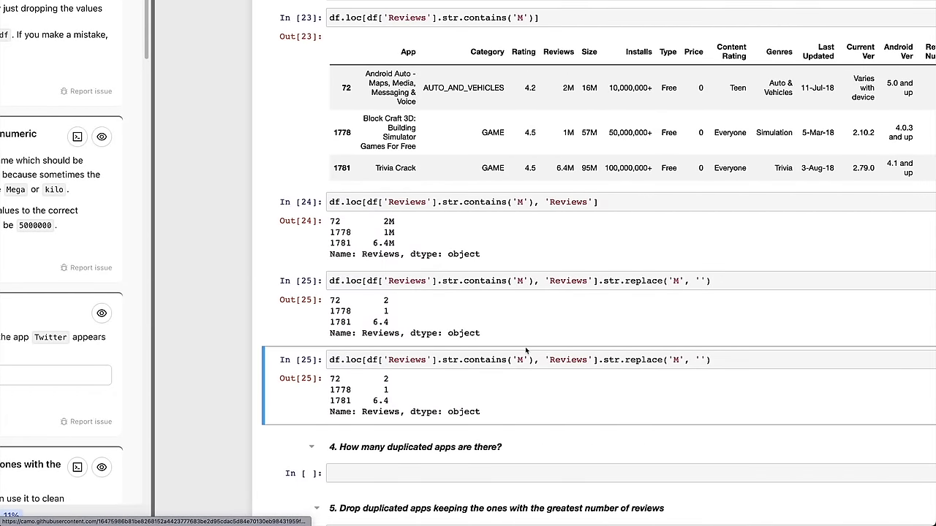
{"action": "scroll", "coordinate": [520, 354], "scroll_direction": "down", "scroll_amount": 1}
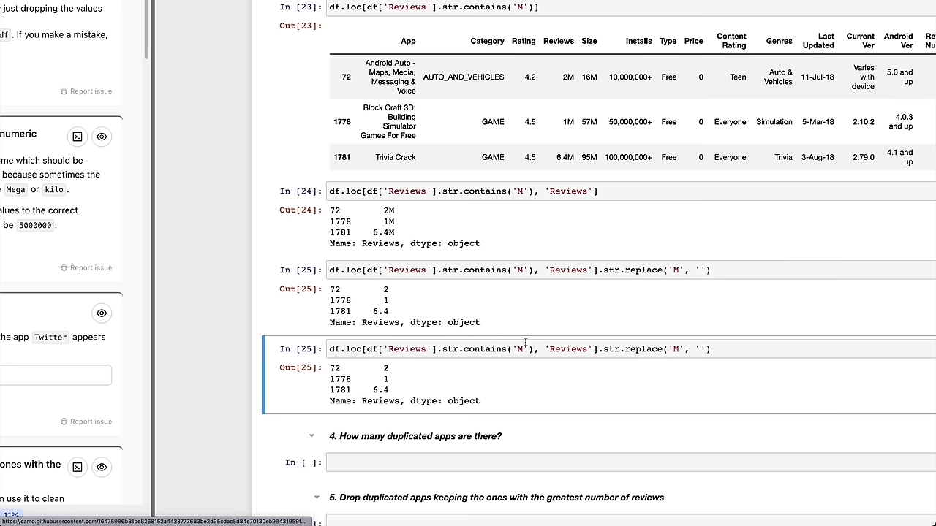
{"action": "left_click", "coordinate": [729, 351]}
{"action": "type", "text": "pd.to_numeric("}
{"action": "key", "text": "End"}
{"action": "type", "text": ")"}
{"action": "key", "text": "shift+Return"}
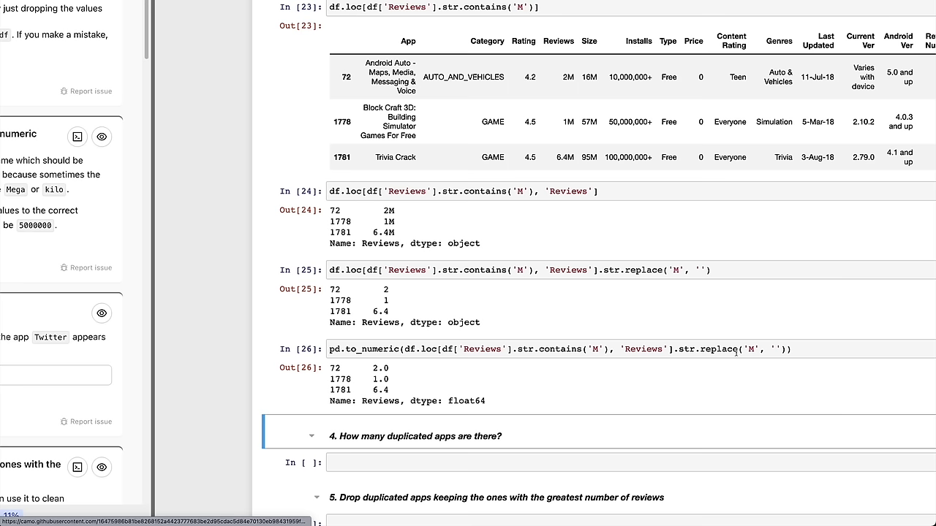
Multiply the pd.to_numeric expression by 1_000_000 and run the cell.
{"action": "left_click", "coordinate": [565, 377]}
{"action": "left_click", "coordinate": [514, 349]}
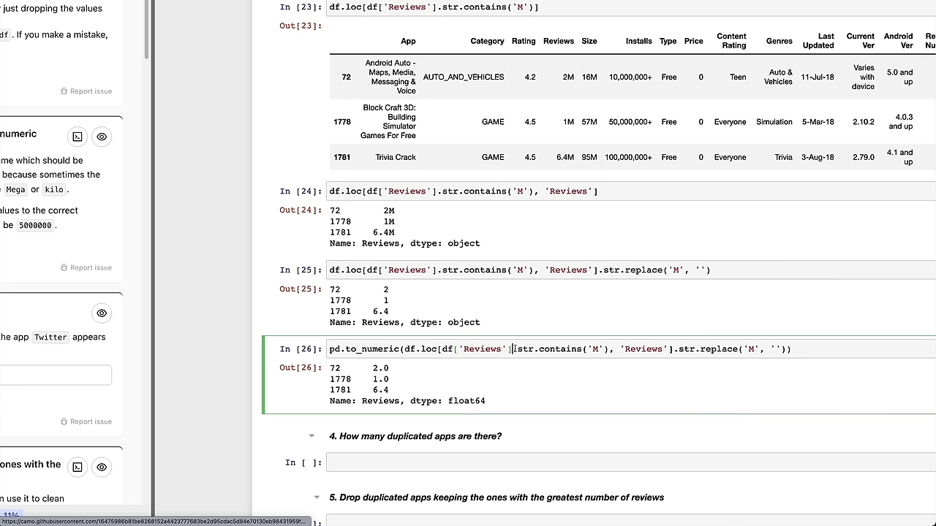
{"action": "left_click", "coordinate": [385, 291]}
{"action": "left_click", "coordinate": [404, 349]}
{"action": "type", "text": "* 1_000_000"}
{"action": "key", "text": "shift+Return"}
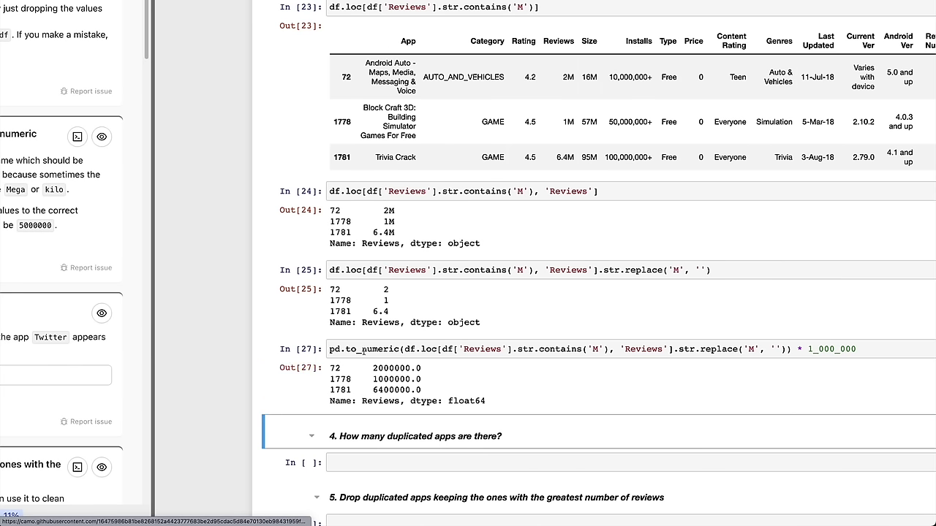
Duplicate the multiplication cell, enclose the expression in parentheses, append .astype(str), and run it.
{"action": "left_click", "coordinate": [353, 373]}
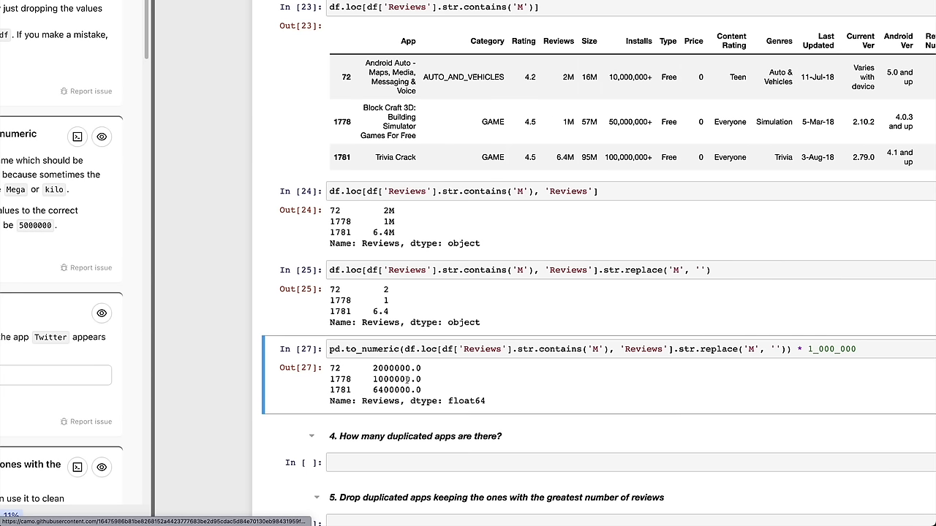
{"action": "key", "text": "v"}
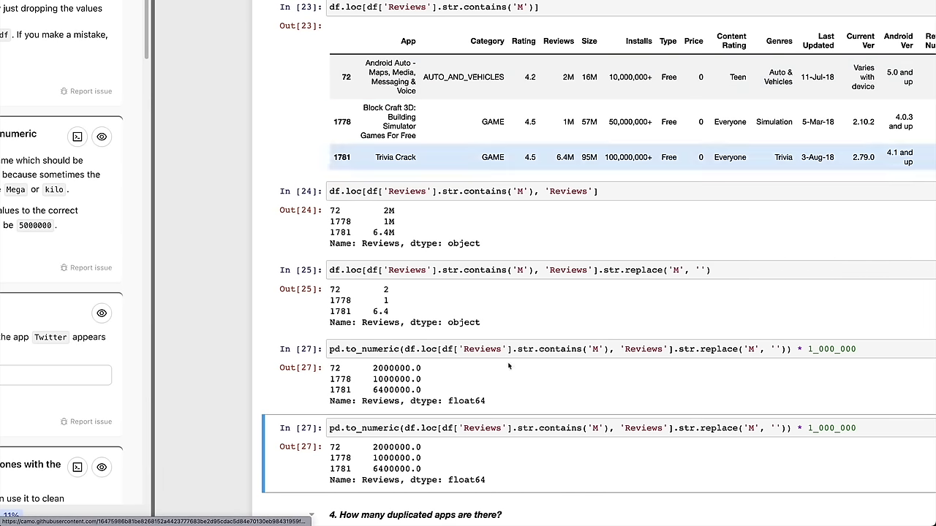
{"action": "left_click", "coordinate": [504, 430]}
{"action": "scroll", "coordinate": [503, 433], "scroll_direction": "down", "scroll_amount": 1}
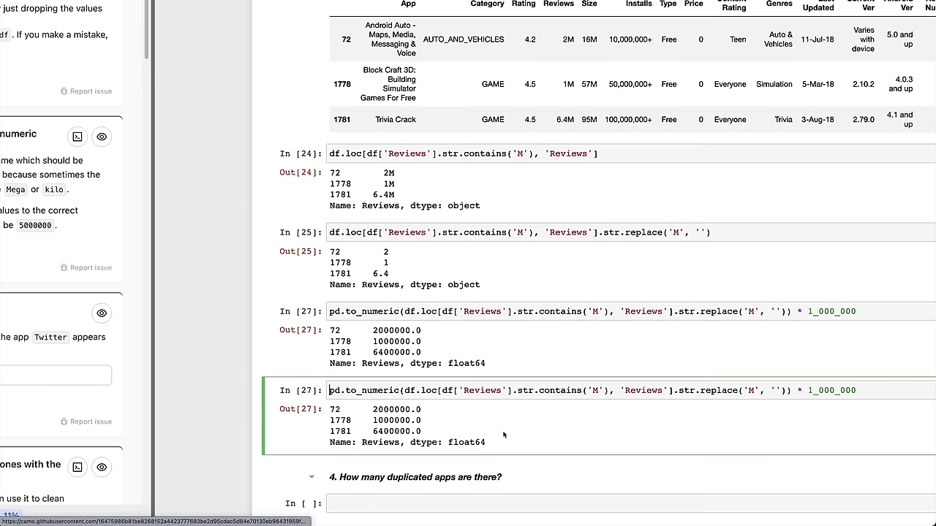
{"action": "key", "text": "shift+End"}
{"action": "type", "text": "("}
{"action": "key", "text": "Left"}
{"action": "key", "text": "End"}
{"action": "type", "text": ".astype(str)"}
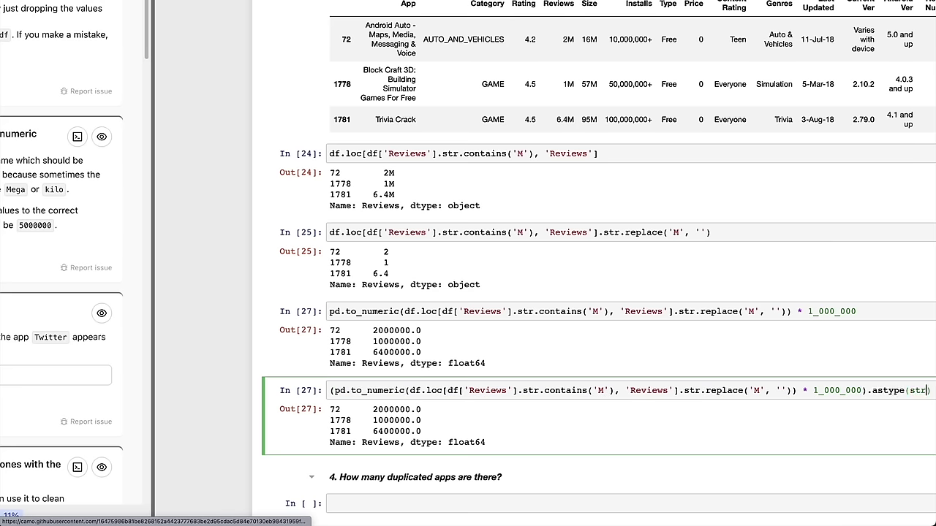
{"action": "key", "text": "shift+Return"}
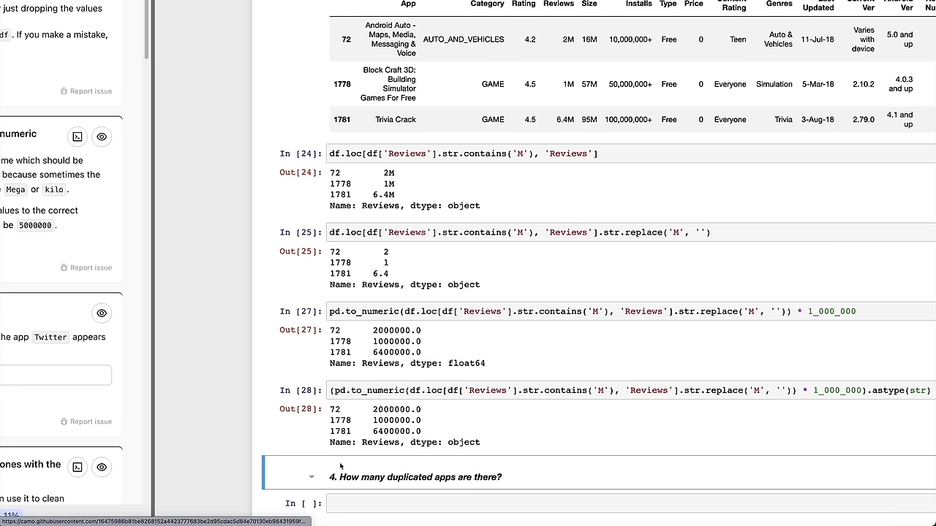
Assign the string-converted expression to a variable named new_reviews.
{"action": "scroll", "coordinate": [402, 416], "scroll_direction": "right", "scroll_amount": 1}
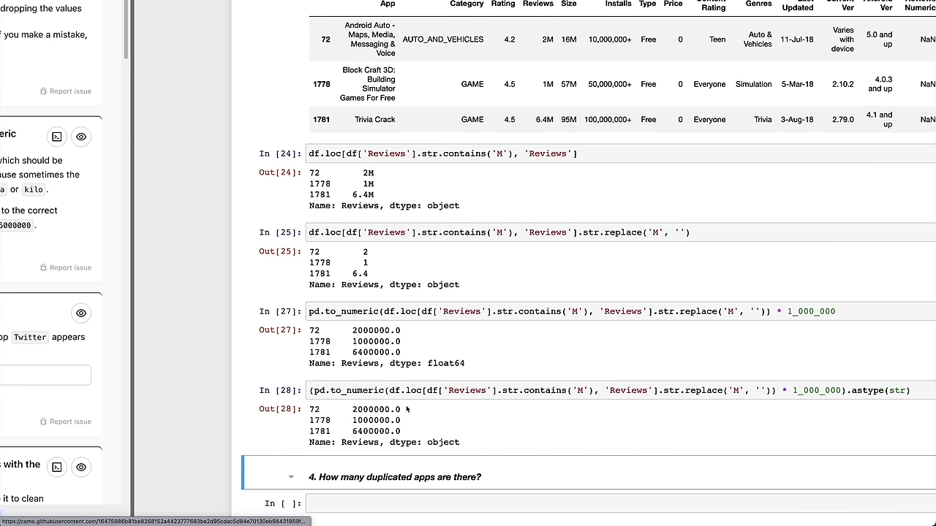
{"action": "left_click", "coordinate": [356, 393]}
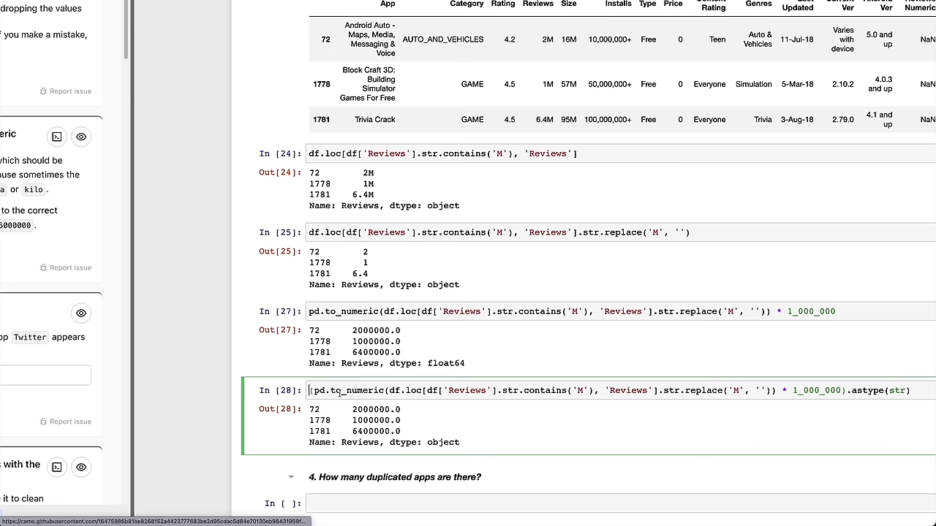
{"action": "type", "text": "new_review"}
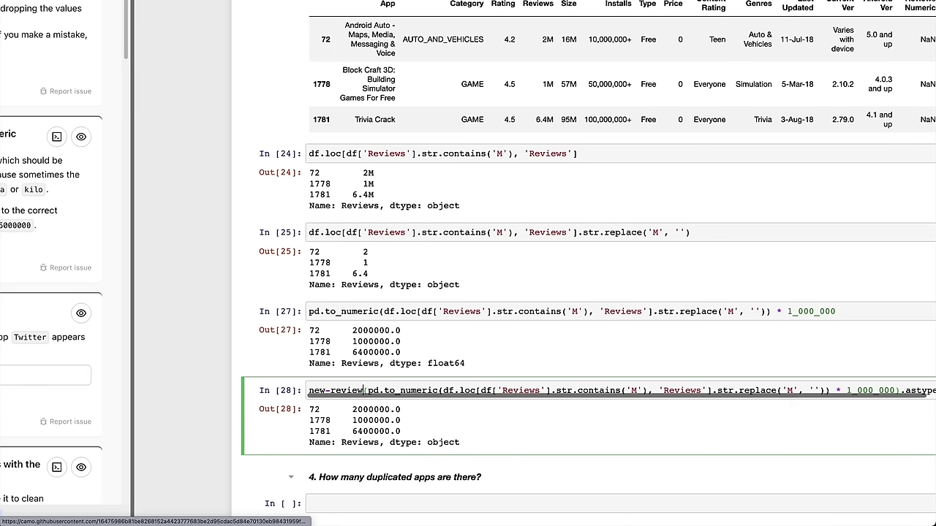
{"action": "type", "text": "s ="}
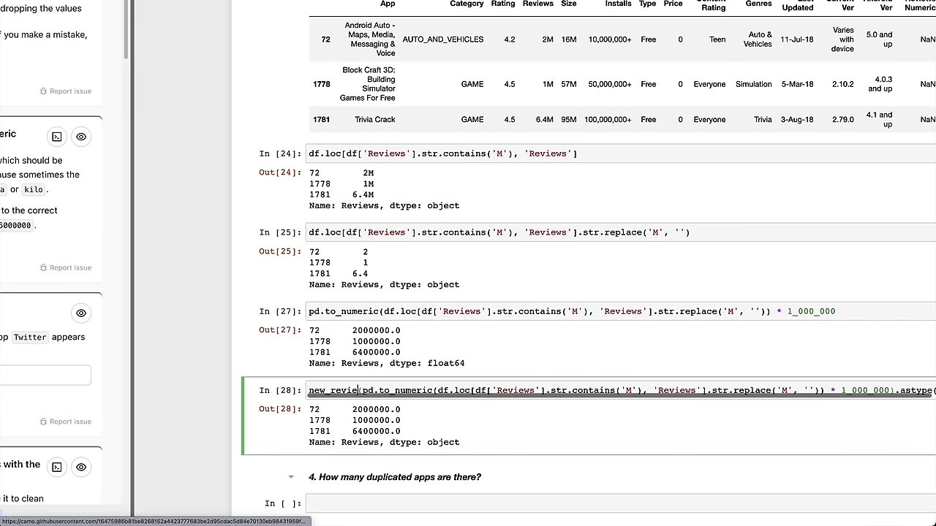
Split the new_reviews assignment over several indented lines, breaking after the outer parenthesis, after pd.to_numeric( and before its closing parenthesis.
{"action": "key", "text": "Right"}
{"action": "key", "text": "Right"}
{"action": "key", "text": "Right"}
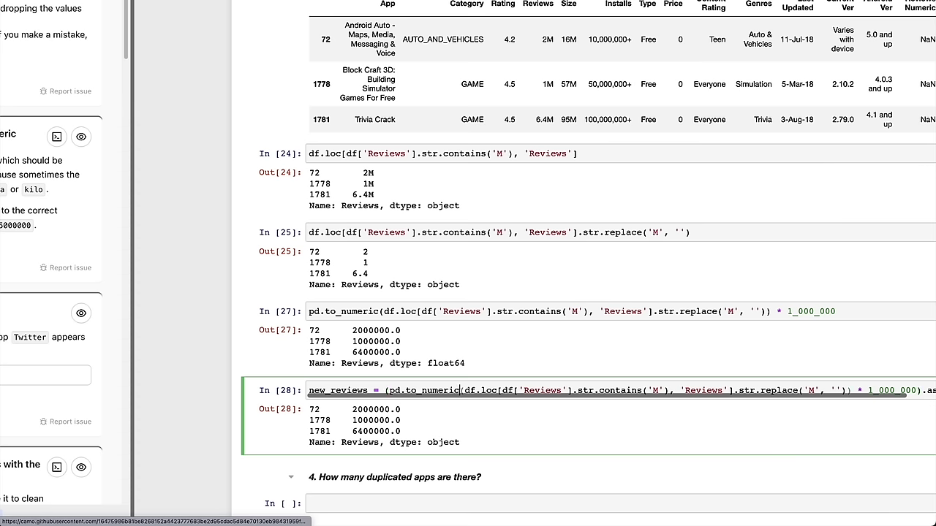
{"action": "key", "text": "Left"}
{"action": "key", "text": "Left"}
{"action": "key", "text": "Return"}
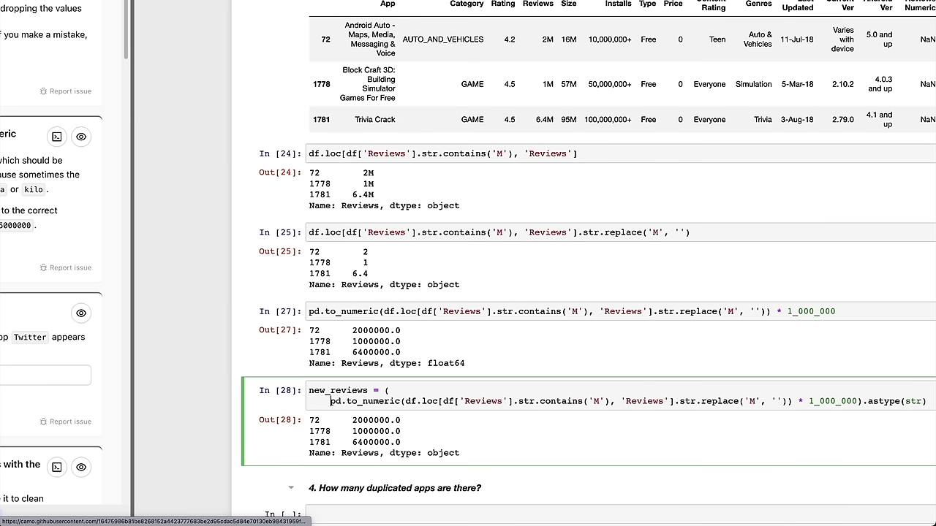
{"action": "key", "text": "Right"}
{"action": "key", "text": "Right"}
{"action": "key", "text": "Right"}
{"action": "key", "text": "Right"}
{"action": "key", "text": "Right"}
{"action": "key", "text": "Right"}
{"action": "key", "text": "Right"}
{"action": "key", "text": "Right"}
{"action": "key", "text": "Right"}
{"action": "key", "text": "Right"}
{"action": "key", "text": "Right"}
{"action": "key", "text": "Right"}
{"action": "key", "text": "Right"}
{"action": "key", "text": "Right"}
{"action": "key", "text": "Return"}
{"action": "key", "text": "ctrl+z"}
{"action": "key", "text": "Return"}
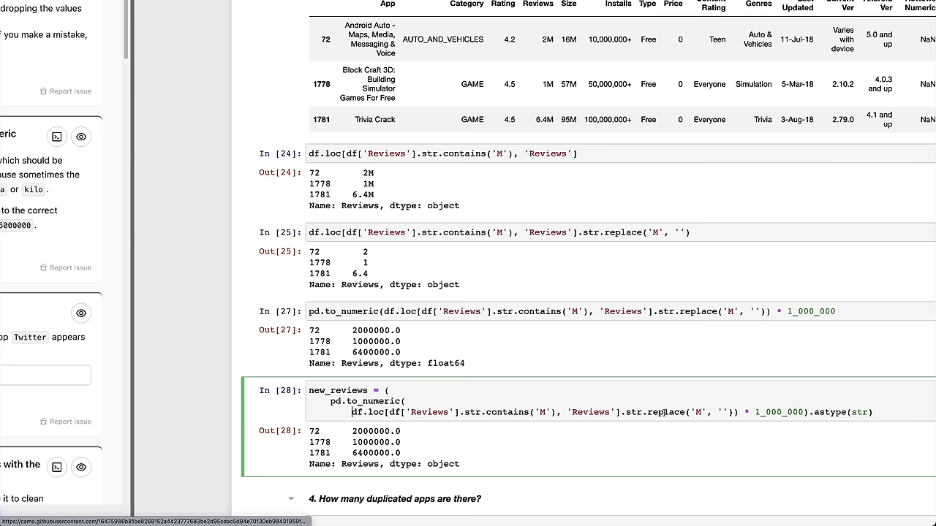
{"action": "key", "text": "Return"}
{"action": "key", "text": "BackSpace"}
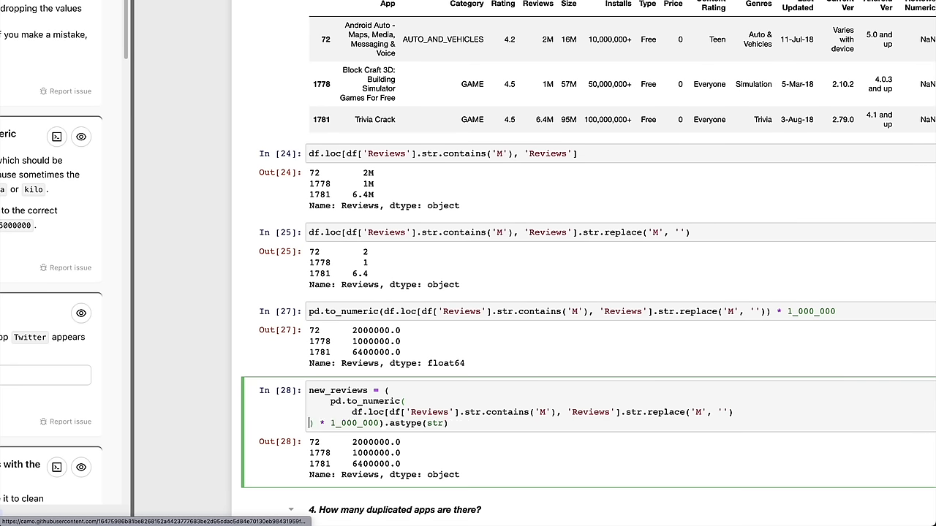
{"action": "key", "text": "Tab"}
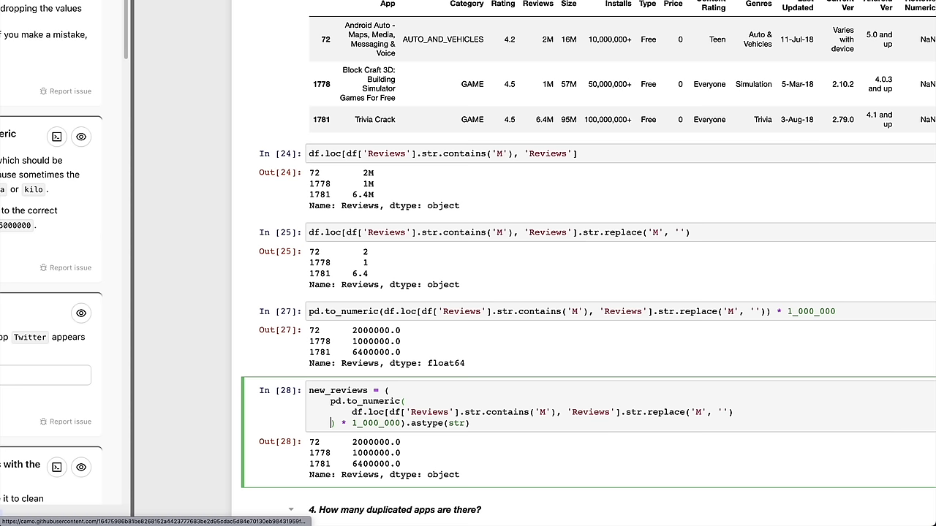
Run the new_reviews assignment, insert an empty cell beneath it, add new_reviews as the assignment cell's last line, and rerun it.
{"action": "key", "text": "shift+Return"}
{"action": "key", "text": "a"}
{"action": "key", "text": "Return"}
{"action": "left_click", "coordinate": [561, 413]}
{"action": "left_click", "coordinate": [468, 423]}
{"action": "key", "text": "Return"}
{"action": "type", "text": "new_re"}
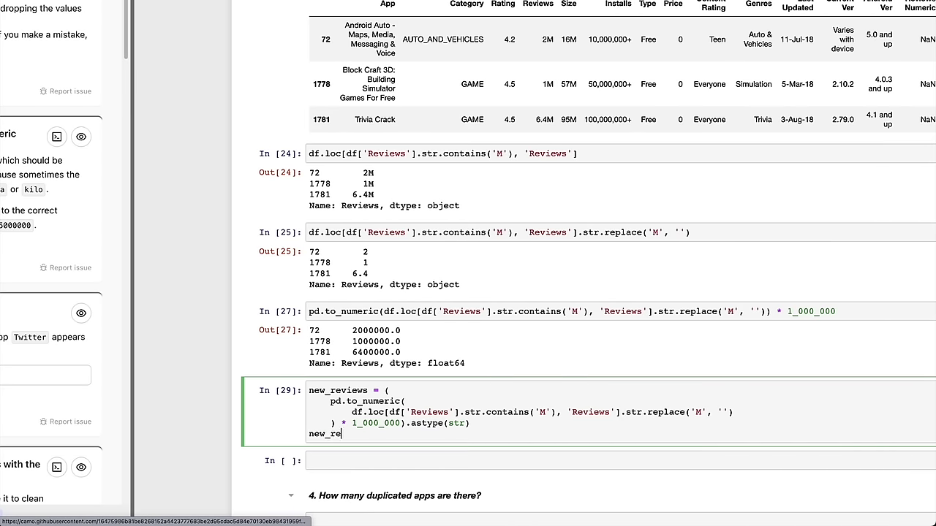
{"action": "type", "text": "views"}
{"action": "key", "text": "shift+Return"}
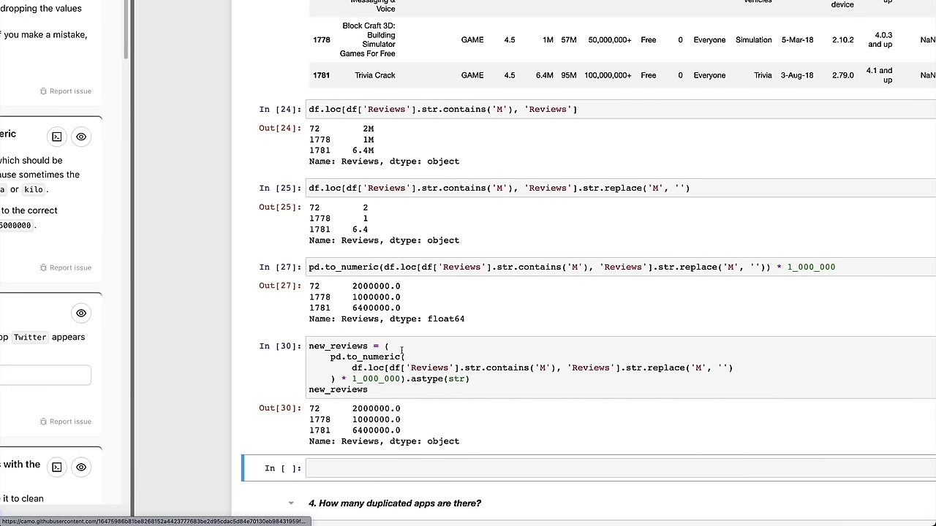
Copy df.loc[df['Reviews'].str.contains('M'), 'Reviews'] from its earlier cell into the empty cell below new_reviews and run it.
{"action": "left_click", "coordinate": [375, 420]}
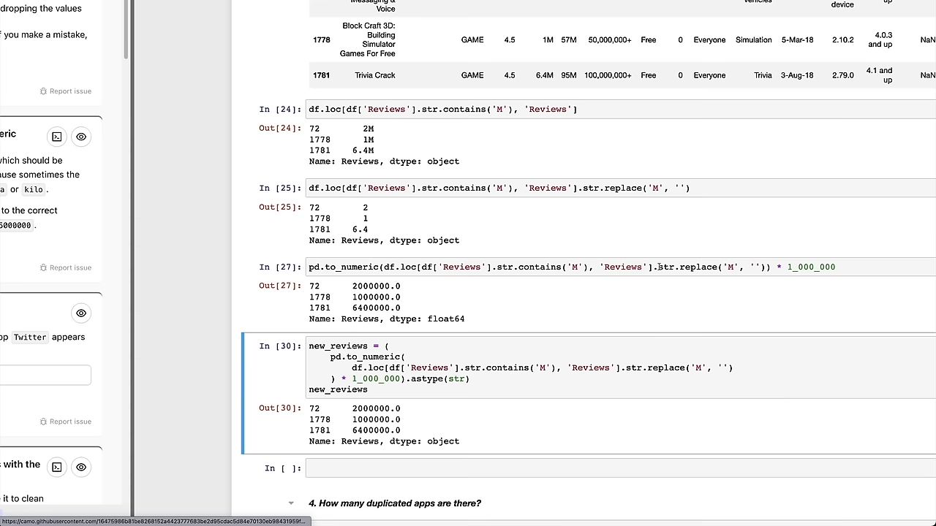
{"action": "left_click_drag", "start_coordinate": [653, 267], "coordinate": [308, 266]}
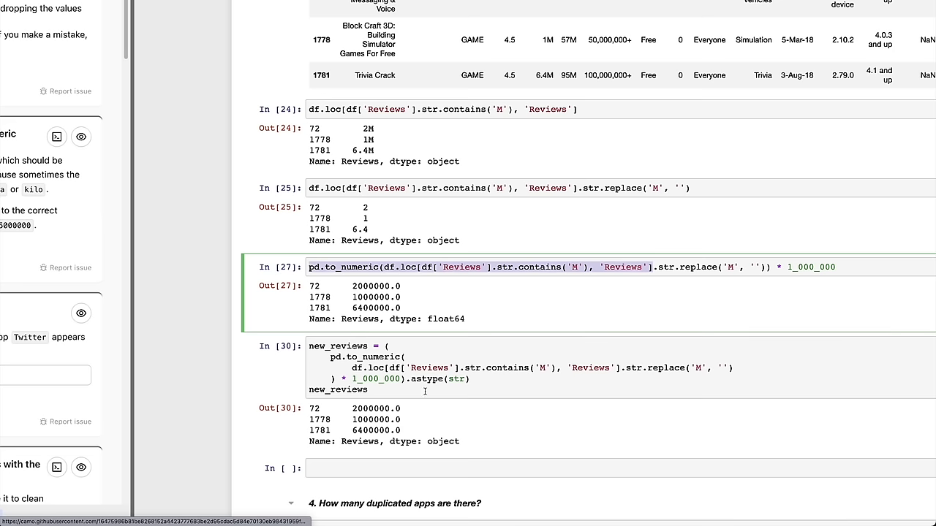
{"action": "left_click", "coordinate": [480, 188]}
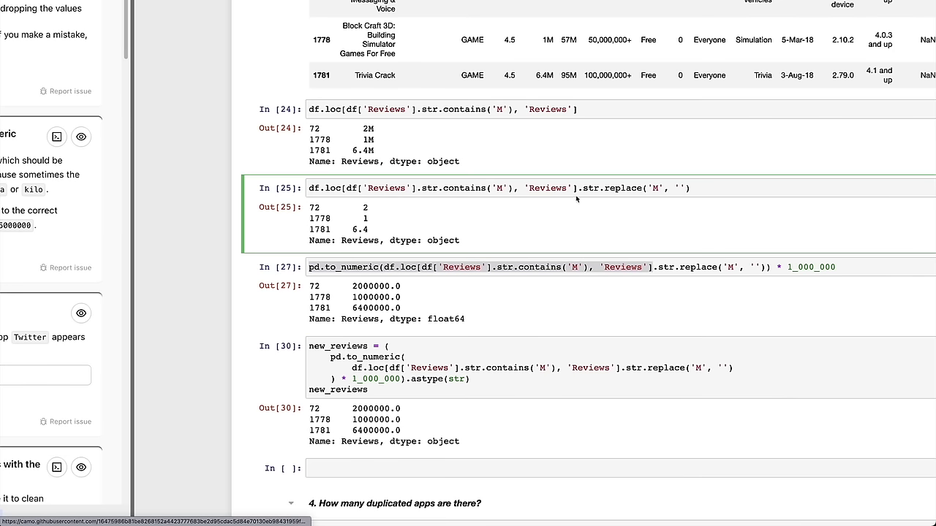
{"action": "scroll", "coordinate": [570, 132], "scroll_direction": "up", "scroll_amount": 1}
{"action": "triple_click", "coordinate": [593, 128]}
{"action": "key", "text": "super+c"}
{"action": "scroll", "coordinate": [499, 168], "scroll_direction": "down", "scroll_amount": 3}
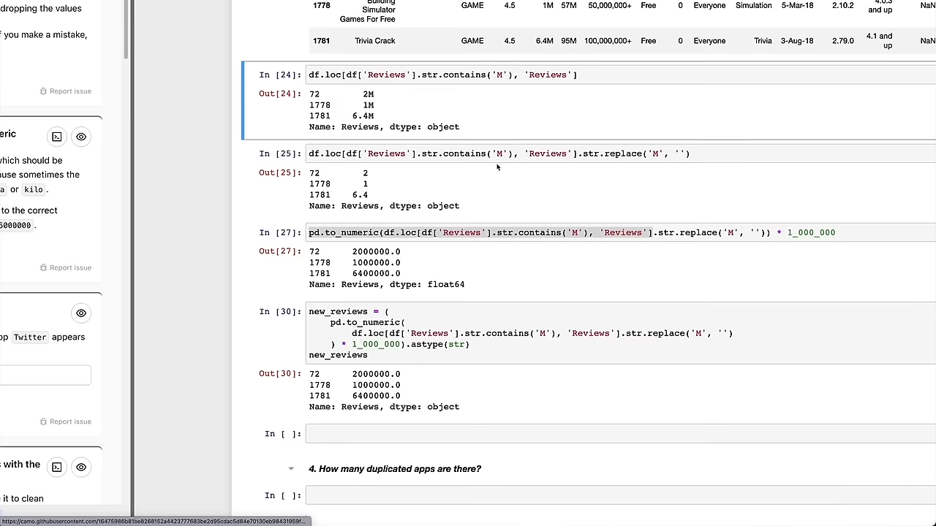
{"action": "left_click", "coordinate": [358, 427]}
{"action": "key", "text": "super+v"}
{"action": "key", "text": "ctrl+Return"}
{"action": "scroll", "coordinate": [402, 424], "scroll_direction": "down", "scroll_amount": 1}
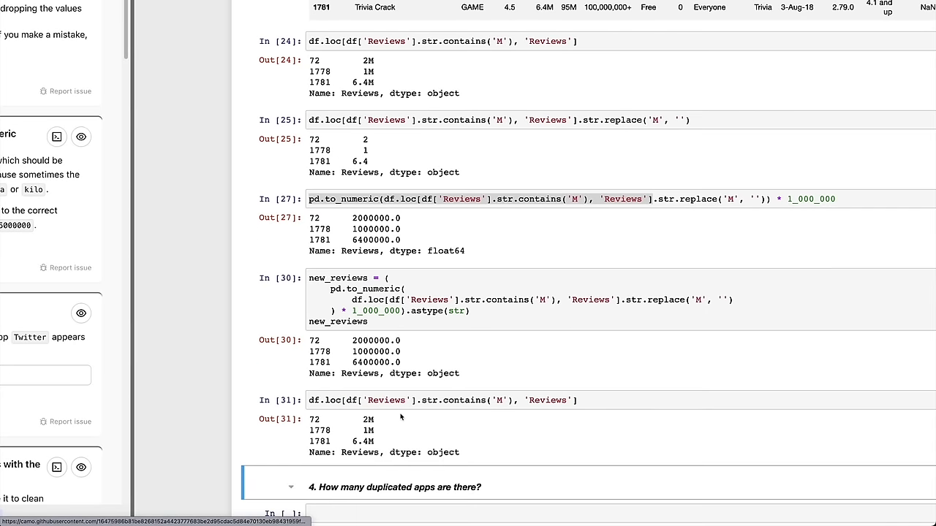
Make the last Reviews selection an assignment by pasting the parenthesised pd.to_numeric expression from the new_reviews cell after an equals sign.
{"action": "type", "text": "="}
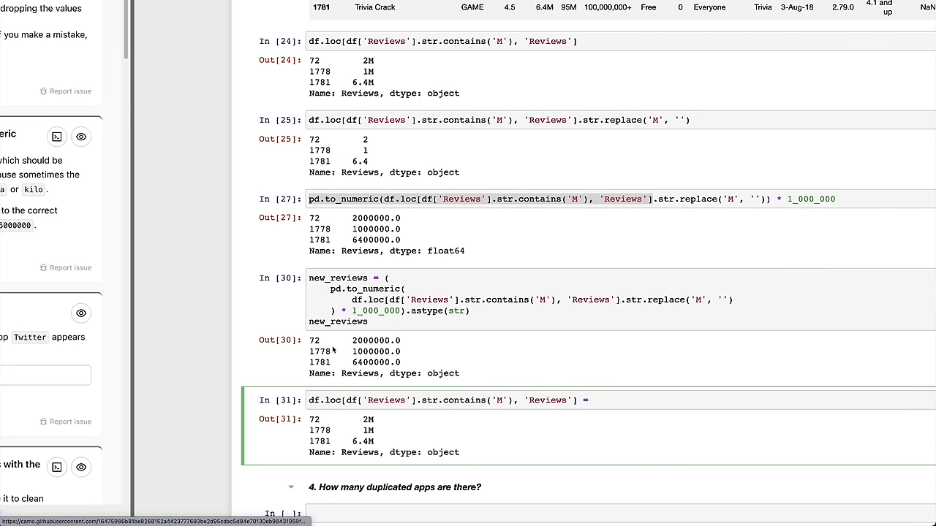
{"action": "double_click", "coordinate": [348, 321]}
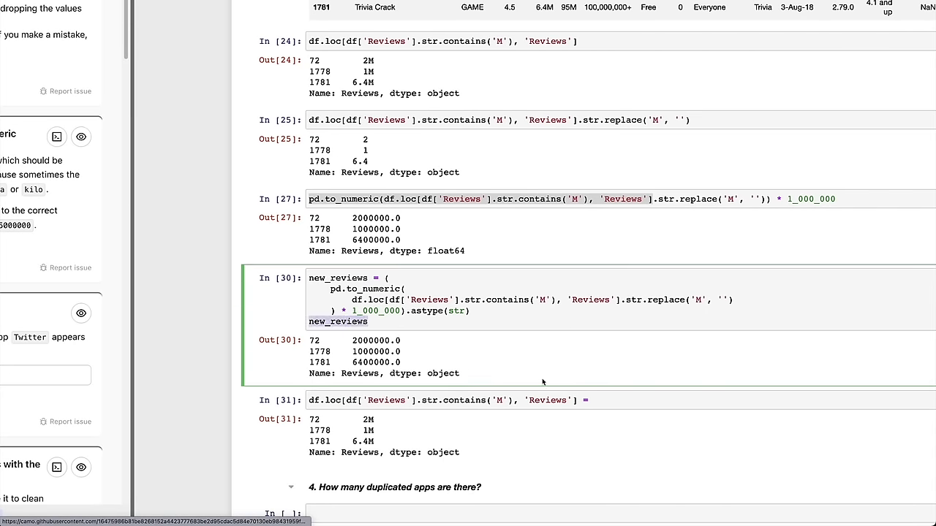
{"action": "left_click", "coordinate": [444, 317]}
{"action": "key", "text": "Up"}
{"action": "key", "text": "End"}
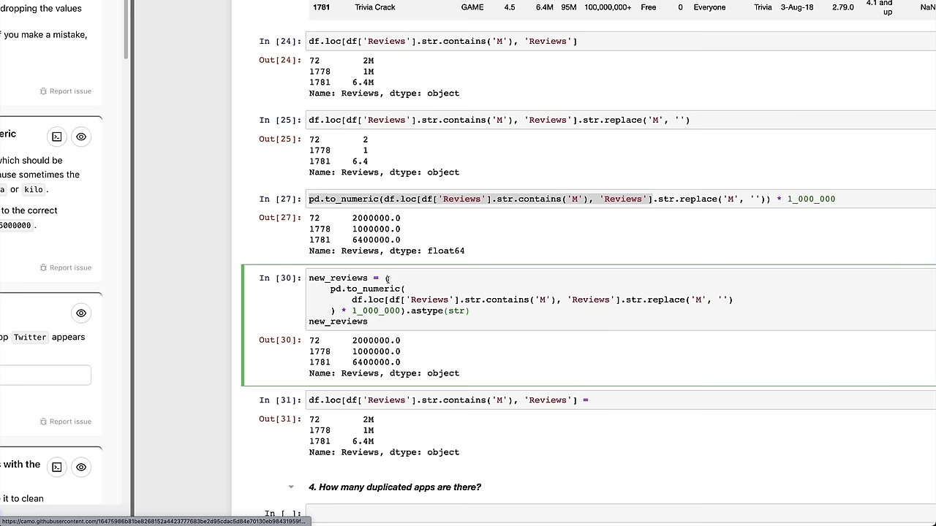
{"action": "left_click_drag", "start_coordinate": [388, 279], "coordinate": [442, 314]}
{"action": "left_click", "coordinate": [614, 400]}
{"action": "key", "text": "ctrl+v"}
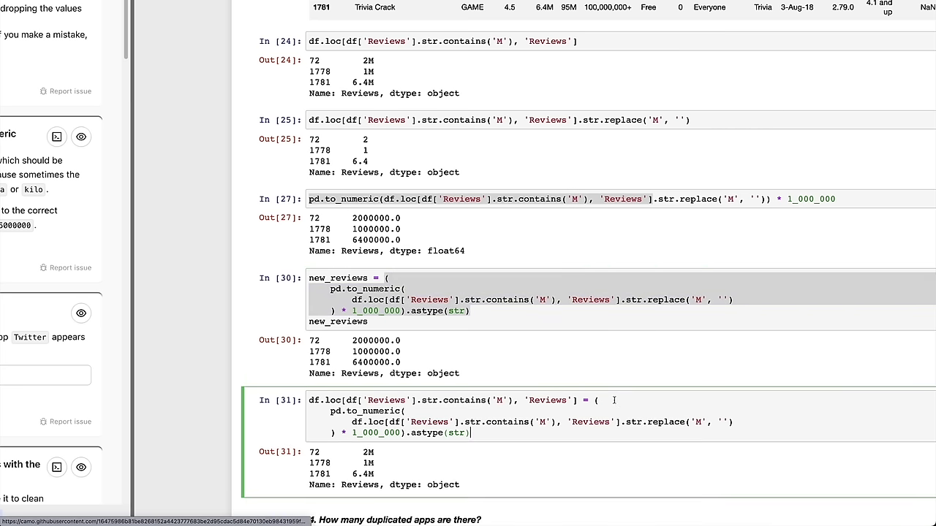
Reduce the pasted lines' indentation by one level, run the Reviews assignment, and insert an empty cell beneath it.
{"action": "key", "text": "shift+Up"}
{"action": "key", "text": "shift+Up"}
{"action": "key", "text": "shift+Home"}
{"action": "key", "text": "shift+Tab"}
{"action": "key", "text": "Left"}
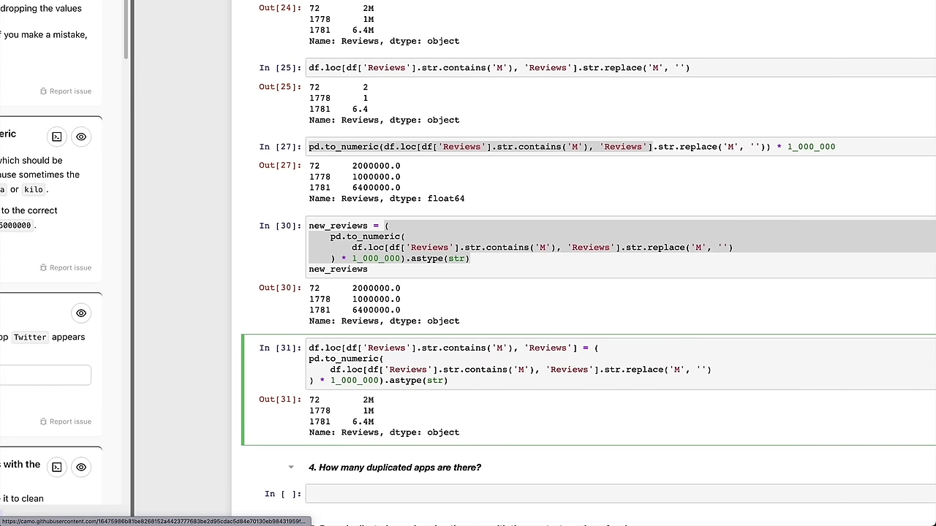
{"action": "key", "text": "shift+Return"}
{"action": "key", "text": "a"}
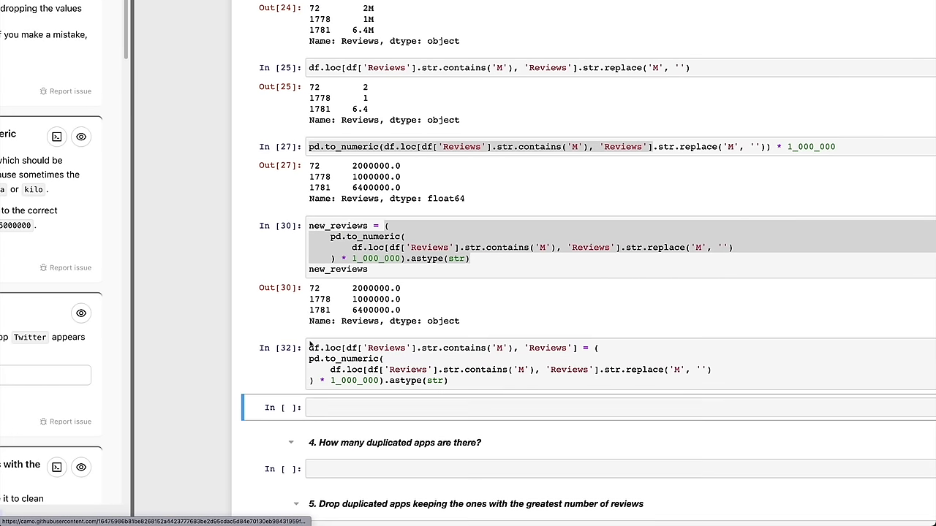
Copy the row selection from the commented-out cell into the empty cell, reduce it to df.loc[[72, 1778, 1781]], and run it.
{"action": "scroll", "coordinate": [364, 226], "scroll_direction": "up", "scroll_amount": 10}
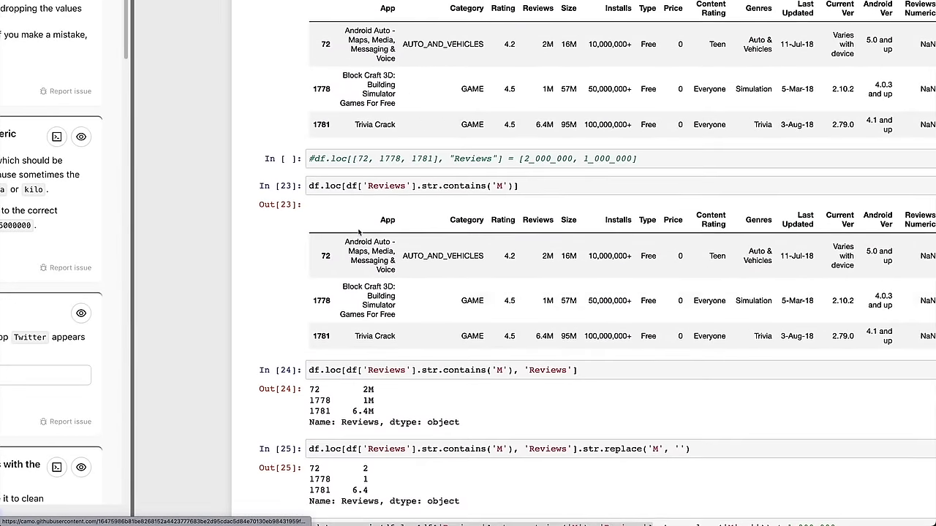
{"action": "left_click_drag", "start_coordinate": [310, 158], "coordinate": [507, 157]}
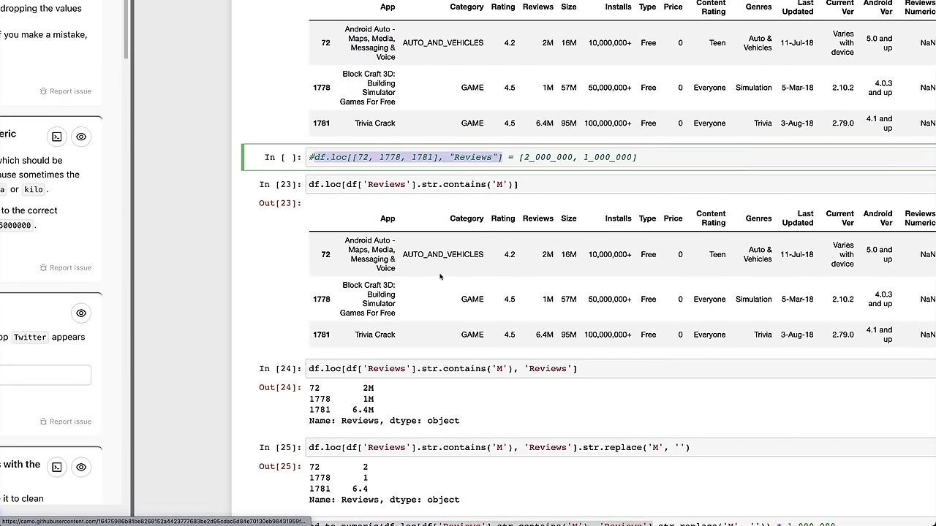
{"action": "key", "text": "ctrl+c"}
{"action": "scroll", "coordinate": [440, 276], "scroll_direction": "down", "scroll_amount": 10}
{"action": "left_click", "coordinate": [399, 276]}
{"action": "key", "text": "ctrl+v"}
{"action": "key", "text": "Left"}
{"action": "key", "text": "BackSpace"}
{"action": "key", "text": "BackSpace"}
{"action": "key", "text": "BackSpace"}
{"action": "key", "text": "BackSpace"}
{"action": "key", "text": "BackSpace"}
{"action": "key", "text": "BackSpace"}
{"action": "key", "text": "BackSpace"}
{"action": "key", "text": "BackSpace"}
{"action": "key", "text": "BackSpace"}
{"action": "key", "text": "BackSpace"}
{"action": "key", "text": "BackSpace"}
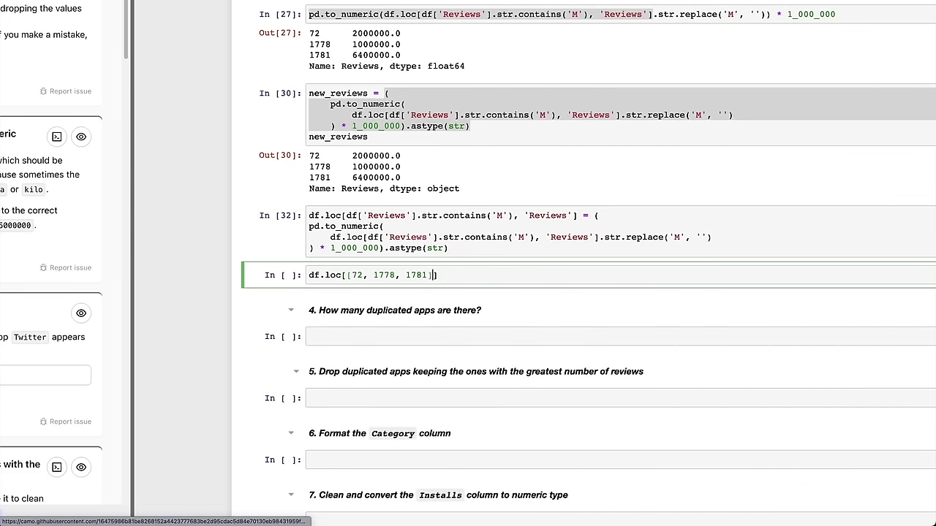
{"action": "key", "text": "shift+Return"}
{"action": "left_click", "coordinate": [534, 327]}
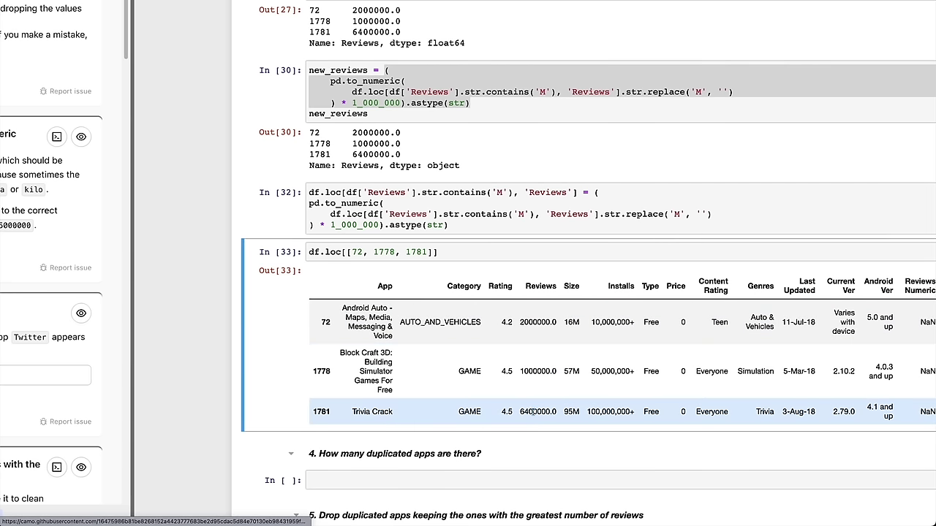
{"action": "left_click", "coordinate": [381, 225]}
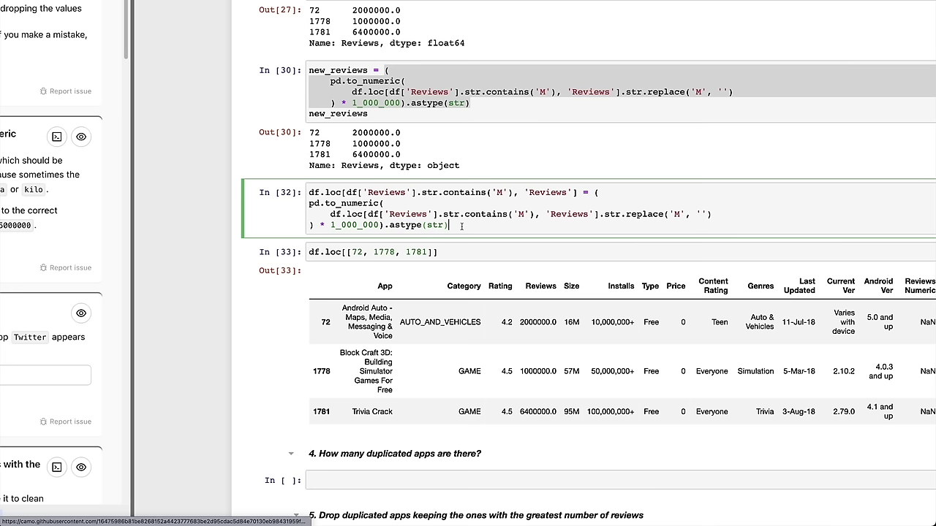
{"action": "left_click", "coordinate": [535, 325]}
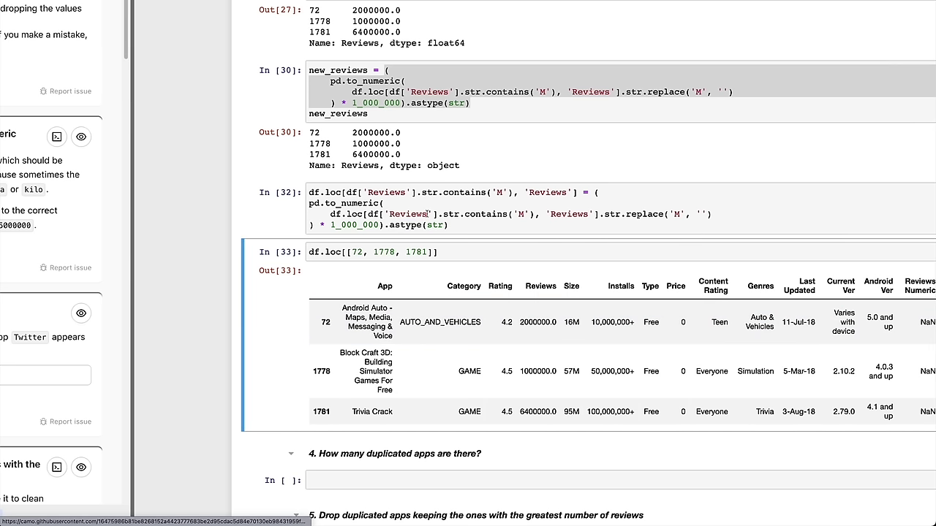
{"action": "left_click", "coordinate": [461, 227]}
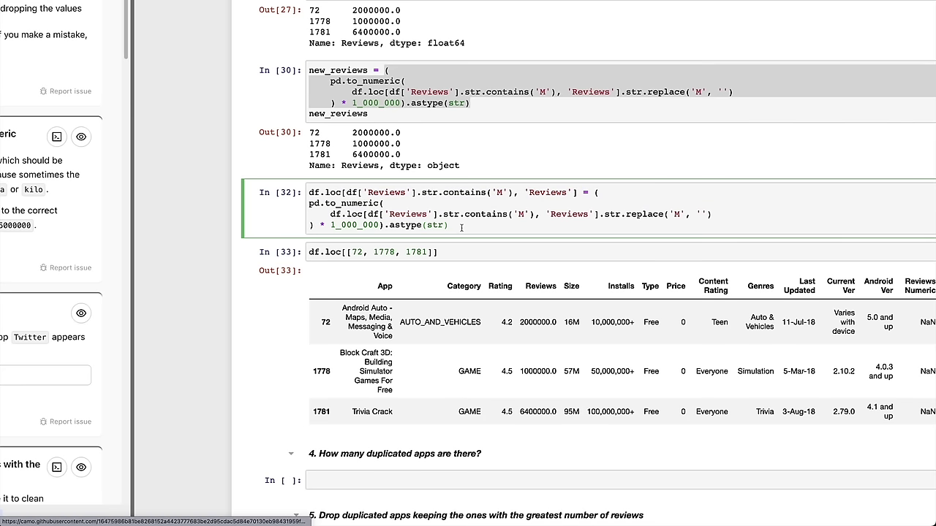
Insert a cell below the df.loc[[72, 1778, 1781]] output and run pd.to_numeric(df['Reviews']) in it.
{"action": "left_click", "coordinate": [473, 316]}
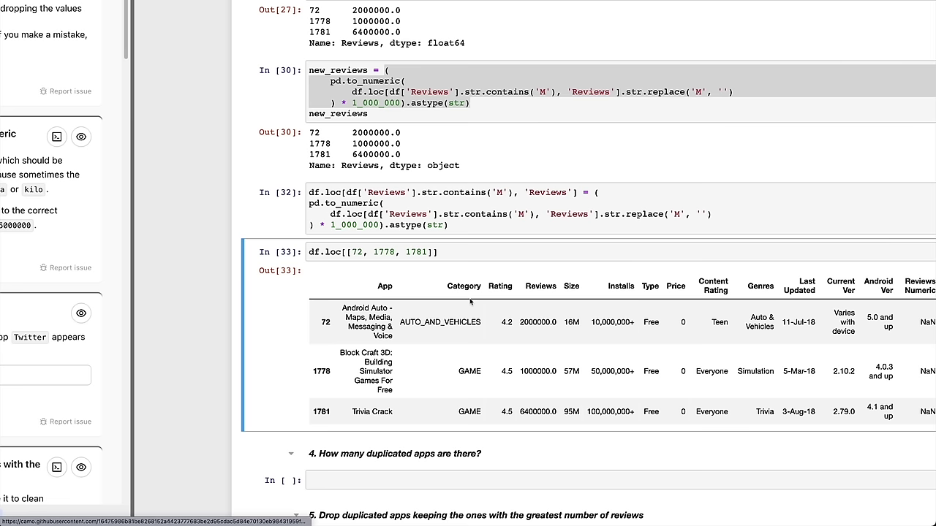
{"action": "key", "text": "b"}
{"action": "key", "text": "Return"}
{"action": "type", "text": "df['Re"}
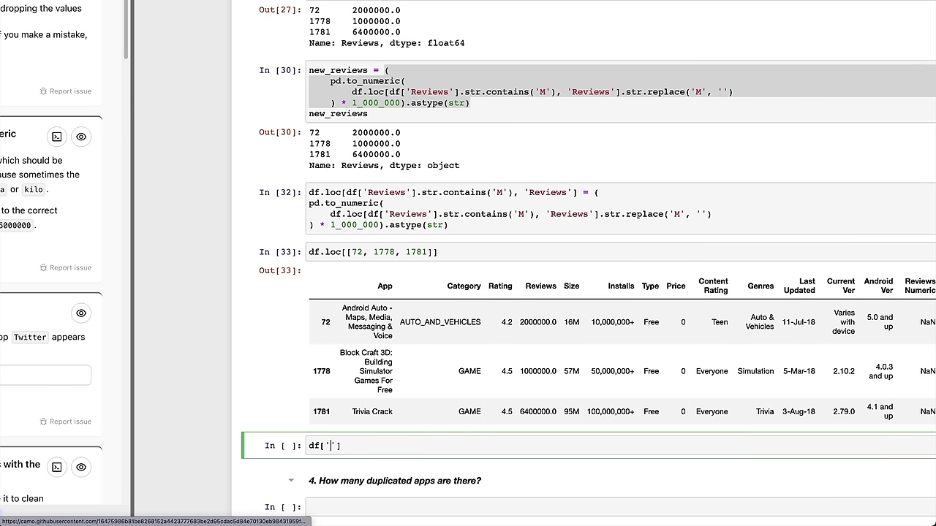
{"action": "key", "text": "Tab"}
{"action": "key", "text": "Return"}
{"action": "key", "text": "ctrl+a"}
{"action": "type", "text": "pd.to_numeric(df['Reviews']"}
{"action": "key", "text": "ctrl+Return"}
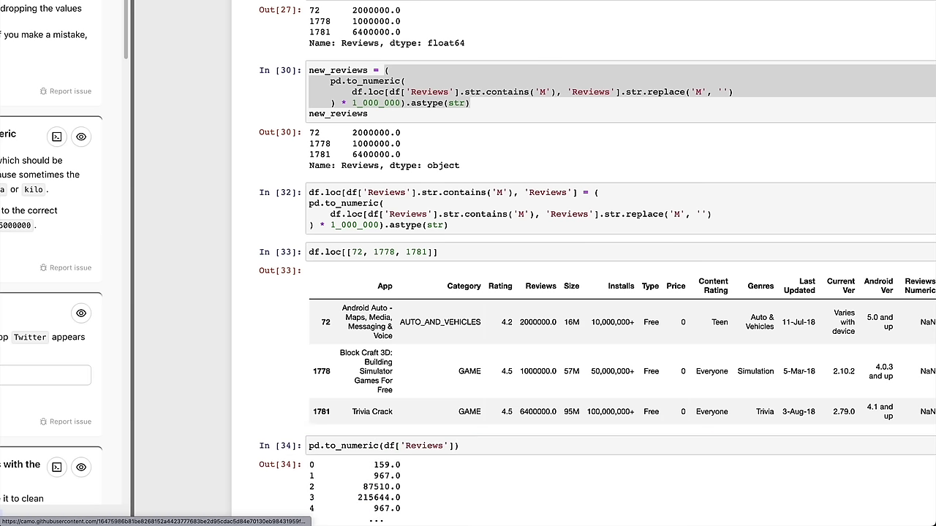
Assign the pd.to_numeric(df['Reviews']) result back to df['Reviews'], run the cell, and submit activity 3 for checking.
{"action": "scroll", "coordinate": [427, 344], "scroll_direction": "down", "scroll_amount": 2}
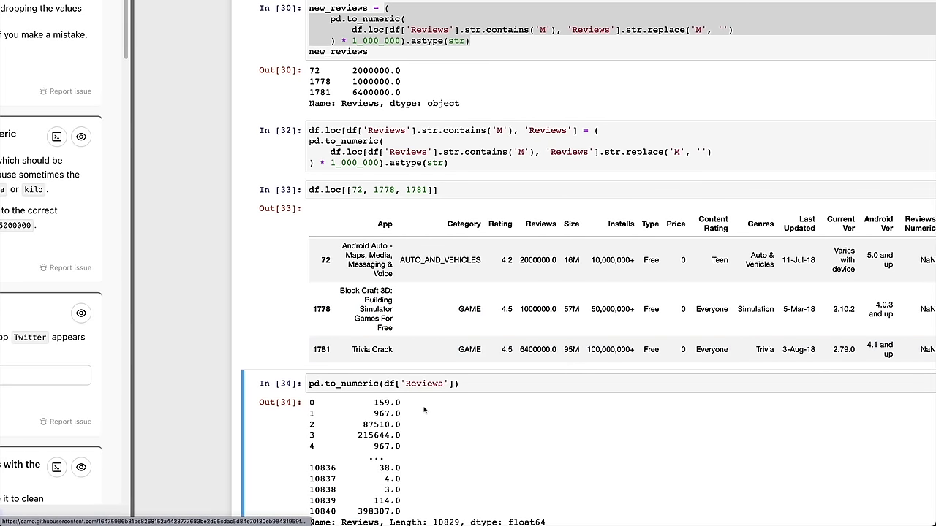
{"action": "left_click", "coordinate": [379, 383]}
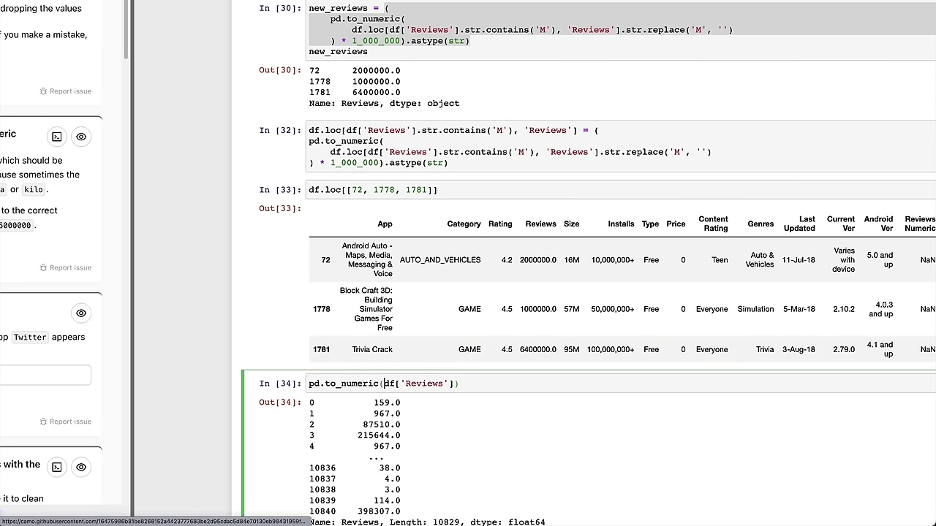
{"action": "left_click", "coordinate": [309, 384]}
{"action": "type", "text": "df['Reviews'] ="}
{"action": "key", "text": "shift+Return"}
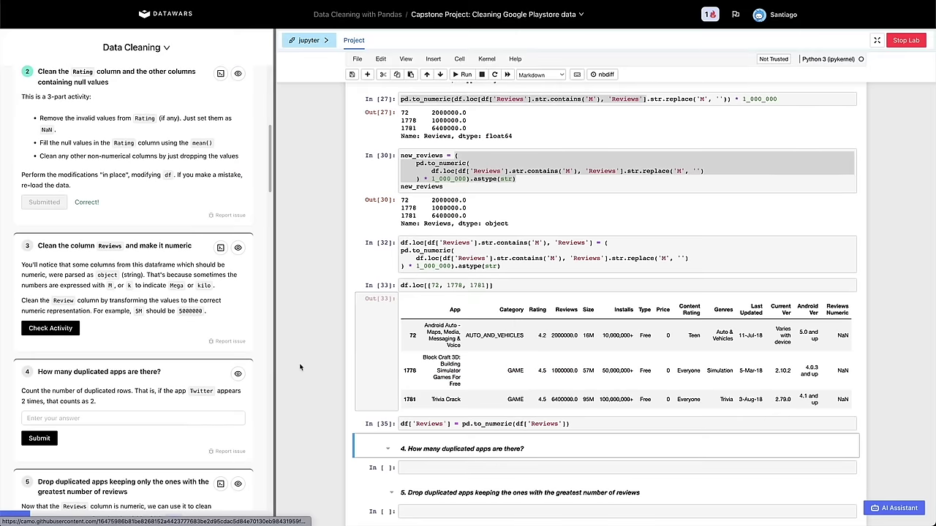
{"action": "left_click", "coordinate": [65, 326]}
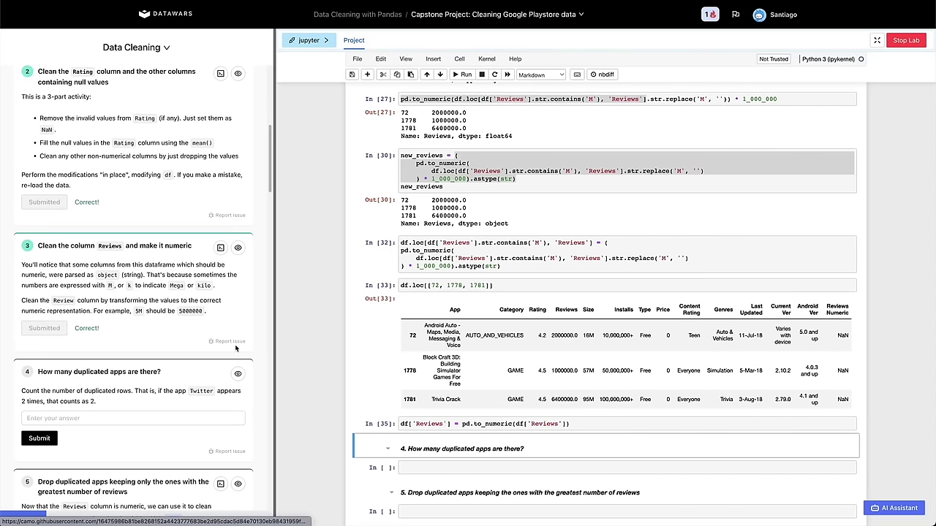
Start editing the empty code cell under question 4, How many duplicated apps are there?
{"action": "scroll", "coordinate": [188, 370], "scroll_direction": "down", "scroll_amount": 2}
{"action": "scroll", "coordinate": [249, 338], "scroll_direction": "down", "scroll_amount": 1}
{"action": "scroll", "coordinate": [249, 362], "scroll_direction": "down", "scroll_amount": 1}
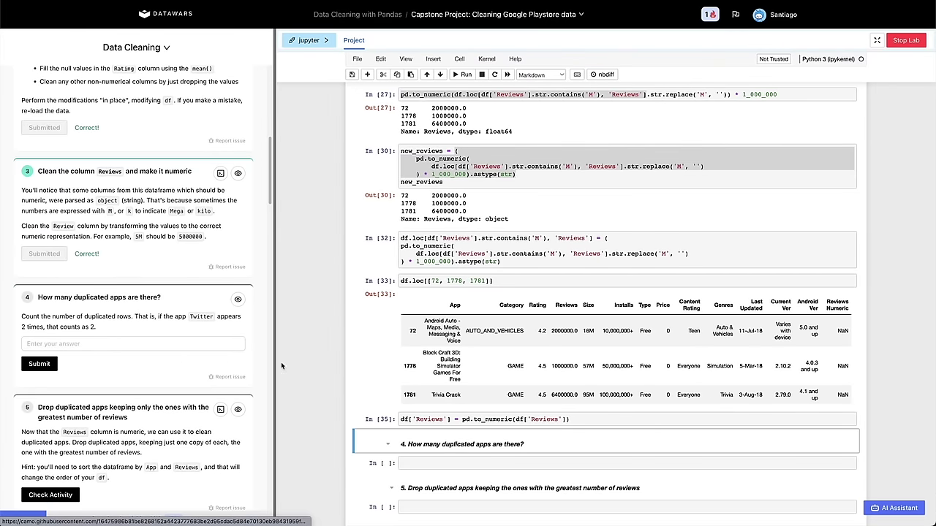
{"action": "scroll", "coordinate": [384, 378], "scroll_direction": "down", "scroll_amount": 2}
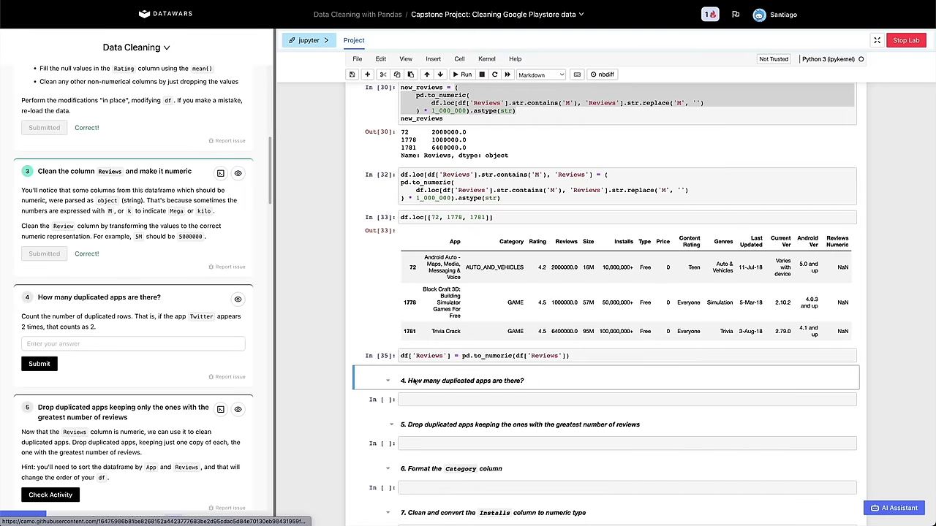
{"action": "scroll", "coordinate": [413, 380], "scroll_direction": "down", "scroll_amount": 1}
{"action": "left_click", "coordinate": [405, 368]}
{"action": "scroll", "coordinate": [404, 370], "scroll_direction": "down", "scroll_amount": 1}
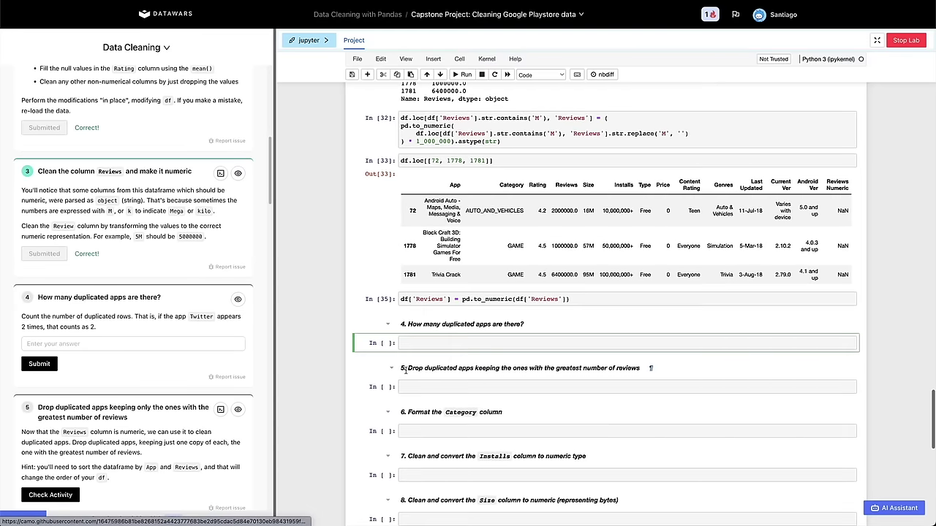
{"action": "type", "text": "df.du"}
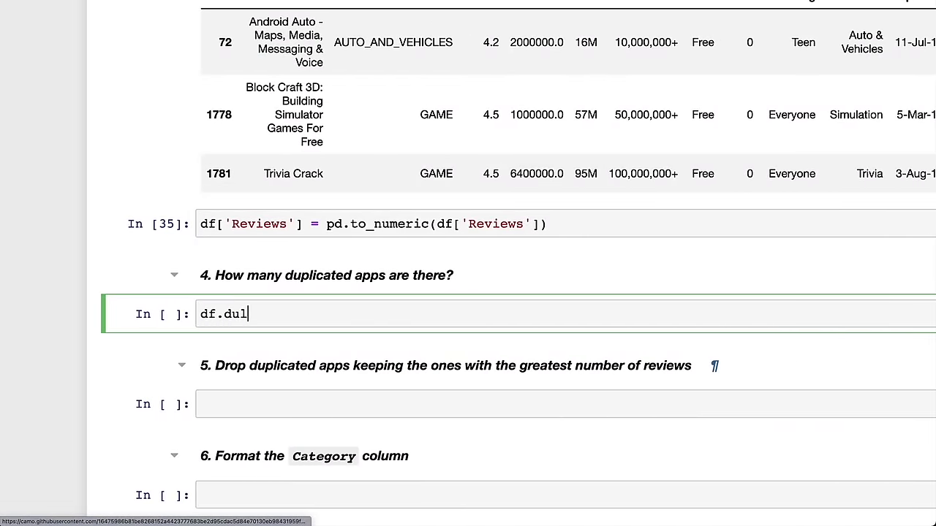
{"action": "key", "text": "BackSpace"}
{"action": "key", "text": "BackSpace"}
{"action": "key", "text": "BackSpace"}
{"action": "key", "text": "BackSpace"}
{"action": "key", "text": "BackSpace"}
Run df.loc[df.duplicated(subset=['App'])].sort_values(by='App').head(10) in the cell under question 4 and look over the listed rows.
{"action": "type", "text": "df.loc["}
{"action": "type", "text": "df"}
{"action": "type", "text": "['"}
{"action": "key", "text": "BackSpace"}
{"action": "key", "text": "BackSpace"}
{"action": "type", "text": ".duplicated("}
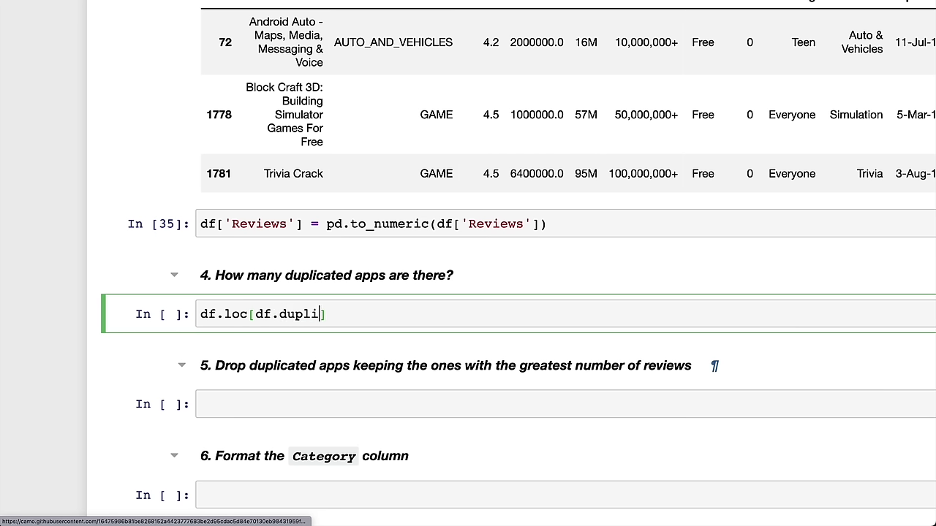
{"action": "type", "text": "subset=["}
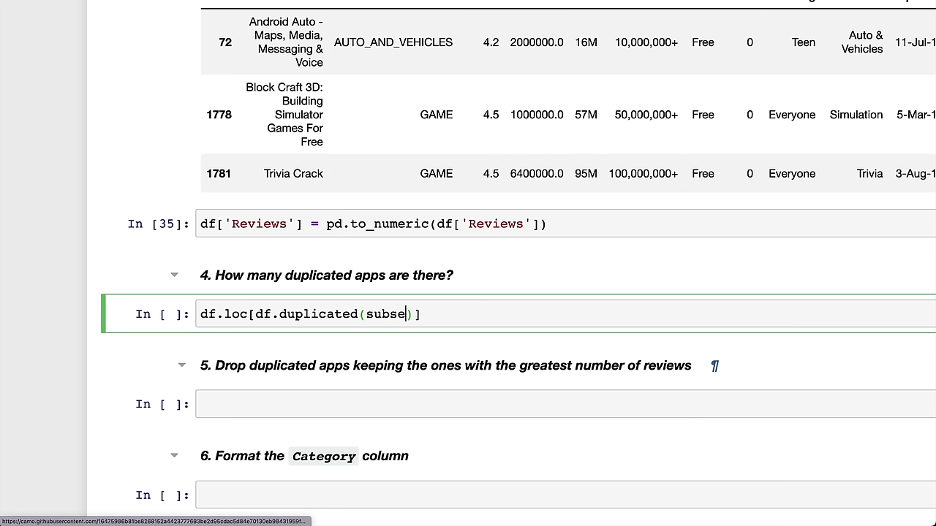
{"action": "type", "text": "'App'],"}
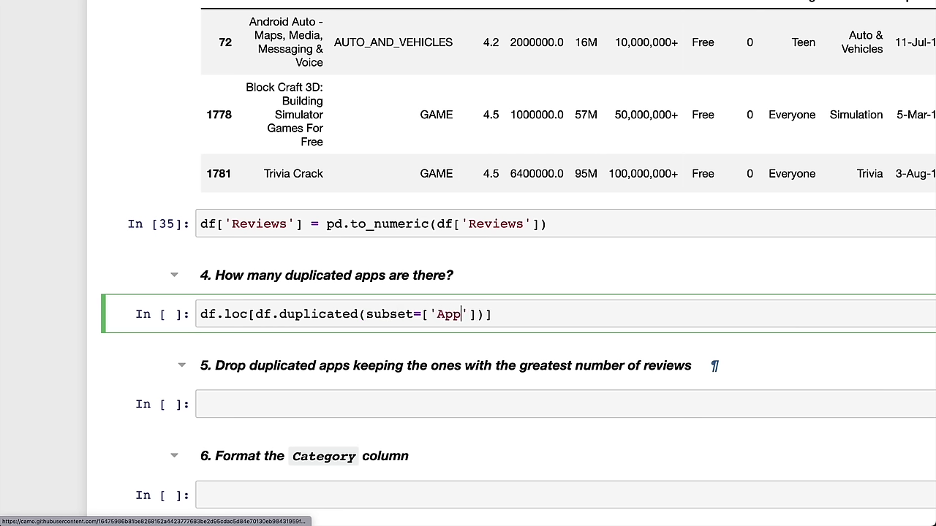
{"action": "key", "text": "BackSpace"}
{"action": "key", "text": "BackSpace"}
{"action": "key", "text": "End"}
{"action": "type", "text": ".sort_values(by='App').head(10"}
{"action": "key", "text": "shift+Return"}
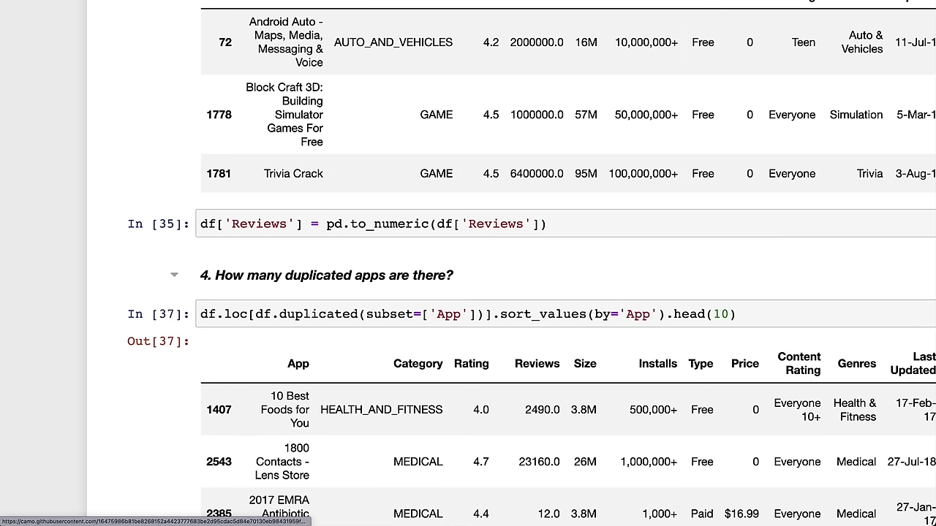
{"action": "scroll", "coordinate": [512, 382], "scroll_direction": "down", "scroll_amount": 2}
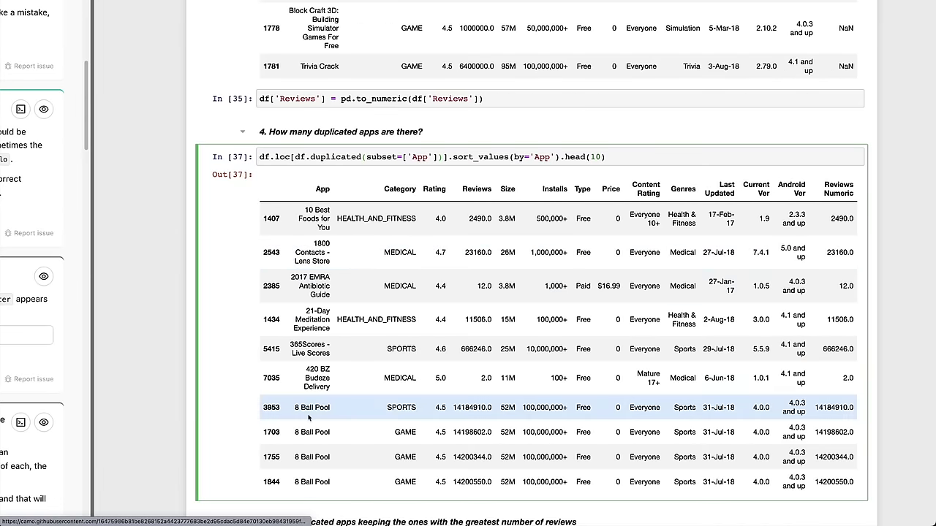
{"action": "scroll", "coordinate": [309, 415], "scroll_direction": "down", "scroll_amount": 1}
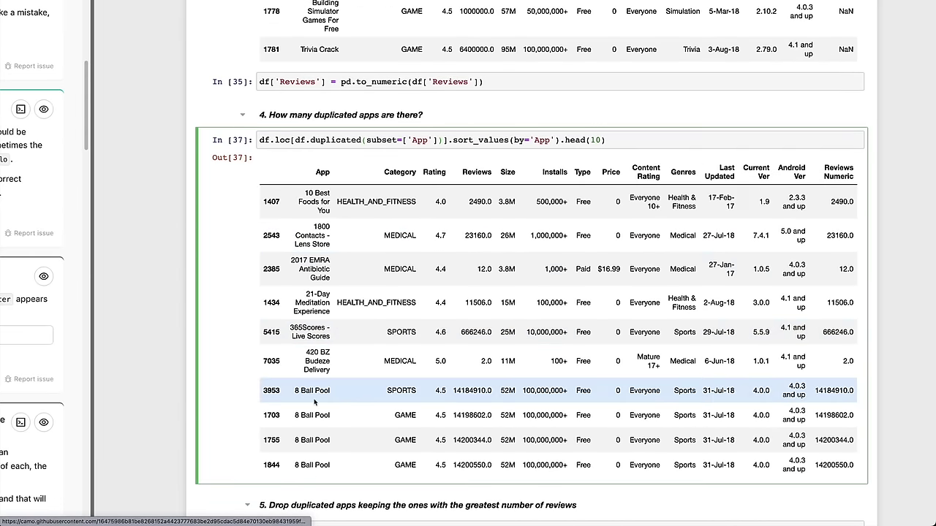
{"action": "scroll", "coordinate": [307, 388], "scroll_direction": "down", "scroll_amount": 1}
Insert a cell above the duplicates query and write Twitter in it on two separate lines.
{"action": "left_click_drag", "start_coordinate": [294, 386], "coordinate": [316, 389]}
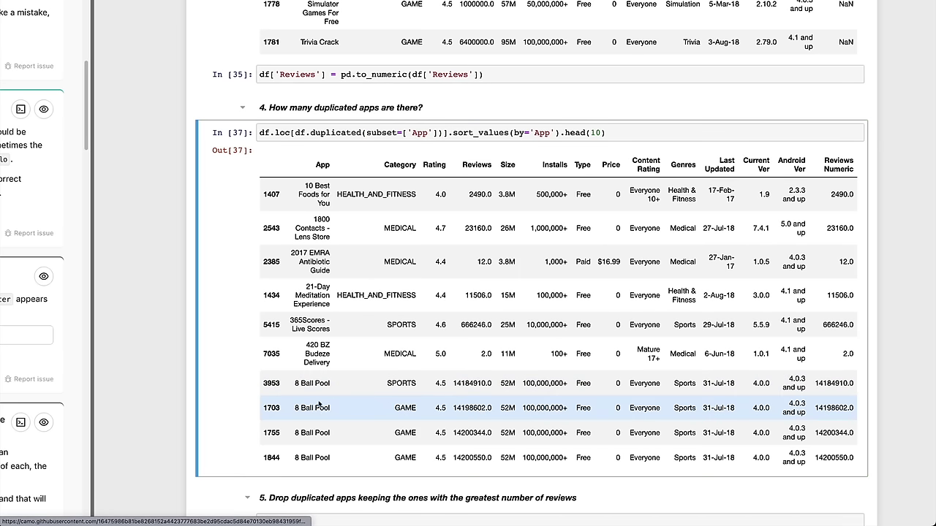
{"action": "scroll", "coordinate": [321, 398], "scroll_direction": "down", "scroll_amount": 1}
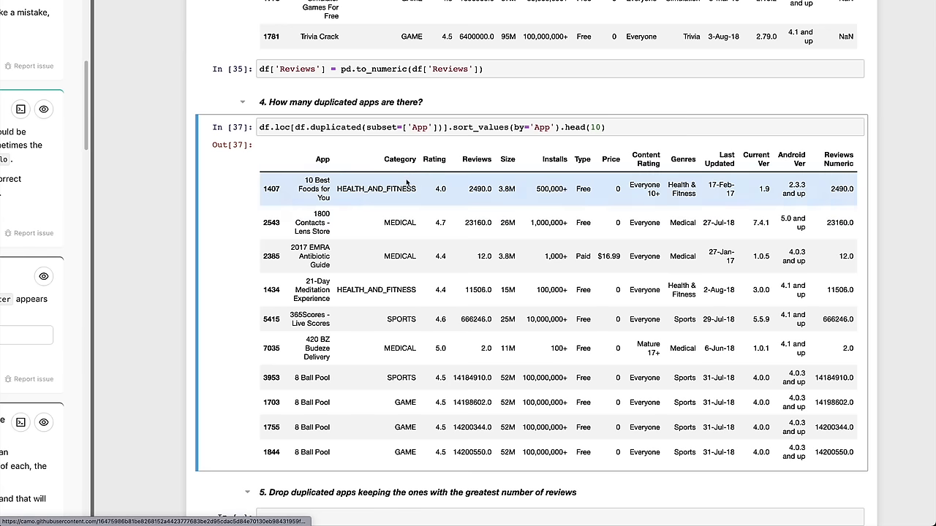
{"action": "key", "text": "a"}
{"action": "key", "text": "Return"}
{"action": "type", "text": "Twitter"}
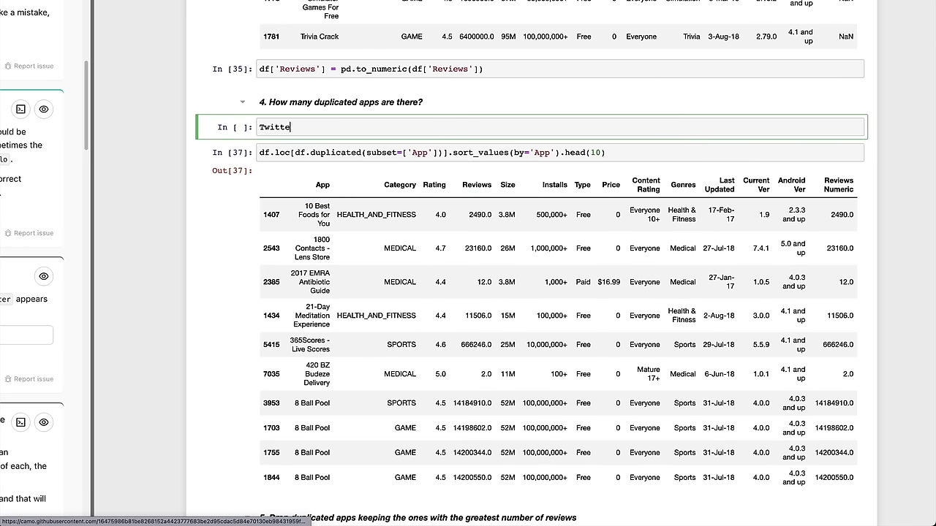
{"action": "key", "text": "Return"}
{"action": "type", "text": "Twitter"}
{"action": "key", "text": "Return"}
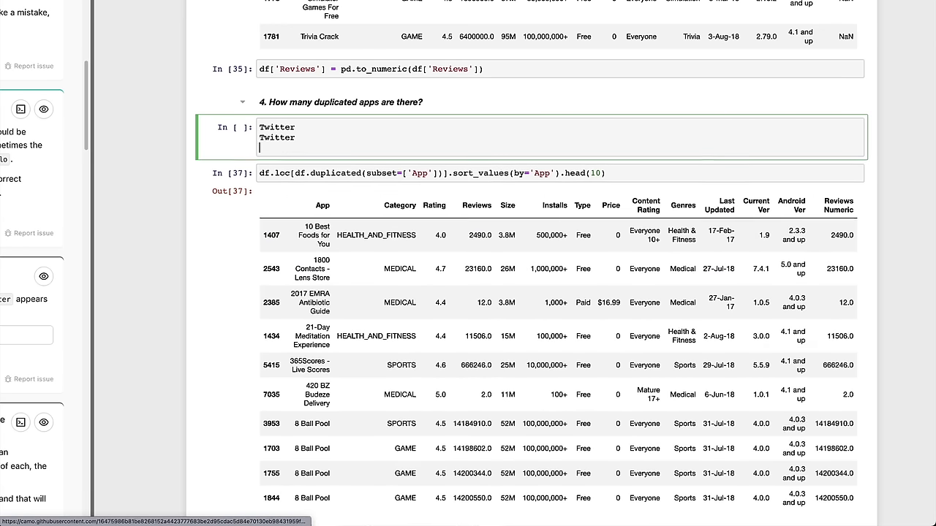
Write Fb on two separate lines below the Twitter lines in the scratch cell, leaving a blank line between the groups.
{"action": "key", "text": "Return"}
{"action": "type", "text": "Face"}
{"action": "key", "text": "BackSpace"}
{"action": "key", "text": "BackSpace"}
{"action": "key", "text": "BackSpace"}
{"action": "type", "text": "b"}
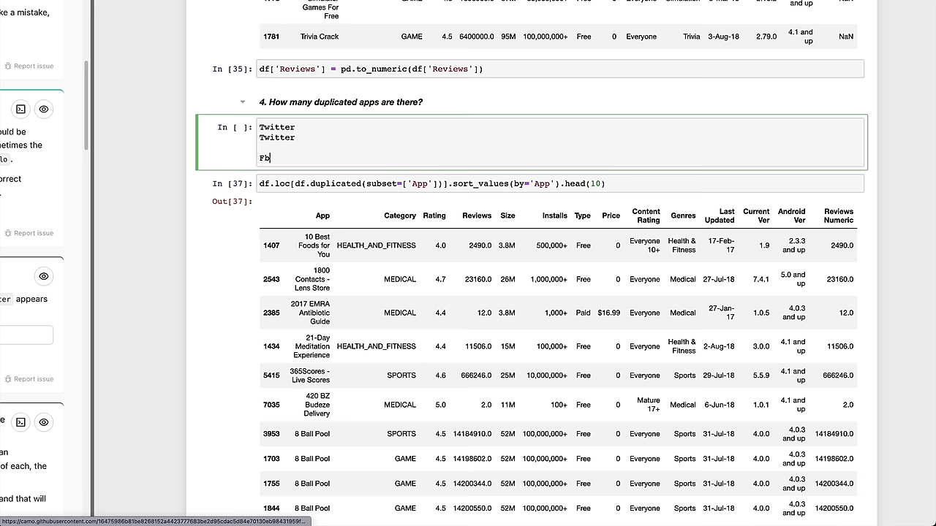
{"action": "key", "text": "Return"}
{"action": "type", "text": "Fb"}
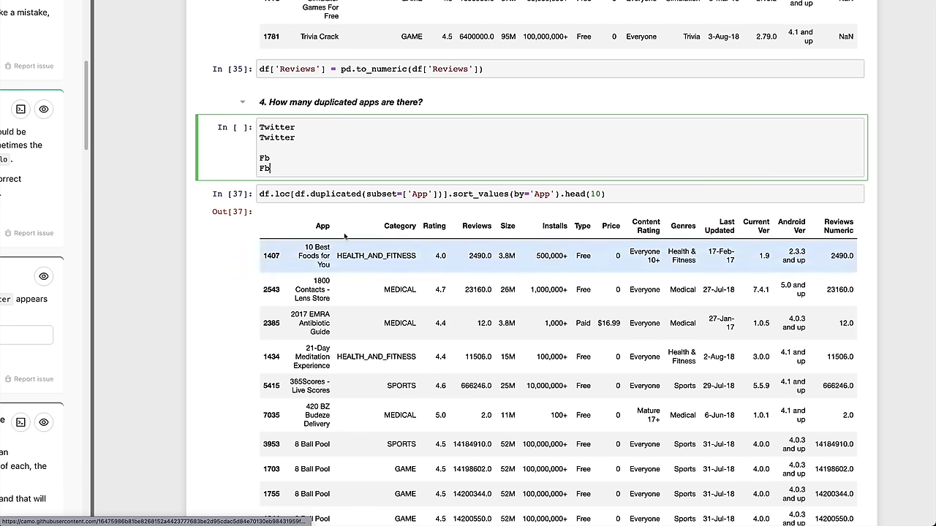
{"action": "left_click", "coordinate": [329, 199]}
{"action": "left_click", "coordinate": [306, 172]}
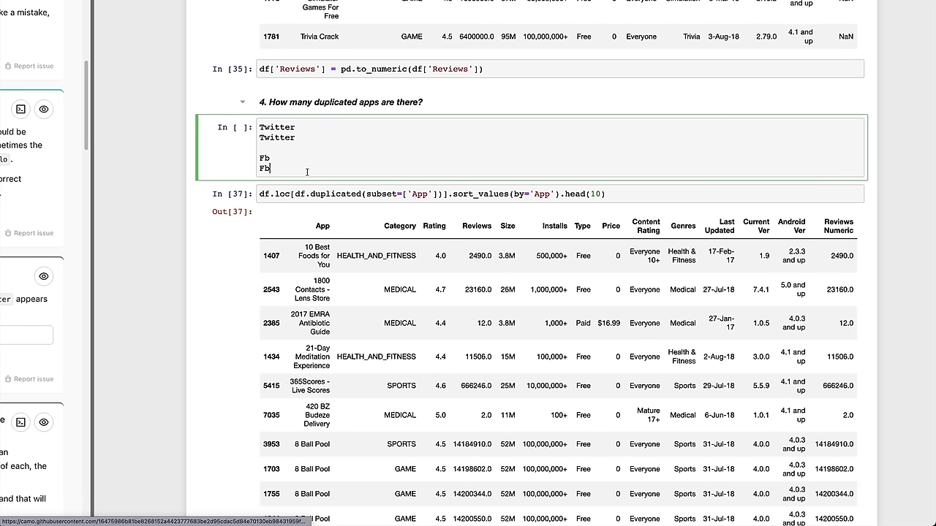
Mark the second Twitter line and the second Fb line with X, and extend the example to four Fb X lines.
{"action": "type", "text": "X"}
{"action": "key", "text": "Up"}
{"action": "key", "text": "Up"}
{"action": "left_click", "coordinate": [270, 169]}
{"action": "key", "text": "Up"}
{"action": "key", "text": "End"}
{"action": "type", "text": "X"}
{"action": "left_click", "coordinate": [259, 147]}
{"action": "double_click", "coordinate": [261, 127]}
{"action": "left_click", "coordinate": [260, 127]}
{"action": "left_click", "coordinate": [260, 138]}
{"action": "key", "text": "shift+End"}
{"action": "key", "text": "Down"}
{"action": "key", "text": "Down"}
{"action": "key", "text": "Down"}
{"action": "key", "text": "shift+Home"}
{"action": "key", "text": "ctrl+c"}
{"action": "key", "text": "End"}
{"action": "key", "text": "Return"}
{"action": "type", "text": "Fb X"}
{"action": "key", "text": "Return"}
{"action": "key", "text": "ctrl+v"}
{"action": "key", "text": "Return"}
{"action": "key", "text": "ctrl+v"}
{"action": "left_click", "coordinate": [270, 159]}
{"action": "key", "text": "ctrl+shift+End"}
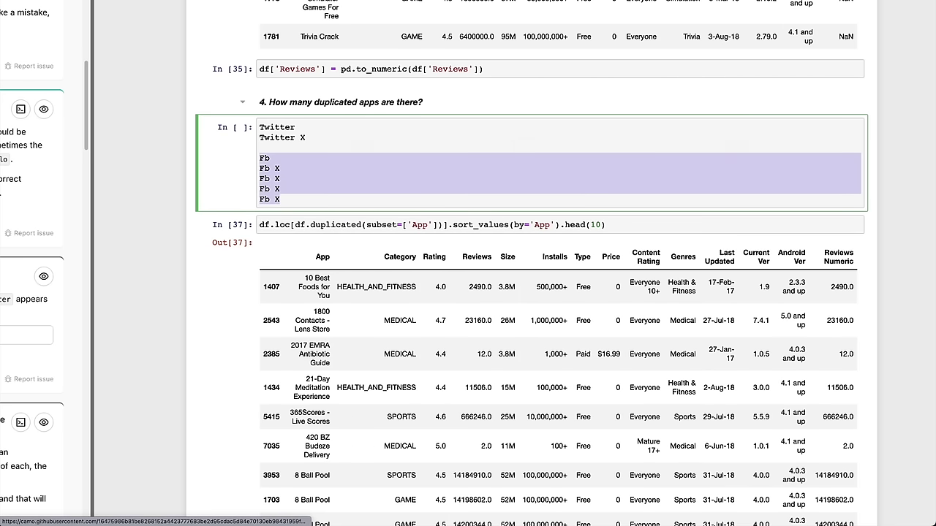
Compare the marked Fb lines with activity 4's rule for counting duplicated rows.
{"action": "left_click", "coordinate": [259, 157]}
{"action": "key", "text": "shift+Down"}
{"action": "key", "text": "shift+Down"}
{"action": "key", "text": "shift+Down"}
{"action": "key", "text": "shift+Down"}
{"action": "key", "text": "shift+Down"}
{"action": "left_click", "coordinate": [261, 158]}
{"action": "key", "text": "Down"}
{"action": "key", "text": "ctrl+shift+End"}
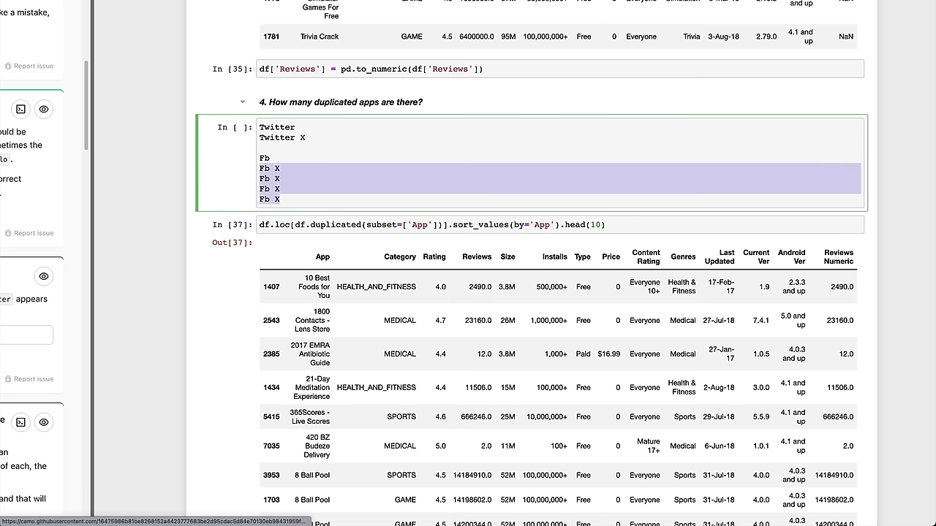
{"action": "key", "text": "Left"}
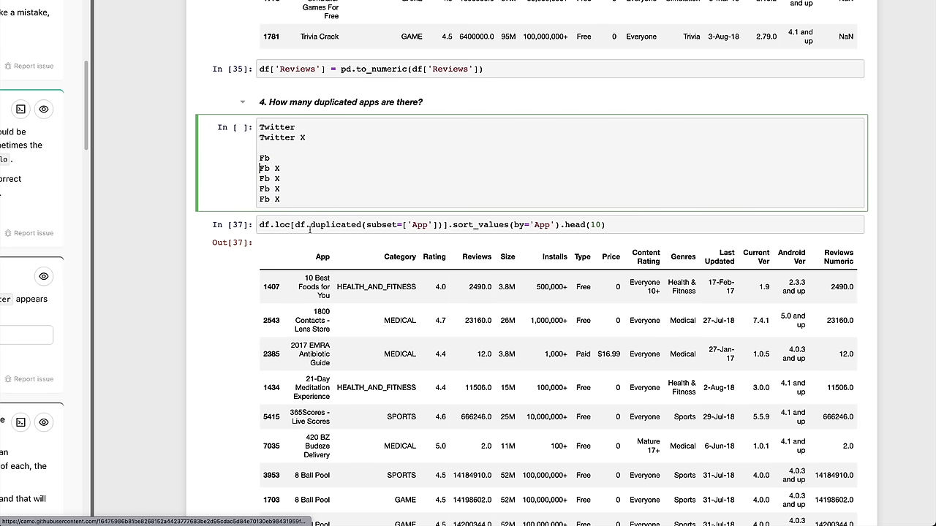
{"action": "scroll", "coordinate": [310, 231], "scroll_direction": "left", "scroll_amount": 2}
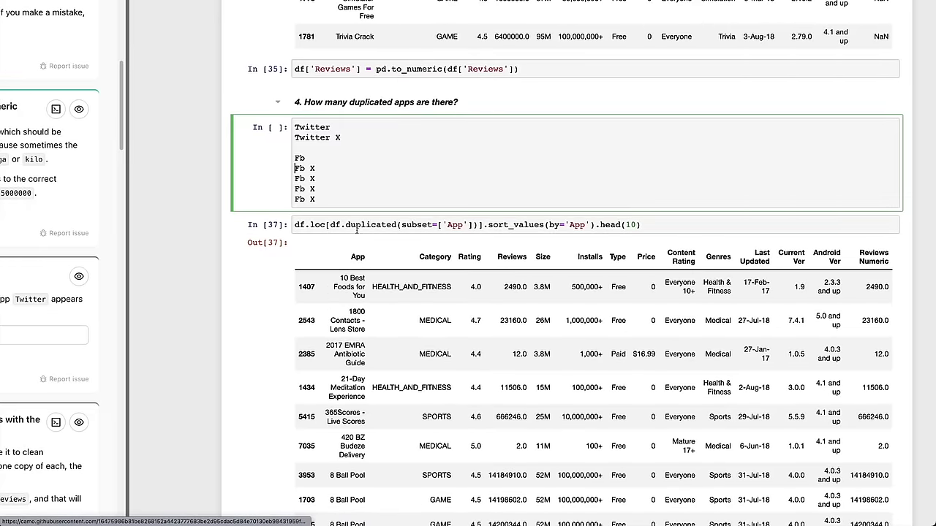
{"action": "scroll", "coordinate": [320, 213], "scroll_direction": "left", "scroll_amount": 5}
{"action": "scroll", "coordinate": [449, 271], "scroll_direction": "right", "scroll_amount": 1}
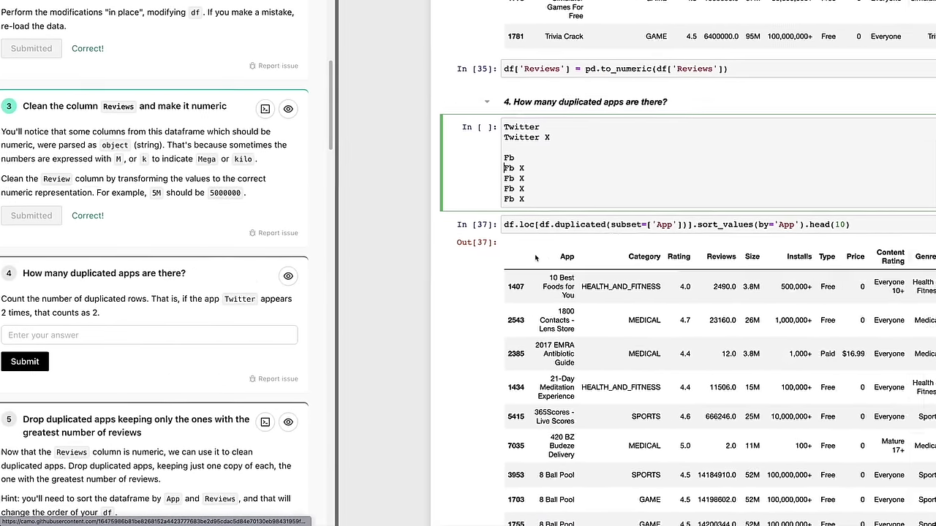
{"action": "scroll", "coordinate": [465, 282], "scroll_direction": "right", "scroll_amount": 1}
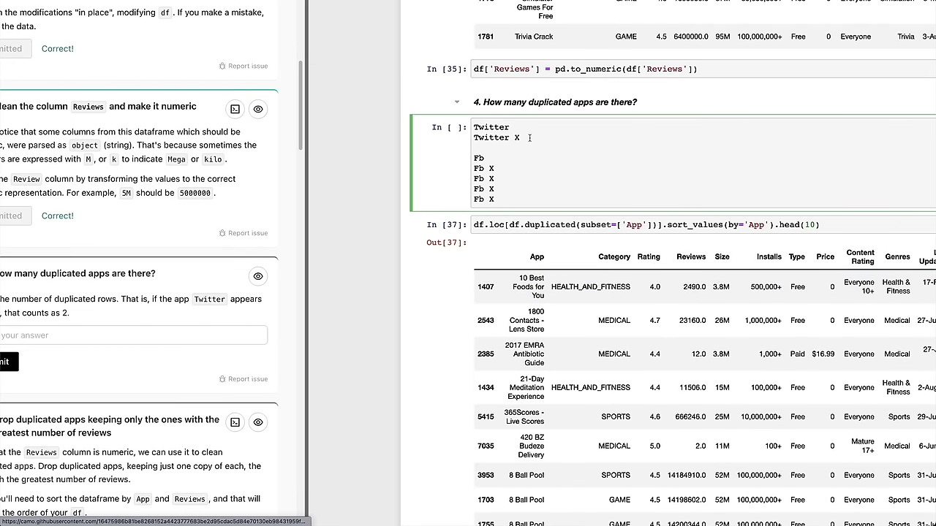
Mark the first Twitter line in the scratch cell with X as well.
{"action": "key", "text": "shift+Up"}
{"action": "key", "text": "shift+Up"}
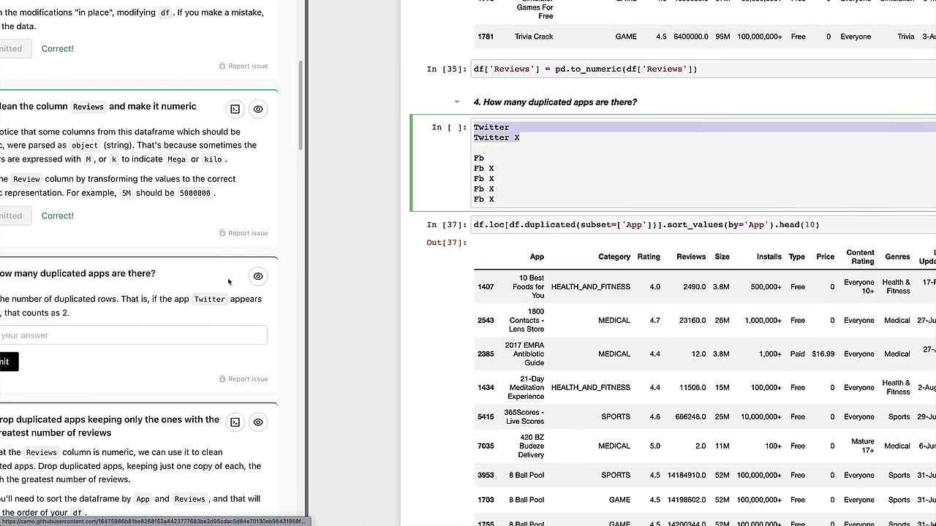
{"action": "key", "text": "Up"}
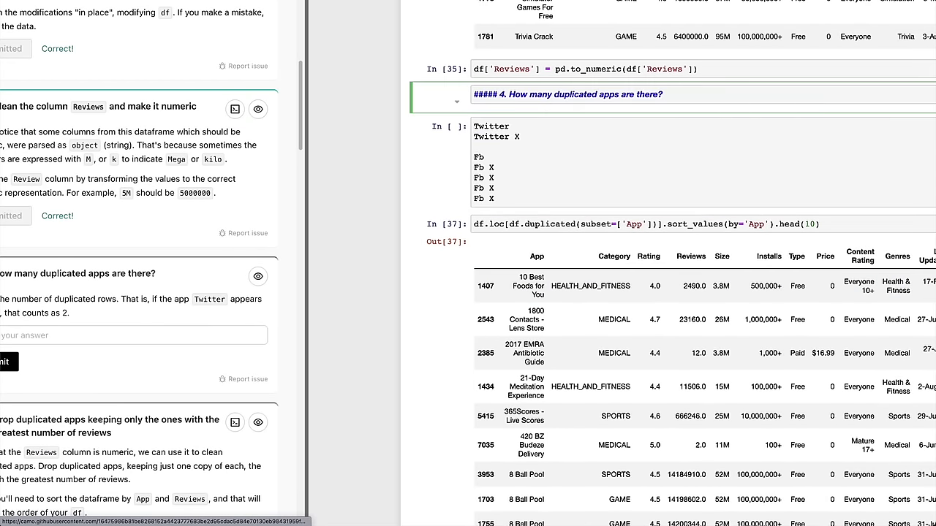
{"action": "key", "text": "shift+Return"}
{"action": "key", "text": "Return"}
{"action": "type", "text": "X"}
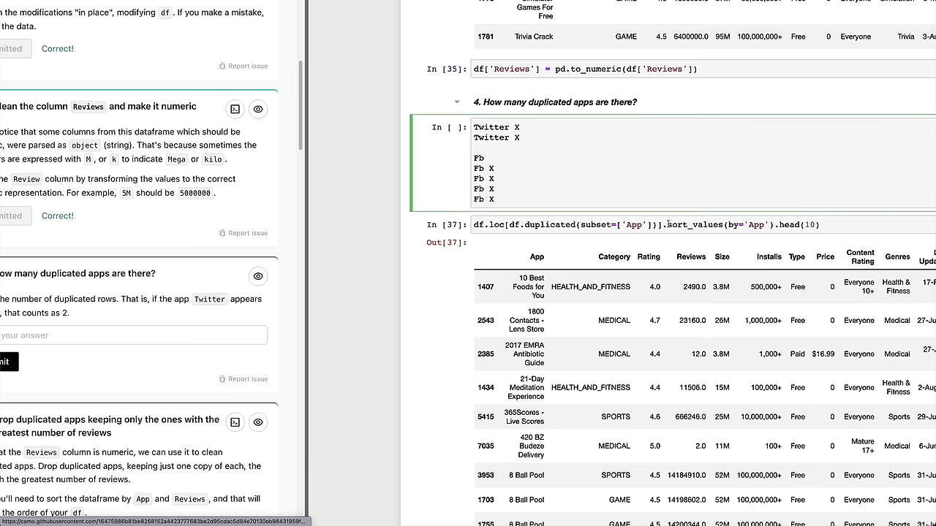
Try adding keep=False after the closing parenthesis of df.duplicated(subset=['App']) in the duplicates query and run the cell.
{"action": "left_click", "coordinate": [650, 228]}
{"action": "type", "text": "m k"}
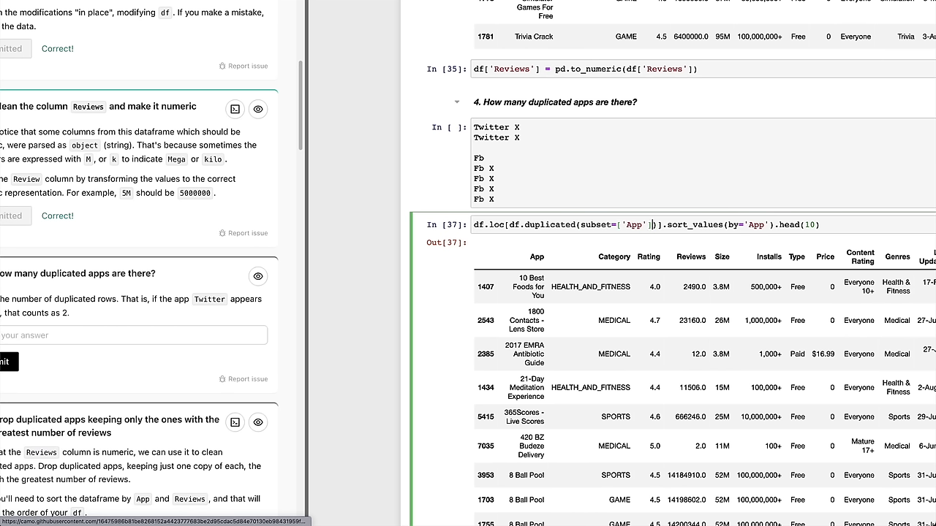
{"action": "key", "text": "BackSpace"}
{"action": "key", "text": "BackSpace"}
{"action": "key", "text": "BackSpace"}
{"action": "type", "text": ","}
{"action": "key", "text": "BackSpace"}
{"action": "key", "text": "BackSpace"}
{"action": "type", "text": ","}
{"action": "key", "text": "Left"}
{"action": "key", "text": "Left"}
{"action": "key", "text": "Left"}
{"action": "type", "text": "]"}
{"action": "key", "text": "Right"}
{"action": "key", "text": "Right"}
{"action": "key", "text": "Right"}
{"action": "type", "text": "ke"}
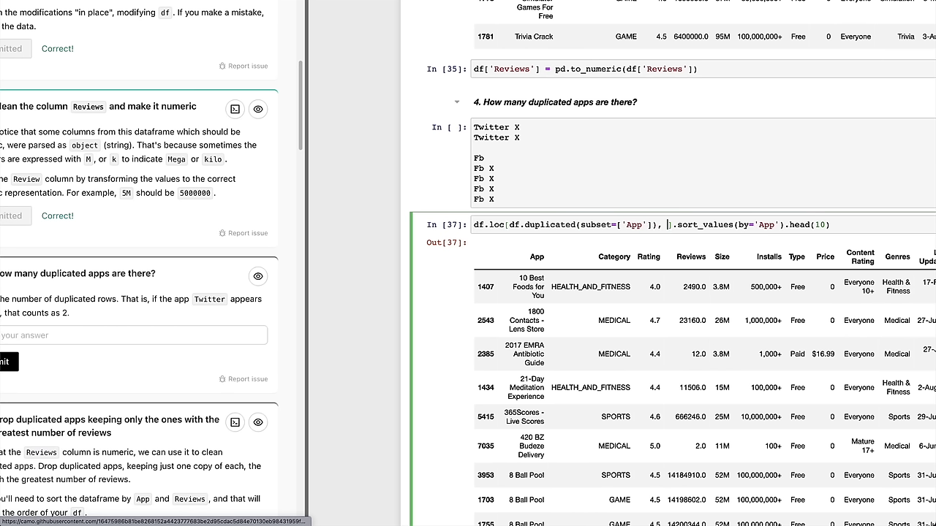
{"action": "type", "text": "ep=False"}
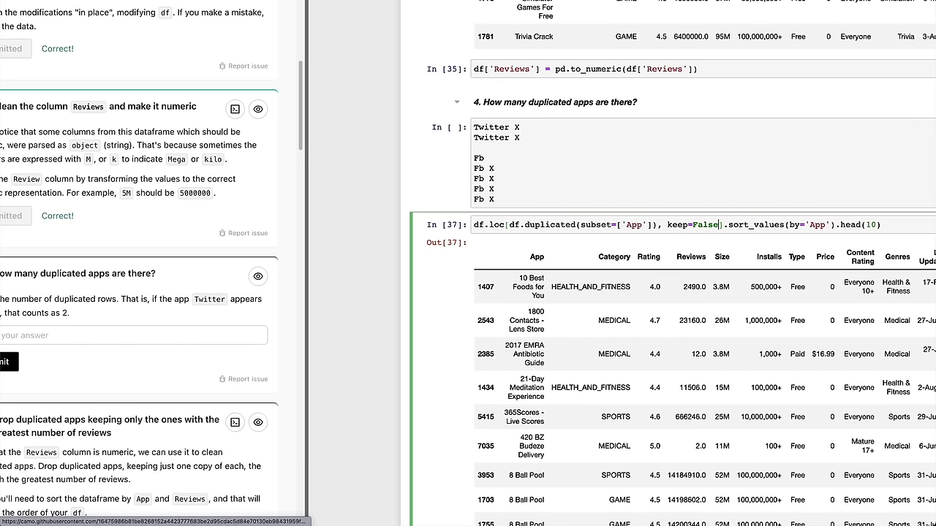
{"action": "key", "text": "shift+Return"}
Correct the query to df.loc[df.duplicated(subset=['App'], keep=False)].sort_values(by='App').head(10), run it and look over the listed rows.
{"action": "left_click", "coordinate": [656, 225]}
{"action": "key", "text": "Right"}
{"action": "key", "text": "Right"}
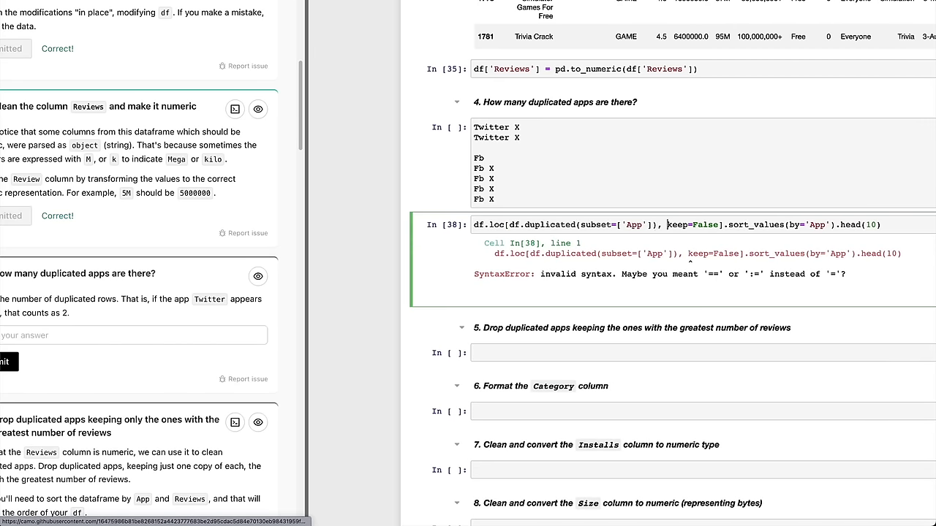
{"action": "key", "text": "shift+End"}
{"action": "key", "text": "shift+Left"}
{"action": "key", "text": "shift+Left"}
{"action": "key", "text": "shift+Left"}
{"action": "key", "text": "shift+Left"}
{"action": "key", "text": "shift+Left"}
{"action": "key", "text": "shift+Left"}
{"action": "key", "text": "shift+Left"}
{"action": "key", "text": "shift+Left"}
{"action": "key", "text": "shift+Left"}
{"action": "key", "text": "shift+Left"}
{"action": "key", "text": "shift+Left"}
{"action": "key", "text": "shift+Left"}
{"action": "key", "text": "shift+Left"}
{"action": "key", "text": "shift+Left"}
{"action": "key", "text": "shift+Left"}
{"action": "key", "text": "shift+Left"}
{"action": "key", "text": "shift+Left"}
{"action": "key", "text": "shift+Left"}
{"action": "key", "text": "shift+Left"}
{"action": "key", "text": "shift+Left"}
{"action": "key", "text": "shift+Left"}
{"action": "key", "text": "shift+Left"}
{"action": "key", "text": "shift+Left"}
{"action": "key", "text": "shift+Left"}
{"action": "key", "text": "shift+Left"}
{"action": "key", "text": "shift+Left"}
{"action": "key", "text": "shift+Left"}
{"action": "key", "text": "shift+Left"}
{"action": "key", "text": "shift+Left"}
{"action": "key", "text": "shift+Left"}
{"action": "key", "text": "shift+Left"}
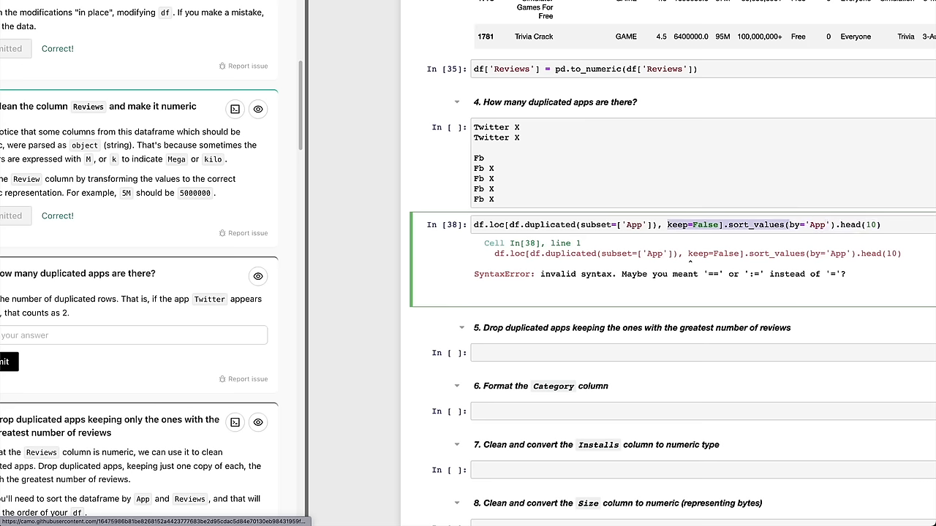
{"action": "key", "text": "BackSpace"}
{"action": "key", "text": "BackSpace"}
{"action": "key", "text": "BackSpace"}
{"action": "key", "text": "BackSpace"}
{"action": "type", "text": ", keep=False)"}
{"action": "key", "text": "shift+Return"}
{"action": "scroll", "coordinate": [650, 296], "scroll_direction": "right", "scroll_amount": 3}
{"action": "scroll", "coordinate": [650, 297], "scroll_direction": "down", "scroll_amount": 1}
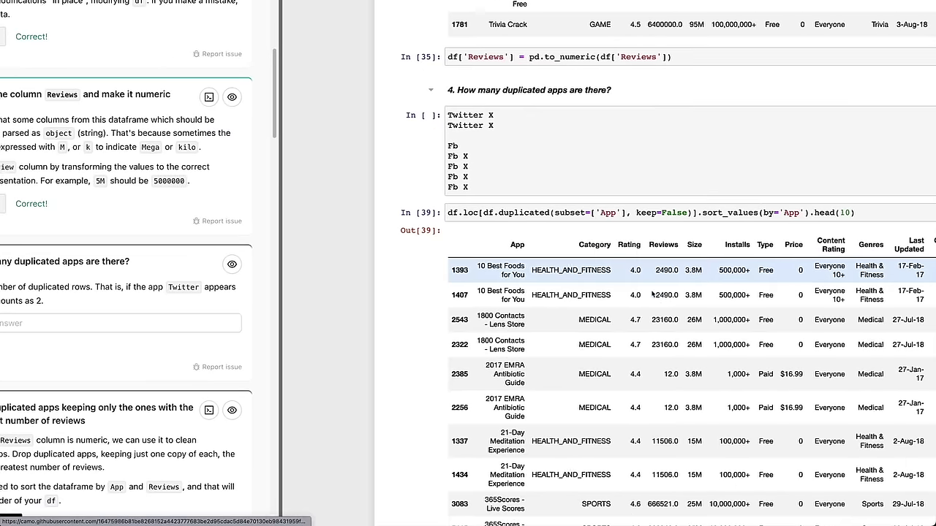
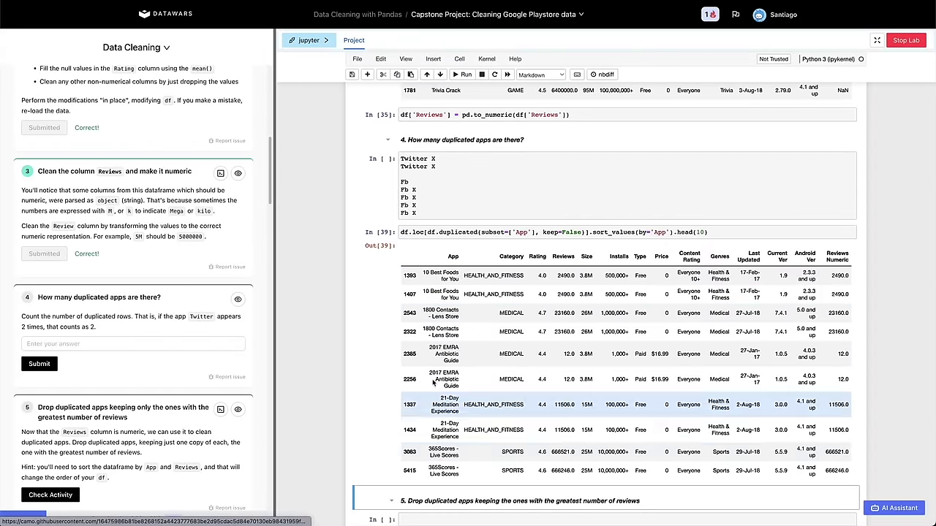
Insert an empty cell above the duplicates query and change both example Twitter lines to Twitter, 9100.
{"action": "left_click", "coordinate": [463, 288]}
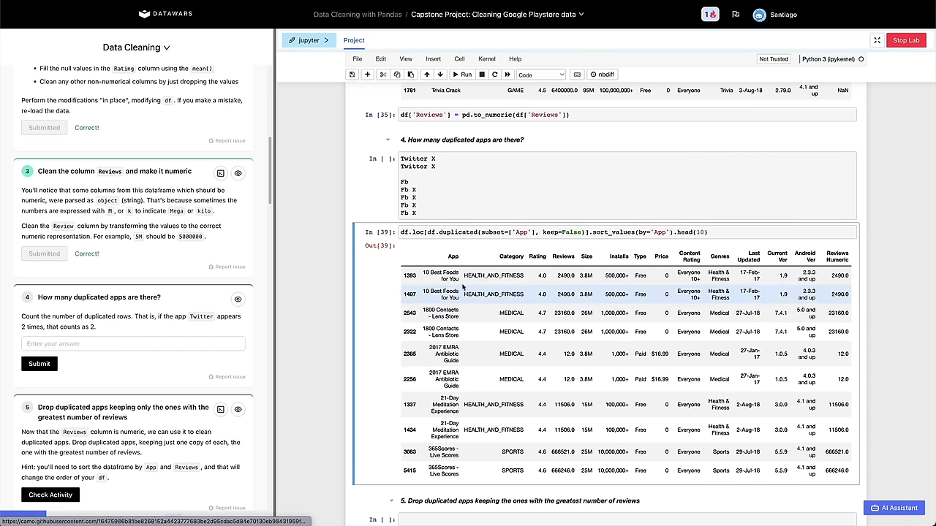
{"action": "key", "text": "a"}
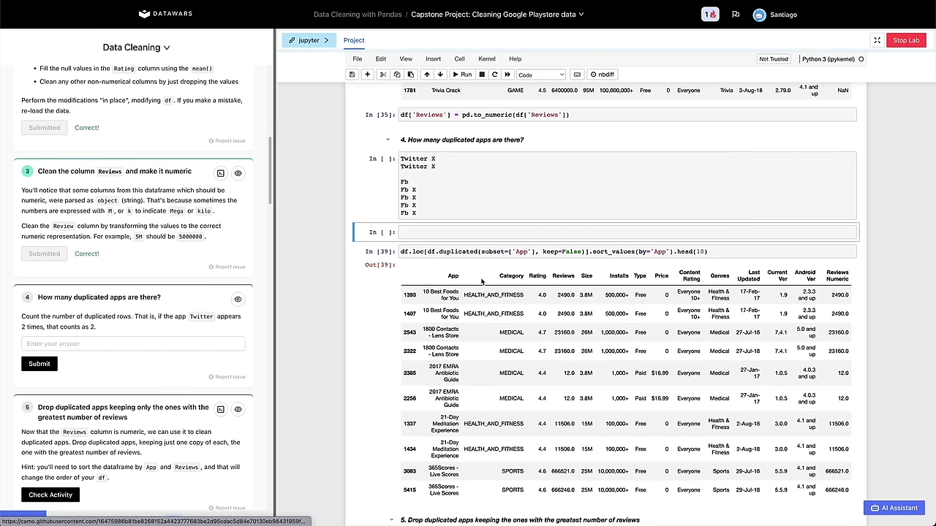
{"action": "left_click", "coordinate": [427, 158]}
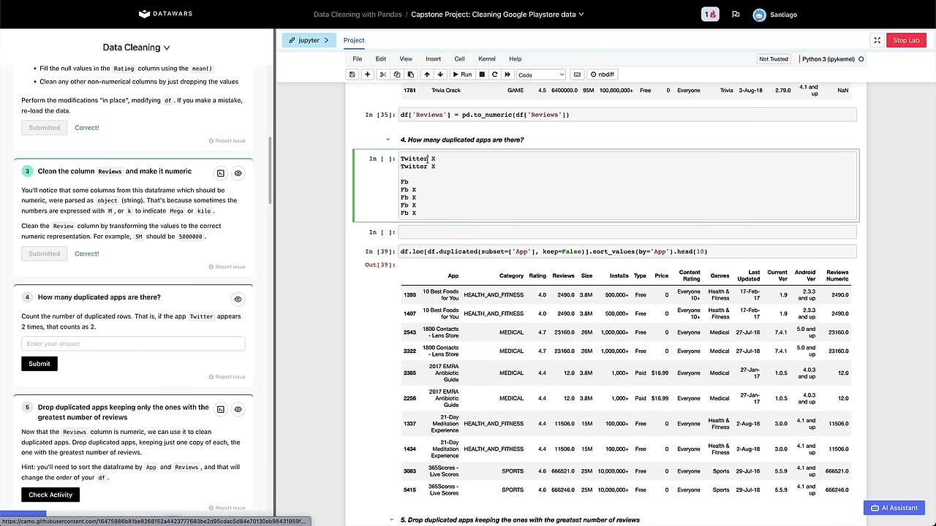
{"action": "type", "text": ","}
{"action": "type", "text": " 9100 X Twitter"}
{"action": "type", "text": ", "}
{"action": "type", "text": "9100"}
{"action": "key", "text": "BackSpace"}
{"action": "key", "text": "BackSpace"}
{"action": "key", "text": "shift+Home"}
{"action": "left_click", "coordinate": [451, 166]}
Change the first two Fb lines to Fb, 10891 and Fb, 11002, and delete the remaining Fb X lines.
{"action": "left_click", "coordinate": [400, 174]}
{"action": "left_click", "coordinate": [409, 182]}
{"action": "type", "text": ","}
{"action": "type", "text": " 1089"}
{"action": "type", "text": "0"}
{"action": "type", "text": "2"}
{"action": "key", "text": "BackSpace"}
{"action": "type", "text": "02"}
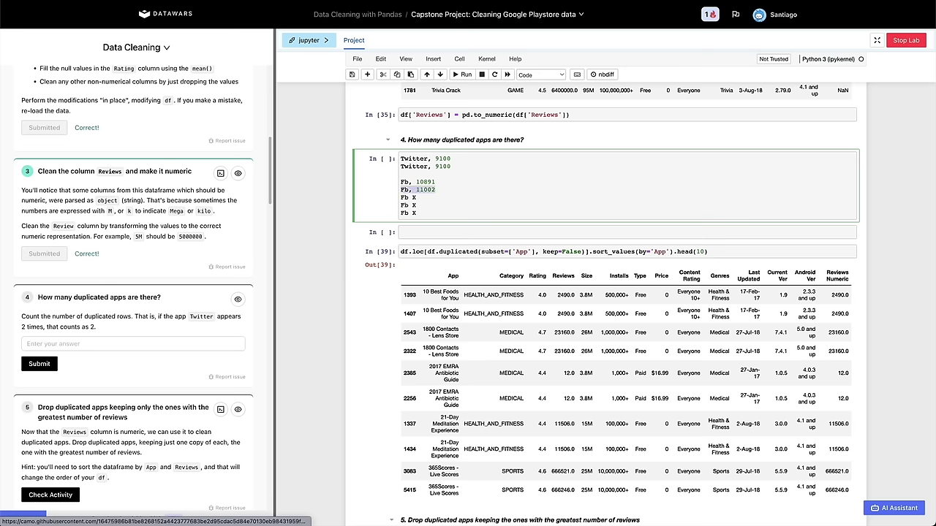
{"action": "key", "text": "shift+Down"}
{"action": "key", "text": "shift+Down"}
{"action": "key", "text": "shift+Down"}
{"action": "key", "text": "BackSpace"}
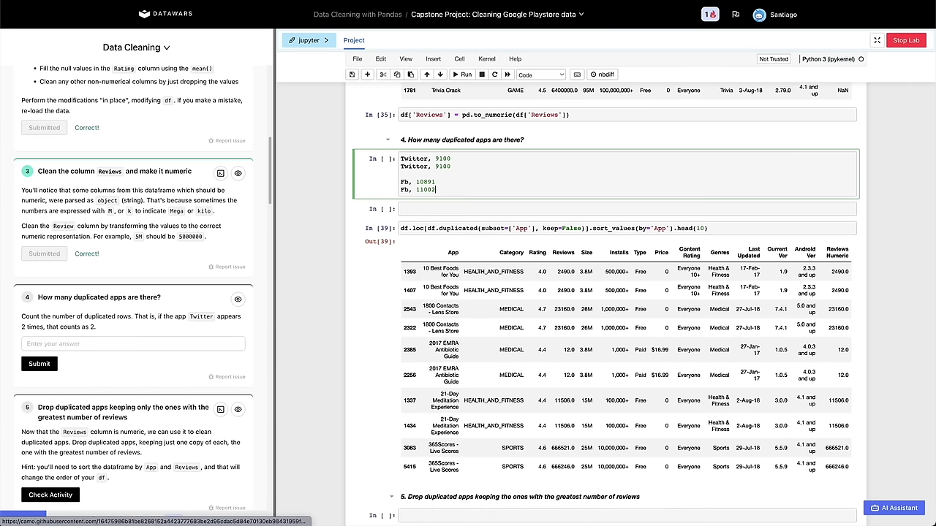
Begin a new expression with df in the empty cell above the duplicates query.
{"action": "left_click", "coordinate": [430, 211]}
{"action": "type", "text": "df"}
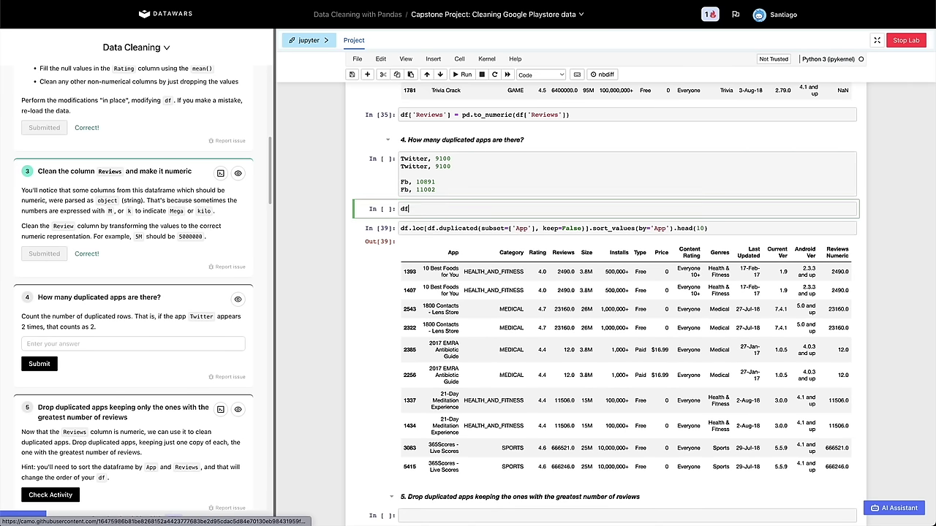
Count the fully duplicated rows by running df.duplicated(keep=False).sum() in the open cell of section 4.
{"action": "type", "text": ".duplicated(keep=False).sum()"}
{"action": "key", "text": "shift+Return"}
{"action": "left_click", "coordinate": [424, 228]}
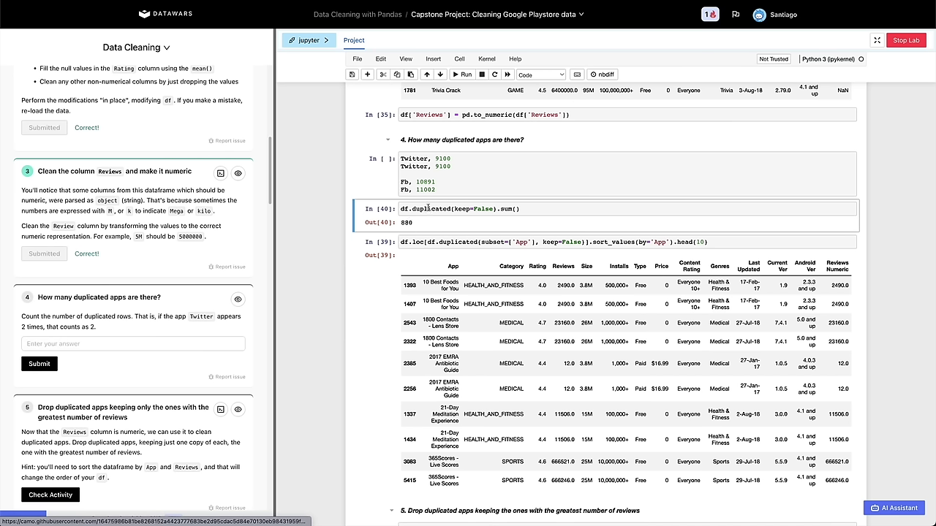
Compare the full-row duplicate count with the sample Twitter and Fb rows in the example cell.
{"action": "double_click", "coordinate": [409, 224]}
{"action": "left_click", "coordinate": [419, 226]}
{"action": "double_click", "coordinate": [407, 224]}
{"action": "left_click", "coordinate": [420, 226]}
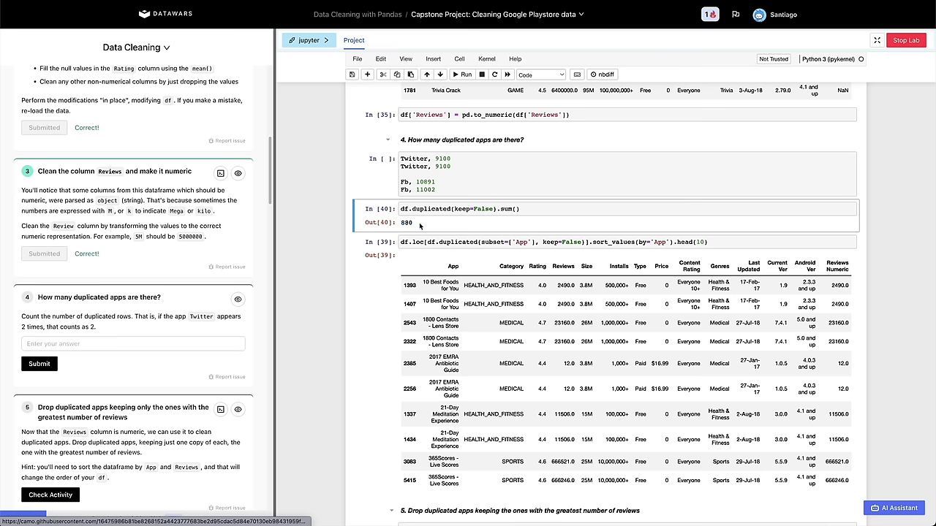
{"action": "triple_click", "coordinate": [465, 163]}
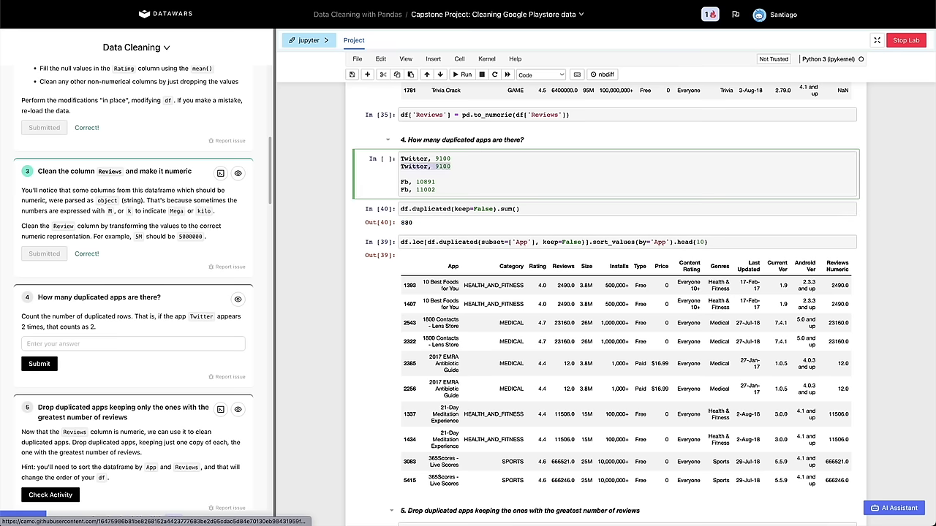
{"action": "triple_click", "coordinate": [426, 158]}
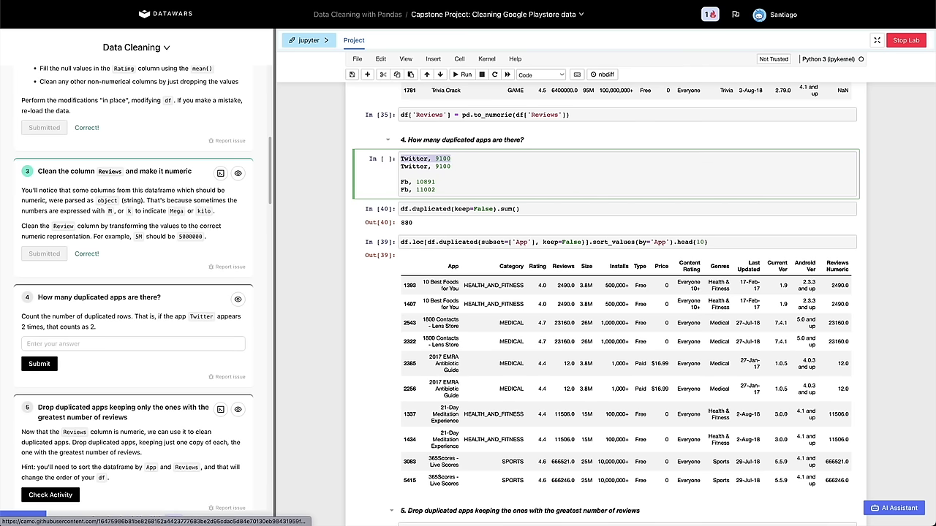
{"action": "left_click", "coordinate": [400, 174]}
{"action": "left_click_drag", "start_coordinate": [400, 182], "coordinate": [438, 191]}
{"action": "left_click", "coordinate": [400, 182]}
Count the rows with repeated app names by running df.duplicated(subset=['App'], keep=False).sum() in a new cell below the full-row count.
{"action": "left_click", "coordinate": [582, 242]}
{"action": "left_click", "coordinate": [426, 242], "text": "shift"}
{"action": "key", "text": "super+c"}
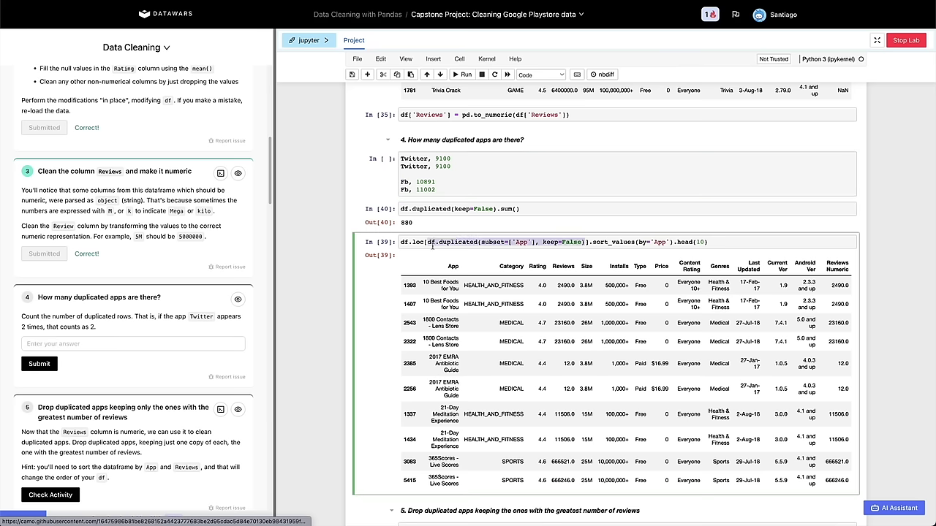
{"action": "left_click", "coordinate": [412, 218]}
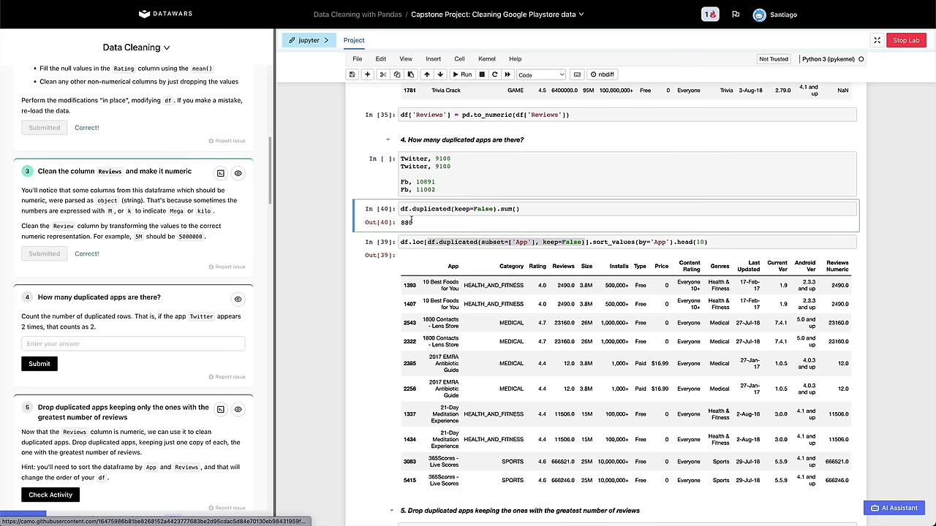
{"action": "key", "text": "b"}
{"action": "key", "text": "Return"}
{"action": "key", "text": "super+v"}
{"action": "type", "text": ".sum()"}
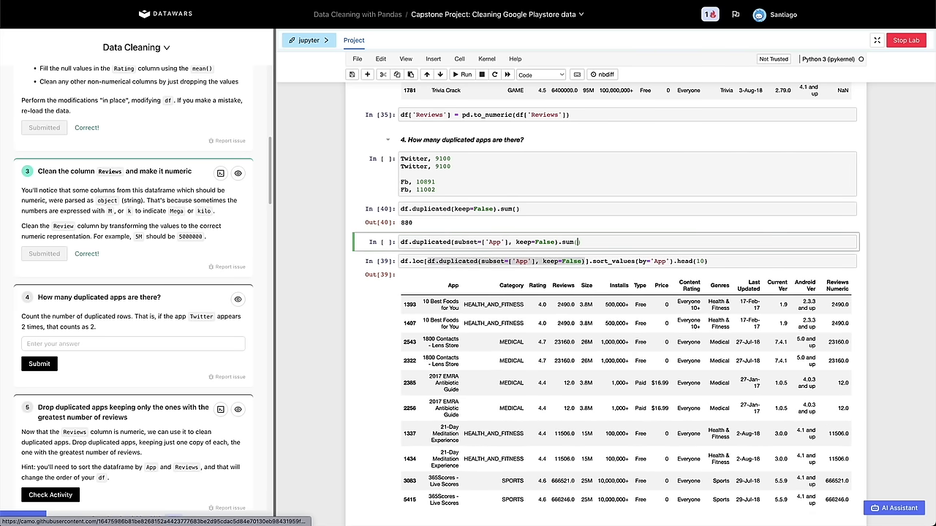
{"action": "key", "text": "shift+Return"}
Check the App-only duplicate count against the Twitter and Fb example rows with matching and differing review numbers.
{"action": "left_click", "coordinate": [407, 256]}
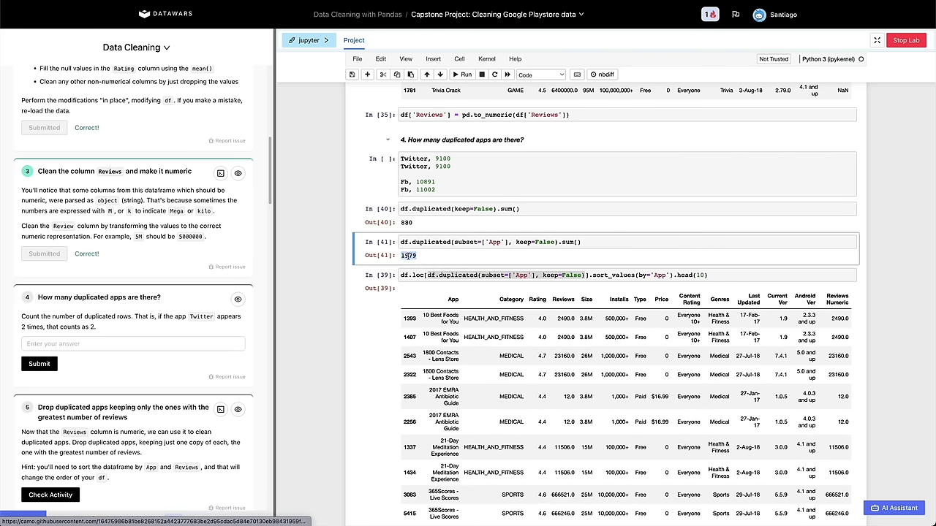
{"action": "left_click_drag", "start_coordinate": [410, 256], "coordinate": [431, 257]}
{"action": "scroll", "coordinate": [421, 252], "scroll_direction": "down", "scroll_amount": 1}
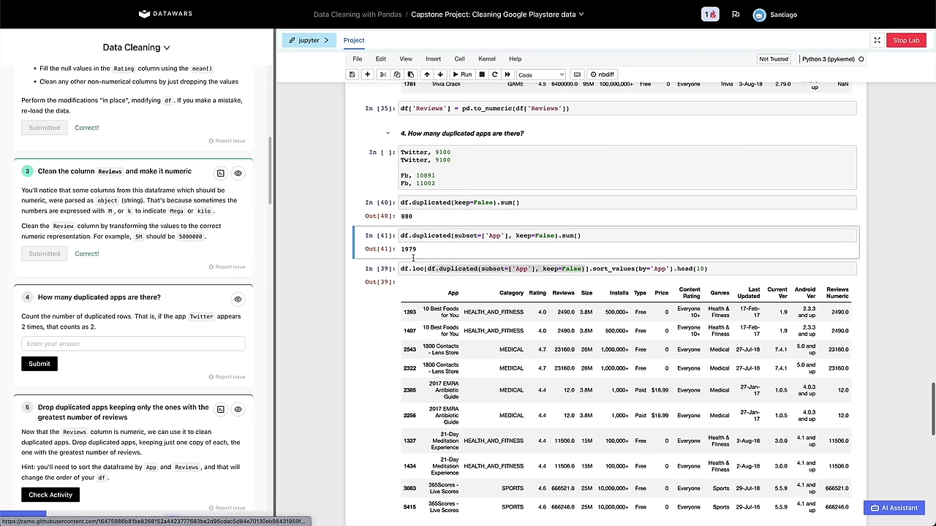
{"action": "left_click", "coordinate": [458, 158]}
{"action": "key", "text": "shift+Home"}
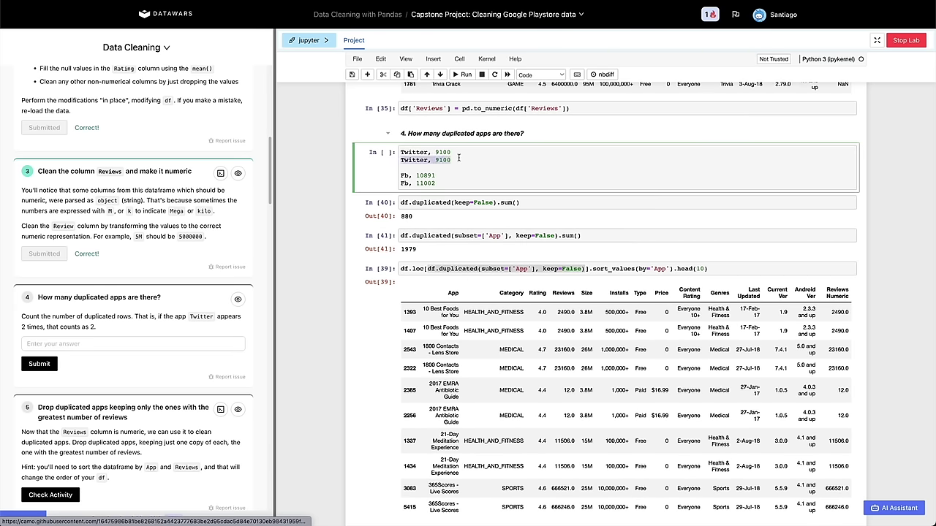
{"action": "key", "text": "Down"}
{"action": "key", "text": "Down"}
{"action": "key", "text": "End"}
{"action": "key", "text": "Down"}
{"action": "key", "text": "shift+Up"}
{"action": "key", "text": "shift+Down"}
{"action": "key", "text": "shift+Up"}
{"action": "key", "text": "shift+Down"}
{"action": "key", "text": "shift+Home"}
{"action": "key", "text": "Left"}
Add & ~df.duplicated(keep=False) to the df.loc filter and rerun it to list apps duplicated by name but not fully identical.
{"action": "left_click", "coordinate": [583, 275]}
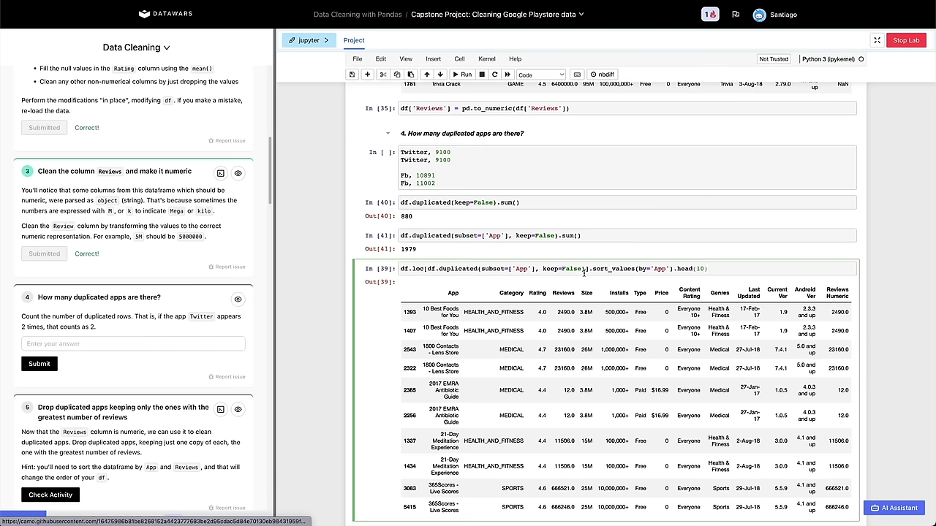
{"action": "type", "text": "&"}
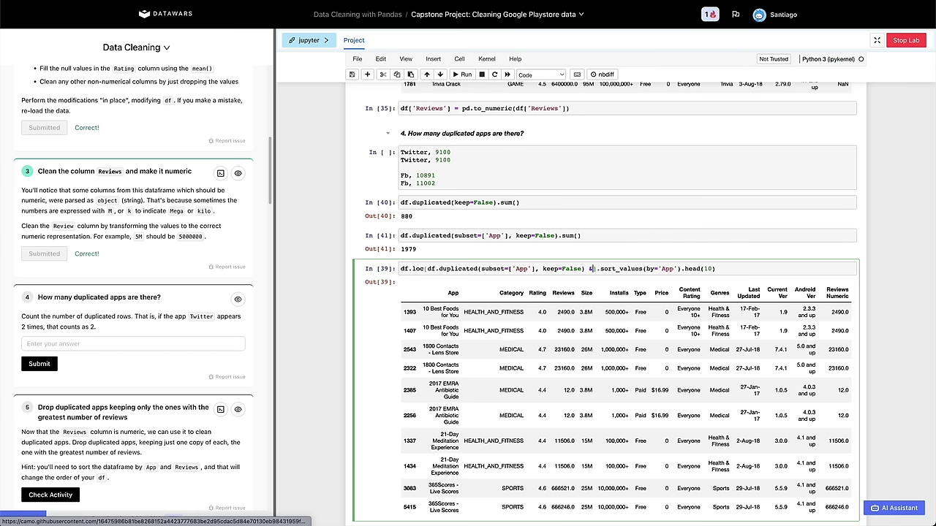
{"action": "left_click", "coordinate": [524, 202]}
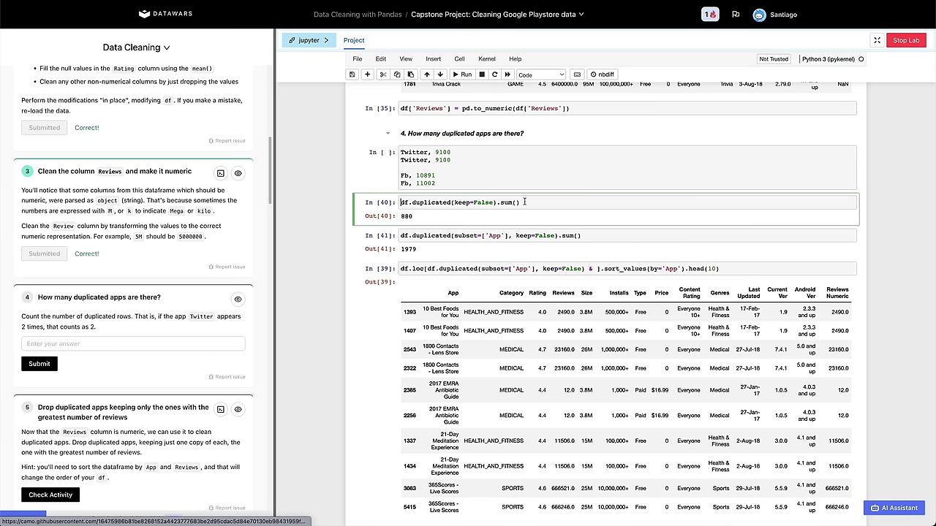
{"action": "triple_click", "coordinate": [525, 204]}
{"action": "key", "text": "super+c"}
{"action": "key", "text": "shift+Left"}
{"action": "key", "text": "shift+Left"}
{"action": "key", "text": "shift+Left"}
{"action": "key", "text": "shift+Left"}
{"action": "key", "text": "shift+Left"}
{"action": "key", "text": "shift+Left"}
{"action": "key", "text": "shift+Left"}
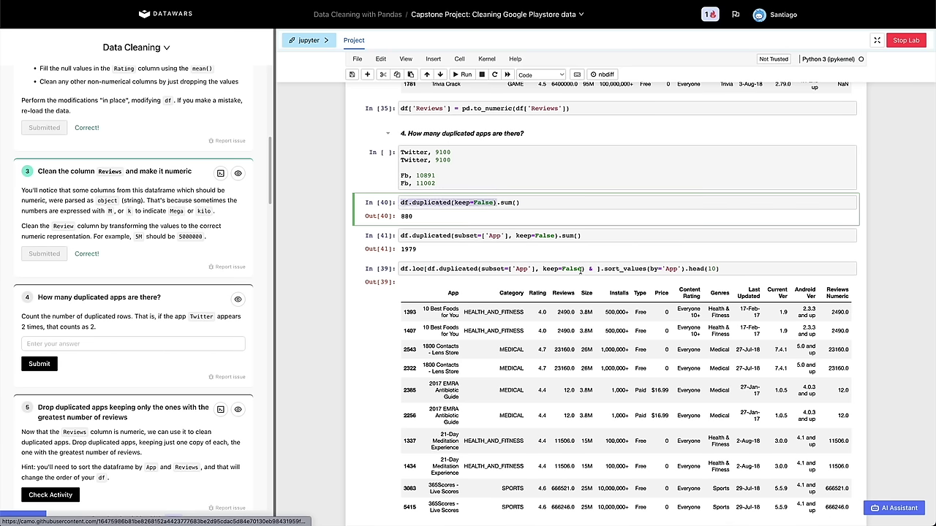
{"action": "left_click", "coordinate": [598, 268]}
{"action": "type", "text": "~"}
{"action": "key", "text": "super+v"}
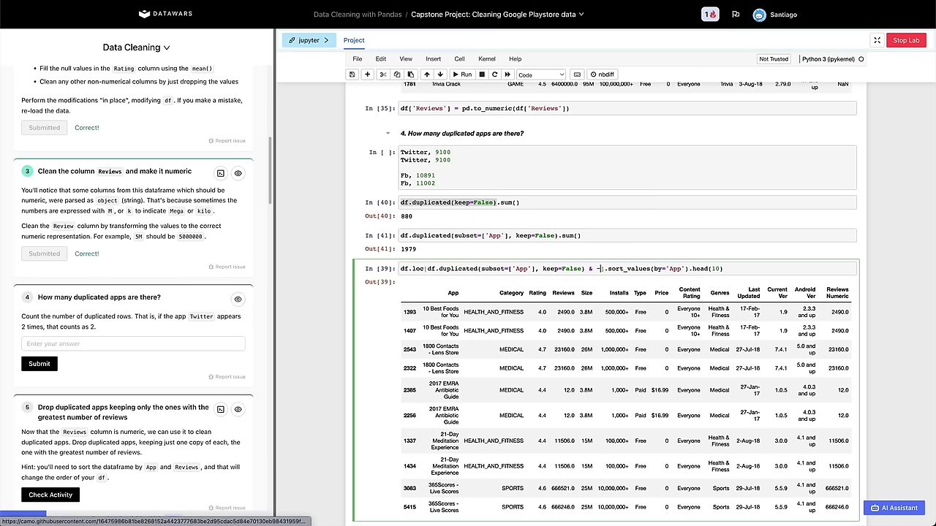
{"action": "key", "text": "shift+Return"}
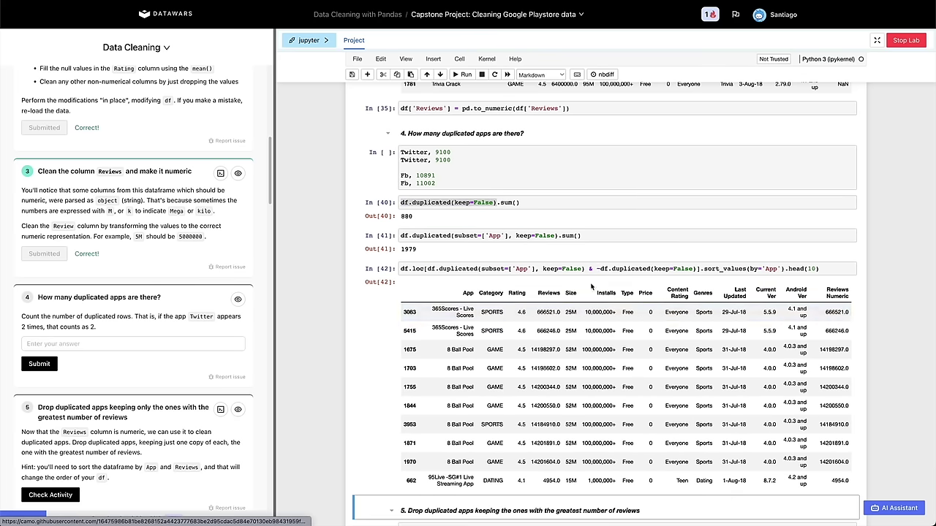
Compare the Reviews values of the two 365Scores - Live Scores rows in the filtered output.
{"action": "scroll", "coordinate": [485, 324], "scroll_direction": "down", "scroll_amount": 2}
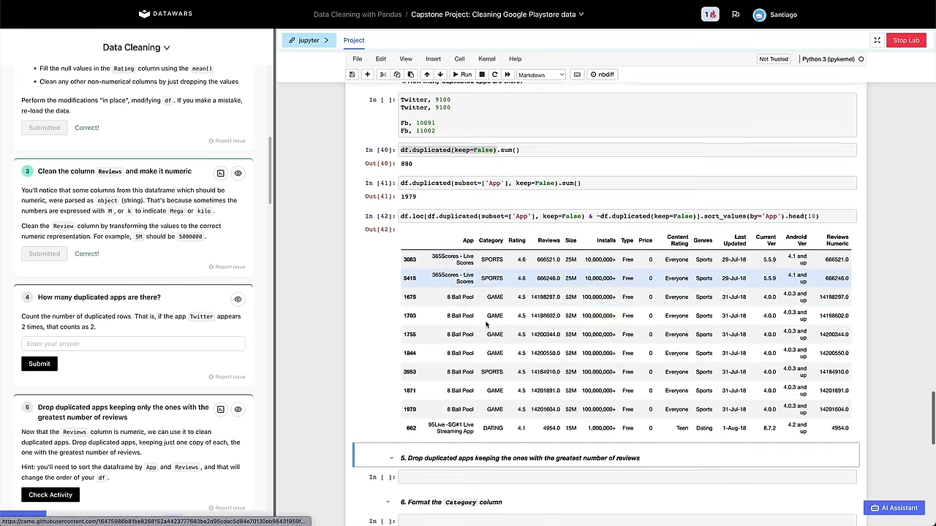
{"action": "left_click", "coordinate": [443, 257]}
{"action": "left_click_drag", "start_coordinate": [443, 257], "coordinate": [465, 261]}
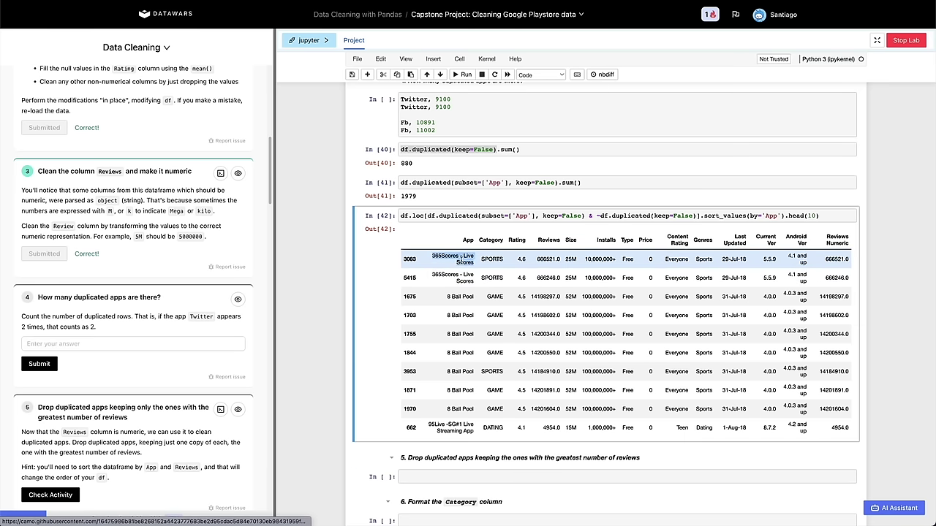
{"action": "left_click", "coordinate": [465, 261]}
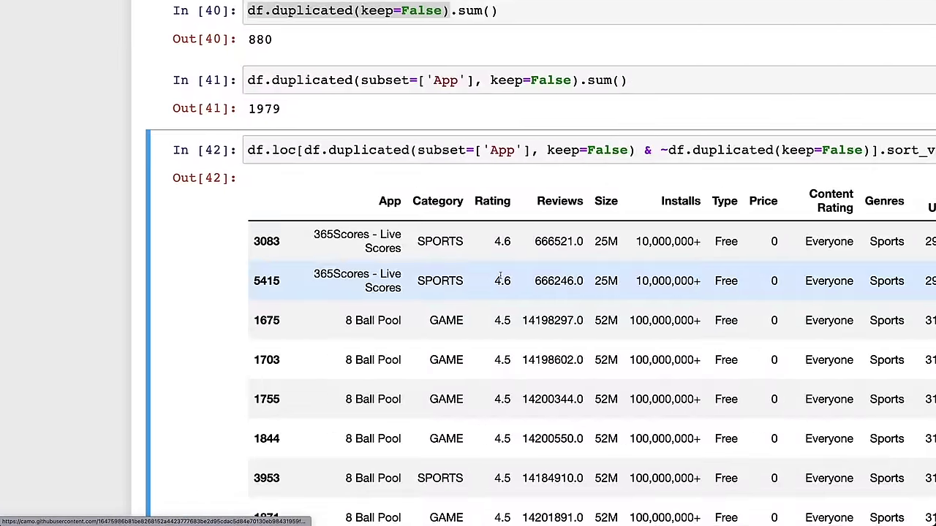
{"action": "scroll", "coordinate": [500, 277], "scroll_direction": "right", "scroll_amount": 1}
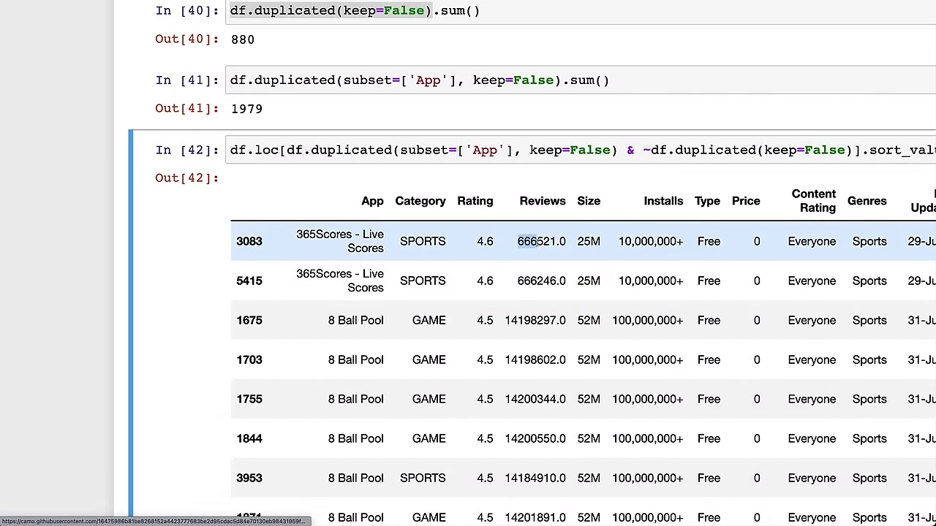
{"action": "left_click_drag", "start_coordinate": [518, 281], "coordinate": [537, 281]}
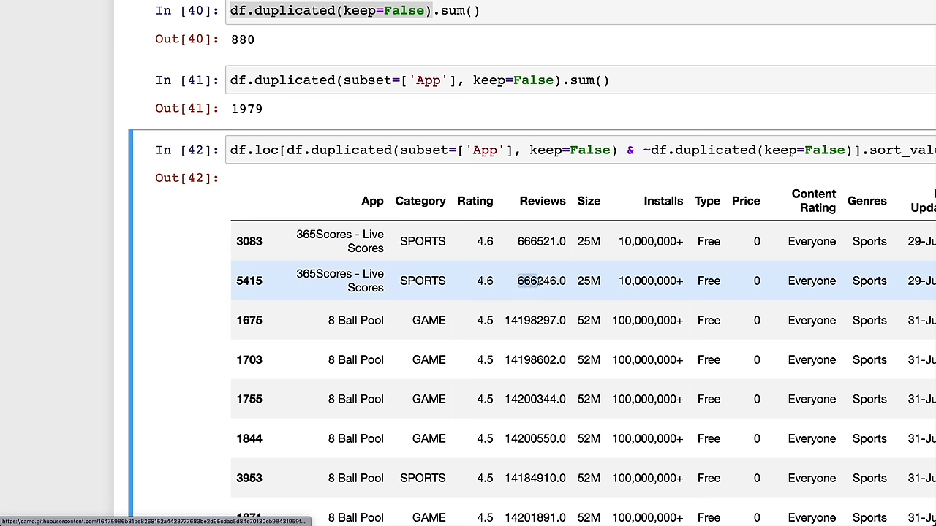
{"action": "left_click", "coordinate": [541, 281]}
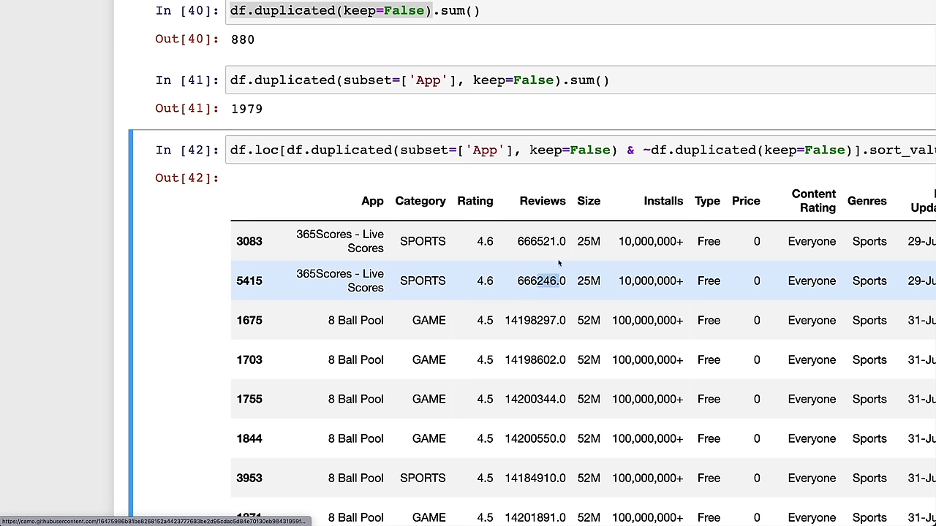
{"action": "double_click", "coordinate": [550, 240]}
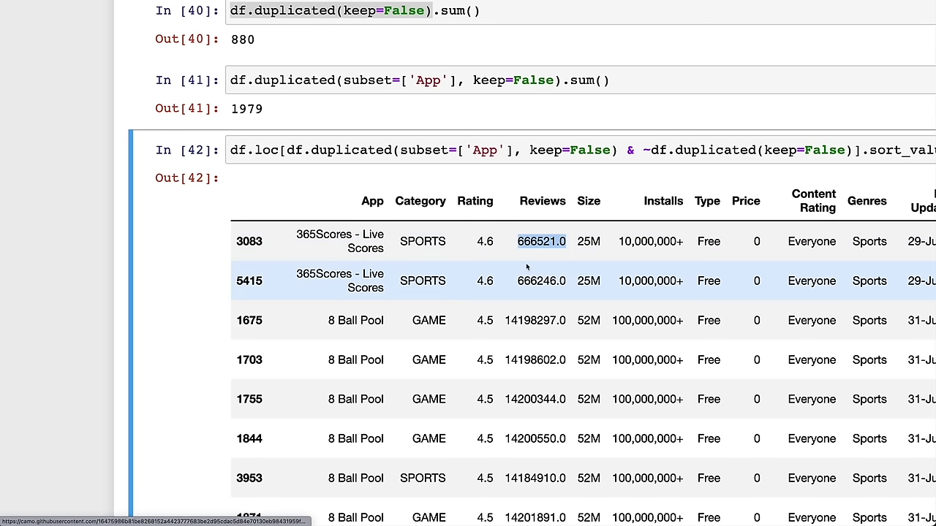
{"action": "double_click", "coordinate": [542, 283]}
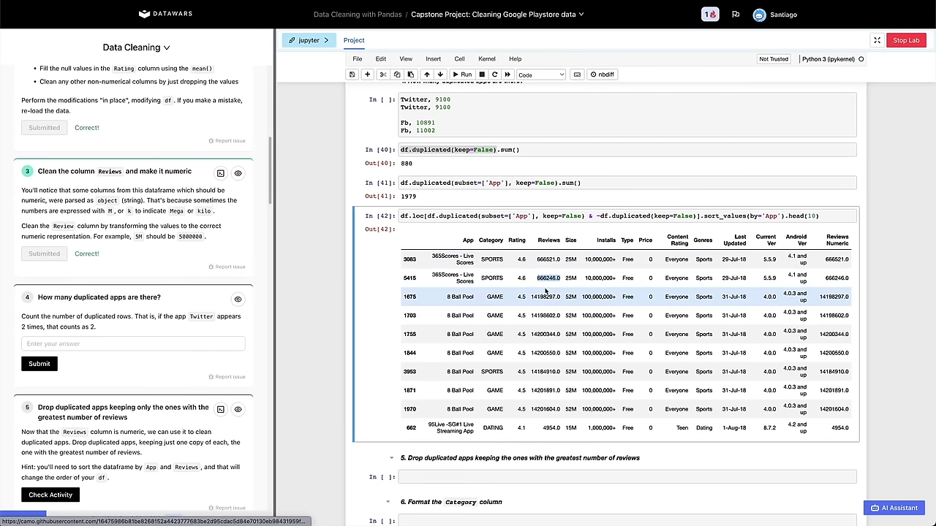
{"action": "left_click", "coordinate": [540, 279]}
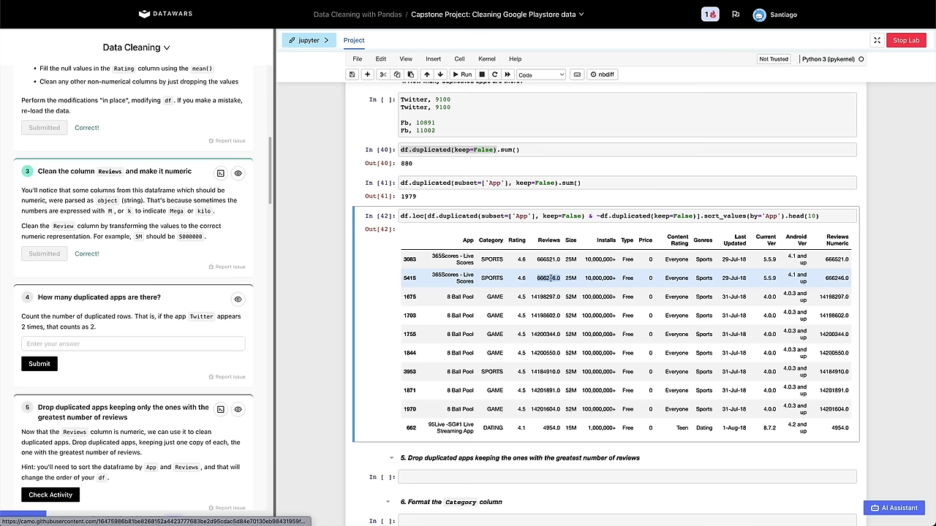
{"action": "double_click", "coordinate": [547, 278]}
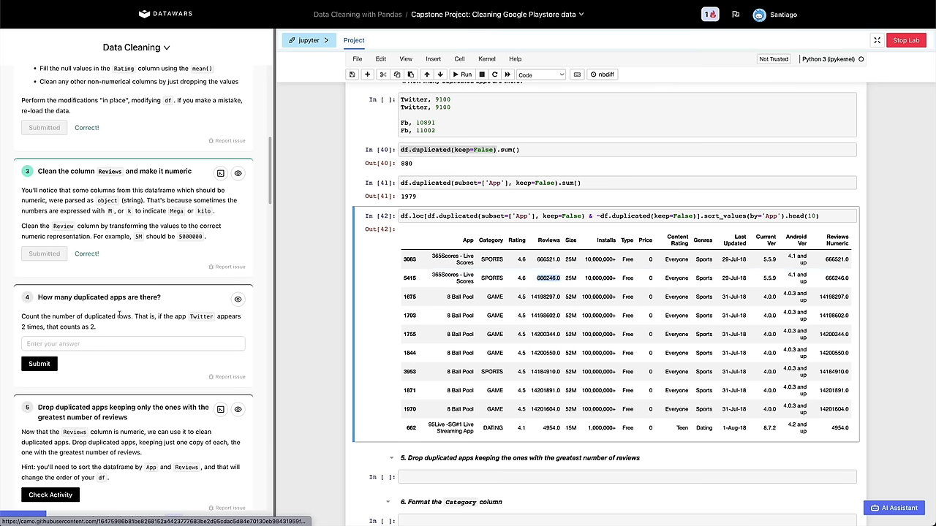
Submit the App-only duplicate count, 1979, as the answer to activity 4 on duplicated apps.
{"action": "scroll", "coordinate": [120, 314], "scroll_direction": "down", "scroll_amount": 1}
{"action": "left_click_drag", "start_coordinate": [74, 247], "coordinate": [128, 248]}
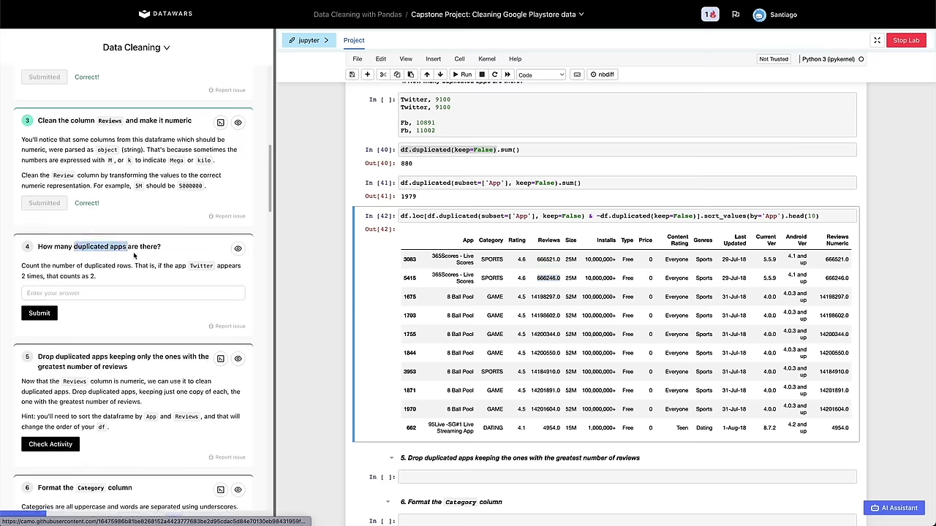
{"action": "double_click", "coordinate": [408, 196]}
{"action": "key", "text": "ctrl+c"}
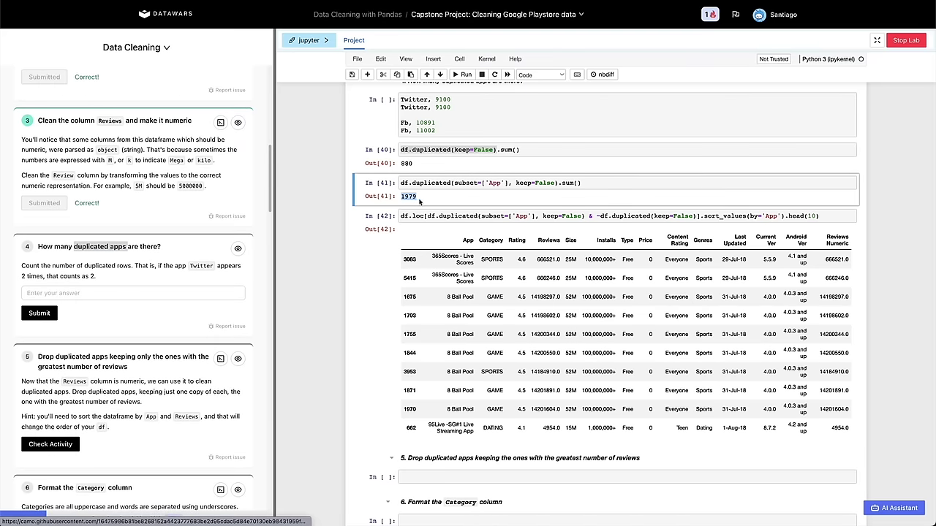
{"action": "left_click", "coordinate": [73, 292]}
{"action": "key", "text": "ctrl+v"}
{"action": "left_click", "coordinate": [40, 313]}
Read activity 5's instructions on dropping duplicated apps, including the hint about sorting by App and Reviews.
{"action": "scroll", "coordinate": [123, 317], "scroll_direction": "down", "scroll_amount": 2}
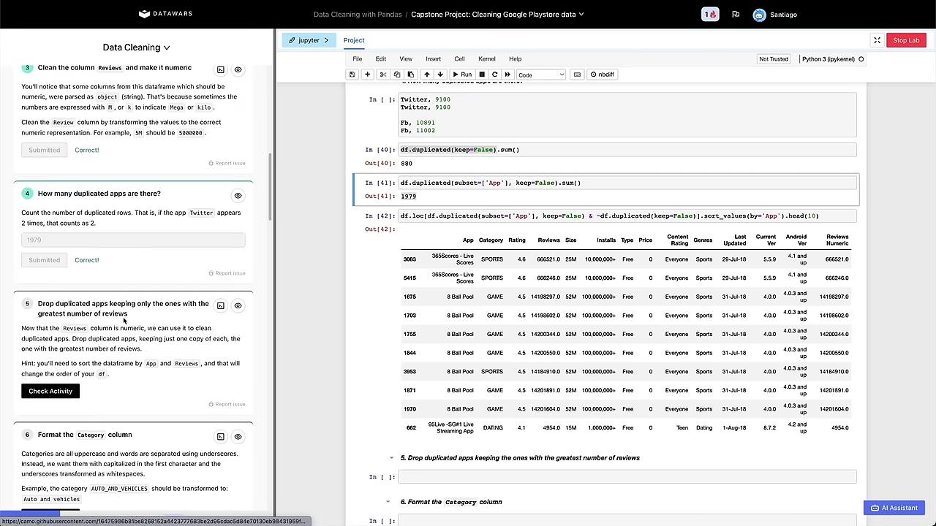
{"action": "scroll", "coordinate": [377, 351], "scroll_direction": "down", "scroll_amount": 3}
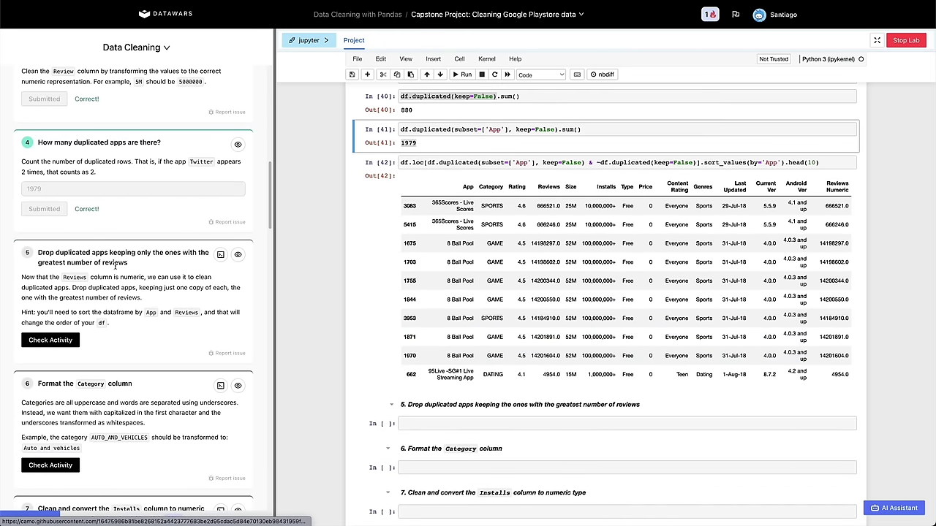
{"action": "scroll", "coordinate": [115, 266], "scroll_direction": "down", "scroll_amount": 1}
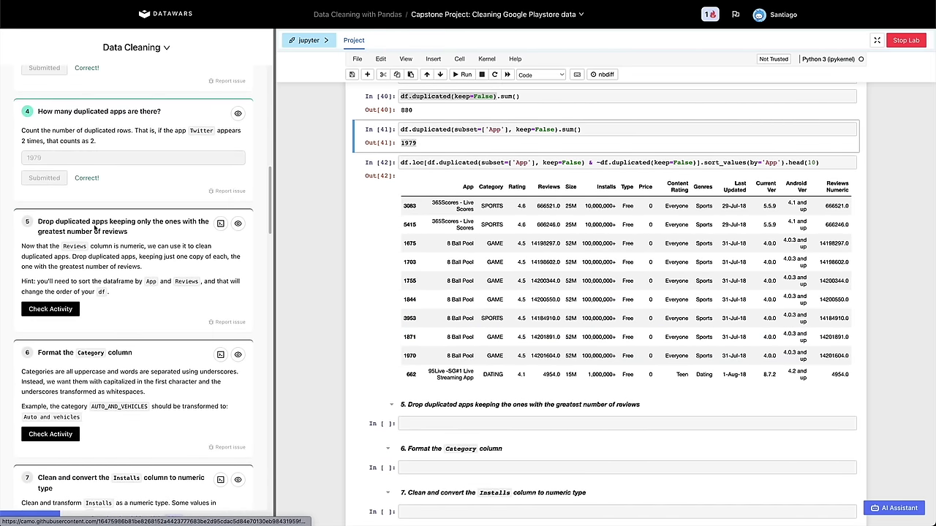
{"action": "left_click_drag", "start_coordinate": [128, 233], "coordinate": [53, 216]}
{"action": "left_click", "coordinate": [415, 354]}
{"action": "scroll", "coordinate": [415, 350], "scroll_direction": "down", "scroll_amount": 2}
{"action": "left_click", "coordinate": [75, 255]}
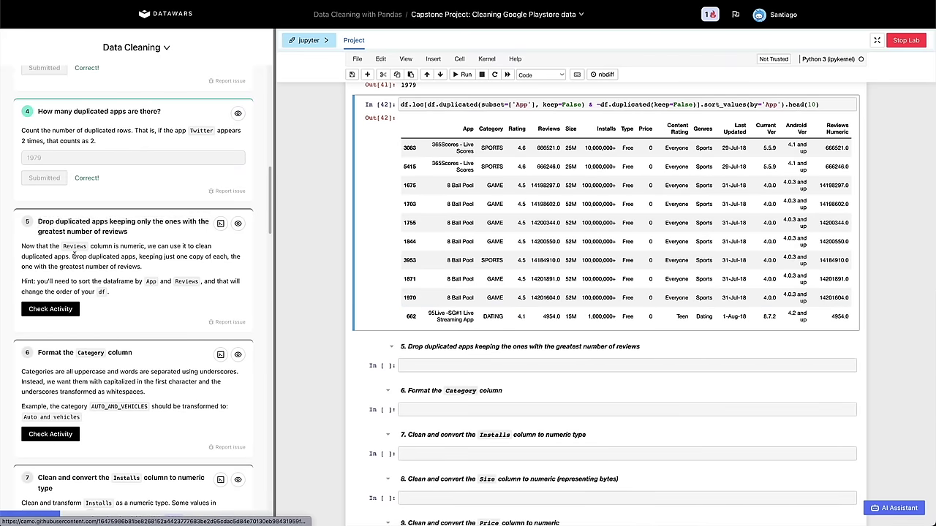
{"action": "left_click_drag", "start_coordinate": [24, 280], "coordinate": [201, 283]}
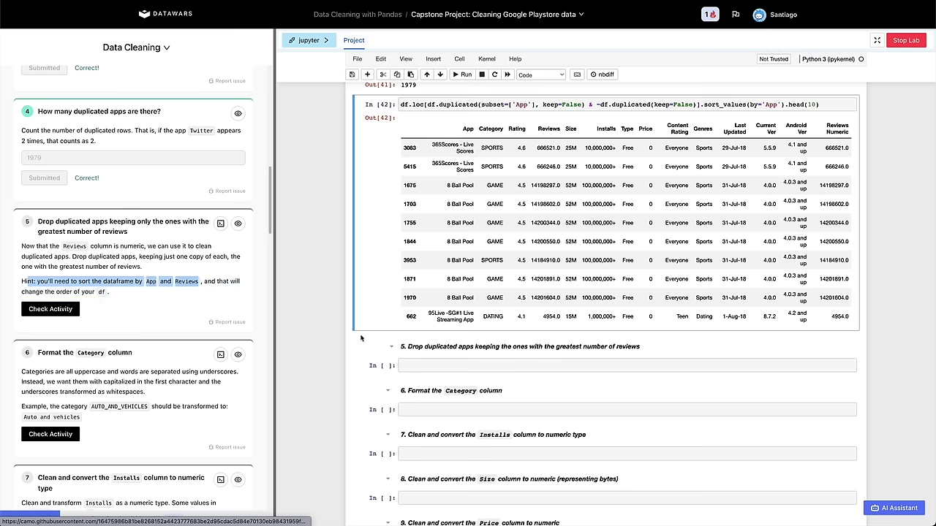
Copy the cell listing apps duplicated by name and paste it under the activity 5 heading.
{"action": "left_click", "coordinate": [454, 358]}
{"action": "scroll", "coordinate": [444, 340], "scroll_direction": "down", "scroll_amount": 2}
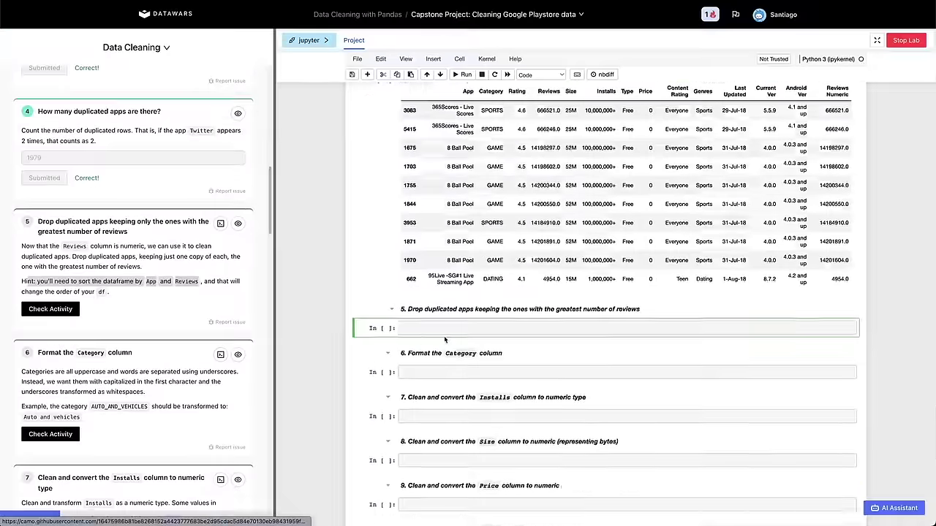
{"action": "scroll", "coordinate": [483, 307], "scroll_direction": "up", "scroll_amount": 2}
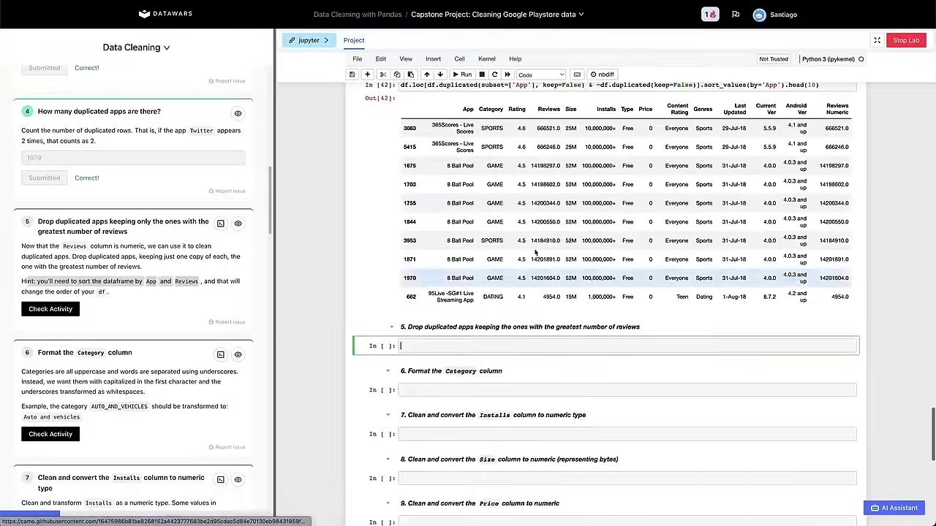
{"action": "left_click", "coordinate": [523, 272]}
{"action": "key", "text": "c"}
{"action": "left_click", "coordinate": [450, 358]}
{"action": "key", "text": "v"}
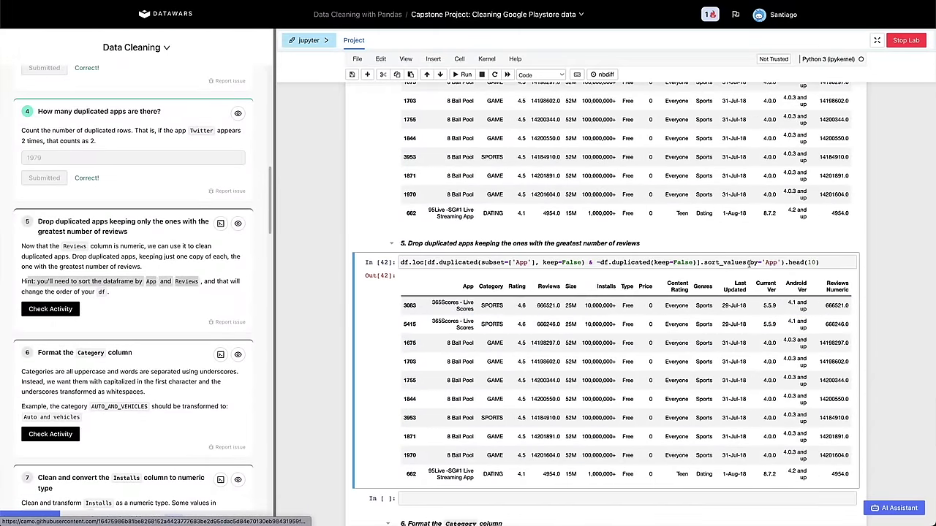
Extend the pasted cell's sort_values call to sort by ['App', 'Reviews'].
{"action": "left_click", "coordinate": [780, 262]}
{"action": "left_click_drag", "start_coordinate": [781, 262], "coordinate": [762, 261]}
{"action": "type", "text": "["}
{"action": "key", "text": "Right"}
{"action": "type", "text": ", 'Reviews"}
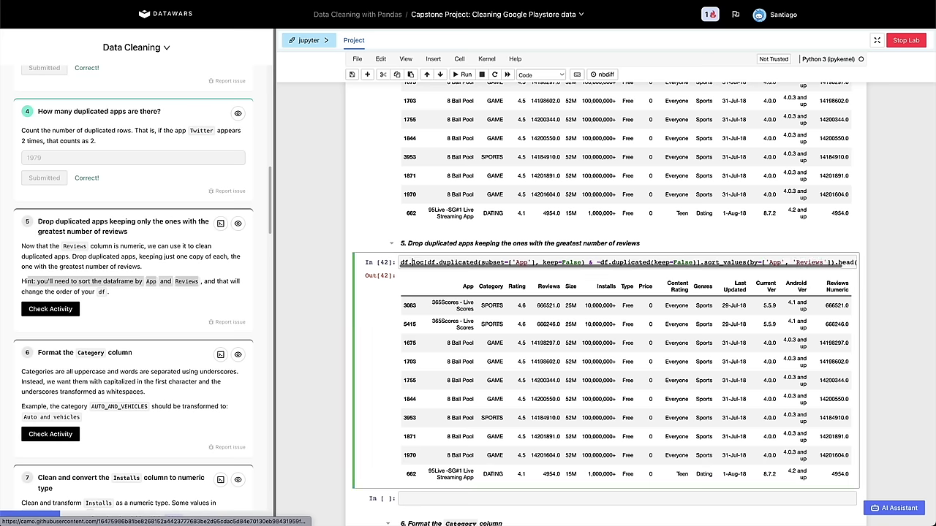
Break the df.loc filter expression onto three lines with the condition on its own line, and run the cell.
{"action": "left_click", "coordinate": [427, 262]}
{"action": "key", "text": "Return"}
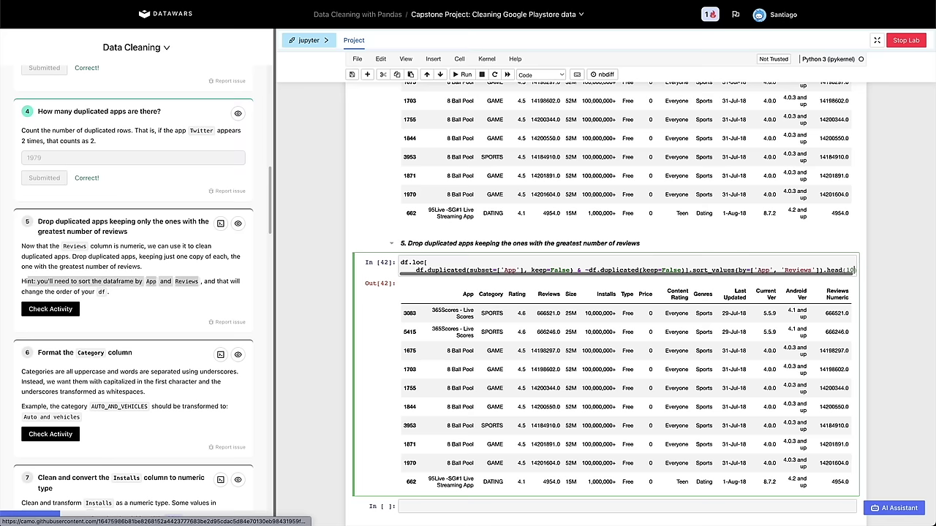
{"action": "left_click", "coordinate": [671, 270]}
{"action": "key", "text": "Return"}
{"action": "key", "text": "shift+Return"}
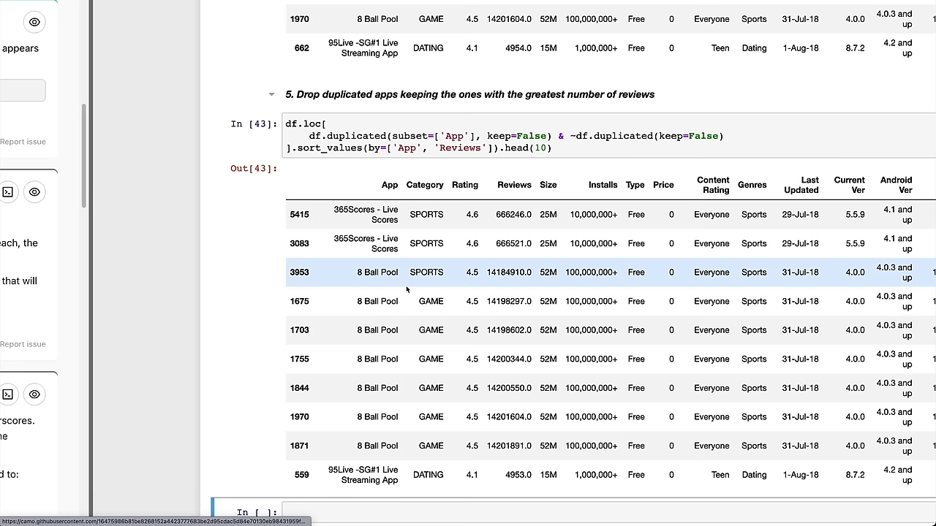
Examine the sorted 8 Ball Pool rows to see which duplicate holds the greatest Reviews value under the App and Reviews sort.
{"action": "left_click", "coordinate": [501, 444]}
{"action": "double_click", "coordinate": [502, 445]}
{"action": "left_click", "coordinate": [531, 442]}
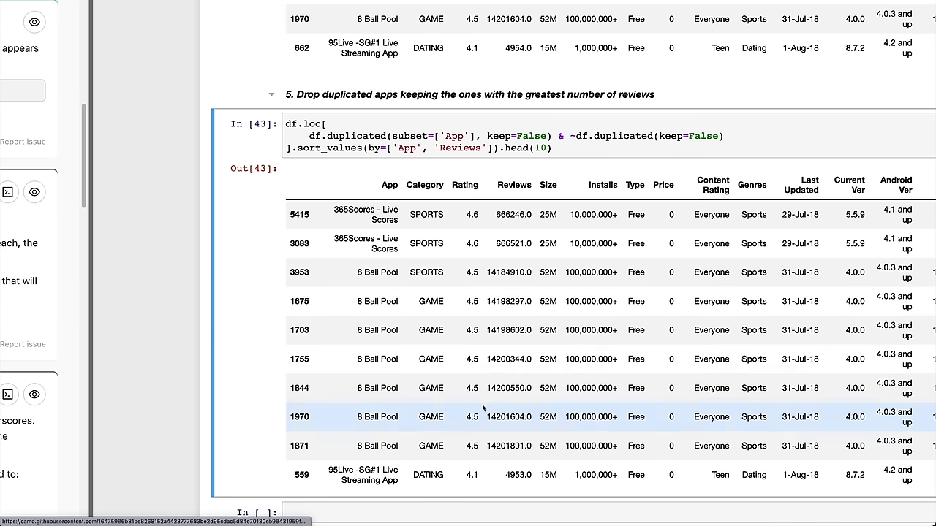
{"action": "double_click", "coordinate": [528, 443]}
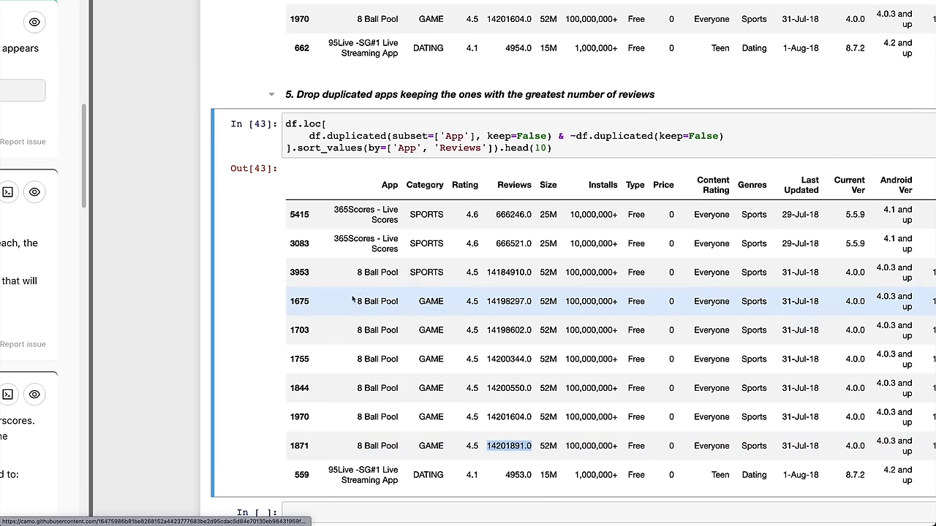
{"action": "left_click_drag", "start_coordinate": [357, 272], "coordinate": [441, 272]}
{"action": "left_click_drag", "start_coordinate": [363, 302], "coordinate": [443, 301]}
{"action": "left_click_drag", "start_coordinate": [399, 330], "coordinate": [443, 359]}
{"action": "left_click_drag", "start_coordinate": [357, 389], "coordinate": [443, 388]}
{"action": "left_click", "coordinate": [359, 417]}
{"action": "left_click_drag", "start_coordinate": [360, 417], "coordinate": [443, 417]}
{"action": "left_click_drag", "start_coordinate": [362, 446], "coordinate": [554, 449]}
{"action": "double_click", "coordinate": [516, 446]}
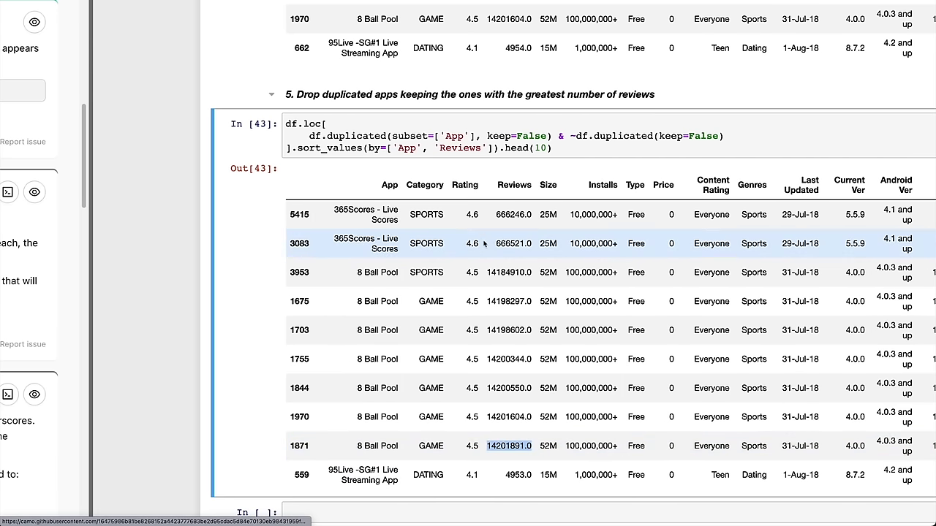
{"action": "left_click_drag", "start_coordinate": [436, 148], "coordinate": [483, 148]}
{"action": "left_click", "coordinate": [453, 269]}
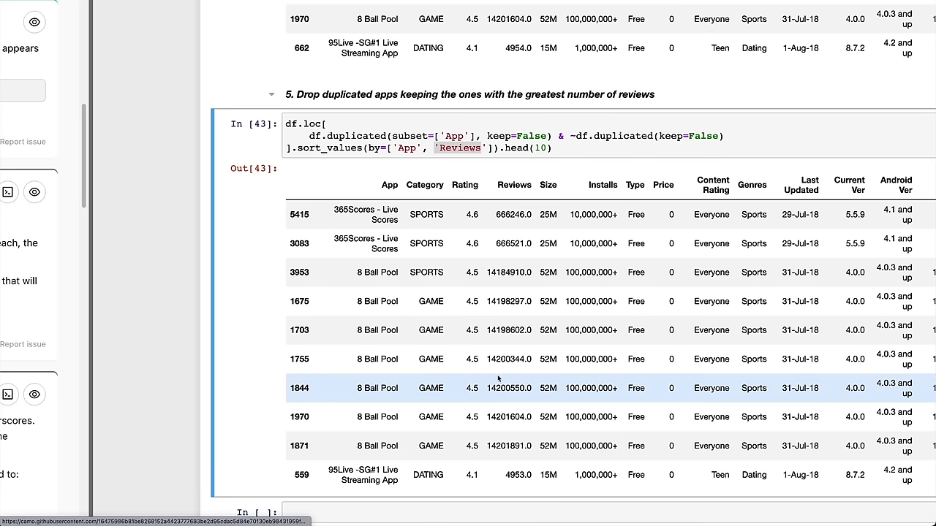
Insert an empty cell below the sorted output and copy the .sort_values(by=['App', 'Reviews']) call from the cell above.
{"action": "scroll", "coordinate": [486, 373], "scroll_direction": "down", "scroll_amount": 1}
{"action": "scroll", "coordinate": [487, 356], "scroll_direction": "down", "scroll_amount": 2}
{"action": "key", "text": "b"}
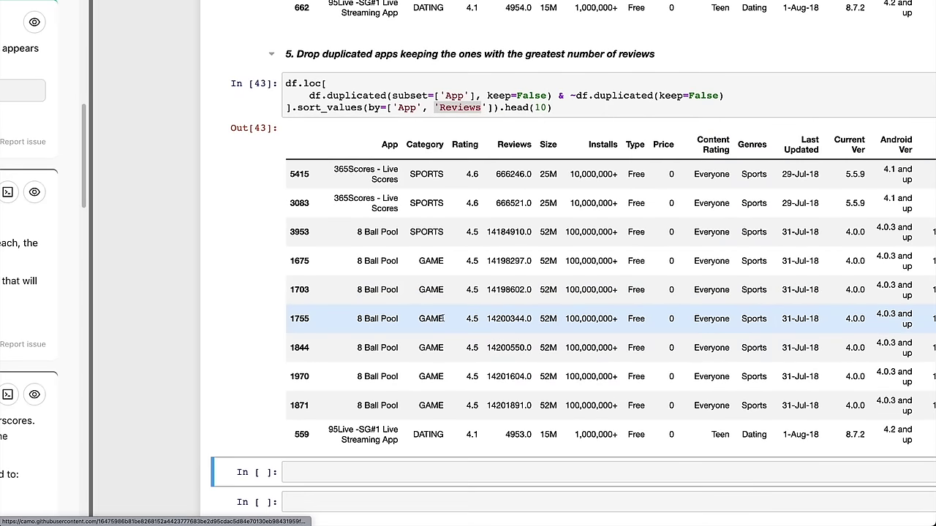
{"action": "left_click_drag", "start_coordinate": [290, 107], "coordinate": [501, 108]}
{"action": "key", "text": "ctrl+c"}
Back up the dataframe in the new cell with df_copy = df.copy() and run it.
{"action": "left_click", "coordinate": [438, 472]}
{"action": "scroll", "coordinate": [438, 365], "scroll_direction": "down", "scroll_amount": 2}
{"action": "type", "text": "df_"}
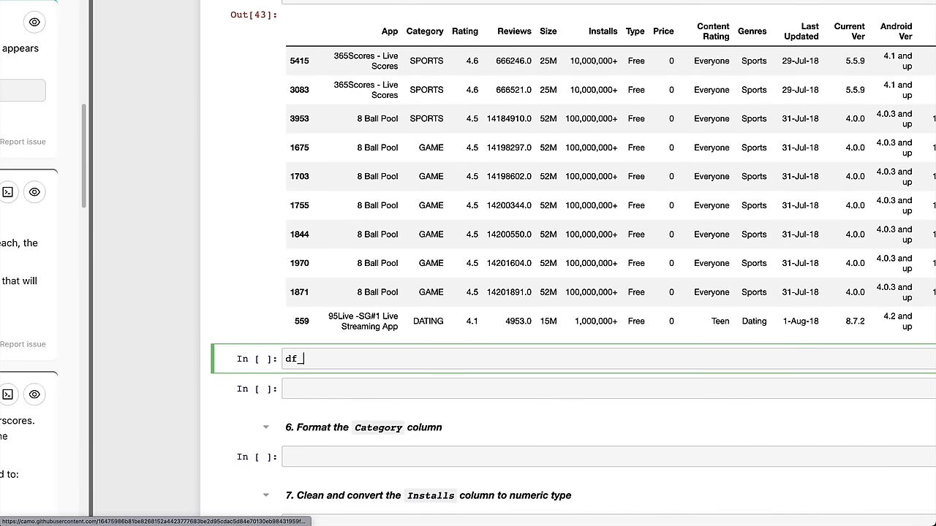
{"action": "type", "text": "copy = df.copy()"}
{"action": "key", "text": "shift+Return"}
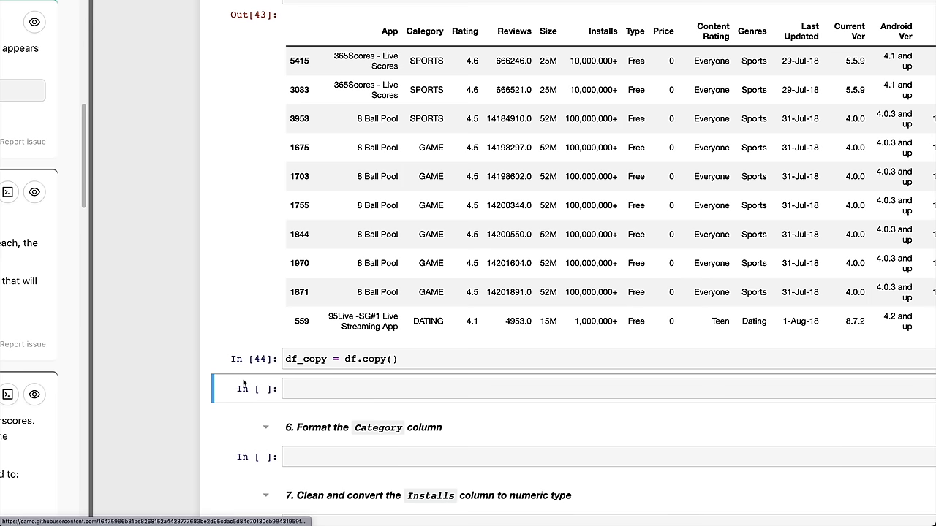
Rename the backup variable to df_copy_5 and rerun the cell.
{"action": "left_click", "coordinate": [284, 358]}
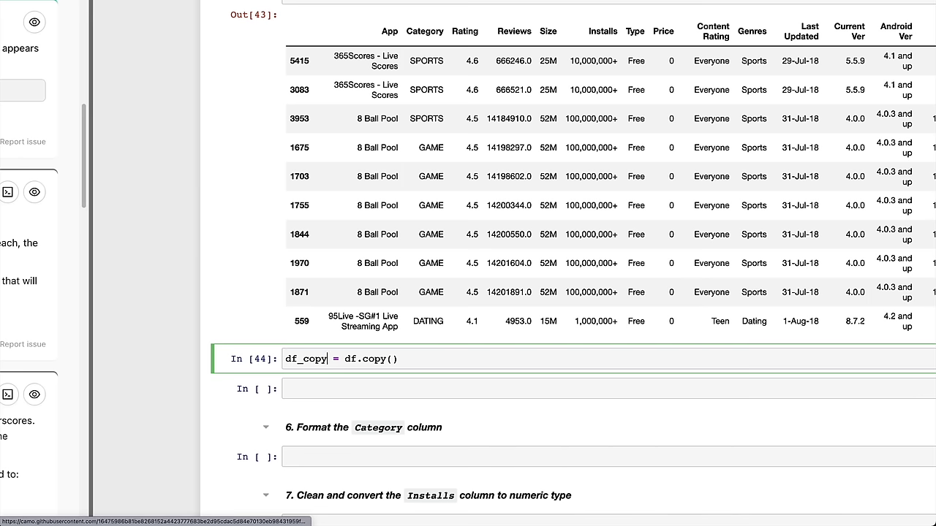
{"action": "type", "text": "_5"}
{"action": "key", "text": "shift+Return"}
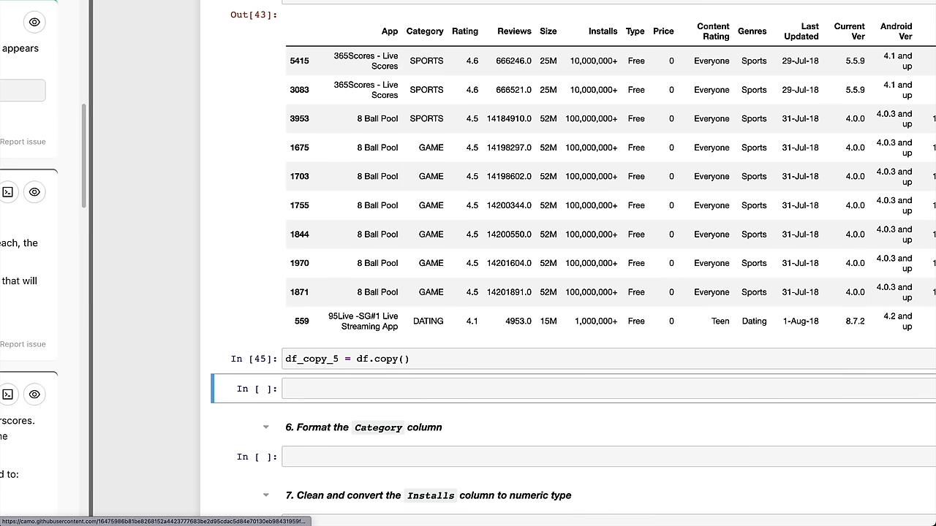
{"action": "left_click", "coordinate": [335, 359]}
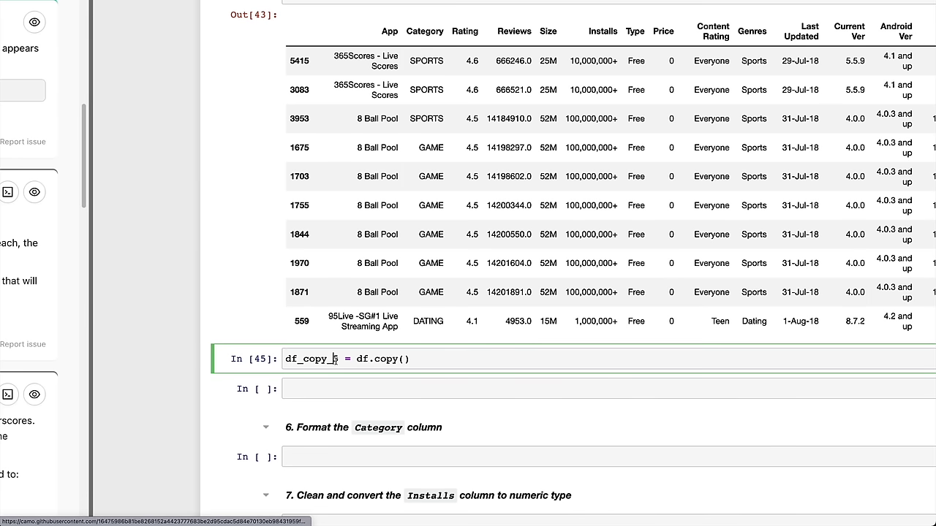
{"action": "type", "text": "begore_remov"}
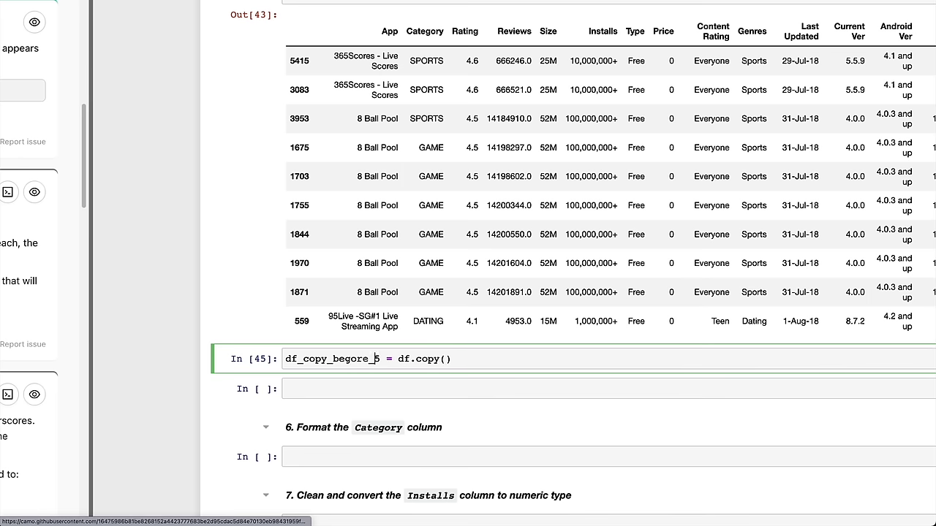
{"action": "key", "text": "super+z"}
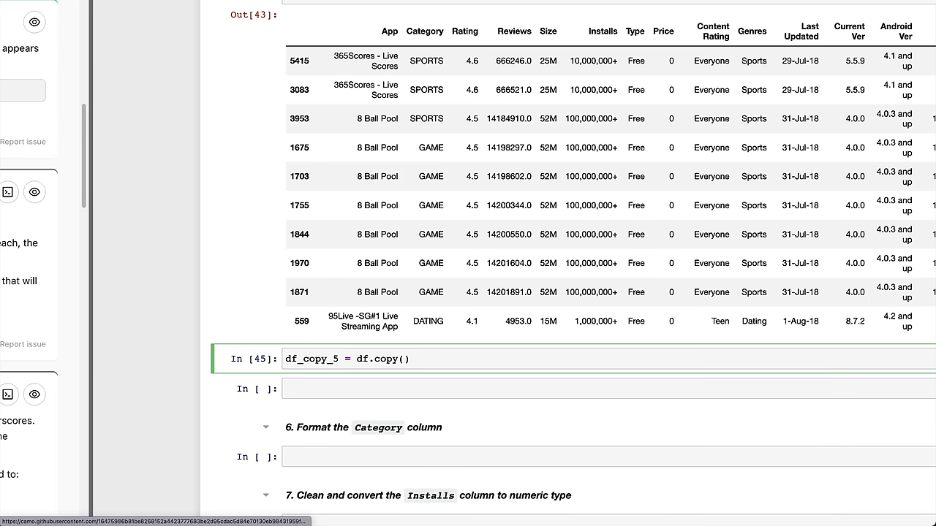
Comment out the df_copy_5 = df.copy() line and rerun the cell.
{"action": "key", "text": "super+Left"}
{"action": "type", "text": "#"}
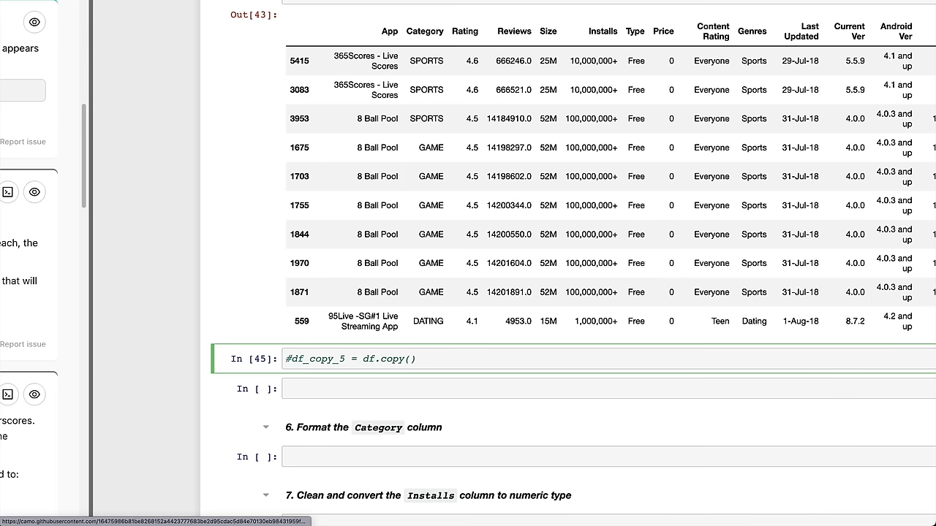
{"action": "key", "text": "ctrl+Return"}
{"action": "key", "text": "ctrl+Return"}
{"action": "key", "text": "ctrl+Return"}
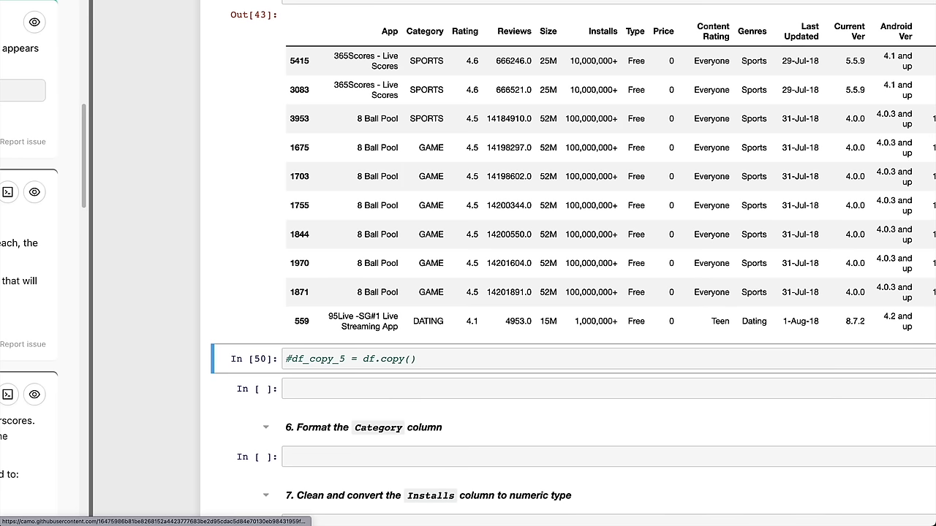
{"action": "left_click", "coordinate": [339, 361]}
{"action": "key", "text": "Return"}
{"action": "type", "text": "df = df_co"}
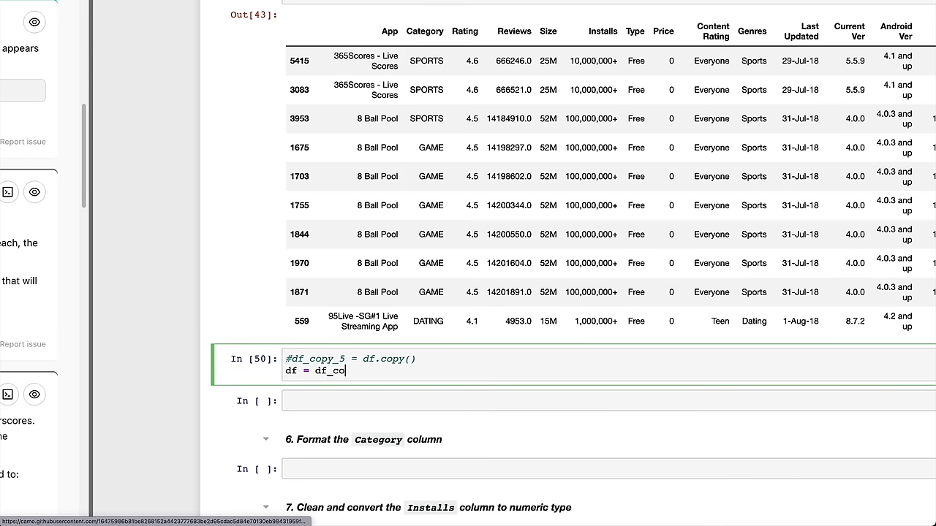
{"action": "type", "text": "py_5.copy)"}
{"action": "key", "text": "Left"}
{"action": "type", "text": "("}
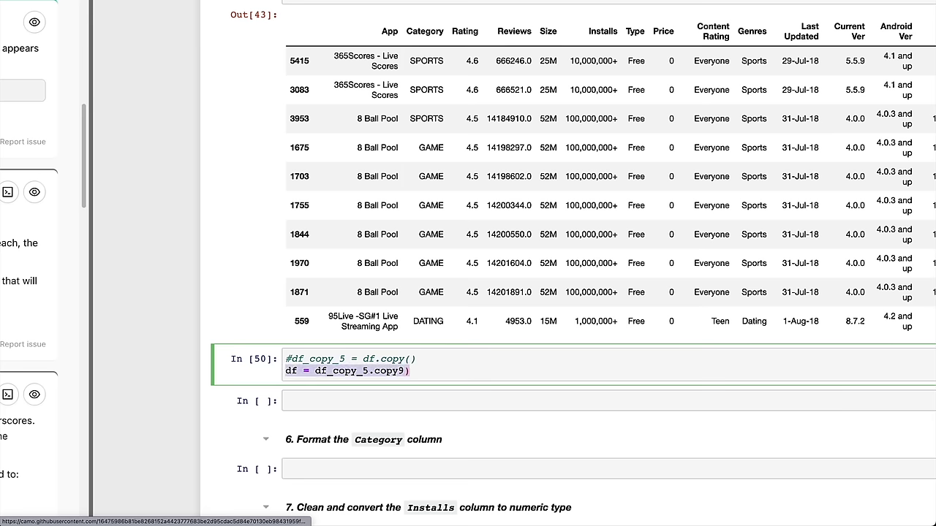
{"action": "key", "text": "BackSpace"}
{"action": "key", "text": "BackSpace"}
{"action": "key", "text": "BackSpace"}
{"action": "key", "text": "BackSpace"}
{"action": "key", "text": "BackSpace"}
{"action": "key", "text": "BackSpace"}
{"action": "key", "text": "BackSpace"}
{"action": "key", "text": "BackSpace"}
{"action": "key", "text": "BackSpace"}
{"action": "key", "text": "BackSpace"}
{"action": "key", "text": "BackSpace"}
{"action": "key", "text": "BackSpace"}
{"action": "key", "text": "BackSpace"}
{"action": "key", "text": "BackSpace"}
{"action": "key", "text": "BackSpace"}
{"action": "key", "text": "BackSpace"}
{"action": "key", "text": "BackSpace"}
{"action": "key", "text": "BackSpace"}
{"action": "key", "text": "BackSpace"}
{"action": "key", "text": "BackSpace"}
{"action": "key", "text": "Escape"}
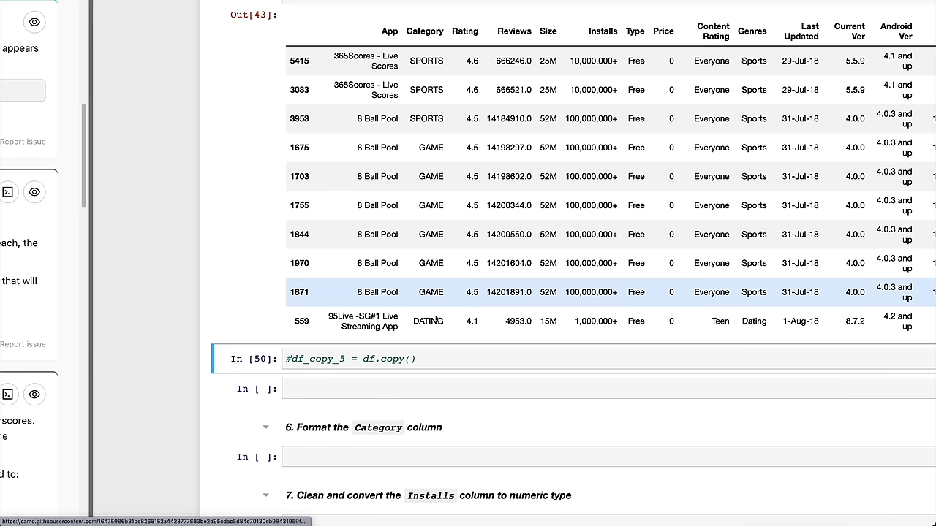
Run df.sort_values(by=['App', 'Reviews'], inplace=True) in the next empty cell to sort the dataframe in place.
{"action": "scroll", "coordinate": [424, 301], "scroll_direction": "down", "scroll_amount": 1}
{"action": "left_click", "coordinate": [368, 375]}
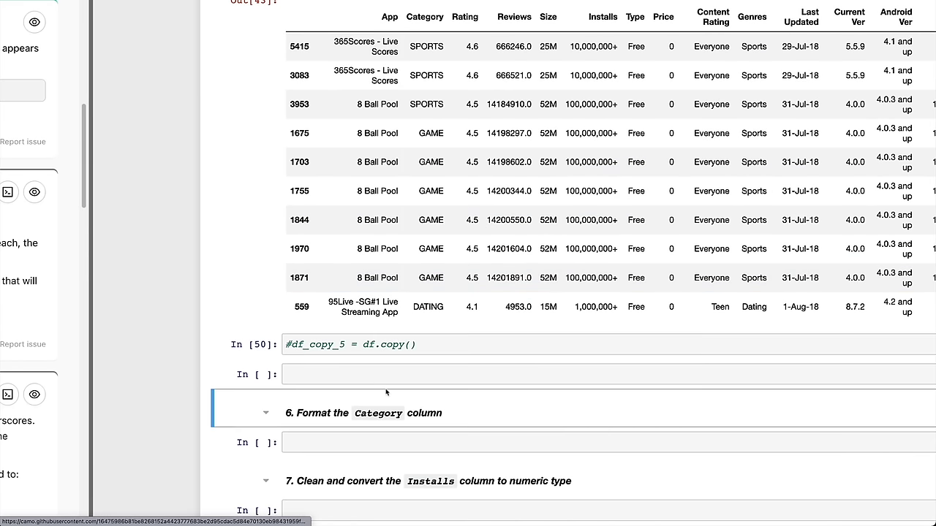
{"action": "key", "text": "ctrl+v"}
{"action": "key", "text": "Home"}
{"action": "type", "text": "df"}
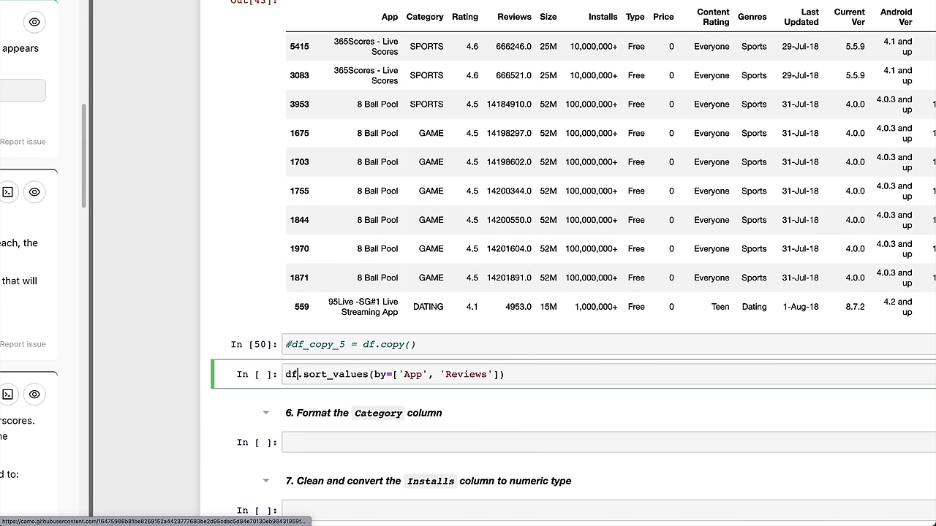
{"action": "key", "text": "Left"}
{"action": "type", "text": ", inplace=True"}
{"action": "key", "text": "alt+Return"}
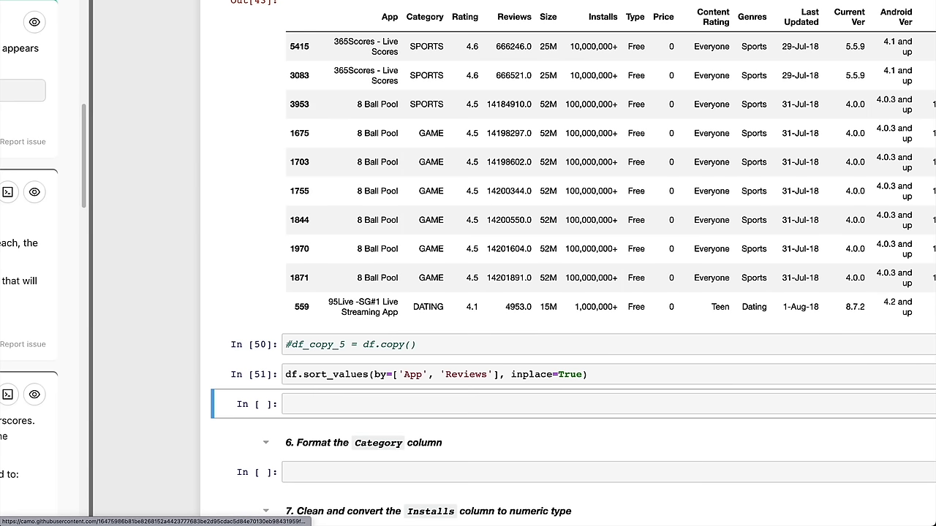
Begin a df.drop_duplicates call with subset=['App'] in the next cell.
{"action": "key", "text": "Return"}
{"action": "type", "text": "df.drop_duplica"}
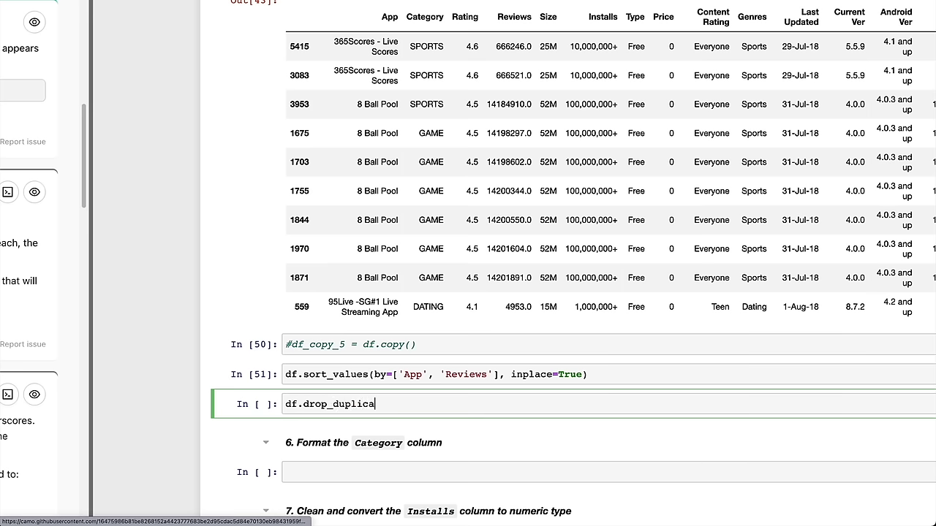
{"action": "type", "text": "tes(subset=['App'],"}
Insert a cell above the unfinished call and run df.drop_duplicates? to look up the method's documentation.
{"action": "left_click_drag", "start_coordinate": [392, 404], "coordinate": [285, 404]}
{"action": "key", "text": "ctrl+c"}
{"action": "left_click", "coordinate": [272, 404]}
{"action": "key", "text": "a"}
{"action": "key", "text": "Return"}
{"action": "key", "text": "ctrl+v"}
{"action": "type", "text": "?"}
{"action": "key", "text": "shift+Return"}
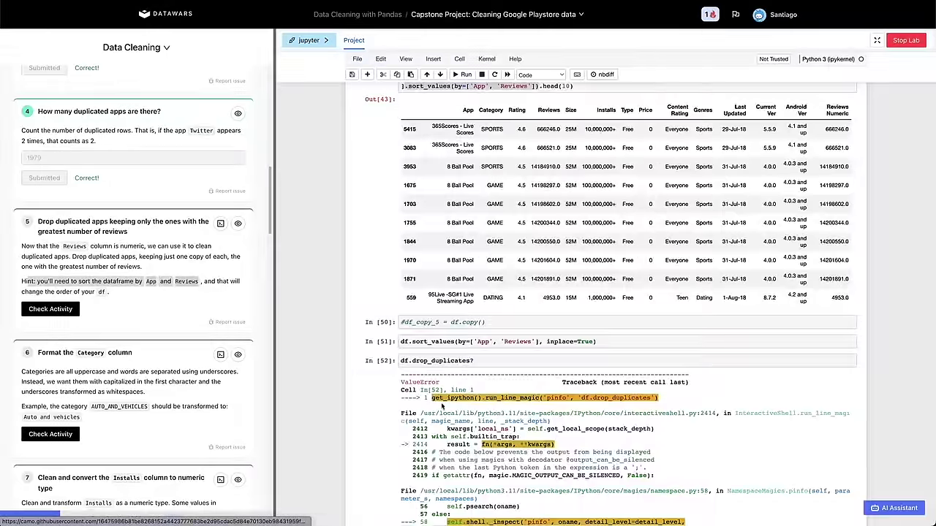
Ask the AI Assistant "what's the syntax of df.drop_duplicates?".
{"action": "scroll", "coordinate": [357, 475], "scroll_direction": "down", "scroll_amount": 1}
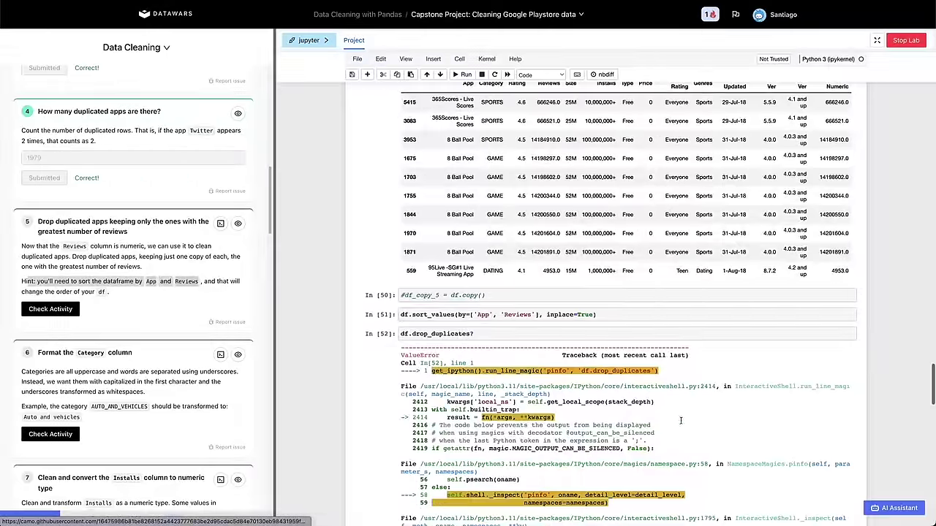
{"action": "left_click", "coordinate": [870, 512]}
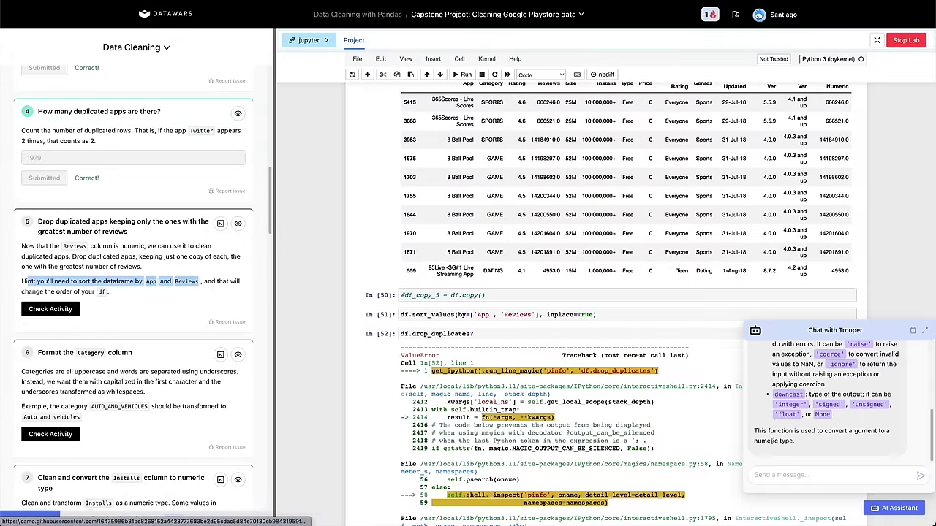
{"action": "left_click", "coordinate": [763, 476]}
{"action": "type", "text": "what's the syntax of"}
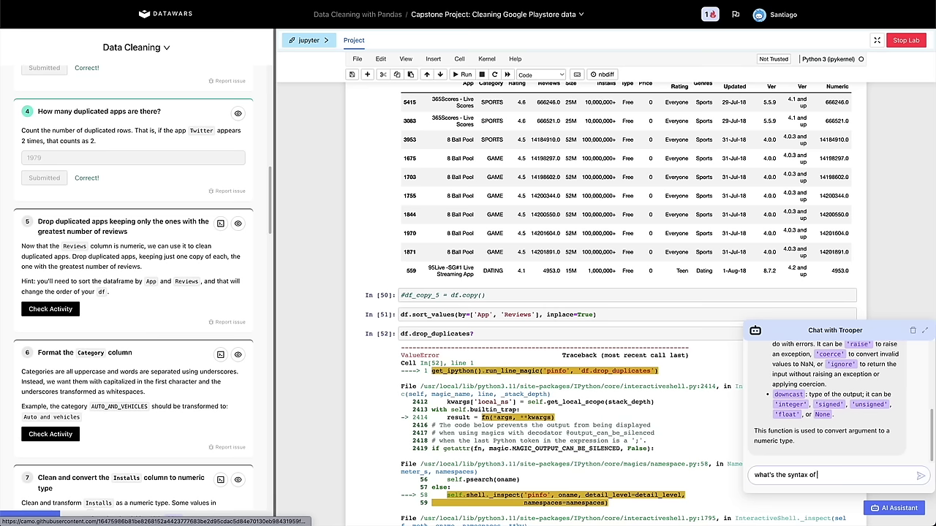
{"action": "type", "text": " df.drop_dup"}
{"action": "key", "text": "Return"}
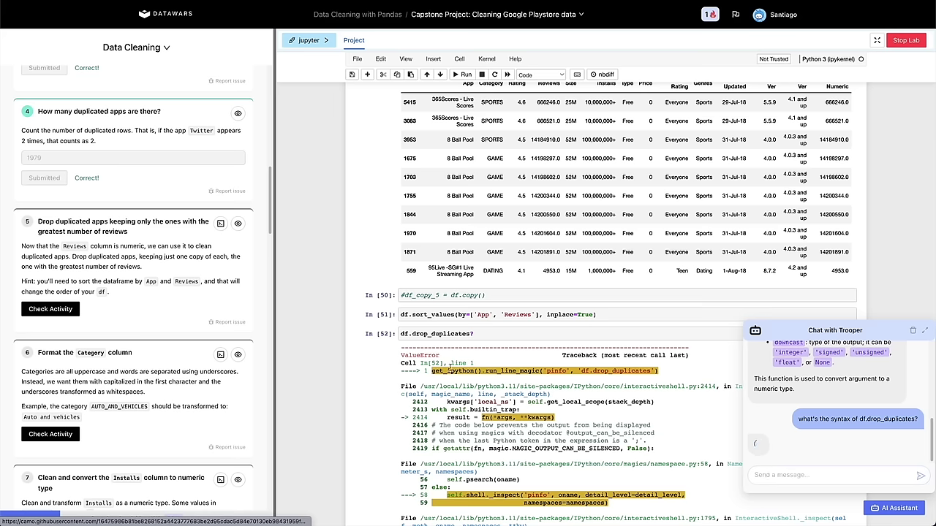
Insert a cell above the df.drop_duplicates? cell and run help(df.drop_duplicates) in it.
{"action": "left_click", "coordinate": [433, 336]}
{"action": "key", "text": "Escape"}
{"action": "key", "text": "a"}
{"action": "left_click", "coordinate": [433, 331]}
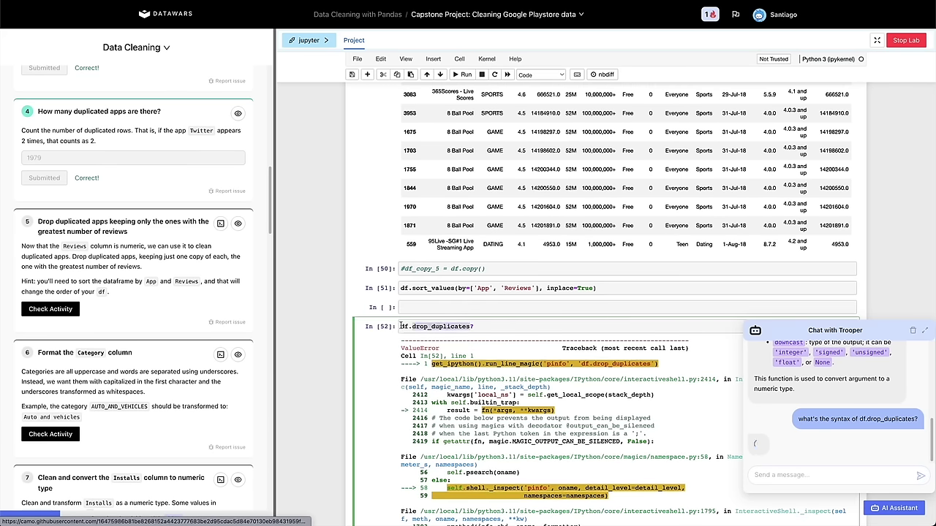
{"action": "left_click", "coordinate": [418, 308]}
{"action": "type", "text": "df.drop_duplicates"}
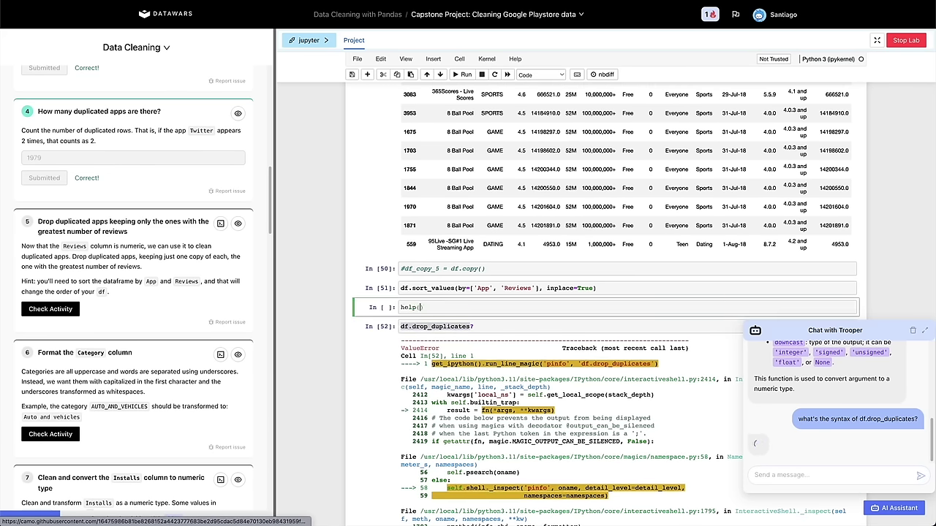
{"action": "key", "text": "shift+Return"}
{"action": "scroll", "coordinate": [458, 188], "scroll_direction": "up", "scroll_amount": 5}
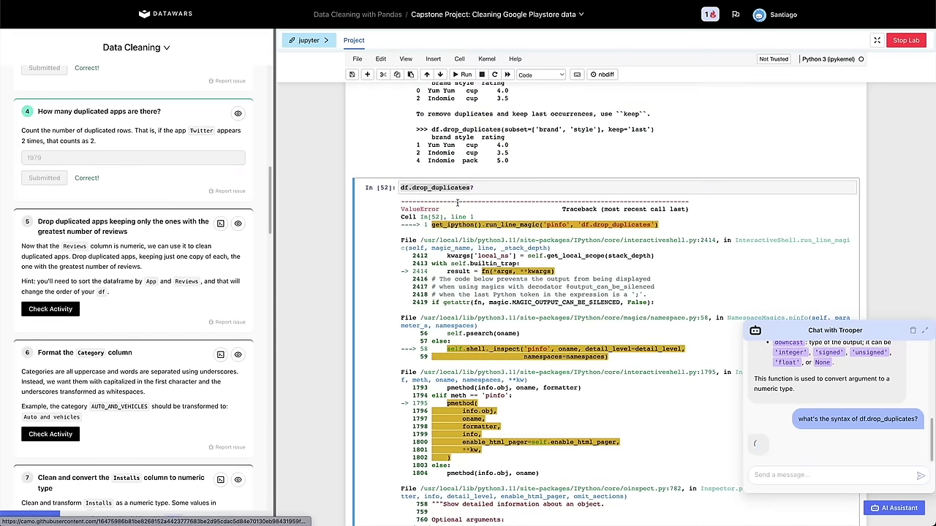
Delete the help(df.drop_duplicates) cell together with its documentation output.
{"action": "scroll", "coordinate": [458, 188], "scroll_direction": "up", "scroll_amount": 5}
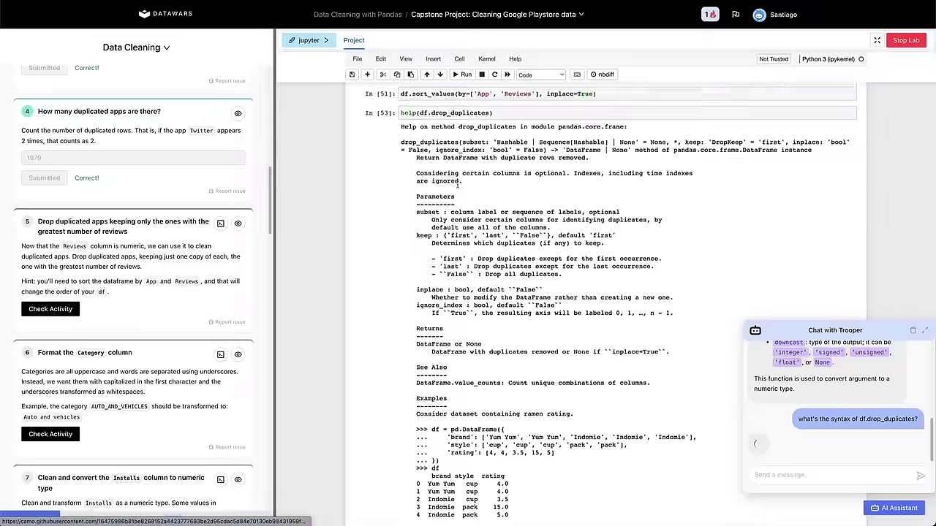
{"action": "scroll", "coordinate": [462, 288], "scroll_direction": "down", "scroll_amount": 8}
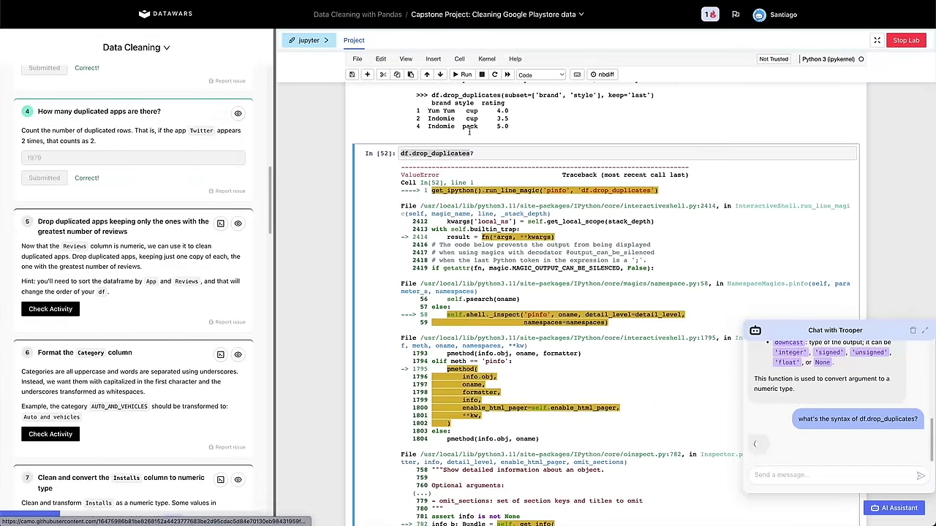
{"action": "left_click", "coordinate": [474, 152]}
{"action": "scroll", "coordinate": [474, 174], "scroll_direction": "up", "scroll_amount": 6}
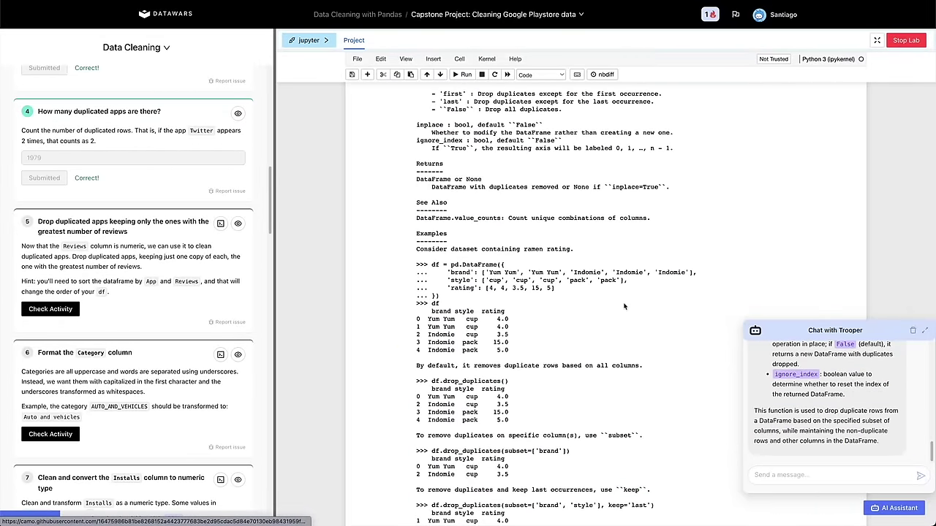
{"action": "scroll", "coordinate": [625, 307], "scroll_direction": "up", "scroll_amount": 3}
{"action": "key", "text": "d"}
{"action": "key", "text": "d"}
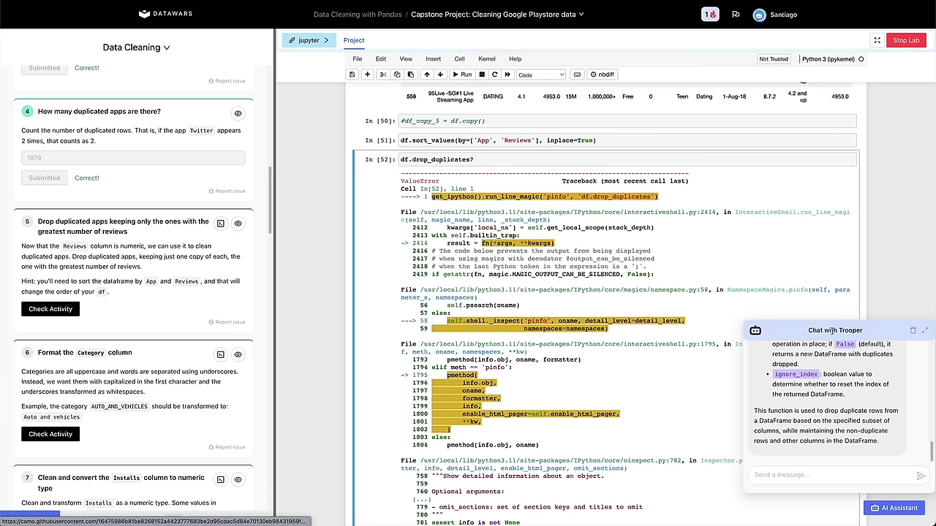
Enlarge the AI Assistant chat to examine its df.drop_duplicates() syntax, especially the keep argument, and shrink it again.
{"action": "left_click", "coordinate": [925, 330]}
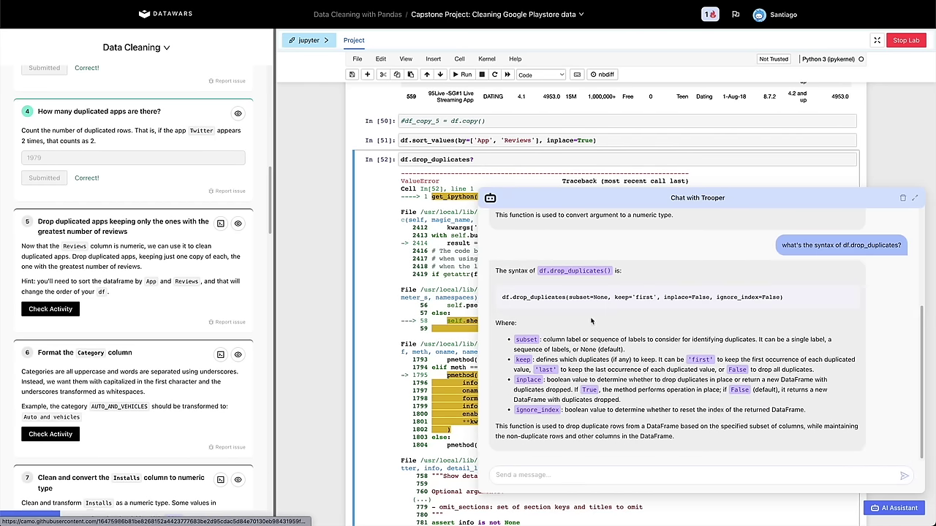
{"action": "left_click_drag", "start_coordinate": [612, 296], "coordinate": [653, 295]}
{"action": "left_click", "coordinate": [629, 303]}
{"action": "scroll", "coordinate": [545, 149], "scroll_direction": "up", "scroll_amount": 2}
{"action": "scroll", "coordinate": [545, 149], "scroll_direction": "up", "scroll_amount": 2}
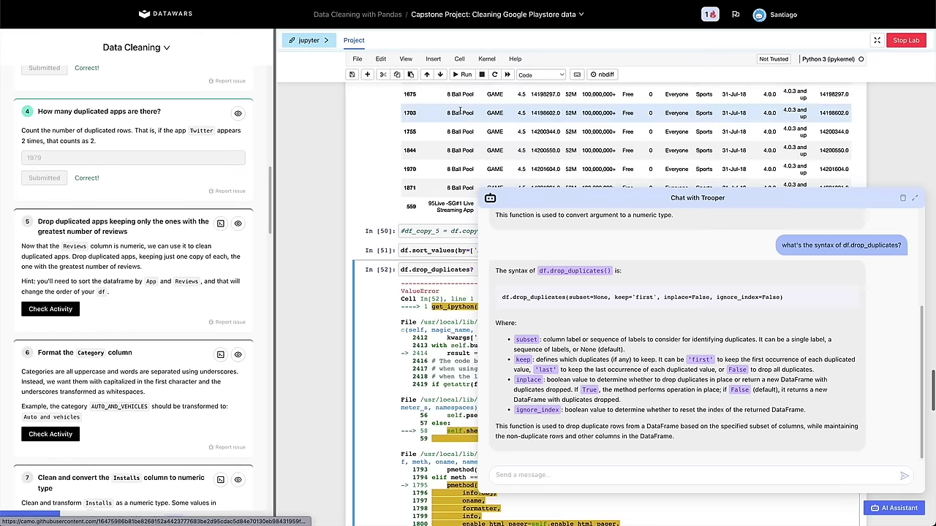
{"action": "left_click", "coordinate": [913, 198]}
Examine the 8 Ball Pool rows in the table sorted by App and Reviews, comparing their review counts and order.
{"action": "scroll", "coordinate": [508, 164], "scroll_direction": "up", "scroll_amount": 2}
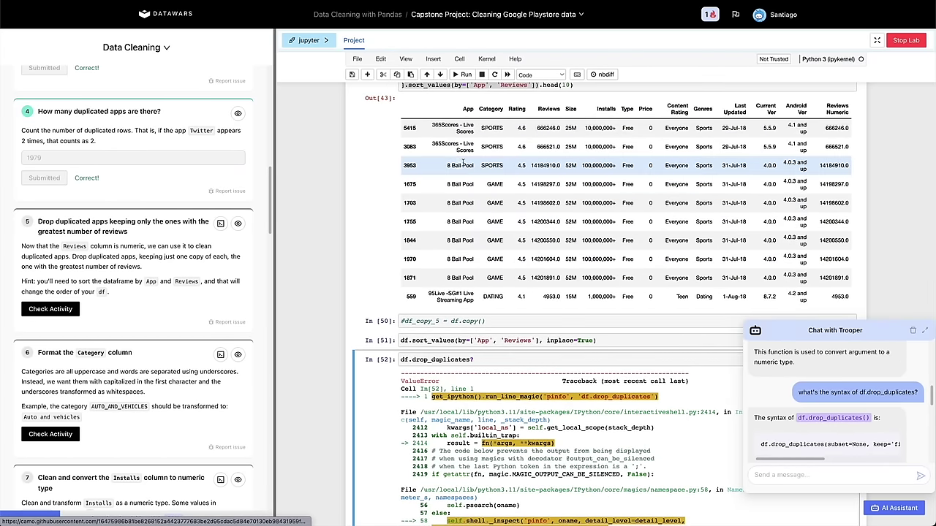
{"action": "left_click_drag", "start_coordinate": [448, 165], "coordinate": [543, 165]}
{"action": "left_click_drag", "start_coordinate": [446, 184], "coordinate": [492, 287]}
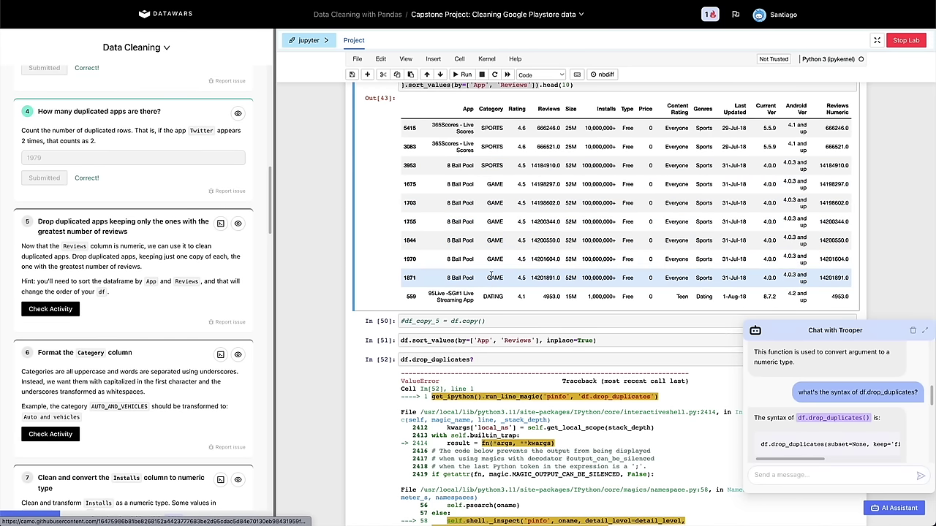
{"action": "left_click", "coordinate": [495, 266]}
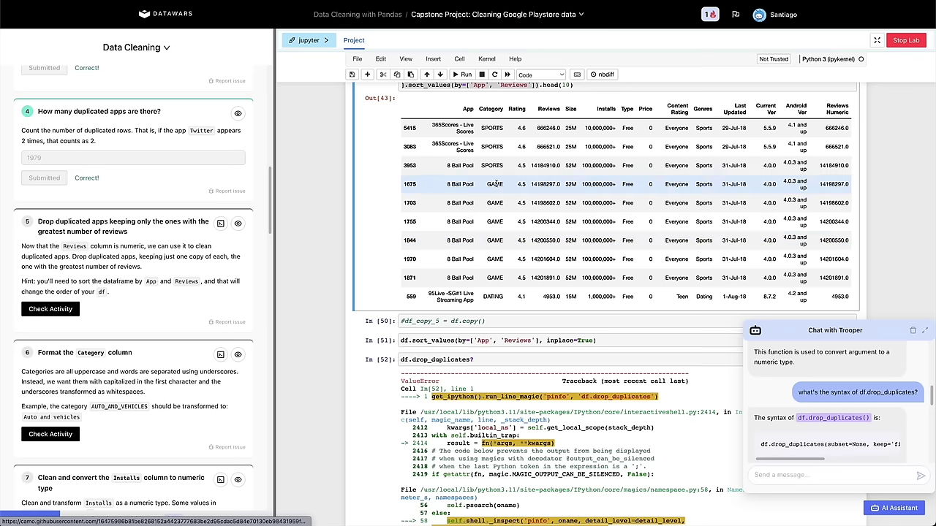
{"action": "scroll", "coordinate": [497, 192], "scroll_direction": "down", "scroll_amount": 1}
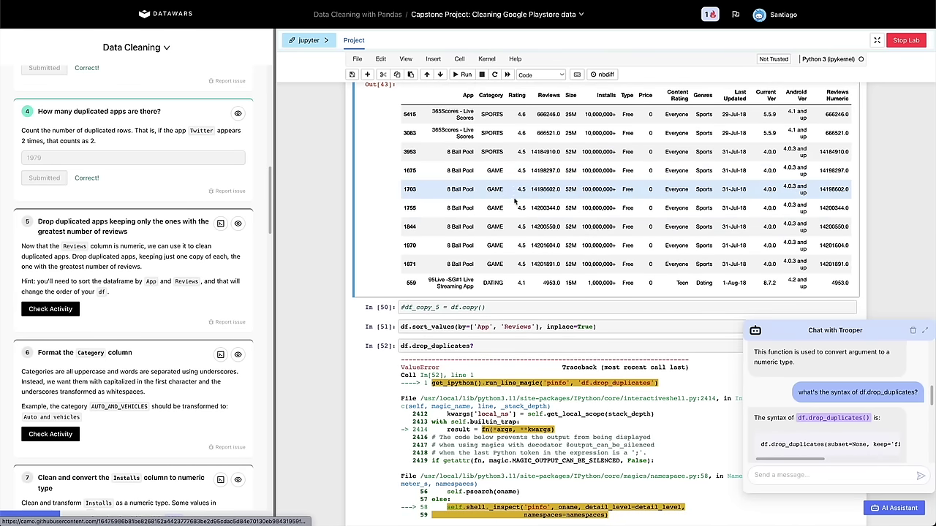
{"action": "double_click", "coordinate": [541, 267]}
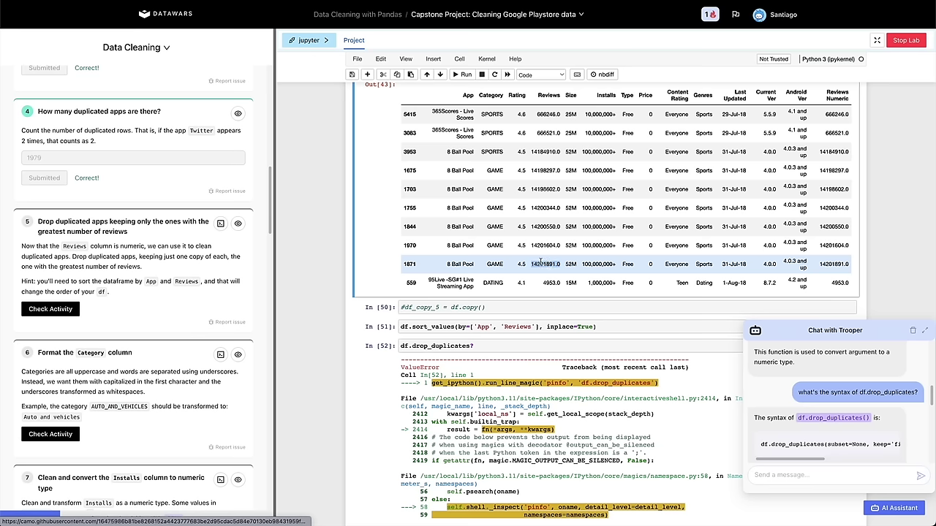
{"action": "left_click_drag", "start_coordinate": [457, 152], "coordinate": [436, 265]}
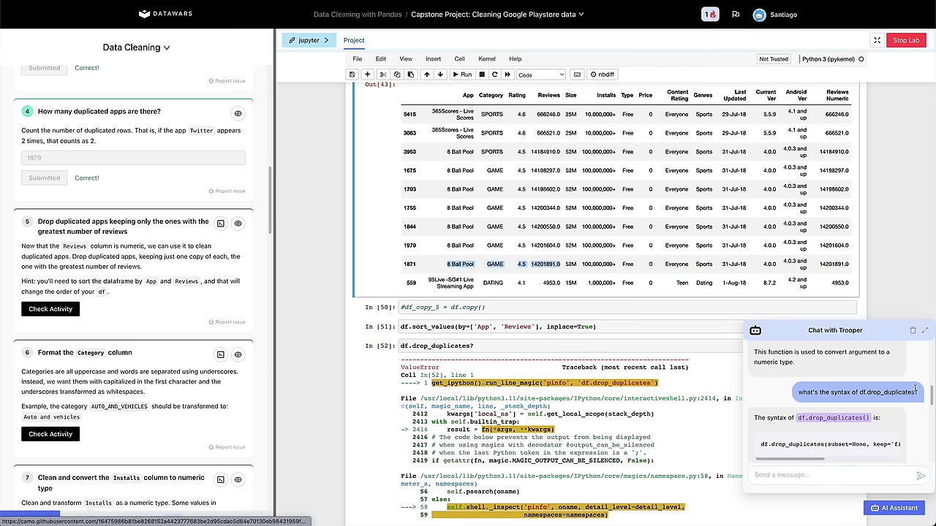
Recheck the keep argument in the assistant's syntax reply and close the chat.
{"action": "left_click", "coordinate": [924, 331]}
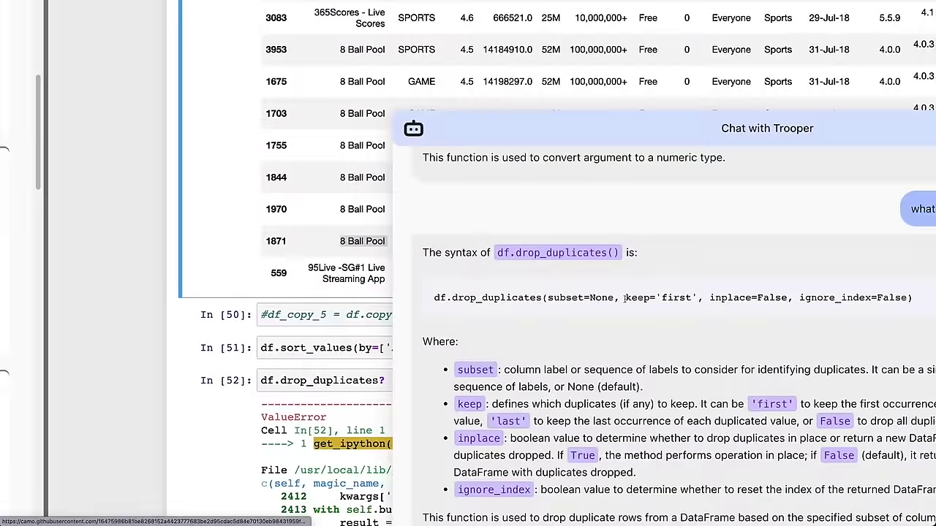
{"action": "left_click_drag", "start_coordinate": [623, 297], "coordinate": [704, 298]}
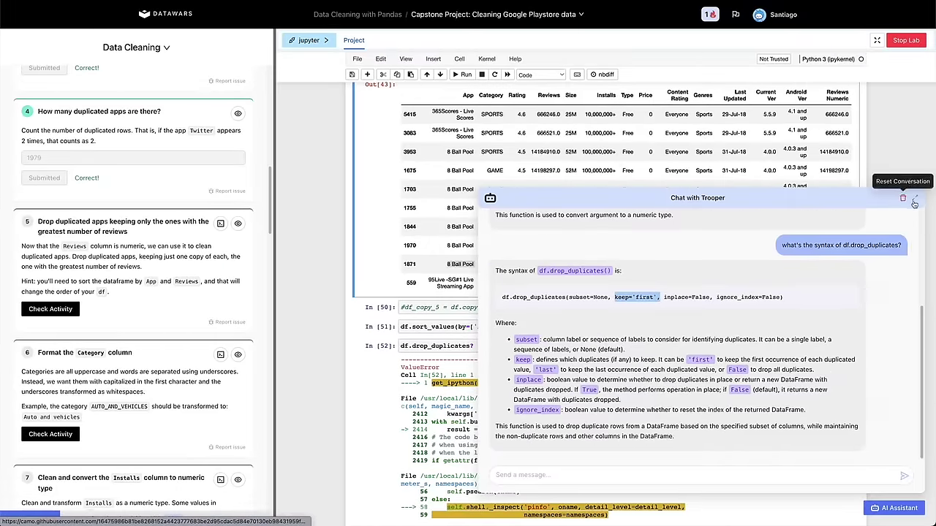
{"action": "left_click", "coordinate": [904, 199]}
{"action": "left_click", "coordinate": [888, 508]}
Rewrite the df.drop_duplicates? cell as df.drop_duplicates(subset=["App"], keep='last', inplace=True) and run it.
{"action": "left_click", "coordinate": [380, 348]}
{"action": "left_click", "coordinate": [473, 346]}
{"action": "key", "text": "BackSpace"}
{"action": "type", "text": "("}
{"action": "type", "text": "subset=["}
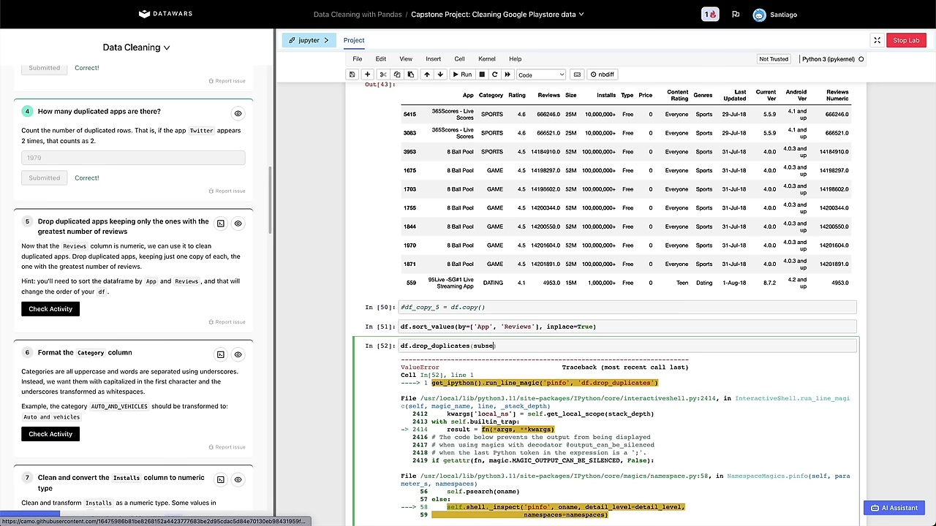
{"action": "type", "text": "\"App\"], keep='last', inplace=True"}
{"action": "key", "text": "shift+Return"}
Delete the leftover unfinished df.drop_duplicates cell and submit activity 5 for checking.
{"action": "key", "text": "Escape"}
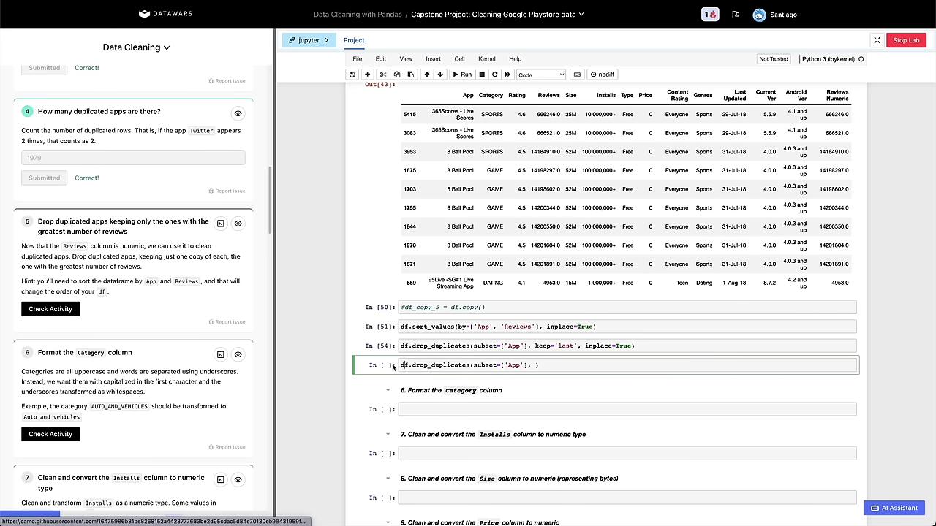
{"action": "key", "text": "d"}
{"action": "key", "text": "d"}
{"action": "left_click", "coordinate": [57, 308]}
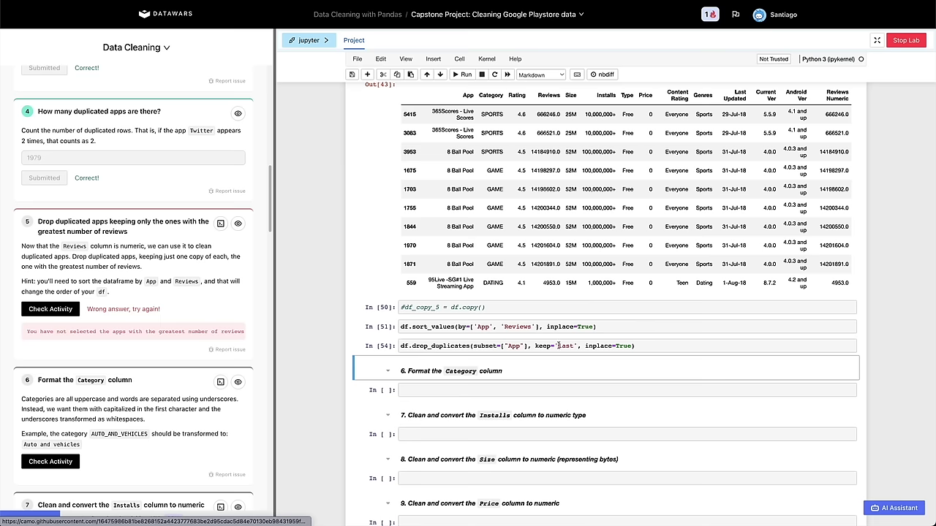
Run df_copy_5.head() in a new cell below the commented copy line and examine the Reviews and Reviews Numeric columns.
{"action": "scroll", "coordinate": [559, 345], "scroll_direction": "down", "scroll_amount": 1}
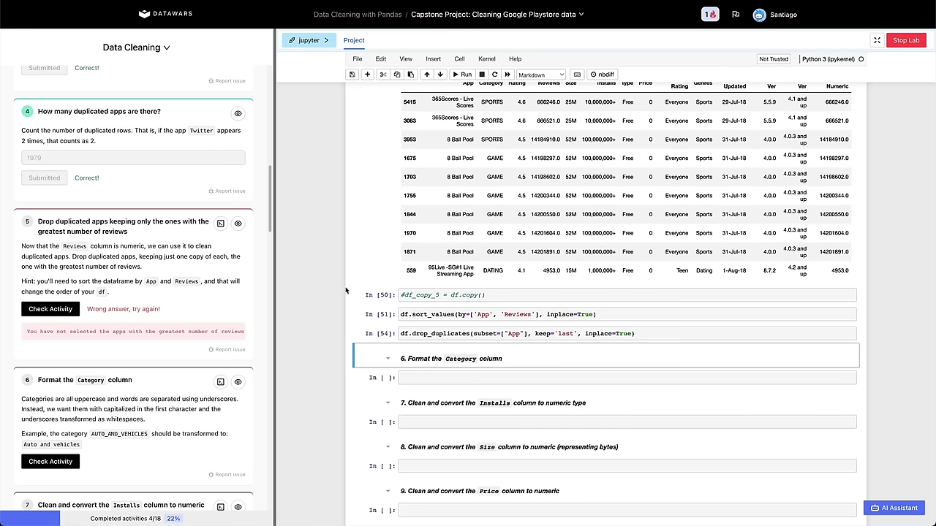
{"action": "left_click", "coordinate": [398, 302]}
{"action": "key", "text": "b"}
{"action": "key", "text": "Return"}
{"action": "type", "text": "df_co"}
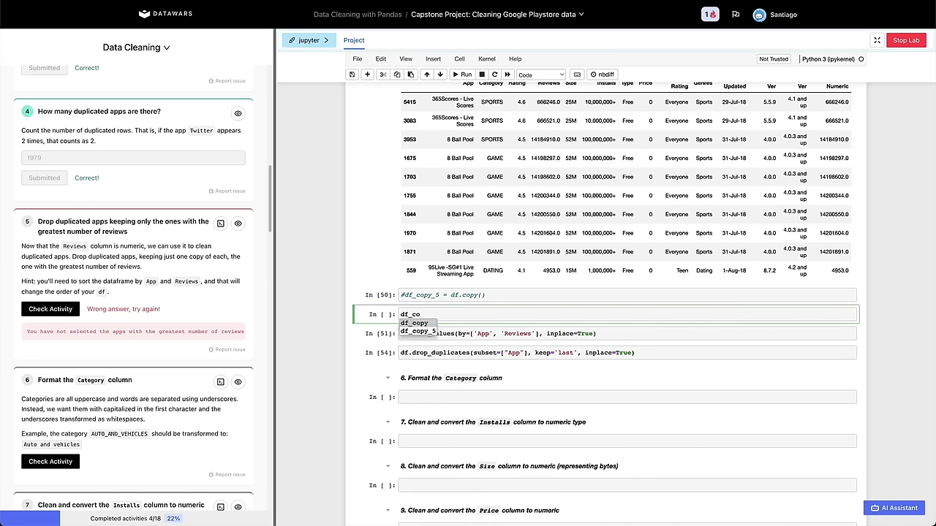
{"action": "type", "text": "py_5.head()"}
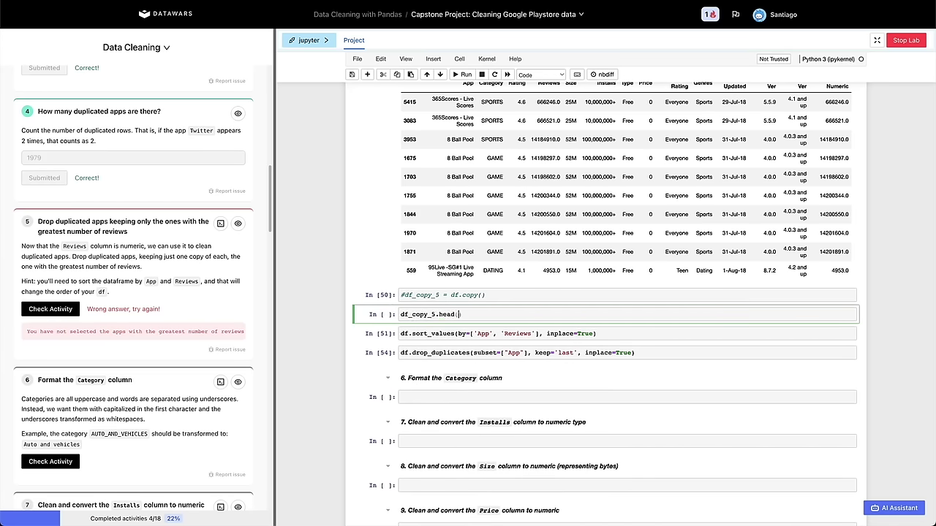
{"action": "key", "text": "shift+Return"}
{"action": "scroll", "coordinate": [644, 326], "scroll_direction": "down", "scroll_amount": 2}
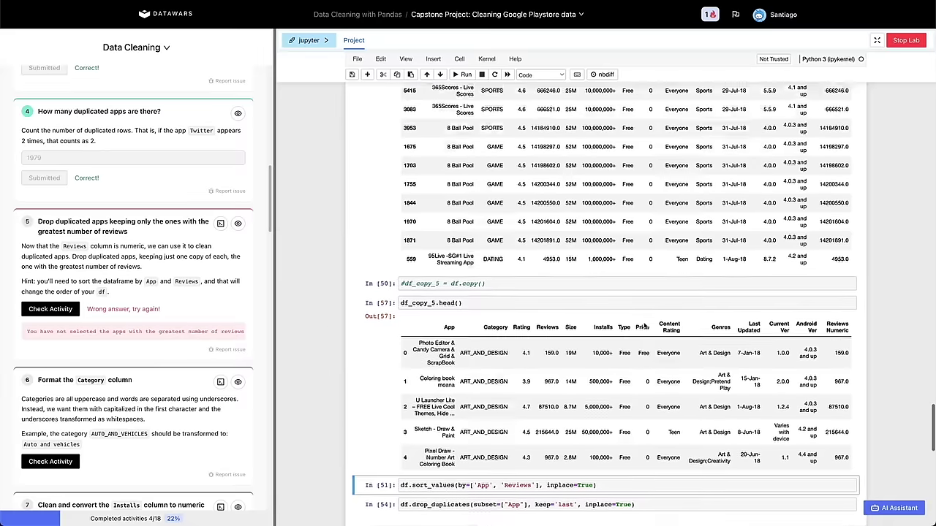
{"action": "double_click", "coordinate": [547, 277]}
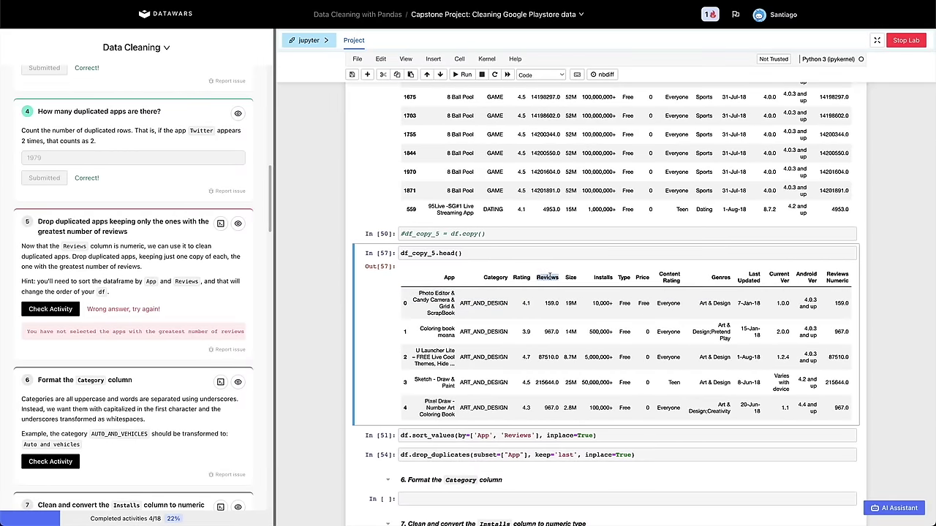
{"action": "triple_click", "coordinate": [839, 272]}
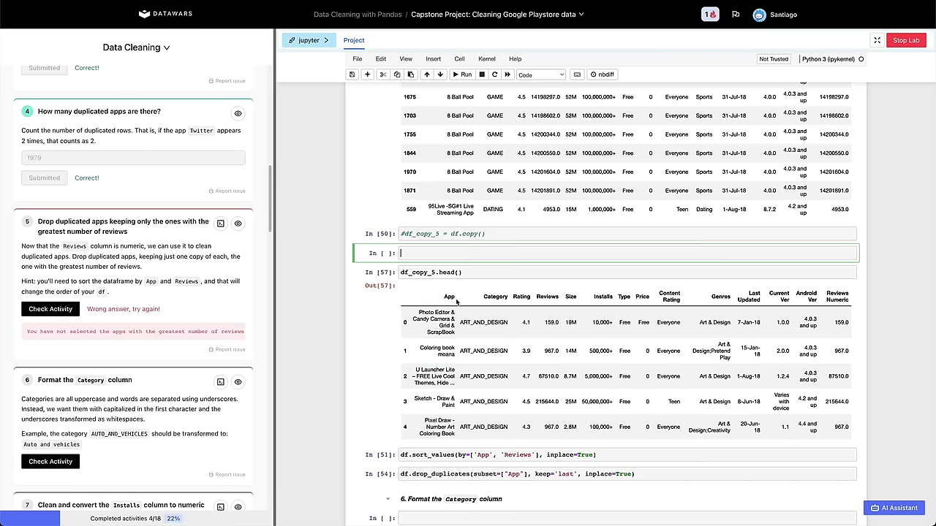
Delete the df_copy_5.head() cell.
{"action": "scroll", "coordinate": [456, 301], "scroll_direction": "down", "scroll_amount": 1}
{"action": "left_click", "coordinate": [453, 299]}
{"action": "key", "text": "d"}
{"action": "key", "text": "d"}
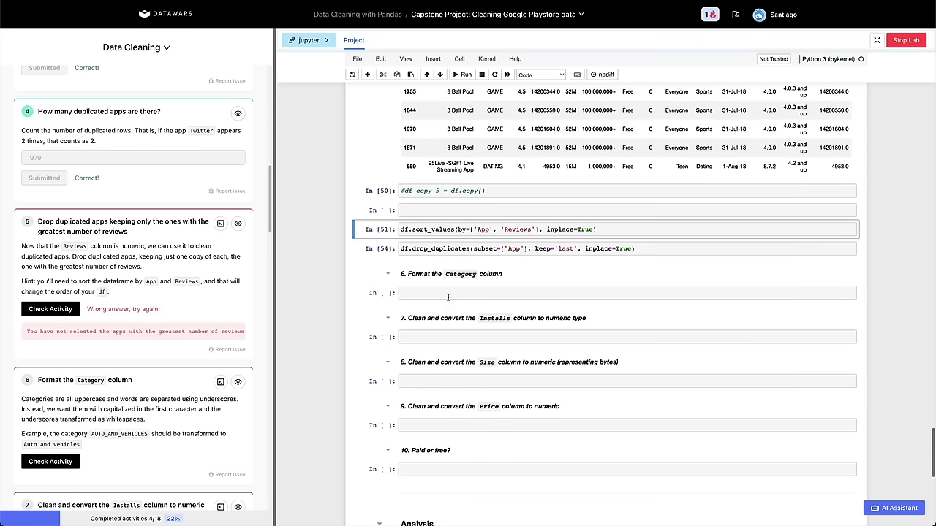
Run del df['Reviews Numeric'] in a new cell above the sort_values cell and resubmit activity 5 for checking.
{"action": "key", "text": "a"}
{"action": "key", "text": "Return"}
{"action": "type", "text": "del df['Reviews Numeric"}
{"action": "key", "text": "shift+Return"}
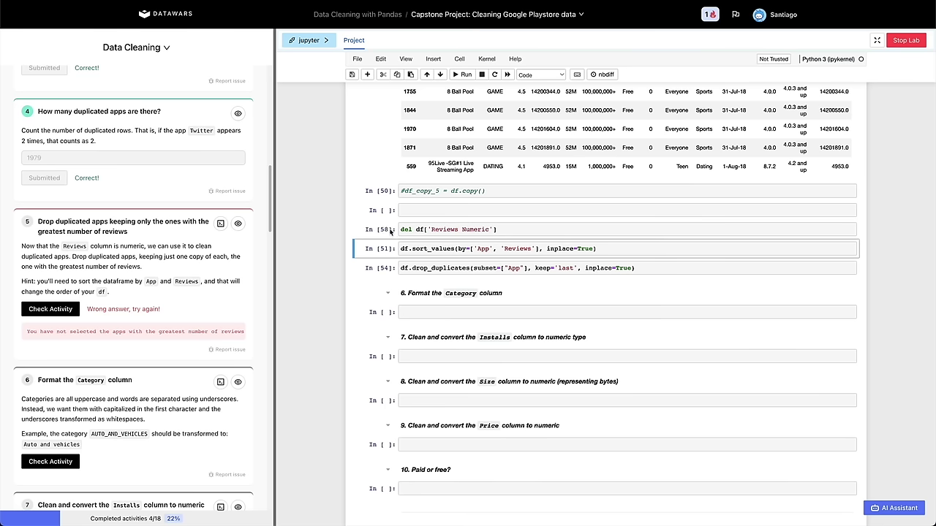
{"action": "left_click", "coordinate": [73, 310]}
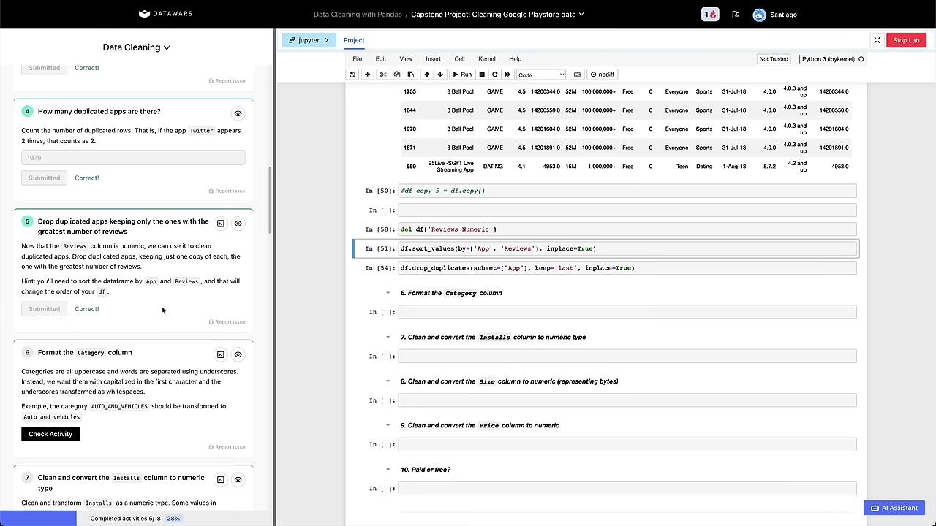
Delete the cell containing del df['Reviews Numeric'].
{"action": "left_click", "coordinate": [408, 231]}
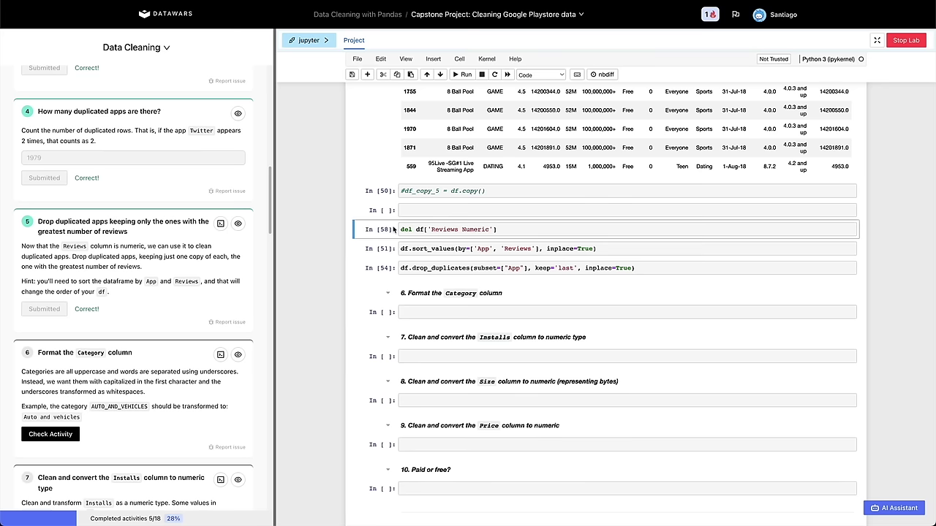
{"action": "key", "text": "d"}
{"action": "key", "text": "d"}
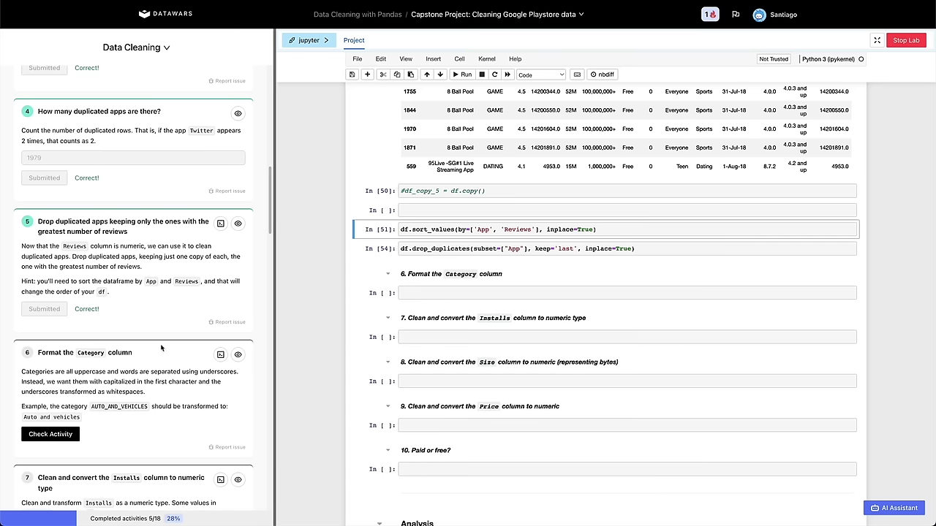
Run df['Category'].value_counts() in the empty cell under "6. Format the Category column".
{"action": "scroll", "coordinate": [161, 348], "scroll_direction": "down", "scroll_amount": 1}
{"action": "scroll", "coordinate": [146, 316], "scroll_direction": "down", "scroll_amount": 2}
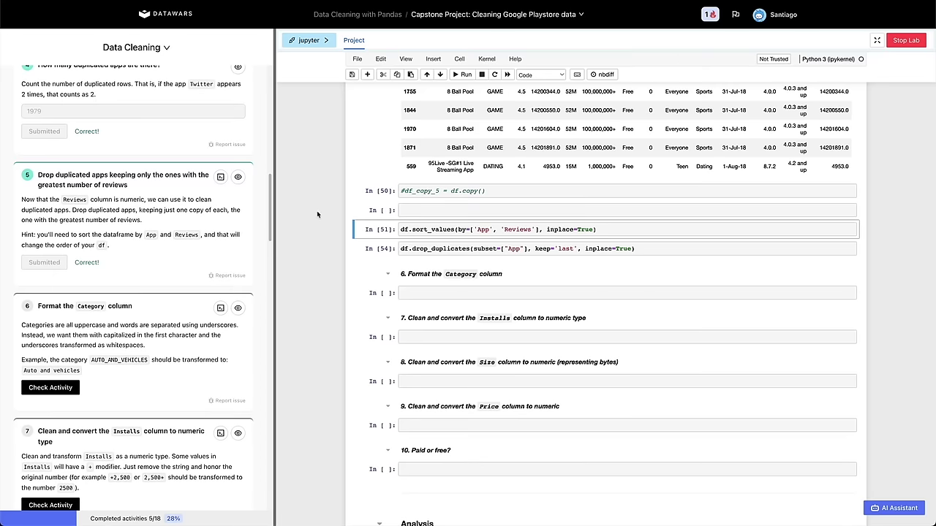
{"action": "scroll", "coordinate": [230, 331], "scroll_direction": "down", "scroll_amount": 2}
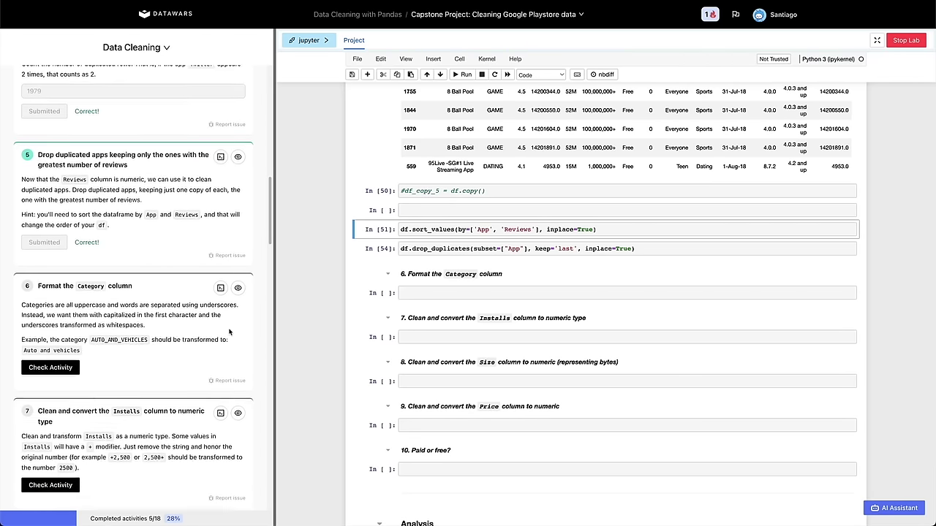
{"action": "left_click", "coordinate": [388, 292]}
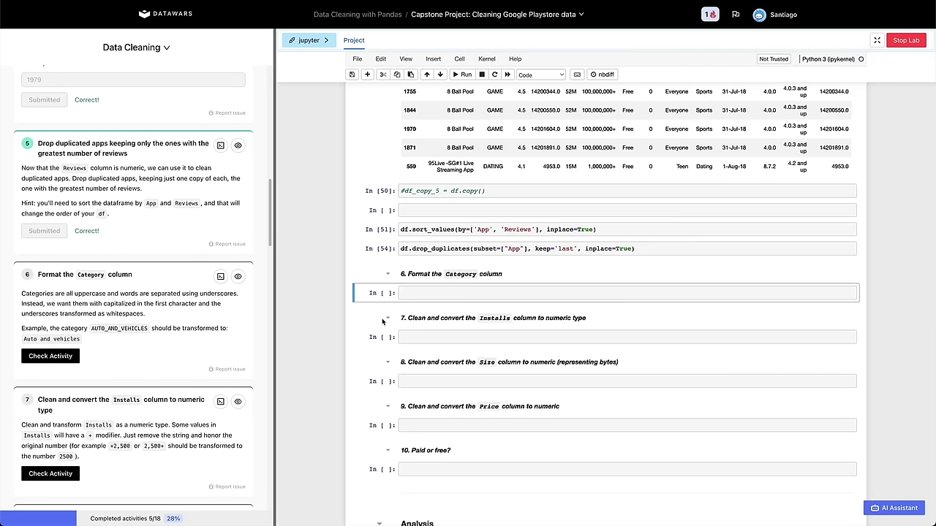
{"action": "type", "text": "df['Category'].value_counts()"}
{"action": "key", "text": "shift+Return"}
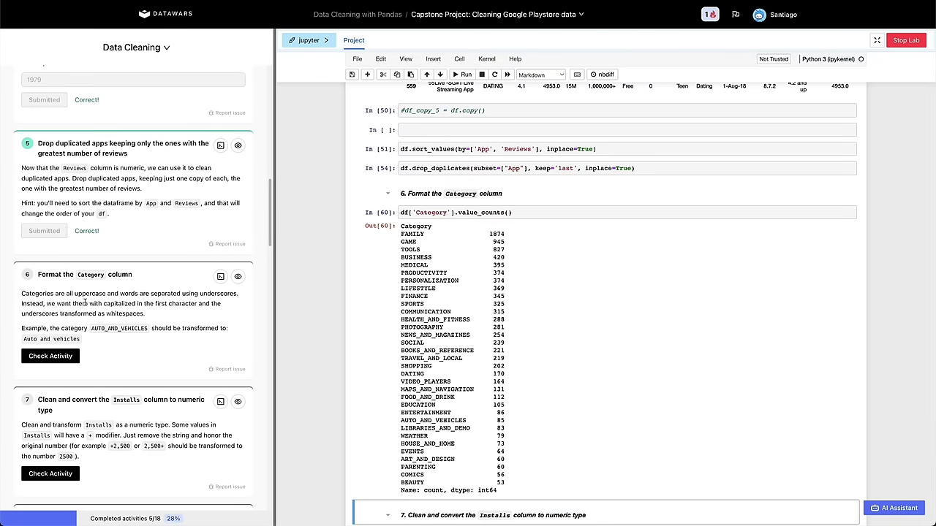
Compare the uppercase, underscore-separated category names with activity 6's instructions, making the value counts output scrollable.
{"action": "left_click_drag", "start_coordinate": [88, 291], "coordinate": [56, 293]}
{"action": "double_click", "coordinate": [431, 312]}
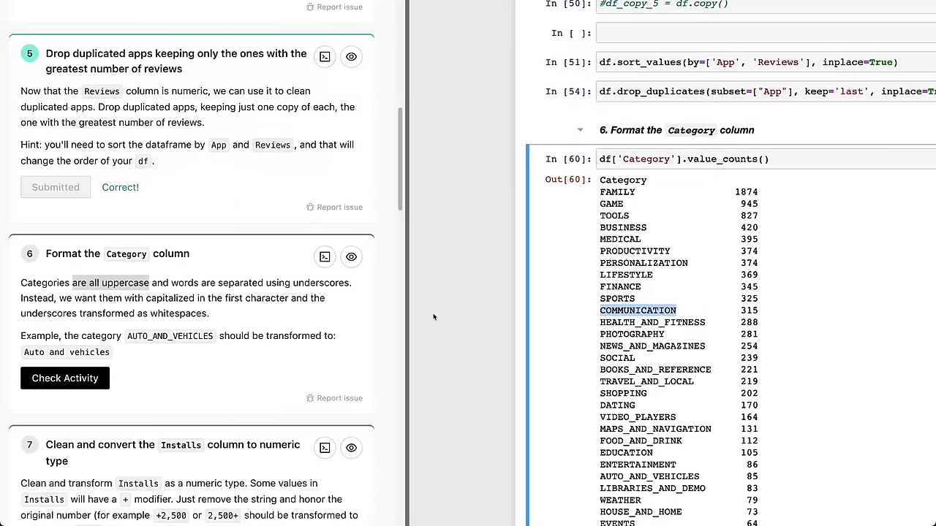
{"action": "left_click", "coordinate": [572, 324]}
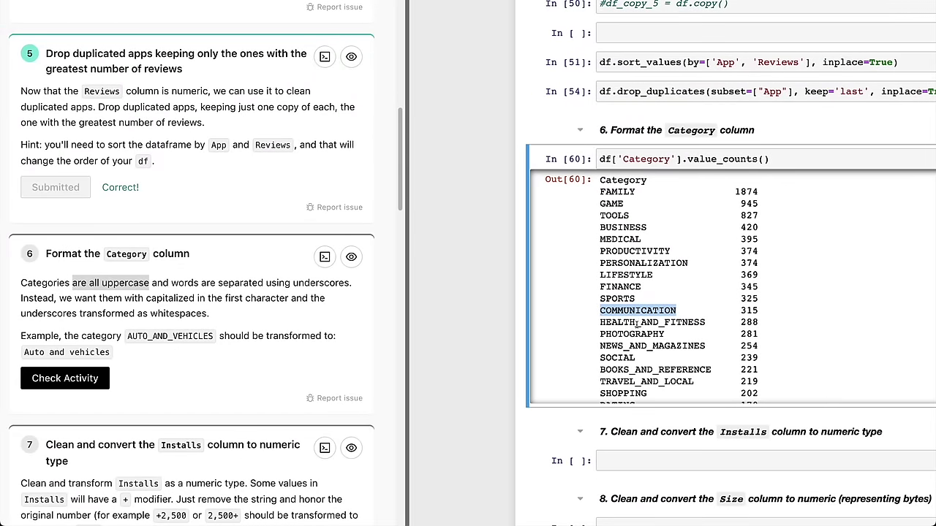
{"action": "left_click", "coordinate": [637, 322]}
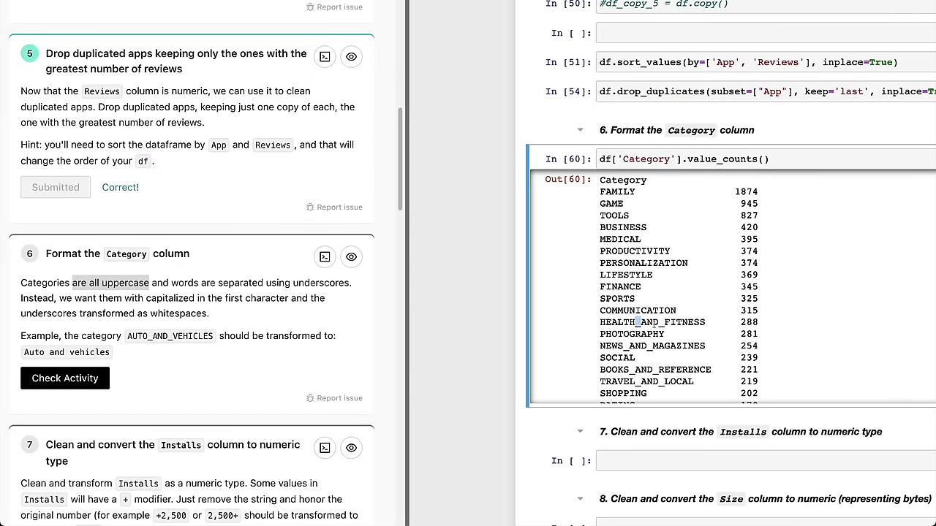
Add an empty cell below the Category value counts and compare HEALTH_AND_FITNESS with activity 6's AUTO_AND_VEHICLES to Auto and vehicles example.
{"action": "double_click", "coordinate": [625, 323]}
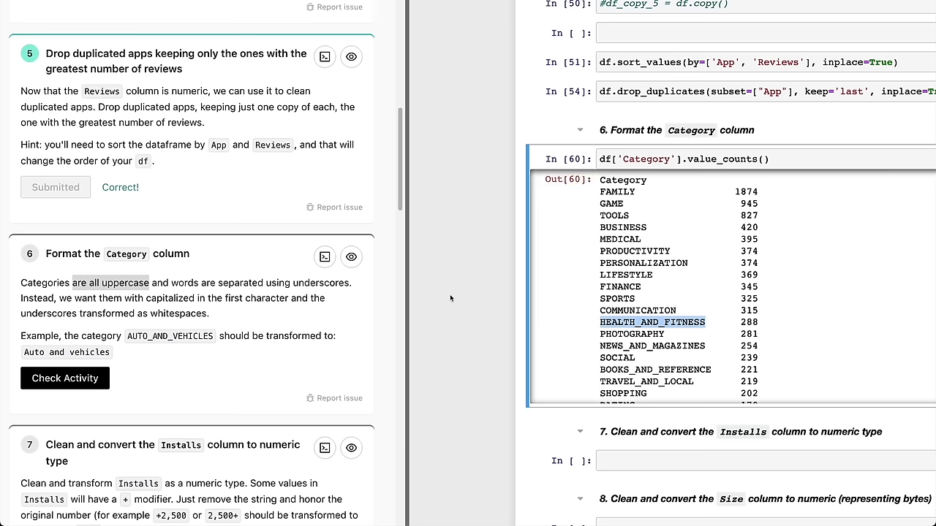
{"action": "left_click", "coordinate": [719, 283]}
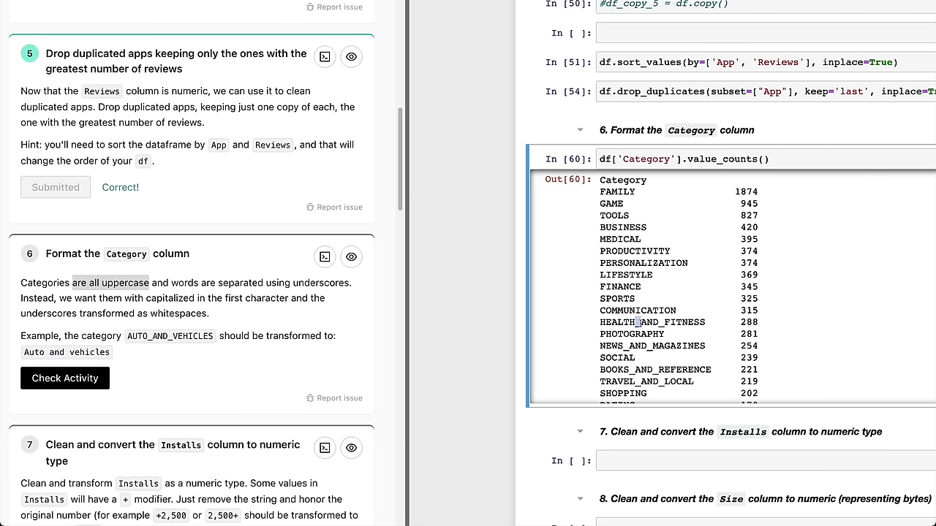
{"action": "key", "text": "b"}
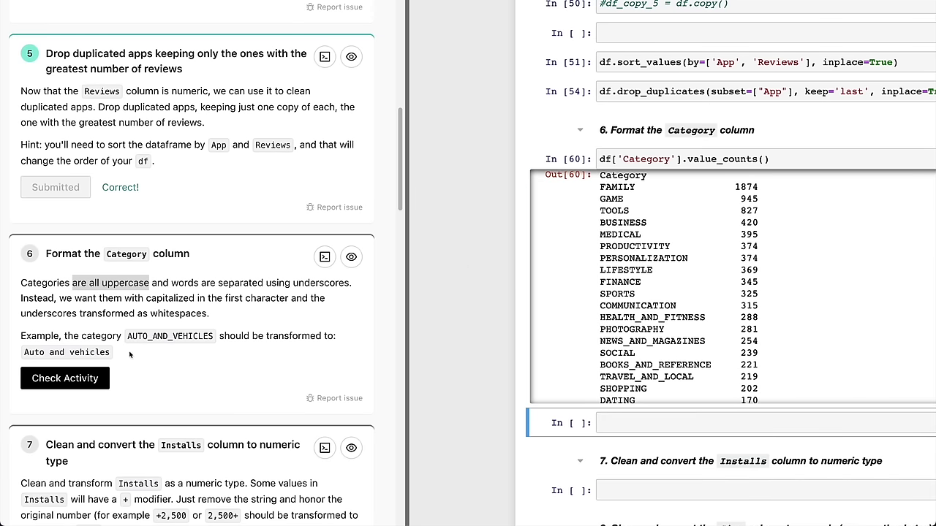
{"action": "double_click", "coordinate": [193, 336]}
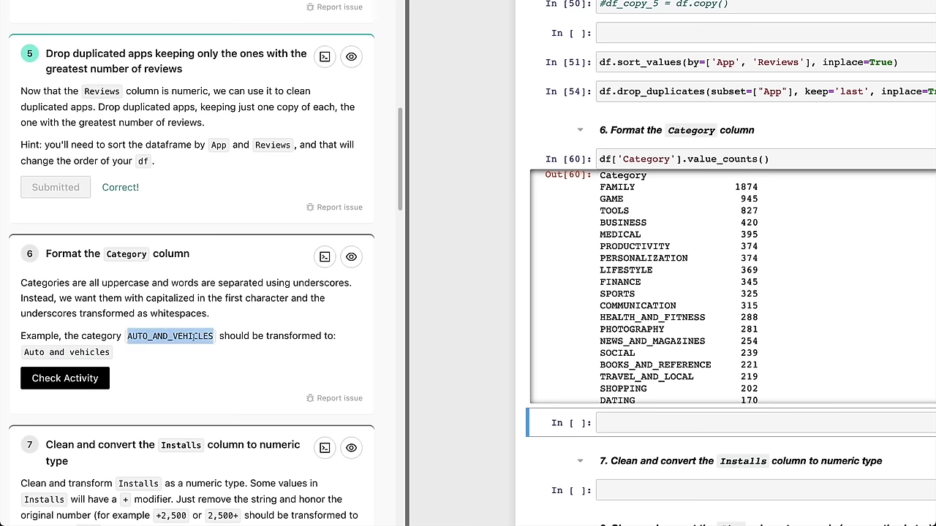
{"action": "left_click", "coordinate": [42, 359]}
{"action": "left_click_drag", "start_coordinate": [25, 352], "coordinate": [111, 353]}
Run df['Category'] = df['Category'].str.replace('_', ' ') in the empty cell below the Category value counts.
{"action": "left_click", "coordinate": [618, 432]}
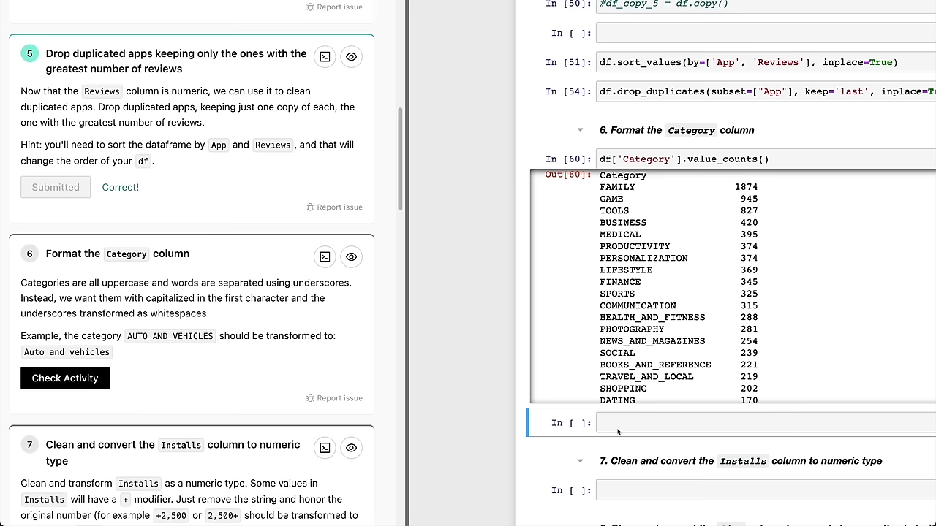
{"action": "left_click", "coordinate": [670, 430]}
{"action": "type", "text": "df"}
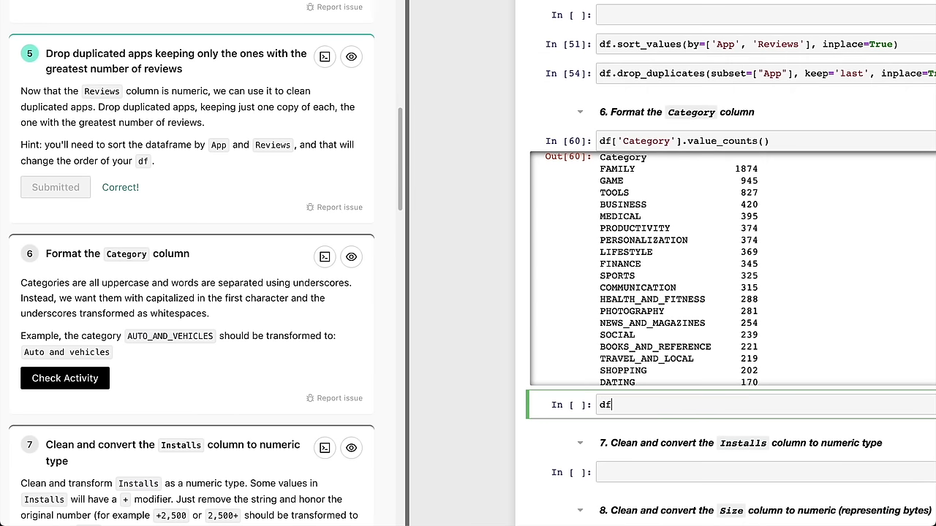
{"action": "type", "text": "['Category'] = df['Category']"}
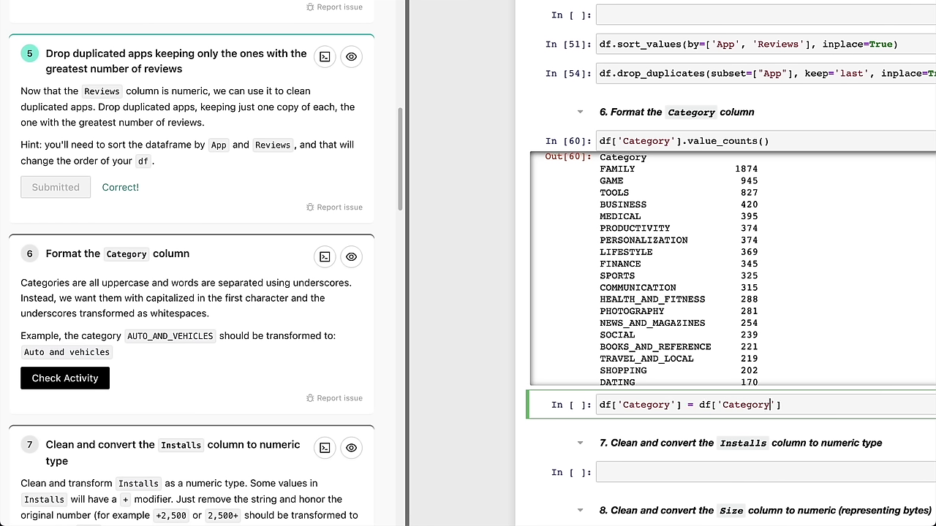
{"action": "type", "text": ".str.replace("}
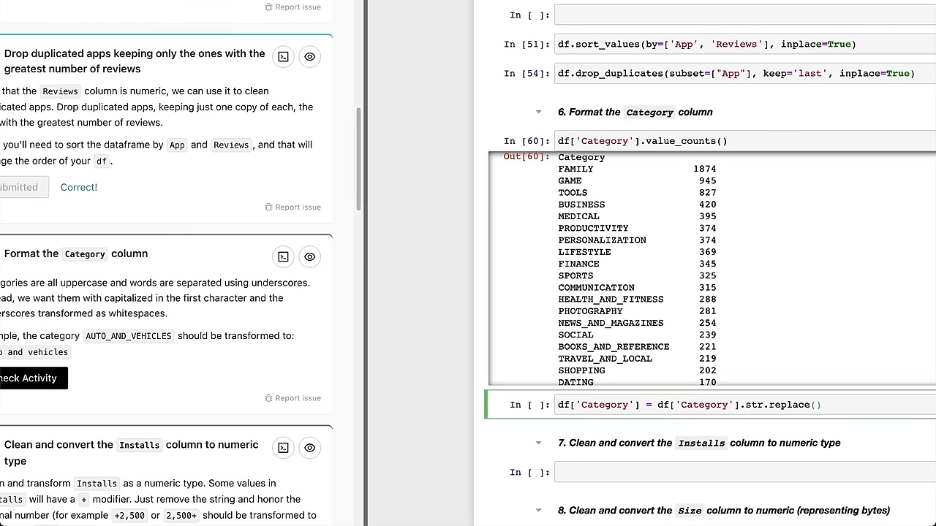
{"action": "type", "text": "'_', '"}
{"action": "key", "text": "shift+Return"}
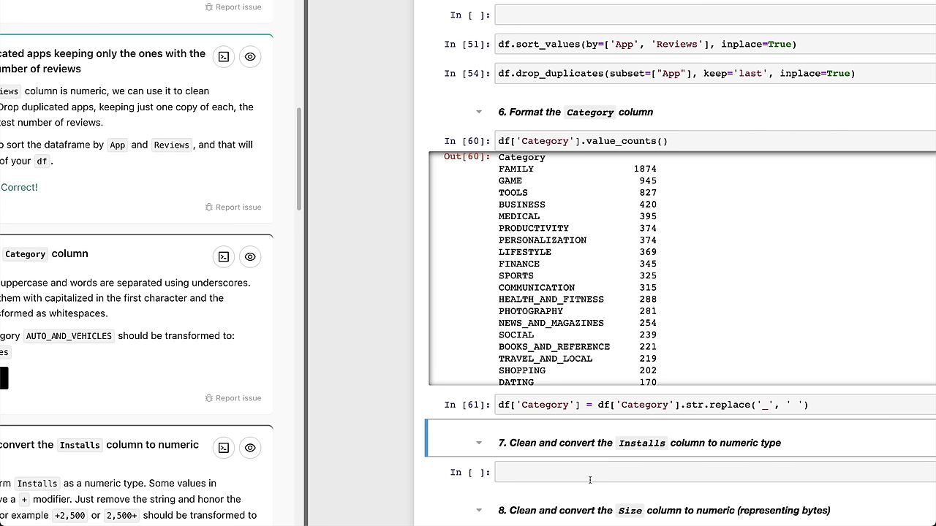
Duplicate the underscore replacement cell, change the copy to df['Category'] = df['Category'].str.capitalize(), and run it.
{"action": "left_click", "coordinate": [471, 411]}
{"action": "key", "text": "c"}
{"action": "key", "text": "v"}
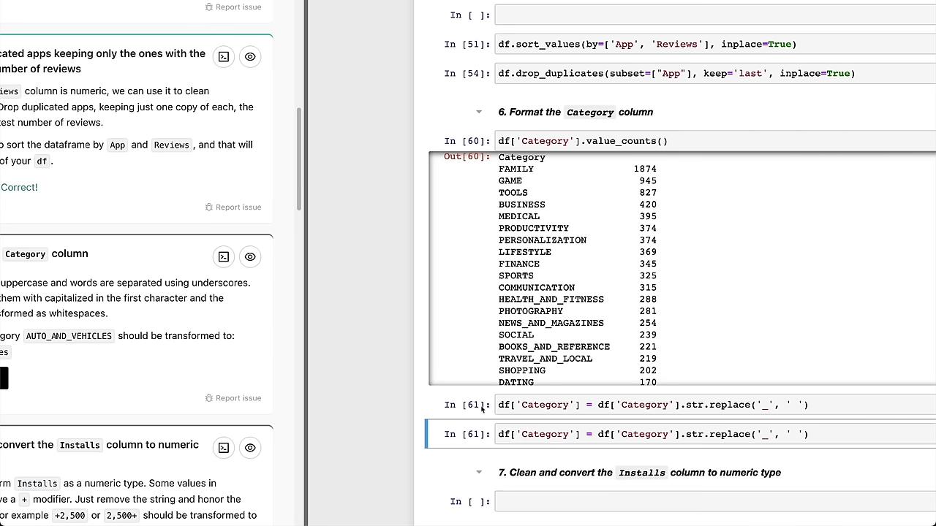
{"action": "left_click", "coordinate": [713, 436]}
{"action": "key", "text": "shift+End"}
{"action": "key", "text": "BackSpace"}
{"action": "type", "text": "capitalize()"}
{"action": "key", "text": "shift+Return"}
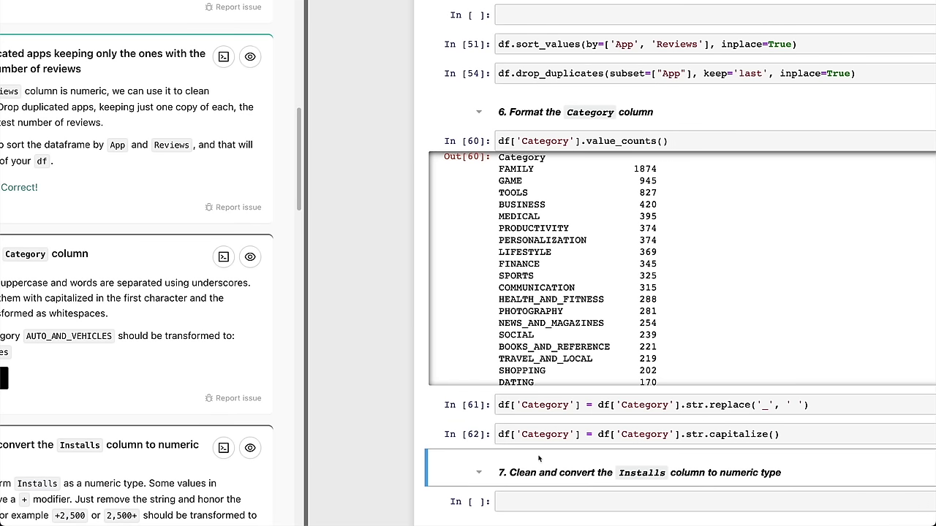
Rerun the Category value counts and look through the output for the Auto and vehicles category.
{"action": "left_click", "coordinate": [481, 437]}
{"action": "left_click", "coordinate": [555, 217]}
{"action": "key", "text": "shift+Return"}
{"action": "scroll", "coordinate": [524, 219], "scroll_direction": "down", "scroll_amount": 2}
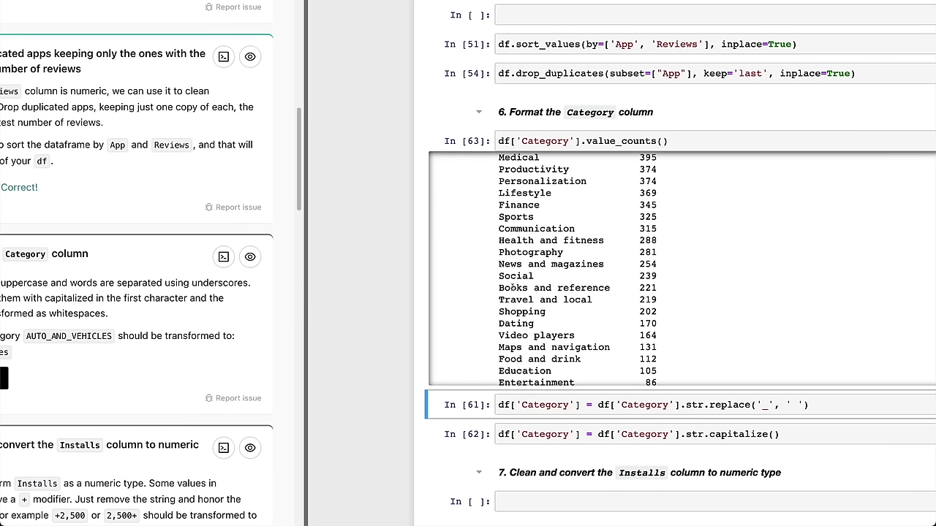
{"action": "scroll", "coordinate": [509, 301], "scroll_direction": "down", "scroll_amount": 2}
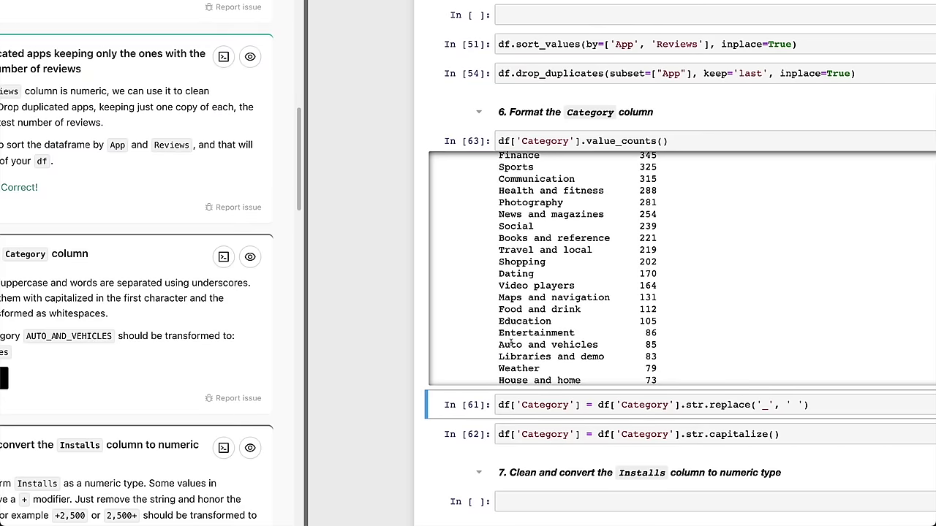
{"action": "left_click_drag", "start_coordinate": [499, 344], "coordinate": [596, 345]}
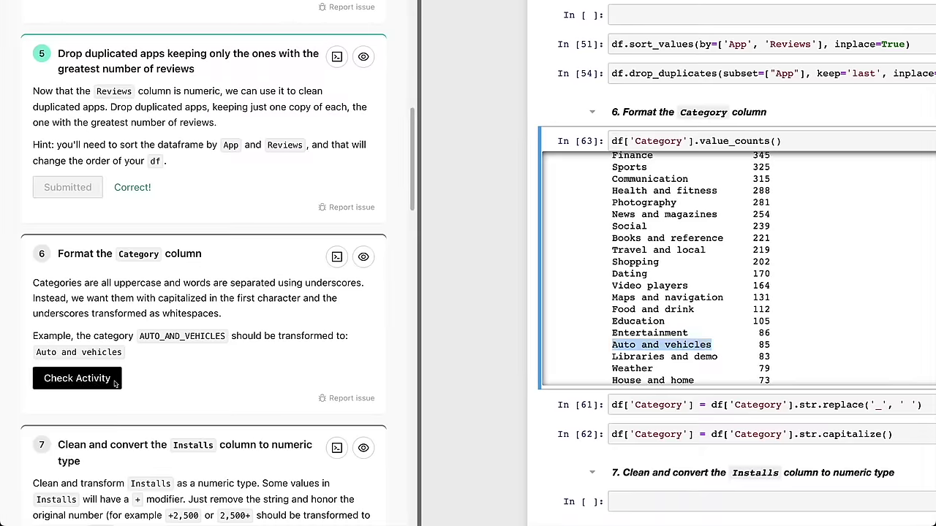
Submit activity 6 for checking and read activity 7's instructions on cleaning the Installs column.
{"action": "left_click", "coordinate": [77, 379]}
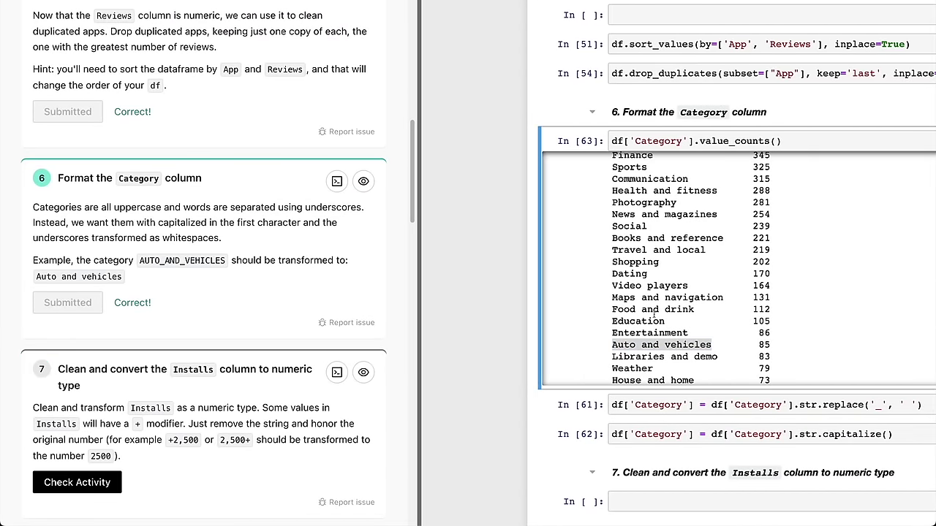
{"action": "scroll", "coordinate": [654, 314], "scroll_direction": "down", "scroll_amount": 2}
{"action": "scroll", "coordinate": [593, 457], "scroll_direction": "down", "scroll_amount": 4}
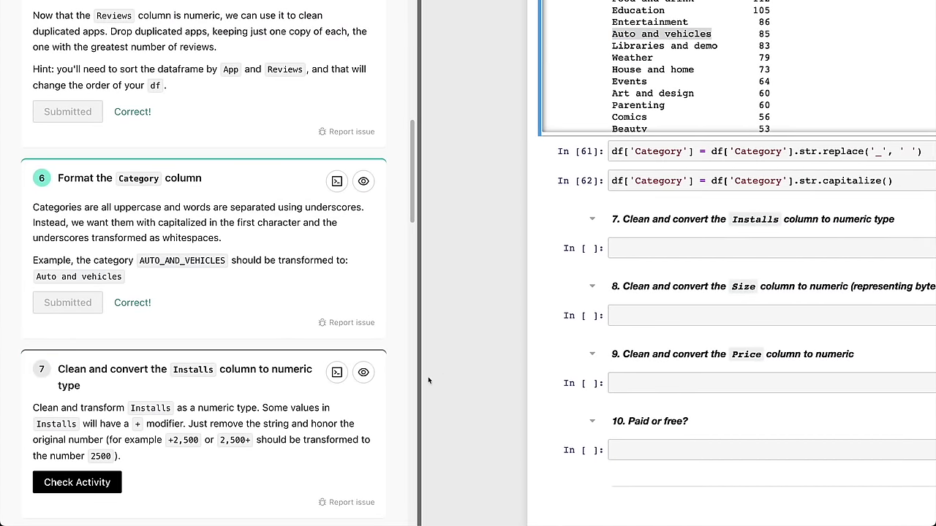
{"action": "scroll", "coordinate": [265, 419], "scroll_direction": "down", "scroll_amount": 3}
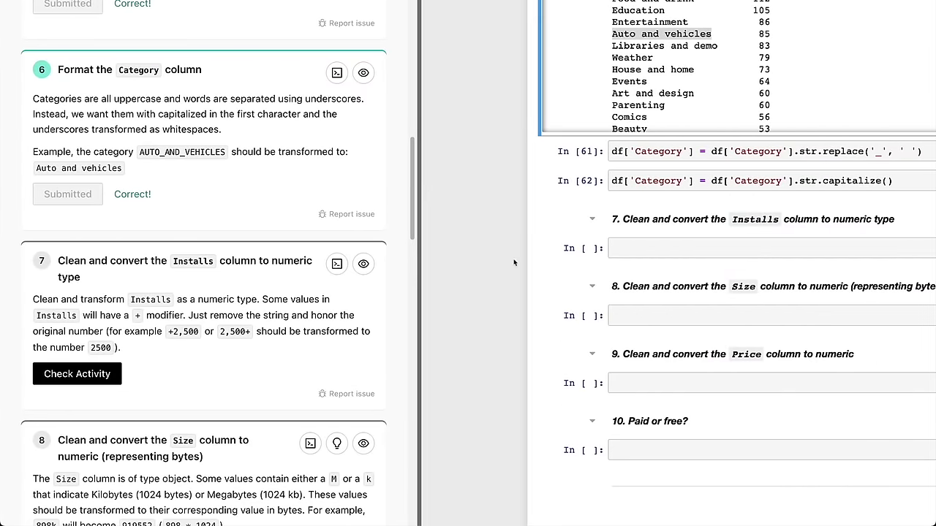
{"action": "scroll", "coordinate": [437, 248], "scroll_direction": "down", "scroll_amount": 5}
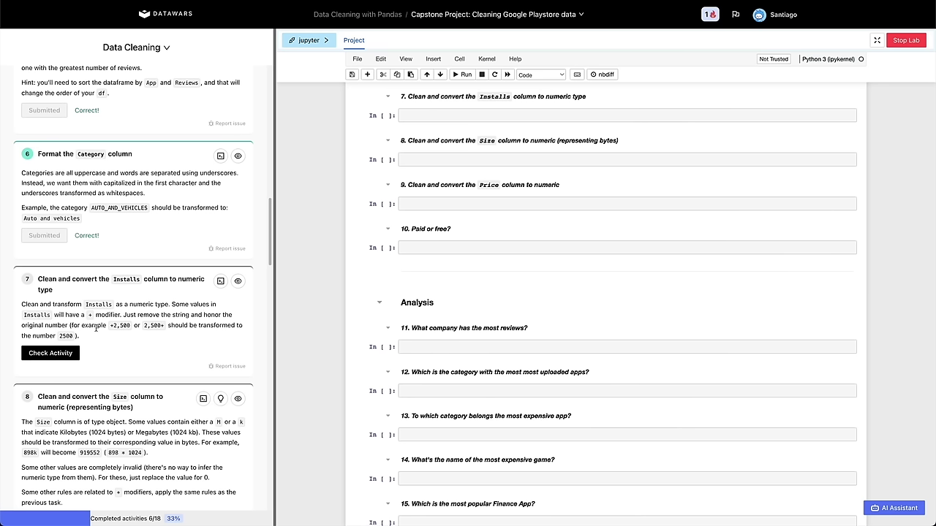
{"action": "left_click", "coordinate": [388, 130]}
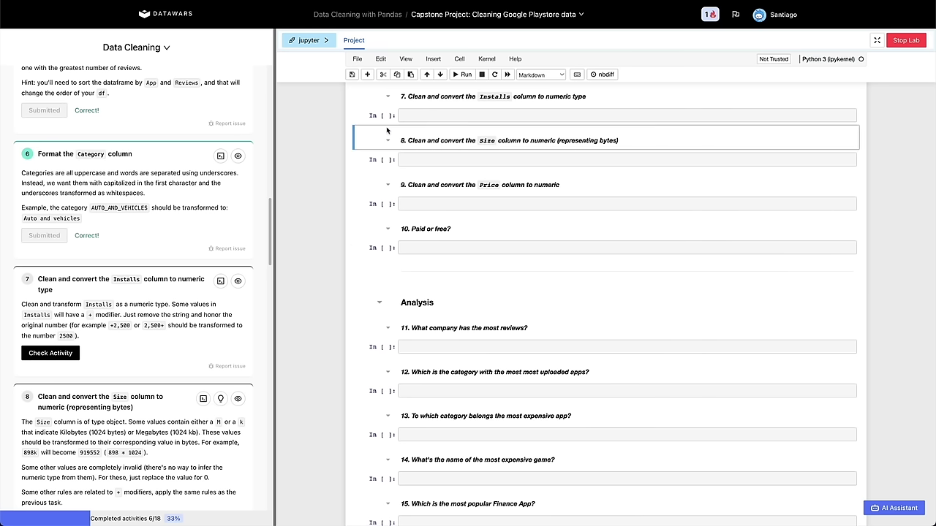
{"action": "key", "text": "b"}
{"action": "left_click", "coordinate": [394, 119]}
{"action": "left_click", "coordinate": [395, 181]}
{"action": "left_click", "coordinate": [394, 162]}
{"action": "key", "text": "d"}
{"action": "key", "text": "d"}
Start a df.loc[] filter in the empty cell under "7. Clean and convert the Installs column to numeric type".
{"action": "left_click", "coordinate": [418, 114]}
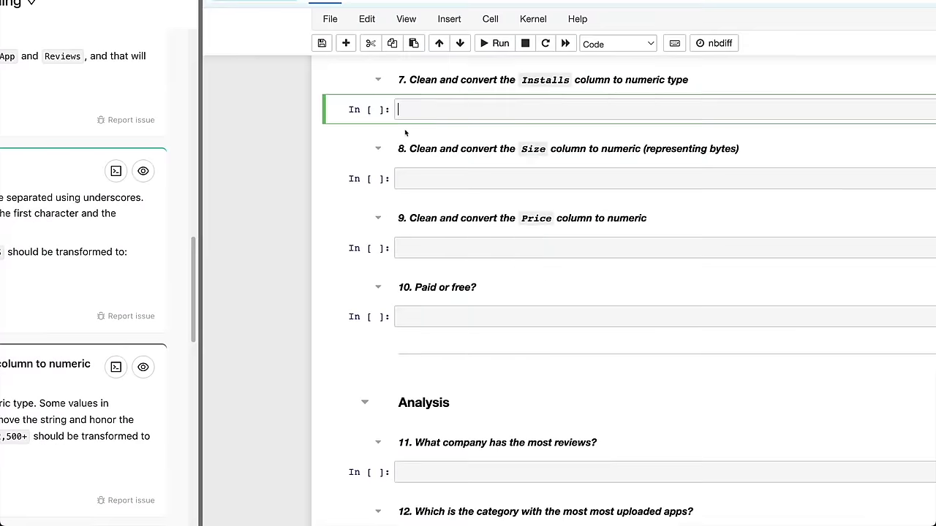
{"action": "type", "text": "df.loc[df["}
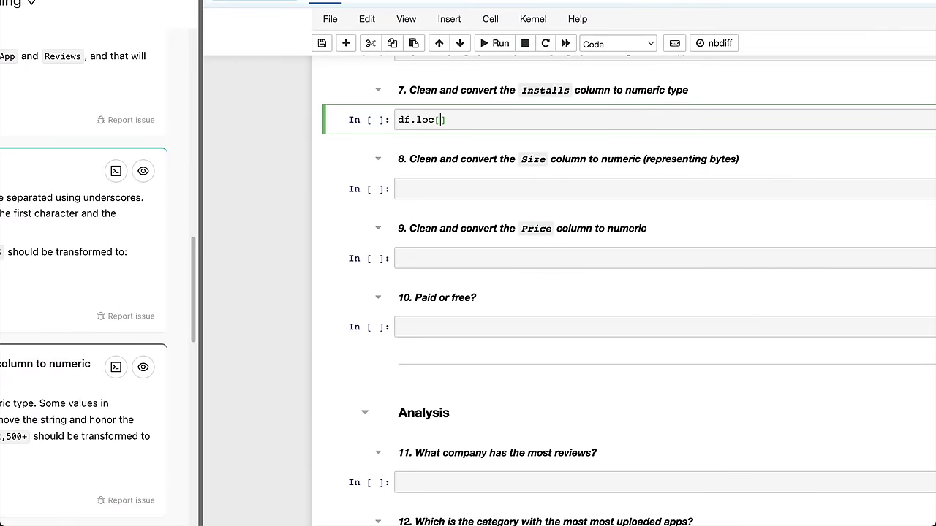
{"action": "key", "text": "BackSpace"}
{"action": "key", "text": "BackSpace"}
{"action": "key", "text": "BackSpace"}
{"action": "key", "text": "Escape"}
Run pd.to_numeric(df['Installs'], errors='coerce').isna() in a new cell above the df.loc cell.
{"action": "key", "text": "a"}
{"action": "key", "text": "Return"}
{"action": "type", "text": "pd.to_num"}
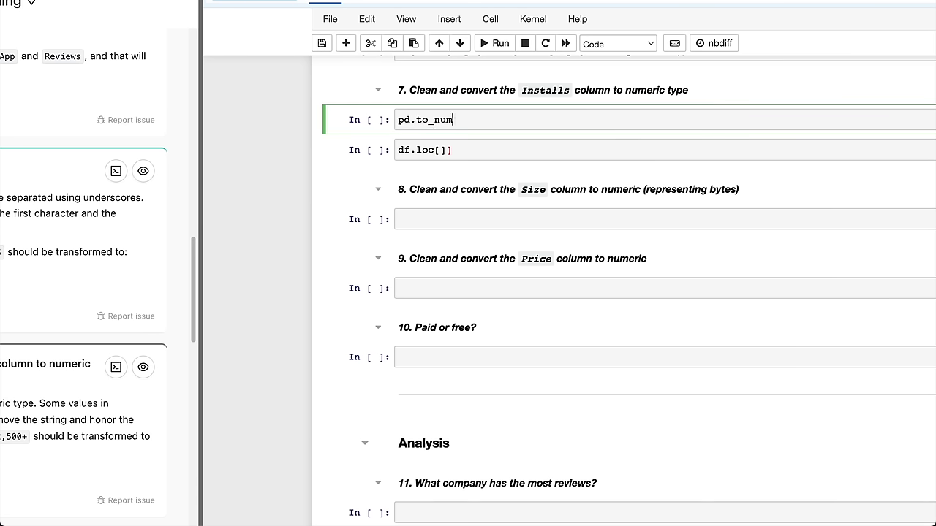
{"action": "type", "text": "eric(df['Installs'], errors="}
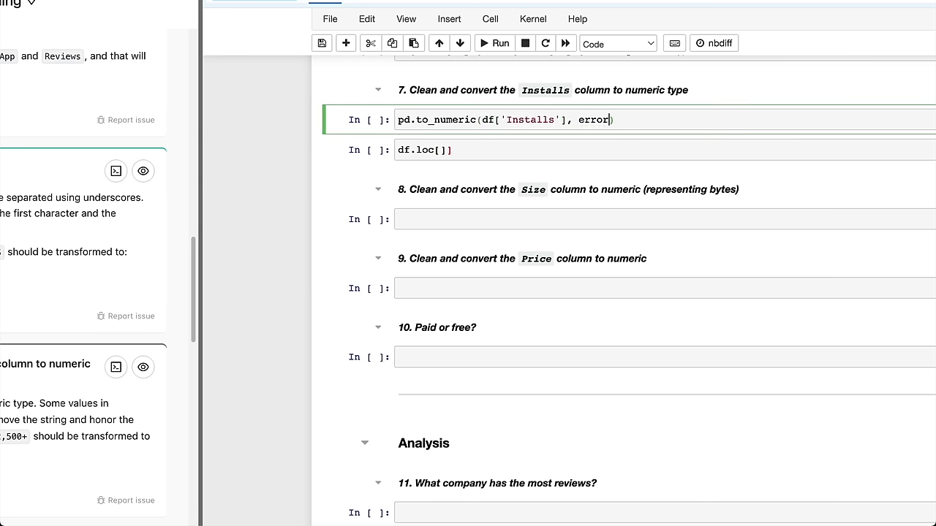
{"action": "type", "text": "'coerce').isna()"}
{"action": "key", "text": "shift+Return"}
Copy the to_numeric isna expression into the df.loc brackets and run the filter on the non-numeric Installs rows.
{"action": "left_click", "coordinate": [457, 111]}
{"action": "triple_click", "coordinate": [462, 125]}
{"action": "key", "text": "ctrl+c"}
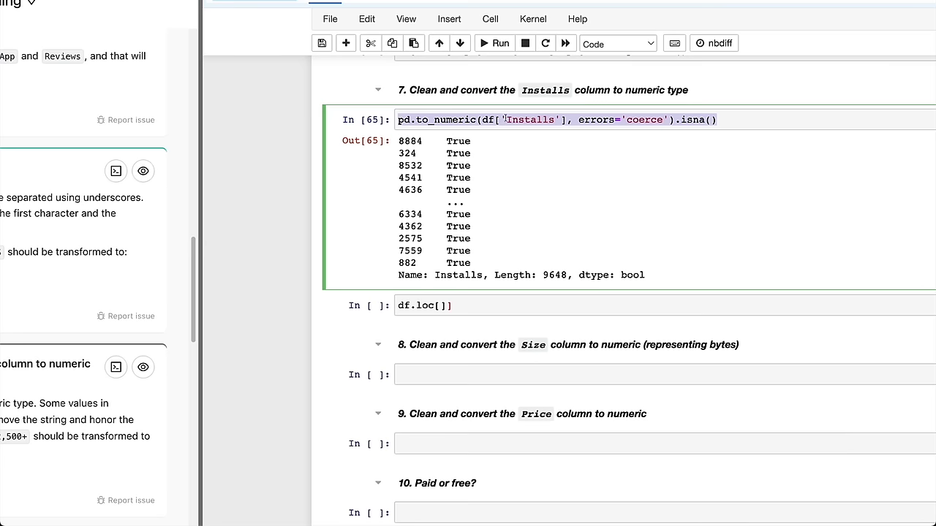
{"action": "key", "text": "BackSpace"}
{"action": "left_click", "coordinate": [446, 307]}
{"action": "key", "text": "ctrl+v"}
{"action": "key", "text": "shift+Return"}
{"action": "scroll", "coordinate": [589, 296], "scroll_direction": "down", "scroll_amount": 2}
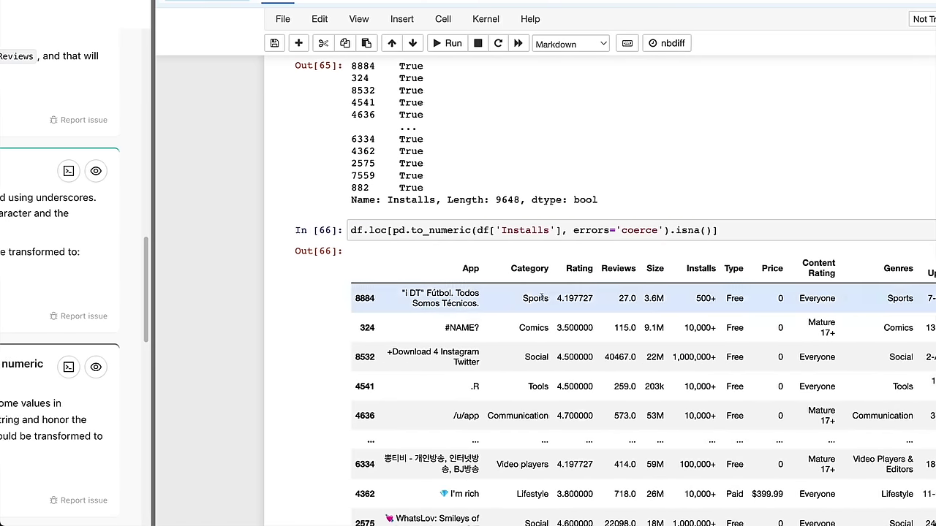
Append .head() to the Installs filter, rerun it, and examine the formatting of the Installs values.
{"action": "left_click", "coordinate": [721, 230]}
{"action": "type", "text": ","}
{"action": "type", "text": "head()"}
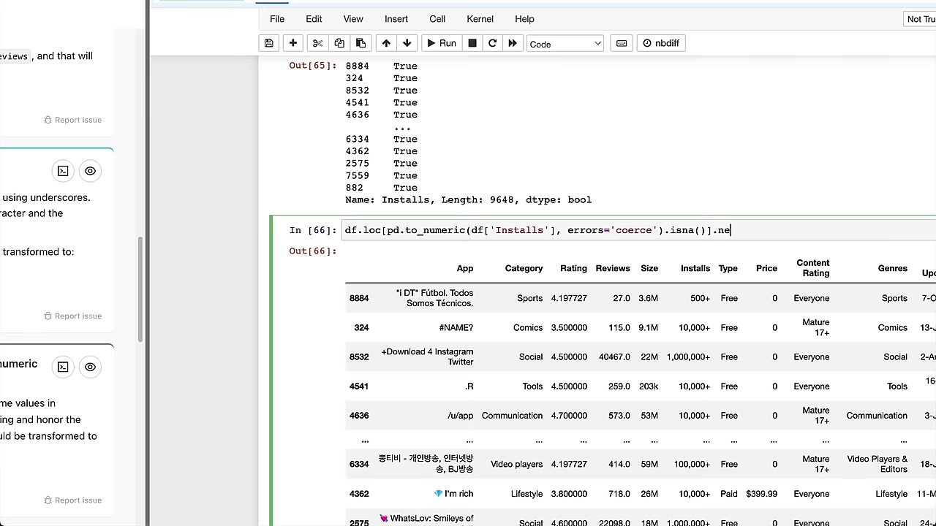
{"action": "key", "text": "shift+Return"}
{"action": "scroll", "coordinate": [696, 254], "scroll_direction": "down", "scroll_amount": 1}
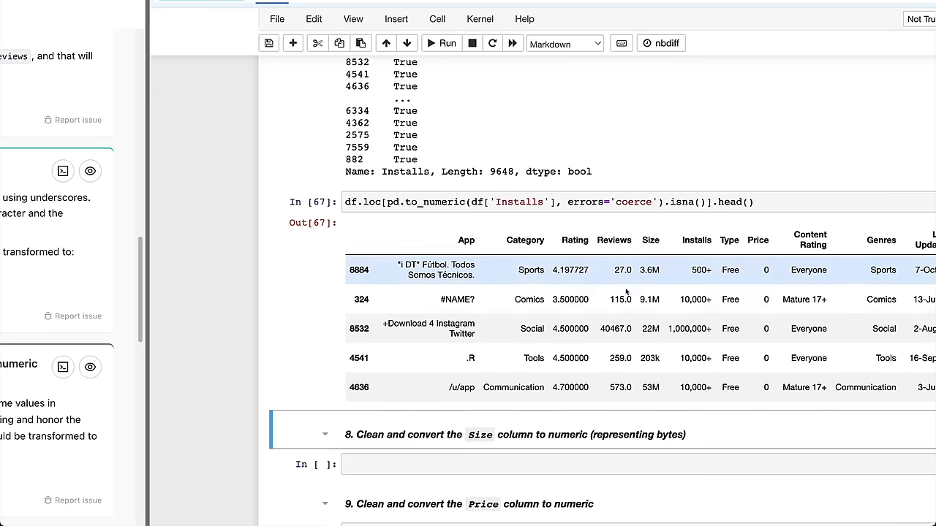
{"action": "left_click", "coordinate": [702, 265]}
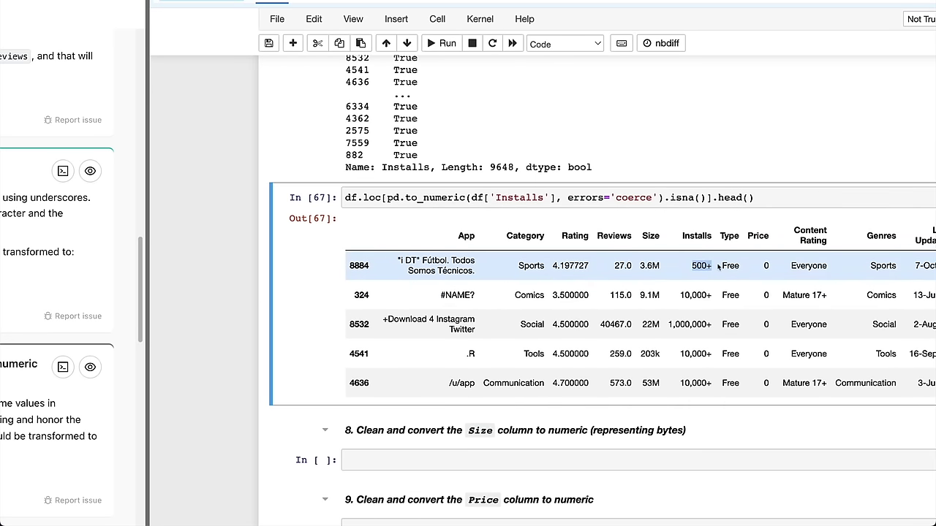
{"action": "left_click_drag", "start_coordinate": [682, 295], "coordinate": [705, 295]}
{"action": "left_click", "coordinate": [682, 305]}
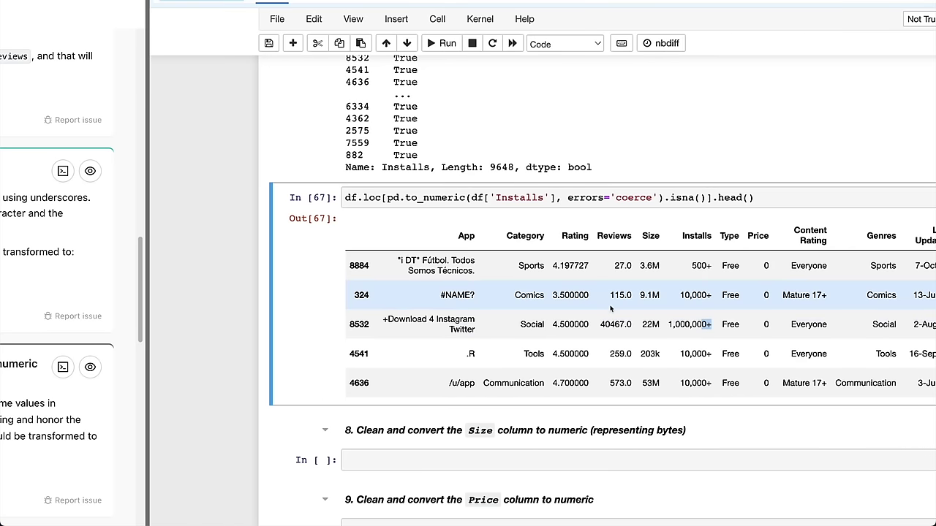
Add a cell below the filter output and write df['Installs'].str.replace("+", '') in it.
{"action": "scroll", "coordinate": [581, 288], "scroll_direction": "down", "scroll_amount": 1}
{"action": "key", "text": "b"}
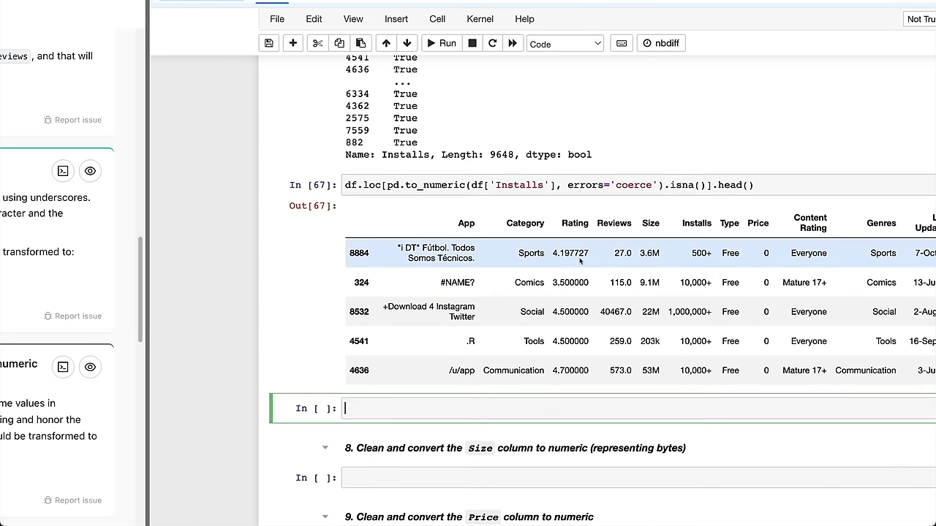
{"action": "scroll", "coordinate": [580, 261], "scroll_direction": "down", "scroll_amount": 2}
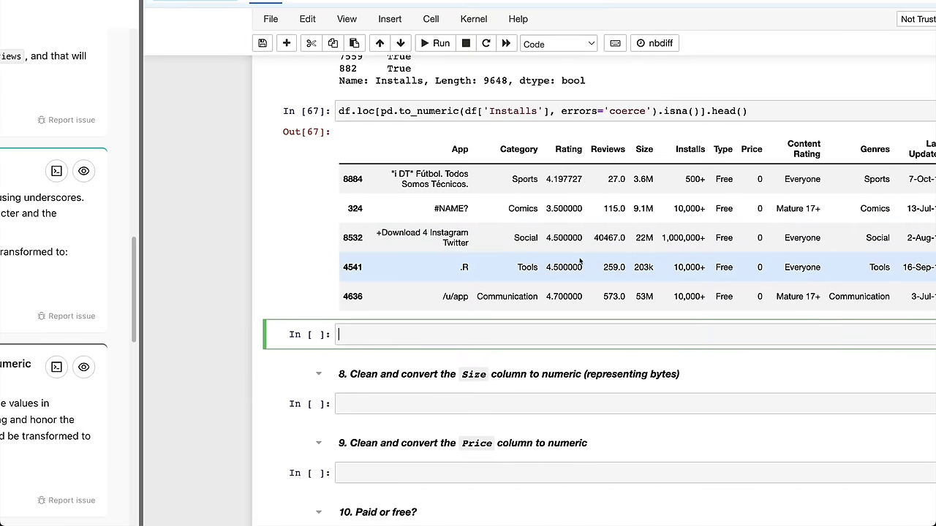
{"action": "type", "text": "df["}
{"action": "key", "text": "Return"}
{"action": "type", "text": "'"}
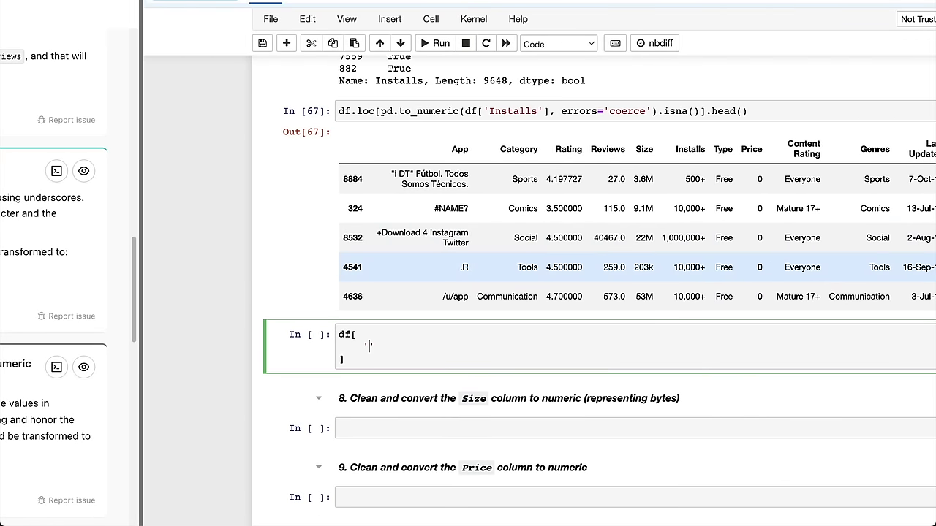
{"action": "key", "text": "BackSpace"}
{"action": "key", "text": "BackSpace"}
{"action": "key", "text": "BackSpace"}
{"action": "key", "text": "BackSpace"}
{"action": "key", "text": "BackSpace"}
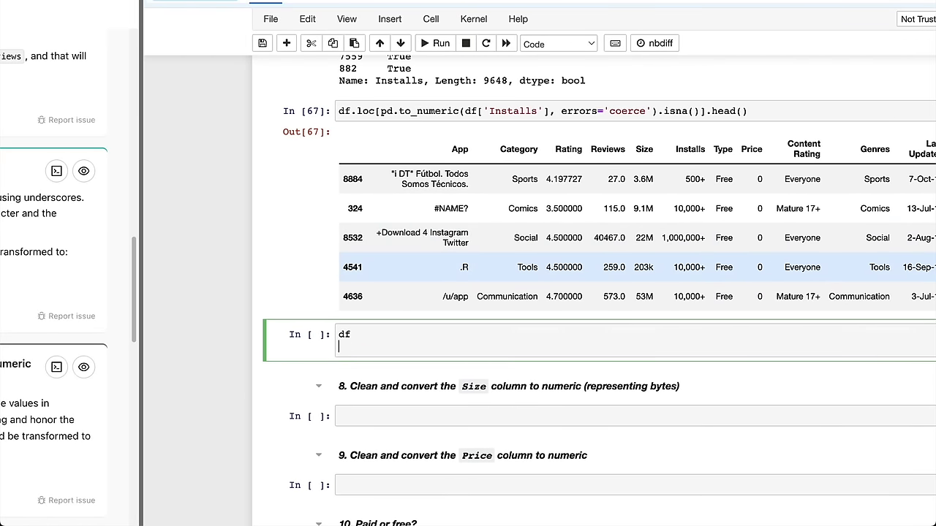
{"action": "type", "text": "['Installs']."}
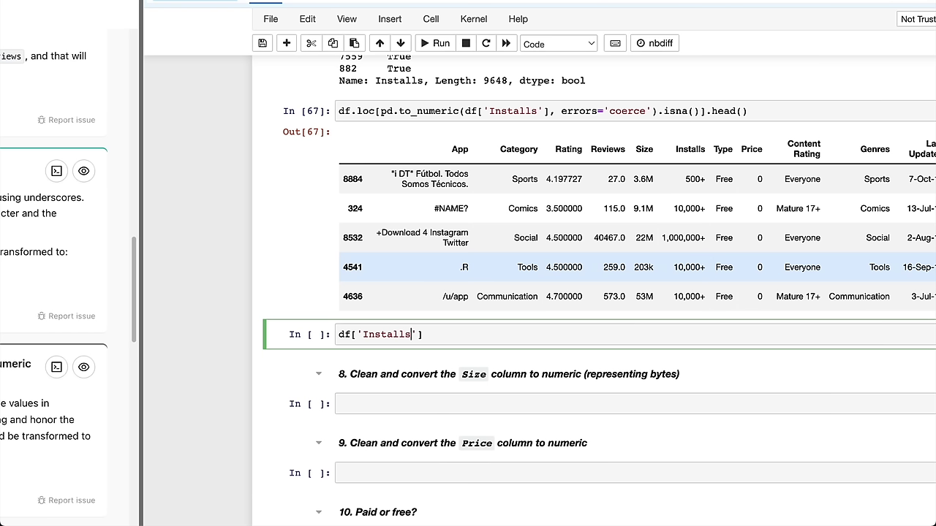
{"action": "type", "text": "str.replace(\"+\", '"}
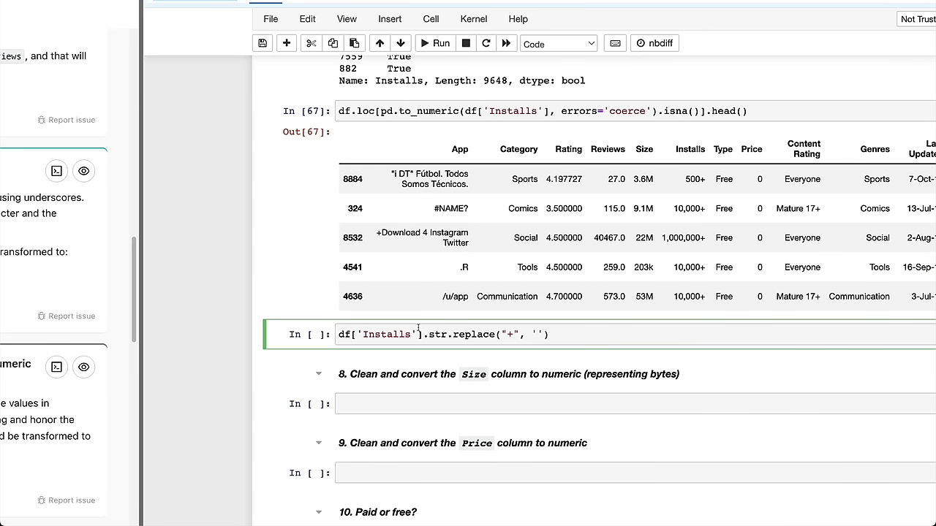
Chain a copy of the str.replace call onto the Installs expression, changed to replace "," with an empty string.
{"action": "left_click_drag", "start_coordinate": [424, 336], "coordinate": [549, 335]}
{"action": "key", "text": "ctrl+c"}
{"action": "key", "text": "End"}
{"action": "key", "text": "ctrl+v"}
{"action": "left_click", "coordinate": [640, 330]}
{"action": "key", "text": "BackSpace"}
{"action": "type", "text": ","}
Wrap the chained Installs replacement expression in pd.to_numeric() and run the cell.
{"action": "key", "text": "ctrl+a"}
{"action": "left_click", "coordinate": [338, 335]}
{"action": "type", "text": "pd.to_num"}
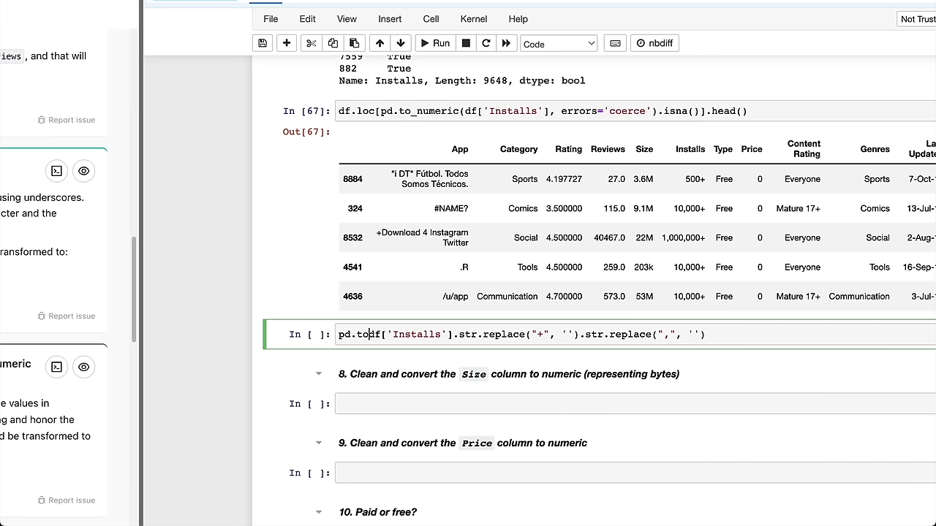
{"action": "type", "text": "eric("}
{"action": "type", "text": ")"}
{"action": "key", "text": "shift+Return"}
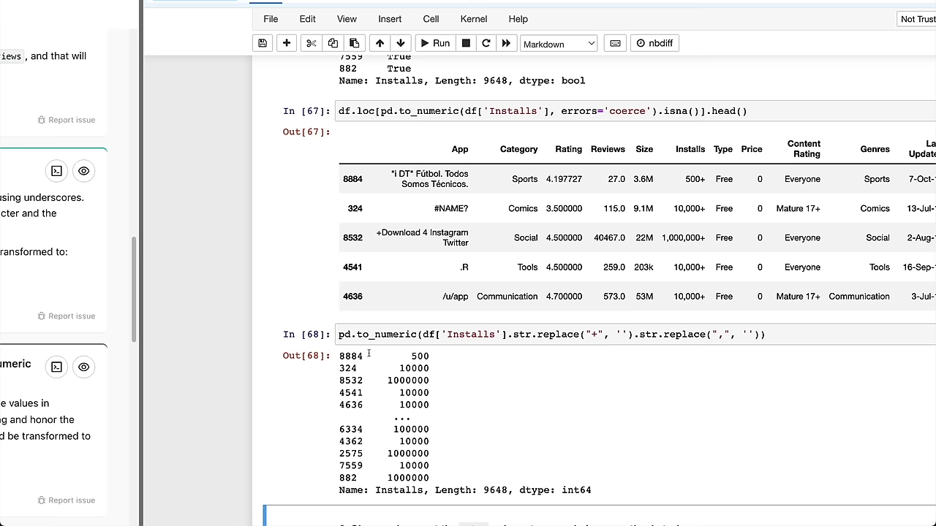
Duplicate the pd.to_numeric cell below itself and insert a copy of df['Installs'] at the start of the duplicate's code.
{"action": "left_click", "coordinate": [386, 355]}
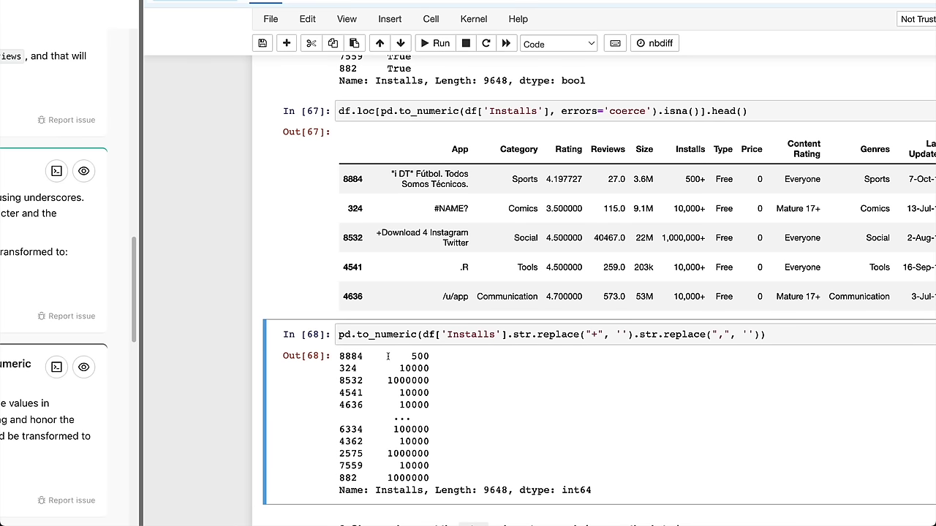
{"action": "key", "text": "c"}
{"action": "key", "text": "v"}
{"action": "left_click", "coordinate": [422, 438]}
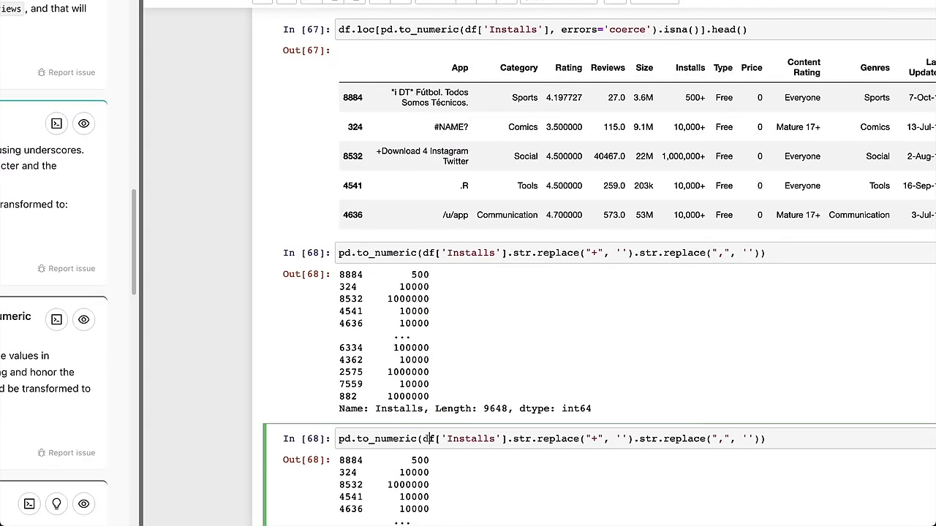
{"action": "left_click", "coordinate": [507, 440], "text": "shift"}
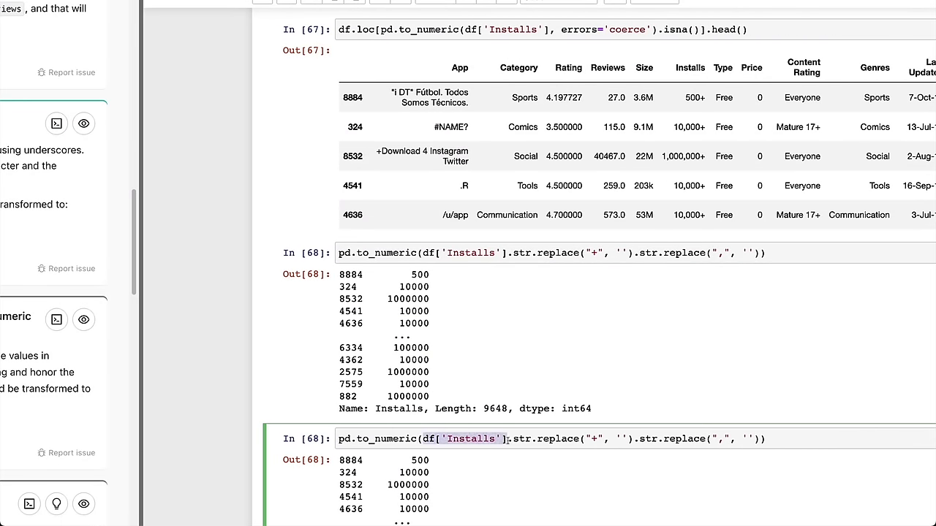
{"action": "key", "text": "ctrl+c"}
{"action": "key", "text": "Home"}
{"action": "key", "text": "ctrl+v"}
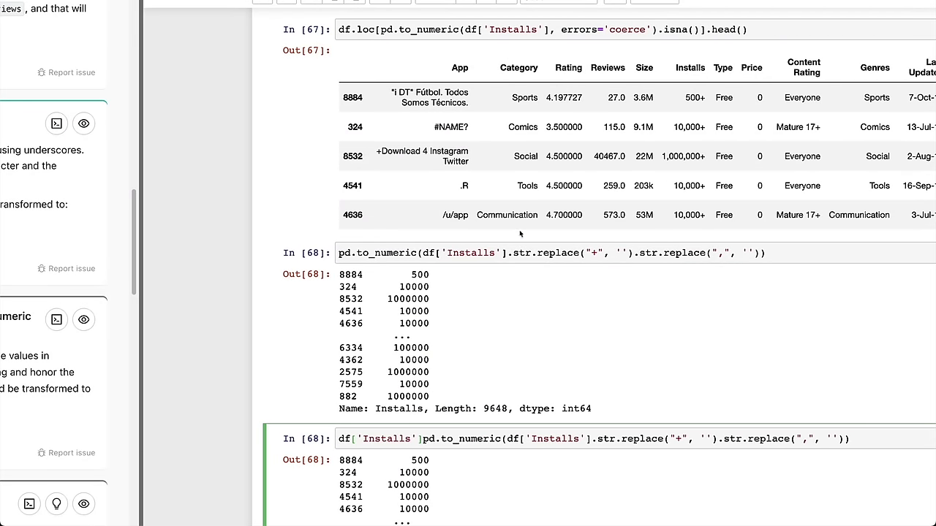
Review the chained replace expression and its numeric output in the original pd.to_numeric cell.
{"action": "scroll", "coordinate": [257, 336], "scroll_direction": "down", "scroll_amount": 1}
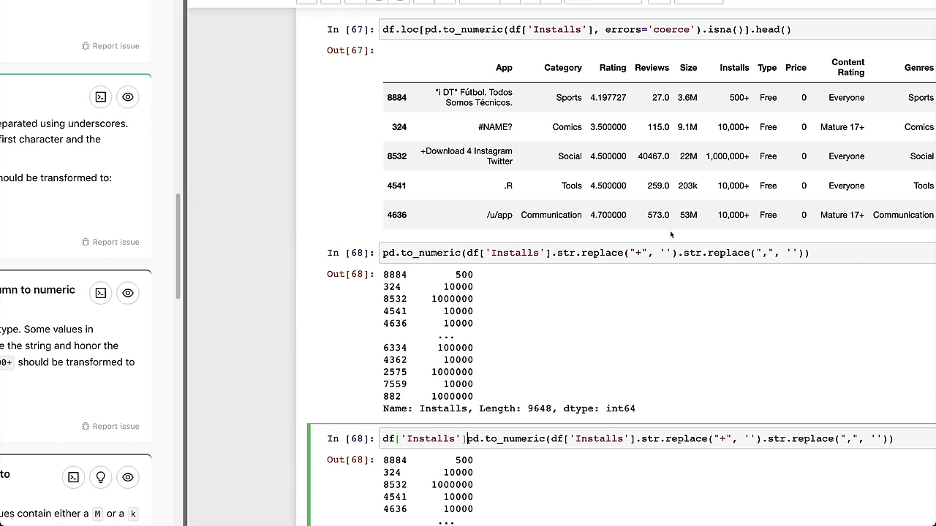
{"action": "scroll", "coordinate": [671, 234], "scroll_direction": "down", "scroll_amount": 2}
{"action": "key", "text": "End"}
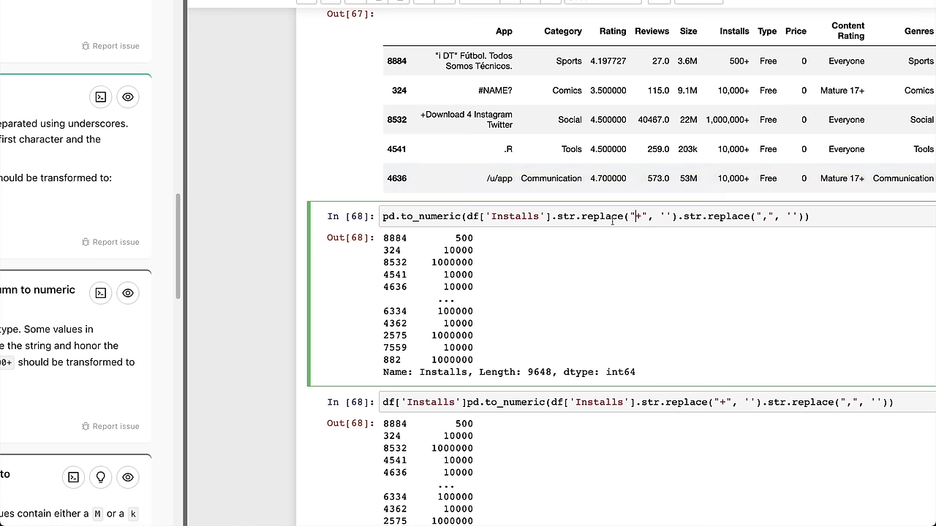
{"action": "left_click", "coordinate": [467, 216], "text": "shift"}
{"action": "key", "text": "Right"}
{"action": "left_click", "coordinate": [520, 268]}
{"action": "scroll", "coordinate": [519, 333], "scroll_direction": "down", "scroll_amount": 2}
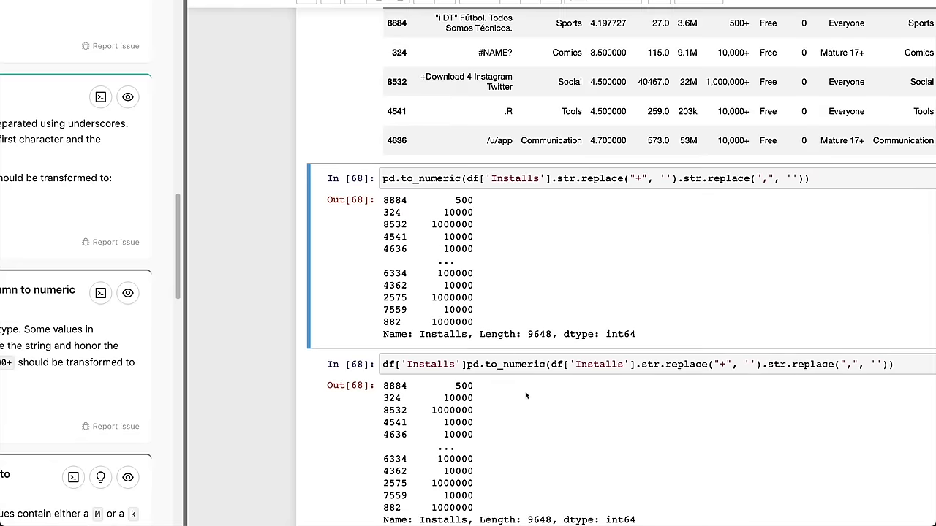
Assign the pd.to_numeric result to df['Installs'] in the duplicated cell, run it, and submit activity 7 for checking.
{"action": "left_click", "coordinate": [461, 342]}
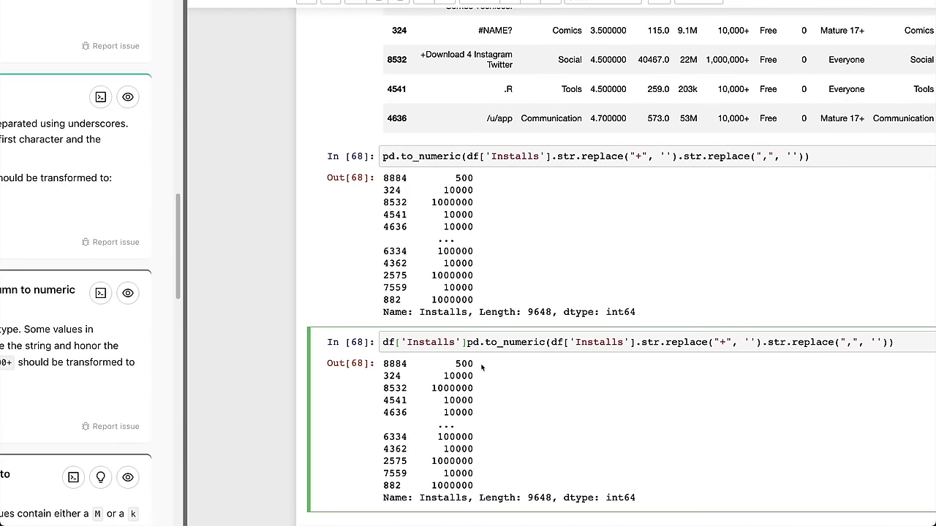
{"action": "key", "text": "BackSpace"}
{"action": "key", "text": "Right"}
{"action": "type", "text": "="}
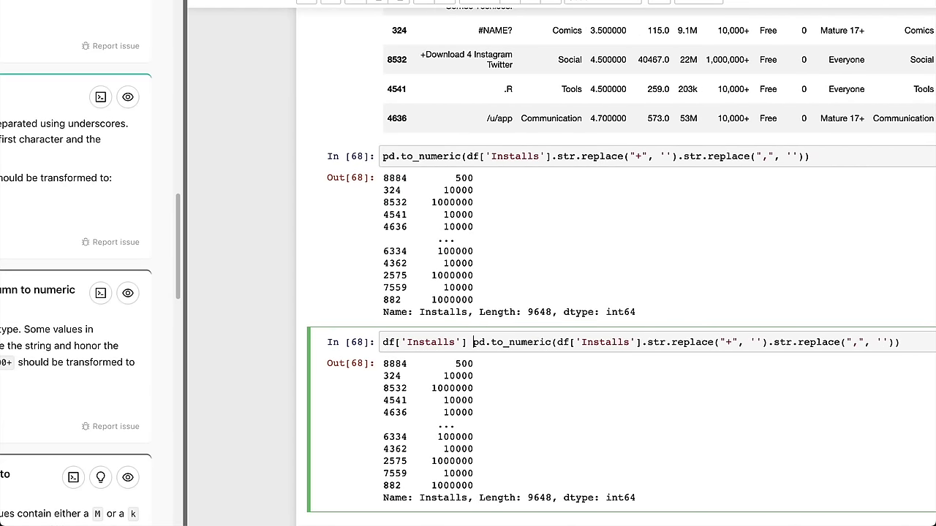
{"action": "key", "text": "shift+Return"}
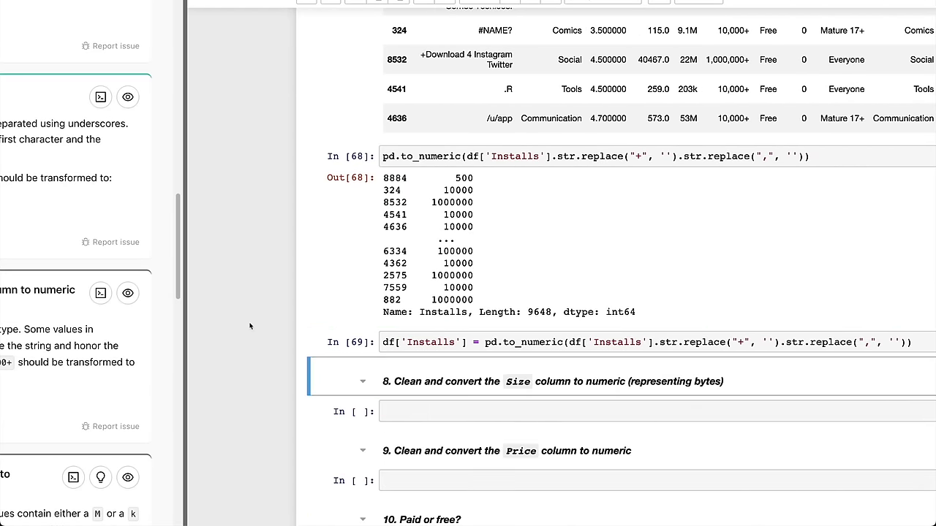
{"action": "left_click", "coordinate": [95, 402]}
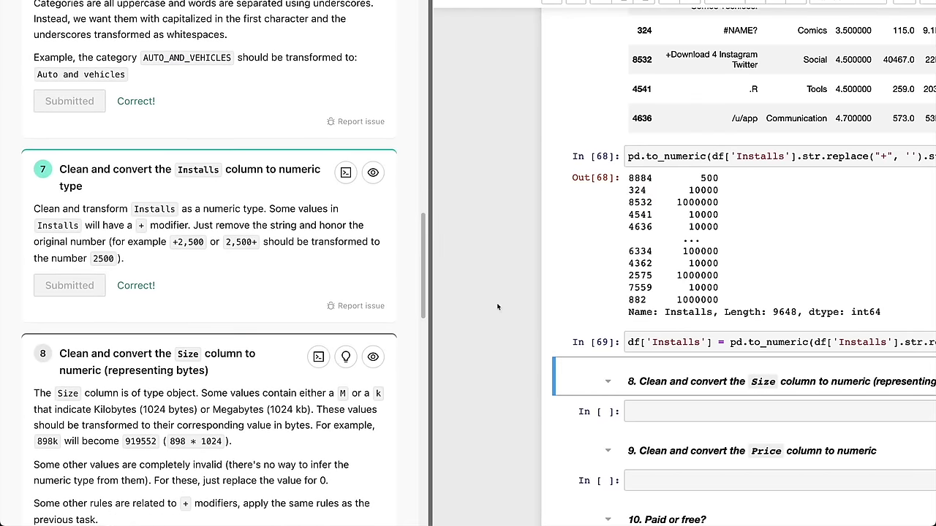
Read the activity 8 instructions on converting the Size column to numeric bytes and find its notebook section.
{"action": "scroll", "coordinate": [310, 369], "scroll_direction": "down", "scroll_amount": 3}
{"action": "scroll", "coordinate": [310, 369], "scroll_direction": "down", "scroll_amount": 1}
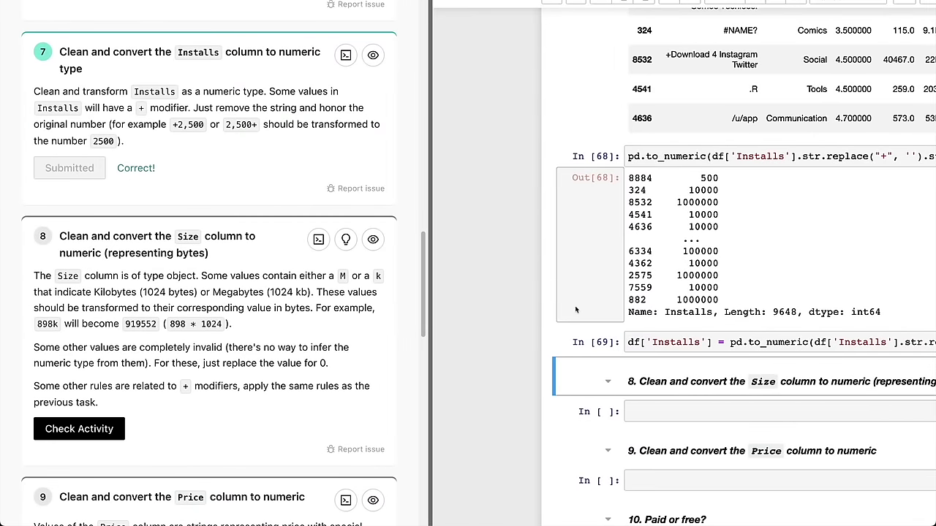
{"action": "scroll", "coordinate": [576, 310], "scroll_direction": "down", "scroll_amount": 3}
{"action": "scroll", "coordinate": [766, 361], "scroll_direction": "down", "scroll_amount": 5}
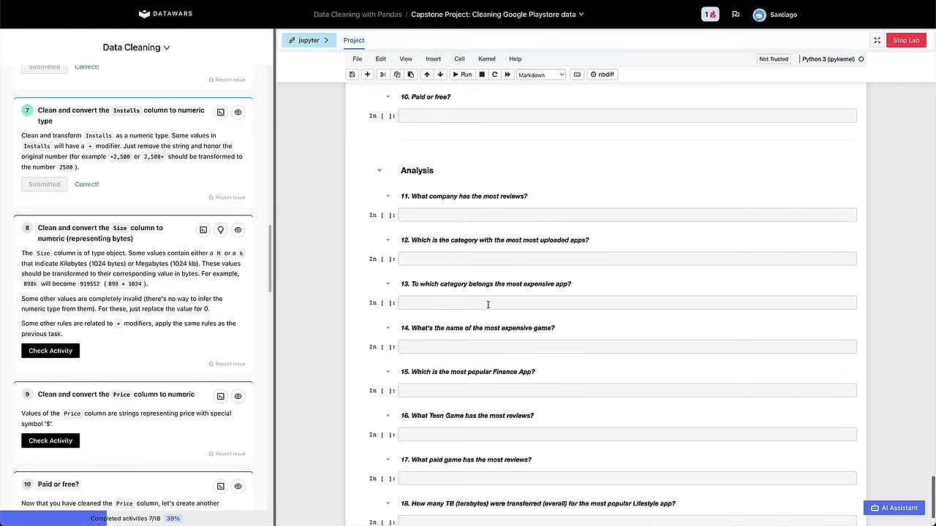
{"action": "scroll", "coordinate": [488, 306], "scroll_direction": "up", "scroll_amount": 1}
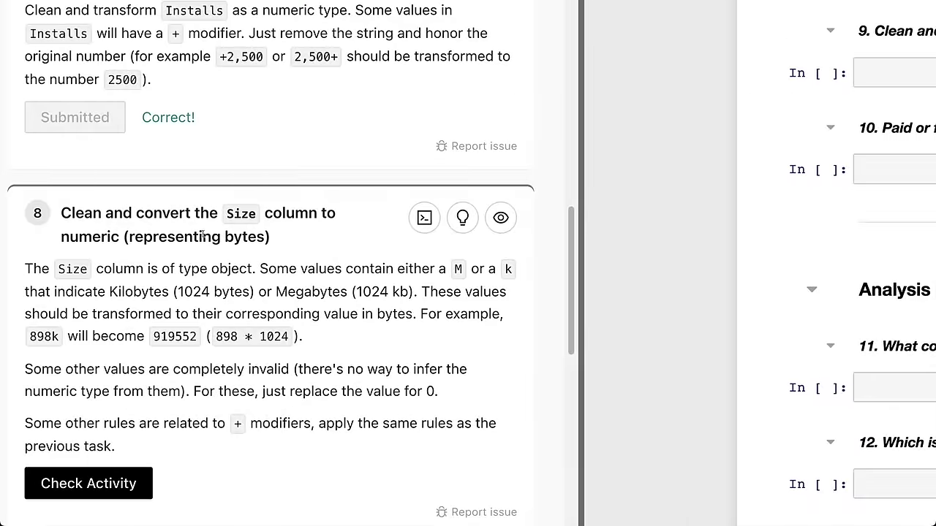
{"action": "left_click_drag", "start_coordinate": [94, 237], "coordinate": [228, 236]}
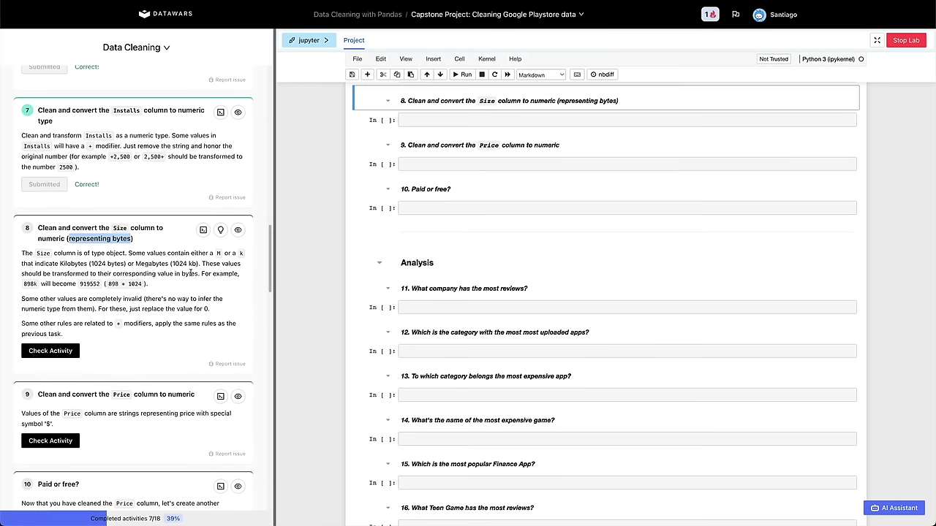
{"action": "left_click", "coordinate": [222, 256]}
Run df.head() in the cell under "8. Clean and convert the Size column to numeric" and examine the Size values' M and k suffixes.
{"action": "left_click", "coordinate": [448, 117]}
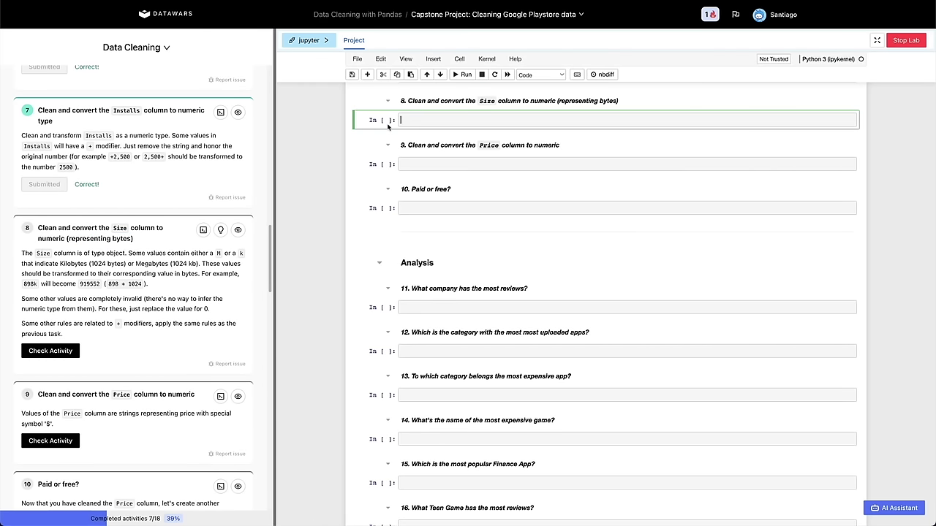
{"action": "type", "text": "df.head()"}
{"action": "key", "text": "shift+Return"}
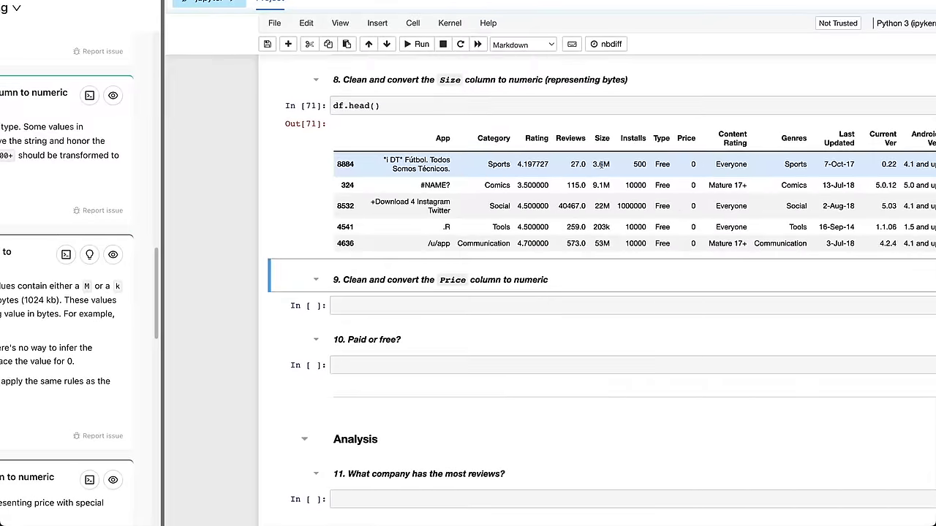
{"action": "left_click", "coordinate": [603, 164]}
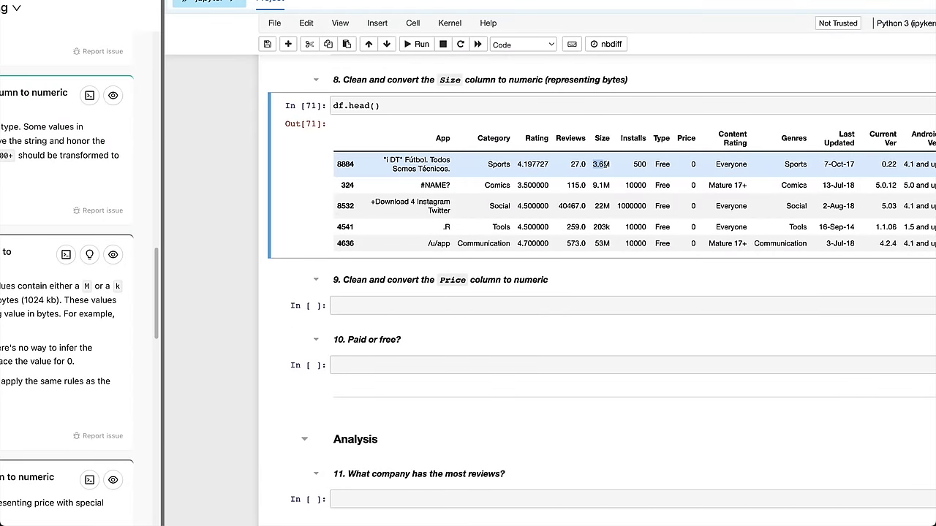
{"action": "left_click_drag", "start_coordinate": [592, 185], "coordinate": [602, 186]}
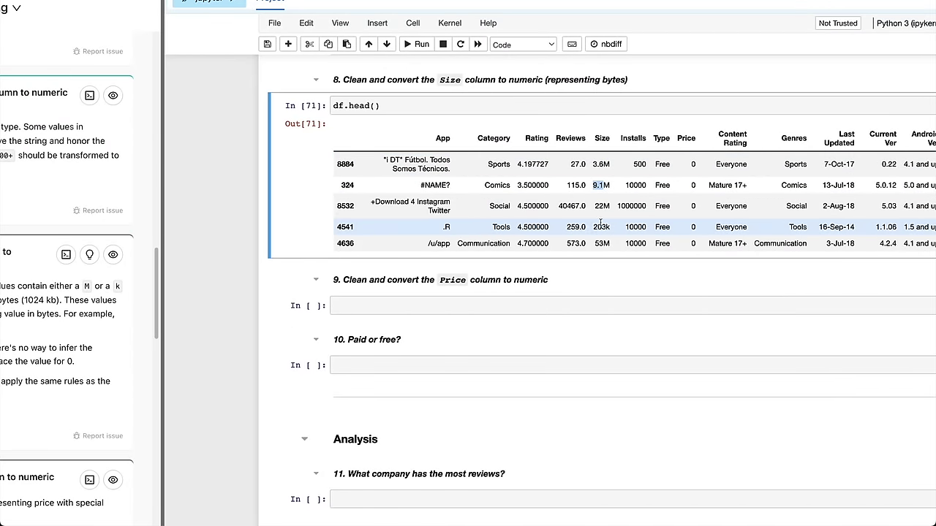
{"action": "left_click_drag", "start_coordinate": [595, 227], "coordinate": [607, 227]}
{"action": "left_click", "coordinate": [601, 227]}
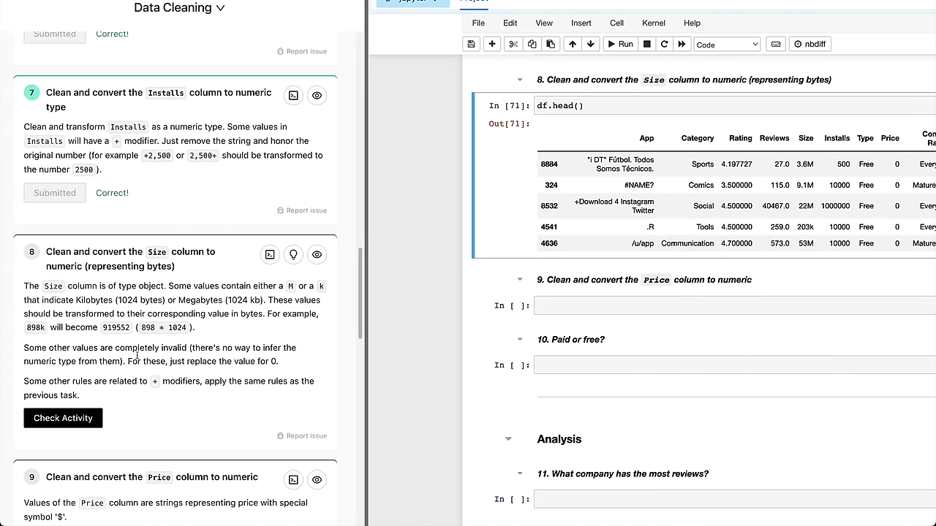
Reread the activity 8 rules, examining the 898k conversion example and the note on + modifiers.
{"action": "double_click", "coordinate": [121, 327]}
{"action": "double_click", "coordinate": [36, 327]}
{"action": "double_click", "coordinate": [112, 328]}
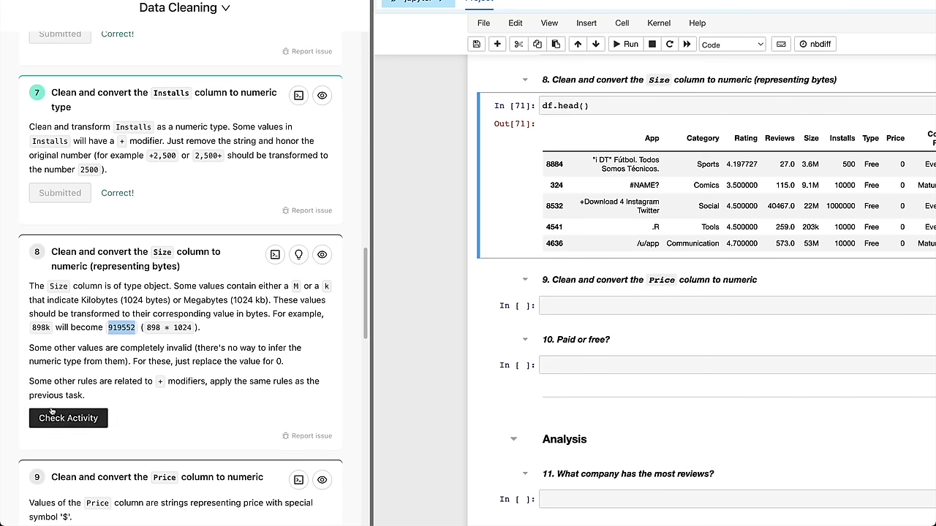
{"action": "left_click_drag", "start_coordinate": [205, 382], "coordinate": [272, 381]}
{"action": "left_click", "coordinate": [195, 380]}
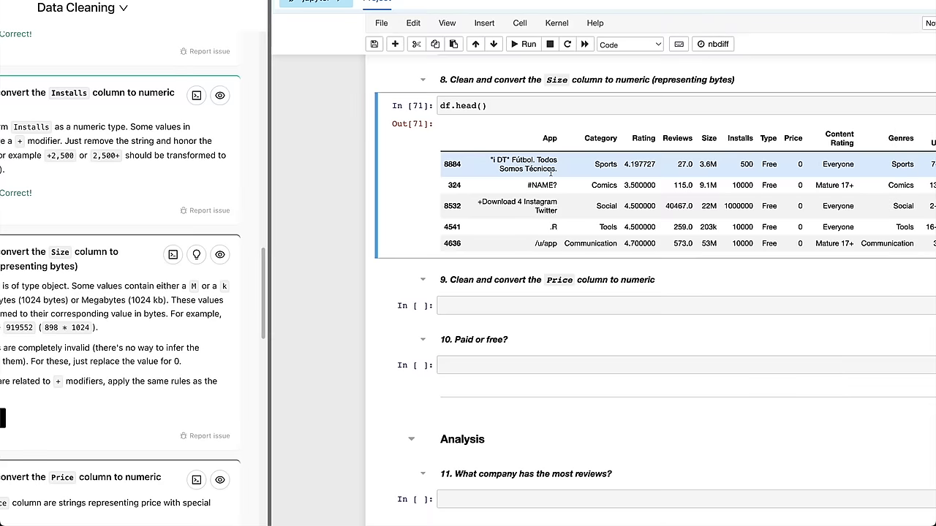
Try to start a df.loc[] filter in a new cell below the df.head() output.
{"action": "key", "text": "b"}
{"action": "key", "text": "Return"}
{"action": "type", "text": "df."}
{"action": "key", "text": "BackSpace"}
{"action": "type", "text": "pd."}
{"action": "key", "text": "BackSpace"}
{"action": "type", "text": "."}
{"action": "key", "text": "BackSpace"}
{"action": "key", "text": "BackSpace"}
{"action": "key", "text": "BackSpace"}
{"action": "type", "text": "df.loc[df["}
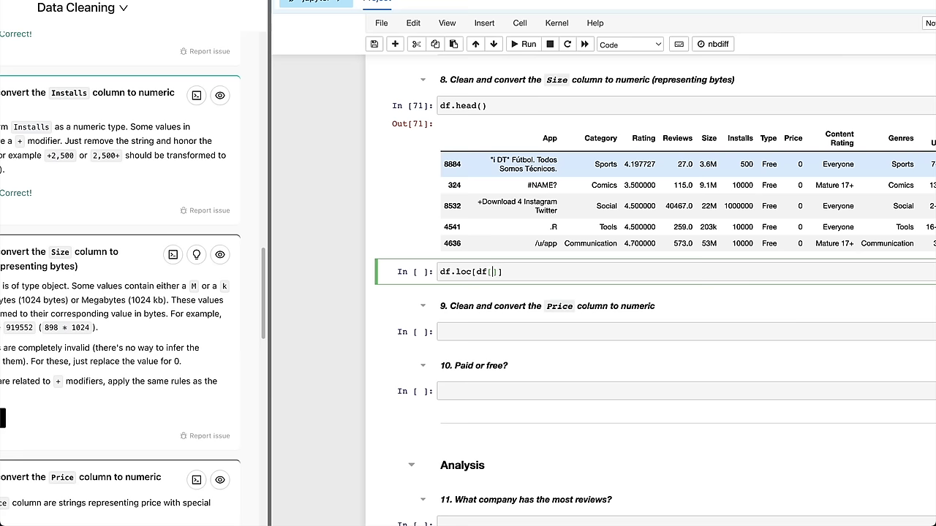
{"action": "key", "text": "BackSpace"}
{"action": "key", "text": "BackSpace"}
{"action": "key", "text": "BackSpace"}
{"action": "key", "text": "Return"}
Try to start a pd.to_numeric() call in a new cell above the df.loc cell.
{"action": "key", "text": "Escape"}
{"action": "type", "text": "apd.to_numeir"}
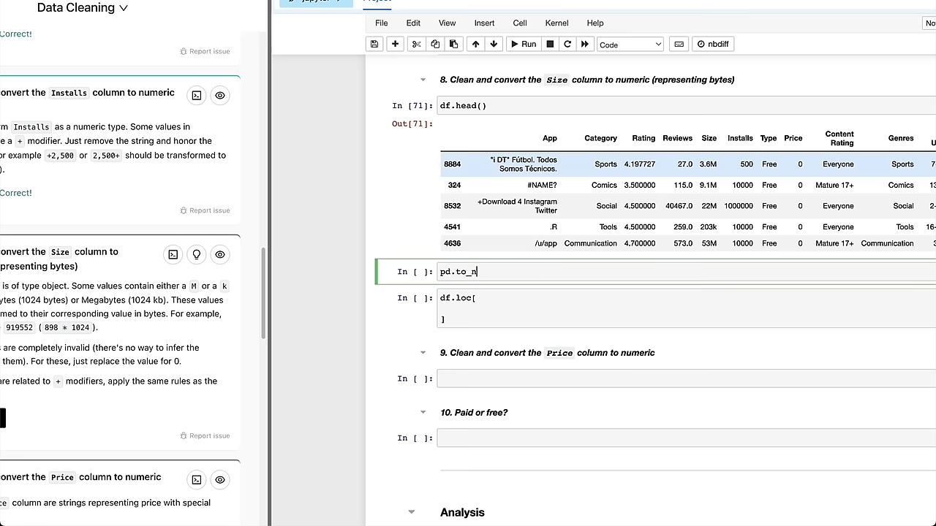
{"action": "type", "text": "ic("}
Write df_copy_8 = df.copy() in a new cell above the df.head() cell.
{"action": "left_click", "coordinate": [488, 125]}
{"action": "type", "text": "adf_copy_8 = df.copy()"}
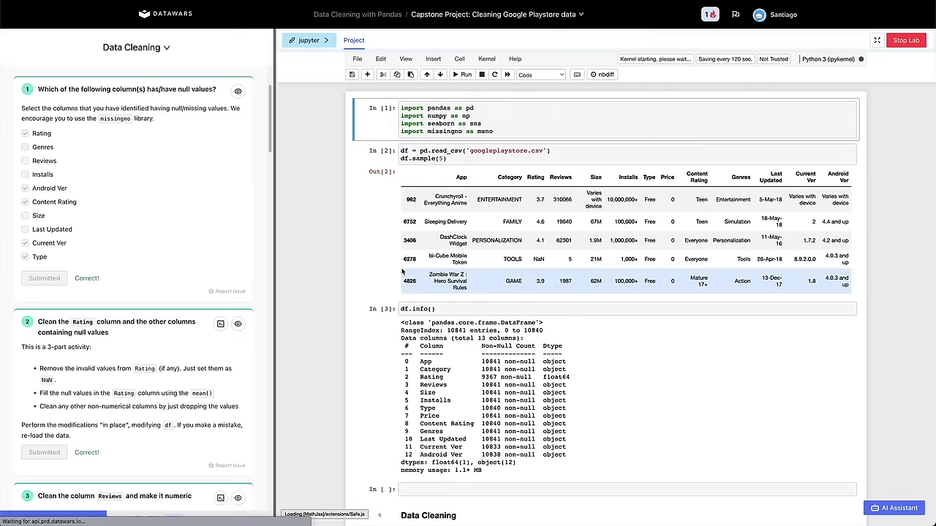
Run df_copy_8 = df.copy() in the empty cell under activity 8, and comment the line out.
{"action": "scroll", "coordinate": [400, 268], "scroll_direction": "down", "scroll_amount": 20}
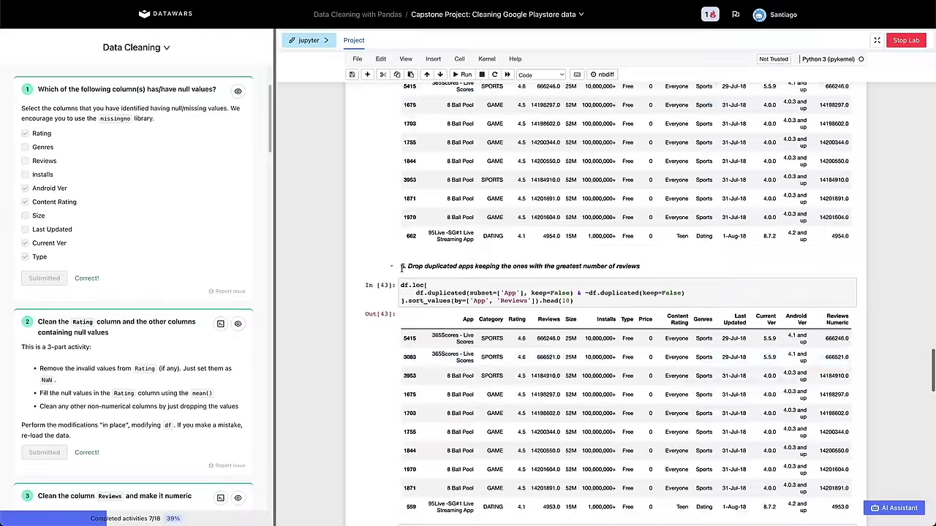
{"action": "scroll", "coordinate": [402, 270], "scroll_direction": "down", "scroll_amount": 5}
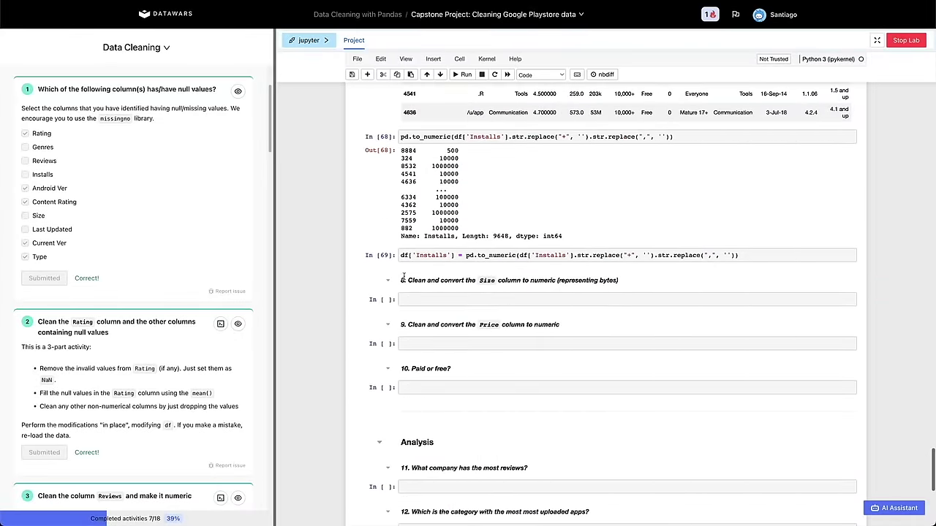
{"action": "scroll", "coordinate": [412, 308], "scroll_direction": "up", "scroll_amount": 1}
{"action": "scroll", "coordinate": [412, 308], "scroll_direction": "up", "scroll_amount": 4}
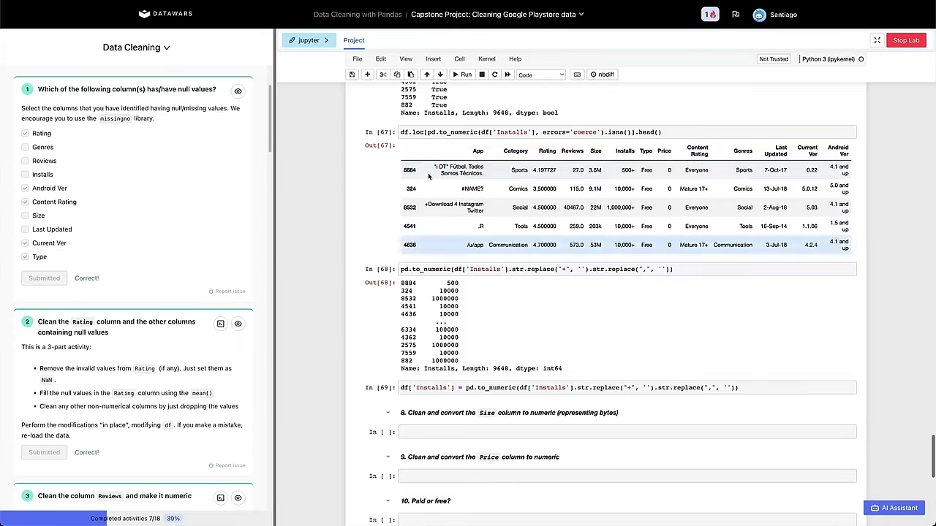
{"action": "scroll", "coordinate": [422, 199], "scroll_direction": "down", "scroll_amount": 7}
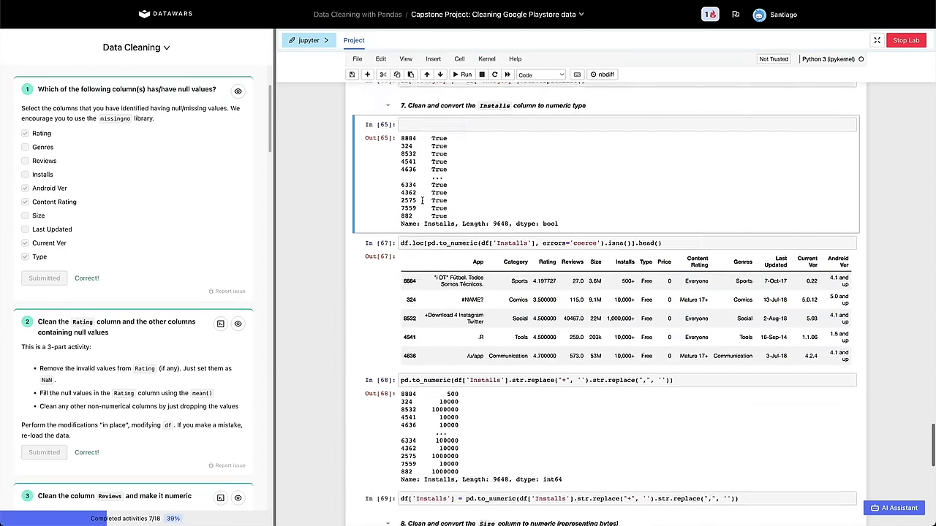
{"action": "left_click", "coordinate": [404, 168]}
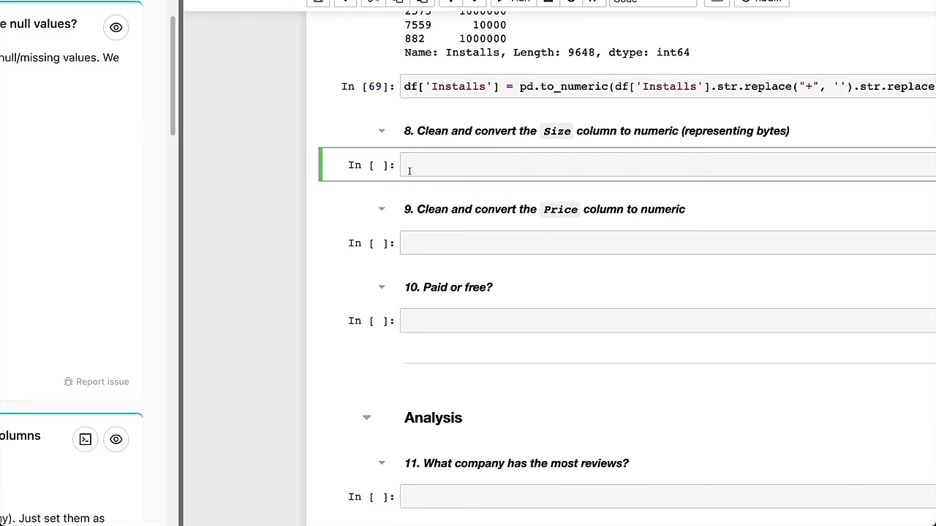
{"action": "type", "text": "df"}
{"action": "key", "text": "Tab"}
{"action": "key", "text": "Down"}
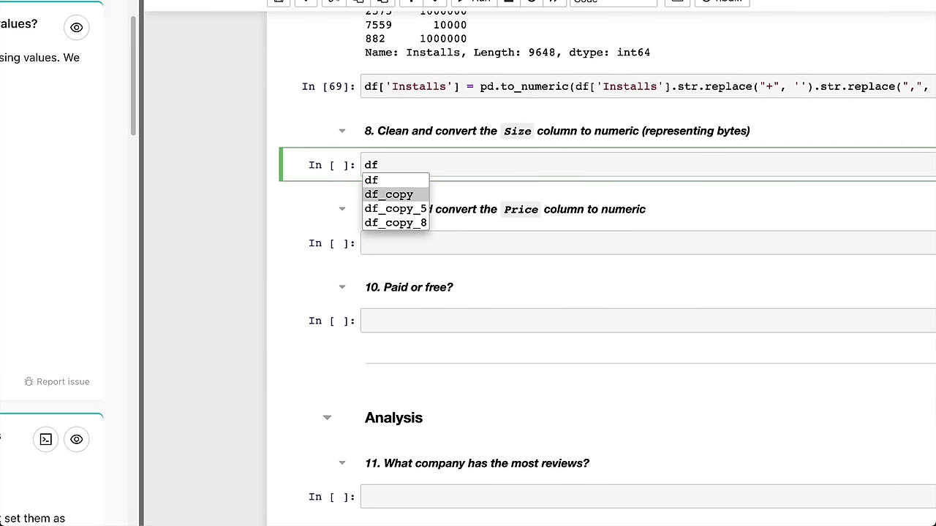
{"action": "key", "text": "Down"}
{"action": "key", "text": "Down"}
{"action": "key", "text": "Return"}
{"action": "type", "text": "= df.copy()"}
{"action": "key", "text": "ctrl+Return"}
{"action": "key", "text": "Return"}
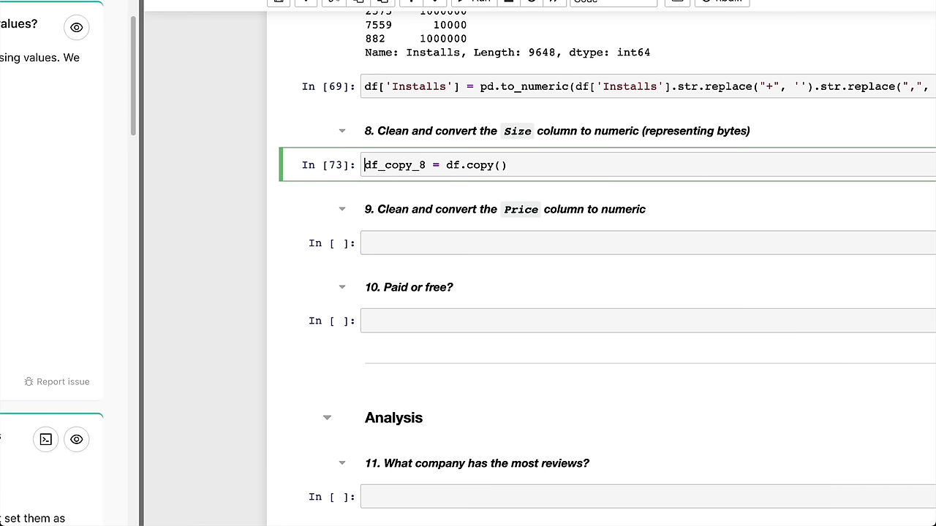
{"action": "type", "text": "#"}
{"action": "key", "text": "Escape"}
Write df['Size'].str.replace("M", "").str.replace("k", "") in a new cell below the commented-out copy line.
{"action": "key", "text": "b"}
{"action": "key", "text": "Return"}
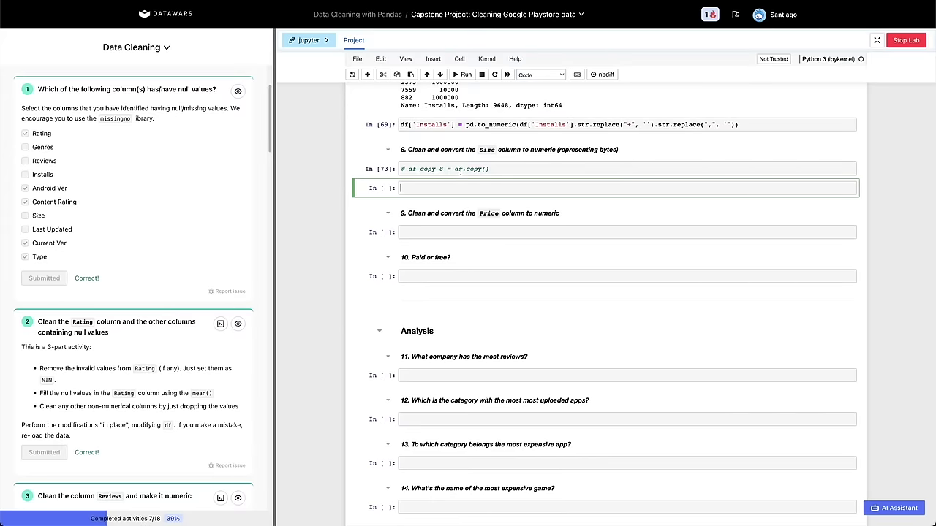
{"action": "type", "text": "d"}
{"action": "type", "text": "f['Size'].str.replace(\"M\", \"\").str.replace(\"k"}
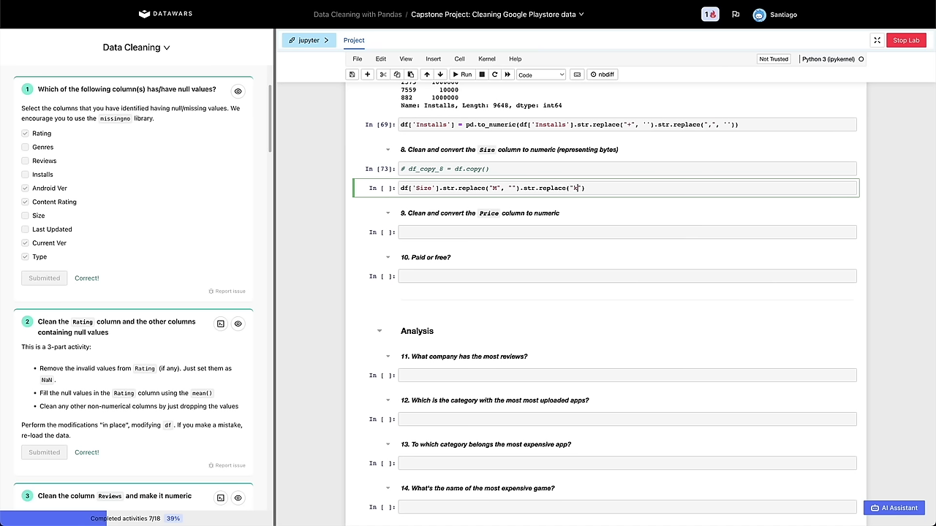
{"action": "type", "text": "\", \""}
Wrap the Size replace expression in pd.to_numeric() and run the cell.
{"action": "key", "text": "Home"}
{"action": "key", "text": "shift+End"}
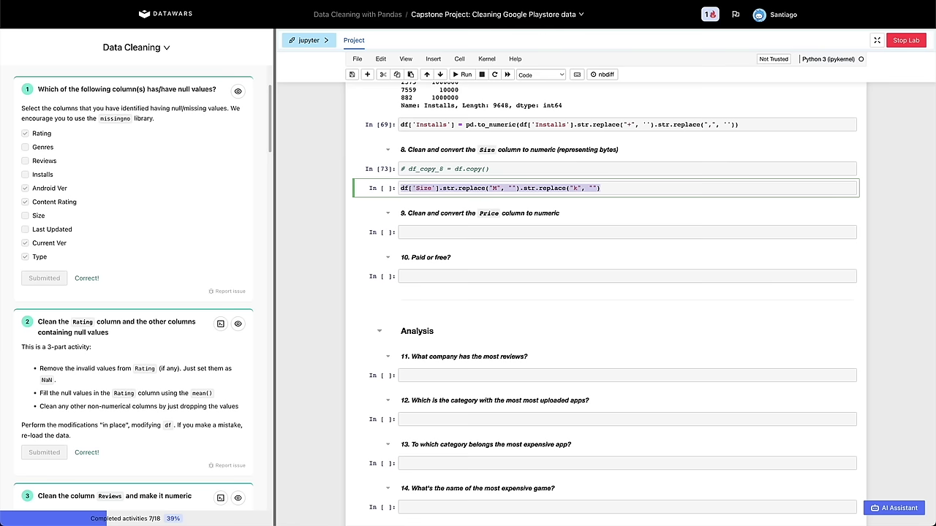
{"action": "key", "text": "ctrl+x"}
{"action": "type", "text": "pd.to_numeric("}
{"action": "key", "text": "ctrl+v"}
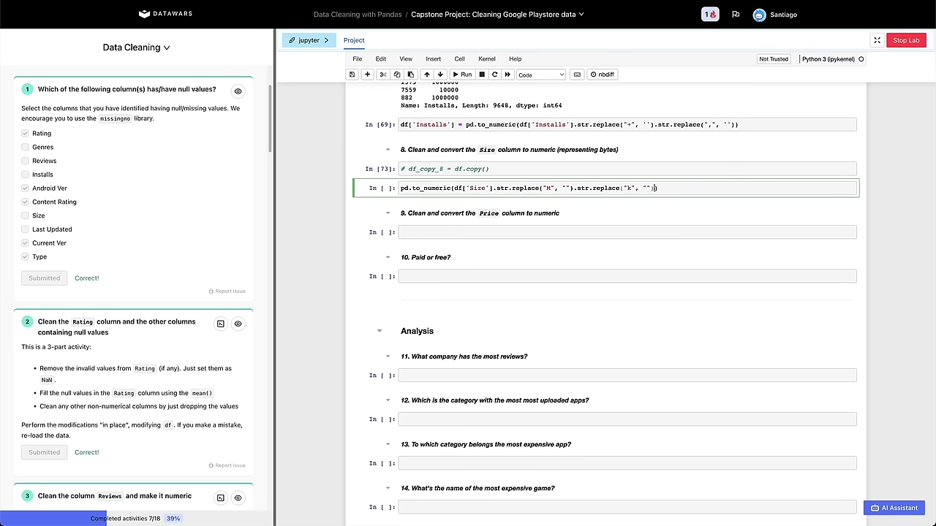
{"action": "key", "text": "shift+Return"}
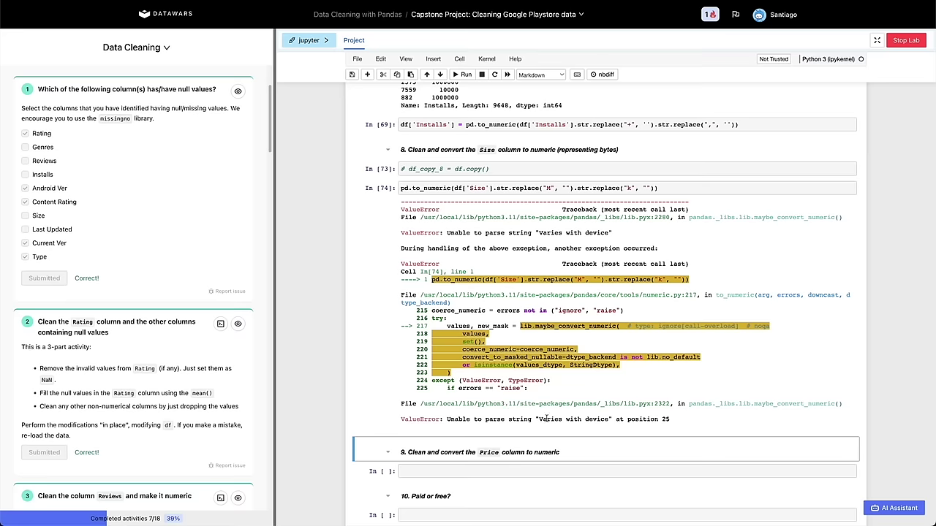
Examine the string named in the ValueError and activity 8's rule for replacing invalid values.
{"action": "left_click_drag", "start_coordinate": [539, 419], "coordinate": [609, 419]}
{"action": "scroll", "coordinate": [165, 418], "scroll_direction": "down", "scroll_amount": 15}
{"action": "scroll", "coordinate": [166, 409], "scroll_direction": "up", "scroll_amount": 2}
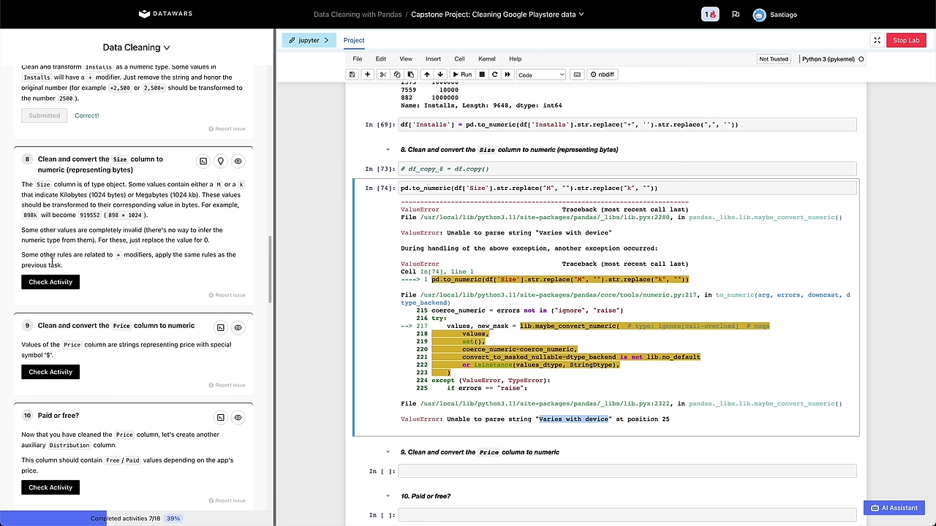
{"action": "left_click_drag", "start_coordinate": [25, 233], "coordinate": [135, 233]}
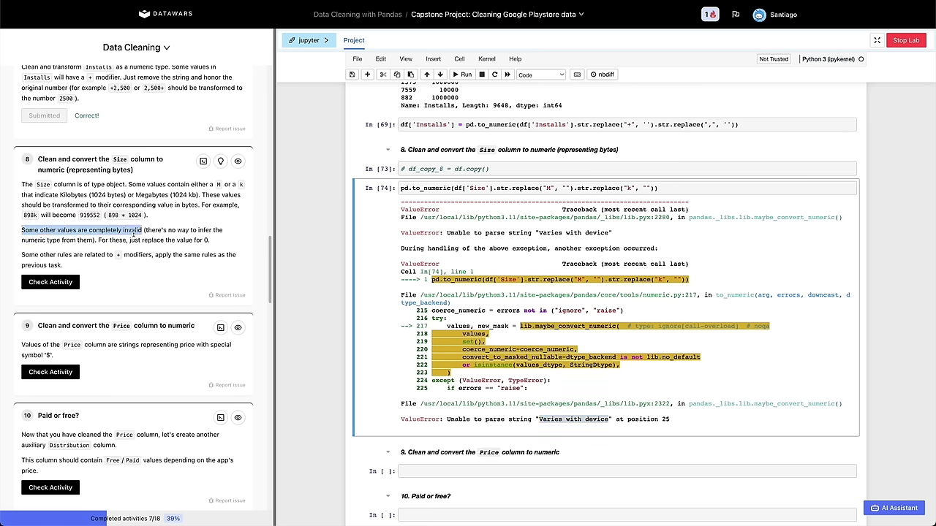
{"action": "left_click_drag", "start_coordinate": [22, 240], "coordinate": [275, 252]}
{"action": "left_click", "coordinate": [103, 247]}
{"action": "left_click", "coordinate": [519, 238]}
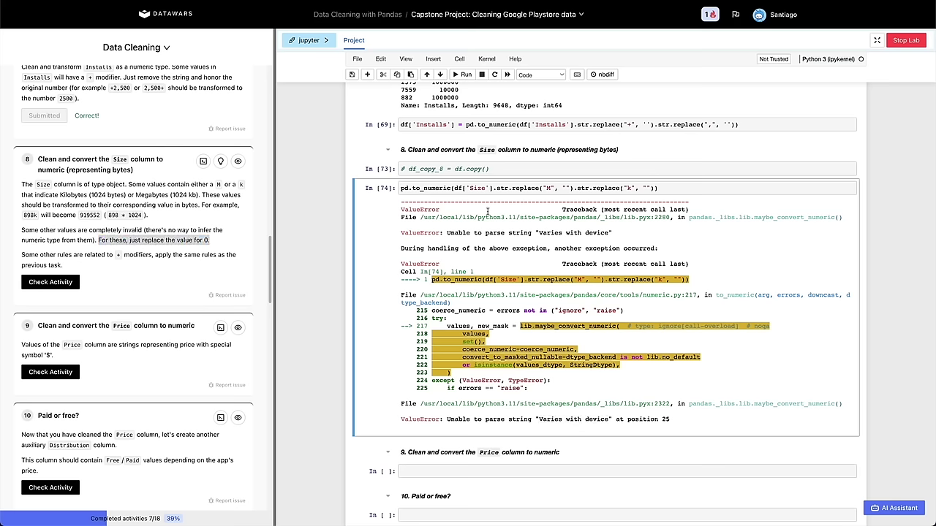
Run df.loc[df['Size'] == 'Varies with device'].shape in a new cell above the pd.to_numeric cell to count the affected rows.
{"action": "left_click", "coordinate": [454, 192]}
{"action": "left_click_drag", "start_coordinate": [466, 189], "coordinate": [492, 190]}
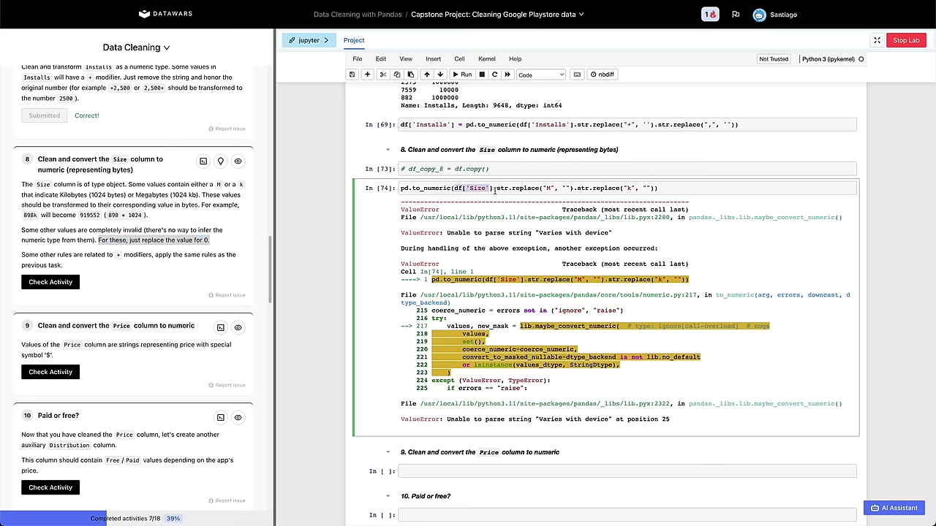
{"action": "key", "text": "Escape"}
{"action": "key", "text": "a"}
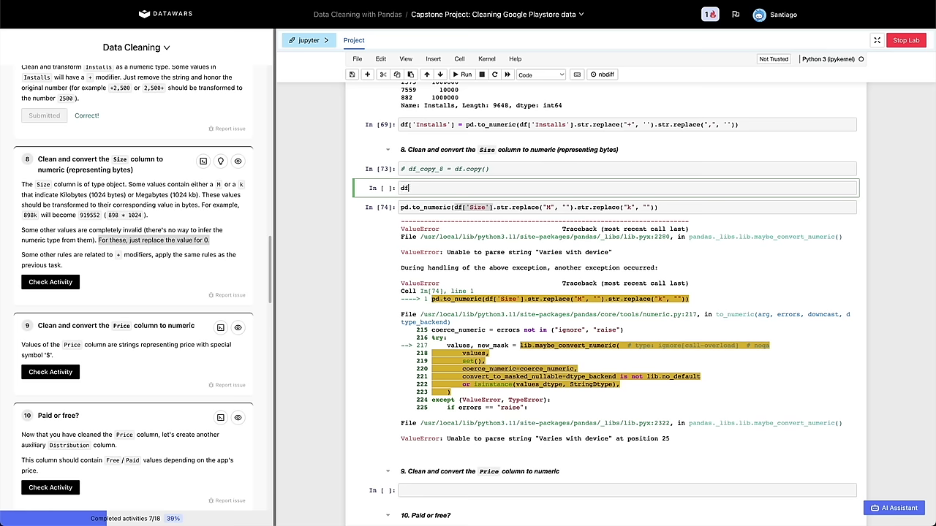
{"action": "type", "text": "df.loc[df['Size'] =="}
{"action": "left_click_drag", "start_coordinate": [539, 439], "coordinate": [609, 439]}
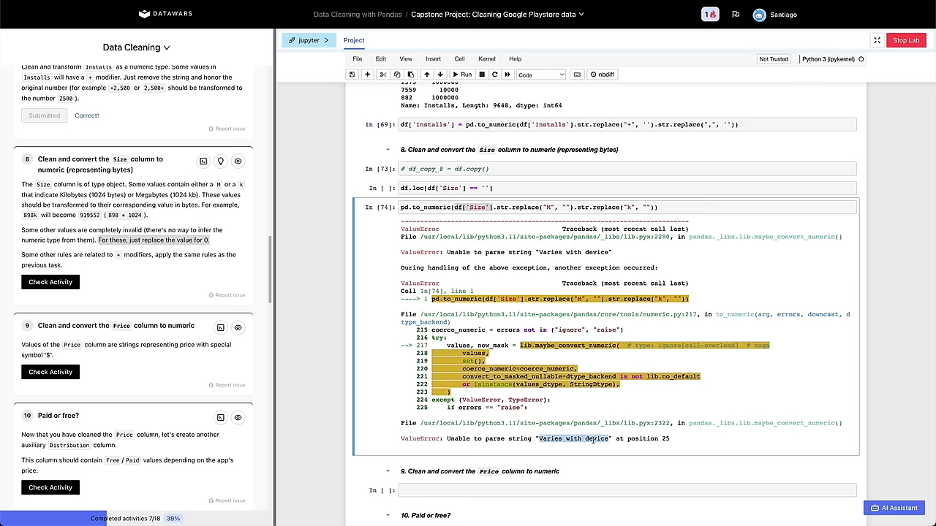
{"action": "left_click", "coordinate": [485, 189]}
{"action": "key", "text": "ctrl+v"}
{"action": "type", "text": "shape"}
{"action": "key", "text": "shift+Return"}
{"action": "double_click", "coordinate": [411, 201]}
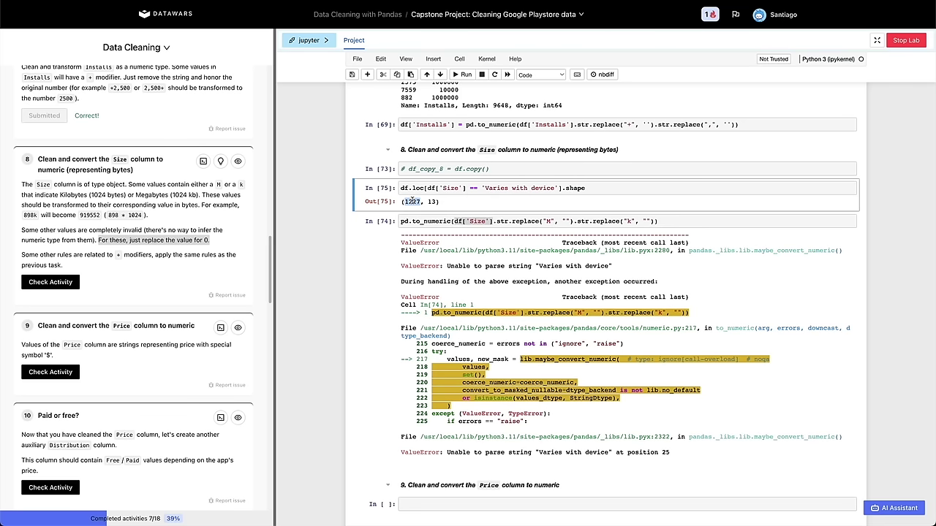
Remove .shape from the 'Varies with device' filter and rerun it to list the matching rows.
{"action": "left_click", "coordinate": [560, 188]}
{"action": "key", "text": "shift+End"}
{"action": "key", "text": "BackSpace"}
{"action": "key", "text": "shift+Return"}
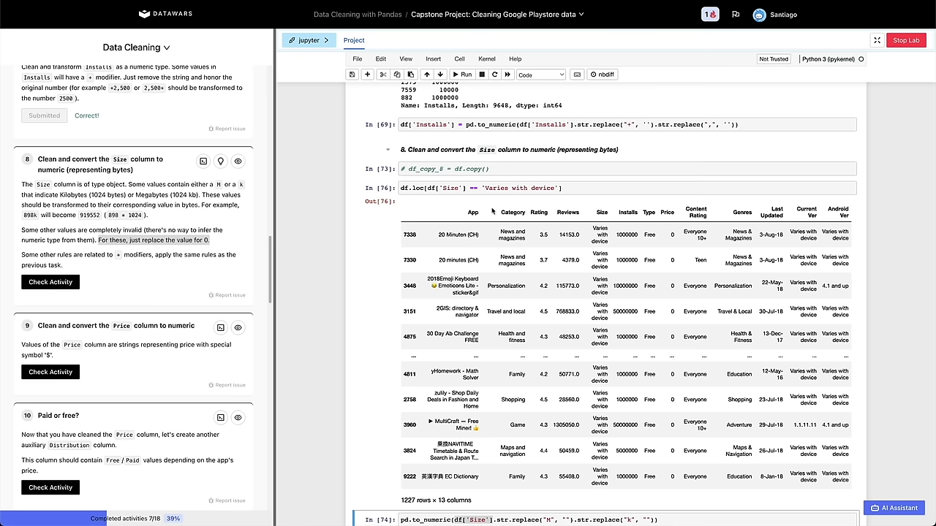
Turn the filter into the assignment df.loc[df['Size'] == 'Varies with device', 'Size'] = 0 and run it.
{"action": "left_click", "coordinate": [559, 189]}
{"action": "type", "text": ", 'Size"}
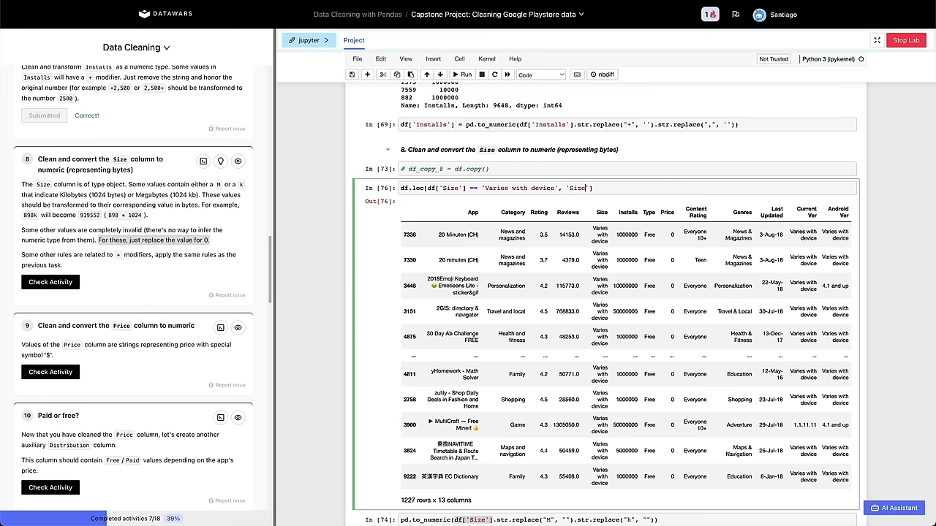
{"action": "left_click", "coordinate": [134, 242]}
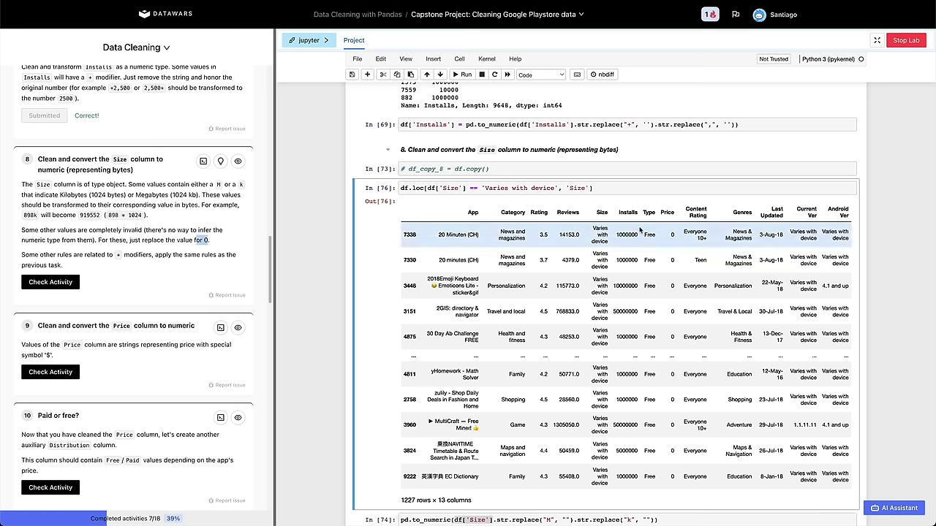
{"action": "left_click", "coordinate": [617, 190]}
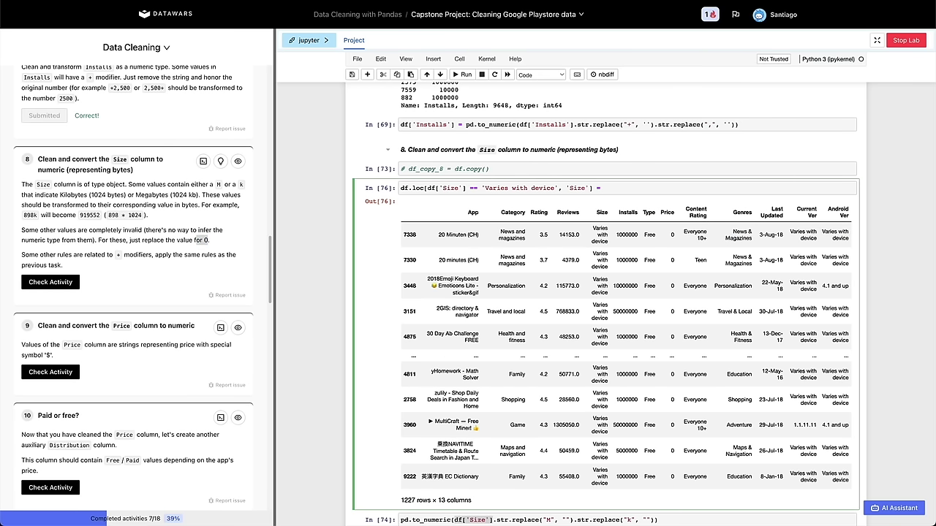
{"action": "type", "text": "0).astrype(str"}
{"action": "key", "text": "Left"}
{"action": "type", "text": "p"}
{"action": "key", "text": "BackSpace"}
{"action": "key", "text": "shift+End"}
{"action": "key", "text": "Delete"}
{"action": "key", "text": "BackSpace"}
{"action": "key", "text": "shift+Return"}
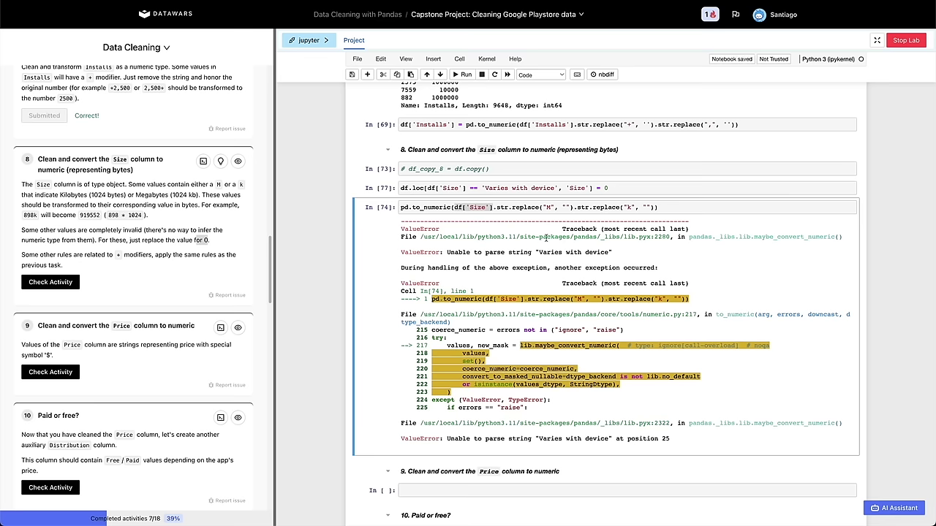
Inspect df['Size'] in a temporary cell above the pd.to_numeric cell, and delete that cell.
{"action": "key", "text": "a"}
{"action": "key", "text": "Return"}
{"action": "type", "text": "df"}
{"action": "type", "text": "['Size"}
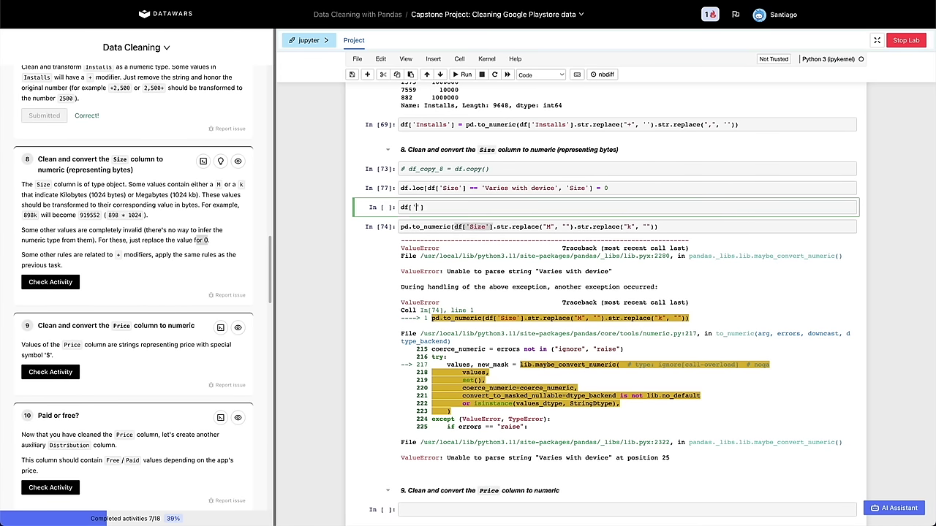
{"action": "key", "text": "ctrl+Return"}
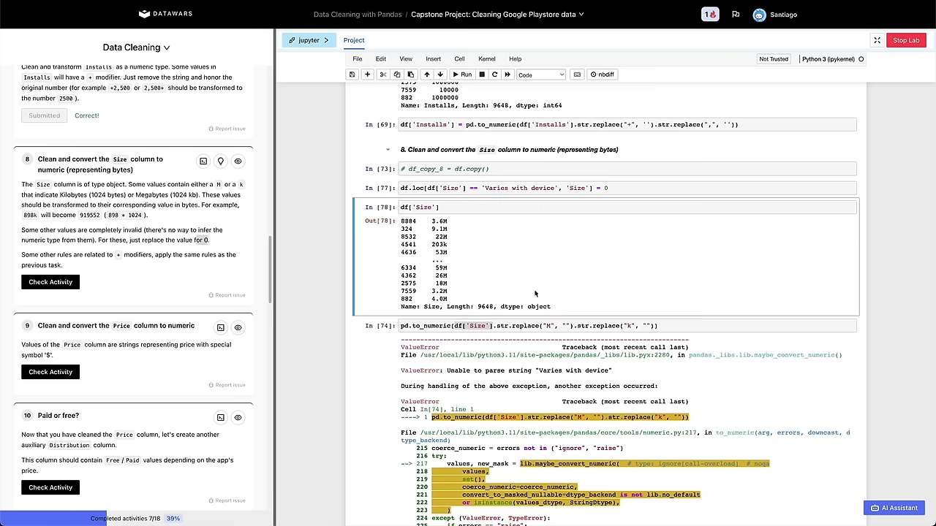
{"action": "key", "text": "d"}
{"action": "key", "text": "d"}
Rerun the pd.to_numeric conversion of the Size column.
{"action": "left_click", "coordinate": [481, 207]}
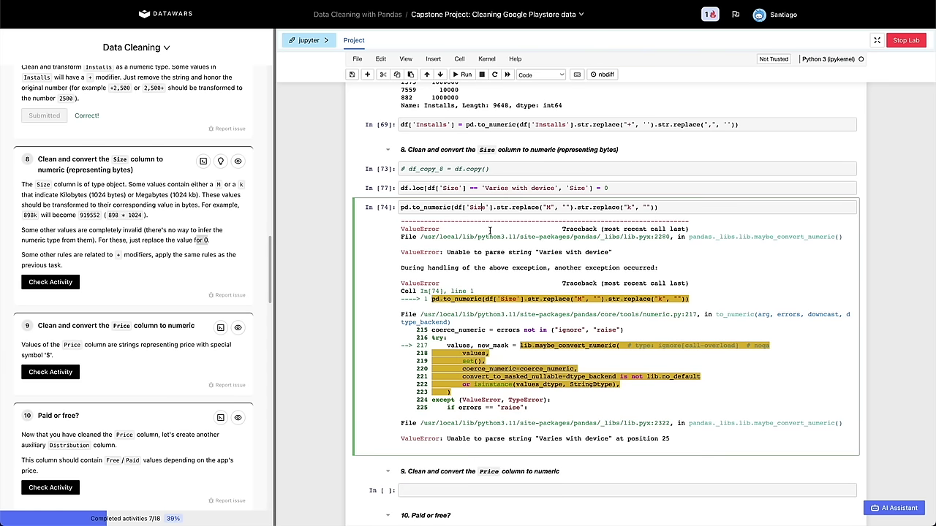
{"action": "key", "text": "shift+Return"}
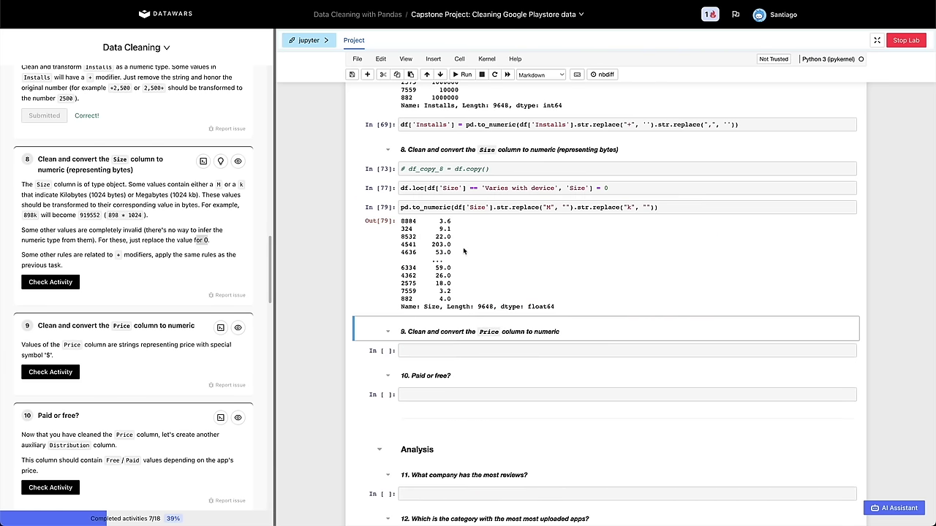
Run df.head() in a new cell above the pd.to_numeric cell.
{"action": "key", "text": "Up"}
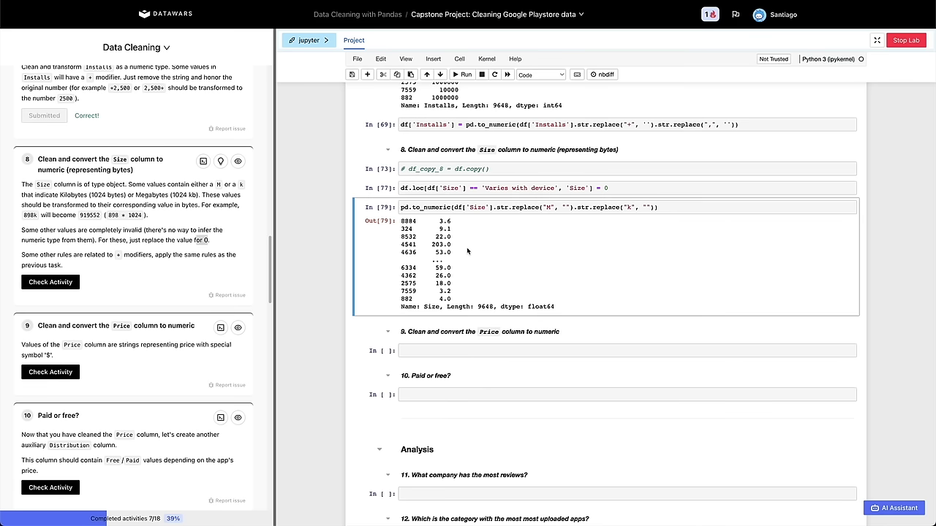
{"action": "key", "text": "a"}
{"action": "key", "text": "Return"}
{"action": "type", "text": "df['"}
{"action": "key", "text": "BackSpace"}
{"action": "key", "text": "BackSpace"}
{"action": "type", "text": ".head()"}
{"action": "key", "text": "shift+Return"}
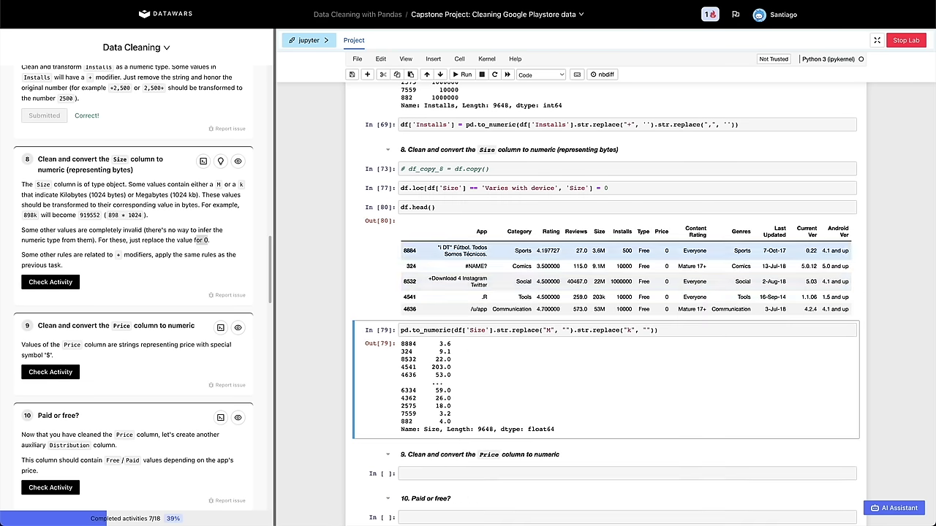
Run df.loc[df['Size'].str.contains(',')] in a new cell above df.head() and check the error message.
{"action": "scroll", "coordinate": [556, 256], "scroll_direction": "down", "scroll_amount": 1}
{"action": "left_click", "coordinate": [549, 250]}
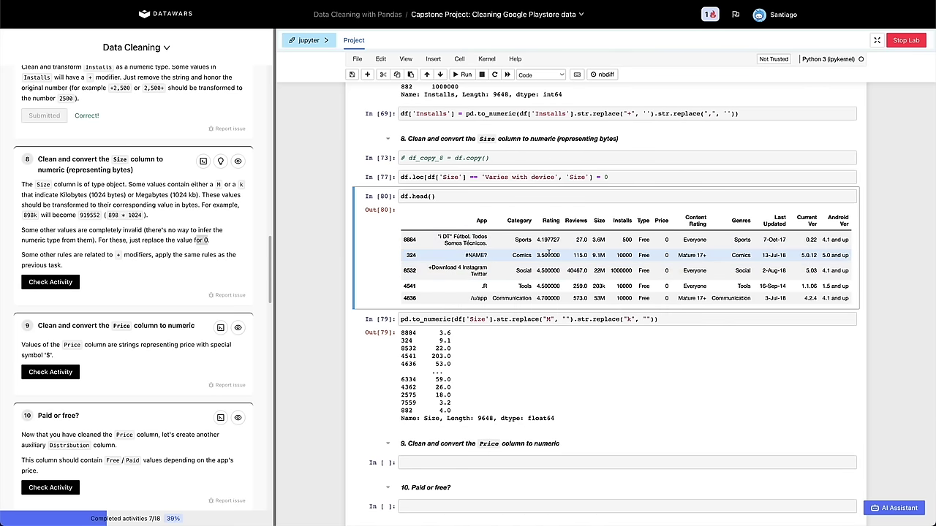
{"action": "key", "text": "a"}
{"action": "key", "text": "Return"}
{"action": "type", "text": "df.loc[df['Size']]"}
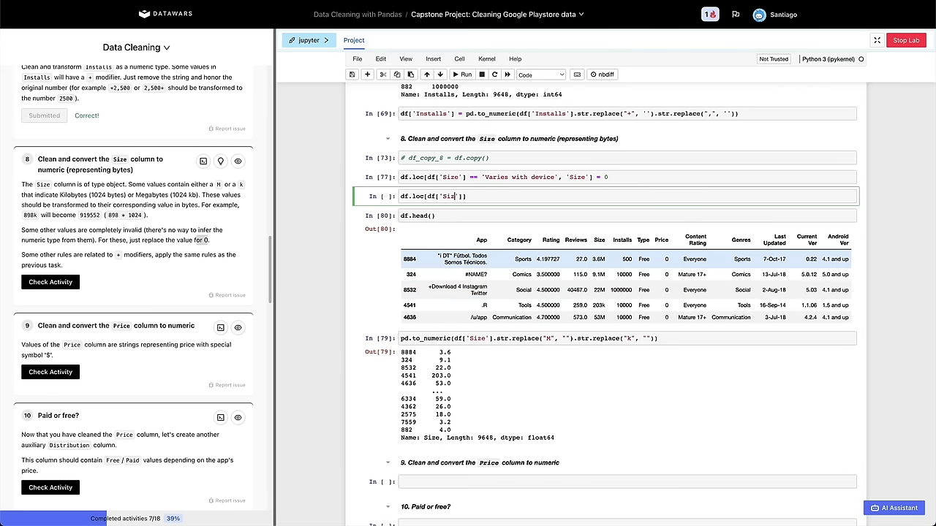
{"action": "key", "text": "BackSpace"}
{"action": "type", "text": ".str.contains(',')]"}
{"action": "key", "text": "shift+Return"}
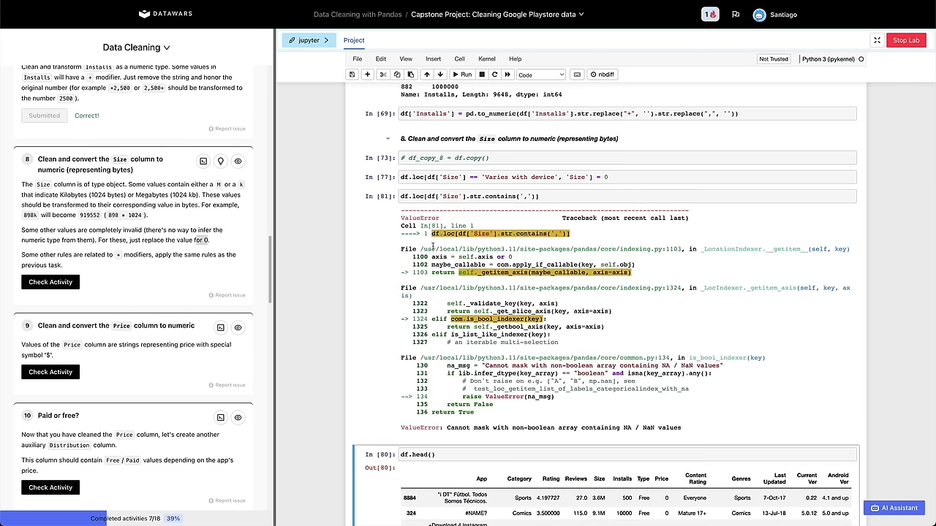
{"action": "left_click", "coordinate": [468, 431]}
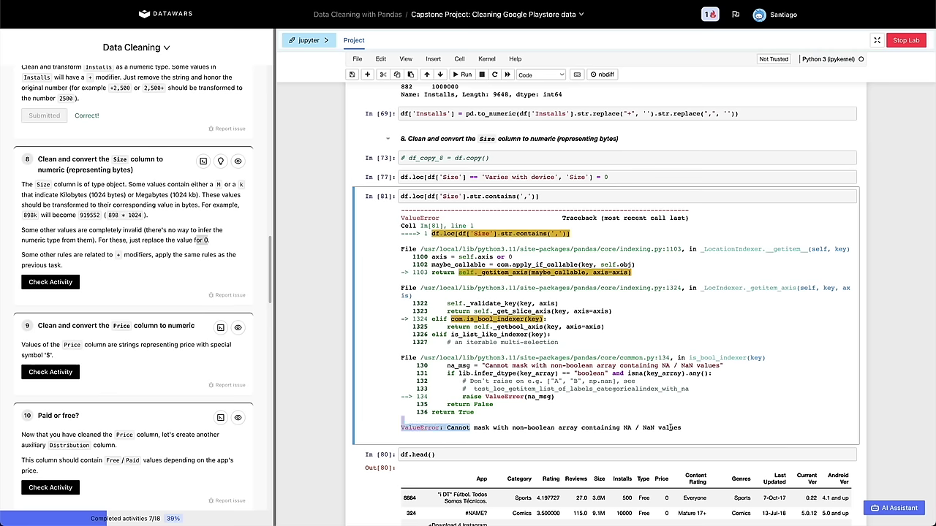
Try to restore df from df_copy_8 in a temporary cell below the commented-out copy line, and delete that cell.
{"action": "scroll", "coordinate": [490, 278], "scroll_direction": "up", "scroll_amount": 1}
{"action": "left_click", "coordinate": [403, 193]}
{"action": "key", "text": "Escape"}
{"action": "key", "text": "b"}
{"action": "key", "text": "Return"}
{"action": "type", "text": "df = df_copy_8.copy"}
{"action": "key", "text": "Escape"}
{"action": "key", "text": "d"}
{"action": "key", "text": "d"}
Change the 'Varies with device' replacement value to pd.Series("0"), run that cell and rerun the comma check on Size.
{"action": "left_click", "coordinate": [608, 218]}
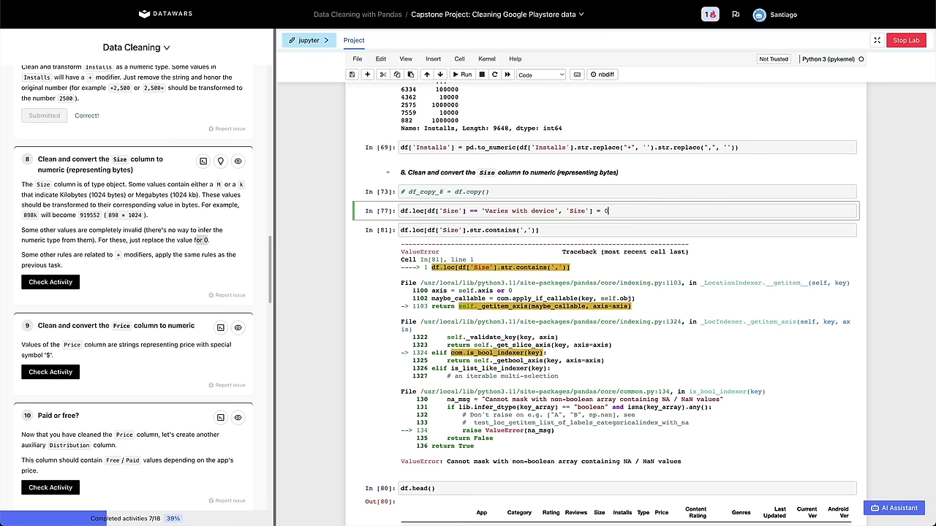
{"action": "type", "text": "pd.Series(\"0"}
{"action": "key", "text": "shift+Return"}
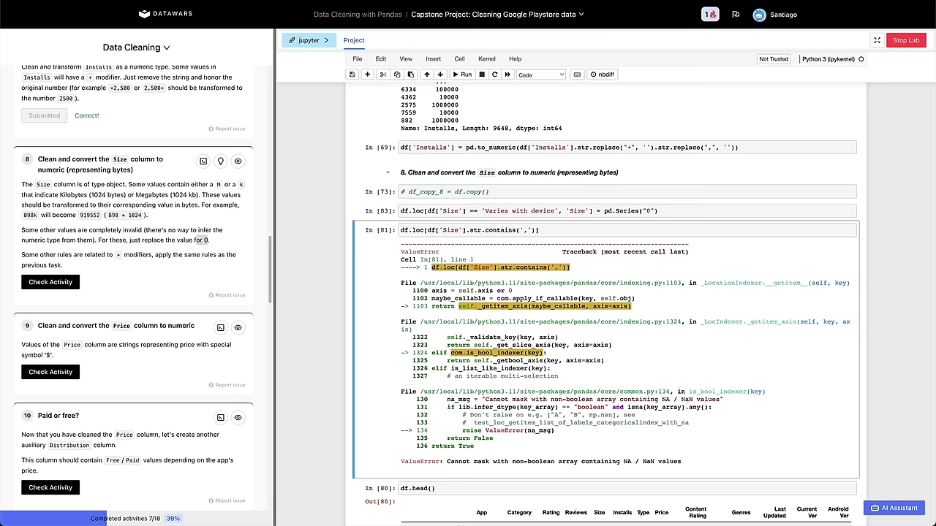
{"action": "key", "text": "shift+Return"}
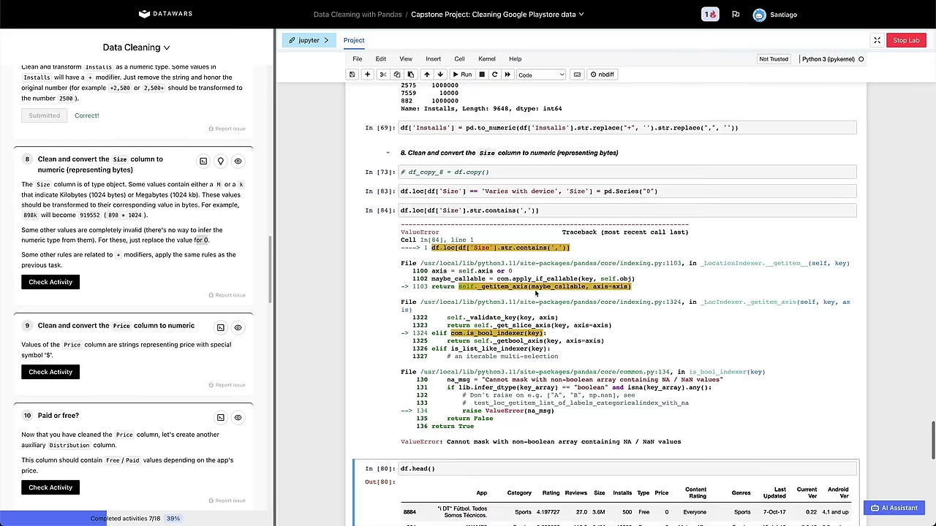
Restore the DataFrame by running df = df_copy_8.copy() in a temporary cell below the commented-out copy line.
{"action": "left_click", "coordinate": [391, 182]}
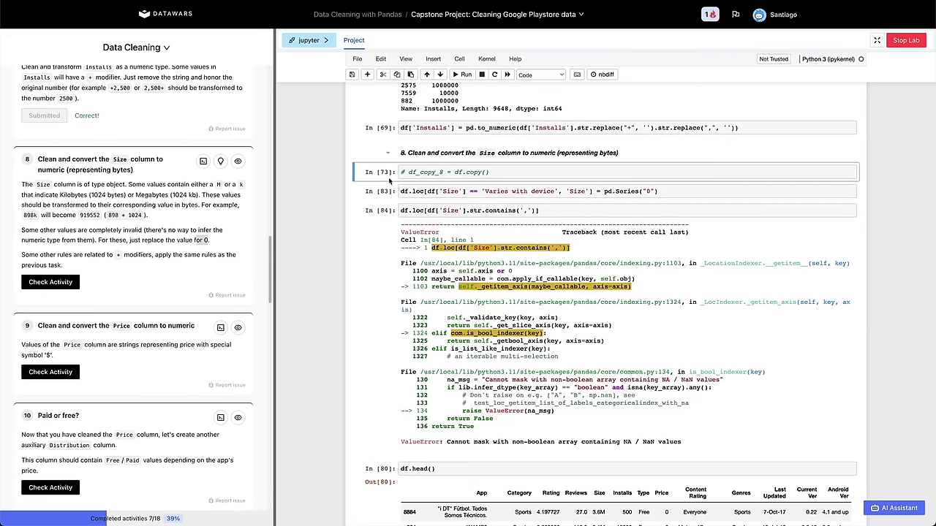
{"action": "key", "text": "b"}
{"action": "key", "text": "Return"}
{"action": "type", "text": "df = df_co"}
{"action": "key", "text": "Down"}
{"action": "key", "text": "Down"}
{"action": "key", "text": "Return"}
{"action": "type", "text": ".o"}
{"action": "key", "text": "BackSpace"}
{"action": "type", "text": "copy()"}
{"action": "key", "text": "shift+Return"}
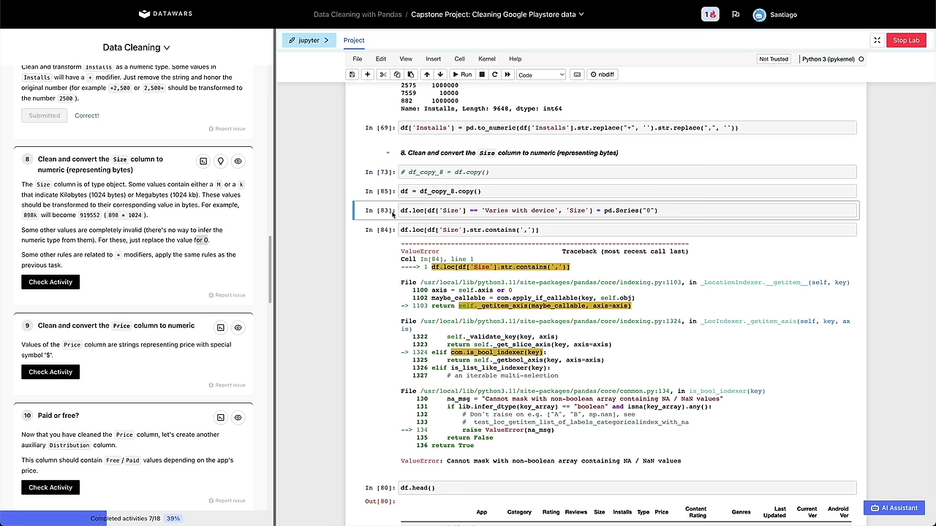
Run df['Size'] = df['Size'].str.replace("Varies with device", "0") in a new cell below the pd.Series assignment, and rerun the comma check.
{"action": "key", "text": "b"}
{"action": "key", "text": "Return"}
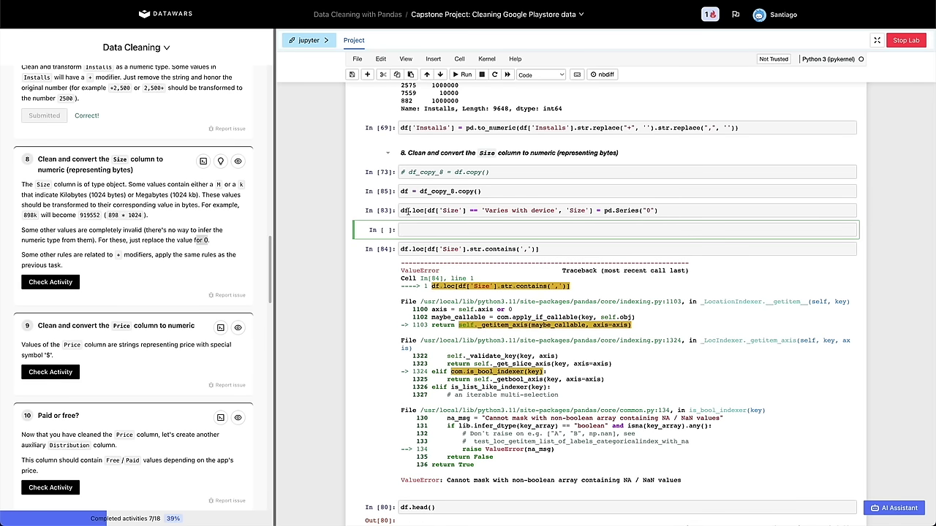
{"action": "type", "text": "df['Size'] ="}
{"action": "key", "text": "ctrl+c"}
{"action": "key", "text": "End"}
{"action": "key", "text": "ctrl+v"}
{"action": "type", "text": ".str.replace(\""}
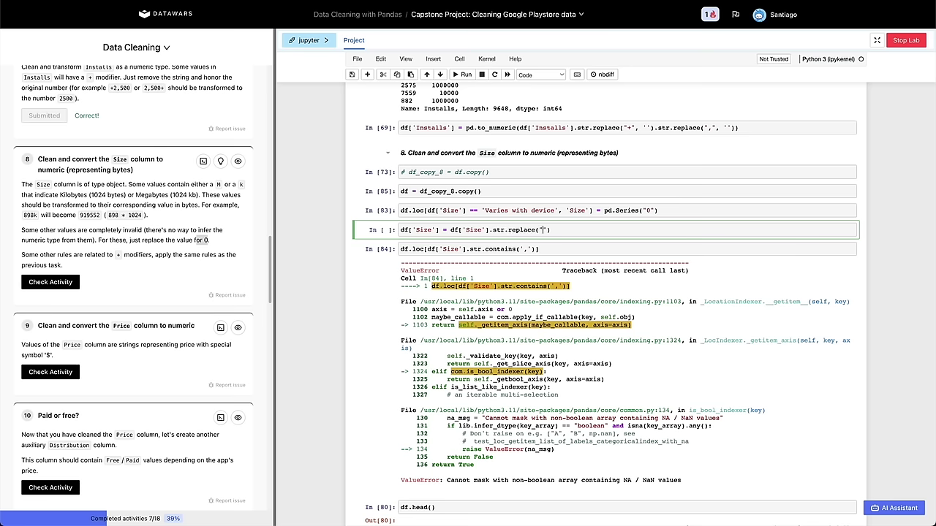
{"action": "left_click_drag", "start_coordinate": [483, 211], "coordinate": [554, 211]}
{"action": "key", "text": "ctrl+c"}
{"action": "left_click", "coordinate": [540, 231]}
{"action": "key", "text": "ctrl+v"}
{"action": "type", "text": ", \"0"}
{"action": "key", "text": "shift+Return"}
{"action": "key", "text": "shift+Return"}
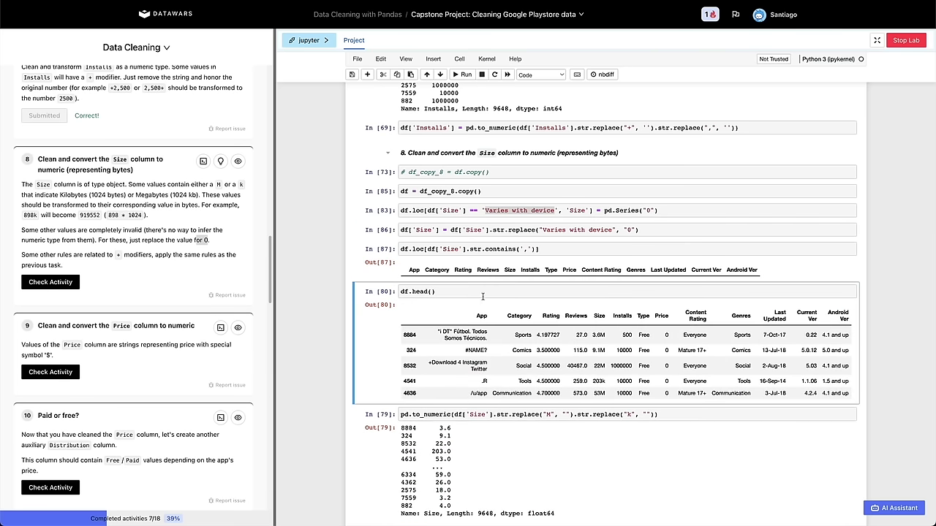
Delete the temporary df = df_copy_8.copy() cell.
{"action": "left_click", "coordinate": [469, 269]}
{"action": "left_click", "coordinate": [389, 201]}
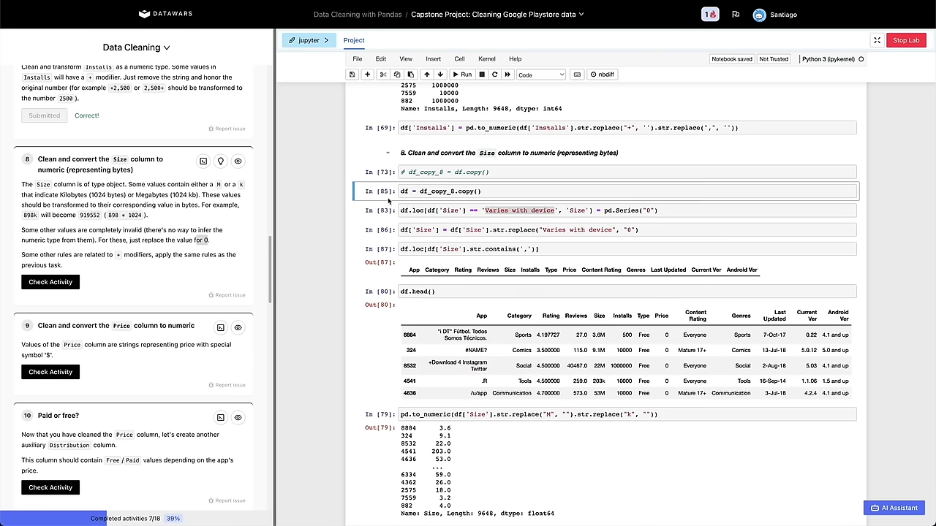
{"action": "key", "text": "d"}
{"action": "key", "text": "d"}
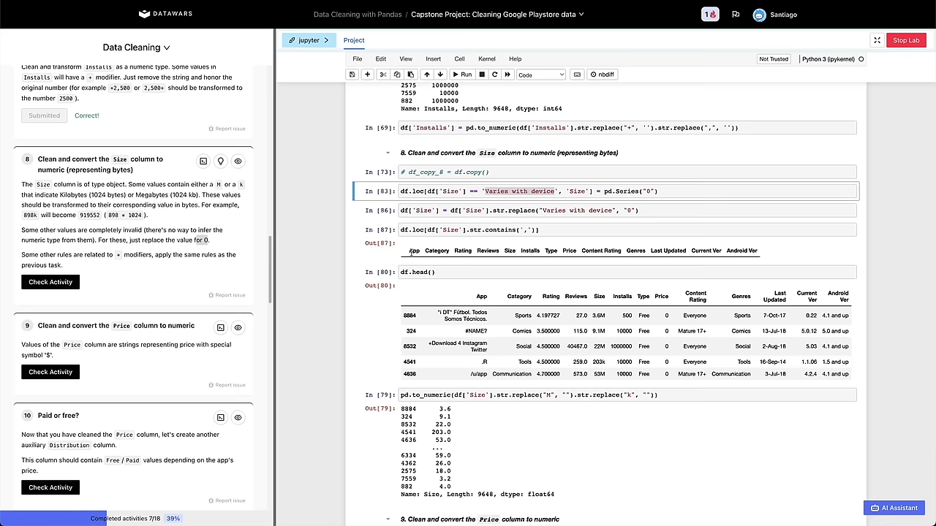
Examine the comma check, the df.head() table and the pd.to_numeric output for the Size column.
{"action": "scroll", "coordinate": [424, 253], "scroll_direction": "down", "scroll_amount": 3}
{"action": "left_click", "coordinate": [458, 228]}
{"action": "left_click_drag", "start_coordinate": [520, 212], "coordinate": [532, 213]}
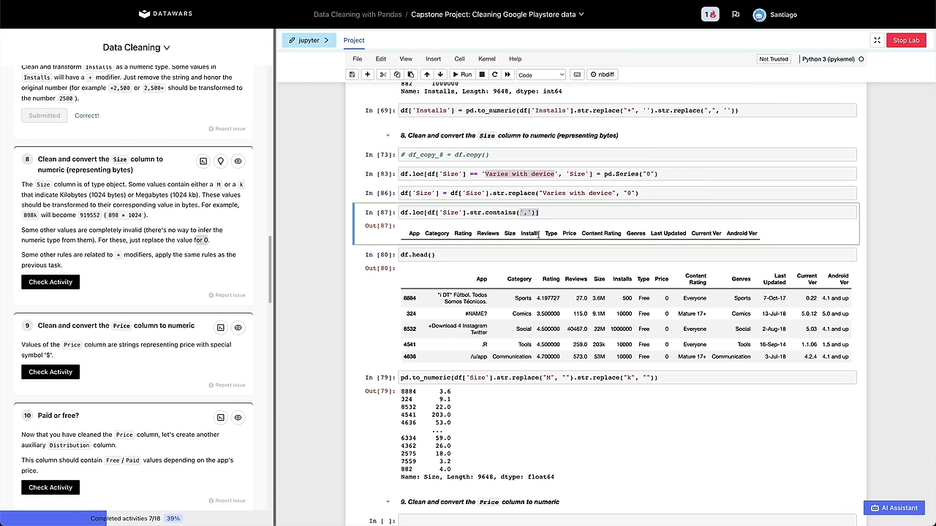
{"action": "left_click", "coordinate": [500, 309]}
{"action": "scroll", "coordinate": [468, 333], "scroll_direction": "down", "scroll_amount": 2}
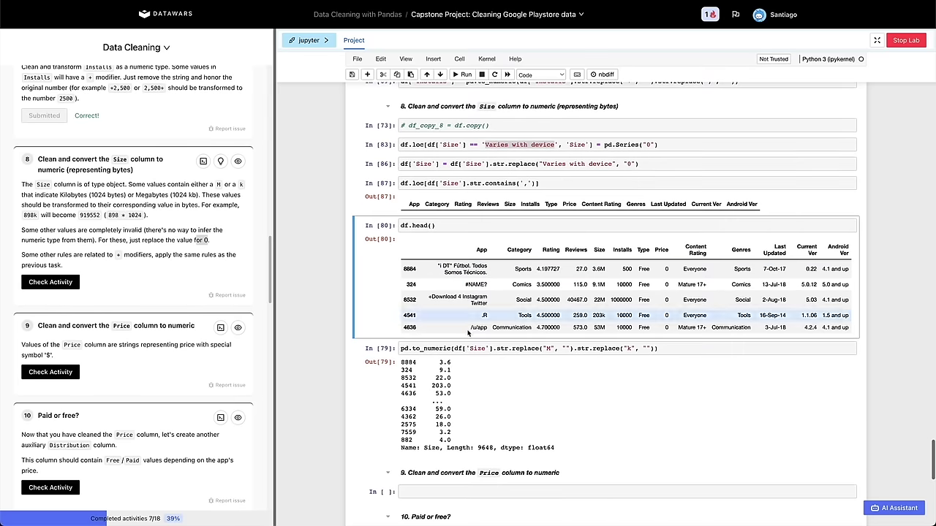
{"action": "left_click", "coordinate": [545, 354]}
{"action": "left_click", "coordinate": [512, 270]}
{"action": "key", "text": "Up"}
{"action": "left_click", "coordinate": [553, 370]}
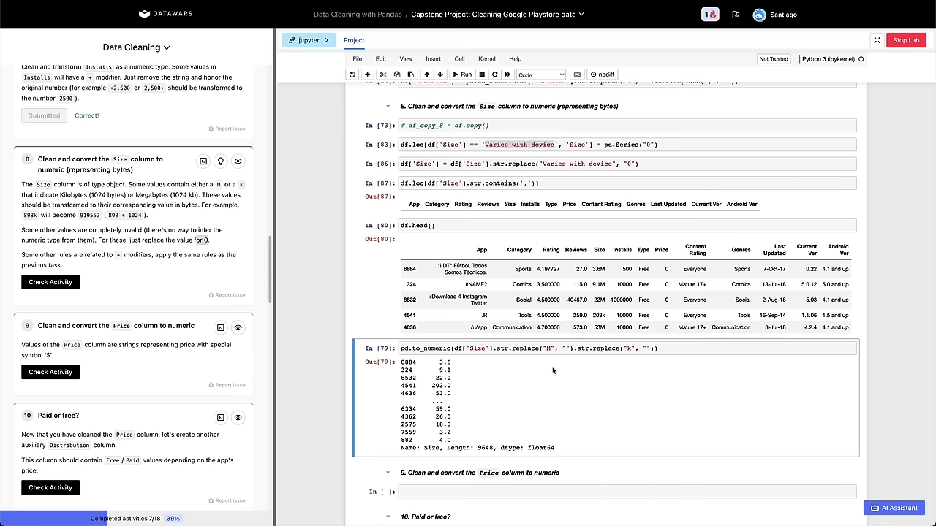
{"action": "left_click", "coordinate": [441, 199]}
{"action": "left_click", "coordinate": [438, 264]}
{"action": "scroll", "coordinate": [437, 265], "scroll_direction": "down", "scroll_amount": 2}
Run df.loc[df['Size'].str.contains('k')].head() in a new cell below the pd.to_numeric output.
{"action": "left_click", "coordinate": [437, 314]}
{"action": "key", "text": "b"}
{"action": "key", "text": "Return"}
{"action": "type", "text": "df.loc["}
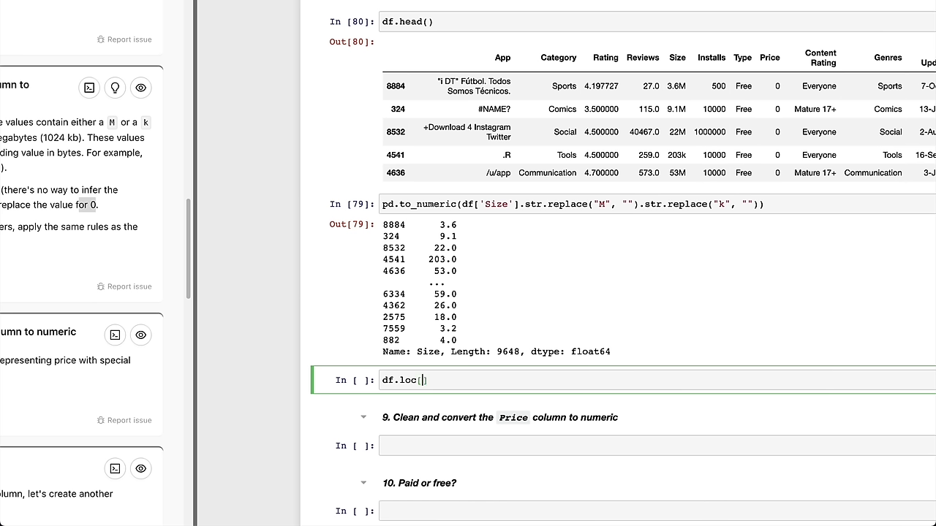
{"action": "type", "text": "df['"}
{"action": "type", "text": "Size"}
{"action": "type", "text": "'].str.contains"}
{"action": "type", "text": "(k"}
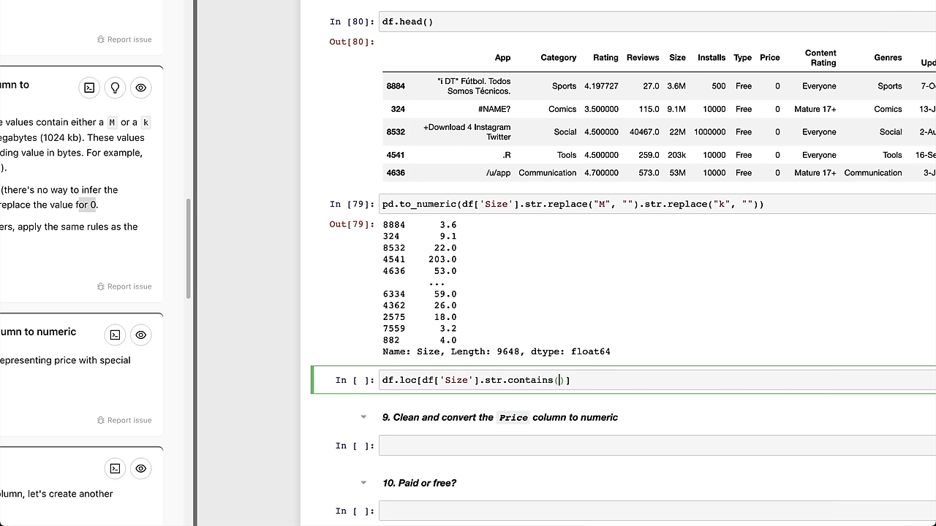
{"action": "key", "text": "Left"}
{"action": "type", "text": "'"}
{"action": "key", "text": "Right"}
{"action": "type", "text": "')]"}
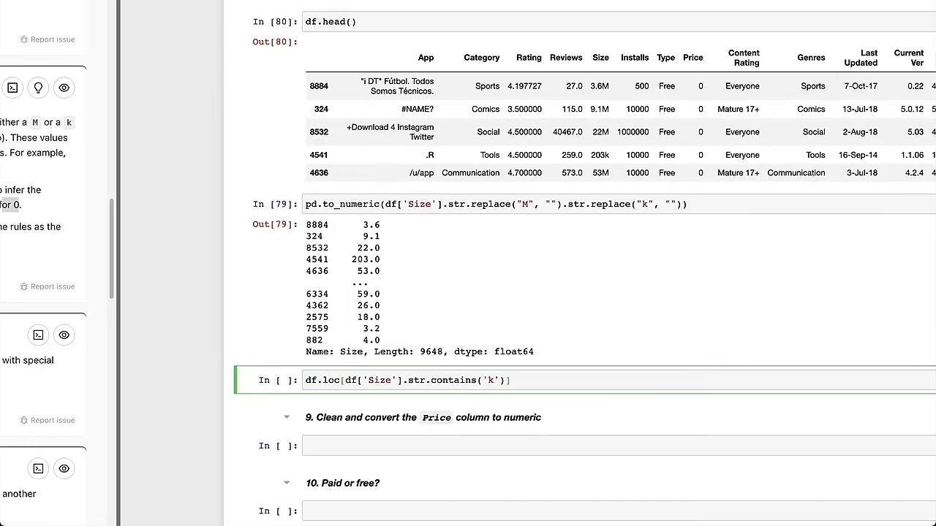
{"action": "type", "text": ".head("}
{"action": "key", "text": "shift+Return"}
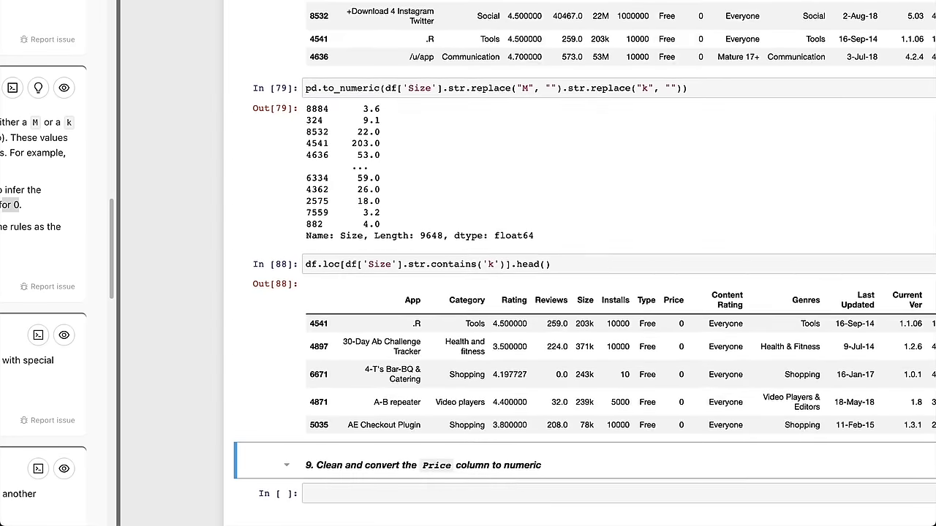
Insert five empty cells below the cell that filters Size values containing 'k'.
{"action": "key", "text": "Up"}
{"action": "key", "text": "b"}
{"action": "key", "text": "b"}
{"action": "key", "text": "b"}
{"action": "key", "text": "b"}
{"action": "key", "text": "b"}
{"action": "left_click", "coordinate": [513, 349]}
{"action": "left_click", "coordinate": [547, 285]}
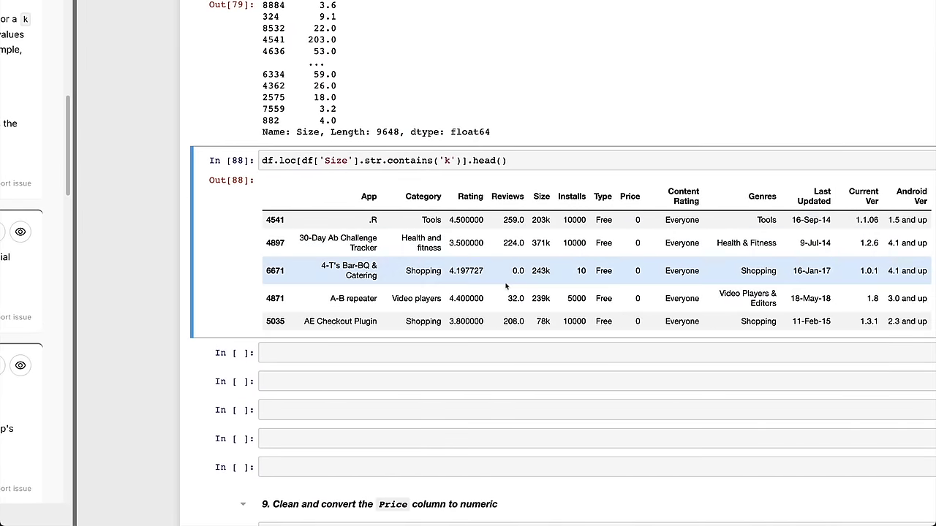
Reuse the 'k' filter in the first empty cell, select the 'Reviews' column with .head(), and run it.
{"action": "left_click", "coordinate": [465, 161]}
{"action": "key", "text": "super+shift+Left"}
{"action": "left_click", "coordinate": [419, 351]}
{"action": "key", "text": "super+v"}
{"action": "key", "text": "Left"}
{"action": "type", "text": ", 'Reviews"}
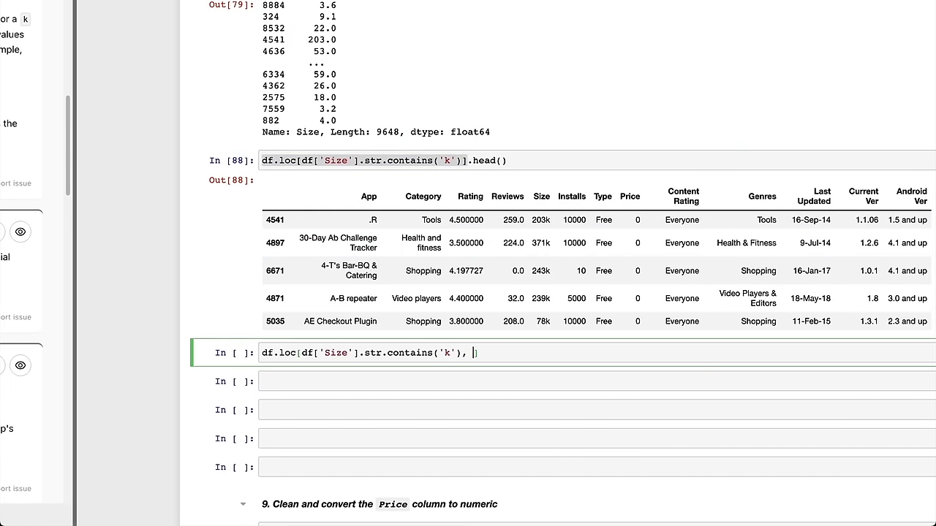
{"action": "key", "text": "super+Right"}
{"action": "type", "text": ".head()"}
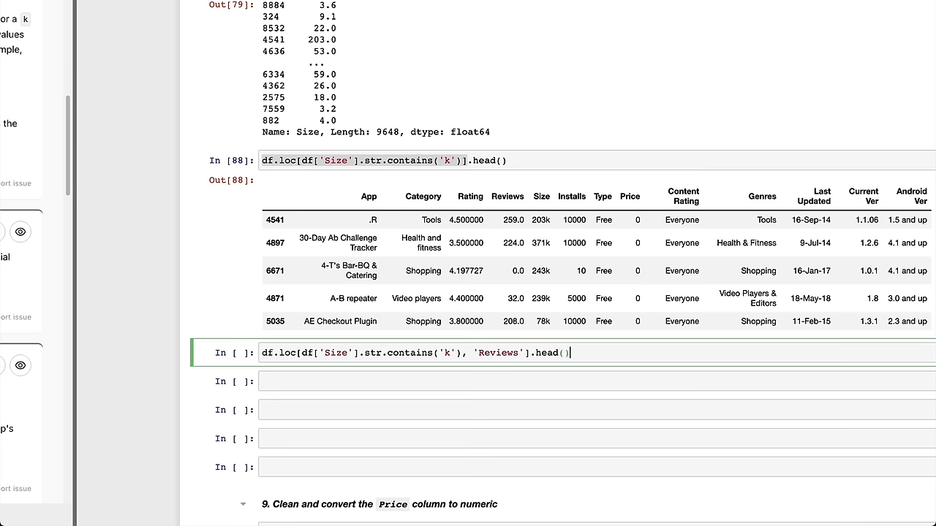
{"action": "key", "text": "shift+Return"}
Change the selected column in the copied 'k' filter to 'Size' and rerun the cell.
{"action": "double_click", "coordinate": [497, 353]}
{"action": "type", "text": "Size"}
{"action": "key", "text": "ctrl+Return"}
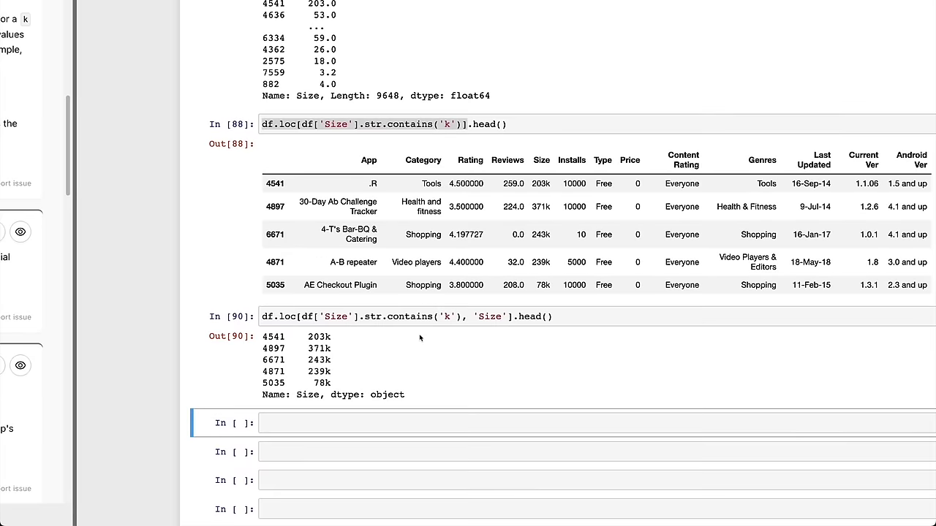
Reuse the 'k' filter on Size in the next empty cell, append .str.replace('k', ''), and run it.
{"action": "left_click", "coordinate": [514, 317]}
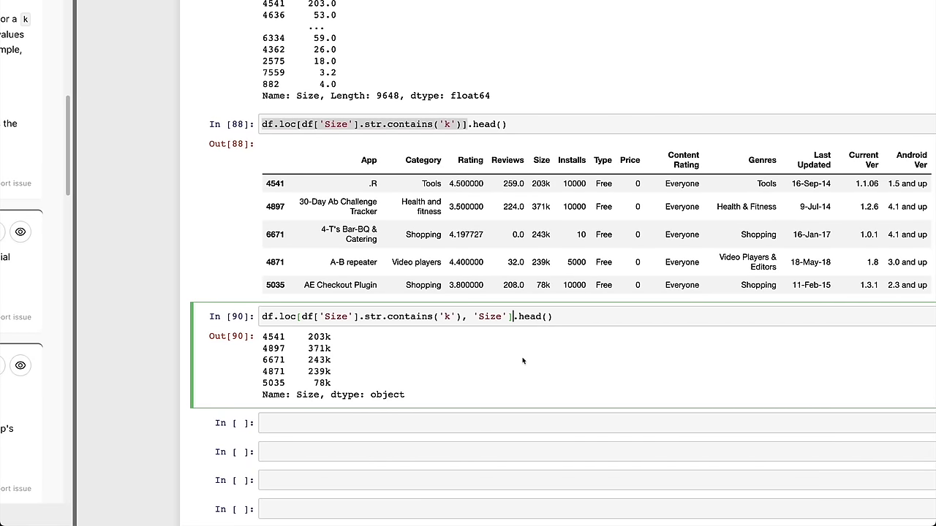
{"action": "key", "text": "shift+Home"}
{"action": "key", "text": "ctrl+c"}
{"action": "left_click", "coordinate": [438, 423]}
{"action": "key", "text": "ctrl+v"}
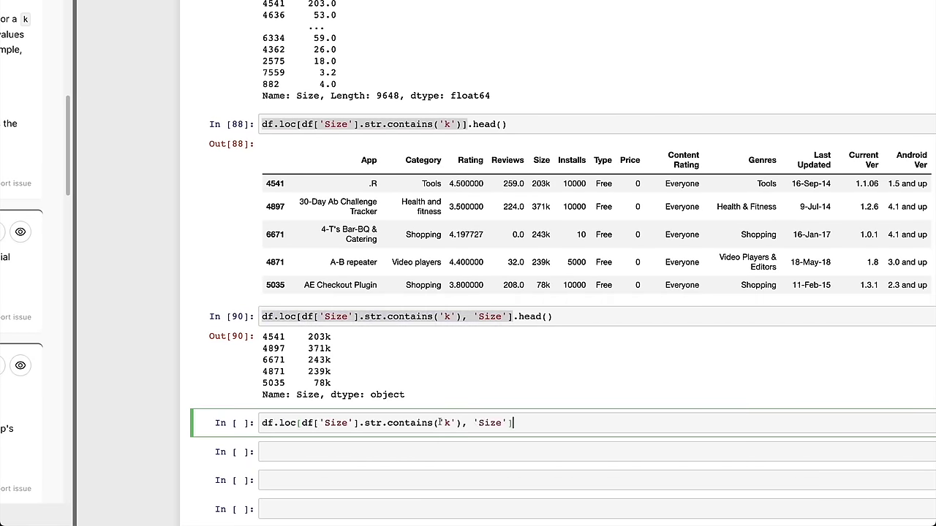
{"action": "type", "text": ".str."}
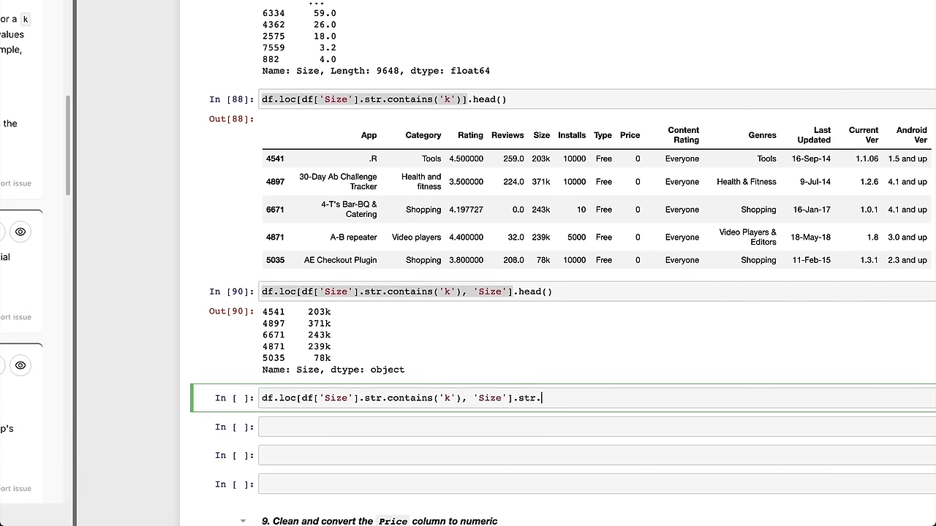
{"action": "type", "text": "replace('k', '"}
{"action": "key", "text": "shift+Return"}
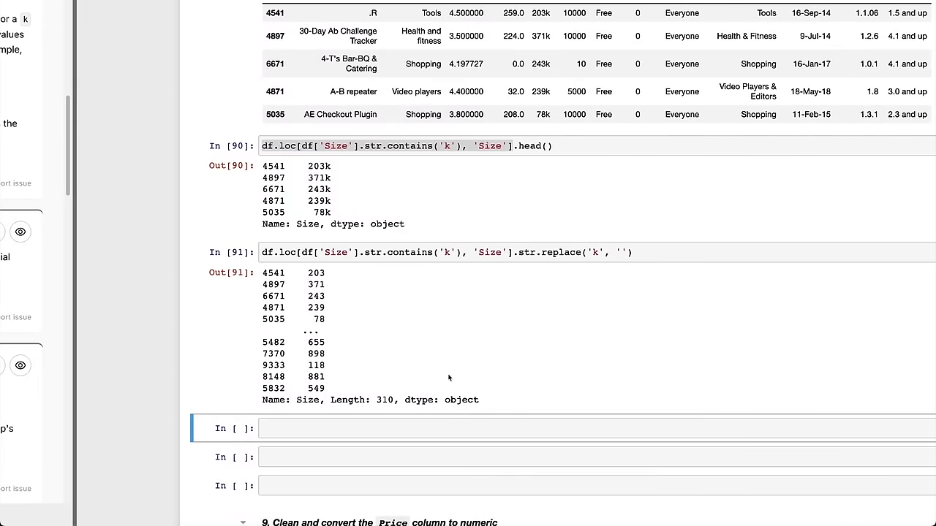
Append .head() to the .str.replace('k', '') expression and rerun it.
{"action": "left_click", "coordinate": [647, 253]}
{"action": "type", "text": ".head()"}
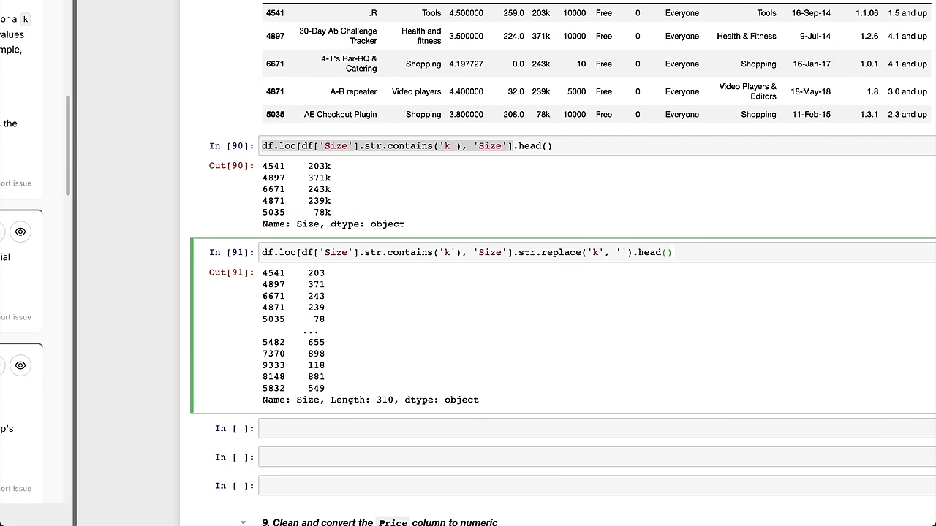
{"action": "key", "text": "shift+Return"}
Duplicate the 'k' replacement cell, wrap the expression before .head() in pd.to_numeric(), and run it.
{"action": "left_click", "coordinate": [342, 265]}
{"action": "key", "text": "c"}
{"action": "key", "text": "v"}
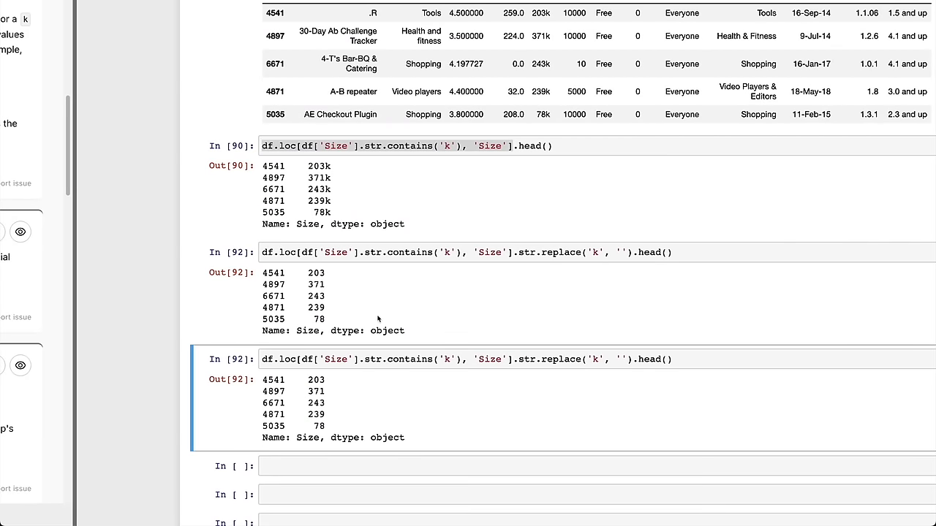
{"action": "left_click", "coordinate": [637, 359]}
{"action": "type", "text": ")"}
{"action": "type", "text": "pd."}
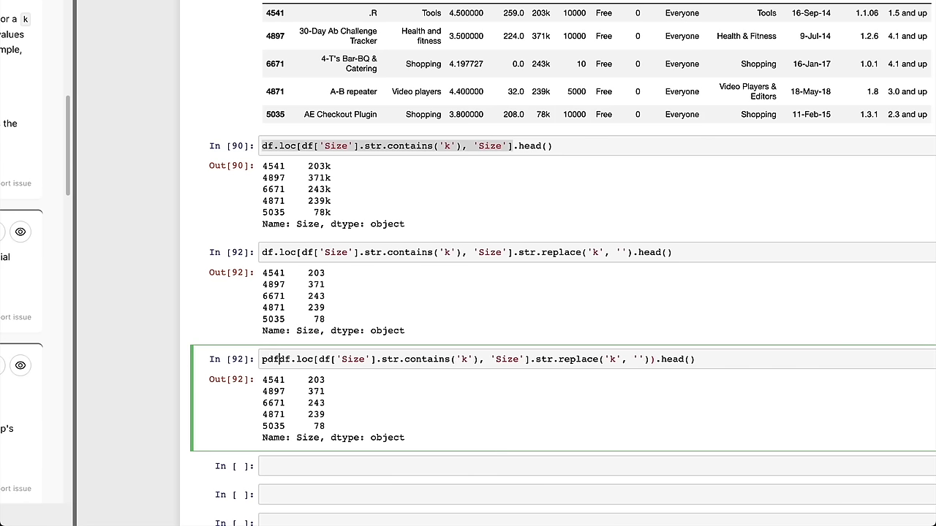
{"action": "type", "text": "to"}
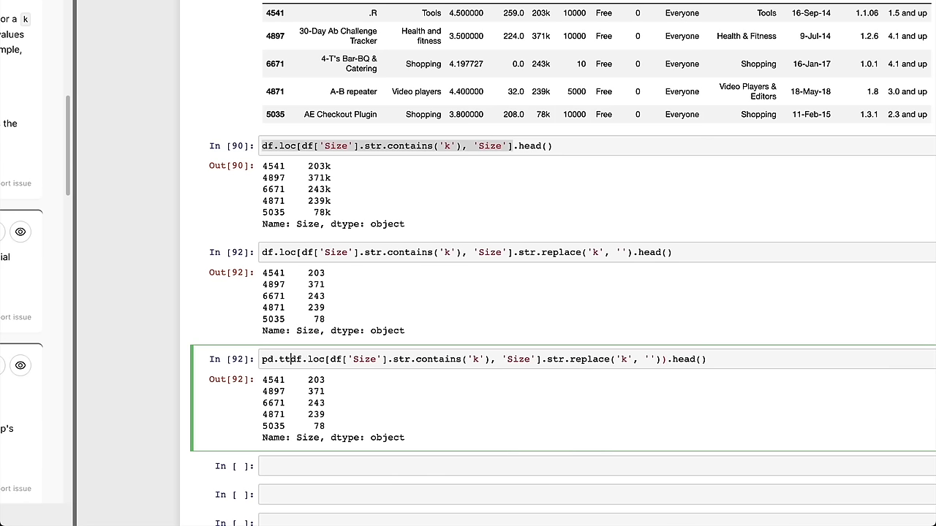
{"action": "type", "text": "_numeric("}
{"action": "key", "text": "shift+Return"}
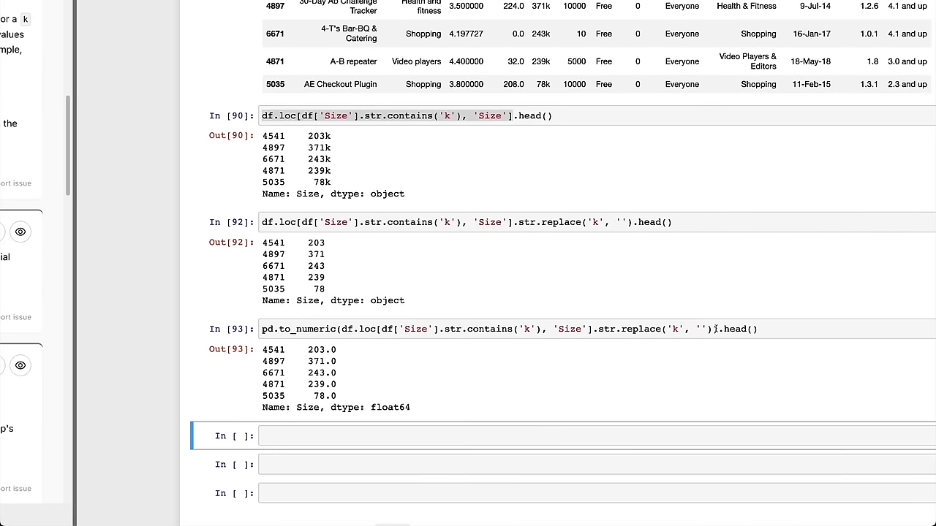
Duplicate the pd.to_numeric cell, multiply the converted values by 1024 within parentheses before .head(), and run it.
{"action": "left_click", "coordinate": [715, 329]}
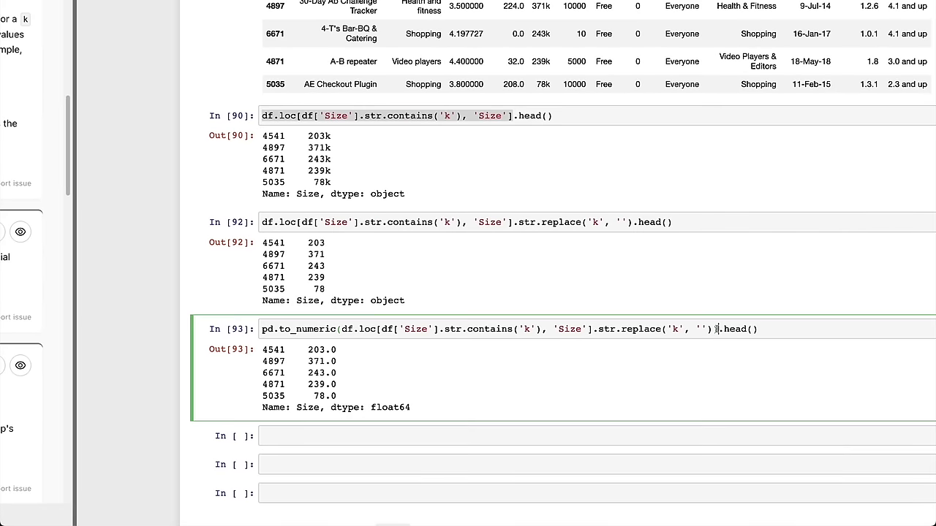
{"action": "key", "text": "shift+Home"}
{"action": "left_click", "coordinate": [262, 329]}
{"action": "key", "text": "Escape"}
{"action": "key", "text": "c"}
{"action": "key", "text": "v"}
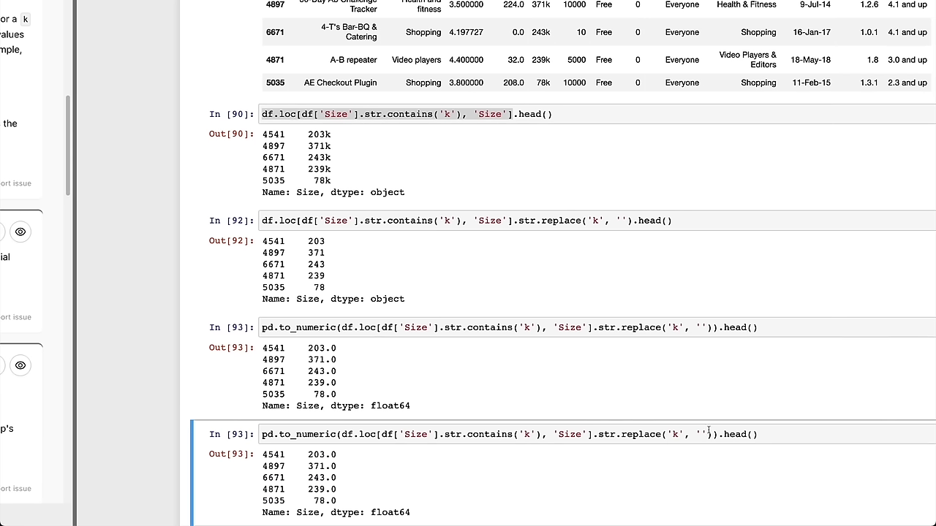
{"action": "left_click", "coordinate": [720, 434]}
{"action": "type", "text": "* "}
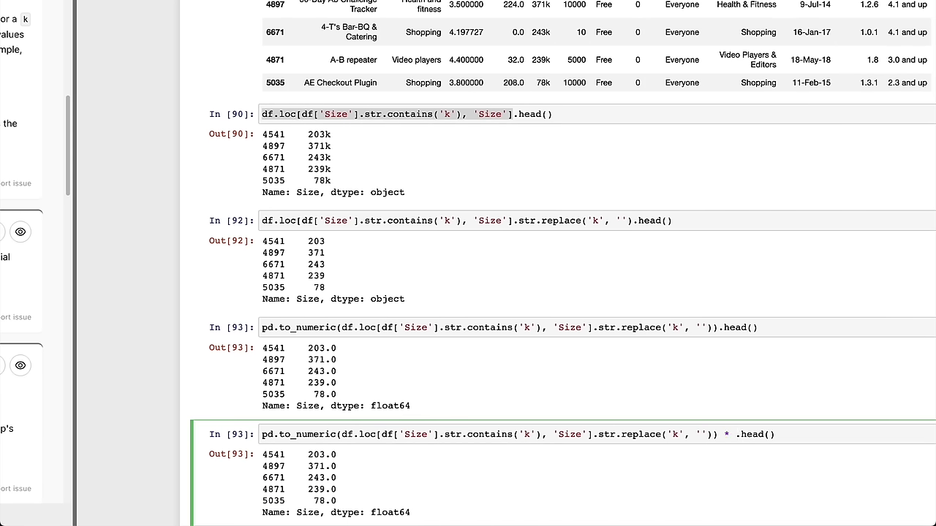
{"action": "type", "text": "1024"}
{"action": "key", "text": "shift+Home"}
{"action": "type", "text": "("}
{"action": "key", "text": "ctrl+Return"}
{"action": "scroll", "coordinate": [477, 401], "scroll_direction": "down", "scroll_amount": 3}
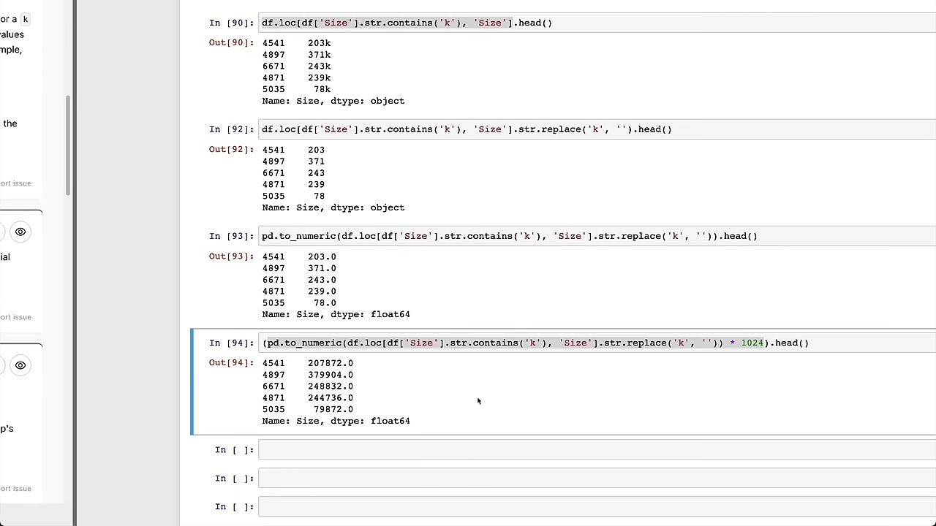
{"action": "left_click", "coordinate": [450, 344]}
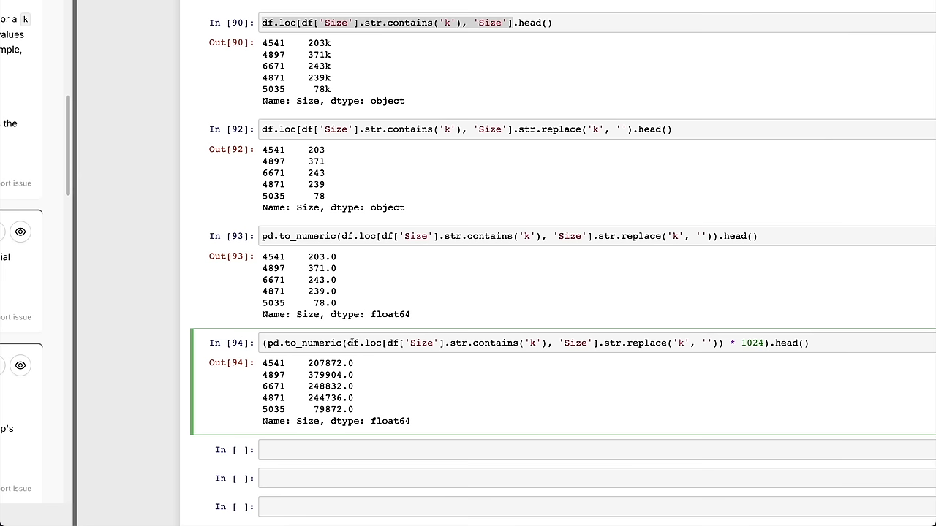
Copy the expression df.loc[df['Size'].str.contains('k'), 'Size'] into the next empty cell and run it.
{"action": "left_click", "coordinate": [600, 345], "text": "shift"}
{"action": "left_click", "coordinate": [310, 449]}
{"action": "key", "text": "ctrl+v"}
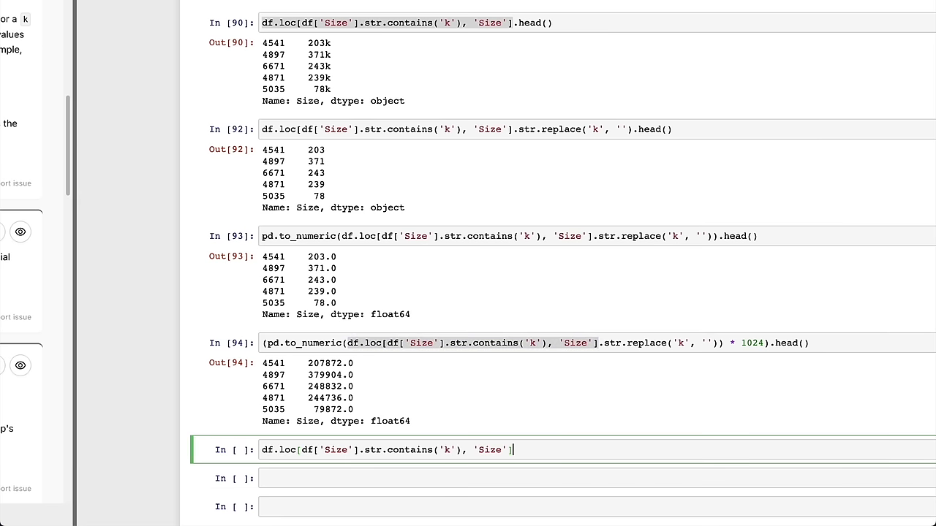
{"action": "key", "text": "shift+Return"}
Assign the parenthesized pd.to_numeric(...) * 1024 expression from the cell above, without .head(), to the new cell's 'k' filter on Size.
{"action": "left_click", "coordinate": [544, 258]}
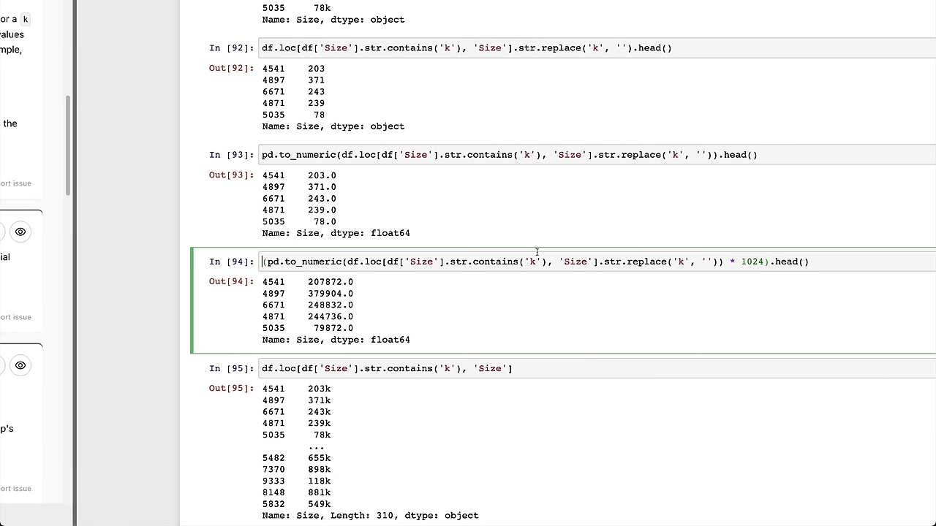
{"action": "key", "text": "End"}
{"action": "key", "text": "Left"}
{"action": "key", "text": "Left"}
{"action": "key", "text": "Left"}
{"action": "key", "text": "Left"}
{"action": "key", "text": "Left"}
{"action": "key", "text": "Left"}
{"action": "key", "text": "Left"}
{"action": "key", "text": "shift+Home"}
{"action": "left_click", "coordinate": [512, 368]}
{"action": "type", "text": "="}
{"action": "key", "text": "ctrl+v"}
{"action": "left_click", "coordinate": [436, 368]}
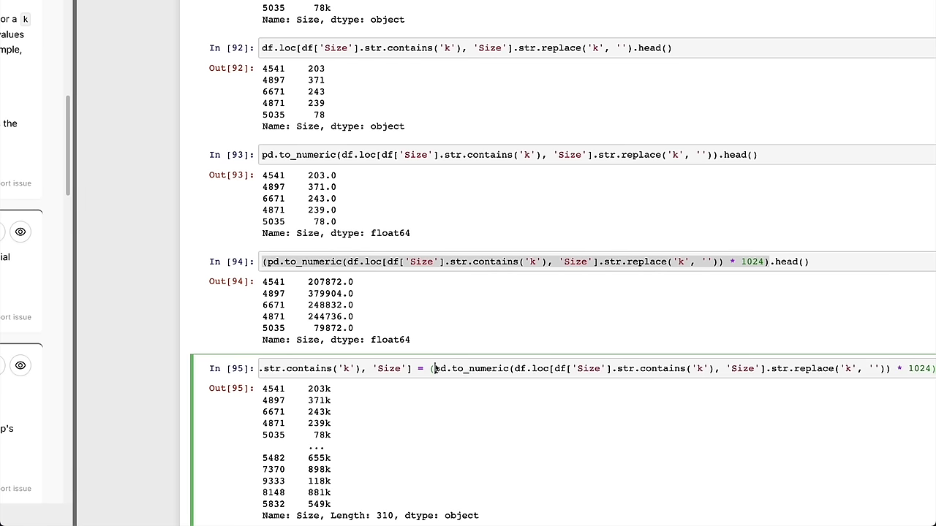
Split the 'k' assignment over several lines, breaking after the opening parentheses and before each closing parenthesis of the outer group and pd.to_numeric.
{"action": "key", "text": "Return"}
{"action": "left_click", "coordinate": [365, 380]}
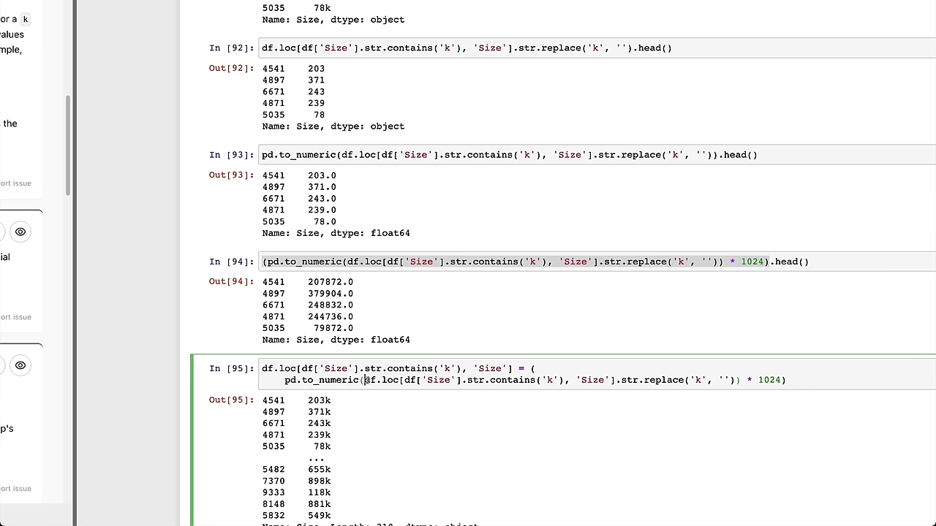
{"action": "key", "text": "Return"}
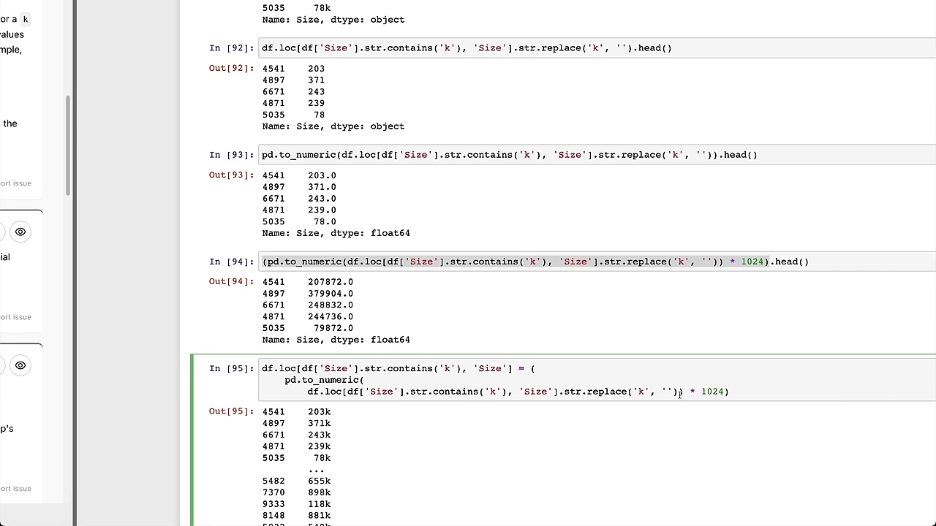
{"action": "left_click", "coordinate": [679, 392]}
{"action": "key", "text": "Return"}
{"action": "key", "text": "End"}
{"action": "key", "text": "Left"}
{"action": "key", "text": "Return"}
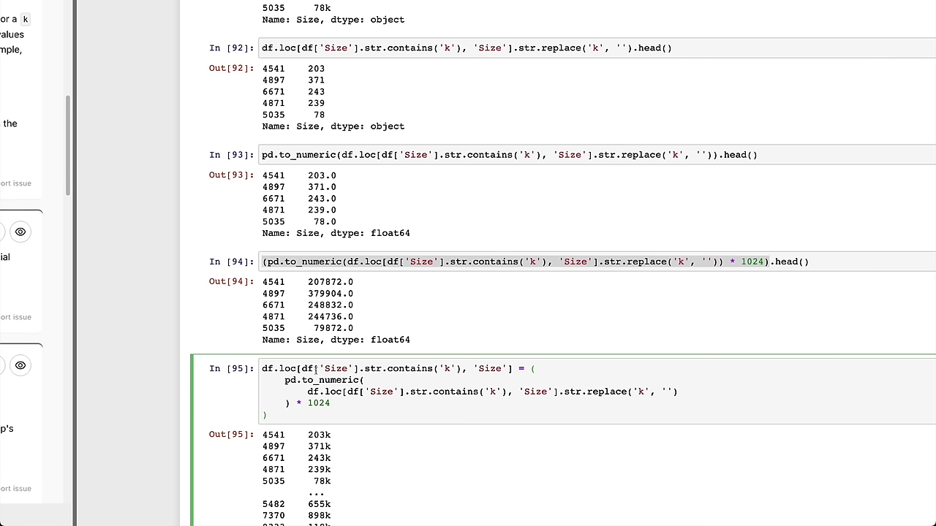
Append .astype(str) to the parenthesized 'k' conversion and run the assignment cell.
{"action": "left_click_drag", "start_coordinate": [299, 369], "coordinate": [465, 371]}
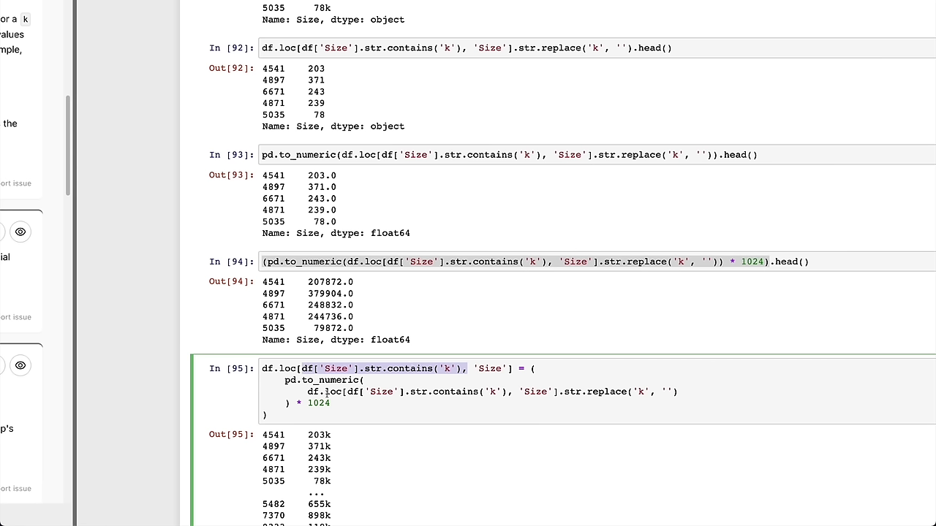
{"action": "left_click_drag", "start_coordinate": [307, 395], "coordinate": [518, 394]}
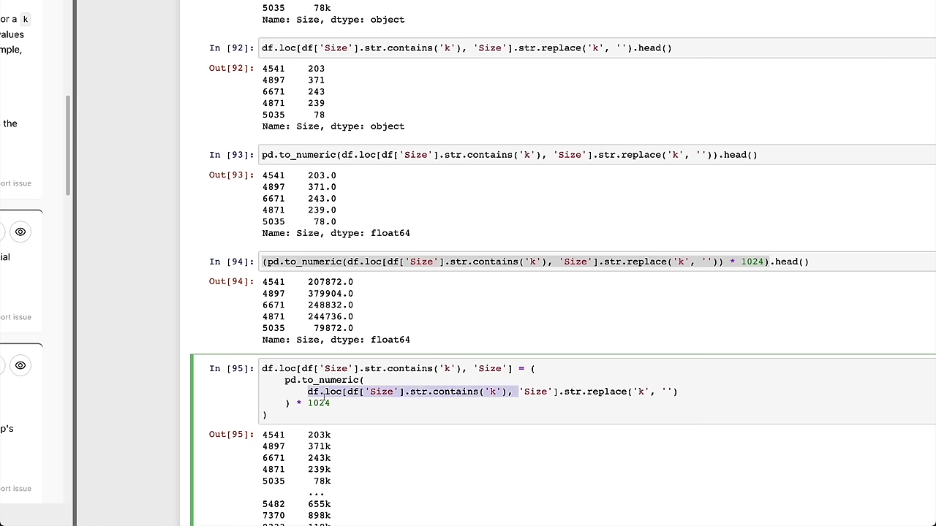
{"action": "mouse_move", "coordinate": [285, 380]}
{"action": "left_mouse_down"}
{"action": "mouse_move", "coordinate": [372, 384]}
{"action": "mouse_move", "coordinate": [322, 403]}
{"action": "mouse_move", "coordinate": [285, 381]}
{"action": "left_mouse_up"}
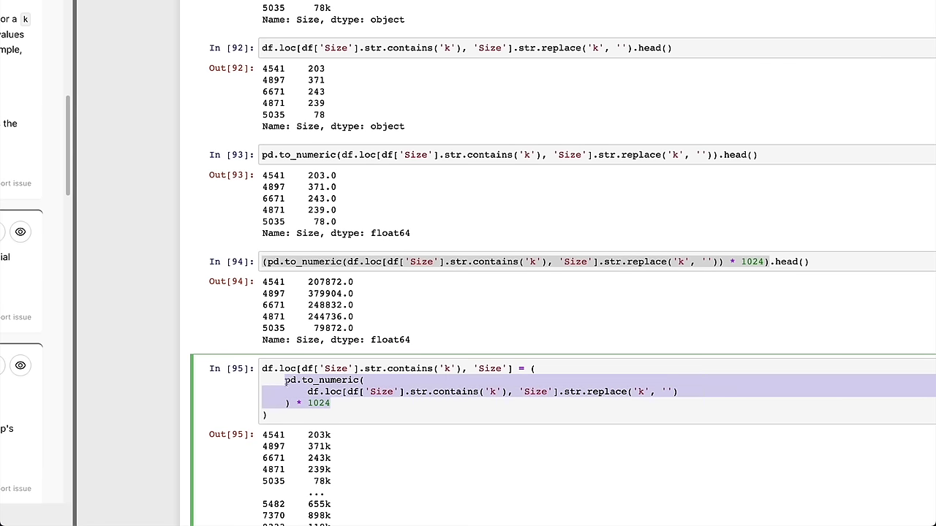
{"action": "left_click", "coordinate": [292, 421]}
{"action": "type", "text": ".astype('"}
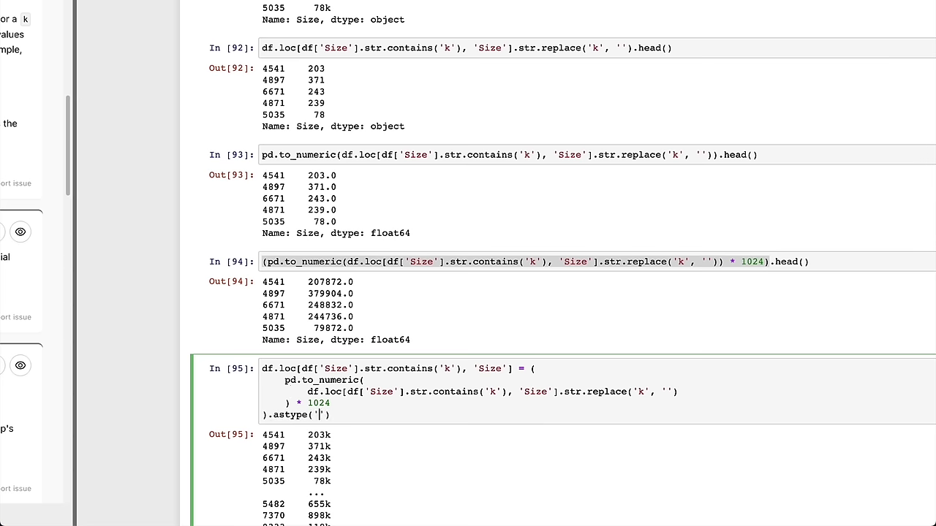
{"action": "type", "text": "st"}
{"action": "key", "text": "BackSpace"}
{"action": "key", "text": "BackSpace"}
{"action": "key", "text": "BackSpace"}
{"action": "type", "text": "str"}
{"action": "key", "text": "shift+Return"}
Duplicate the 'k' assignment cell below and replace 'k' with 'M' in both contains filters and the replace call.
{"action": "scroll", "coordinate": [292, 423], "scroll_direction": "down", "scroll_amount": 2}
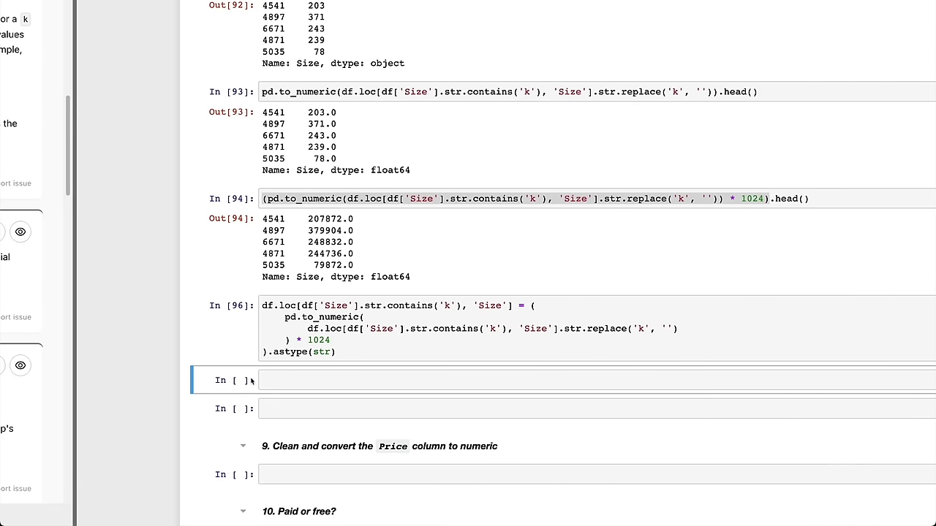
{"action": "left_click", "coordinate": [252, 352]}
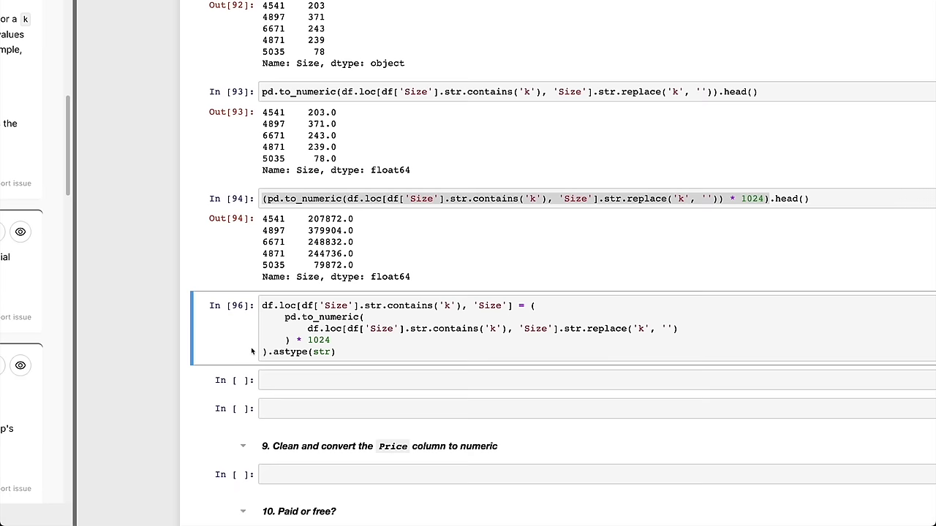
{"action": "key", "text": "v"}
{"action": "double_click", "coordinate": [447, 380]}
{"action": "type", "text": "M"}
{"action": "double_click", "coordinate": [493, 403]}
{"action": "type", "text": "M"}
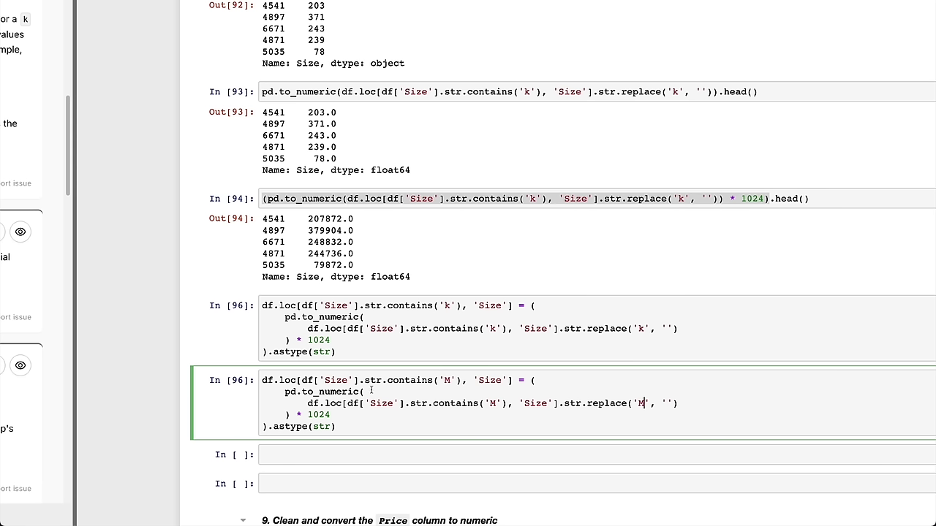
Set the multiplier in the 'M' assignment cell to (1024 * 1024) and run it.
{"action": "double_click", "coordinate": [328, 415]}
{"action": "type", "text": "("}
{"action": "key", "text": "Right"}
{"action": "type", "text": "* 1024"}
{"action": "key", "text": "shift+Return"}
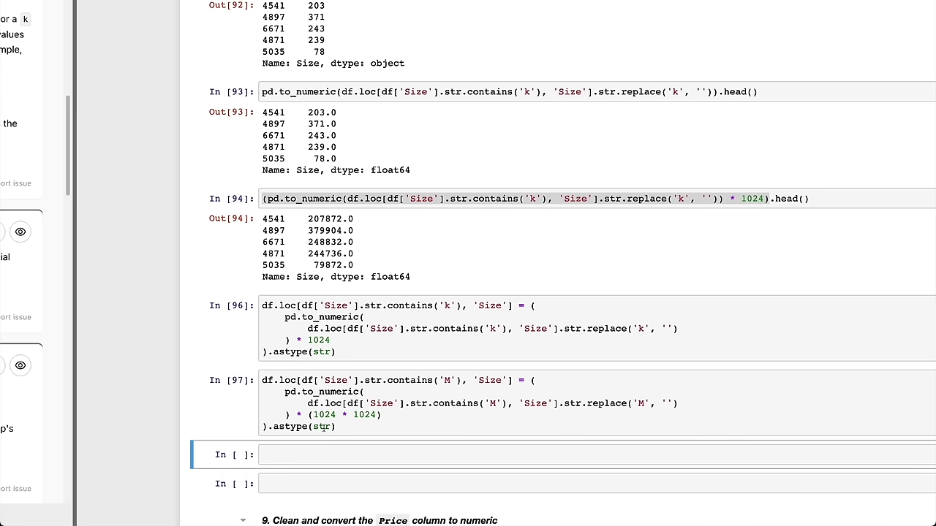
Run pd.to_numeric(df['Size']) in the next empty cell to test the conversion of the whole column.
{"action": "key", "text": "Return"}
{"action": "type", "text": "pd.to_numeric(df['Size'])"}
{"action": "key", "text": "shift+Return"}
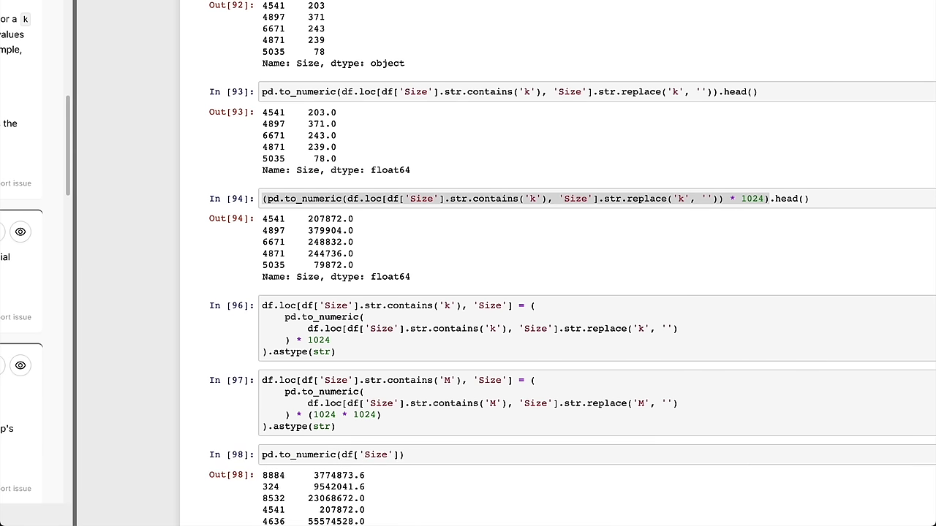
Insert a cell above the pd.to_numeric(df['Size']) cell and run df.head() in it.
{"action": "key", "text": "k"}
{"action": "key", "text": "a"}
{"action": "key", "text": "Return"}
{"action": "type", "text": "df.head()"}
{"action": "key", "text": "shift+Return"}
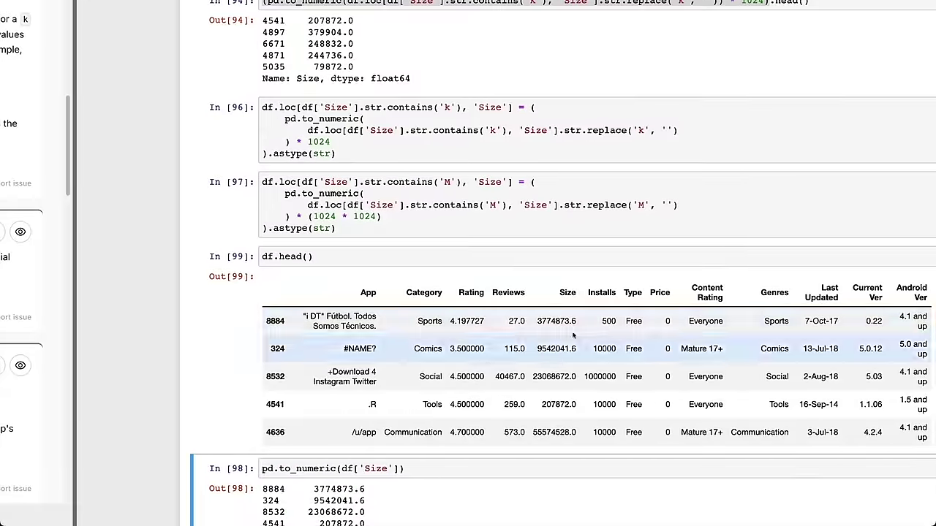
Insert a cell above the new df.head() and run 3.6 * (1024 * 1024) to check the first row's converted Size.
{"action": "left_click", "coordinate": [548, 321]}
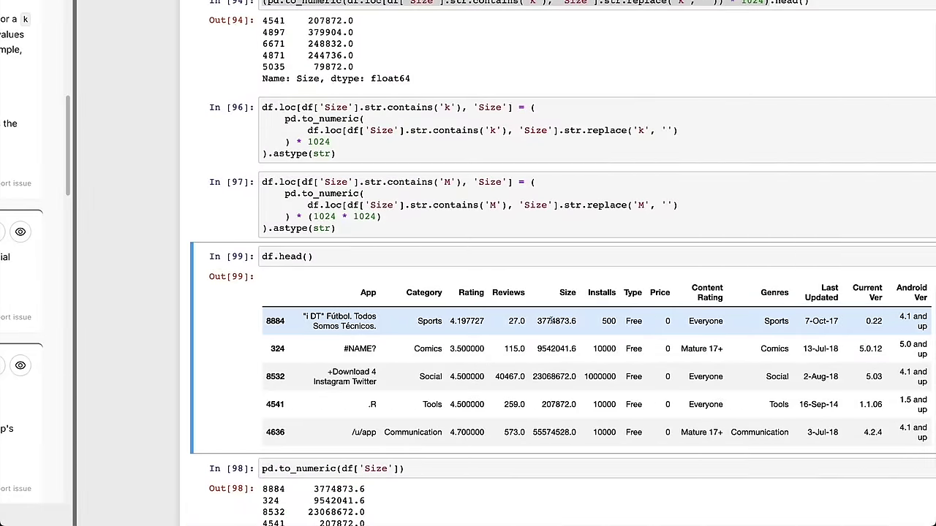
{"action": "scroll", "coordinate": [550, 320], "scroll_direction": "up", "scroll_amount": 15}
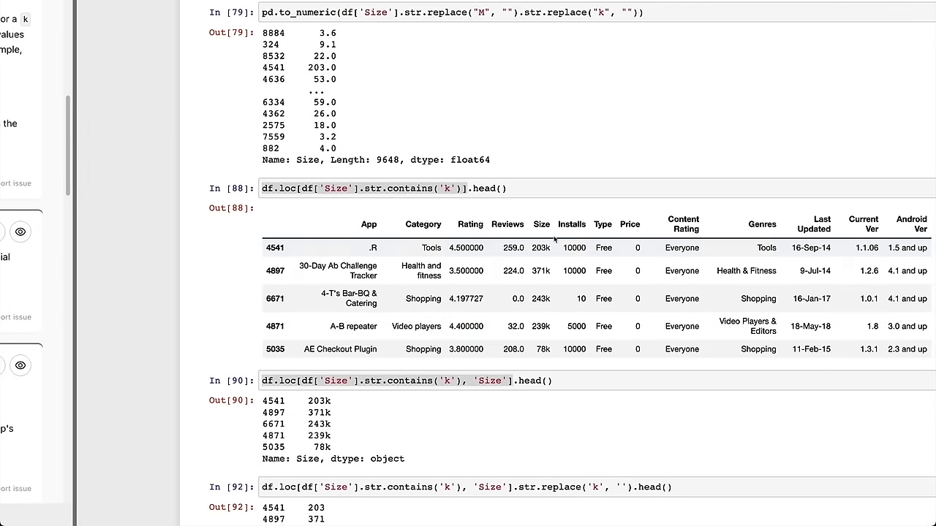
{"action": "scroll", "coordinate": [539, 249], "scroll_direction": "up", "scroll_amount": 5}
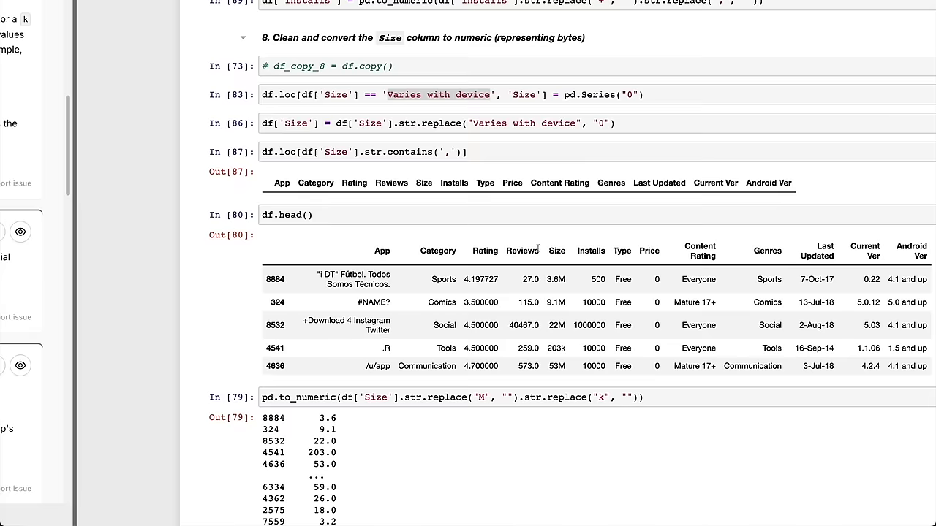
{"action": "double_click", "coordinate": [554, 279]}
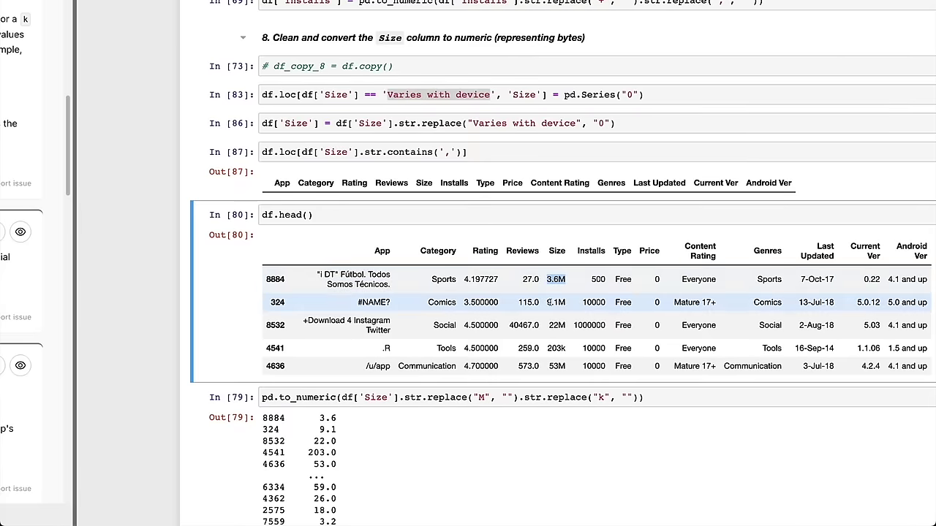
{"action": "scroll", "coordinate": [550, 302], "scroll_direction": "down", "scroll_amount": 3}
{"action": "scroll", "coordinate": [550, 302], "scroll_direction": "down", "scroll_amount": 20}
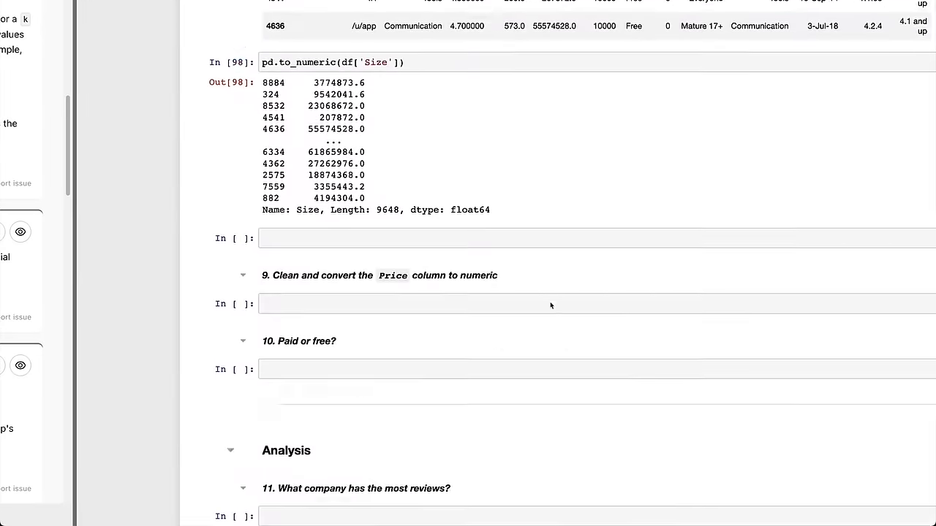
{"action": "scroll", "coordinate": [552, 305], "scroll_direction": "up", "scroll_amount": 4}
{"action": "scroll", "coordinate": [551, 306], "scroll_direction": "down", "scroll_amount": 1}
{"action": "left_click", "coordinate": [549, 219]}
{"action": "key", "text": "a"}
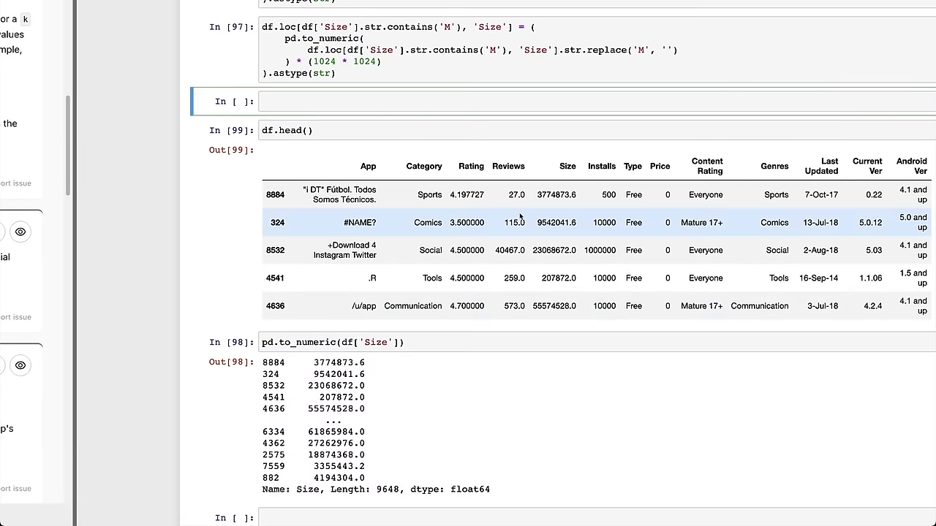
{"action": "double_click", "coordinate": [546, 195]}
{"action": "left_click", "coordinate": [432, 102]}
{"action": "type", "text": "3.6 * (1024 * 1"}
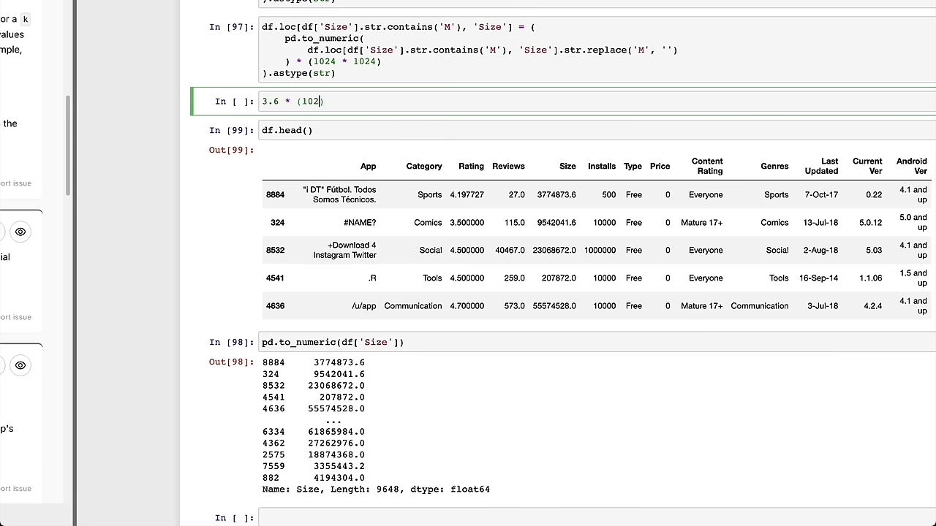
{"action": "type", "text": "024"}
{"action": "key", "text": "shift+Return"}
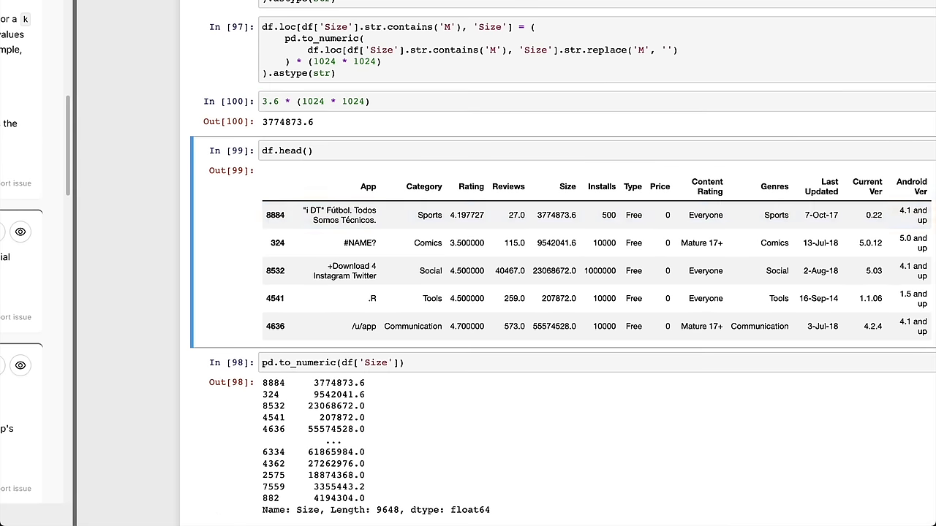
{"action": "double_click", "coordinate": [567, 221]}
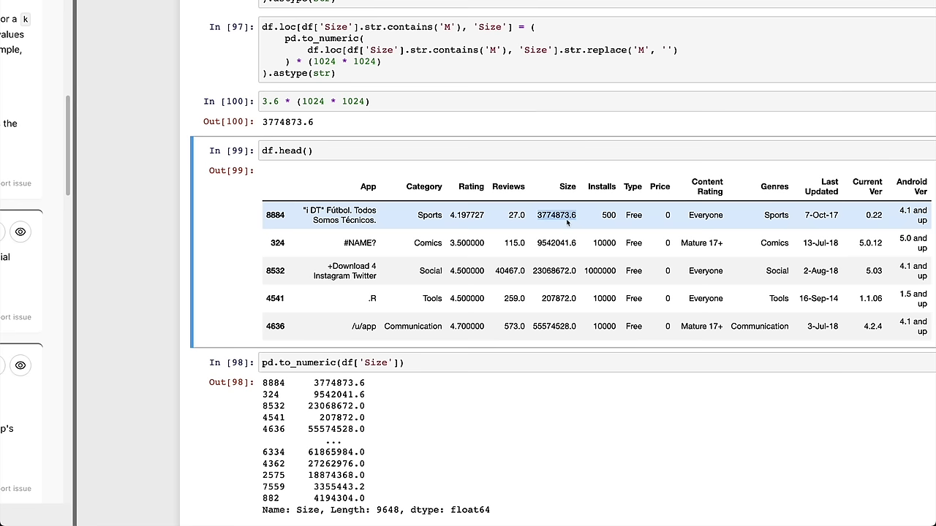
{"action": "left_click", "coordinate": [560, 230]}
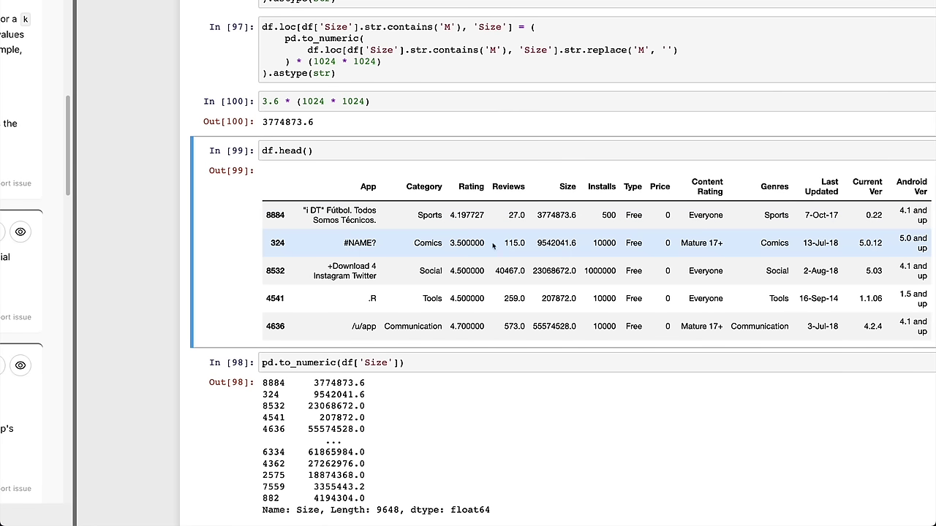
{"action": "left_click", "coordinate": [390, 72]}
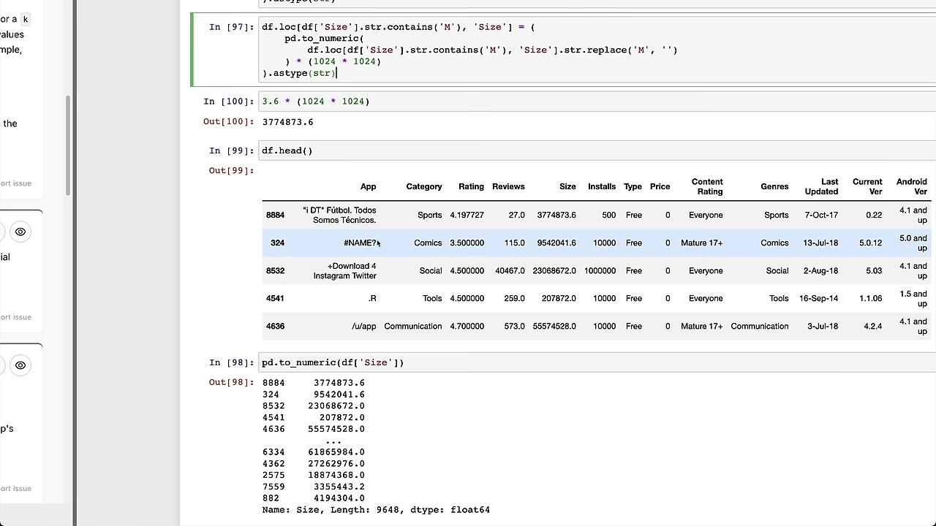
Assign pd.to_numeric(df['Size']) back to df['Size'], run the cell, and submit activity 8 for checking.
{"action": "left_click", "coordinate": [353, 369]}
{"action": "left_click_drag", "start_coordinate": [400, 363], "coordinate": [341, 363]}
{"action": "key", "text": "super+c"}
{"action": "key", "text": "super+Left"}
{"action": "key", "text": "super+v"}
{"action": "type", "text": "="}
{"action": "key", "text": "shift+Return"}
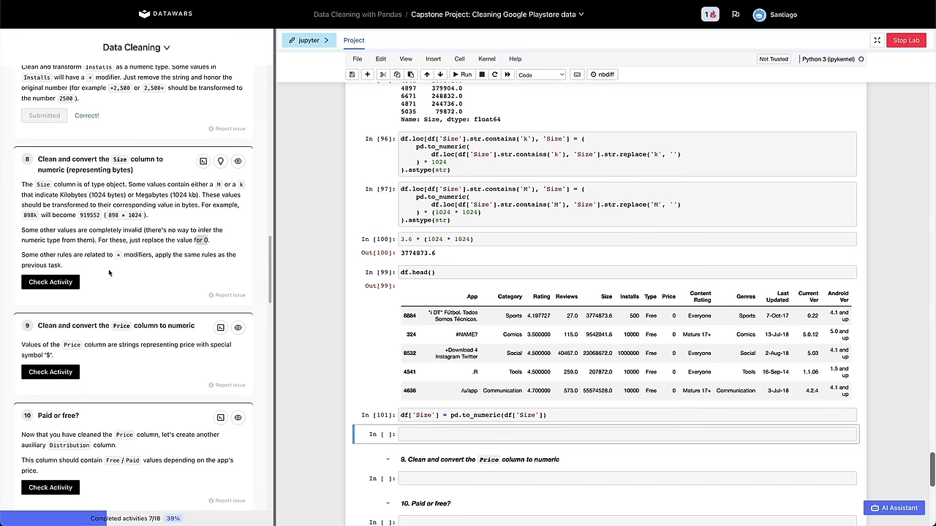
{"action": "left_click", "coordinate": [62, 287]}
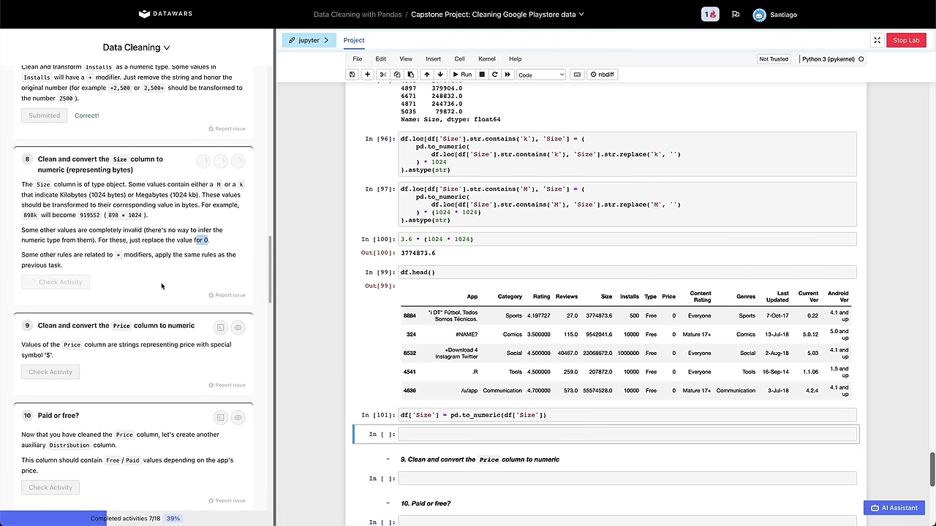
{"action": "left_click", "coordinate": [457, 359]}
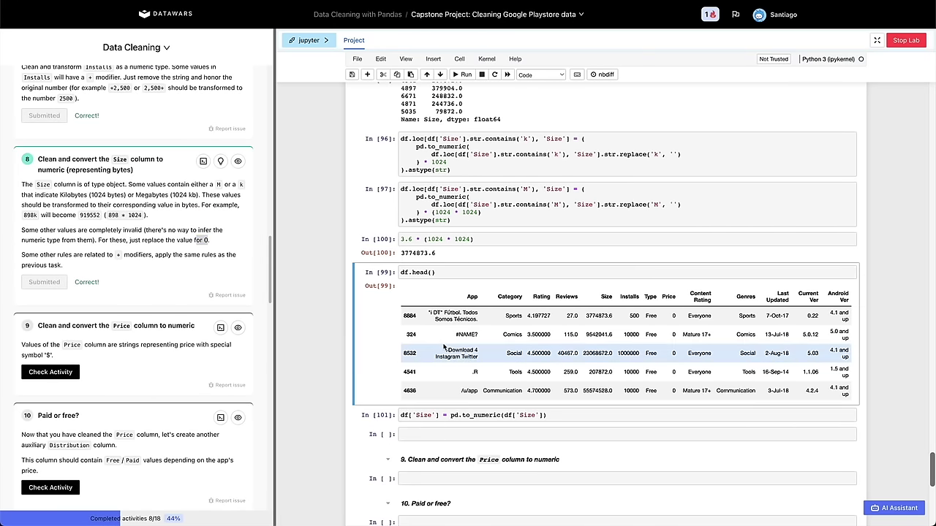
Insert an additional empty code cell under the heading "9. Clean and convert the Price column to numeric".
{"action": "scroll", "coordinate": [369, 301], "scroll_direction": "down", "scroll_amount": 1}
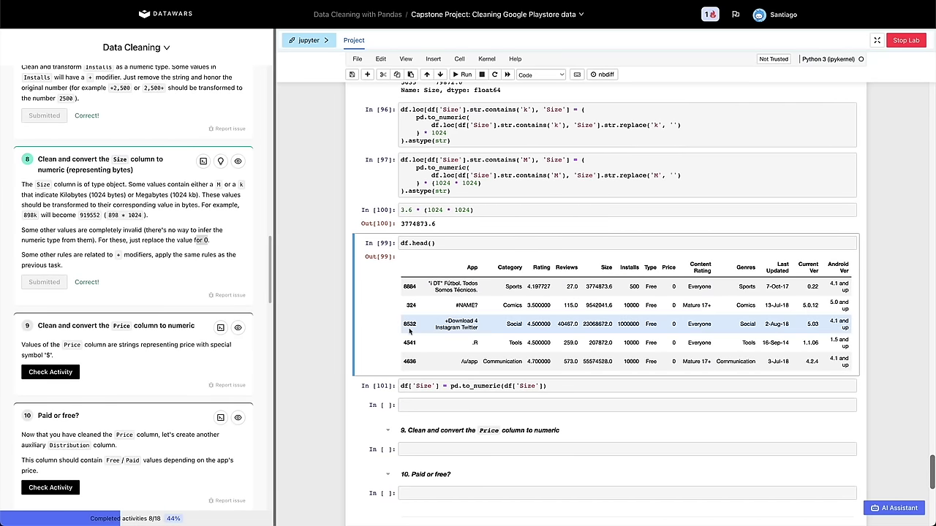
{"action": "scroll", "coordinate": [405, 333], "scroll_direction": "down", "scroll_amount": 1}
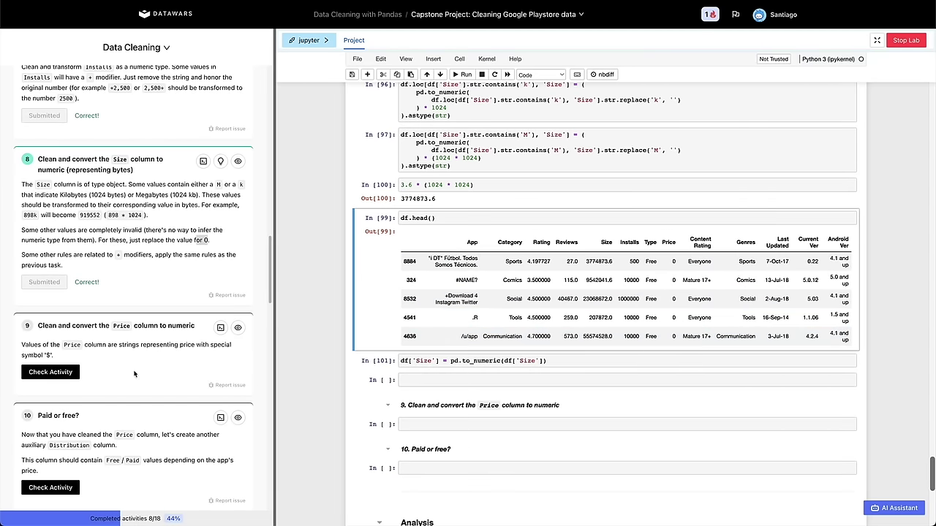
{"action": "scroll", "coordinate": [134, 375], "scroll_direction": "down", "scroll_amount": 1}
{"action": "scroll", "coordinate": [398, 411], "scroll_direction": "down", "scroll_amount": 2}
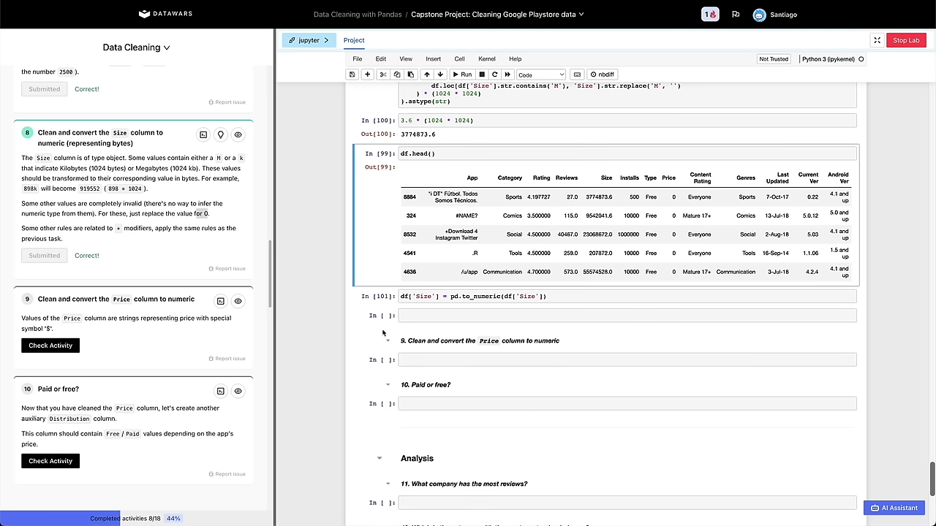
{"action": "left_click", "coordinate": [407, 316]}
{"action": "left_click", "coordinate": [405, 349]}
{"action": "key", "text": "b"}
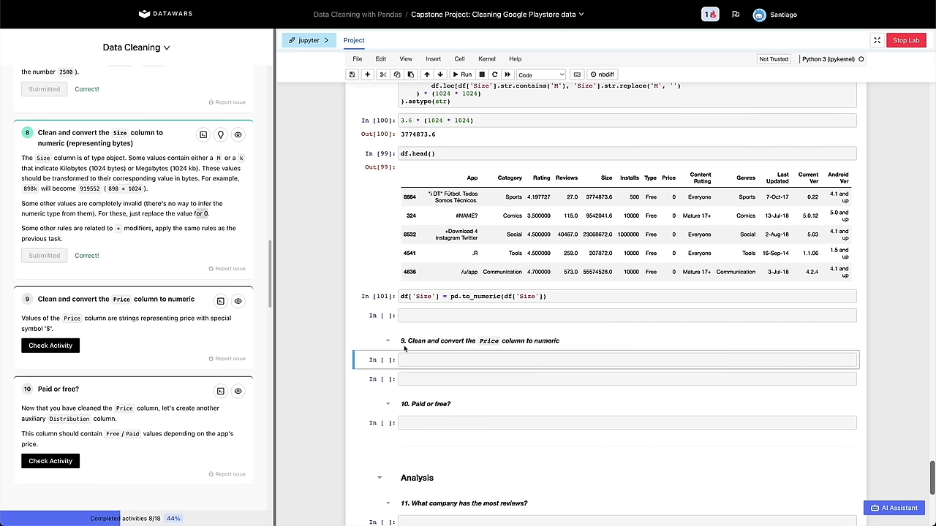
Run df.loc[df['Price'] != 0] in the first cell of activity 9 to list the apps with a non-zero price.
{"action": "key", "text": "Return"}
{"action": "type", "text": "df"}
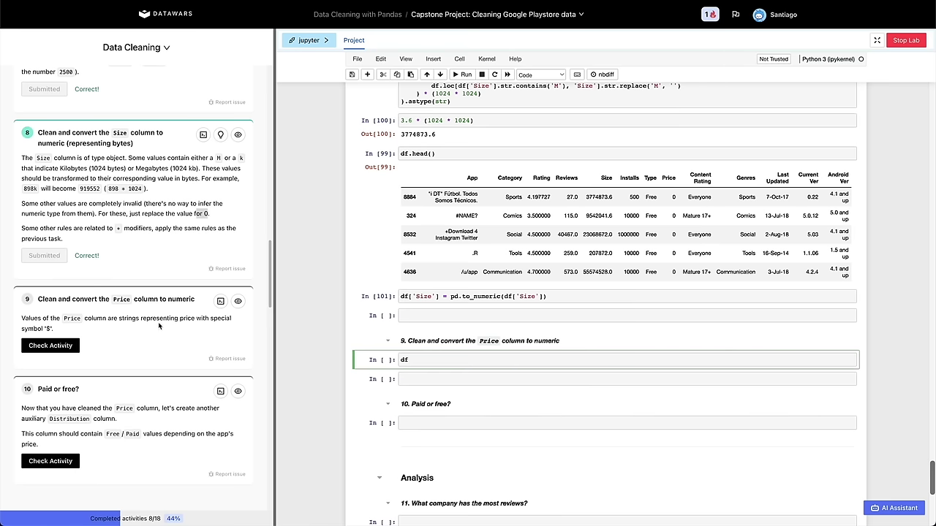
{"action": "type", "text": "d"}
{"action": "key", "text": "BackSpace"}
{"action": "type", "text": "['Price']."}
{"action": "key", "text": "BackSpace"}
{"action": "type", "text": "!= 0"}
{"action": "left_click", "coordinate": [401, 359]}
{"action": "type", "text": "df.loc["}
{"action": "key", "text": "shift+Return"}
{"action": "scroll", "coordinate": [680, 311], "scroll_direction": "down", "scroll_amount": 2}
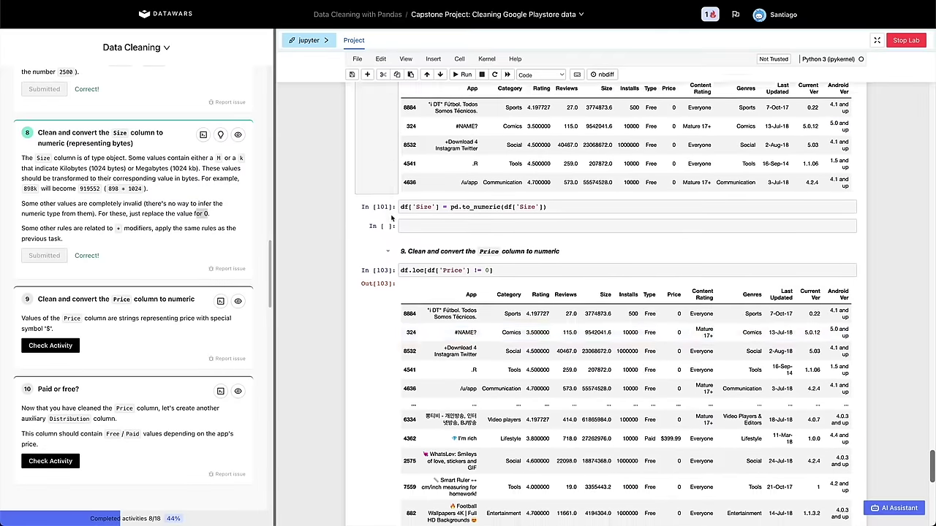
Change the Price comparison to the string "0", rerun the filter, and examine the format of the listed prices.
{"action": "left_click", "coordinate": [486, 258]}
{"action": "type", "text": "\""}
{"action": "key", "text": "Right"}
{"action": "type", "text": "\""}
{"action": "key", "text": "shift+Return"}
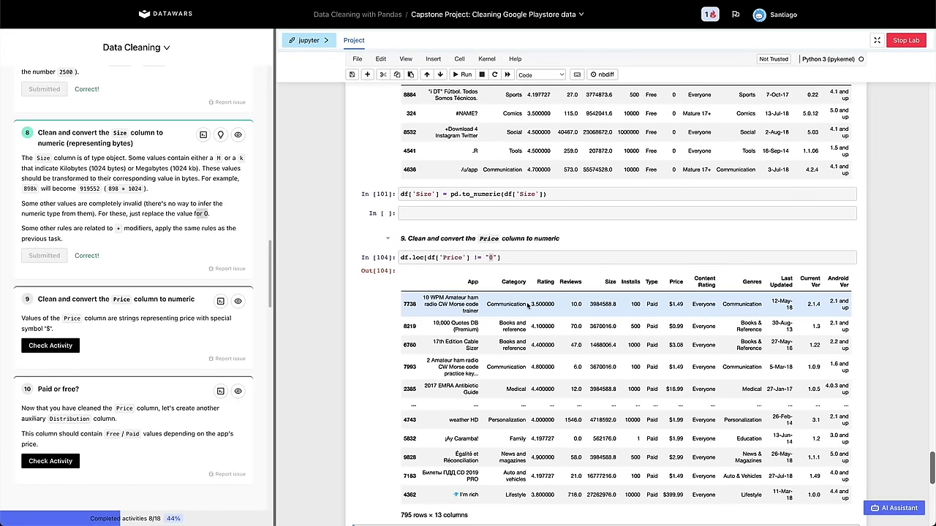
{"action": "left_click_drag", "start_coordinate": [681, 306], "coordinate": [667, 305]}
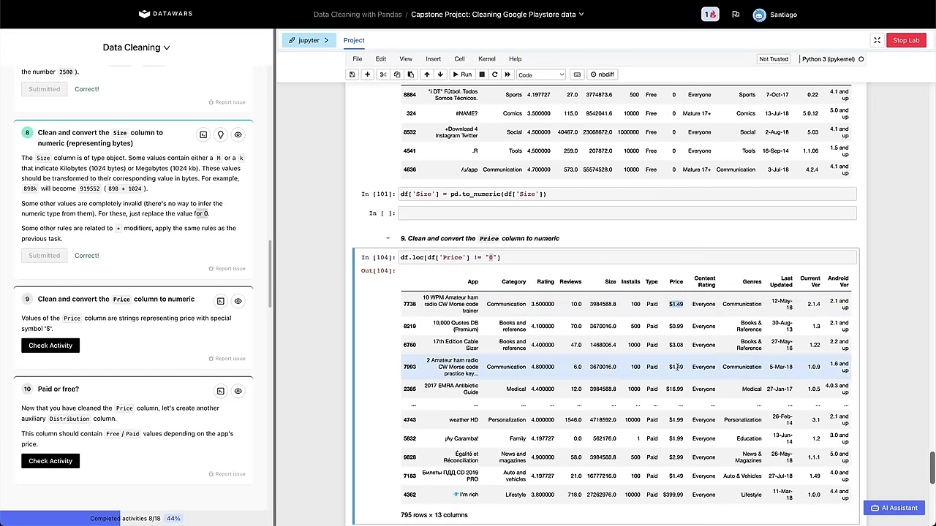
{"action": "scroll", "coordinate": [677, 358], "scroll_direction": "down", "scroll_amount": 1}
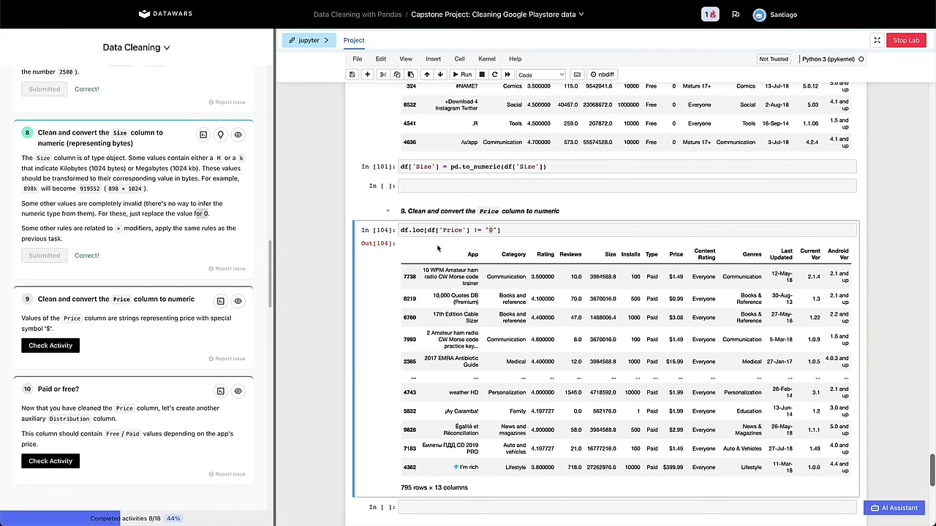
Paste a copy of the filter cell below, change its condition to df['Price'].str.contains(','), and run it.
{"action": "key", "text": "v"}
{"action": "left_click_drag", "start_coordinate": [474, 258], "coordinate": [498, 259]}
{"action": "type", "text": ".str.contains(',')"}
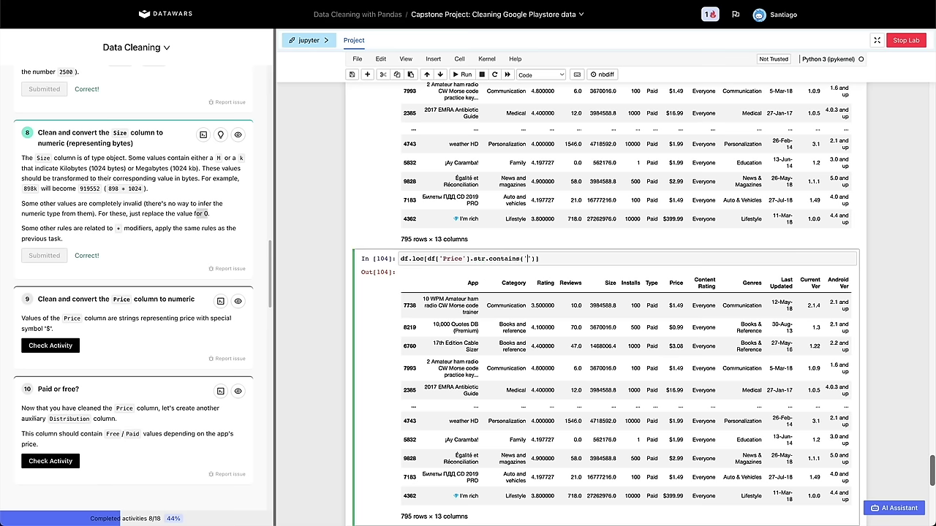
{"action": "key", "text": "shift+Return"}
{"action": "left_click", "coordinate": [467, 288]}
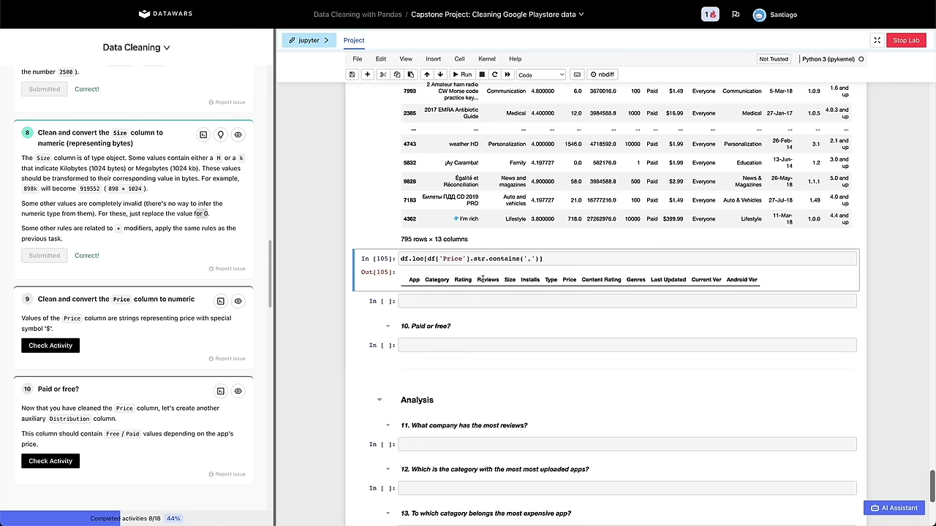
Run pd.to_numeric(df['Price'].str.replace('$', '')) in the next empty cell to test the Price conversion.
{"action": "left_click_drag", "start_coordinate": [426, 259], "coordinate": [484, 259]}
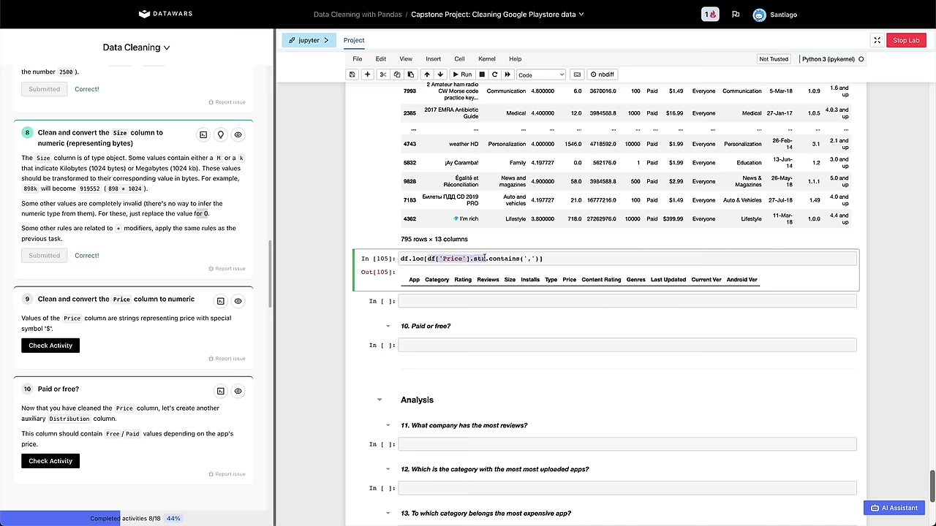
{"action": "left_click", "coordinate": [457, 306]}
{"action": "type", "text": "pd.t"}
{"action": "type", "text": "o_"}
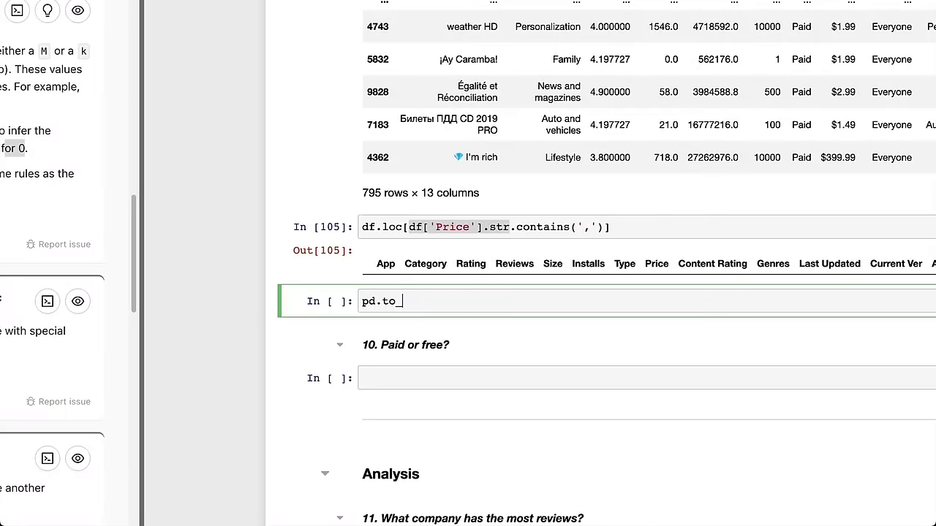
{"action": "type", "text": "numeric("}
{"action": "type", "text": ".replace('$', '"}
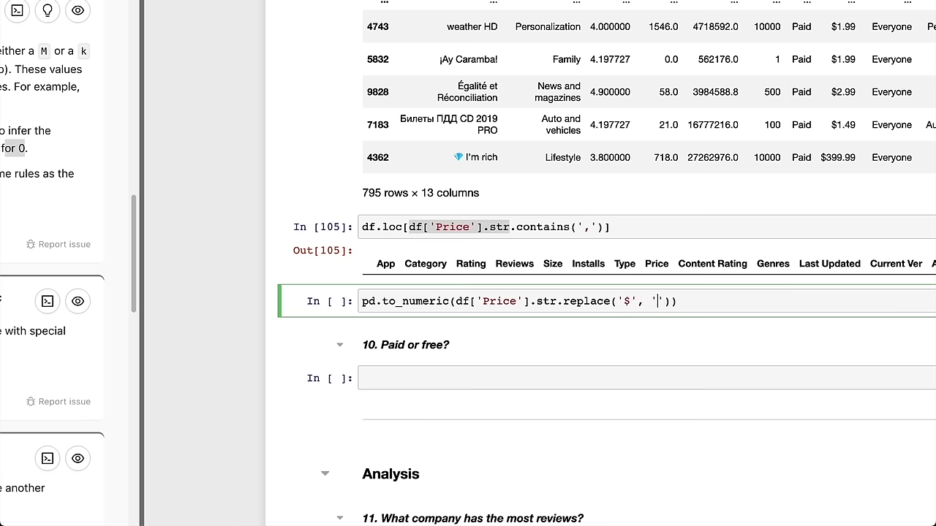
{"action": "key", "text": "shift+Return"}
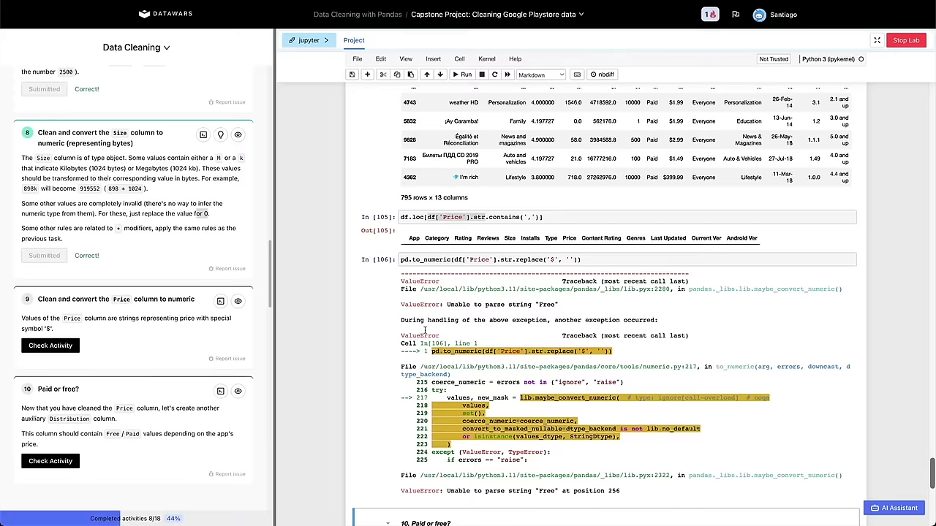
Review the conversion error and the Price filter output, and insert a cell above the pd.to_numeric cell containing df['Price'].
{"action": "left_click", "coordinate": [530, 326]}
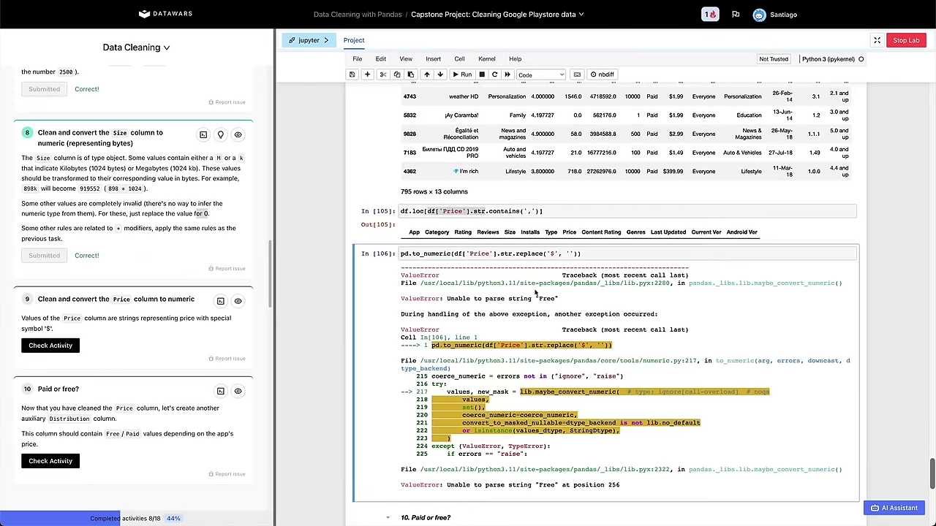
{"action": "scroll", "coordinate": [530, 326], "scroll_direction": "up", "scroll_amount": 2}
{"action": "scroll", "coordinate": [630, 163], "scroll_direction": "up", "scroll_amount": 2}
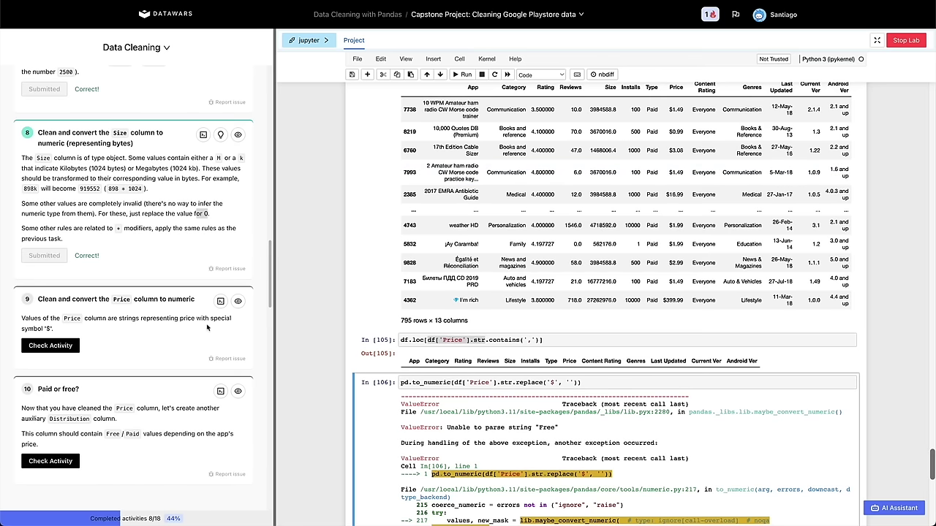
{"action": "scroll", "coordinate": [515, 261], "scroll_direction": "up", "scroll_amount": 1}
{"action": "scroll", "coordinate": [515, 261], "scroll_direction": "up", "scroll_amount": 1}
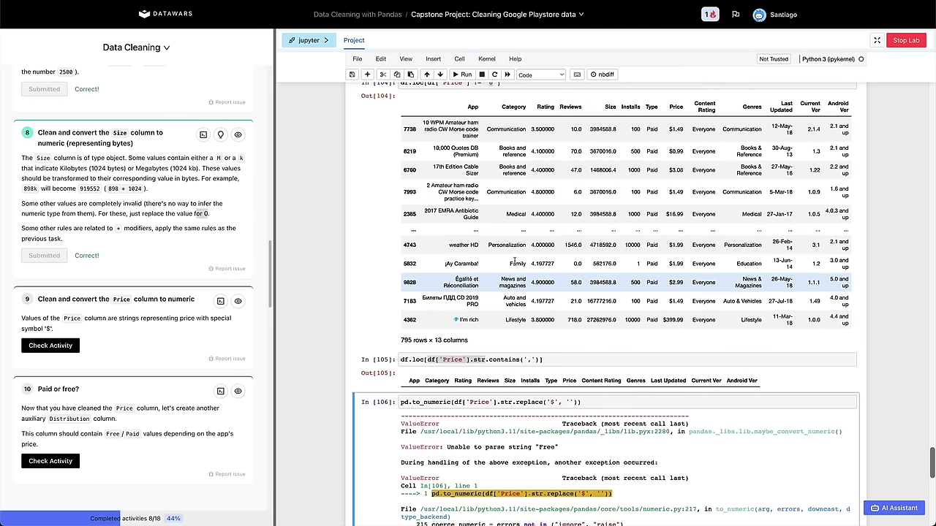
{"action": "scroll", "coordinate": [658, 161], "scroll_direction": "up", "scroll_amount": 1}
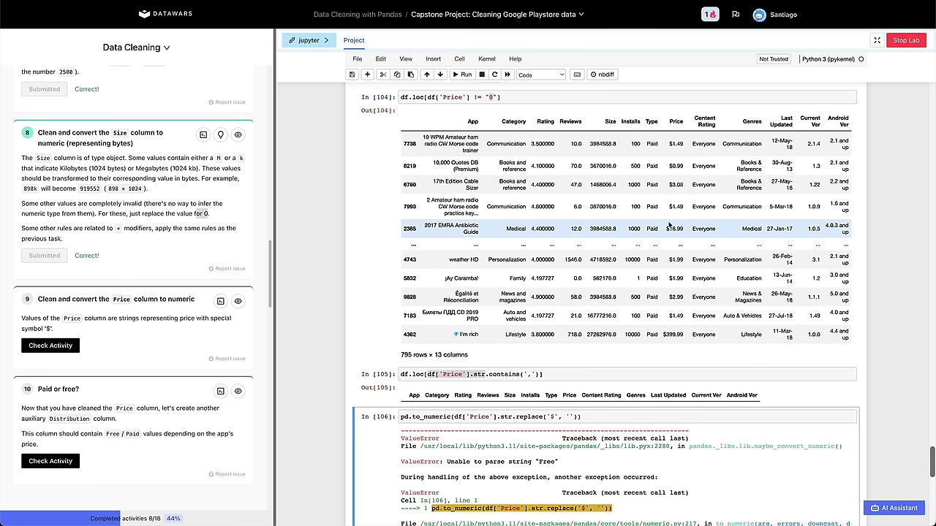
{"action": "key", "text": "a"}
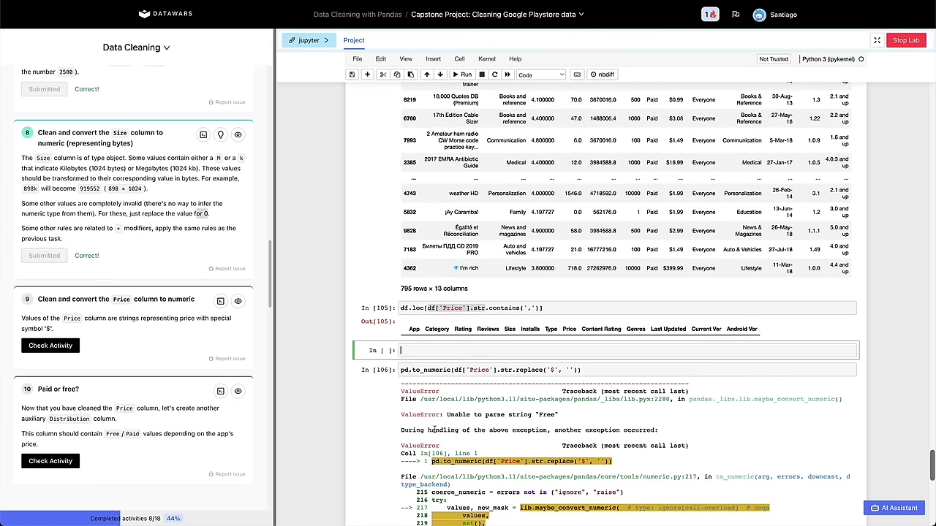
{"action": "type", "text": "df['Price"}
Change the comma filter to df.loc[df['Price'] == 'Free'], run it, and look through the matching rows.
{"action": "left_click", "coordinate": [490, 324]}
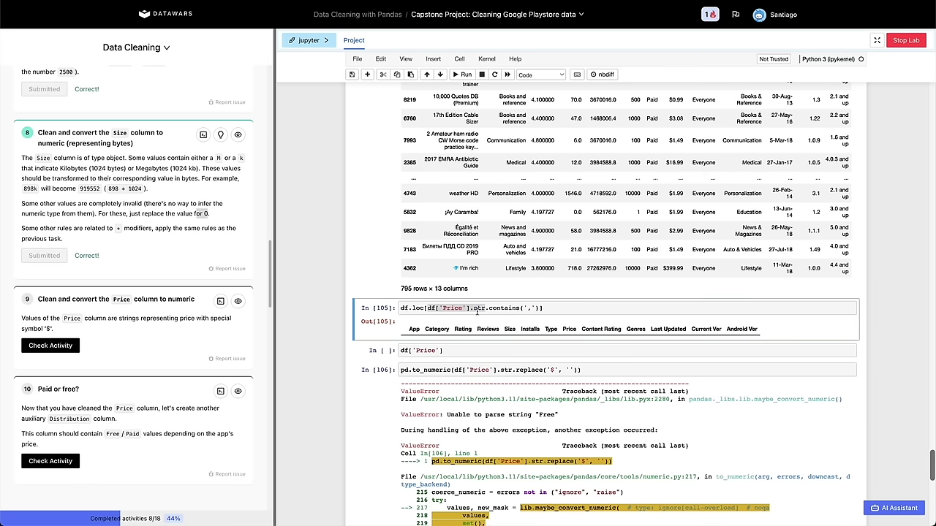
{"action": "left_click_drag", "start_coordinate": [467, 308], "coordinate": [543, 308]}
{"action": "type", "text": "== 'Free'"}
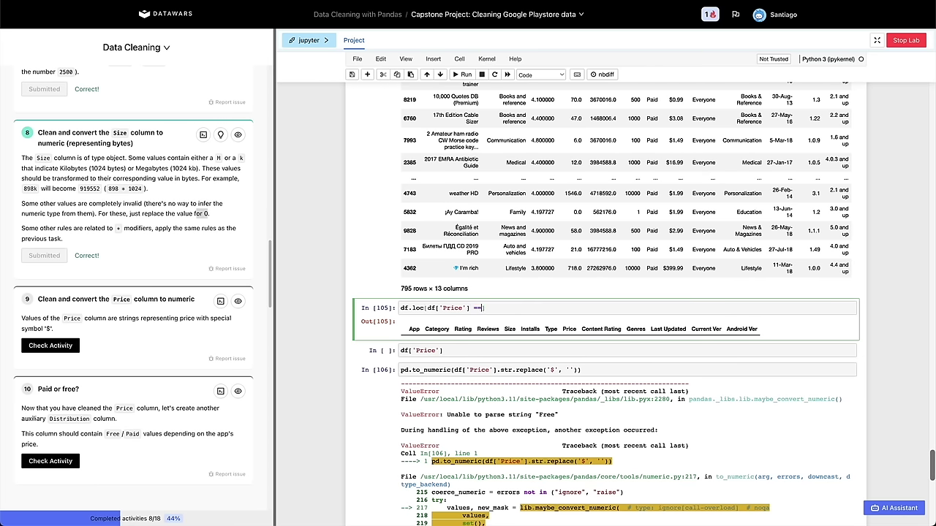
{"action": "key", "text": "shift+Return"}
{"action": "left_click", "coordinate": [481, 331]}
{"action": "scroll", "coordinate": [446, 376], "scroll_direction": "down", "scroll_amount": 2}
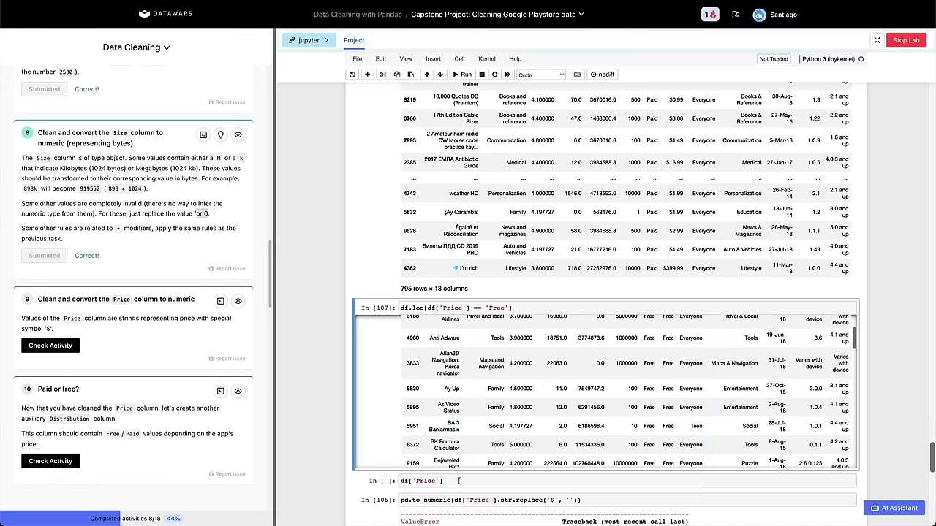
Complete the df['Price'] cell as df['Price'] = df['Price'].str.replace('Free', '0'), run it, and rerun the pd.to_numeric cell.
{"action": "left_click", "coordinate": [459, 481]}
{"action": "scroll", "coordinate": [458, 480], "scroll_direction": "down", "scroll_amount": 2}
{"action": "type", "text": "= df['Price'].str.repl"}
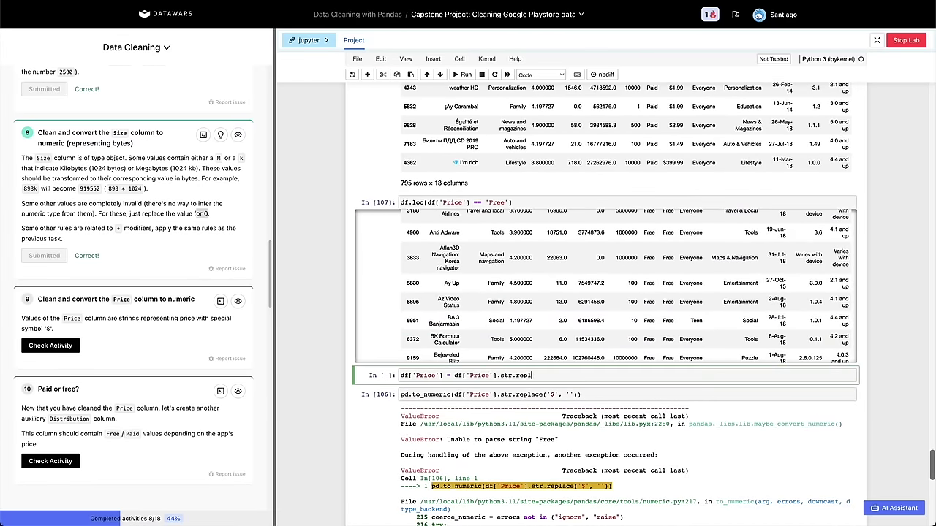
{"action": "type", "text": "ace('Free', '0"}
{"action": "key", "text": "shift+Return"}
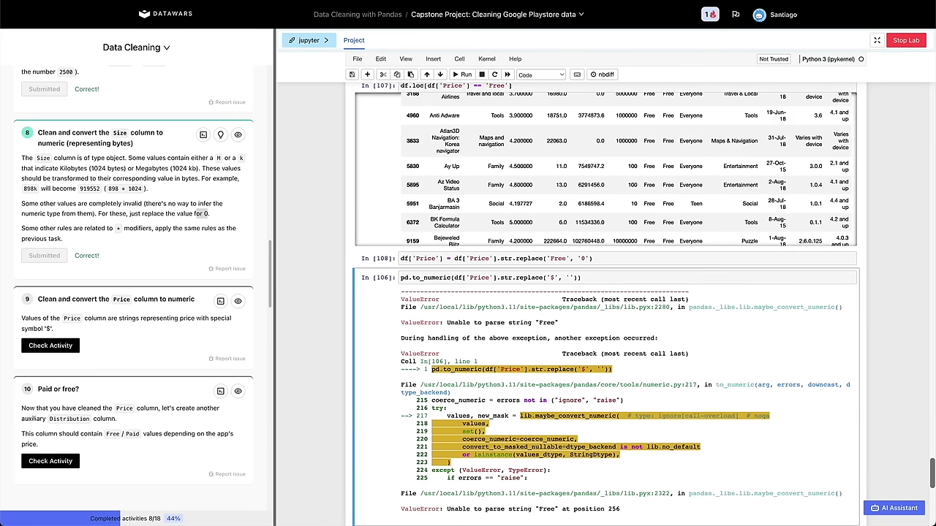
{"action": "key", "text": "shift+Return"}
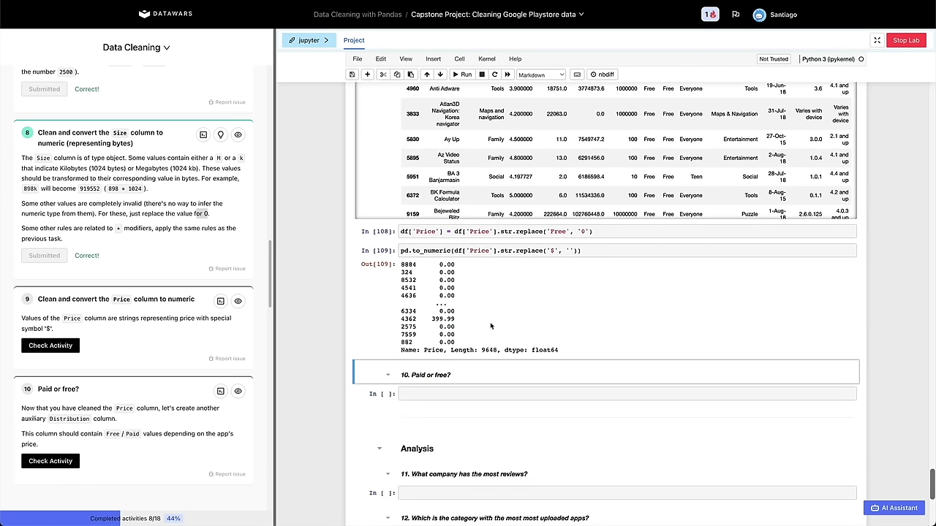
Assign the pd.to_numeric result back to df['Price'], run the cell, and submit activity 9 for checking.
{"action": "left_click", "coordinate": [574, 249]}
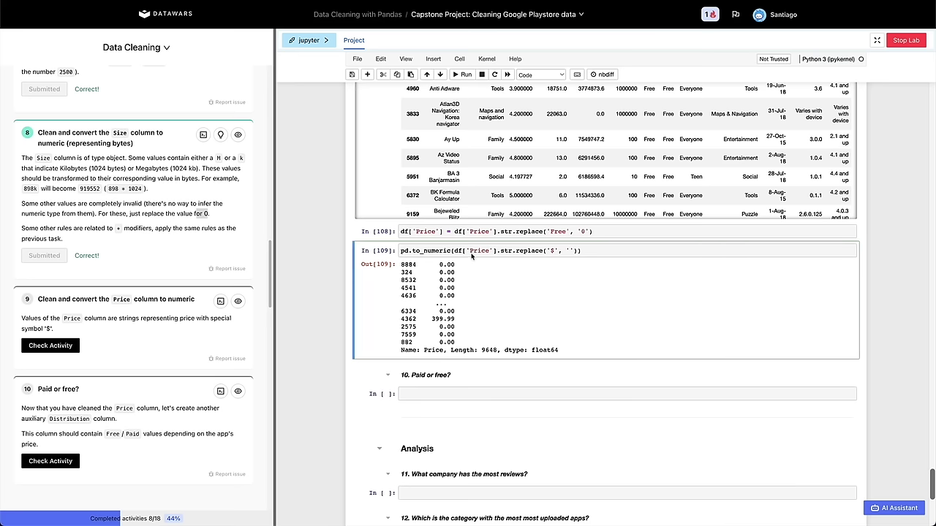
{"action": "left_click_drag", "start_coordinate": [494, 250], "coordinate": [465, 251]}
{"action": "key", "text": "Home"}
{"action": "type", "text": "df['Price'] ="}
{"action": "key", "text": "shift+Return"}
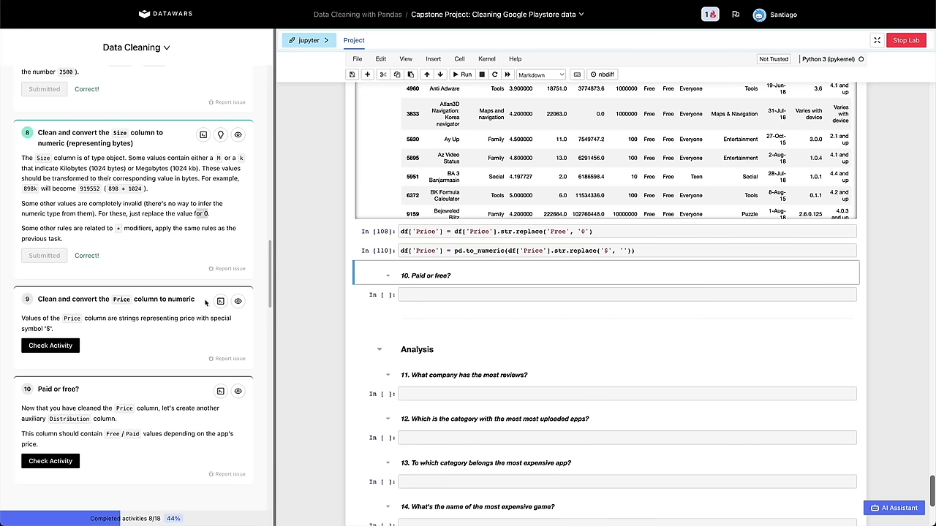
{"action": "left_click", "coordinate": [76, 349]}
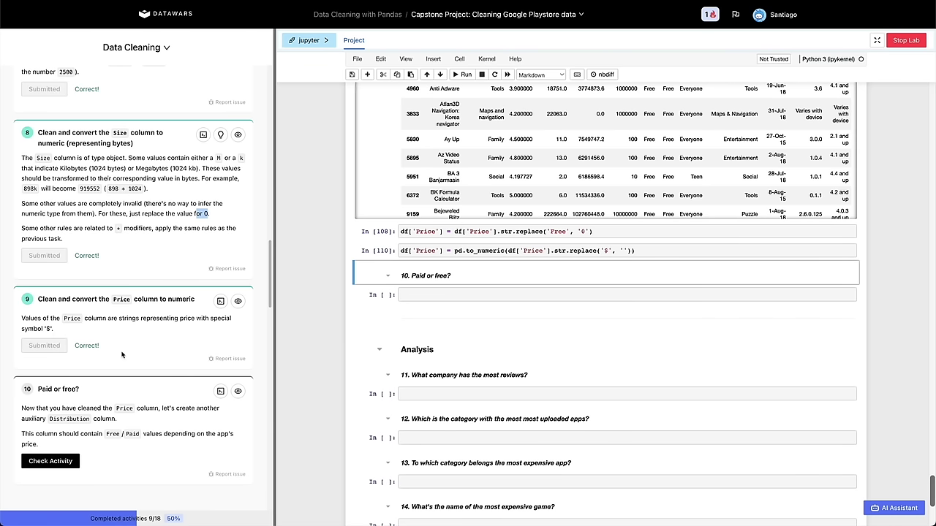
Start the empty cell under activity 10, Paid or free?, with the assignment df['Distribution'] =.
{"action": "scroll", "coordinate": [82, 432], "scroll_direction": "down", "scroll_amount": 1}
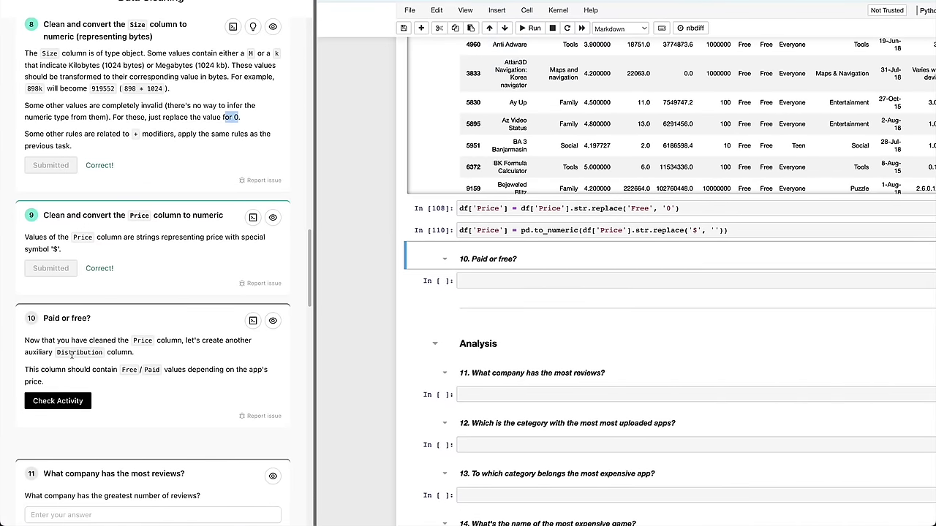
{"action": "double_click", "coordinate": [74, 353]}
{"action": "key", "text": "ctrl+c"}
{"action": "left_click", "coordinate": [498, 278]}
{"action": "type", "text": "df['"}
{"action": "key", "text": "ctrl+v"}
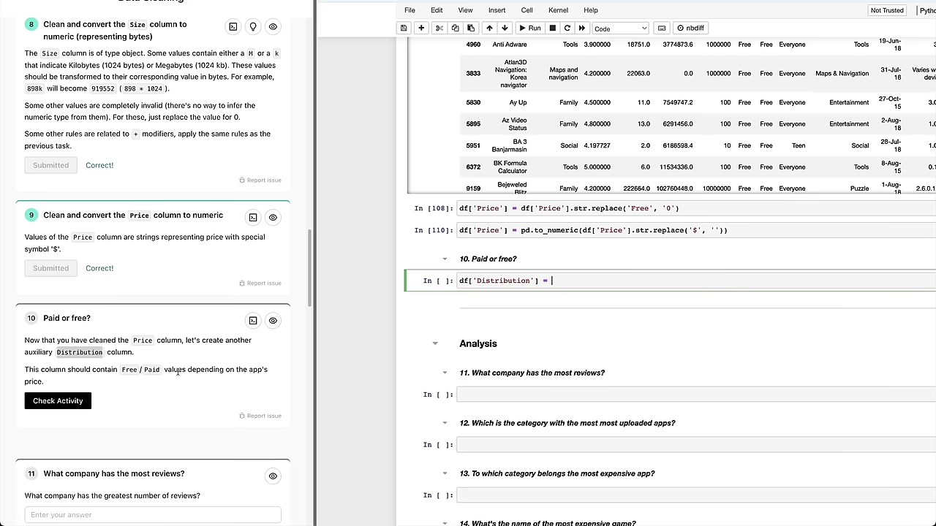
Look back through the rows with Price == 'Free' and insert a cell above the df['Distribution'] cell containing df['Price'].
{"action": "left_click", "coordinate": [448, 283]}
{"action": "scroll", "coordinate": [643, 165], "scroll_direction": "up", "scroll_amount": 2}
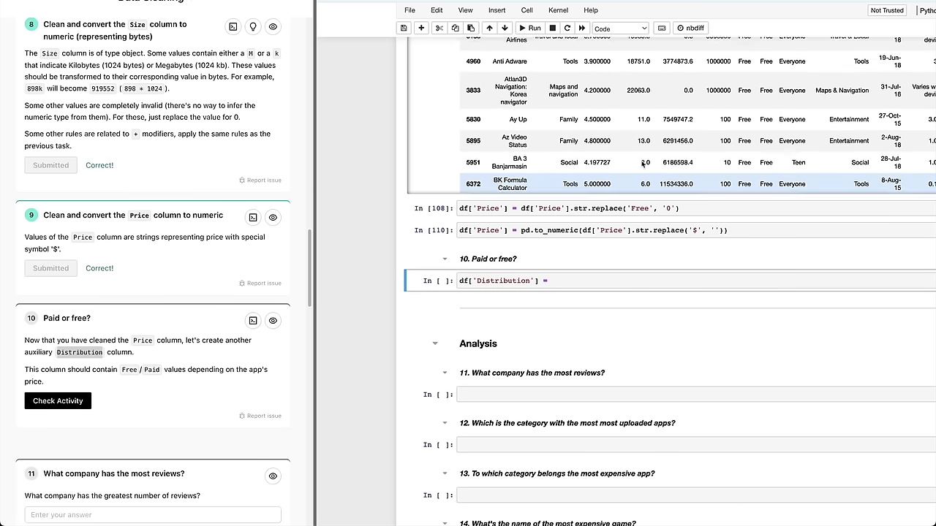
{"action": "left_click", "coordinate": [592, 262]}
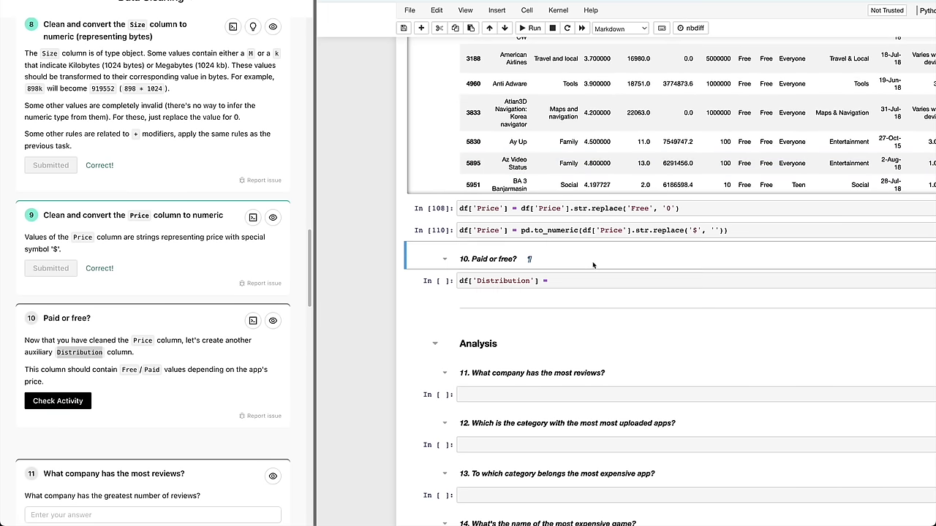
{"action": "scroll", "coordinate": [731, 168], "scroll_direction": "up", "scroll_amount": 3}
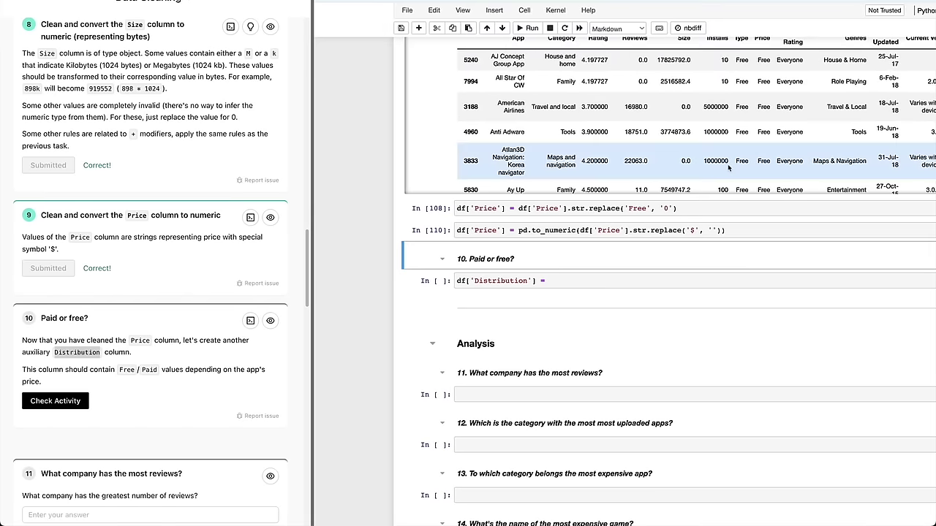
{"action": "scroll", "coordinate": [728, 168], "scroll_direction": "up", "scroll_amount": 1}
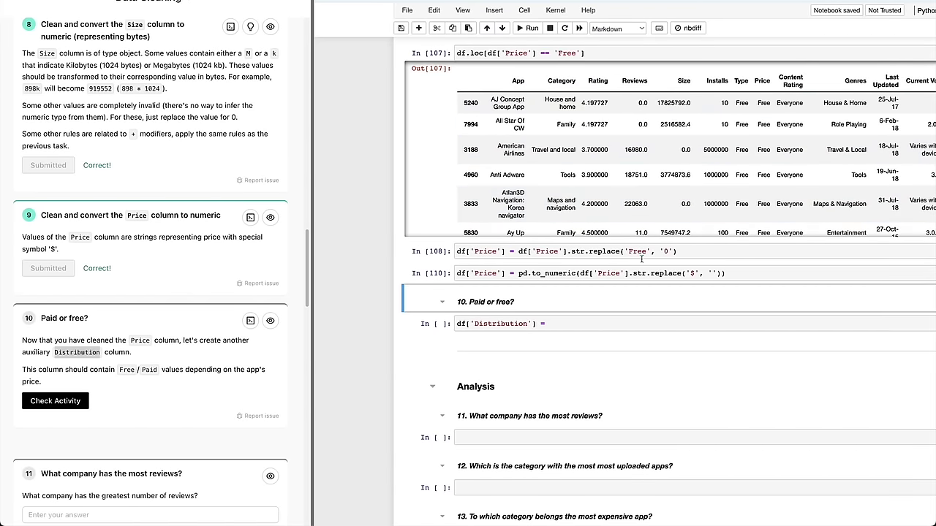
{"action": "left_click", "coordinate": [566, 335]}
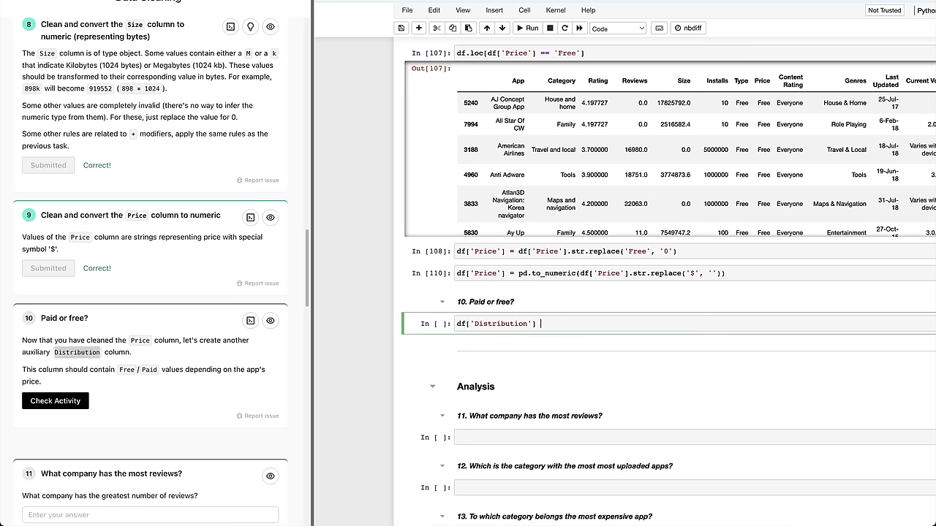
{"action": "type", "text": ".adf['Price']a"}
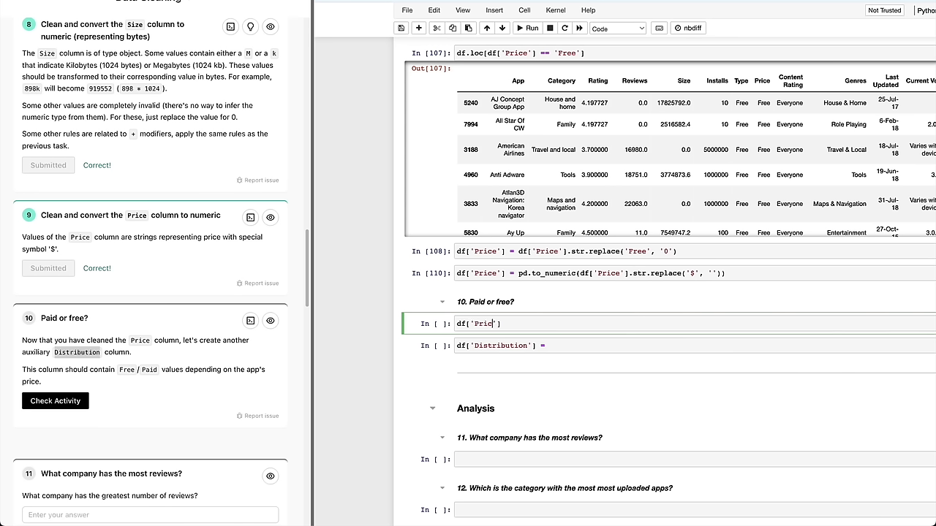
Complete the df['Price'] cell as df['Price'].apply(lambda p: "Free" if p > 0 else "Paid") and run it.
{"action": "type", "text": "."}
{"action": "key", "text": "BackSpace"}
{"action": "key", "text": "BackSpace"}
{"action": "type", "text": ".apply("}
{"action": "type", "text": "lambda "}
{"action": "type", "text": "p"}
{"action": "type", "text": ";"}
{"action": "key", "text": "BackSpace"}
{"action": "type", "text": ": "}
{"action": "type", "text": "\"Free"}
{"action": "type", "text": "\" if p > 0,"}
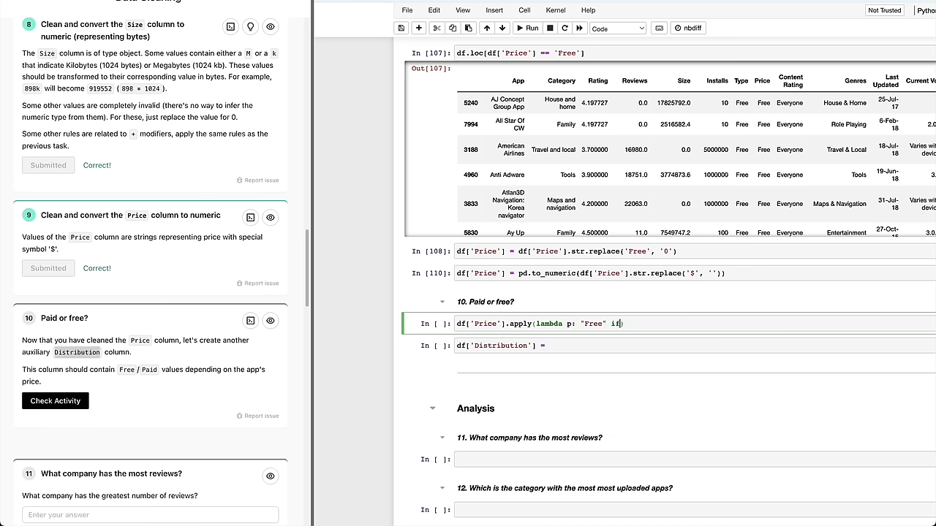
{"action": "key", "text": "BackSpace"}
{"action": "key", "text": "BackSpace"}
{"action": "type", "text": "else \""}
{"action": "key", "text": "Delete"}
{"action": "type", "text": "Paid\""}
{"action": "key", "text": "shift+Return"}
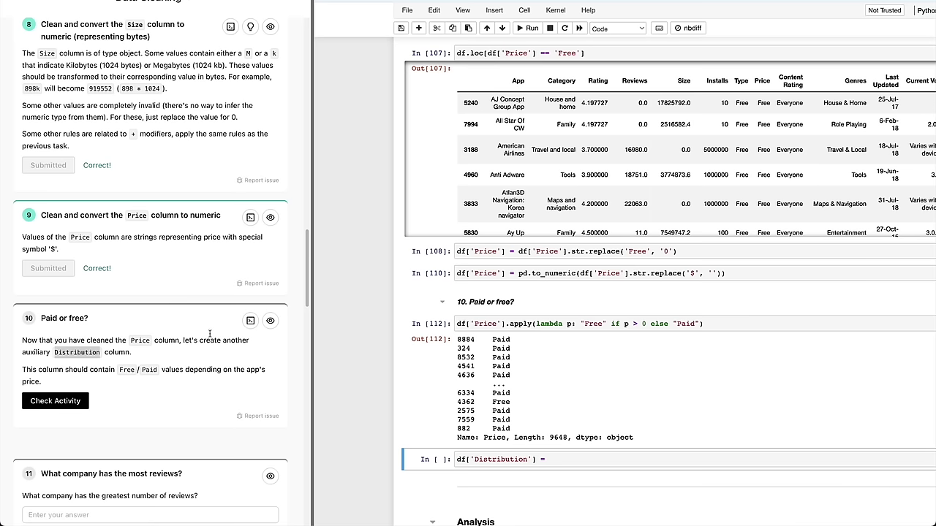
Try assigning a copy of the Price apply expression to df['Distribution'], run the cell, and submit activity 10 for checking.
{"action": "triple_click", "coordinate": [520, 329]}
{"action": "key", "text": "ctrl+c"}
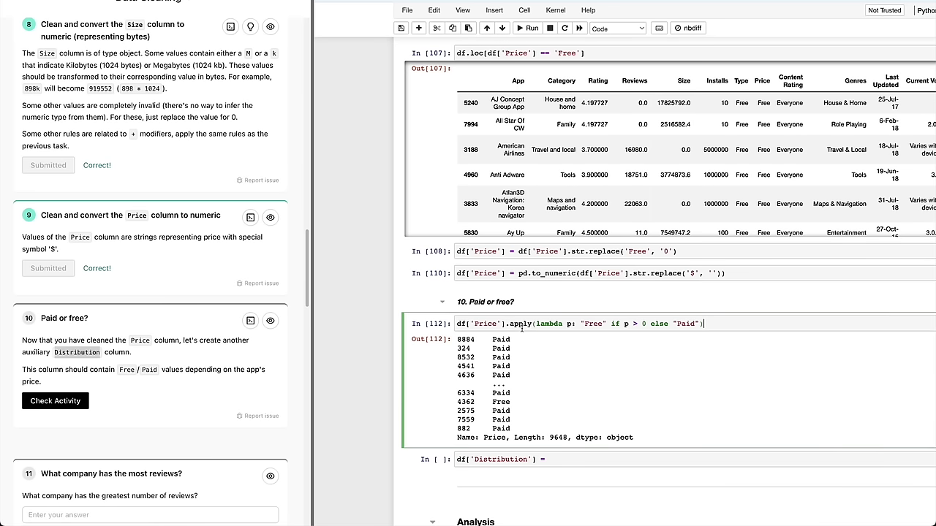
{"action": "left_click", "coordinate": [574, 469]}
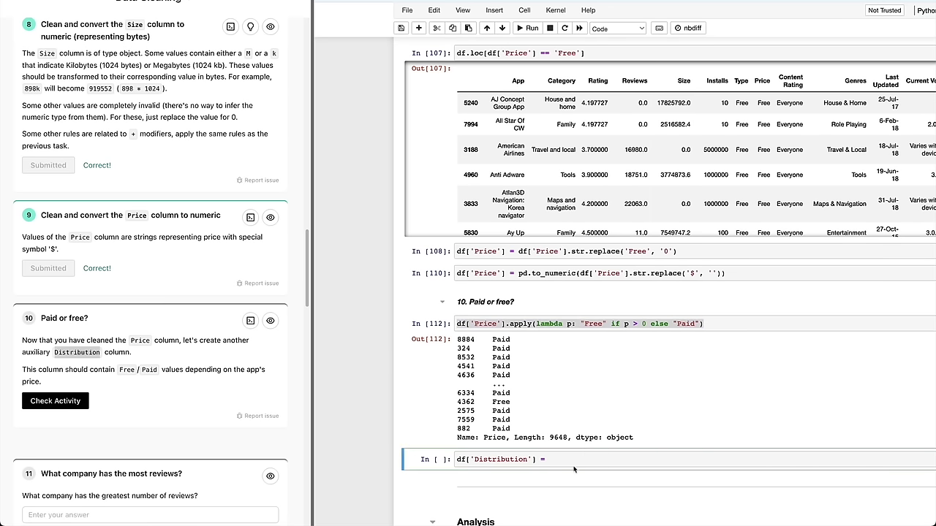
{"action": "key", "text": "ctrl+v"}
{"action": "key", "text": "shift+Return"}
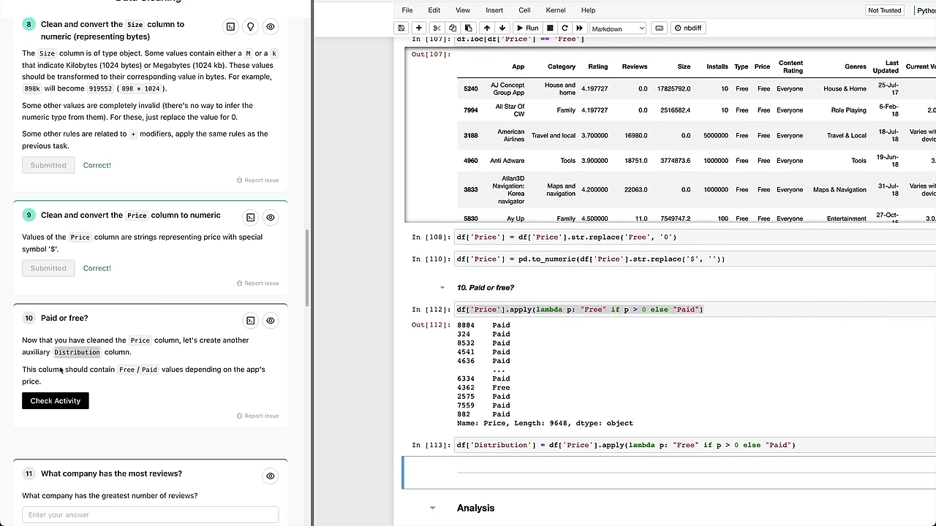
{"action": "left_click", "coordinate": [44, 400]}
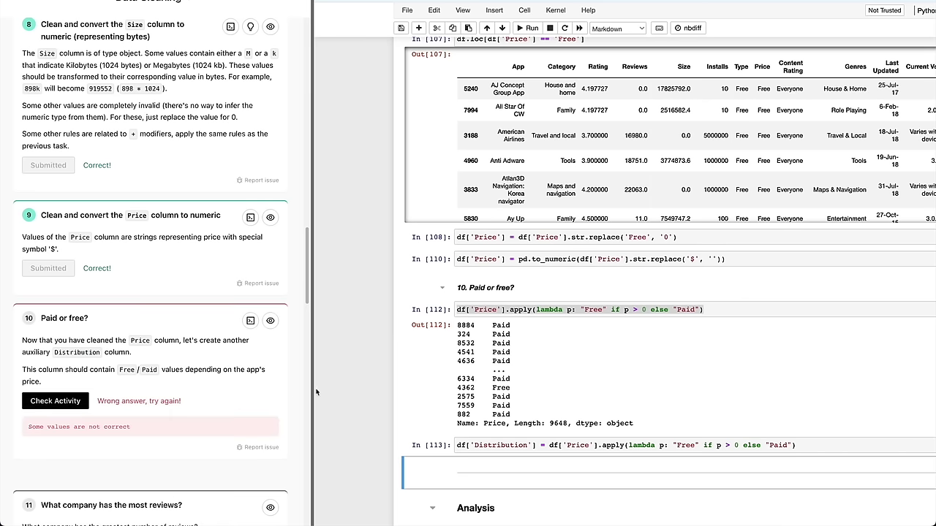
Swap the labels in the df['Distribution'] lambda so it reads "Paid" if p > 0 else "Free".
{"action": "left_click", "coordinate": [507, 396]}
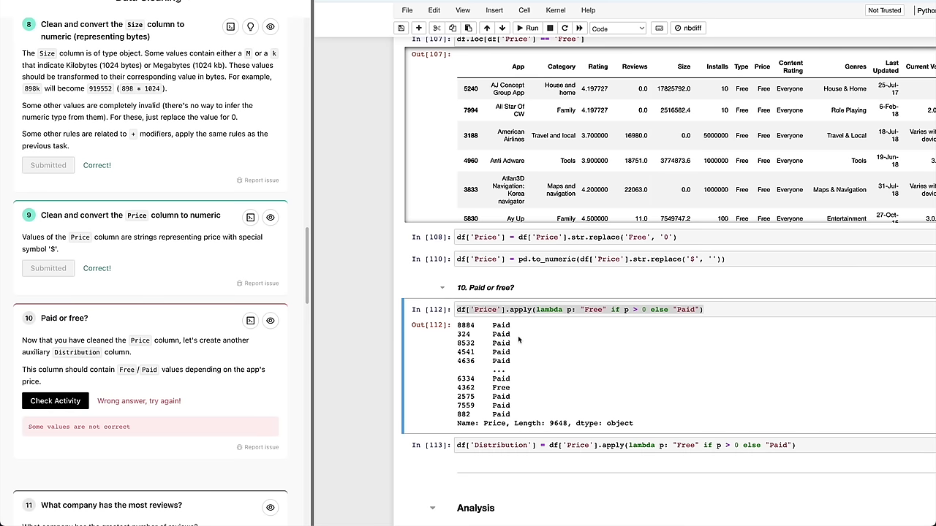
{"action": "left_click", "coordinate": [550, 447]}
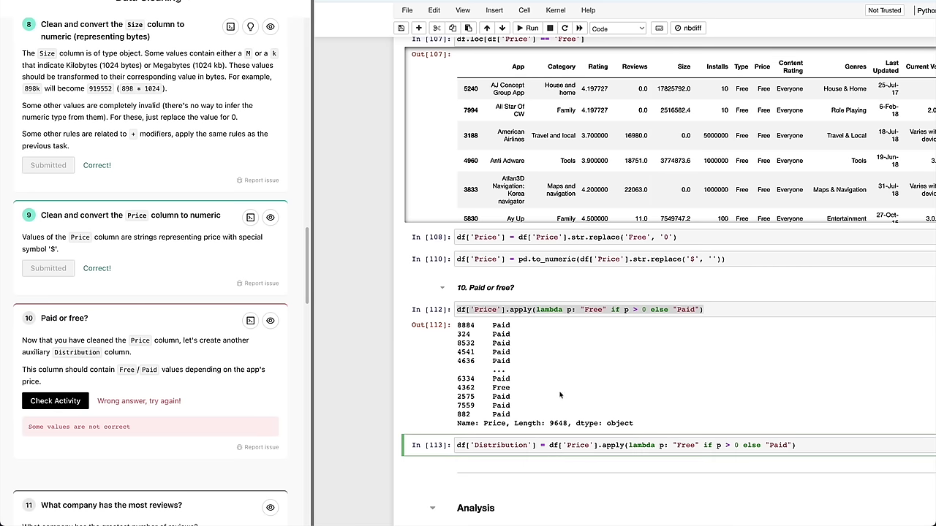
{"action": "double_click", "coordinate": [692, 447]}
{"action": "type", "text": "Pai"}
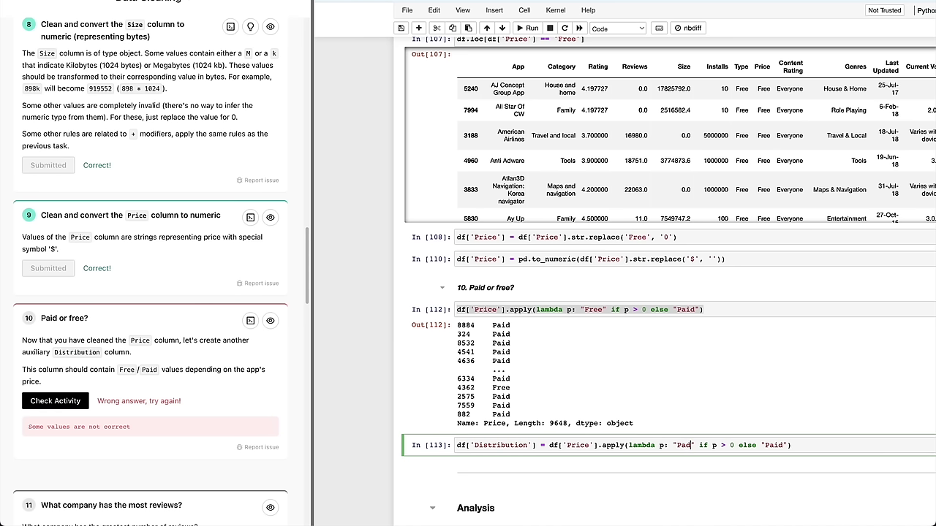
{"action": "type", "text": "d"}
{"action": "double_click", "coordinate": [679, 448]}
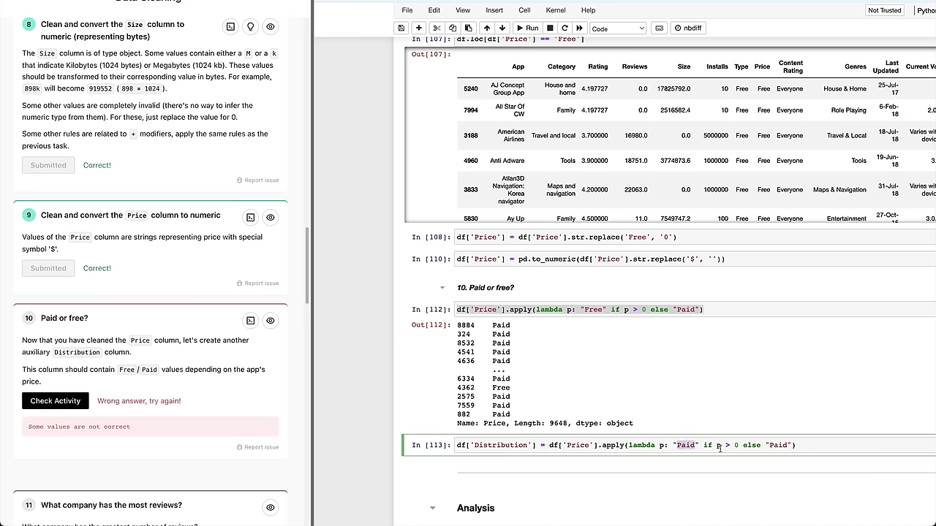
{"action": "double_click", "coordinate": [778, 445]}
{"action": "type", "text": "Free"}
{"action": "left_click", "coordinate": [644, 384]}
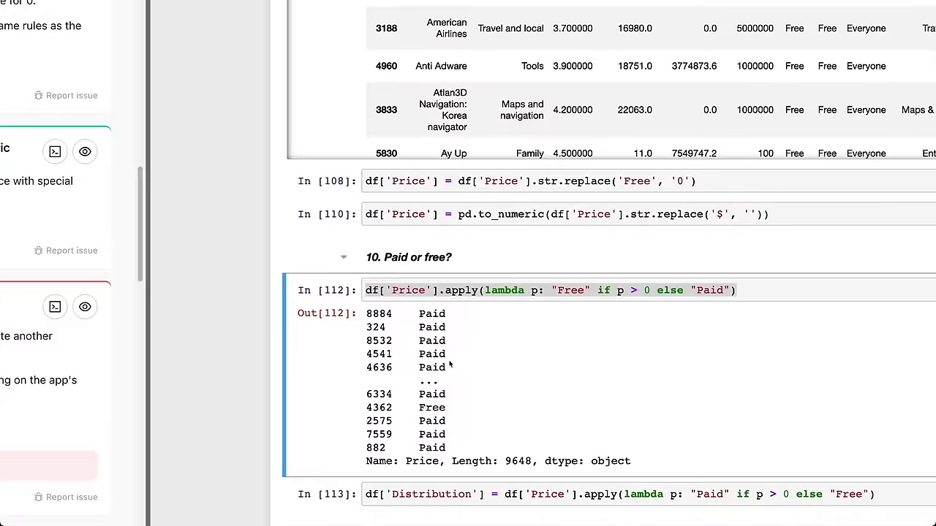
Insert two empty cells directly under the Paid or free? heading and start the first one with df[''].
{"action": "scroll", "coordinate": [451, 363], "scroll_direction": "down", "scroll_amount": 1}
{"action": "key", "text": "a"}
{"action": "key", "text": "a"}
{"action": "left_click", "coordinate": [372, 276]}
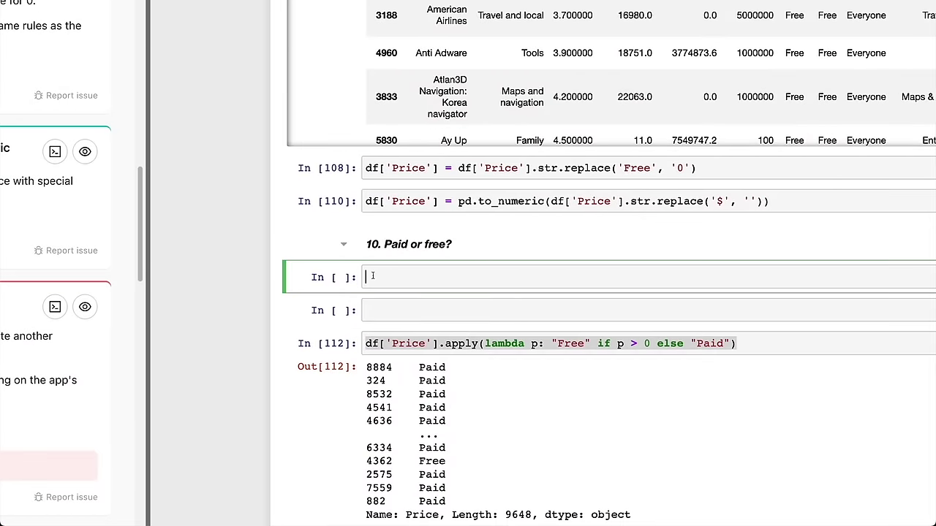
{"action": "scroll", "coordinate": [372, 276], "scroll_direction": "up", "scroll_amount": 1}
{"action": "type", "text": "df['"}
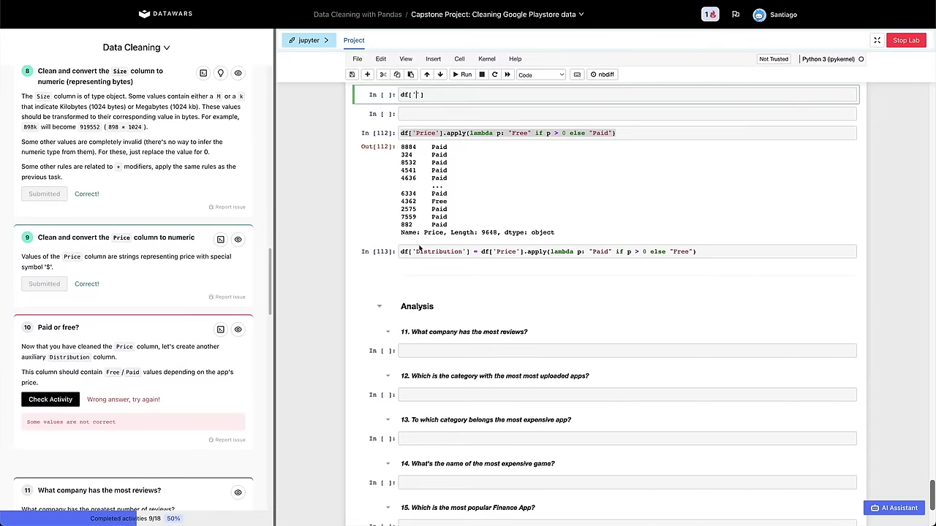
Complete the first new cell as df['Distribution'] = 'Free', run it, and submit activity 10 for checking.
{"action": "left_click", "coordinate": [418, 252]}
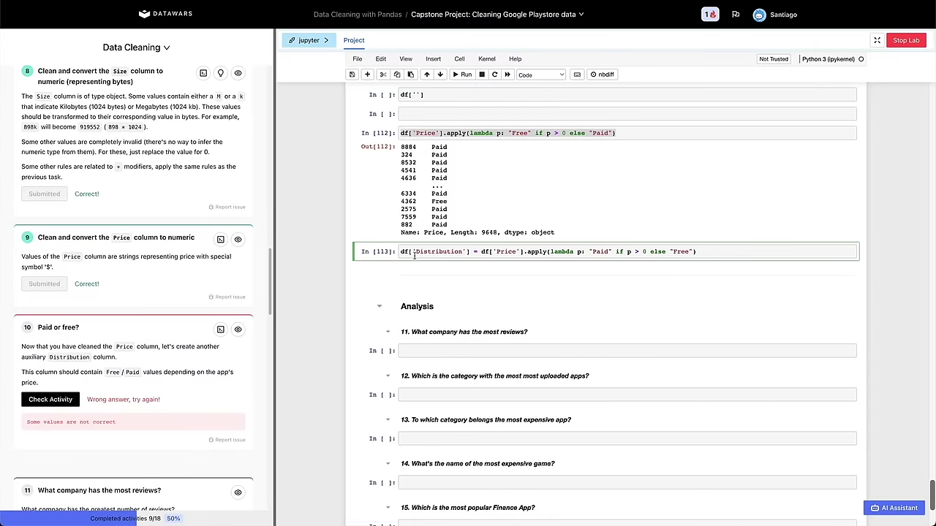
{"action": "scroll", "coordinate": [414, 255], "scroll_direction": "up", "scroll_amount": 1}
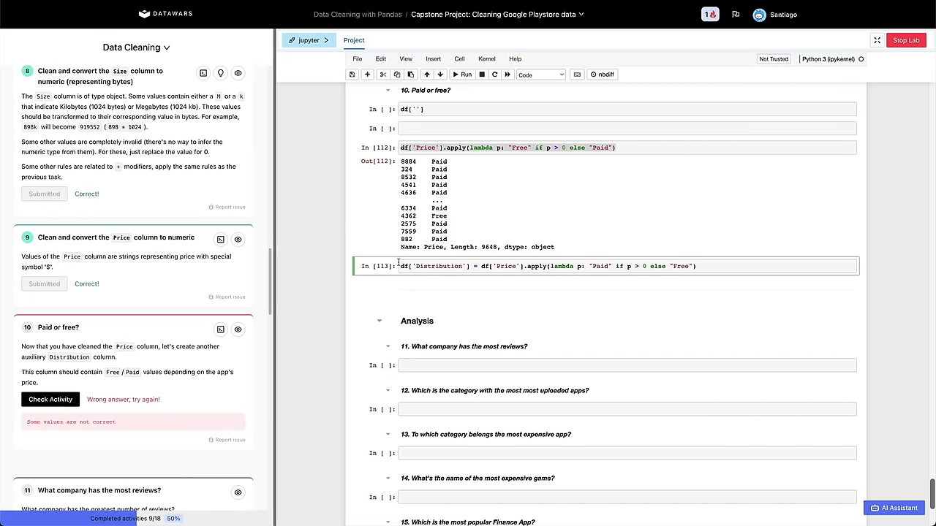
{"action": "left_click", "coordinate": [416, 110]}
{"action": "scroll", "coordinate": [415, 111], "scroll_direction": "up", "scroll_amount": 1}
{"action": "type", "text": "Dis"}
{"action": "key", "text": "Tab"}
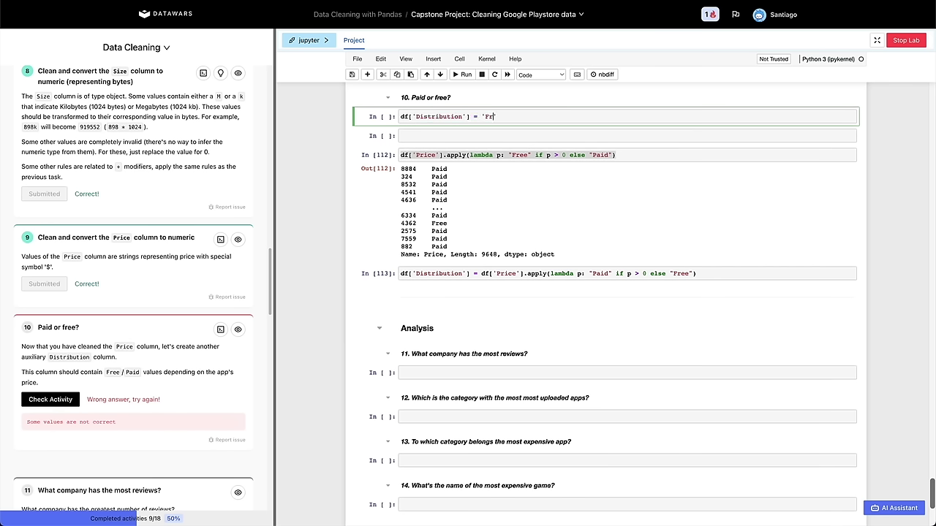
{"action": "key", "text": "shift+Return"}
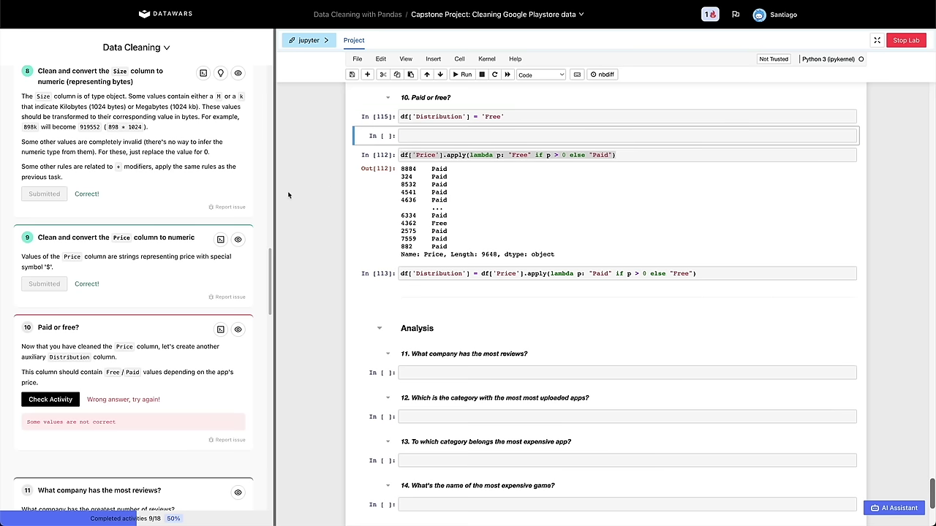
{"action": "left_click", "coordinate": [47, 400]}
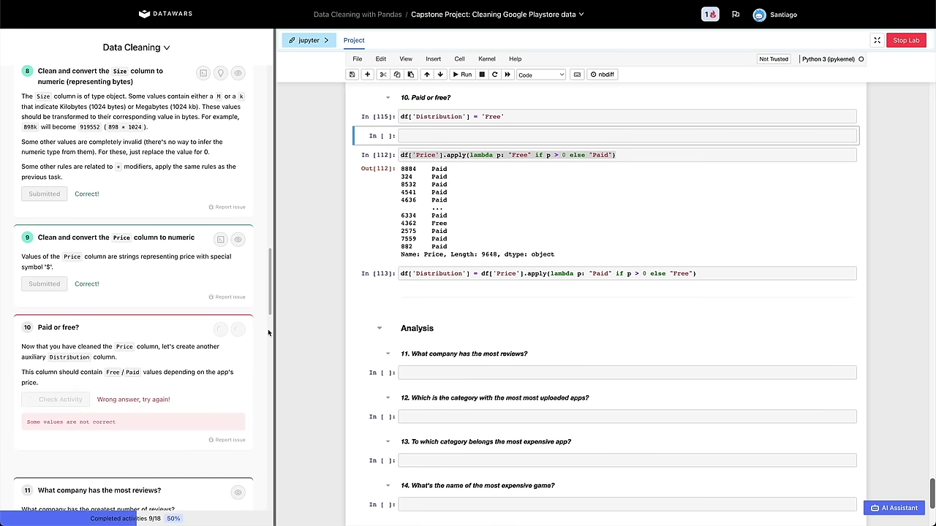
Filter the paid apps with df.loc[df['Price'] > 0] in the second new cell and run it.
{"action": "left_click", "coordinate": [399, 136]}
{"action": "type", "text": "df.loc[df['Price'] > 0"}
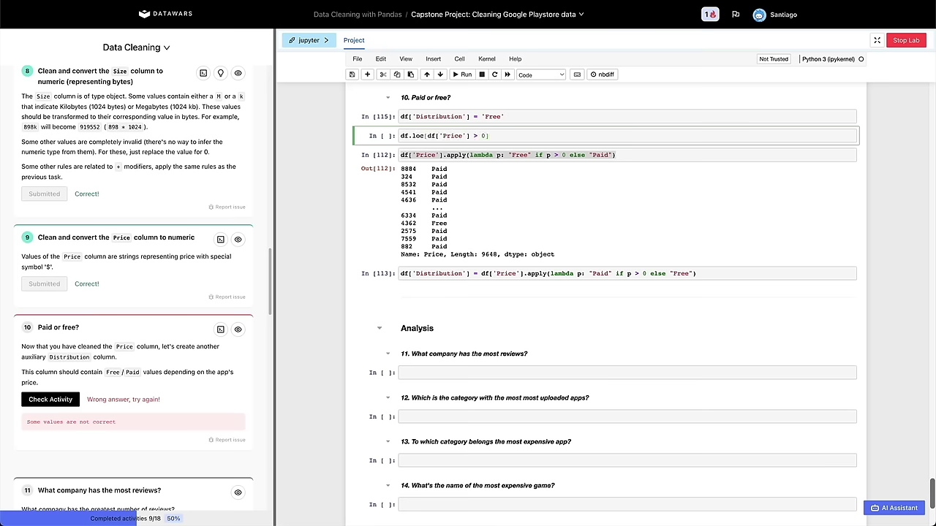
{"action": "key", "text": "ctrl+Return"}
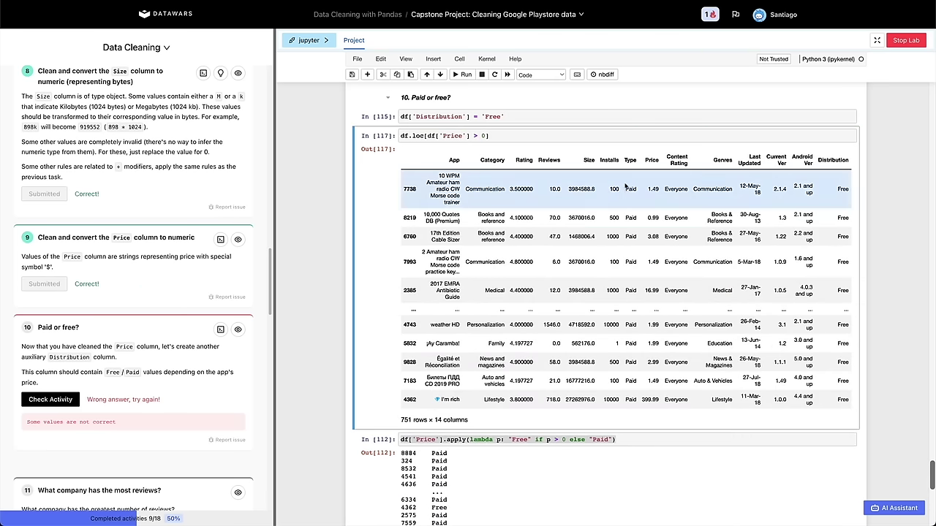
Extend the filter to df.loc[df['Price'] > 0, 'Distribution'] = 'Paid', run the cell, and submit activity 10 for checking.
{"action": "left_click", "coordinate": [524, 134]}
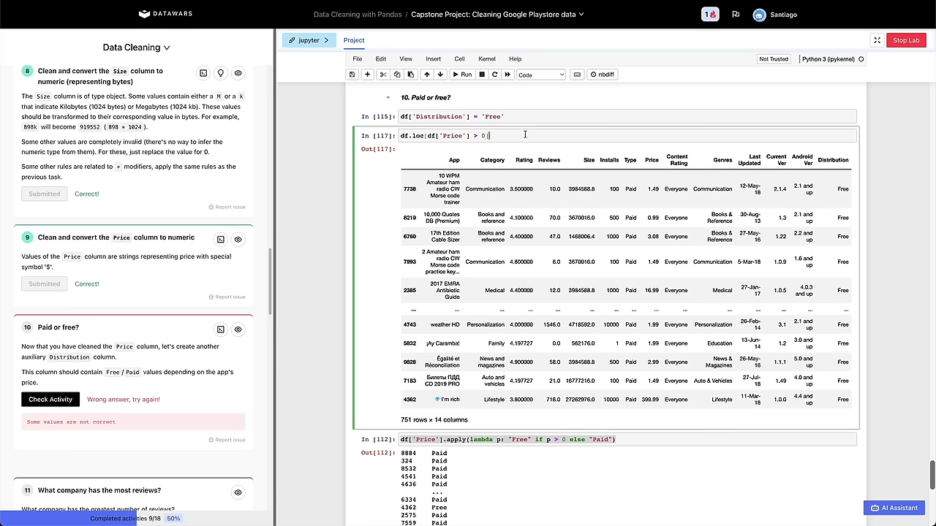
{"action": "type", "text": ", 'Distribution'] ="}
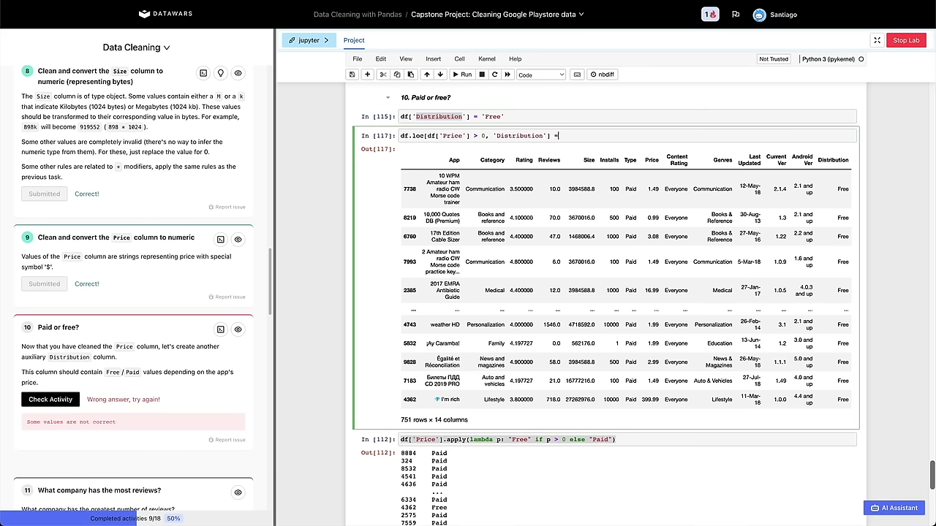
{"action": "type", "text": " 'Paid"}
{"action": "key", "text": "shift+Return"}
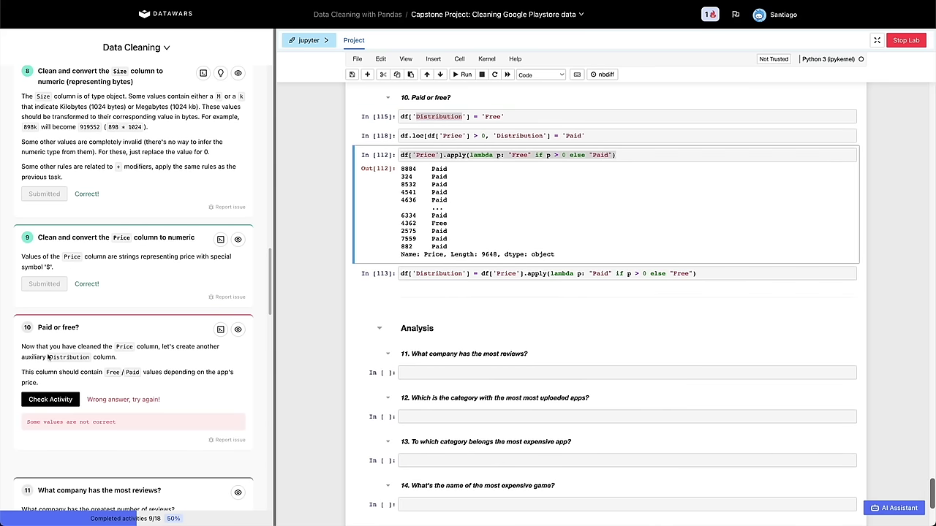
{"action": "left_click", "coordinate": [51, 399]}
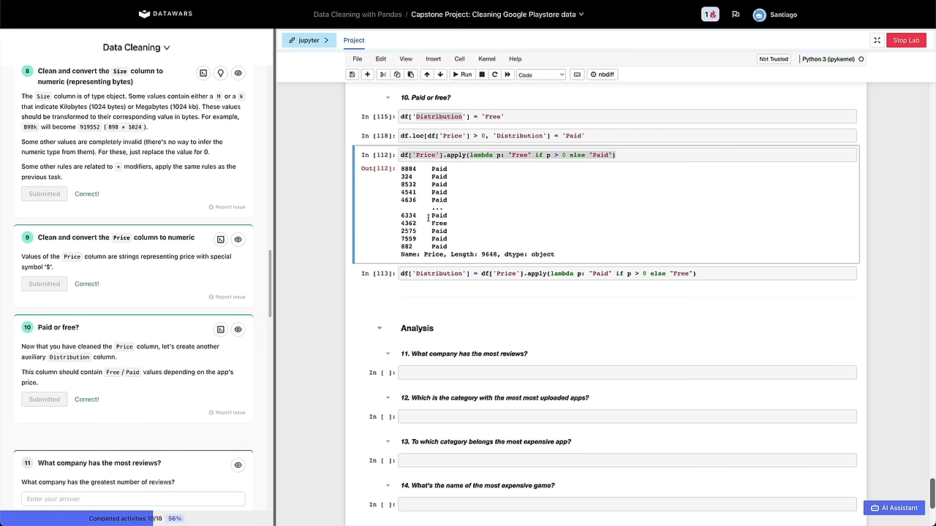
Delete the two lambda-based apply cells below the df.loc assignment and select the df['Distribution'] = 'Free' cell.
{"action": "key", "text": "d"}
{"action": "key", "text": "d"}
{"action": "key", "text": "d"}
{"action": "key", "text": "d"}
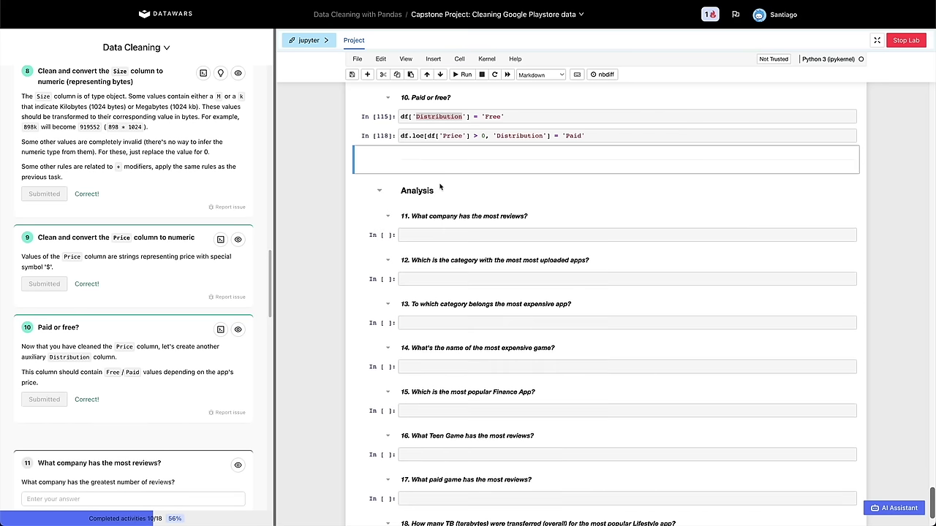
{"action": "left_click", "coordinate": [397, 117]}
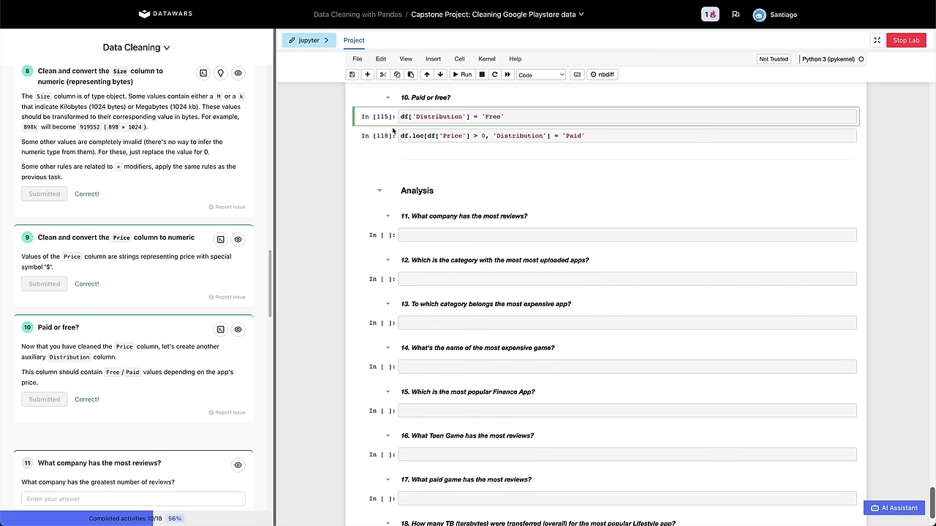
{"action": "left_click", "coordinate": [390, 123]}
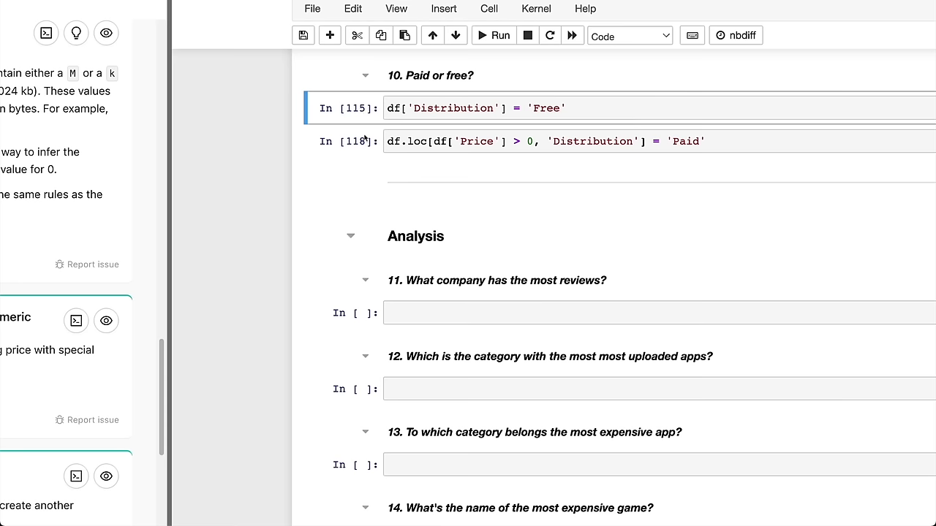
In the question 11 cell, sort the apps by most reviews with df.sort_values(by='Reviews', ascending=False).head() and run it.
{"action": "left_click", "coordinate": [365, 141]}
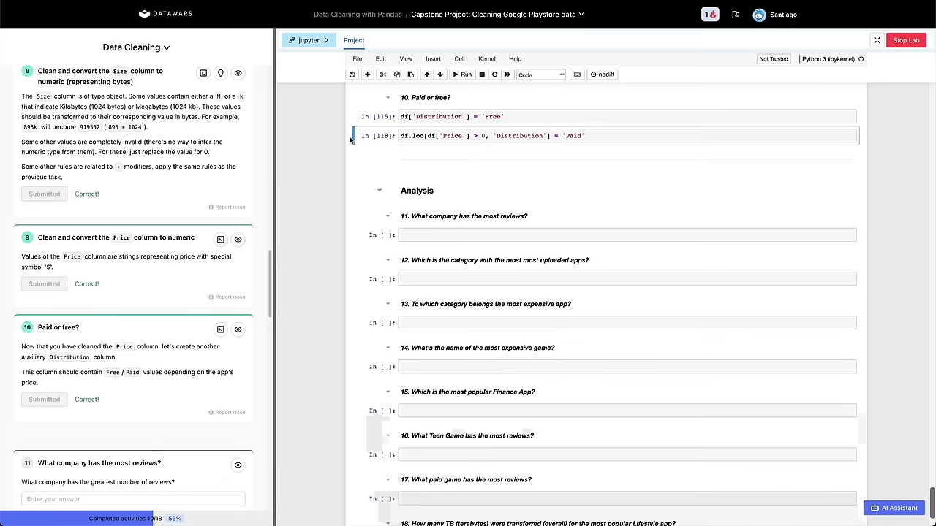
{"action": "scroll", "coordinate": [402, 150], "scroll_direction": "down", "scroll_amount": 1}
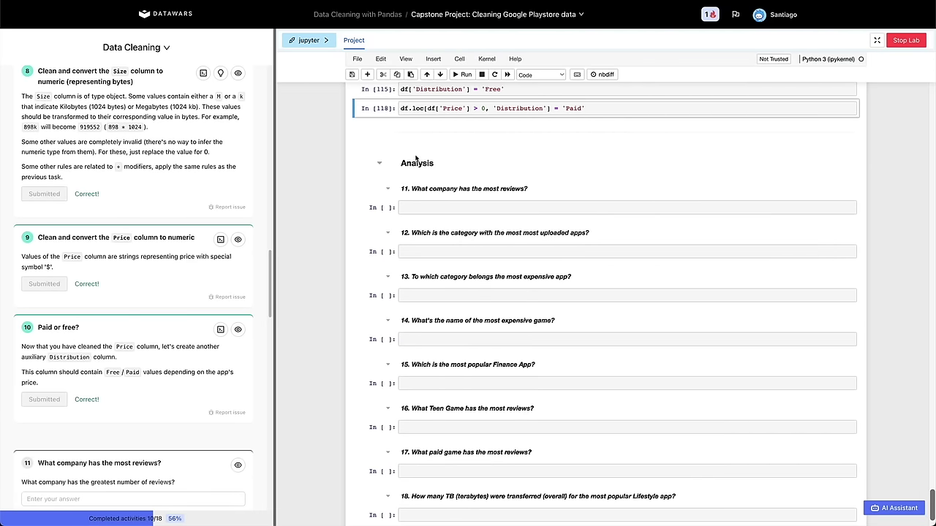
{"action": "scroll", "coordinate": [208, 334], "scroll_direction": "down", "scroll_amount": 3}
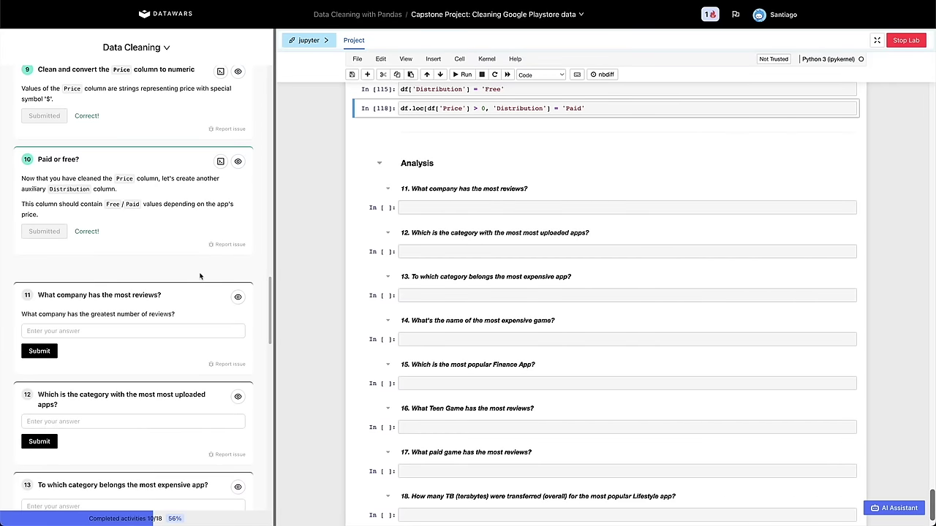
{"action": "scroll", "coordinate": [201, 276], "scroll_direction": "down", "scroll_amount": 1}
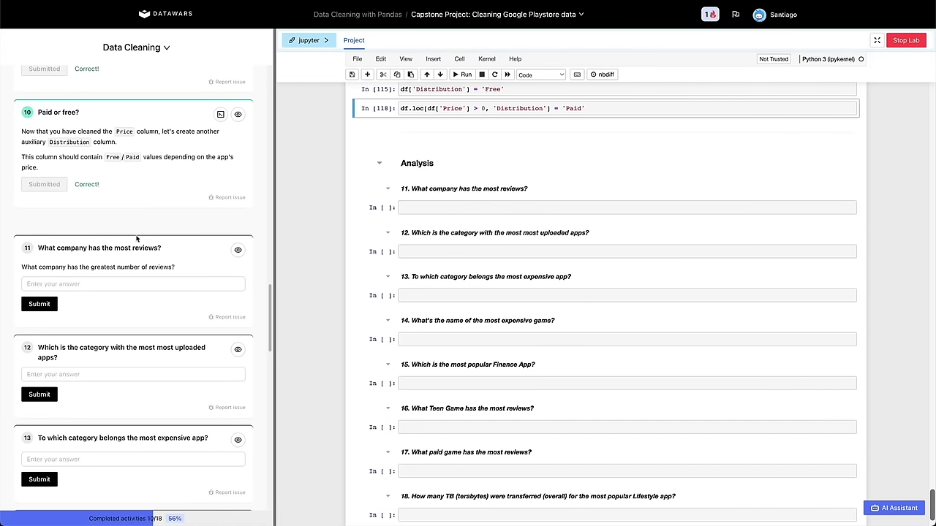
{"action": "left_click", "coordinate": [417, 210]}
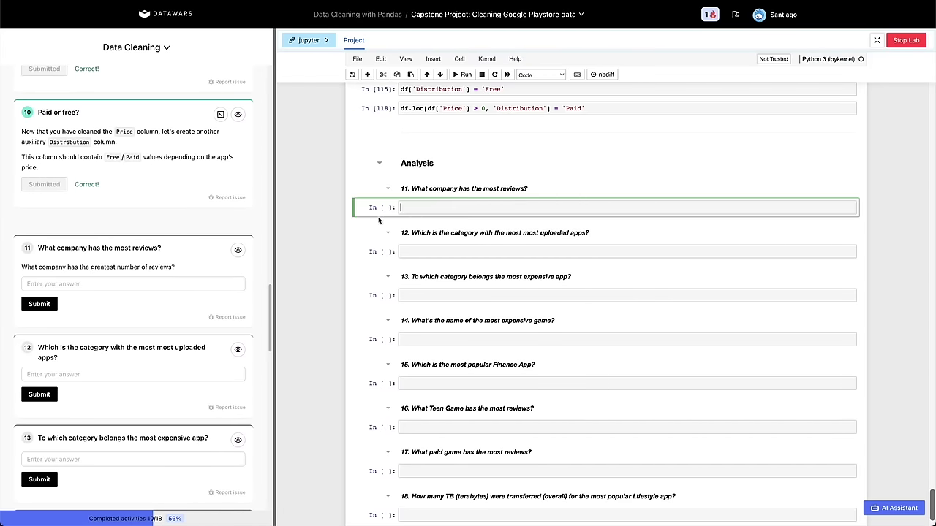
{"action": "type", "text": "df."}
{"action": "type", "text": "sort_"}
{"action": "type", "text": "values(by='Rev"}
{"action": "type", "text": "iews', ascending"}
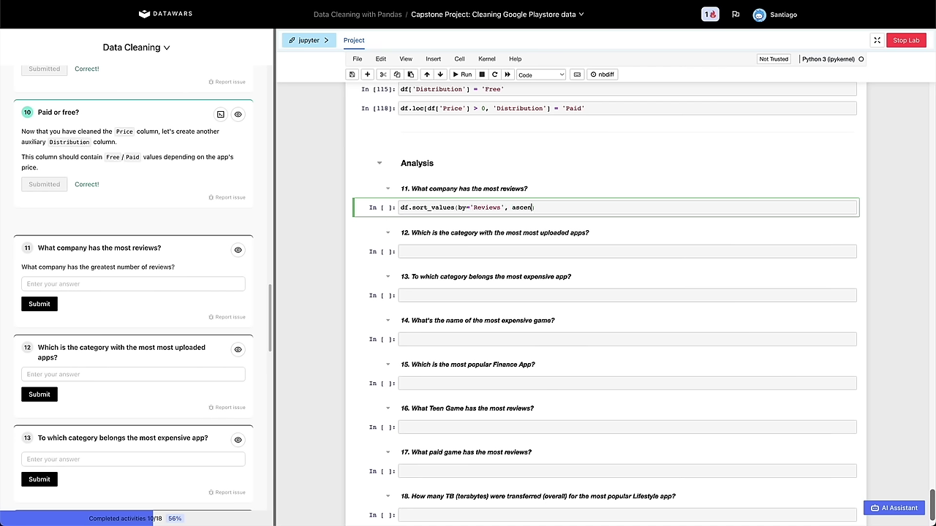
{"action": "type", "text": "=False).head("}
{"action": "key", "text": "shift+Return"}
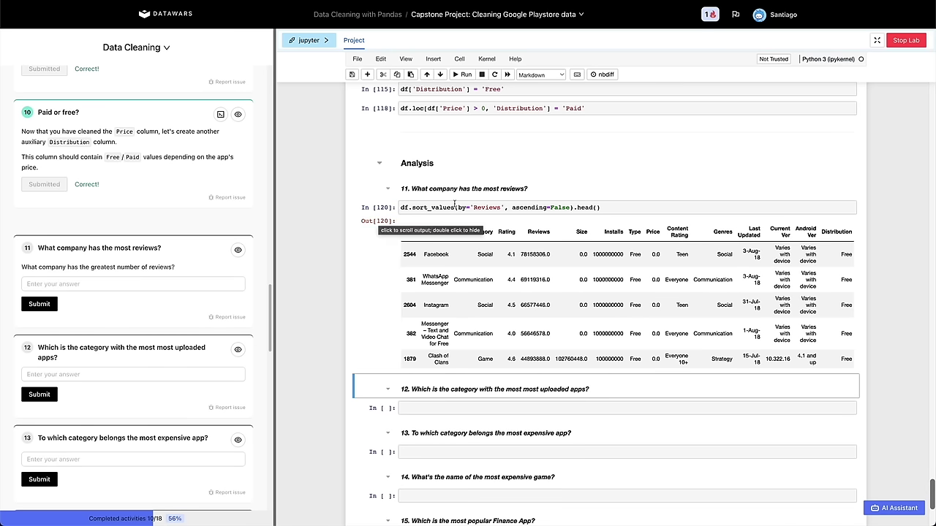
{"action": "double_click", "coordinate": [443, 254]}
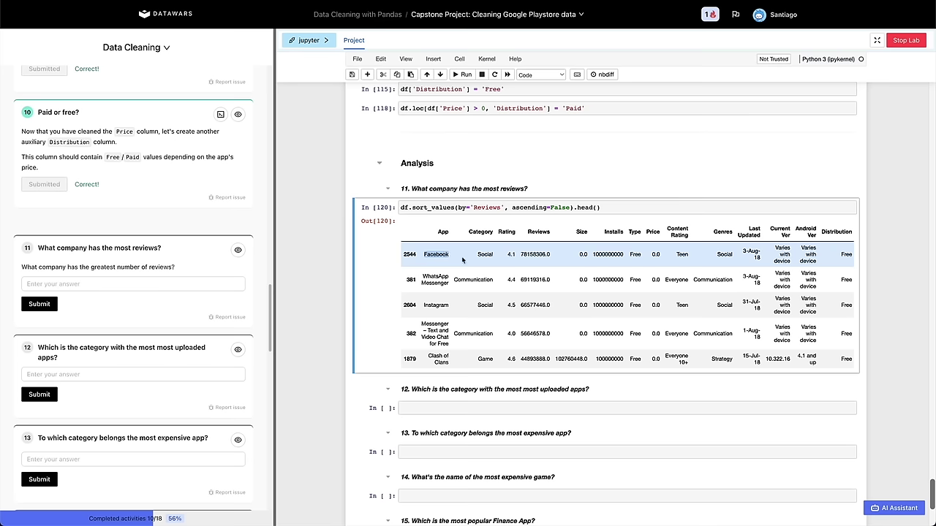
{"action": "left_click", "coordinate": [470, 259]}
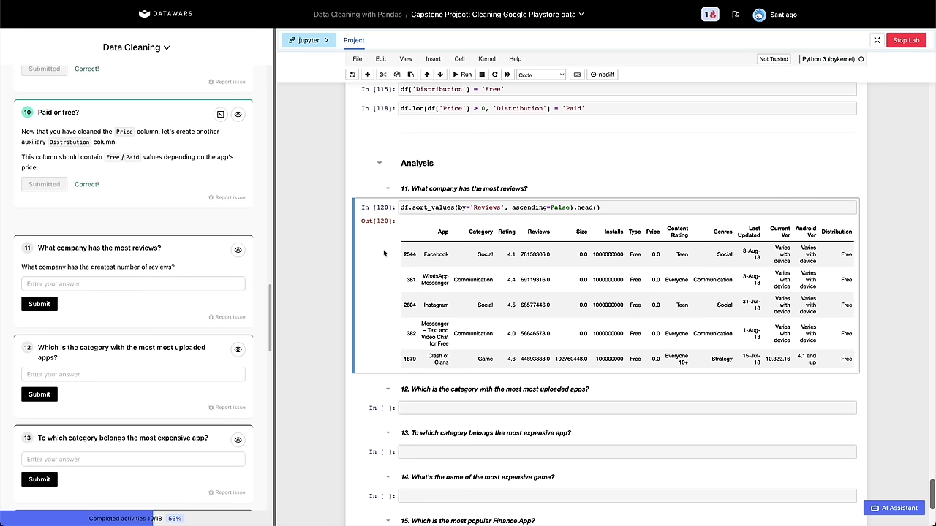
Add a cell below the sorted reviews output and run df.loc[df['Reviews'] == df['Reviews'].max()] in it.
{"action": "key", "text": "b"}
{"action": "key", "text": "Return"}
{"action": "type", "text": "df."}
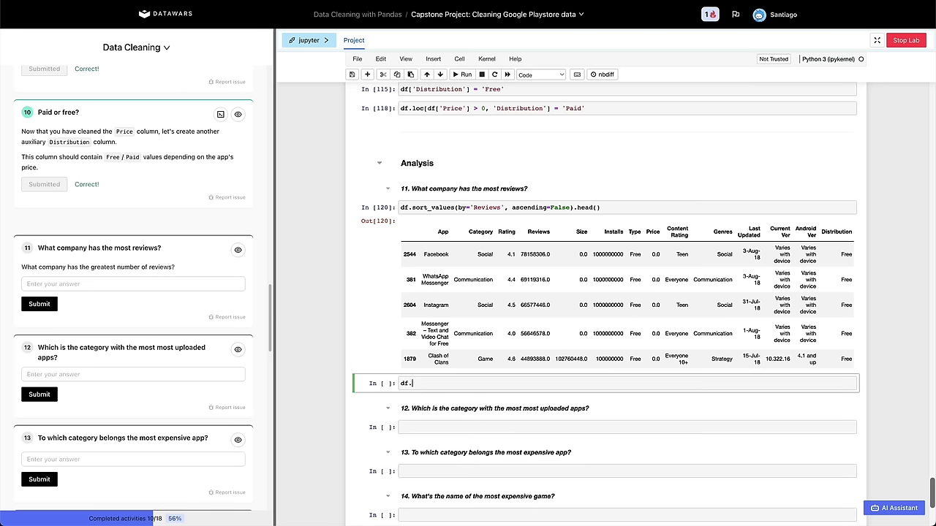
{"action": "type", "text": "loc[df['Reviews'] == df['Reviews'].max()"}
{"action": "key", "text": "shift+Return"}
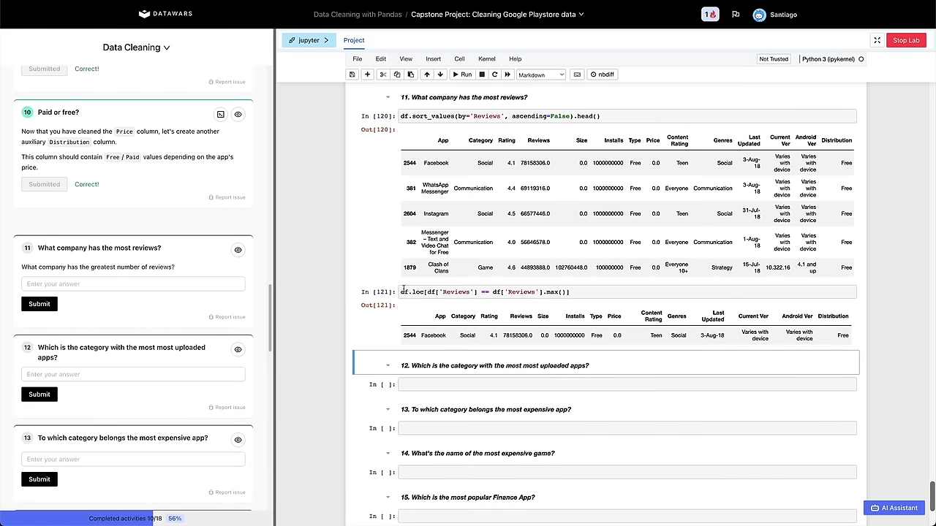
Copy Facebook from the filtered row into the activity 11 answer and submit it.
{"action": "double_click", "coordinate": [432, 334]}
{"action": "key", "text": "ctrl+c"}
{"action": "left_click", "coordinate": [82, 283]}
{"action": "key", "text": "ctrl+v"}
{"action": "key", "text": "Return"}
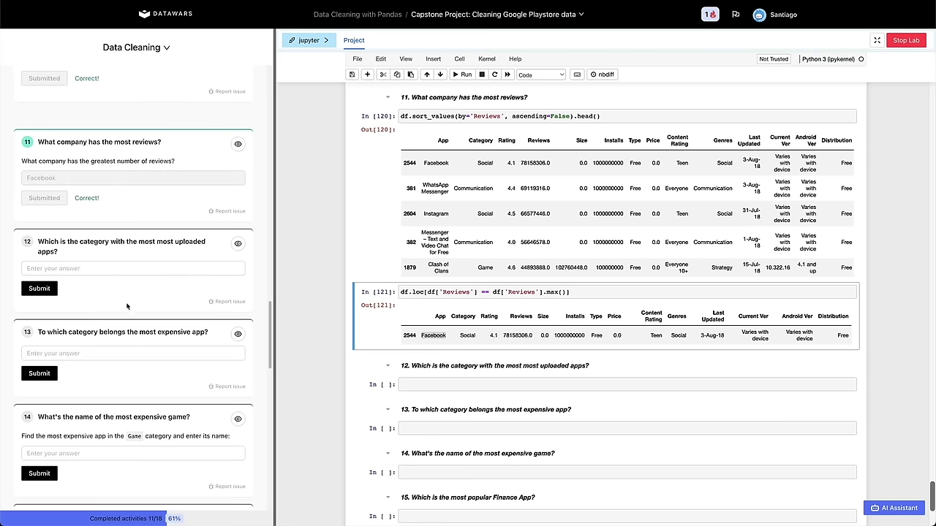
Count the apps per category in the question 12 cell with df['Category'].value_counts() and run it.
{"action": "scroll", "coordinate": [132, 268], "scroll_direction": "down", "scroll_amount": 1}
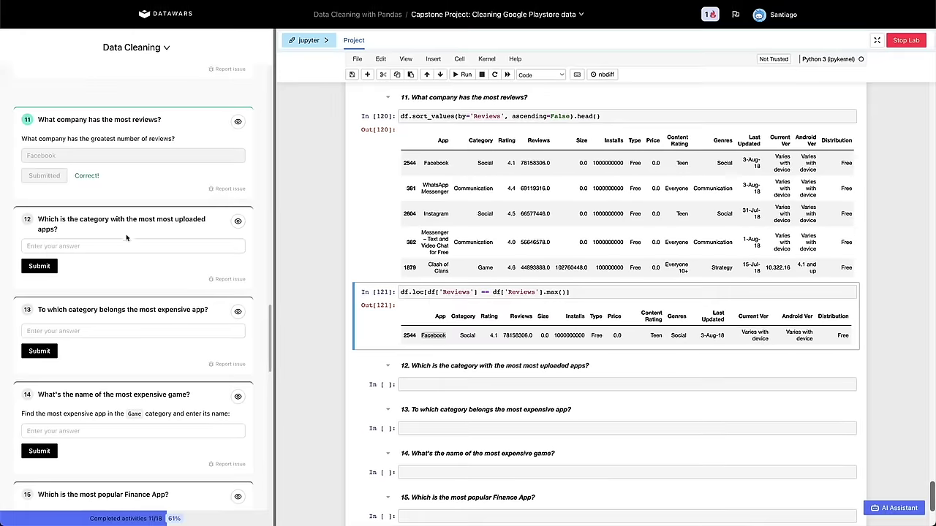
{"action": "left_click", "coordinate": [509, 439]}
{"action": "scroll", "coordinate": [510, 437], "scroll_direction": "down", "scroll_amount": 1}
{"action": "type", "text": "df."}
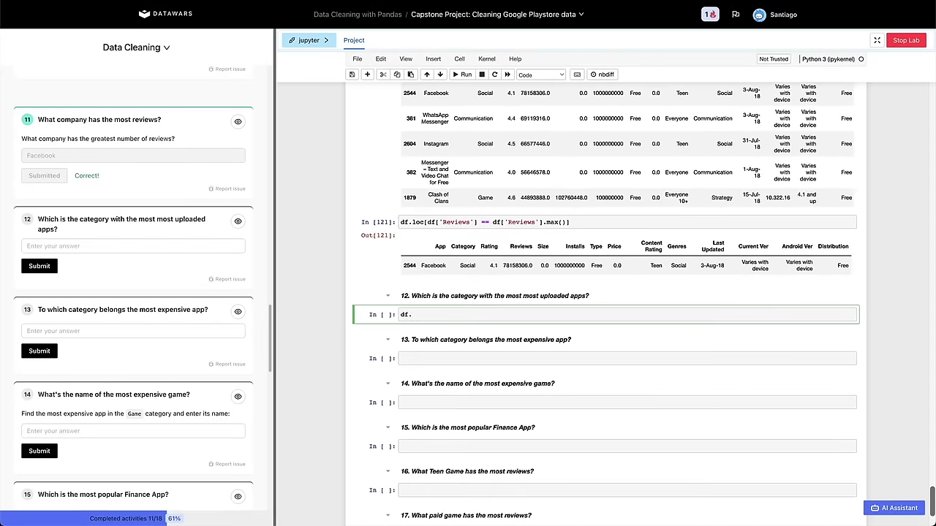
{"action": "key", "text": "BackSpace"}
{"action": "type", "text": "['Category'].value_counts("}
{"action": "key", "text": "shift+Return"}
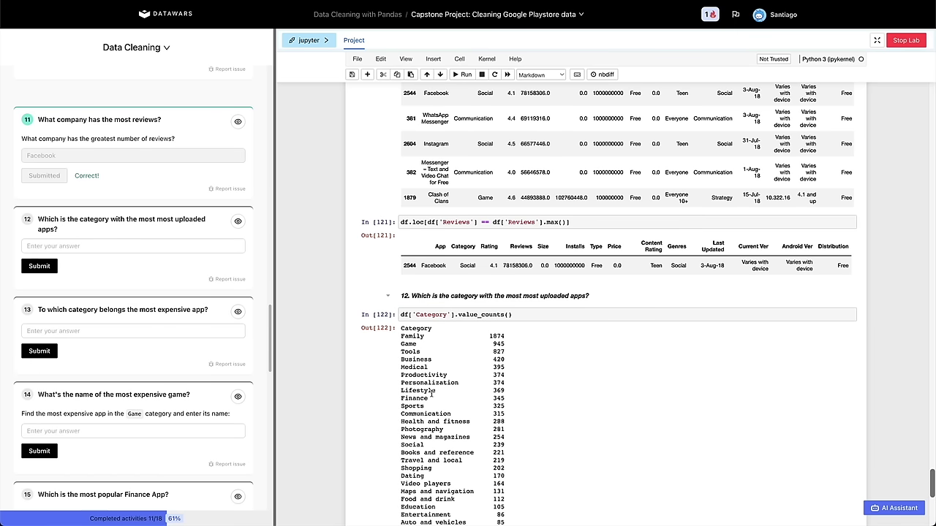
Copy Family from the category counts into the activity 12 answer and submit it.
{"action": "double_click", "coordinate": [413, 337]}
{"action": "key", "text": "ctrl+c"}
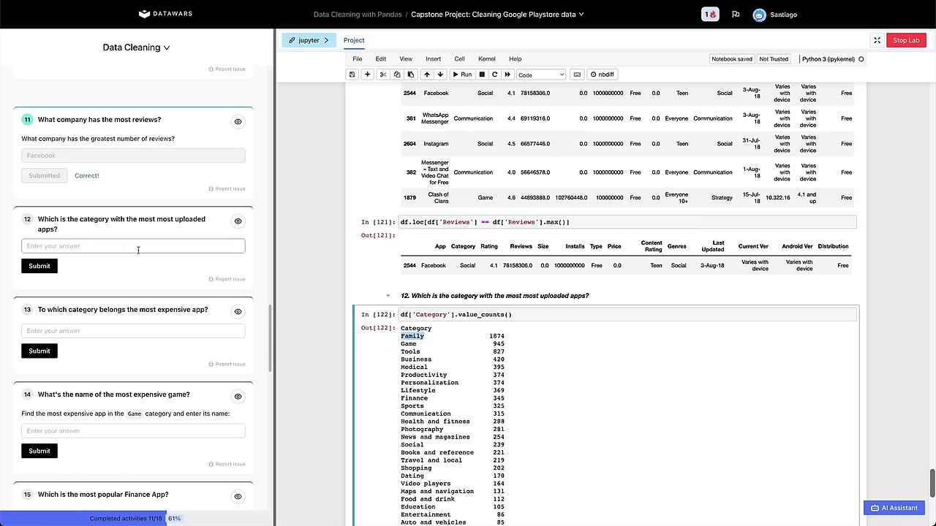
{"action": "left_click", "coordinate": [94, 248]}
{"action": "key", "text": "ctrl+v"}
{"action": "left_click", "coordinate": [38, 266]}
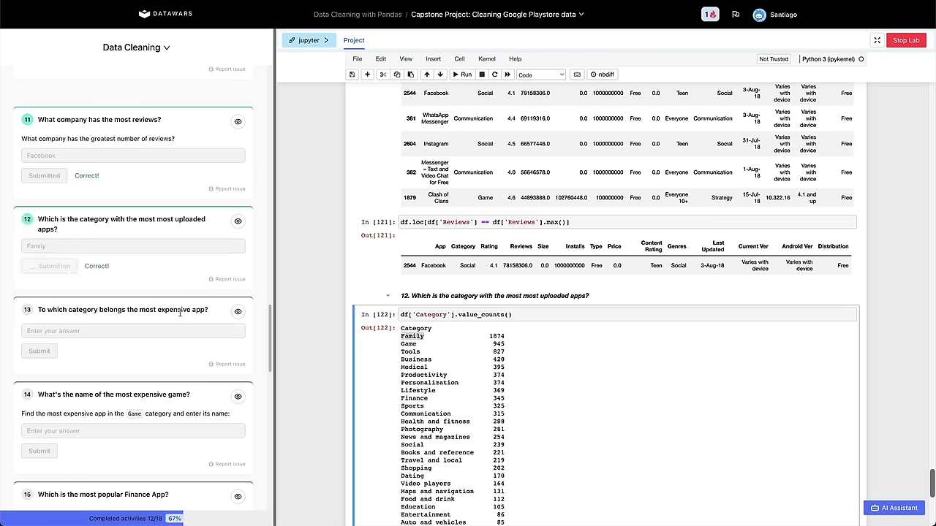
{"action": "left_click", "coordinate": [436, 374]}
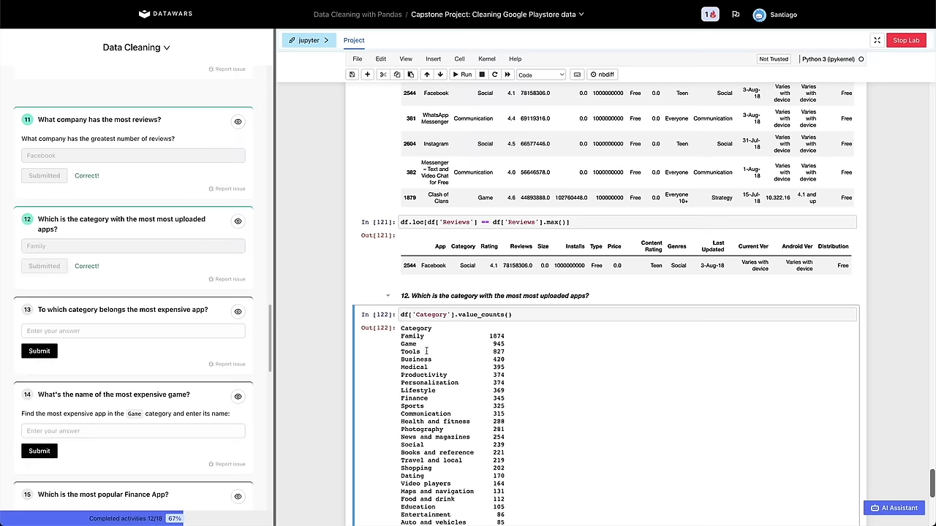
In the question 13 cell, enter df.sort_values(by='Price', ascending=False).head() and run it.
{"action": "scroll", "coordinate": [427, 351], "scroll_direction": "down", "scroll_amount": 1}
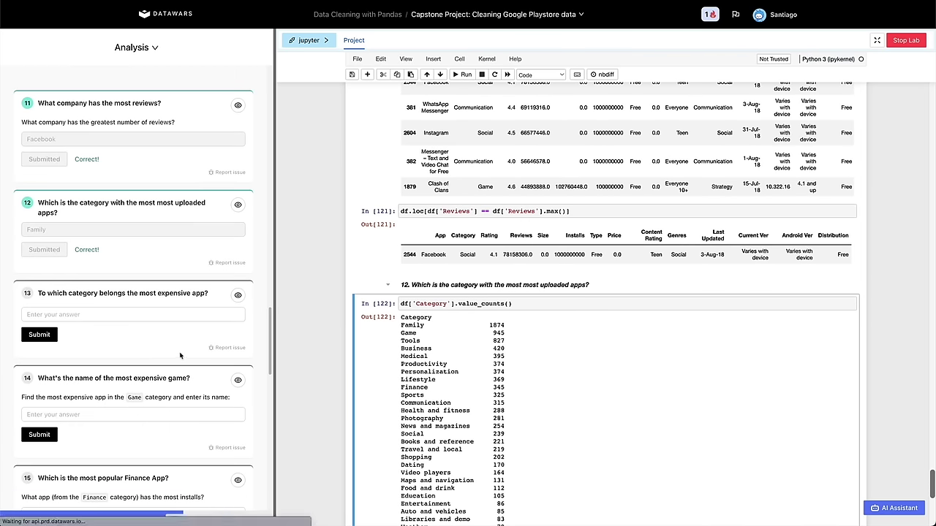
{"action": "scroll", "coordinate": [409, 362], "scroll_direction": "down", "scroll_amount": 5}
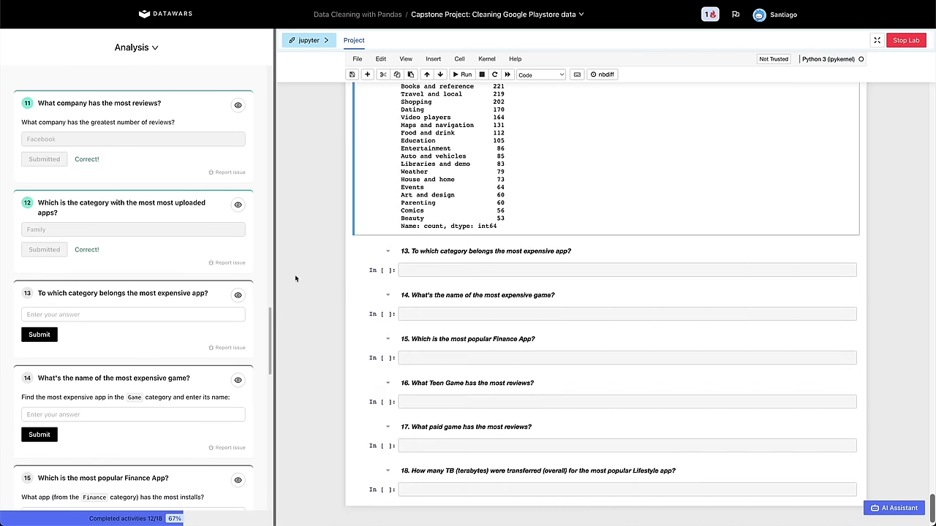
{"action": "left_click", "coordinate": [389, 270]}
{"action": "type", "text": "df."}
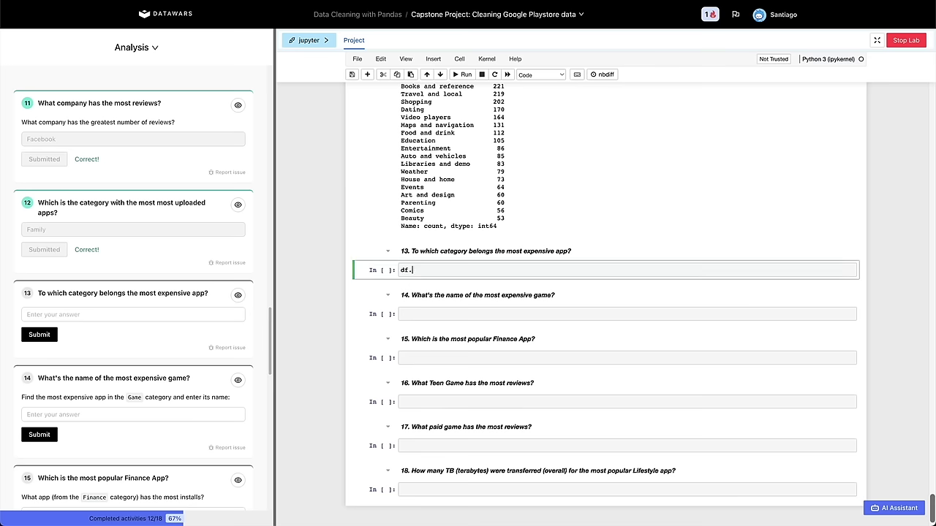
{"action": "type", "text": "sort_values("}
{"action": "type", "text": "by='Price"}
{"action": "type", "text": "', ascending=False"}
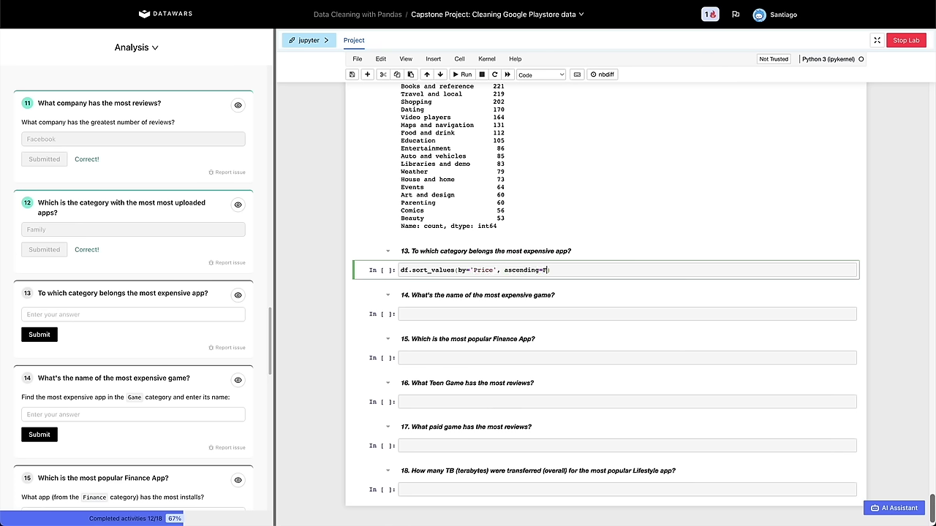
{"action": "type", "text": ").head()"}
{"action": "key", "text": "shift+Return"}
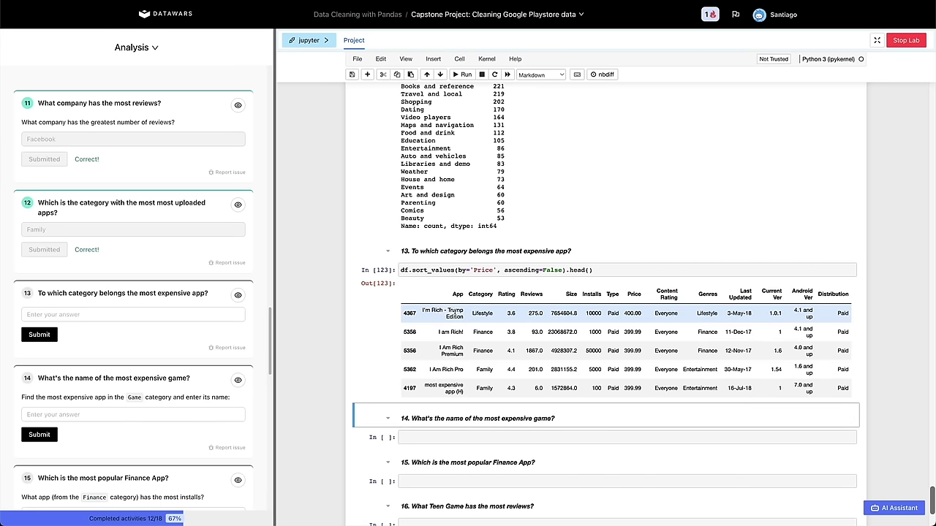
Copy the Lifestyle category of the most expensive app into the activity 13 answer and submit it.
{"action": "double_click", "coordinate": [479, 314]}
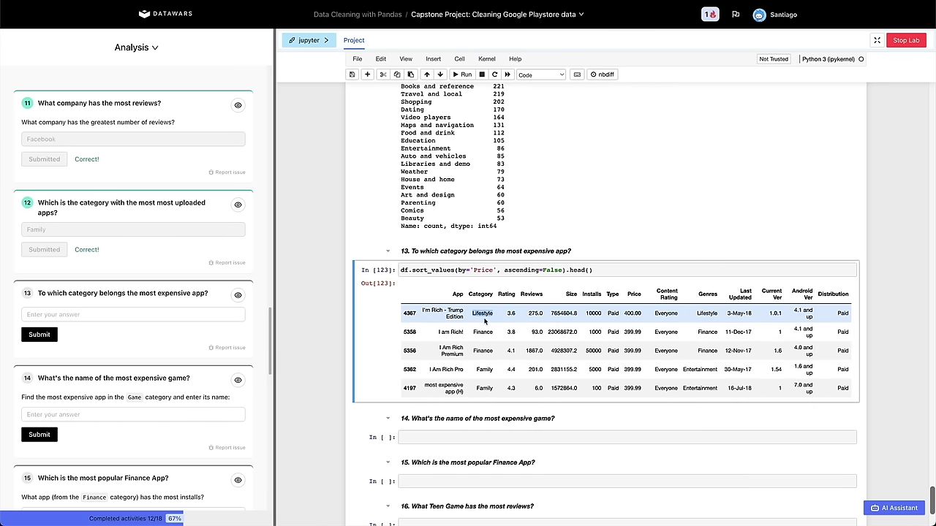
{"action": "left_click", "coordinate": [631, 315]}
{"action": "double_click", "coordinate": [483, 314]}
{"action": "key", "text": "ctrl+c"}
{"action": "left_click", "coordinate": [147, 314]}
{"action": "key", "text": "ctrl+v"}
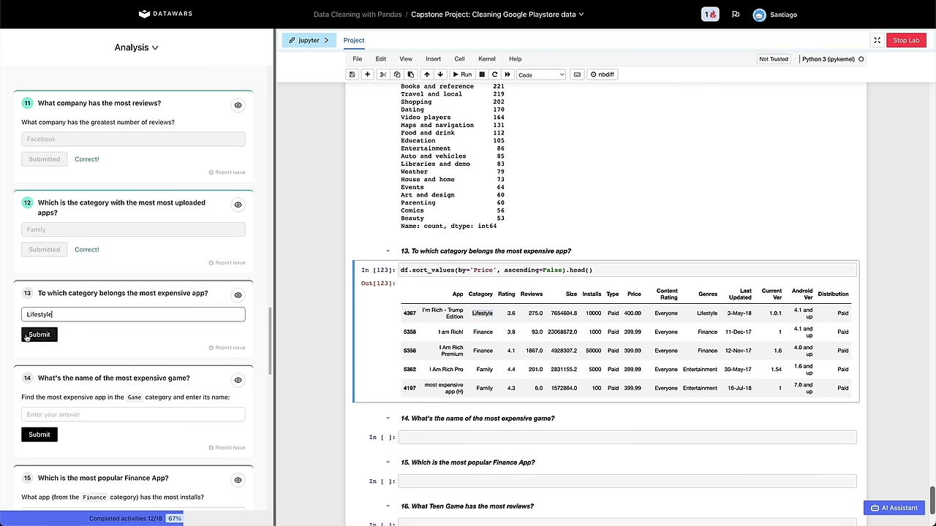
{"action": "left_click", "coordinate": [28, 335]}
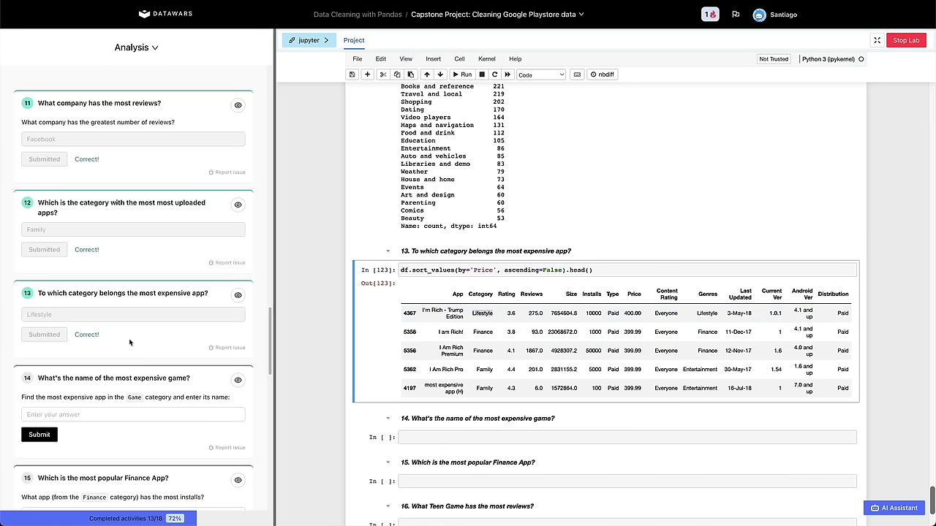
Read activity 14 and place a copy of the price-sorting cell directly under the question 14 heading.
{"action": "scroll", "coordinate": [146, 342], "scroll_direction": "down", "scroll_amount": 1}
{"action": "scroll", "coordinate": [164, 348], "scroll_direction": "down", "scroll_amount": 1}
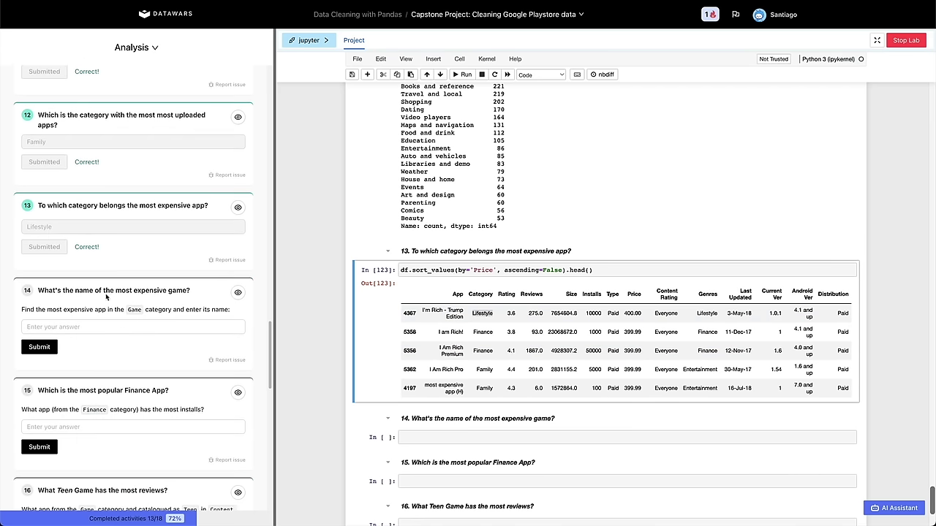
{"action": "left_click_drag", "start_coordinate": [71, 287], "coordinate": [175, 288]}
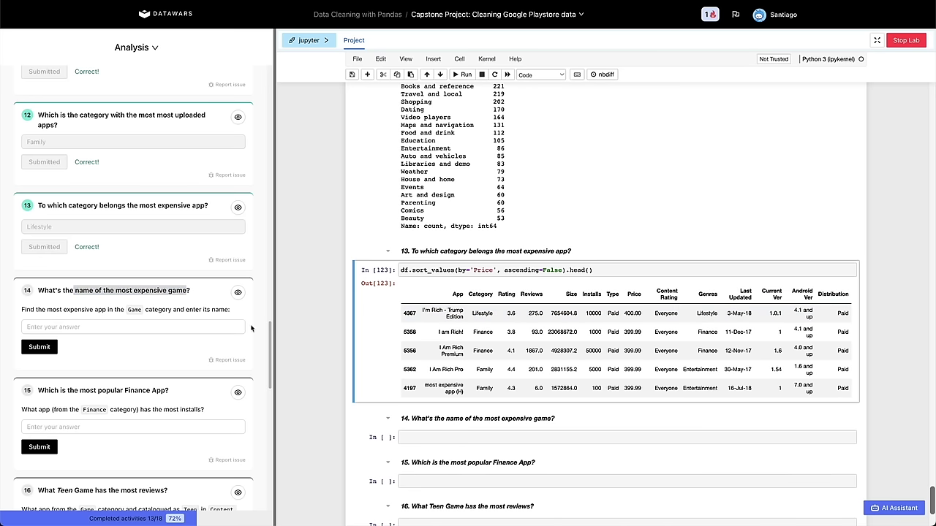
{"action": "left_click", "coordinate": [155, 307]}
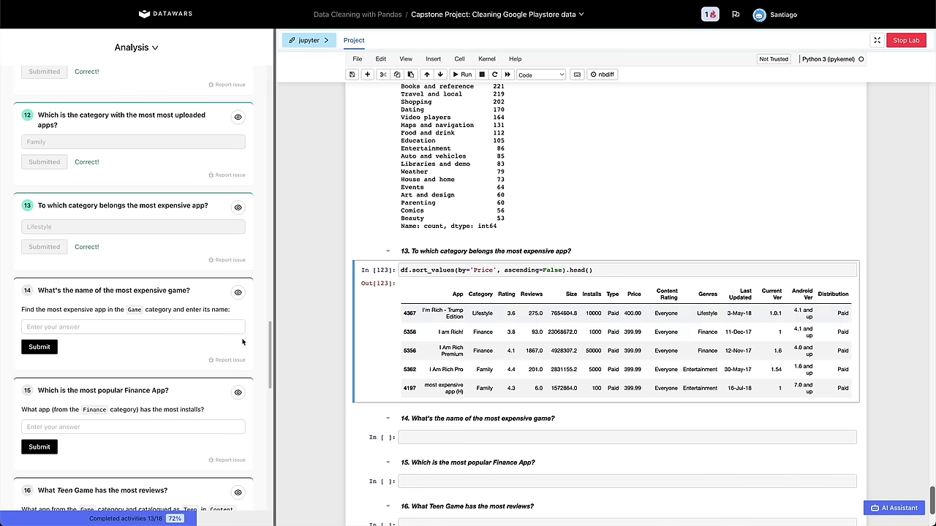
{"action": "scroll", "coordinate": [351, 354], "scroll_direction": "down", "scroll_amount": 2}
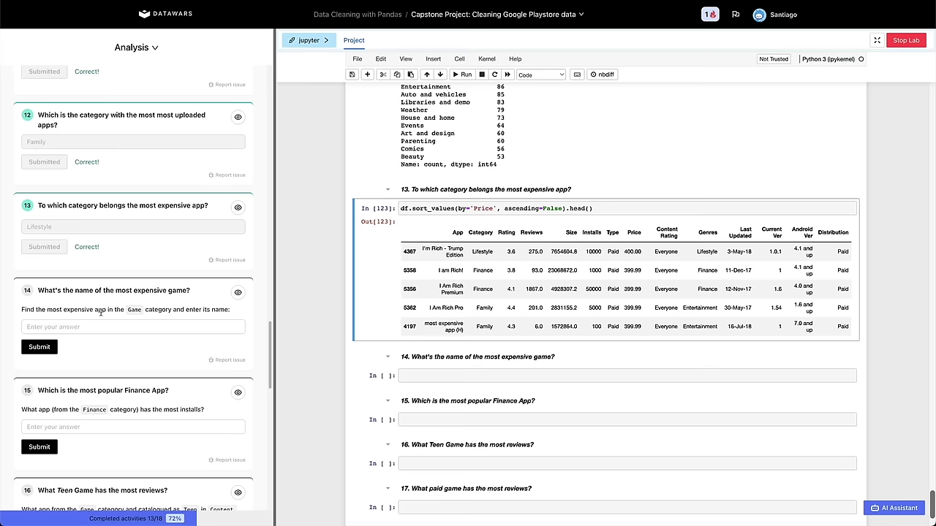
{"action": "left_click", "coordinate": [438, 373]}
{"action": "scroll", "coordinate": [438, 373], "scroll_direction": "down", "scroll_amount": 1}
{"action": "left_click", "coordinate": [447, 230]}
{"action": "key", "text": "v"}
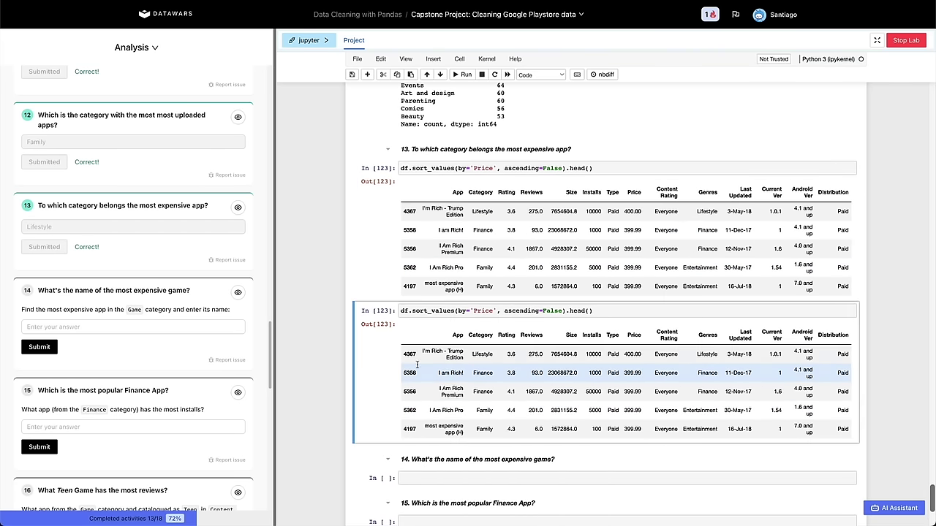
{"action": "key", "text": "x"}
{"action": "key", "text": "v"}
Insert .query("Category == 'Game'") before the sort_values call in the copied cell and run it.
{"action": "left_click", "coordinate": [409, 336]}
{"action": "type", "text": ".loc["}
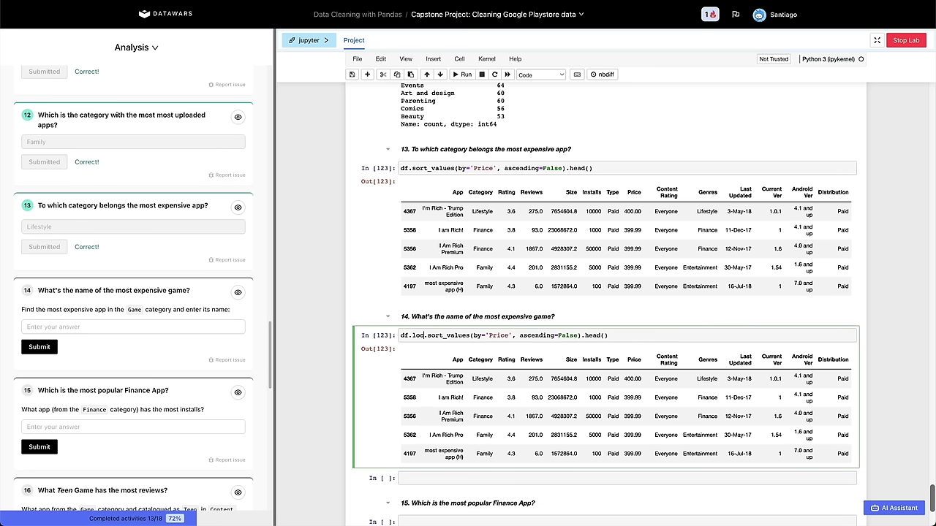
{"action": "key", "text": "BackSpace"}
{"action": "key", "text": "BackSpace"}
{"action": "key", "text": "BackSpace"}
{"action": "key", "text": "BackSpace"}
{"action": "type", "text": "query(\"Category == 'Game'"}
{"action": "key", "text": "shift+Return"}
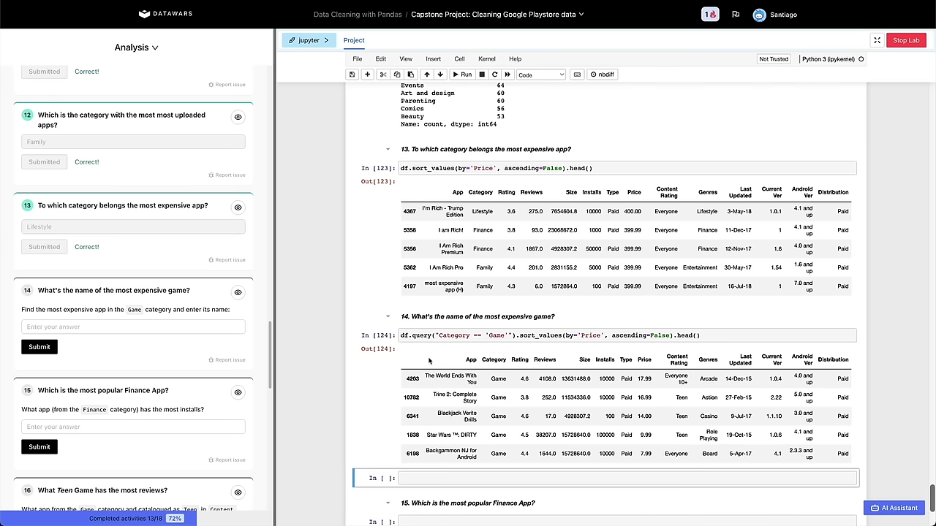
Copy the game name The World Ends With You into the activity 14 answer and submit it.
{"action": "scroll", "coordinate": [432, 394], "scroll_direction": "down", "scroll_amount": 1}
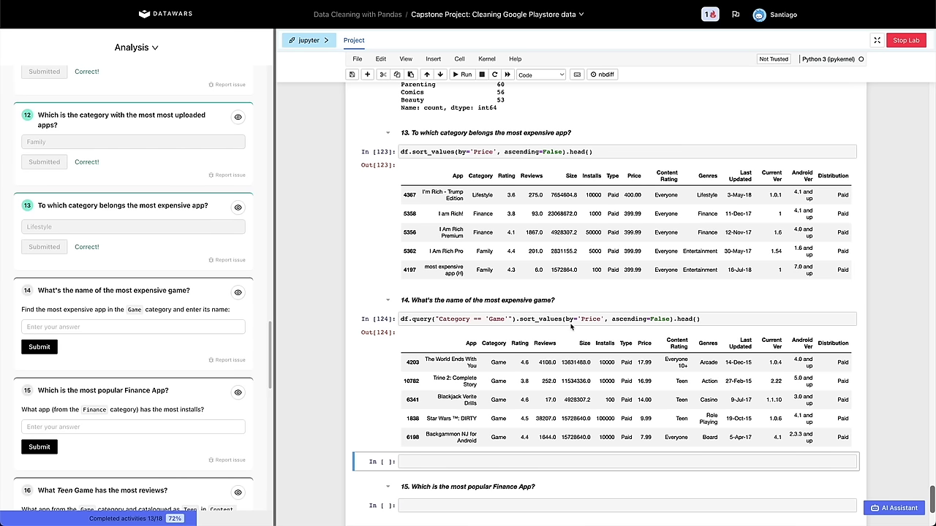
{"action": "left_click_drag", "start_coordinate": [434, 359], "coordinate": [479, 369]}
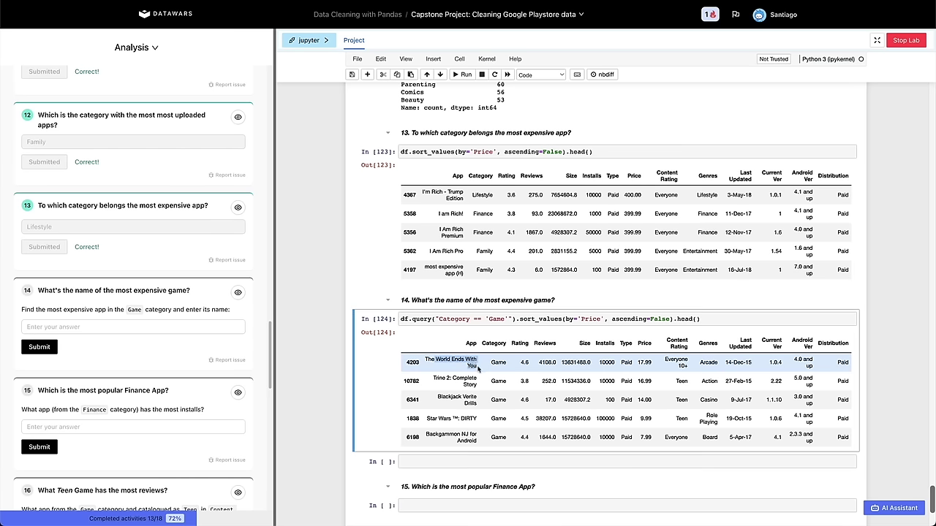
{"action": "left_click_drag", "start_coordinate": [425, 359], "coordinate": [478, 368]}
{"action": "left_click", "coordinate": [130, 330]}
{"action": "key", "text": "ctrl+v"}
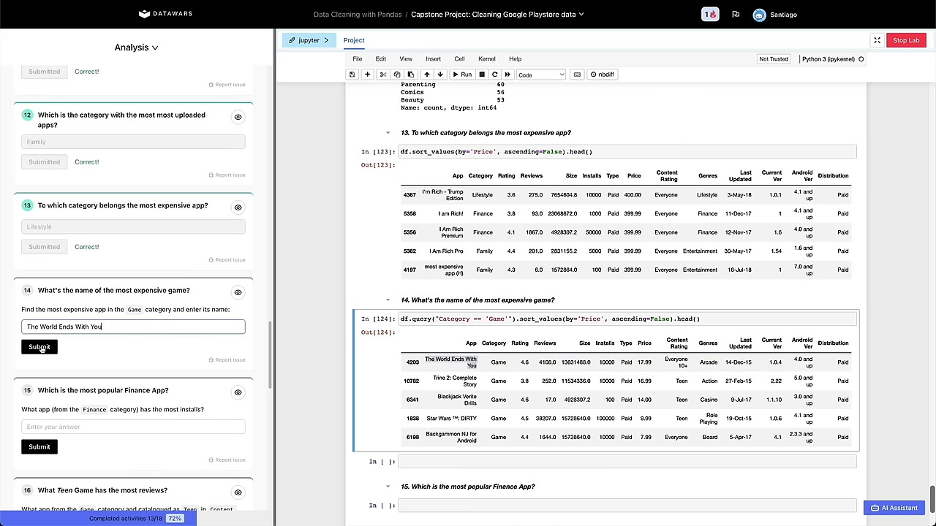
{"action": "left_click", "coordinate": [39, 346]}
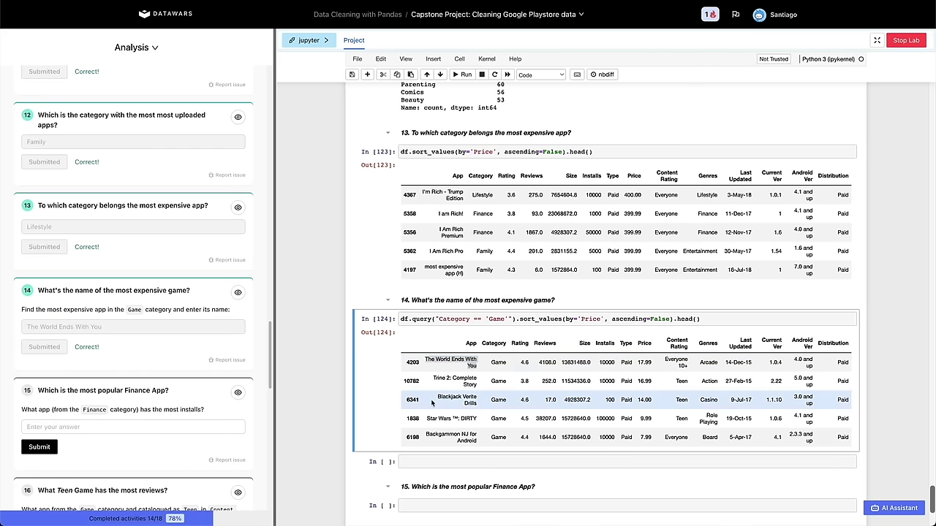
Paste a copy of the question 14 query cell below the question 15 heading.
{"action": "scroll", "coordinate": [431, 401], "scroll_direction": "down", "scroll_amount": 3}
{"action": "scroll", "coordinate": [138, 382], "scroll_direction": "down", "scroll_amount": 3}
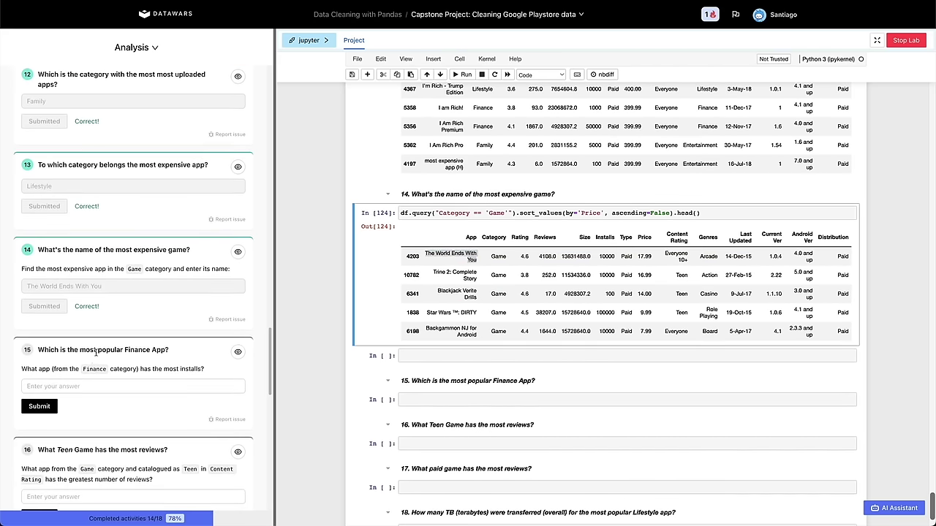
{"action": "left_click", "coordinate": [452, 253]}
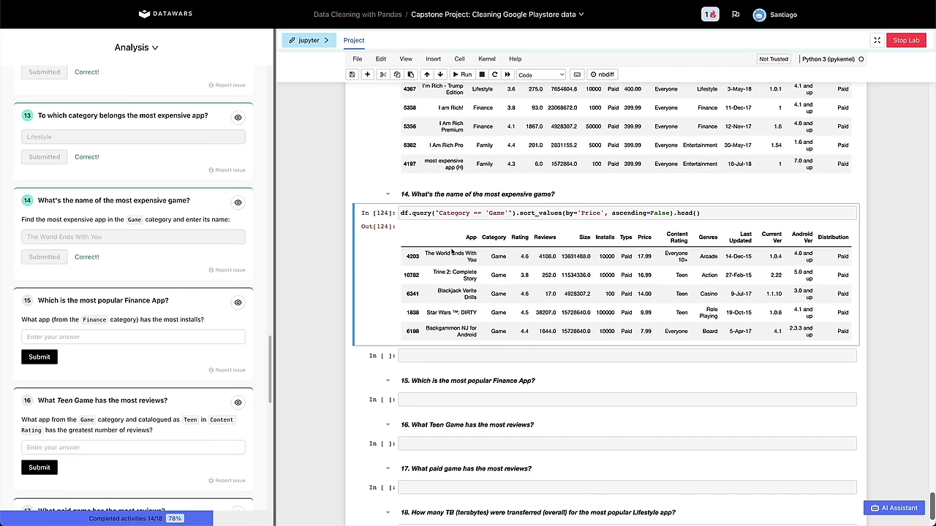
{"action": "left_click", "coordinate": [471, 380]}
{"action": "key", "text": "v"}
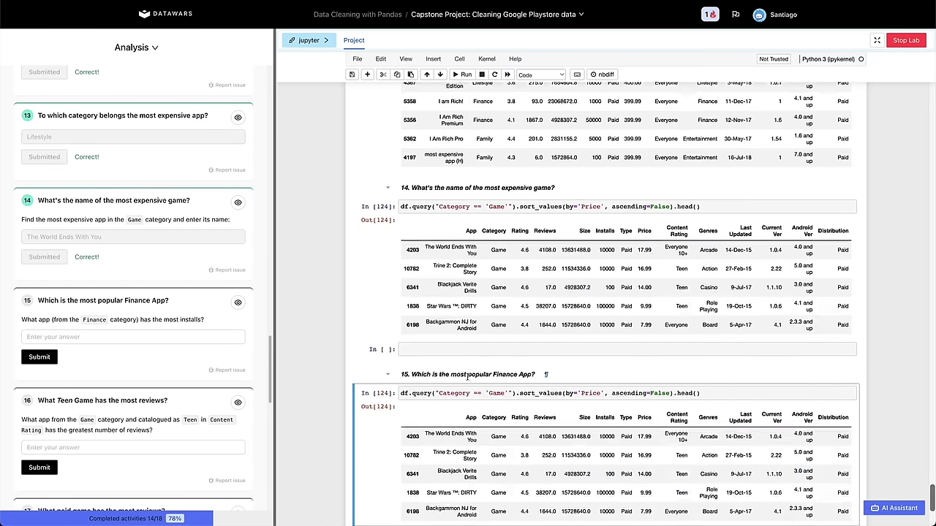
Change the category in the question 15 query to 'Finance' and run the cell.
{"action": "left_click", "coordinate": [502, 325]}
{"action": "type", "text": "Fi"}
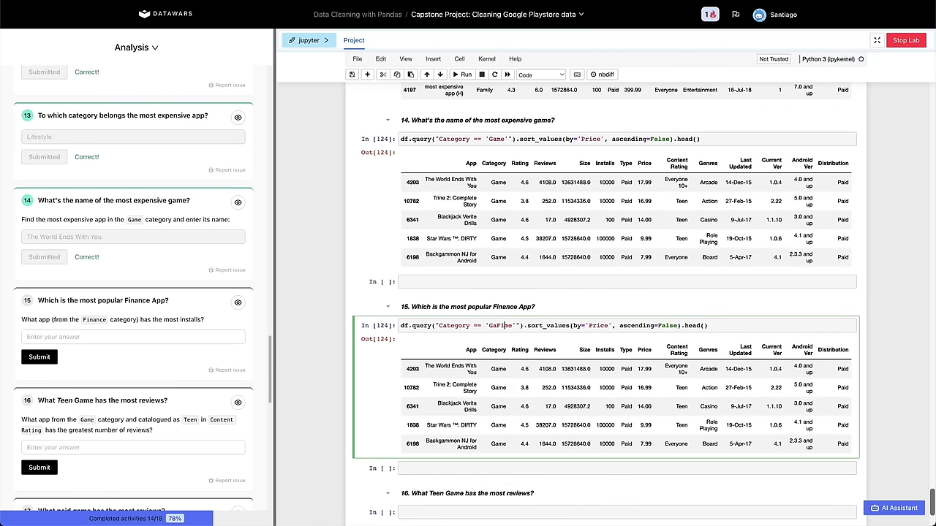
{"action": "key", "text": "ctrl+shift+Right"}
{"action": "type", "text": "Financ"}
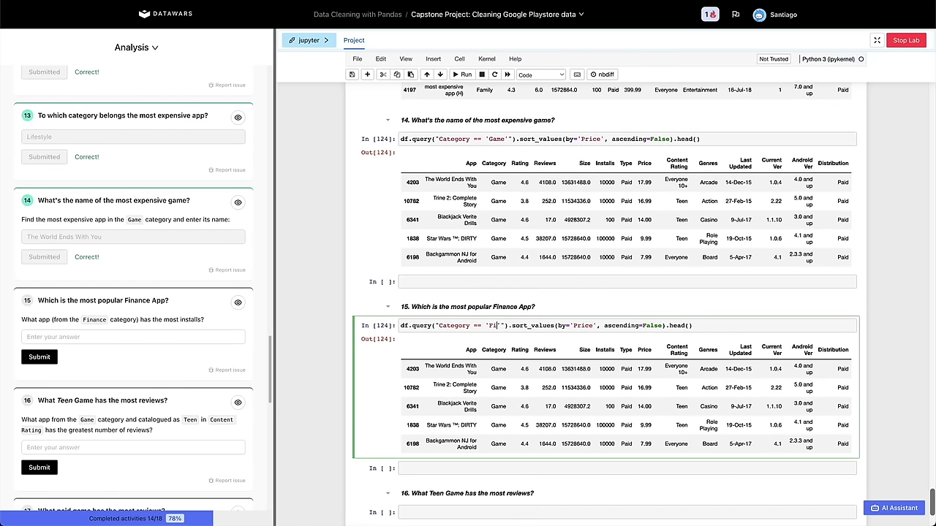
{"action": "type", "text": "e"}
{"action": "key", "text": "shift+Return"}
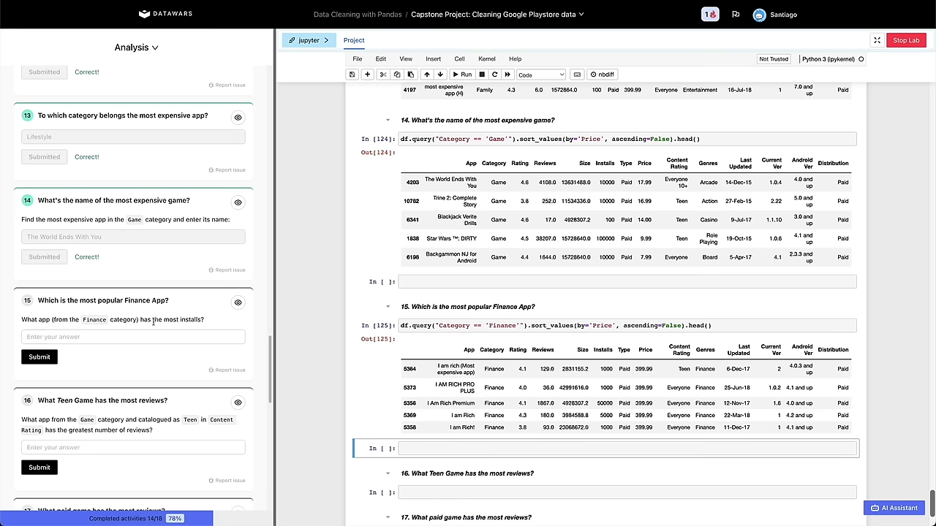
Sort the Finance query by 'Installs' instead of price and rerun the cell.
{"action": "double_click", "coordinate": [603, 349]}
{"action": "double_click", "coordinate": [604, 325]}
{"action": "key", "text": "ctrl+v"}
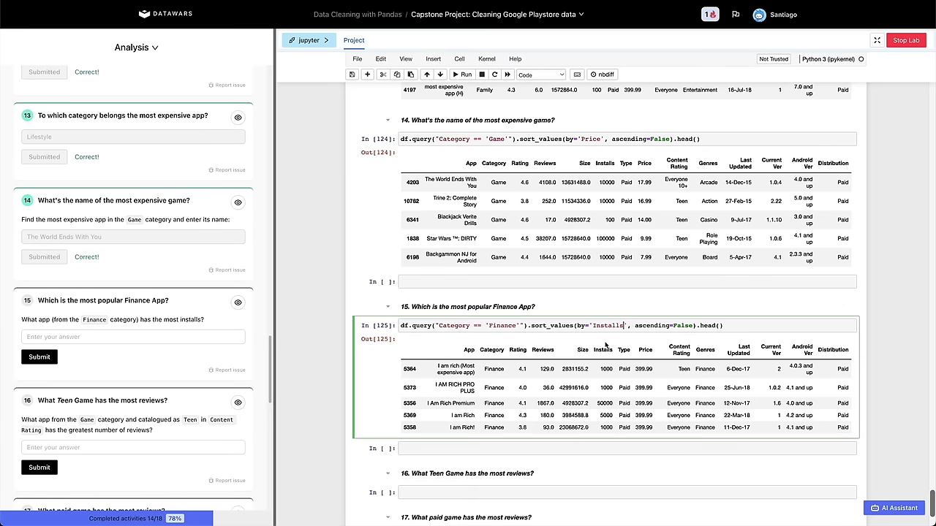
{"action": "key", "text": "shift+Return"}
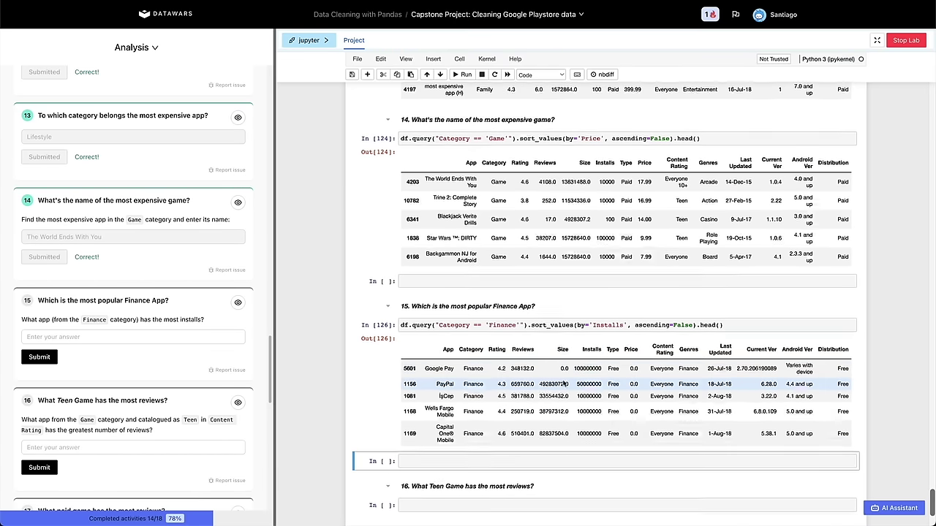
Copy the app name Google Pay from the output and submit it as the answer to question 15.
{"action": "scroll", "coordinate": [607, 337], "scroll_direction": "down", "scroll_amount": 1}
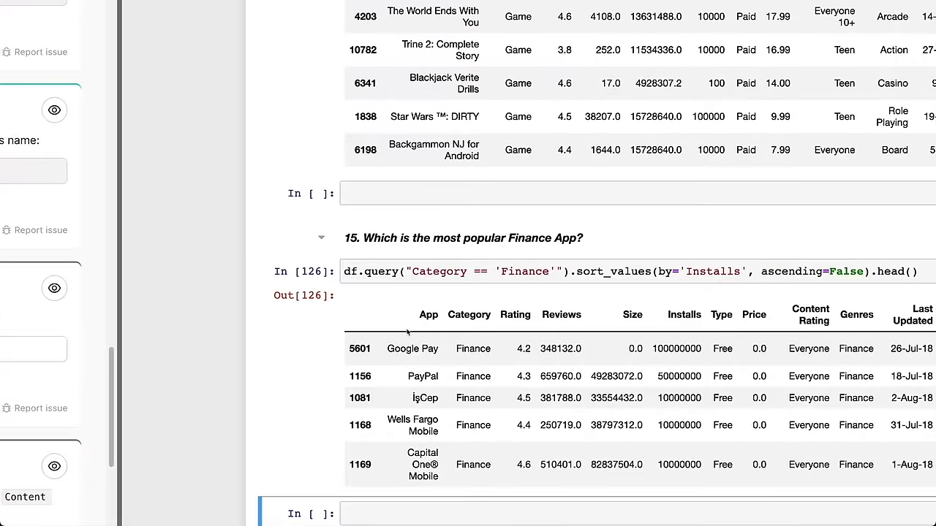
{"action": "left_click_drag", "start_coordinate": [388, 349], "coordinate": [437, 348]}
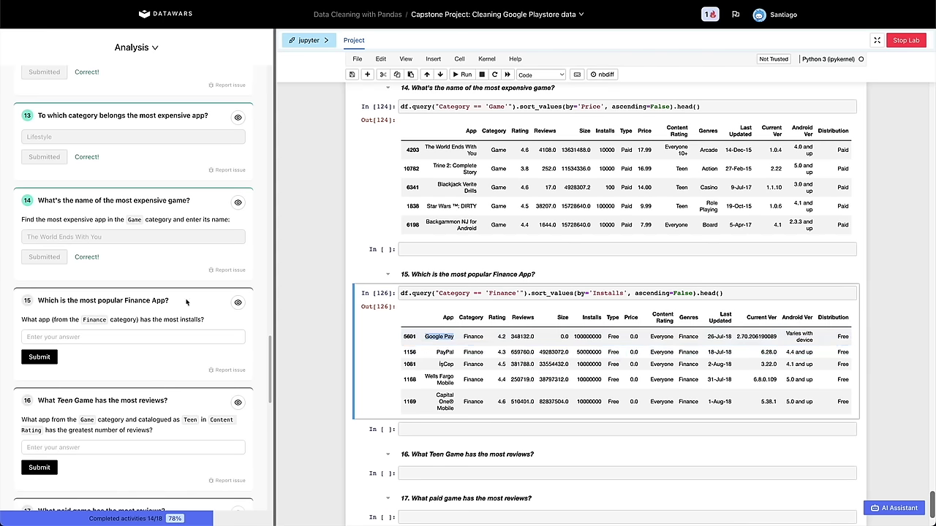
{"action": "left_click", "coordinate": [79, 338]}
{"action": "key", "text": "ctrl+v"}
{"action": "left_click", "coordinate": [40, 357]}
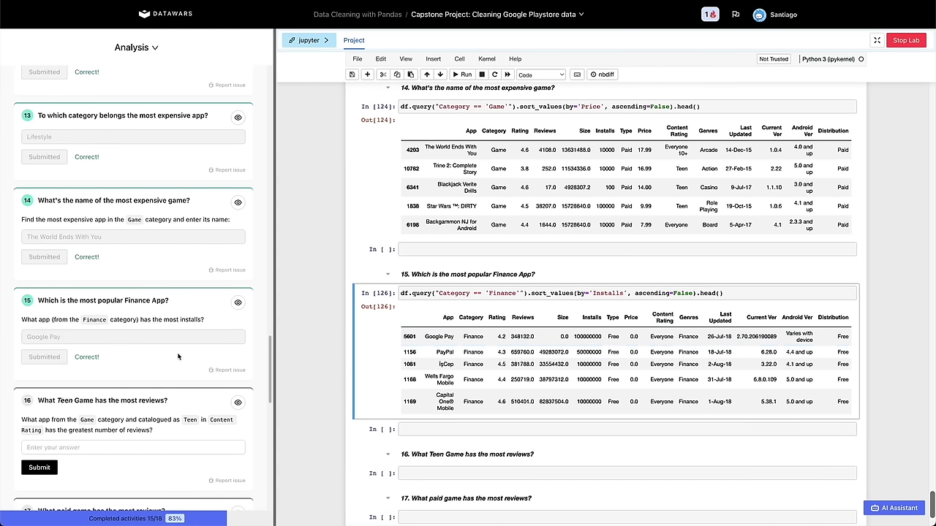
Run df['Content Rating'].value_counts() in the empty cell under the question 16 heading.
{"action": "scroll", "coordinate": [180, 357], "scroll_direction": "down", "scroll_amount": 1}
{"action": "scroll", "coordinate": [424, 336], "scroll_direction": "down", "scroll_amount": 1}
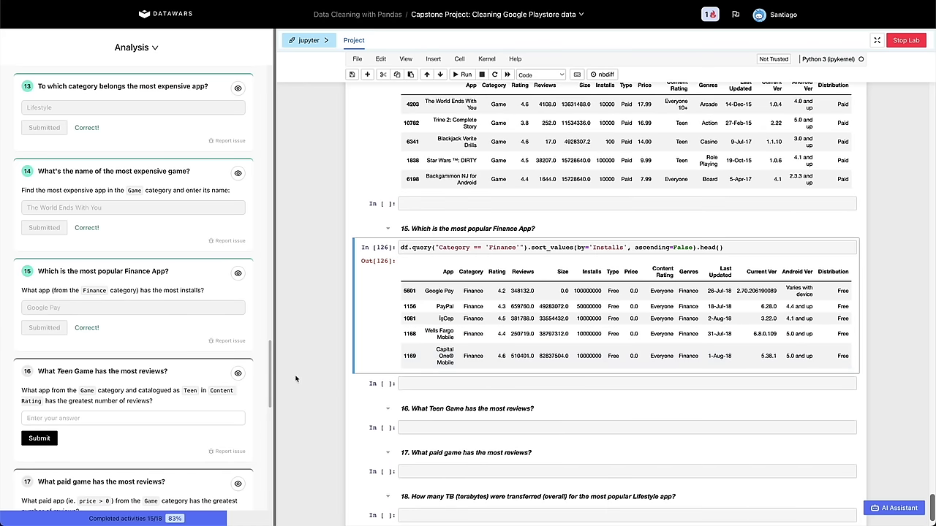
{"action": "scroll", "coordinate": [147, 388], "scroll_direction": "down", "scroll_amount": 2}
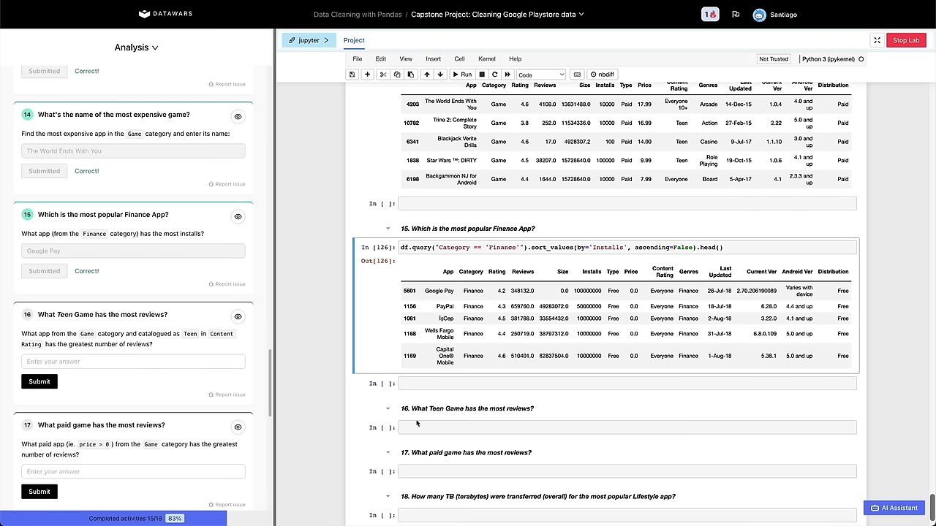
{"action": "scroll", "coordinate": [416, 422], "scroll_direction": "down", "scroll_amount": 1}
{"action": "left_click", "coordinate": [419, 381]}
{"action": "type", "text": "df['Content Rating'].val"}
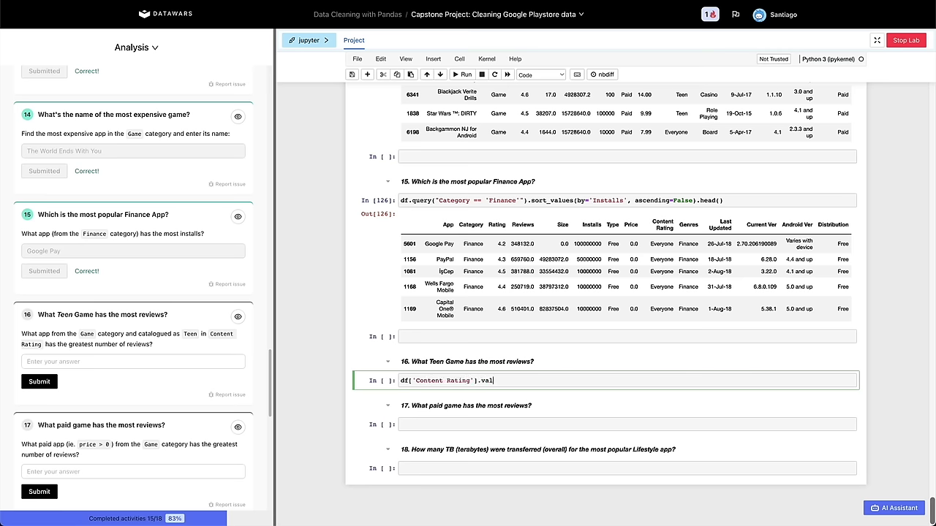
{"action": "key", "text": "BackSpace"}
{"action": "key", "text": "BackSpace"}
{"action": "key", "text": "BackSpace"}
{"action": "key", "text": "BackSpace"}
{"action": "key", "text": "BackSpace"}
{"action": "type", "text": "lue_counts()"}
{"action": "key", "text": "shift+Return"}
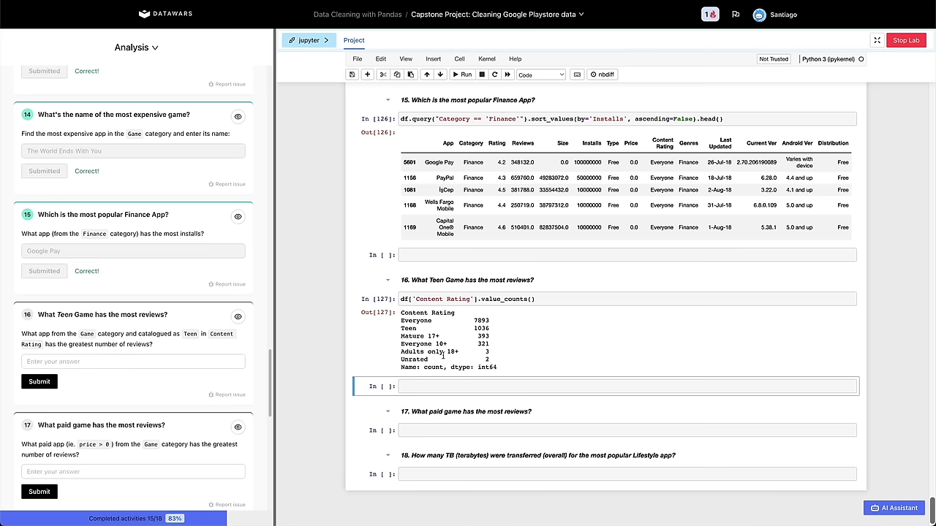
Start a df.query() call in the next question 16 cell, reusing the condition "Category == 'Finance'" from question 15.
{"action": "left_click_drag", "start_coordinate": [402, 329], "coordinate": [482, 329]}
{"action": "left_click", "coordinate": [429, 337]}
{"action": "left_click", "coordinate": [413, 392]}
{"action": "type", "text": "df.queruy"}
{"action": "left_click_drag", "start_coordinate": [435, 118], "coordinate": [521, 118]}
{"action": "key", "text": "ctrl+c"}
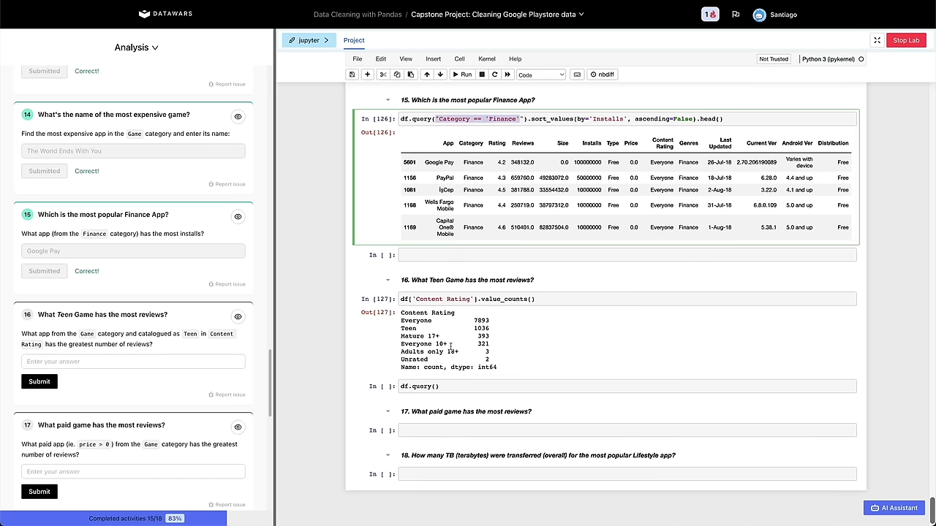
{"action": "left_click", "coordinate": [437, 386]}
{"action": "key", "text": "ctrl+v"}
{"action": "key", "text": "ctrl+z"}
{"action": "type", "text": "\""}
{"action": "type", "text": "\"Category == 'Finance'"}
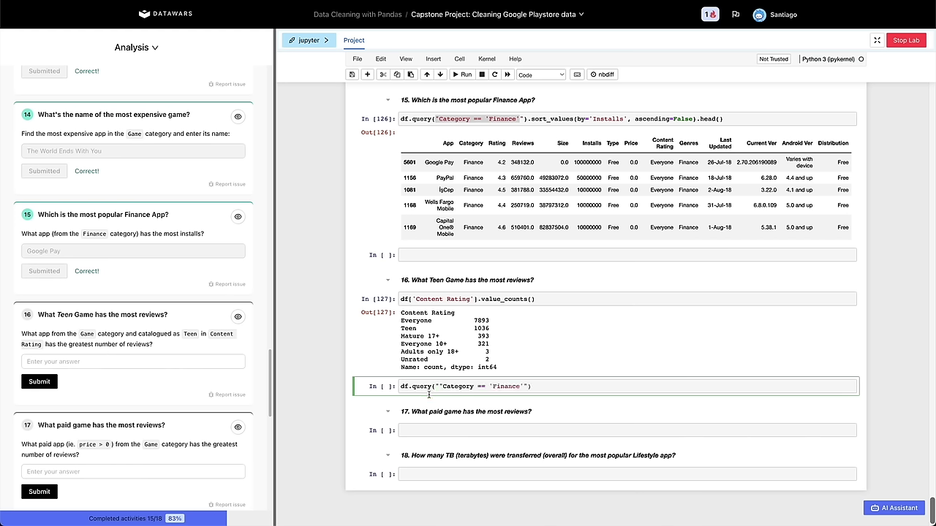
{"action": "left_click", "coordinate": [440, 386]}
{"action": "key", "text": "BackSpace"}
Change the query condition to Category == 'Game' and `Content Rating` == 'Teen', and run the cell.
{"action": "double_click", "coordinate": [490, 386]}
{"action": "key", "text": "BackSpace"}
{"action": "type", "text": "Game"}
{"action": "type", "text": " and "}
{"action": "type", "text": "`Ctn"}
{"action": "type", "text": "ntent Rating` "}
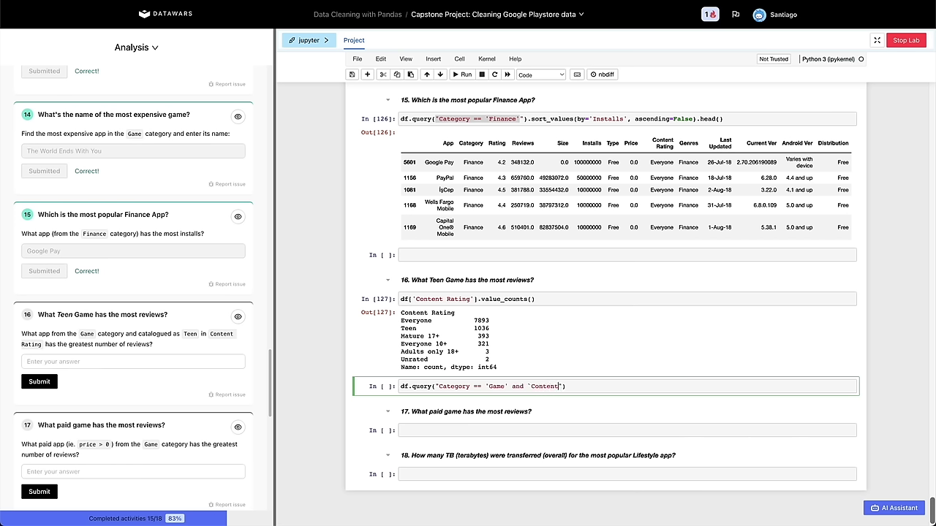
{"action": "type", "text": "== "}
{"action": "type", "text": "'"}
{"action": "type", "text": "Teen"}
{"action": "key", "text": "shift+Return"}
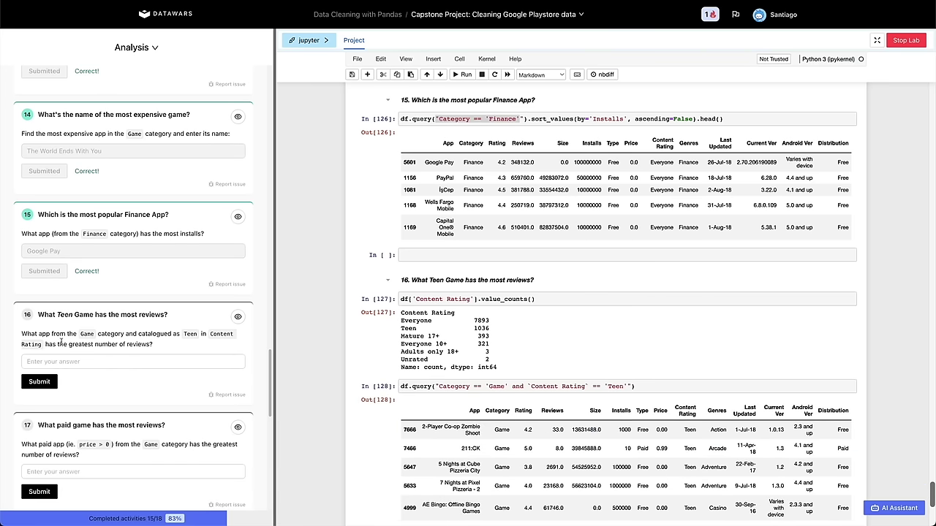
Append .sort_values(by='Reviews', ascending=False).head() to the Teen games query and rerun it.
{"action": "left_click", "coordinate": [636, 386]}
{"action": "type", "text": "sort_"}
{"action": "type", "text": "values(by='R"}
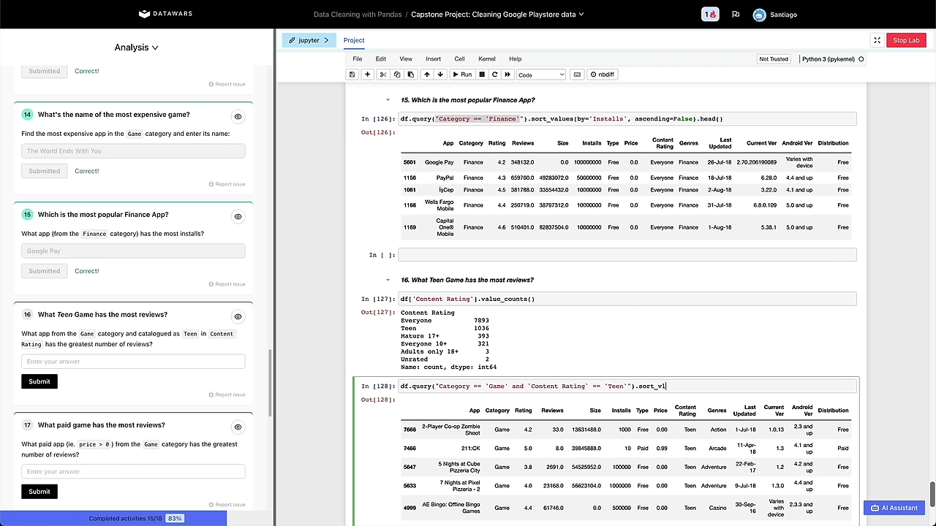
{"action": "type", "text": "eviews"}
{"action": "type", "text": ", ascending=aF"}
{"action": "key", "text": "BackSpace"}
{"action": "key", "text": "BackSpace"}
{"action": "type", "text": "False).head()"}
{"action": "key", "text": "shift+Return"}
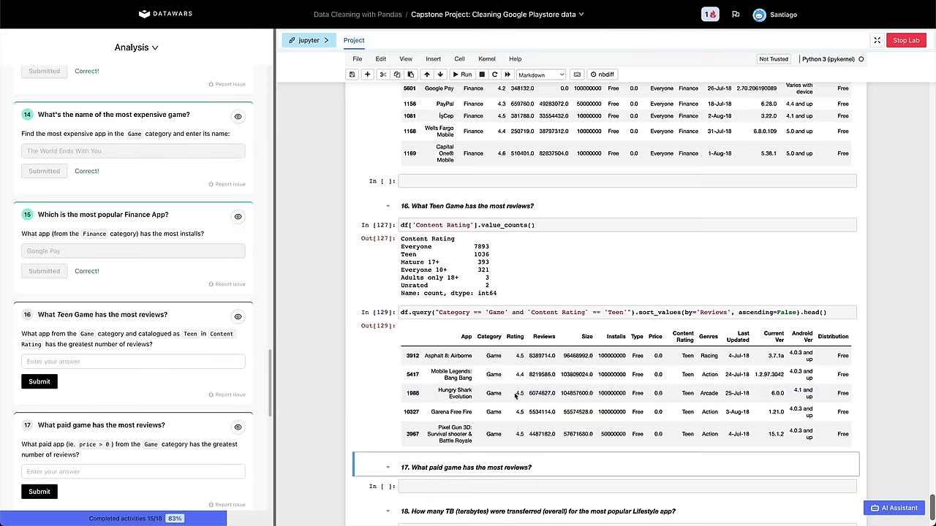
Copy the app name Asphalt 8: Airborne from the output and submit it as the answer to question 16.
{"action": "left_click_drag", "start_coordinate": [426, 356], "coordinate": [472, 356]}
{"action": "key", "text": "super+c"}
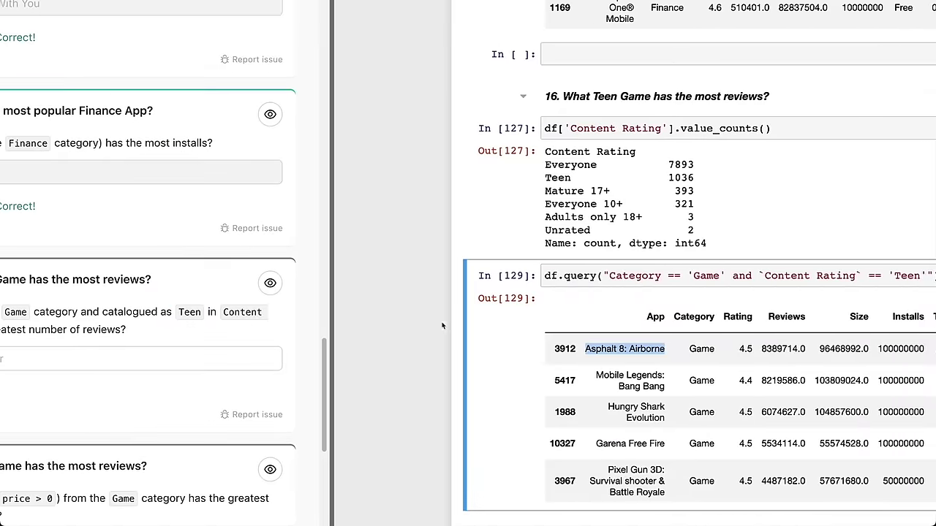
{"action": "left_click", "coordinate": [87, 360]}
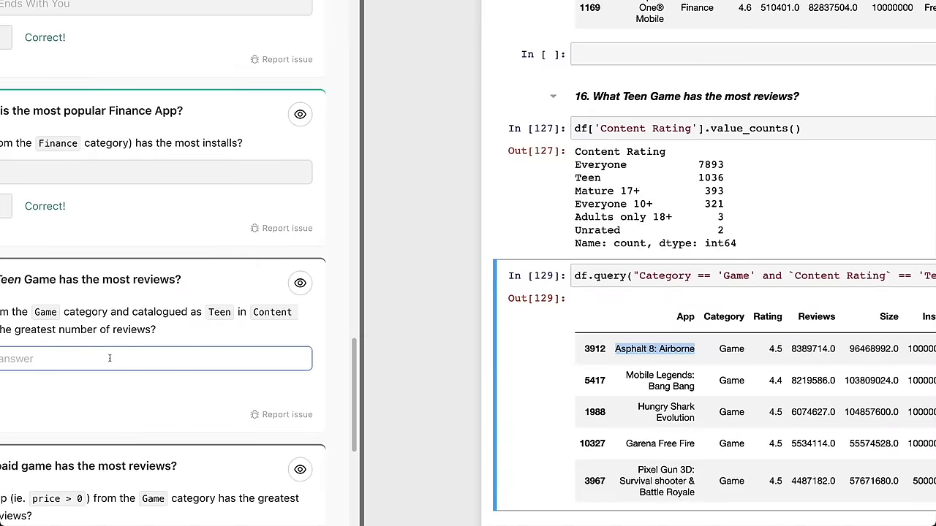
{"action": "key", "text": "super+v"}
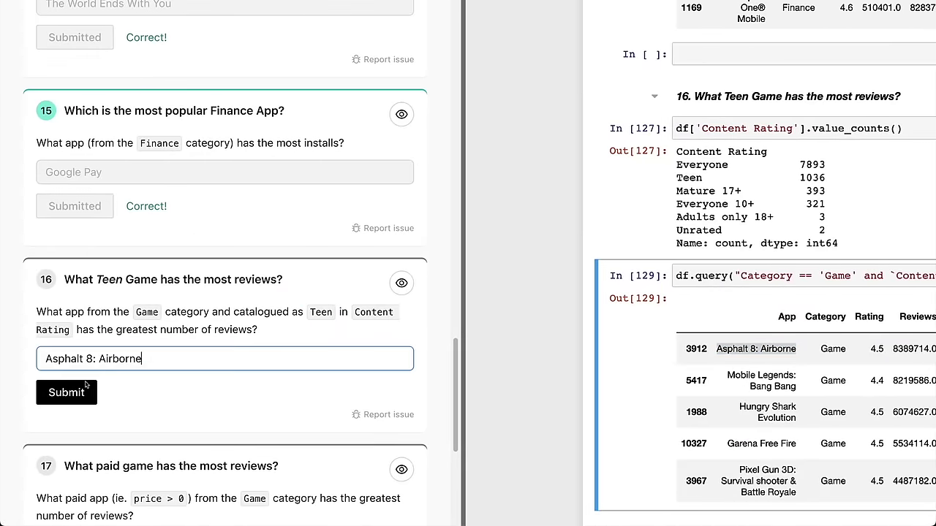
{"action": "left_click", "coordinate": [87, 385]}
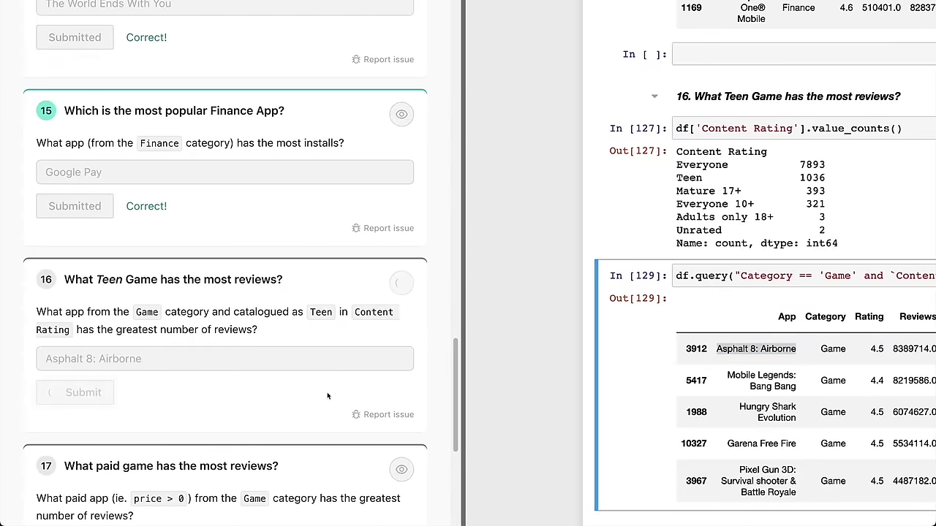
Paste a copy of the Teen games query cell below the question 17 heading.
{"action": "scroll", "coordinate": [328, 396], "scroll_direction": "down", "scroll_amount": 2}
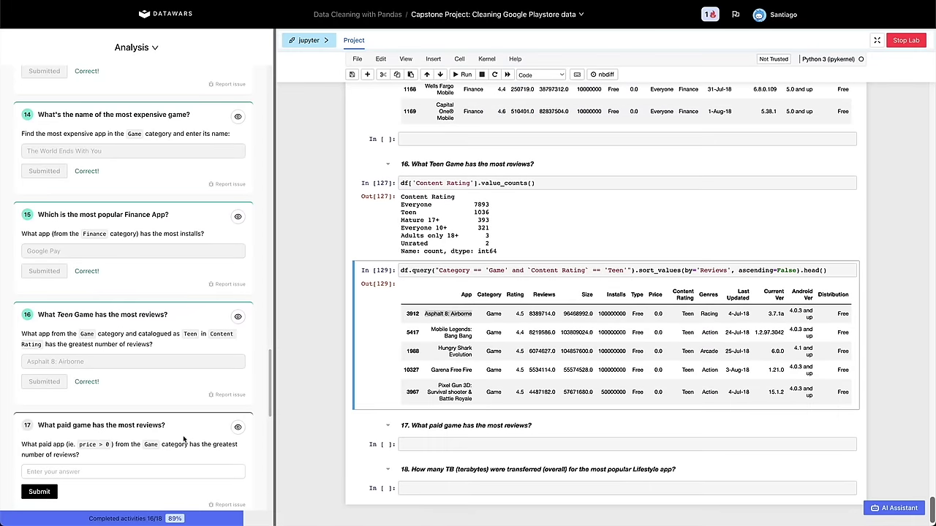
{"action": "scroll", "coordinate": [184, 438], "scroll_direction": "down", "scroll_amount": 3}
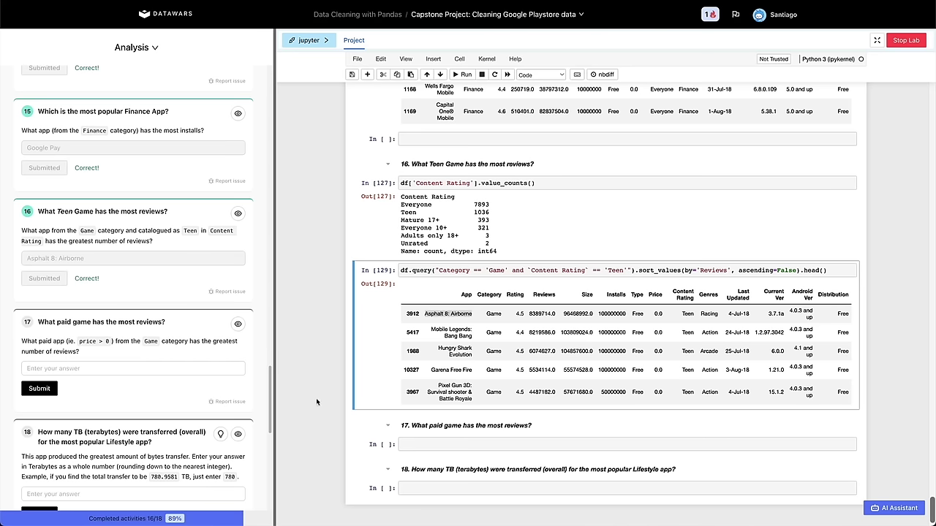
{"action": "left_click", "coordinate": [414, 432]}
{"action": "left_click", "coordinate": [470, 294]}
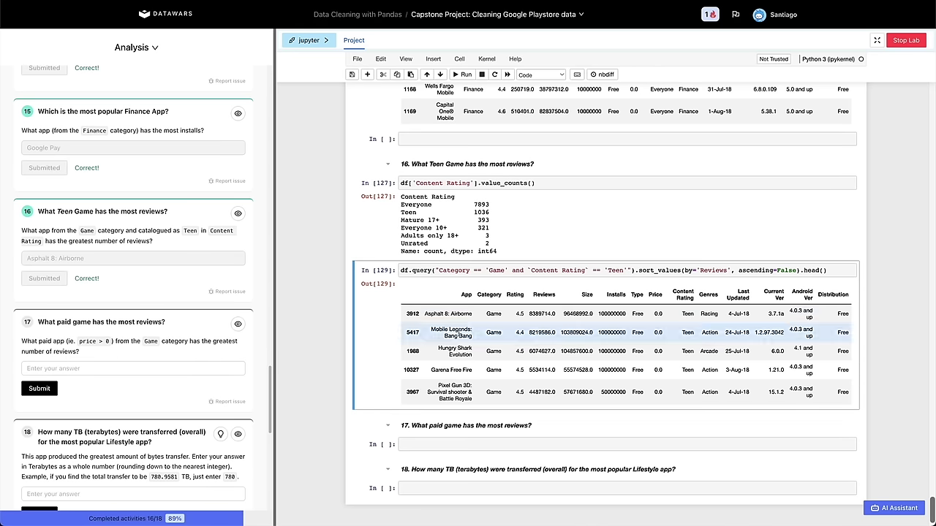
{"action": "left_click", "coordinate": [438, 446]}
{"action": "left_click", "coordinate": [443, 426]}
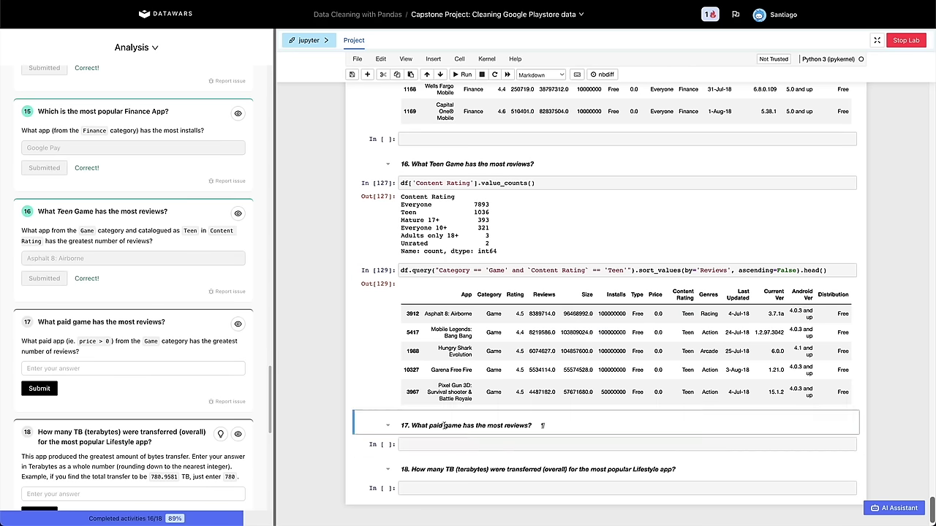
{"action": "key", "text": "v"}
Replace the content rating condition in the question 17 query with `Distribution` == 'Paid' and run the cell.
{"action": "left_click", "coordinate": [505, 343]}
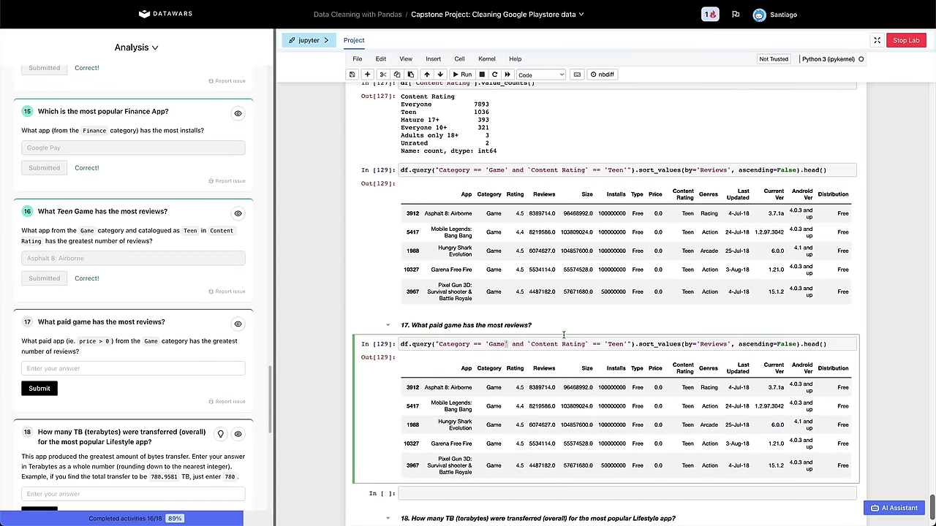
{"action": "double_click", "coordinate": [837, 195]}
{"action": "key", "text": "ctrl+c"}
{"action": "left_click_drag", "start_coordinate": [532, 344], "coordinate": [575, 344]}
{"action": "key", "text": "ctrl+v"}
{"action": "type", "text": "n"}
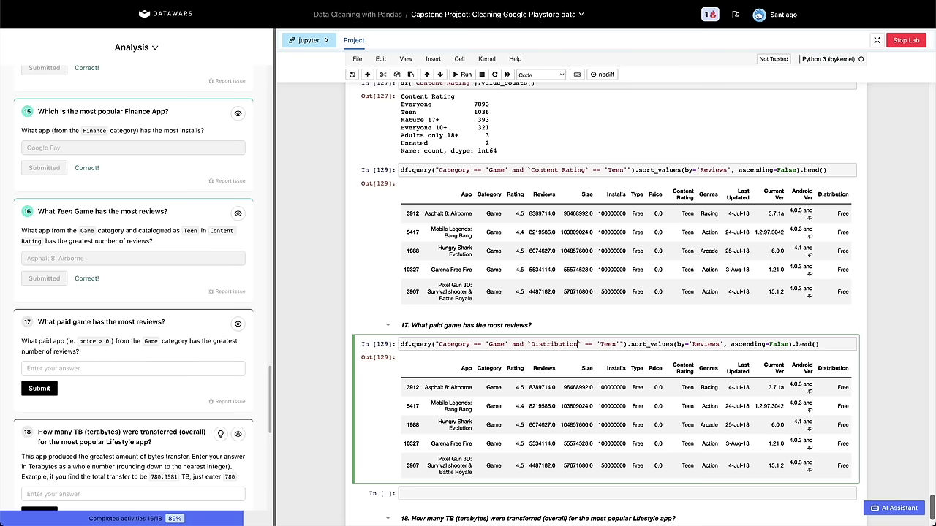
{"action": "left_click_drag", "start_coordinate": [601, 344], "coordinate": [615, 343]}
{"action": "type", "text": "Paid"}
{"action": "key", "text": "shift+Return"}
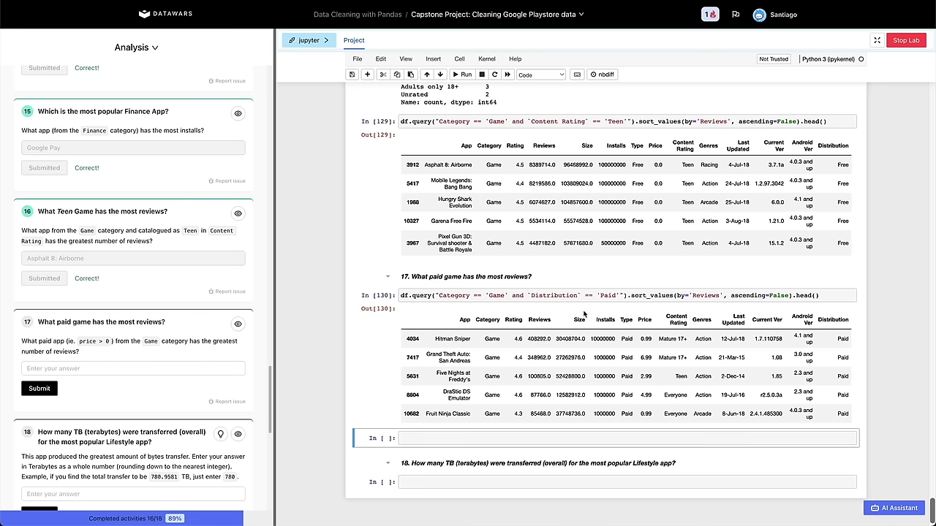
Submit Hitman Sniper from the query output as the answer to question 17.
{"action": "left_click_drag", "start_coordinate": [527, 298], "coordinate": [819, 298]}
{"action": "left_click", "coordinate": [607, 300]}
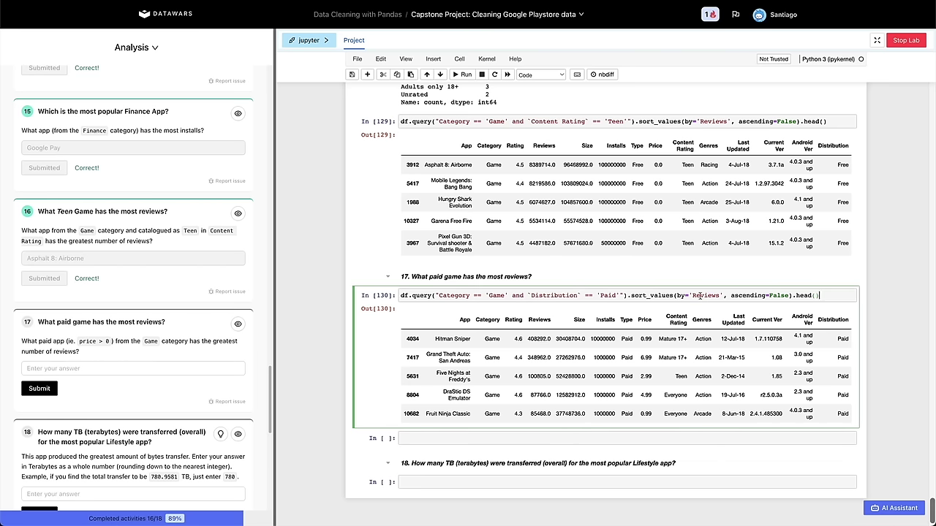
{"action": "left_click_drag", "start_coordinate": [429, 345], "coordinate": [457, 341]}
{"action": "left_click", "coordinate": [146, 366]}
{"action": "type", "text": "Hitman Sniper"}
{"action": "left_click", "coordinate": [40, 388]}
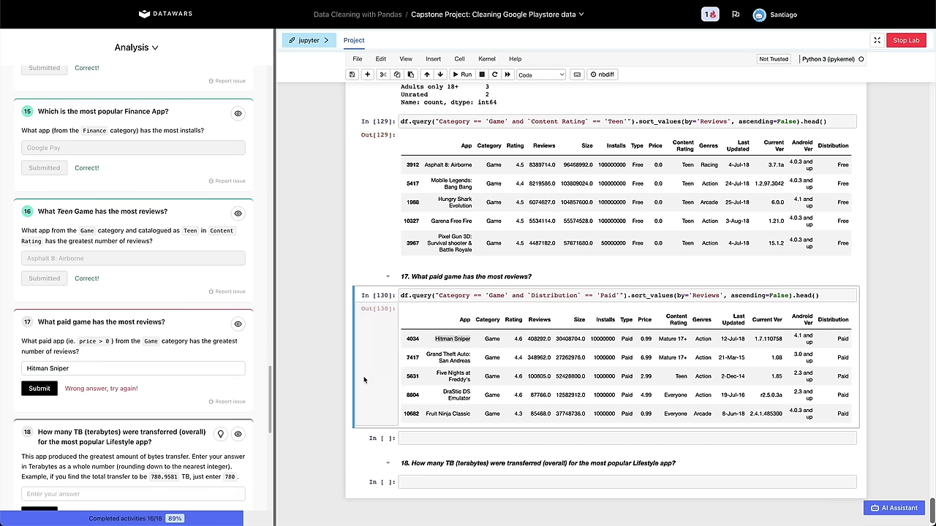
Replace the distribution condition in the question 17 query with Price > 0 and run the cell.
{"action": "left_click_drag", "start_coordinate": [523, 295], "coordinate": [623, 295]}
{"action": "key", "text": "BackSpace"}
{"action": "type", "text": "d Price > 0"}
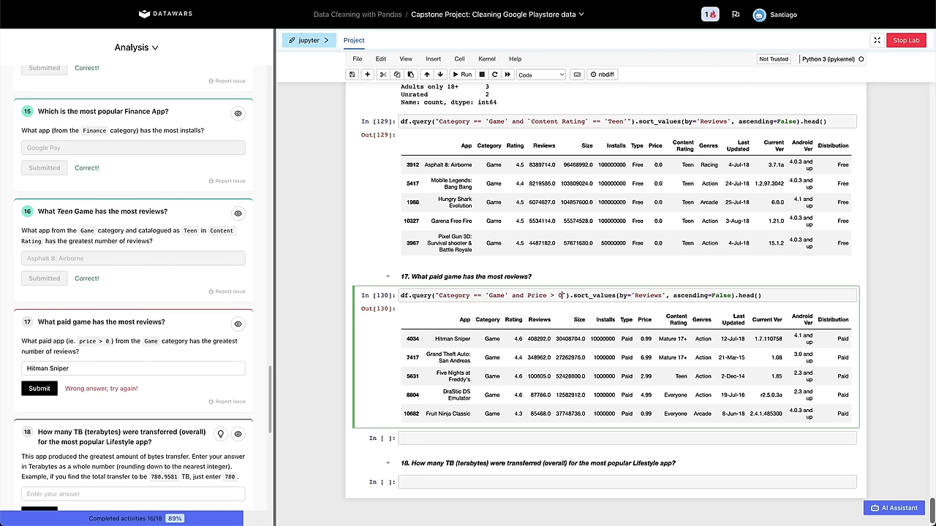
{"action": "key", "text": "shift+Return"}
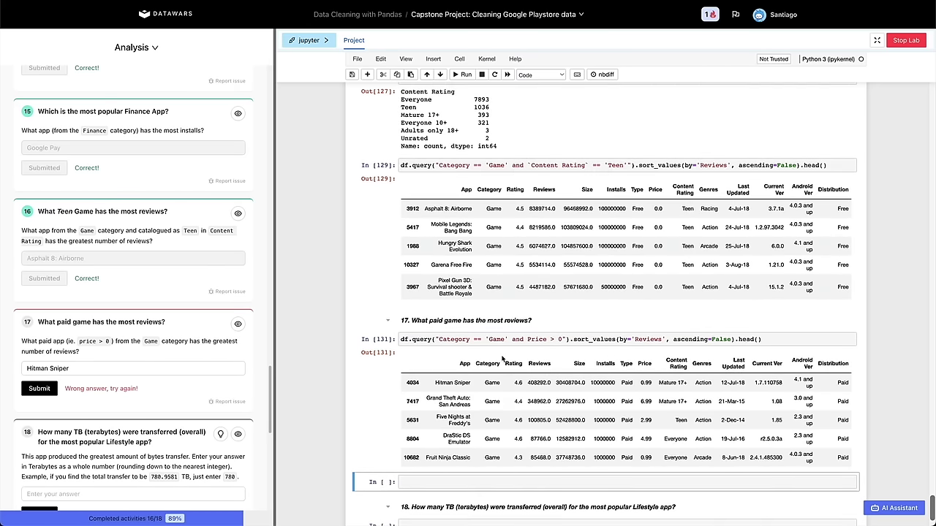
{"action": "scroll", "coordinate": [511, 355], "scroll_direction": "down", "scroll_amount": 1}
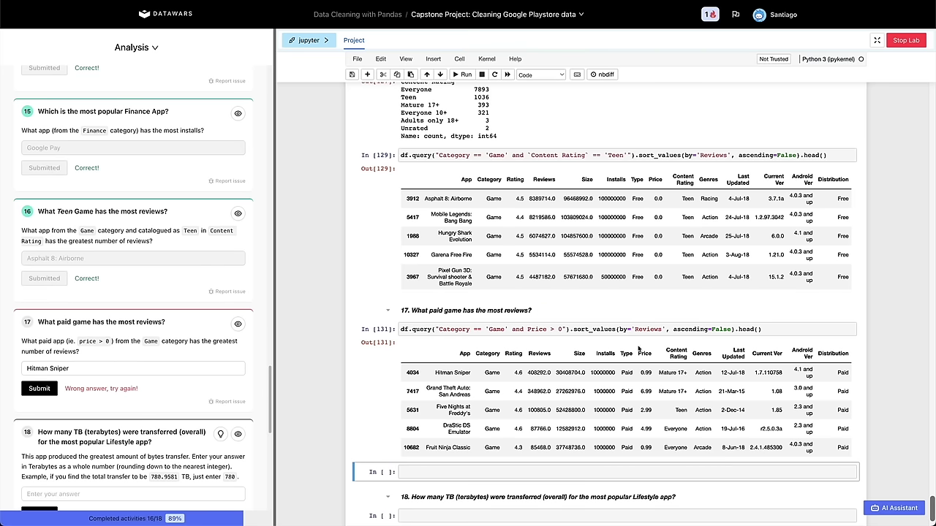
Duplicate the question 17 query cell, change the copy's price condition to Price == 0 and run it.
{"action": "left_click", "coordinate": [689, 329]}
{"action": "scroll", "coordinate": [511, 344], "scroll_direction": "down", "scroll_amount": 1}
{"action": "left_click", "coordinate": [461, 343]}
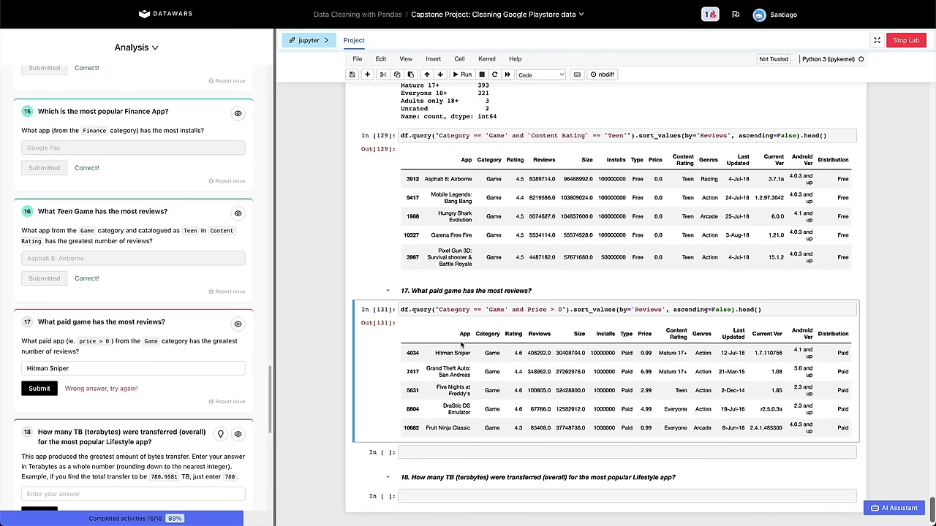
{"action": "key", "text": "c"}
{"action": "key", "text": "v"}
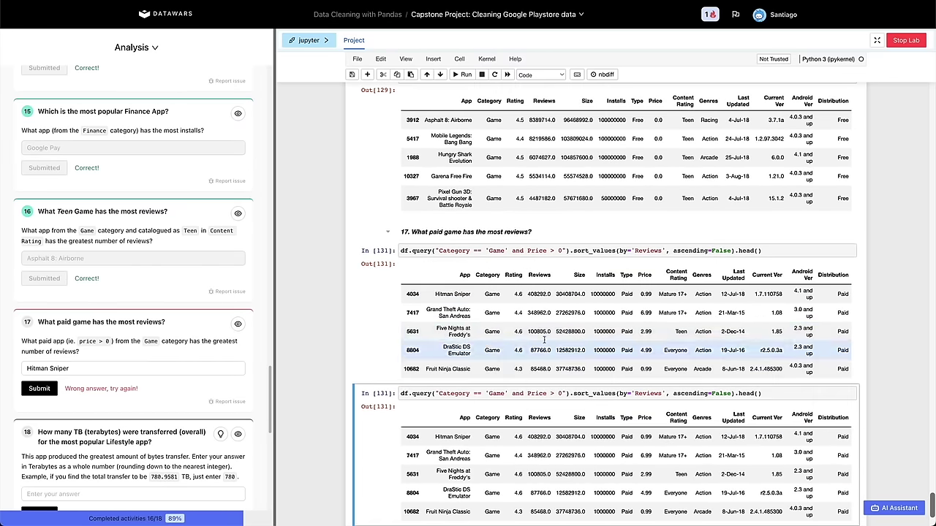
{"action": "left_click", "coordinate": [553, 393]}
{"action": "key", "text": "BackSpace"}
{"action": "type", "text": "=="}
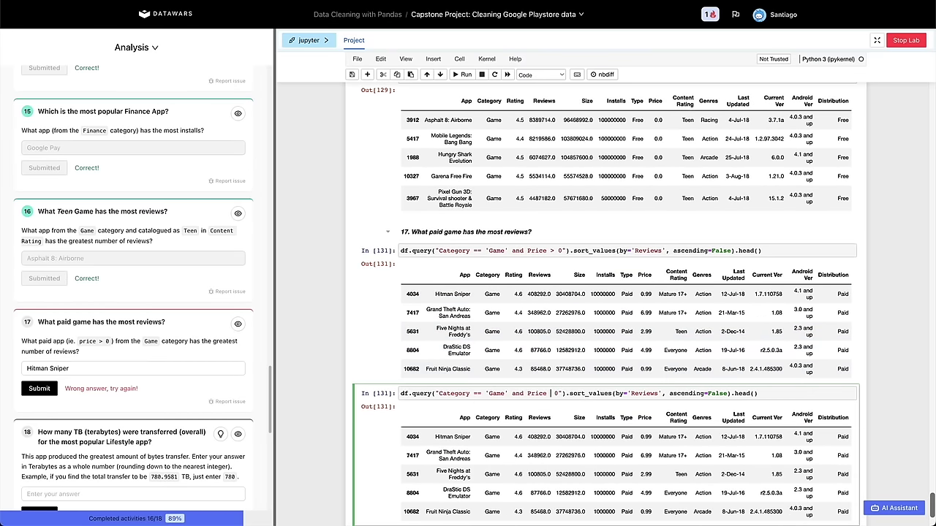
{"action": "key", "text": "shift+Return"}
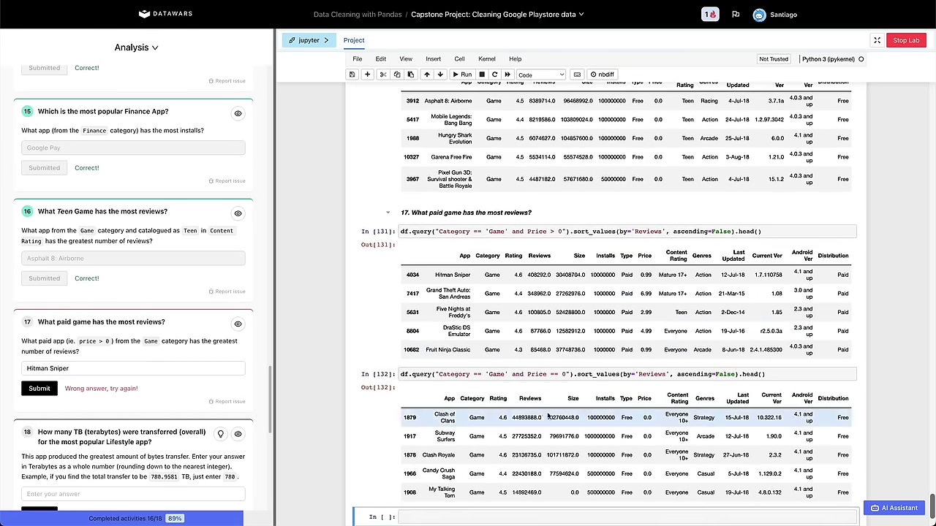
Copy the app name Clash of Clans from the free games output and submit it as the answer to question 17.
{"action": "double_click", "coordinate": [440, 414]}
{"action": "left_click_drag", "start_coordinate": [443, 415], "coordinate": [445, 421]}
{"action": "key", "text": "ctrl+c"}
{"action": "left_click", "coordinate": [98, 367]}
{"action": "key", "text": "ctrl+a"}
{"action": "key", "text": "ctrl+v"}
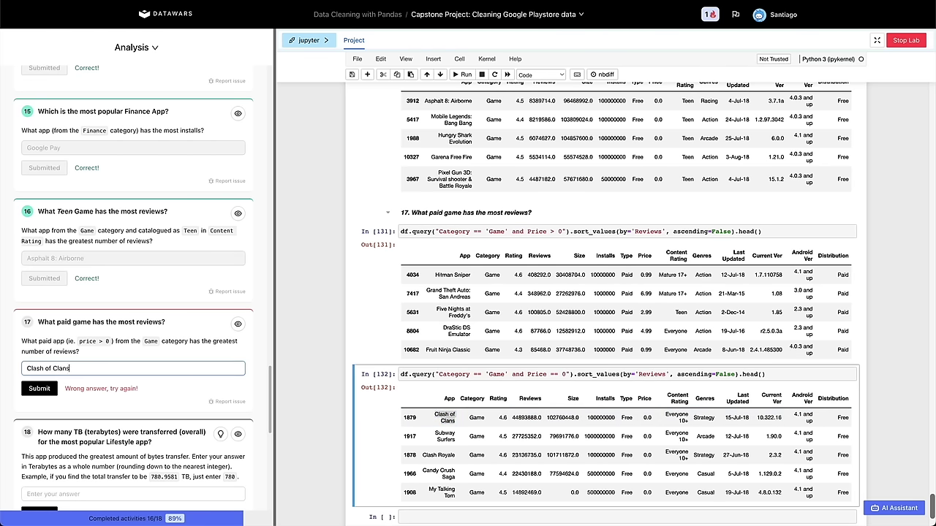
{"action": "left_click", "coordinate": [38, 392]}
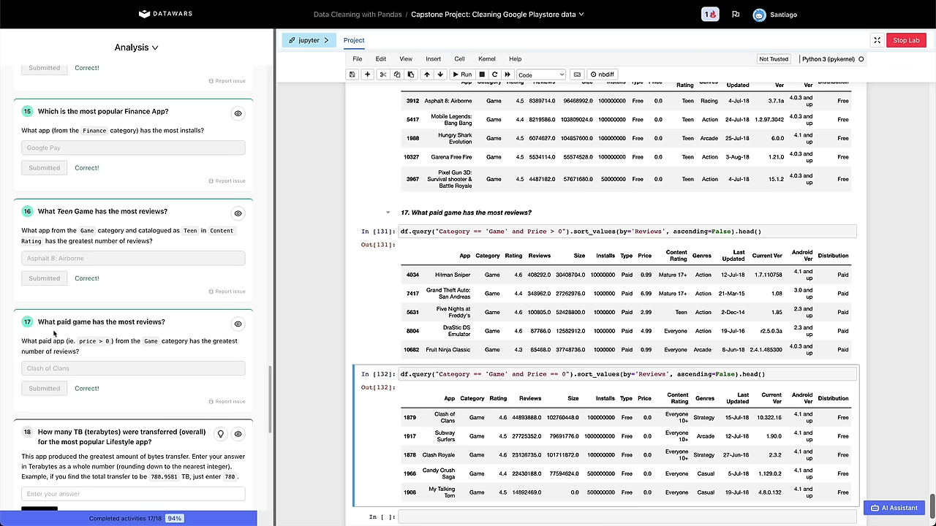
{"action": "triple_click", "coordinate": [64, 353]}
{"action": "left_click", "coordinate": [65, 354]}
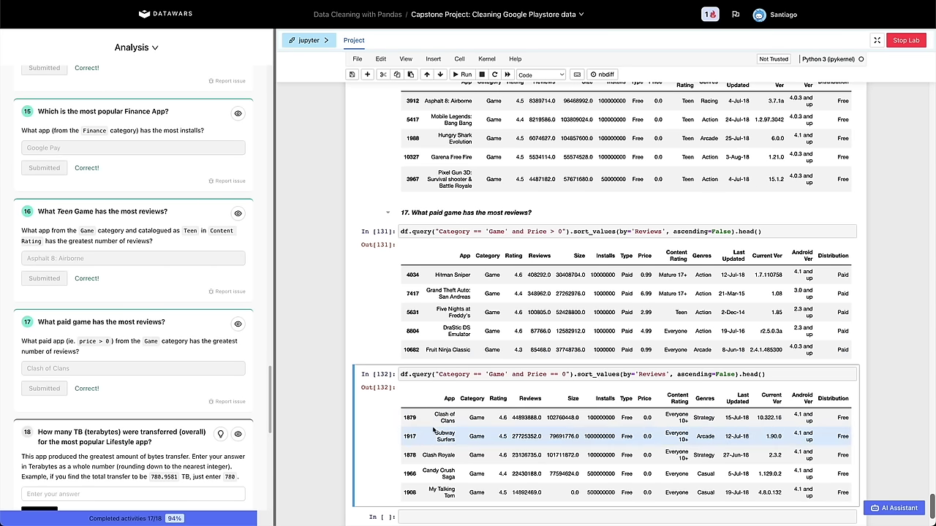
Report an issue on question 17 reading "The activity is asking for Paid apps, but the solution is for FREE Apps".
{"action": "scroll", "coordinate": [433, 431], "scroll_direction": "down", "scroll_amount": 1}
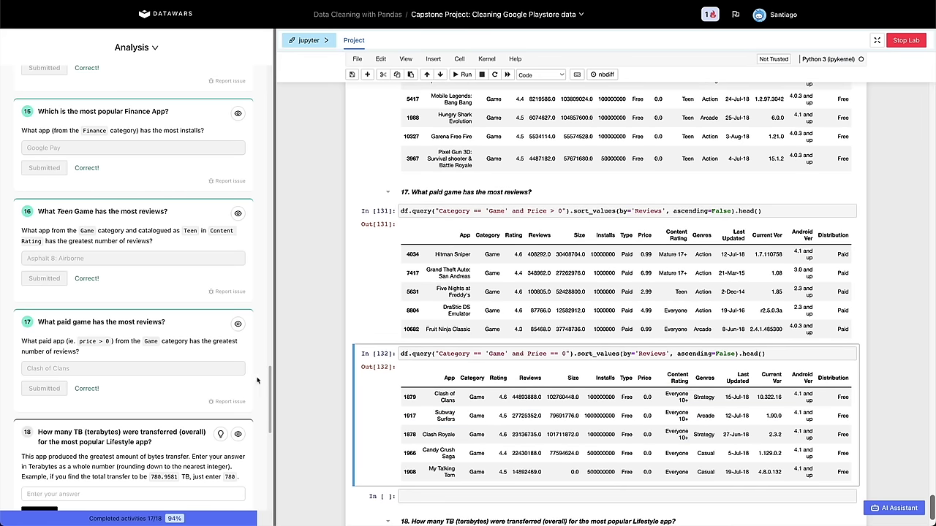
{"action": "scroll", "coordinate": [395, 432], "scroll_direction": "down", "scroll_amount": 3}
{"action": "left_click", "coordinate": [429, 439]}
{"action": "left_click", "coordinate": [382, 459]}
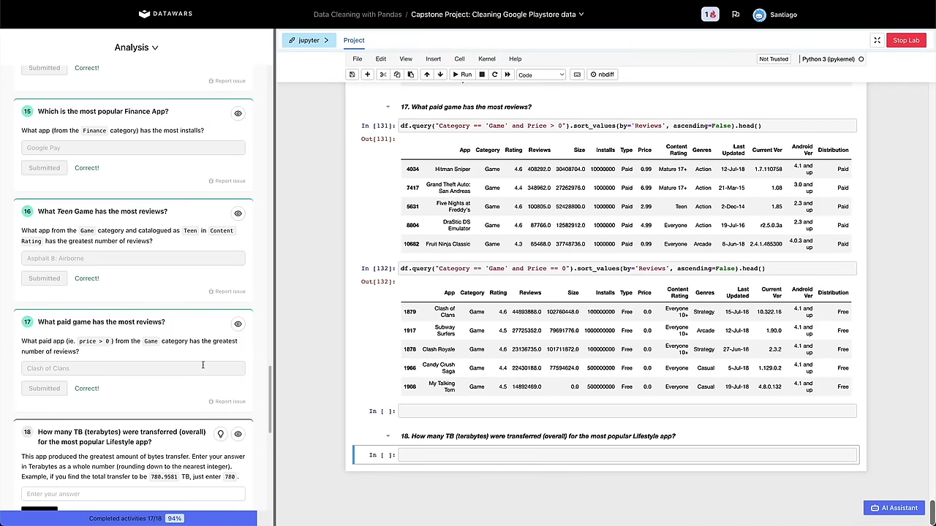
{"action": "left_click", "coordinate": [228, 401]}
{"action": "left_click", "coordinate": [428, 111]}
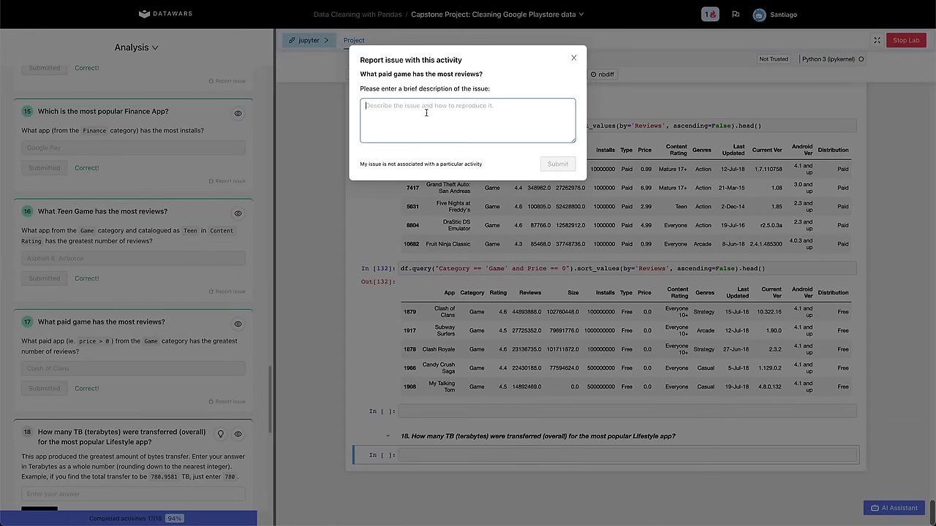
{"action": "type", "text": "The acti"}
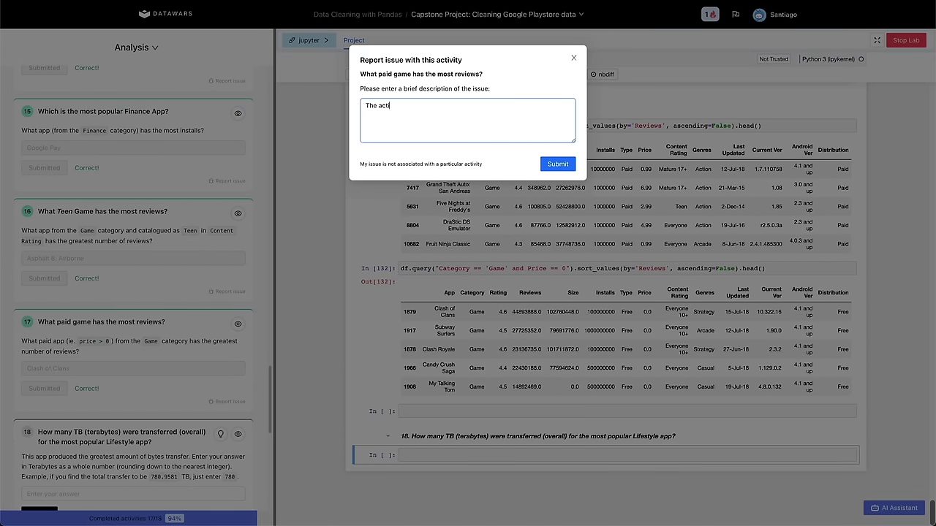
{"action": "type", "text": "vity is asking for Paid apps, but the solution is for FREE Apps"}
{"action": "left_click", "coordinate": [546, 167]}
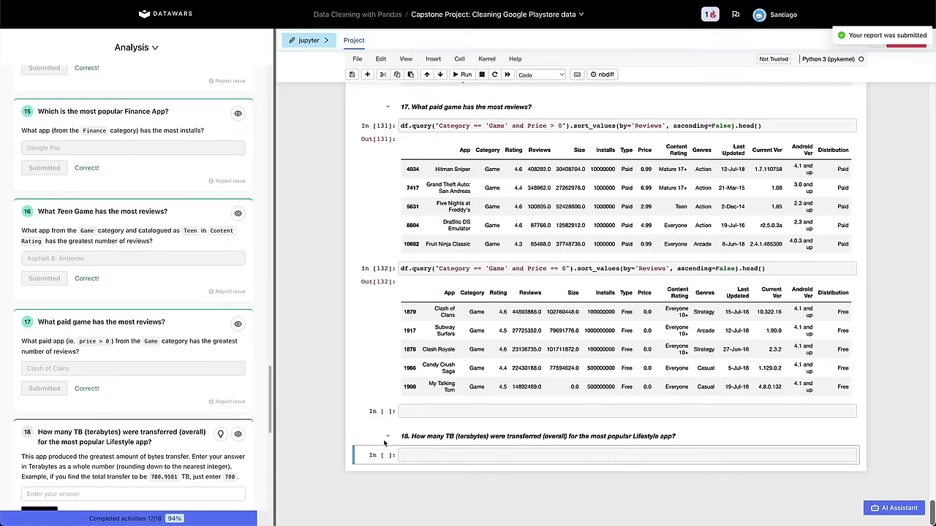
Read the question 18 title and add an extra empty cell under its heading in the notebook.
{"action": "scroll", "coordinate": [219, 435], "scroll_direction": "down", "scroll_amount": 2}
{"action": "scroll", "coordinate": [142, 342], "scroll_direction": "down", "scroll_amount": 1}
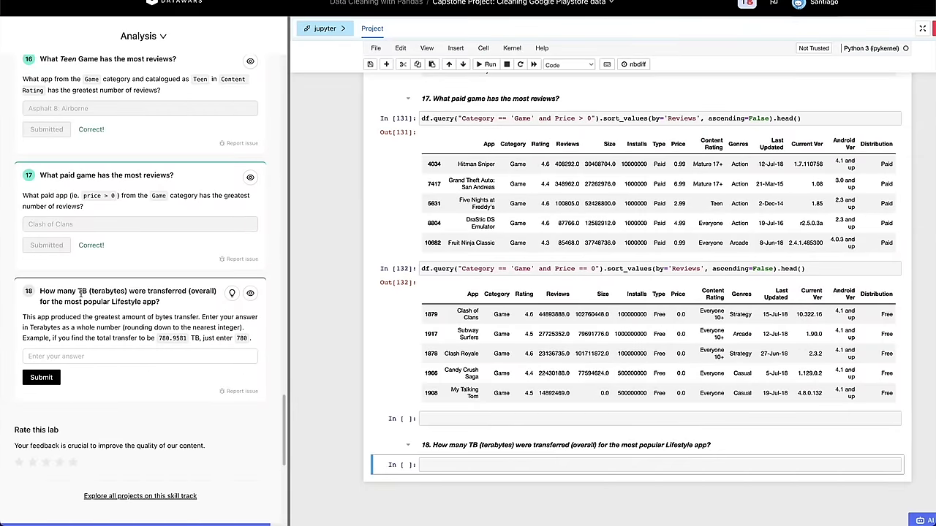
{"action": "left_click_drag", "start_coordinate": [40, 302], "coordinate": [156, 302]}
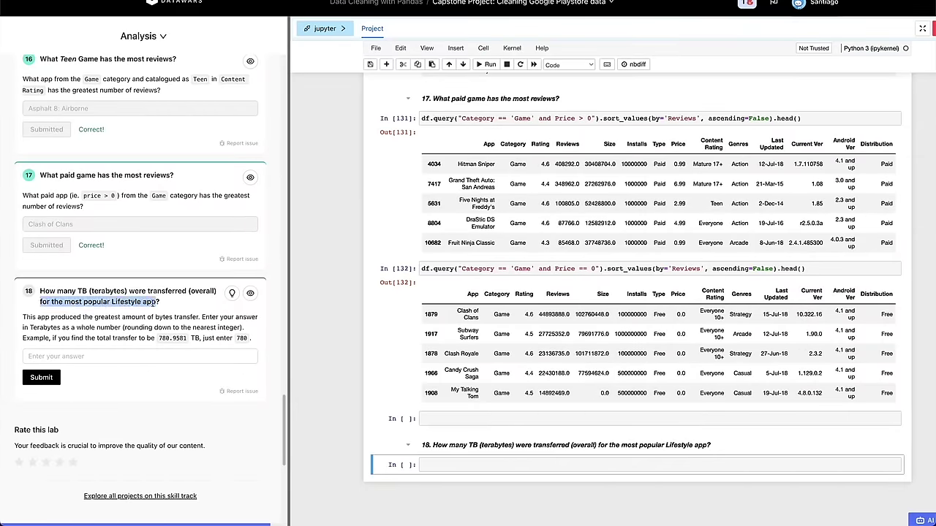
{"action": "left_click", "coordinate": [431, 454]}
{"action": "key", "text": "b"}
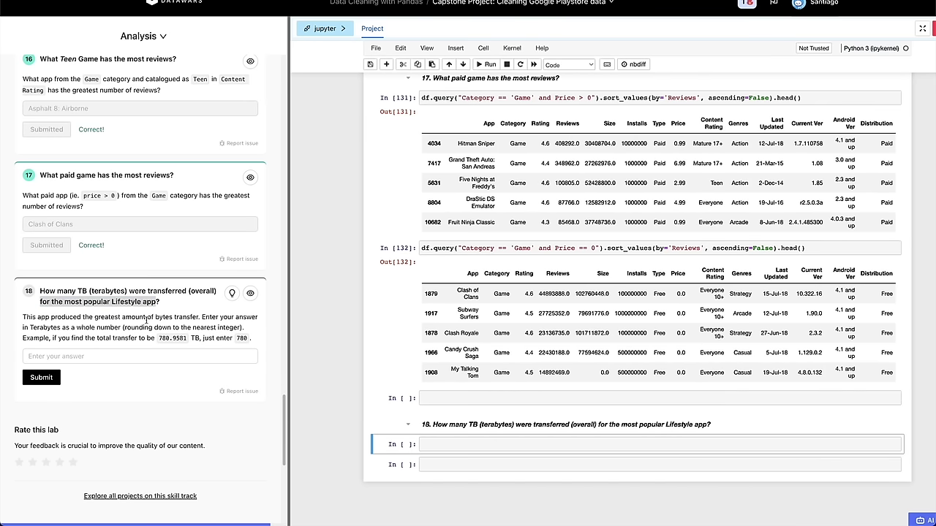
Run df.query("Category == 'Lifestyle'") in the first cell below the question 18 heading.
{"action": "left_click_drag", "start_coordinate": [30, 329], "coordinate": [76, 328]}
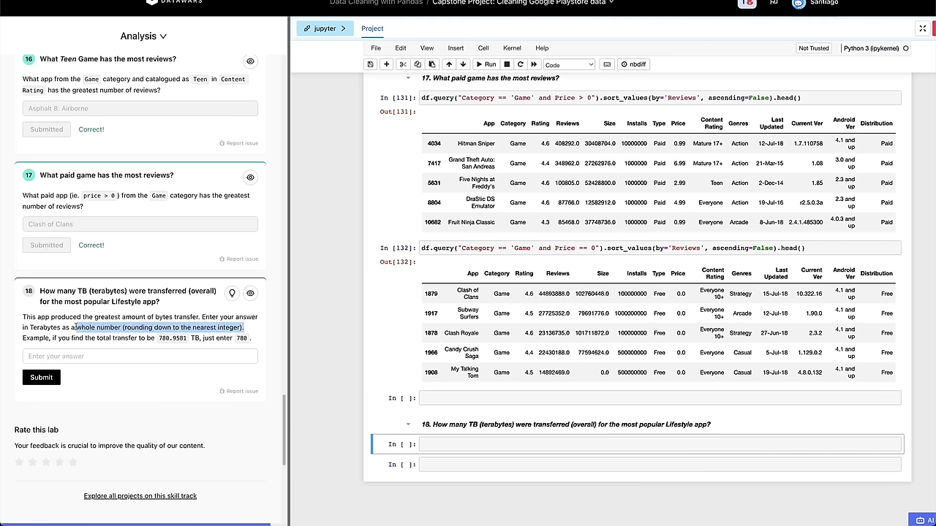
{"action": "left_click_drag", "start_coordinate": [23, 338], "coordinate": [148, 337]}
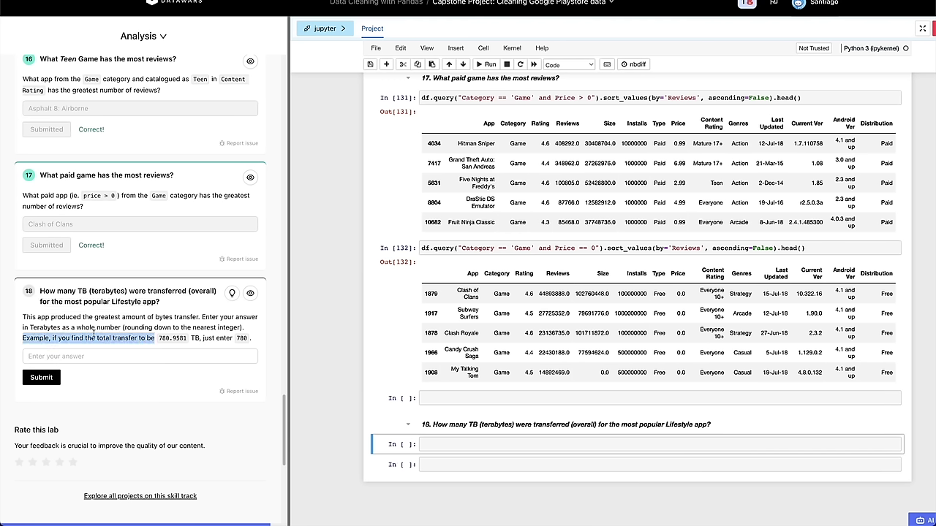
{"action": "left_click", "coordinate": [200, 339]}
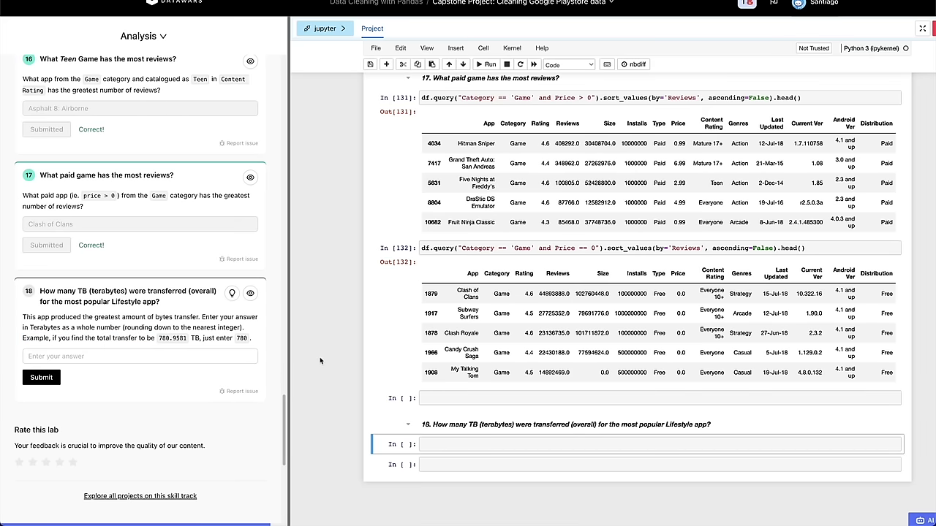
{"action": "left_click", "coordinate": [447, 447]}
{"action": "type", "text": "df"}
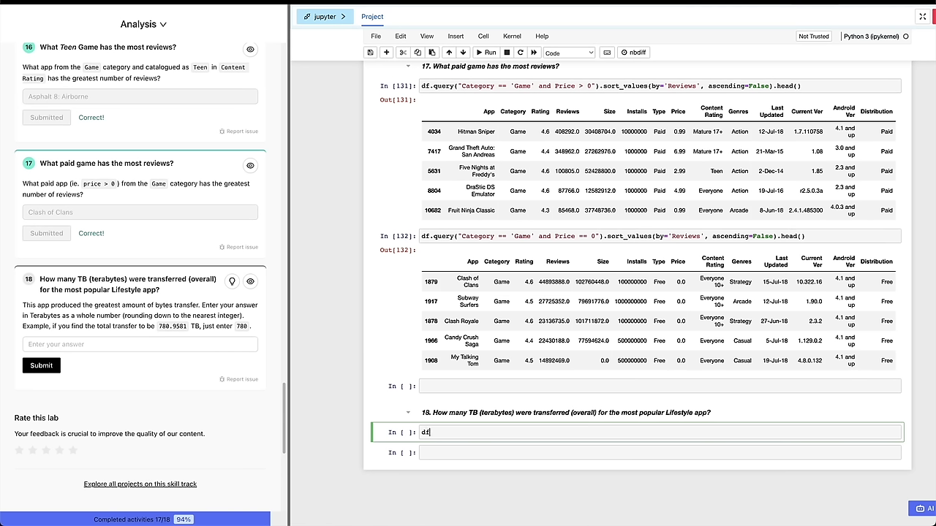
{"action": "type", "text": ".query()\"Category == 'Lifesyle"}
{"action": "key", "text": "ctrl+Return"}
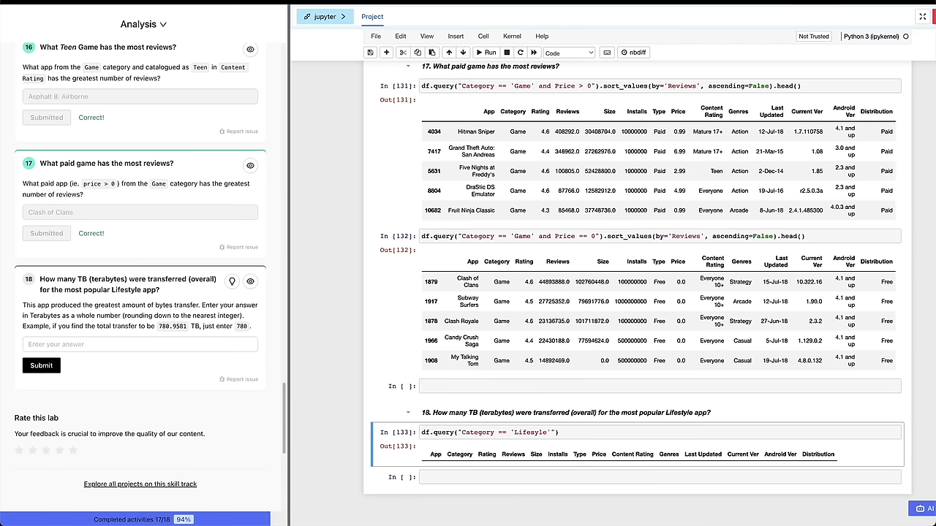
{"action": "left_click", "coordinate": [527, 301]}
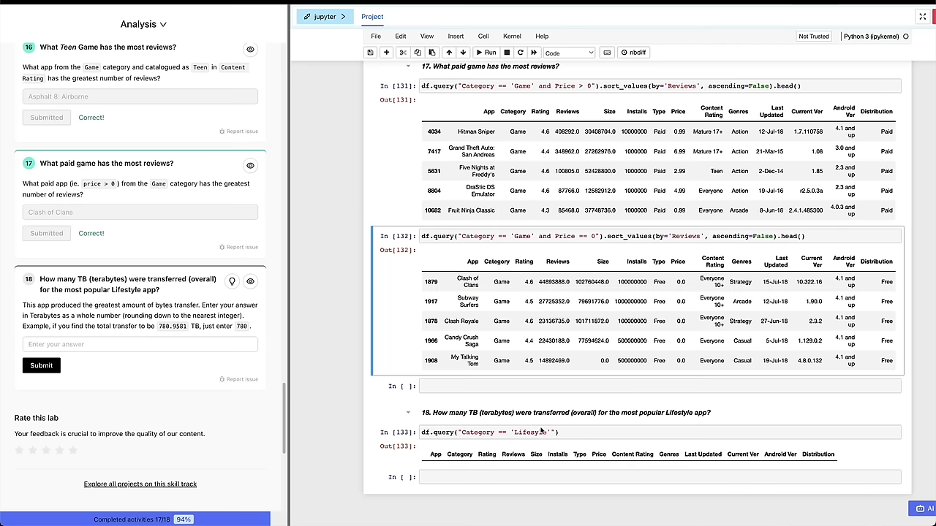
{"action": "left_click", "coordinate": [536, 432]}
{"action": "type", "text": "t"}
{"action": "key", "text": "ctrl+Return"}
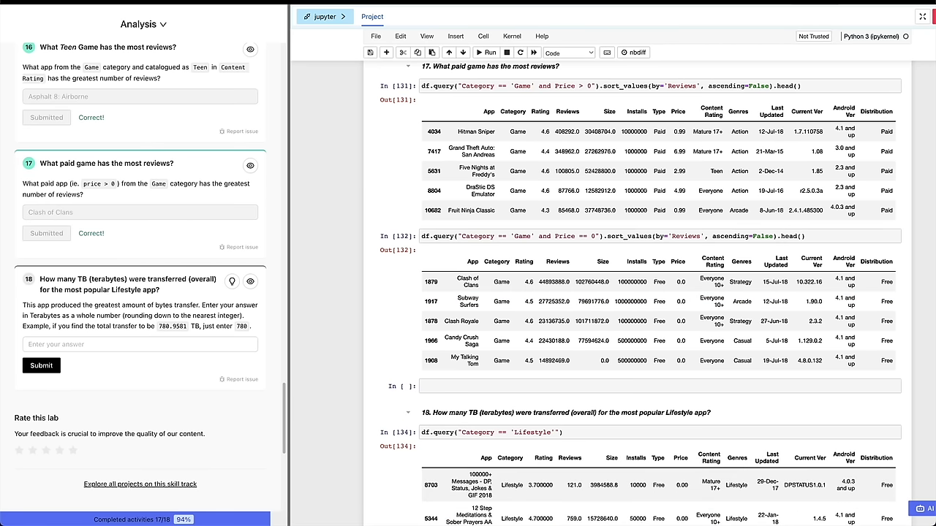
Append .sort_values(by='Installs') to the Lifestyle query.
{"action": "left_click", "coordinate": [590, 434]}
{"action": "type", "text": ".sort_"}
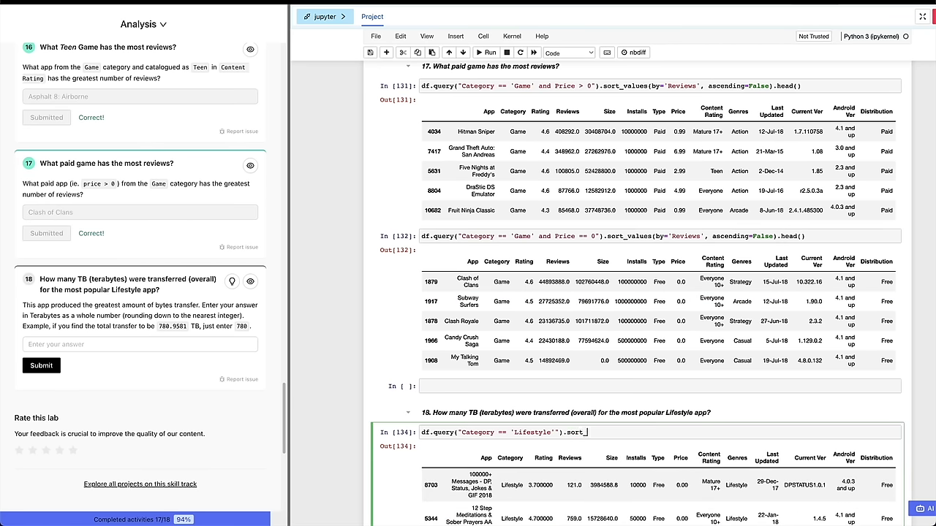
{"action": "type", "text": "values(by='"}
{"action": "scroll", "coordinate": [580, 423], "scroll_direction": "down", "scroll_amount": 2}
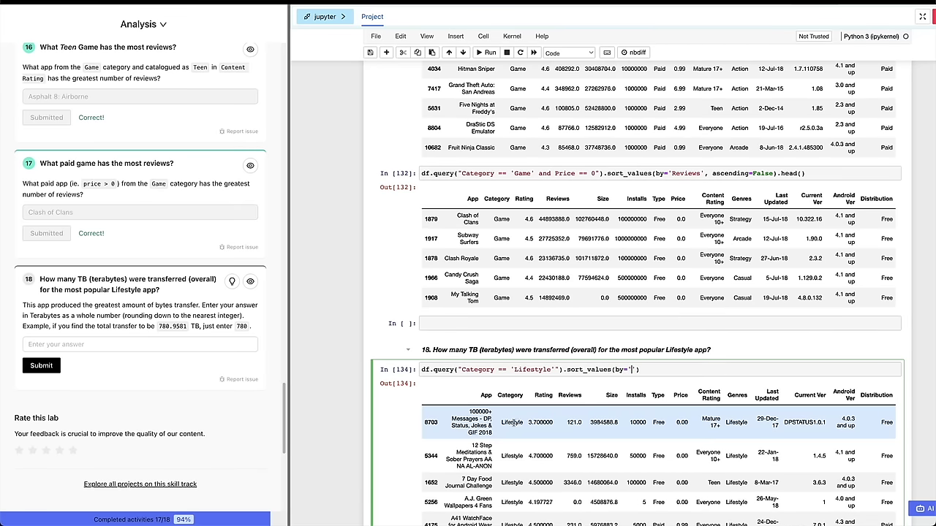
{"action": "type", "text": "in"}
{"action": "type", "text": "nstalls"}
{"action": "double_click", "coordinate": [638, 422]}
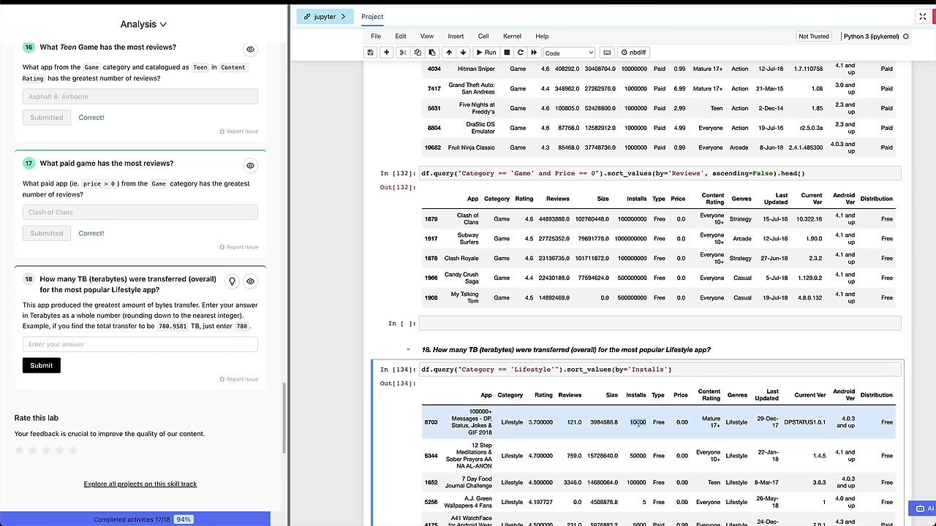
Add ascending=False to the Installs sort of the Lifestyle query and run the cell.
{"action": "left_click", "coordinate": [676, 369]}
{"action": "key", "text": "Left"}
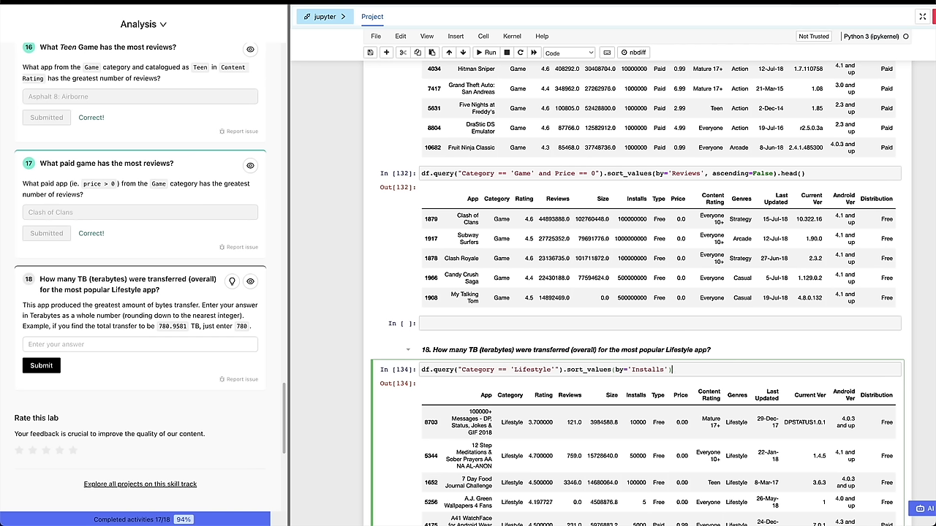
{"action": "type", "text": ", ascendinf=F"}
{"action": "key", "text": "BackSpace"}
{"action": "key", "text": "BackSpace"}
{"action": "key", "text": "BackSpace"}
{"action": "type", "text": "g=False).ilo"}
{"action": "key", "text": "BackSpace"}
{"action": "key", "text": "BackSpace"}
{"action": "key", "text": "BackSpace"}
{"action": "key", "text": "BackSpace"}
{"action": "key", "text": "ctrl+Return"}
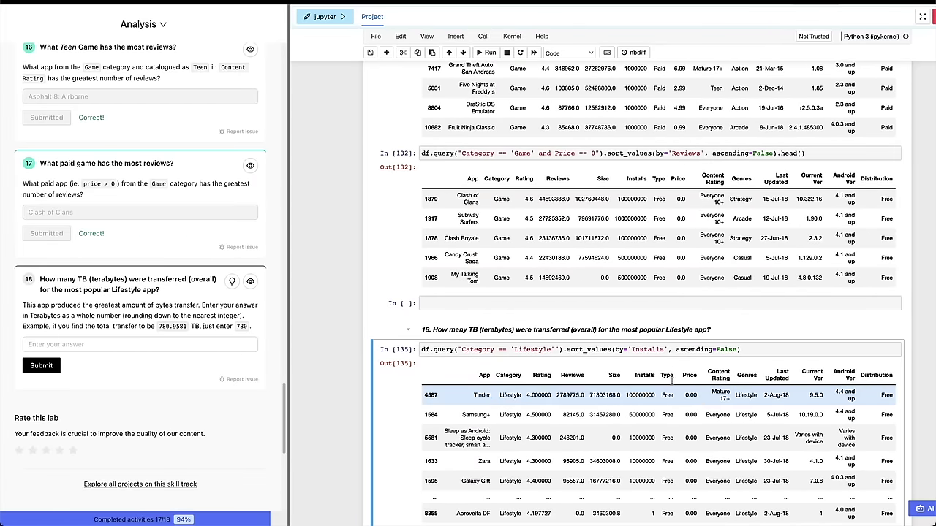
Store the first row of the sorted Lifestyle query with .iloc[0] in a variable named app and display it.
{"action": "key", "text": "Return"}
{"action": "type", "text": ".iloc"}
{"action": "type", "text": "app ="}
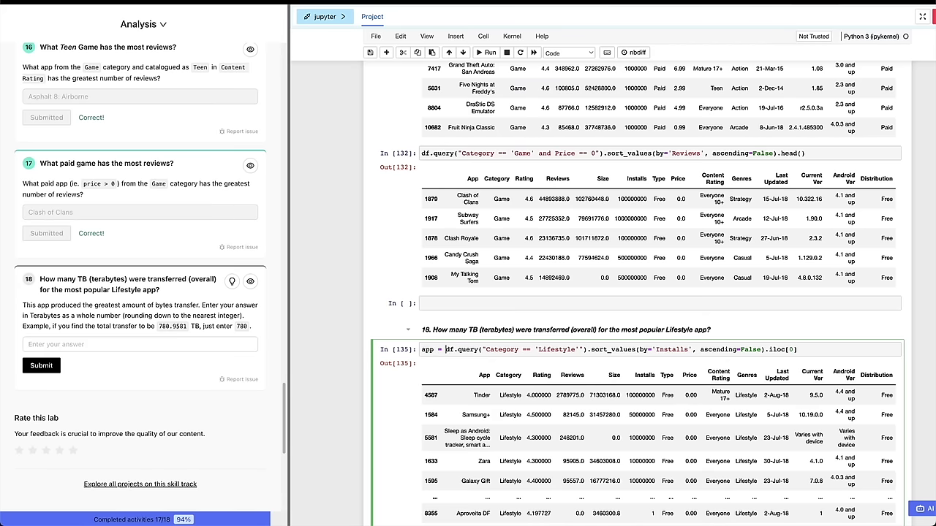
{"action": "key", "text": "End"}
{"action": "key", "text": "Return"}
{"action": "type", "text": "app"}
{"action": "key", "text": "shift+Return"}
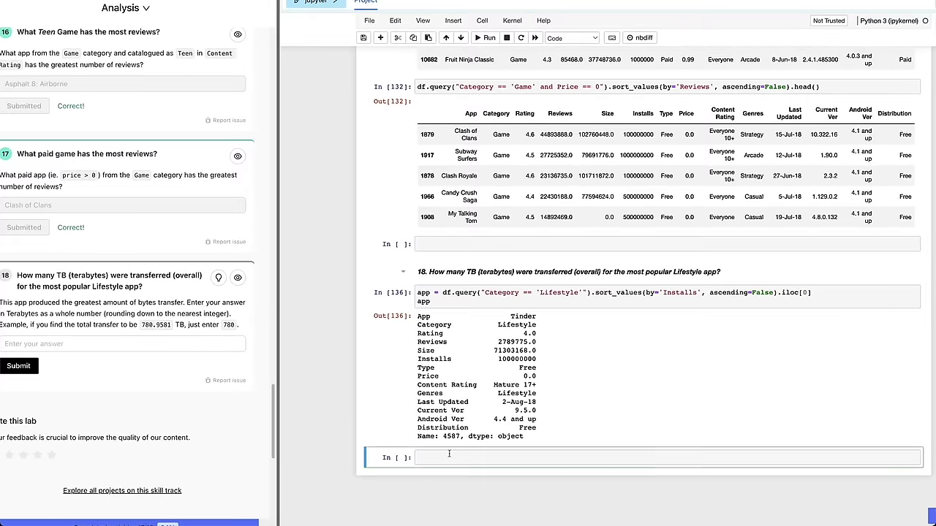
Multiply app['Installs'] by app['Size'] in the empty cell below the Lifestyle app details and run it.
{"action": "type", "text": "app["}
{"action": "double_click", "coordinate": [519, 359]}
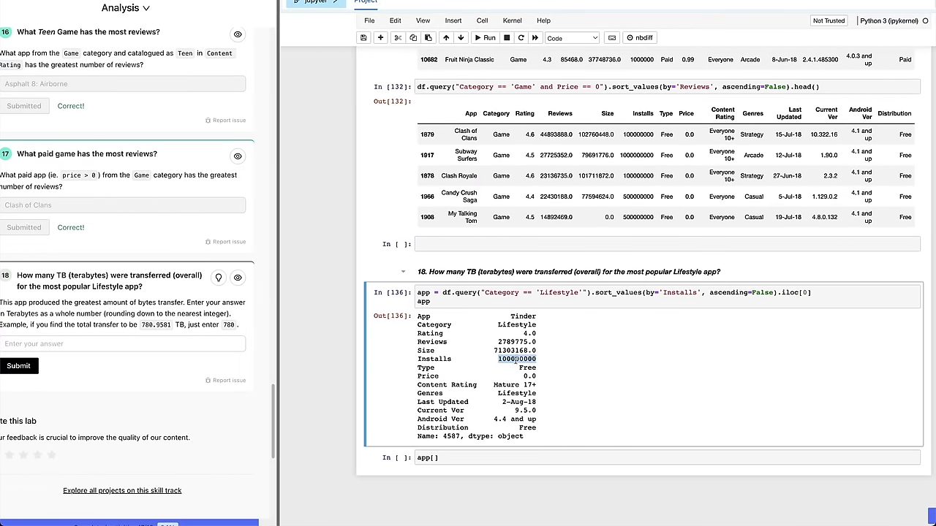
{"action": "double_click", "coordinate": [511, 350]}
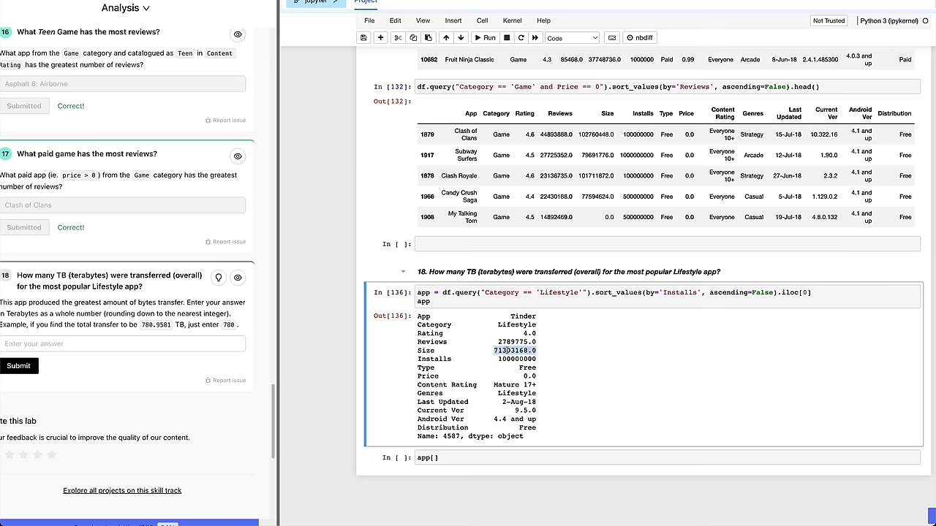
{"action": "left_click", "coordinate": [460, 459]}
{"action": "key", "text": "Left"}
{"action": "type", "text": "'Installs'] * ap"}
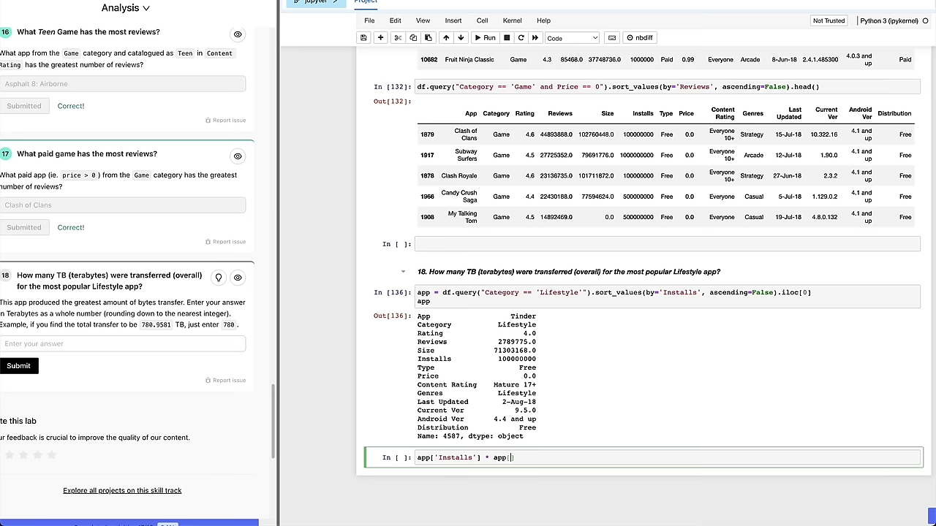
{"action": "type", "text": "p['Size"}
{"action": "key", "text": "shift+Return"}
Wrap the Installs-Size product in parentheses, divide it by (1024 * 1024 * 1024 * 1024), and run the cell.
{"action": "left_click", "coordinate": [559, 421]}
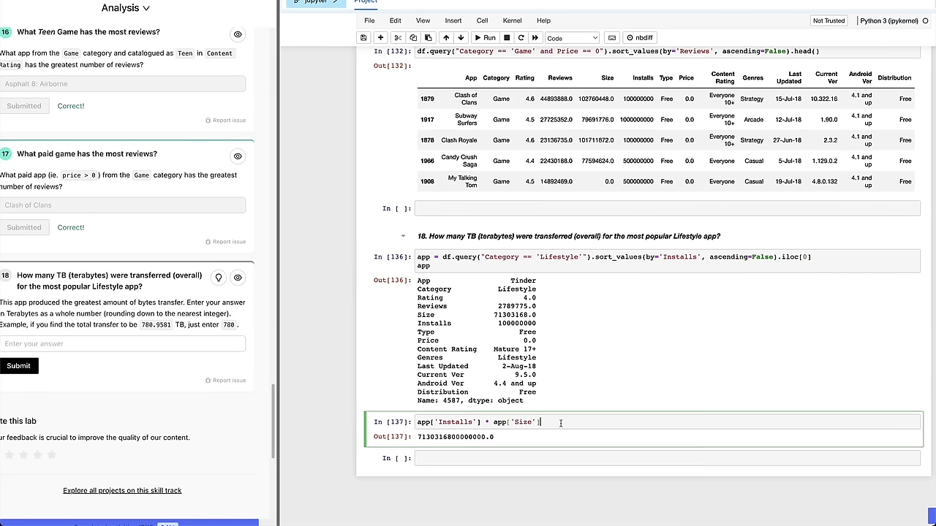
{"action": "key", "text": "ctrl+a"}
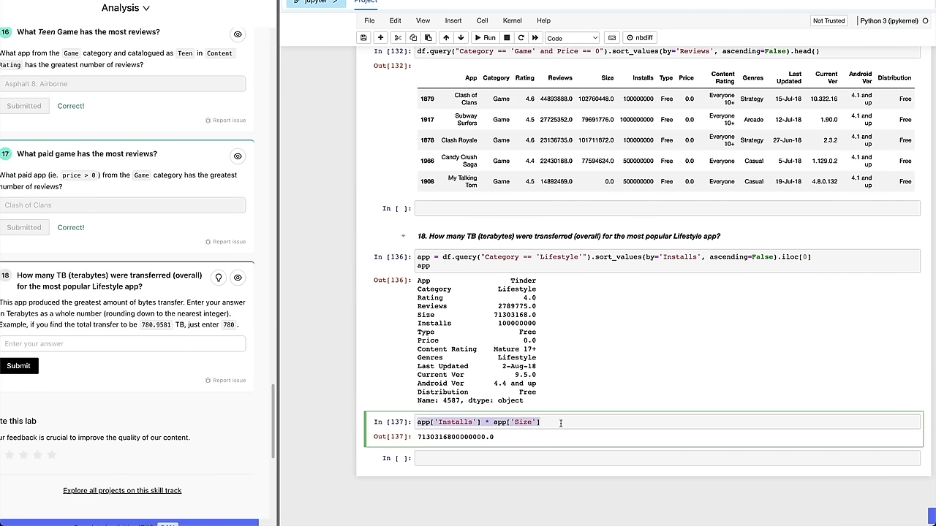
{"action": "type", "text": "("}
{"action": "type", "text": "/ ("}
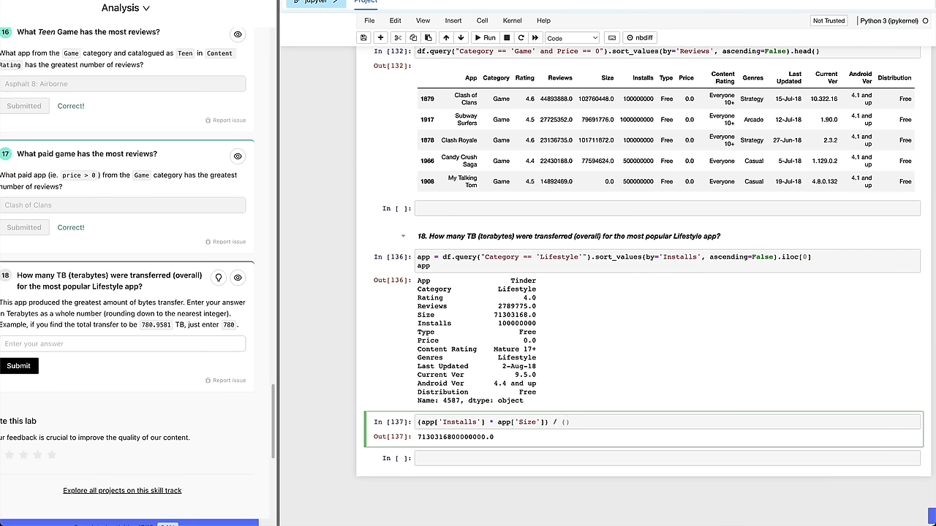
{"action": "type", "text": "1024 * 1024 * 1024 * "}
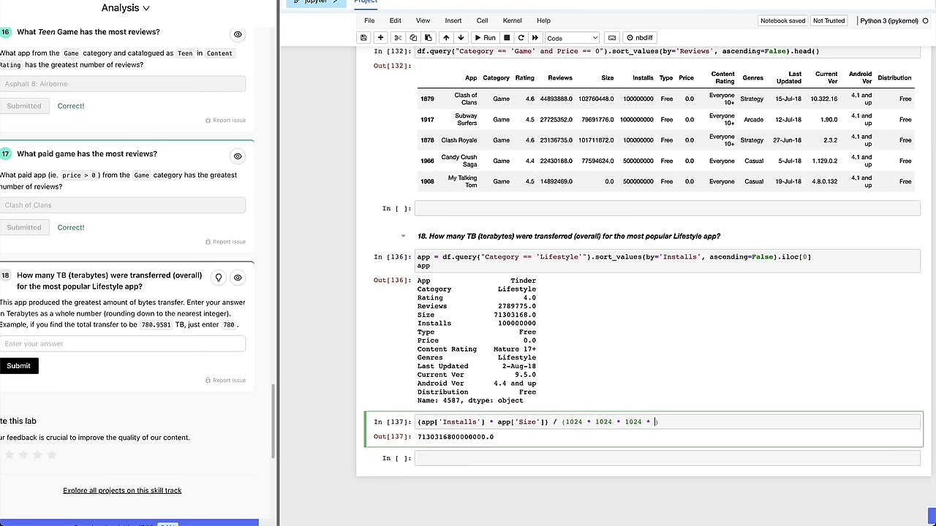
{"action": "type", "text": "1024"}
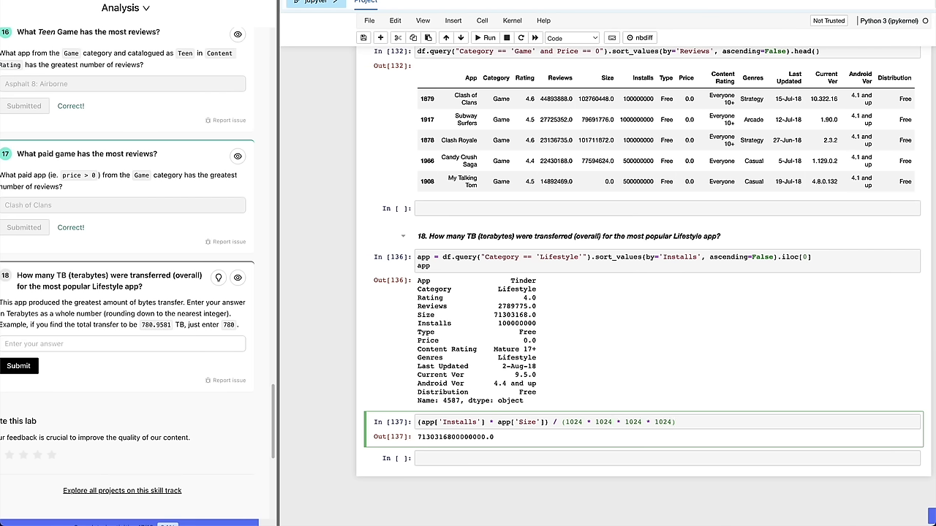
{"action": "key", "text": "shift+Return"}
Duplicate the terabyte conversion cell, reduce the first copy to (app['Installs'] * app['Size']), and run it.
{"action": "left_click", "coordinate": [480, 459]}
{"action": "key", "text": "c"}
{"action": "key", "text": "v"}
{"action": "left_click", "coordinate": [554, 436]}
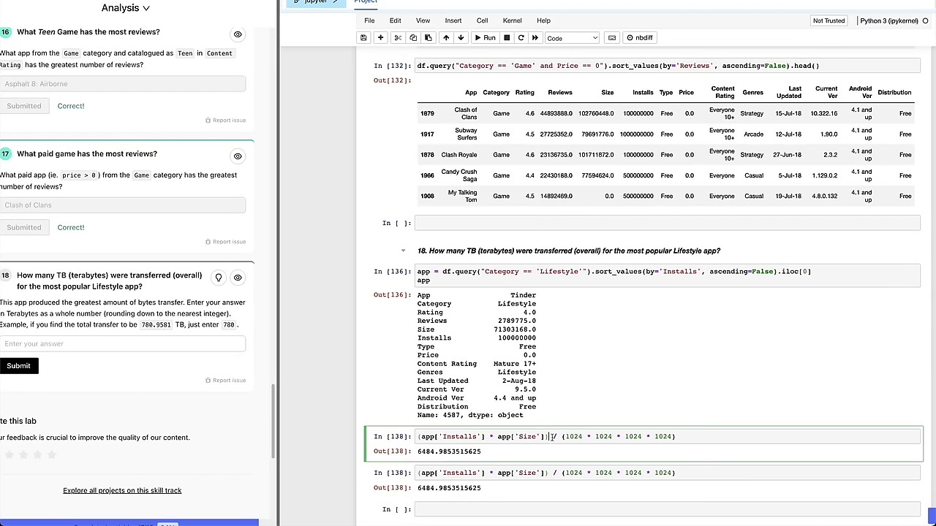
{"action": "key", "text": "shift+End"}
{"action": "key", "text": "BackSpace"}
{"action": "key", "text": "shift+Return"}
{"action": "double_click", "coordinate": [442, 399]}
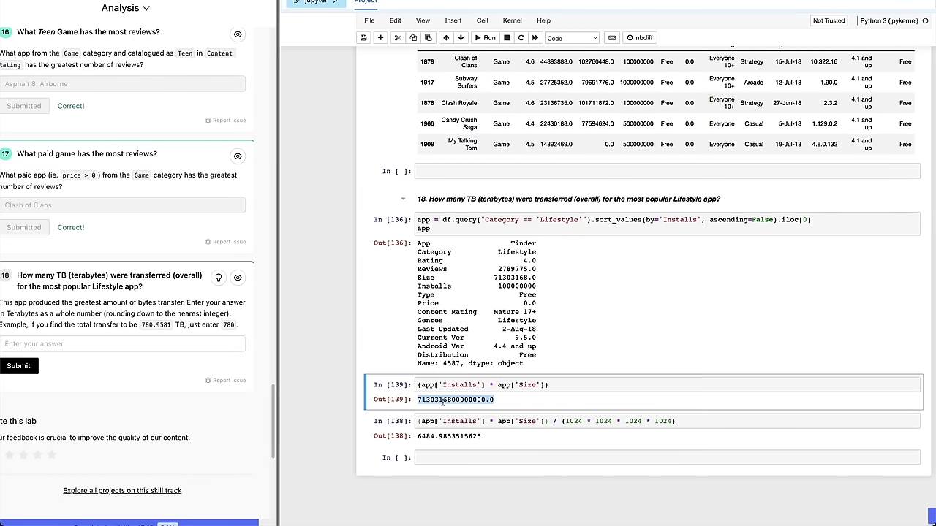
Duplicate the terabyte conversion cell below itself, add a fifth * 1024 to the copy's divisor, and run it.
{"action": "double_click", "coordinate": [433, 436]}
{"action": "left_click", "coordinate": [432, 437]}
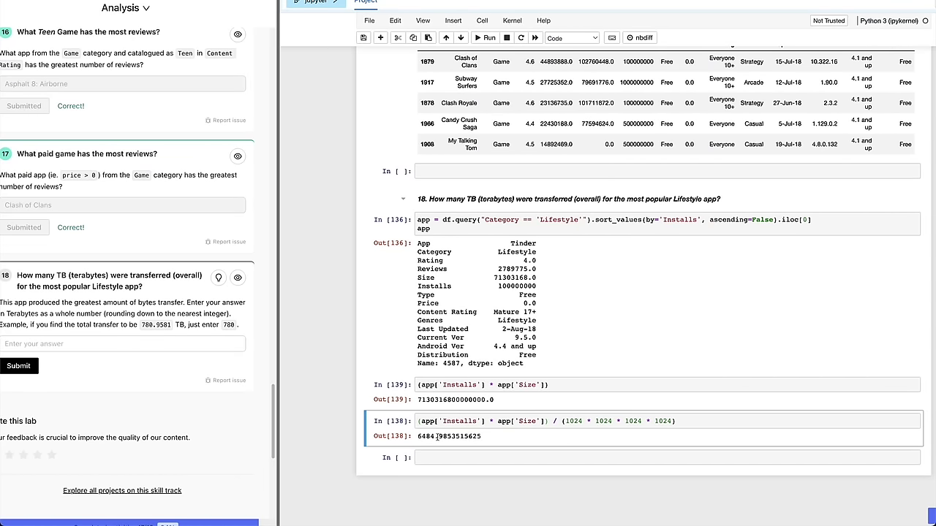
{"action": "key", "text": "v"}
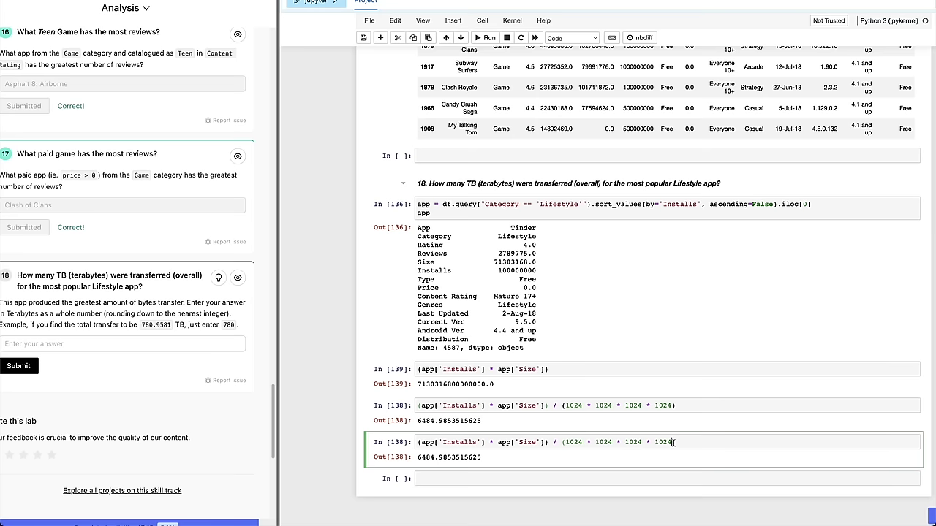
{"action": "type", "text": "* 1024"}
{"action": "key", "text": "shift+Return"}
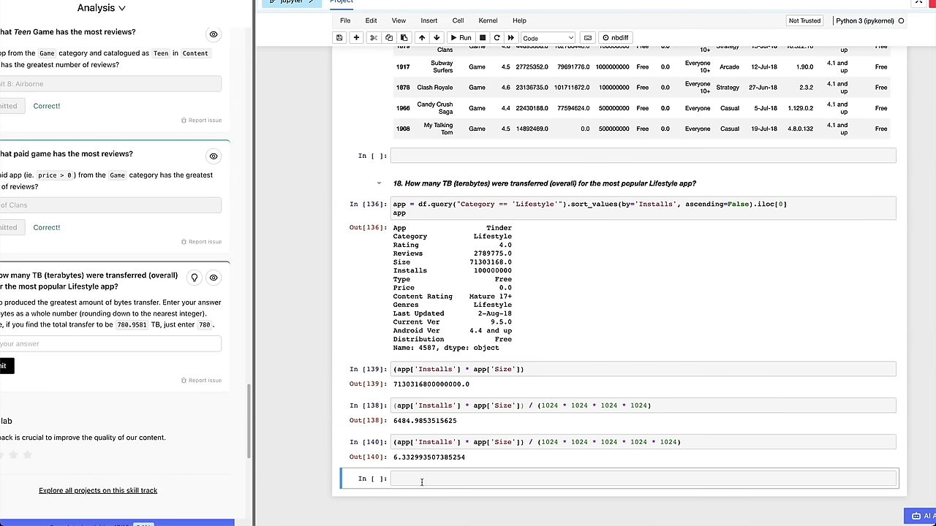
{"action": "left_click", "coordinate": [398, 457]}
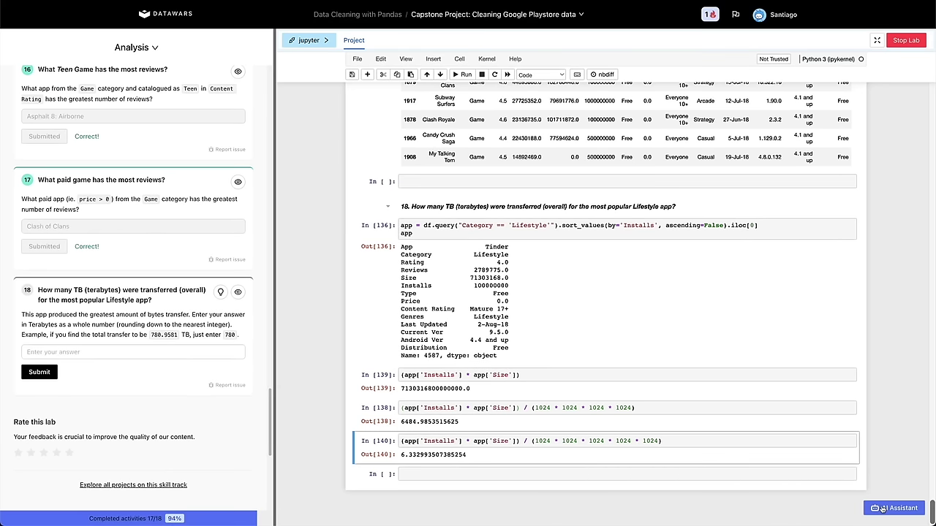
Ask the AI assistant "what follows after terabytes?".
{"action": "left_click", "coordinate": [926, 516]}
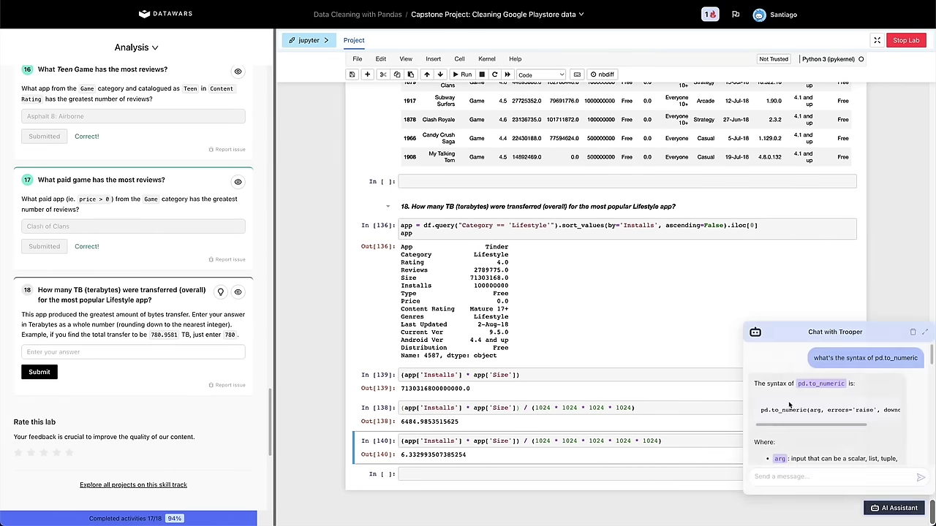
{"action": "left_click", "coordinate": [785, 472]}
{"action": "type", "text": "what follows after tera"}
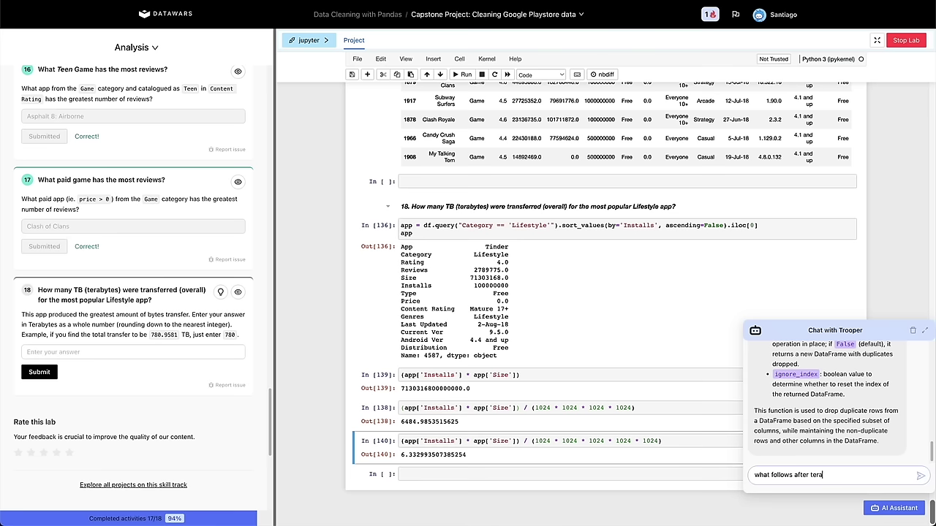
{"action": "type", "text": "bytes?"}
{"action": "key", "text": "Return"}
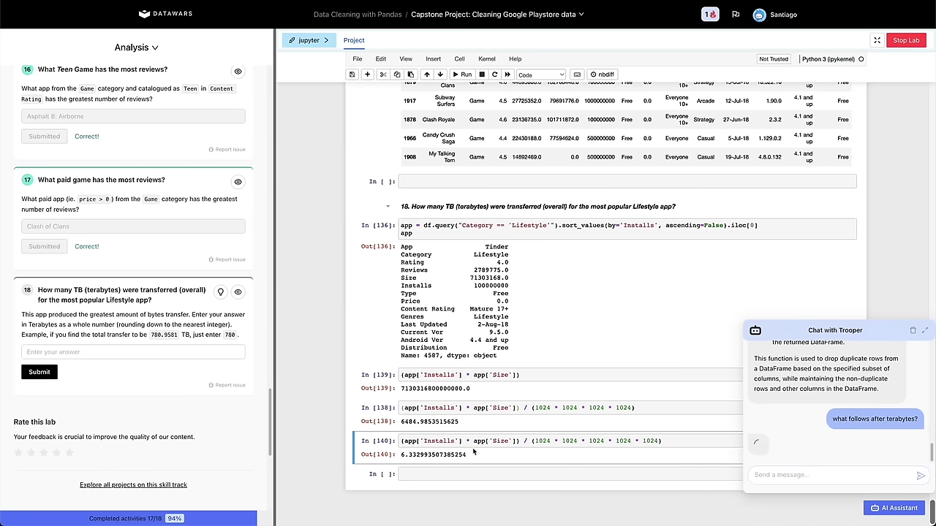
Copy the whole-number part 6484 from the terabyte result and submit it as the answer to question 18.
{"action": "scroll", "coordinate": [473, 453], "scroll_direction": "down", "scroll_amount": 1}
{"action": "left_click", "coordinate": [407, 402]}
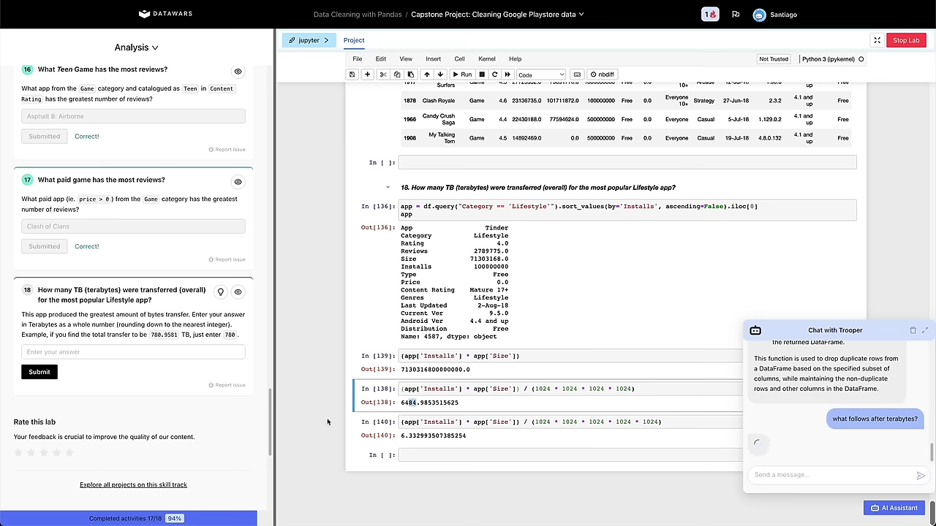
{"action": "left_click_drag", "start_coordinate": [416, 405], "coordinate": [404, 405]}
{"action": "key", "text": "ctrl+c"}
{"action": "left_click", "coordinate": [139, 352]}
{"action": "key", "text": "ctrl+v"}
{"action": "left_click", "coordinate": [39, 372]}
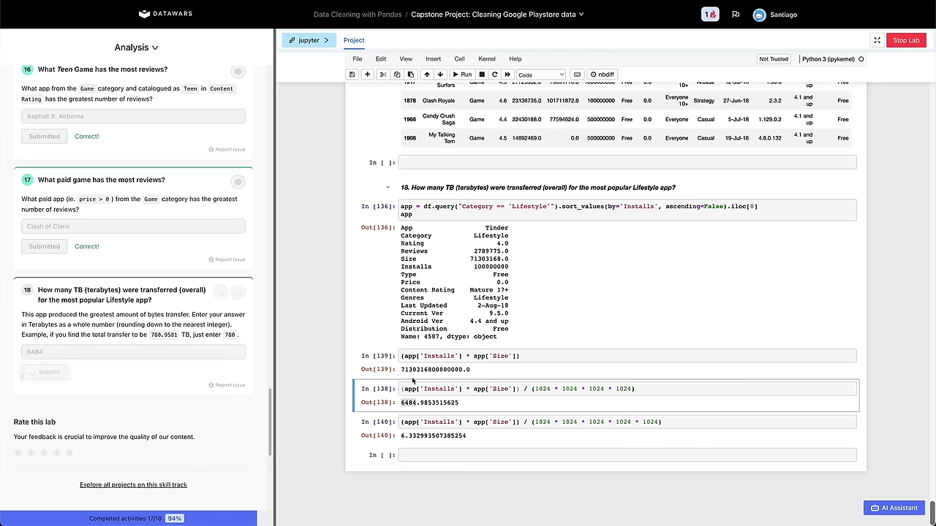
Check the AI assistant's chat for a reply, close it, and compare the results of the two 1024-based divisions.
{"action": "left_click", "coordinate": [896, 508]}
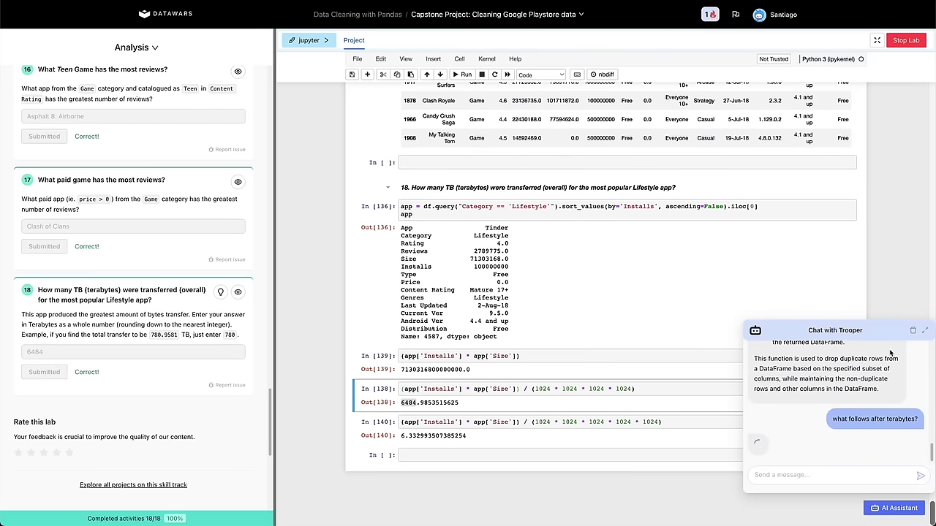
{"action": "left_click", "coordinate": [924, 332]}
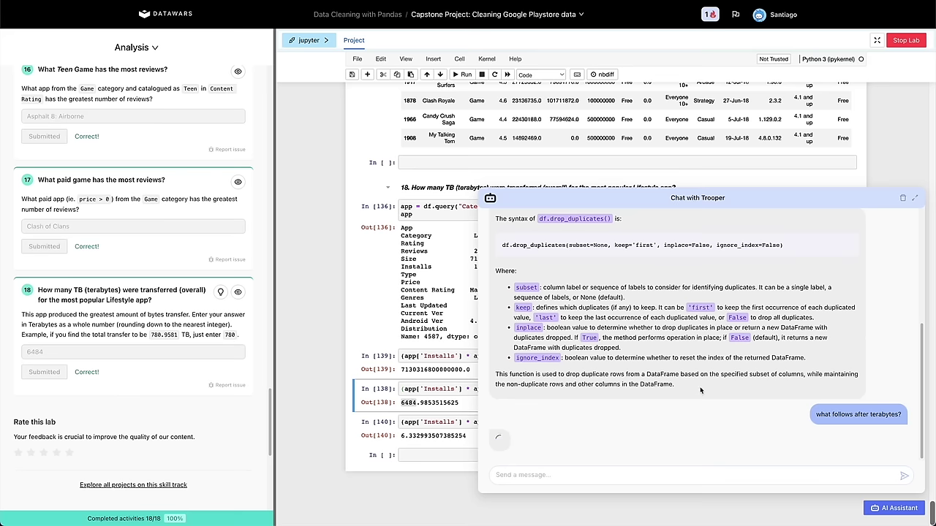
{"action": "left_click", "coordinate": [916, 199]}
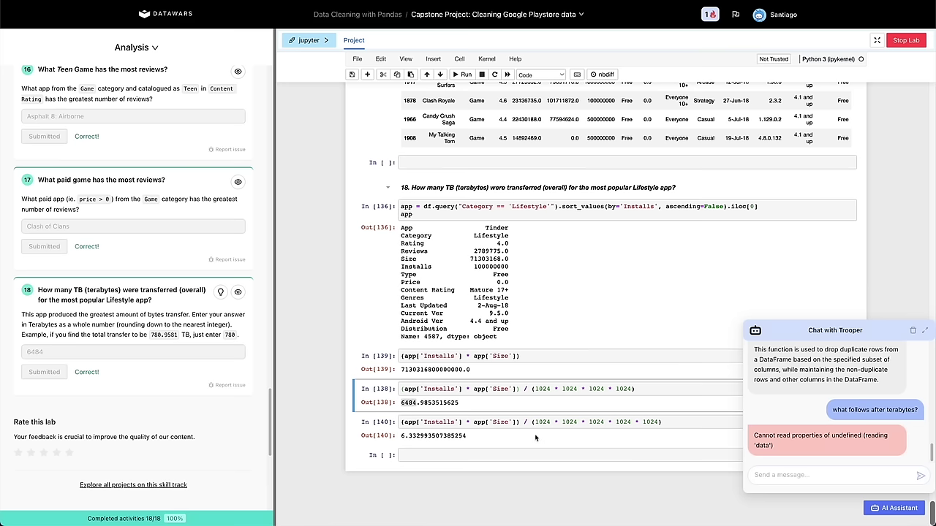
{"action": "left_click", "coordinate": [561, 439]}
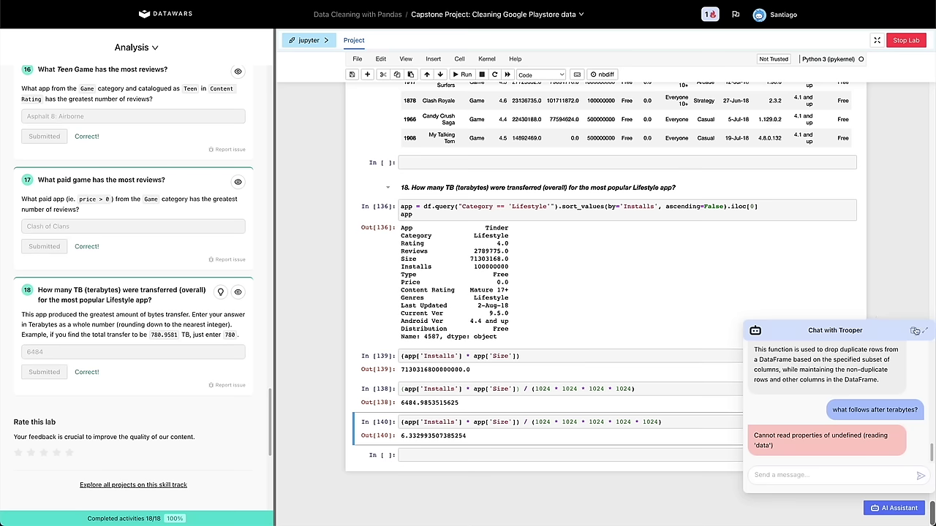
{"action": "left_click", "coordinate": [873, 508]}
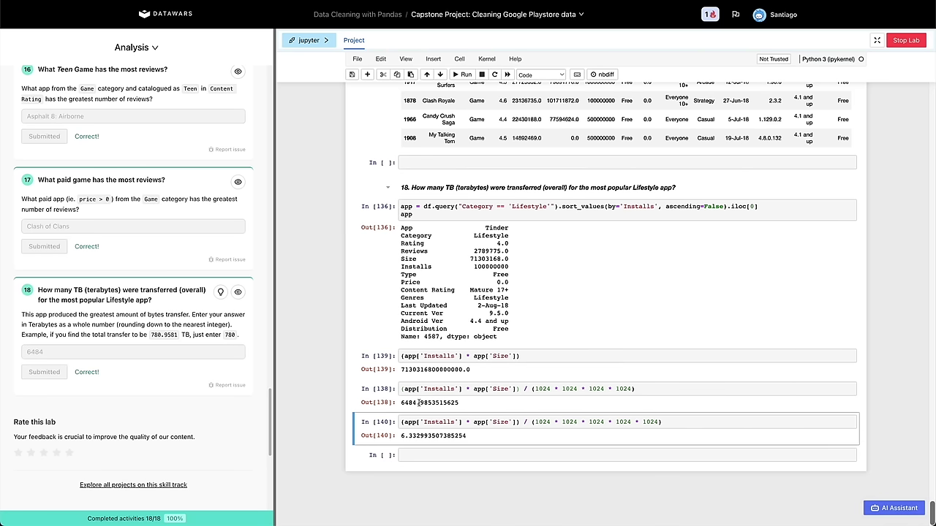
{"action": "left_click_drag", "start_coordinate": [401, 402], "coordinate": [418, 403]}
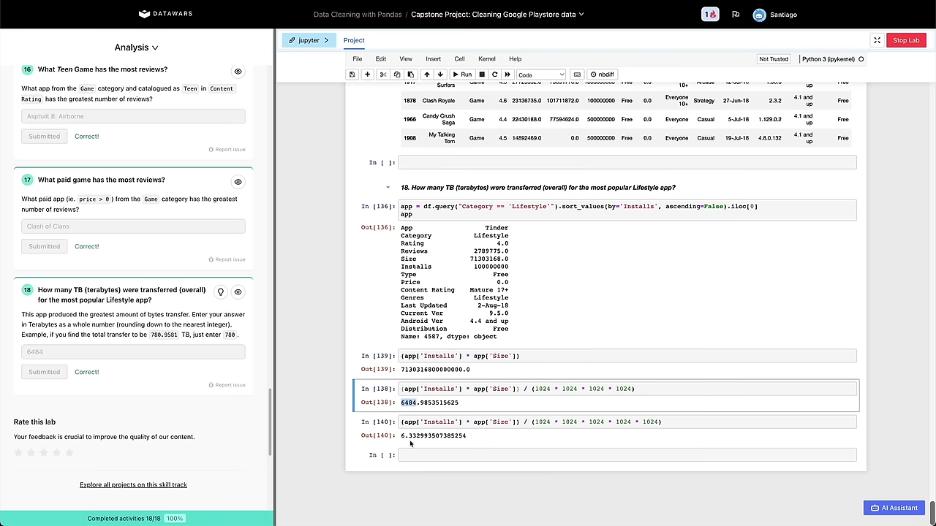
{"action": "left_click", "coordinate": [407, 439]}
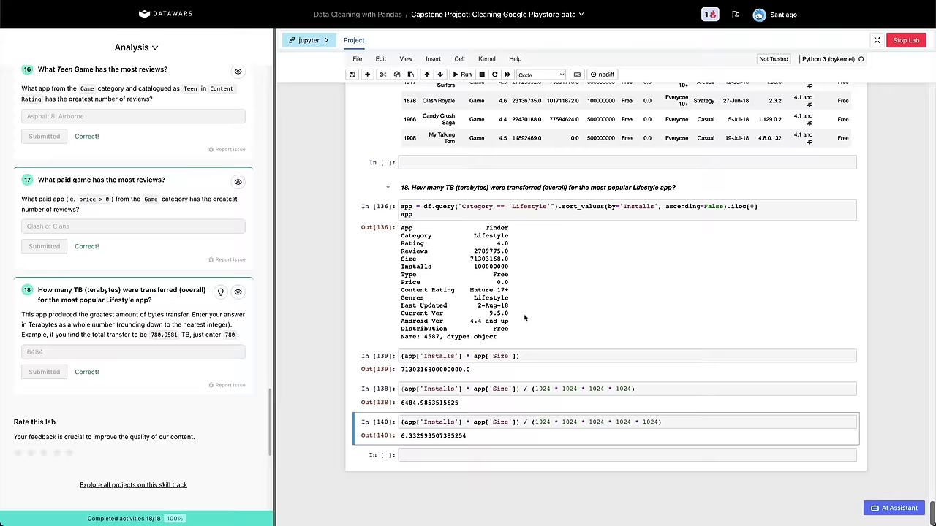
Review the df.info() output near the start of the notebook, focusing on the Reviews column's non-null count and data type.
{"action": "scroll", "coordinate": [524, 317], "scroll_direction": "up", "scroll_amount": 20}
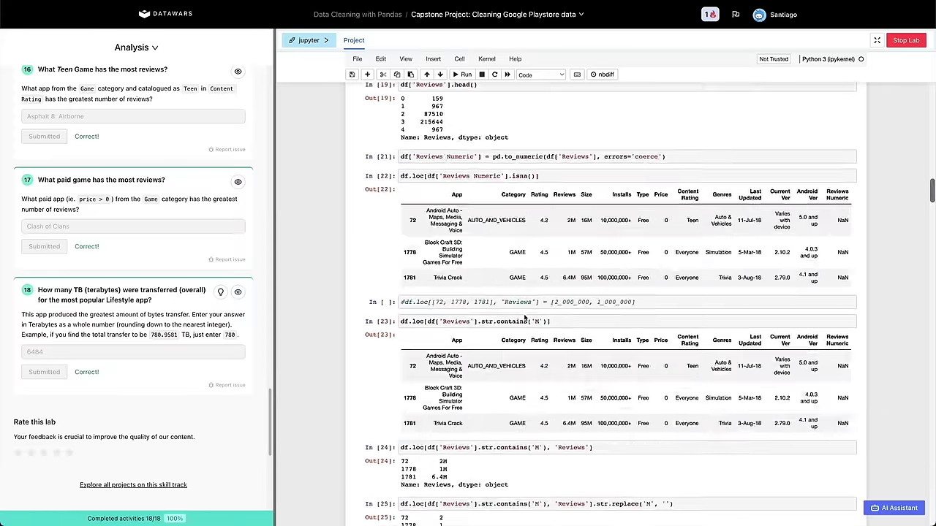
{"action": "scroll", "coordinate": [524, 318], "scroll_direction": "up", "scroll_amount": 8}
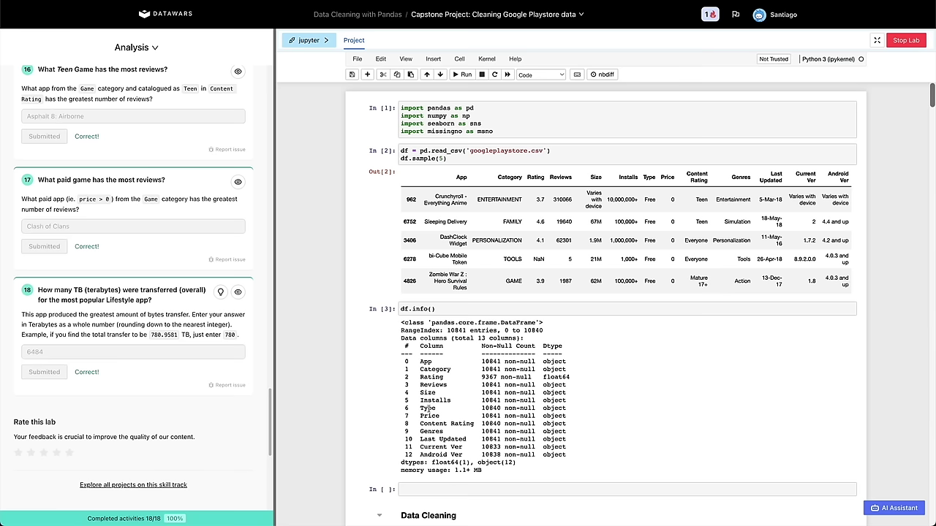
{"action": "left_click_drag", "start_coordinate": [422, 383], "coordinate": [546, 384]}
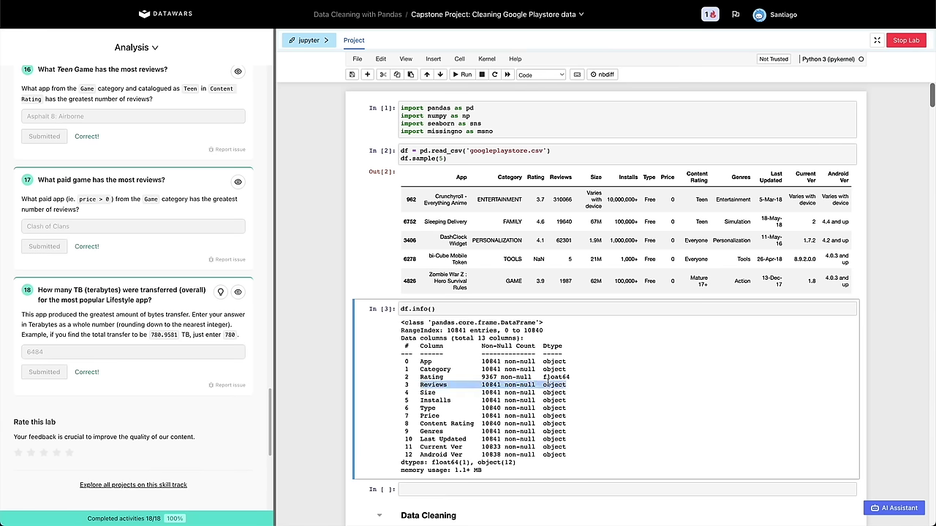
{"action": "scroll", "coordinate": [549, 366], "scroll_direction": "down", "scroll_amount": 10}
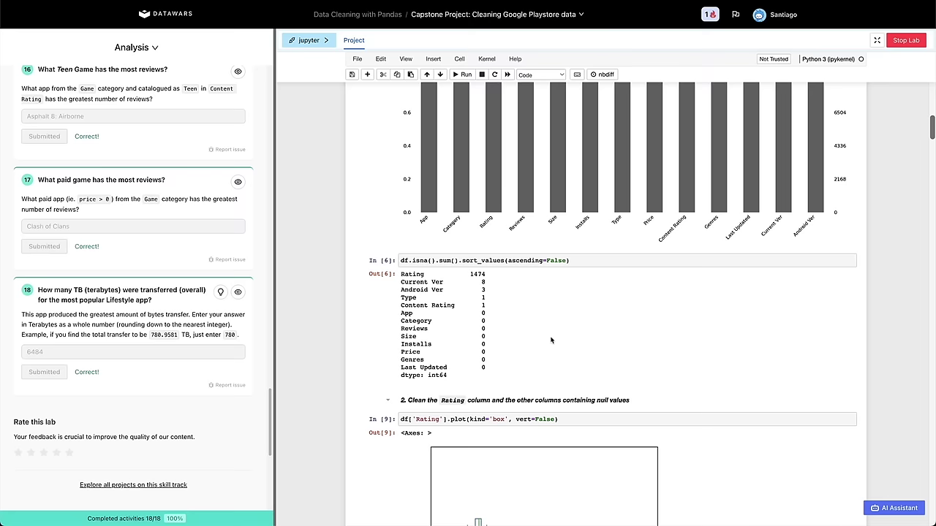
{"action": "scroll", "coordinate": [552, 340], "scroll_direction": "down", "scroll_amount": 1}
{"action": "scroll", "coordinate": [514, 275], "scroll_direction": "up", "scroll_amount": 8}
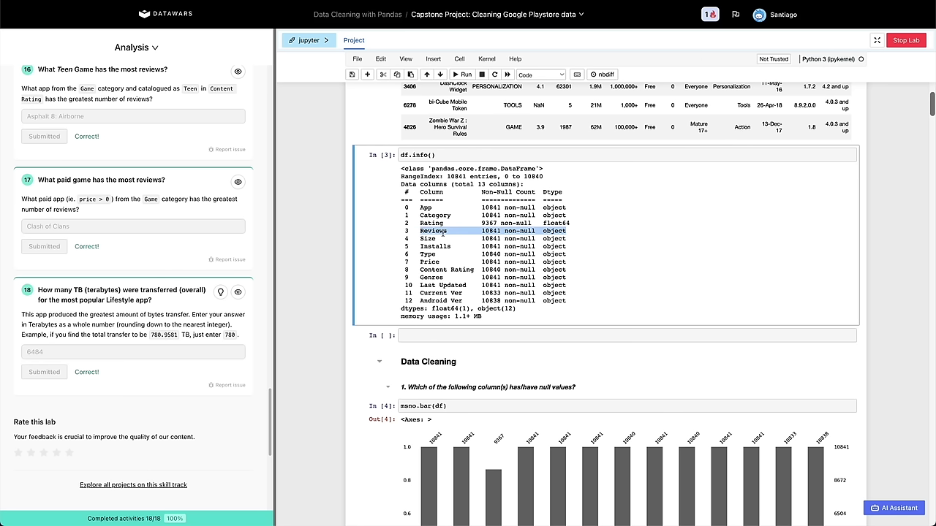
{"action": "left_click_drag", "start_coordinate": [443, 233], "coordinate": [566, 233]}
{"action": "left_click", "coordinate": [554, 233]}
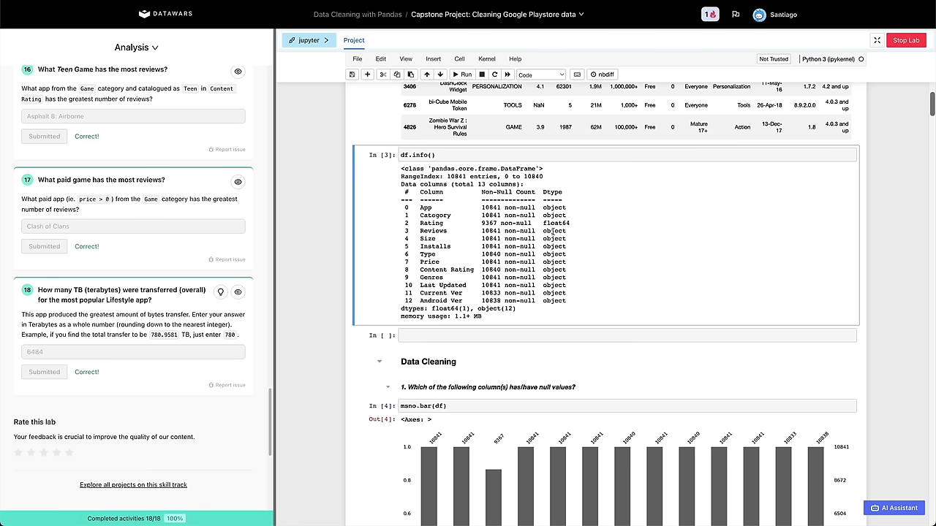
{"action": "scroll", "coordinate": [498, 246], "scroll_direction": "up", "scroll_amount": 1}
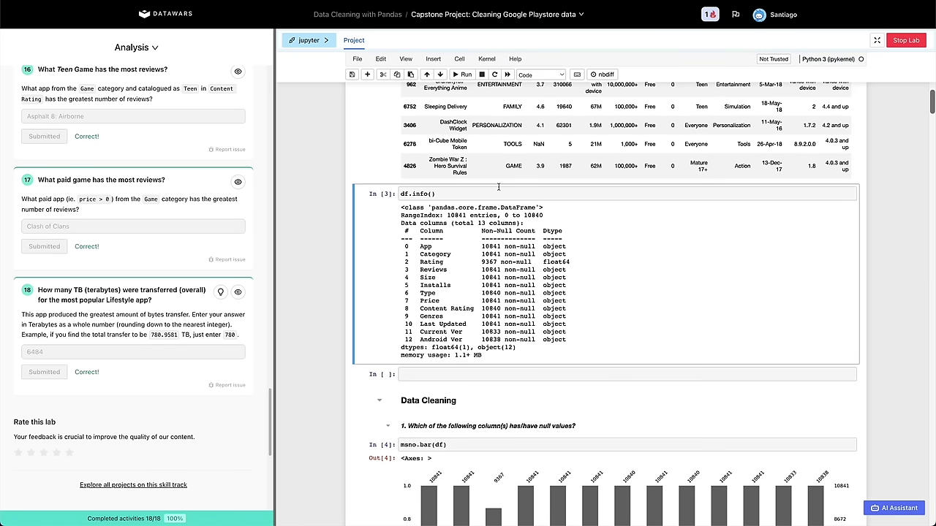
{"action": "scroll", "coordinate": [498, 188], "scroll_direction": "up", "scroll_amount": 2}
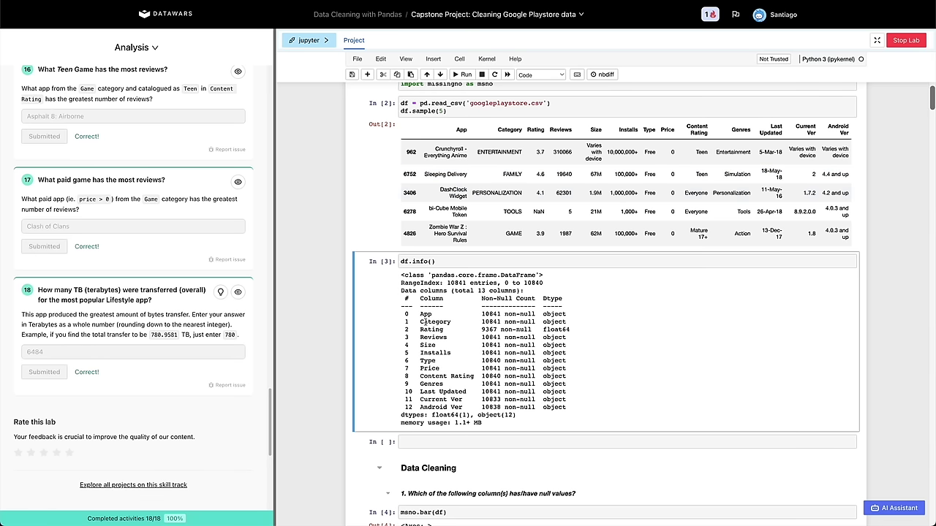
{"action": "double_click", "coordinate": [427, 337]}
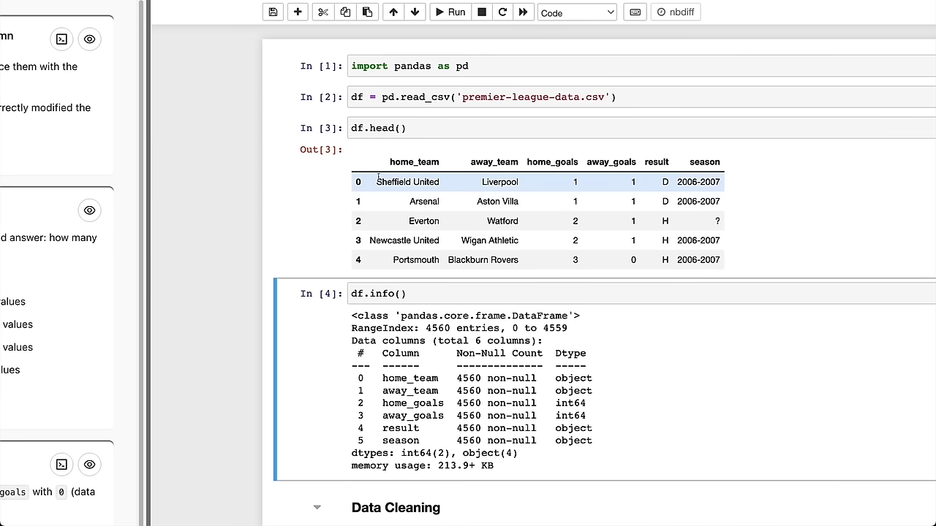
Review the first match row in the df.head() preview, reading its teams, goals, result and season.
{"action": "left_click", "coordinate": [405, 189]}
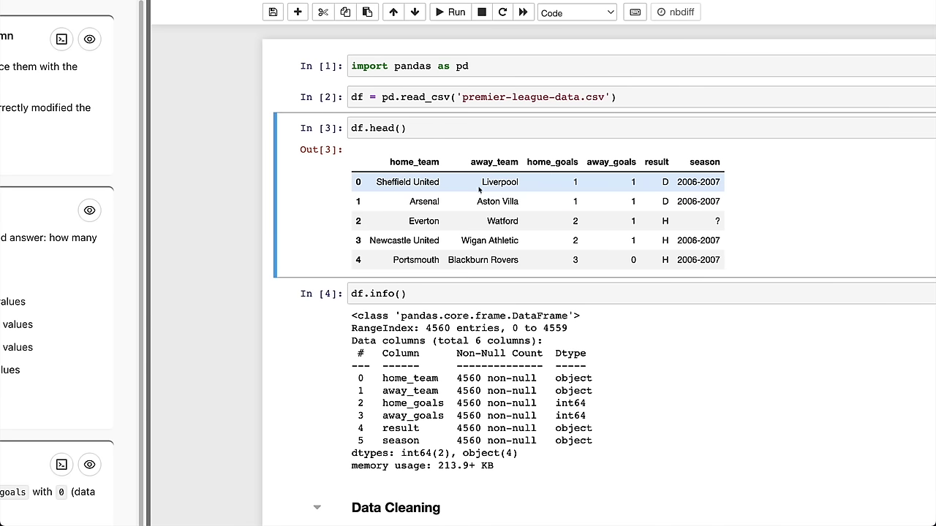
{"action": "triple_click", "coordinate": [685, 182]}
{"action": "triple_click", "coordinate": [685, 183]}
{"action": "triple_click", "coordinate": [395, 183]}
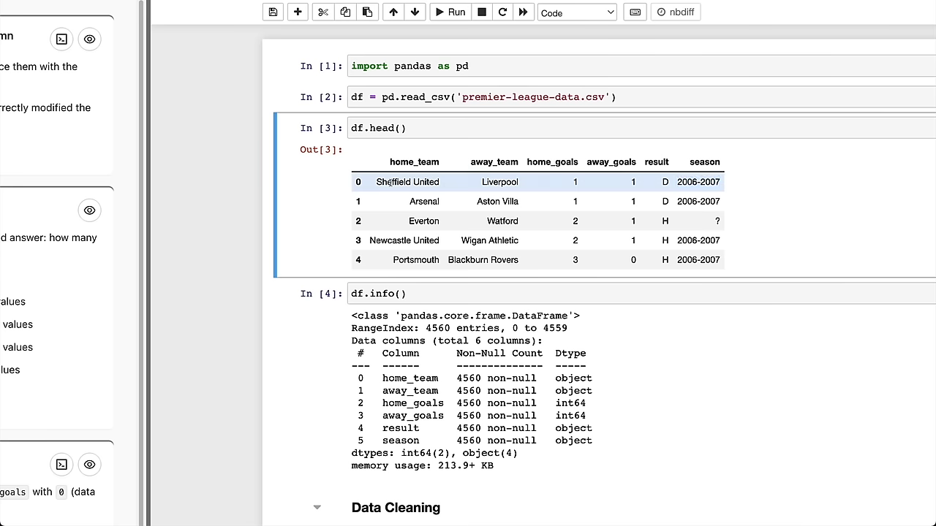
{"action": "triple_click", "coordinate": [576, 182]}
{"action": "left_click", "coordinate": [661, 189]}
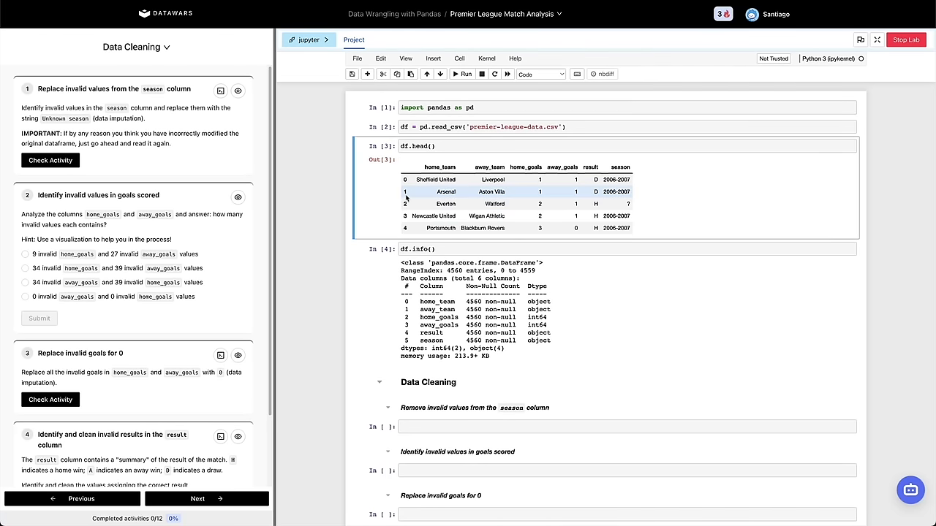
Count the season column's values with df['season'].value_counts() in a new cell under the heading about removing invalid season values.
{"action": "scroll", "coordinate": [405, 197], "scroll_direction": "down", "scroll_amount": 1}
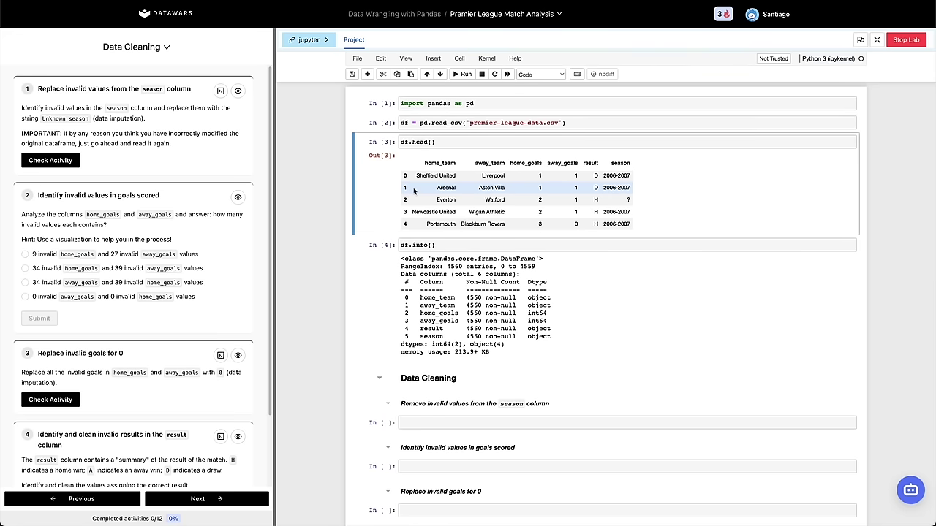
{"action": "scroll", "coordinate": [417, 241], "scroll_direction": "down", "scroll_amount": 3}
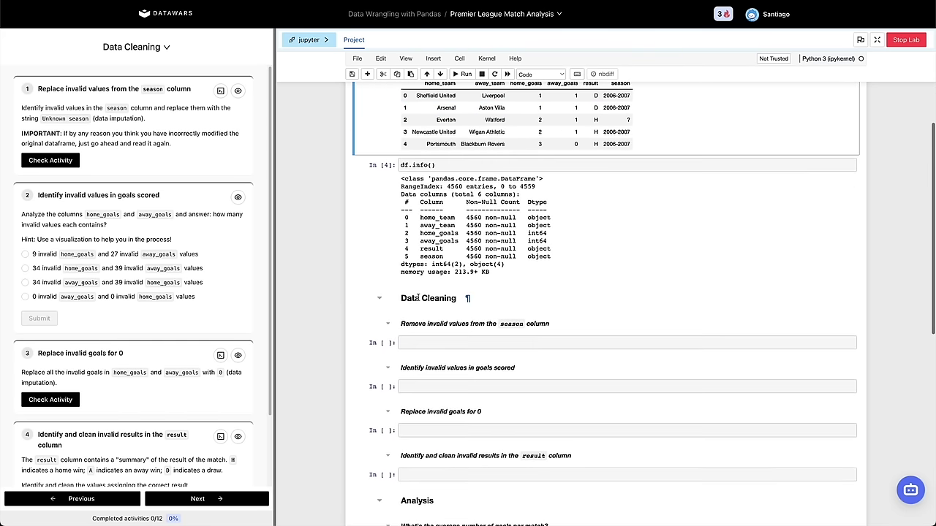
{"action": "left_click", "coordinate": [425, 319]}
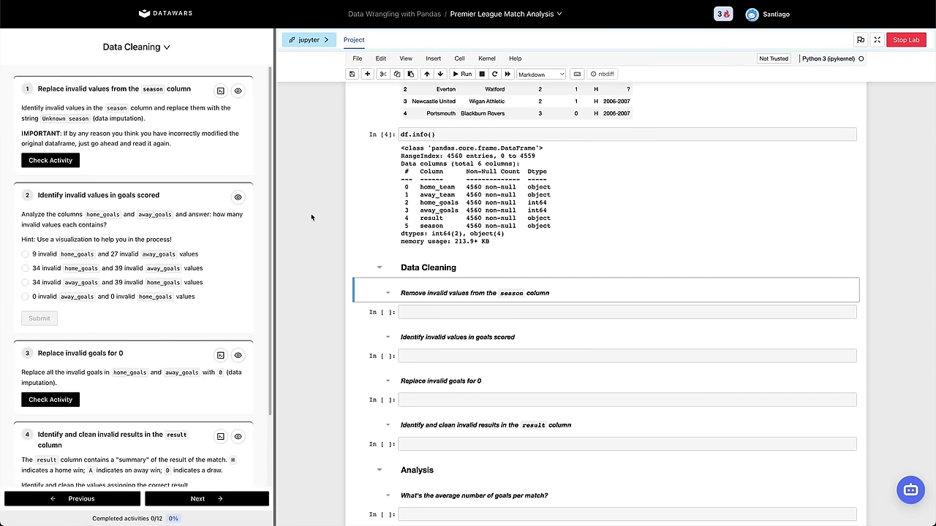
{"action": "key", "text": "b"}
{"action": "key", "text": "Return"}
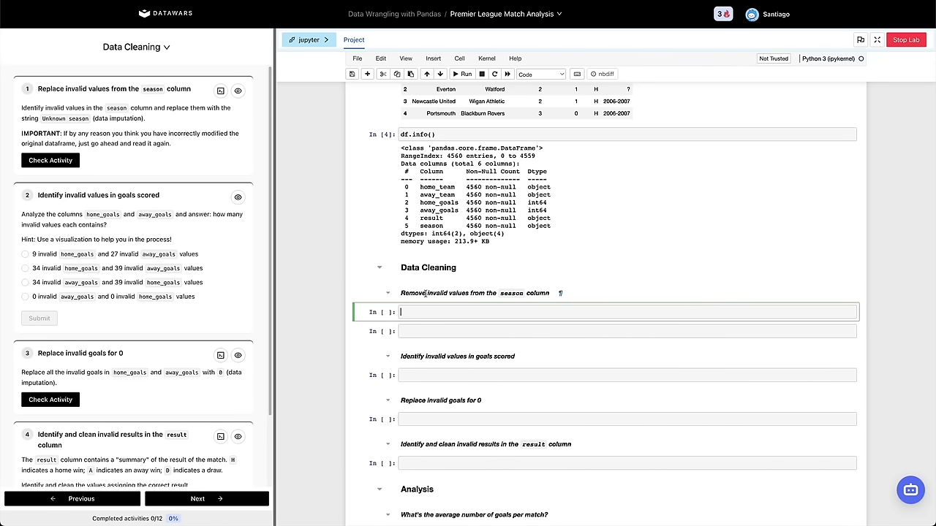
{"action": "type", "text": "df['season'].value_counts("}
{"action": "key", "text": "shift+Return"}
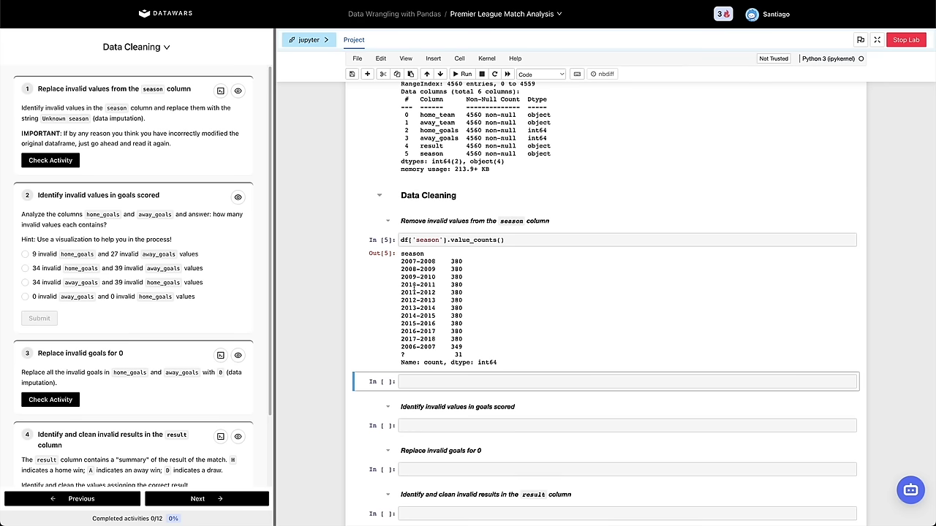
Compare the season value counts with the season row of df.info(), and check the replacement string requested in activity 1.
{"action": "left_click_drag", "start_coordinate": [407, 261], "coordinate": [428, 275]}
{"action": "left_click", "coordinate": [403, 354]}
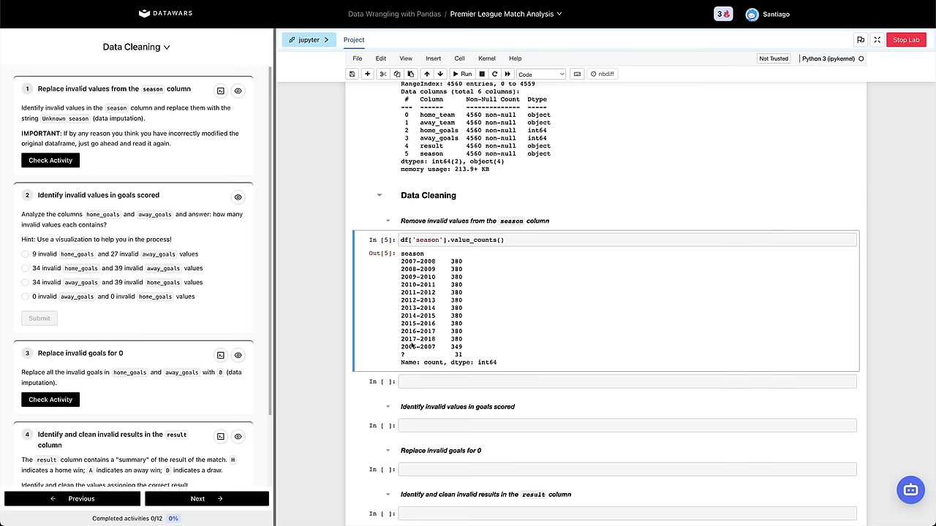
{"action": "scroll", "coordinate": [412, 347], "scroll_direction": "up", "scroll_amount": 1}
{"action": "mouse_move", "coordinate": [551, 166]}
{"action": "left_mouse_down"}
{"action": "mouse_move", "coordinate": [420, 166]}
{"action": "mouse_move", "coordinate": [555, 174]}
{"action": "left_mouse_up"}
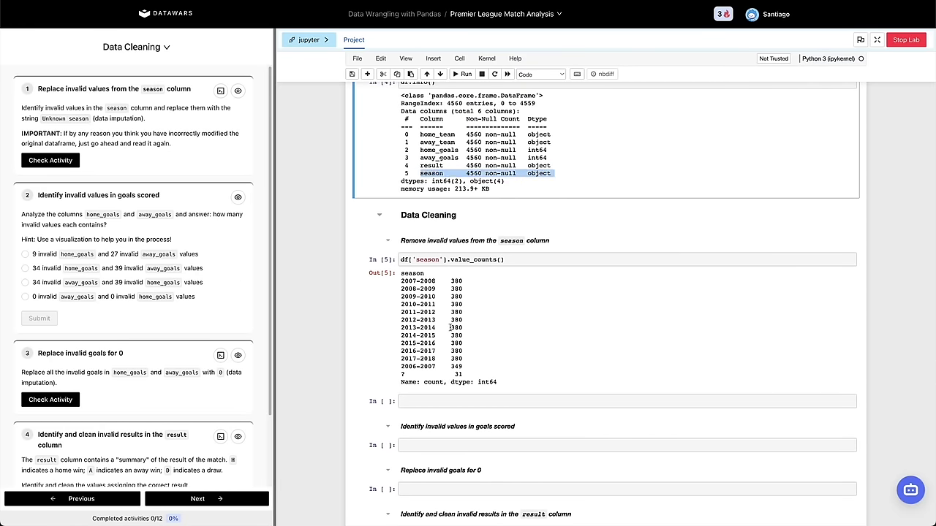
{"action": "left_click", "coordinate": [425, 376]}
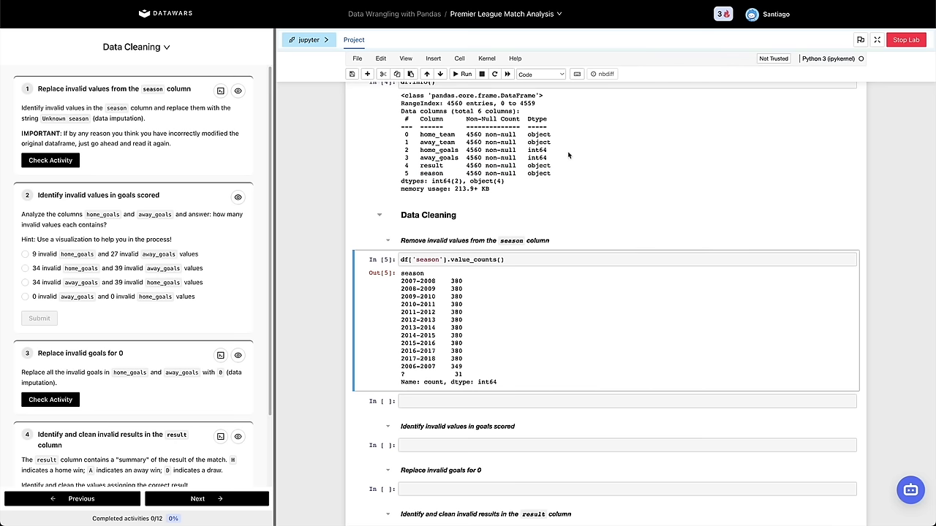
{"action": "double_click", "coordinate": [547, 172]}
{"action": "left_click_drag", "start_coordinate": [549, 173], "coordinate": [421, 172]}
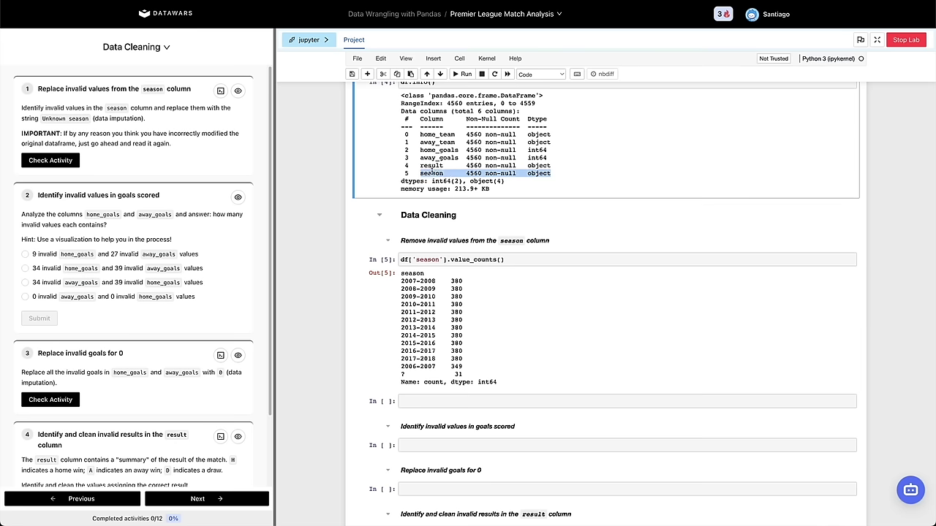
{"action": "left_click", "coordinate": [409, 369]}
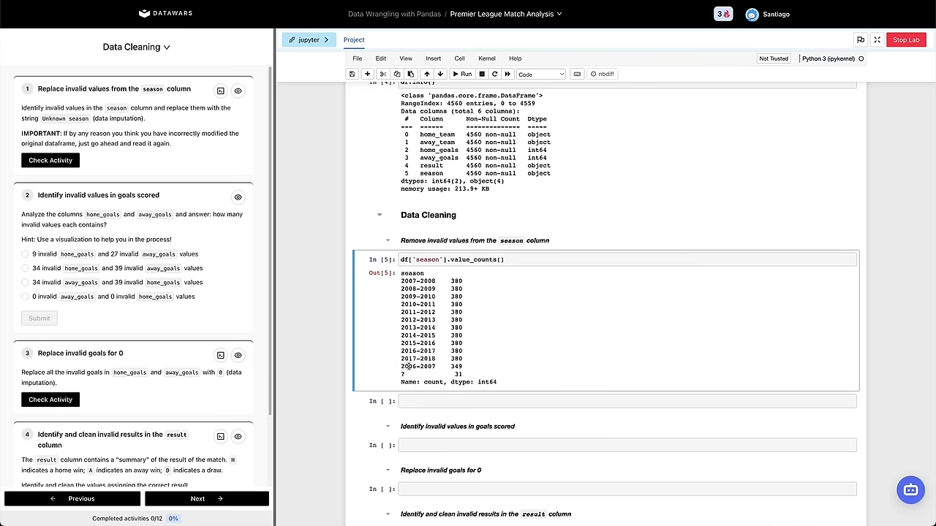
{"action": "left_click_drag", "start_coordinate": [401, 367], "coordinate": [414, 366]}
{"action": "left_click", "coordinate": [415, 367]}
{"action": "left_click_drag", "start_coordinate": [41, 118], "coordinate": [89, 117]}
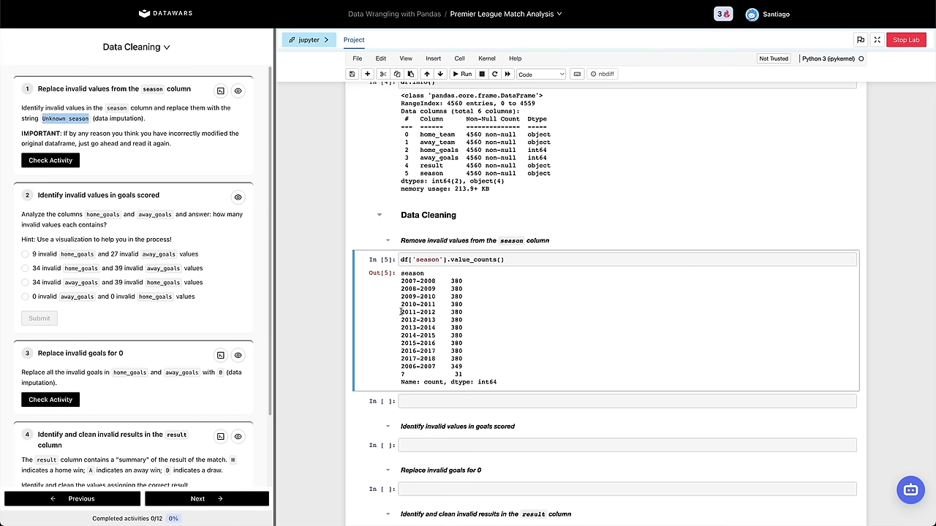
Select the season values equal to '?' with df.loc[df['season'] == '?', 'season'] in a new cell and check the output.
{"action": "left_click", "coordinate": [468, 360]}
{"action": "key", "text": "b"}
{"action": "key", "text": "Return"}
{"action": "type", "text": "df.loc["}
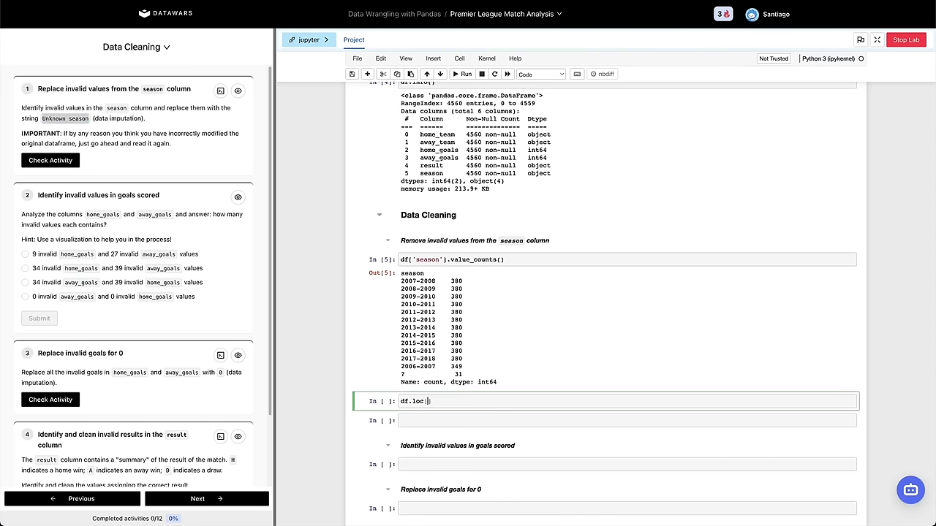
{"action": "type", "text": "'"}
{"action": "key", "text": "BackSpace"}
{"action": "type", "text": "df['season'] == '?', 'season"}
{"action": "key", "text": "shift+Return"}
{"action": "scroll", "coordinate": [492, 350], "scroll_direction": "down", "scroll_amount": 1}
{"action": "scroll", "coordinate": [491, 350], "scroll_direction": "down", "scroll_amount": 4}
{"action": "scroll", "coordinate": [491, 349], "scroll_direction": "up", "scroll_amount": 3}
Extend the df.loc selection to assign "Unknown season" to the '?' seasons and run the cell.
{"action": "left_click", "coordinate": [579, 188]}
{"action": "type", "text": "= "}
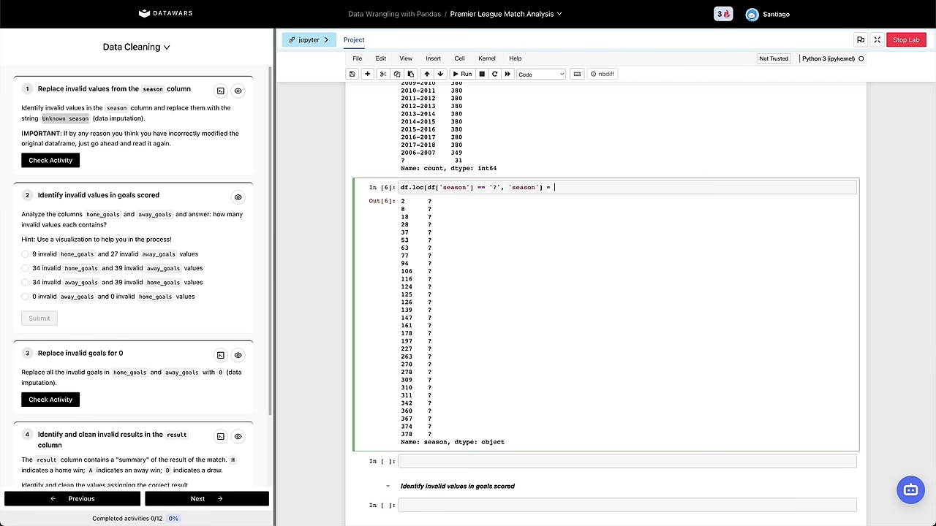
{"action": "type", "text": "\"Unknown season"}
{"action": "key", "text": "shift+Return"}
Rerun the season value counts and submit activity 1 for checking.
{"action": "scroll", "coordinate": [417, 124], "scroll_direction": "up", "scroll_amount": 3}
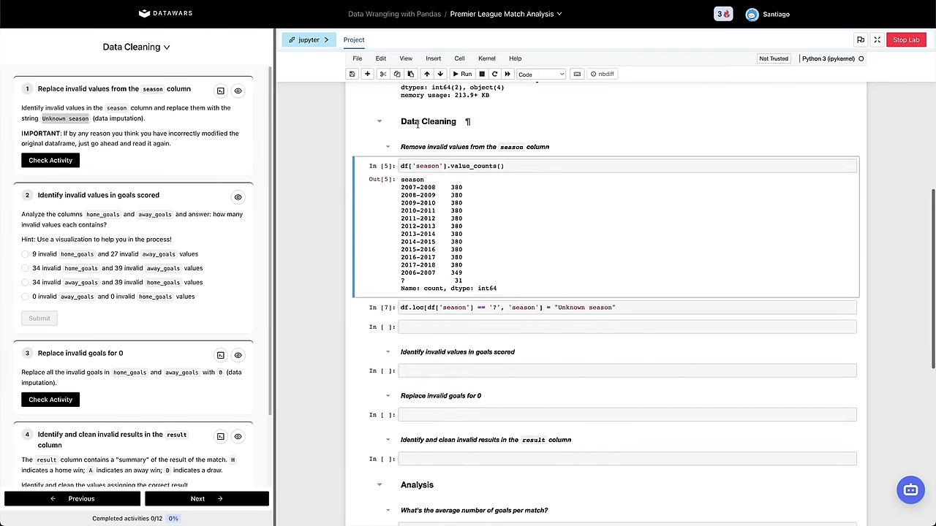
{"action": "key", "text": "shift+Return"}
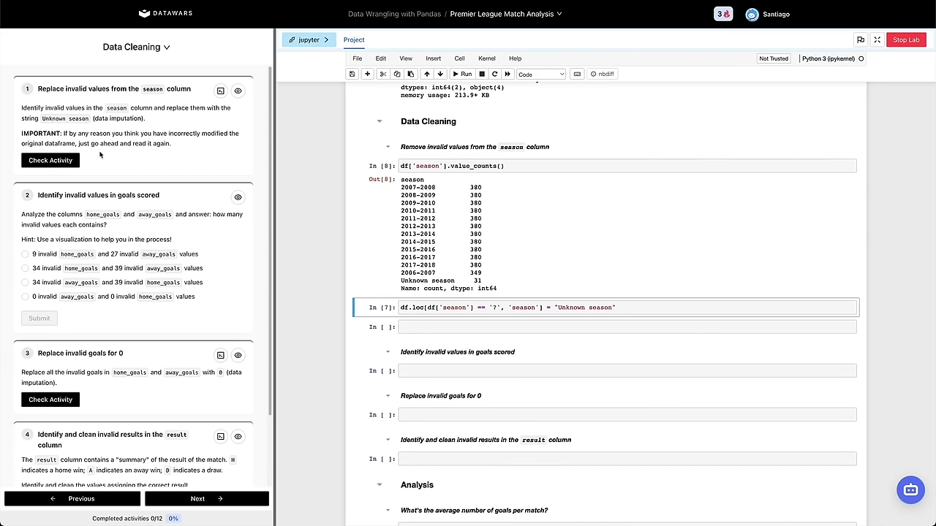
{"action": "left_click", "coordinate": [65, 162]}
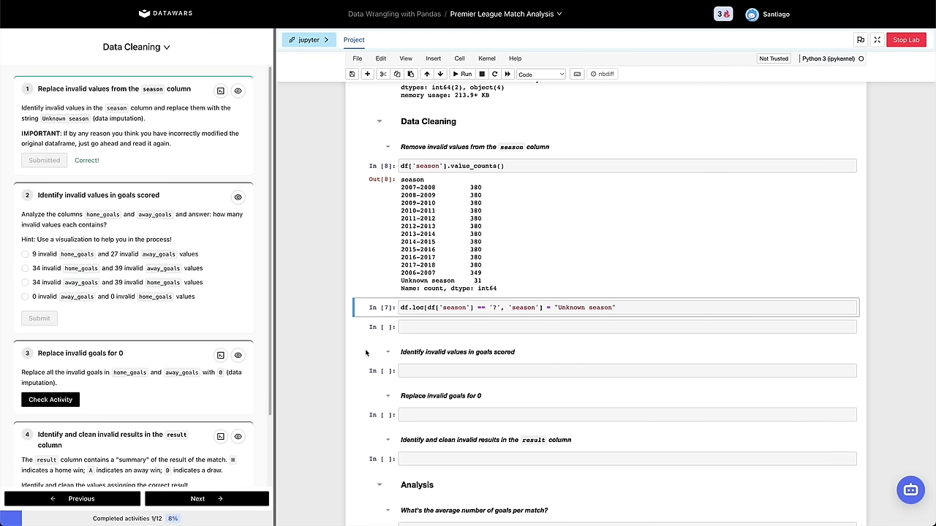
Run df.info() in the cell under "Identify invalid values in goals scored".
{"action": "scroll", "coordinate": [366, 353], "scroll_direction": "down", "scroll_amount": 1}
{"action": "left_click", "coordinate": [430, 314]}
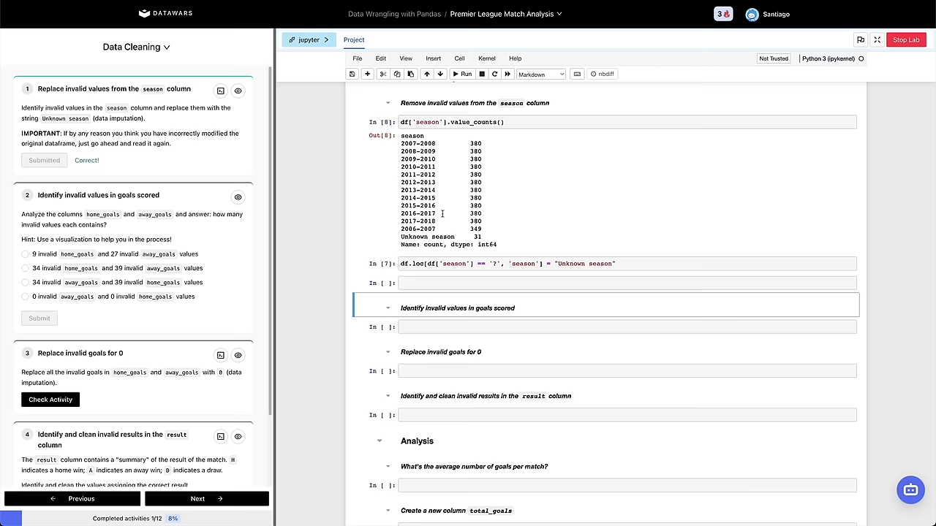
{"action": "scroll", "coordinate": [441, 212], "scroll_direction": "up", "scroll_amount": 4}
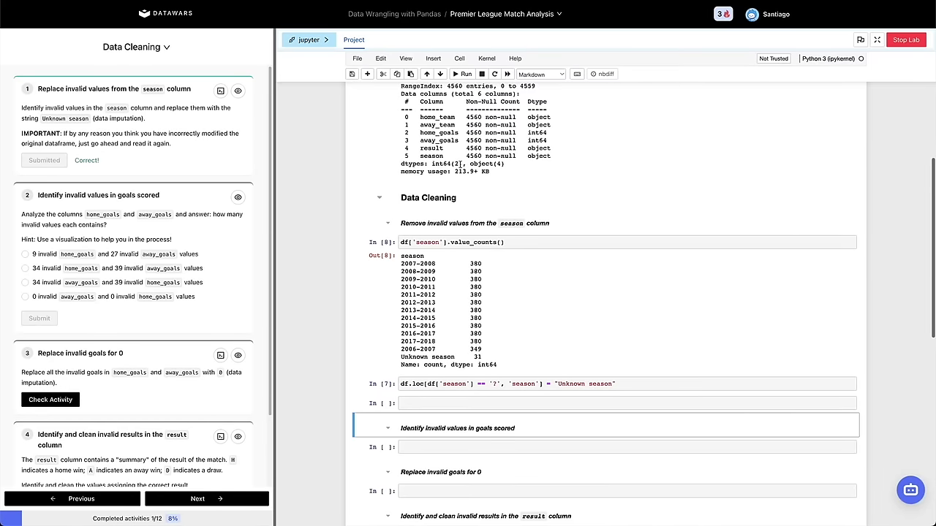
{"action": "left_click", "coordinate": [460, 168]}
{"action": "scroll", "coordinate": [460, 168], "scroll_direction": "down", "scroll_amount": 3}
{"action": "left_click", "coordinate": [439, 348]}
{"action": "type", "text": "df.info()"}
{"action": "key", "text": "shift+Return"}
{"action": "scroll", "coordinate": [417, 338], "scroll_direction": "down", "scroll_amount": 2}
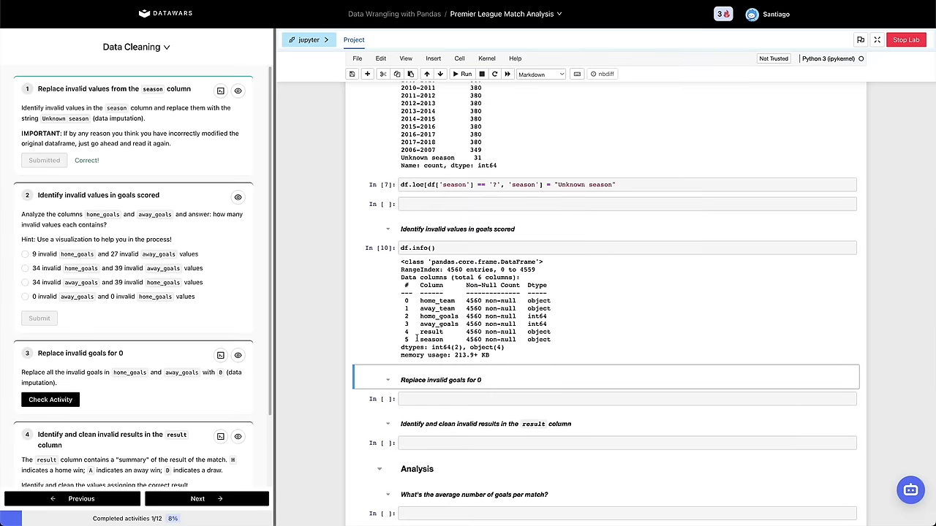
Examine the home_goals and away_goals rows of the df.info() output, focusing on their data types.
{"action": "left_click", "coordinate": [428, 317]}
{"action": "left_click_drag", "start_coordinate": [428, 318], "coordinate": [556, 326]}
{"action": "left_click", "coordinate": [538, 323]}
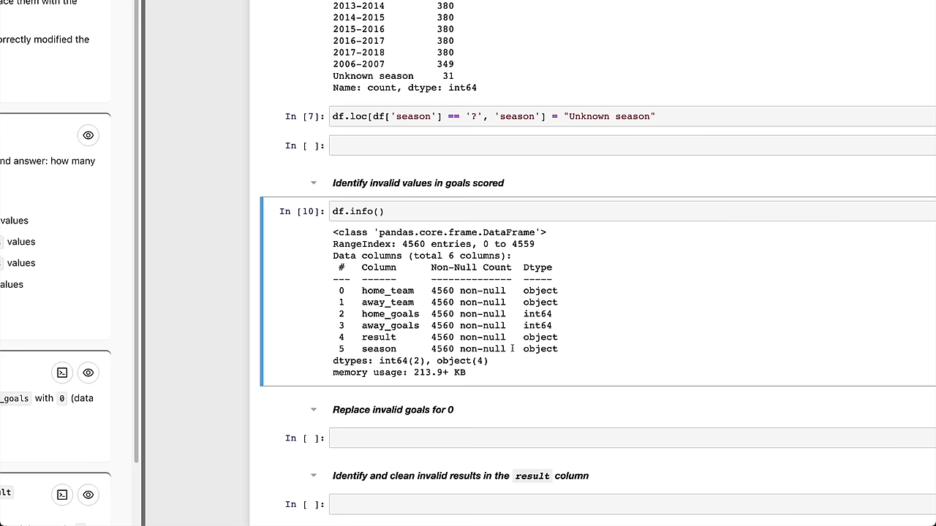
{"action": "double_click", "coordinate": [531, 315]}
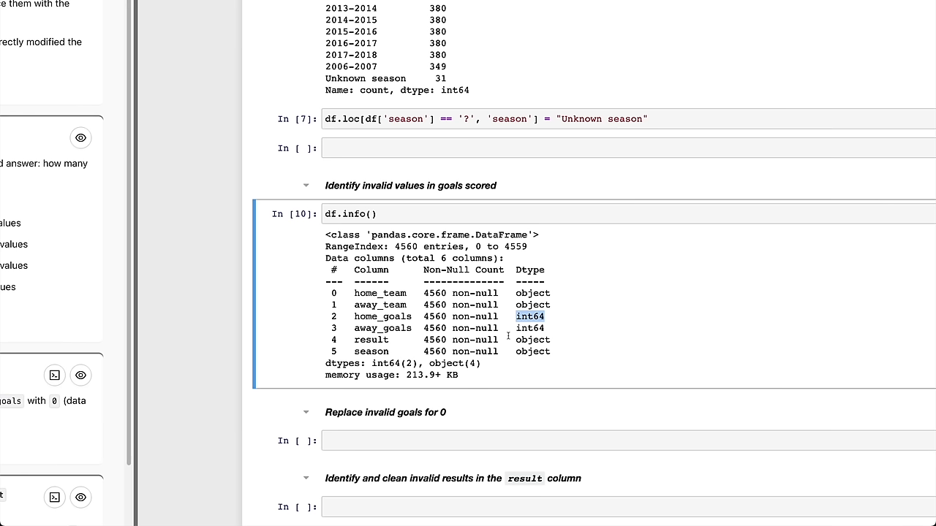
{"action": "left_click", "coordinate": [435, 331]}
{"action": "double_click", "coordinate": [383, 316]}
Plot a histogram of the home_goals column with kind='hist' in a new cell below the df.info() output.
{"action": "key", "text": "b"}
{"action": "key", "text": "Return"}
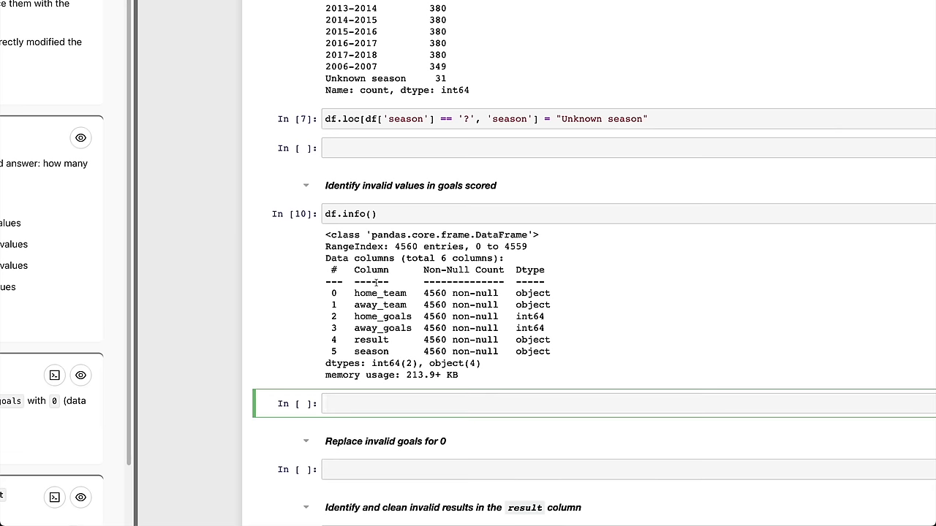
{"action": "scroll", "coordinate": [375, 280], "scroll_direction": "down", "scroll_amount": 2}
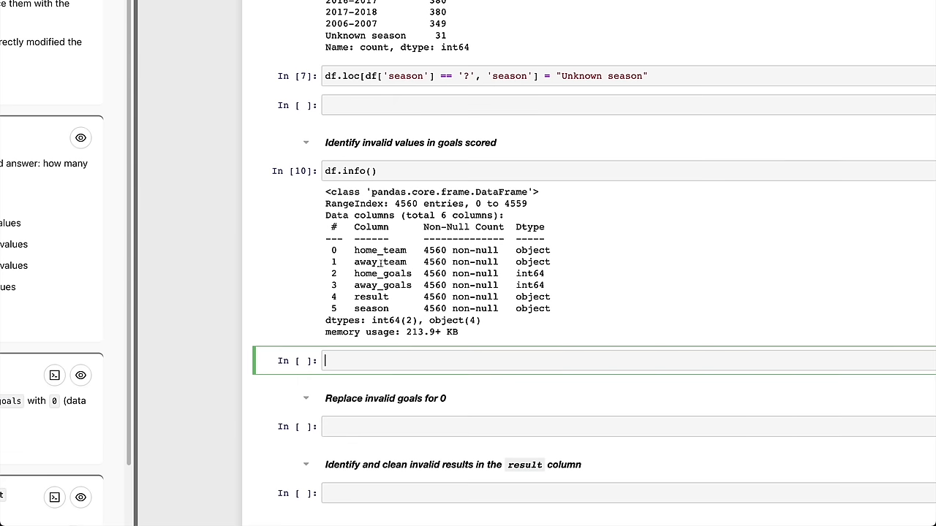
{"action": "type", "text": "d"}
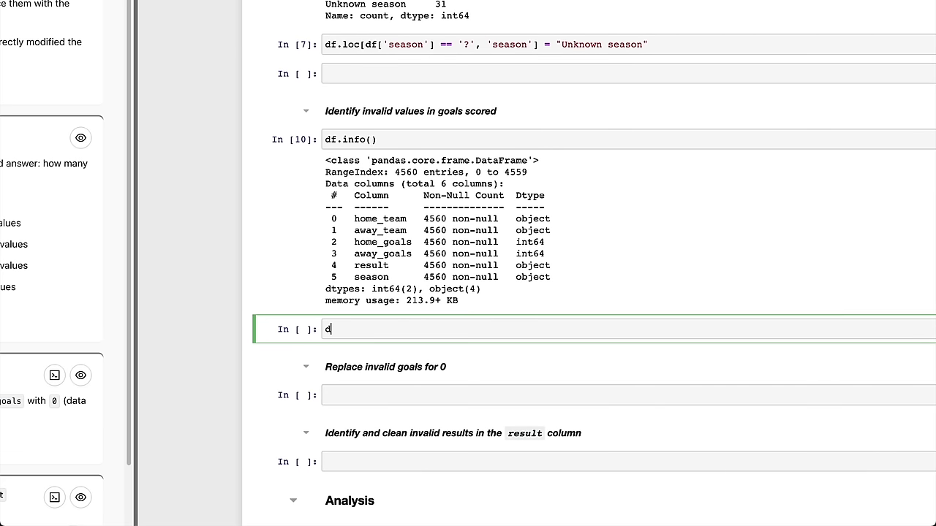
{"action": "type", "text": "f['hom"}
{"action": "key", "text": "Tab"}
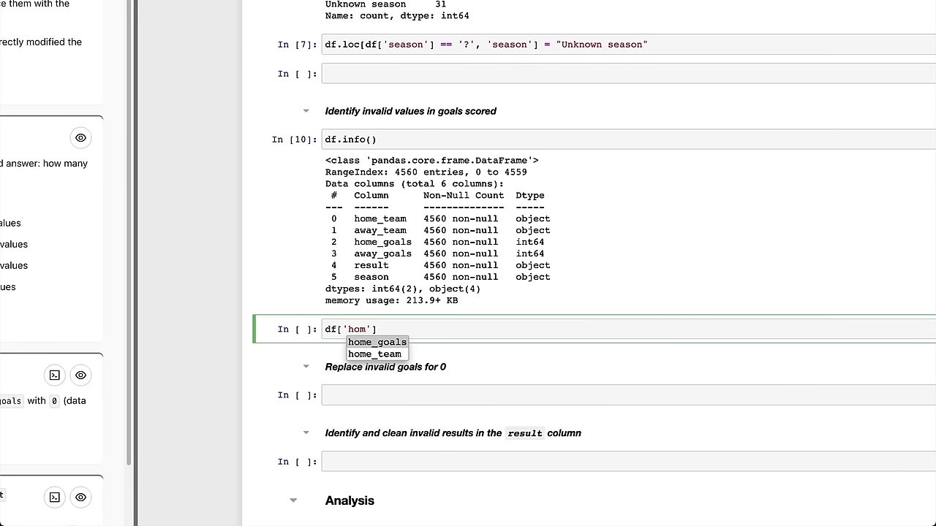
{"action": "key", "text": "Return"}
{"action": "type", "text": ".plot(kind='hist"}
{"action": "key", "text": "shift+Return"}
{"action": "scroll", "coordinate": [365, 282], "scroll_direction": "down", "scroll_amount": 2}
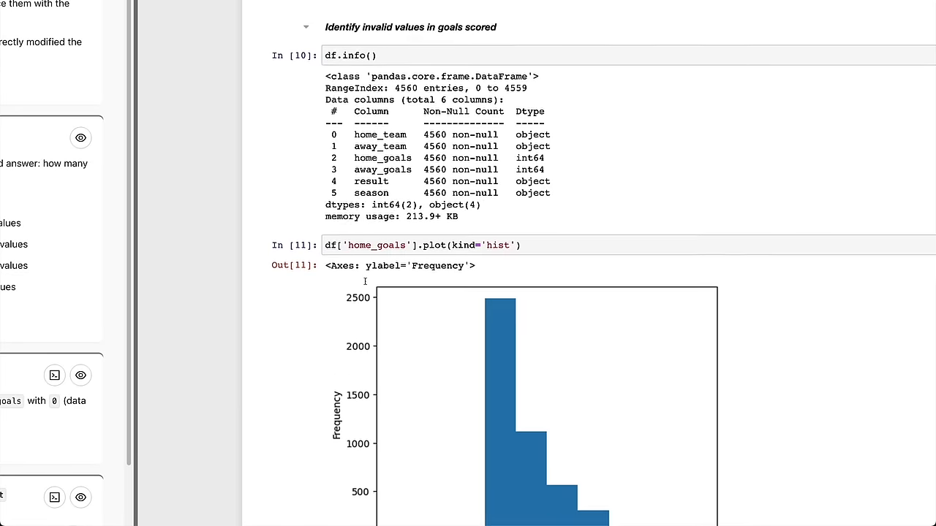
{"action": "scroll", "coordinate": [365, 282], "scroll_direction": "down", "scroll_amount": 3}
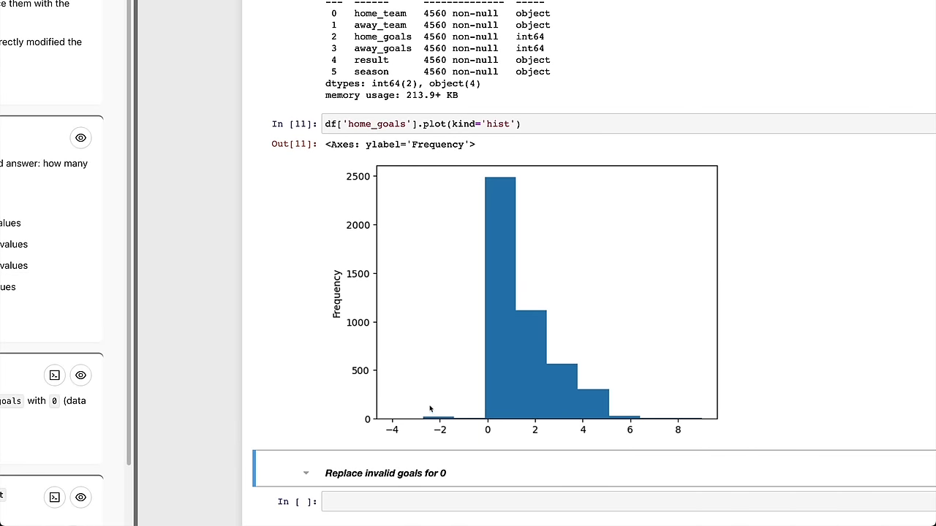
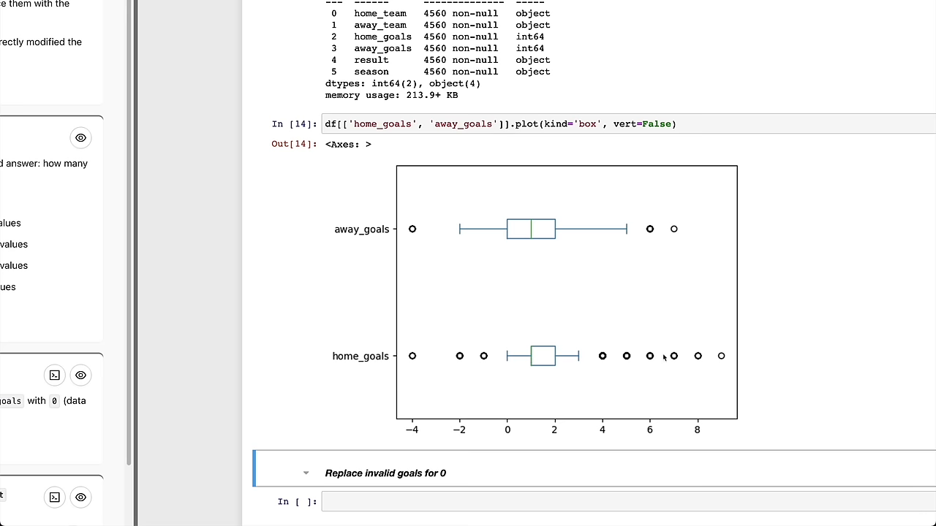
Count the negative values in both goals columns by running (df[['home_goals', 'away_goals']] < 0).sum() in a new cell below the box plot.
{"action": "left_click", "coordinate": [620, 342]}
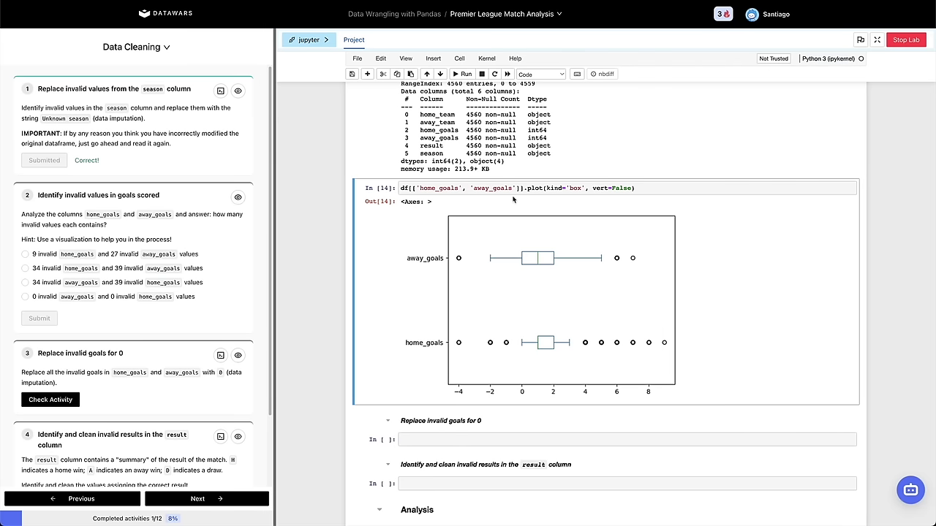
{"action": "left_click_drag", "start_coordinate": [523, 189], "coordinate": [399, 189]}
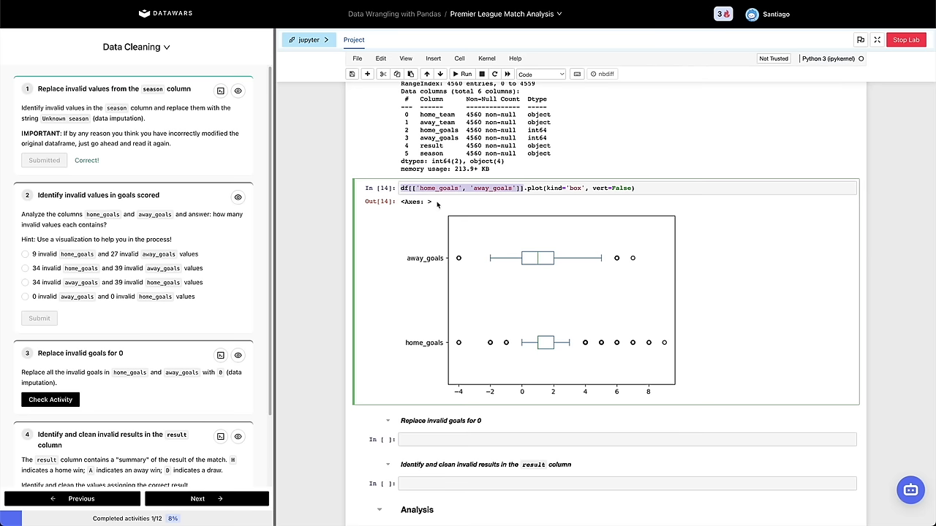
{"action": "key", "text": "Escape"}
{"action": "key", "text": "b"}
{"action": "key", "text": "Return"}
{"action": "type", "text": "df[['home_goals', 'away_goals']]"}
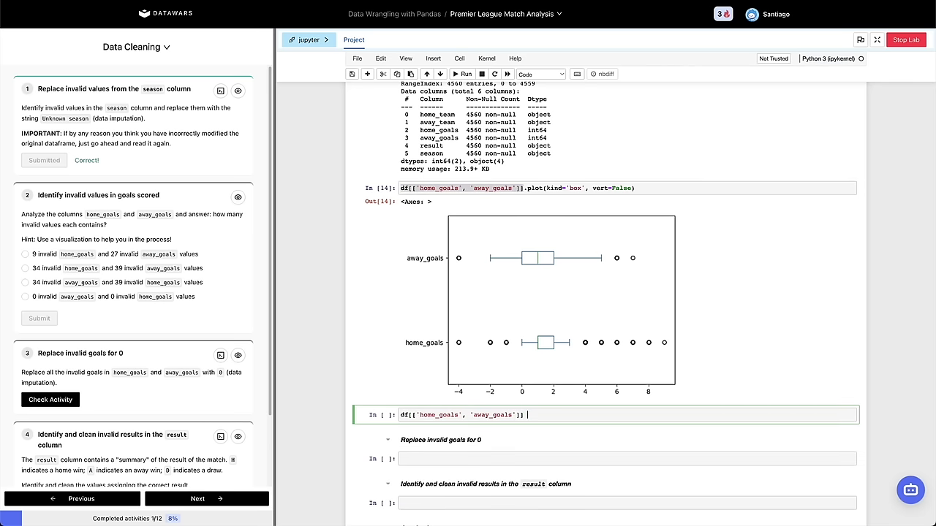
{"action": "type", "text": "< 0"}
{"action": "key", "text": "shift+Home"}
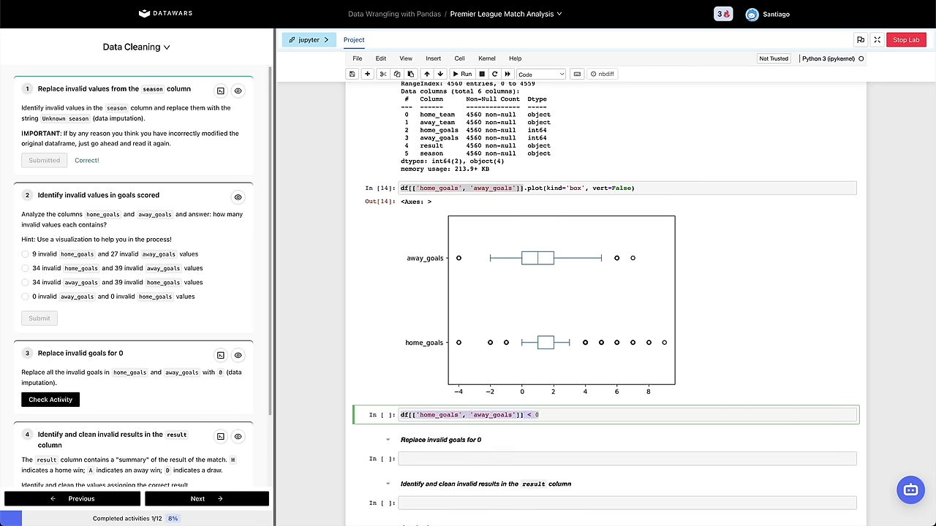
{"action": "type", "text": "("}
{"action": "key", "text": "End"}
{"action": "type", "text": "."}
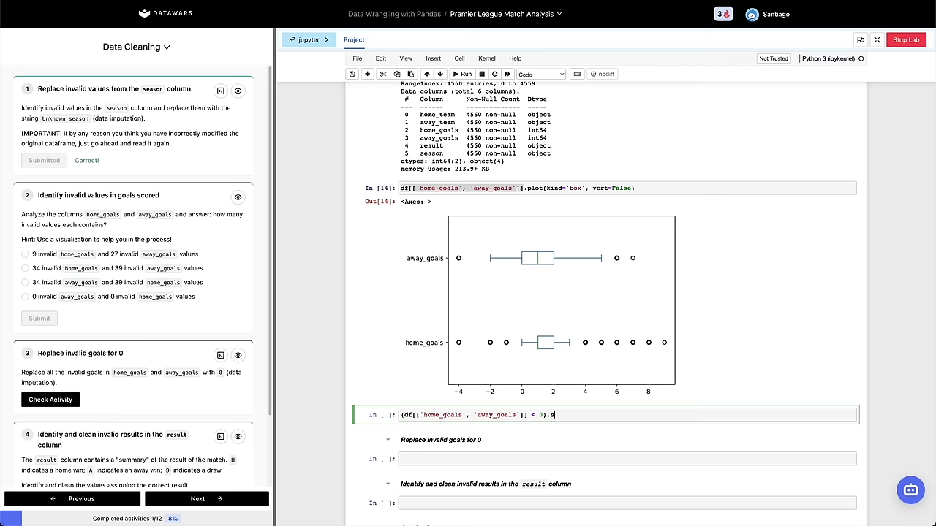
{"action": "type", "text": "sum()"}
{"action": "key", "text": "shift+Return"}
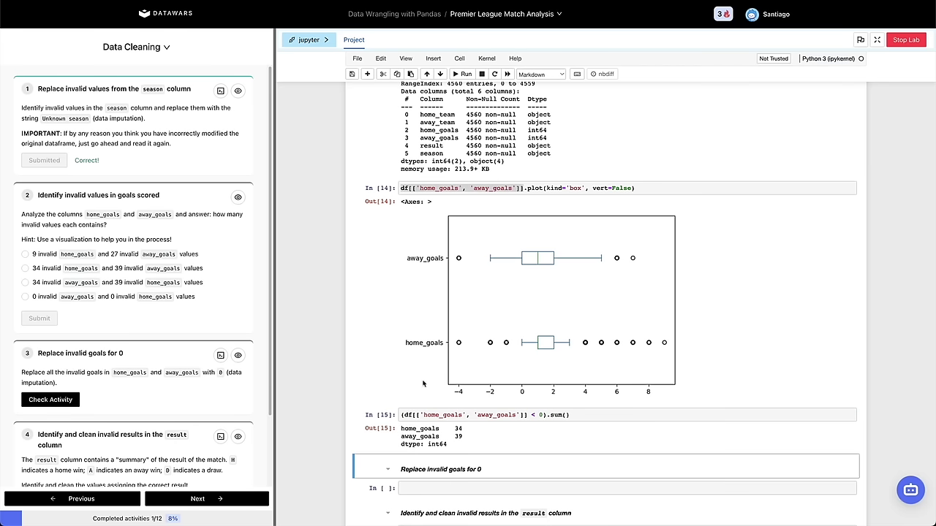
Examine the negative-value count for each goals column and the less-than-zero condition that produces it.
{"action": "scroll", "coordinate": [423, 383], "scroll_direction": "down", "scroll_amount": 1}
{"action": "left_click_drag", "start_coordinate": [402, 395], "coordinate": [459, 395]}
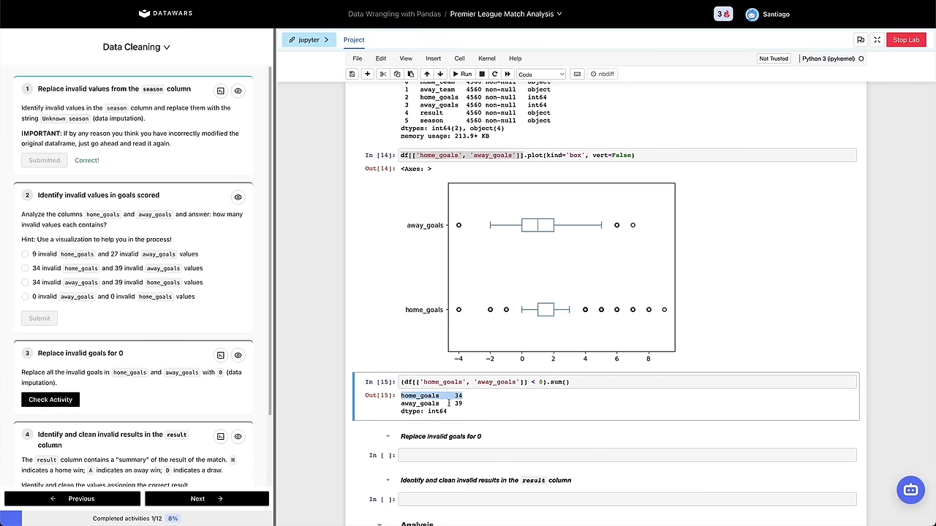
{"action": "left_click", "coordinate": [450, 408]}
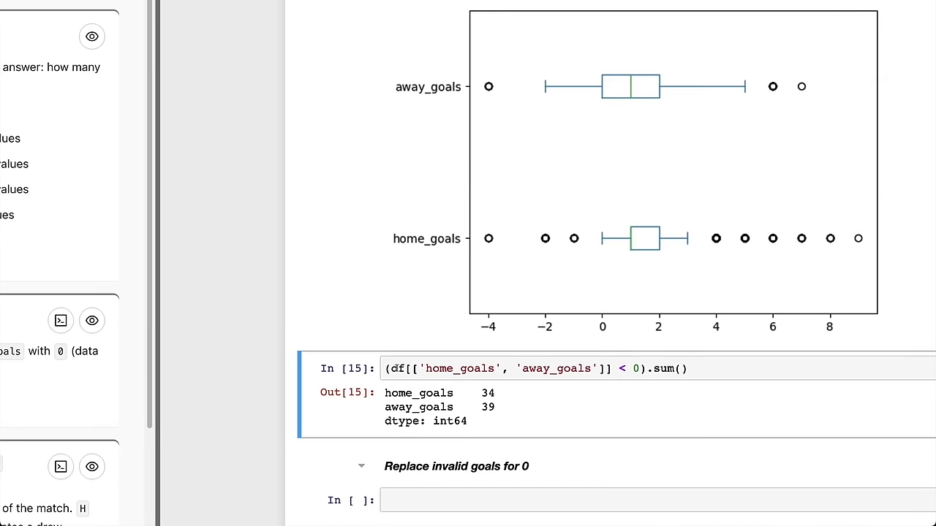
{"action": "left_click_drag", "start_coordinate": [388, 368], "coordinate": [616, 374]}
{"action": "key", "text": "End"}
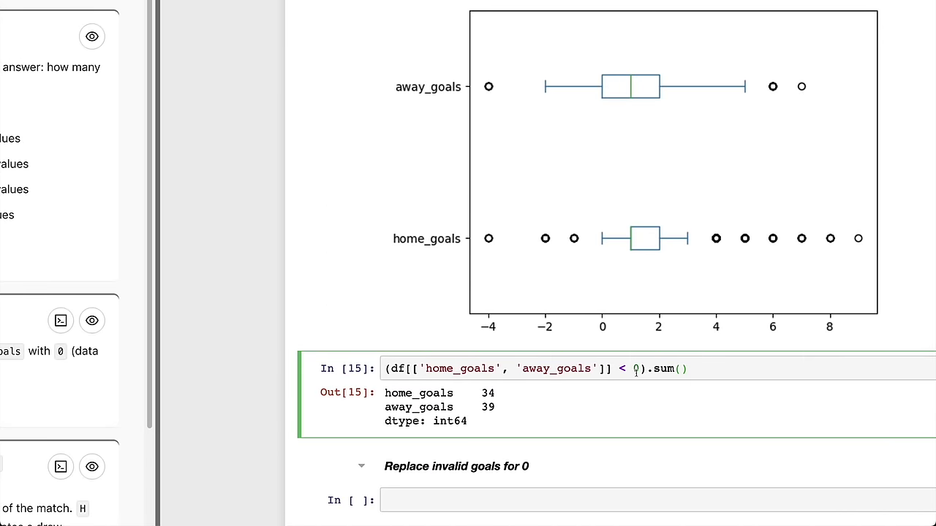
{"action": "left_click", "coordinate": [604, 388]}
{"action": "left_click", "coordinate": [647, 368]}
Insert a cell above the negative-value count and write df.loc[(df['home_goals'] < 0)] with the condition in parentheses.
{"action": "key", "text": "Escape"}
{"action": "type", "text": "adf.loc[df['ho"}
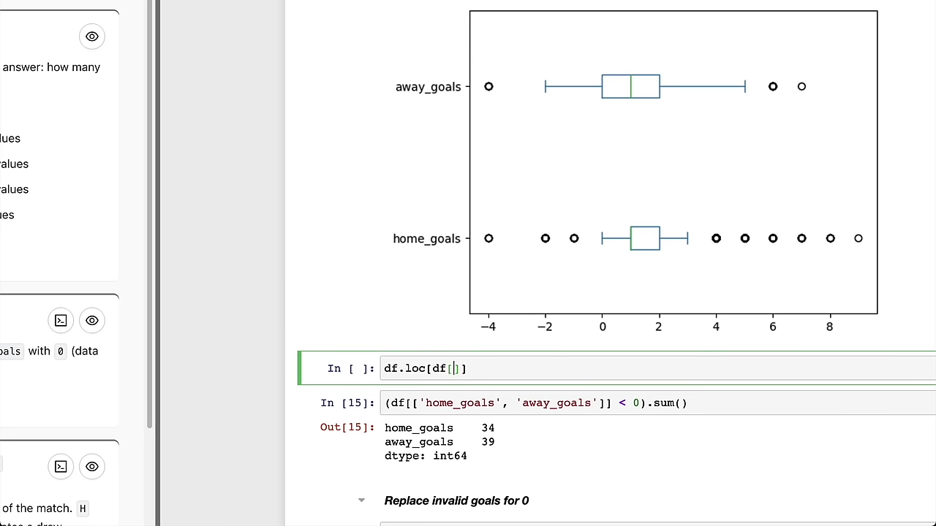
{"action": "type", "text": "me_goals"}
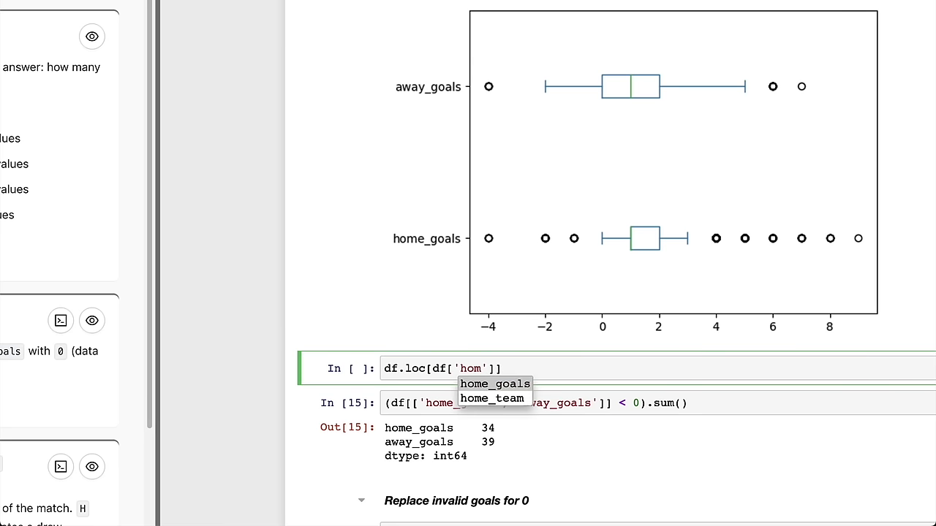
{"action": "key", "text": "Return"}
{"action": "type", "text": "'] < 0"}
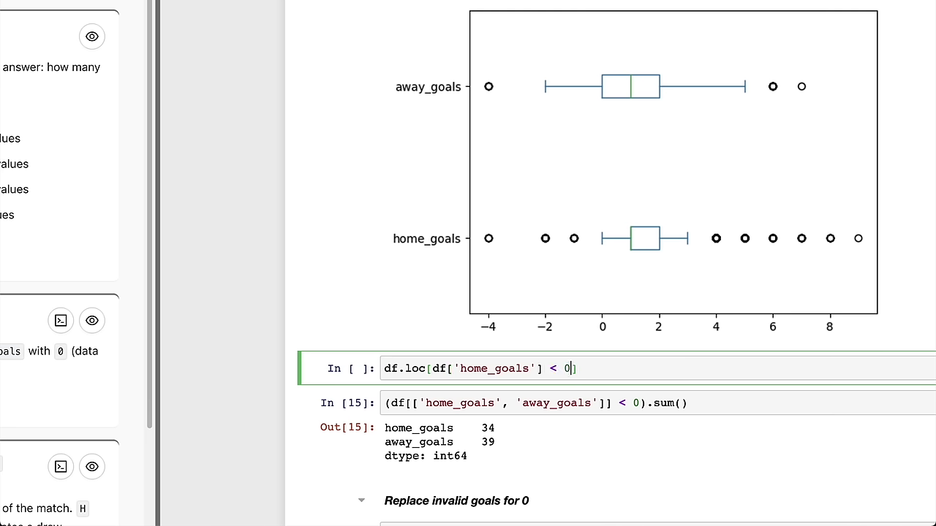
{"action": "key", "text": "shift+Left"}
{"action": "key", "text": "shift+Left"}
{"action": "key", "text": "shift+Left"}
{"action": "key", "text": "shift+Left"}
{"action": "key", "text": "shift+Left"}
{"action": "key", "text": "shift+Left"}
{"action": "key", "text": "shift+Left"}
{"action": "key", "text": "shift+Left"}
{"action": "key", "text": "shift+Left"}
{"action": "key", "text": "shift+Left"}
{"action": "key", "text": "shift+Left"}
{"action": "key", "text": "shift+Left"}
{"action": "key", "text": "shift+Left"}
{"action": "key", "text": "shift+Left"}
{"action": "key", "text": "shift+Left"}
{"action": "key", "text": "shift+Left"}
{"action": "key", "text": "shift+Left"}
{"action": "key", "text": "shift+Left"}
{"action": "key", "text": "shift+Left"}
{"action": "key", "text": "shift+Left"}
{"action": "type", "text": "("}
{"action": "key", "text": "Right"}
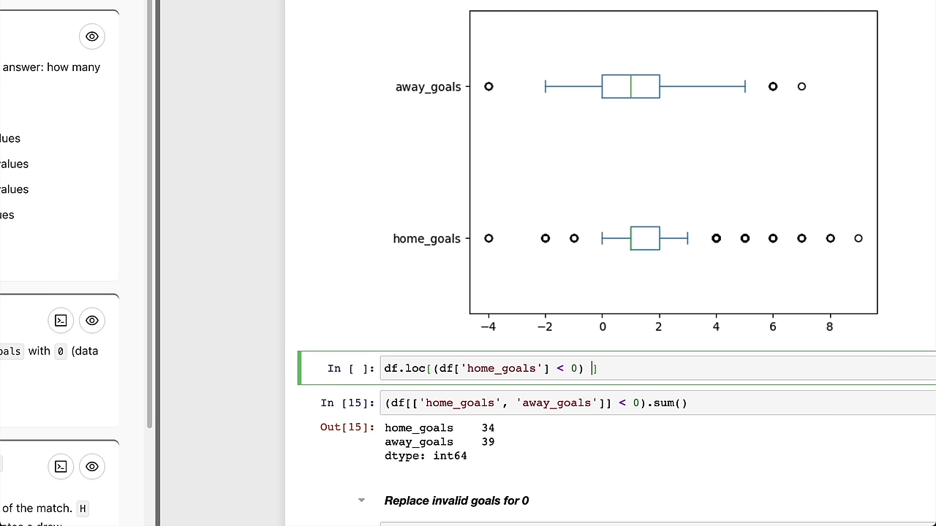
Add | (df['away_goals'] < 0) to the df.loc filter and run it to list rows with negative goals in either column.
{"action": "type", "text": "| (df"}
{"action": "key", "text": "BackSpace"}
{"action": "key", "text": "BackSpace"}
{"action": "type", "text": "(df['aw"}
{"action": "key", "text": "Tab"}
{"action": "key", "text": "Return"}
{"action": "key", "text": "Right"}
{"action": "key", "text": "Right"}
{"action": "type", "text": "< 0"}
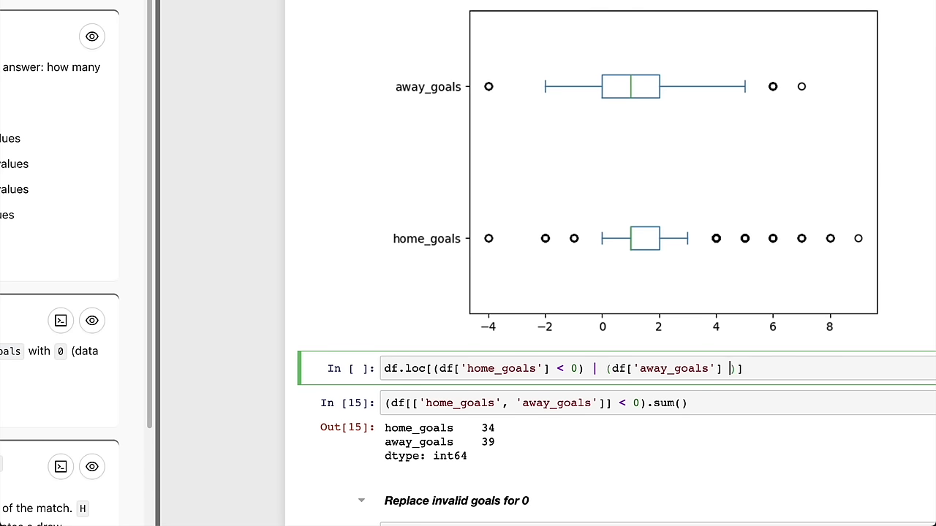
{"action": "key", "text": "ctrl+Return"}
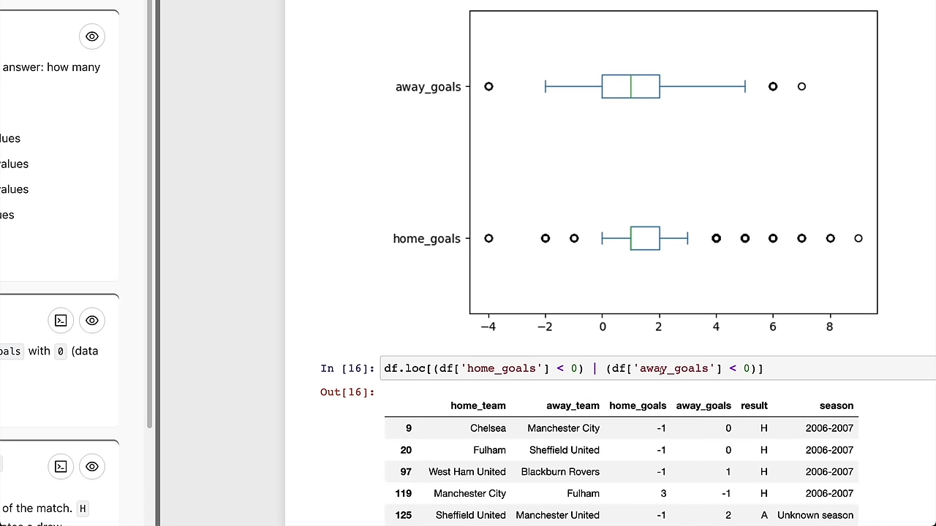
{"action": "scroll", "coordinate": [721, 374], "scroll_direction": "down", "scroll_amount": 2}
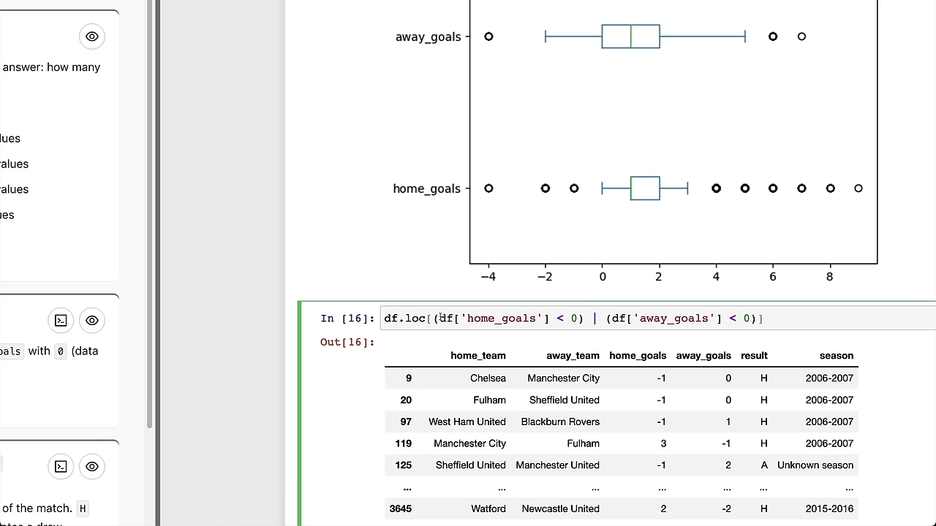
Replace the df.loc filter cell with a new one running (df['home_goals'] < 0).sum(), reusing the filter's home_goals condition.
{"action": "left_click_drag", "start_coordinate": [433, 319], "coordinate": [584, 319]}
{"action": "key", "text": "ctrl+c"}
{"action": "key", "text": "Escape"}
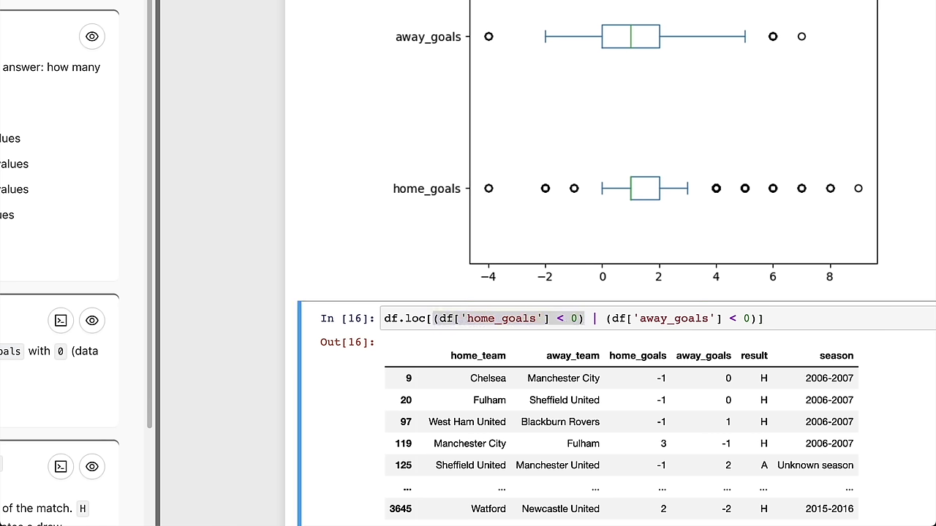
{"action": "key", "text": "d"}
{"action": "key", "text": "d"}
{"action": "key", "text": "a"}
{"action": "key", "text": "Return"}
{"action": "key", "text": "ctrl+v"}
{"action": "type", "text": ".shape"}
{"action": "key", "text": "BackSpace"}
{"action": "key", "text": "BackSpace"}
{"action": "key", "text": "BackSpace"}
{"action": "key", "text": "BackSpace"}
{"action": "key", "text": "BackSpace"}
{"action": "type", "text": "sum()"}
{"action": "key", "text": "shift+Return"}
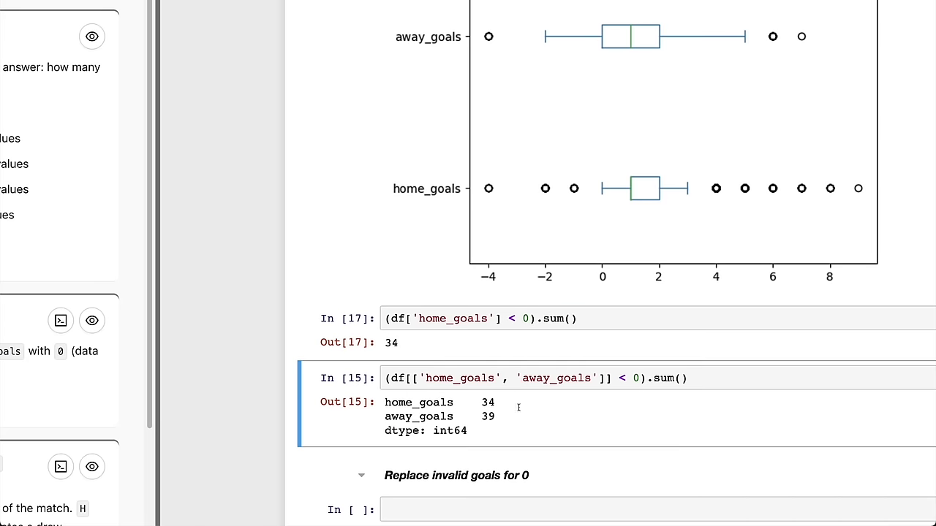
Compare the counts of negative goals and submit "34 invalid home_goals and 39 invalid away_goals values" as the answer to activity 2.
{"action": "left_click", "coordinate": [400, 350]}
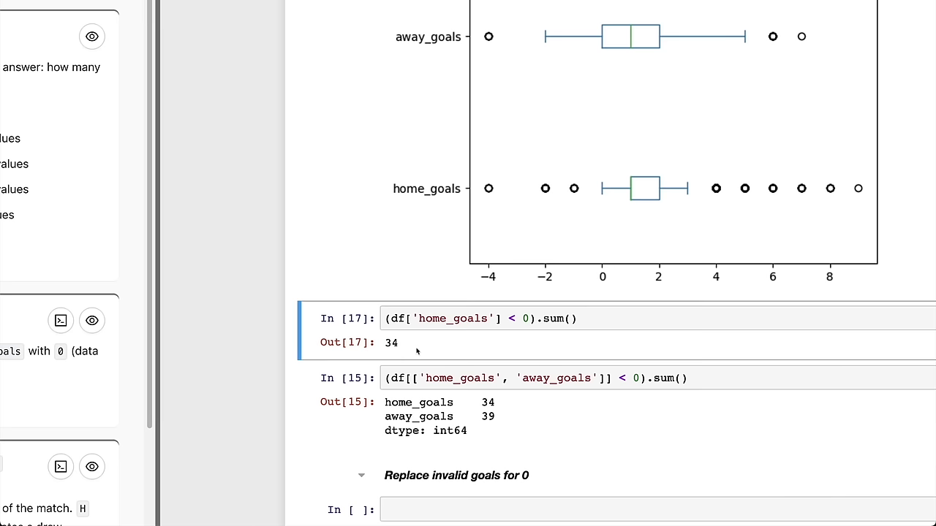
{"action": "left_click_drag", "start_coordinate": [402, 378], "coordinate": [609, 377]}
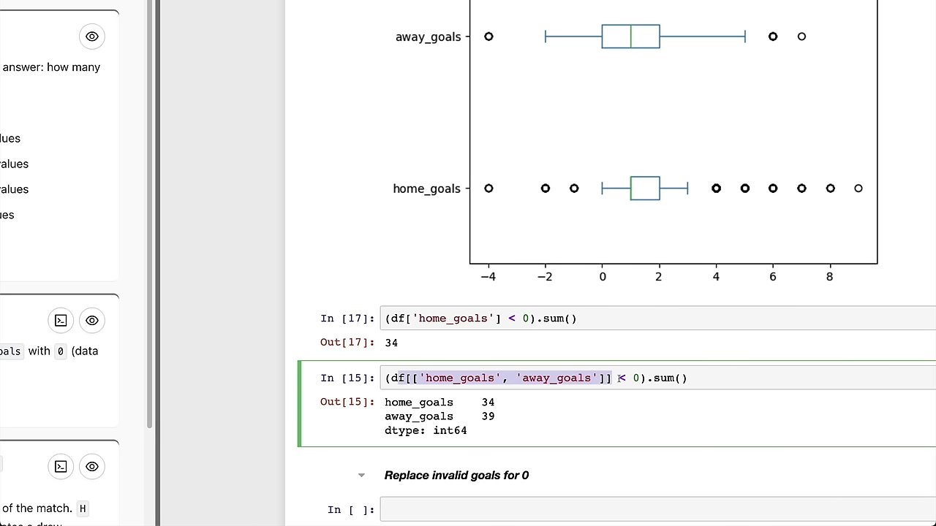
{"action": "left_click", "coordinate": [645, 378]}
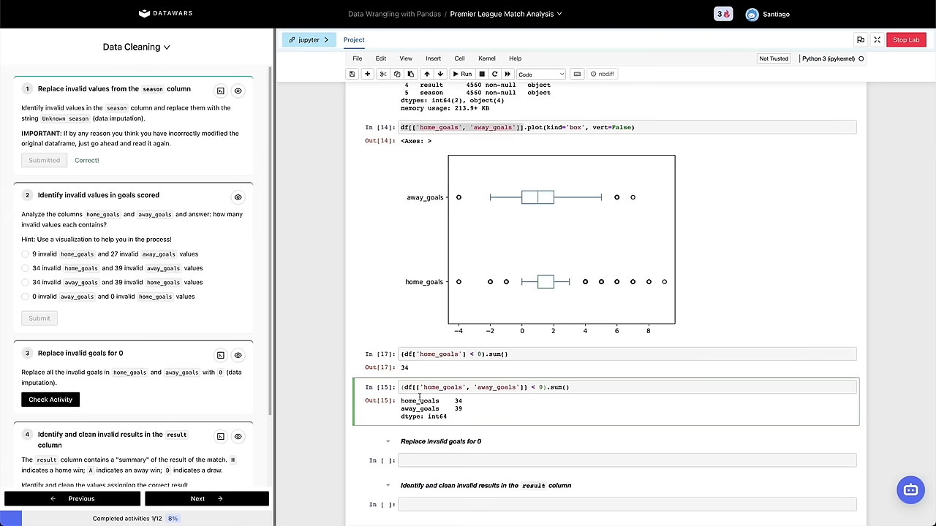
{"action": "double_click", "coordinate": [409, 401]}
{"action": "double_click", "coordinate": [459, 401]}
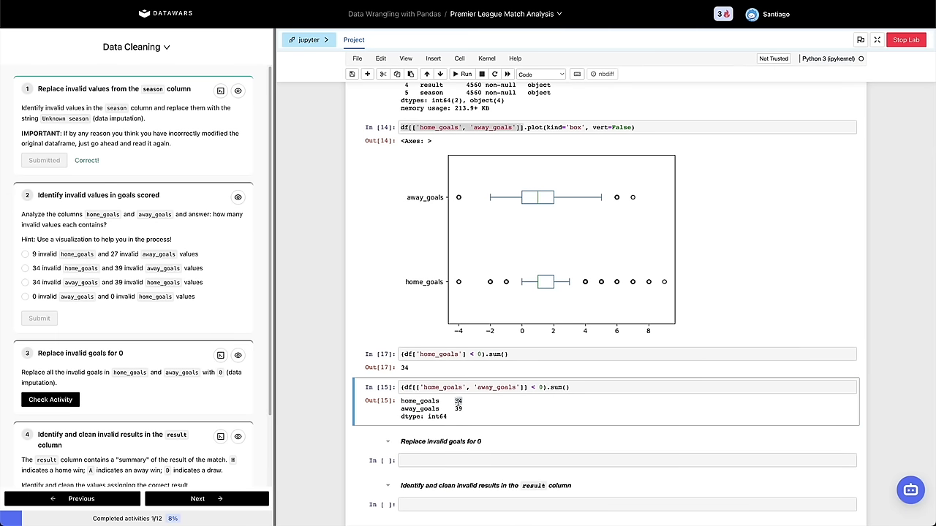
{"action": "double_click", "coordinate": [457, 408]}
{"action": "left_click", "coordinate": [33, 268]}
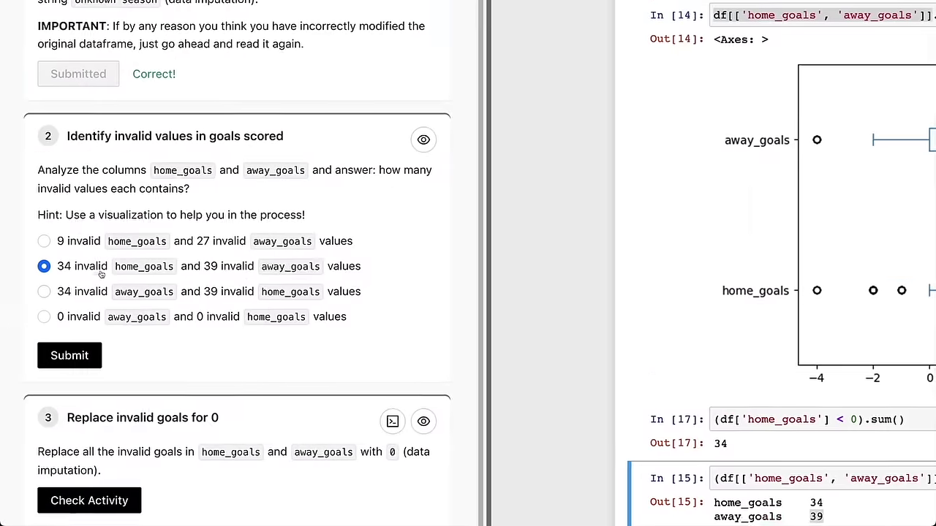
{"action": "left_click", "coordinate": [52, 322]}
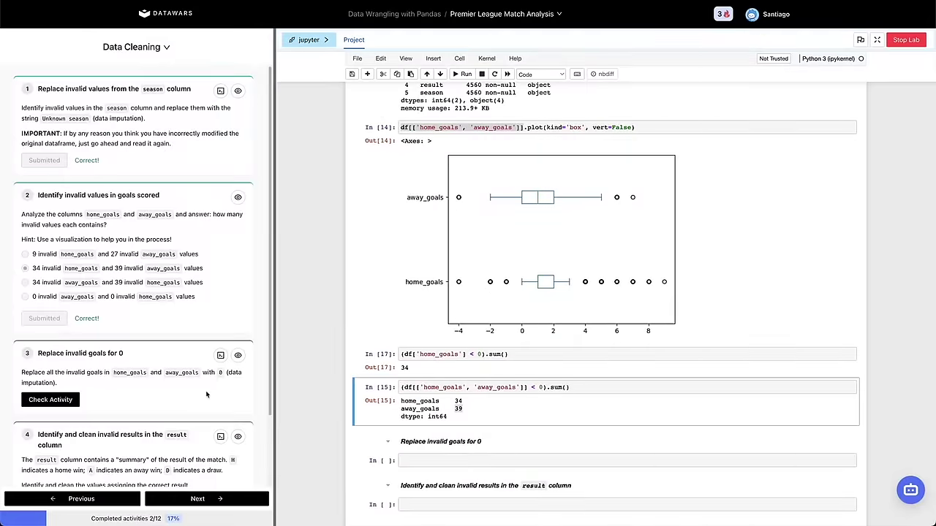
Under "Replace invalid goals for 0", run df.loc[df['home_goals'] < 0, 'home_goals'] and extend the line with an assignment of 0.
{"action": "scroll", "coordinate": [367, 485], "scroll_direction": "down", "scroll_amount": 1}
{"action": "scroll", "coordinate": [591, 525], "scroll_direction": "down", "scroll_amount": 2}
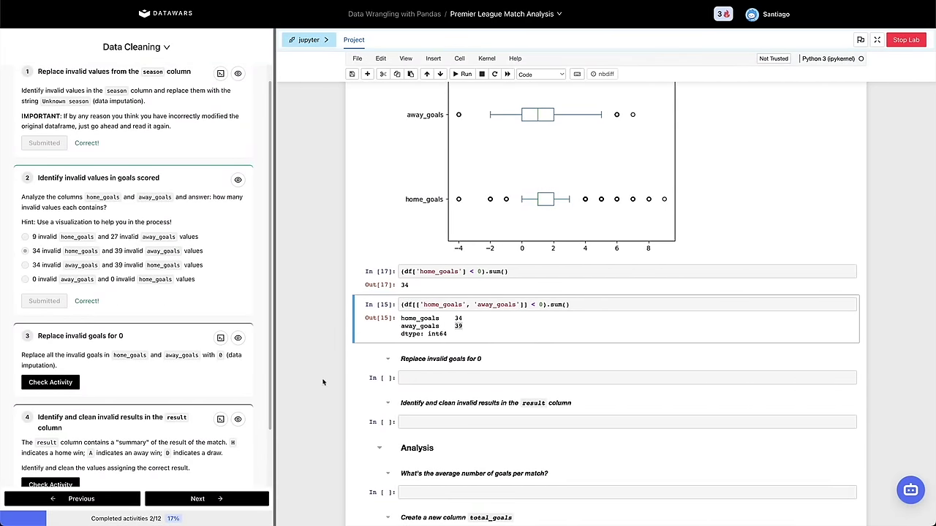
{"action": "left_click", "coordinate": [416, 376]}
{"action": "scroll", "coordinate": [410, 358], "scroll_direction": "down", "scroll_amount": 1}
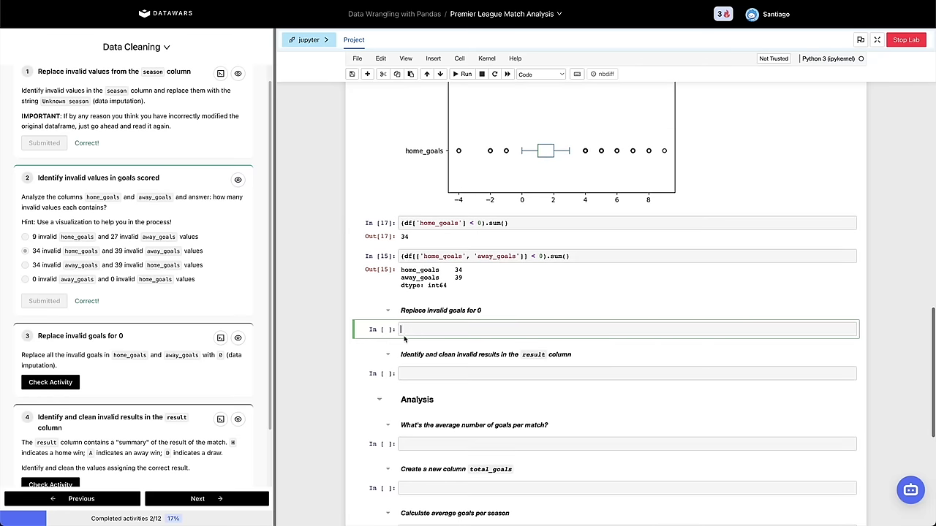
{"action": "type", "text": "df"}
{"action": "type", "text": ".loc[df['hom"}
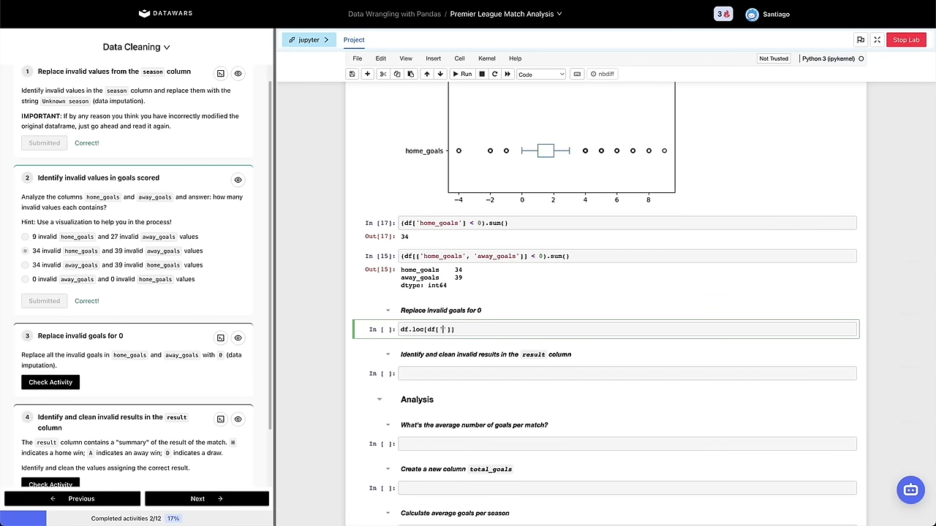
{"action": "key", "text": "Tab"}
{"action": "key", "text": "Return"}
{"action": "type", "text": "'] "}
{"action": "type", "text": "< -"}
{"action": "type", "text": "0, 'hom"}
{"action": "type", "text": "e_goals"}
{"action": "key", "text": "shift+Return"}
{"action": "left_click", "coordinate": [622, 331]}
{"action": "type", "text": "= "}
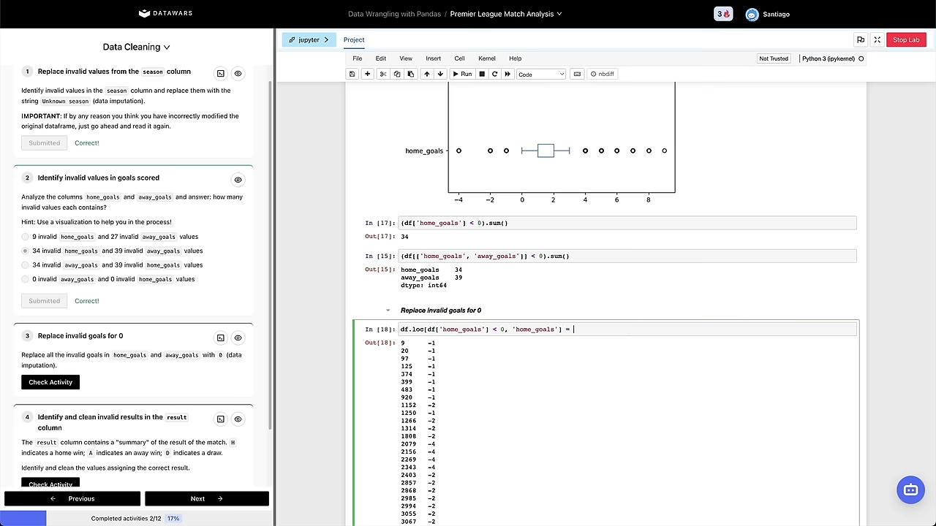
{"action": "type", "text": "0"}
Add and run the matching line df.loc[df['away_goals'] < 0, 'away_goals'] = 0, and submit activity 3 for checking.
{"action": "key", "text": "Return"}
{"action": "type", "text": "df.loc[df['home_goals'] < 0, 'home_goals'] = 0"}
{"action": "left_click", "coordinate": [500, 258]}
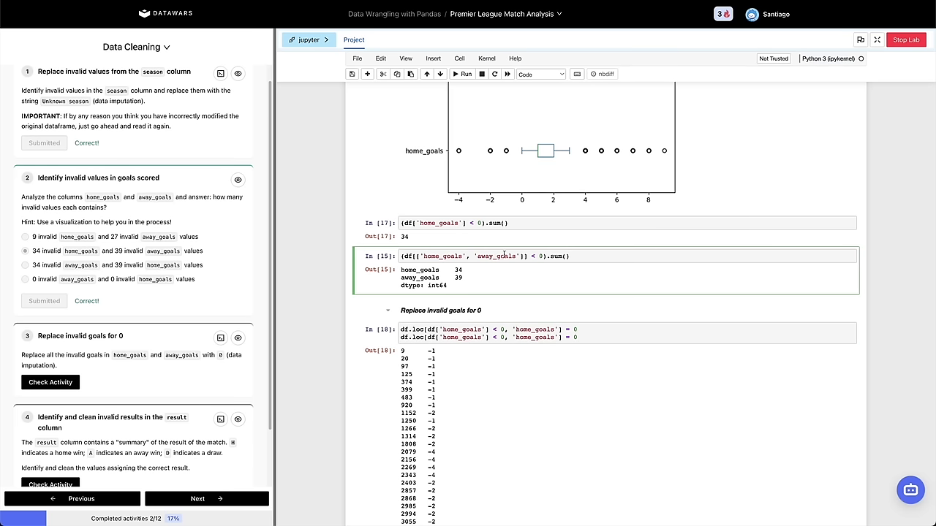
{"action": "double_click", "coordinate": [496, 256]}
{"action": "key", "text": "ctrl+c"}
{"action": "double_click", "coordinate": [463, 337]}
{"action": "key", "text": "ctrl+v"}
{"action": "double_click", "coordinate": [534, 337]}
{"action": "key", "text": "ctrl+v"}
{"action": "key", "text": "shift+Return"}
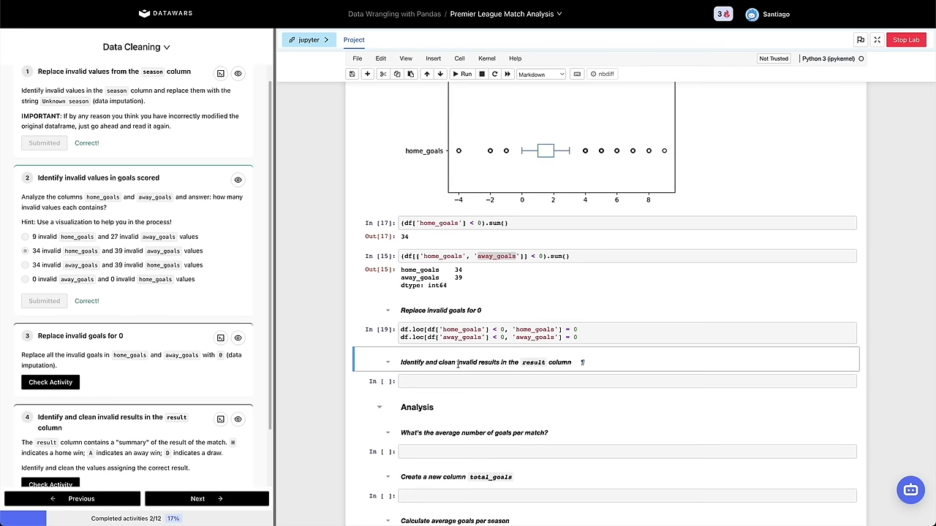
{"action": "left_click", "coordinate": [51, 382]}
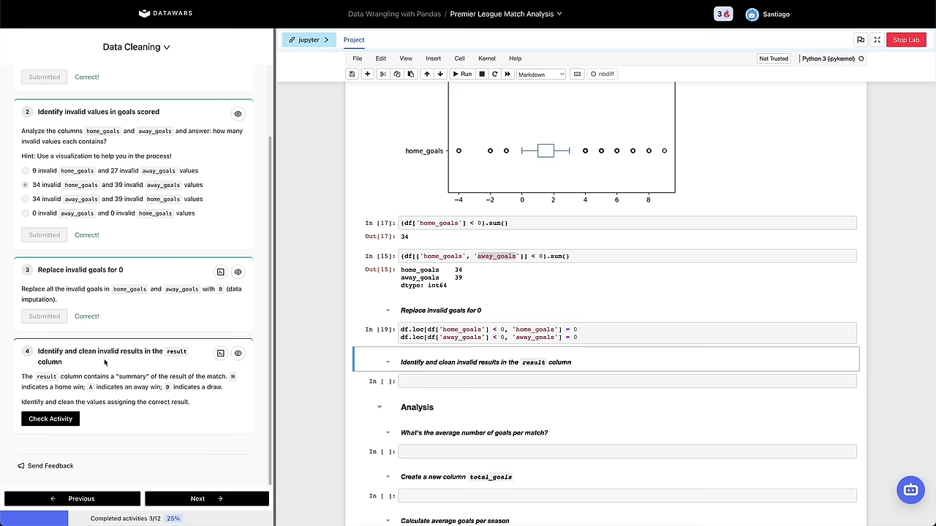
Preview the dataframe with df.head() in the cell under "Identify and clean invalid results in the result column".
{"action": "left_click", "coordinate": [385, 381]}
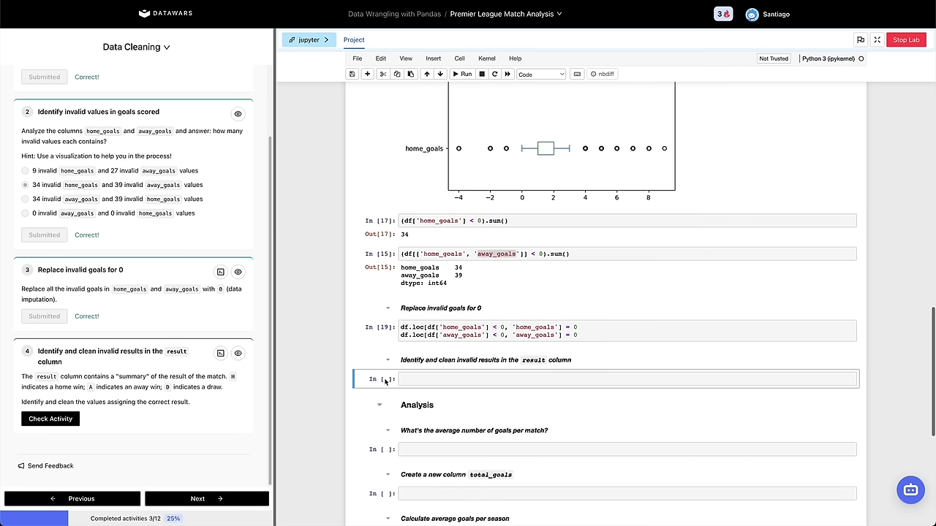
{"action": "type", "text": "df."}
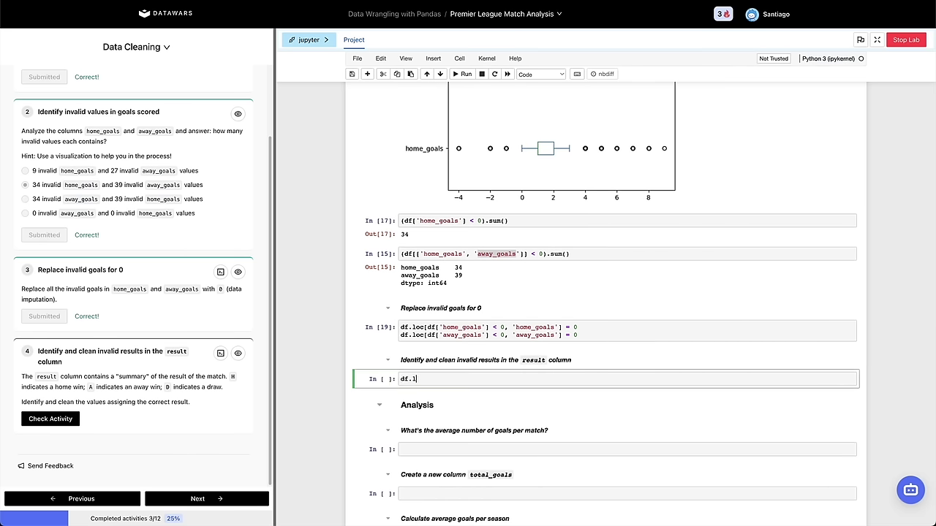
{"action": "type", "text": "head()"}
{"action": "key", "text": "shift+Return"}
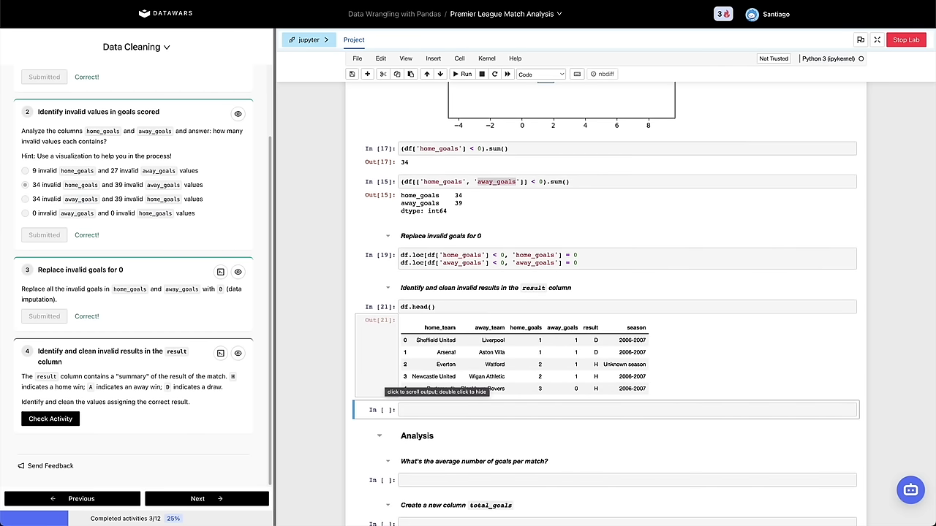
{"action": "left_click", "coordinate": [399, 395]}
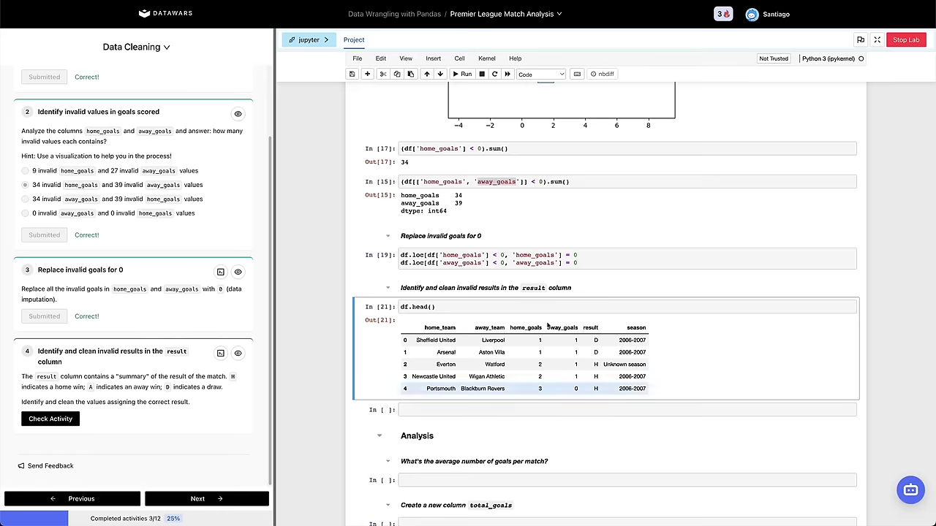
Review the season value counts, comparing the regular seasons with the "Unknown season" entry.
{"action": "scroll", "coordinate": [547, 258], "scroll_direction": "up", "scroll_amount": 15}
{"action": "scroll", "coordinate": [546, 261], "scroll_direction": "up", "scroll_amount": 1}
{"action": "scroll", "coordinate": [476, 322], "scroll_direction": "down", "scroll_amount": 1}
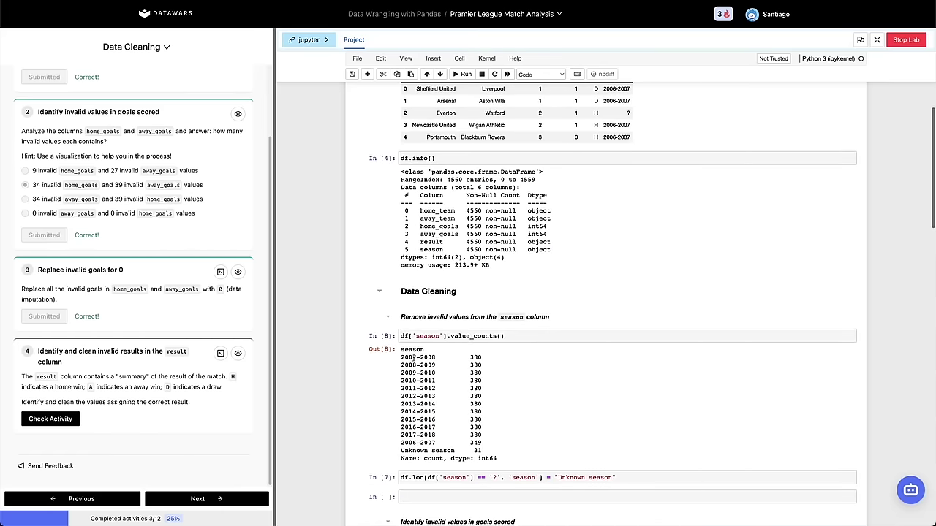
{"action": "scroll", "coordinate": [412, 383], "scroll_direction": "down", "scroll_amount": 1}
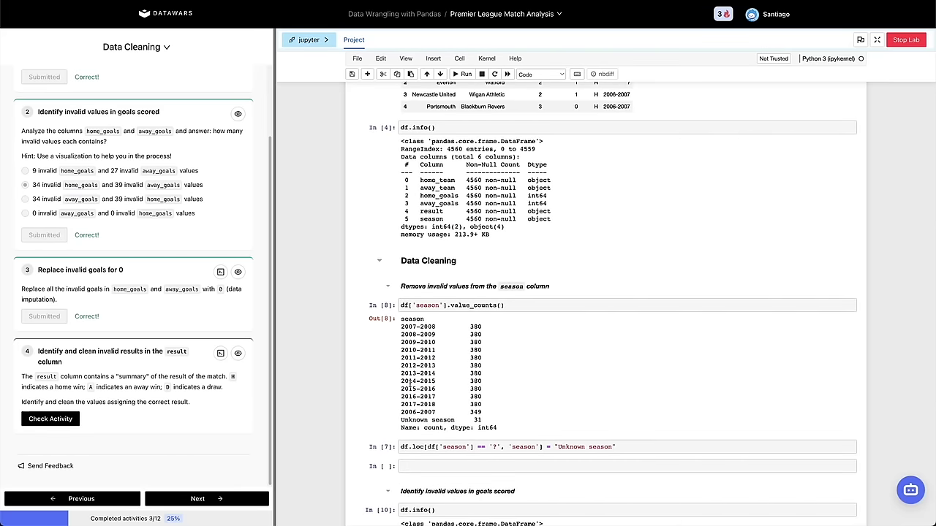
{"action": "left_click", "coordinate": [402, 386]}
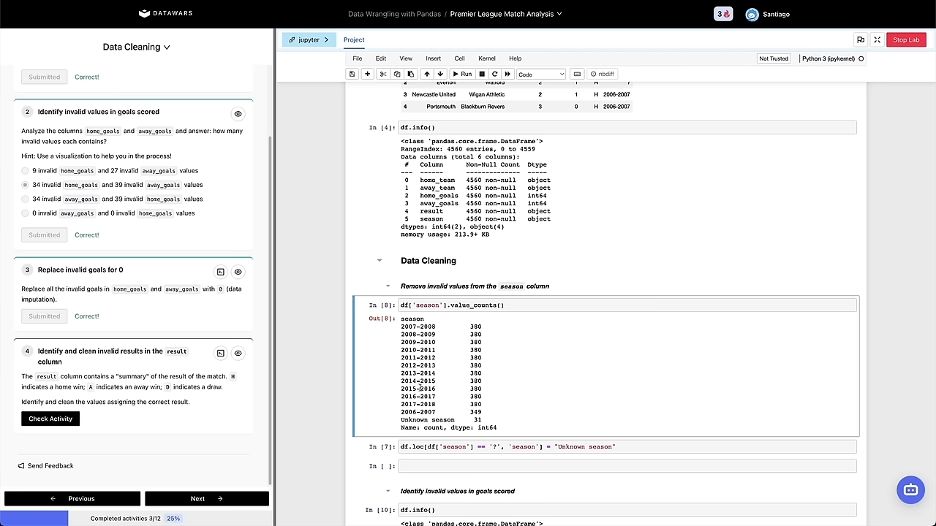
{"action": "left_click", "coordinate": [405, 388]}
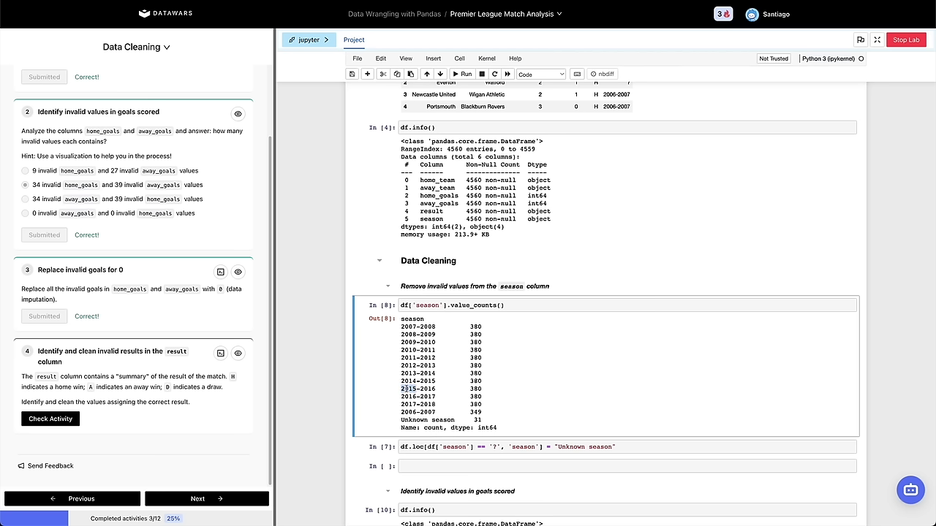
{"action": "double_click", "coordinate": [427, 388]}
{"action": "left_click", "coordinate": [411, 388]}
{"action": "double_click", "coordinate": [427, 388]}
{"action": "left_click_drag", "start_coordinate": [405, 388], "coordinate": [428, 388]}
{"action": "double_click", "coordinate": [416, 421]}
{"action": "mouse_move", "coordinate": [417, 421]}
{"action": "left_mouse_down"}
{"action": "mouse_move", "coordinate": [442, 421]}
{"action": "mouse_move", "coordinate": [420, 419]}
{"action": "left_mouse_up"}
{"action": "double_click", "coordinate": [429, 419]}
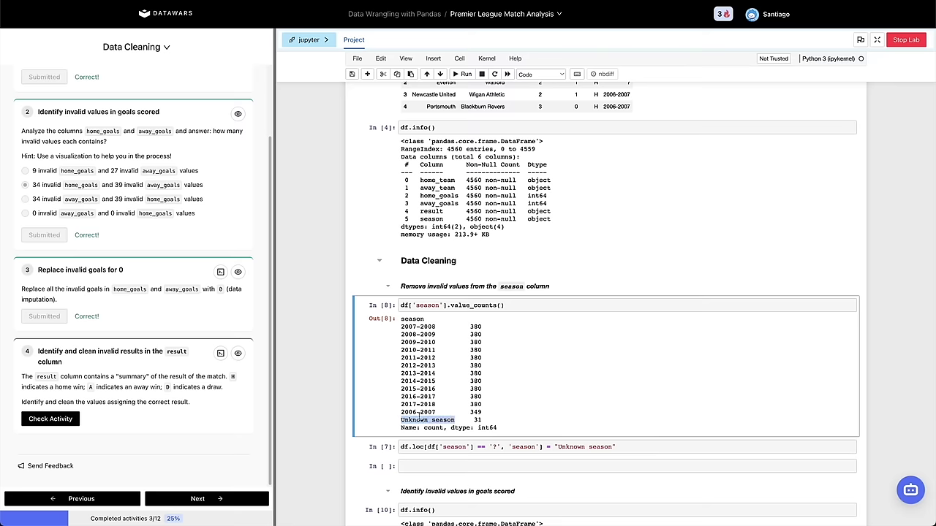
Review the data types of the goals columns in the df.info() output and the box plot of home_goals and away_goals.
{"action": "scroll", "coordinate": [420, 418], "scroll_direction": "down", "scroll_amount": 5}
{"action": "scroll", "coordinate": [456, 253], "scroll_direction": "up", "scroll_amount": 1}
{"action": "mouse_move", "coordinate": [545, 186]}
{"action": "left_mouse_down"}
{"action": "mouse_move", "coordinate": [423, 185]}
{"action": "mouse_move", "coordinate": [536, 185]}
{"action": "left_mouse_up"}
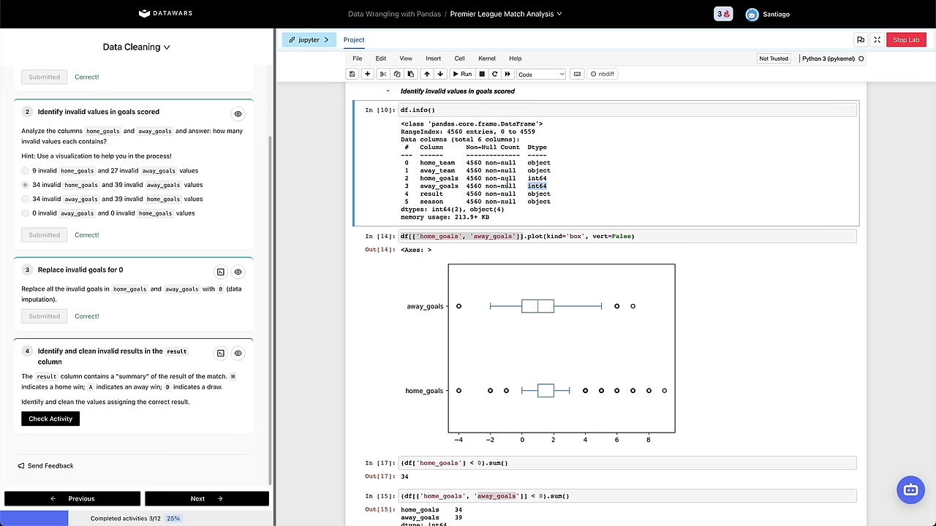
{"action": "left_click_drag", "start_coordinate": [420, 186], "coordinate": [528, 188]}
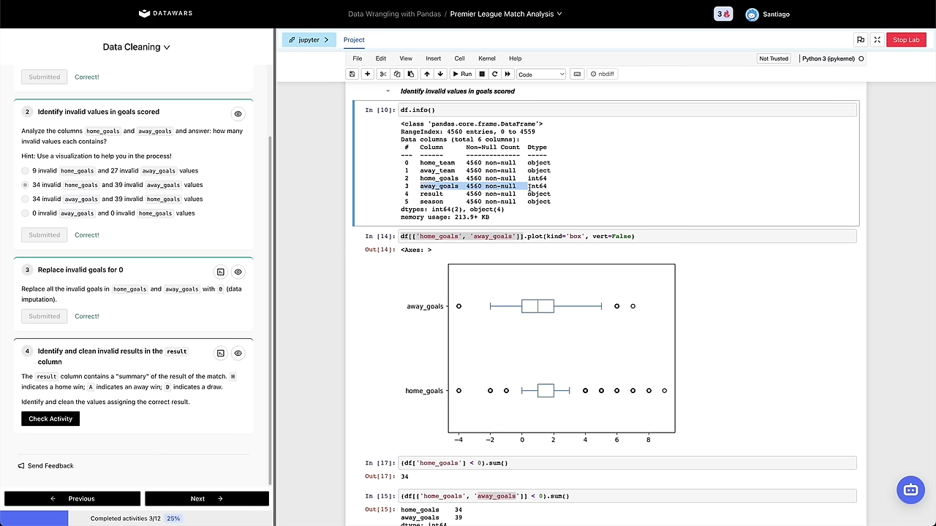
{"action": "left_click", "coordinate": [531, 187]}
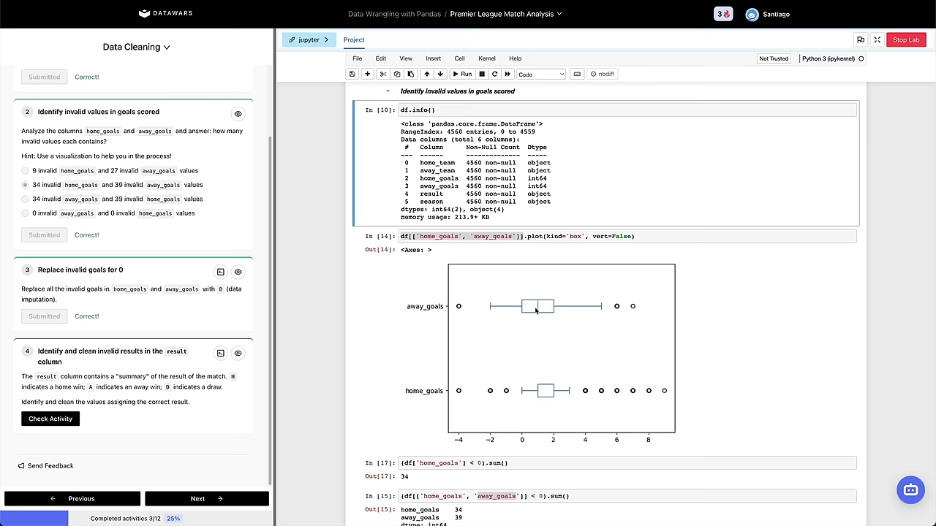
{"action": "left_click", "coordinate": [510, 282]}
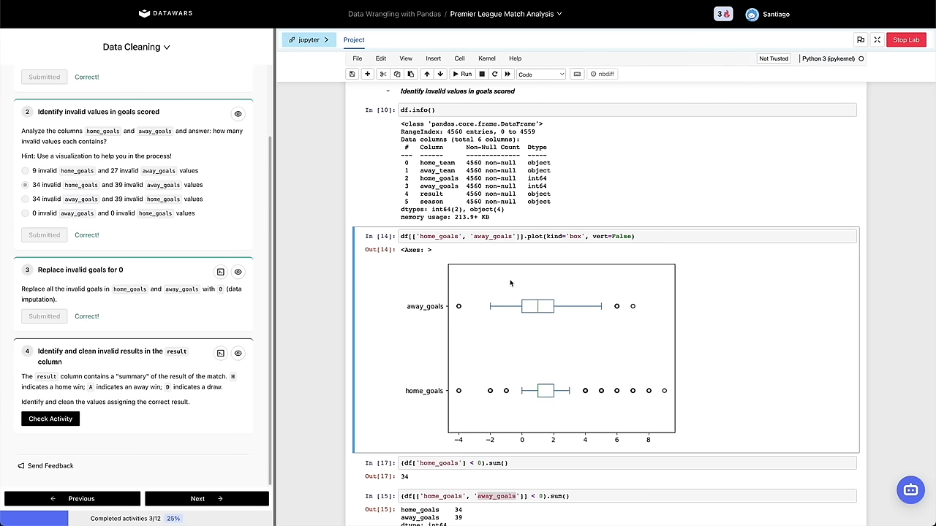
{"action": "scroll", "coordinate": [511, 282], "scroll_direction": "down", "scroll_amount": 5}
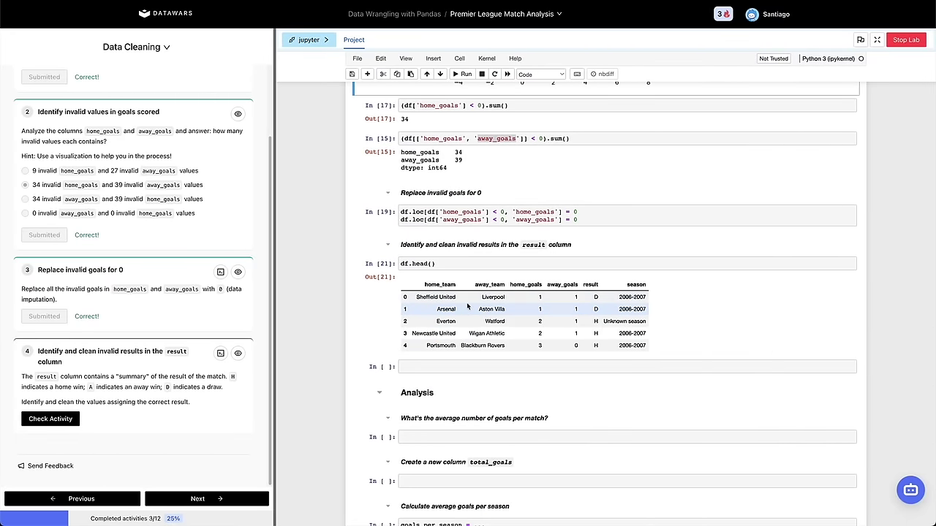
Run df['result'].value_counts() in the empty cell below the dataframe preview and remove the duplicated "counts" from the code.
{"action": "left_click", "coordinate": [559, 285]}
{"action": "left_click", "coordinate": [481, 365]}
{"action": "type", "text": "df['result'].value_"}
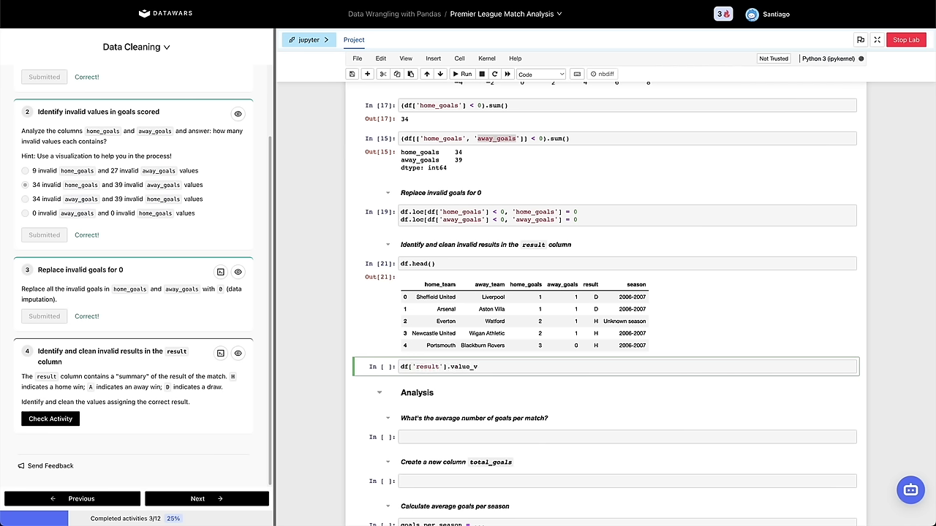
{"action": "type", "text": "counts()"}
{"action": "key", "text": "shift+Return"}
{"action": "left_click", "coordinate": [503, 388]}
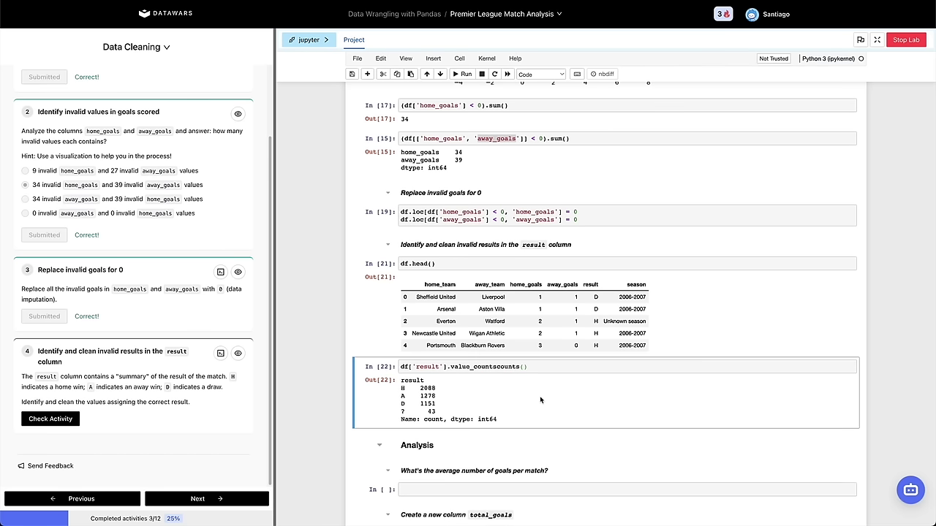
{"action": "left_click", "coordinate": [496, 368]}
{"action": "key", "text": "BackSpace"}
{"action": "key", "text": "BackSpace"}
{"action": "key", "text": "BackSpace"}
{"action": "key", "text": "BackSpace"}
{"action": "key", "text": "BackSpace"}
{"action": "key", "text": "BackSpace"}
Examine the counts of the H, A and D values in the result column output.
{"action": "left_click", "coordinate": [492, 394]}
{"action": "left_click_drag", "start_coordinate": [401, 388], "coordinate": [437, 394]}
{"action": "left_click", "coordinate": [402, 400]}
{"action": "left_click_drag", "start_coordinate": [402, 404], "coordinate": [439, 405]}
{"action": "left_click", "coordinate": [435, 404]}
{"action": "left_click_drag", "start_coordinate": [437, 404], "coordinate": [402, 383]}
{"action": "left_click", "coordinate": [401, 389]}
Compare the result counts with the season value counts under "Remove invalid values from the season column".
{"action": "scroll", "coordinate": [402, 391], "scroll_direction": "up", "scroll_amount": 10}
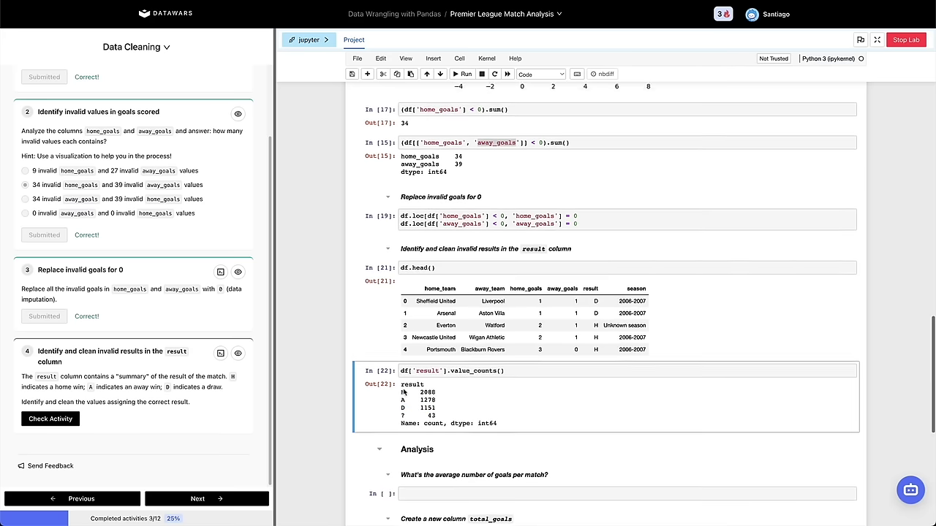
{"action": "scroll", "coordinate": [402, 393], "scroll_direction": "up", "scroll_amount": 10}
{"action": "scroll", "coordinate": [418, 285], "scroll_direction": "down", "scroll_amount": 5}
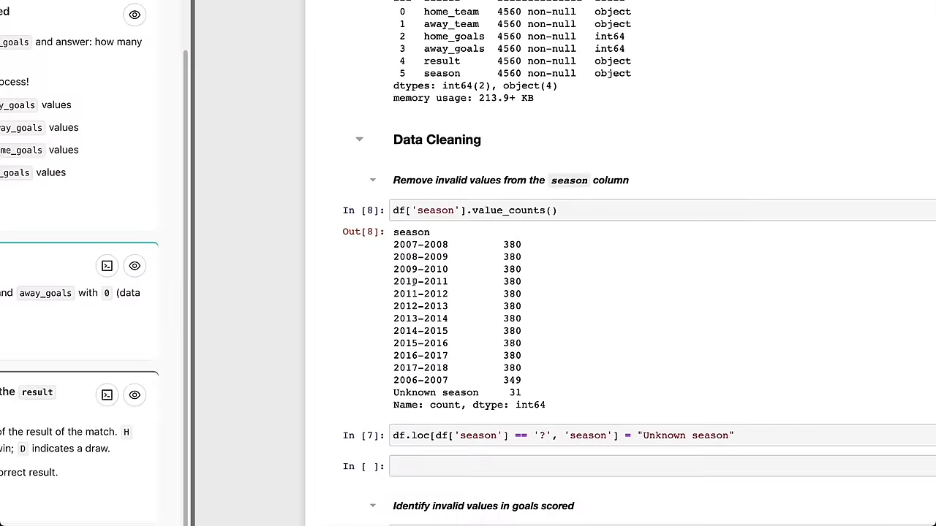
{"action": "left_click_drag", "start_coordinate": [405, 243], "coordinate": [424, 241]}
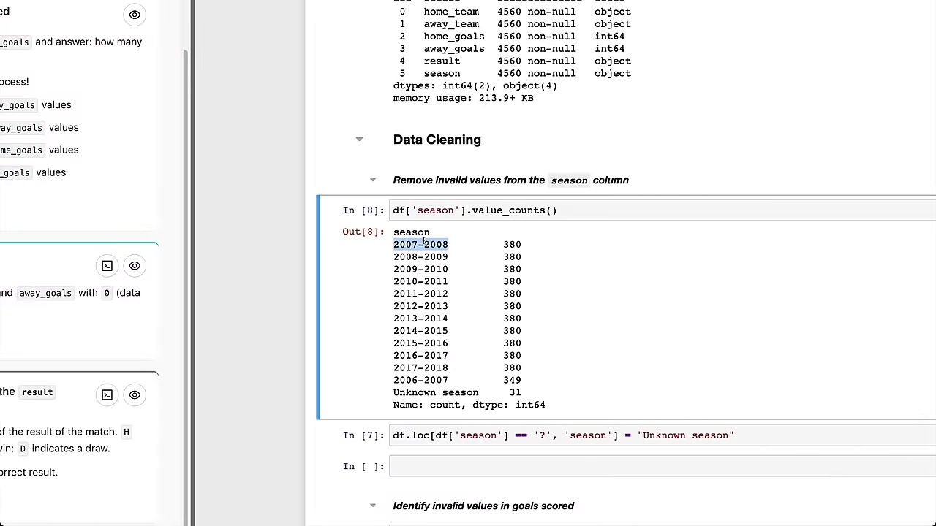
{"action": "double_click", "coordinate": [420, 247]}
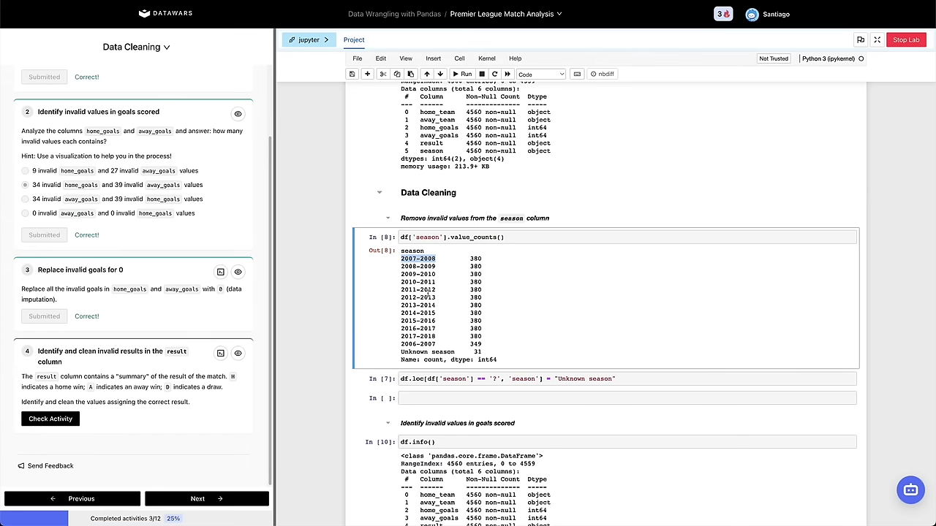
{"action": "left_click", "coordinate": [415, 286]}
{"action": "scroll", "coordinate": [422, 304], "scroll_direction": "down", "scroll_amount": 20}
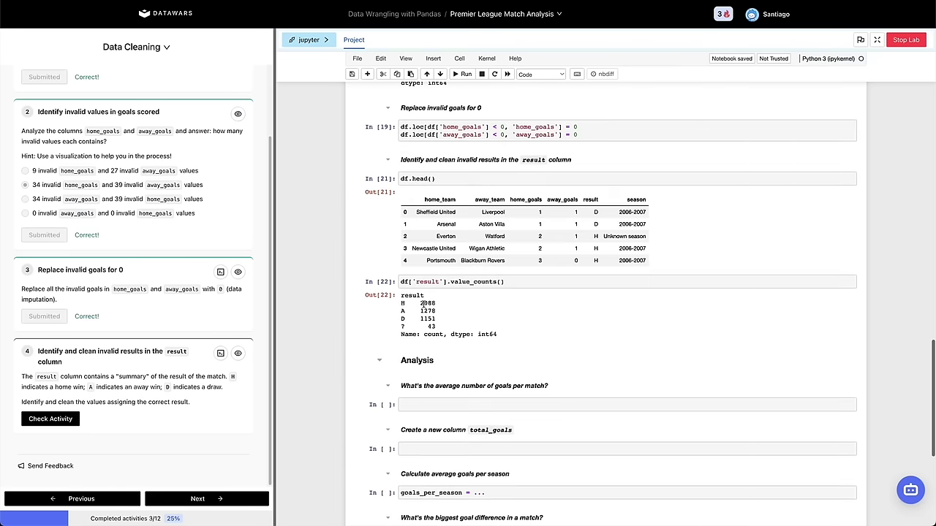
Check in the df.head() preview how home_goals and away_goals determine the result value of the draw and home-win rows.
{"action": "left_click", "coordinate": [445, 264]}
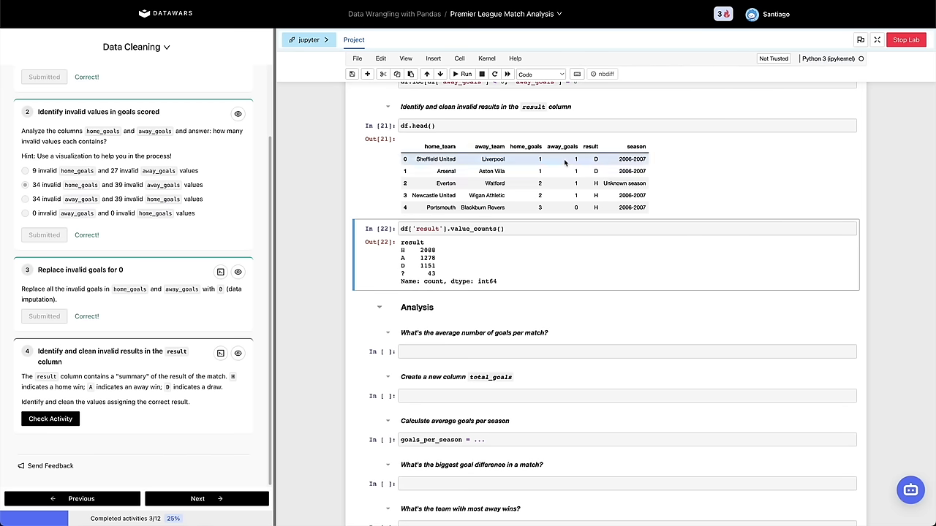
{"action": "left_click", "coordinate": [591, 149]}
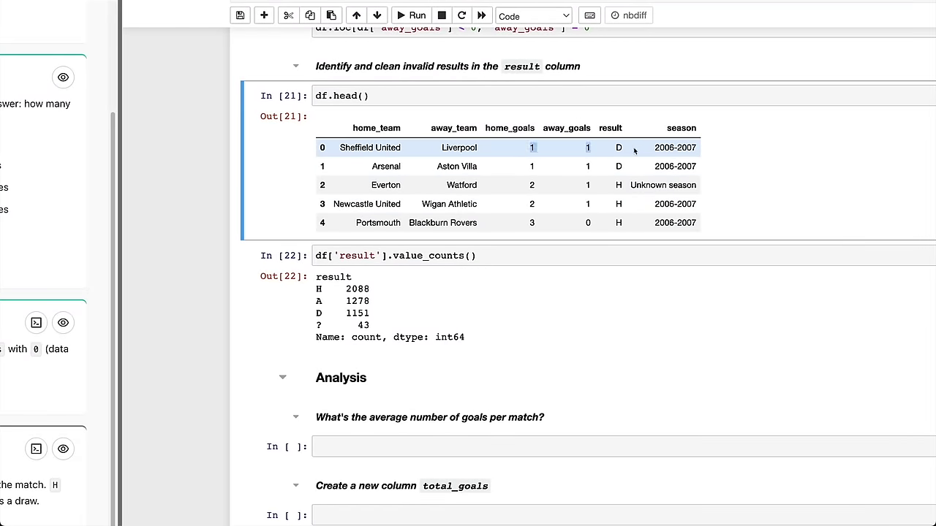
{"action": "double_click", "coordinate": [505, 128]}
{"action": "double_click", "coordinate": [560, 129]}
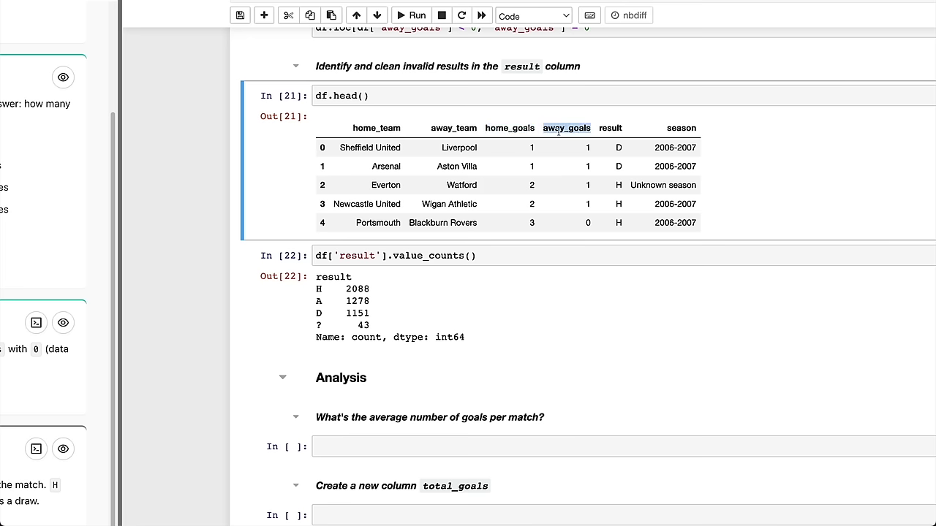
{"action": "left_click_drag", "start_coordinate": [528, 149], "coordinate": [597, 150]}
{"action": "left_click", "coordinate": [597, 149]}
{"action": "double_click", "coordinate": [618, 147]}
{"action": "left_click", "coordinate": [523, 187]}
{"action": "left_click_drag", "start_coordinate": [579, 192], "coordinate": [597, 193]}
{"action": "left_click", "coordinate": [588, 187]}
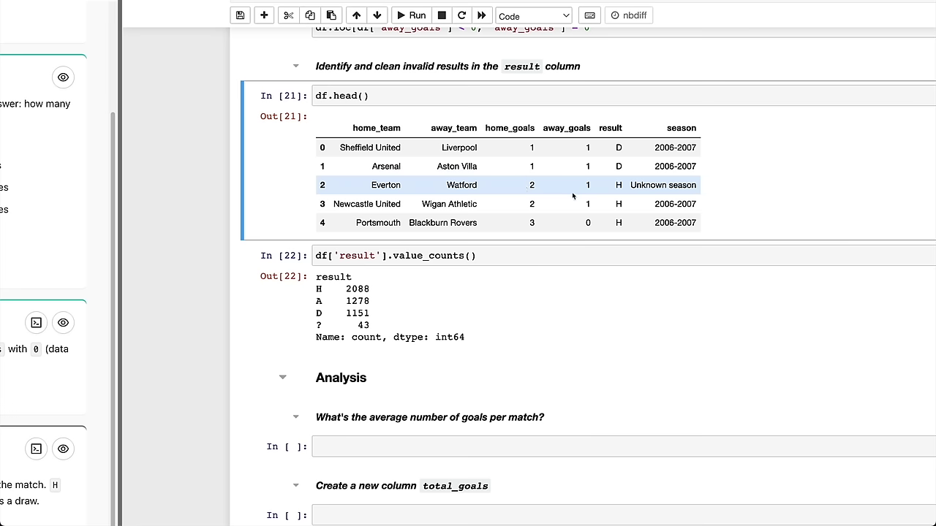
{"action": "double_click", "coordinate": [519, 190]}
{"action": "double_click", "coordinate": [618, 188]}
Insert a cell below the result counts and run df.loc[df['home_goals'] > df['away_goals']] to filter the home wins.
{"action": "left_click", "coordinate": [454, 302]}
{"action": "key", "text": "b"}
{"action": "key", "text": "Return"}
{"action": "type", "text": "df.loc[df['hom"}
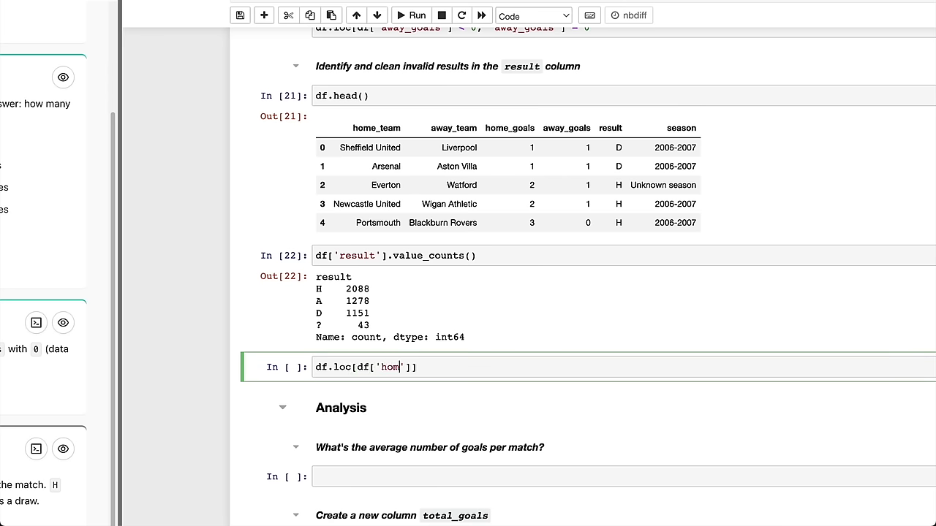
{"action": "key", "text": "Tab"}
{"action": "key", "text": "Return"}
{"action": "key", "text": "Right"}
{"action": "key", "text": "Right"}
{"action": "type", "text": "> df['aw"}
{"action": "key", "text": "Tab"}
{"action": "key", "text": "Return"}
{"action": "key", "text": "Right"}
{"action": "key", "text": "Right"}
{"action": "key", "text": "shift+Return"}
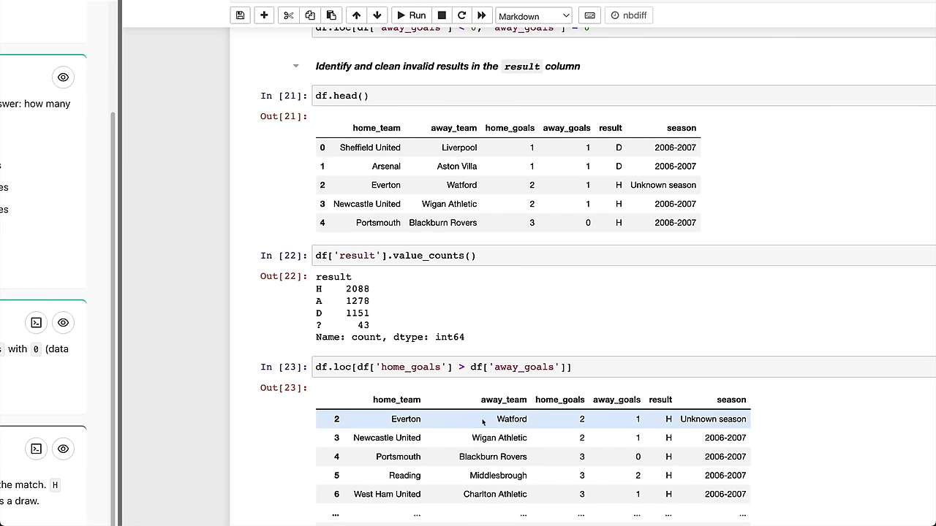
Extend the home-win filter with the 'result' column and .value_counts(), and rerun the cell.
{"action": "scroll", "coordinate": [677, 464], "scroll_direction": "down", "scroll_amount": 1}
{"action": "scroll", "coordinate": [677, 463], "scroll_direction": "down", "scroll_amount": 2}
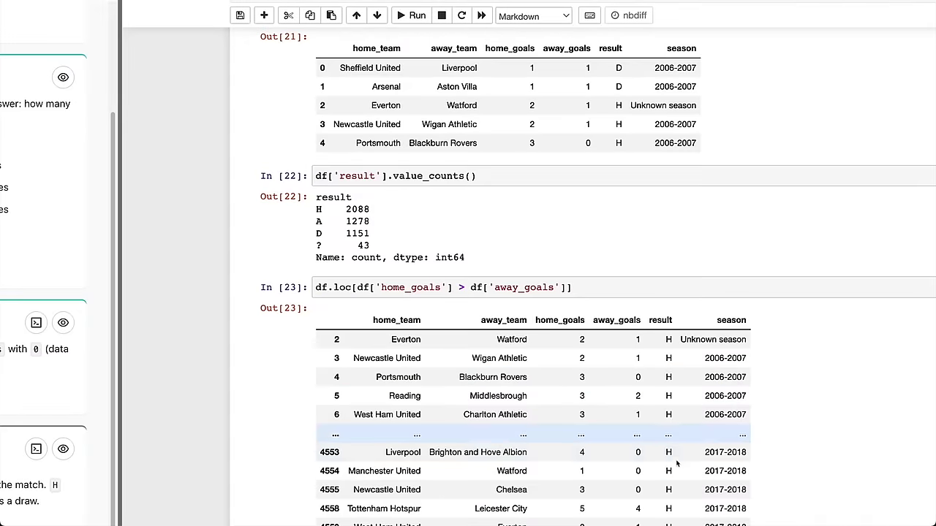
{"action": "left_click", "coordinate": [603, 287]}
{"action": "type", "text": ", 'result"}
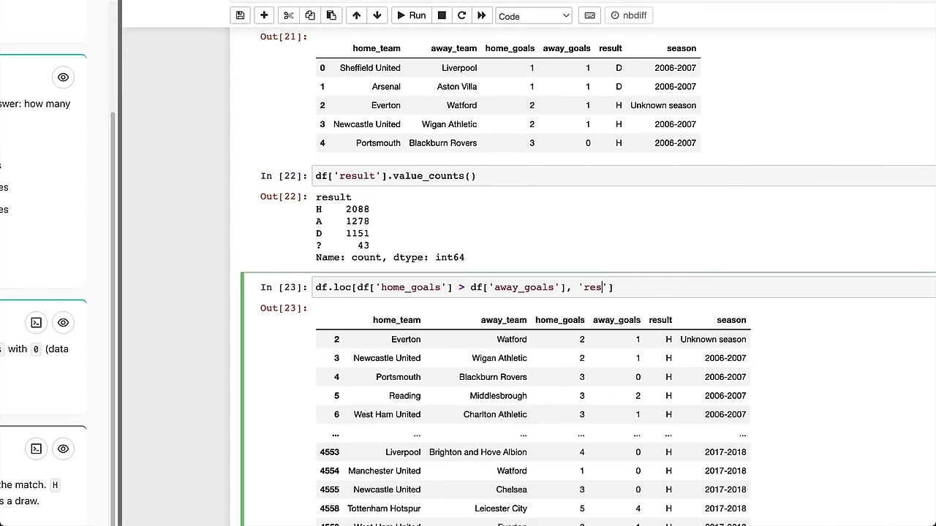
{"action": "type", "text": "'].value_counts()"}
{"action": "key", "text": "shift+Return"}
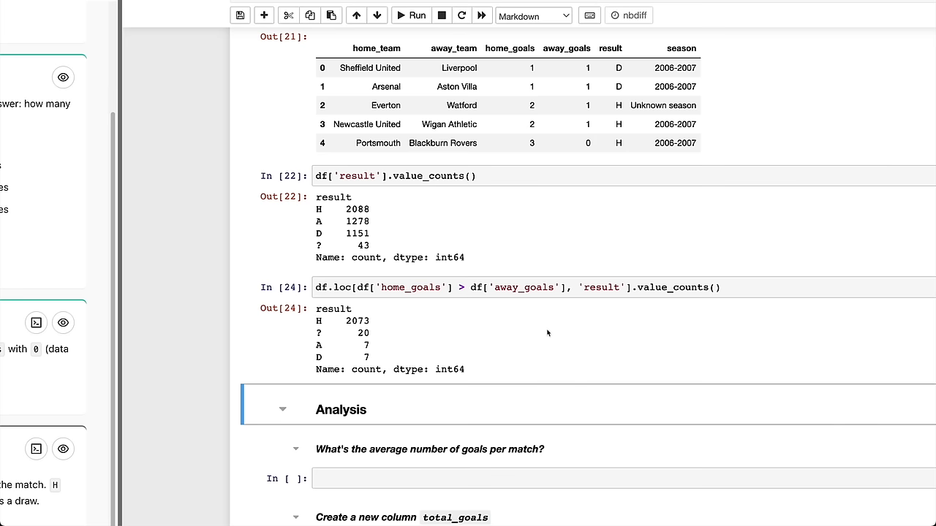
Examine the result counts for the home-win filter, looking at the ?, A and D entries against the filter condition.
{"action": "left_click", "coordinate": [577, 289]}
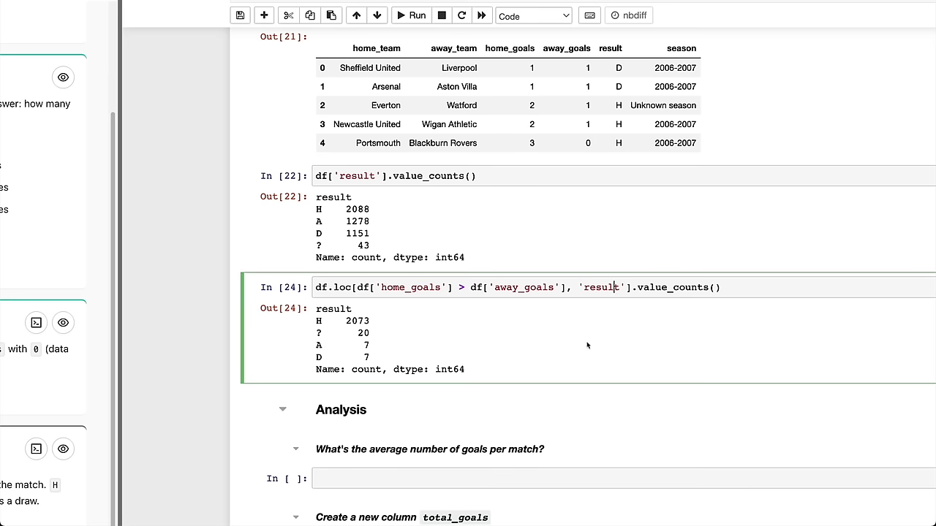
{"action": "left_click", "coordinate": [322, 336]}
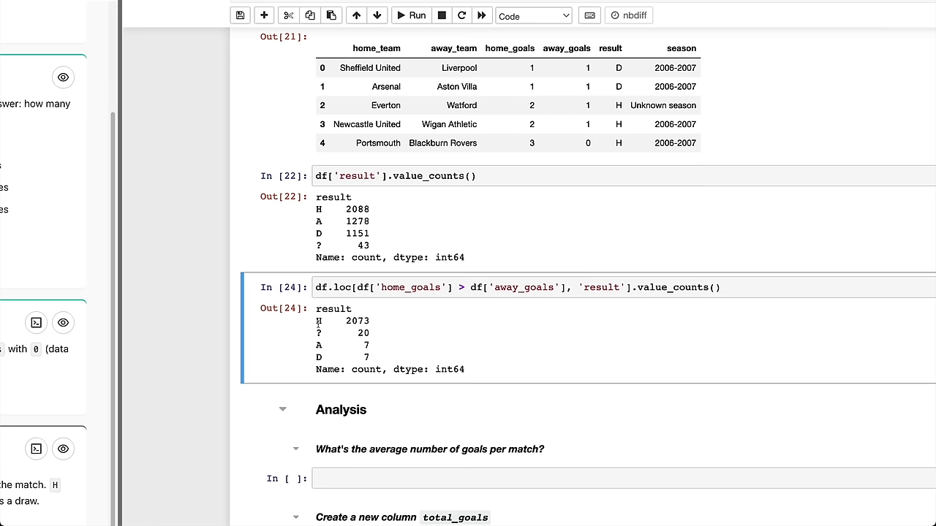
{"action": "double_click", "coordinate": [321, 333]}
{"action": "left_click_drag", "start_coordinate": [319, 333], "coordinate": [391, 335]}
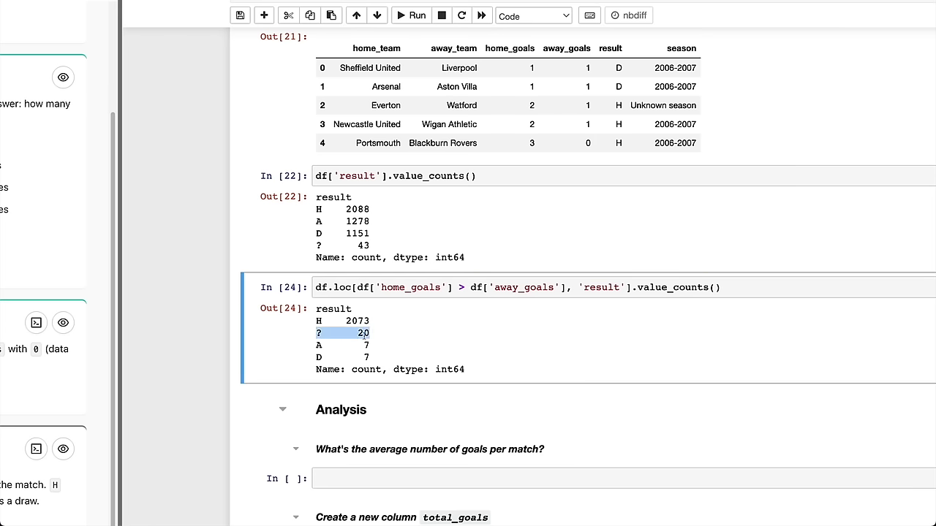
{"action": "left_click_drag", "start_coordinate": [319, 345], "coordinate": [378, 362]}
{"action": "left_click", "coordinate": [377, 363]}
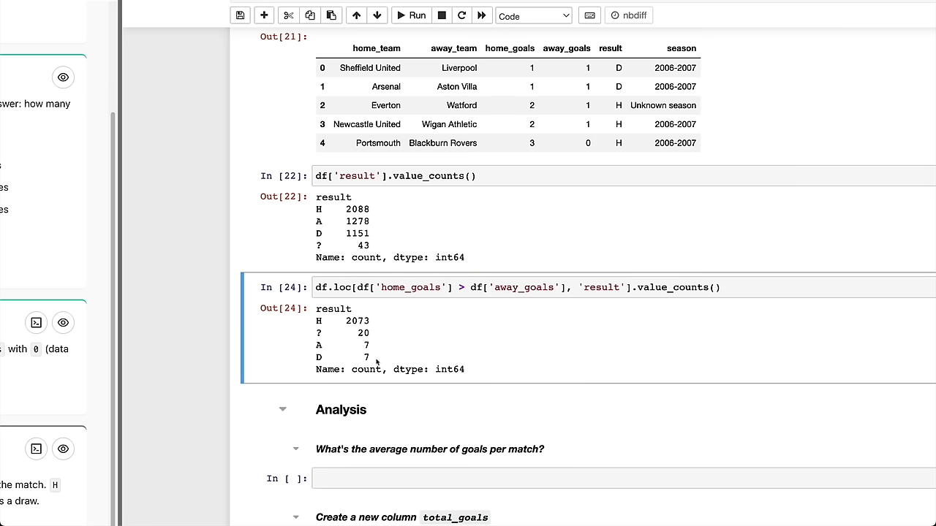
{"action": "mouse_move", "coordinate": [363, 286]}
{"action": "left_mouse_down"}
{"action": "mouse_move", "coordinate": [541, 287]}
{"action": "mouse_move", "coordinate": [353, 287]}
{"action": "left_mouse_up"}
{"action": "left_click", "coordinate": [512, 287]}
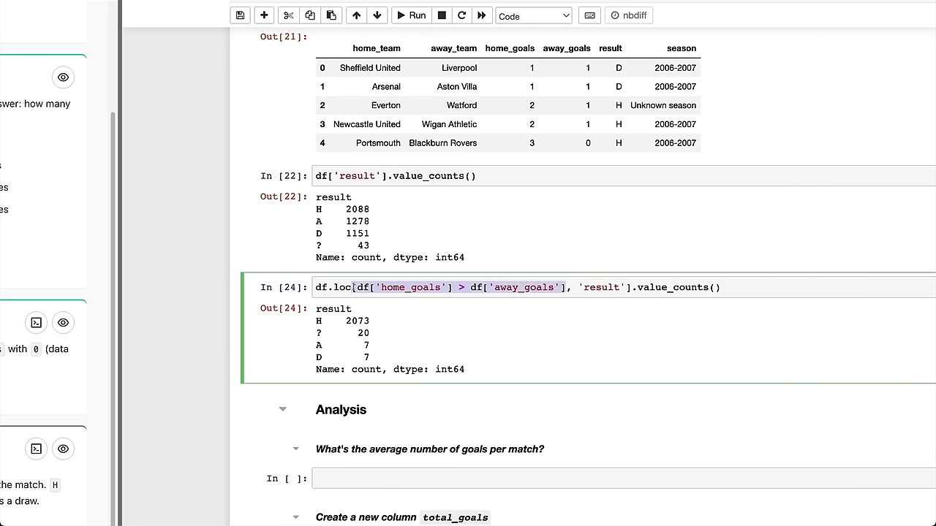
{"action": "left_click", "coordinate": [371, 287]}
{"action": "left_click", "coordinate": [417, 319]}
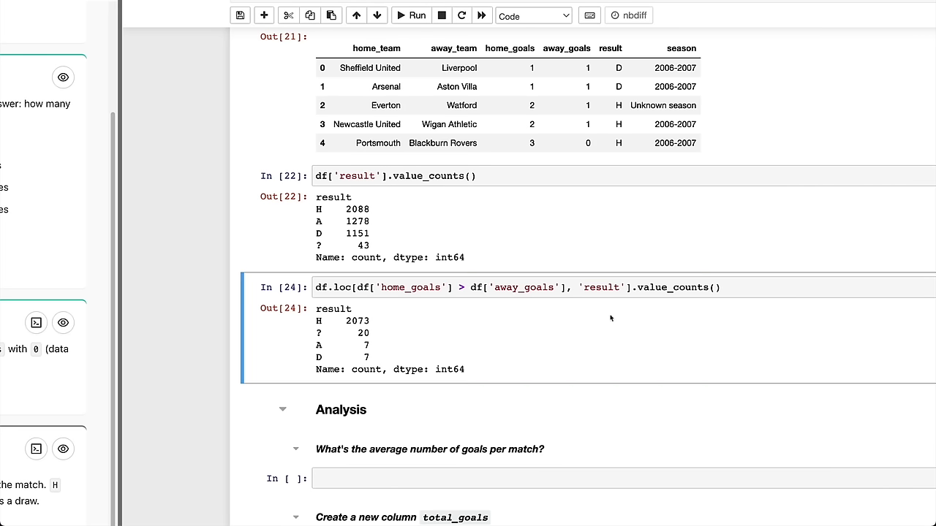
Replace .value_counts() in the home-win filter line with the assignment = 'H'.
{"action": "left_click", "coordinate": [631, 290]}
{"action": "key", "text": "shift+End"}
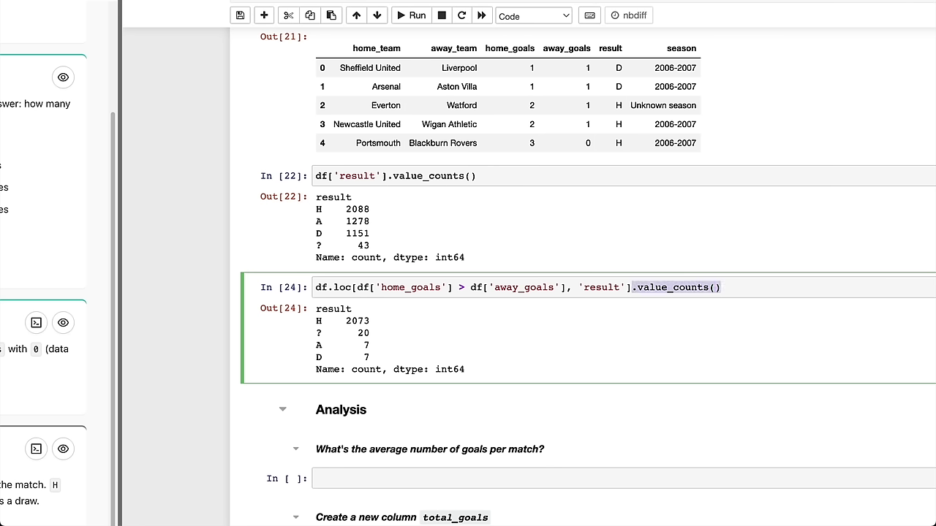
{"action": "type", "text": "= '"}
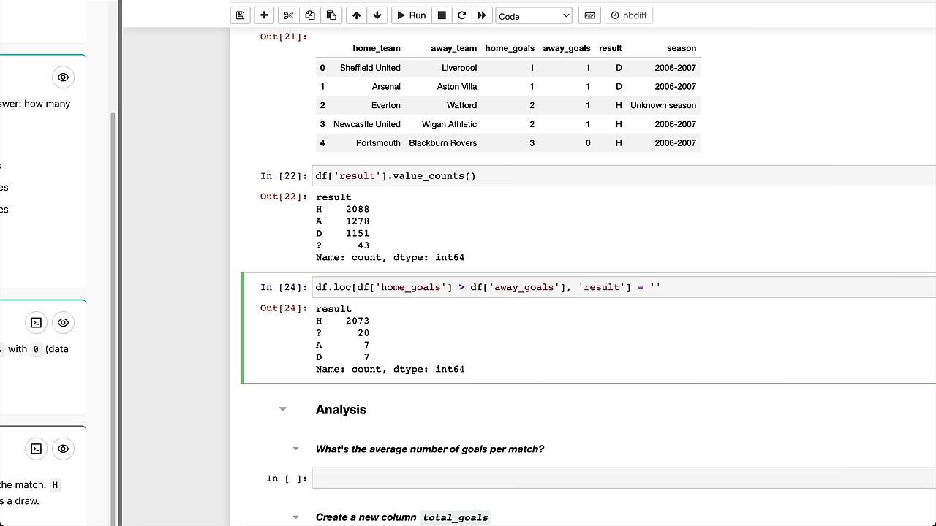
{"action": "type", "text": "H"}
Duplicate the home-win assignment line on a new line directly below it in the same cell.
{"action": "key", "text": "shift+Home"}
{"action": "key", "text": "ctrl+c"}
{"action": "key", "text": "End"}
{"action": "key", "text": "Return"}
{"action": "key", "text": "ctrl+v"}
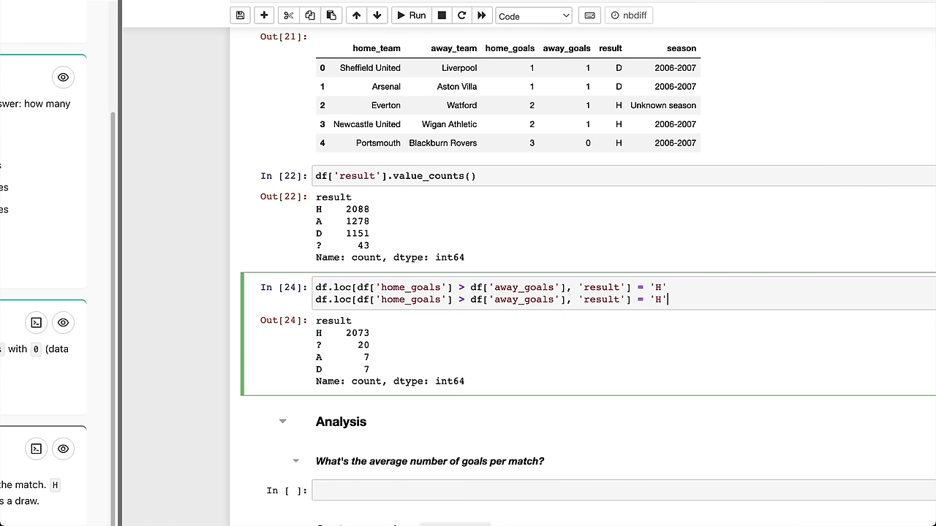
Change the copied line to assign result = 'A' where df['away_goals'] > df['home_goals'].
{"action": "double_click", "coordinate": [512, 300]}
{"action": "key", "text": "BackSpace"}
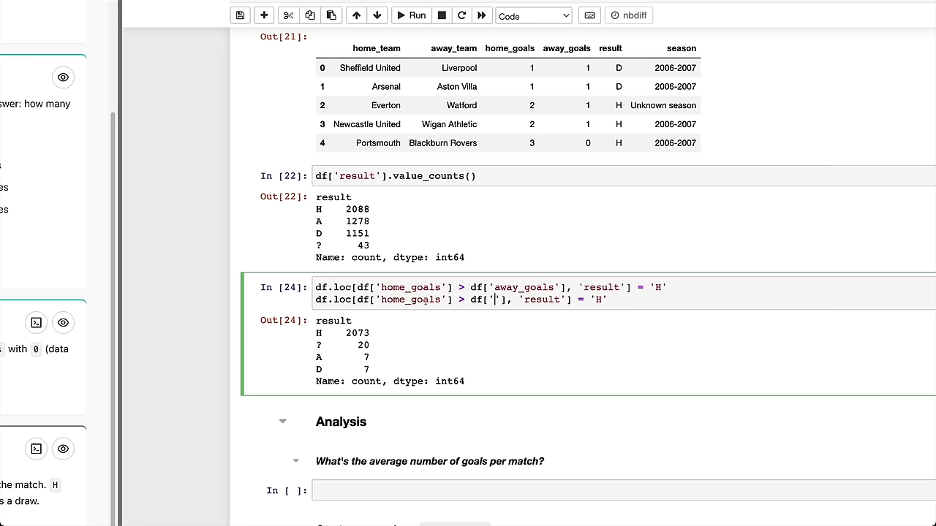
{"action": "double_click", "coordinate": [422, 299]}
{"action": "key", "text": "ctrl+v"}
{"action": "key", "text": "ctrl+v"}
{"action": "left_click", "coordinate": [660, 299]}
{"action": "key", "text": "BackSpace"}
{"action": "type", "text": "A"}
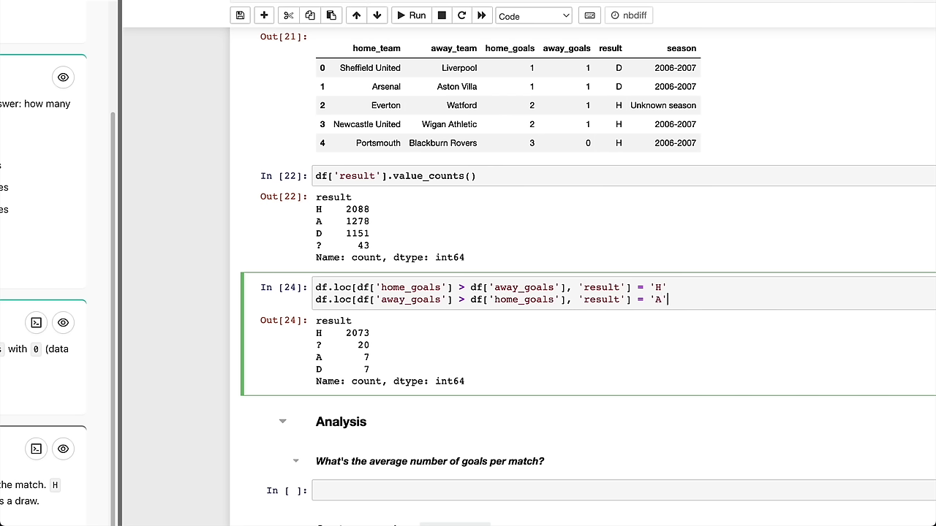
Add a line assigning result = 'D' where df['home_goals'] == df['away_goals'], separated by a blank line, and run the cell.
{"action": "key", "text": "shift+Home"}
{"action": "key", "text": "End"}
{"action": "key", "text": "Return"}
{"action": "key", "text": "Return"}
{"action": "key", "text": "ctrl+v"}
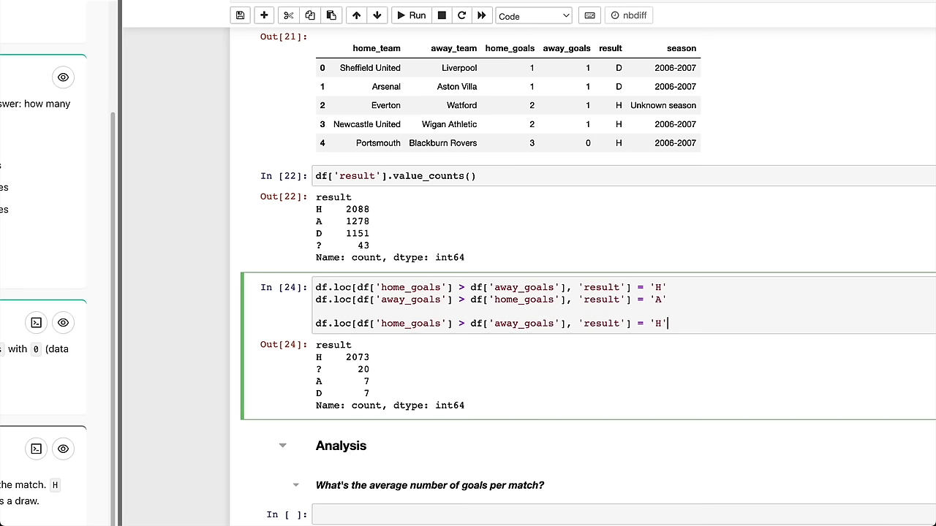
{"action": "left_click", "coordinate": [463, 324]}
{"action": "key", "text": "BackSpace"}
{"action": "type", "text": "=="}
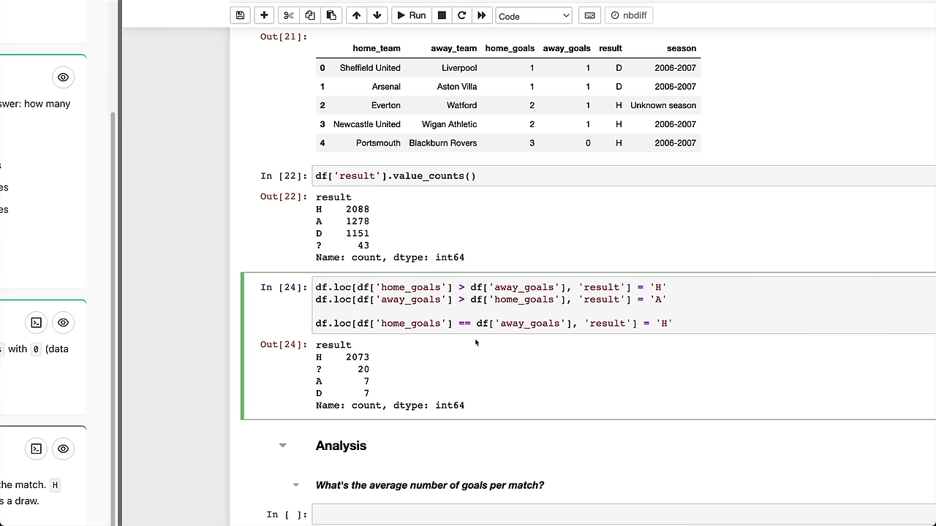
{"action": "left_click", "coordinate": [668, 324]}
{"action": "key", "text": "BackSpace"}
{"action": "type", "text": "D"}
{"action": "key", "text": "shift+Return"}
Copy the df['result'].value_counts() cell below the result assignments and run the copy.
{"action": "left_click", "coordinate": [521, 255]}
{"action": "key", "text": "c"}
{"action": "left_click", "coordinate": [300, 312]}
{"action": "key", "text": "v"}
{"action": "key", "text": "shift+Return"}
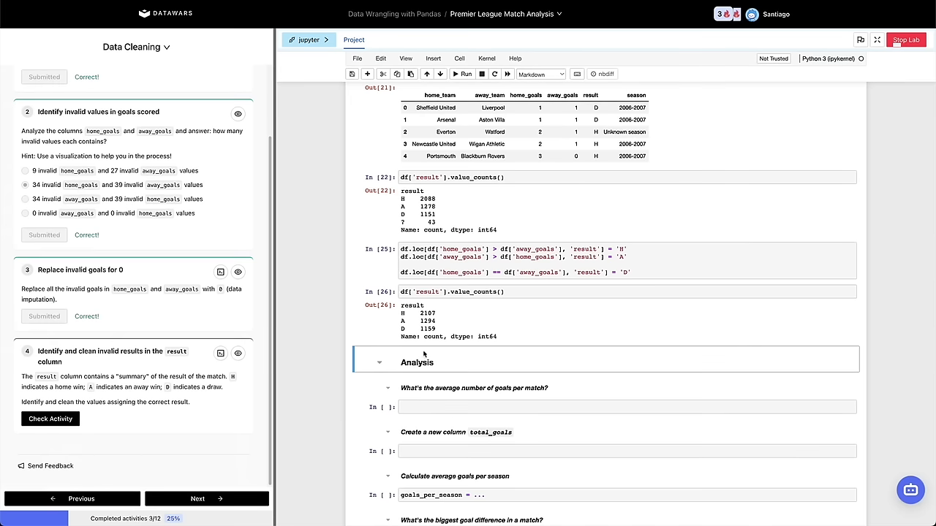
Check activity 4 on cleaning invalid results and go on to the Analysis section.
{"action": "left_click", "coordinate": [75, 420]}
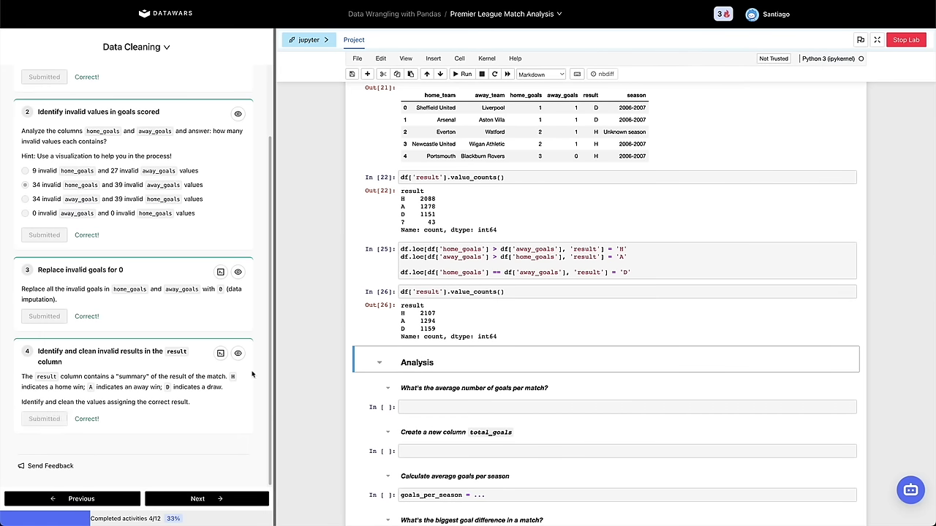
{"action": "scroll", "coordinate": [420, 370], "scroll_direction": "down", "scroll_amount": 1}
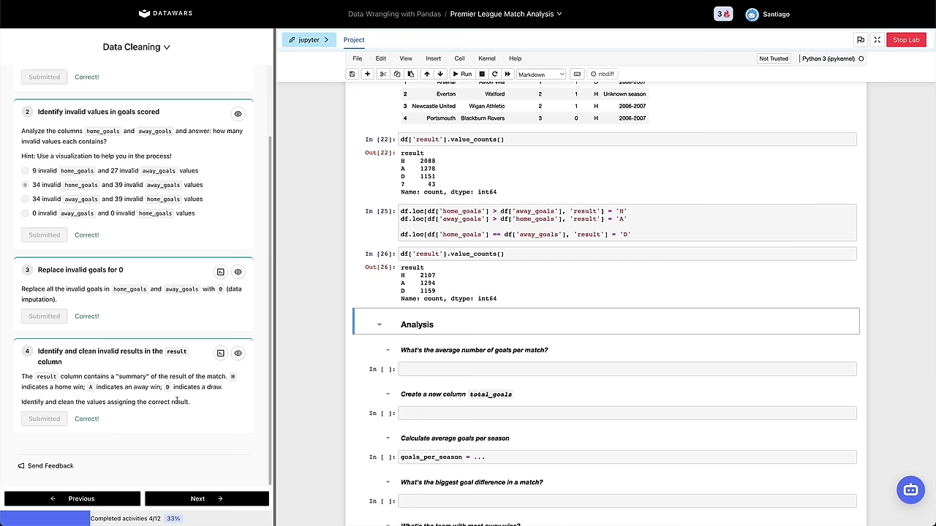
{"action": "left_click", "coordinate": [183, 498]}
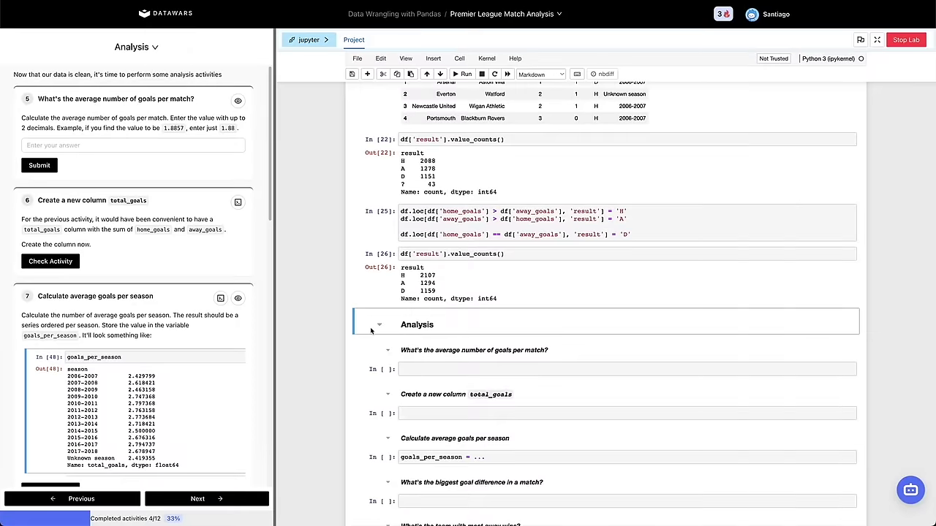
Run df.head() under the heading asking for the average number of goals per match.
{"action": "left_click_drag", "start_coordinate": [51, 100], "coordinate": [168, 99]}
{"action": "left_click", "coordinate": [430, 350]}
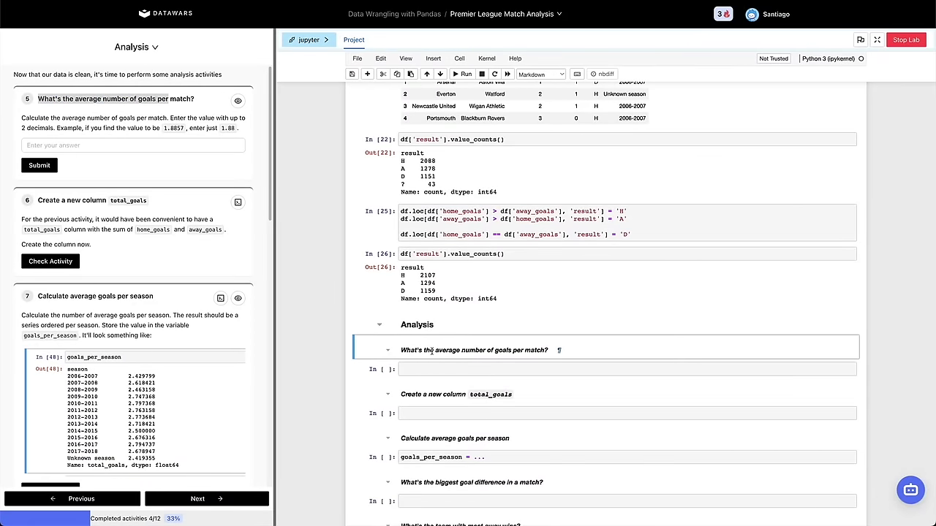
{"action": "key", "text": "b"}
{"action": "left_click", "coordinate": [403, 369]}
{"action": "type", "text": "df.fa"}
{"action": "key", "text": "BackSpace"}
{"action": "type", "text": "head()"}
{"action": "key", "text": "shift+Return"}
{"action": "scroll", "coordinate": [512, 325], "scroll_direction": "down", "scroll_amount": 2}
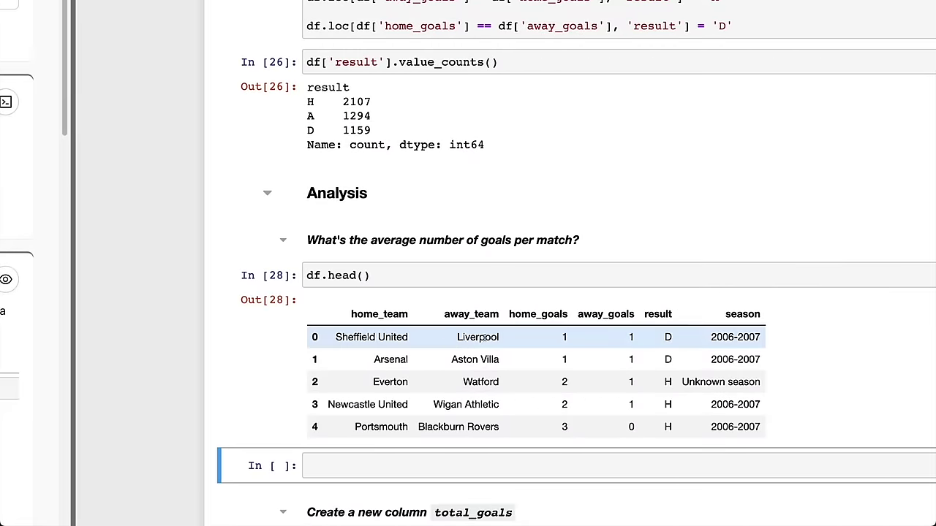
Run df['home_goals'] + df['away_goals'] in the cell below the df.head() output.
{"action": "double_click", "coordinate": [539, 313]}
{"action": "left_click", "coordinate": [448, 458]}
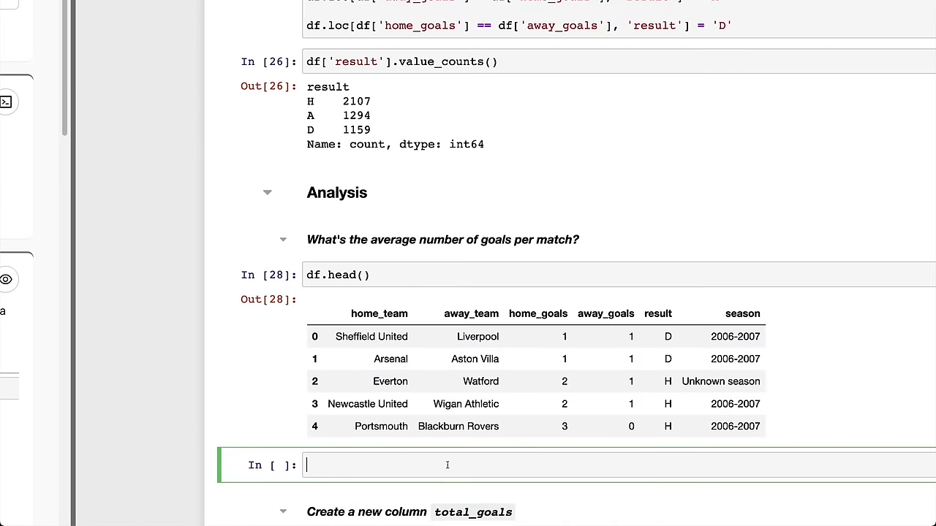
{"action": "scroll", "coordinate": [449, 458], "scroll_direction": "down", "scroll_amount": 1}
{"action": "type", "text": "df['hom"}
{"action": "key", "text": "Tab"}
{"action": "key", "text": "Return"}
{"action": "type", "text": "'] + df['awa"}
{"action": "key", "text": "Tab"}
{"action": "key", "text": "Return"}
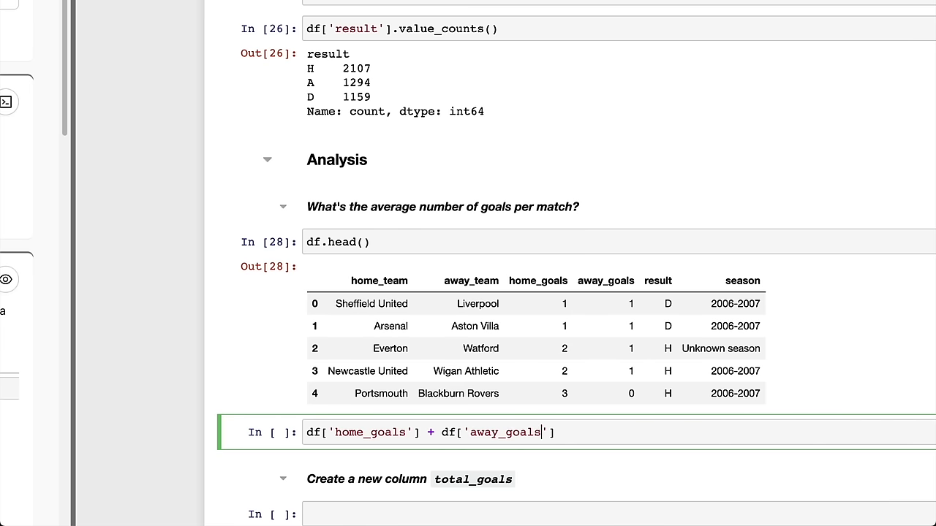
{"action": "key", "text": "shift+Return"}
Wrap the goals sum in parentheses, append .mean(), and rerun the cell.
{"action": "left_click", "coordinate": [618, 431]}
{"action": "key", "text": "ctrl+a"}
{"action": "type", "text": "("}
{"action": "scroll", "coordinate": [629, 430], "scroll_direction": "down", "scroll_amount": 3}
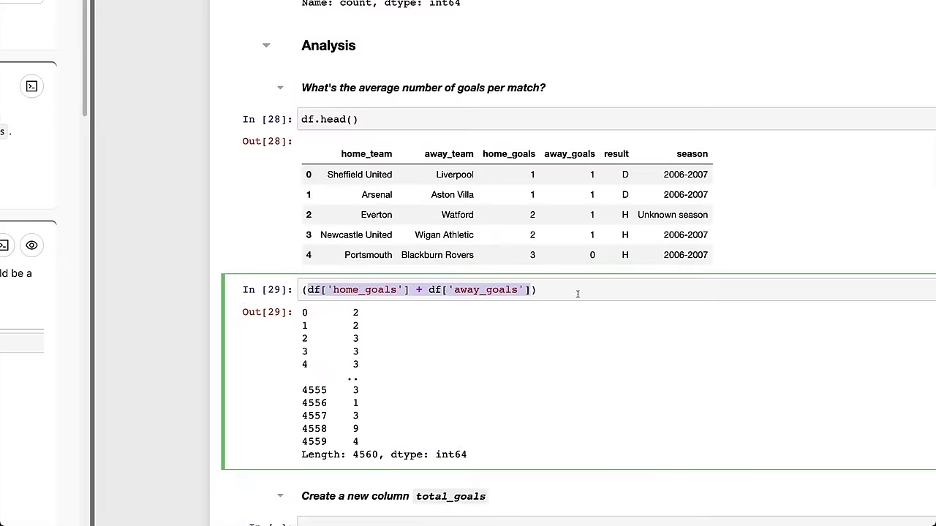
{"action": "left_click", "coordinate": [566, 327]}
{"action": "type", "text": ".mean"}
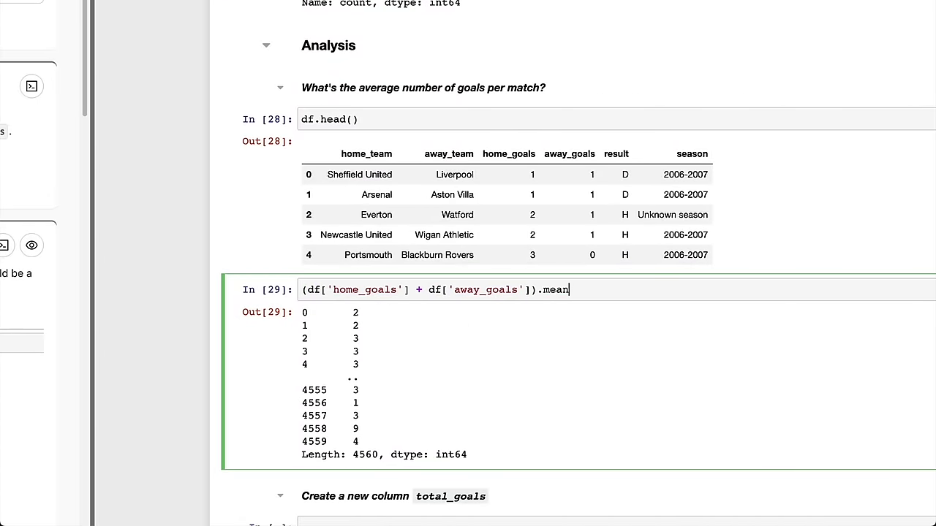
{"action": "type", "text": "()"}
{"action": "key", "text": "shift+Return"}
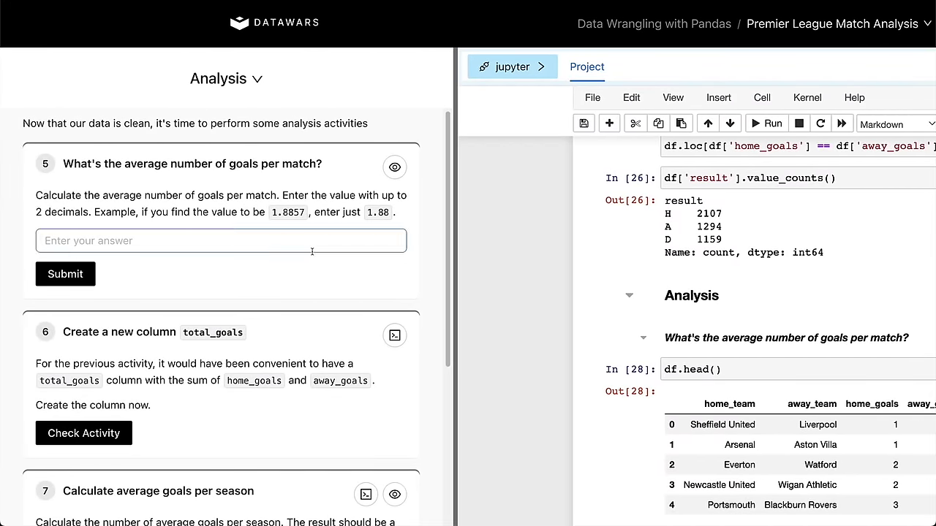
Submit 2.66 as the answer to activity 5 on average goals per match.
{"action": "left_click", "coordinate": [215, 240]}
{"action": "type", "text": "2.66"}
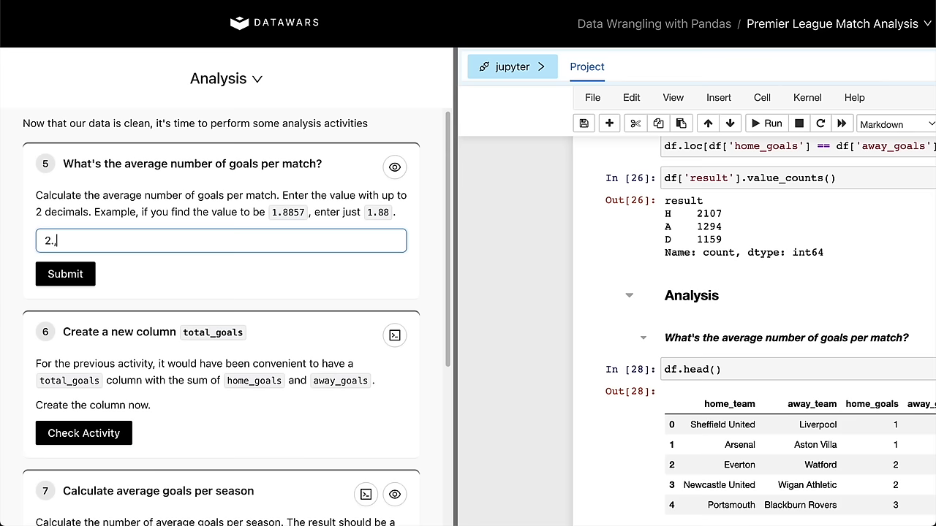
{"action": "left_click", "coordinate": [79, 274]}
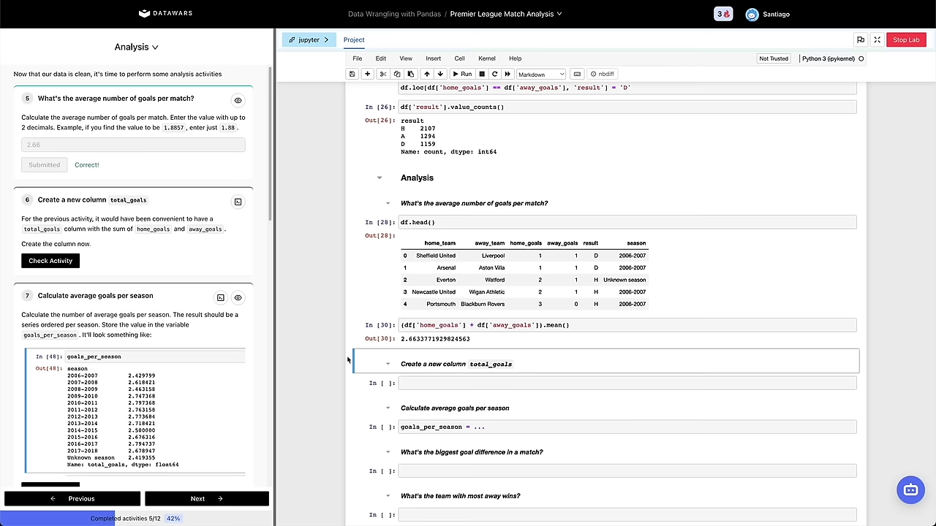
Create the total_goals column by running df['total_goals'] = (df['home_goals'] + df['away_goals']) under its heading.
{"action": "left_click", "coordinate": [537, 325]}
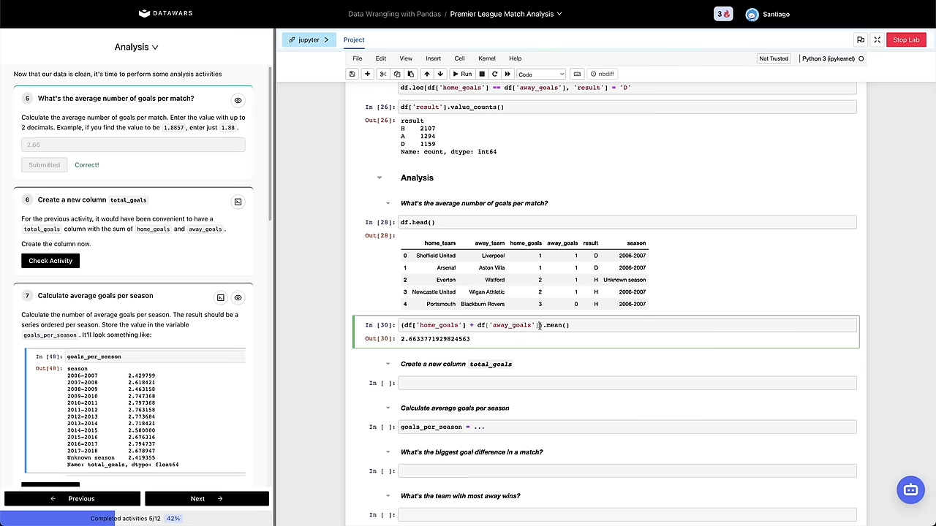
{"action": "left_click_drag", "start_coordinate": [541, 324], "coordinate": [400, 325]}
{"action": "key", "text": "ctrl+c"}
{"action": "left_click", "coordinate": [452, 386]}
{"action": "type", "text": "df['tota"}
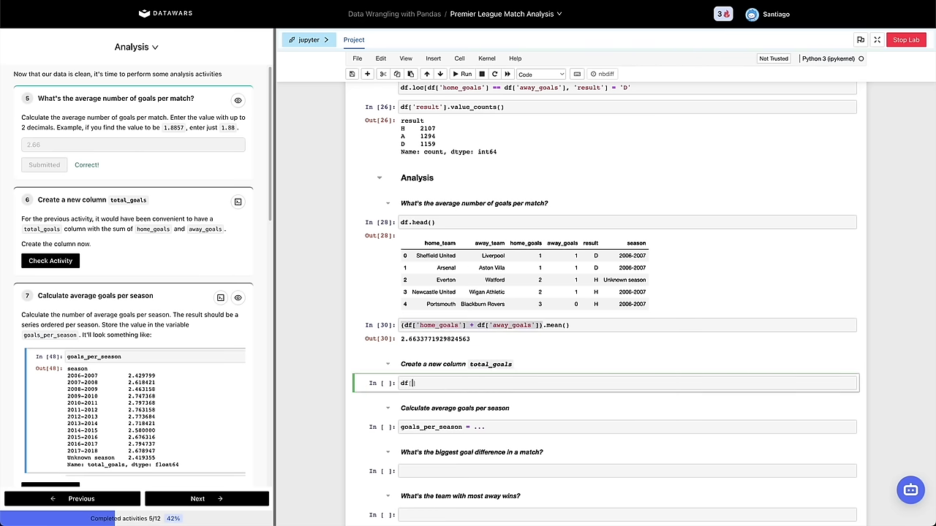
{"action": "type", "text": "l_goals'] ="}
{"action": "key", "text": "ctrl+v"}
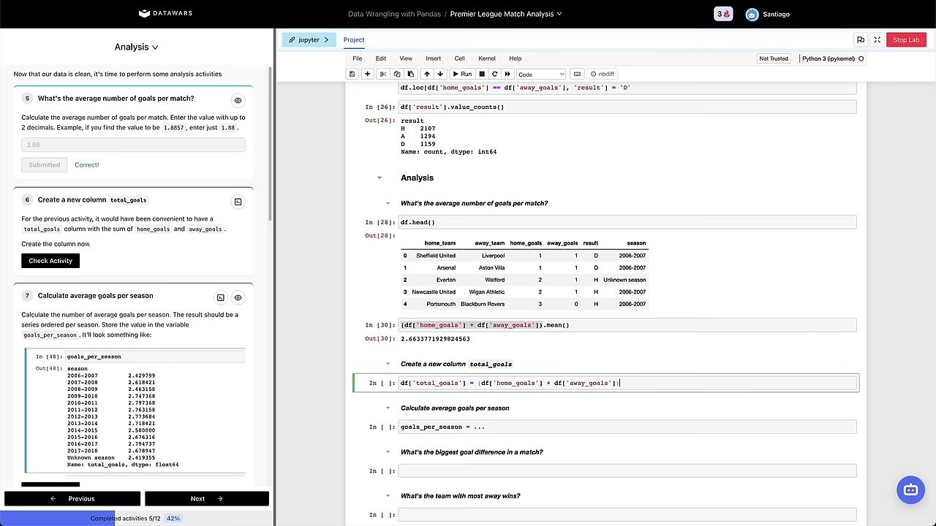
{"action": "key", "text": "shift+Return"}
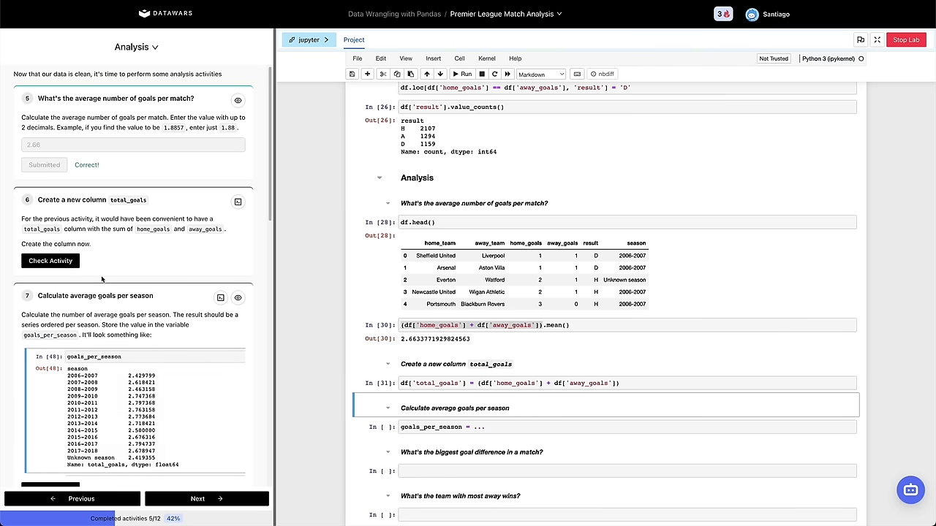
Run df.head() in a new cell below the total_goals assignment and check activity 6.
{"action": "key", "text": "a"}
{"action": "key", "text": "Return"}
{"action": "type", "text": "df.head()"}
{"action": "key", "text": "shift+Return"}
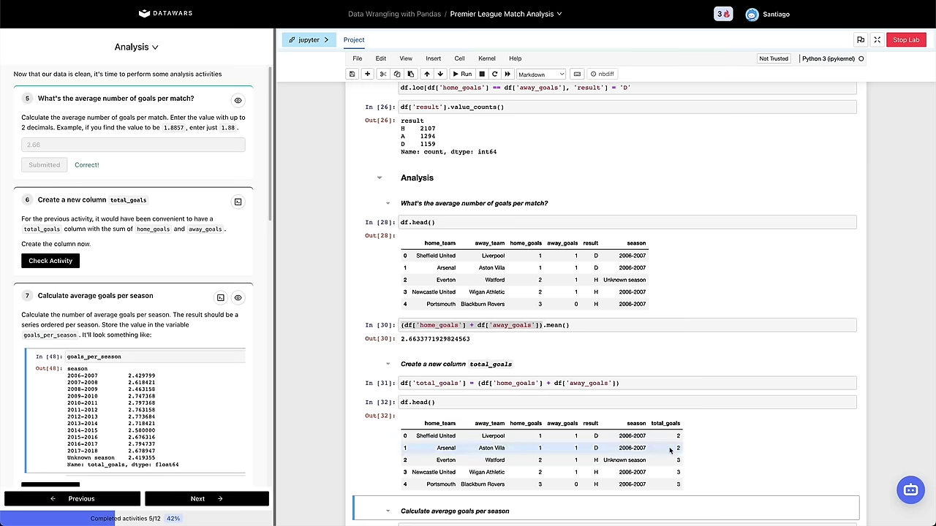
{"action": "left_click", "coordinate": [72, 261]}
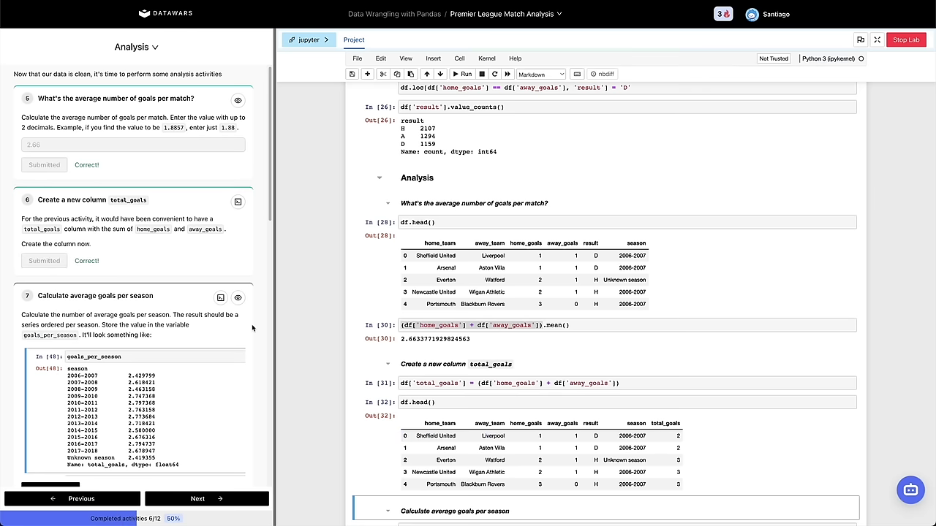
Insert a cell below the goals_per_season placeholder and run df.groupby("season")['total_goals'].mean() in it.
{"action": "scroll", "coordinate": [242, 339], "scroll_direction": "down", "scroll_amount": 1}
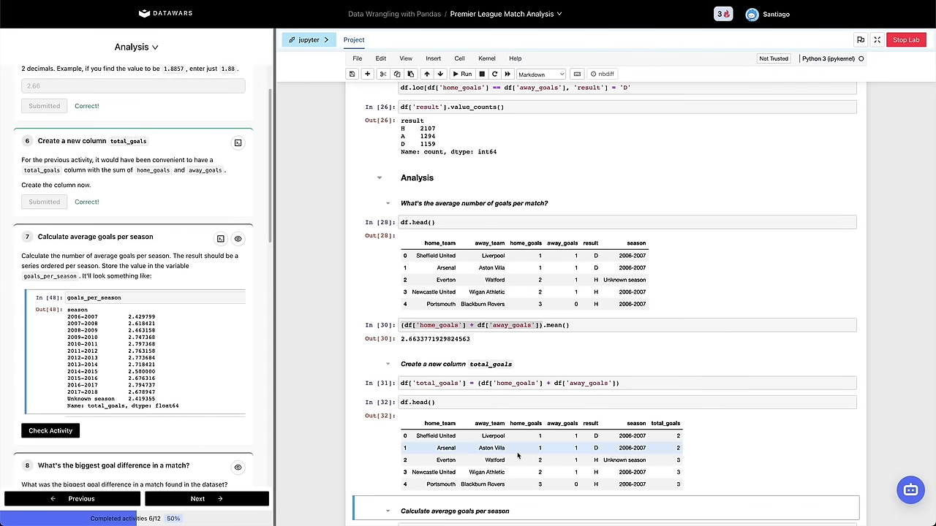
{"action": "scroll", "coordinate": [407, 427], "scroll_direction": "down", "scroll_amount": 3}
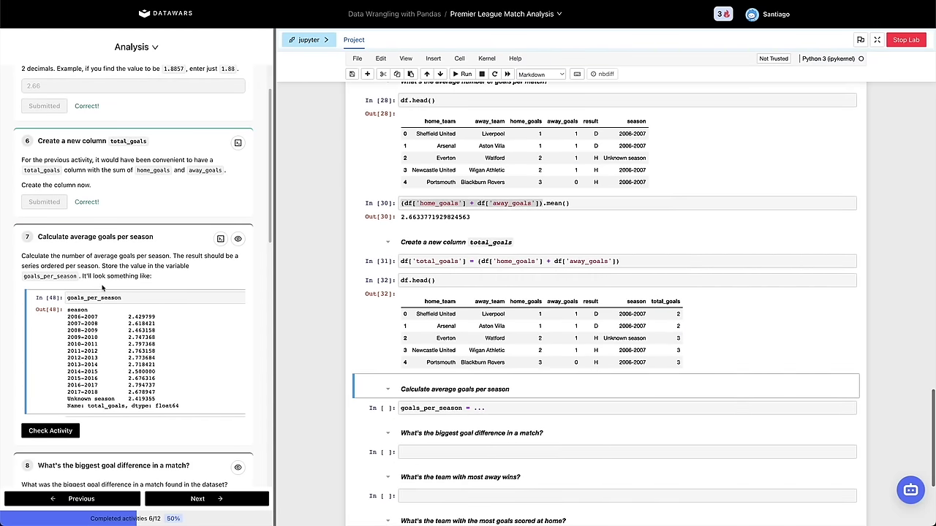
{"action": "double_click", "coordinate": [58, 273]}
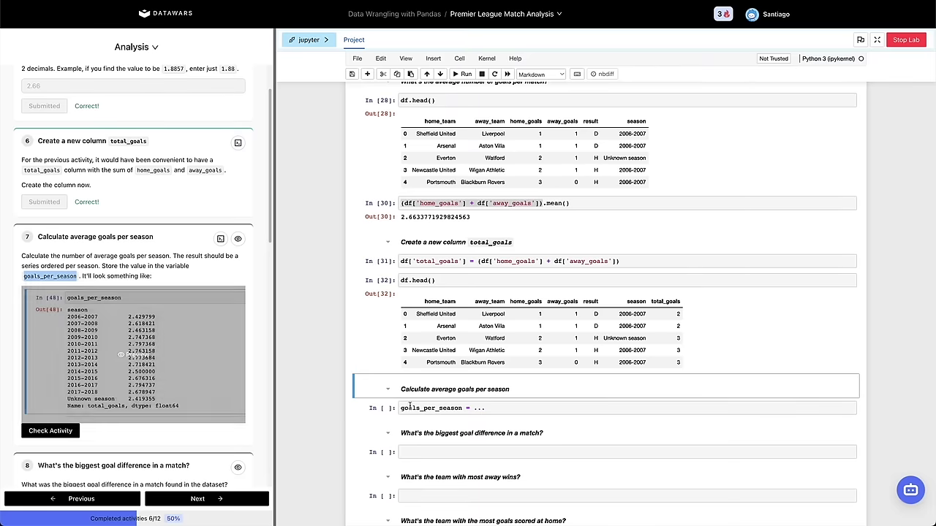
{"action": "left_click", "coordinate": [487, 411]}
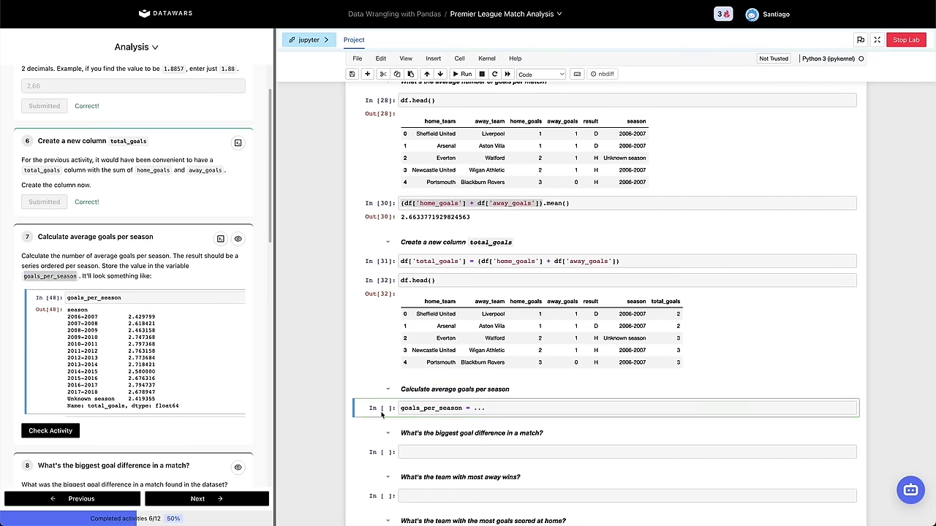
{"action": "key", "text": "alt+Return"}
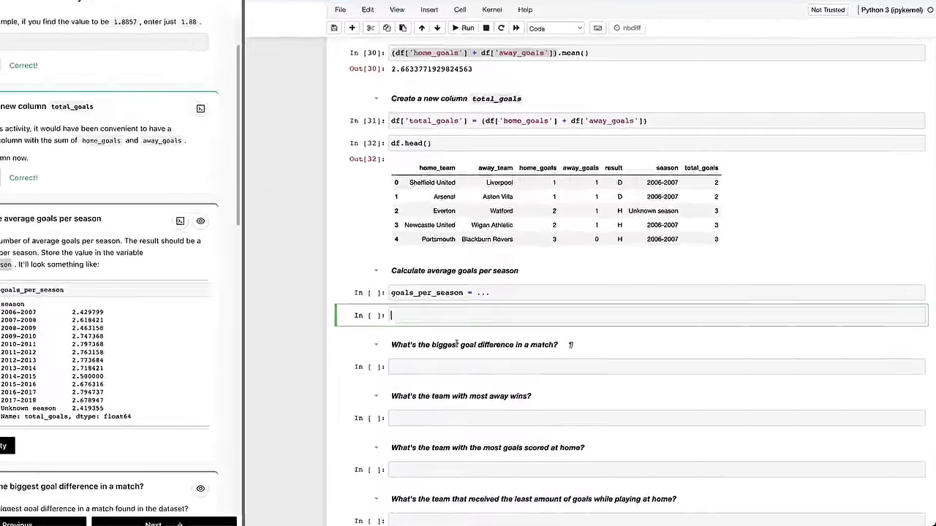
{"action": "type", "text": "df.groupbu"}
{"action": "type", "text": "(\"season"}
{"action": "type", "text": "\")"}
{"action": "type", "text": "['total_gao"}
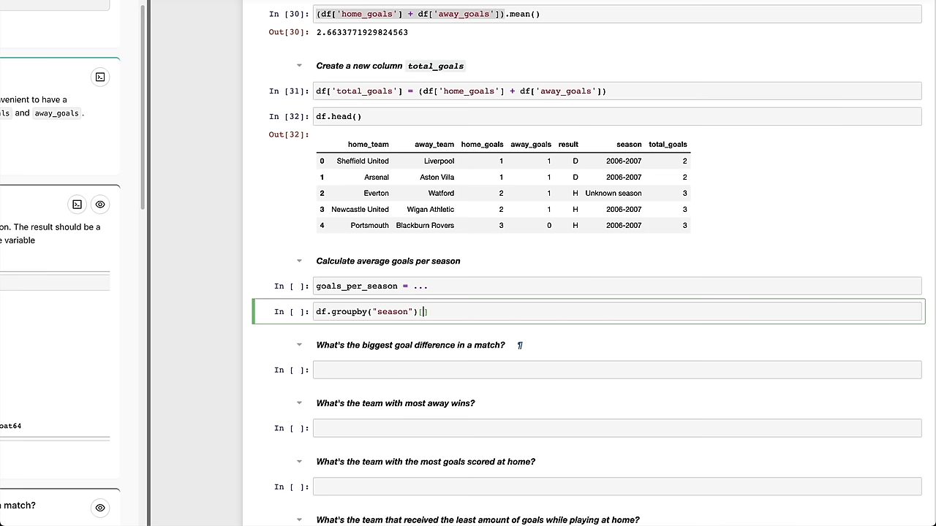
{"action": "key", "text": "BackSpace"}
{"action": "key", "text": "BackSpace"}
{"action": "type", "text": "oals'].mean()"}
{"action": "key", "text": "shift+Return"}
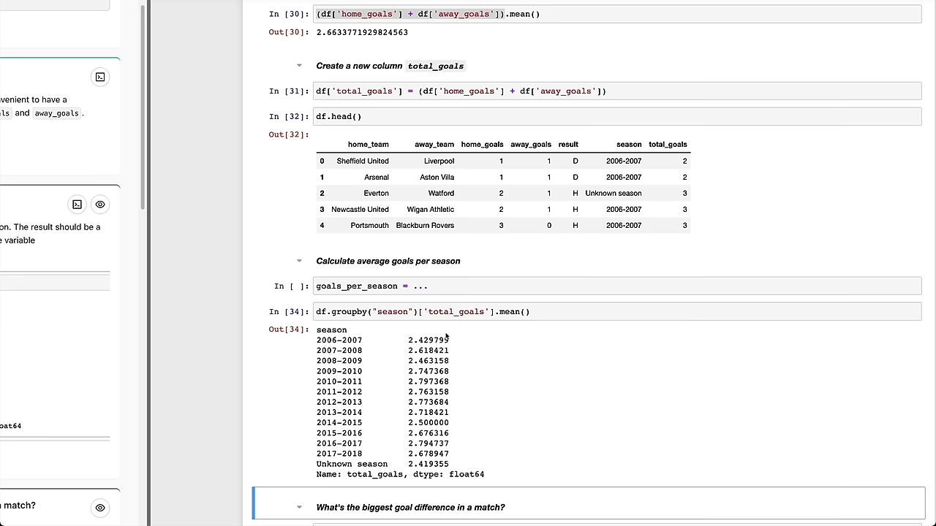
Append .sort_index() to the season average expression and rerun the cell.
{"action": "left_click", "coordinate": [544, 315]}
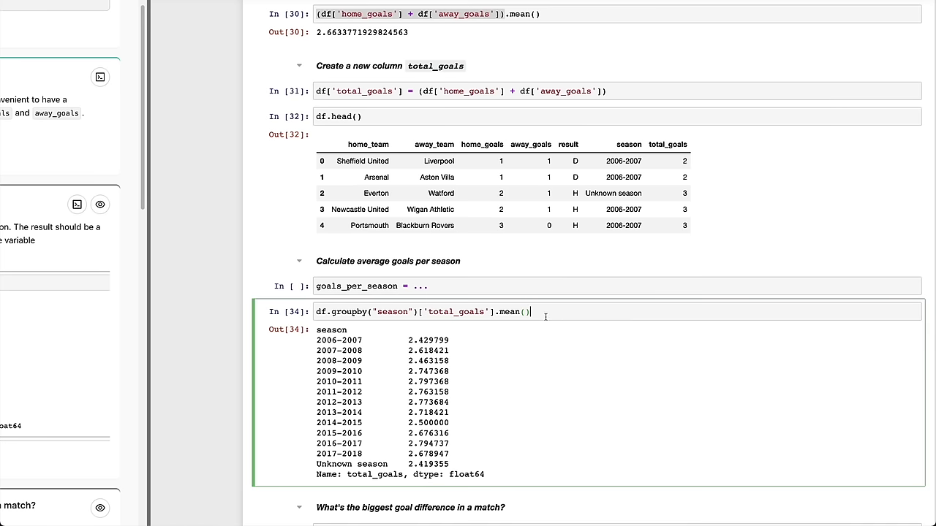
{"action": "type", "text": ".sor"}
{"action": "key", "text": "BackSpace"}
{"action": "key", "text": "BackSpace"}
{"action": "type", "text": "t_index()"}
{"action": "key", "text": "shift+Return"}
Replace the ... placeholder after goals_per_season = with a copy of the sorted groupby expression.
{"action": "left_click", "coordinate": [364, 317]}
{"action": "triple_click", "coordinate": [364, 316]}
{"action": "key", "text": "ctrl+c"}
{"action": "left_click", "coordinate": [445, 287]}
{"action": "key", "text": "BackSpace"}
{"action": "key", "text": "BackSpace"}
{"action": "key", "text": "BackSpace"}
{"action": "key", "text": "ctrl+v"}
Add a second line with goals_per_season to display the series, and run the cell.
{"action": "key", "text": "ctrl+shift+Right"}
{"action": "key", "text": "ctrl+c"}
{"action": "key", "text": "End"}
{"action": "key", "text": "Return"}
{"action": "key", "text": "ctrl+v"}
{"action": "key", "text": "shift+Return"}
Delete the leftover groupby scratch cell and check activity 7 on average goals per season.
{"action": "key", "text": "d"}
{"action": "key", "text": "d"}
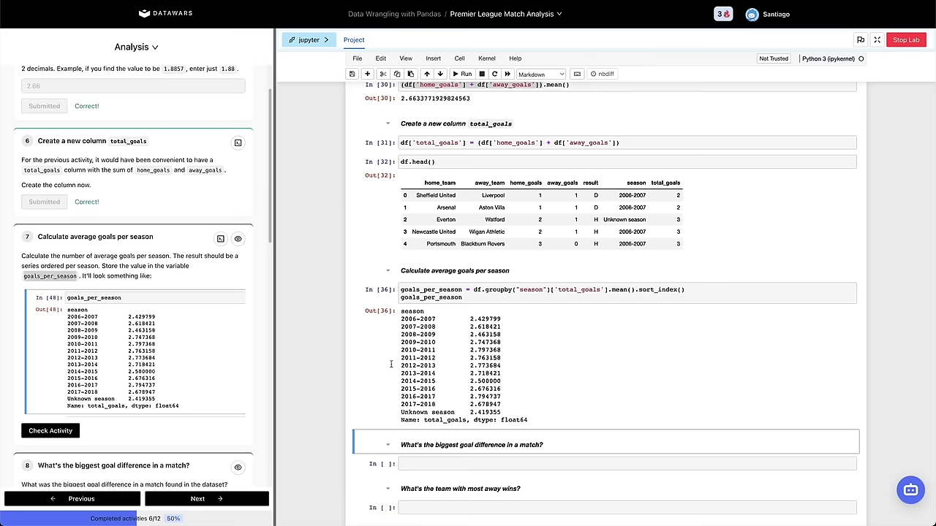
{"action": "left_click", "coordinate": [64, 432]}
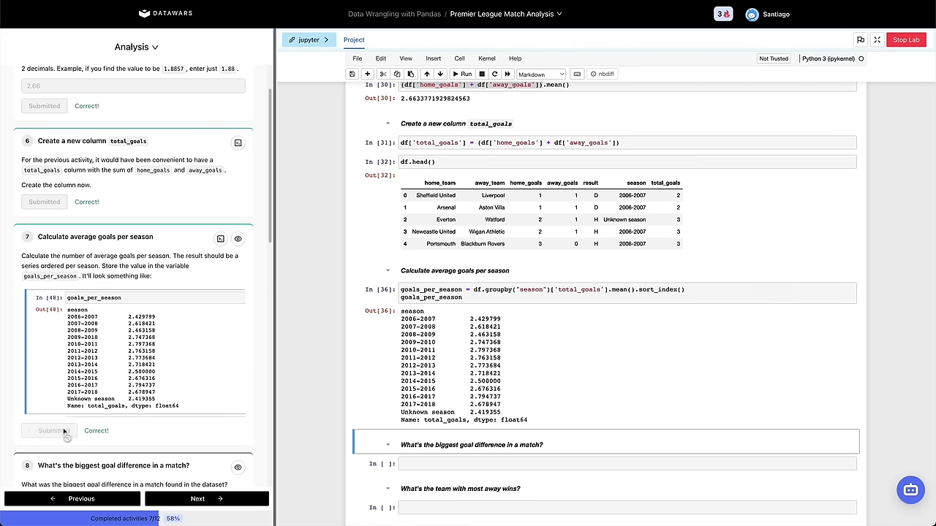
{"action": "scroll", "coordinate": [100, 385], "scroll_direction": "down", "scroll_amount": 1}
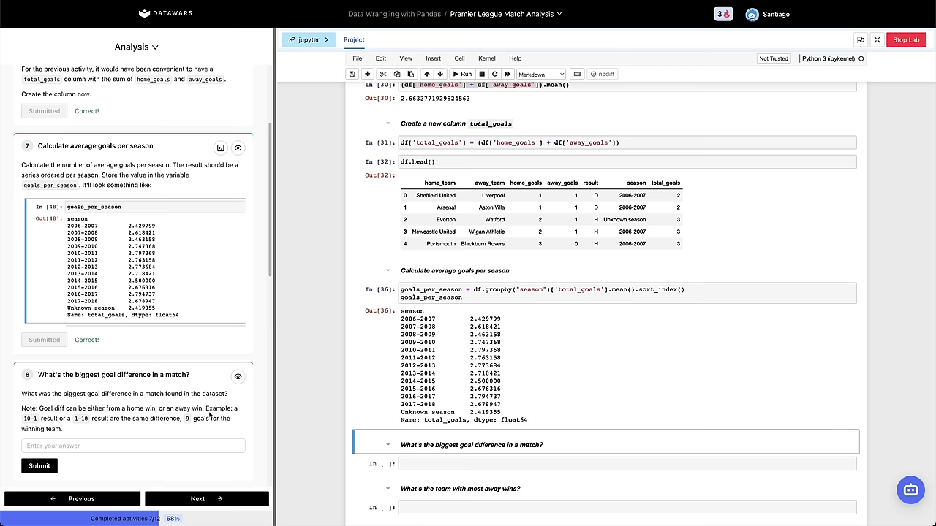
Review activity 8 on the biggest goal difference and run df.head() in its notebook cell.
{"action": "scroll", "coordinate": [209, 415], "scroll_direction": "down", "scroll_amount": 1}
{"action": "scroll", "coordinate": [208, 414], "scroll_direction": "down", "scroll_amount": 1}
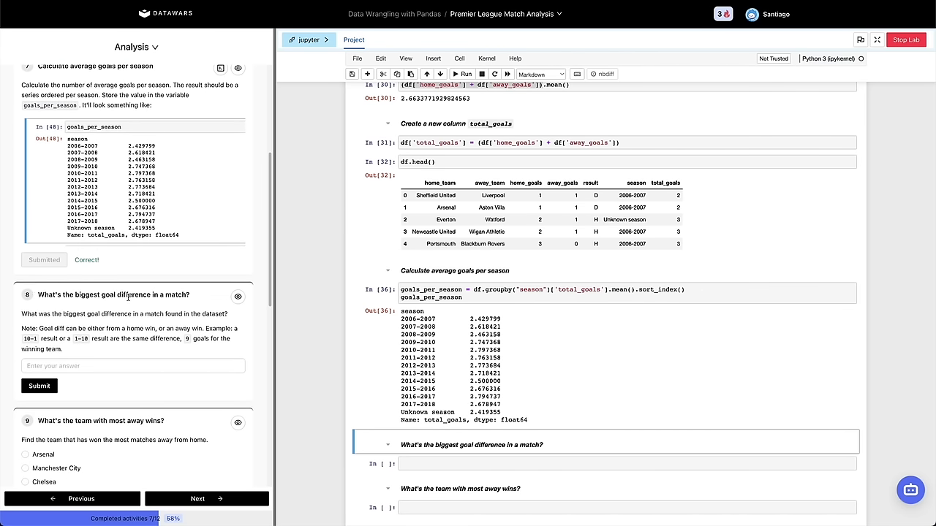
{"action": "scroll", "coordinate": [459, 400], "scroll_direction": "down", "scroll_amount": 1}
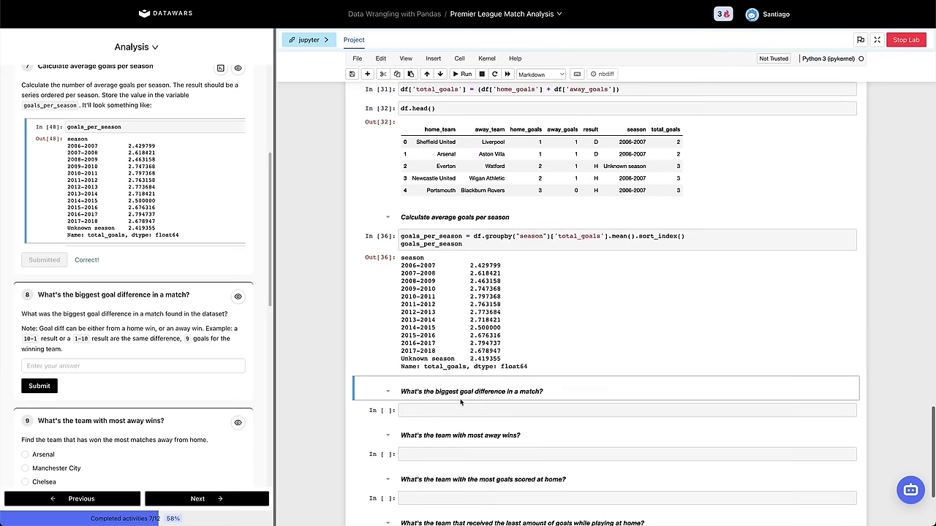
{"action": "left_click", "coordinate": [453, 403]}
{"action": "type", "text": "df.head()"}
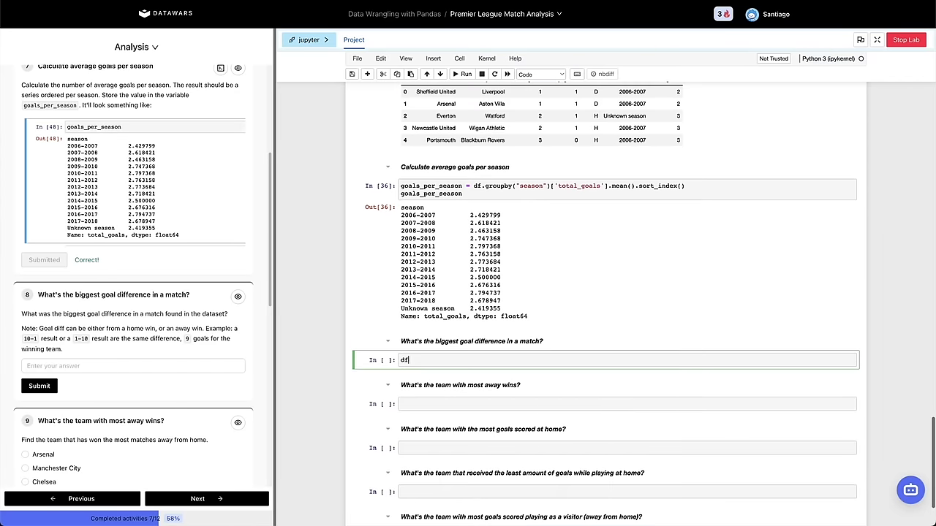
{"action": "key", "text": "alt+Return"}
Insert an empty cell below the df.head() output and write df['home_goals'] - df['away_goals'] in it.
{"action": "key", "text": "a"}
{"action": "key", "text": "Return"}
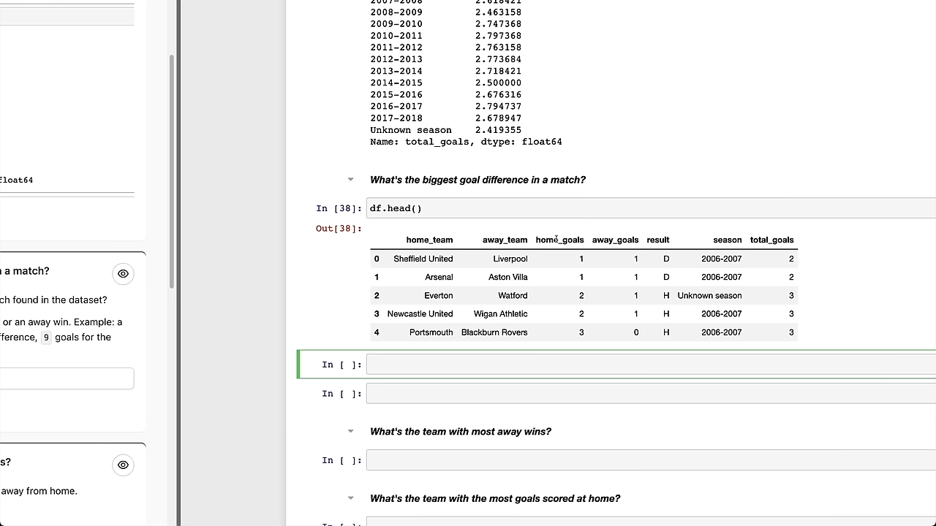
{"action": "type", "text": "df['hom"}
{"action": "key", "text": "Tab"}
{"action": "key", "text": "Return"}
{"action": "key", "text": "Right"}
{"action": "key", "text": "Right"}
{"action": "type", "text": "- df['"}
{"action": "type", "text": "aw"}
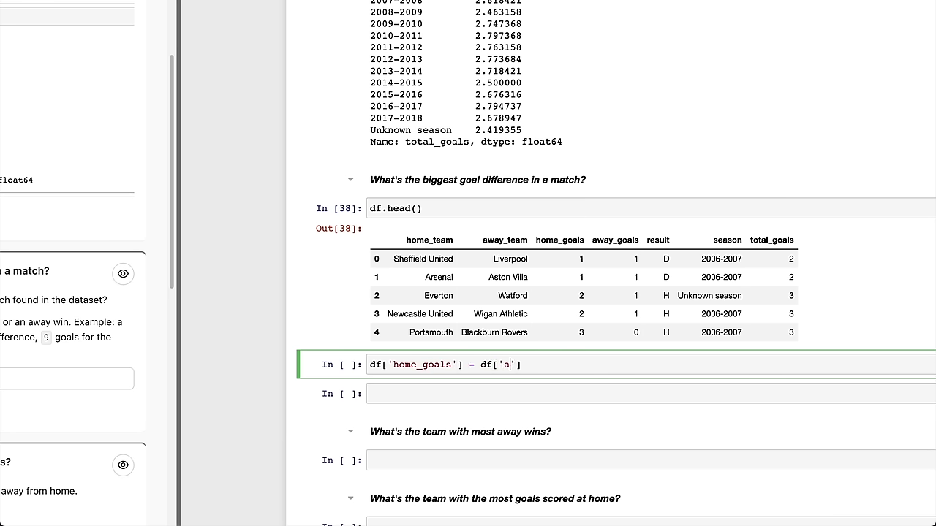
{"action": "key", "text": "Return"}
{"action": "key", "text": "Right"}
{"action": "key", "text": "Right"}
Wrap the goal subtraction in parentheses, append .max(), and run the cell.
{"action": "key", "text": "shift+Home"}
{"action": "type", "text": "(.ma"}
{"action": "key", "text": "BackSpace"}
{"action": "key", "text": "BackSpace"}
{"action": "type", "text": "max()"}
{"action": "key", "text": "shift+Return"}
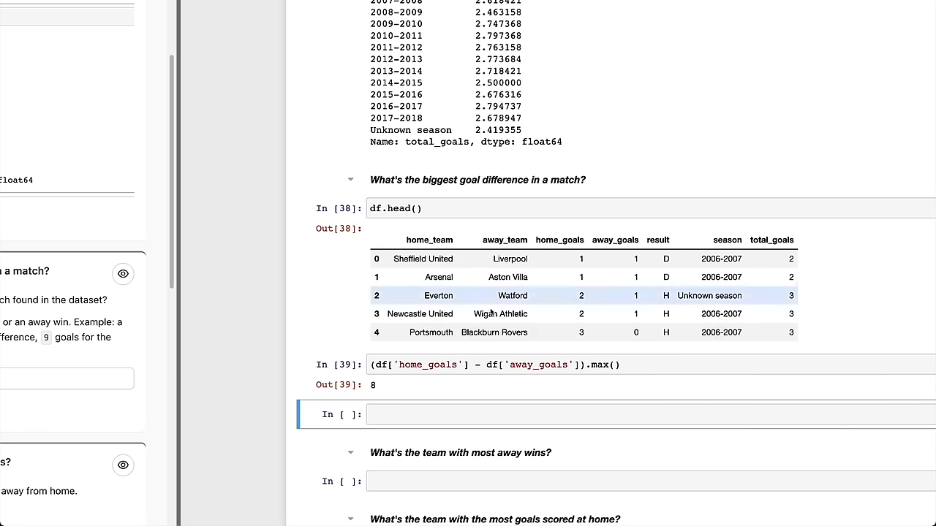
Duplicate the maximum goal difference cell below itself and change the copy's first column to away_goals.
{"action": "left_click", "coordinate": [461, 381]}
{"action": "key", "text": "c"}
{"action": "key", "text": "v"}
{"action": "double_click", "coordinate": [424, 414]}
{"action": "type", "text": "aw"}
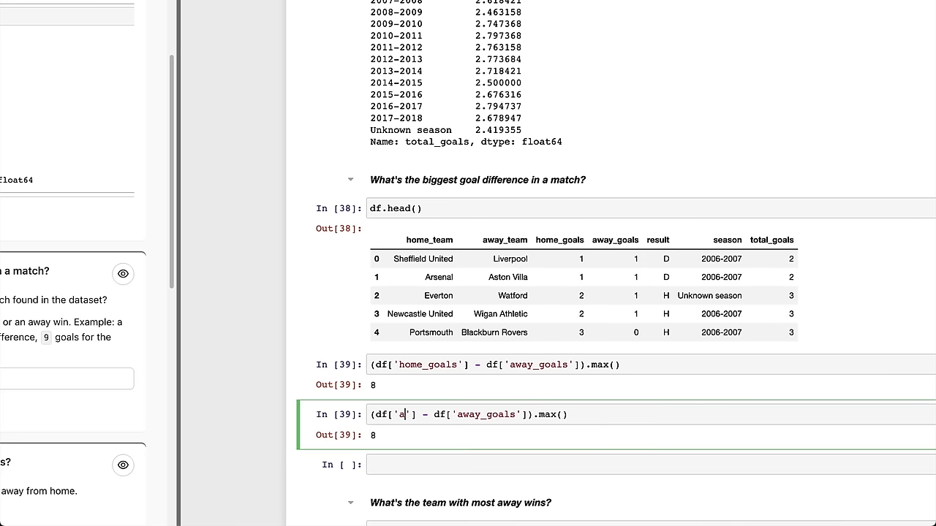
{"action": "key", "text": "Return"}
Change the second column in the duplicated cell to home_goals and run it.
{"action": "key", "text": "Right"}
{"action": "key", "text": "Right"}
{"action": "key", "text": "Right"}
{"action": "key", "text": "Right"}
{"action": "key", "text": "Right"}
{"action": "key", "text": "Right"}
{"action": "key", "text": "Right"}
{"action": "key", "text": "Right"}
{"action": "key", "text": "Right"}
{"action": "key", "text": "shift+alt+Right"}
{"action": "type", "text": "hom"}
{"action": "key", "text": "Return"}
{"action": "key", "text": "shift+Return"}
{"action": "scroll", "coordinate": [392, 394], "scroll_direction": "down", "scroll_amount": 1}
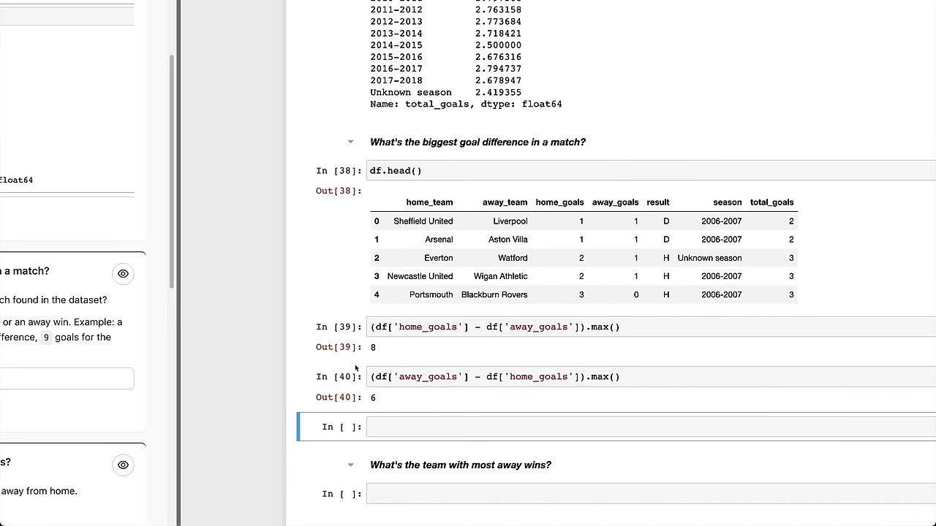
Compare the home-minus-away and away-minus-home expressions and their maximum differences.
{"action": "left_click", "coordinate": [423, 344]}
{"action": "double_click", "coordinate": [424, 327]}
{"action": "key", "text": "shift+Right"}
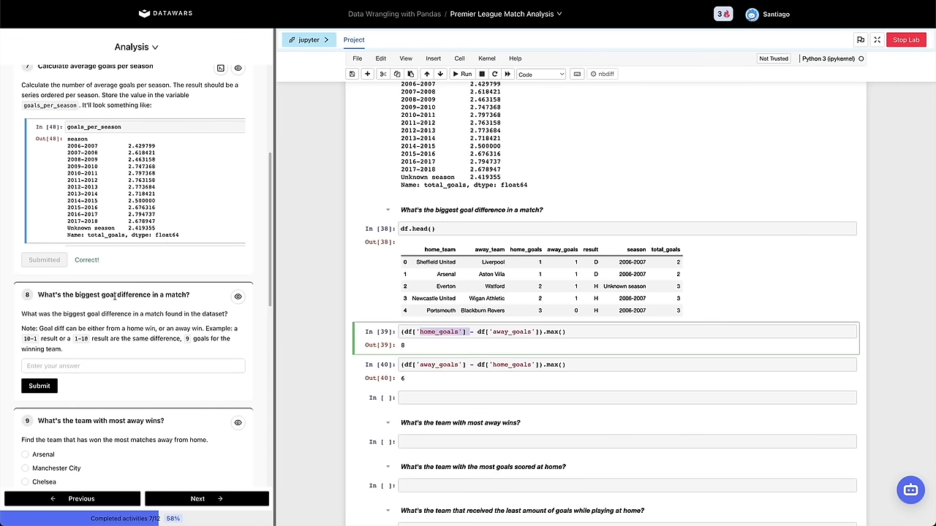
{"action": "left_click", "coordinate": [430, 330]}
{"action": "double_click", "coordinate": [432, 332]}
{"action": "left_click", "coordinate": [453, 358]}
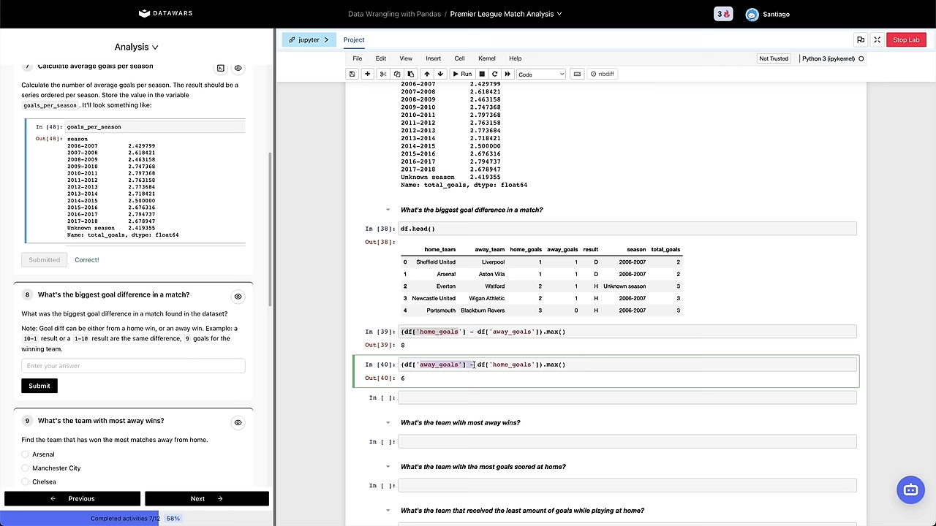
{"action": "left_click", "coordinate": [456, 335]}
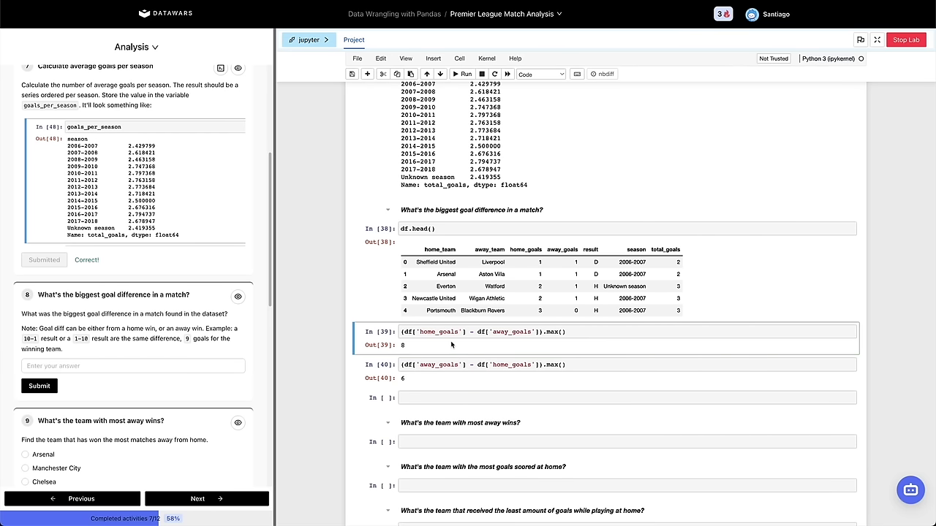
Paste a copy of the home-minus-away cell below the away-minus-home cell, change max to min, and run it.
{"action": "left_click", "coordinate": [398, 347]}
{"action": "key", "text": "c"}
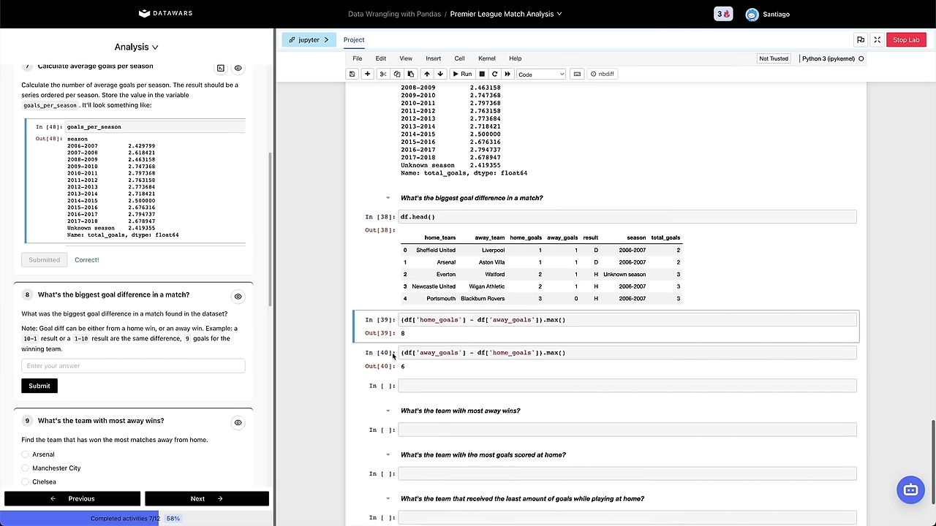
{"action": "key", "text": "Down"}
{"action": "key", "text": "v"}
{"action": "key", "text": "Return"}
{"action": "key", "text": "BackSpace"}
{"action": "key", "text": "BackSpace"}
{"action": "type", "text": "in"}
{"action": "key", "text": "shift+Return"}
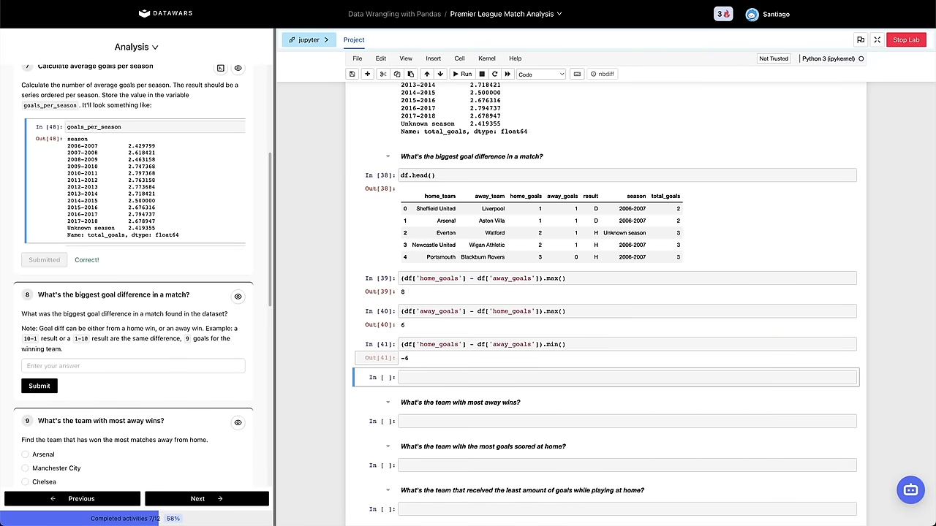
Replace .min() with .abs() in the copied home-minus-away expression, append .max(), and run the cell.
{"action": "left_click", "coordinate": [440, 345]}
{"action": "double_click", "coordinate": [439, 344]}
{"action": "left_click", "coordinate": [441, 344]}
{"action": "double_click", "coordinate": [503, 344]}
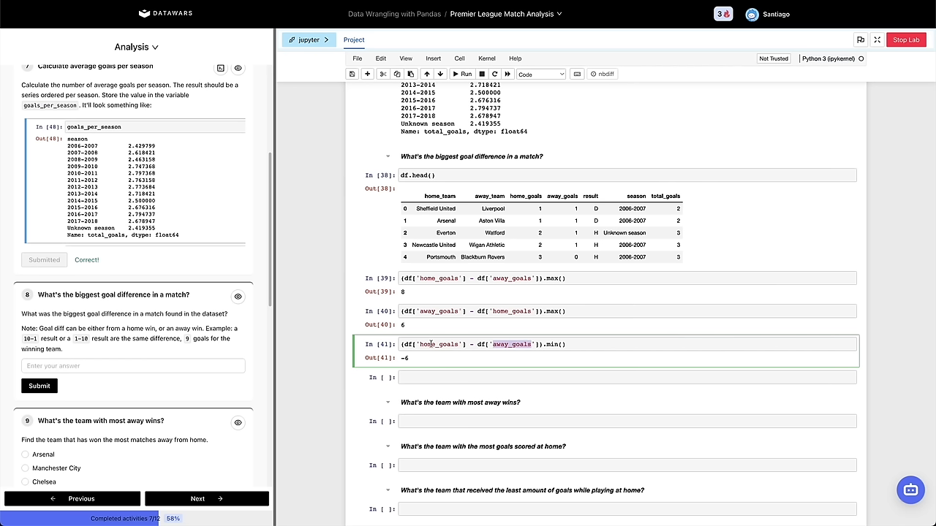
{"action": "left_click", "coordinate": [403, 358]}
{"action": "left_click", "coordinate": [455, 351]}
{"action": "double_click", "coordinate": [549, 343]}
{"action": "key", "text": "Left"}
{"action": "key", "text": "ctrl+shift+Right"}
{"action": "type", "text": "abs"}
{"action": "key", "text": "ctrl+Return"}
{"action": "type", "text": ".max()"}
{"action": "key", "text": "shift+Return"}
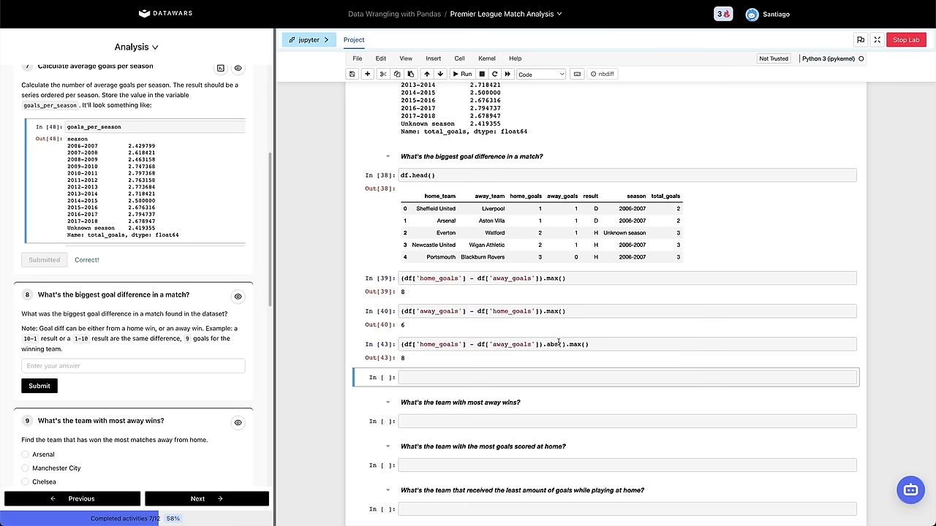
Replace .max() after .abs() with .sort_values(ascending=False).head() and run the cell.
{"action": "left_click", "coordinate": [576, 345]}
{"action": "key", "text": "End"}
{"action": "key", "text": "BackSpace"}
{"action": "key", "text": "BackSpace"}
{"action": "key", "text": "BackSpace"}
{"action": "key", "text": "BackSpace"}
{"action": "key", "text": "BackSpace"}
{"action": "type", "text": "sort_values(ascending=False"}
{"action": "key", "text": "End"}
{"action": "type", "text": ".head()"}
{"action": "key", "text": "shift+Return"}
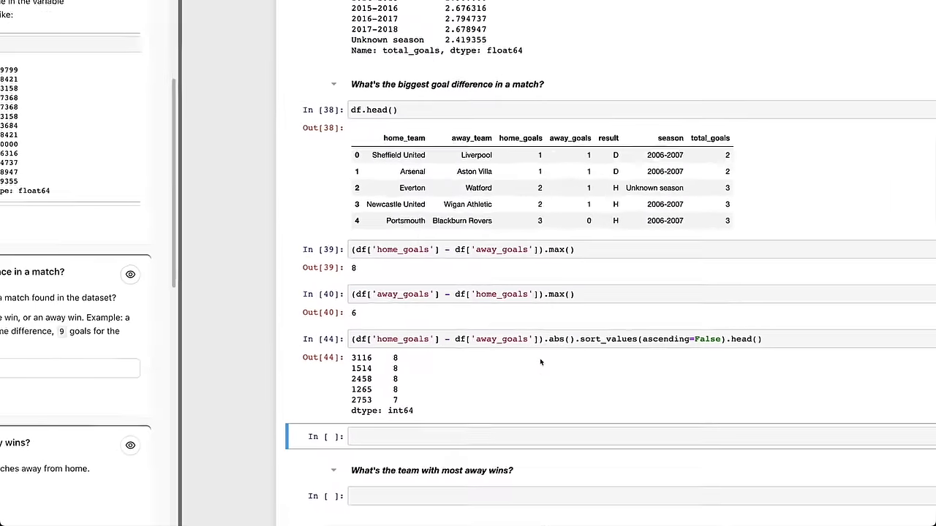
Insert a cell above the sorted absolute differences and write 6 -6 in it as an illustration.
{"action": "left_click", "coordinate": [556, 343]}
{"action": "double_click", "coordinate": [557, 338]}
{"action": "key", "text": "Escape"}
{"action": "key", "text": "a"}
{"action": "key", "text": "Return"}
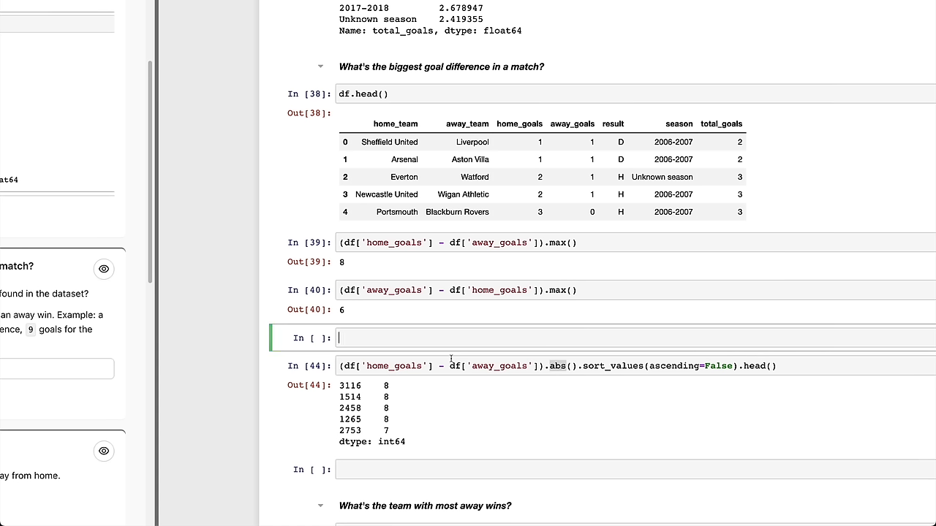
{"action": "type", "text": "6 - 6"}
{"action": "key", "text": "BackSpace"}
{"action": "key", "text": "BackSpace"}
{"action": "type", "text": "6"}
Compare the -6 example with the home_goals and away_goals columns and the abs() call.
{"action": "left_click", "coordinate": [349, 338]}
{"action": "left_click_drag", "start_coordinate": [350, 338], "coordinate": [361, 338]}
{"action": "double_click", "coordinate": [576, 124]}
{"action": "double_click", "coordinate": [505, 124]}
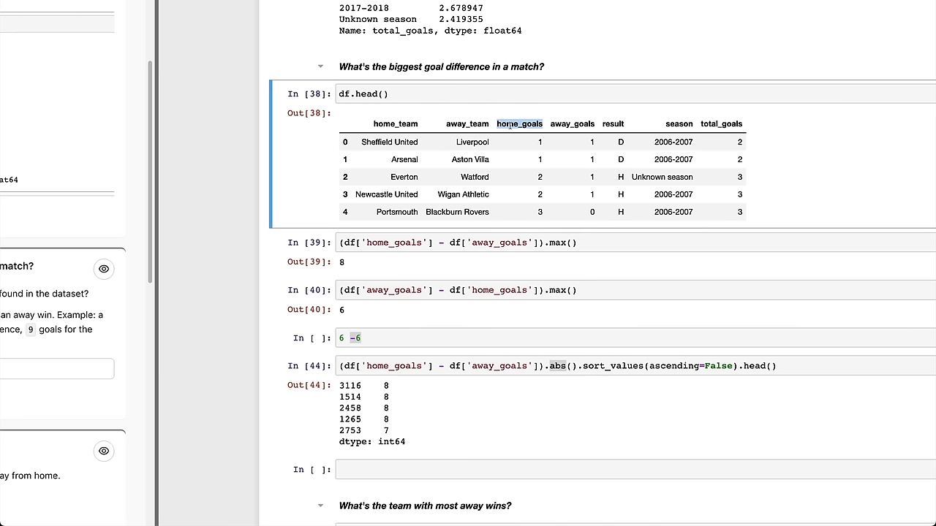
{"action": "left_click", "coordinate": [569, 124]}
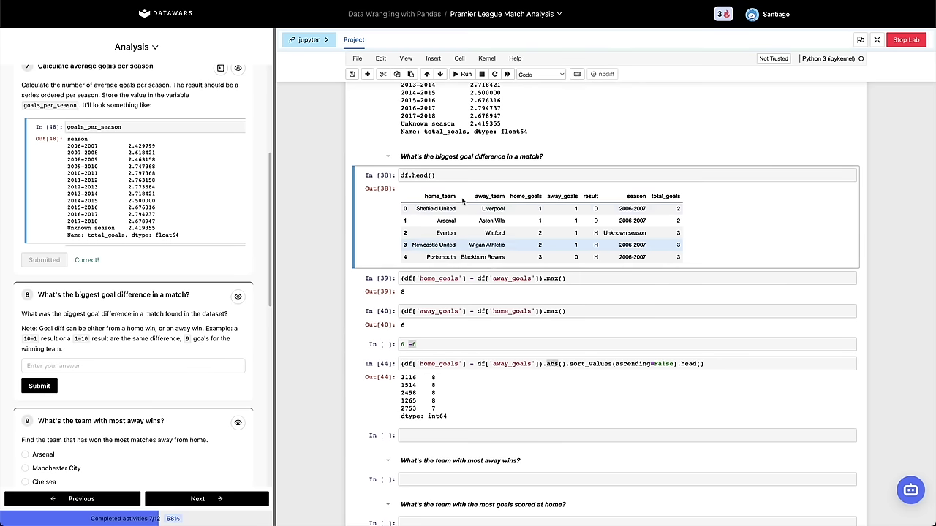
{"action": "left_click", "coordinate": [561, 363]}
{"action": "left_click", "coordinate": [545, 363]}
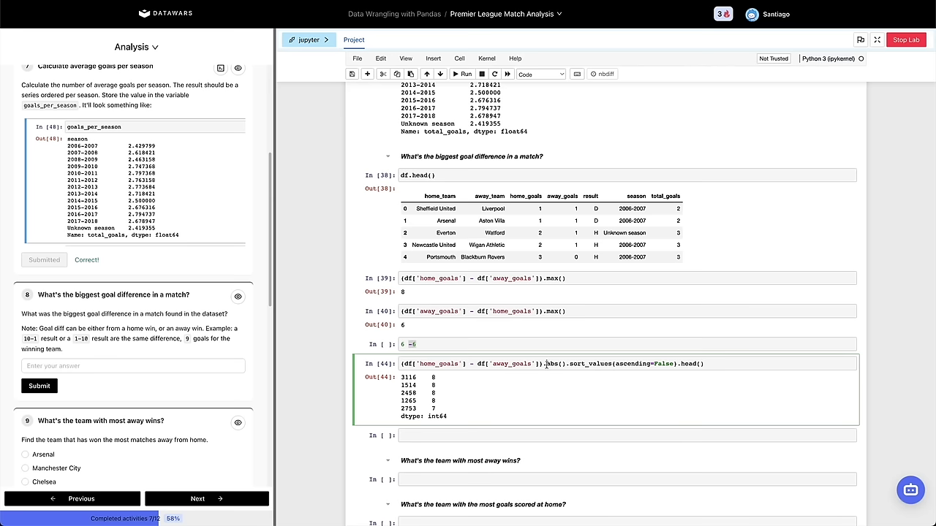
Enter 8 as the answer to activity 8 on the biggest goal difference and submit it.
{"action": "left_click", "coordinate": [179, 369]}
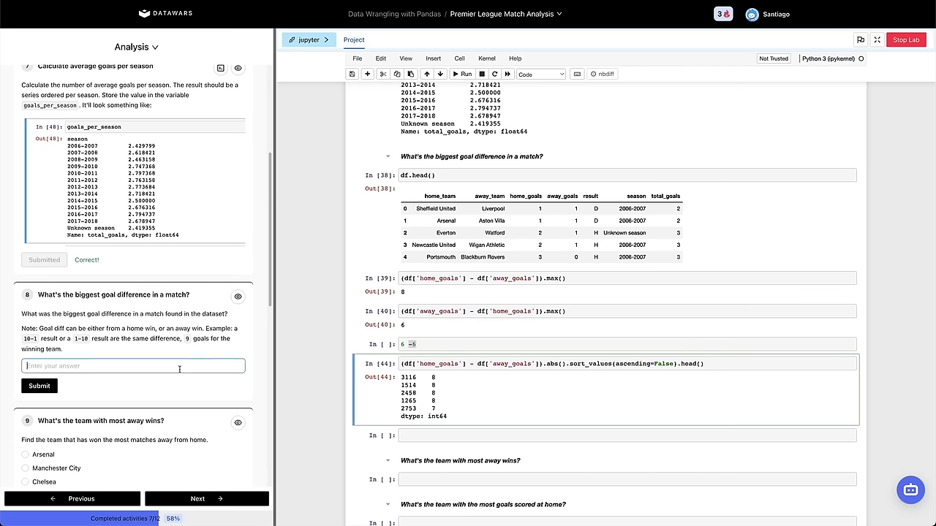
{"action": "double_click", "coordinate": [433, 385]}
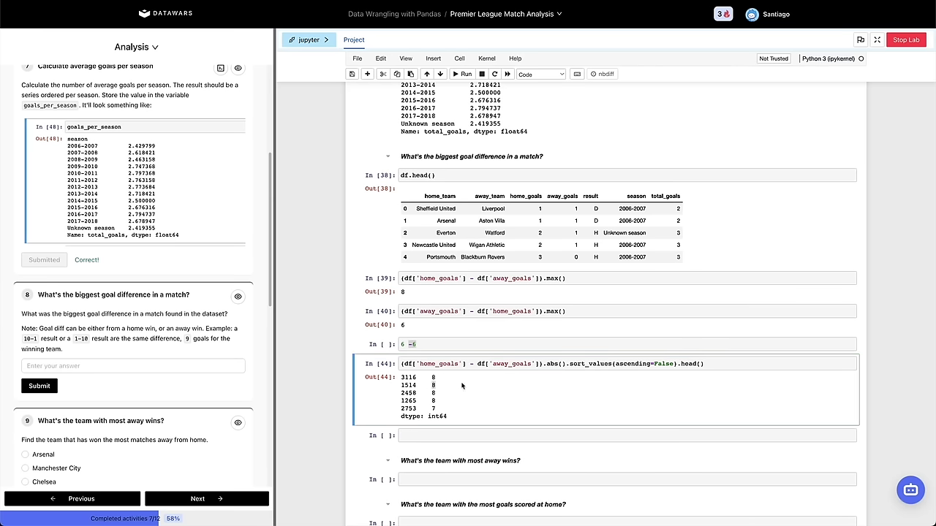
{"action": "left_click", "coordinate": [33, 367]}
{"action": "type", "text": "8"}
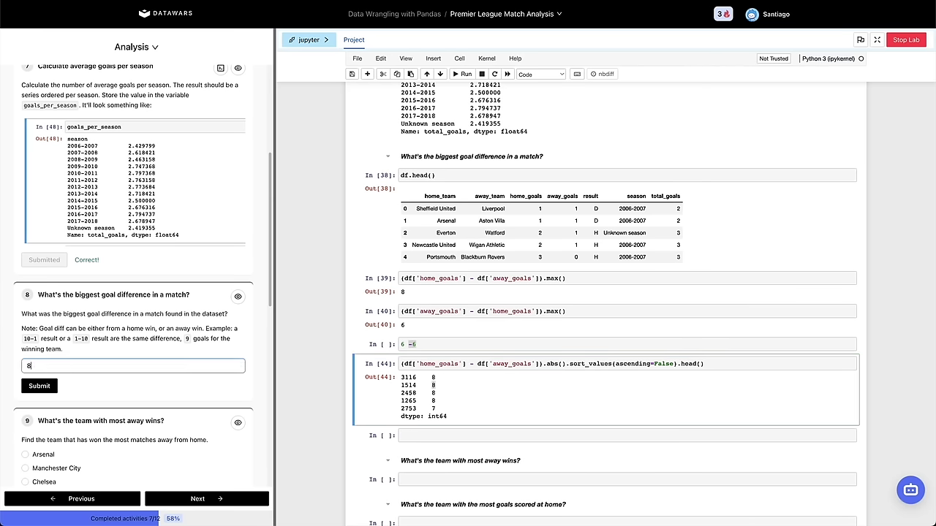
{"action": "left_click", "coordinate": [38, 386]}
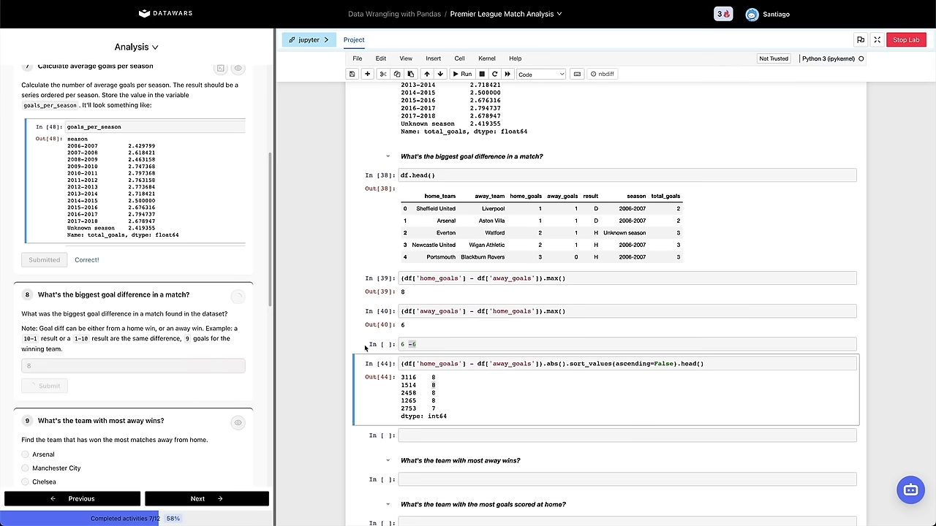
{"action": "left_click", "coordinate": [420, 292]}
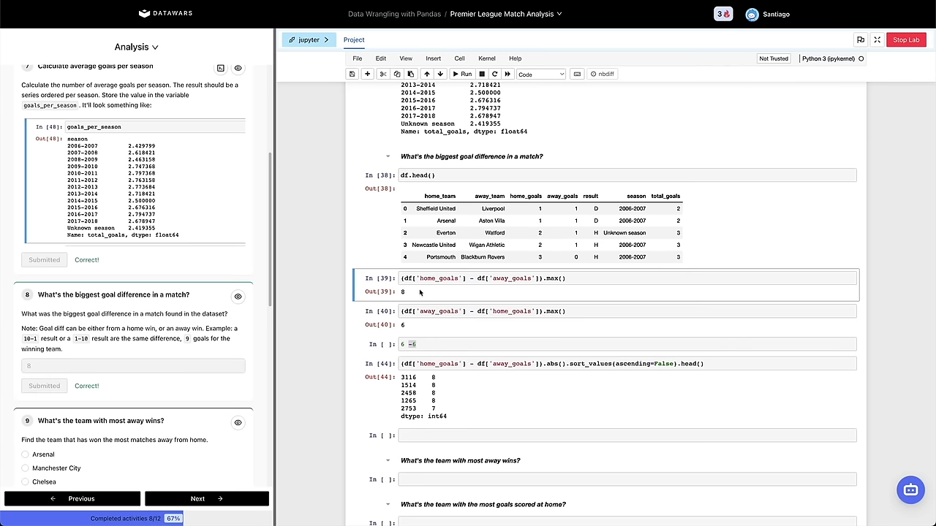
In the cell under "What's the team with most away wins?", enter df.loc[df['result'] == 'A'] and run it.
{"action": "scroll", "coordinate": [194, 400], "scroll_direction": "down", "scroll_amount": 2}
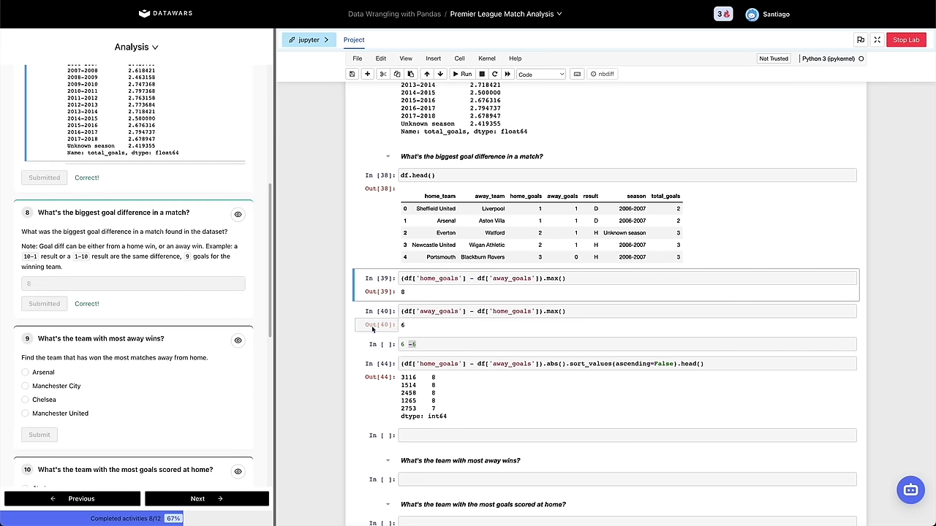
{"action": "scroll", "coordinate": [373, 329], "scroll_direction": "down", "scroll_amount": 1}
{"action": "scroll", "coordinate": [372, 330], "scroll_direction": "down", "scroll_amount": 2}
{"action": "left_click", "coordinate": [416, 318]}
{"action": "left_click", "coordinate": [414, 305]}
{"action": "scroll", "coordinate": [167, 319], "scroll_direction": "down", "scroll_amount": 1}
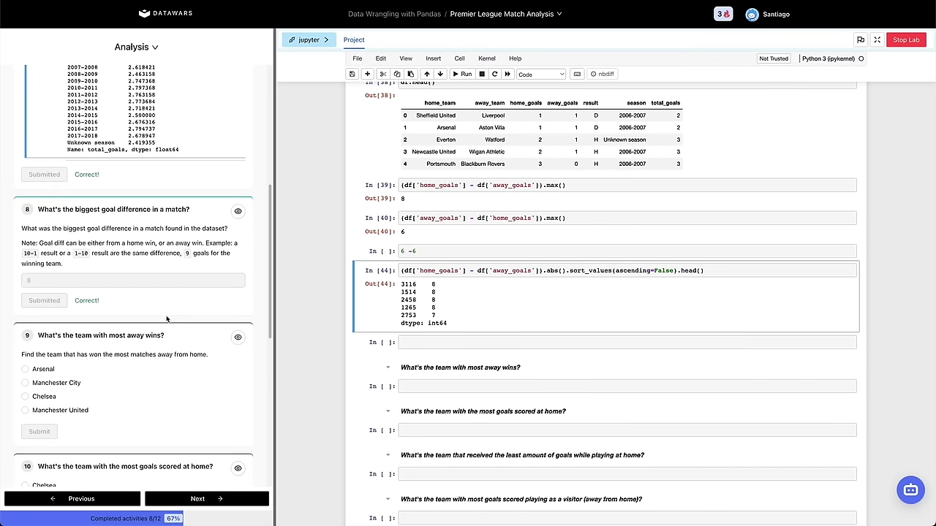
{"action": "scroll", "coordinate": [164, 348], "scroll_direction": "down", "scroll_amount": 1}
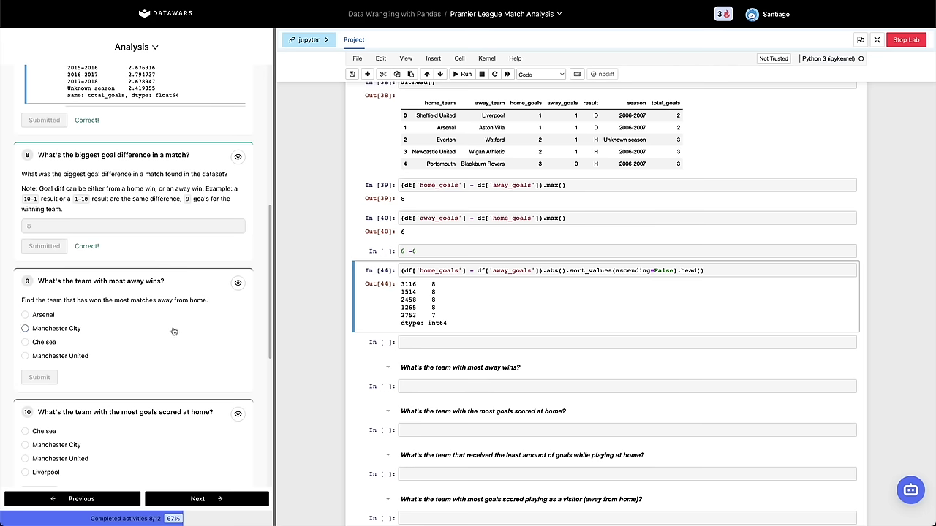
{"action": "scroll", "coordinate": [396, 366], "scroll_direction": "down", "scroll_amount": 1}
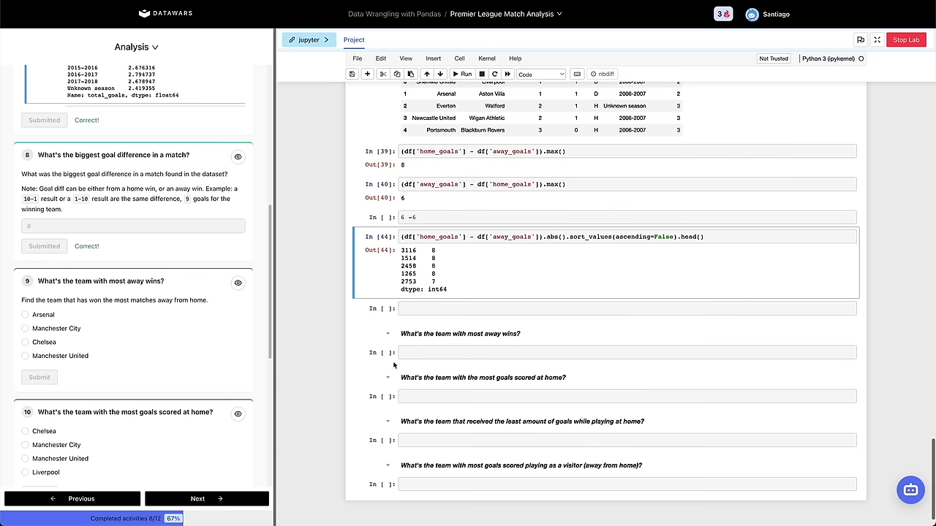
{"action": "left_click", "coordinate": [408, 356]}
{"action": "scroll", "coordinate": [408, 356], "scroll_direction": "down", "scroll_amount": 1}
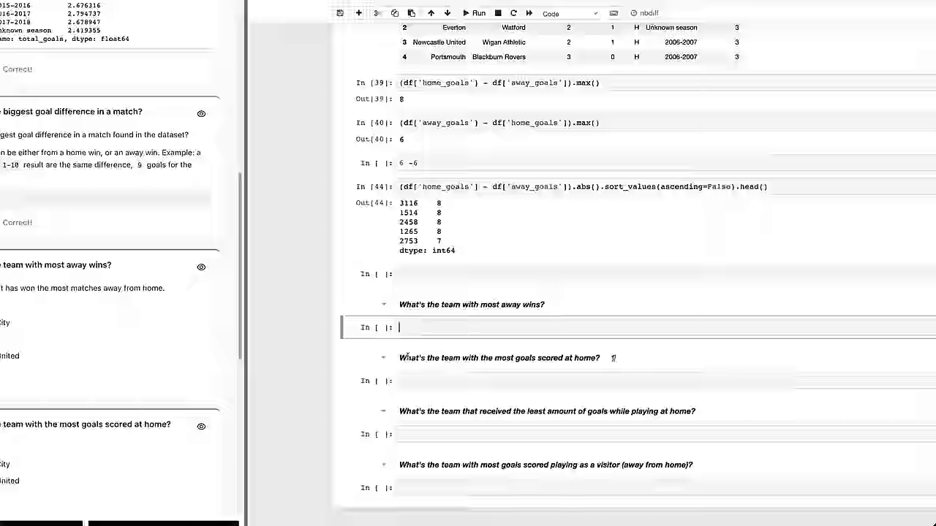
{"action": "type", "text": "df.loc[df['result'] == 'A"}
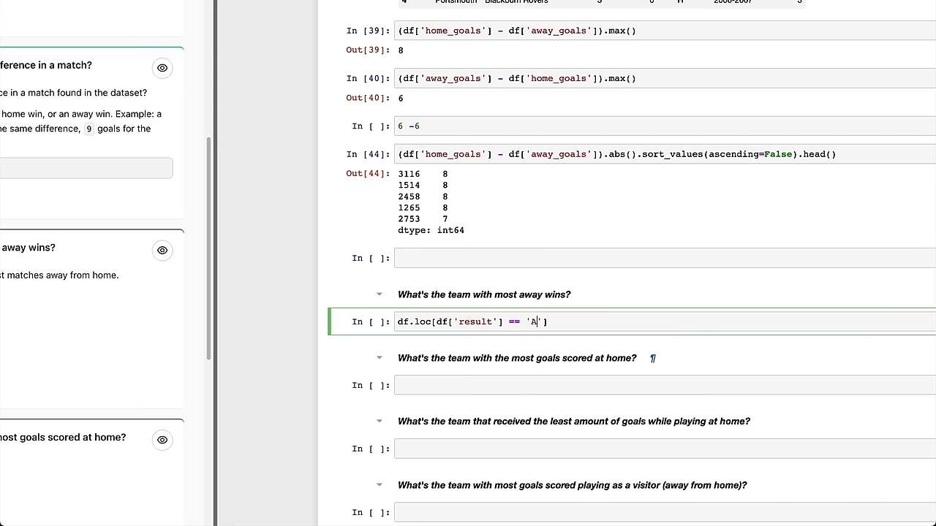
{"action": "key", "text": "shift+Return"}
Append .groupby('away_team')['result'].size() to the away-wins filter and run the cell.
{"action": "left_click", "coordinate": [596, 326]}
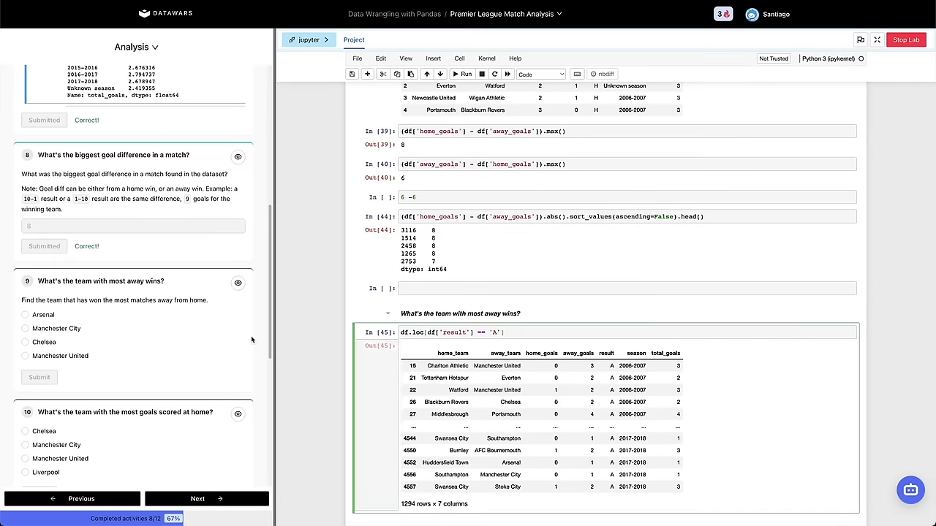
{"action": "type", "text": ".groupby"}
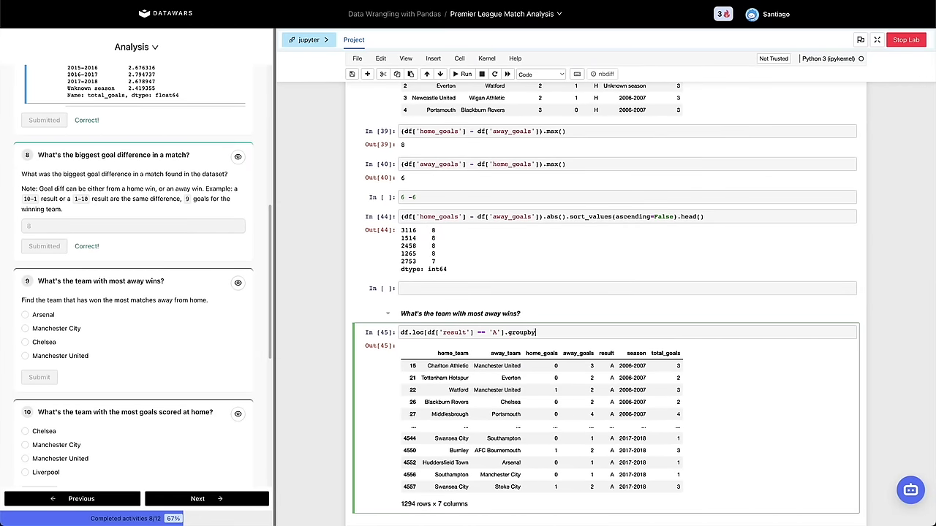
{"action": "type", "text": "('away_team'"}
{"action": "left_click_drag", "start_coordinate": [504, 333], "coordinate": [584, 333]}
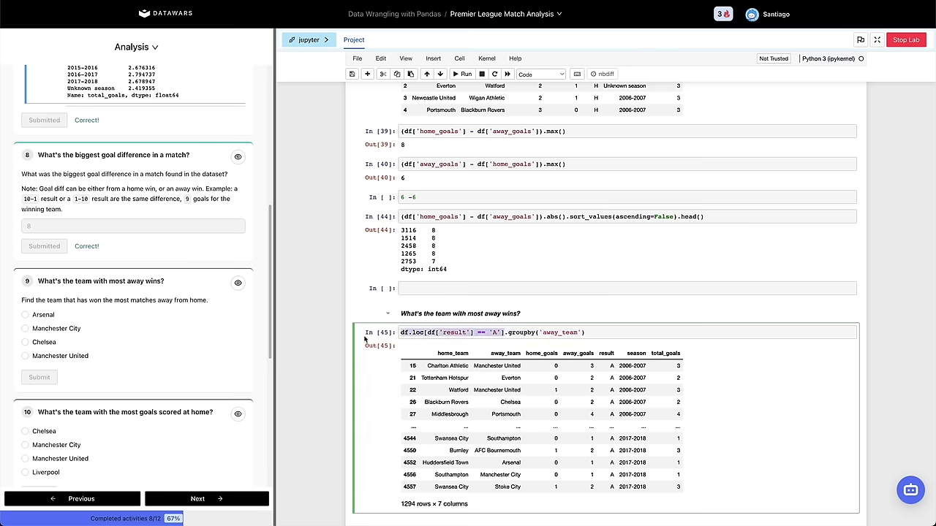
{"action": "key", "text": "Left"}
{"action": "double_click", "coordinate": [566, 333]}
{"action": "left_click", "coordinate": [585, 333]}
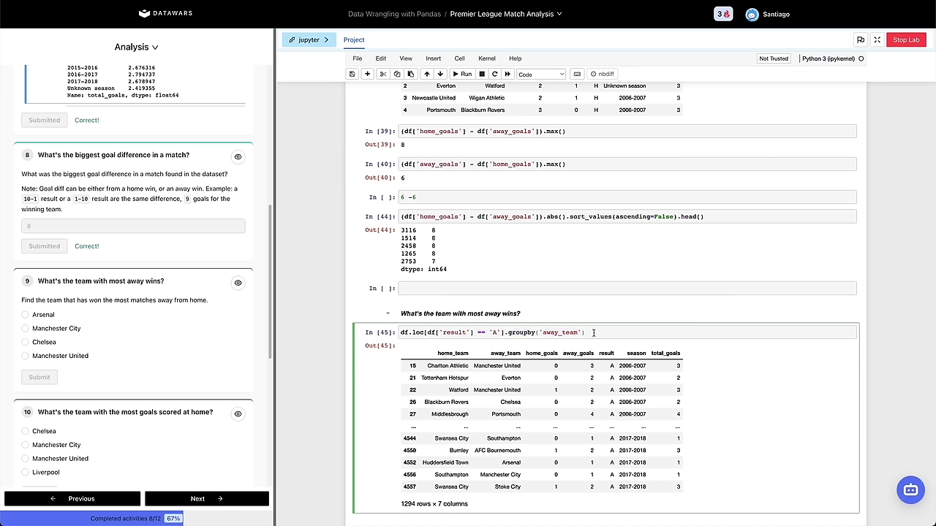
{"action": "type", "text": "['result'].size("}
{"action": "key", "text": "shift+Return"}
Add .sort_values(ascending=False) to the away-wins count per team and run the cell.
{"action": "left_click", "coordinate": [660, 328]}
{"action": "type", "text": ".sort_values(by="}
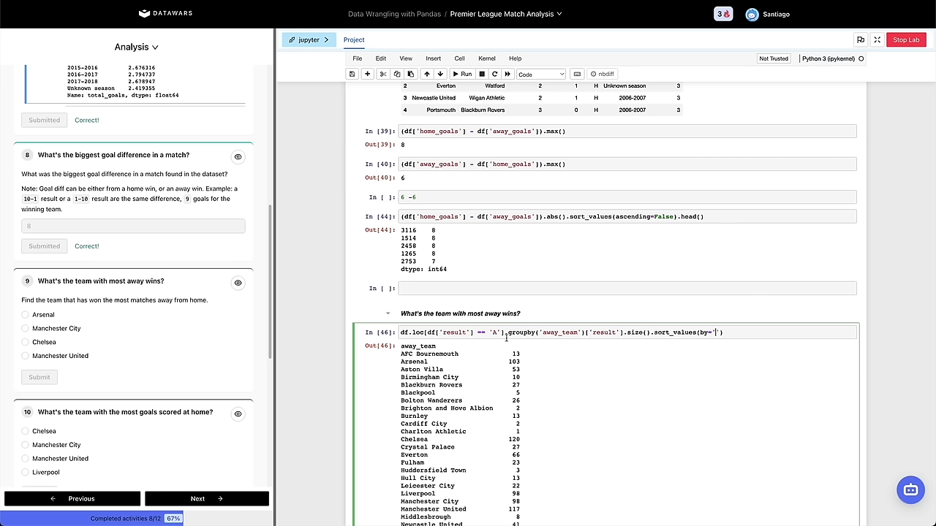
{"action": "key", "text": "BackSpace"}
{"action": "type", "text": "ascending"}
{"action": "type", "text": "=False"}
{"action": "key", "text": "shift+Return"}
Limit the sorted away-wins ranking to its first rows with .head() and run the cell.
{"action": "left_click", "coordinate": [524, 333]}
{"action": "key", "text": "End"}
{"action": "type", "text": ".head()"}
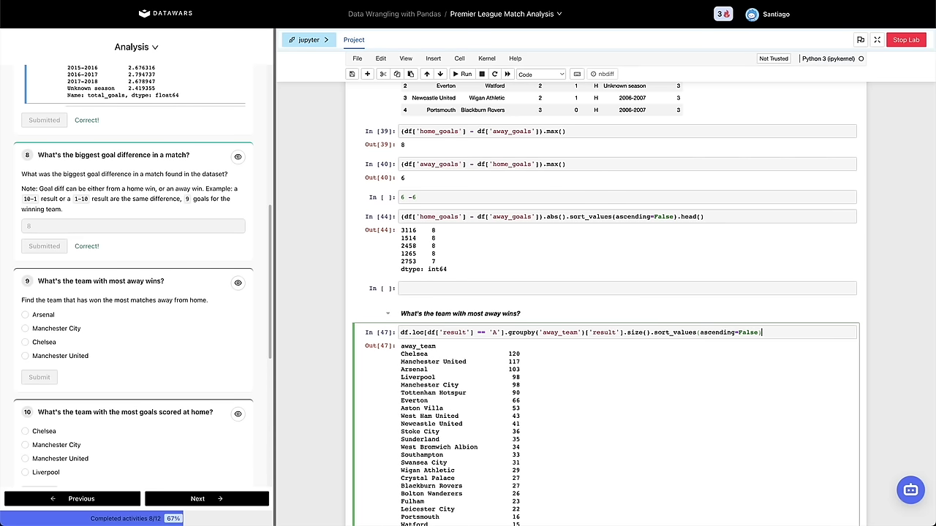
{"action": "key", "text": "shift+Return"}
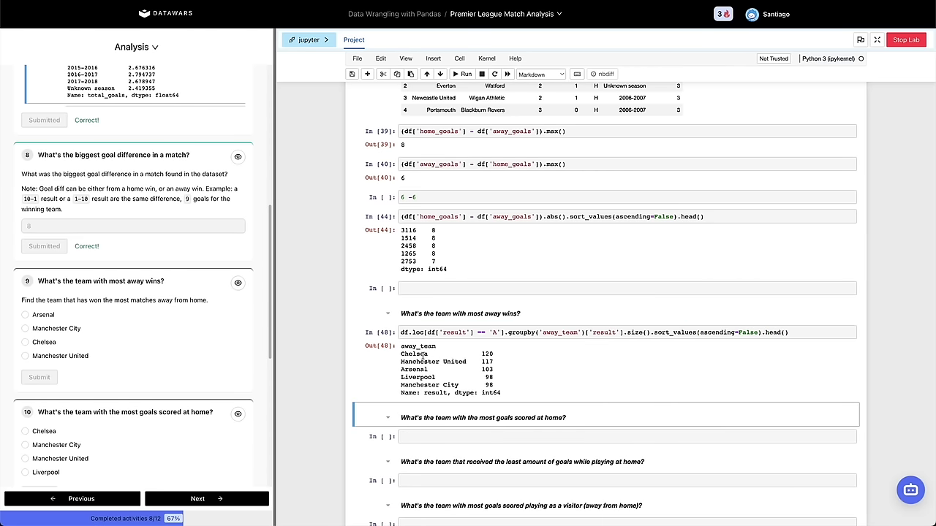
Choose Chelsea as the answer to activity 9 on the most away wins and submit it.
{"action": "double_click", "coordinate": [422, 354]}
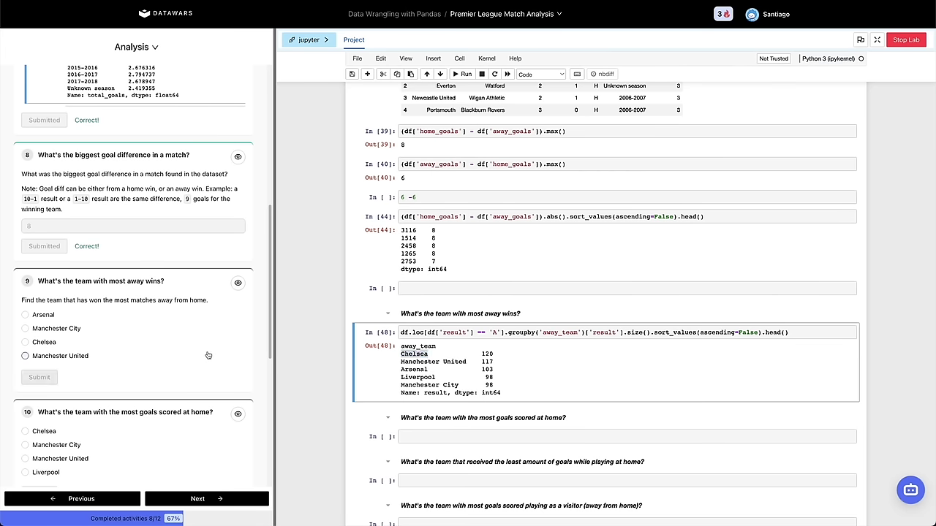
{"action": "left_click", "coordinate": [96, 343]}
{"action": "left_click", "coordinate": [42, 378]}
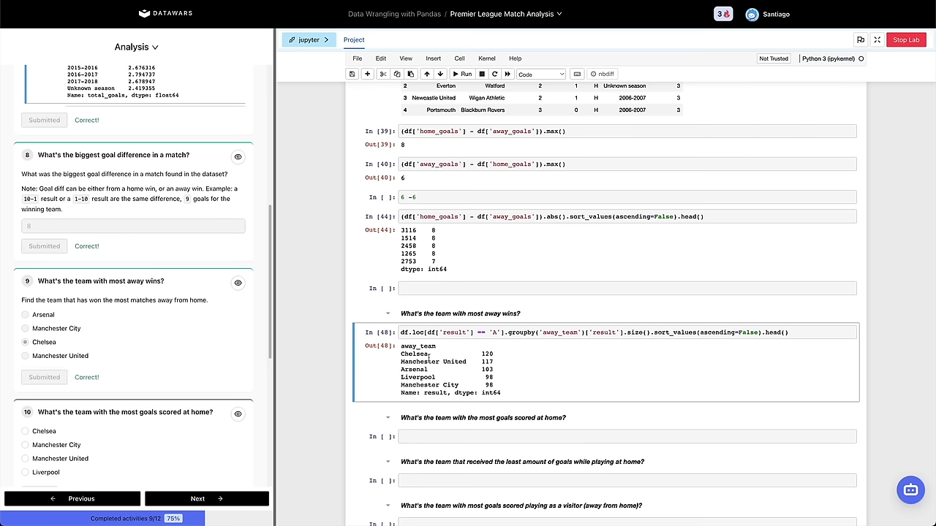
Insert an empty cell below the away-wins ranking, then reveal activity 9's solution and read its full code line.
{"action": "key", "text": "b"}
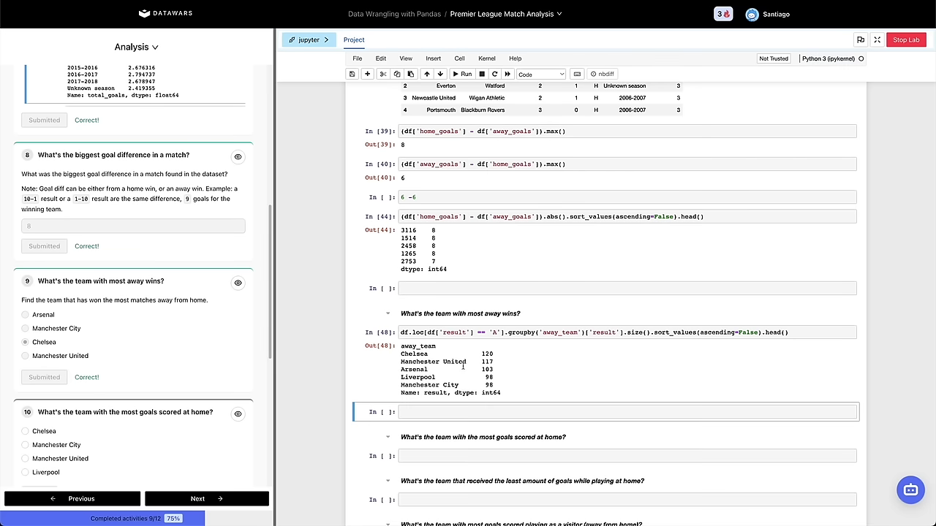
{"action": "left_click", "coordinate": [238, 283]}
{"action": "scroll", "coordinate": [165, 341], "scroll_direction": "down", "scroll_amount": 1}
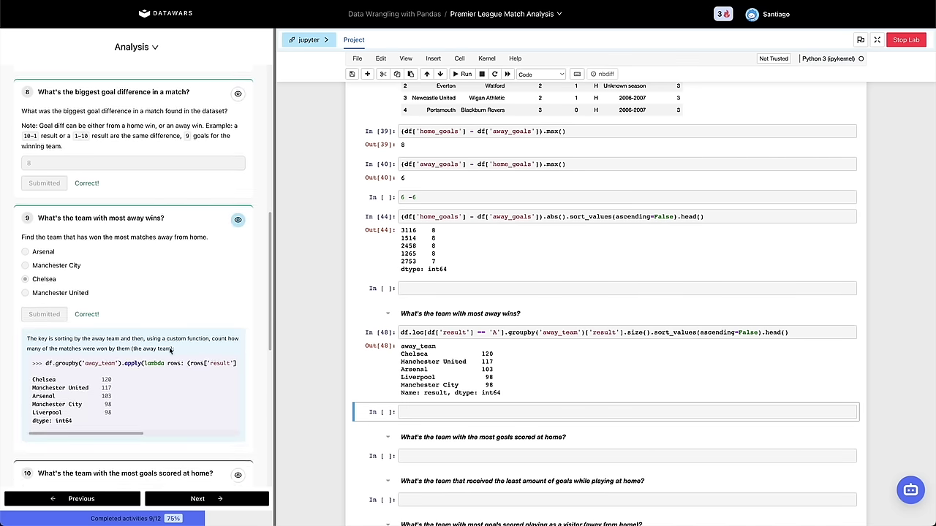
{"action": "scroll", "coordinate": [187, 368], "scroll_direction": "right", "scroll_amount": 5}
{"action": "scroll", "coordinate": [182, 368], "scroll_direction": "left", "scroll_amount": 3}
{"action": "scroll", "coordinate": [176, 368], "scroll_direction": "right", "scroll_amount": 5}
{"action": "scroll", "coordinate": [126, 365], "scroll_direction": "left", "scroll_amount": 5}
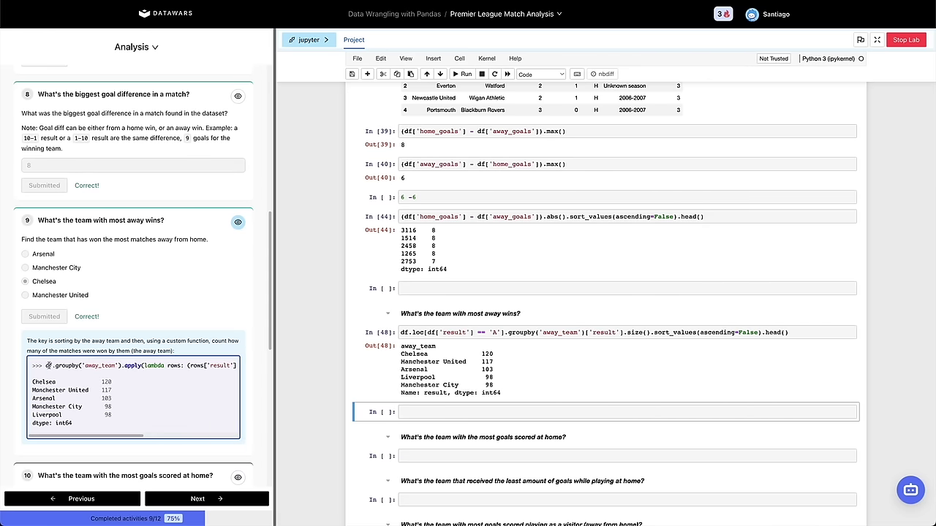
Copy the groupby('away_team').apply(lambda rows: ...) line from activity 9's solution into the new empty cell.
{"action": "triple_click", "coordinate": [48, 365]}
{"action": "key", "text": "ctrl+c"}
{"action": "scroll", "coordinate": [110, 366], "scroll_direction": "down", "scroll_amount": 2}
{"action": "left_click", "coordinate": [413, 412]}
{"action": "key", "text": "ctrl+v"}
{"action": "scroll", "coordinate": [411, 412], "scroll_direction": "down", "scroll_amount": 1}
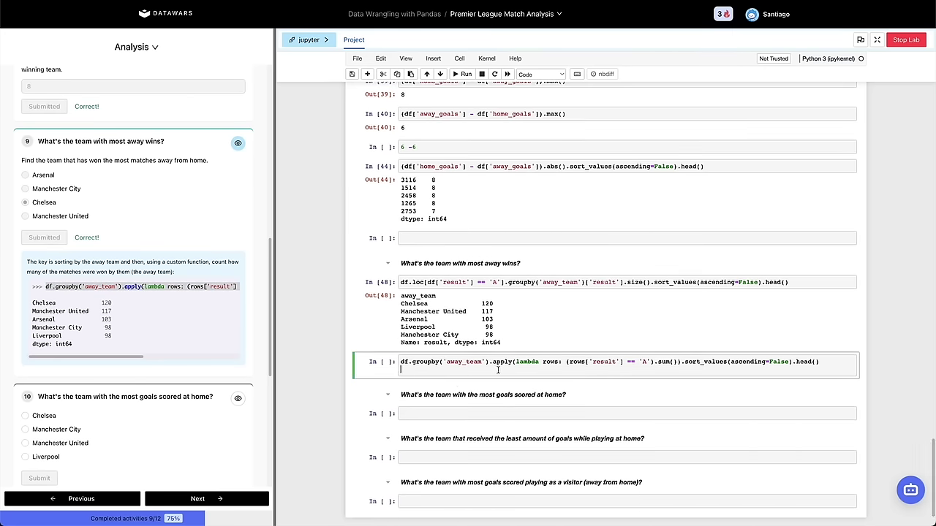
Insert a cell above the pasted solution code, enter df.head() and run it.
{"action": "mouse_move", "coordinate": [491, 361]}
{"action": "left_mouse_down"}
{"action": "mouse_move", "coordinate": [401, 361]}
{"action": "mouse_move", "coordinate": [481, 361]}
{"action": "left_mouse_up"}
{"action": "left_click", "coordinate": [400, 361]}
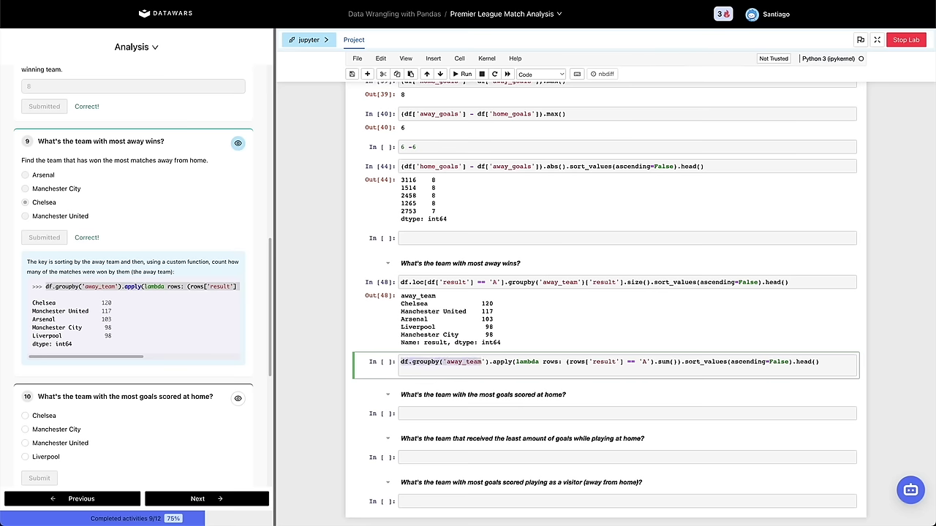
{"action": "key", "text": "Escape"}
{"action": "key", "text": "a"}
{"action": "left_click", "coordinate": [400, 361]}
{"action": "type", "text": "d.f"}
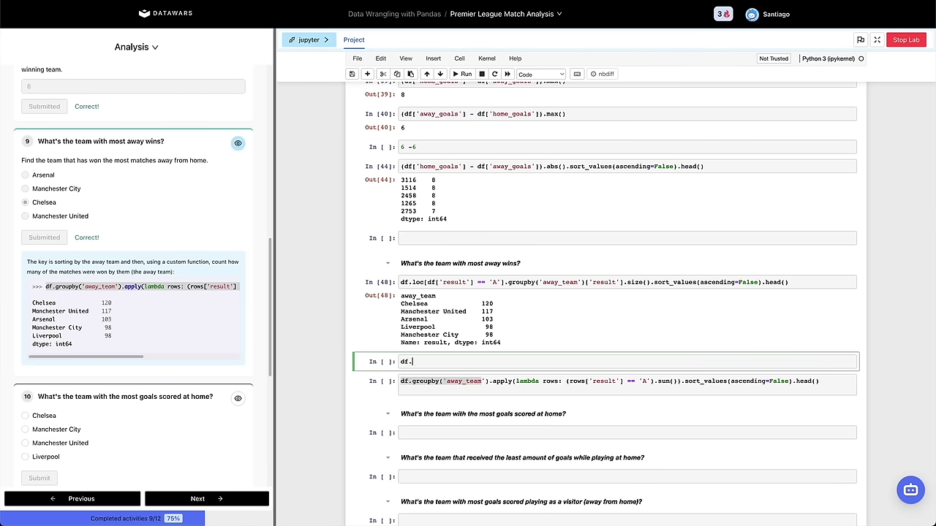
{"action": "type", "text": "head("}
{"action": "key", "text": "shift+Return"}
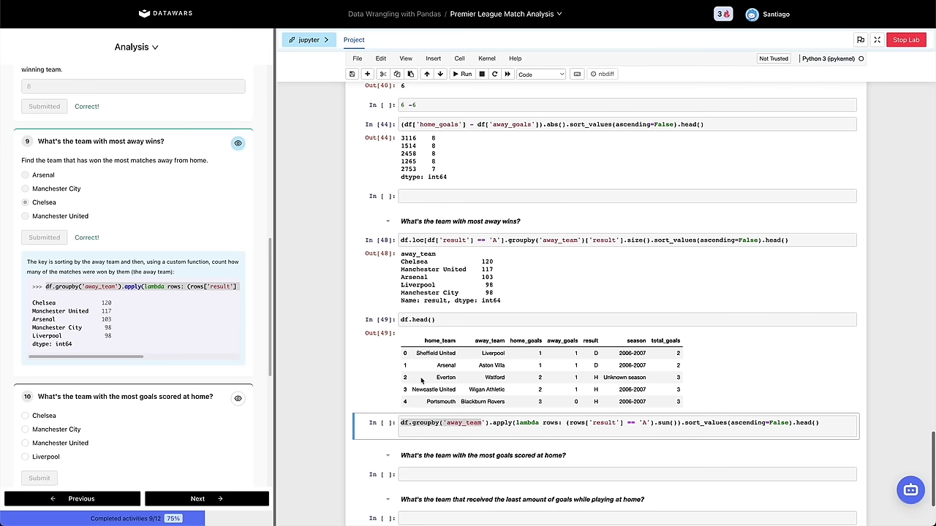
Replace df.head() with df.loc[df['away_team'] == 'Liverpool'] in the cell above the solution code and run it.
{"action": "left_click", "coordinate": [492, 354]}
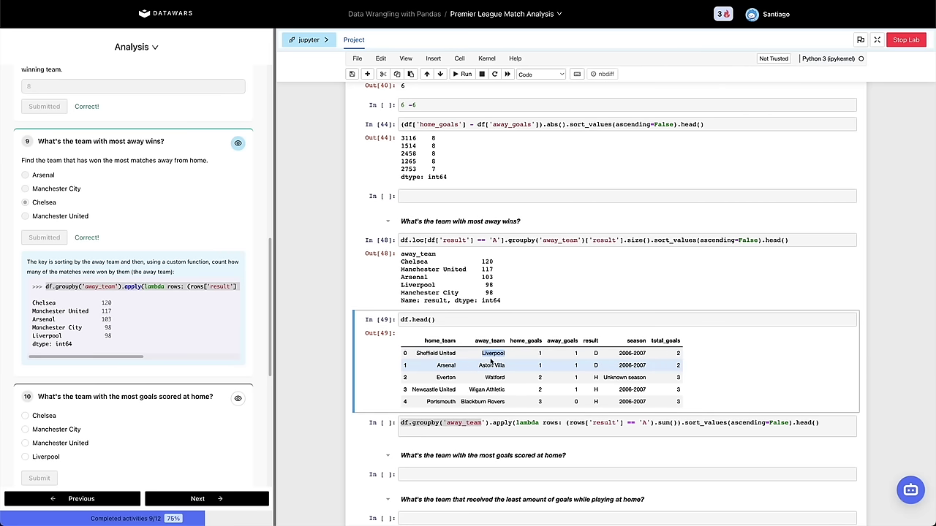
{"action": "left_click_drag", "start_coordinate": [441, 353], "coordinate": [504, 354]}
{"action": "left_click", "coordinate": [606, 355]}
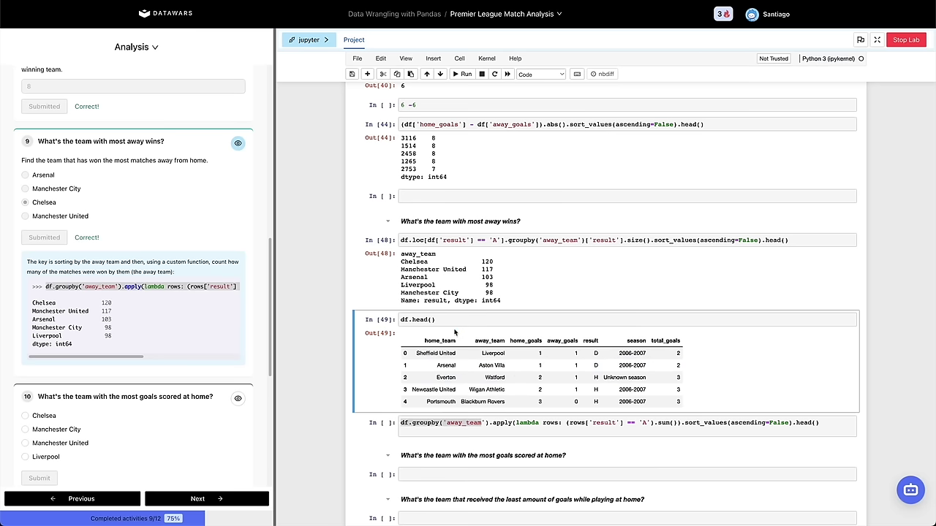
{"action": "key", "text": "Return"}
{"action": "key", "text": "BackSpace"}
{"action": "key", "text": "BackSpace"}
{"action": "key", "text": "BackSpace"}
{"action": "key", "text": "BackSpace"}
{"action": "key", "text": "BackSpace"}
{"action": "key", "text": "BackSpace"}
{"action": "type", "text": "loc[df['awa"}
{"action": "key", "text": "Return"}
{"action": "type", "text": "'] = = 'Liverpool"}
{"action": "key", "text": "shift+Return"}
Add .head() to the Liverpool away-matches filter and run the cell.
{"action": "left_click", "coordinate": [556, 320]}
{"action": "type", "text": ".head()"}
{"action": "key", "text": "shift+Return"}
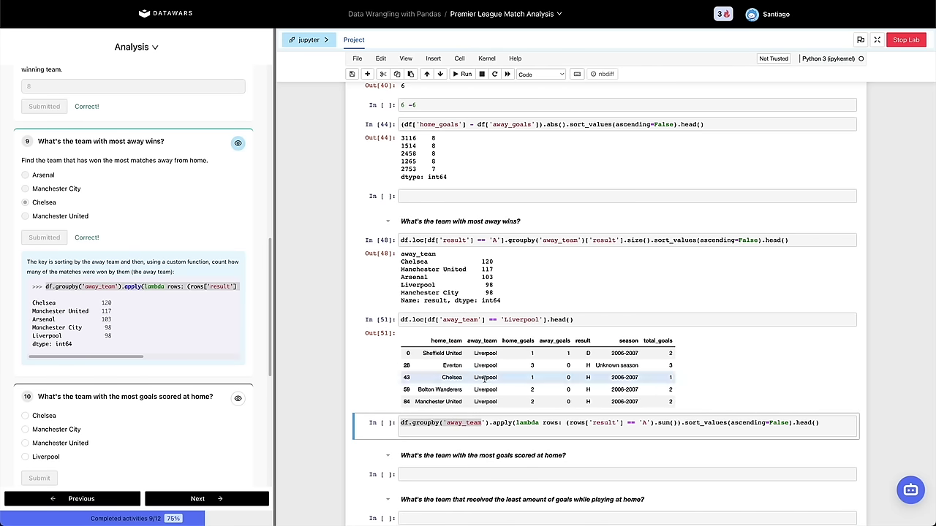
Switch to ScreenBrush and draw a tall dark red rectangle over the notebook with four short row lines inside.
{"action": "left_click", "coordinate": [470, 425]}
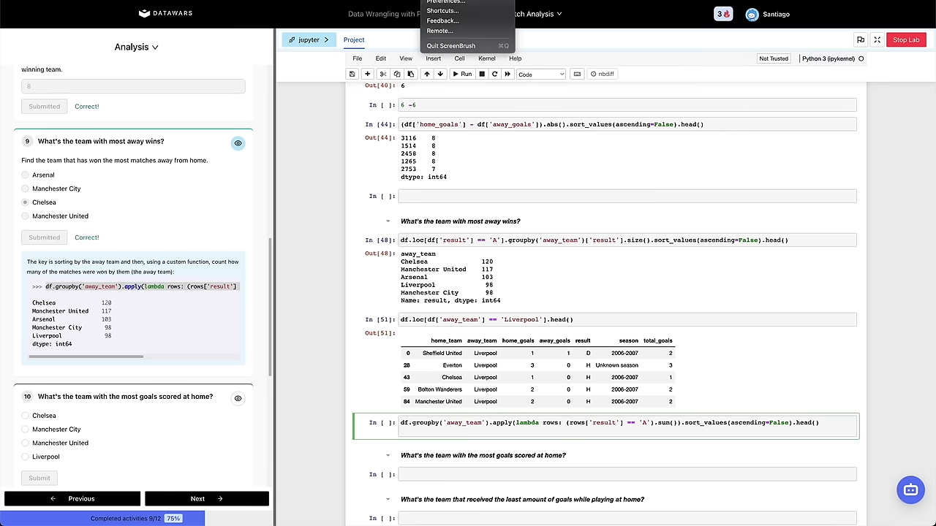
{"action": "left_click_drag", "start_coordinate": [517, 142], "coordinate": [518, 226]}
{"action": "mouse_move", "coordinate": [515, 276]}
{"action": "left_mouse_down"}
{"action": "mouse_move", "coordinate": [547, 357]}
{"action": "mouse_move", "coordinate": [650, 219]}
{"action": "mouse_move", "coordinate": [576, 128]}
{"action": "mouse_move", "coordinate": [508, 135]}
{"action": "left_mouse_up"}
{"action": "left_click_drag", "start_coordinate": [579, 150], "coordinate": [618, 149]}
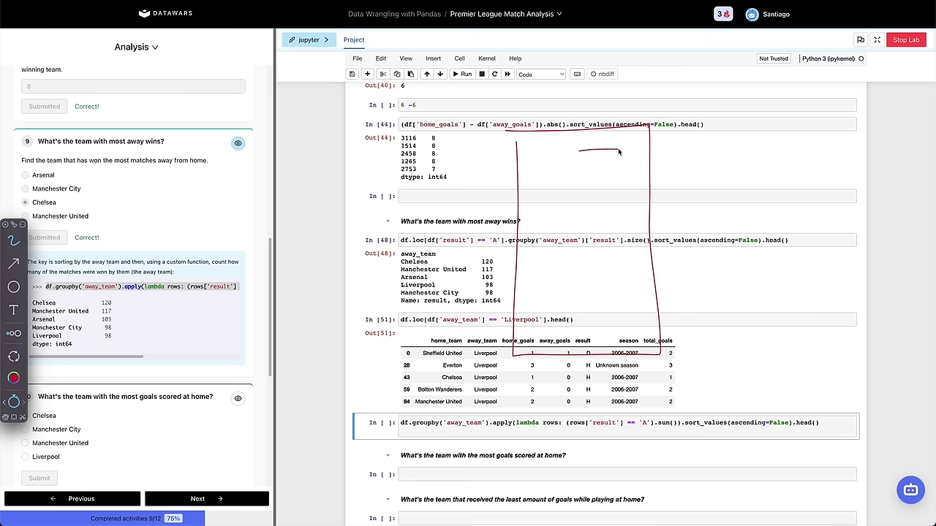
{"action": "left_click_drag", "start_coordinate": [589, 184], "coordinate": [610, 183]}
{"action": "left_click_drag", "start_coordinate": [587, 262], "coordinate": [623, 262]}
{"action": "left_click_drag", "start_coordinate": [584, 306], "coordinate": [643, 307]}
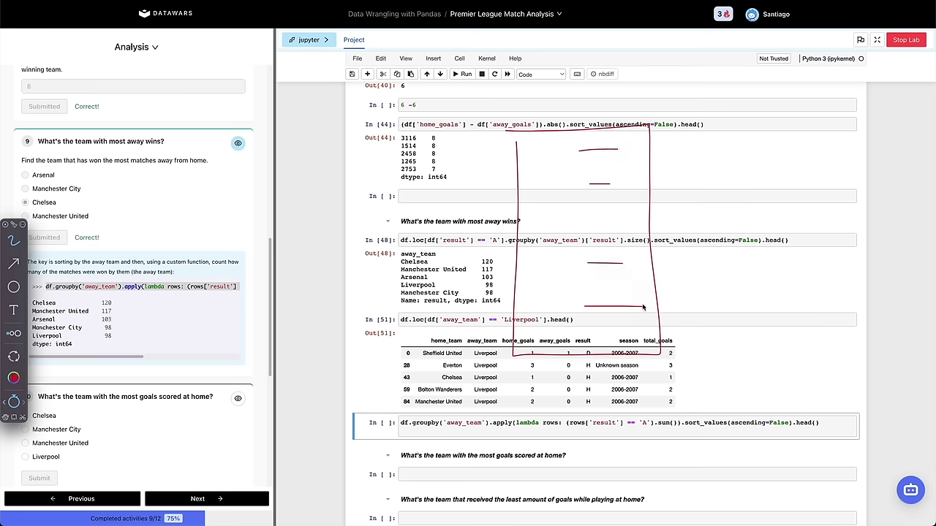
Set the brush colour to cyan and add four short cyan row lines inside the tall rectangle.
{"action": "left_click", "coordinate": [14, 378]}
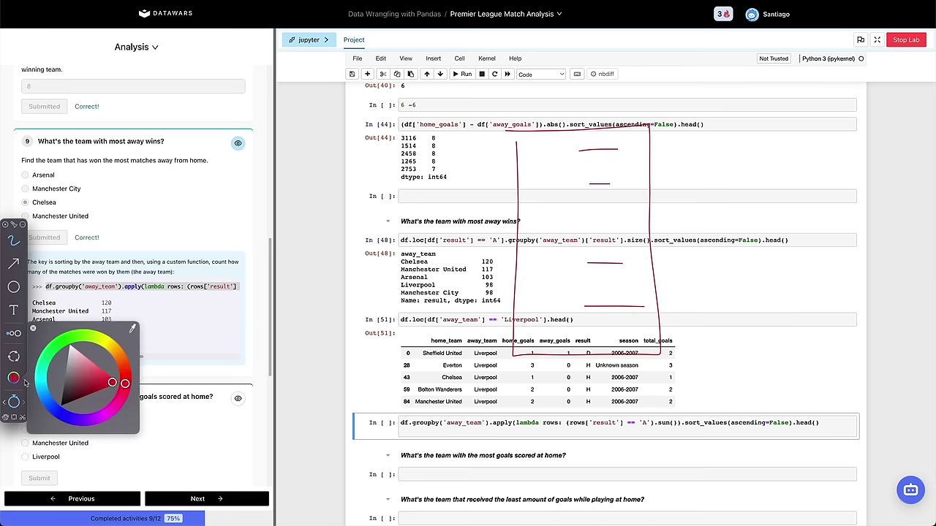
{"action": "mouse_move", "coordinate": [78, 400]}
{"action": "left_mouse_down"}
{"action": "mouse_move", "coordinate": [63, 405]}
{"action": "mouse_move", "coordinate": [63, 391]}
{"action": "mouse_move", "coordinate": [48, 383]}
{"action": "mouse_move", "coordinate": [50, 397]}
{"action": "mouse_move", "coordinate": [89, 371]}
{"action": "mouse_move", "coordinate": [61, 415]}
{"action": "mouse_move", "coordinate": [36, 393]}
{"action": "mouse_move", "coordinate": [41, 384]}
{"action": "left_mouse_up"}
{"action": "left_click_drag", "start_coordinate": [582, 288], "coordinate": [611, 287]}
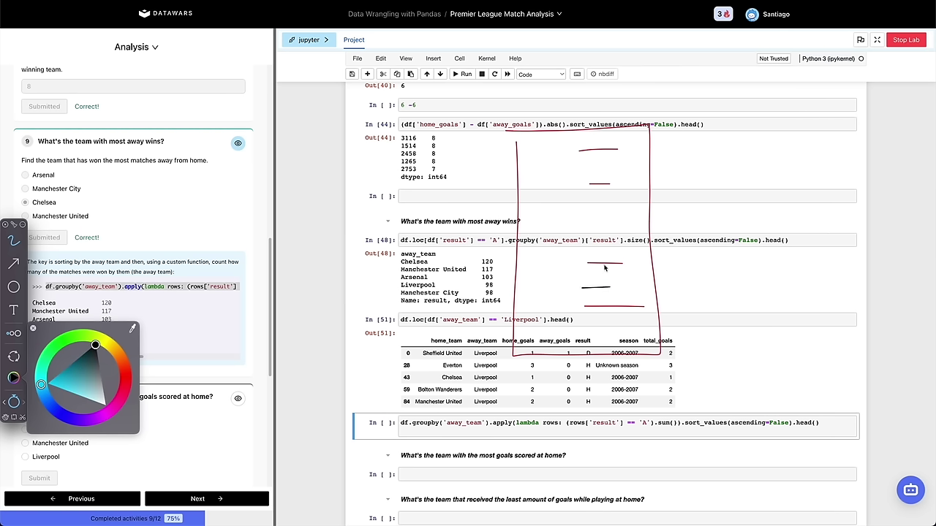
{"action": "mouse_move", "coordinate": [43, 386]}
{"action": "left_mouse_down"}
{"action": "mouse_move", "coordinate": [56, 387]}
{"action": "mouse_move", "coordinate": [41, 398]}
{"action": "left_mouse_up"}
{"action": "key", "text": "super+z"}
{"action": "left_click_drag", "start_coordinate": [596, 285], "coordinate": [642, 285]}
{"action": "mouse_move", "coordinate": [615, 235]}
{"action": "left_mouse_down"}
{"action": "mouse_move", "coordinate": [582, 235]}
{"action": "mouse_move", "coordinate": [621, 207]}
{"action": "left_mouse_up"}
{"action": "left_click_drag", "start_coordinate": [603, 334], "coordinate": [623, 333]}
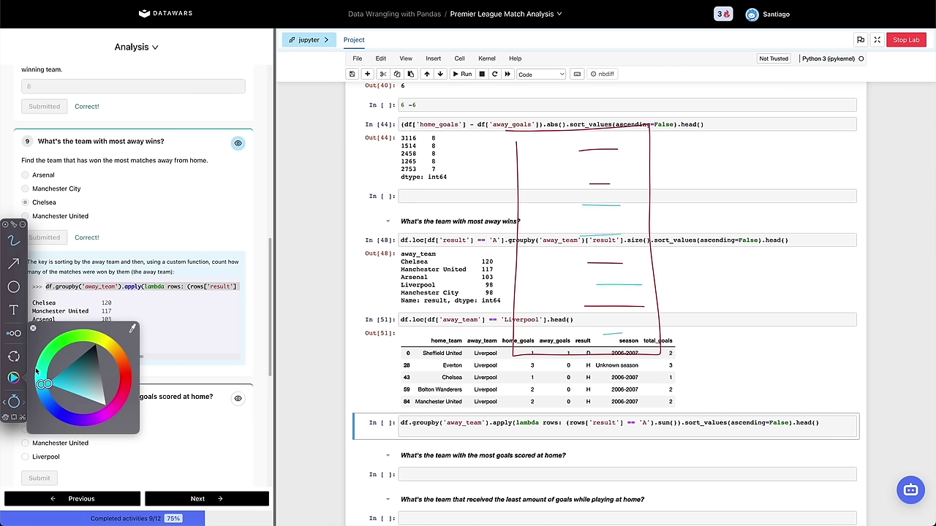
Draw four short yellow row lines between the others in the tall rectangle, and set the brush colour to black.
{"action": "left_click_drag", "start_coordinate": [111, 351], "coordinate": [108, 344]}
{"action": "mouse_move", "coordinate": [587, 246]}
{"action": "left_mouse_down"}
{"action": "mouse_move", "coordinate": [619, 246]}
{"action": "mouse_move", "coordinate": [628, 219]}
{"action": "left_mouse_up"}
{"action": "mouse_move", "coordinate": [588, 190]}
{"action": "left_mouse_down"}
{"action": "mouse_move", "coordinate": [621, 190]}
{"action": "mouse_move", "coordinate": [615, 165]}
{"action": "left_mouse_up"}
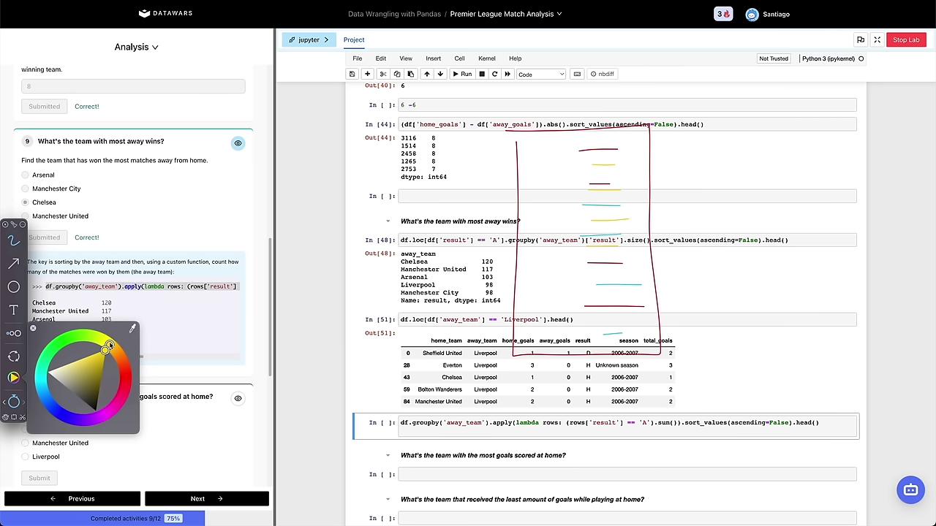
{"action": "left_click", "coordinate": [96, 411]}
{"action": "mouse_move", "coordinate": [585, 145]}
{"action": "left_mouse_down"}
{"action": "mouse_move", "coordinate": [612, 186]}
{"action": "mouse_move", "coordinate": [593, 178]}
{"action": "left_mouse_up"}
{"action": "mouse_move", "coordinate": [608, 256]}
{"action": "left_mouse_down"}
{"action": "mouse_move", "coordinate": [612, 281]}
{"action": "mouse_move", "coordinate": [629, 260]}
{"action": "left_mouse_up"}
{"action": "key", "text": "ctrl+z"}
{"action": "key", "text": "ctrl+z"}
{"action": "key", "text": "ctrl+z"}
{"action": "key", "text": "ctrl+z"}
Draw three small black boxes stacked vertically beside the tall rectangle to represent the groups.
{"action": "mouse_move", "coordinate": [729, 142]}
{"action": "left_mouse_down"}
{"action": "mouse_move", "coordinate": [789, 177]}
{"action": "mouse_move", "coordinate": [788, 124]}
{"action": "mouse_move", "coordinate": [732, 125]}
{"action": "mouse_move", "coordinate": [731, 148]}
{"action": "left_mouse_up"}
{"action": "mouse_move", "coordinate": [733, 215]}
{"action": "left_mouse_down"}
{"action": "mouse_move", "coordinate": [740, 239]}
{"action": "mouse_move", "coordinate": [795, 190]}
{"action": "mouse_move", "coordinate": [743, 186]}
{"action": "mouse_move", "coordinate": [740, 223]}
{"action": "left_mouse_up"}
{"action": "mouse_move", "coordinate": [743, 295]}
{"action": "left_mouse_down"}
{"action": "mouse_move", "coordinate": [779, 331]}
{"action": "mouse_move", "coordinate": [774, 288]}
{"action": "mouse_move", "coordinate": [747, 286]}
{"action": "mouse_move", "coordinate": [754, 342]}
{"action": "left_mouse_up"}
{"action": "left_click_drag", "start_coordinate": [791, 292], "coordinate": [747, 281]}
Fill the upper box with red lines, the middle with cyan and the lower with yellow, and reset the brush to black.
{"action": "left_click_drag", "start_coordinate": [110, 347], "coordinate": [126, 384]}
{"action": "left_click", "coordinate": [112, 382]}
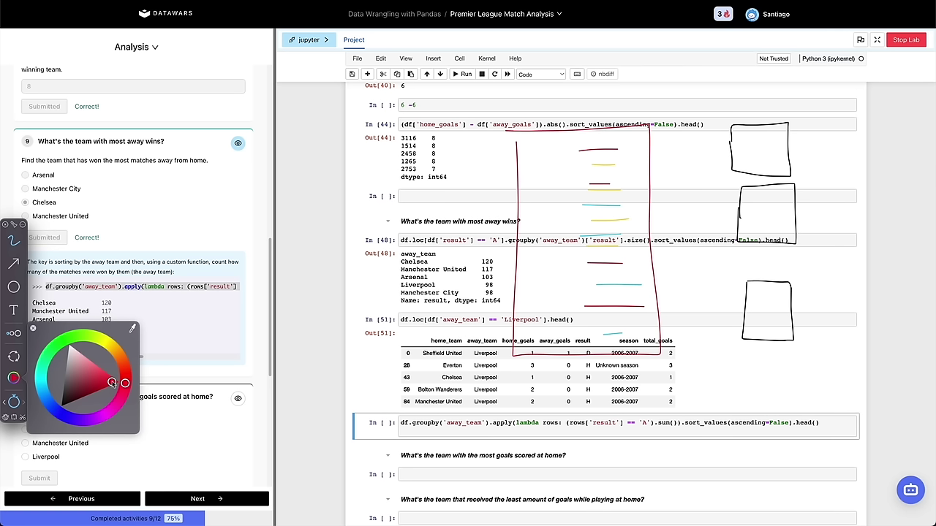
{"action": "mouse_move", "coordinate": [743, 140]}
{"action": "left_mouse_down"}
{"action": "mouse_move", "coordinate": [768, 138]}
{"action": "mouse_move", "coordinate": [772, 160]}
{"action": "left_mouse_up"}
{"action": "left_click_drag", "start_coordinate": [126, 385], "coordinate": [41, 385]}
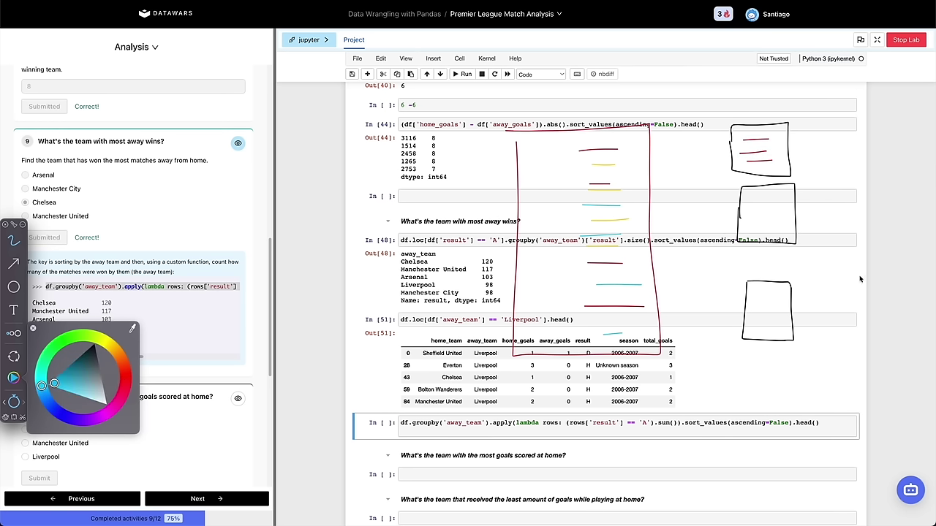
{"action": "mouse_move", "coordinate": [751, 202]}
{"action": "left_mouse_down"}
{"action": "mouse_move", "coordinate": [787, 202]}
{"action": "mouse_move", "coordinate": [776, 223]}
{"action": "left_mouse_up"}
{"action": "left_click_drag", "start_coordinate": [42, 385], "coordinate": [115, 349]}
{"action": "mouse_move", "coordinate": [754, 299]}
{"action": "left_mouse_down"}
{"action": "mouse_move", "coordinate": [776, 298]}
{"action": "mouse_move", "coordinate": [780, 324]}
{"action": "left_mouse_up"}
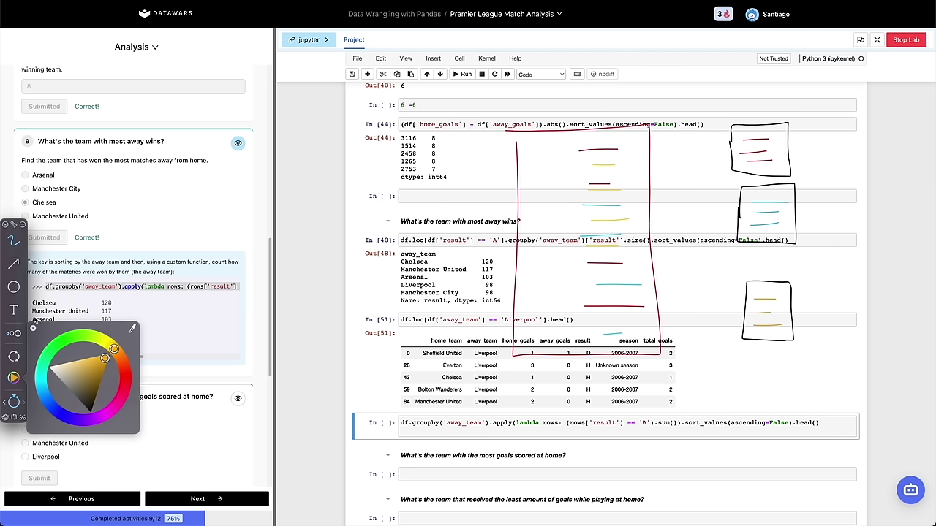
{"action": "left_click", "coordinate": [90, 411]}
{"action": "mouse_move", "coordinate": [767, 118]}
{"action": "left_mouse_down"}
{"action": "mouse_move", "coordinate": [770, 343]}
{"action": "mouse_move", "coordinate": [780, 112]}
{"action": "left_mouse_up"}
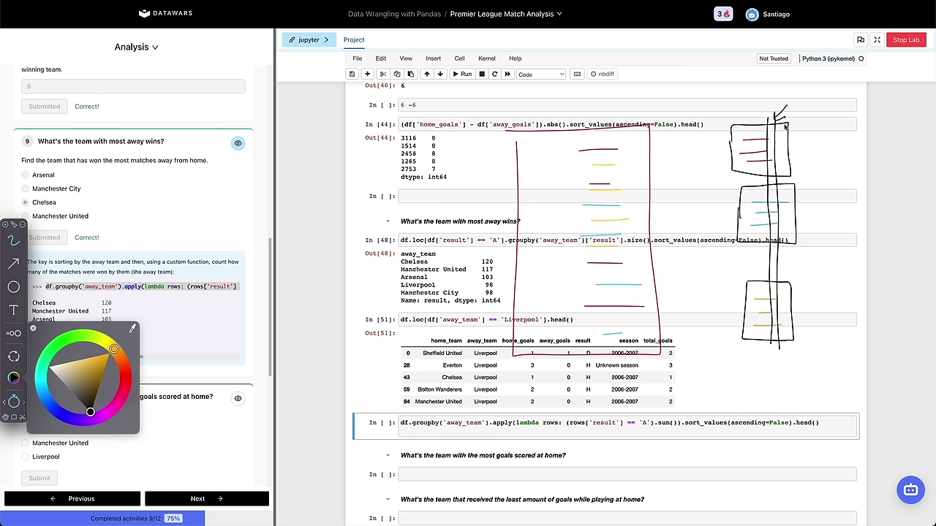
{"action": "key", "text": "super+z"}
{"action": "key", "text": "super+z"}
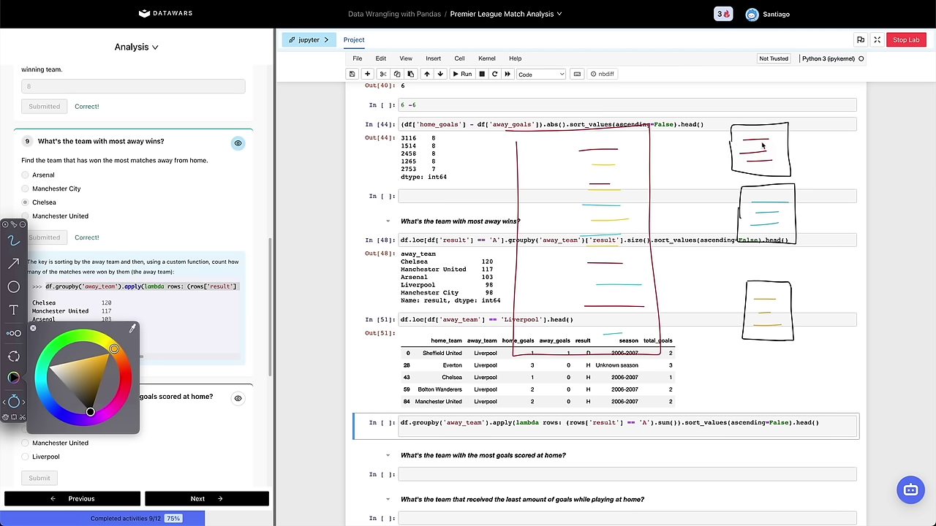
Draw black lines from the three group boxes converging on a tall result box beside them.
{"action": "left_click_drag", "start_coordinate": [799, 134], "coordinate": [859, 208]}
{"action": "left_click_drag", "start_coordinate": [803, 217], "coordinate": [842, 215]}
{"action": "left_click_drag", "start_coordinate": [804, 307], "coordinate": [860, 249]}
{"action": "mouse_move", "coordinate": [869, 184]}
{"action": "left_mouse_down"}
{"action": "mouse_move", "coordinate": [909, 322]}
{"action": "mouse_move", "coordinate": [896, 154]}
{"action": "mouse_move", "coordinate": [870, 165]}
{"action": "left_mouse_up"}
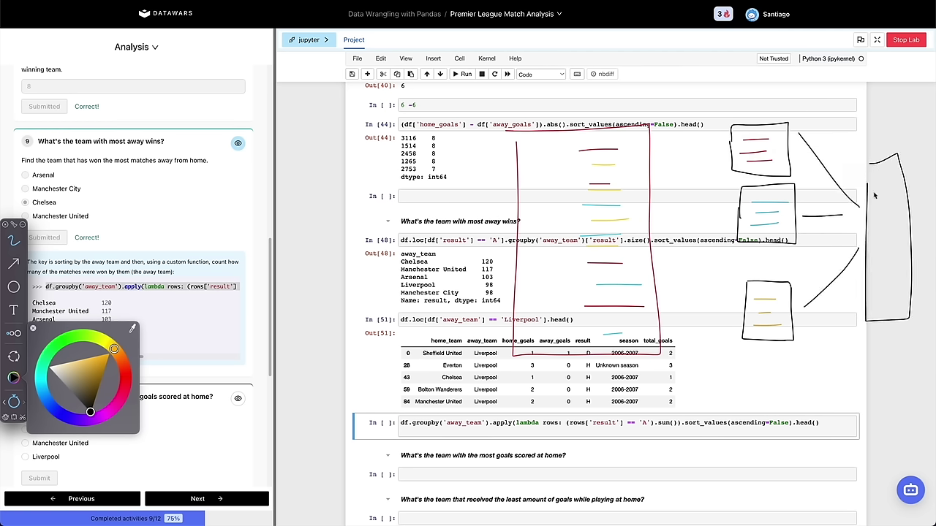
{"action": "mouse_move", "coordinate": [887, 195]}
{"action": "left_mouse_down"}
{"action": "mouse_move", "coordinate": [899, 193]}
{"action": "mouse_move", "coordinate": [887, 226]}
{"action": "mouse_move", "coordinate": [904, 225]}
{"action": "left_mouse_up"}
Undo the converging lines and the tall result box, keeping the three group boxes.
{"action": "key", "text": "ctrl+z"}
{"action": "key", "text": "ctrl+z"}
{"action": "key", "text": "ctrl+z"}
{"action": "key", "text": "ctrl+z"}
{"action": "key", "text": "ctrl+z"}
{"action": "key", "text": "ctrl+z"}
{"action": "key", "text": "ctrl+z"}
{"action": "key", "text": "ctrl+z"}
{"action": "key", "text": "ctrl+z"}
{"action": "key", "text": "ctrl+z"}
{"action": "key", "text": "ctrl+z"}
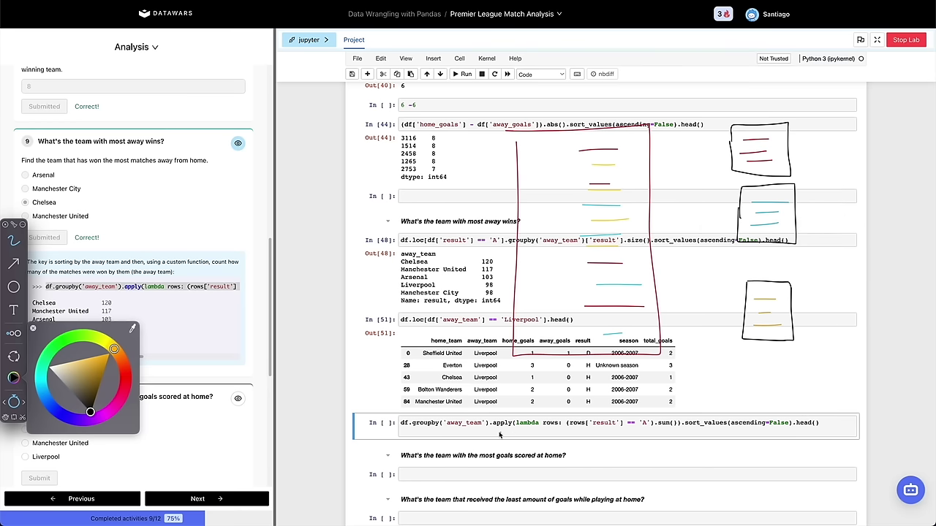
Underline the apply(lambda rows: ...) part of the solution code and draw a black arrow pointing at each group box.
{"action": "left_click_drag", "start_coordinate": [487, 433], "coordinate": [828, 432]}
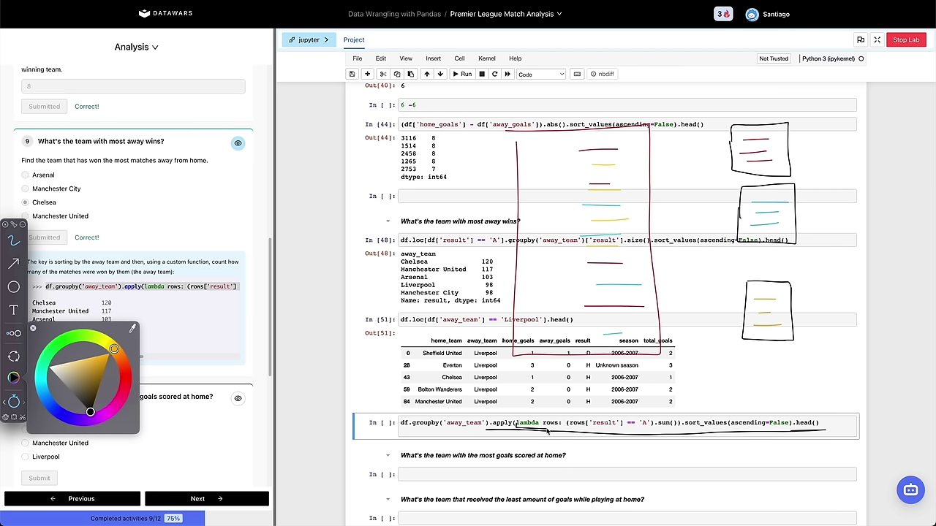
{"action": "mouse_move", "coordinate": [729, 388]}
{"action": "left_mouse_down"}
{"action": "mouse_move", "coordinate": [747, 351]}
{"action": "mouse_move", "coordinate": [752, 358]}
{"action": "left_mouse_up"}
{"action": "left_click_drag", "start_coordinate": [714, 272], "coordinate": [733, 250]}
{"action": "left_click_drag", "start_coordinate": [719, 191], "coordinate": [739, 174]}
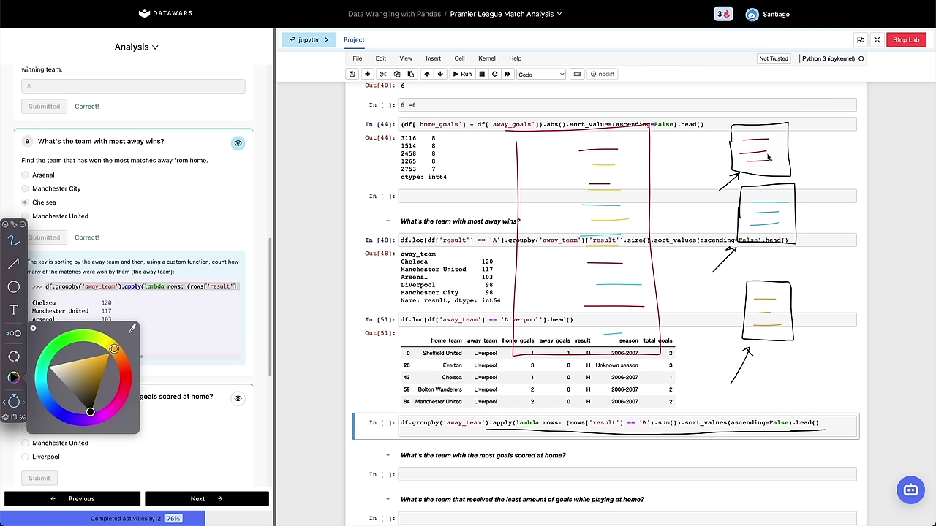
Write result letters D, A, H and A beside the red lines, circle both A's, and underline rows['result'] == 'A' in the code.
{"action": "left_click_drag", "start_coordinate": [770, 132], "coordinate": [780, 166]}
{"action": "left_click_drag", "start_coordinate": [774, 160], "coordinate": [776, 162]}
{"action": "left_click_drag", "start_coordinate": [777, 163], "coordinate": [781, 171]}
{"action": "left_click_drag", "start_coordinate": [582, 432], "coordinate": [668, 431]}
{"action": "mouse_move", "coordinate": [769, 144]}
{"action": "left_mouse_down"}
{"action": "mouse_move", "coordinate": [786, 151]}
{"action": "mouse_move", "coordinate": [785, 170]}
{"action": "mouse_move", "coordinate": [768, 175]}
{"action": "mouse_move", "coordinate": [781, 143]}
{"action": "left_mouse_up"}
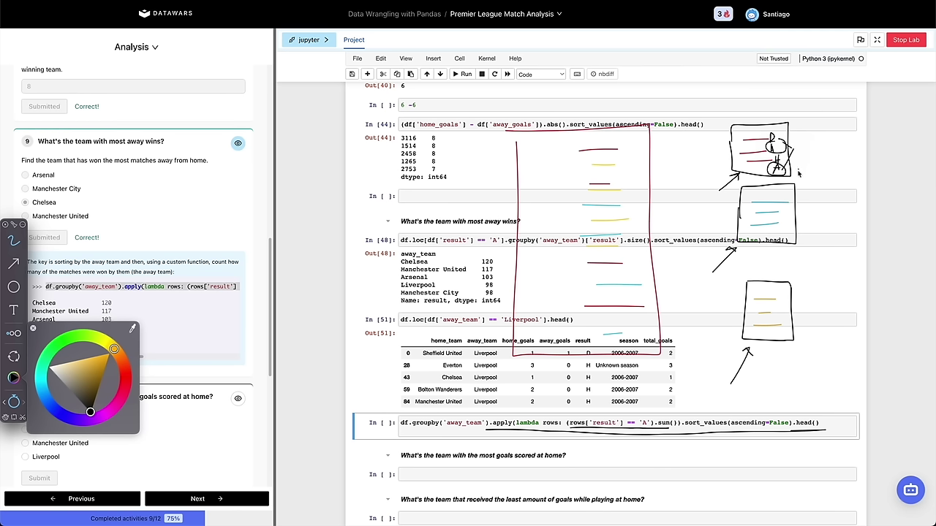
Write counts 2, 1 and 0 beside the group boxes and draw lines from them to a tall result box listing L 2, A 1 and W 0.
{"action": "left_click_drag", "start_coordinate": [804, 148], "coordinate": [813, 156]}
{"action": "left_click_drag", "start_coordinate": [801, 203], "coordinate": [801, 218]}
{"action": "mouse_move", "coordinate": [779, 302]}
{"action": "left_mouse_down"}
{"action": "mouse_move", "coordinate": [776, 321]}
{"action": "mouse_move", "coordinate": [810, 300]}
{"action": "left_mouse_up"}
{"action": "left_click_drag", "start_coordinate": [820, 154], "coordinate": [844, 168]}
{"action": "left_click_drag", "start_coordinate": [820, 214], "coordinate": [843, 197]}
{"action": "left_click_drag", "start_coordinate": [827, 310], "coordinate": [848, 245]}
{"action": "mouse_move", "coordinate": [856, 161]}
{"action": "left_mouse_down"}
{"action": "mouse_move", "coordinate": [852, 334]}
{"action": "mouse_move", "coordinate": [897, 218]}
{"action": "mouse_move", "coordinate": [867, 170]}
{"action": "mouse_move", "coordinate": [869, 199]}
{"action": "mouse_move", "coordinate": [878, 198]}
{"action": "left_mouse_up"}
{"action": "left_click", "coordinate": [878, 202]}
{"action": "mouse_move", "coordinate": [868, 231]}
{"action": "left_mouse_down"}
{"action": "mouse_move", "coordinate": [884, 226]}
{"action": "mouse_move", "coordinate": [874, 265]}
{"action": "mouse_move", "coordinate": [879, 258]}
{"action": "mouse_move", "coordinate": [886, 280]}
{"action": "left_mouse_up"}
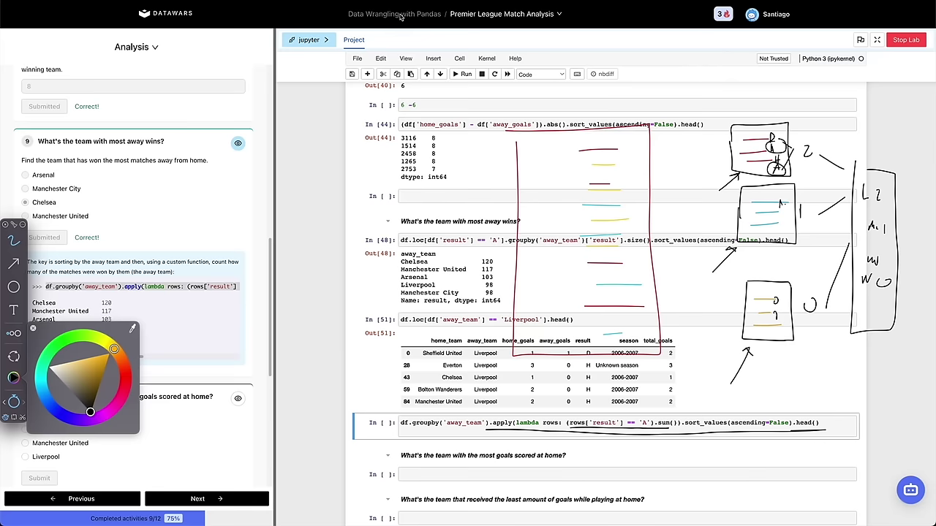
Dismiss the annotations, run the groupby-apply away-wins cell and compare its output with the earlier groupby-size solution.
{"action": "key", "text": "Escape"}
{"action": "left_click", "coordinate": [492, 423]}
{"action": "scroll", "coordinate": [400, 406], "scroll_direction": "down", "scroll_amount": 1}
{"action": "key", "text": "shift+Return"}
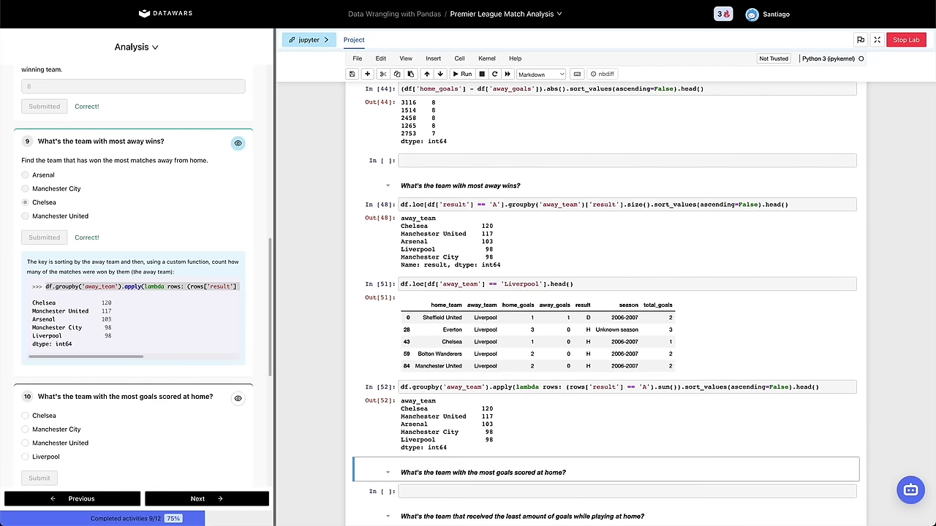
{"action": "scroll", "coordinate": [476, 363], "scroll_direction": "down", "scroll_amount": 1}
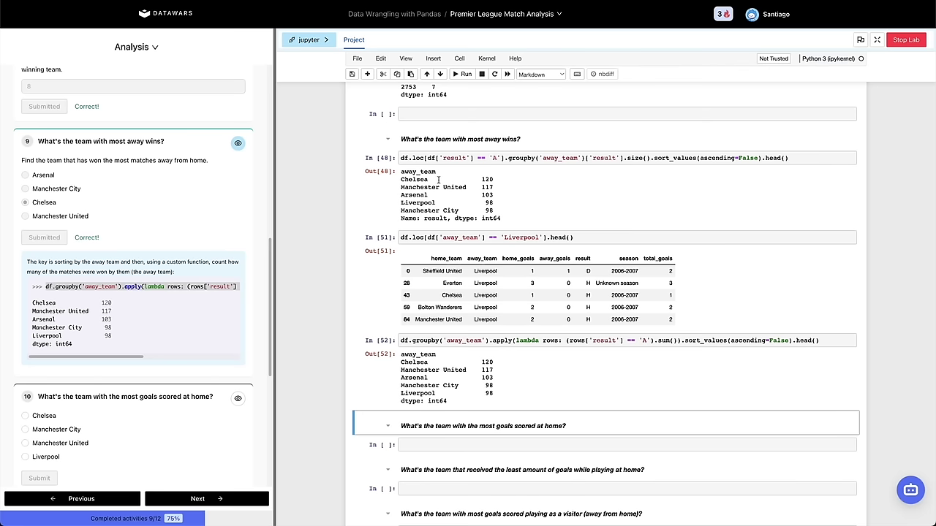
{"action": "left_click", "coordinate": [408, 364]}
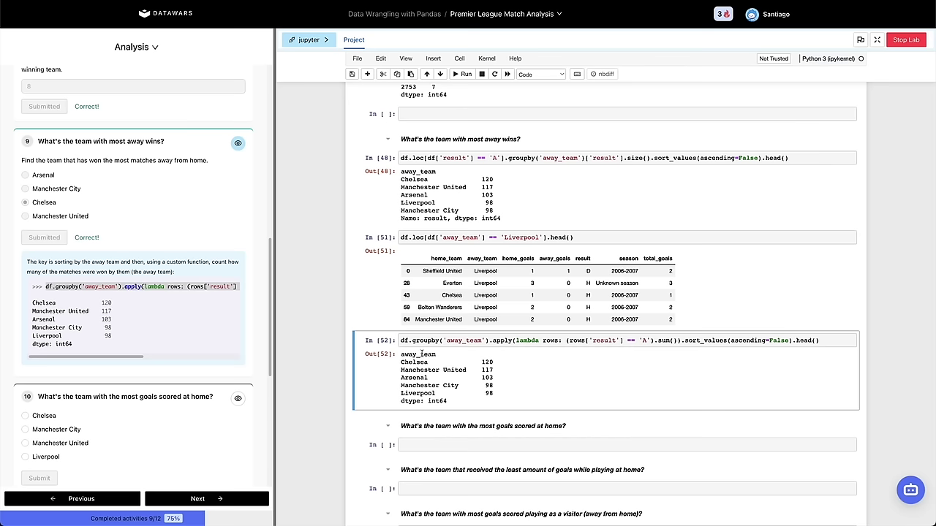
{"action": "left_click", "coordinate": [465, 273]}
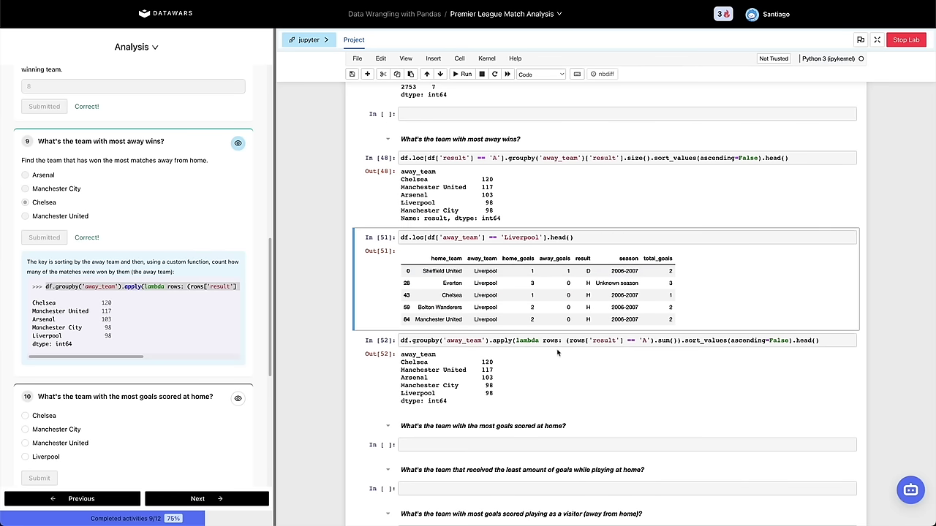
{"action": "left_click_drag", "start_coordinate": [514, 341], "coordinate": [681, 342]}
{"action": "left_click", "coordinate": [680, 341]}
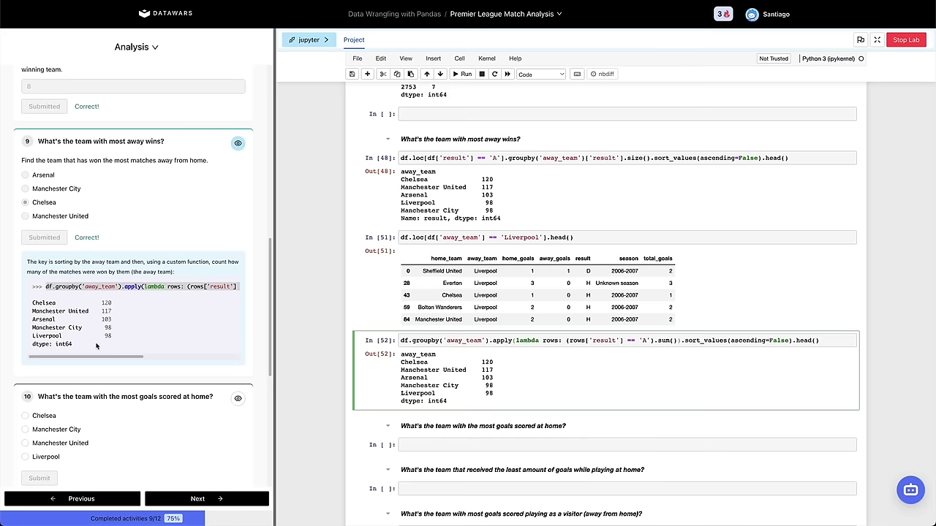
Insert a code cell below the heading on most goals scored at home and run df.head9 in it.
{"action": "scroll", "coordinate": [439, 365], "scroll_direction": "down", "scroll_amount": 2}
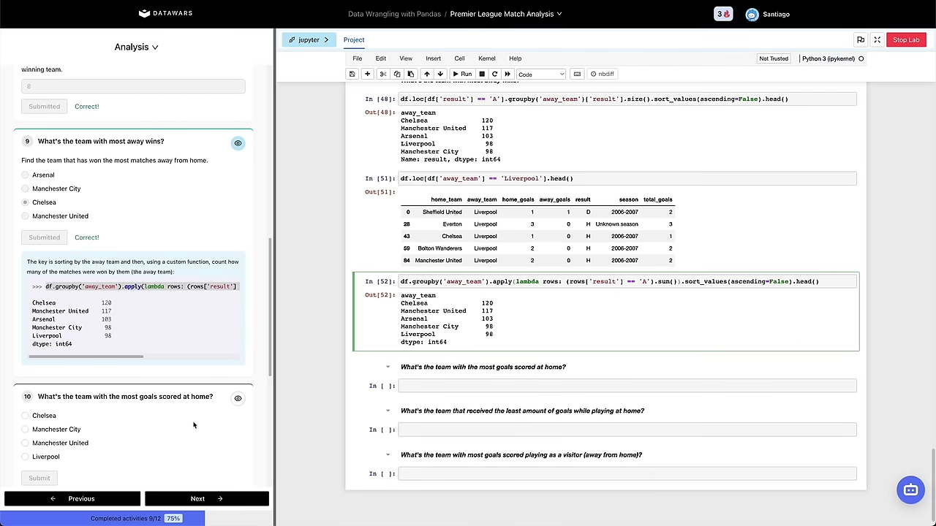
{"action": "scroll", "coordinate": [194, 425], "scroll_direction": "down", "scroll_amount": 3}
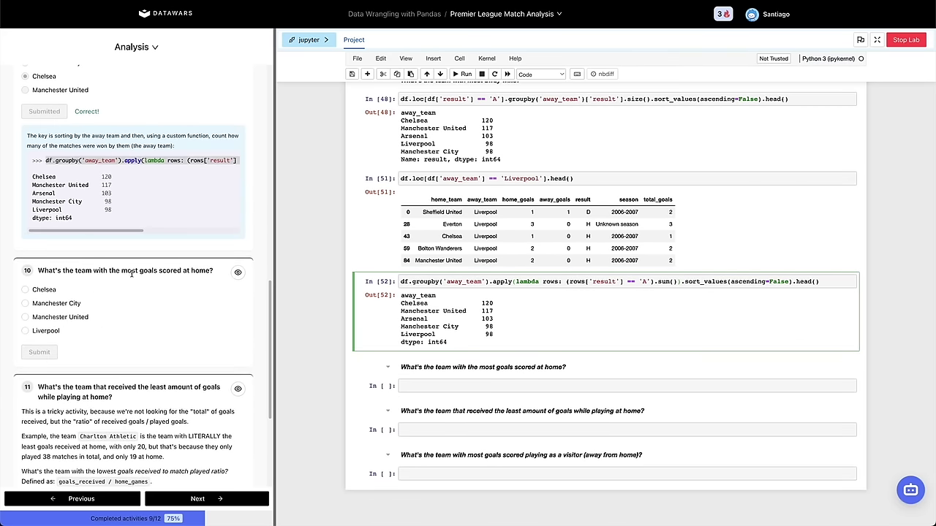
{"action": "left_click_drag", "start_coordinate": [123, 272], "coordinate": [188, 272]}
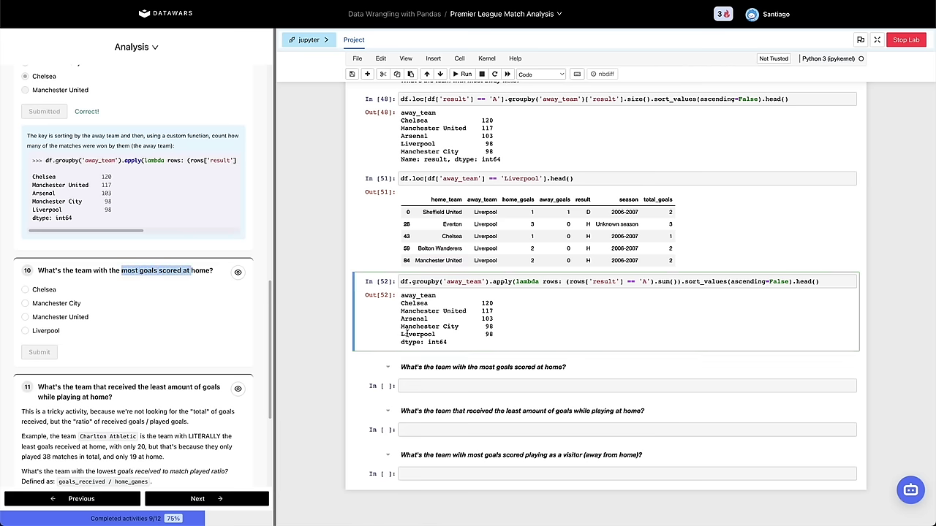
{"action": "left_click", "coordinate": [404, 367]}
{"action": "scroll", "coordinate": [438, 363], "scroll_direction": "down", "scroll_amount": 1}
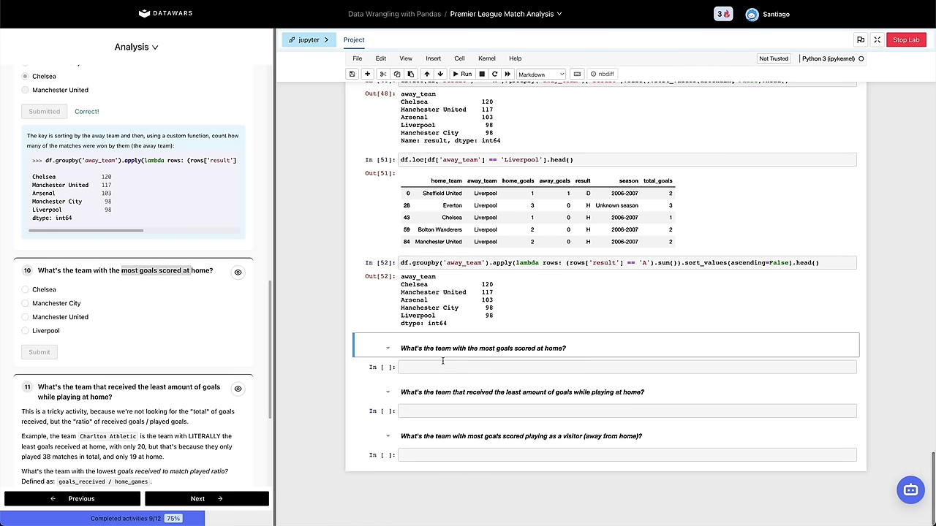
{"action": "key", "text": "b"}
{"action": "key", "text": "Return"}
{"action": "type", "text": "df.head9"}
{"action": "key", "text": "shift+Return"}
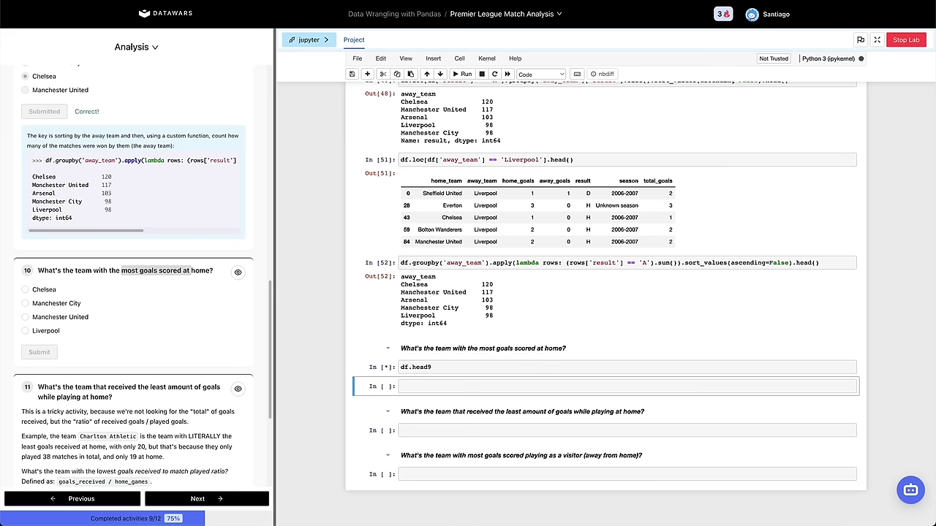
Correct the new cell's code to df.head() and rerun it.
{"action": "left_click", "coordinate": [433, 367]}
{"action": "key", "text": "BackSpace"}
{"action": "type", "text": "()"}
{"action": "key", "text": "shift+Return"}
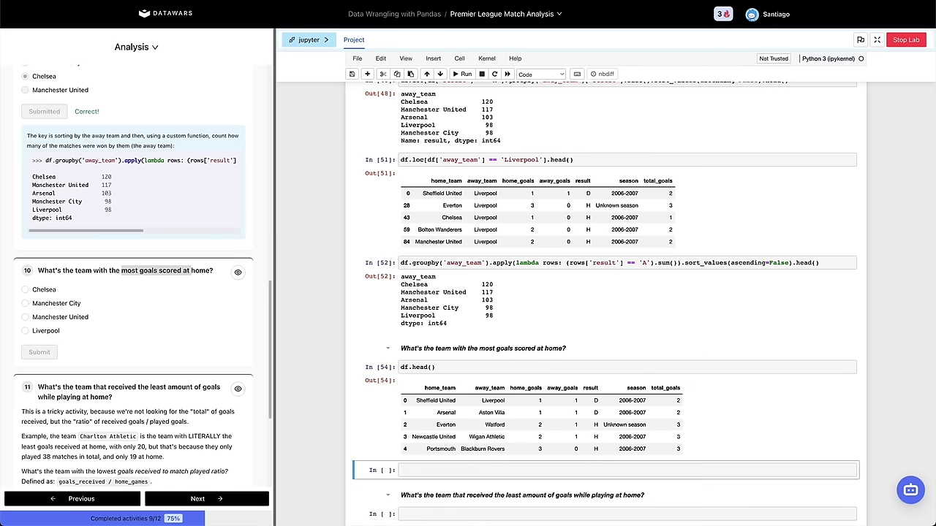
Review question 10, insert a cell below the df.head() output and write df.groupby('home_team') in it.
{"action": "left_click", "coordinate": [181, 295]}
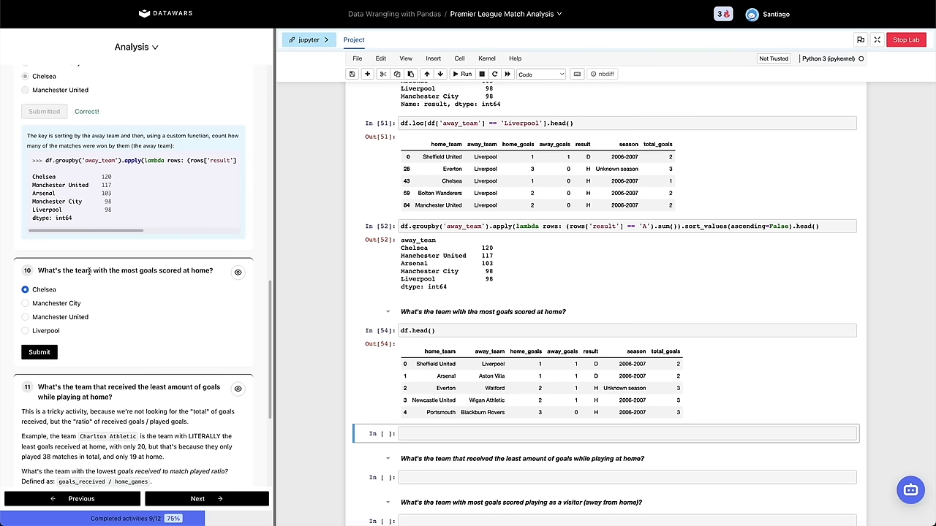
{"action": "left_click_drag", "start_coordinate": [125, 271], "coordinate": [182, 271]}
{"action": "left_click", "coordinate": [181, 271]}
{"action": "left_click_drag", "start_coordinate": [38, 270], "coordinate": [159, 271]}
{"action": "left_click", "coordinate": [175, 271]}
{"action": "left_click", "coordinate": [522, 378]}
{"action": "type", "text": "b"}
{"action": "type", "text": "df.grou"}
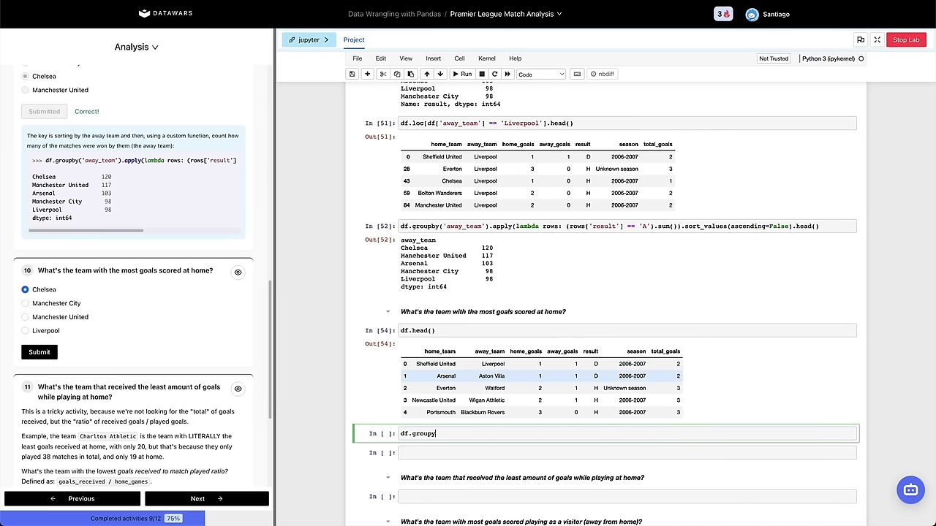
{"action": "type", "text": "pby('home_team"}
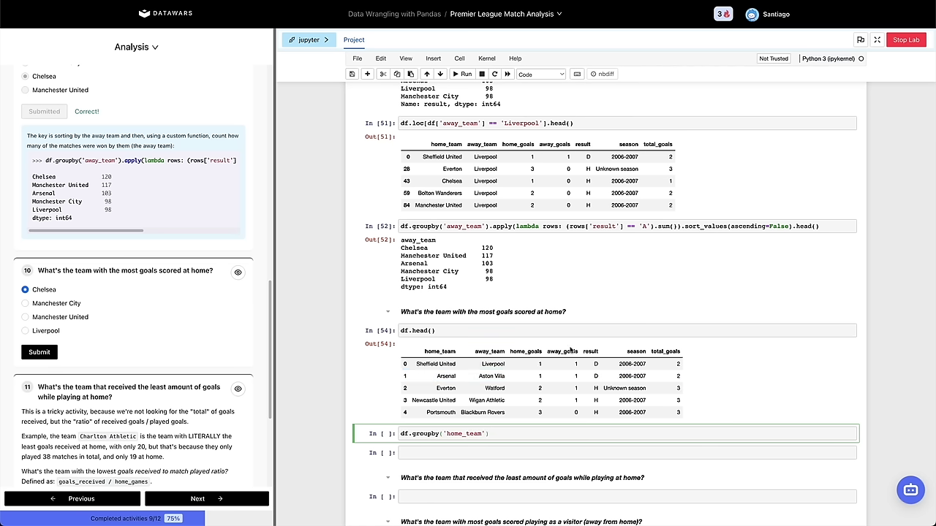
Restrict the grouping to the home_goals column copied from the table preview, append .sum() and run the cell.
{"action": "double_click", "coordinate": [526, 352]}
{"action": "key", "text": "ctrl+c"}
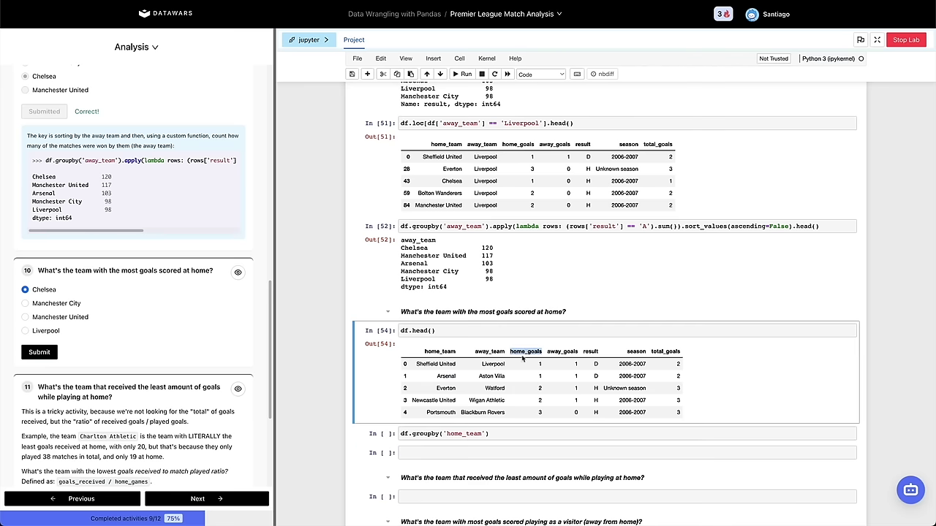
{"action": "left_click", "coordinate": [497, 435]}
{"action": "type", "text": "['"}
{"action": "key", "text": "ctrl+v"}
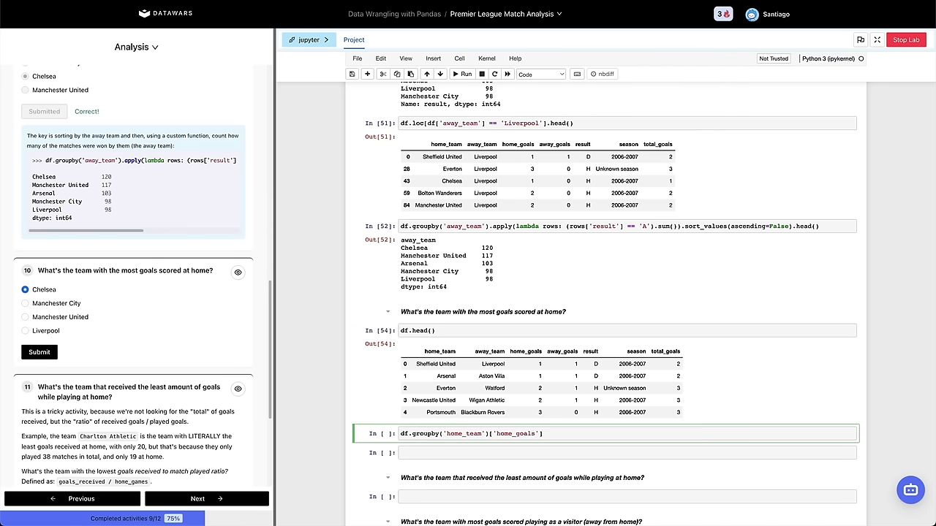
{"action": "type", "text": ".sum()"}
{"action": "key", "text": "shift+Return"}
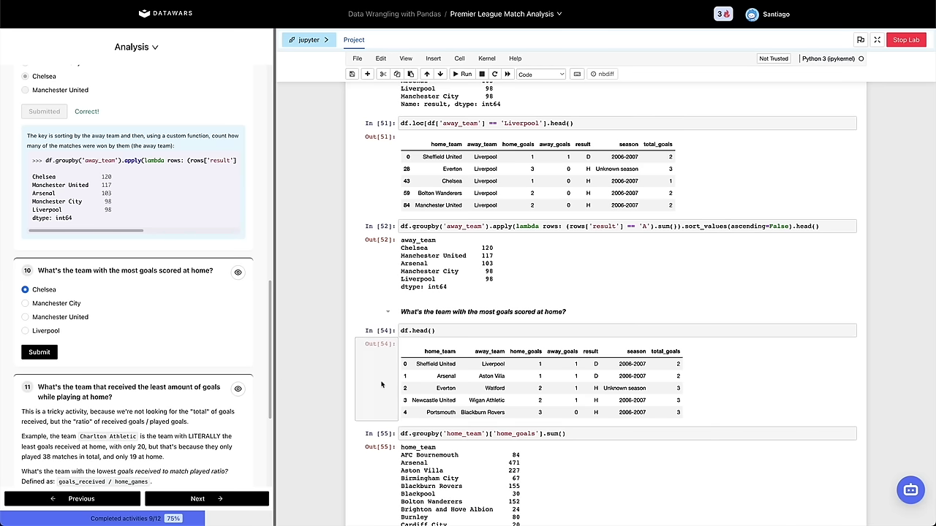
Extend the home-goals sum with .sort_values(ascending=False).head() and rerun the cell.
{"action": "left_click", "coordinate": [582, 433]}
{"action": "type", "text": ".sort"}
{"action": "type", "text": "_values(b"}
{"action": "type", "text": "y"}
{"action": "key", "text": "BackSpace"}
{"action": "key", "text": "BackSpace"}
{"action": "type", "text": "asce"}
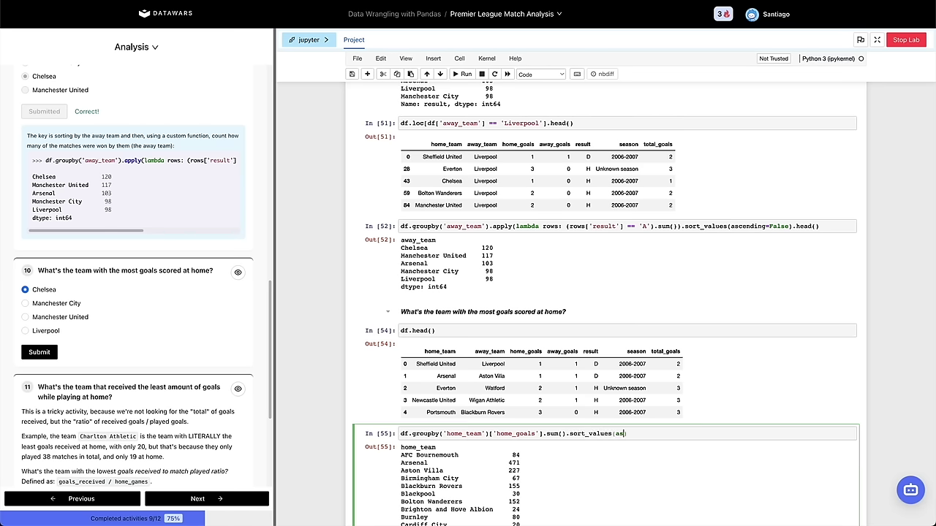
{"action": "type", "text": "nding=False"}
{"action": "key", "text": "ctrl+Return"}
{"action": "type", "text": "()"}
{"action": "key", "text": "shift+Return"}
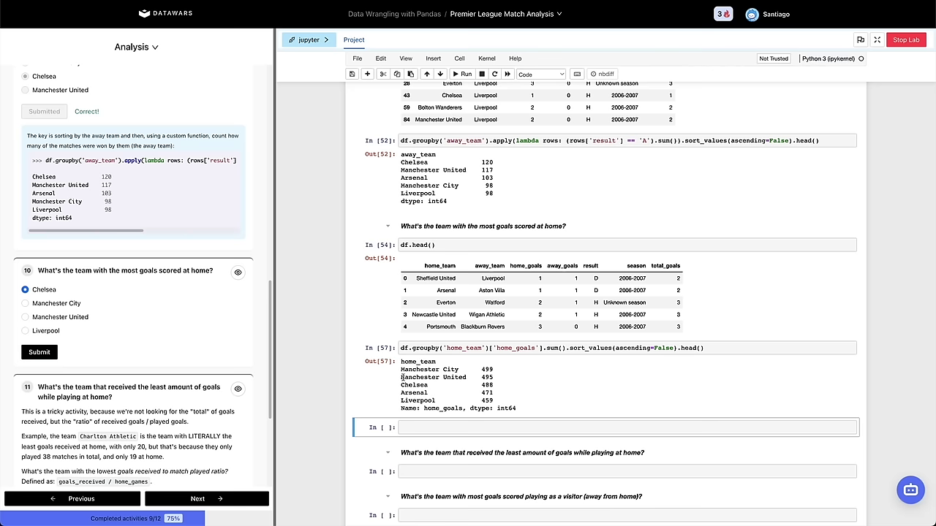
Check the top team in the home-goals output and submit Manchester City as the answer to question 10.
{"action": "left_click_drag", "start_coordinate": [436, 370], "coordinate": [444, 370]}
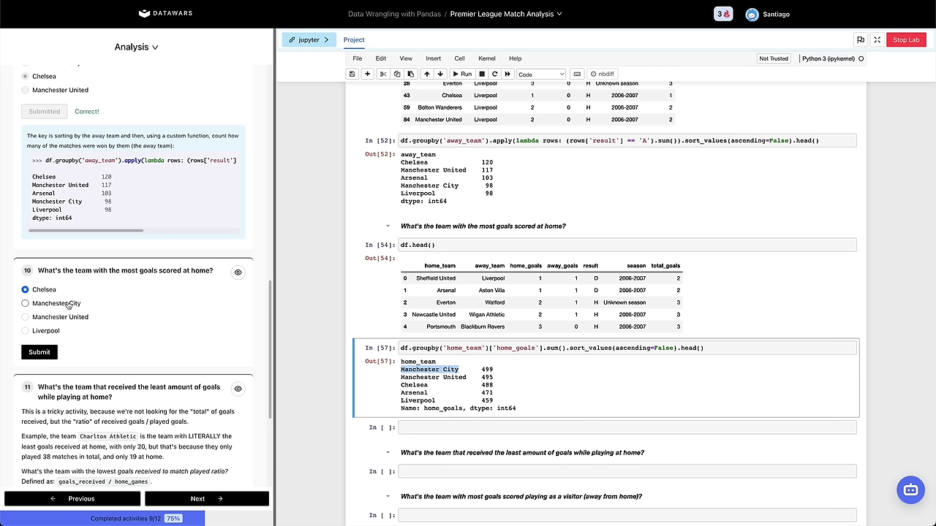
{"action": "double_click", "coordinate": [503, 348]}
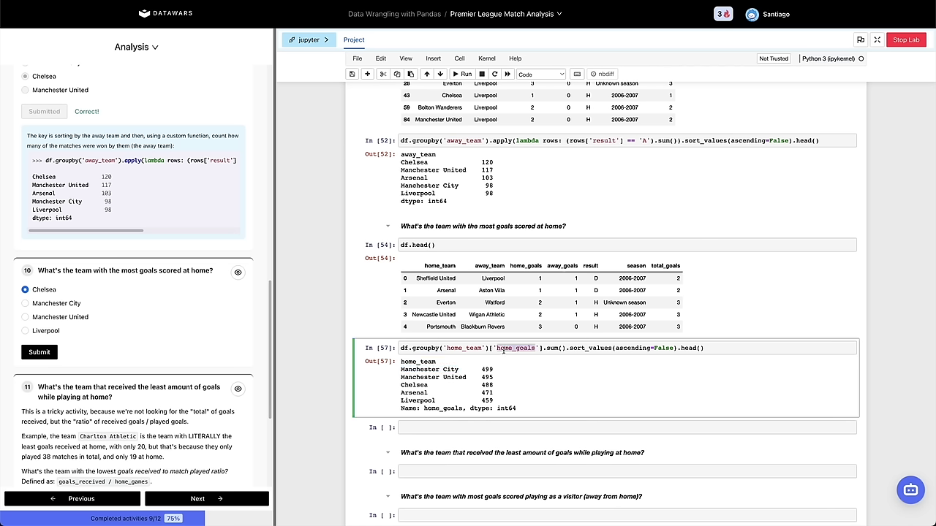
{"action": "left_click", "coordinate": [473, 350]}
{"action": "left_click", "coordinate": [78, 305]}
{"action": "left_click", "coordinate": [40, 353]}
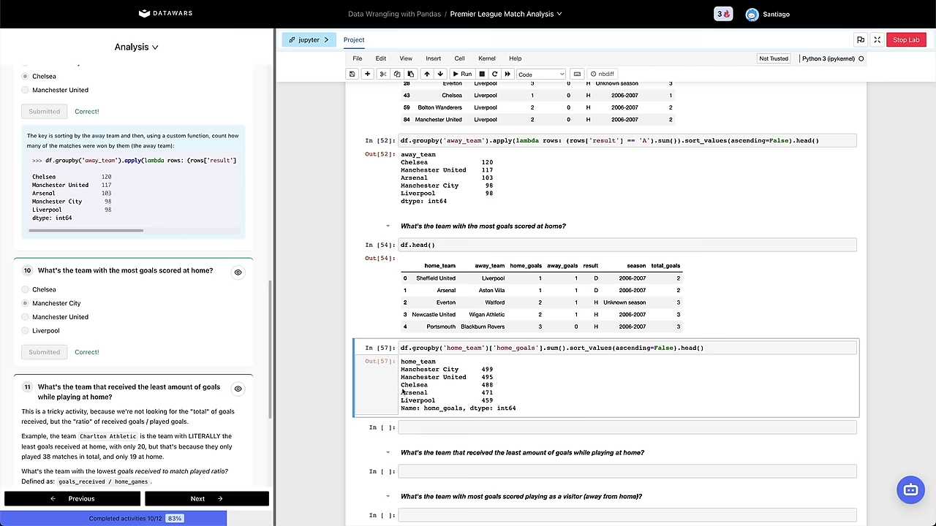
Delete the empty code cell below the home-goals result.
{"action": "scroll", "coordinate": [500, 391], "scroll_direction": "down", "scroll_amount": 1}
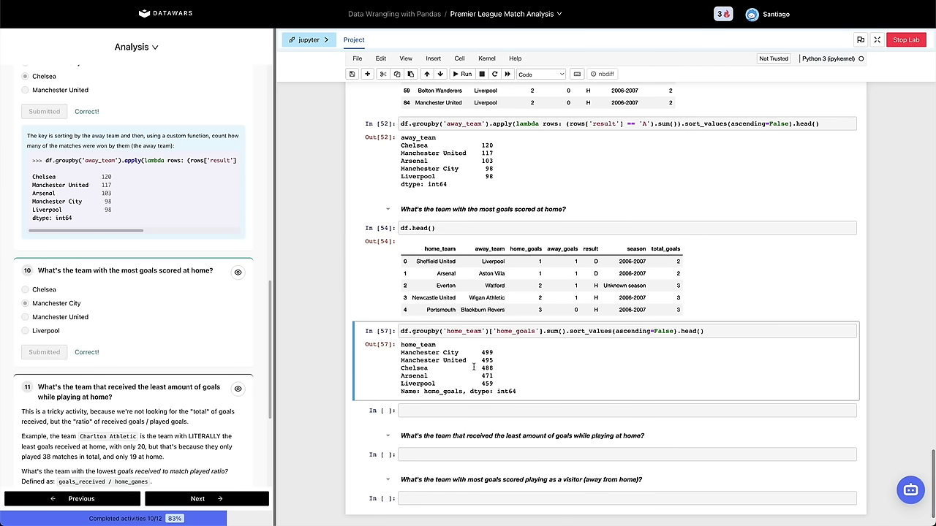
{"action": "left_click_drag", "start_coordinate": [402, 353], "coordinate": [488, 354]}
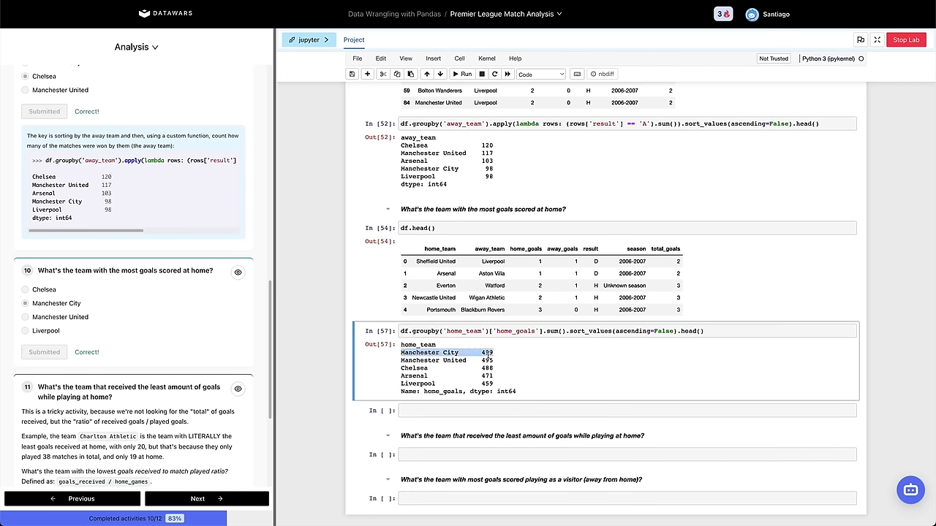
{"action": "scroll", "coordinate": [486, 355], "scroll_direction": "down", "scroll_amount": 2}
{"action": "left_click", "coordinate": [469, 358]}
{"action": "left_click", "coordinate": [397, 381]}
{"action": "key", "text": "d"}
{"action": "key", "text": "d"}
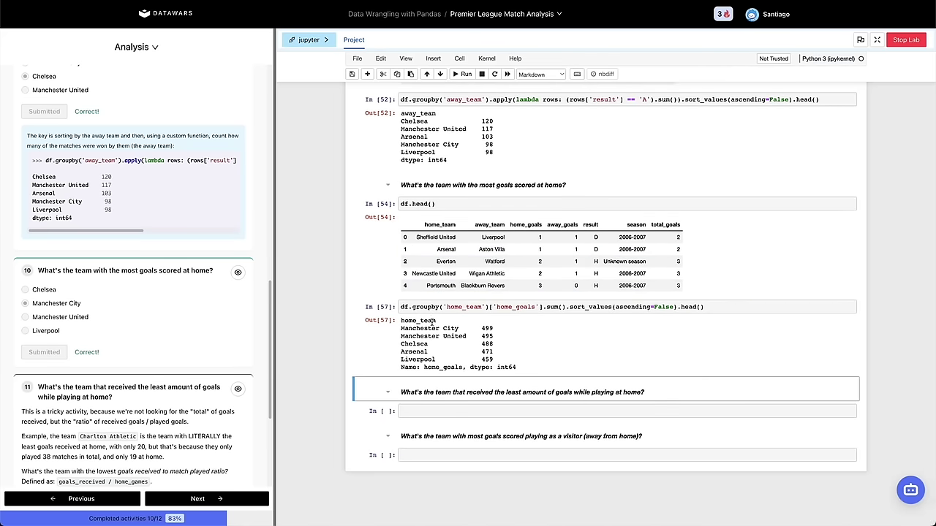
Read question 11 and run df.groupby('home_team')['away_goals'].sum().sort_values().head() in the cell under its heading.
{"action": "scroll", "coordinate": [115, 337], "scroll_direction": "down", "scroll_amount": 3}
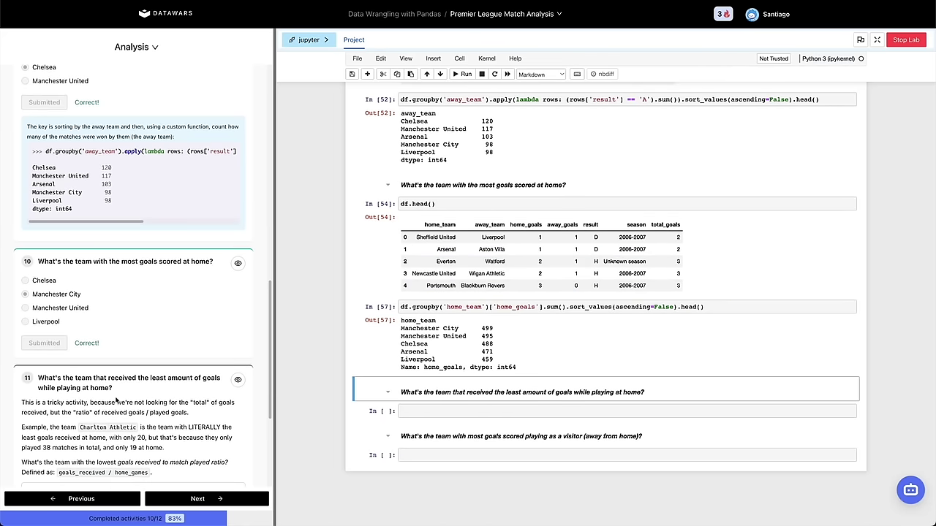
{"action": "scroll", "coordinate": [111, 297], "scroll_direction": "down", "scroll_amount": 1}
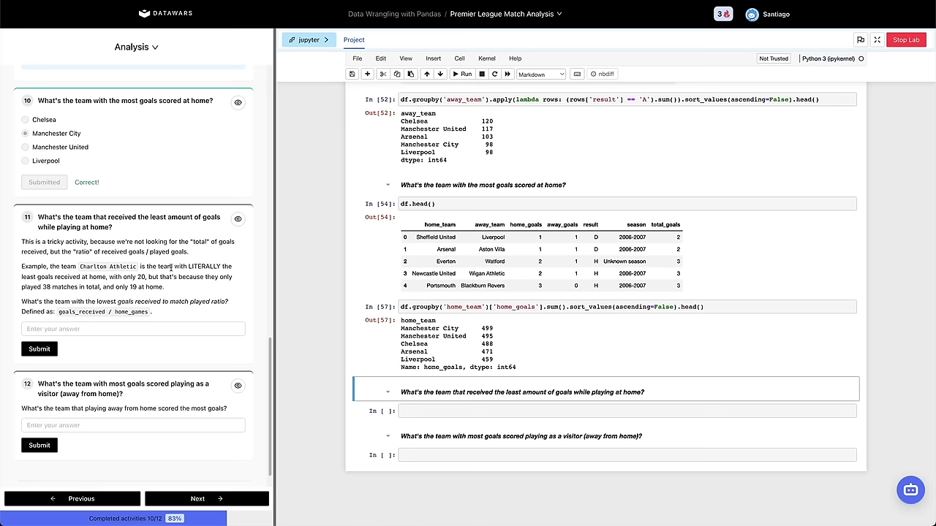
{"action": "scroll", "coordinate": [254, 351], "scroll_direction": "down", "scroll_amount": 1}
{"action": "left_click", "coordinate": [385, 412]}
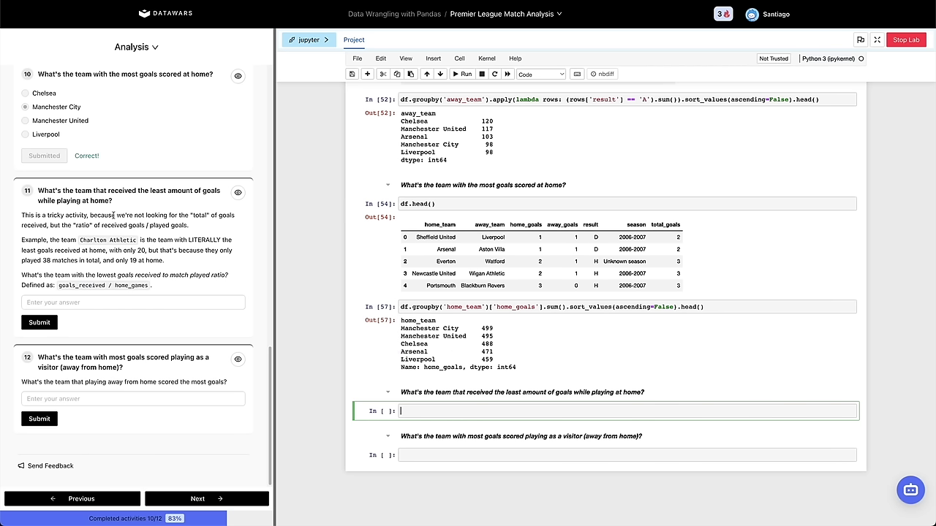
{"action": "type", "text": "df.groupby('home_team')['away"}
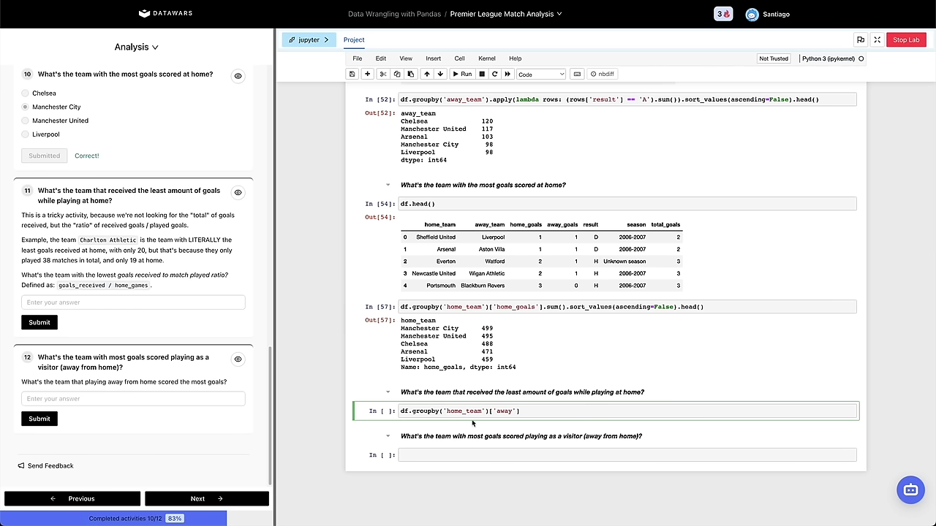
{"action": "type", "text": "_goals'].sum().sort_values().head()"}
{"action": "key", "text": "shift+Return"}
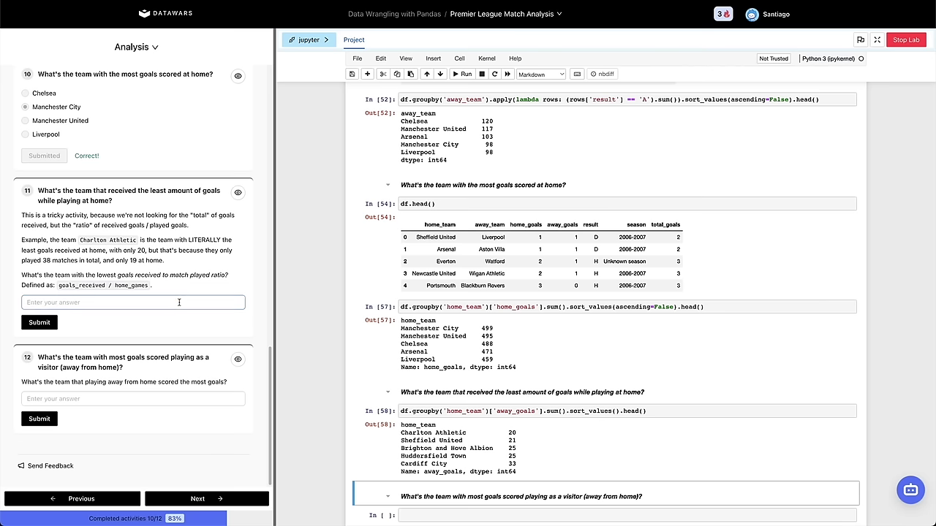
Insert a cell below the goals-received output and write the comparison df['home_team']=='' in it.
{"action": "double_click", "coordinate": [513, 434]}
{"action": "left_click_drag", "start_coordinate": [420, 432], "coordinate": [516, 432]}
{"action": "left_click", "coordinate": [512, 432]}
{"action": "key", "text": "b"}
{"action": "key", "text": "Return"}
{"action": "type", "text": "df.loc[df["}
{"action": "key", "text": "ctrl+a"}
{"action": "key", "text": "BackSpace"}
{"action": "type", "text": "df['"}
{"action": "type", "text": "home_team']=="}
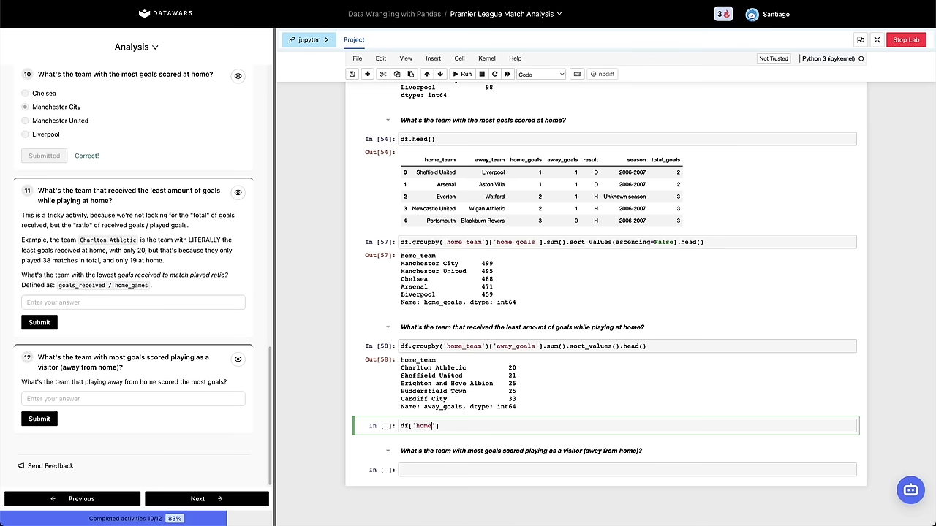
{"action": "type", "text": "'"}
Complete the comparison with 'Charlton Athletic', wrap it as (df['home_team']=='Charlton Athletic').sum(), run it and check the count against the goals received.
{"action": "left_click_drag", "start_coordinate": [420, 370], "coordinate": [436, 369]}
{"action": "key", "text": "ctrl+c"}
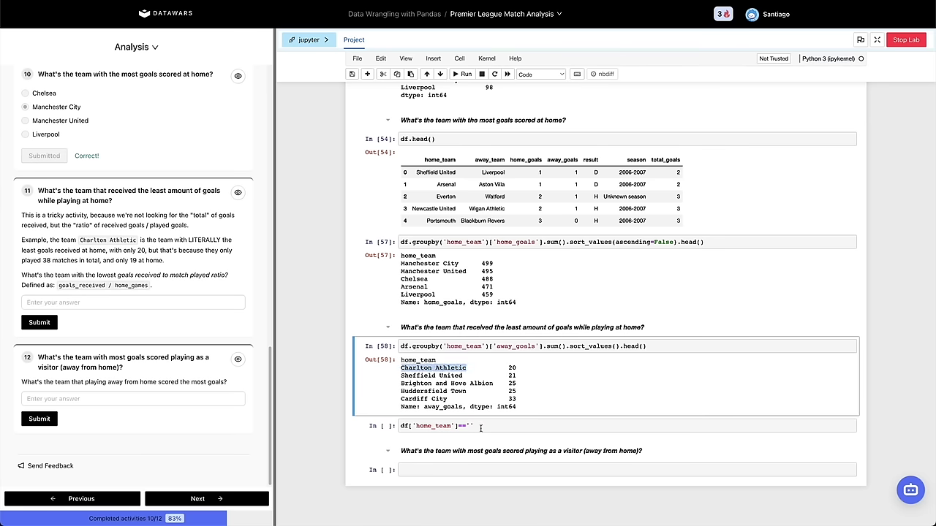
{"action": "left_click", "coordinate": [470, 426]}
{"action": "key", "text": "ctrl+v"}
{"action": "key", "text": "ctrl+a"}
{"action": "type", "text": "("}
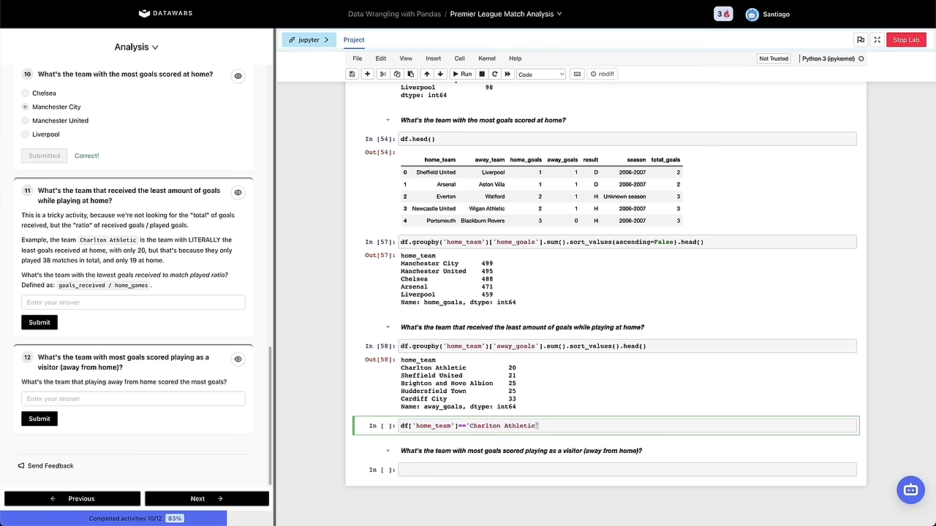
{"action": "key", "text": "End"}
{"action": "type", "text": ".sum()"}
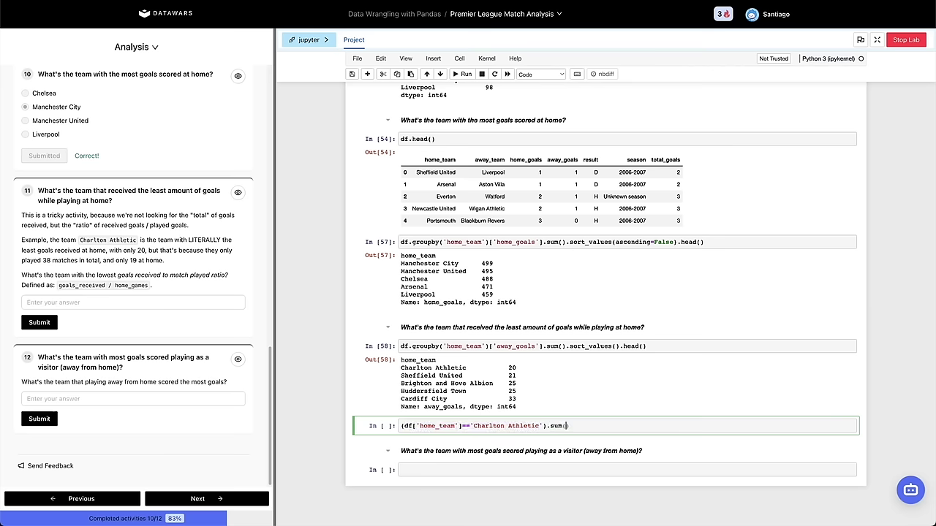
{"action": "key", "text": "shift+Return"}
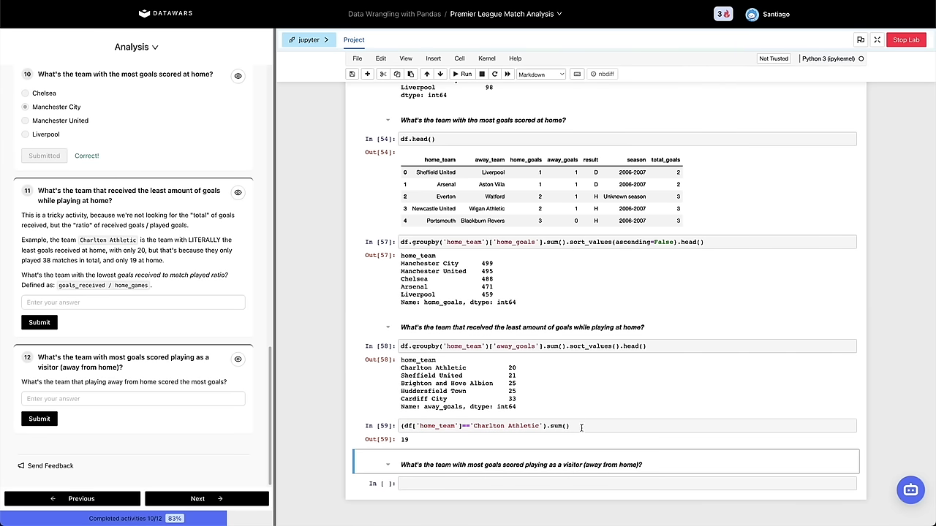
{"action": "left_click", "coordinate": [451, 440]}
{"action": "double_click", "coordinate": [404, 439]}
{"action": "left_click", "coordinate": [457, 399]}
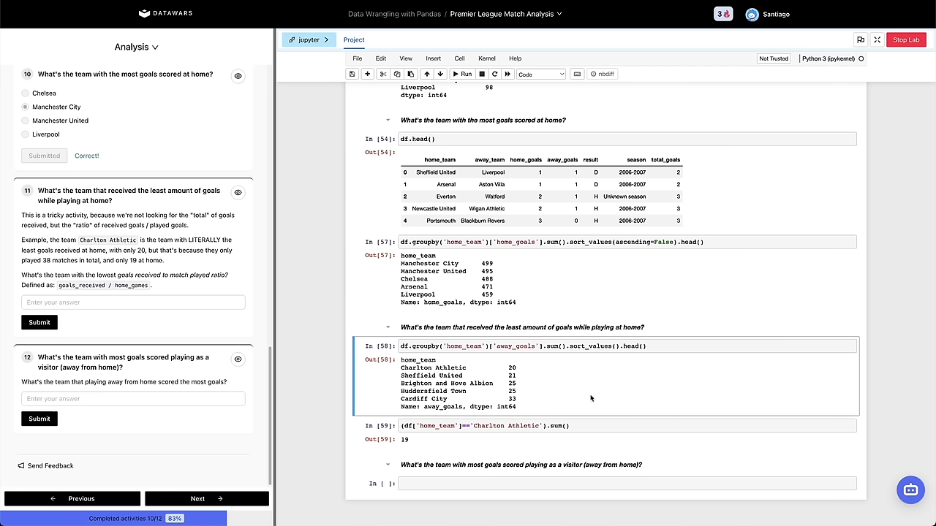
Insert an empty cell below the goals-received output and reduce that output's query to df.groupby('home_team')[['away_goals']].
{"action": "left_click", "coordinate": [381, 436]}
{"action": "key", "text": "a"}
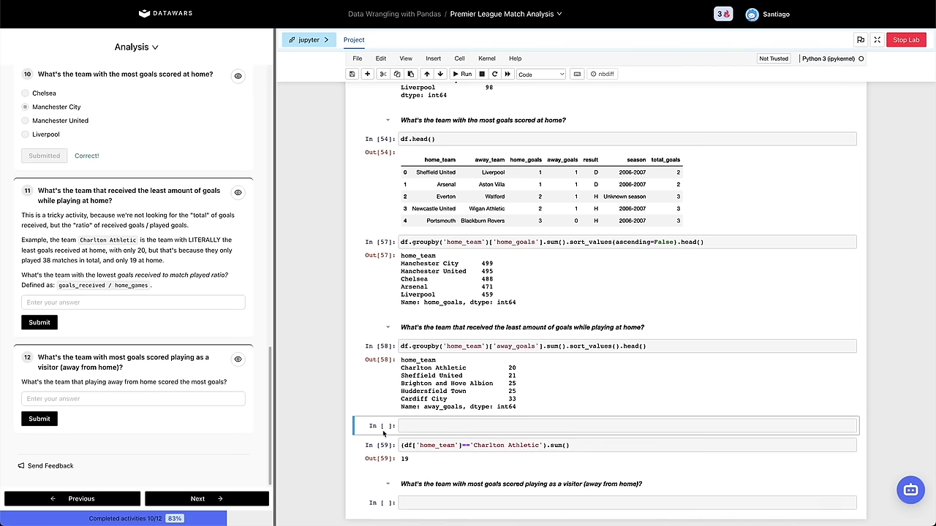
{"action": "left_click", "coordinate": [489, 346]}
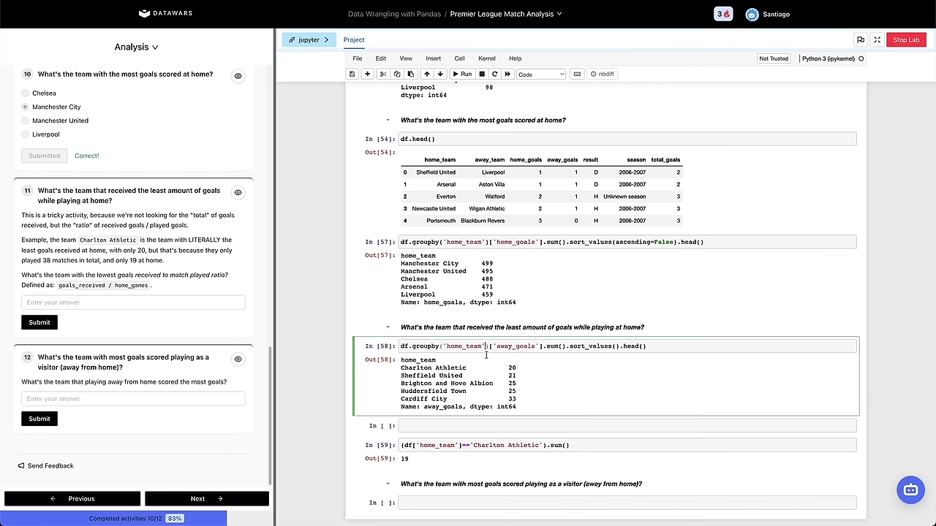
{"action": "key", "text": "shift+Home"}
{"action": "key", "text": "Right"}
{"action": "left_click", "coordinate": [538, 346], "text": "shift"}
{"action": "type", "text": "["}
{"action": "key", "text": "Right"}
{"action": "key", "text": "Right"}
{"action": "key", "text": "shift+End"}
{"action": "key", "text": "BackSpace"}
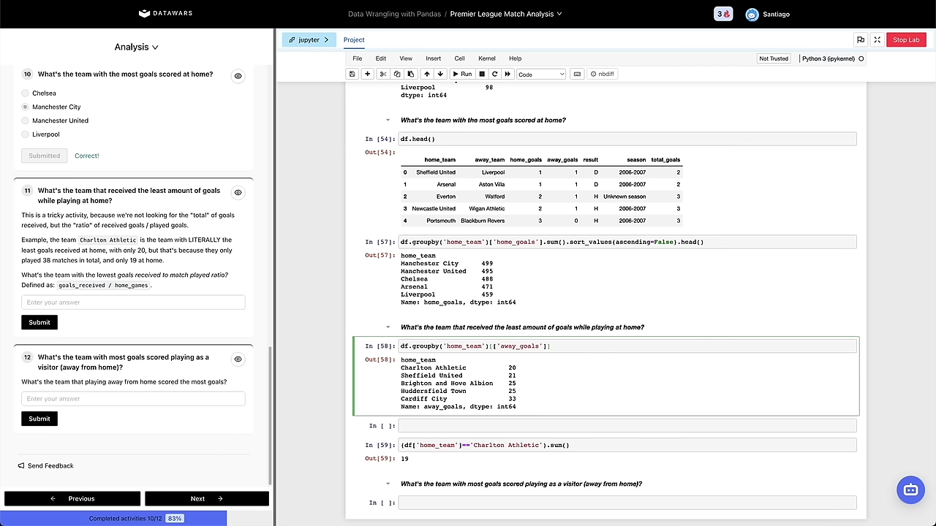
Add 'home_team' to the grouped column selection so it reads [['home_team', 'away_goals']].
{"action": "key", "text": "Left"}
{"action": "key", "text": "Left"}
{"action": "type", "text": ","}
{"action": "key", "text": "Right"}
{"action": "key", "text": "Right"}
{"action": "key", "text": "Right"}
{"action": "key", "text": "Right"}
{"action": "type", "text": "'',"}
{"action": "key", "text": "Left"}
{"action": "key", "text": "Left"}
{"action": "type", "text": "home_team',"}
{"action": "key", "text": "End"}
{"action": "key", "text": "Left"}
{"action": "key", "text": "Left"}
{"action": "key", "text": "BackSpace"}
{"action": "key", "text": "Right"}
{"action": "key", "text": "Right"}
Append .agg() with "home_team": "size" and "away_goals": "sum" to the grouped selection and run the cell.
{"action": "type", "text": ".agg({"}
{"action": "key", "text": "Return"}
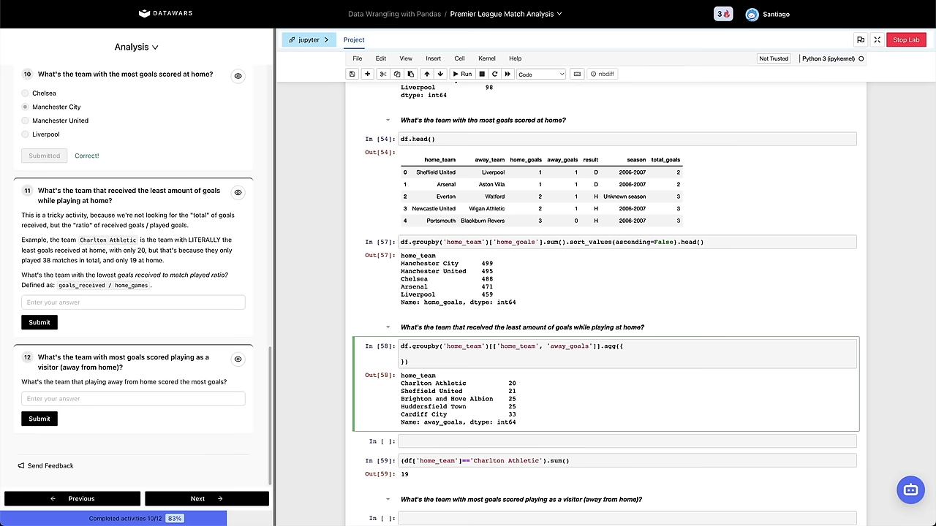
{"action": "type", "text": "\"home_team\": \"size\","}
{"action": "key", "text": "Return"}
{"action": "type", "text": "\""}
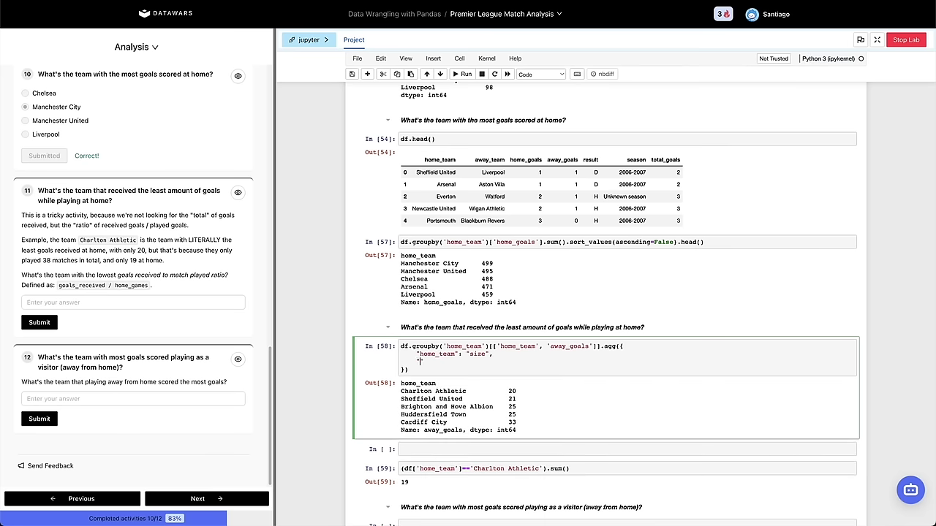
{"action": "type", "text": "away_goals\": \"sum"}
{"action": "key", "text": "shift+Return"}
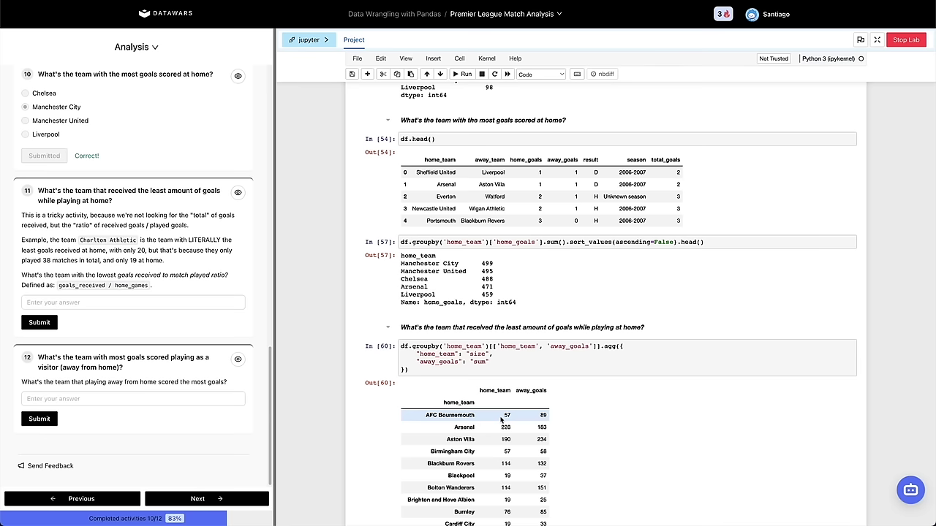
Try to sort the aggregated table with .sort_values(by='home_team', ascending=False).
{"action": "left_click", "coordinate": [443, 368]}
{"action": "type", "text": ".sort_"}
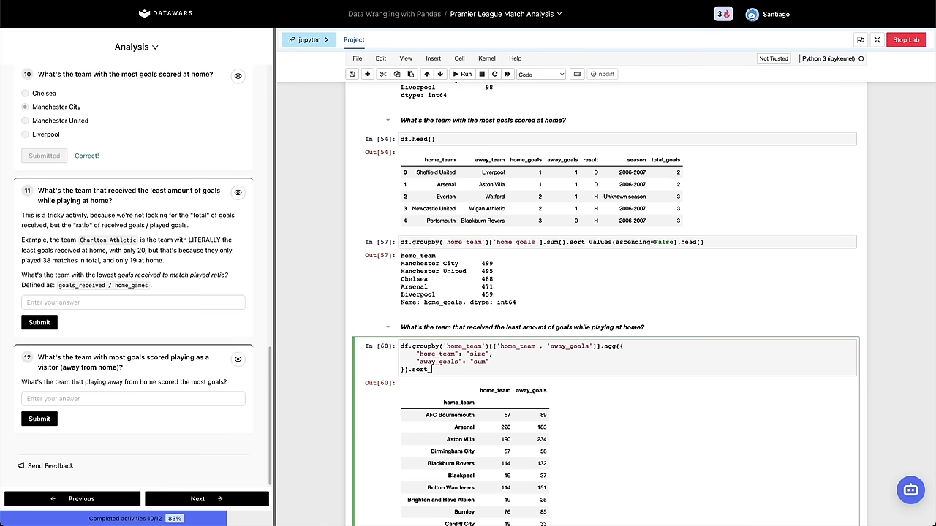
{"action": "type", "text": "values(by='home_team', ascending=False"}
{"action": "key", "text": "shift+Return"}
{"action": "left_click", "coordinate": [514, 371]}
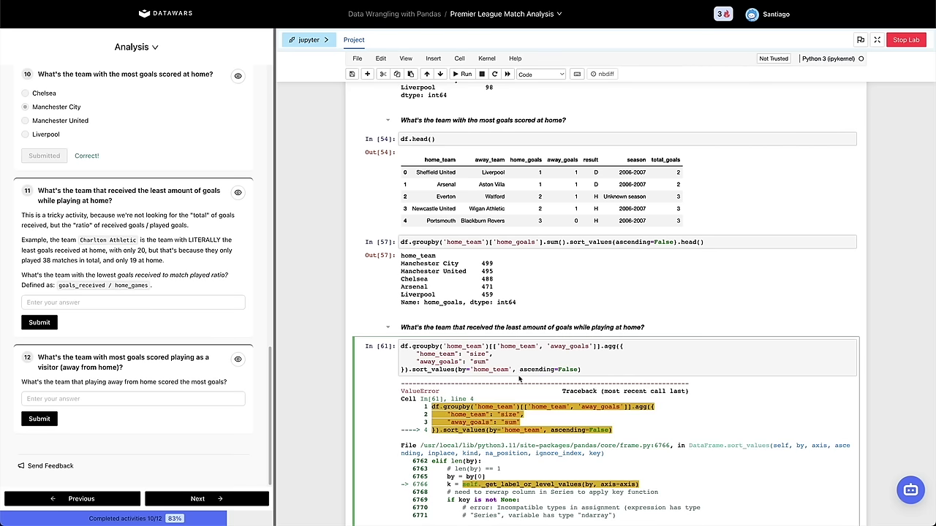
Try sort_values() without arguments, remove the sort call entirely and rerun the aggregation.
{"action": "left_click", "coordinate": [459, 366]}
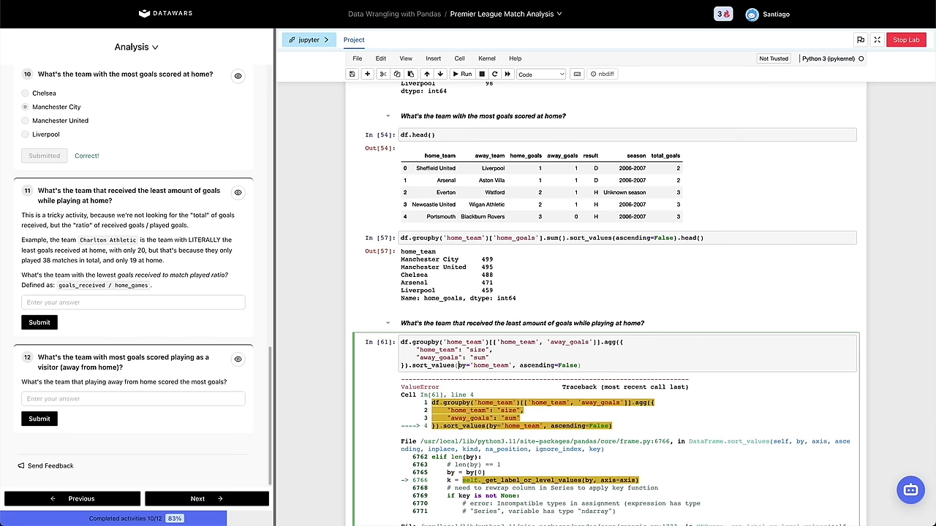
{"action": "key", "text": "shift+End"}
{"action": "key", "text": "BackSpace"}
{"action": "key", "text": "shift+Return"}
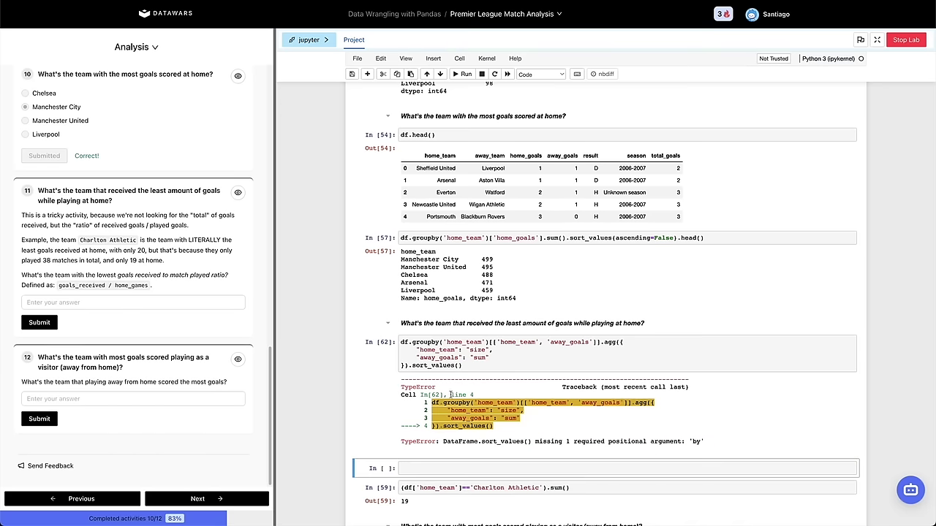
{"action": "left_click", "coordinate": [479, 367]}
{"action": "double_click", "coordinate": [450, 366]}
{"action": "key", "text": "shift+End"}
{"action": "key", "text": "BackSpace"}
{"action": "key", "text": "BackSpace"}
{"action": "key", "text": "shift+Return"}
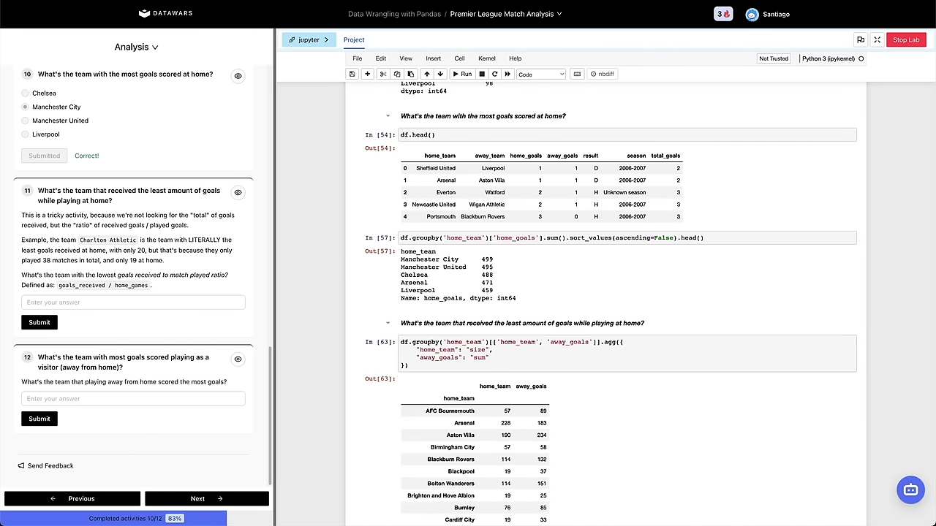
Append .sort_values(by='home_team') to the aggregation, run the cell and read its output.
{"action": "type", "text": ".so"}
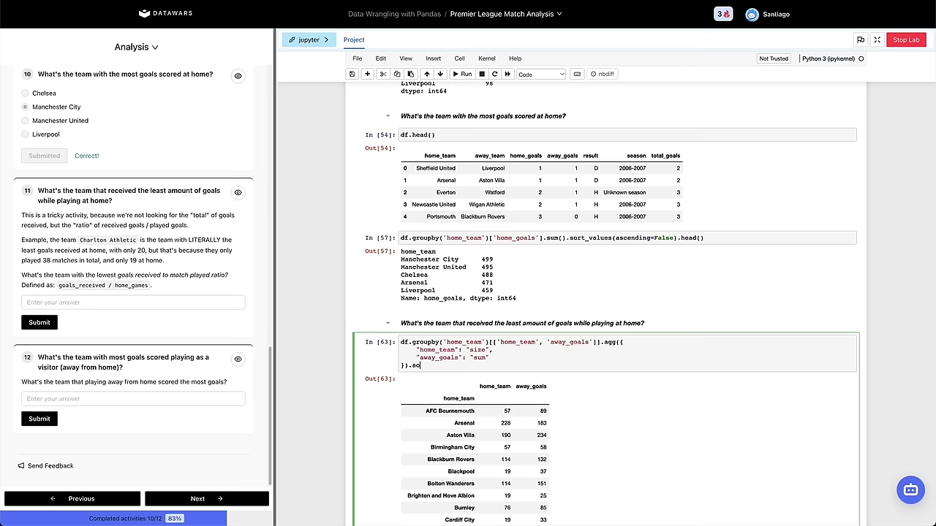
{"action": "type", "text": "rt_values(by='home_team'"}
{"action": "key", "text": "shift+Return"}
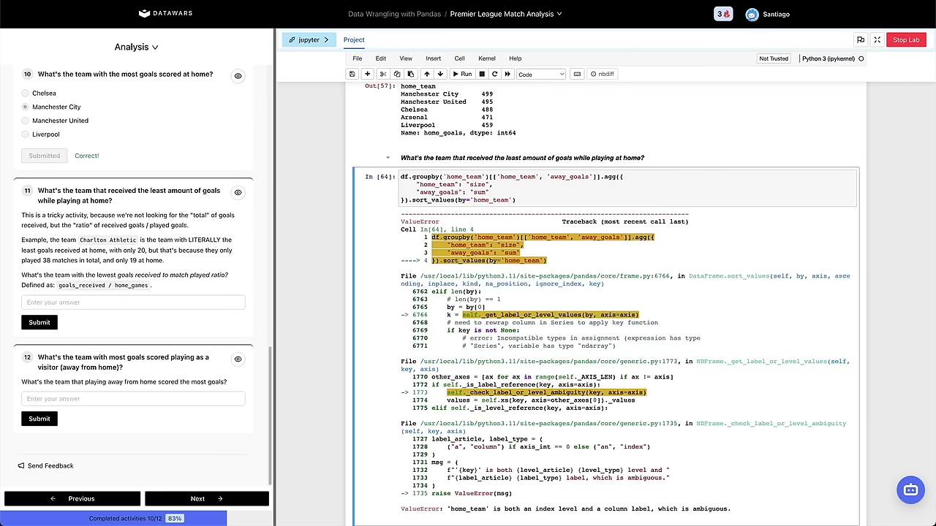
{"action": "scroll", "coordinate": [520, 313], "scroll_direction": "down", "scroll_amount": 5}
{"action": "scroll", "coordinate": [519, 313], "scroll_direction": "up", "scroll_amount": 3}
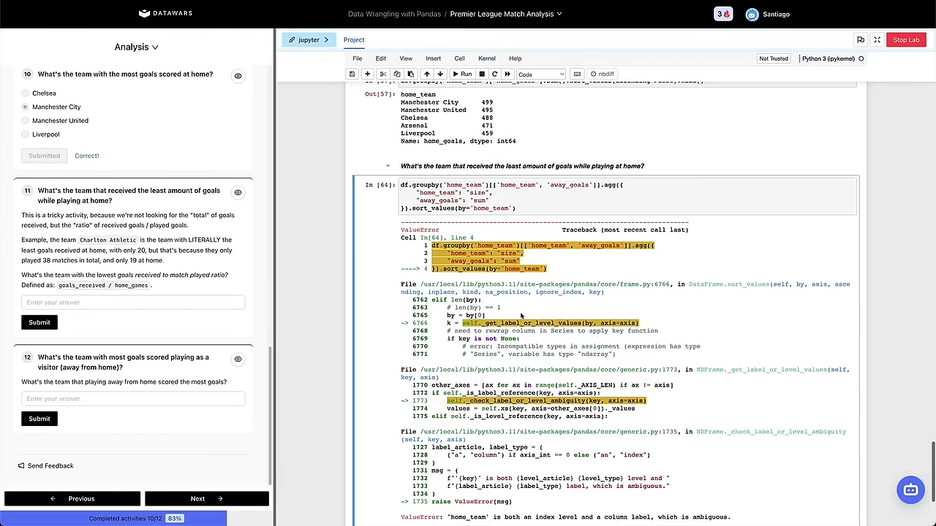
Insert a .rename(columns={}) call between the aggregation and the sort call.
{"action": "left_click", "coordinate": [411, 209]}
{"action": "type", "text": ".replace("}
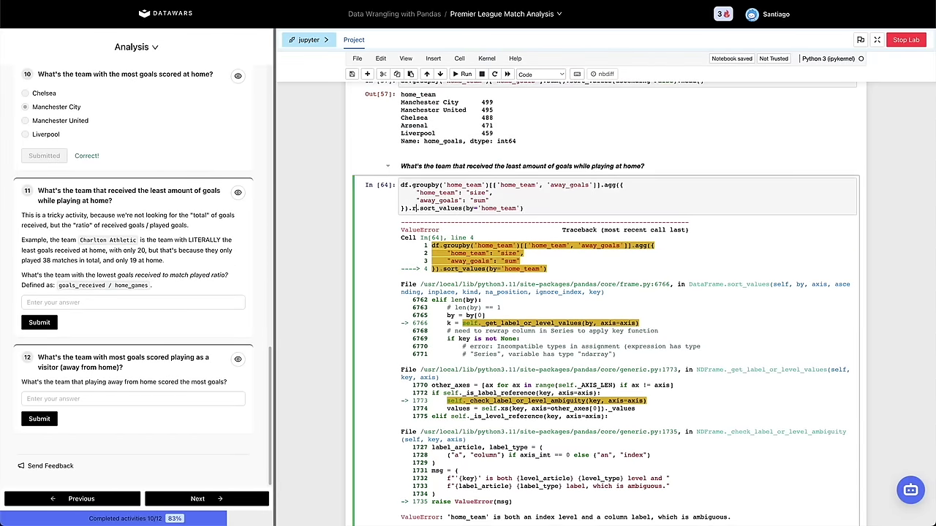
{"action": "key", "text": "BackSpace"}
{"action": "key", "text": "BackSpace"}
{"action": "key", "text": "BackSpace"}
{"action": "key", "text": "BackSpace"}
{"action": "key", "text": "BackSpace"}
{"action": "key", "text": "BackSpace"}
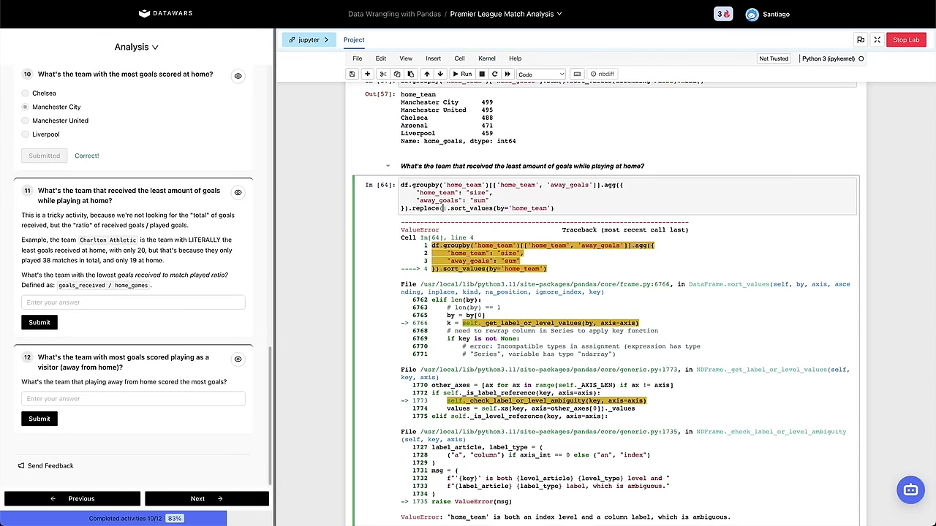
{"action": "type", "text": "n(ame"}
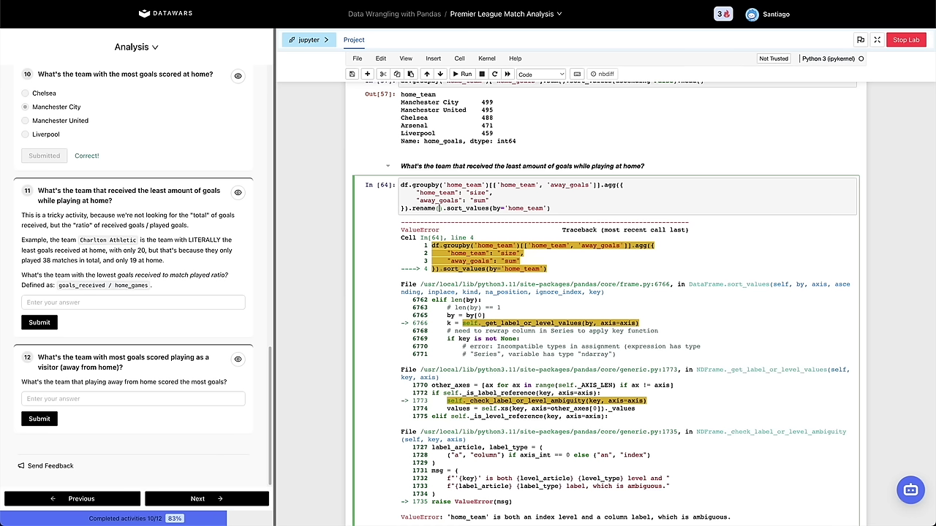
{"action": "type", "text": "columns={"}
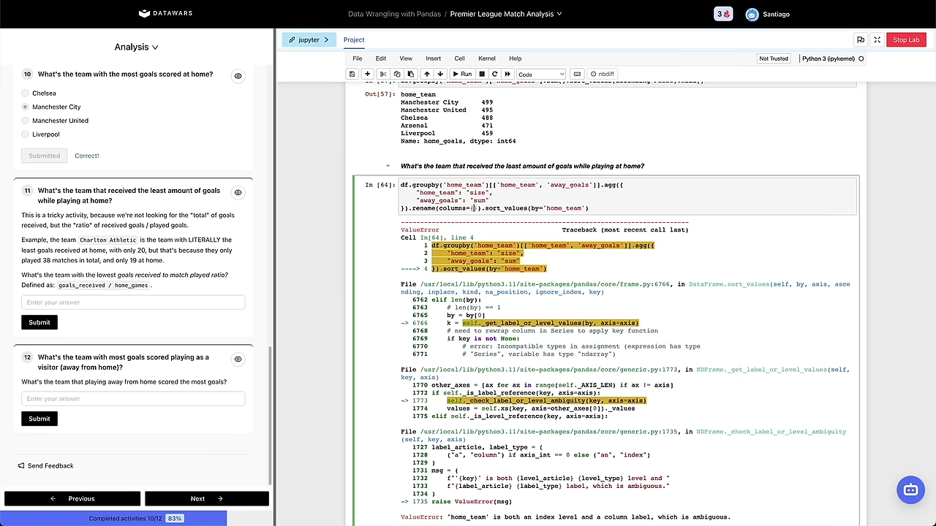
Fill the rename mapping with 'home_team': 'total_games' and 'away_goals': 'goals_received'.
{"action": "type", "text": "'home_team':"}
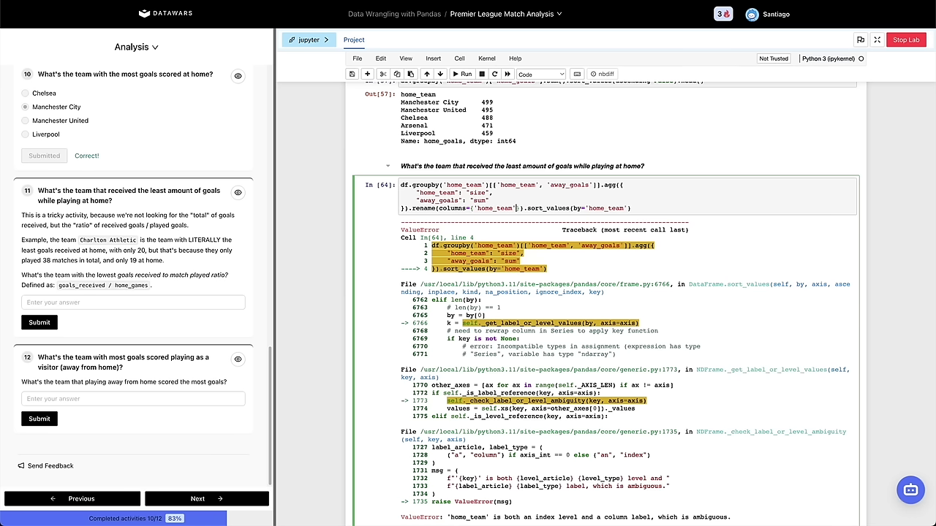
{"action": "type", "text": " 'total_mat"}
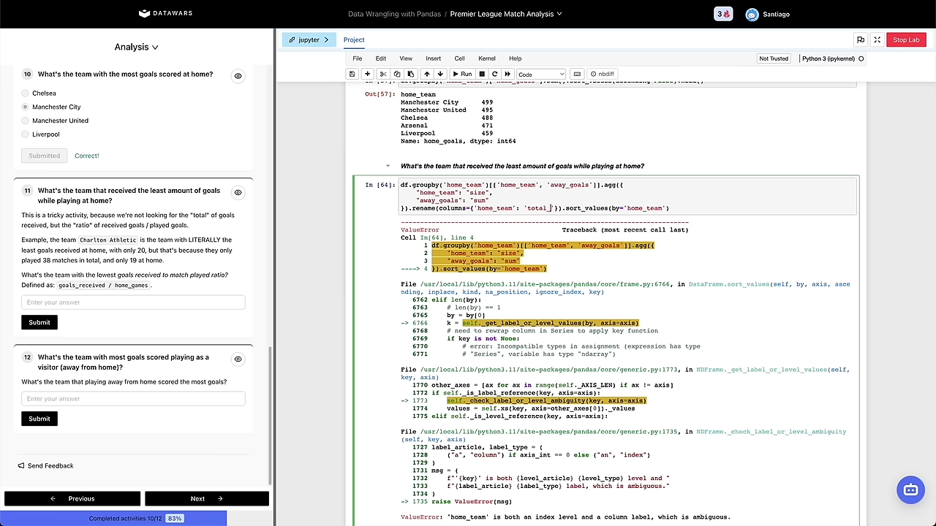
{"action": "key", "text": "BackSpace"}
{"action": "key", "text": "BackSpace"}
{"action": "key", "text": "BackSpace"}
{"action": "type", "text": "games"}
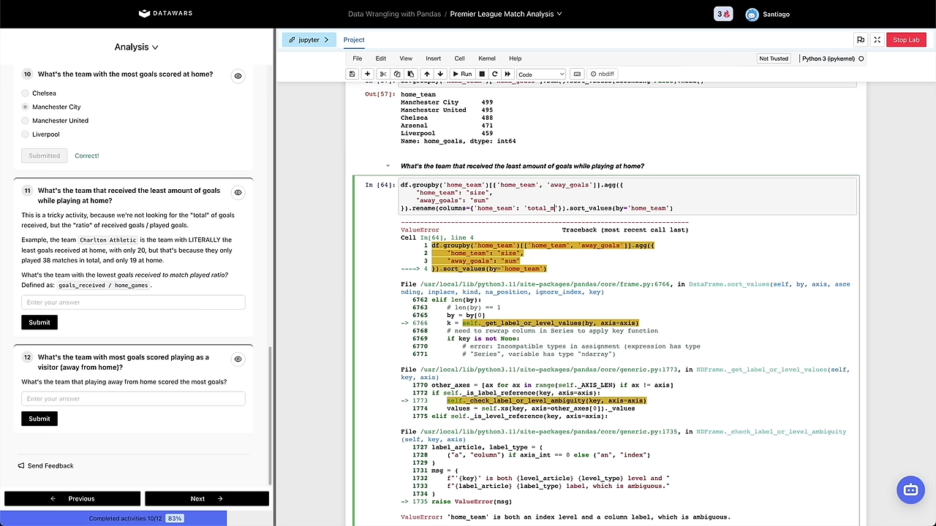
{"action": "type", "text": "', '"}
{"action": "type", "text": "away_goals'"}
{"action": "type", "text": ": "}
{"action": "type", "text": "'goals_rec"}
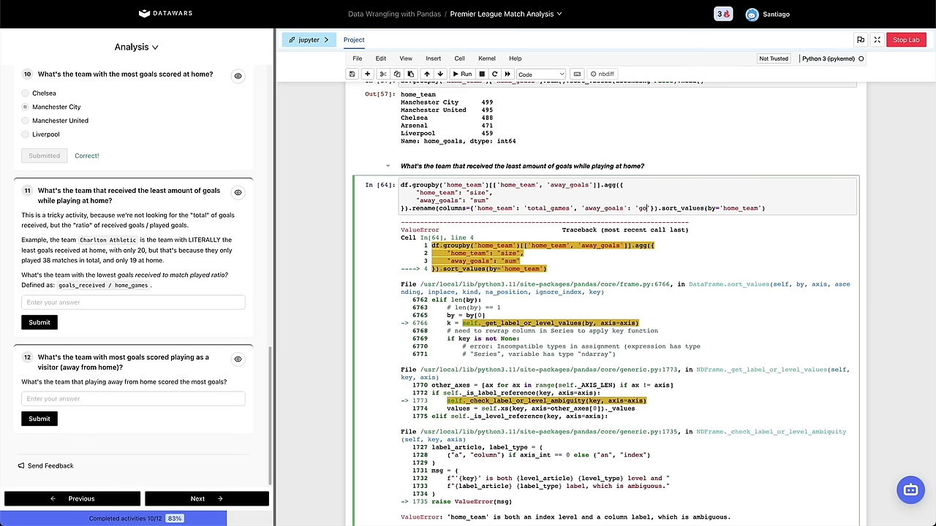
{"action": "type", "text": "eived'"}
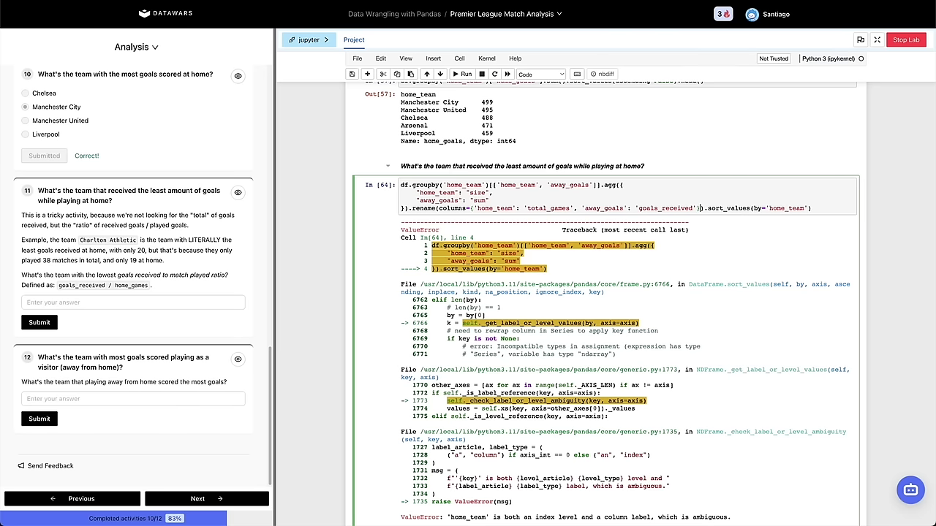
Put the rename mapping on its own line, add ascending=False to the sort by 'home_team' and run the cell.
{"action": "left_click", "coordinate": [439, 208]}
{"action": "key", "text": "Return"}
{"action": "left_click", "coordinate": [675, 216]}
{"action": "key", "text": "Return"}
{"action": "type", "text": ", ascending=False"}
{"action": "key", "text": "shift+Return"}
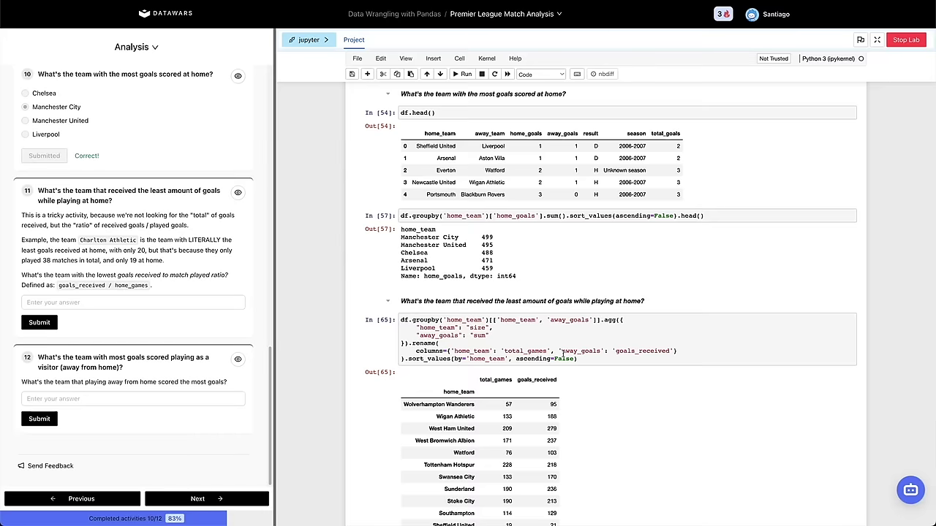